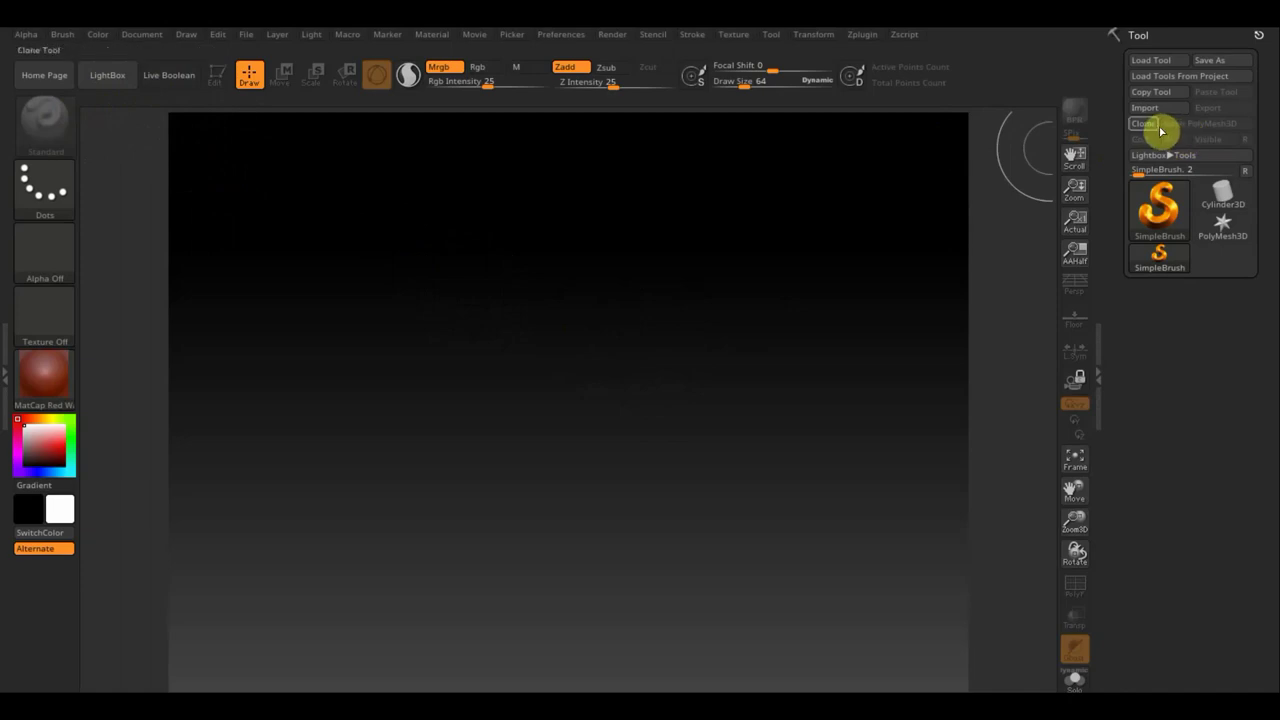
# Step: Draw a Sphere3D on the canvas in Edit mode and convert it to PolyMesh3D
pyautogui.click(1163, 213)
pyautogui.click(508, 281)
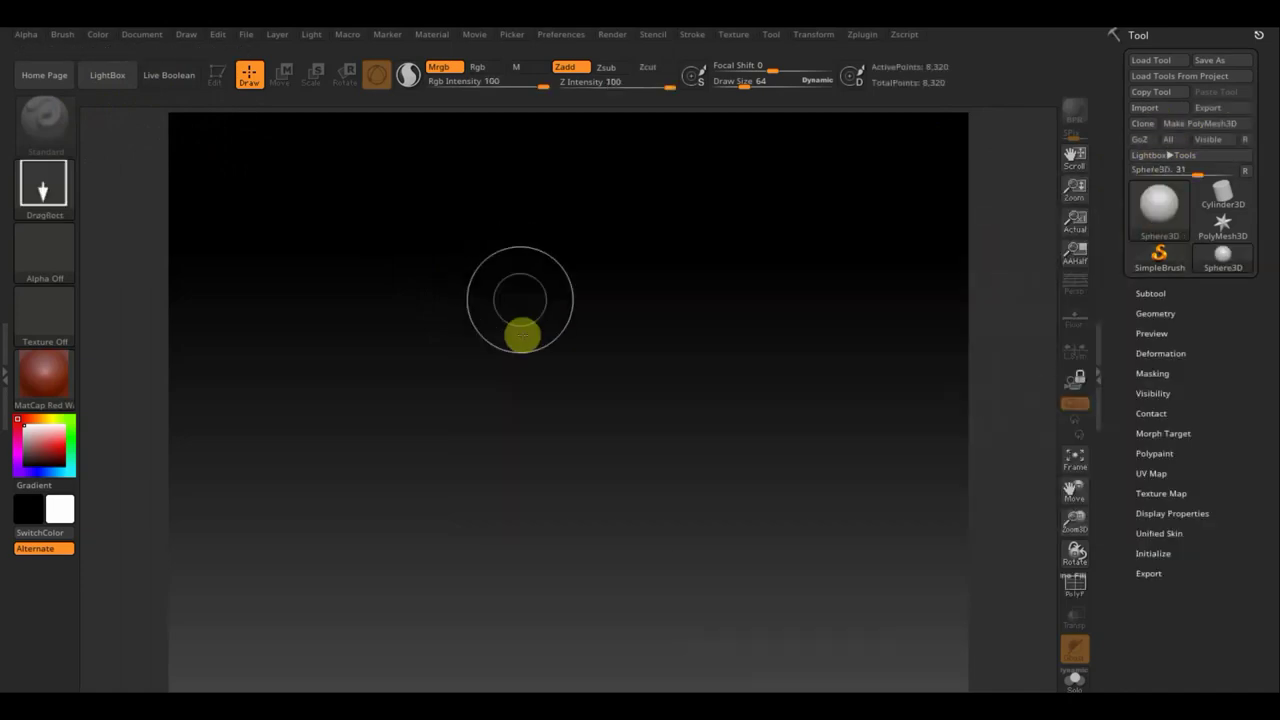
pyautogui.moveTo(551, 346); pyautogui.dragTo(549, 460)
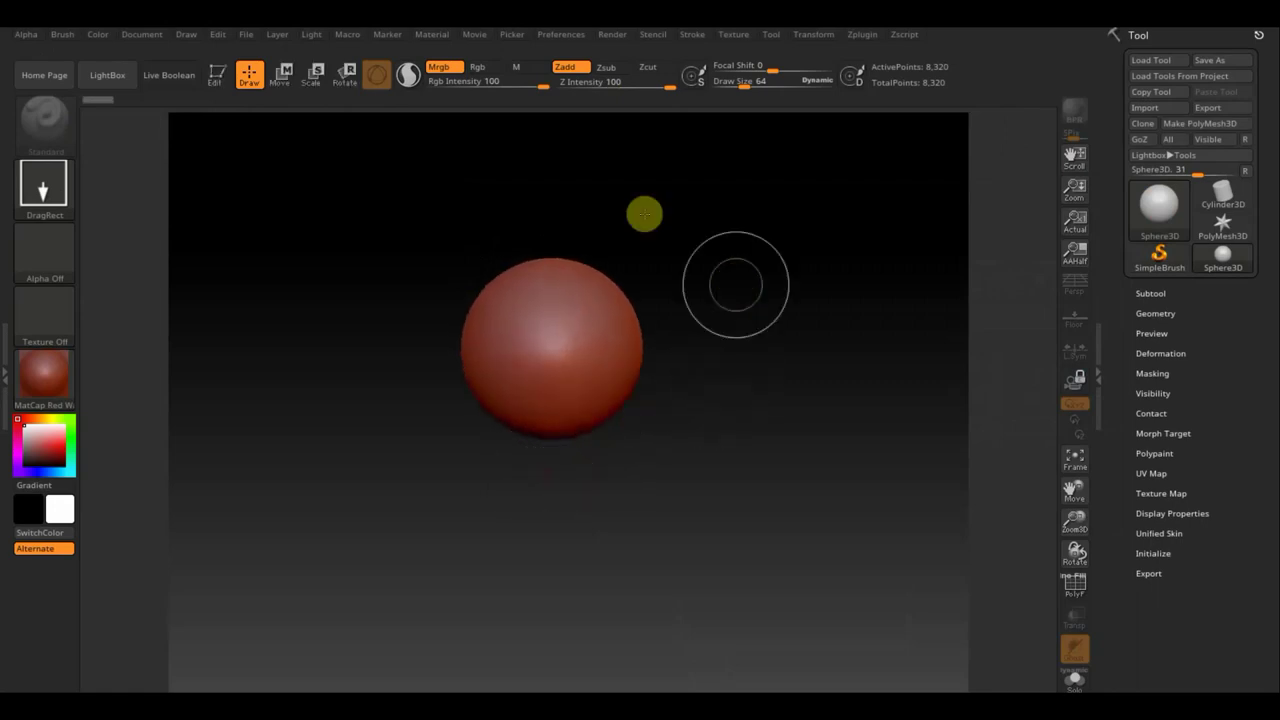
pyautogui.click(217, 75)
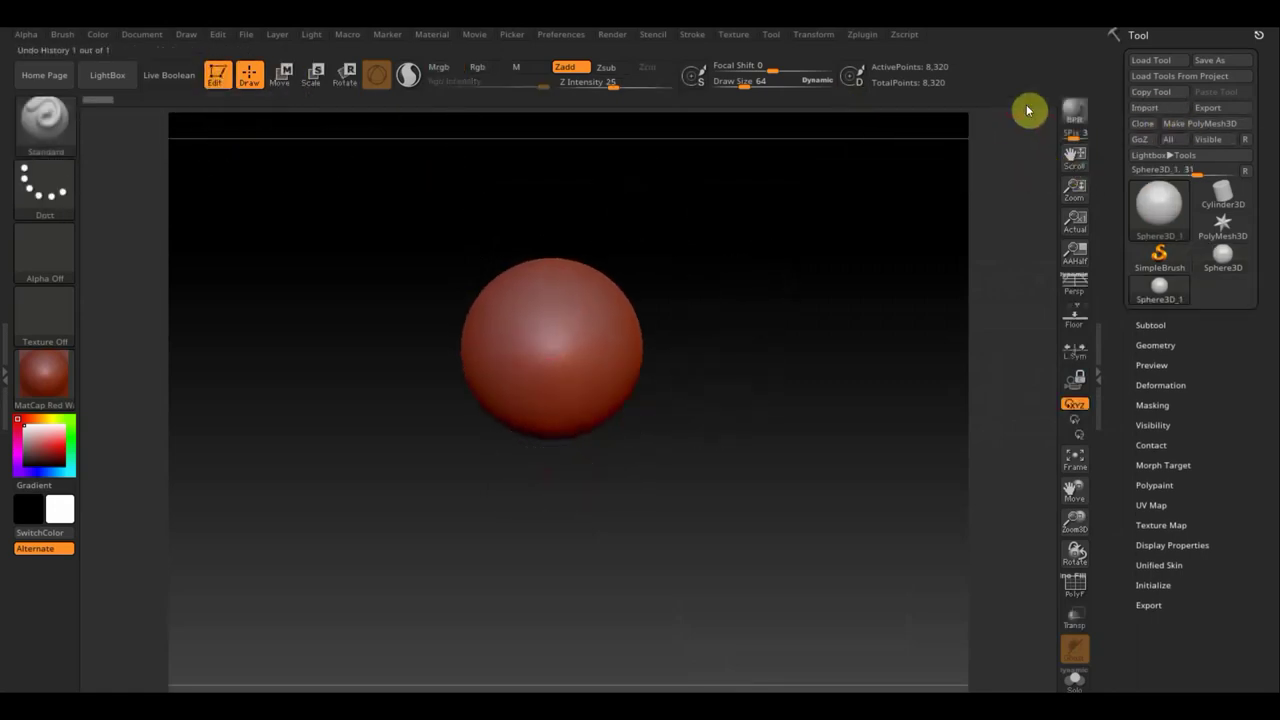
pyautogui.click(1205, 123)
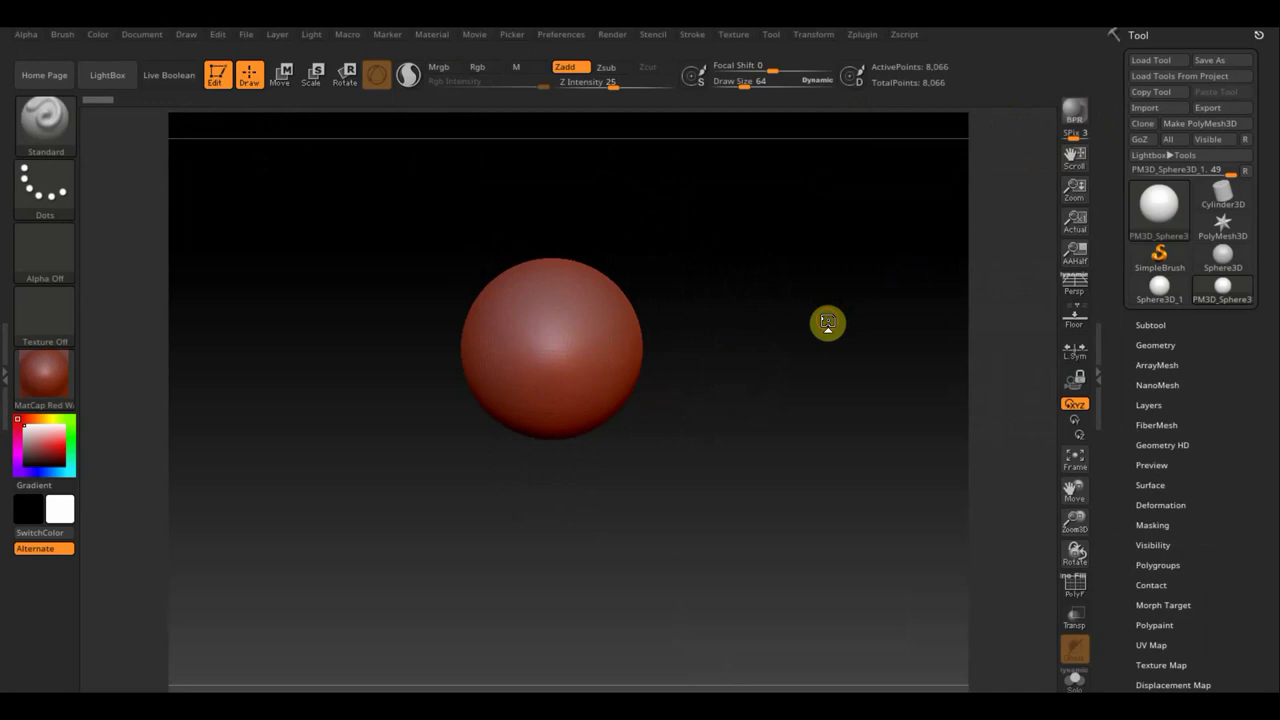
# Step: Browse the Mannequin models in LightBox, then return to the Project folder listing
pyautogui.click(103, 86)
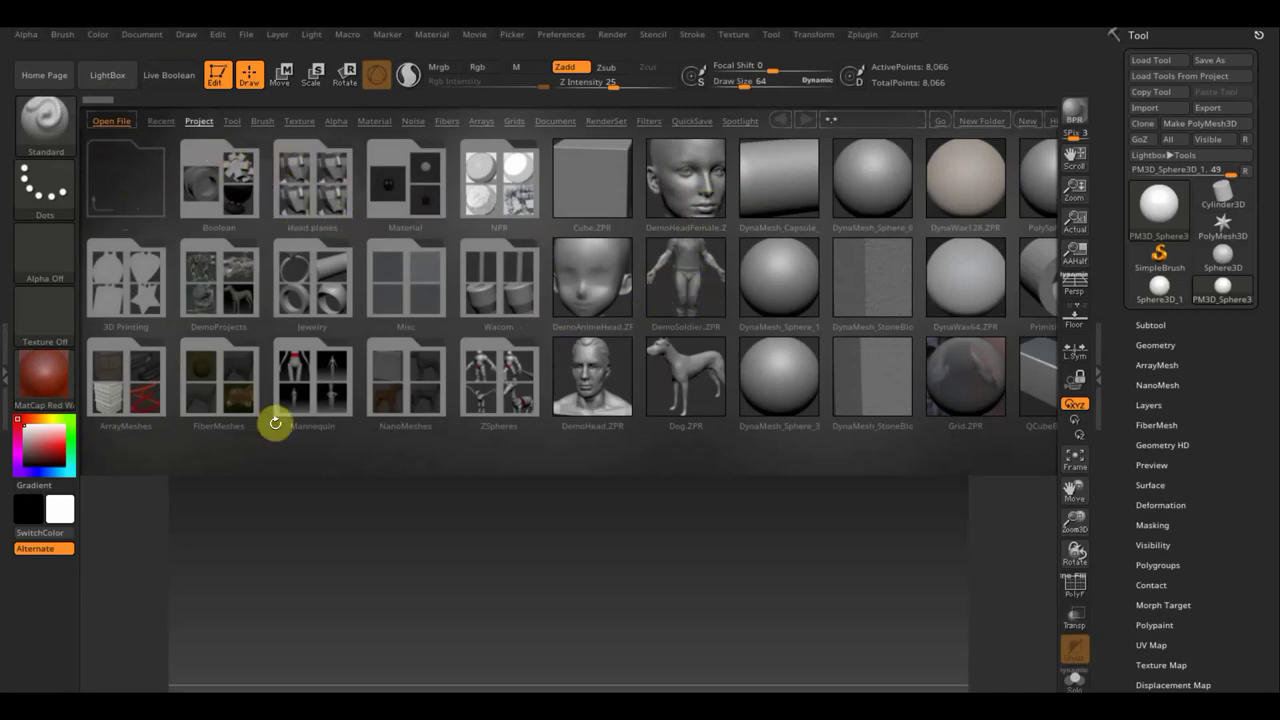
pyautogui.click(303, 393)
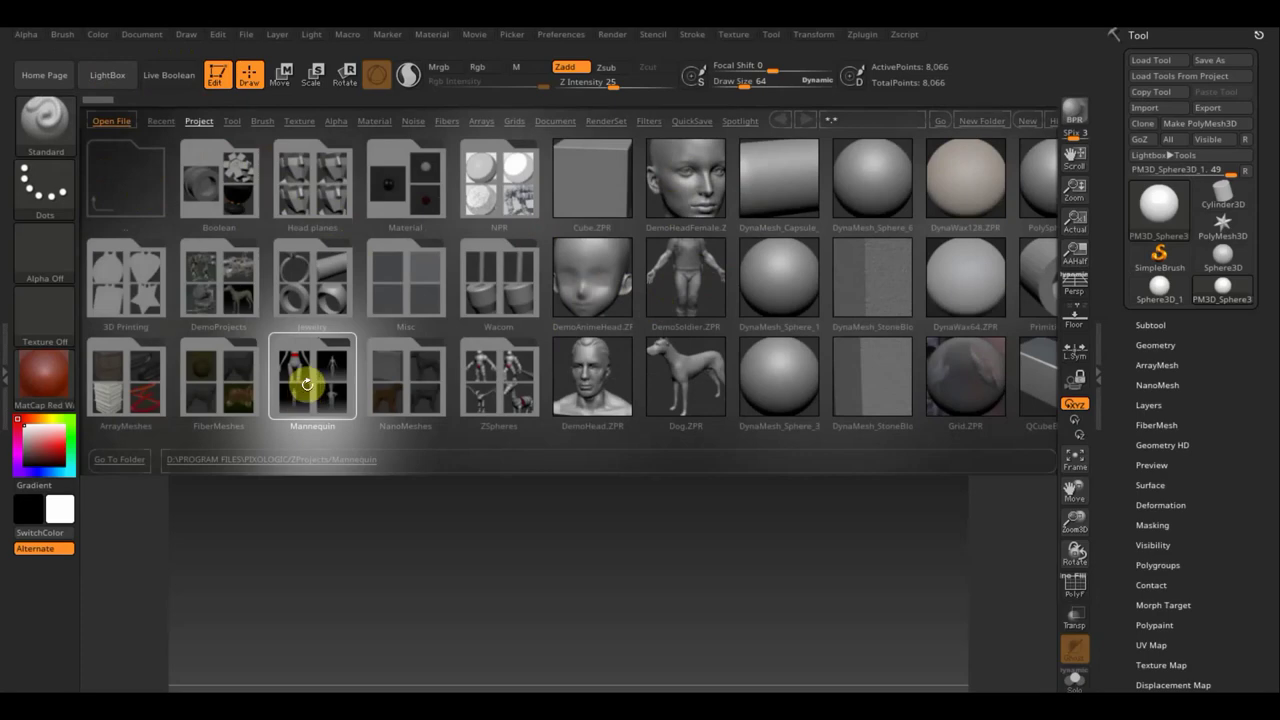
pyautogui.doubleClick(304, 388)
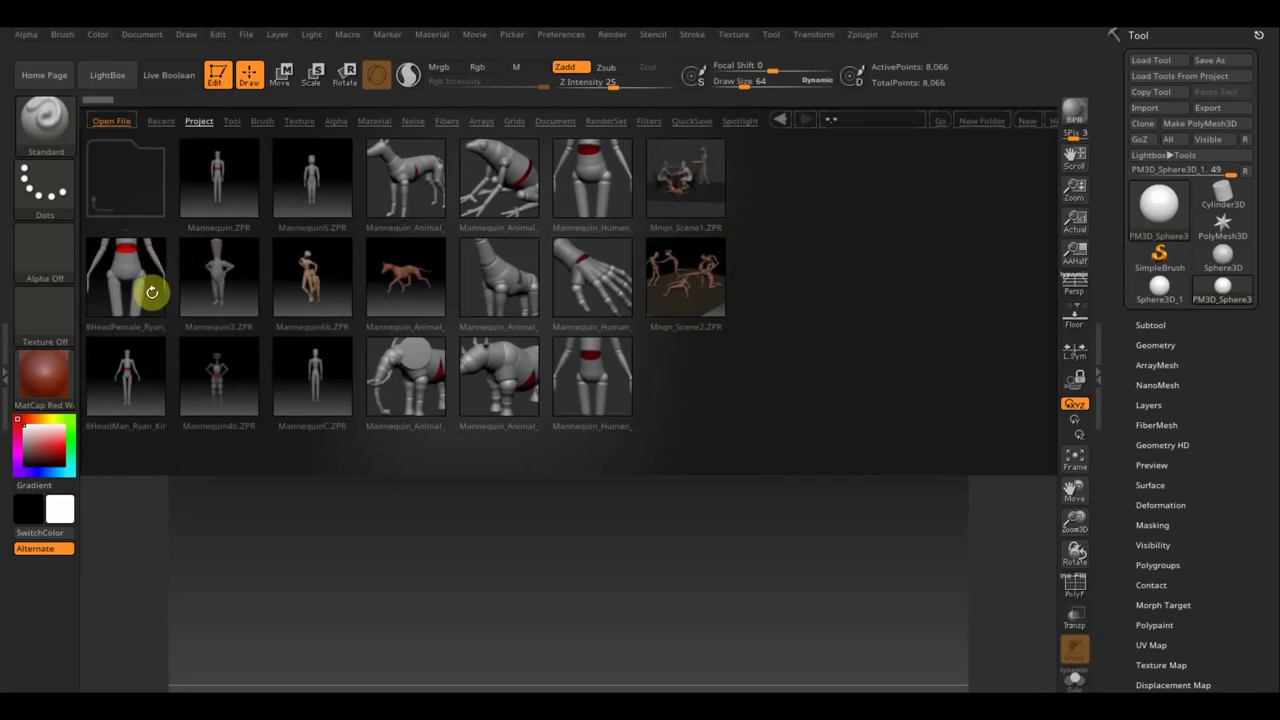
pyautogui.click(122, 180)
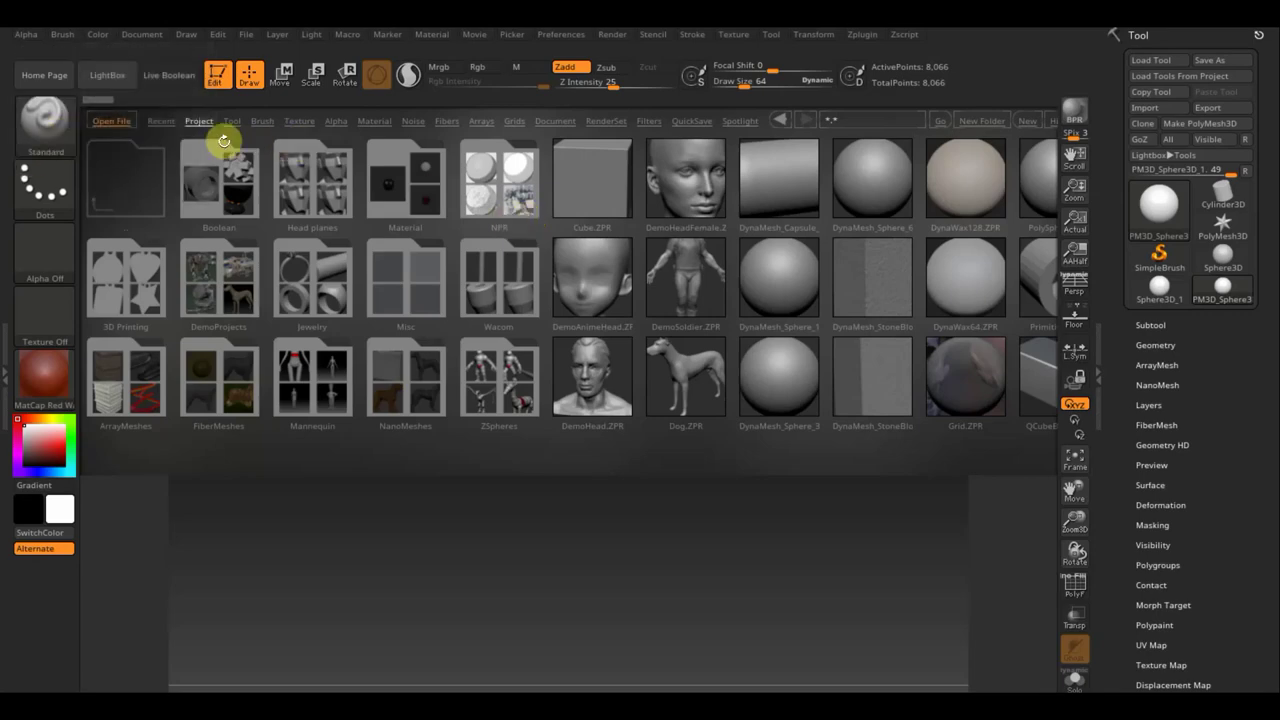
# Step: Load the InsertMesh_Болванки тел body-figure brush from the ВСЕ для SculptGL folder
pyautogui.click(104, 78)
pyautogui.click(55, 118)
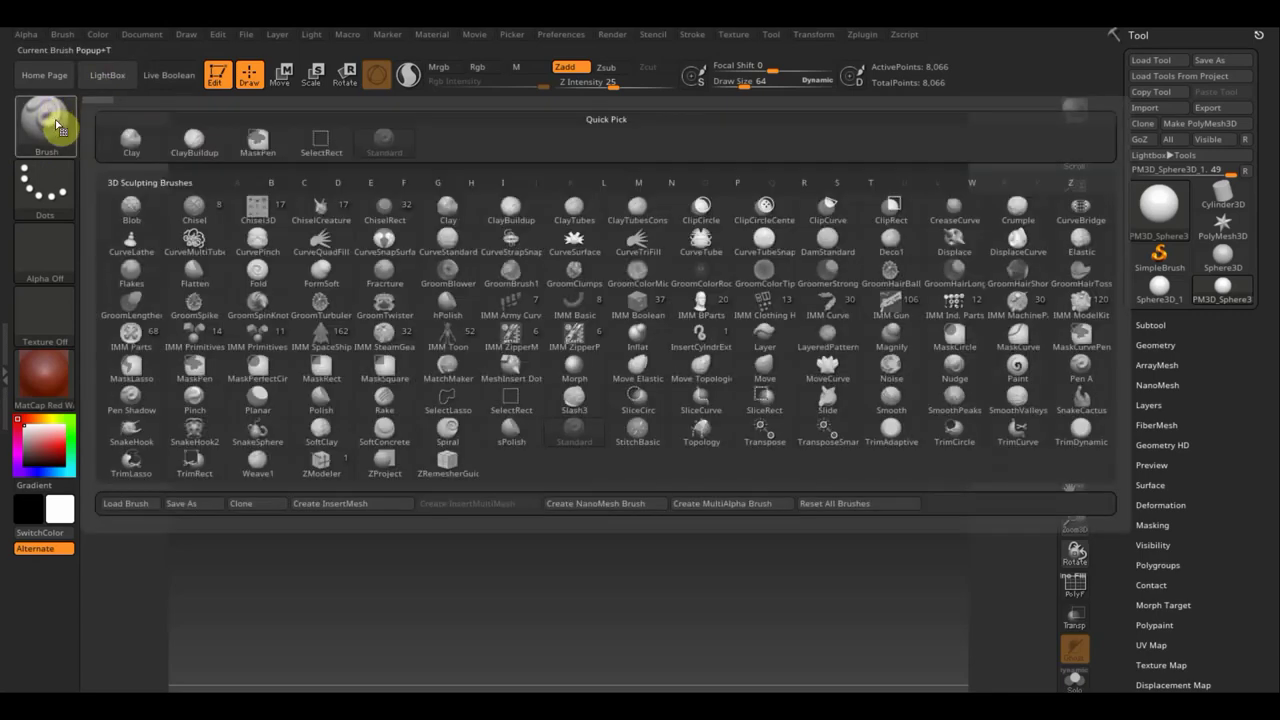
pyautogui.click(126, 505)
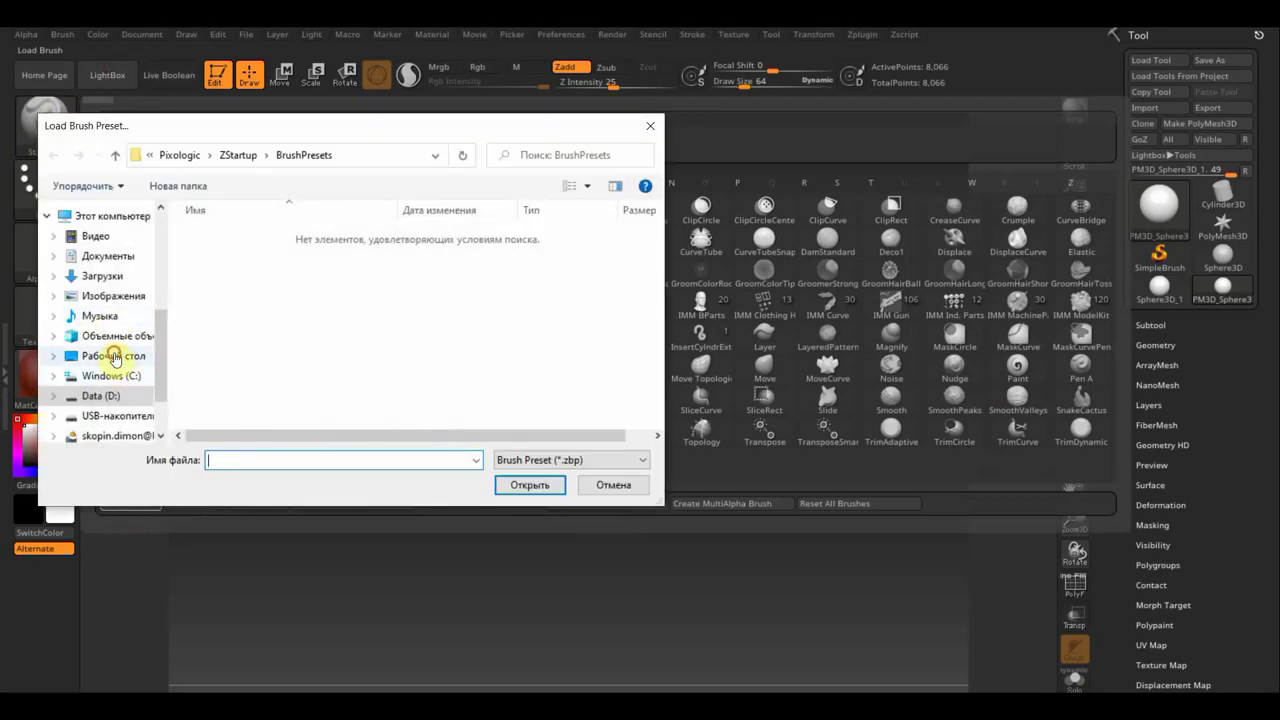
pyautogui.click(110, 356)
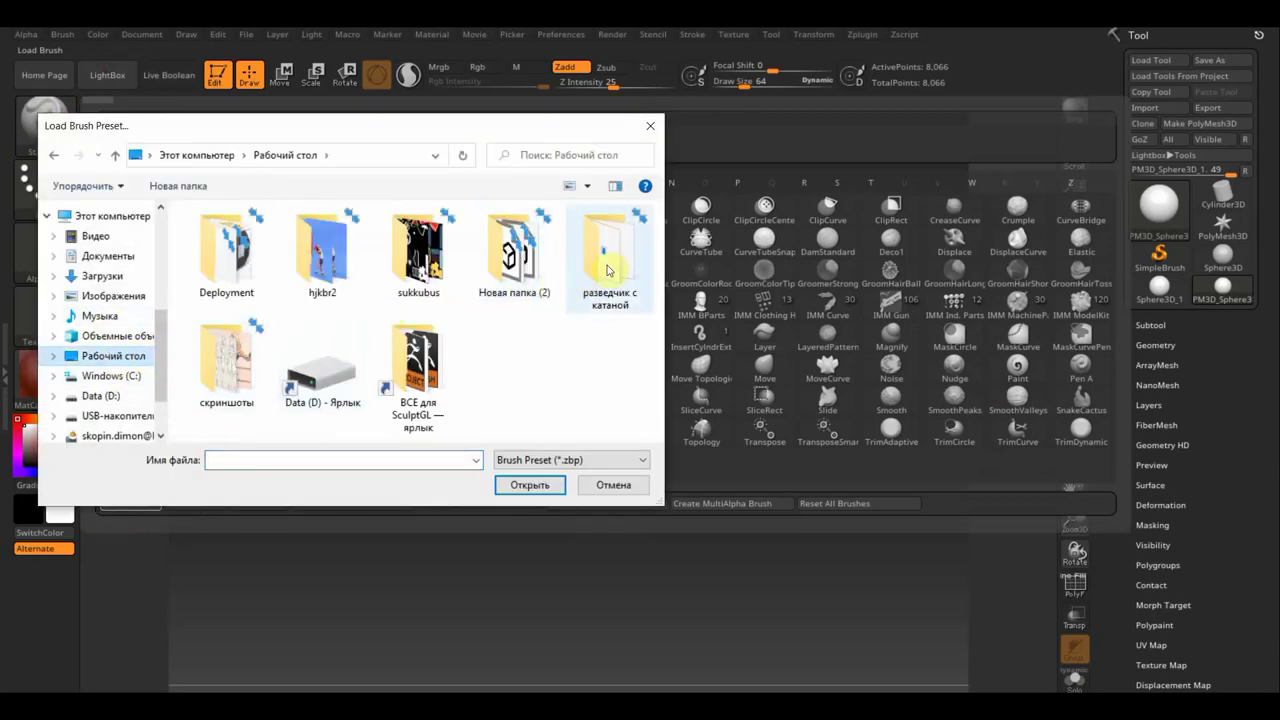
pyautogui.doubleClick(420, 372)
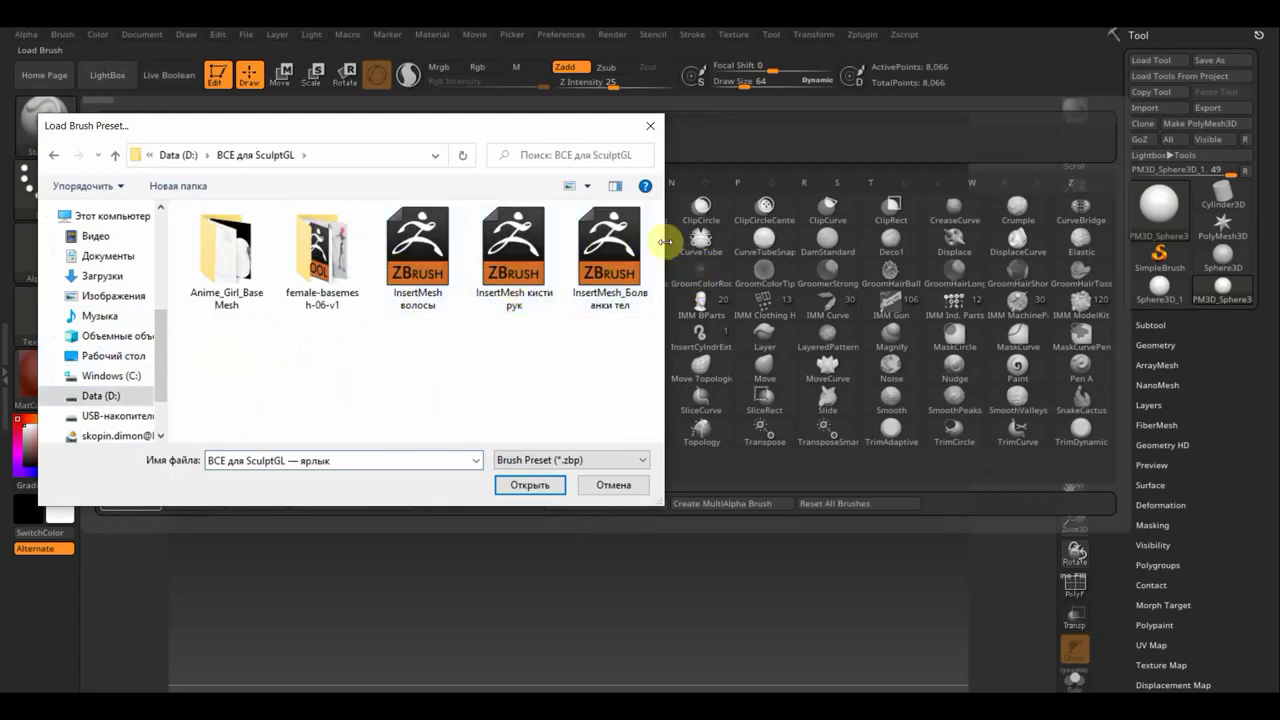
pyautogui.click(609, 252)
pyautogui.click(538, 490)
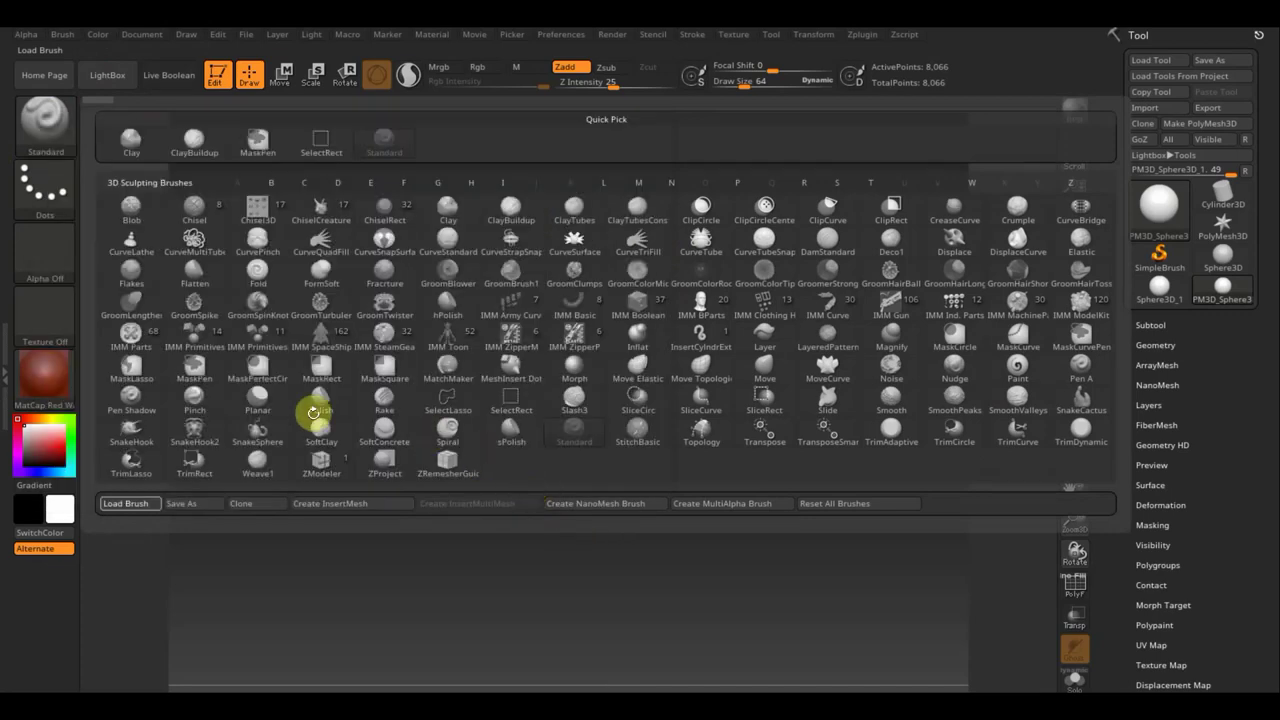
pyautogui.click(312, 409)
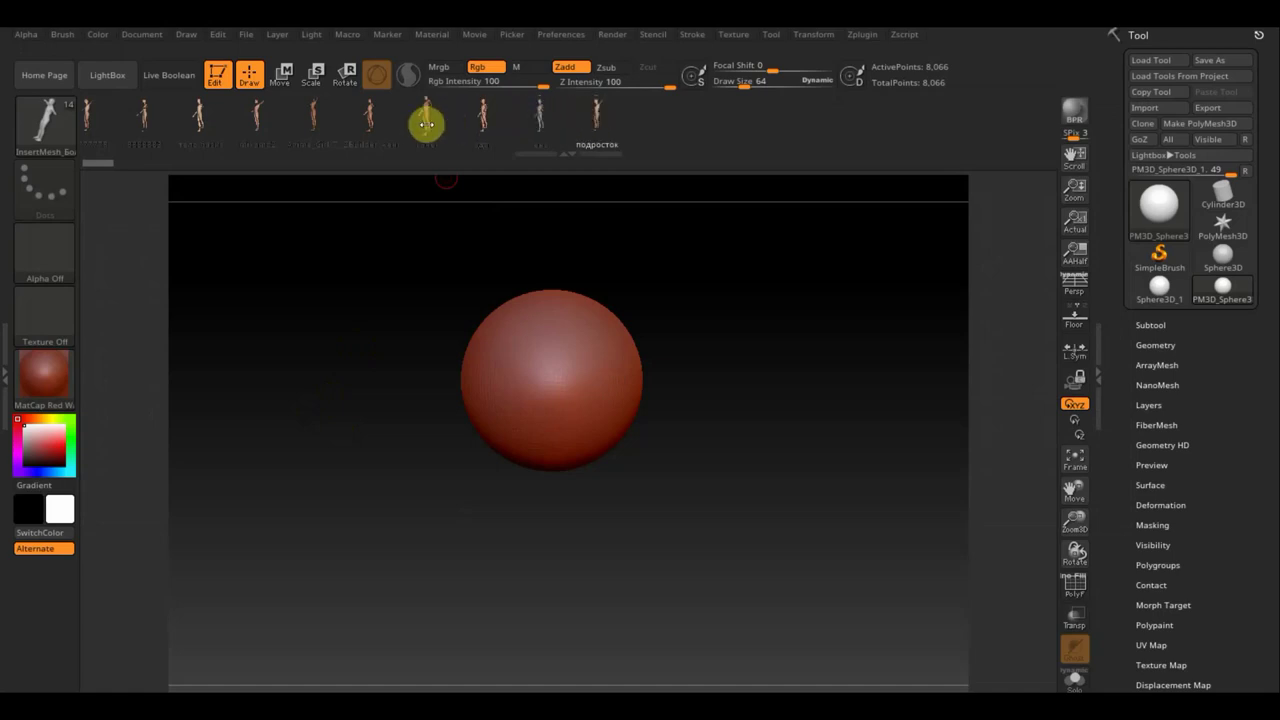
pyautogui.click(489, 127)
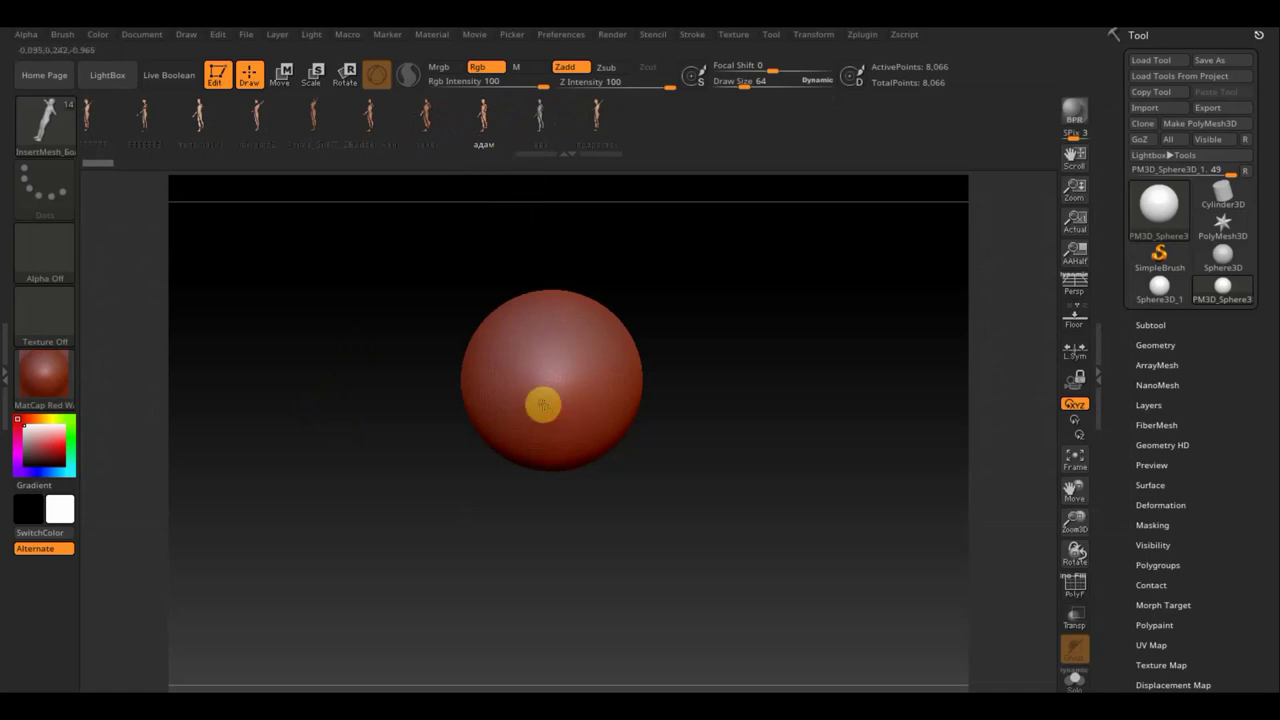
pyautogui.moveTo(549, 423); pyautogui.dragTo(547, 505)
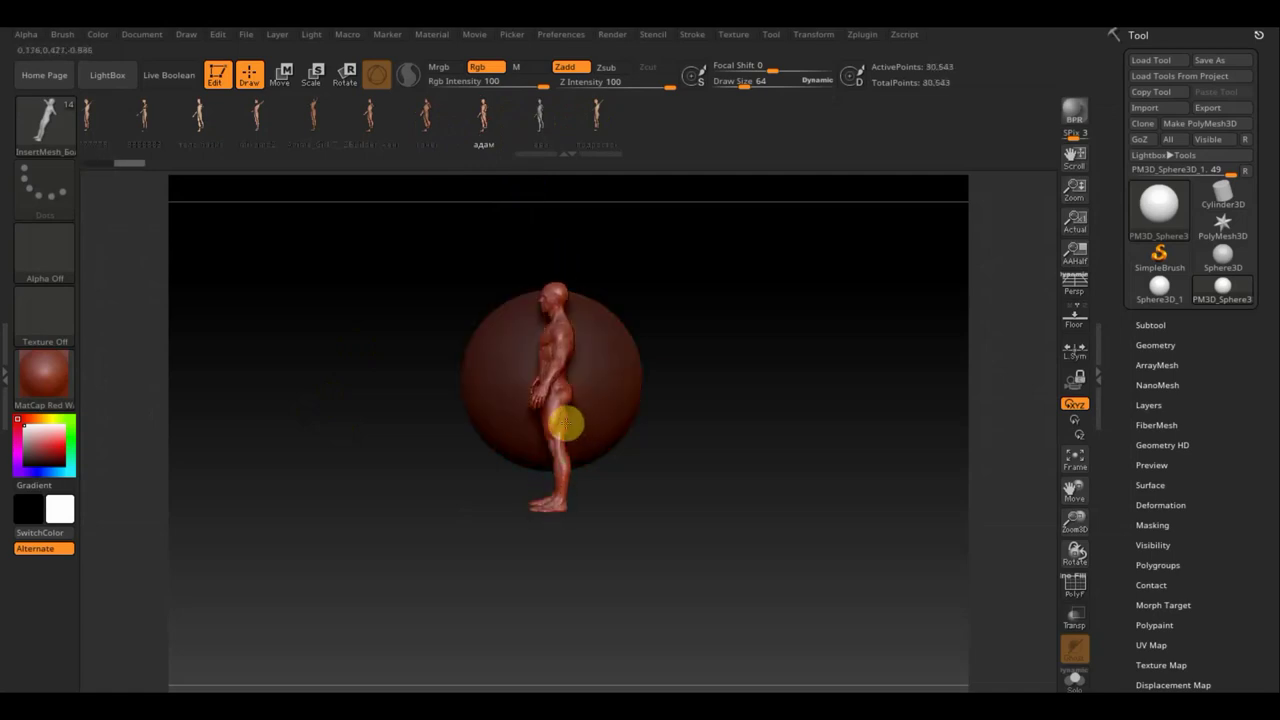
pyautogui.hotkey('ctrl', 'z')
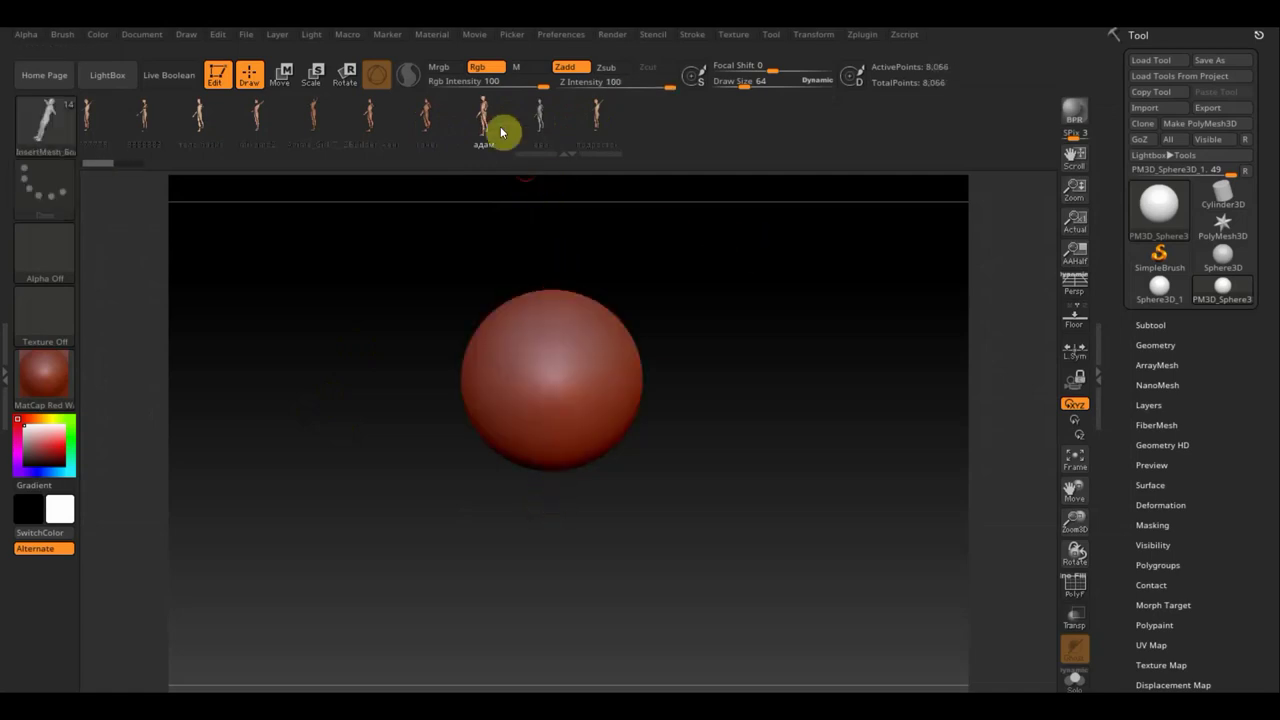
pyautogui.click(540, 118)
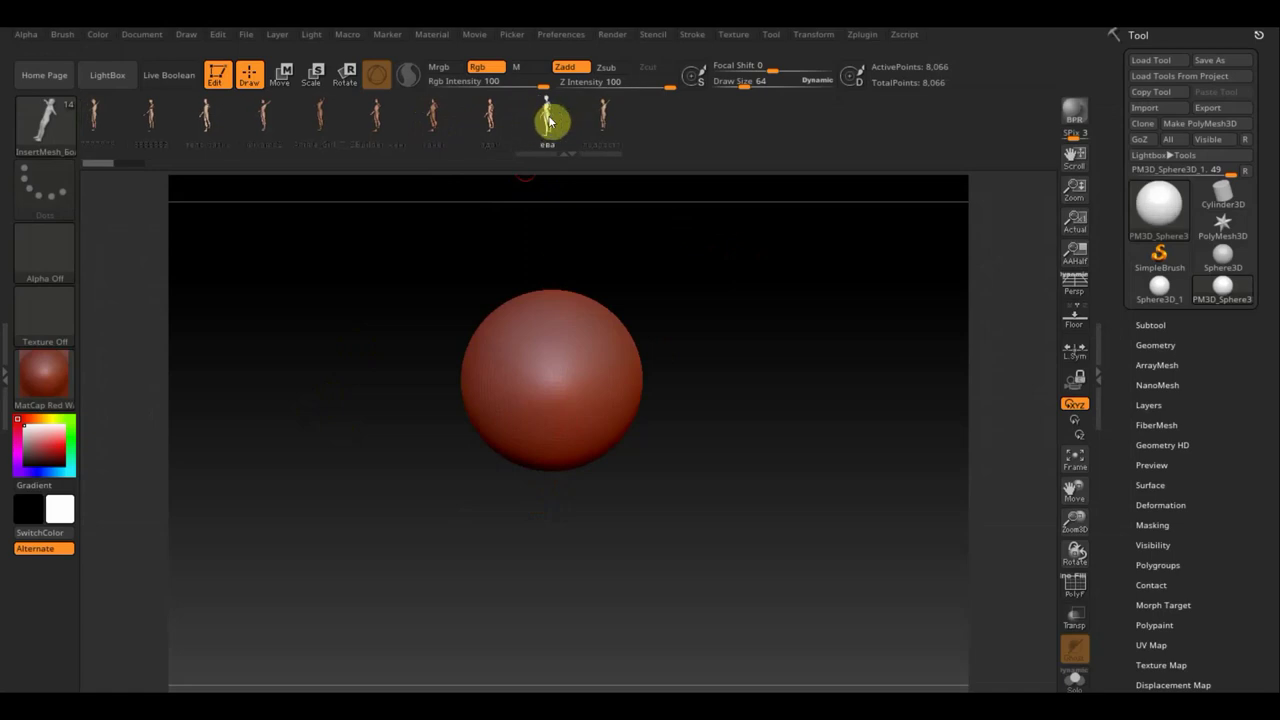
pyautogui.moveTo(542, 362); pyautogui.dragTo(543, 514)
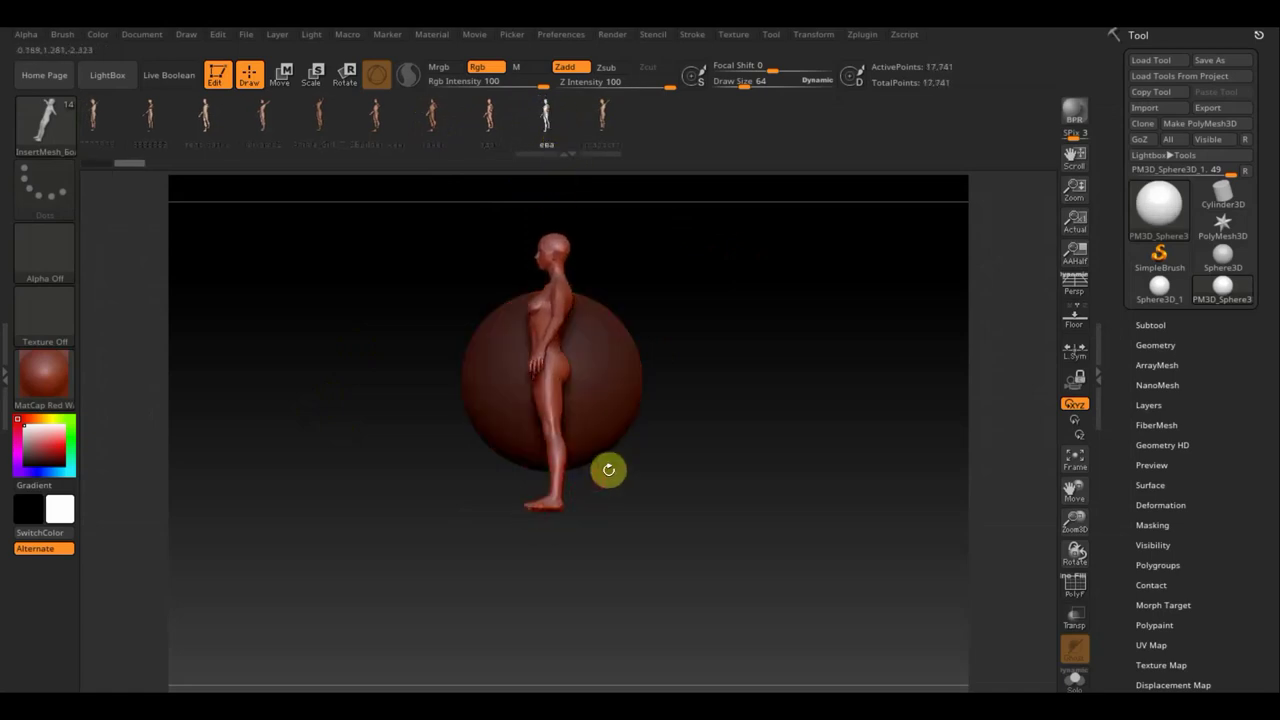
pyautogui.moveTo(608, 465); pyautogui.dragTo(704, 469)
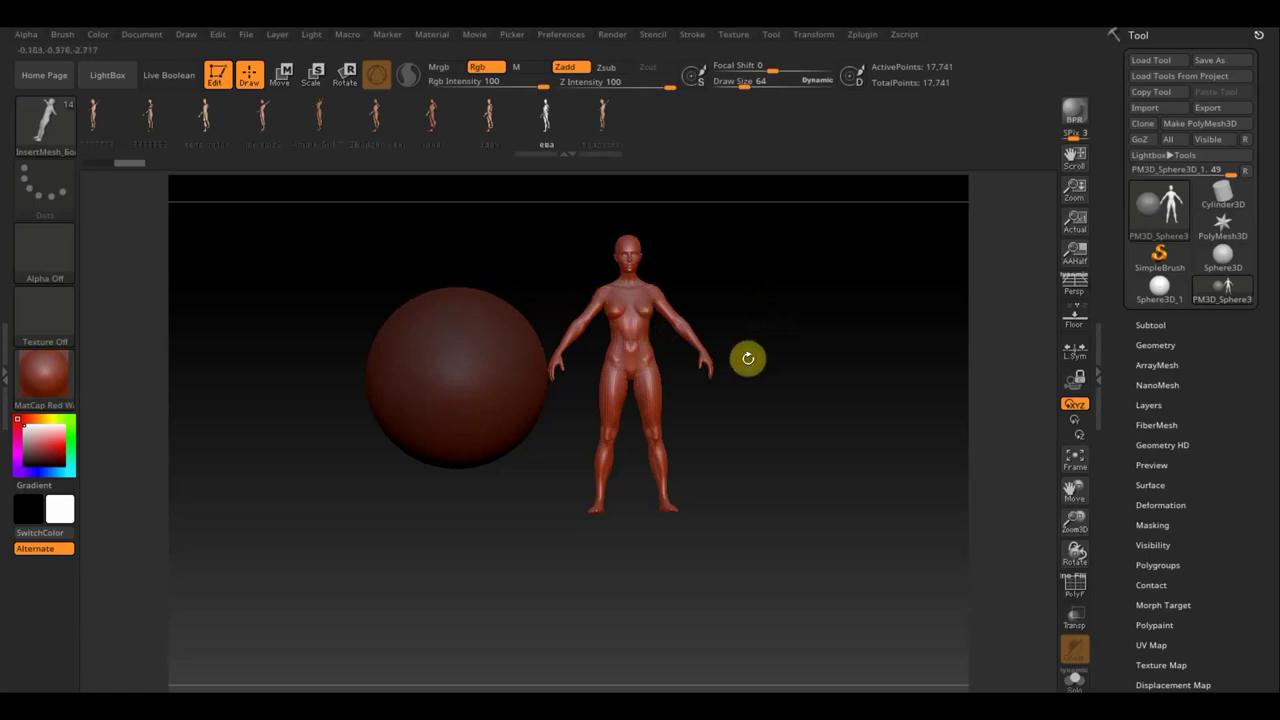
pyautogui.keyDown('ctrl'); pyautogui.keyDown('alt'); pyautogui.keyDown('shift'); pyautogui.click(656, 466); pyautogui.keyUp('shift'); pyautogui.keyUp('alt'); pyautogui.keyUp('ctrl')
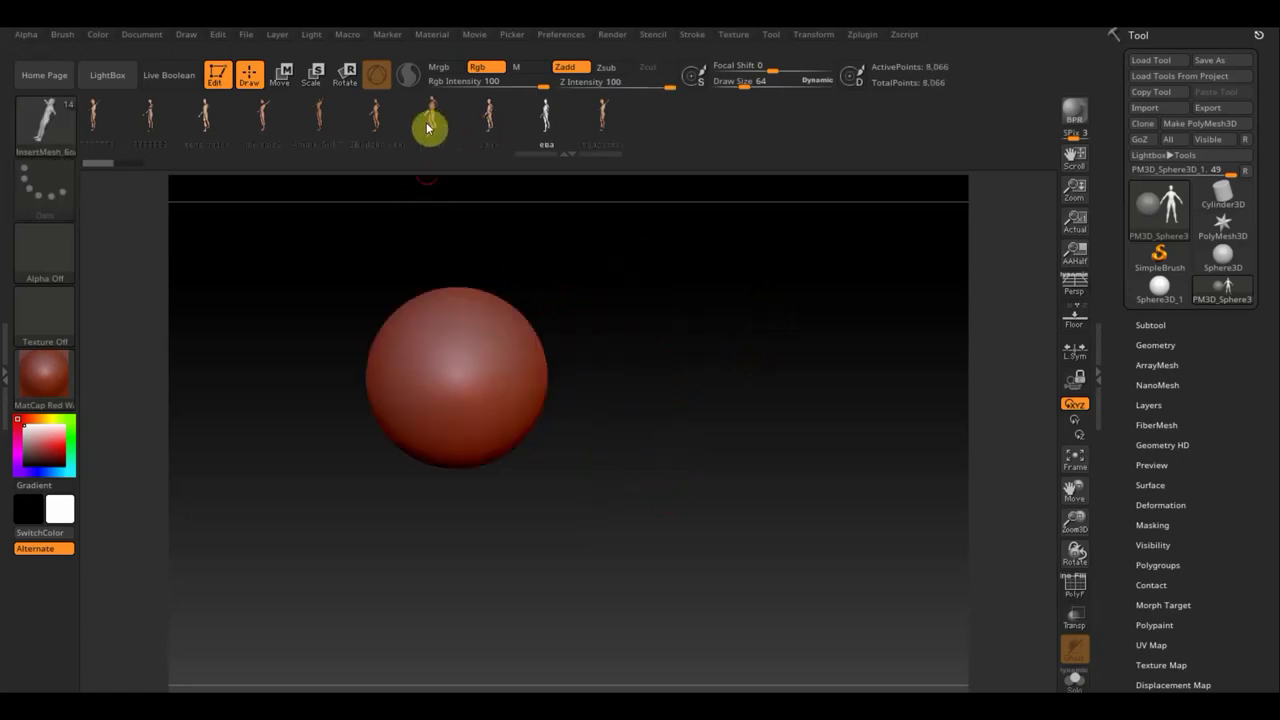
pyautogui.click(323, 128)
pyautogui.moveTo(440, 417); pyautogui.dragTo(433, 517)
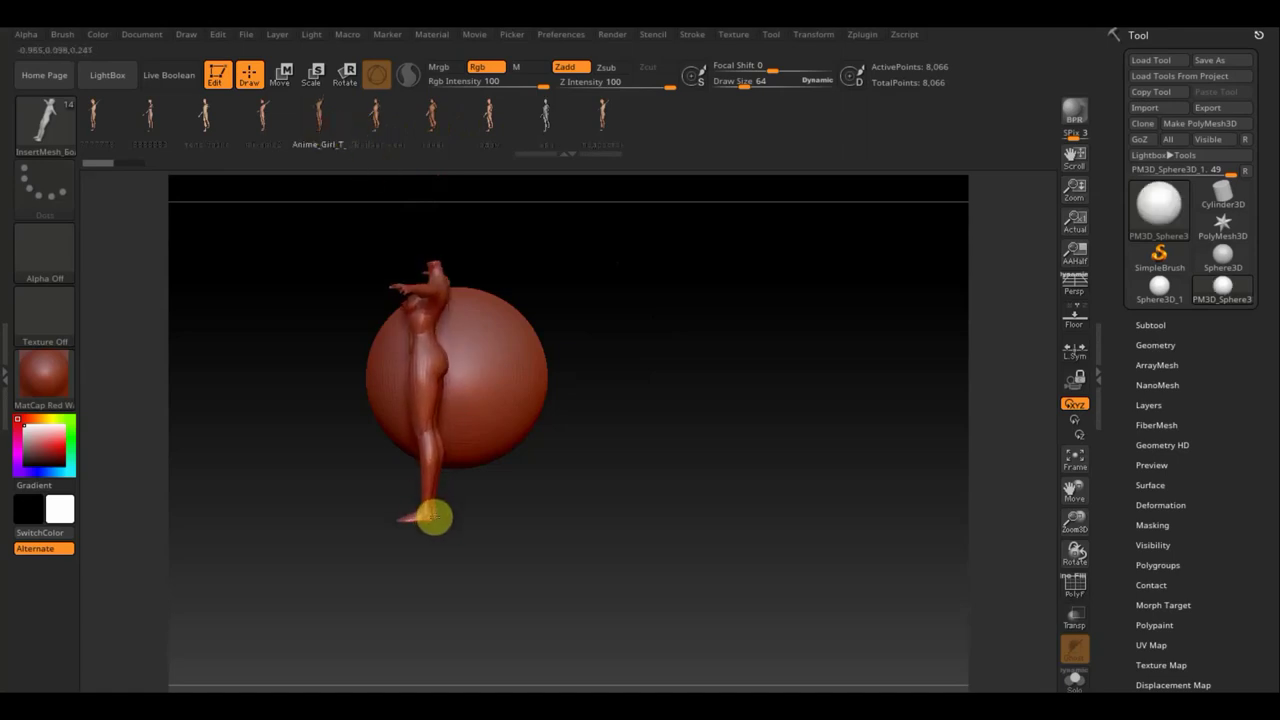
pyautogui.moveTo(523, 489); pyautogui.dragTo(669, 460)
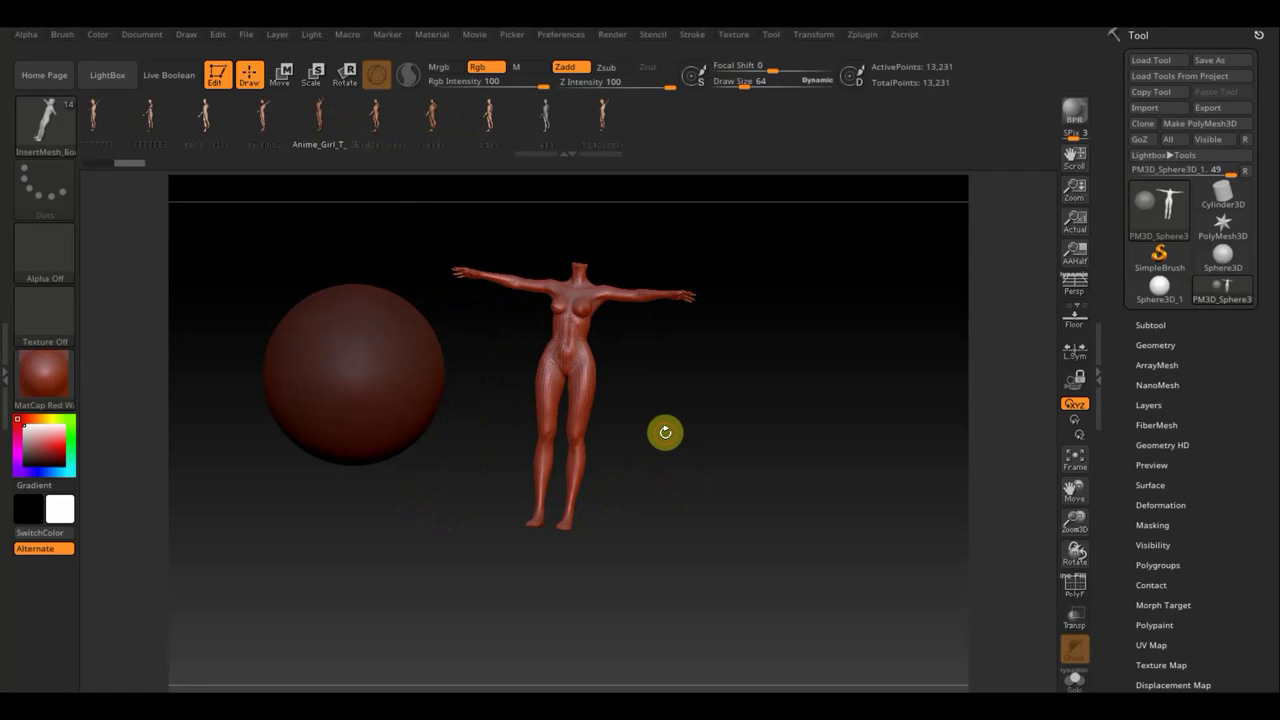
pyautogui.hotkey('ctrl', 'z')
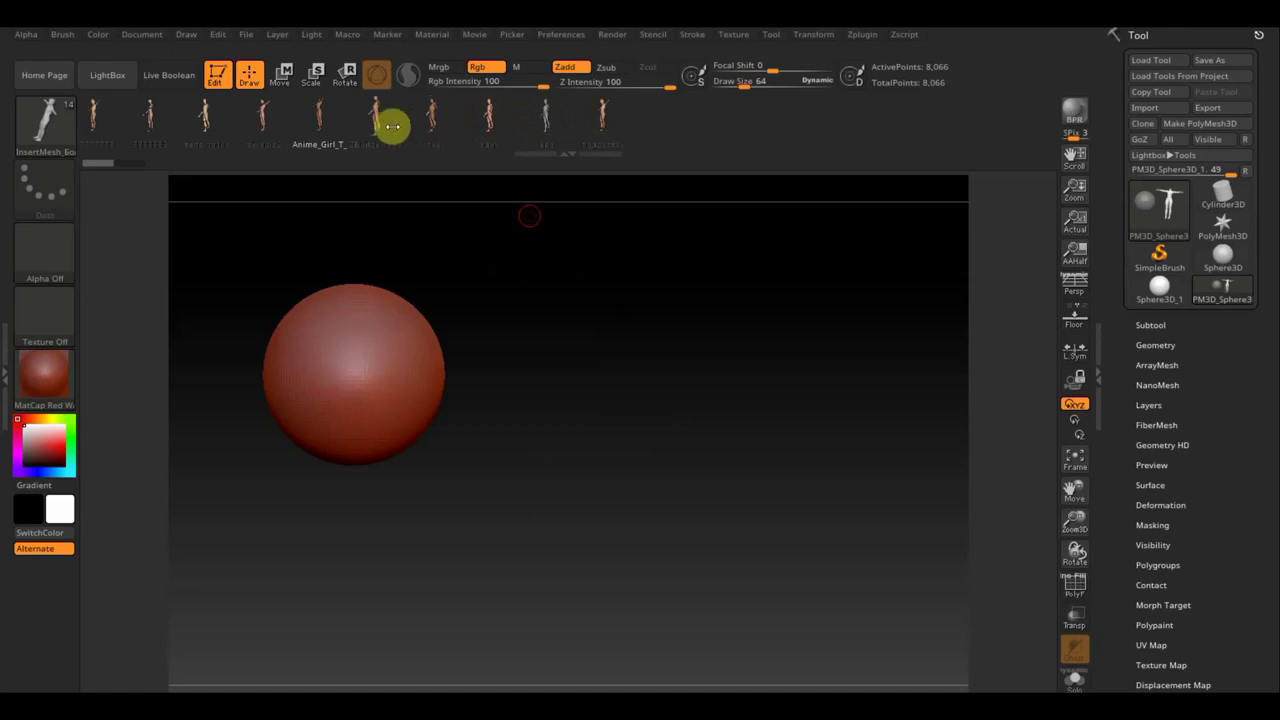
# Step: Insert a slender female body figure beside the sphere and turn it front-on
pyautogui.moveTo(324, 122); pyautogui.dragTo(608, 159)
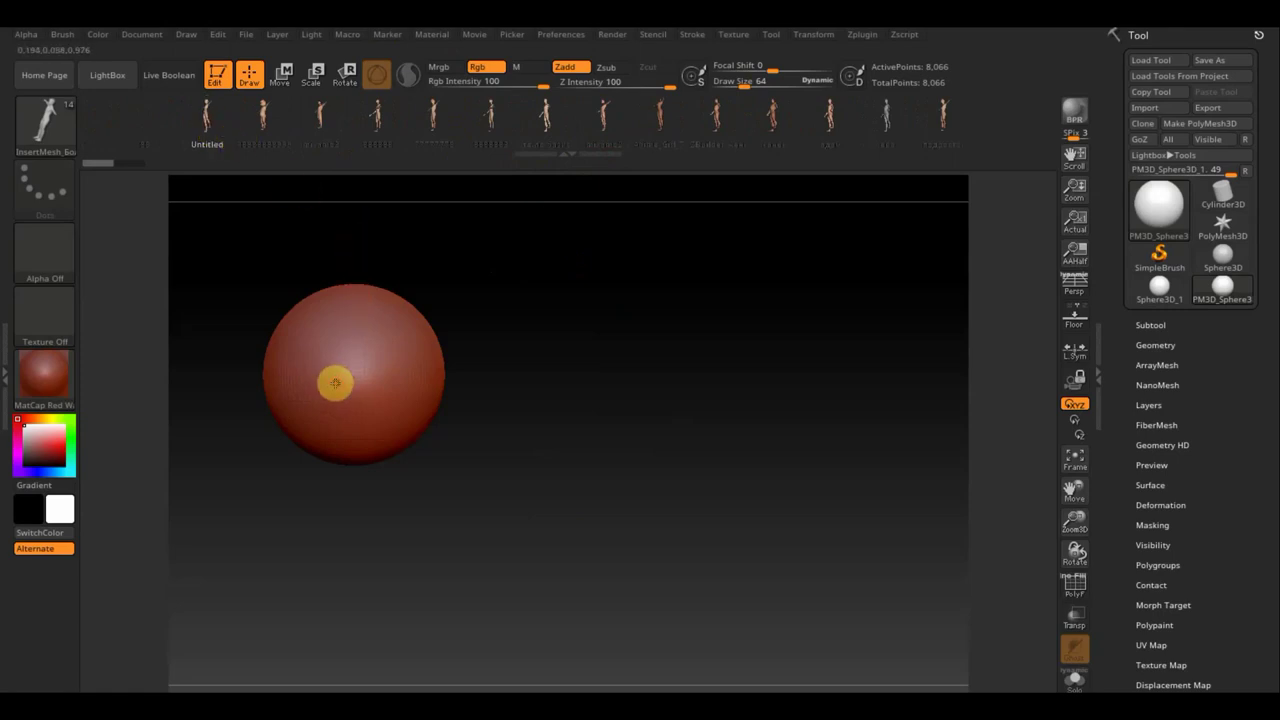
pyautogui.moveTo(340, 382); pyautogui.dragTo(343, 471)
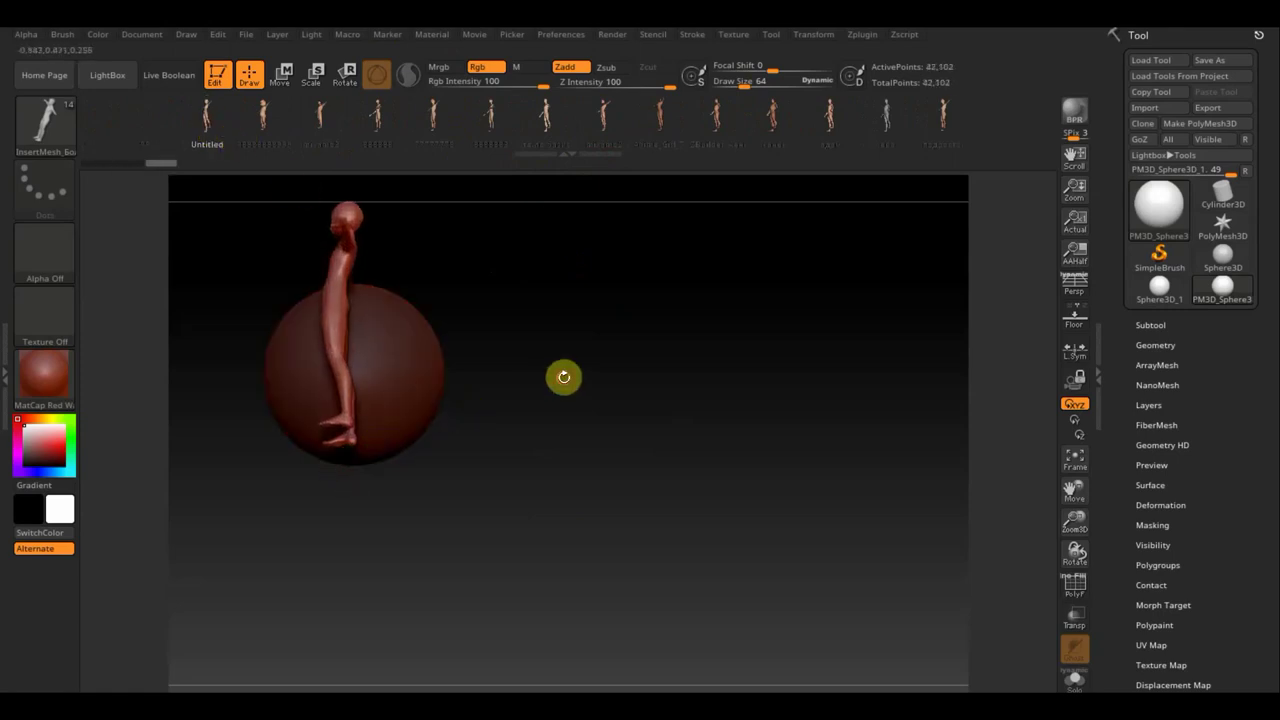
pyautogui.moveTo(566, 377)
pyautogui.mouseDown()
pyautogui.moveTo(671, 391)
pyautogui.moveTo(634, 423)
pyautogui.mouseUp()
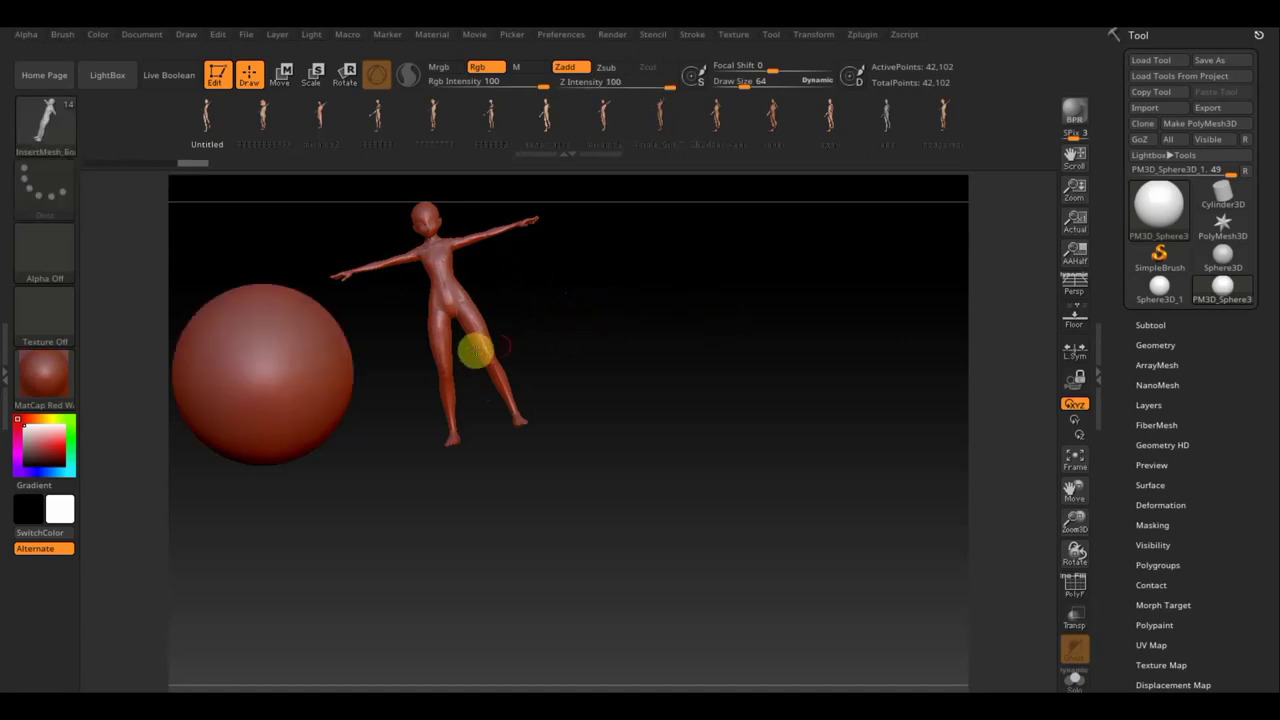
pyautogui.click(62, 120)
# Step: Hide the sphere so only the female figure remains visible
pyautogui.click(466, 166)
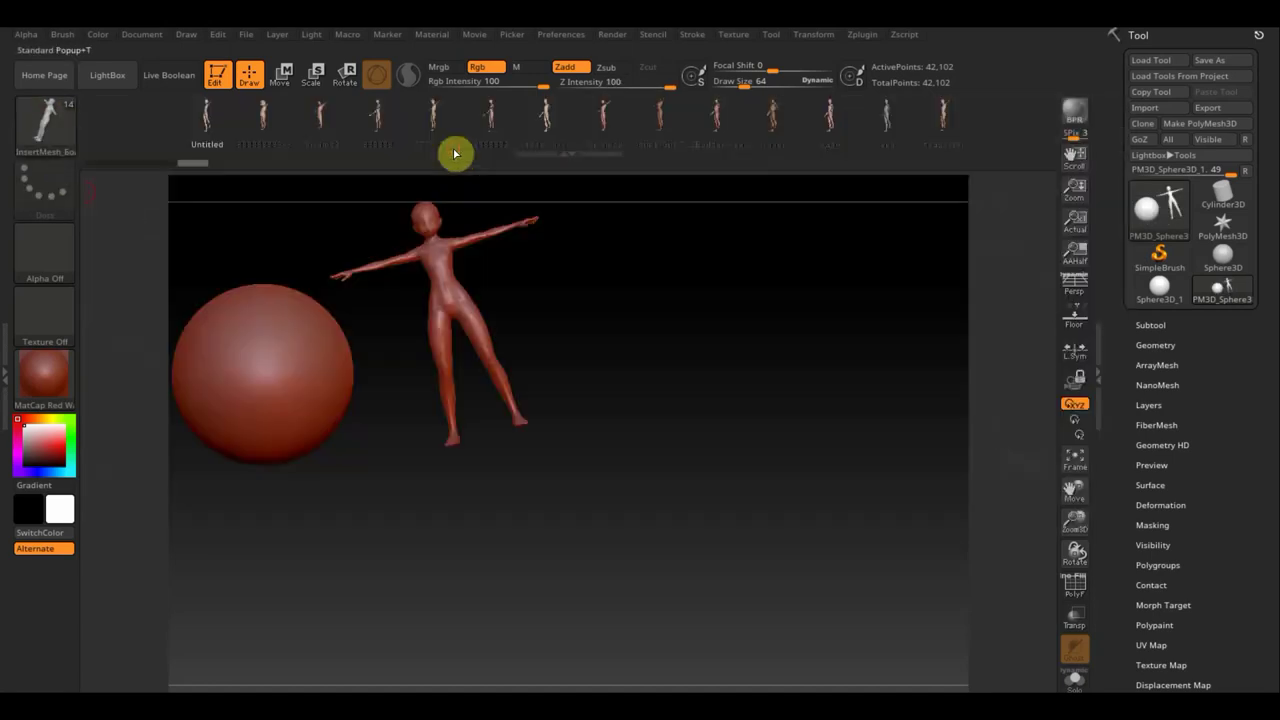
pyautogui.hotkey('ctrl', 'shift')
pyautogui.keyDown('ctrl'); pyautogui.keyDown('shift'); pyautogui.click(268, 362); pyautogui.keyUp('shift'); pyautogui.keyUp('ctrl')
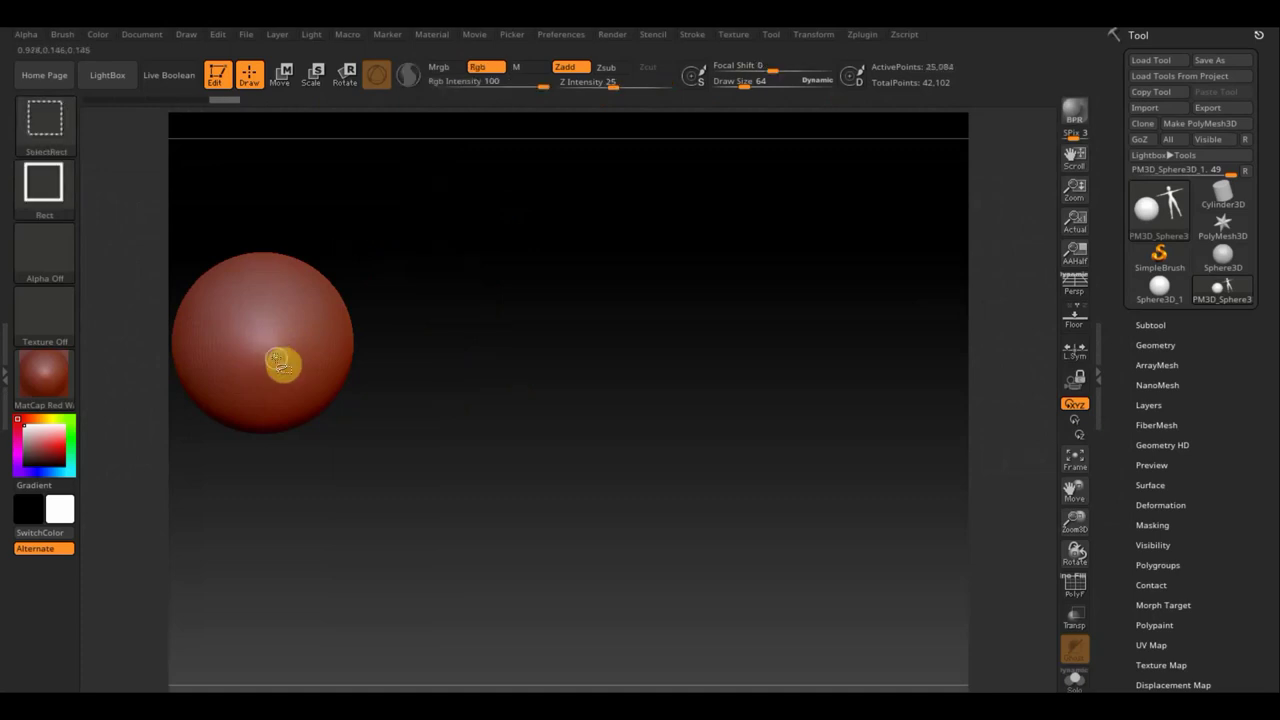
pyautogui.keyDown('ctrl'); pyautogui.keyDown('shift'); pyautogui.click(279, 362); pyautogui.keyUp('shift'); pyautogui.keyUp('ctrl')
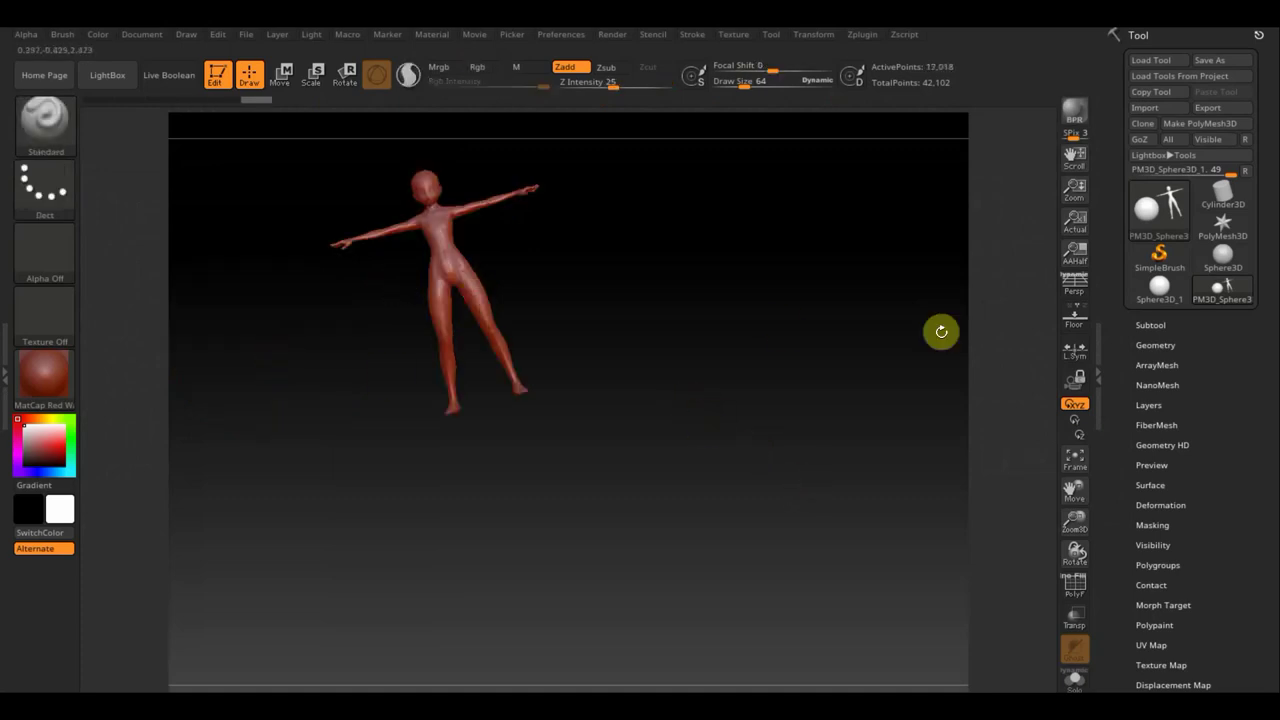
# Step: Delete the hidden sphere geometry, leaving 17,018 points, and turn on the floor grid
pyautogui.click(1160, 323)
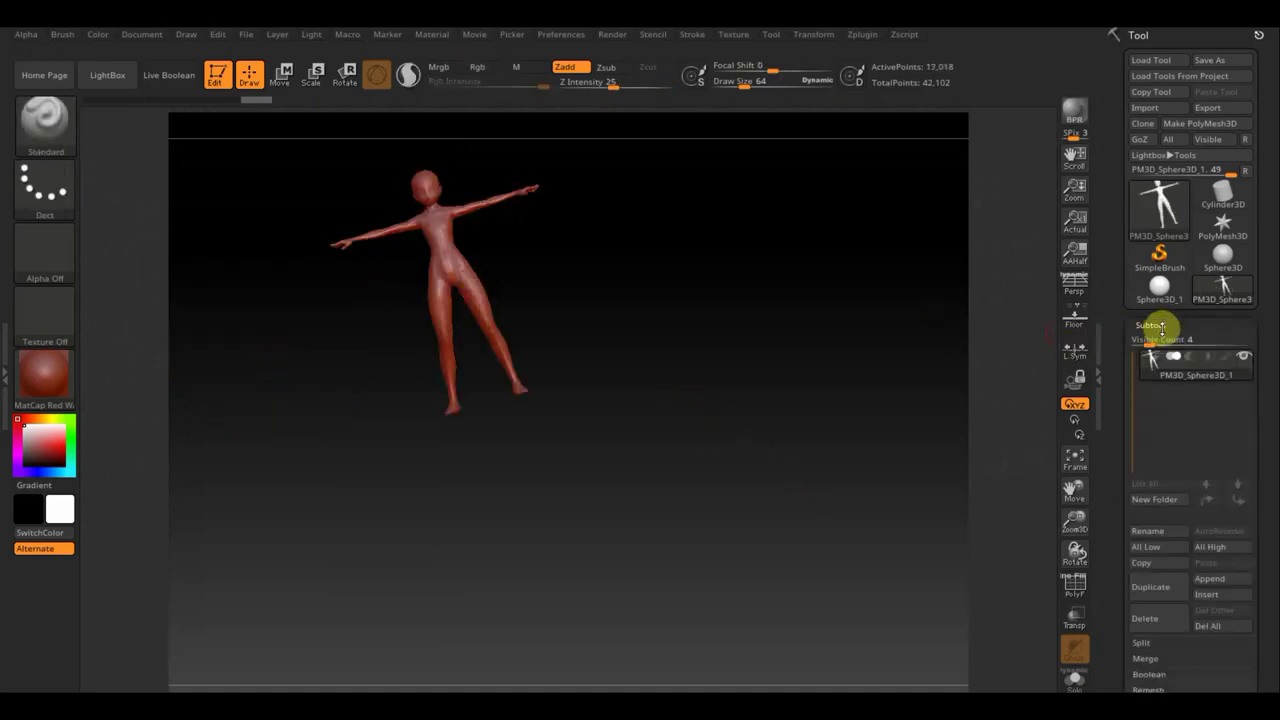
pyautogui.moveTo(1260, 648)
pyautogui.mouseDown()
pyautogui.moveTo(1267, 523)
pyautogui.moveTo(1170, 432)
pyautogui.moveTo(1171, 194)
pyautogui.mouseUp()
pyautogui.click(1166, 430)
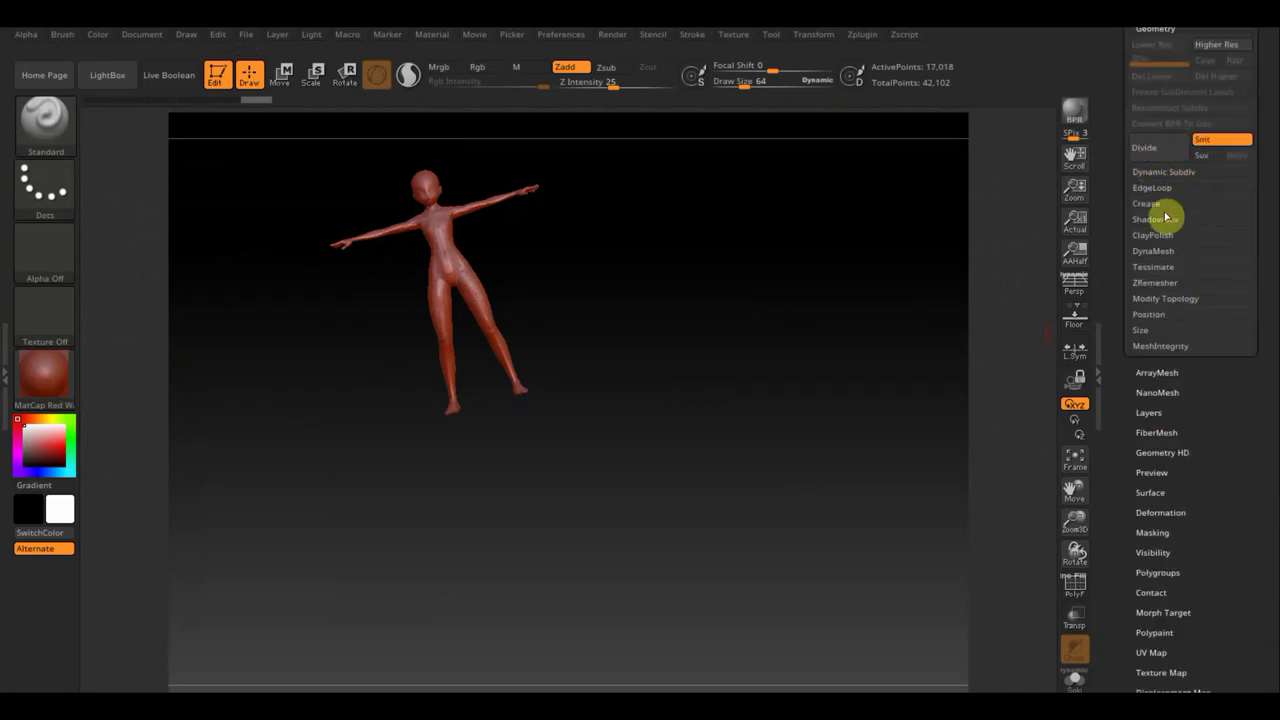
pyautogui.click(1164, 298)
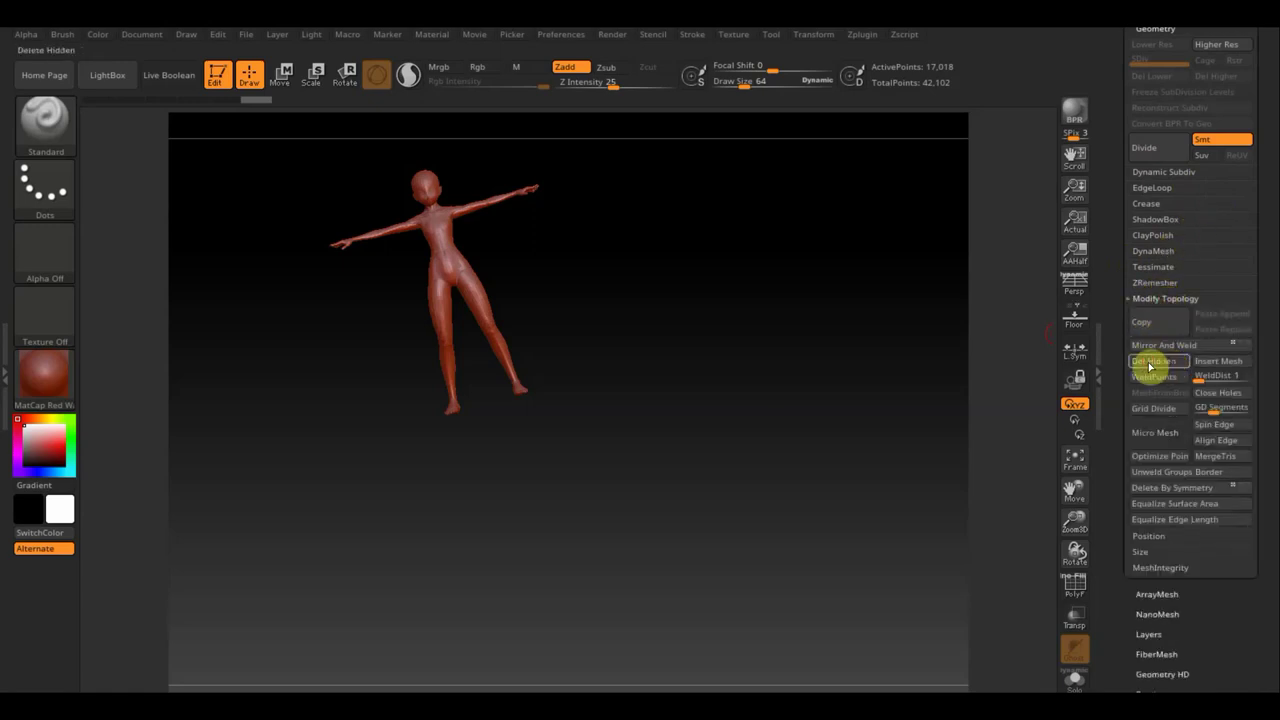
pyautogui.click(1150, 362)
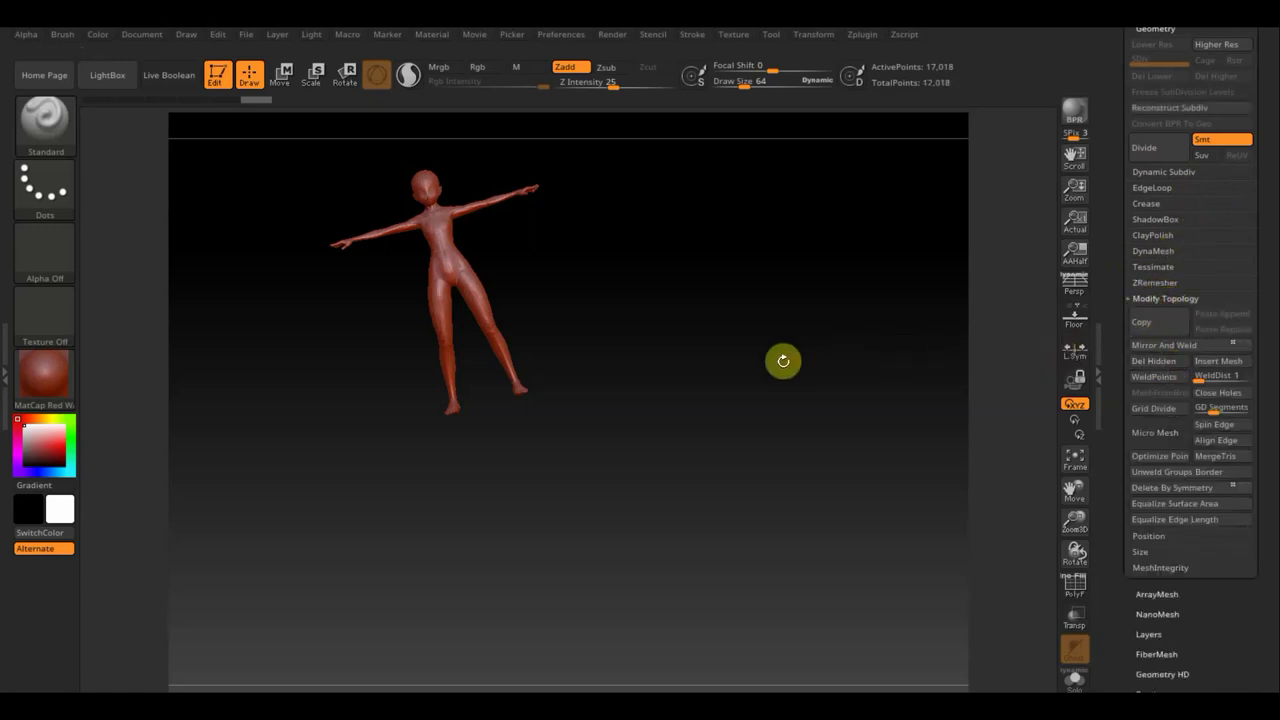
pyautogui.click(1075, 323)
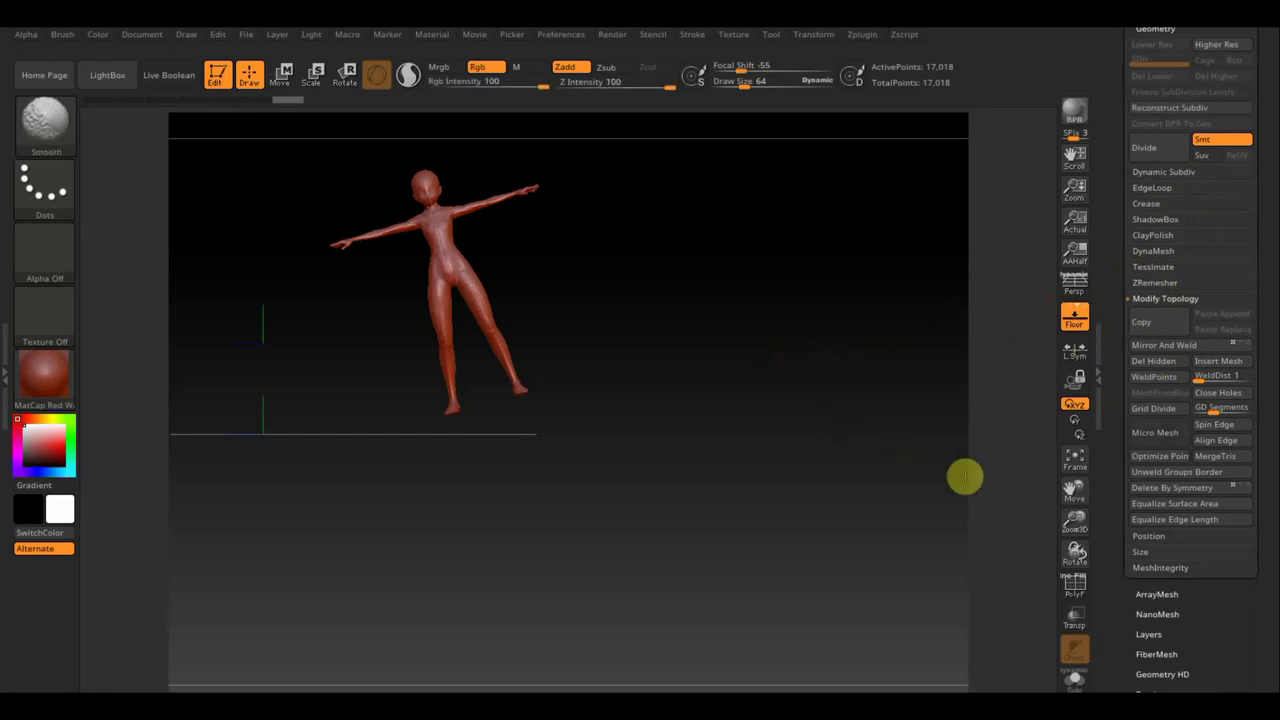
# Step: Stand the figure upright with Transpose, centre it on the axis, and mirror-weld
pyautogui.moveTo(699, 398)
pyautogui.mouseDown()
pyautogui.moveTo(806, 428)
pyautogui.moveTo(868, 408)
pyautogui.mouseUp()
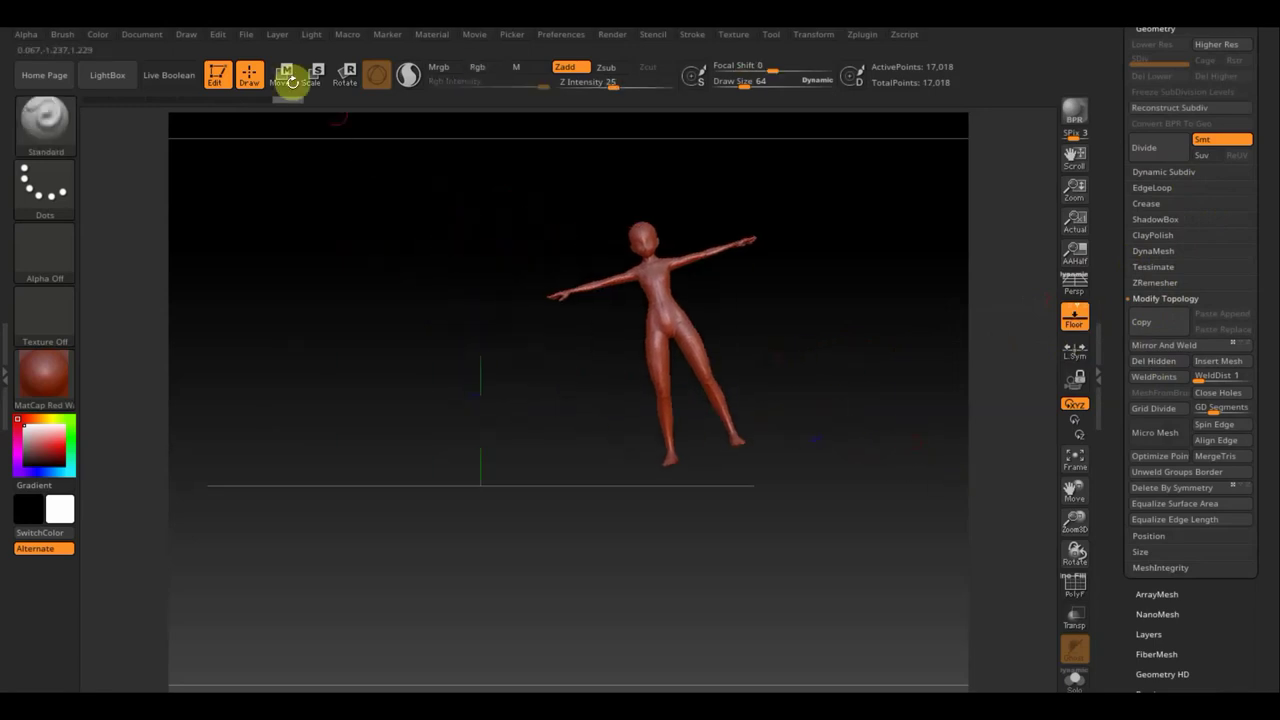
pyautogui.click(284, 72)
pyautogui.moveTo(594, 288); pyautogui.dragTo(608, 323)
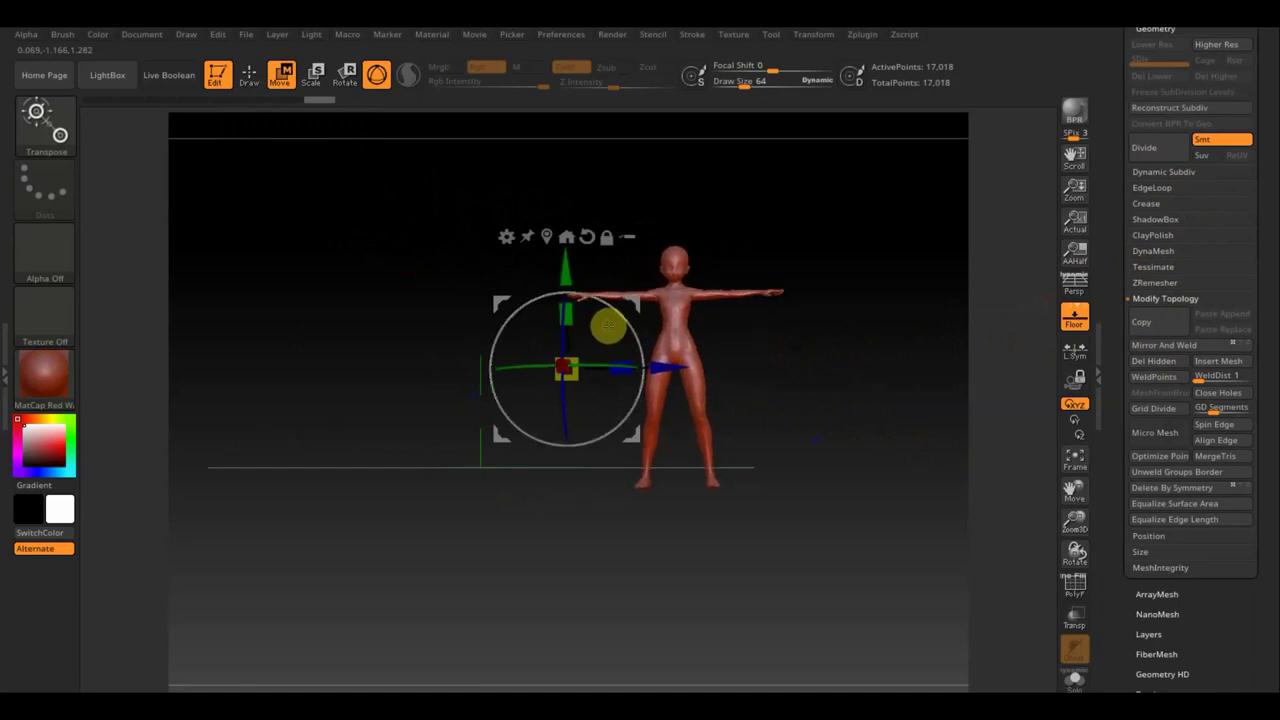
pyautogui.moveTo(663, 356)
pyautogui.mouseDown()
pyautogui.moveTo(457, 360)
pyautogui.moveTo(471, 360)
pyautogui.moveTo(322, 287)
pyautogui.mouseUp()
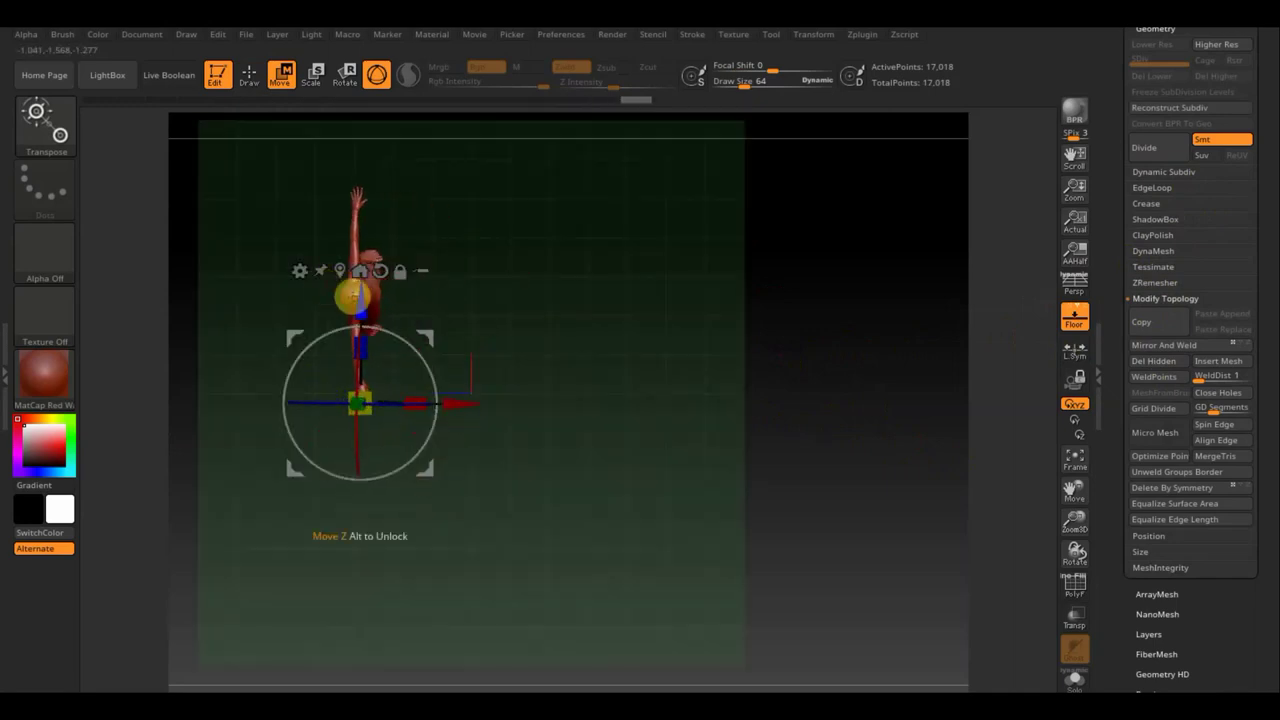
pyautogui.moveTo(437, 334)
pyautogui.mouseDown()
pyautogui.moveTo(517, 431)
pyautogui.moveTo(529, 426)
pyautogui.mouseUp()
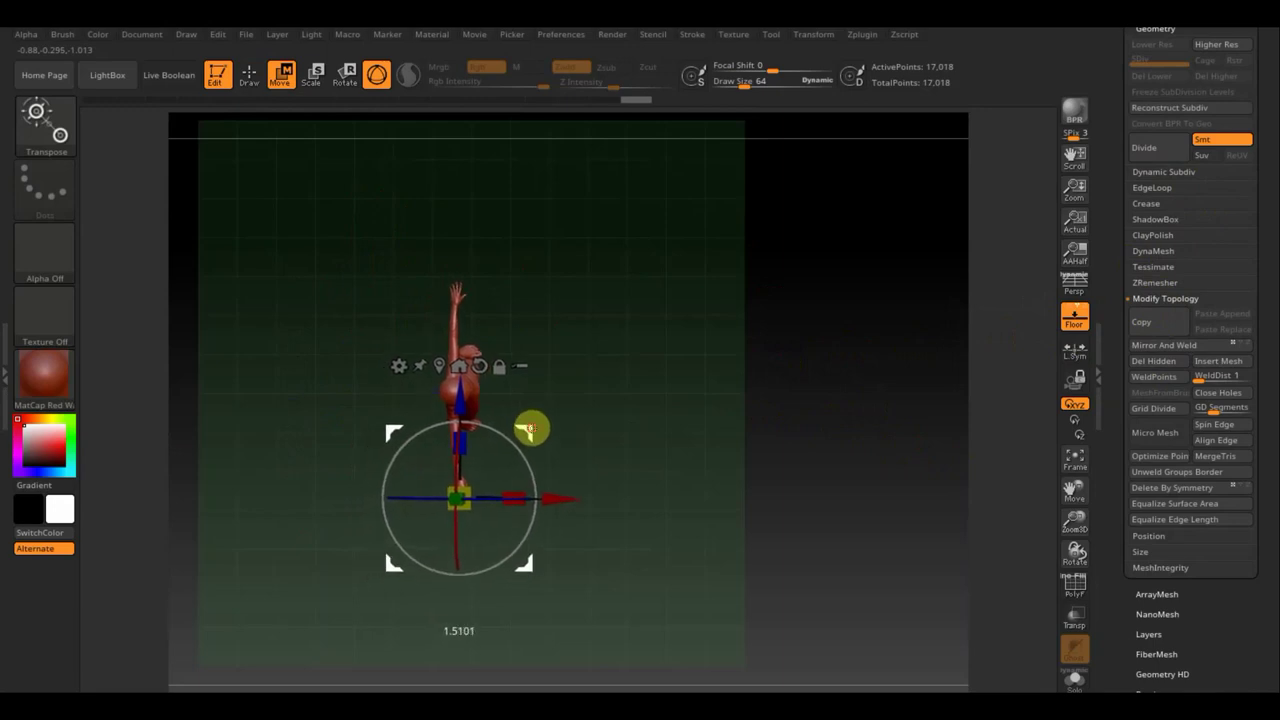
pyautogui.click(1195, 346)
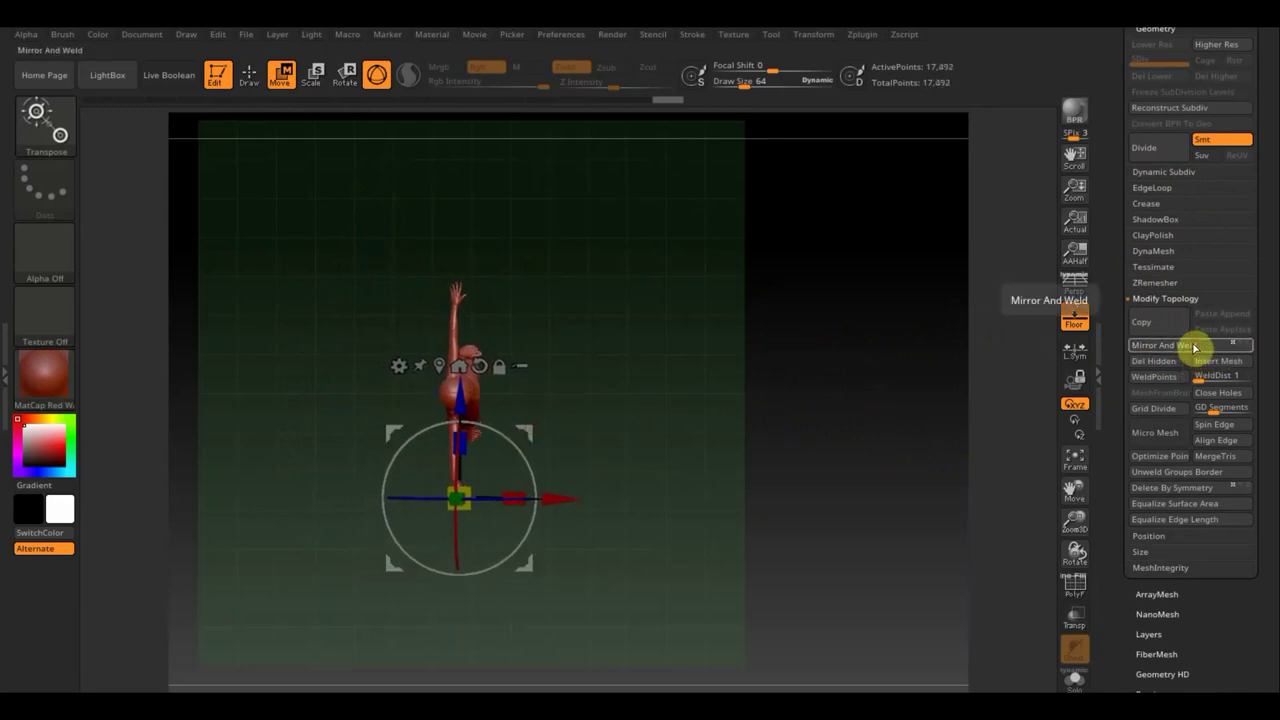
# Step: Re-centre the figure from the front view and mirror-weld again to 16,353 points
pyautogui.moveTo(900, 466)
pyautogui.mouseDown()
pyautogui.moveTo(808, 340)
pyautogui.moveTo(780, 334)
pyautogui.moveTo(743, 448)
pyautogui.moveTo(794, 363)
pyautogui.moveTo(794, 420)
pyautogui.mouseUp()
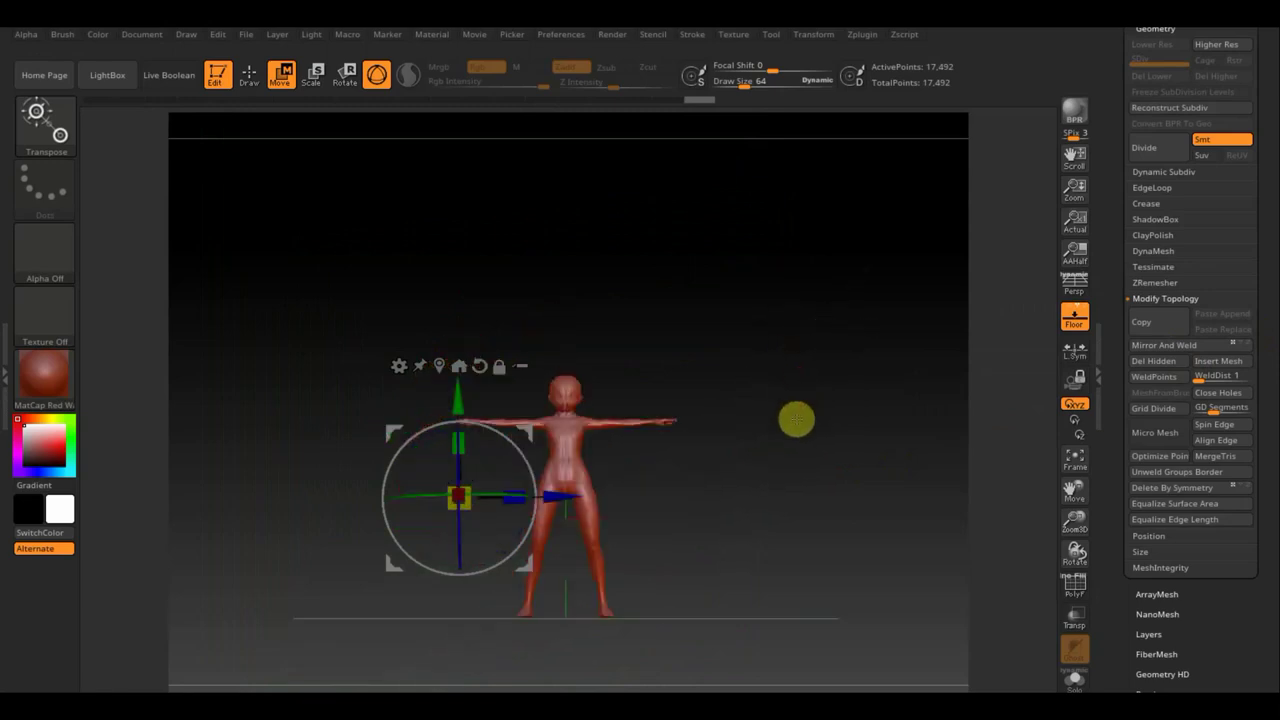
pyautogui.moveTo(800, 480)
pyautogui.mouseDown()
pyautogui.moveTo(762, 416)
pyautogui.moveTo(797, 586)
pyautogui.moveTo(823, 500)
pyautogui.moveTo(803, 520)
pyautogui.moveTo(773, 425)
pyautogui.mouseUp()
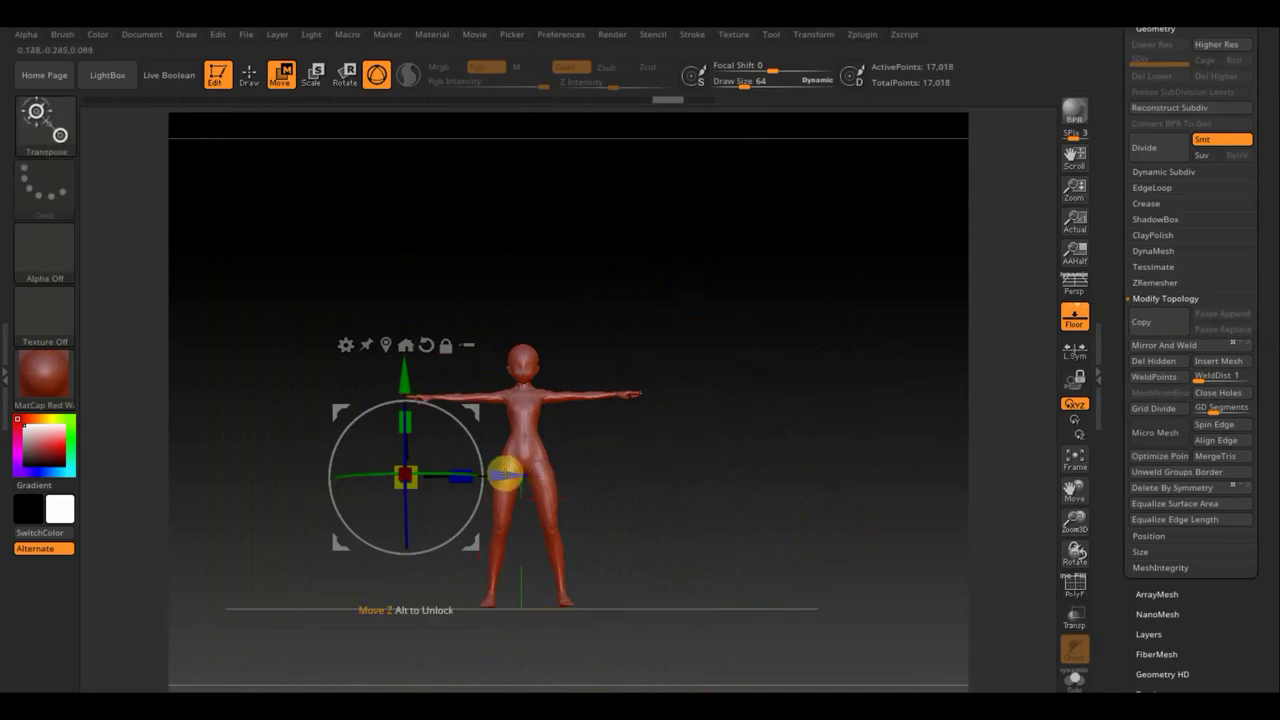
pyautogui.moveTo(506, 474); pyautogui.dragTo(502, 477)
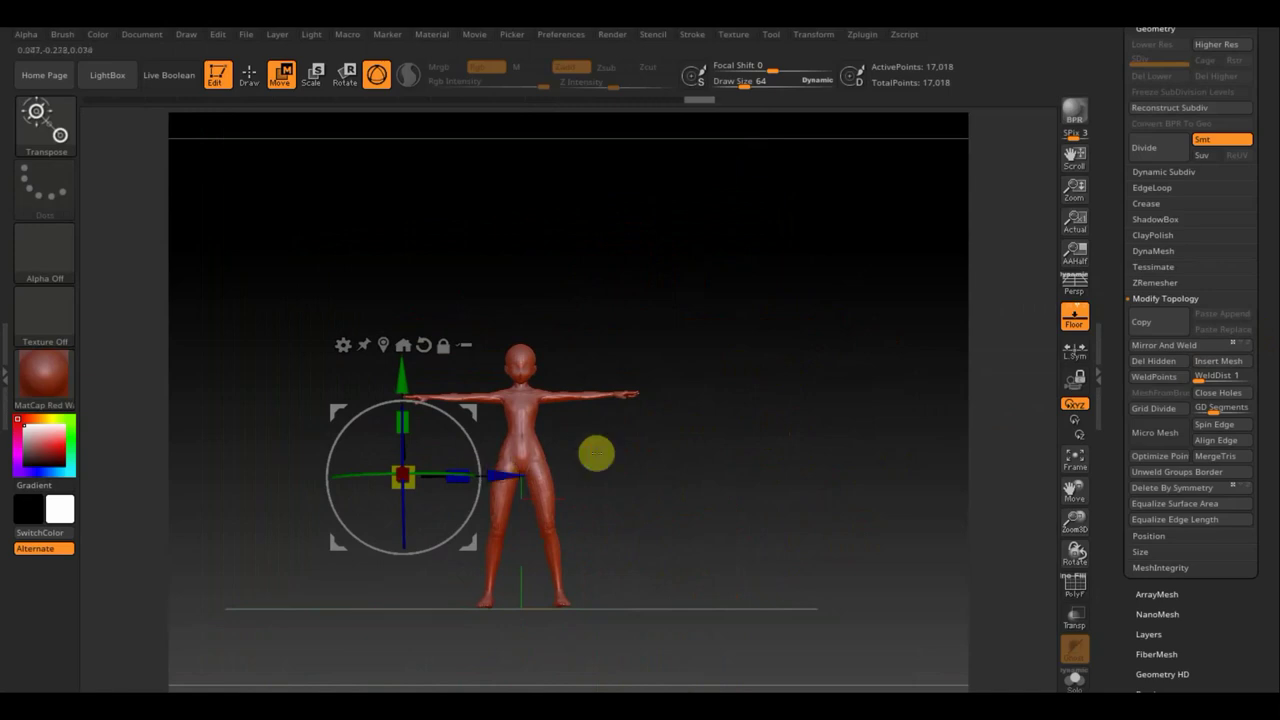
pyautogui.click(1160, 345)
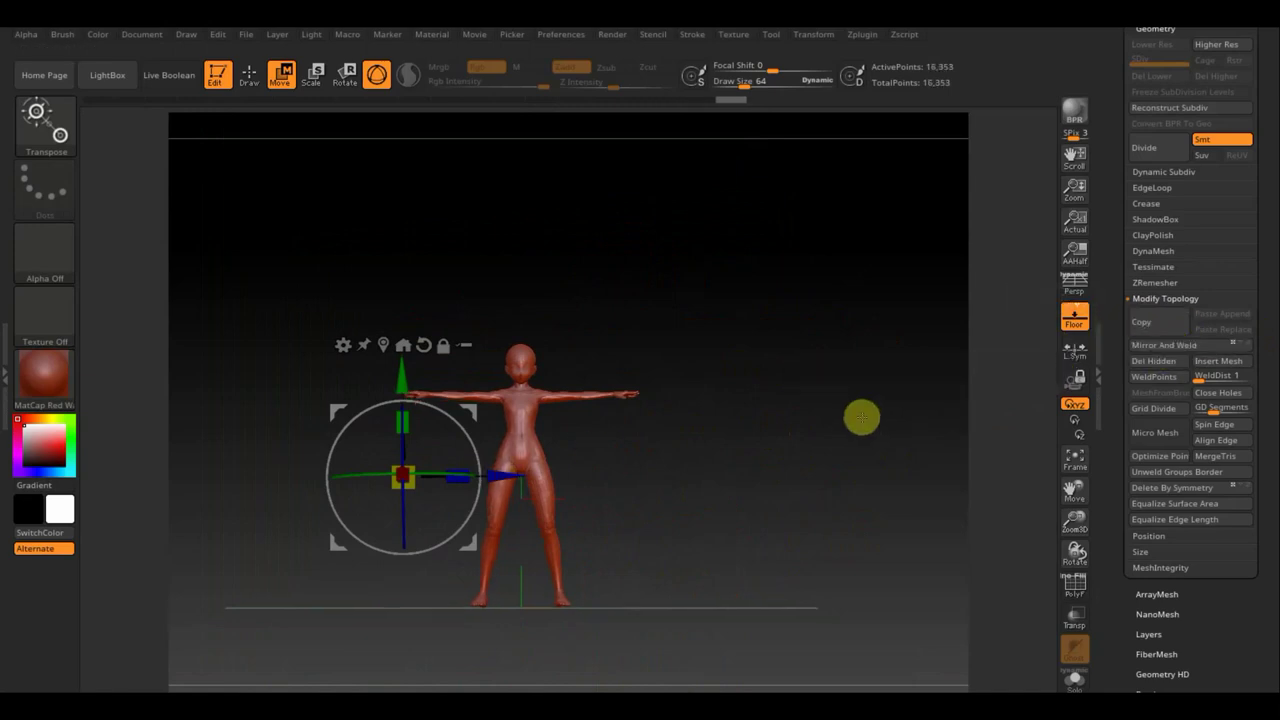
pyautogui.click(249, 74)
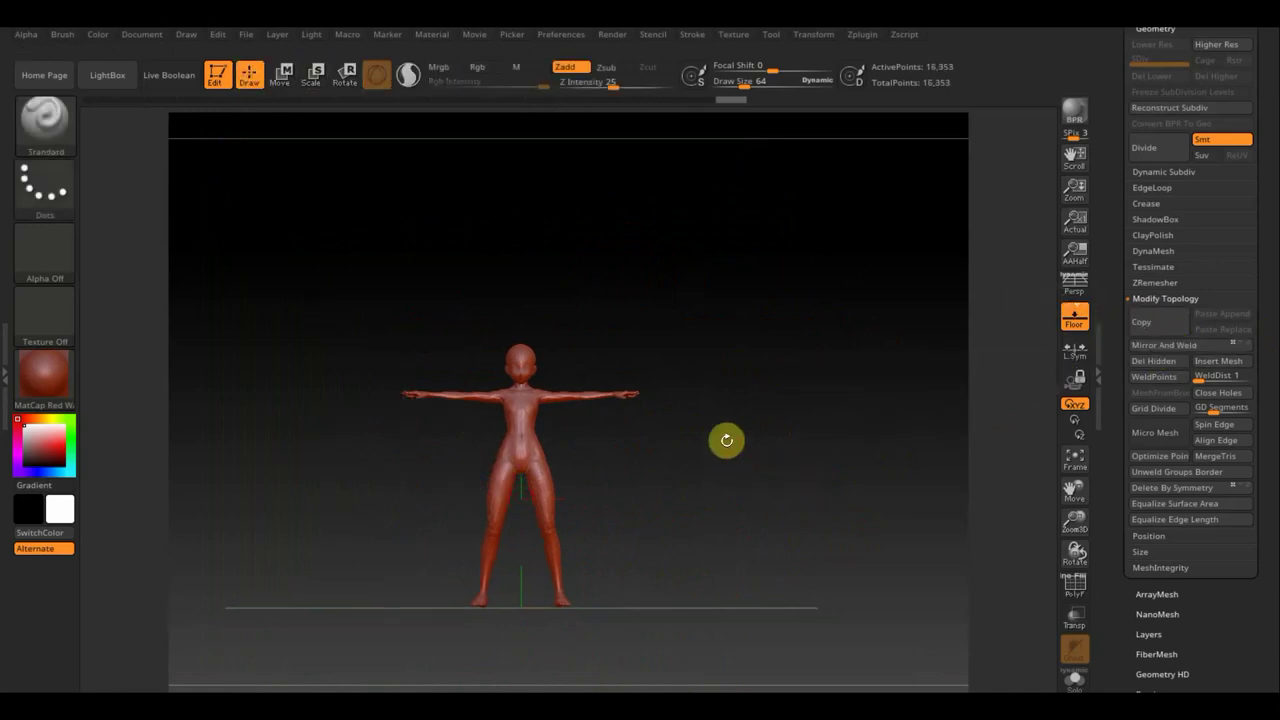
# Step: Mask the leg from front and back, then invert so only the viewer's left leg is editable
pyautogui.moveTo(727, 440)
pyautogui.keyDown('alt'); pyautogui.mouseDown()
pyautogui.moveTo(741, 413)
pyautogui.moveTo(723, 400)
pyautogui.mouseUp(); pyautogui.keyUp('alt')
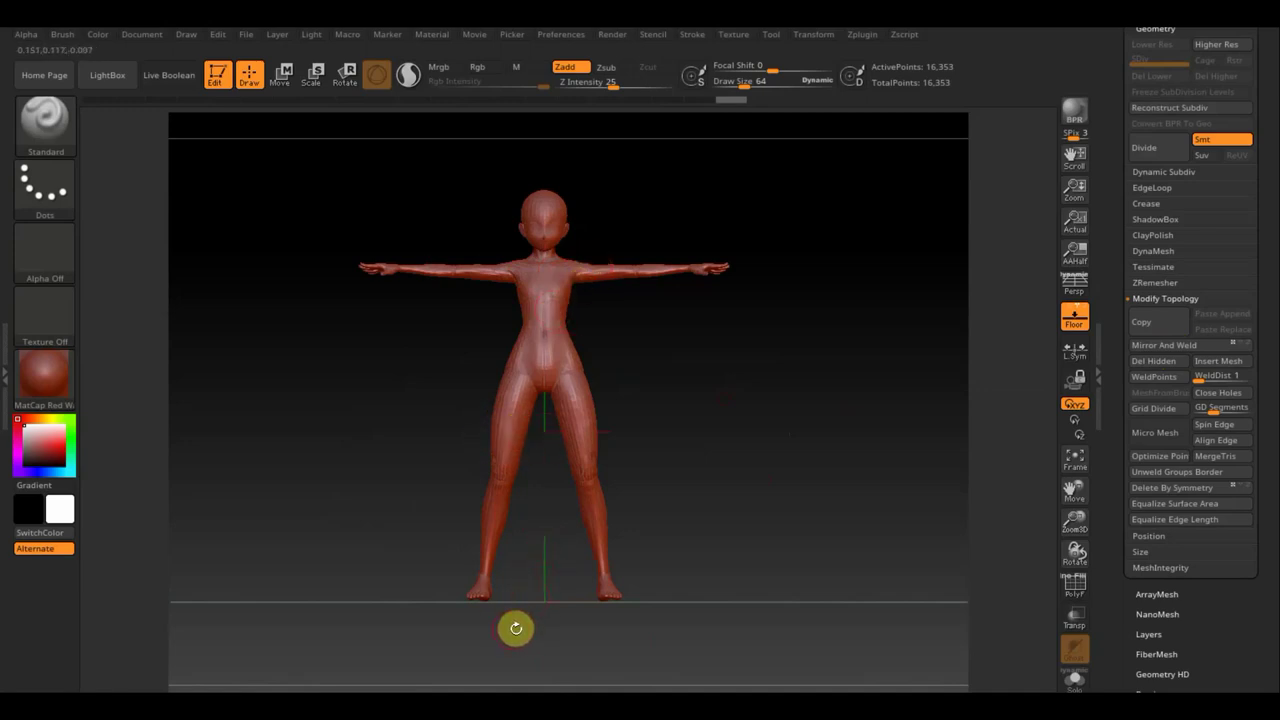
pyautogui.keyDown('ctrl'); pyautogui.moveTo(518, 620); pyautogui.dragTo(436, 390); pyautogui.keyUp('ctrl')
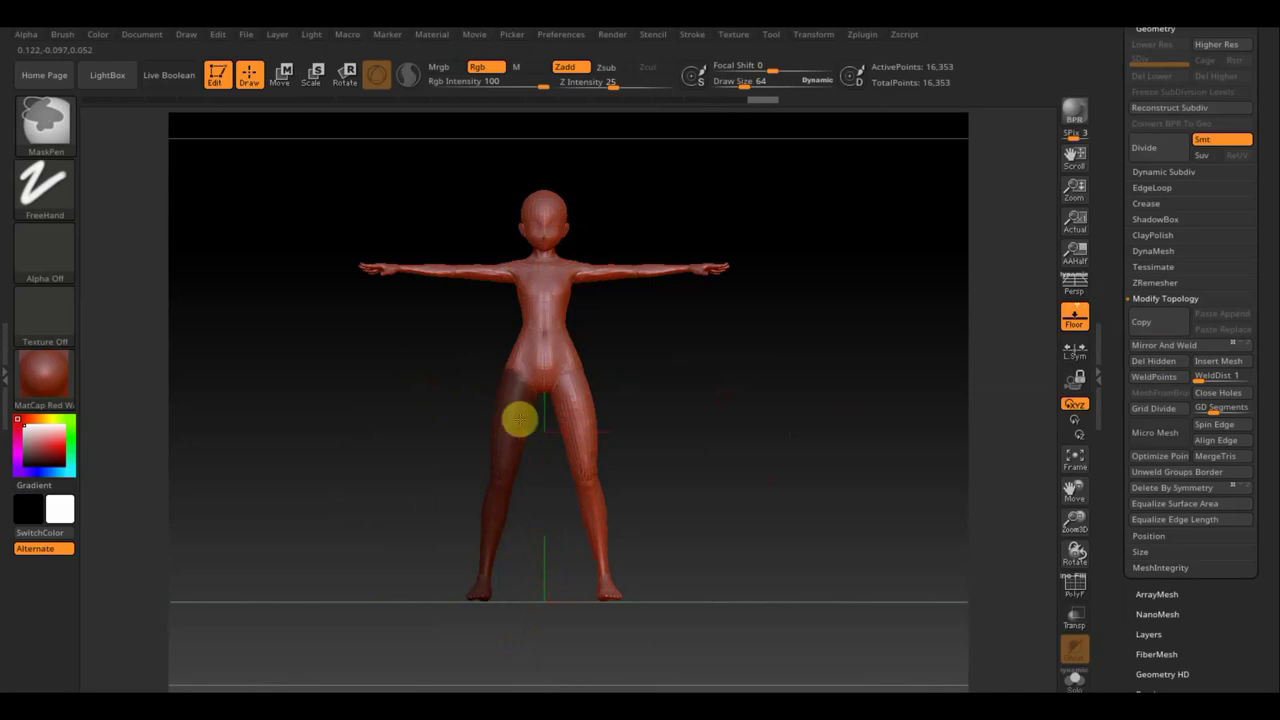
pyautogui.moveTo(509, 457)
pyautogui.mouseDown()
pyautogui.moveTo(411, 463)
pyautogui.moveTo(623, 463)
pyautogui.mouseUp()
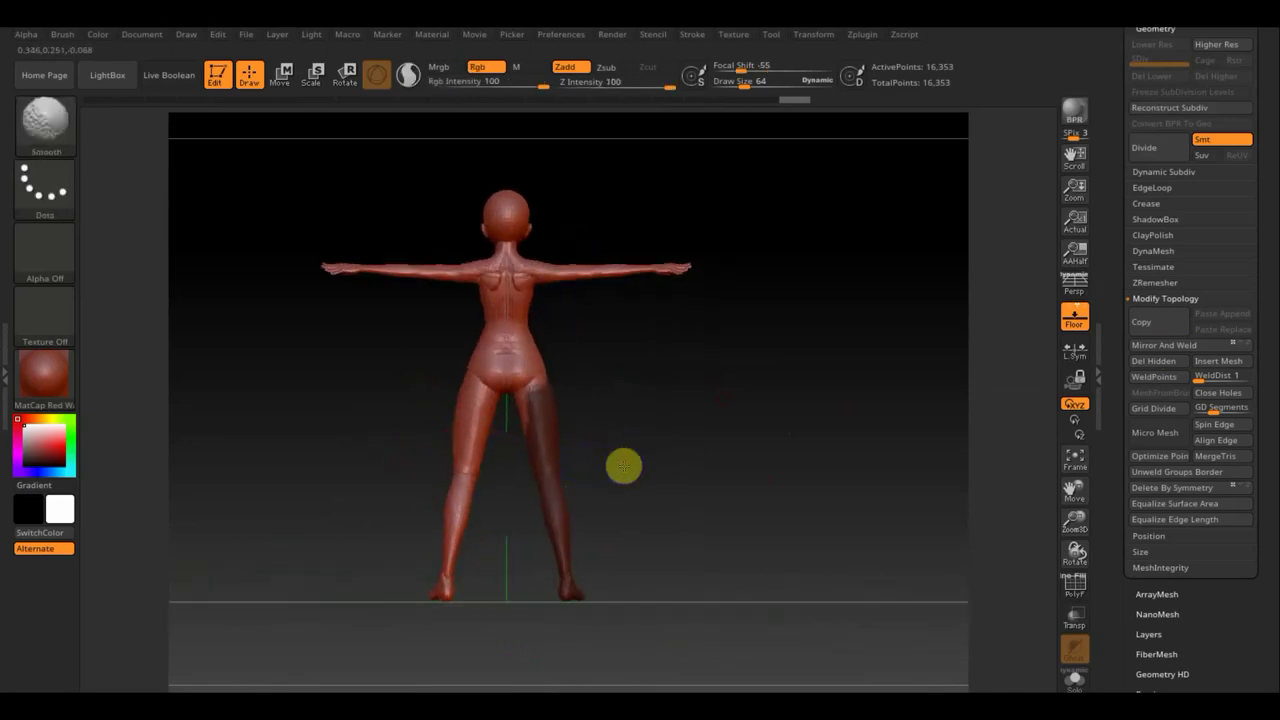
pyautogui.press('ctrl')
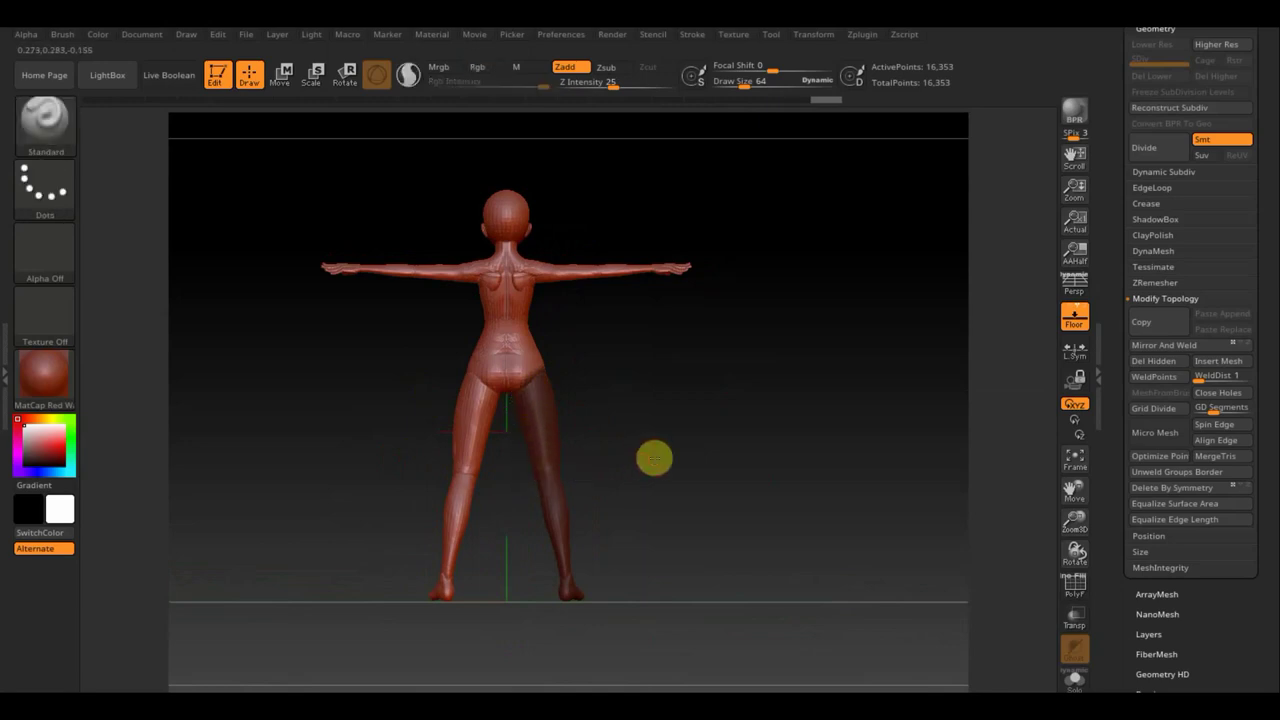
pyautogui.moveTo(654, 457)
pyautogui.mouseDown()
pyautogui.moveTo(677, 403)
pyautogui.moveTo(600, 409)
pyautogui.moveTo(606, 446)
pyautogui.moveTo(749, 369)
pyautogui.moveTo(739, 377)
pyautogui.mouseUp()
pyautogui.press('ctrl')
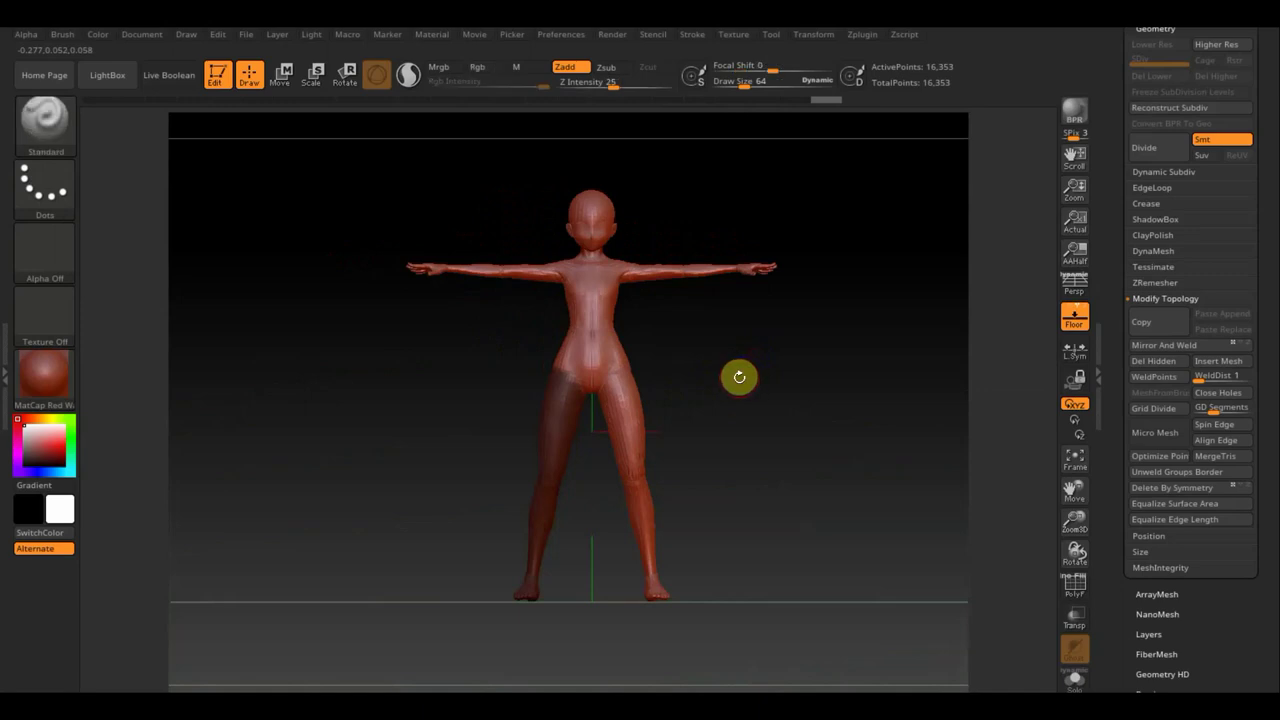
pyautogui.keyDown('ctrl'); pyautogui.click(739, 377); pyautogui.keyUp('ctrl')
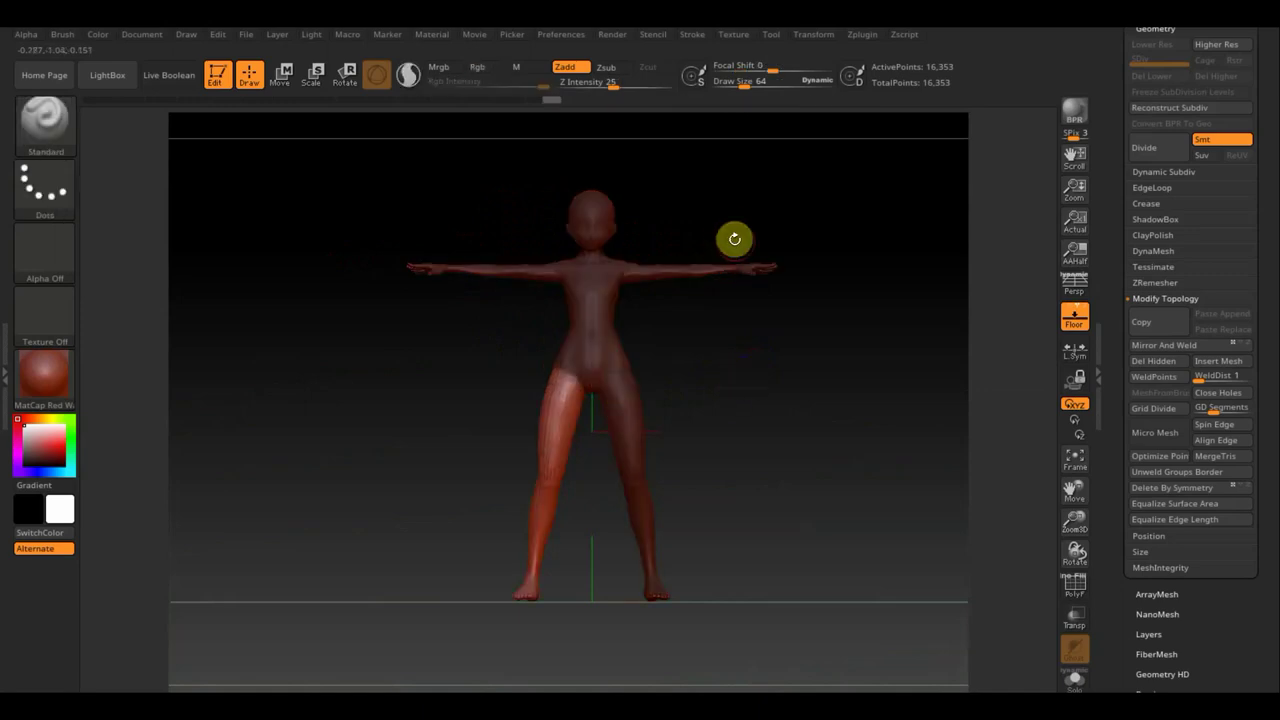
# Step: Rotate the unmasked leg outward at the hip with Transpose, then return to Draw
pyautogui.click(285, 77)
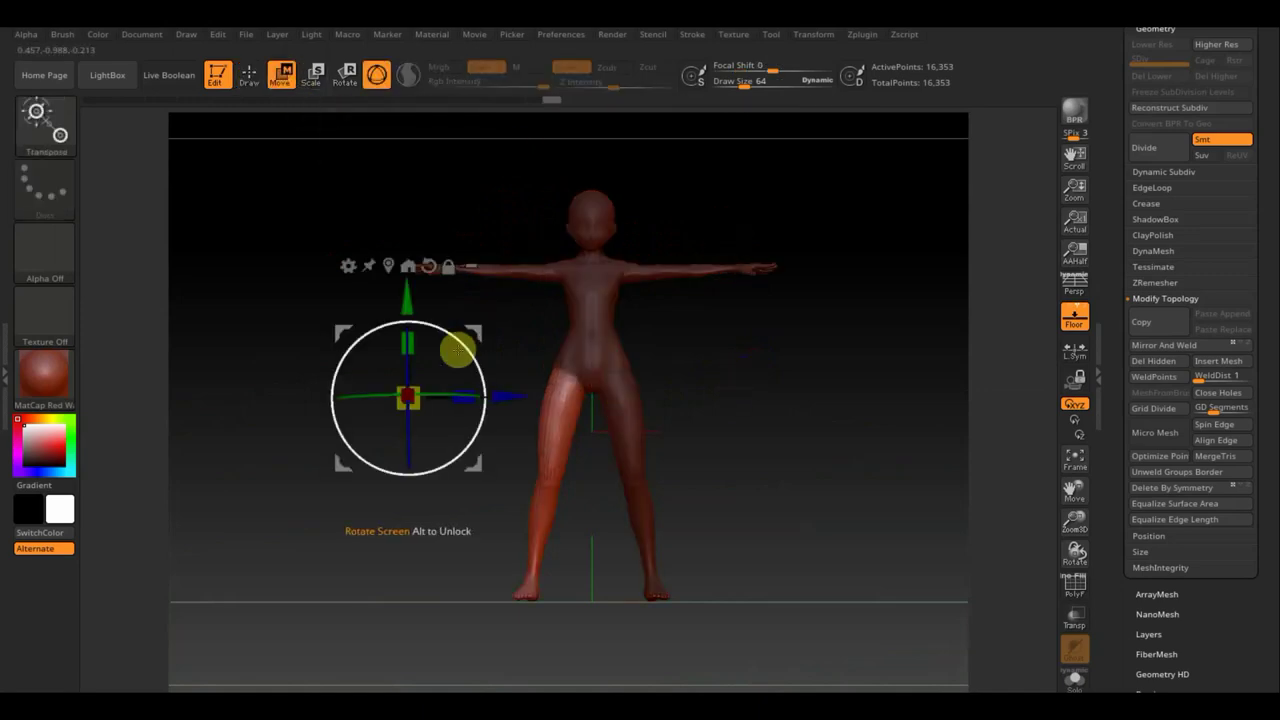
pyautogui.moveTo(457, 346)
pyautogui.mouseDown()
pyautogui.moveTo(456, 331)
pyautogui.moveTo(484, 356)
pyautogui.mouseUp()
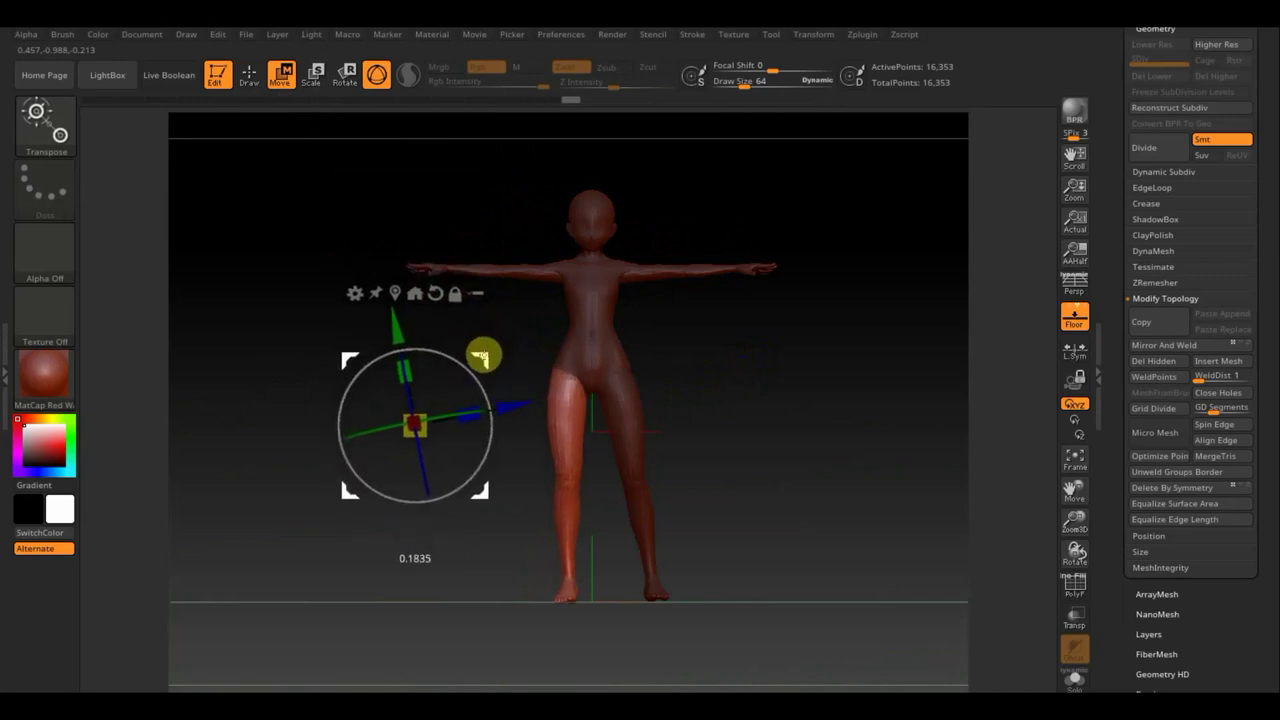
pyautogui.moveTo(486, 408)
pyautogui.mouseDown()
pyautogui.moveTo(497, 360)
pyautogui.moveTo(481, 362)
pyautogui.mouseUp()
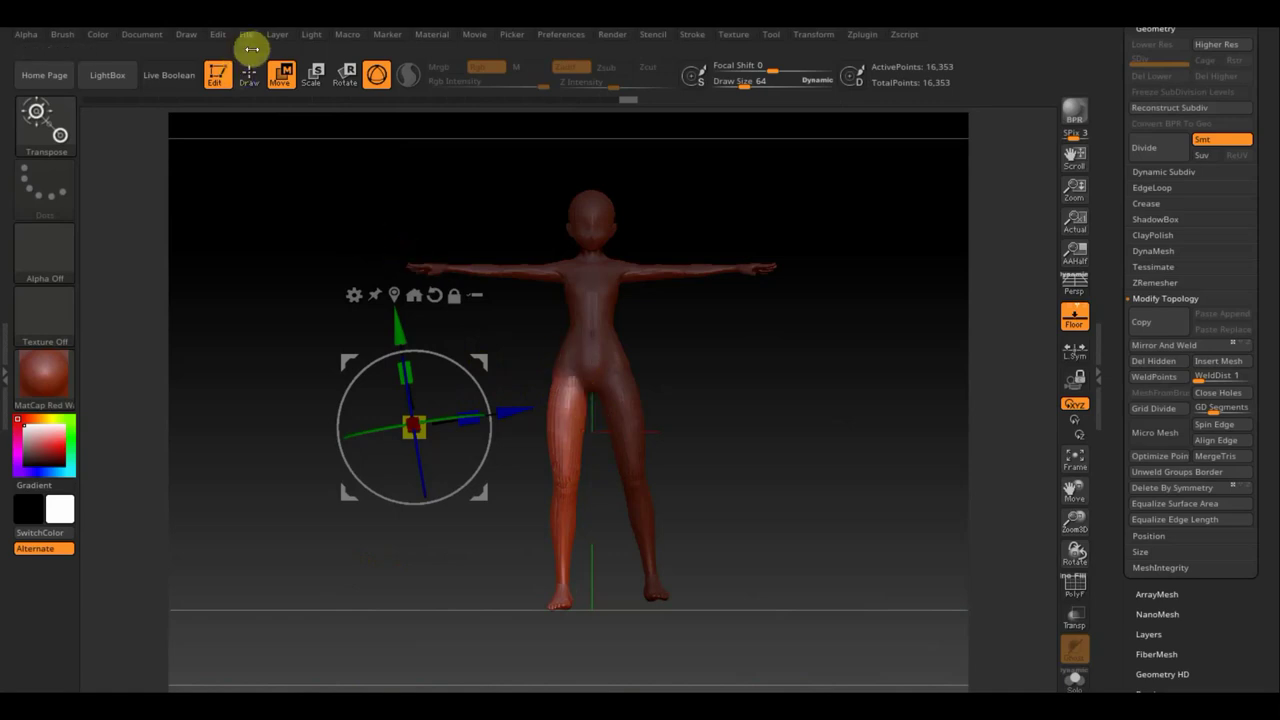
pyautogui.click(249, 74)
# Step: Select Move Topological at size 157, mirror-weld the posed leg, and clear the mask
pyautogui.click(62, 135)
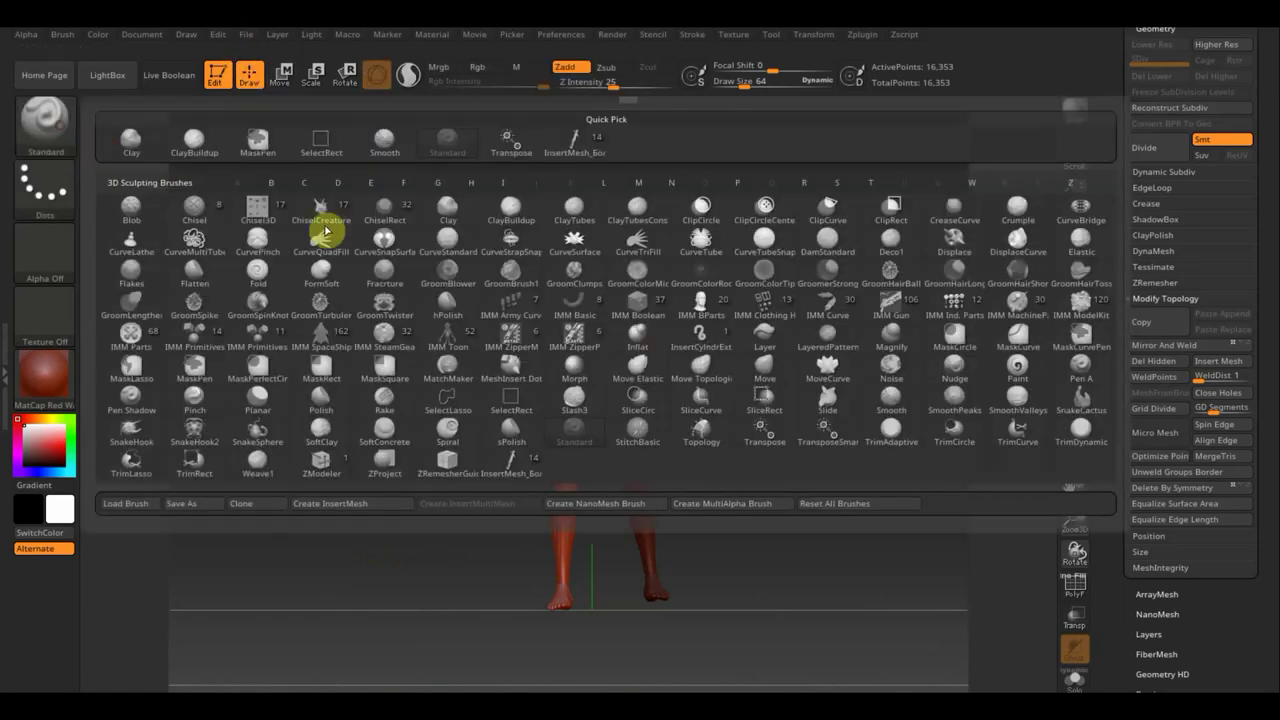
pyautogui.click(699, 368)
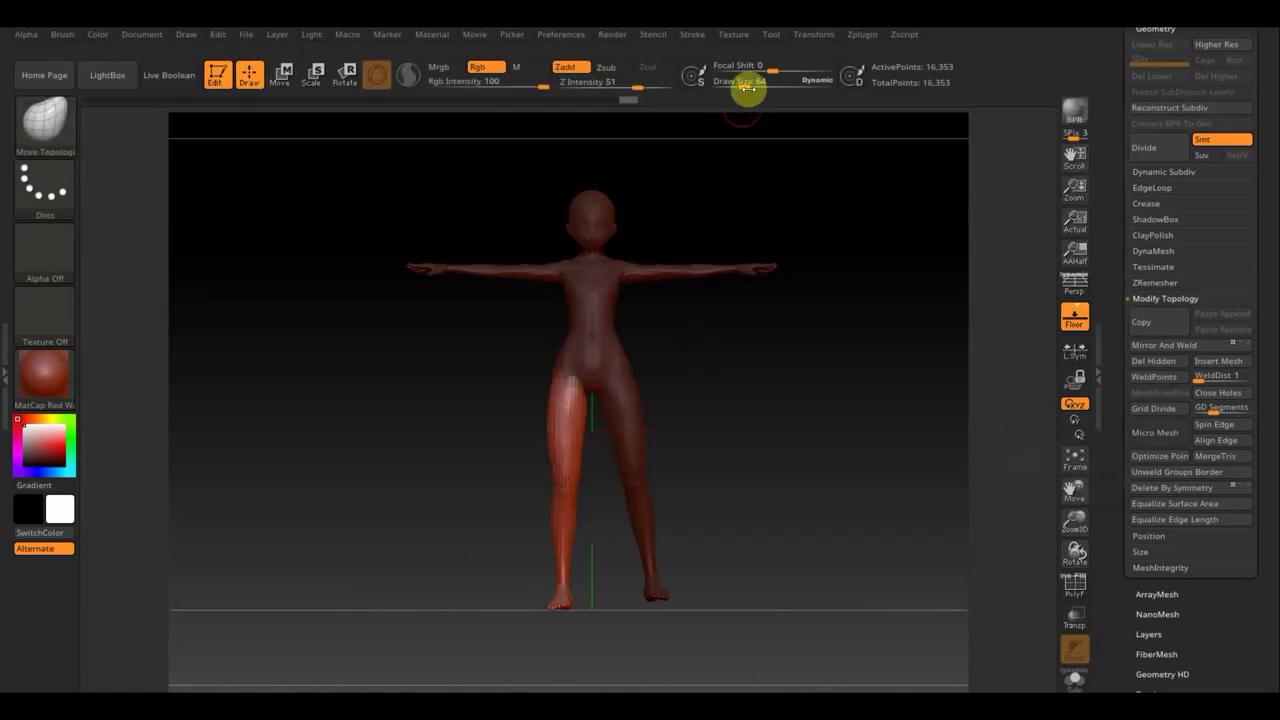
pyautogui.moveTo(760, 90); pyautogui.dragTo(762, 90)
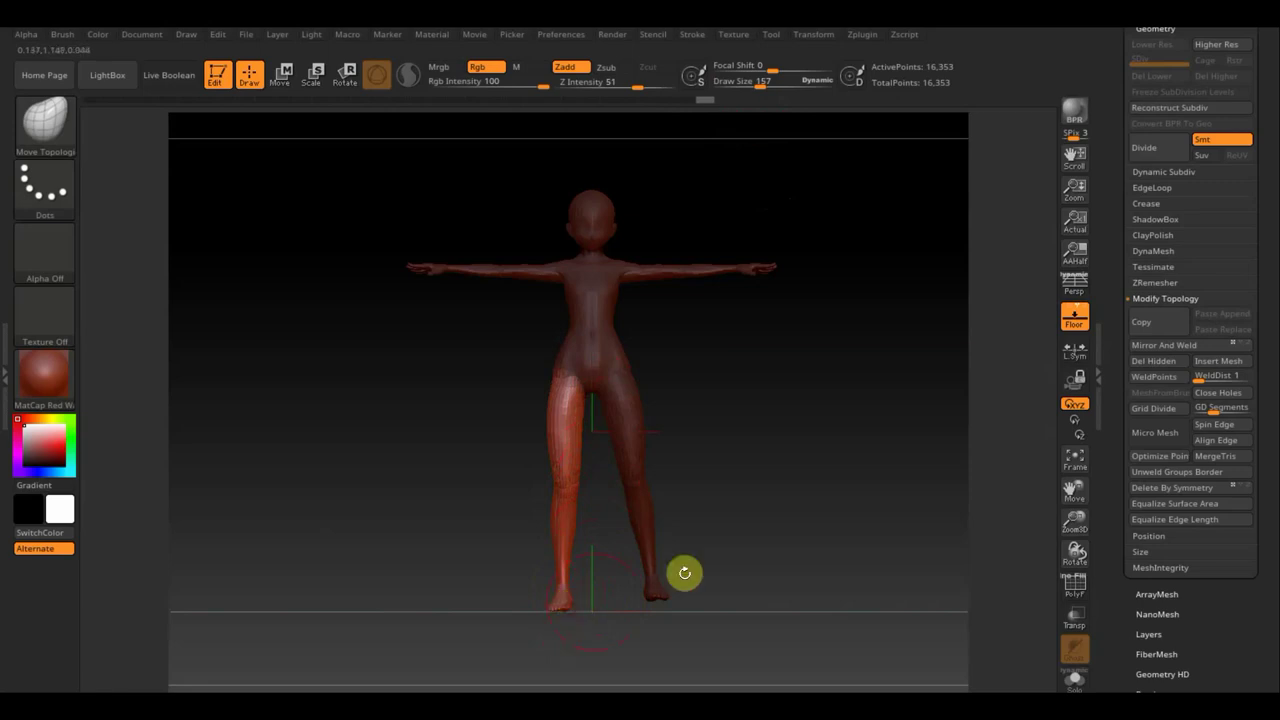
pyautogui.click(1160, 350)
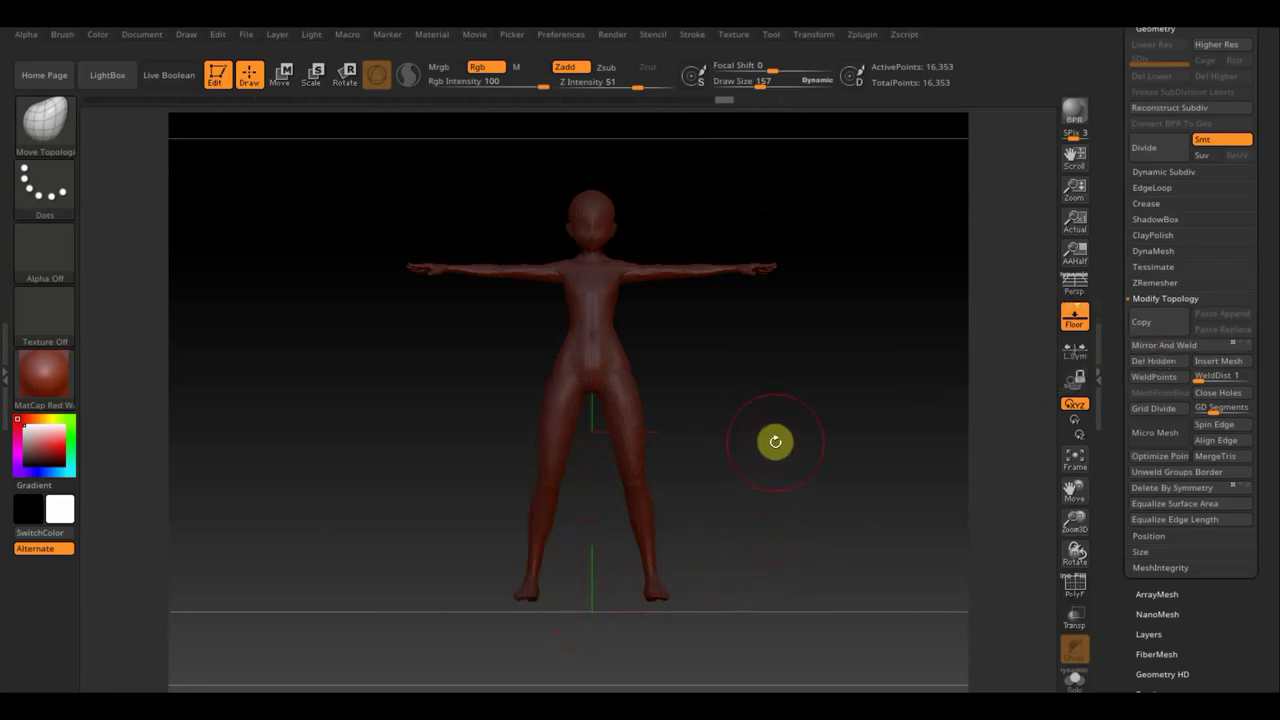
pyautogui.press('ctrl')
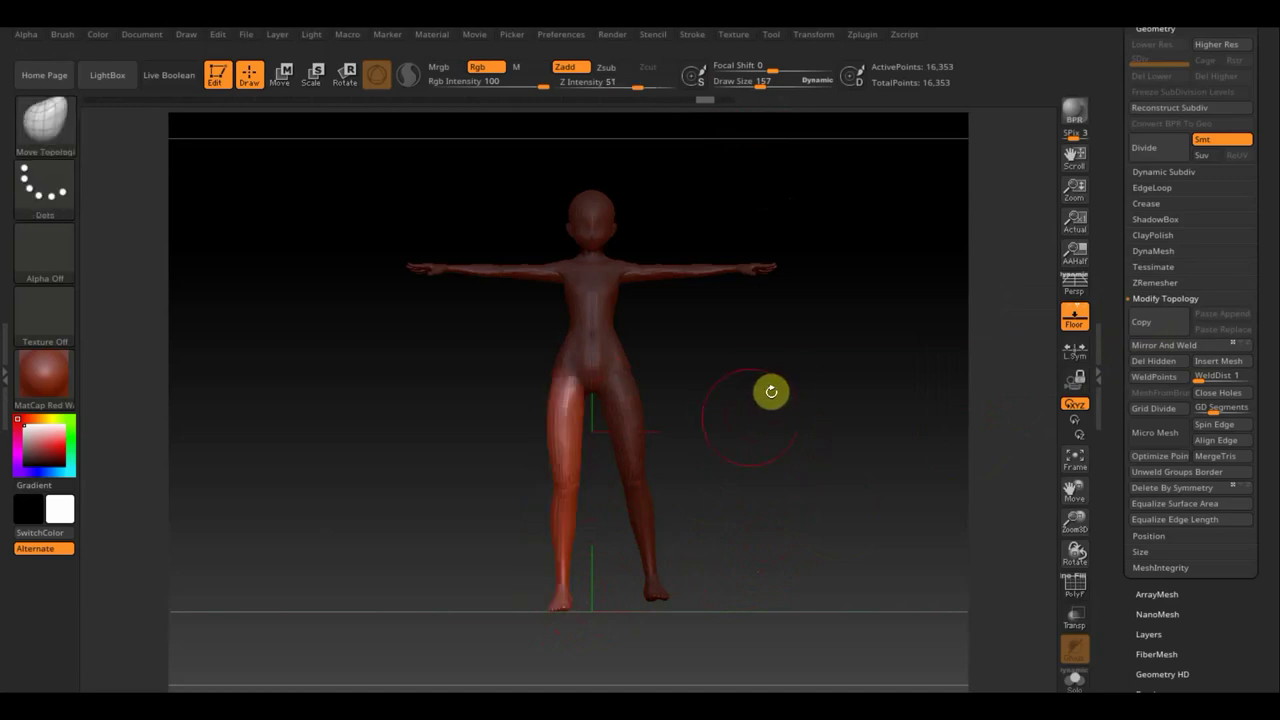
pyautogui.keyDown('ctrl'); pyautogui.moveTo(774, 400); pyautogui.dragTo(798, 463); pyautogui.keyUp('ctrl')
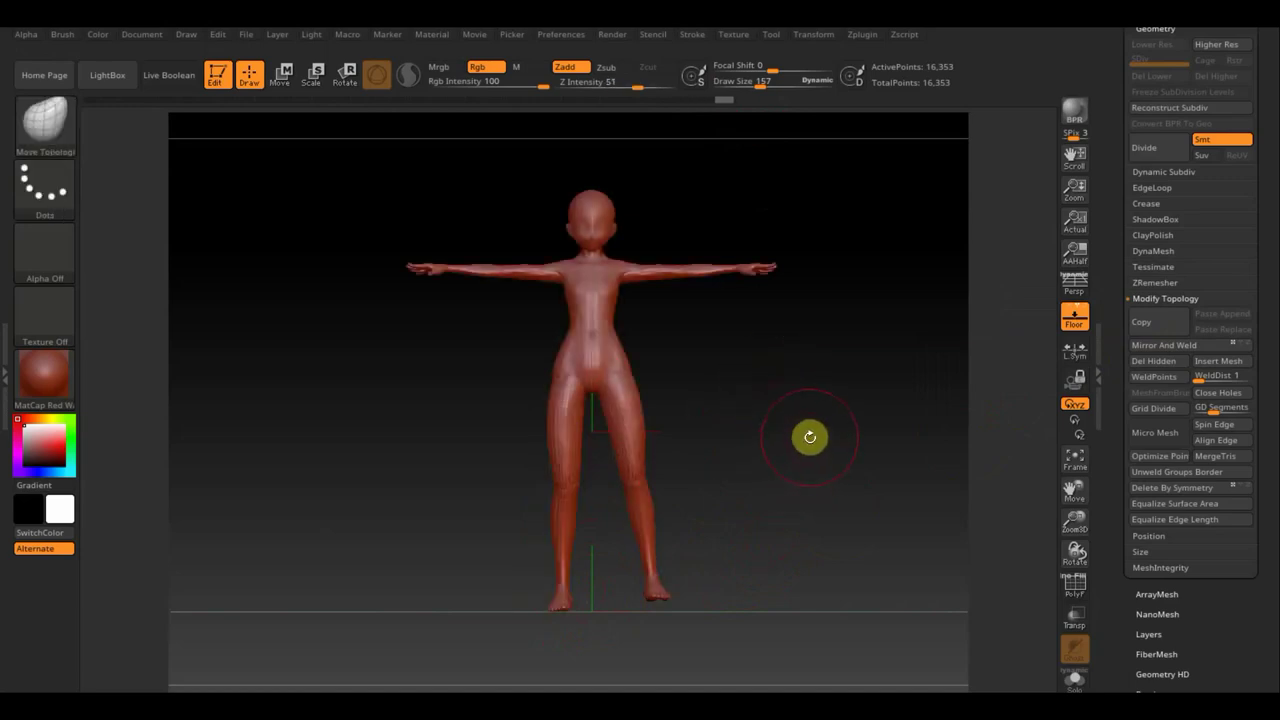
pyautogui.moveTo(777, 395)
pyautogui.mouseDown()
pyautogui.moveTo(795, 517)
pyautogui.moveTo(821, 513)
pyautogui.moveTo(791, 351)
pyautogui.moveTo(808, 466)
pyautogui.moveTo(759, 290)
pyautogui.mouseUp()
# Step: Rotate the figure about 180 degrees, move it right, and orbit back to a front view
pyautogui.click(281, 73)
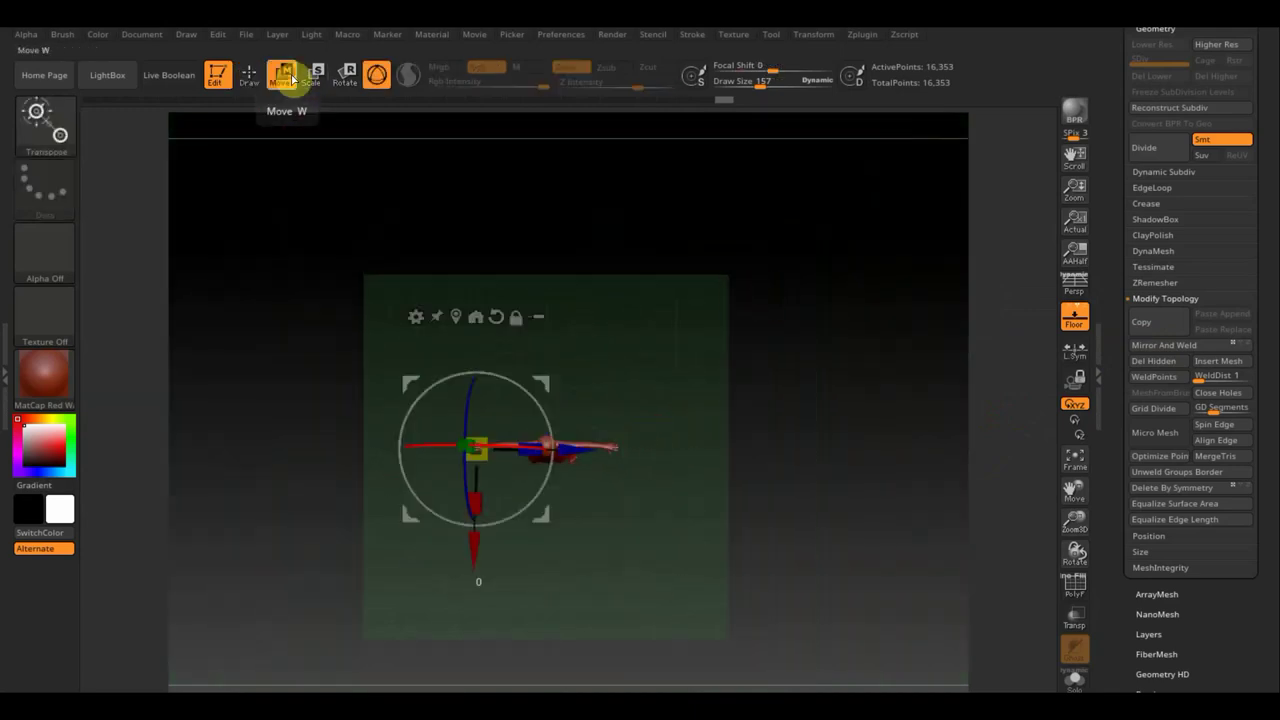
pyautogui.moveTo(541, 409)
pyautogui.mouseDown()
pyautogui.moveTo(517, 377)
pyautogui.moveTo(366, 386)
pyautogui.moveTo(363, 510)
pyautogui.mouseUp()
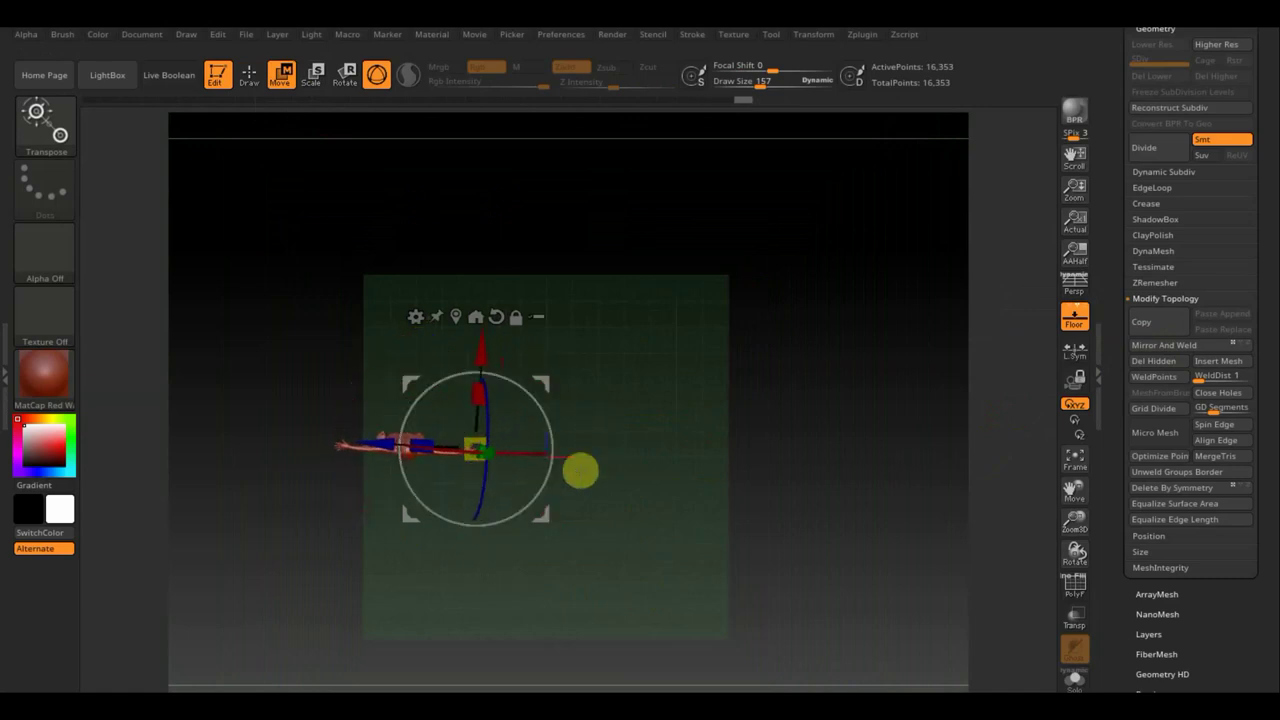
pyautogui.moveTo(558, 384); pyautogui.dragTo(691, 400)
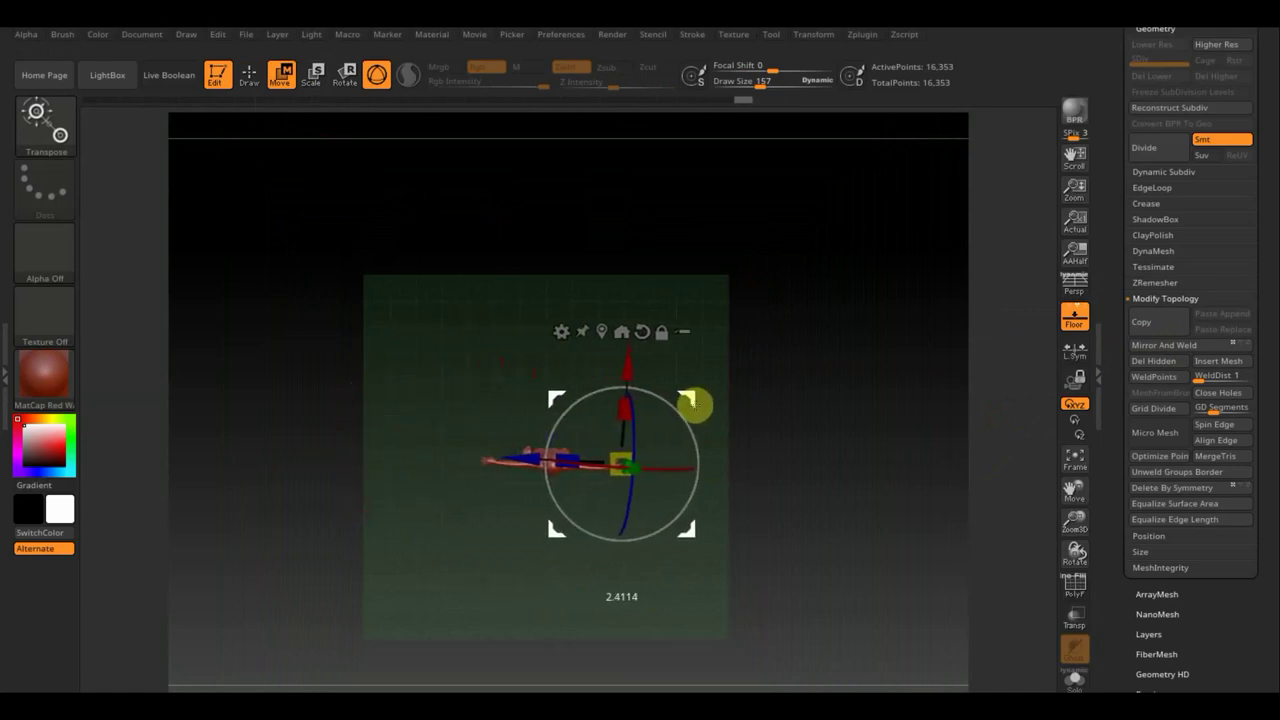
pyautogui.moveTo(827, 491)
pyautogui.mouseDown()
pyautogui.moveTo(810, 310)
pyautogui.moveTo(791, 406)
pyautogui.moveTo(660, 441)
pyautogui.mouseUp()
pyautogui.keyDown('shift'); pyautogui.moveTo(851, 411); pyautogui.dragTo(840, 454); pyautogui.keyUp('shift')
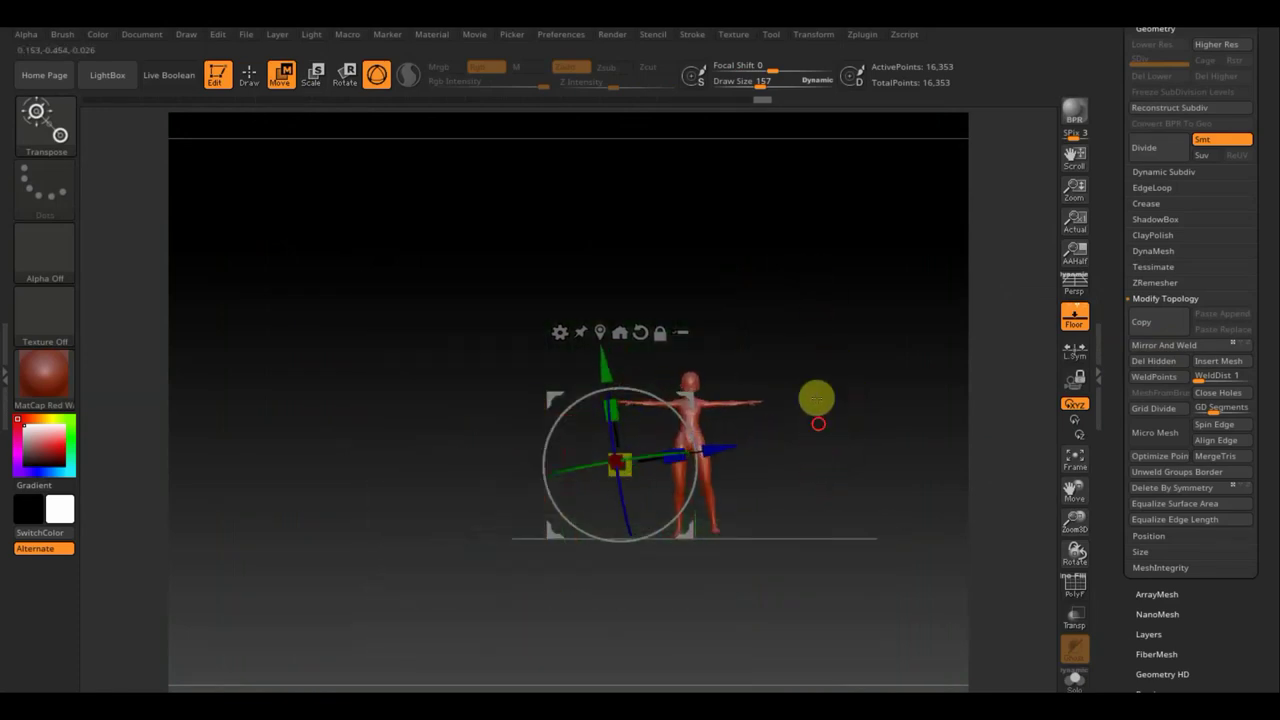
pyautogui.moveTo(817, 397); pyautogui.dragTo(817, 534)
pyautogui.moveTo(837, 477); pyautogui.dragTo(688, 497)
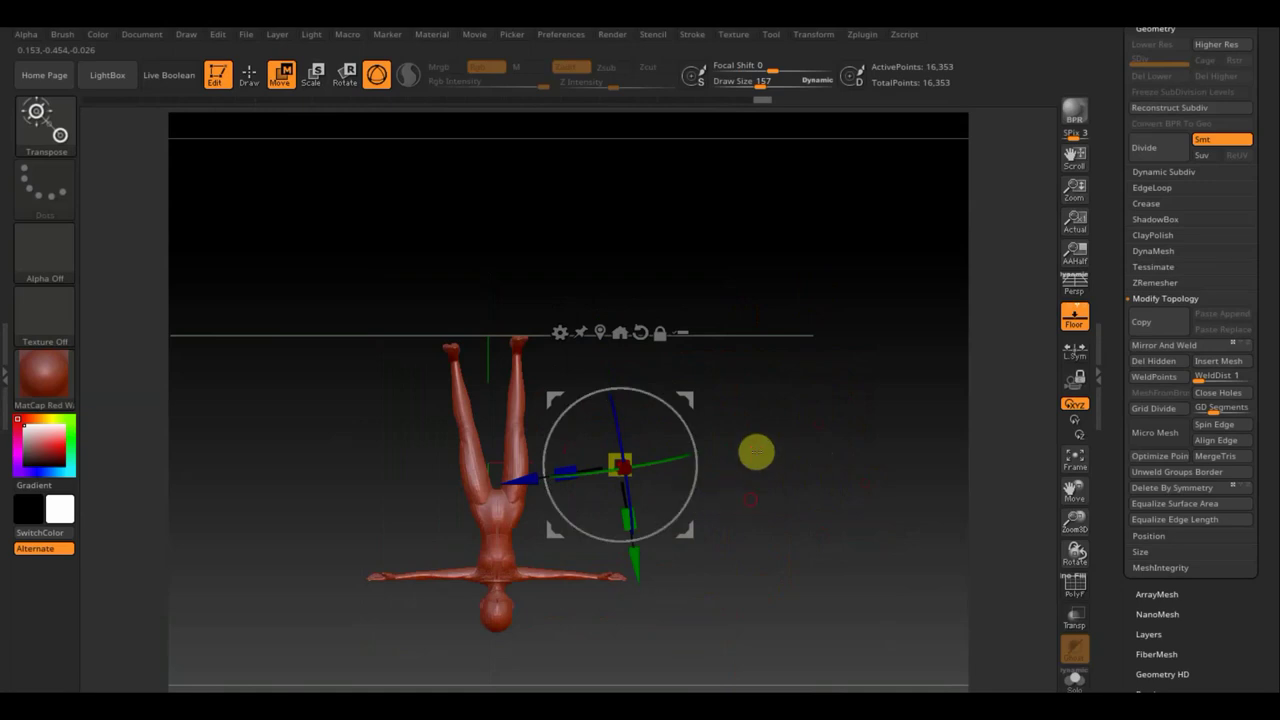
pyautogui.moveTo(754, 451)
pyautogui.mouseDown()
pyautogui.moveTo(734, 360)
pyautogui.moveTo(769, 274)
pyautogui.moveTo(843, 444)
pyautogui.moveTo(894, 466)
pyautogui.moveTo(774, 443)
pyautogui.moveTo(752, 454)
pyautogui.moveTo(934, 471)
pyautogui.moveTo(731, 434)
pyautogui.mouseUp()
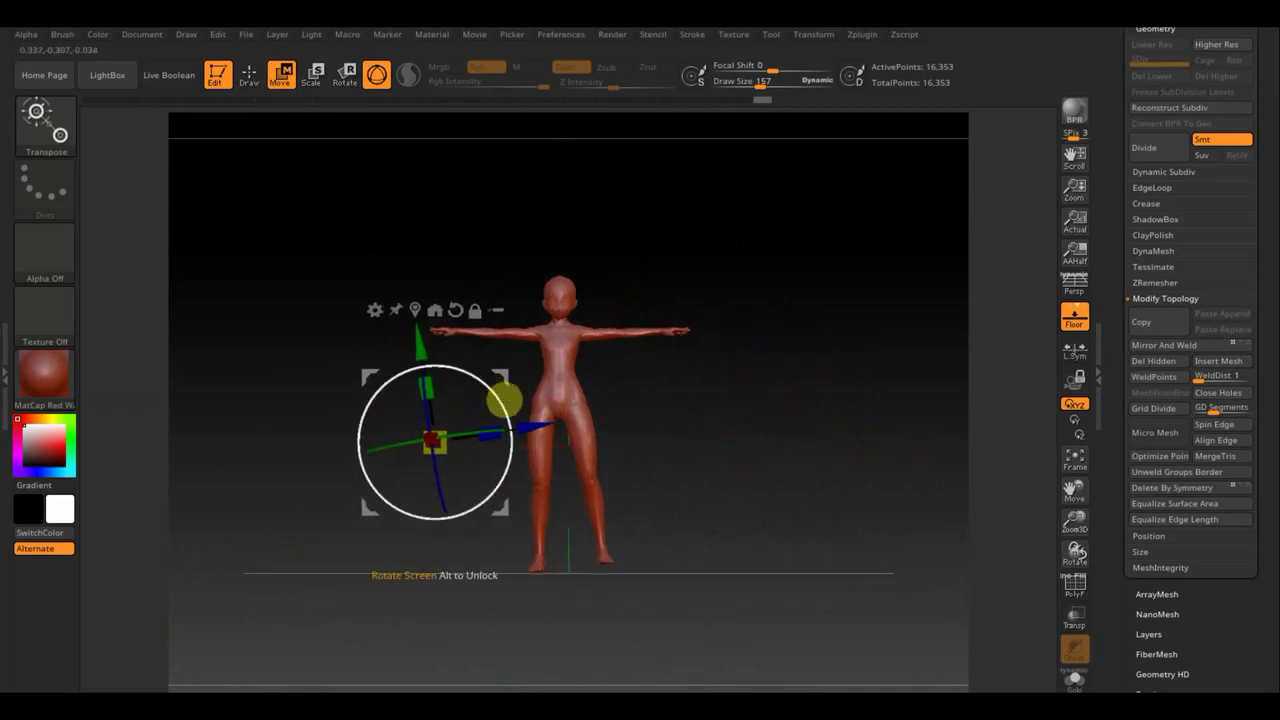
# Step: Nudge the figure onto the axis and mirror-weld it to 17,118 points
pyautogui.moveTo(537, 428); pyautogui.dragTo(550, 431)
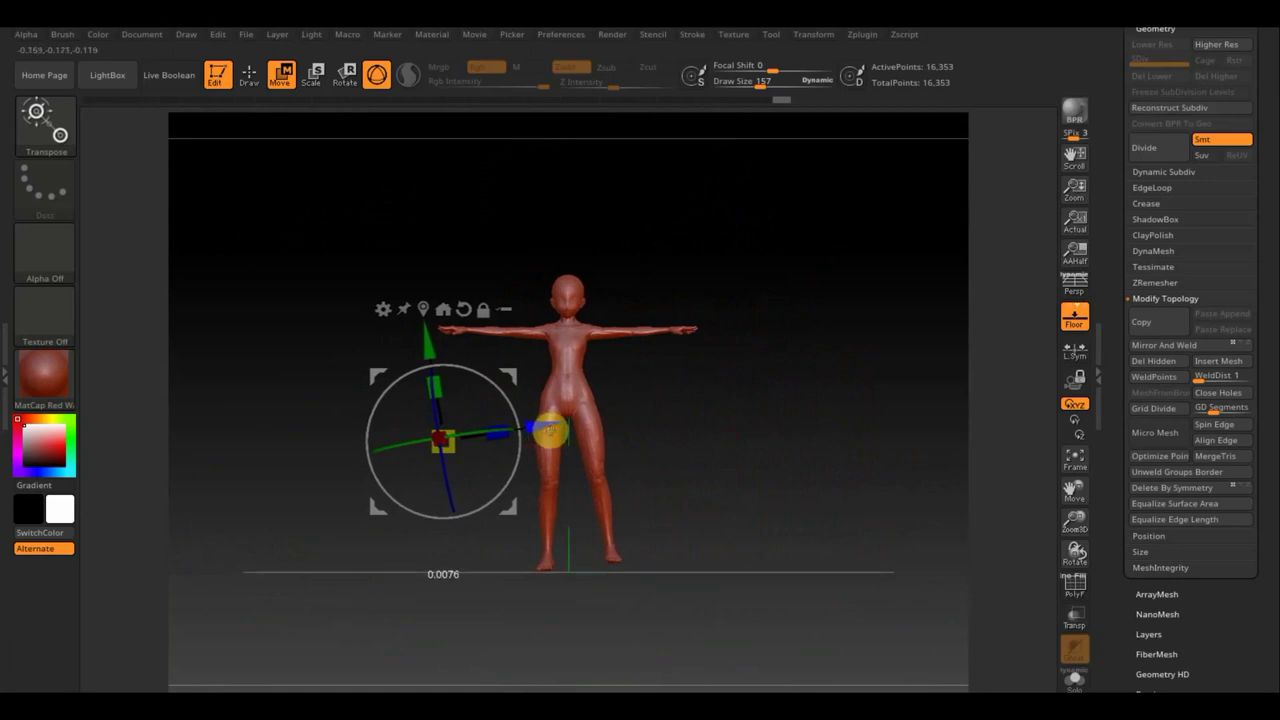
pyautogui.click(1165, 348)
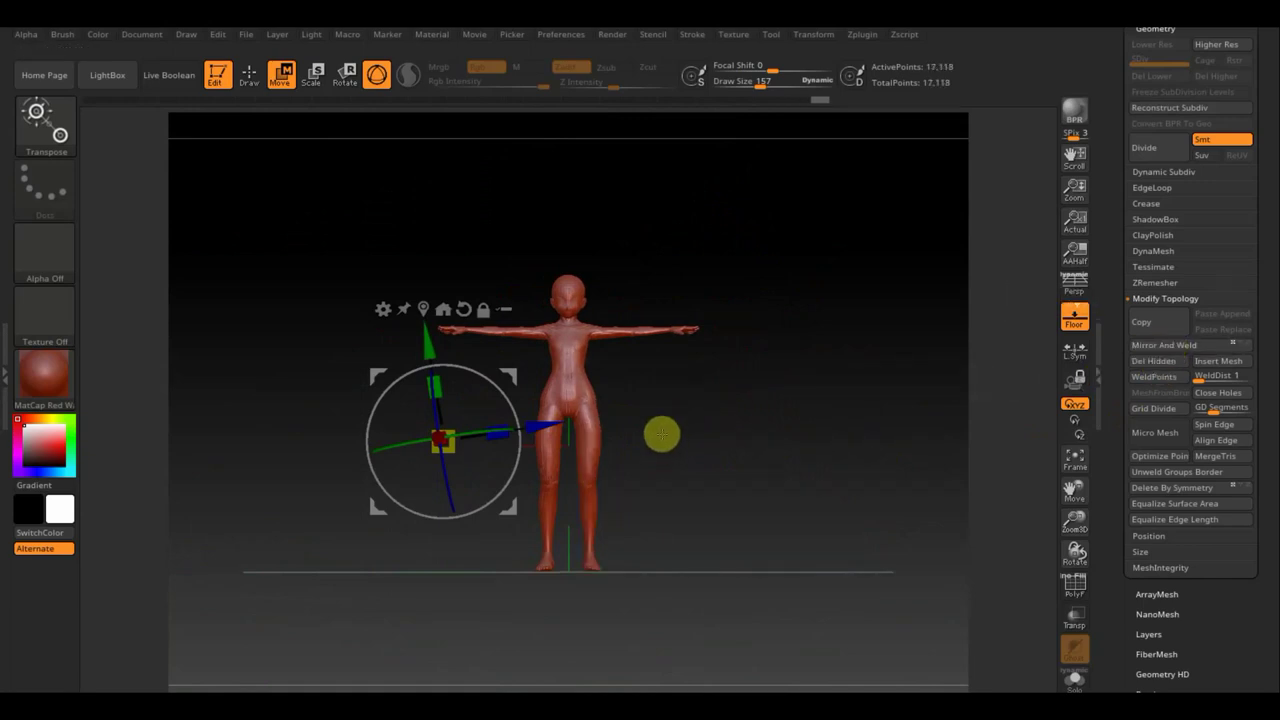
pyautogui.moveTo(661, 433)
pyautogui.keyDown('alt'); pyautogui.mouseDown()
pyautogui.moveTo(677, 491)
pyautogui.moveTo(809, 449)
pyautogui.moveTo(720, 449)
pyautogui.mouseUp(); pyautogui.keyUp('alt')
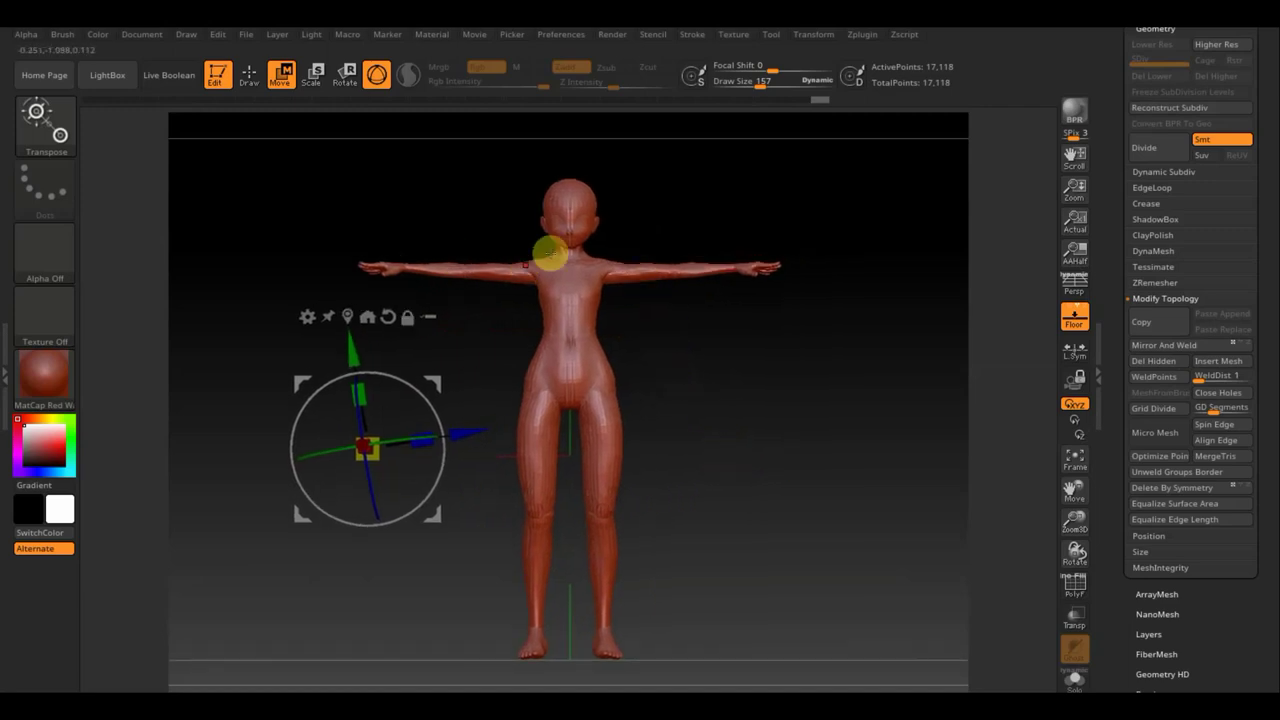
pyautogui.click(250, 72)
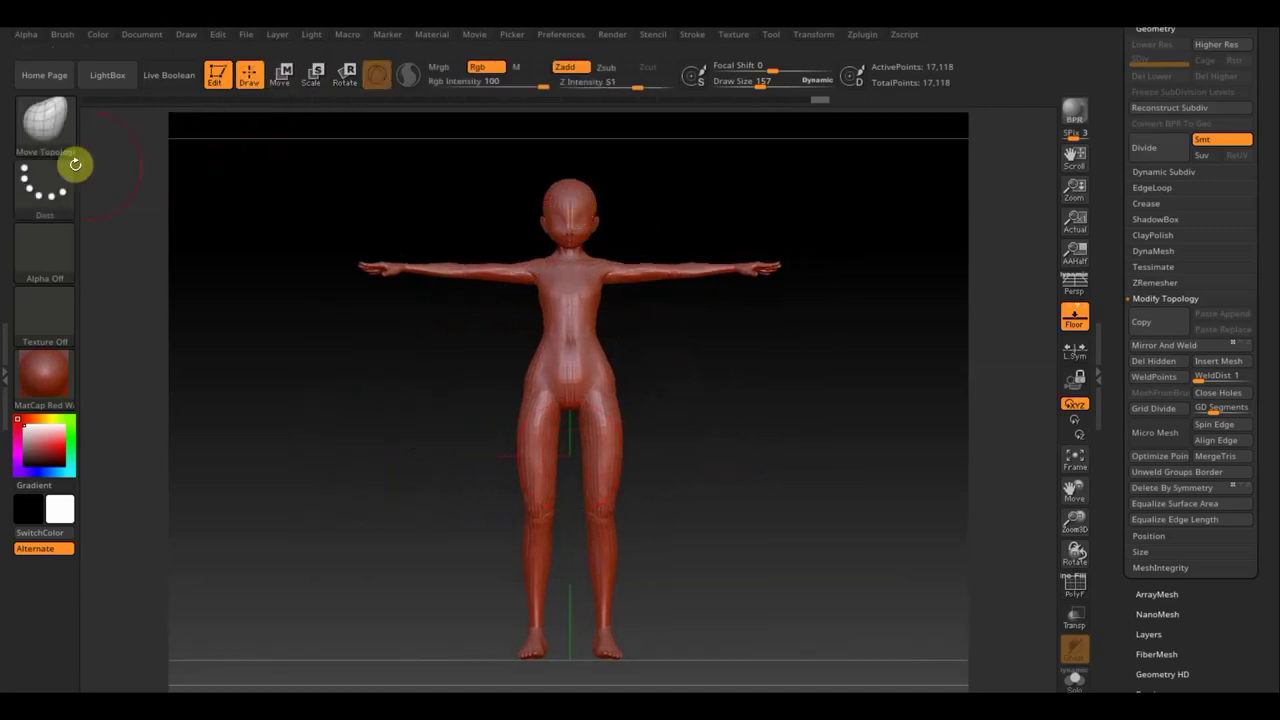
# Step: Trim off the head with a TrimRect rectangle, then orbit to check the headless body
pyautogui.hotkey('ctrl', 'shift')
pyautogui.hotkey('ctrl', 'shift')
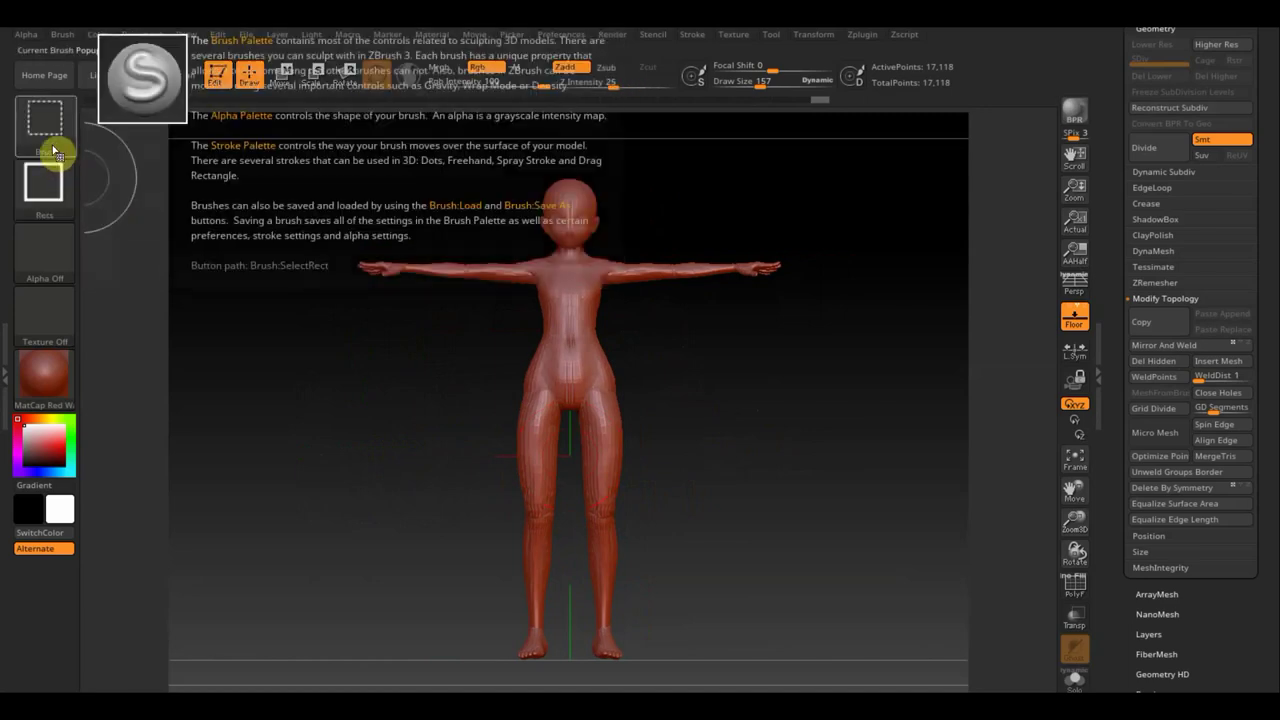
pyautogui.click(55, 150)
pyautogui.click(952, 210)
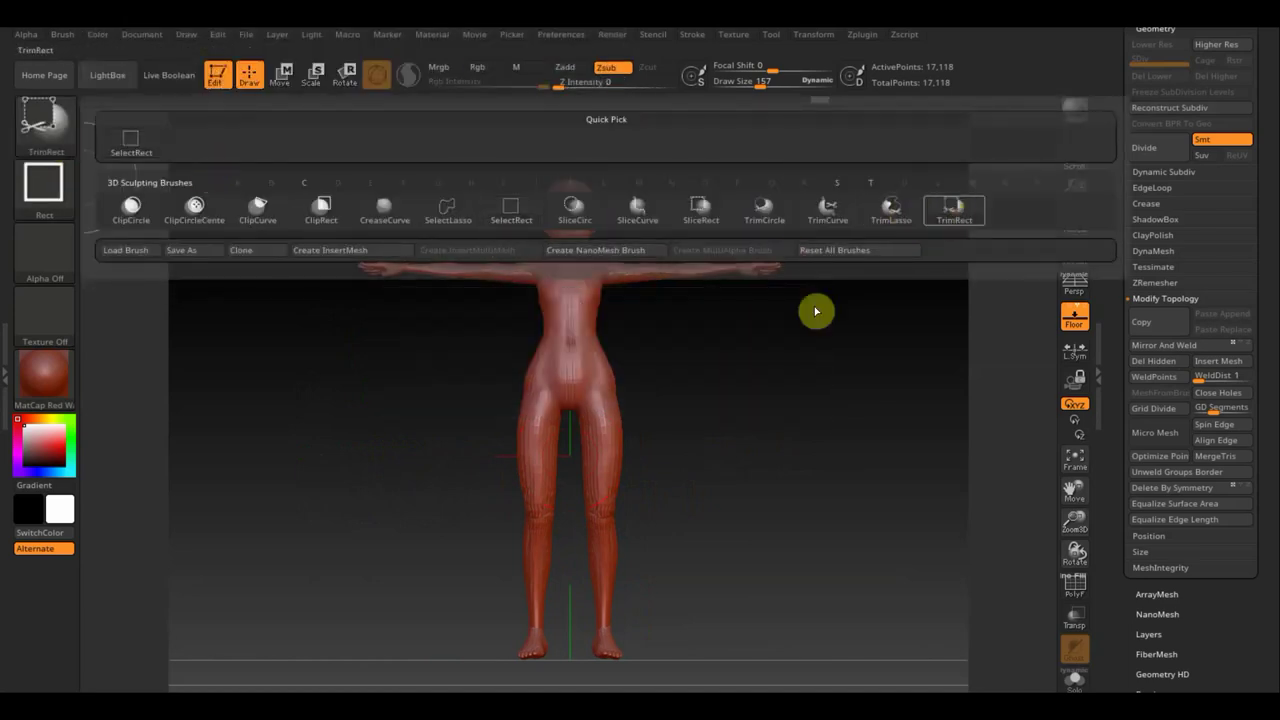
pyautogui.keyDown('ctrl'); pyautogui.keyDown('shift'); pyautogui.moveTo(518, 142); pyautogui.dragTo(627, 247); pyautogui.keyUp('shift'); pyautogui.keyUp('ctrl')
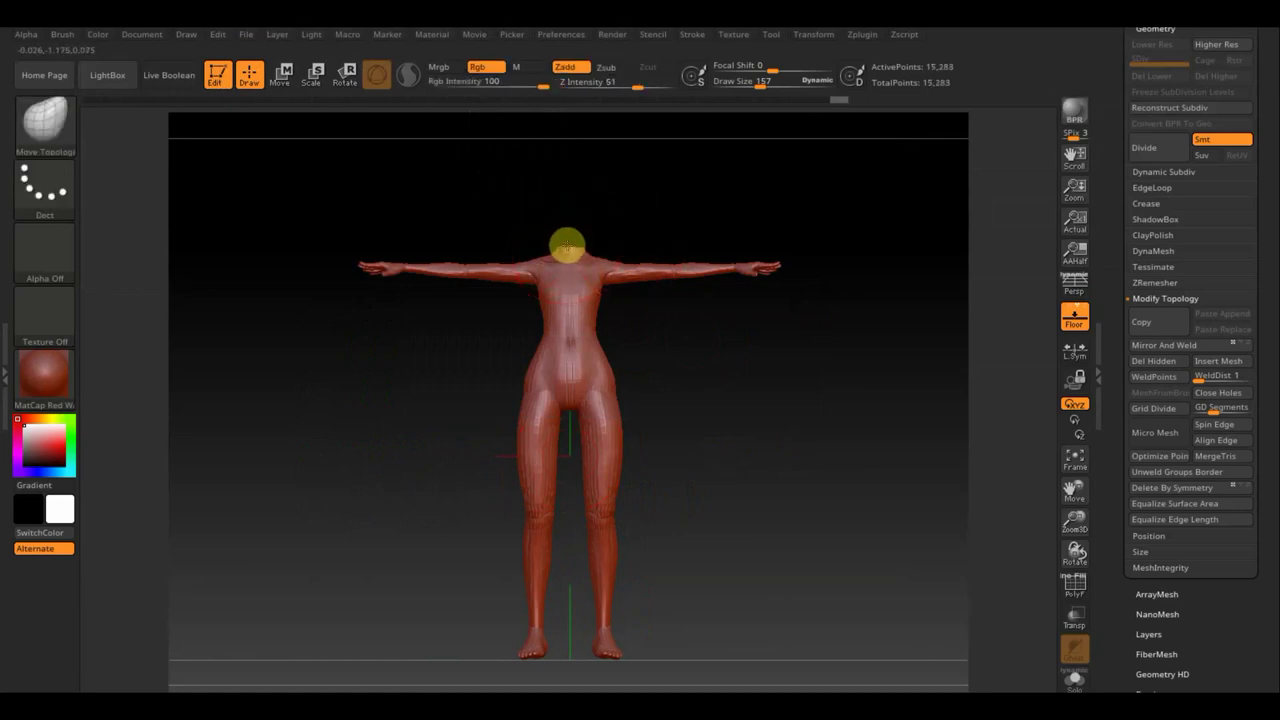
pyautogui.moveTo(575, 235); pyautogui.dragTo(640, 222)
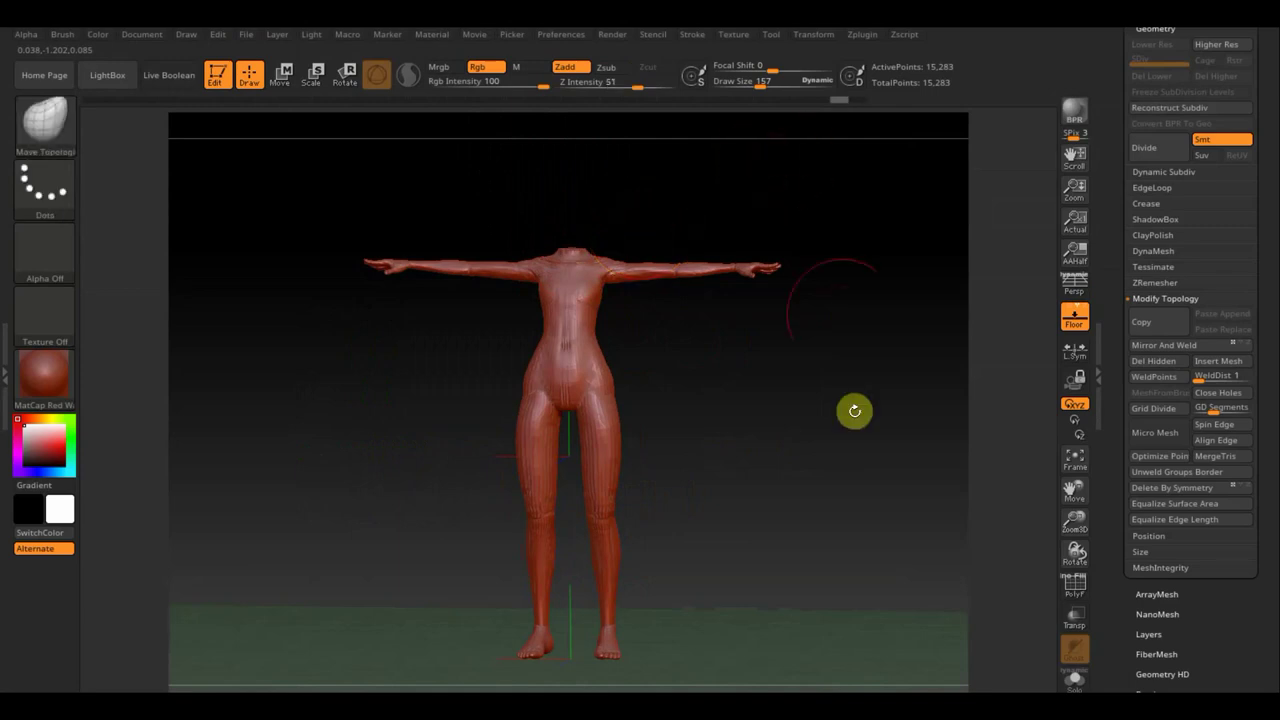
pyautogui.keyDown('shift'); pyautogui.moveTo(851, 409); pyautogui.dragTo(815, 492); pyautogui.keyUp('shift')
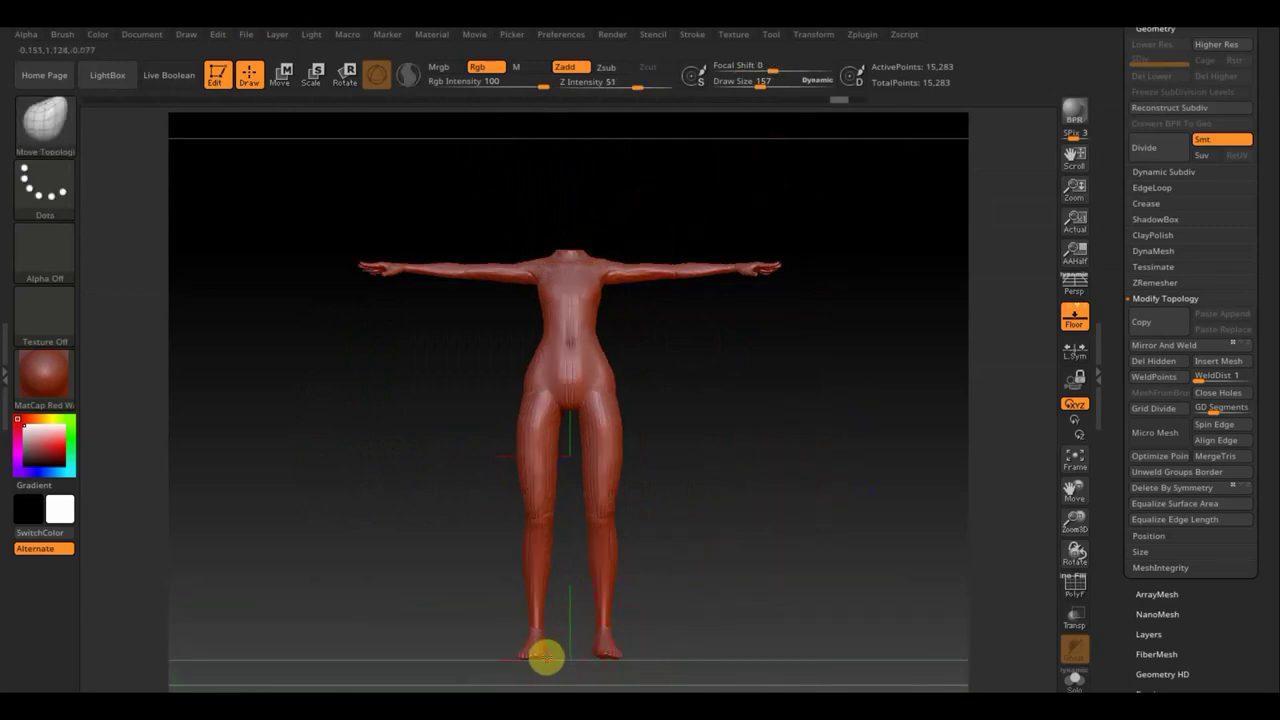
pyautogui.moveTo(637, 623)
pyautogui.mouseDown()
pyautogui.moveTo(737, 620)
pyautogui.moveTo(663, 620)
pyautogui.moveTo(671, 631)
pyautogui.mouseUp()
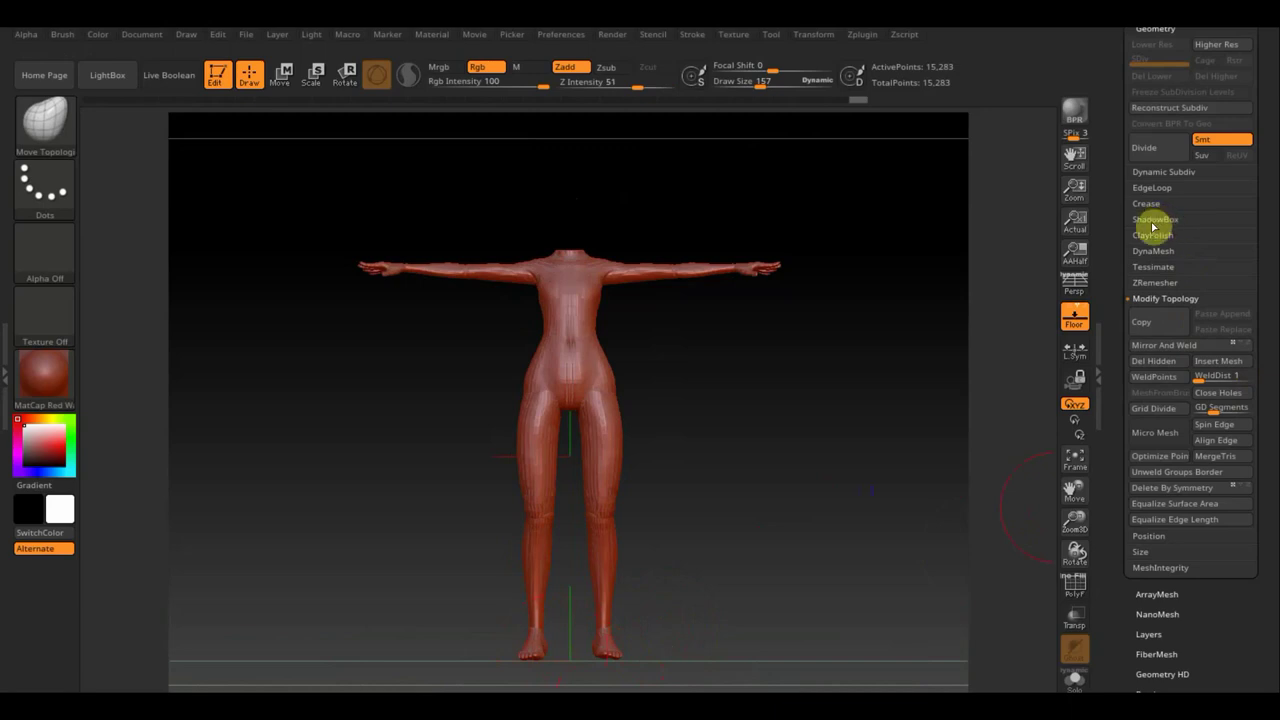
# Step: DynaMesh the headless body at resolution 432 to 140,915 points, with PolyF shown only while remeshing
pyautogui.click(1075, 590)
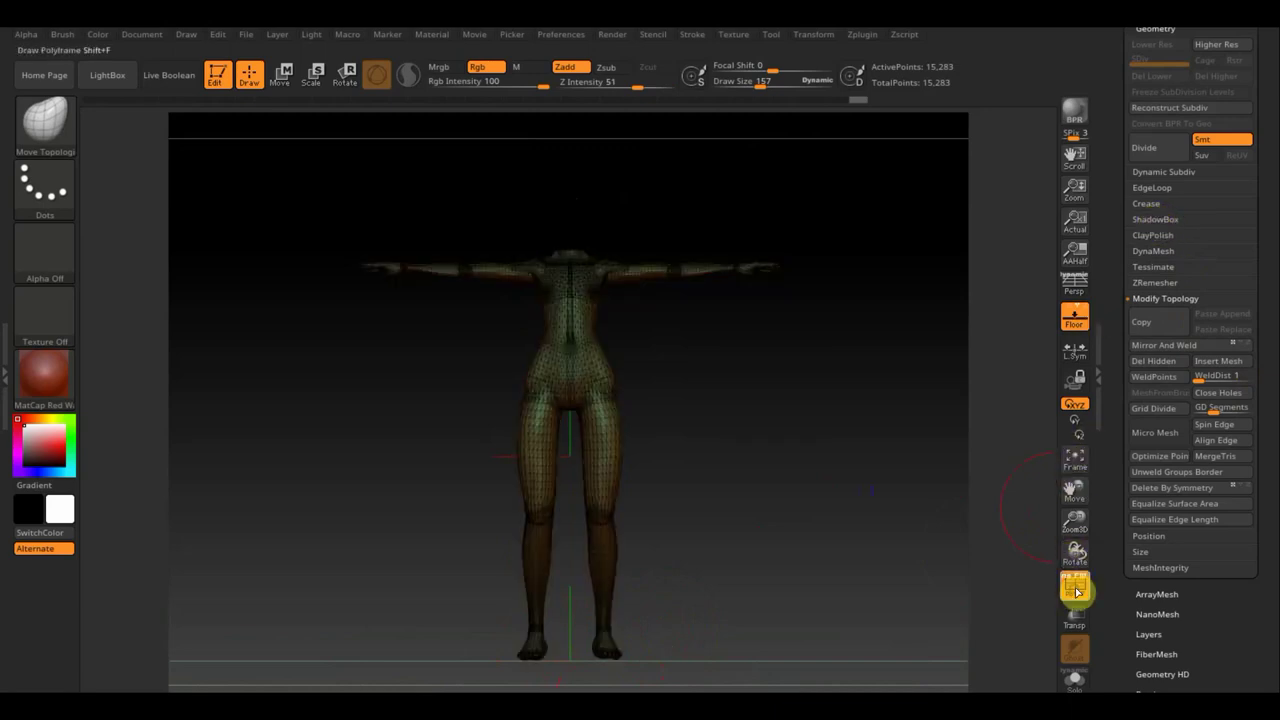
pyautogui.click(1158, 251)
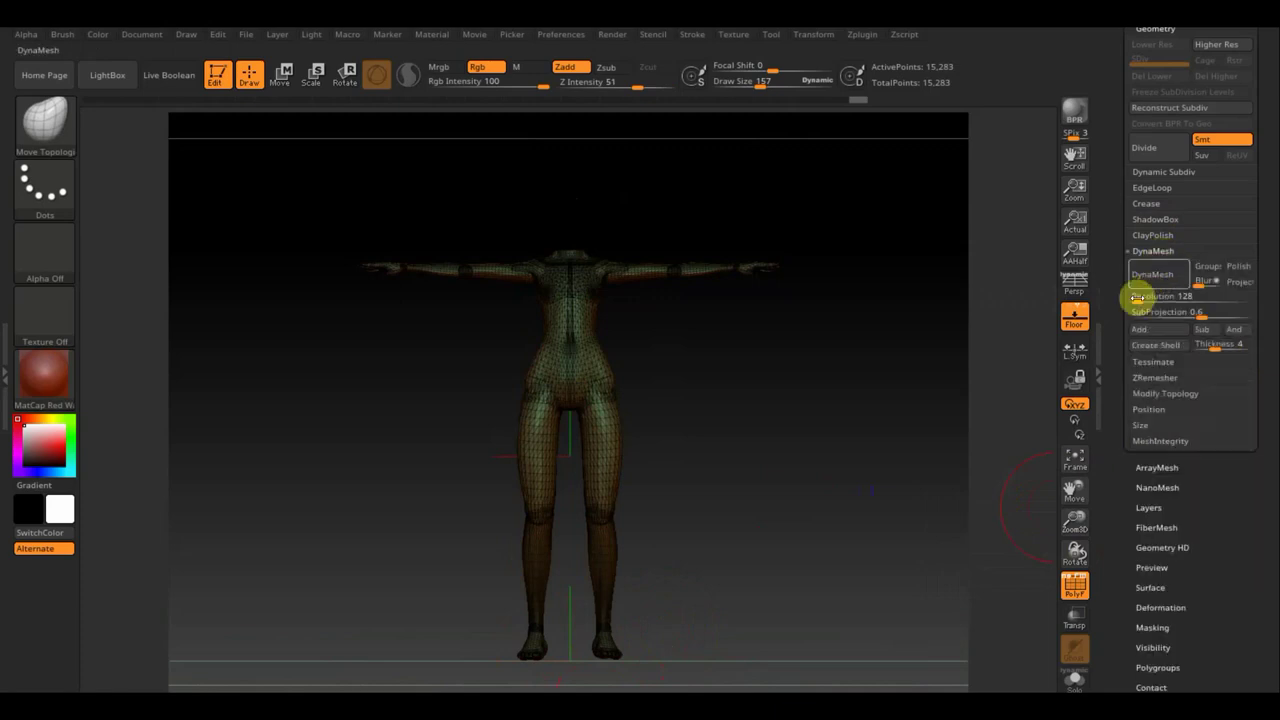
pyautogui.moveTo(1137, 297); pyautogui.dragTo(1146, 300)
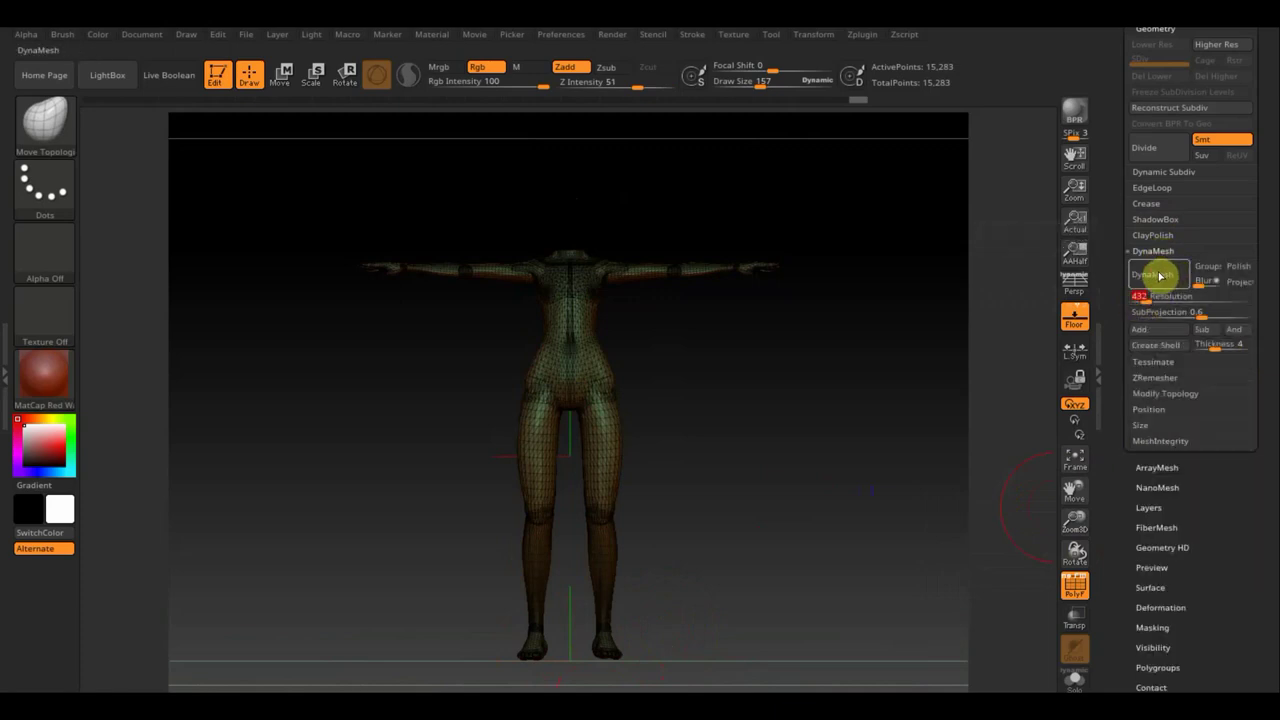
pyautogui.click(1153, 276)
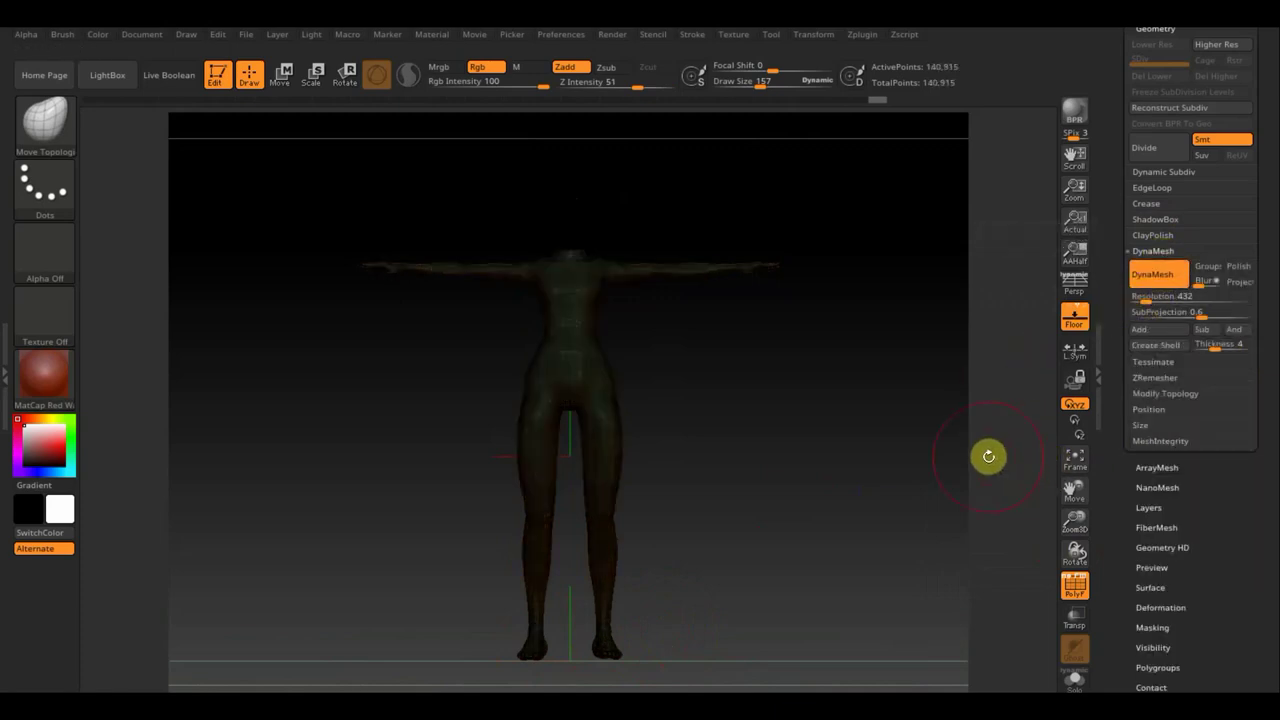
pyautogui.click(1074, 586)
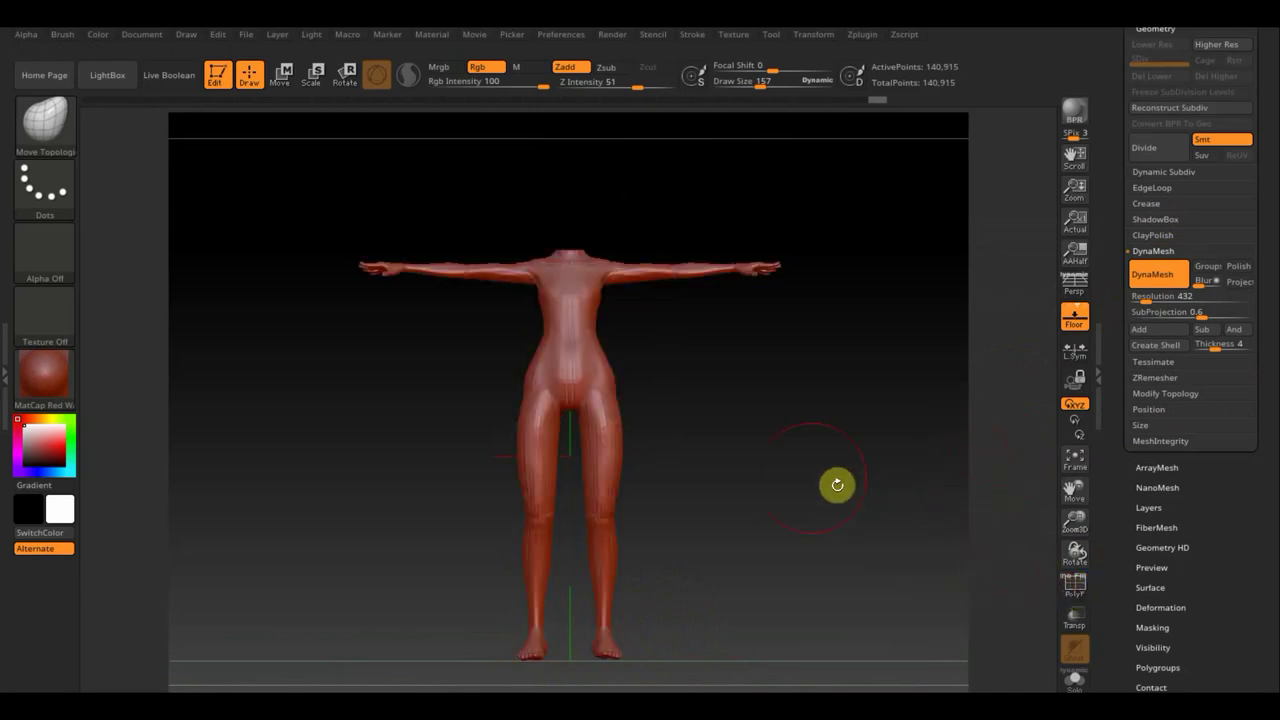
# Step: Zoom and orbit to inspect the remeshed body from front, side and back, then open the brush library
pyautogui.keyDown('alt'); pyautogui.moveTo(715, 395); pyautogui.dragTo(720, 475); pyautogui.keyUp('alt')
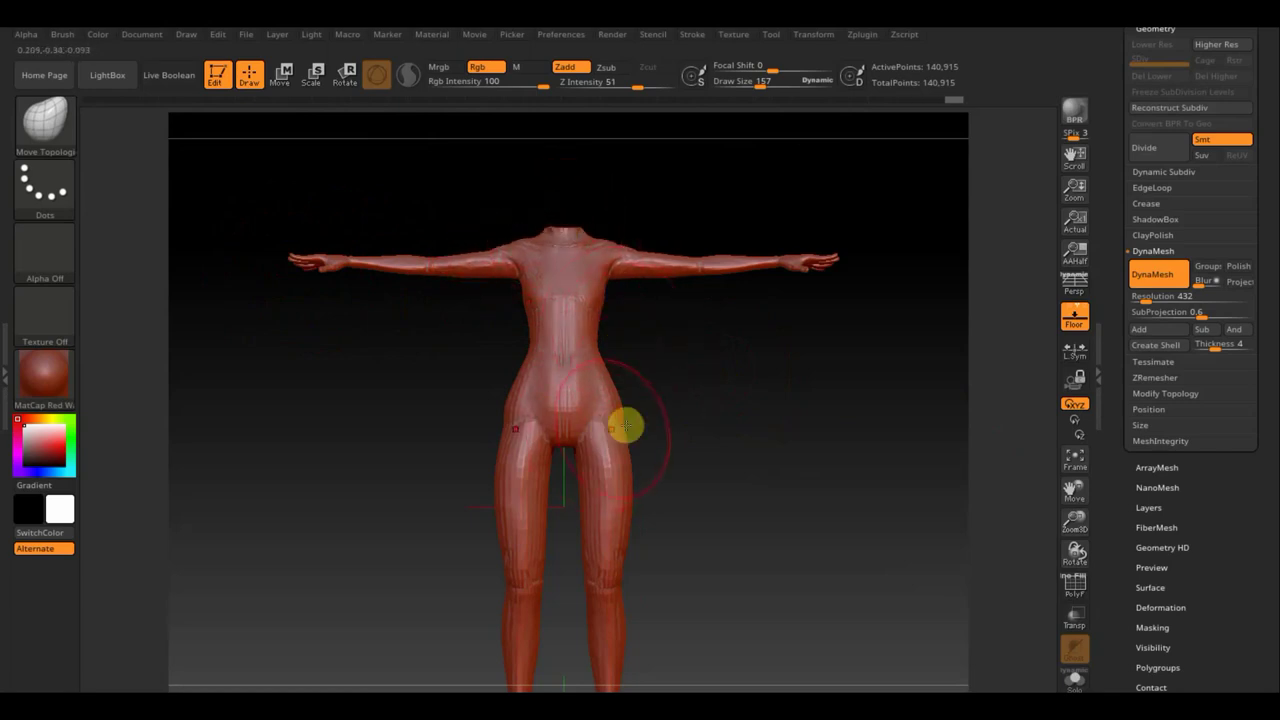
pyautogui.moveTo(645, 462)
pyautogui.mouseDown()
pyautogui.moveTo(722, 452)
pyautogui.moveTo(633, 439)
pyautogui.mouseUp()
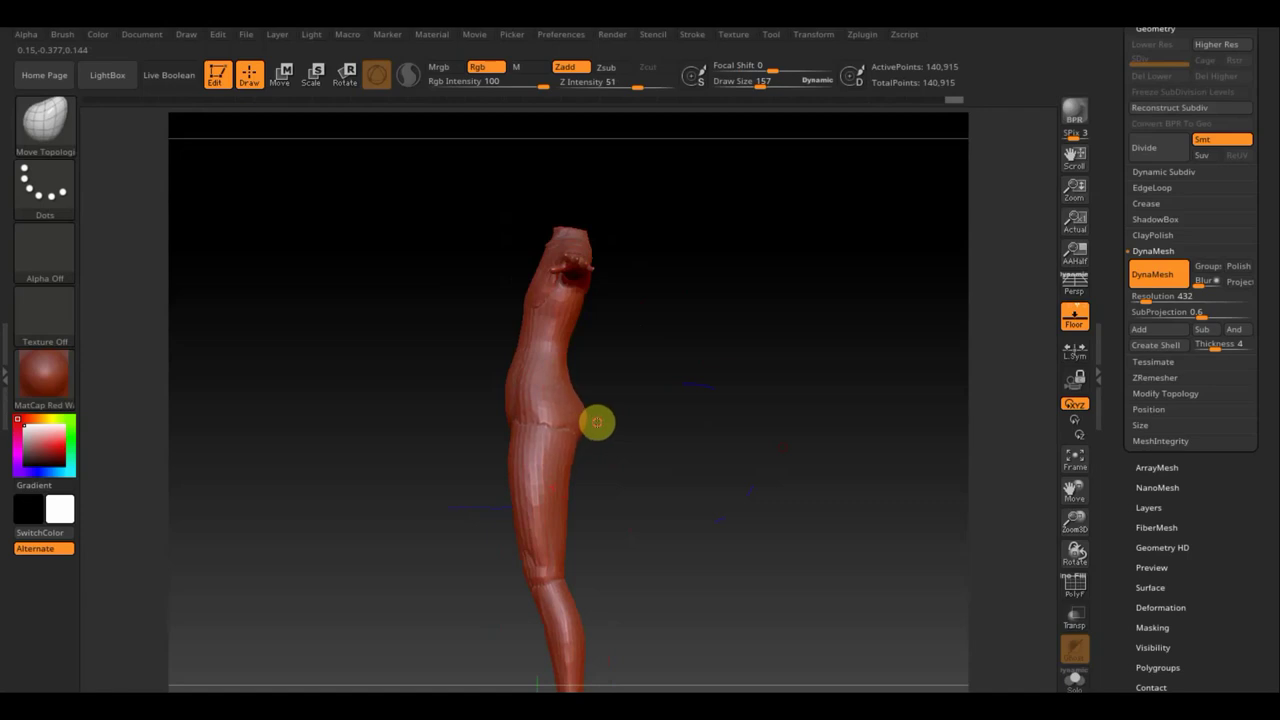
pyautogui.moveTo(585, 445)
pyautogui.keyDown('shift'); pyautogui.mouseDown()
pyautogui.moveTo(634, 431)
pyautogui.moveTo(563, 437)
pyautogui.mouseUp(); pyautogui.keyUp('shift')
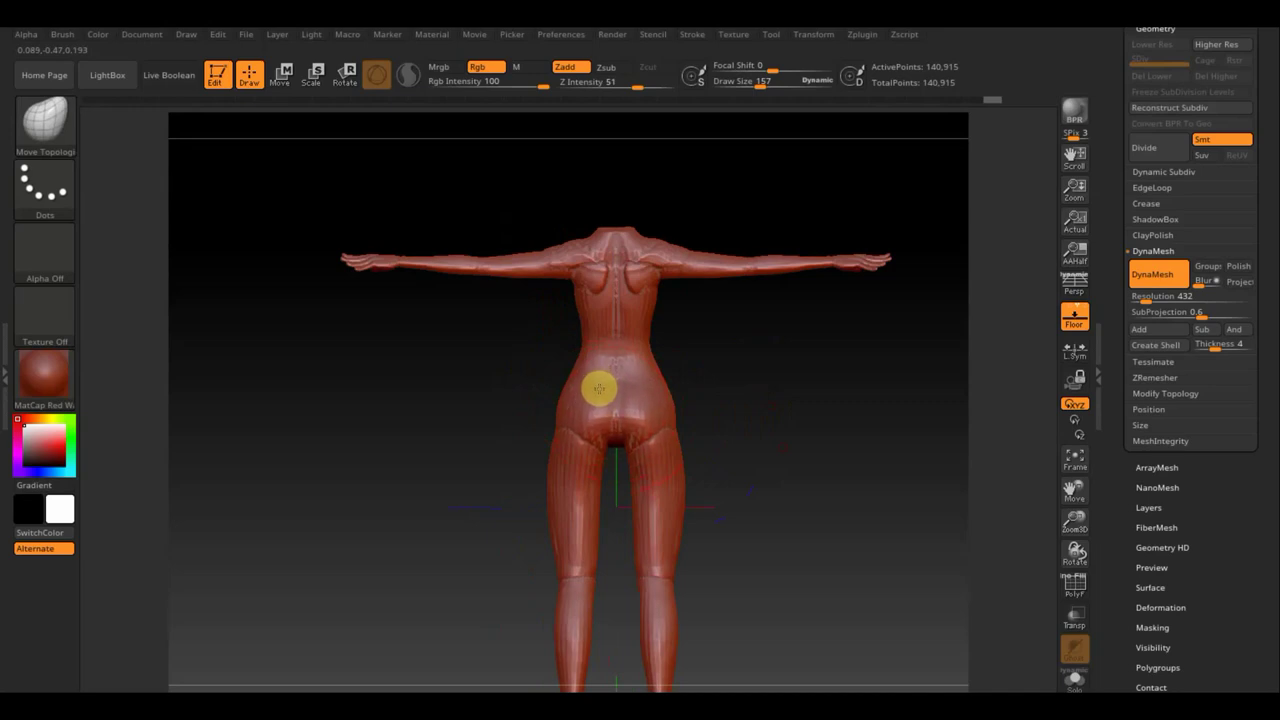
pyautogui.press('shift')
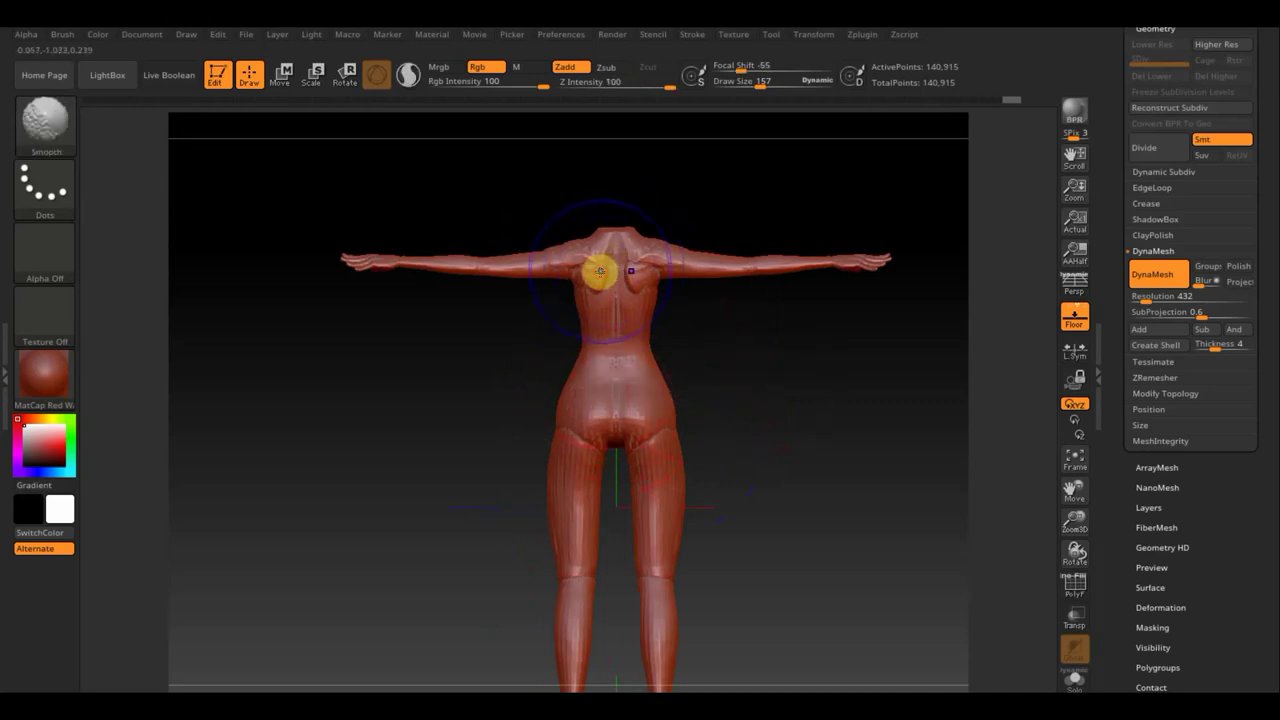
pyautogui.moveTo(697, 351)
pyautogui.mouseDown()
pyautogui.moveTo(825, 380)
pyautogui.moveTo(783, 406)
pyautogui.mouseUp()
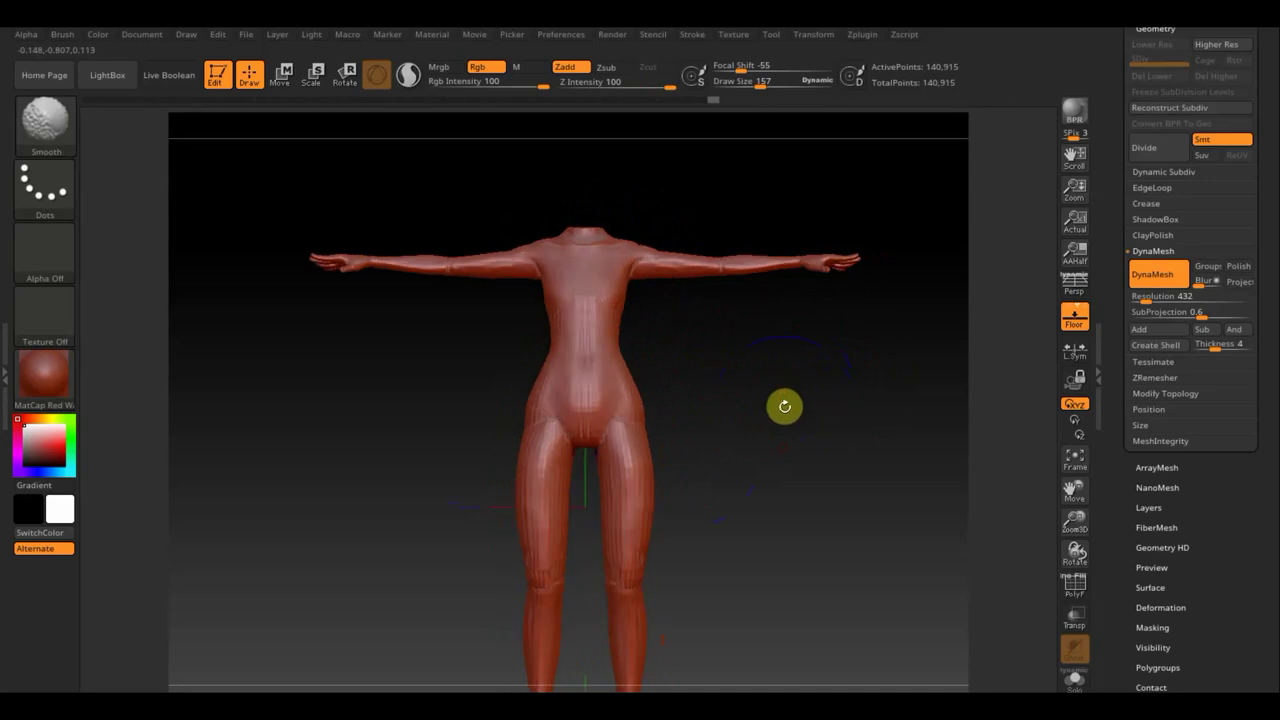
pyautogui.click(45, 125)
pyautogui.moveTo(193, 142)
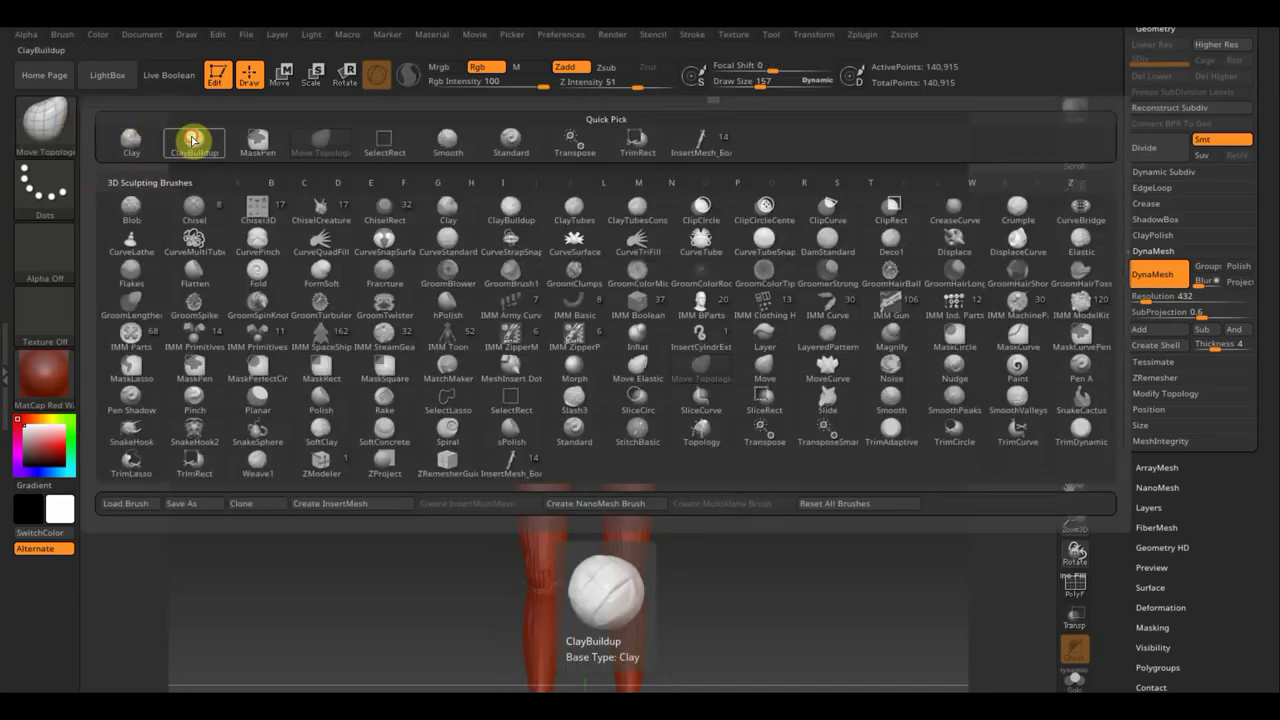
# Step: Select the ClayBuildup brush at draw size 86 and adjust its Z Intensity
pyautogui.click(193, 139)
pyautogui.moveTo(757, 81); pyautogui.dragTo(736, 86)
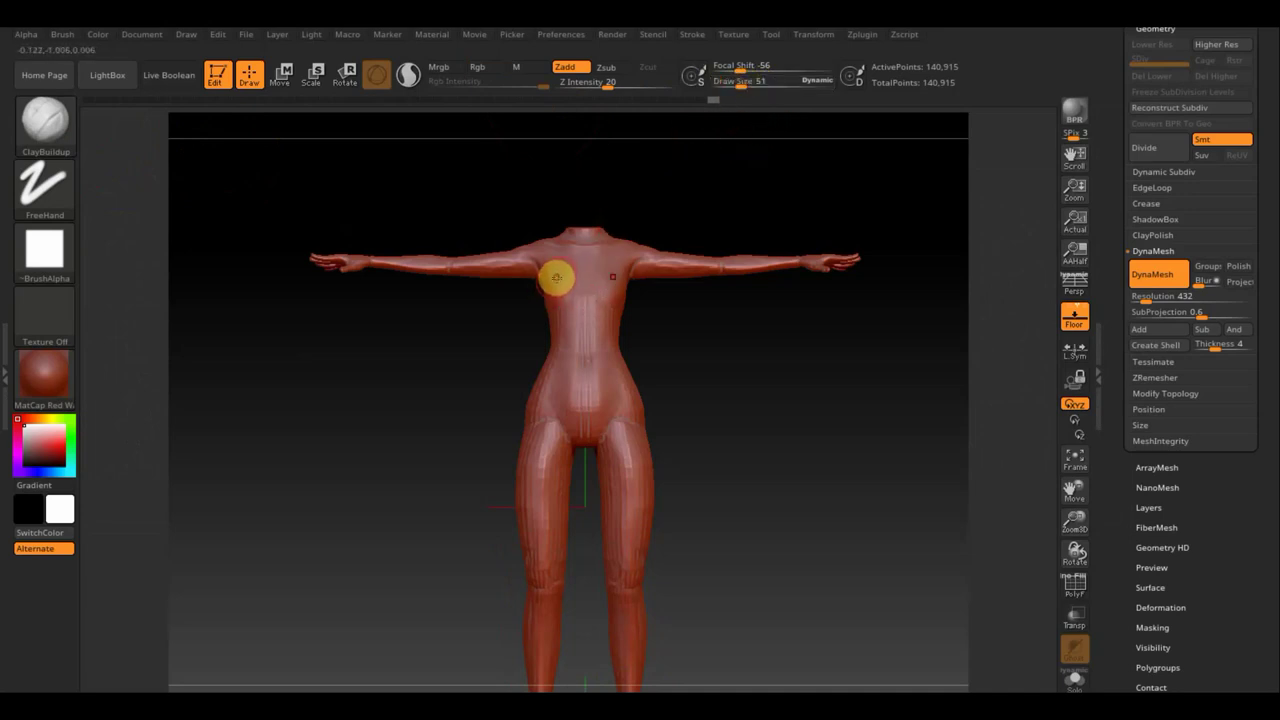
pyautogui.click(577, 84)
pyautogui.write('3')
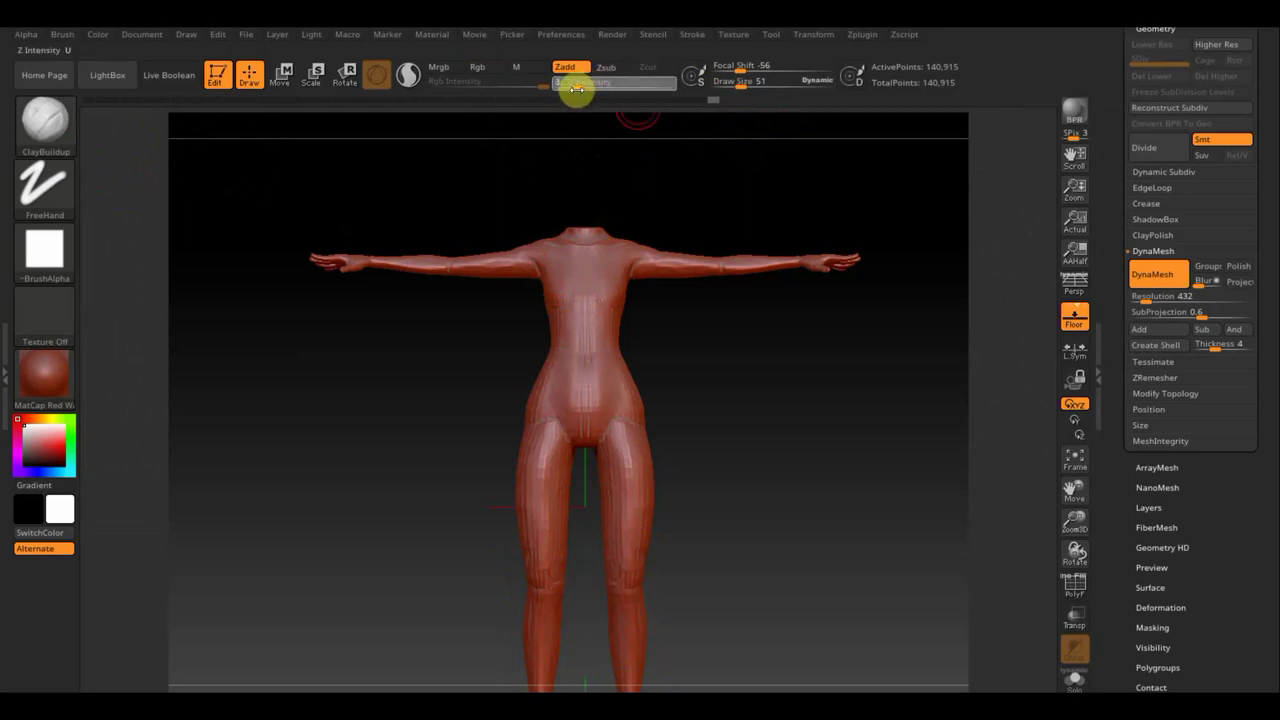
pyautogui.press('Return')
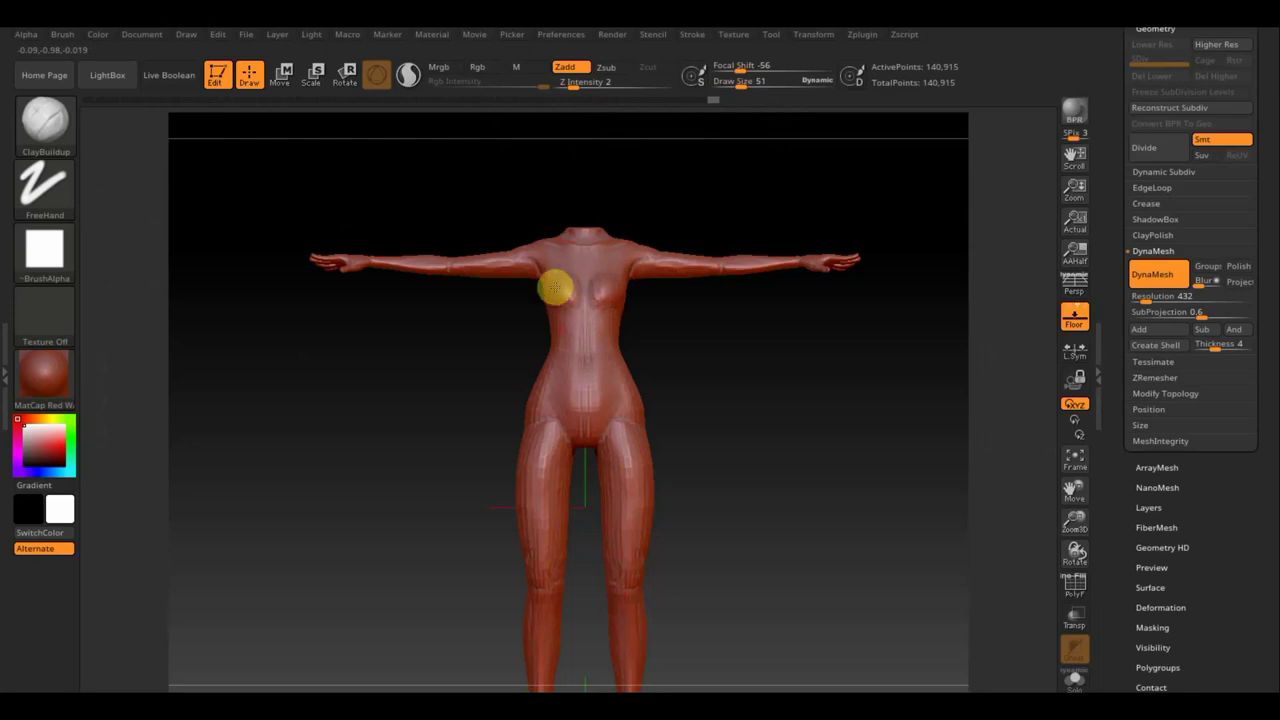
# Step: Reduce the brush to size 39 and build up the upper chest while orbiting
pyautogui.moveTo(713, 332)
pyautogui.mouseDown()
pyautogui.moveTo(757, 334)
pyautogui.moveTo(636, 298)
pyautogui.moveTo(686, 329)
pyautogui.moveTo(626, 346)
pyautogui.moveTo(763, 376)
pyautogui.moveTo(737, 406)
pyautogui.moveTo(796, 438)
pyautogui.moveTo(826, 320)
pyautogui.moveTo(607, 301)
pyautogui.mouseUp()
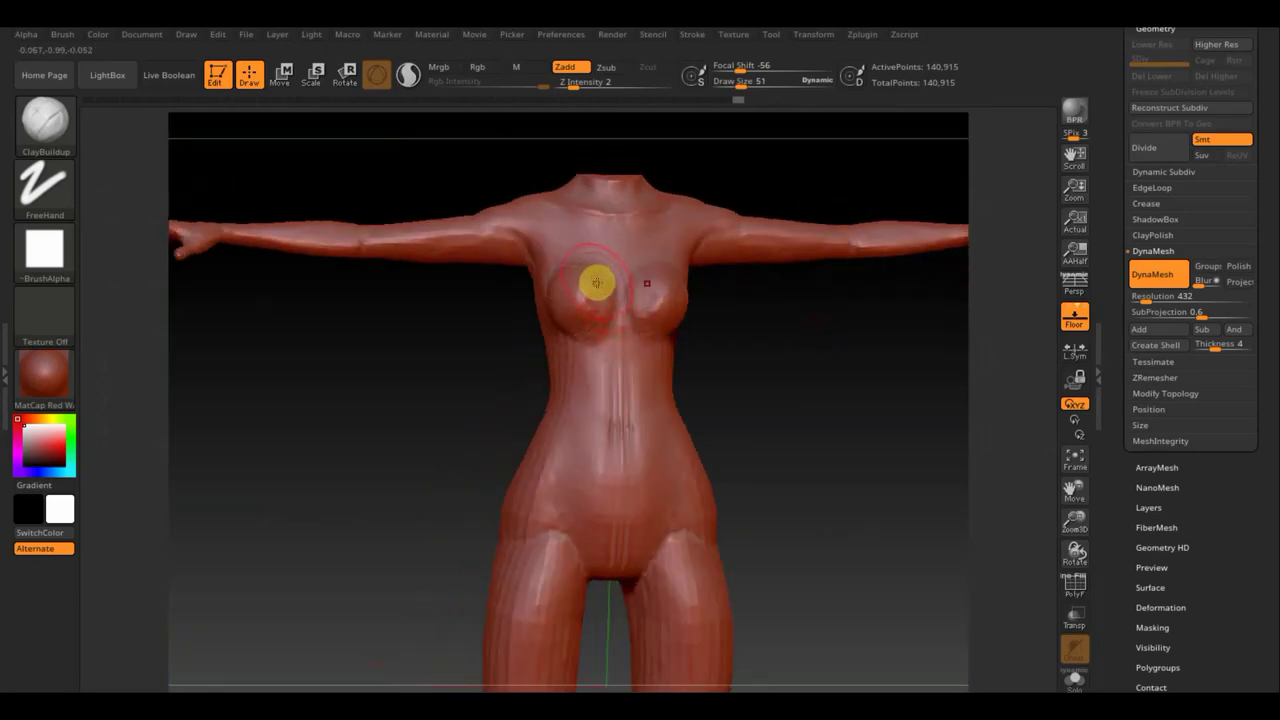
pyautogui.click(737, 82)
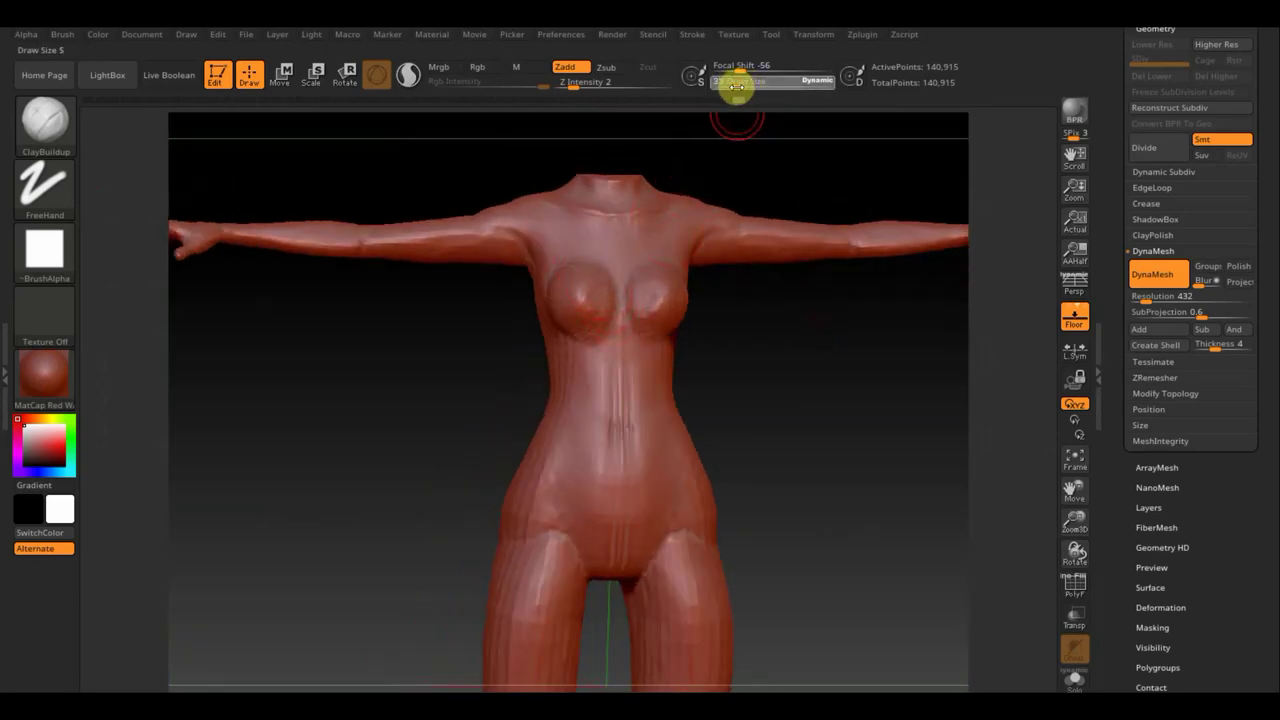
pyautogui.press('Return')
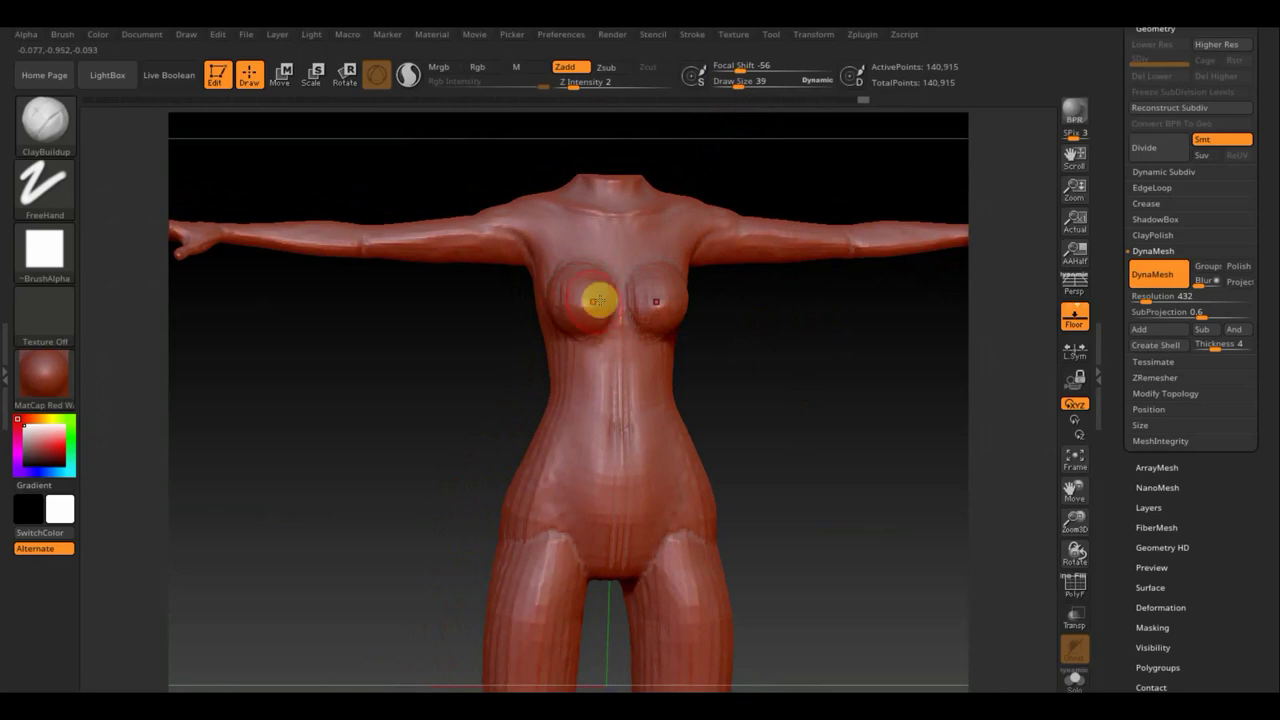
pyautogui.moveTo(715, 373); pyautogui.dragTo(849, 374)
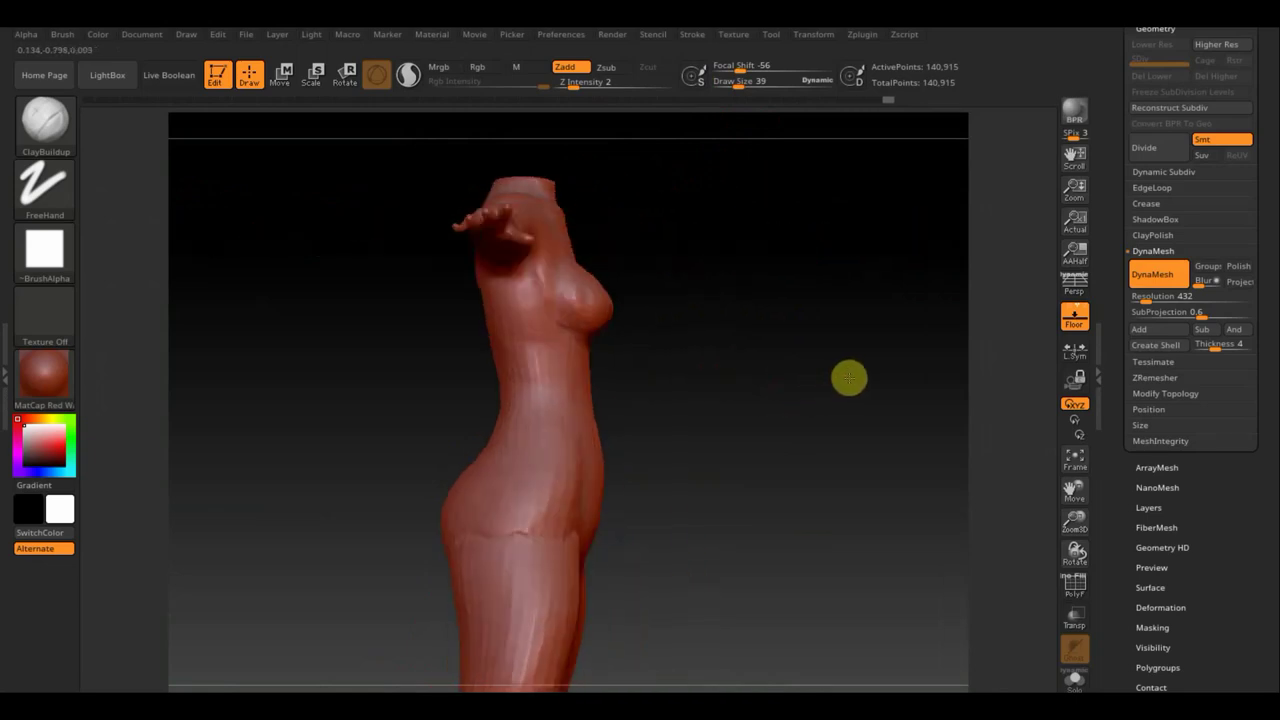
pyautogui.moveTo(686, 370)
pyautogui.mouseDown()
pyautogui.moveTo(640, 377)
pyautogui.moveTo(803, 414)
pyautogui.moveTo(603, 220)
pyautogui.mouseUp()
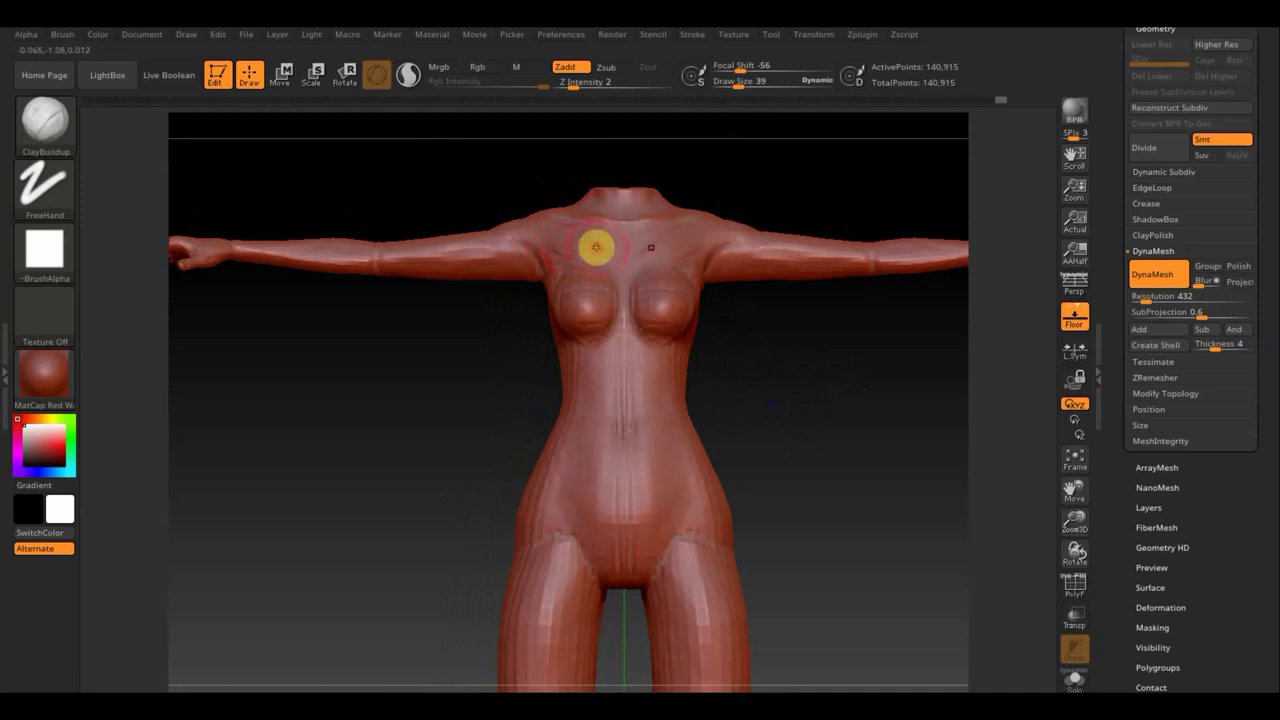
pyautogui.moveTo(506, 191)
pyautogui.mouseDown()
pyautogui.moveTo(563, 206)
pyautogui.moveTo(551, 203)
pyautogui.moveTo(603, 280)
pyautogui.mouseUp()
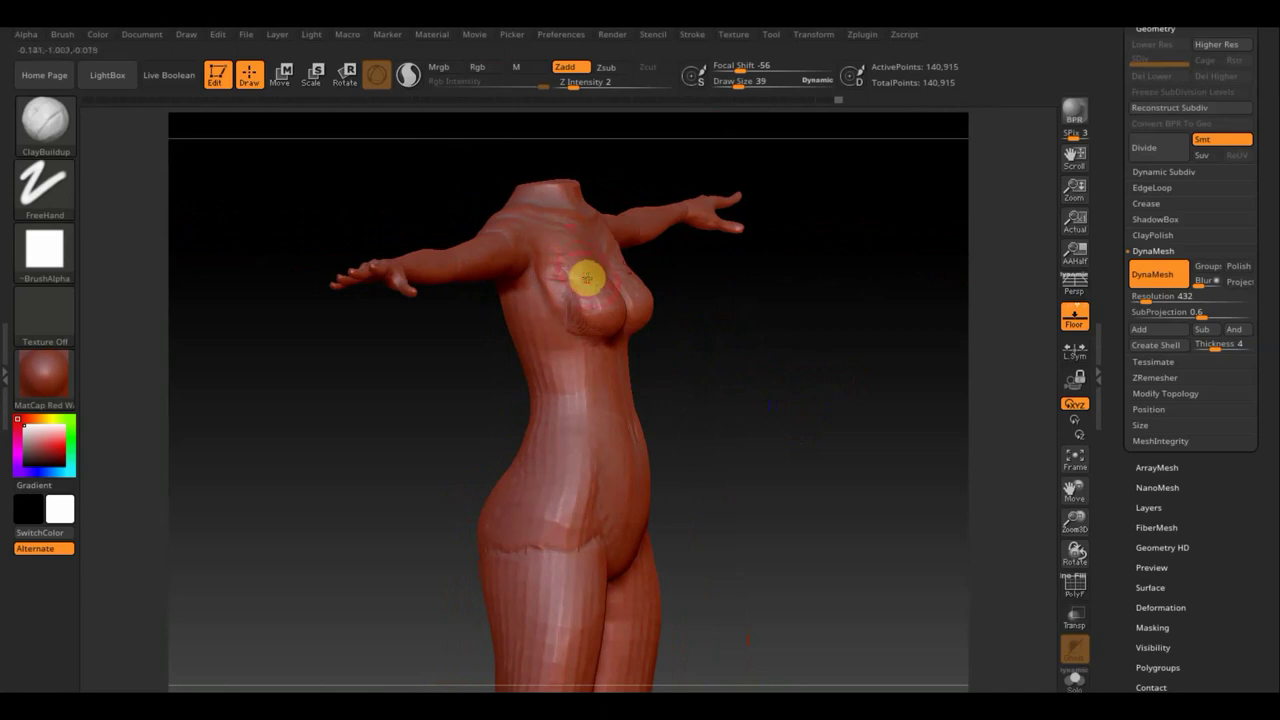
# Step: Shift-smooth the bumpy chest, rotating between front, three-quarter and back views
pyautogui.keyDown('shift'); pyautogui.moveTo(543, 269); pyautogui.dragTo(546, 280); pyautogui.keyUp('shift')
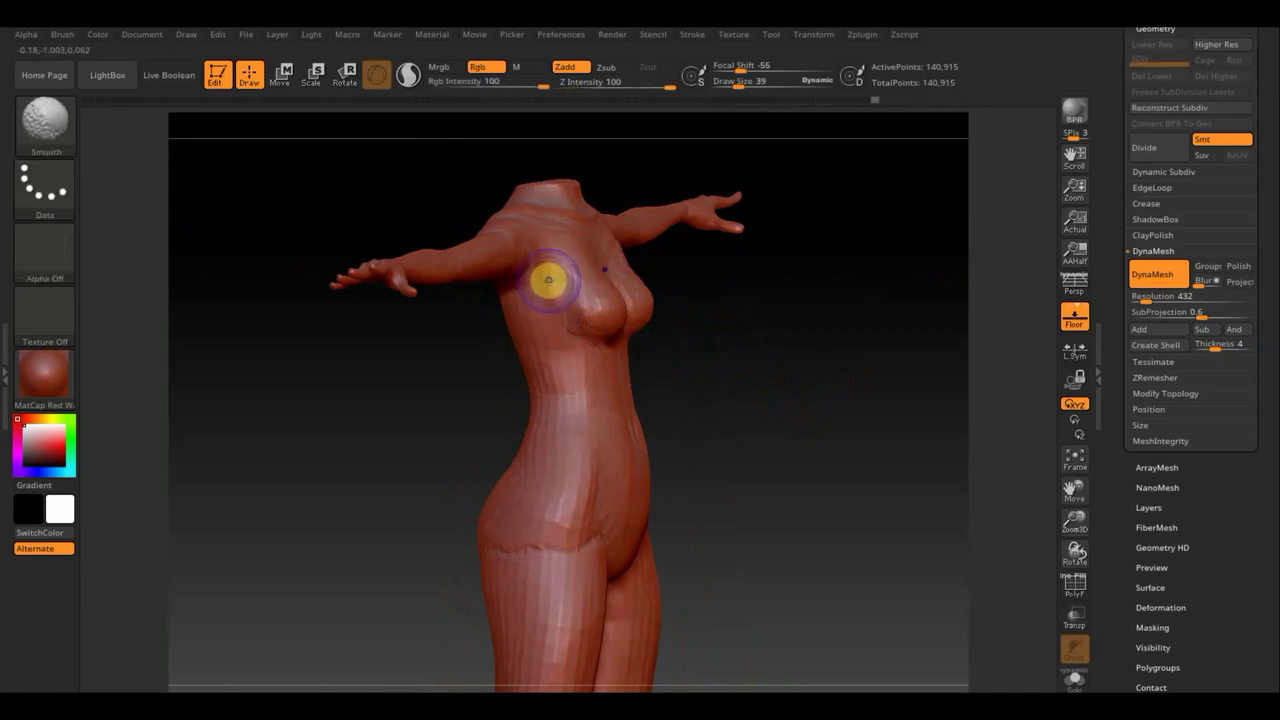
pyautogui.keyDown('shift'); pyautogui.moveTo(760, 371); pyautogui.dragTo(705, 363); pyautogui.keyUp('shift')
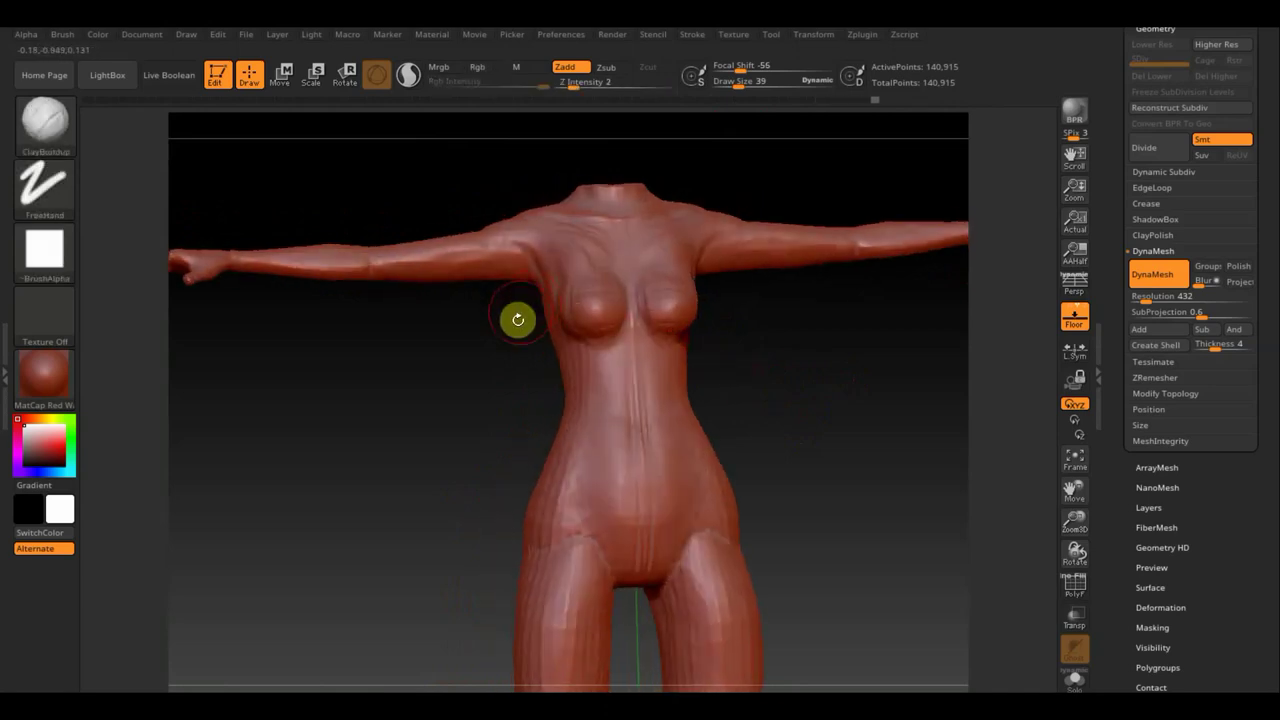
pyautogui.moveTo(486, 363)
pyautogui.mouseDown()
pyautogui.moveTo(601, 295)
pyautogui.moveTo(571, 306)
pyautogui.moveTo(603, 360)
pyautogui.mouseUp()
pyautogui.moveTo(737, 343)
pyautogui.mouseDown()
pyautogui.moveTo(776, 352)
pyautogui.moveTo(771, 386)
pyautogui.mouseUp()
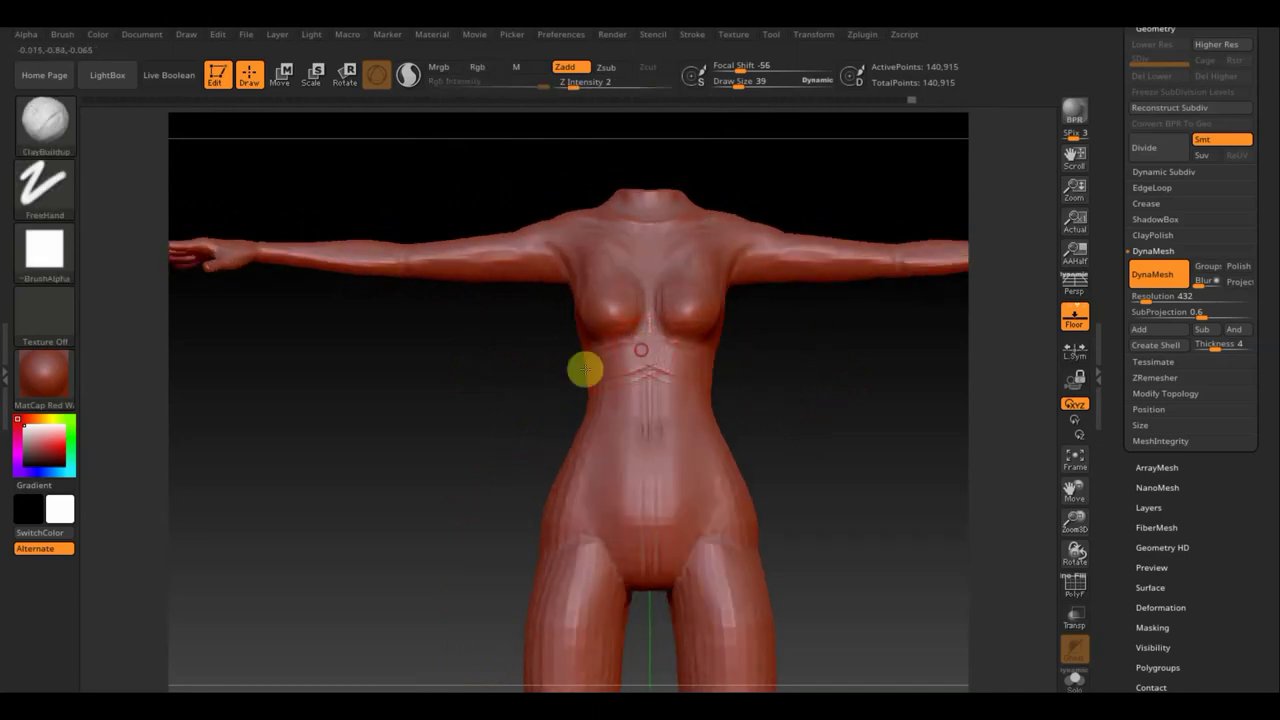
pyautogui.press('shift')
pyautogui.moveTo(535, 372)
pyautogui.mouseDown()
pyautogui.moveTo(511, 371)
pyautogui.moveTo(594, 363)
pyautogui.mouseUp()
pyautogui.moveTo(714, 363)
pyautogui.mouseDown()
pyautogui.moveTo(811, 354)
pyautogui.moveTo(711, 323)
pyautogui.mouseUp()
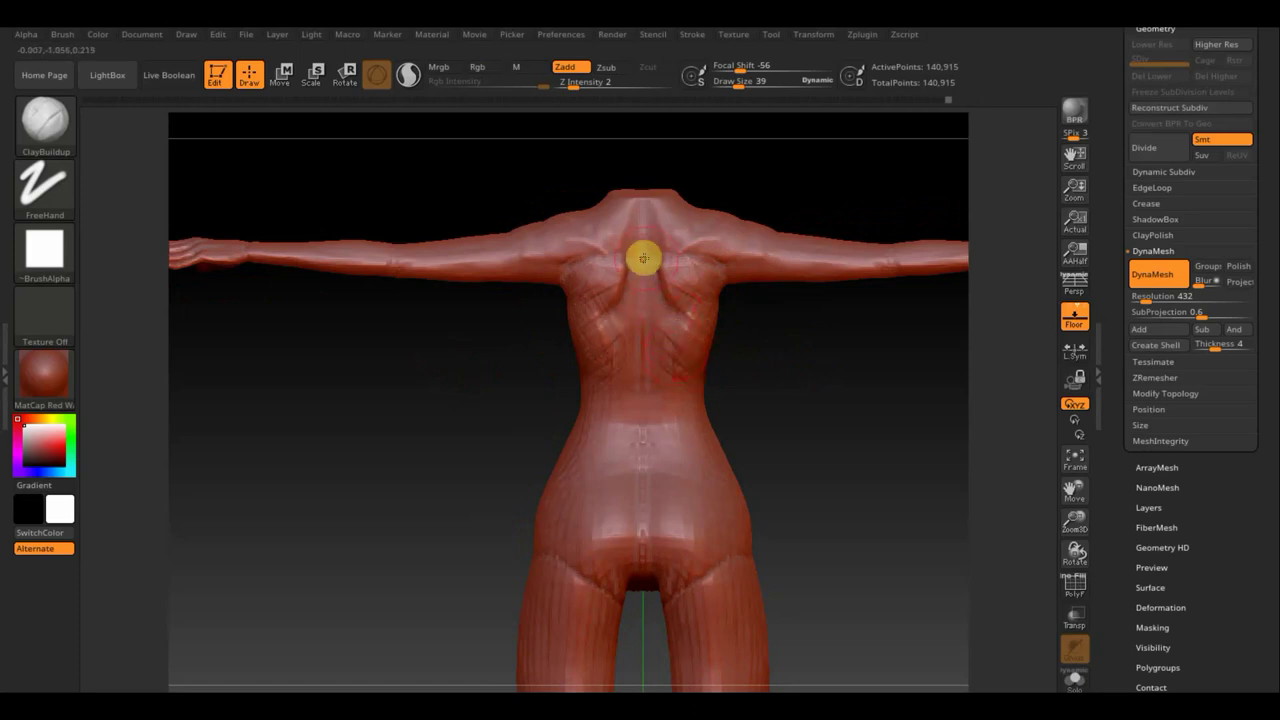
# Step: Carve a ClayBuildup groove down the spine and build up the left buttock
pyautogui.moveTo(679, 354)
pyautogui.mouseDown()
pyautogui.moveTo(629, 229)
pyautogui.moveTo(623, 287)
pyautogui.moveTo(646, 457)
pyautogui.moveTo(644, 408)
pyautogui.moveTo(566, 474)
pyautogui.moveTo(563, 460)
pyautogui.moveTo(603, 469)
pyautogui.moveTo(566, 486)
pyautogui.moveTo(620, 471)
pyautogui.moveTo(586, 526)
pyautogui.moveTo(594, 577)
pyautogui.moveTo(611, 591)
pyautogui.moveTo(583, 577)
pyautogui.moveTo(623, 528)
pyautogui.moveTo(603, 507)
pyautogui.mouseUp()
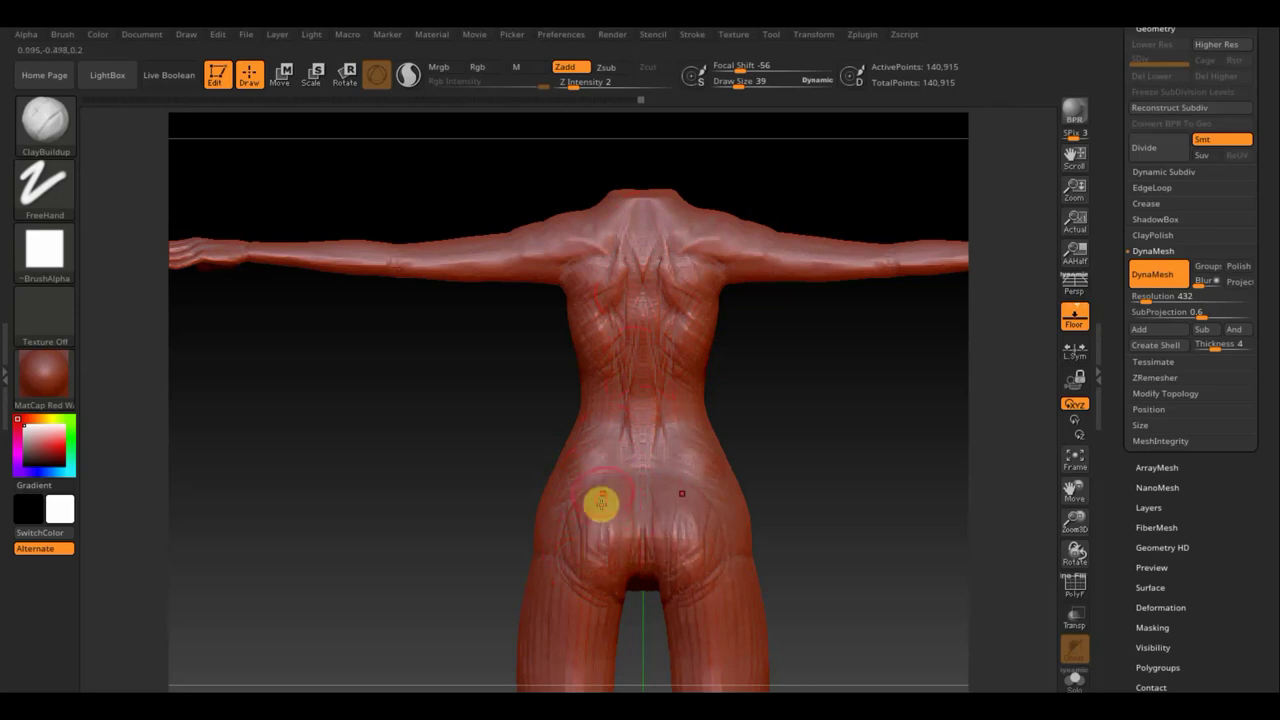
pyautogui.moveTo(440, 466); pyautogui.dragTo(526, 469)
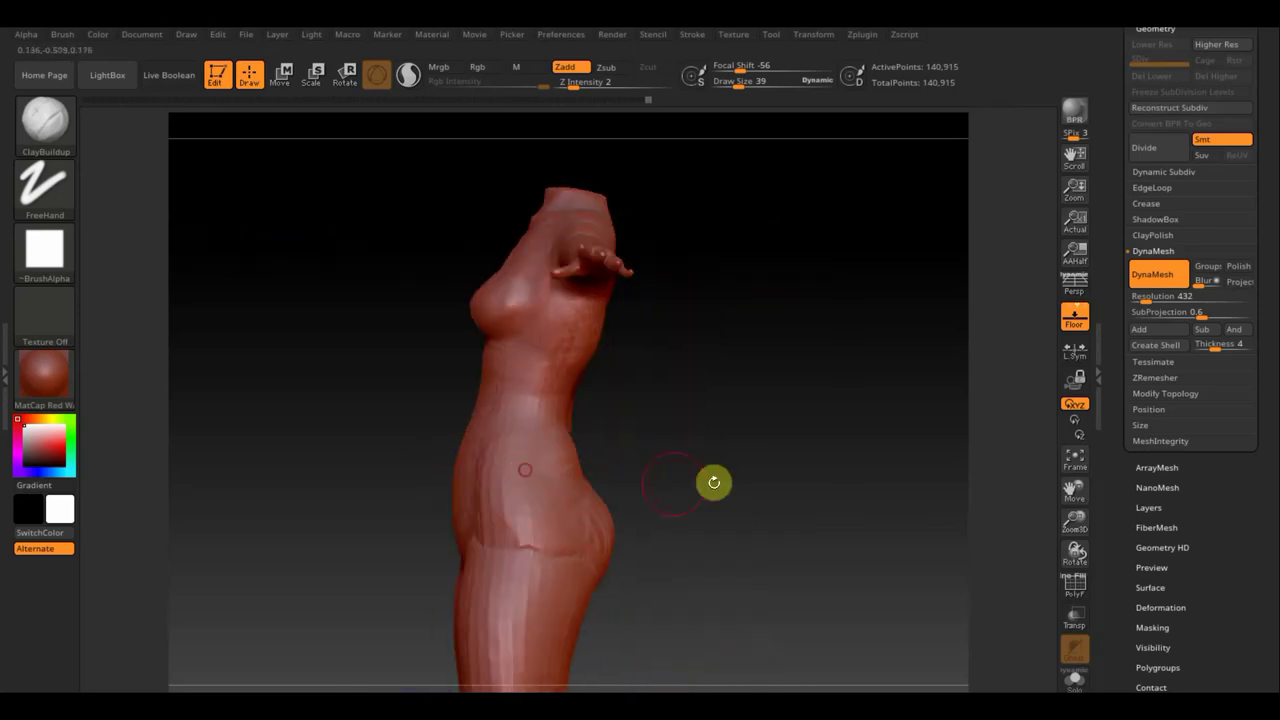
pyautogui.moveTo(711, 480)
pyautogui.mouseDown()
pyautogui.moveTo(593, 516)
pyautogui.moveTo(534, 484)
pyautogui.moveTo(566, 511)
pyautogui.moveTo(579, 561)
pyautogui.mouseUp()
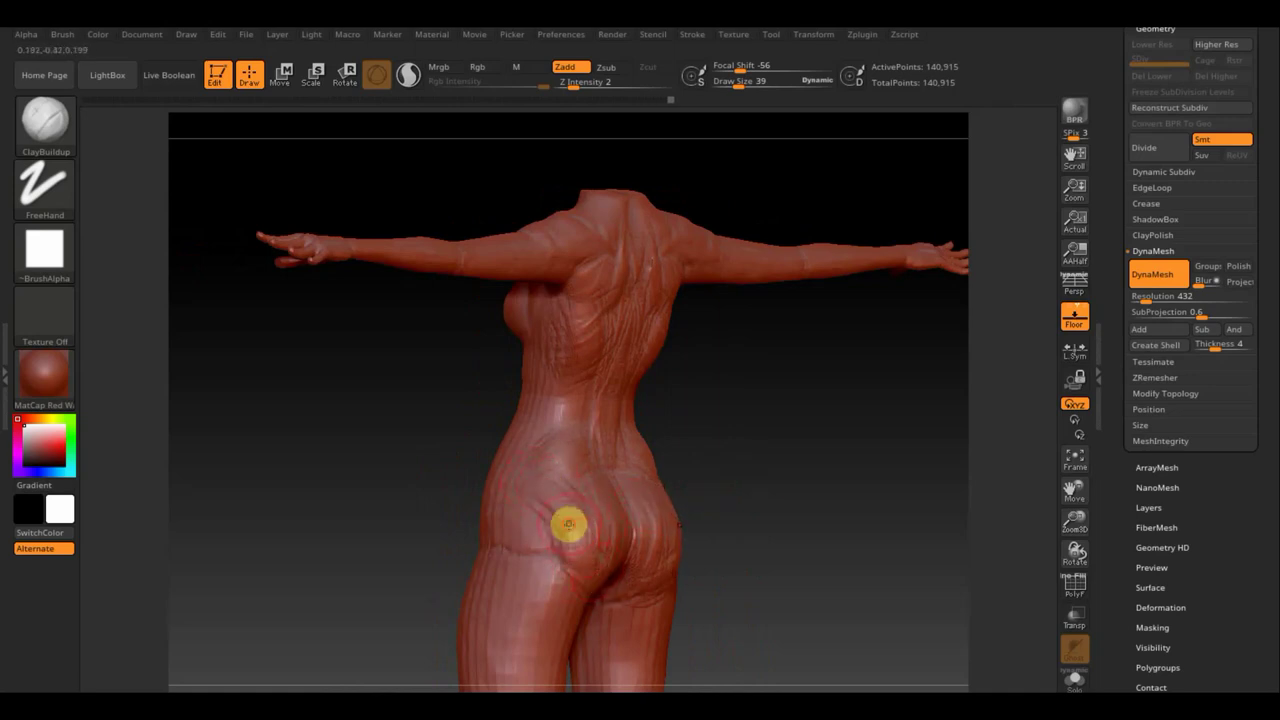
pyautogui.moveTo(776, 581)
pyautogui.mouseDown()
pyautogui.moveTo(808, 571)
pyautogui.moveTo(566, 557)
pyautogui.moveTo(543, 514)
pyautogui.mouseUp()
pyautogui.moveTo(691, 503)
pyautogui.mouseDown()
pyautogui.moveTo(594, 503)
pyautogui.moveTo(740, 517)
pyautogui.moveTo(754, 540)
pyautogui.mouseUp()
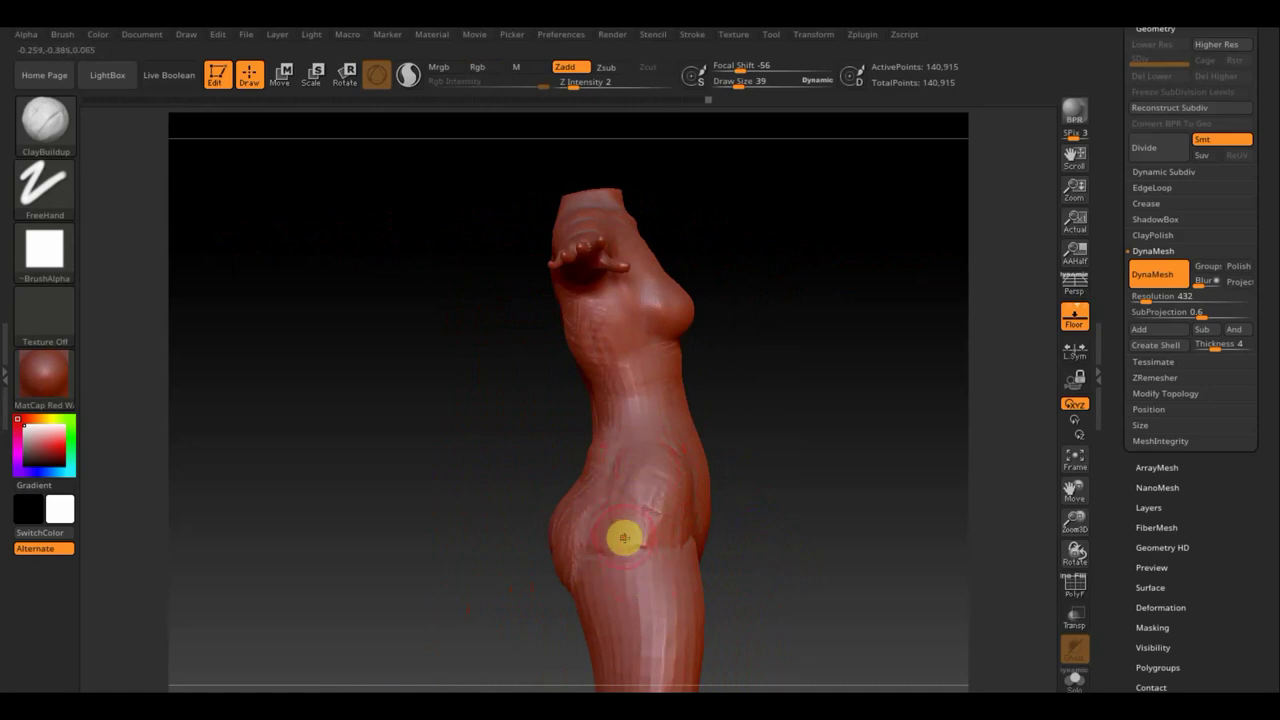
# Step: Smooth the hip and waist wrinkles, then rotate to view the back and torso from above
pyautogui.press('shift')
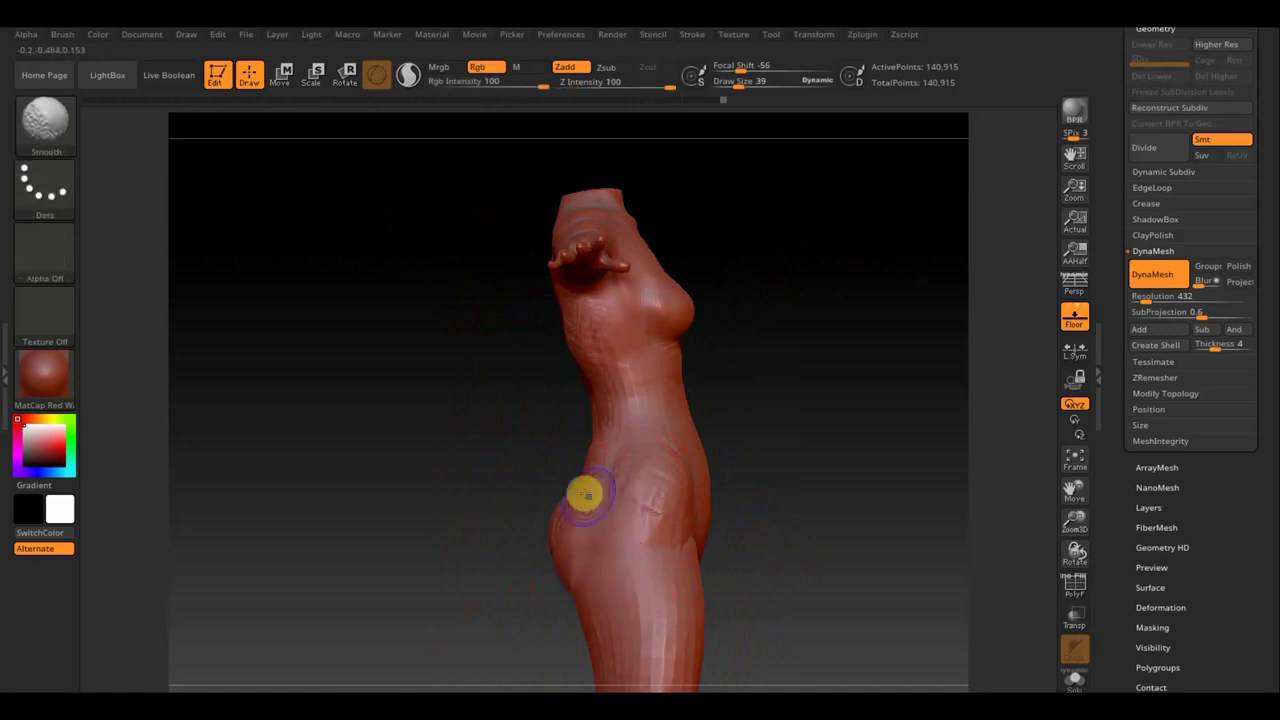
pyautogui.keyDown('shift'); pyautogui.moveTo(586, 491); pyautogui.dragTo(563, 531); pyautogui.keyUp('shift')
pyautogui.moveTo(607, 432)
pyautogui.keyDown('shift'); pyautogui.mouseDown()
pyautogui.moveTo(692, 395)
pyautogui.moveTo(857, 443)
pyautogui.mouseUp(); pyautogui.keyUp('shift')
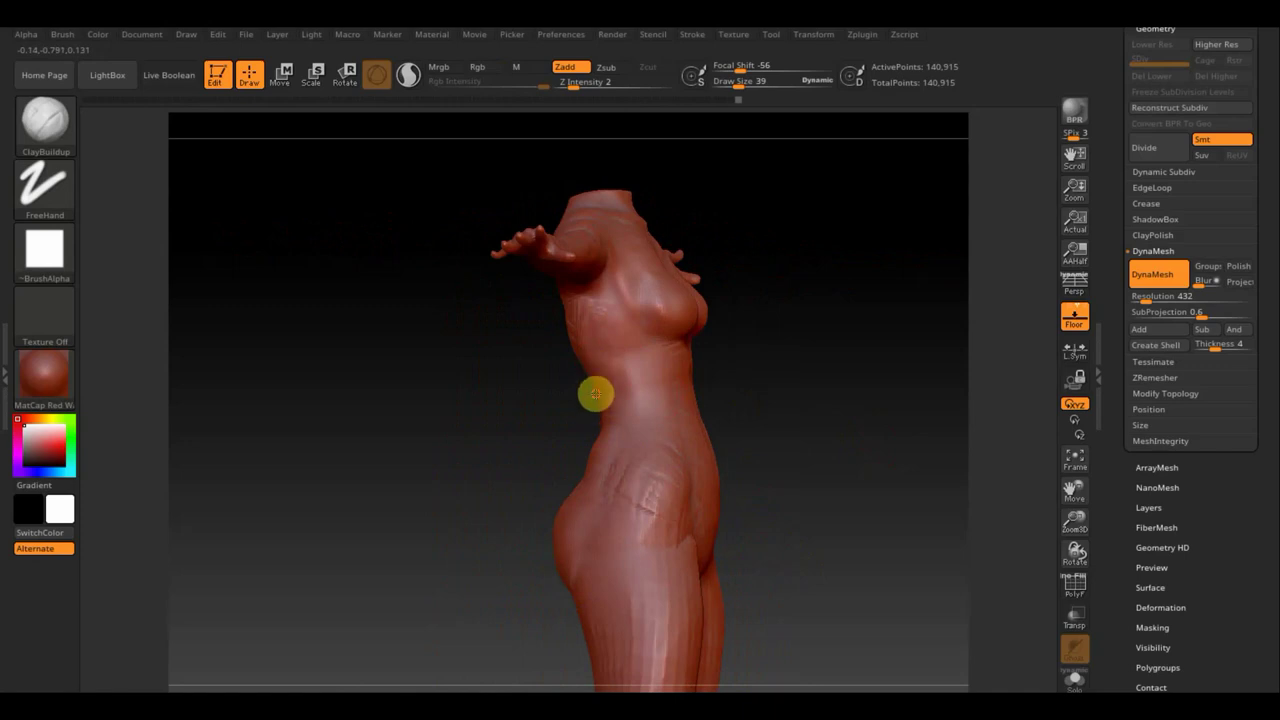
pyautogui.moveTo(757, 403)
pyautogui.mouseDown()
pyautogui.moveTo(837, 396)
pyautogui.moveTo(609, 318)
pyautogui.mouseUp()
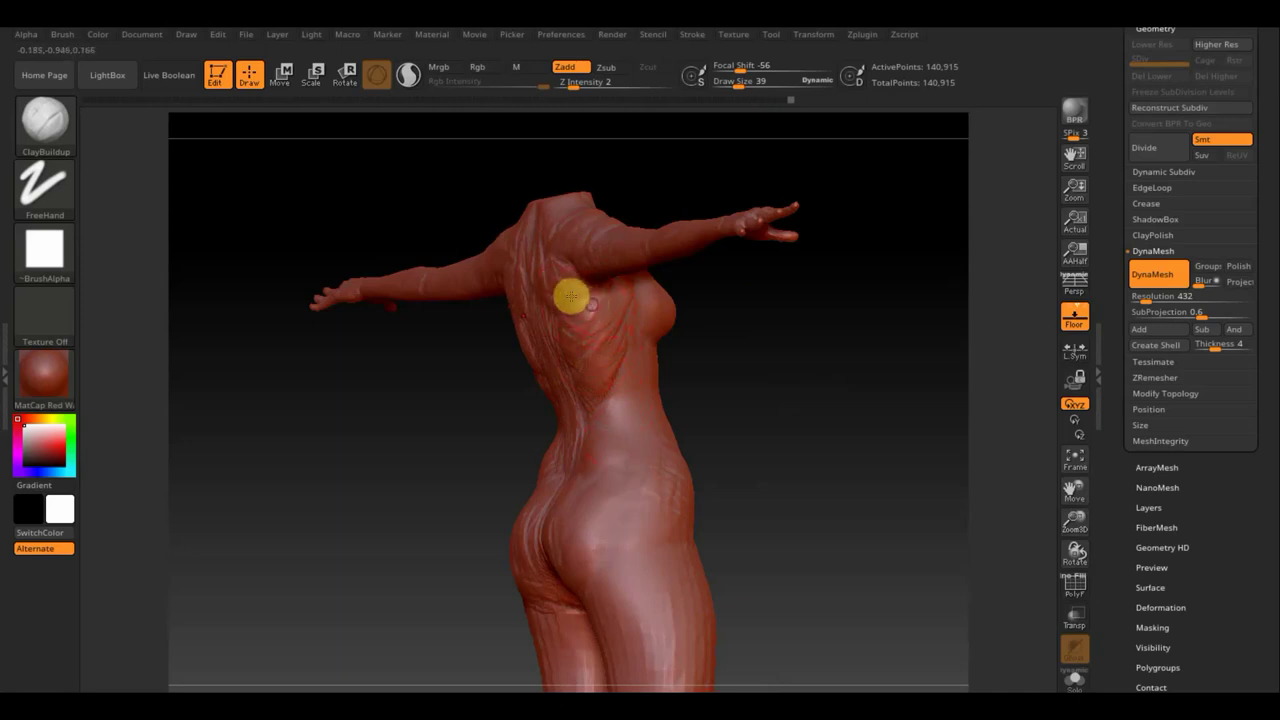
pyautogui.moveTo(772, 317); pyautogui.dragTo(814, 306)
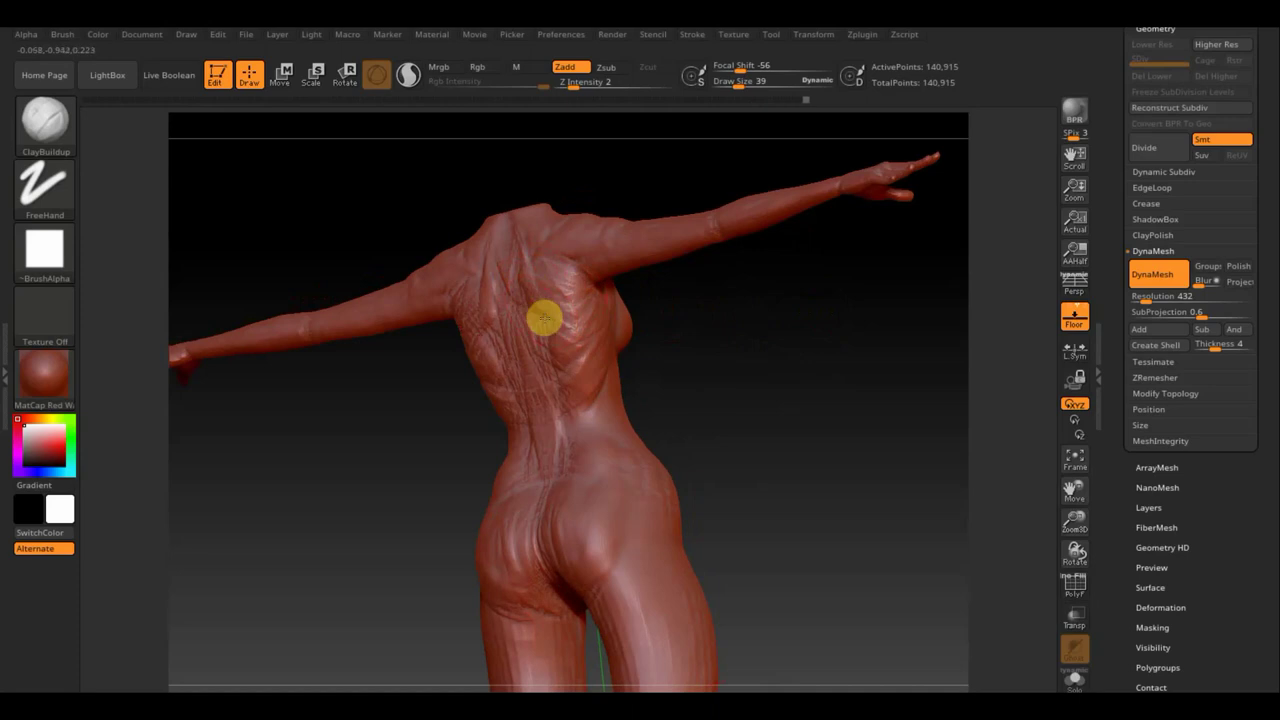
pyautogui.moveTo(677, 186)
pyautogui.mouseDown()
pyautogui.moveTo(671, 240)
pyautogui.moveTo(600, 293)
pyautogui.mouseUp()
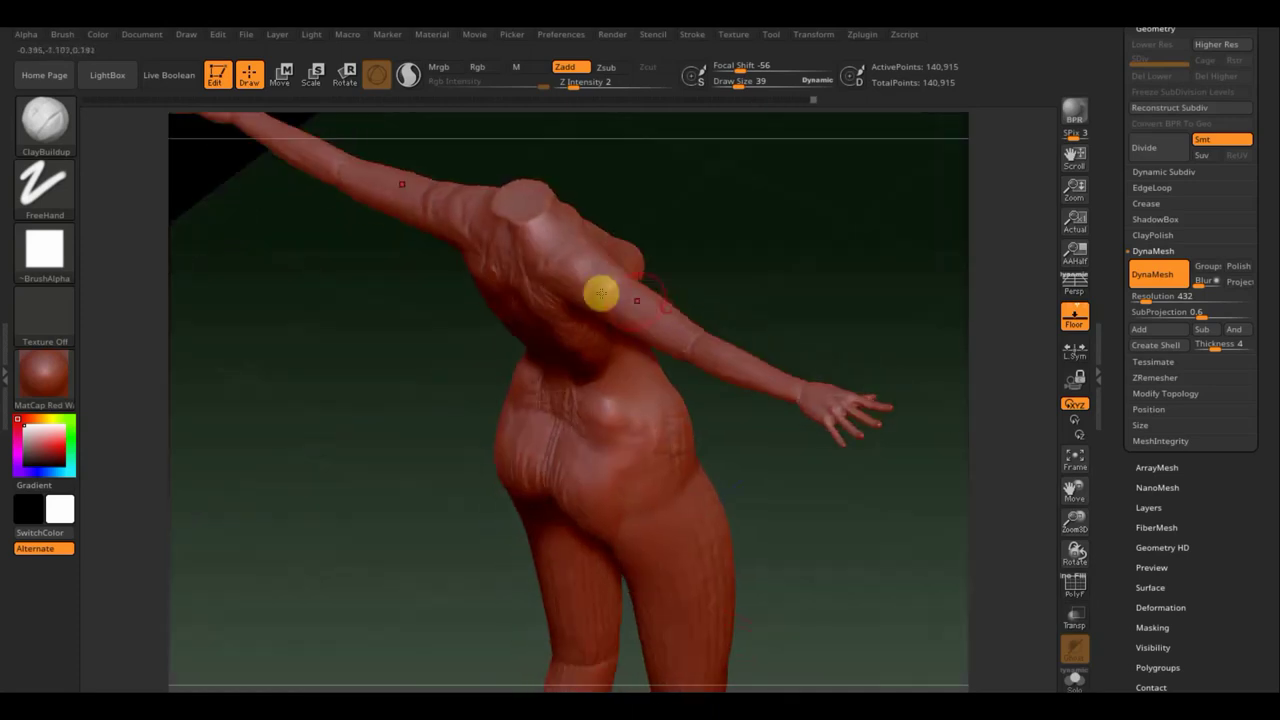
# Step: Build up clay across the chest, then smooth it while turning to side and front views
pyautogui.moveTo(574, 246)
pyautogui.mouseDown()
pyautogui.moveTo(549, 266)
pyautogui.moveTo(570, 293)
pyautogui.mouseUp()
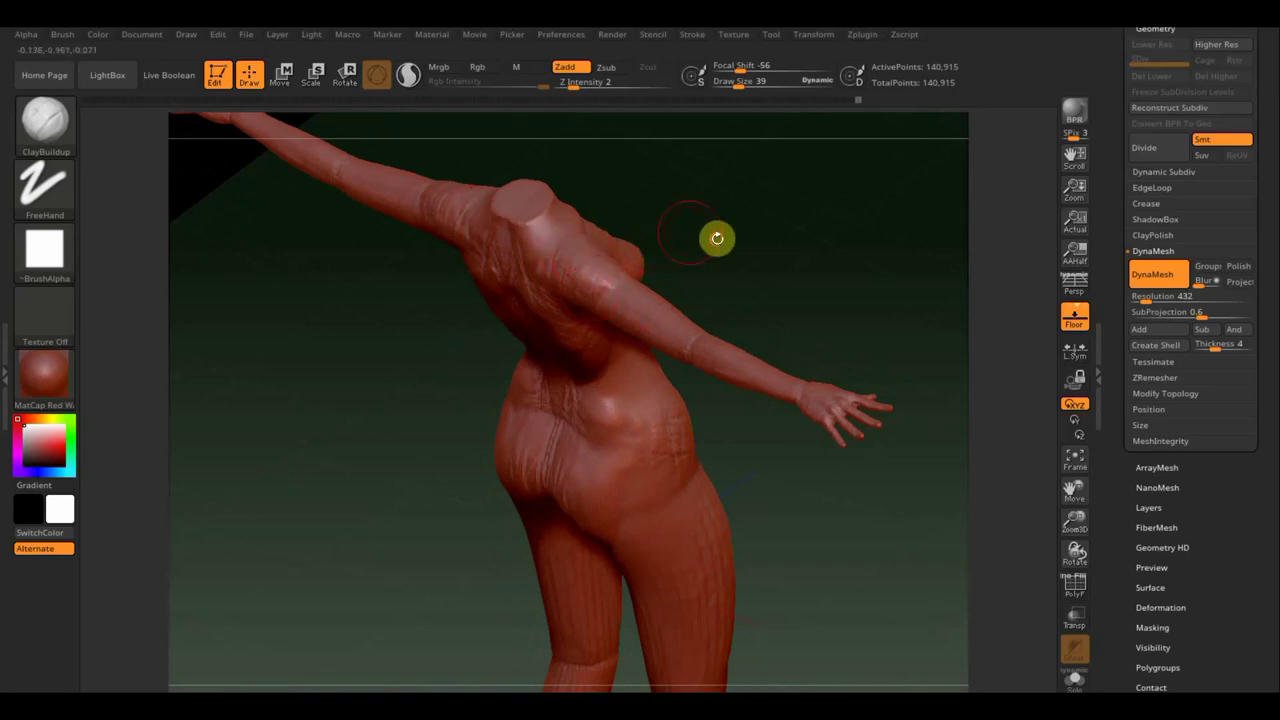
pyautogui.moveTo(717, 238)
pyautogui.mouseDown()
pyautogui.moveTo(623, 260)
pyautogui.moveTo(683, 457)
pyautogui.moveTo(651, 240)
pyautogui.mouseUp()
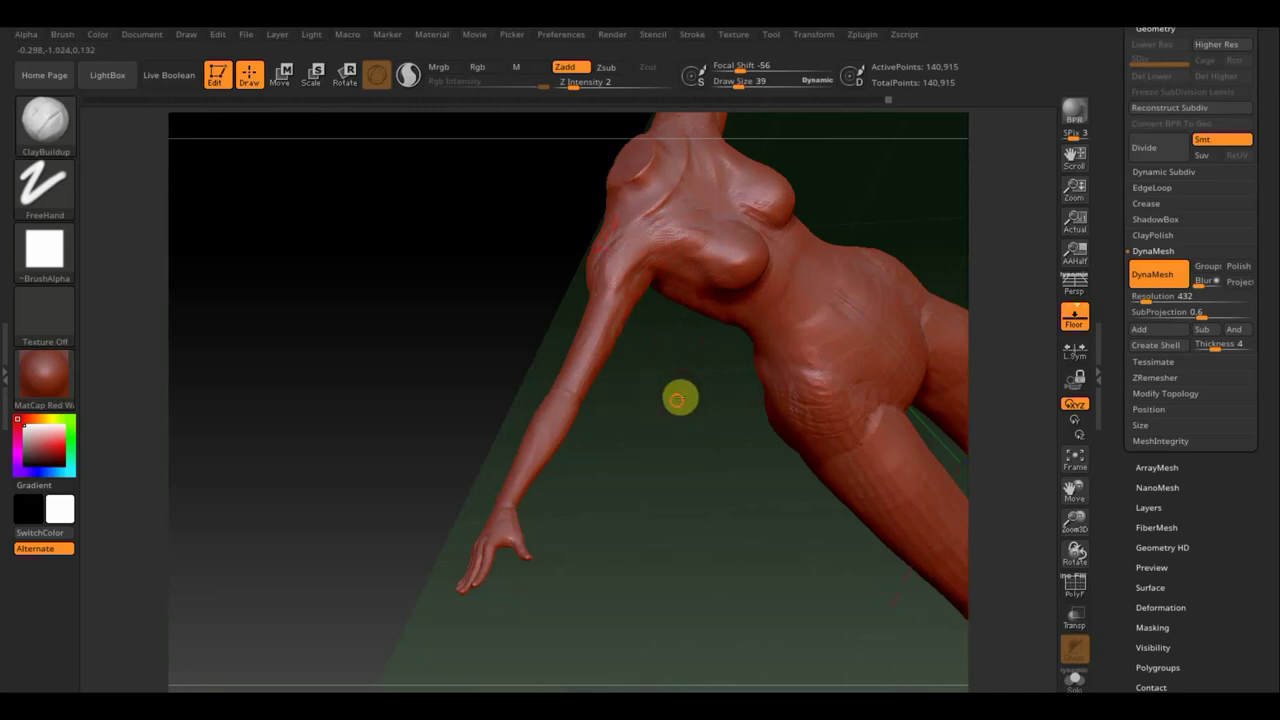
pyautogui.moveTo(680, 394); pyautogui.dragTo(620, 246)
pyautogui.press('shift')
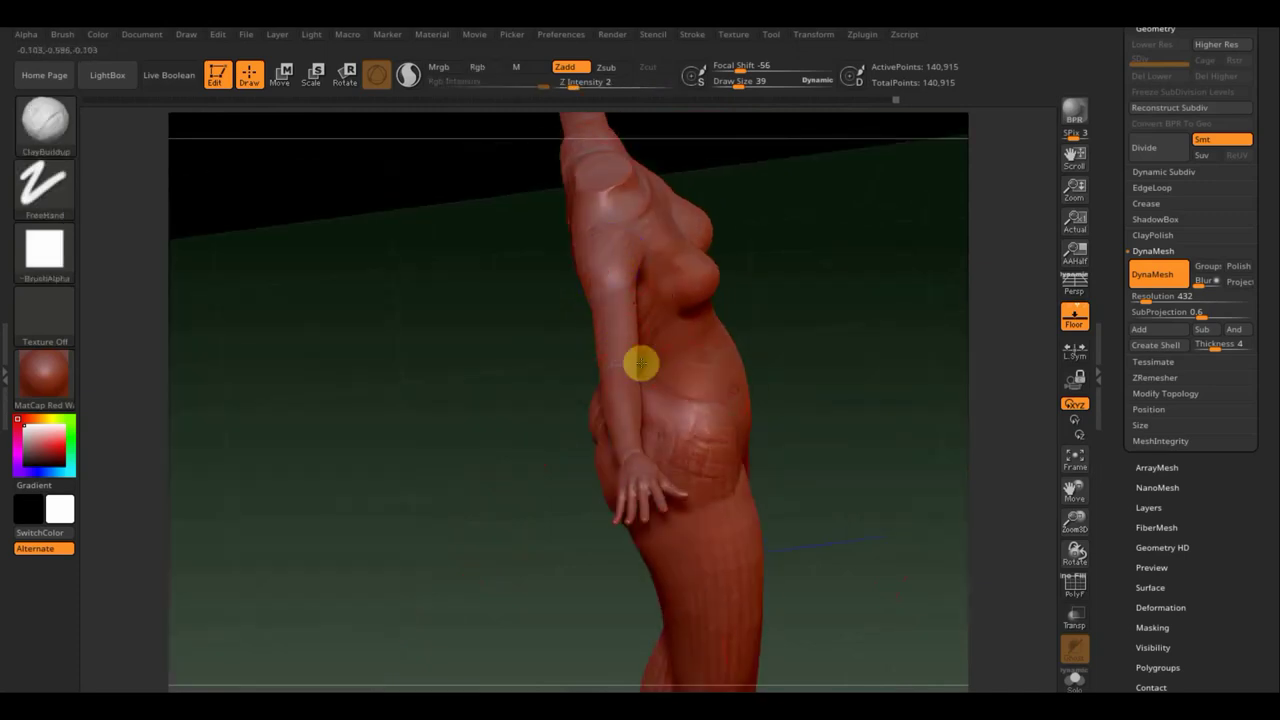
pyautogui.moveTo(826, 363)
pyautogui.keyDown('shift'); pyautogui.mouseDown()
pyautogui.moveTo(901, 406)
pyautogui.moveTo(740, 342)
pyautogui.moveTo(729, 300)
pyautogui.mouseUp(); pyautogui.keyUp('shift')
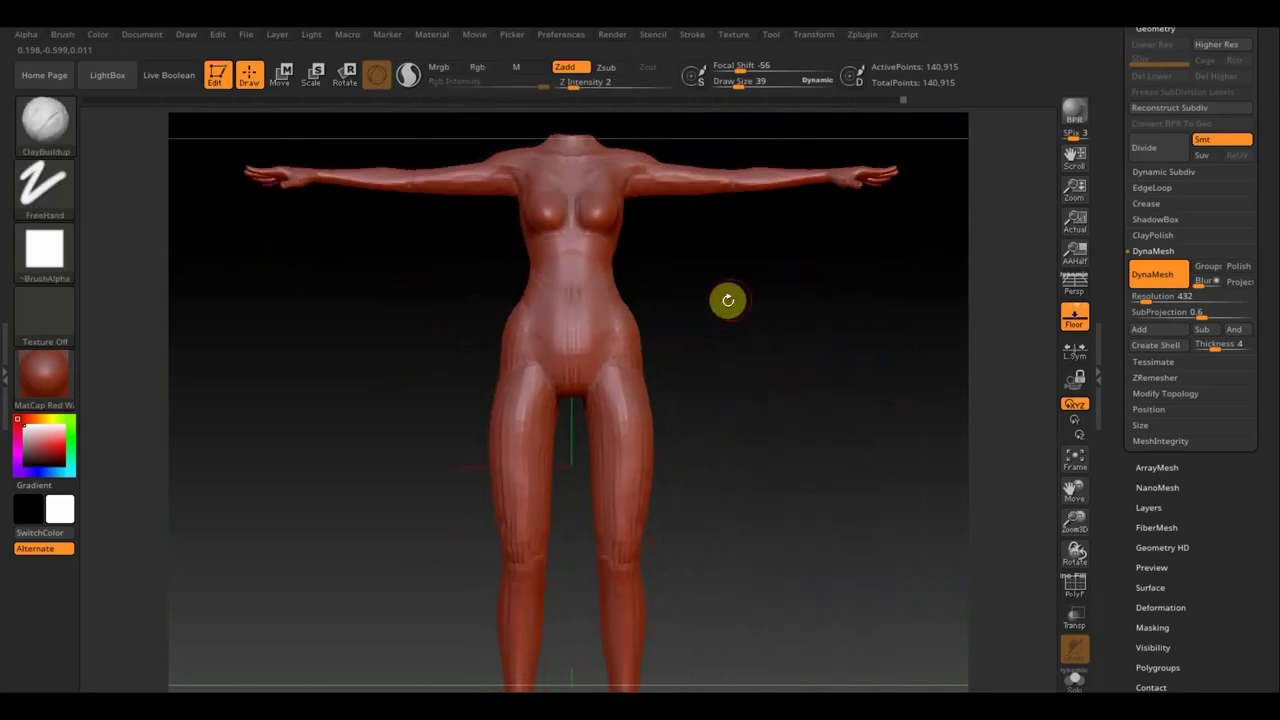
pyautogui.keyDown('alt'); pyautogui.moveTo(740, 348); pyautogui.dragTo(732, 319); pyautogui.keyUp('alt')
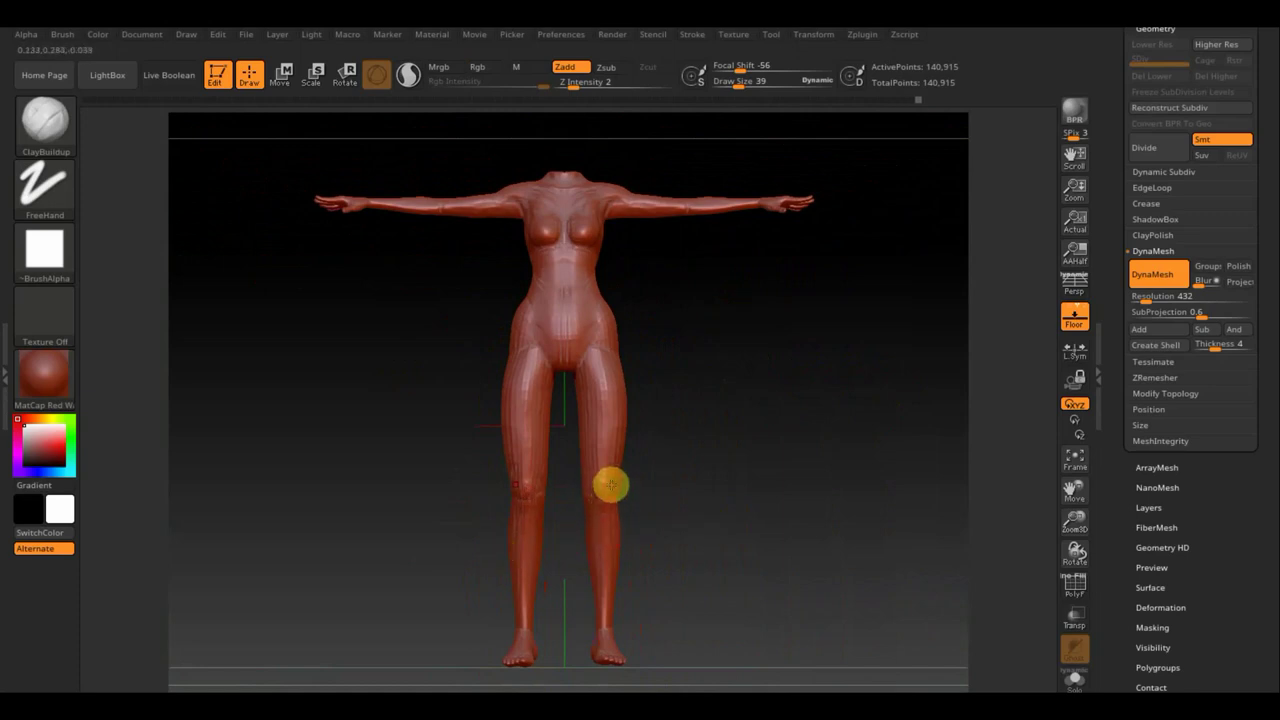
pyautogui.keyDown('alt'); pyautogui.moveTo(663, 491); pyautogui.dragTo(654, 531); pyautogui.keyUp('alt')
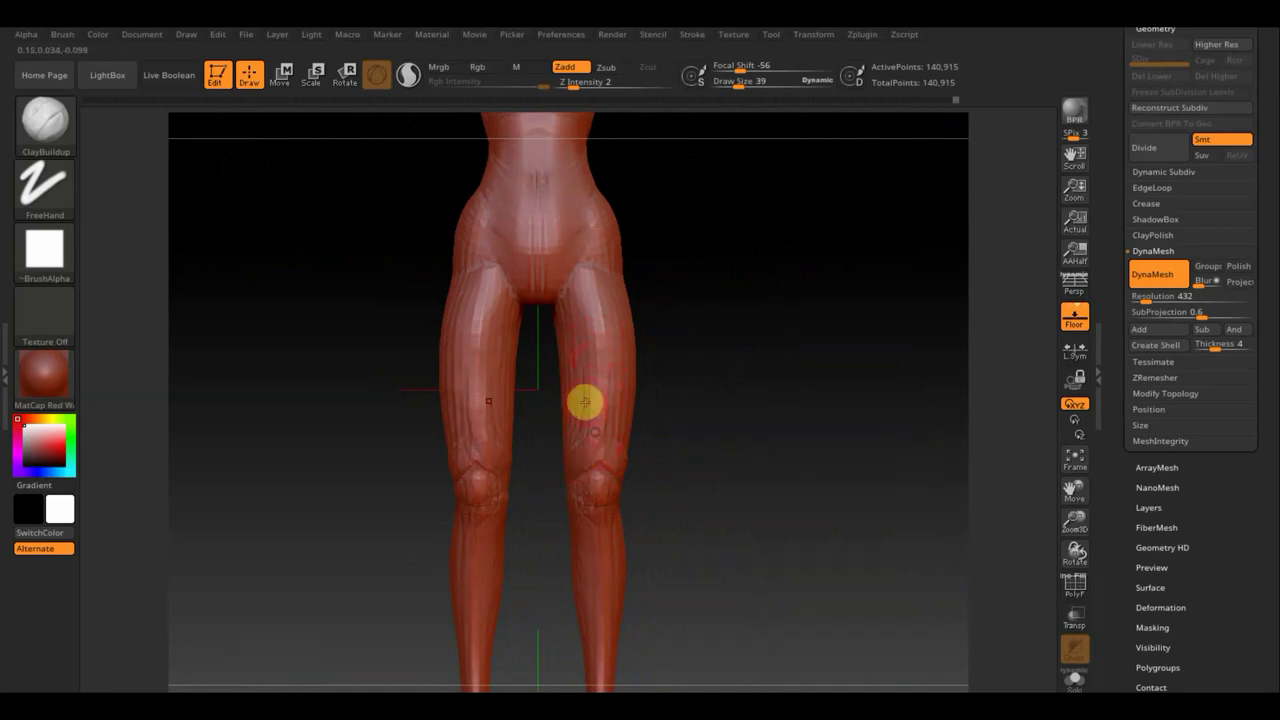
pyautogui.moveTo(671, 409); pyautogui.dragTo(620, 394)
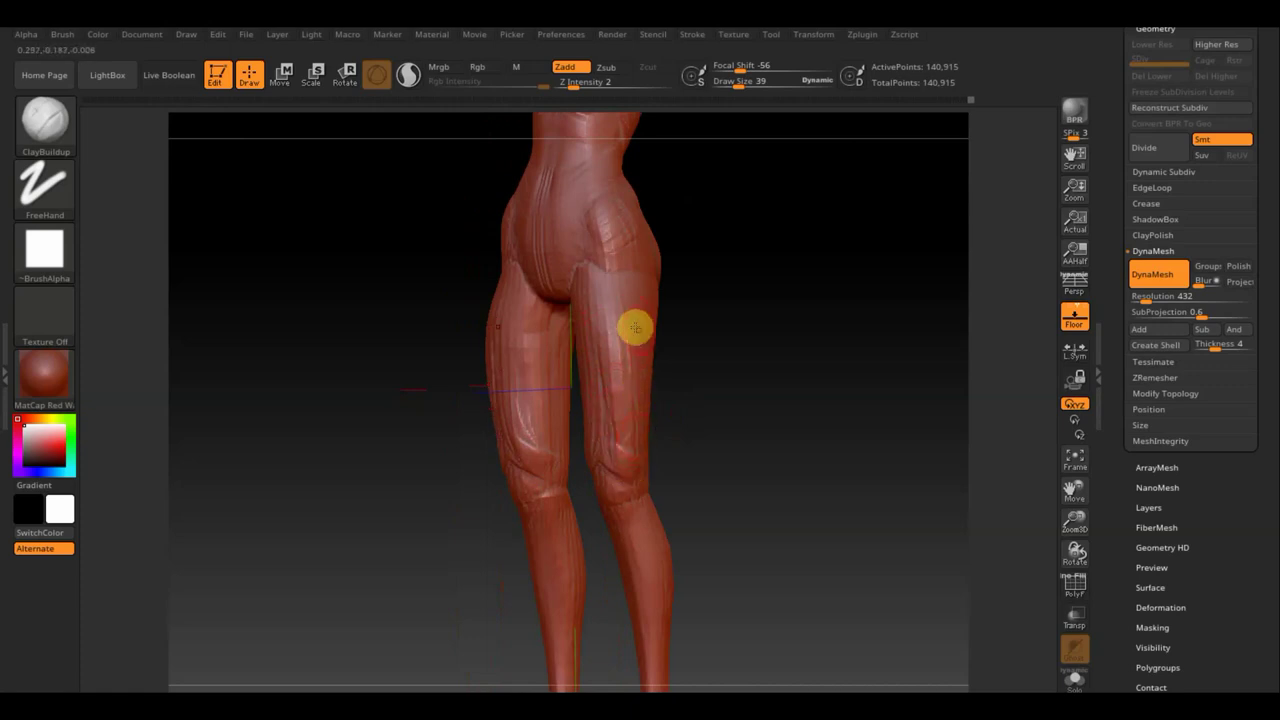
pyautogui.moveTo(661, 440)
pyautogui.mouseDown()
pyautogui.moveTo(611, 443)
pyautogui.moveTo(646, 363)
pyautogui.mouseUp()
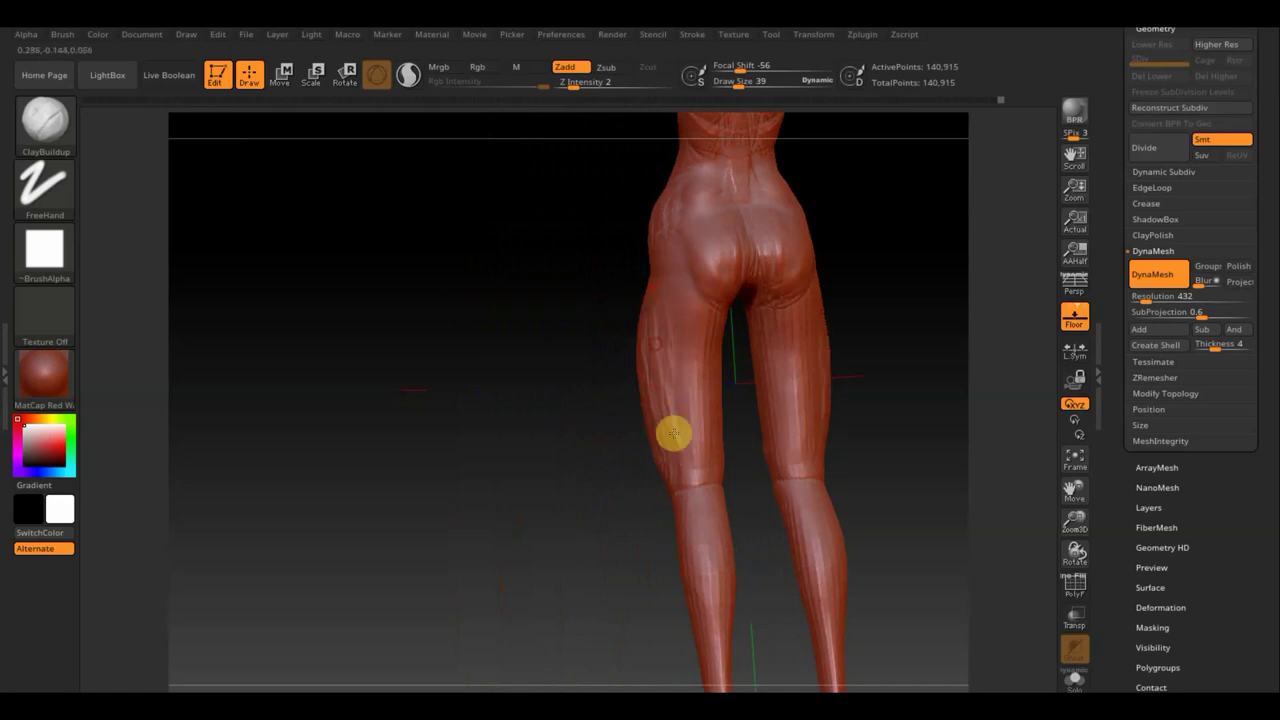
pyautogui.moveTo(760, 489); pyautogui.dragTo(720, 494)
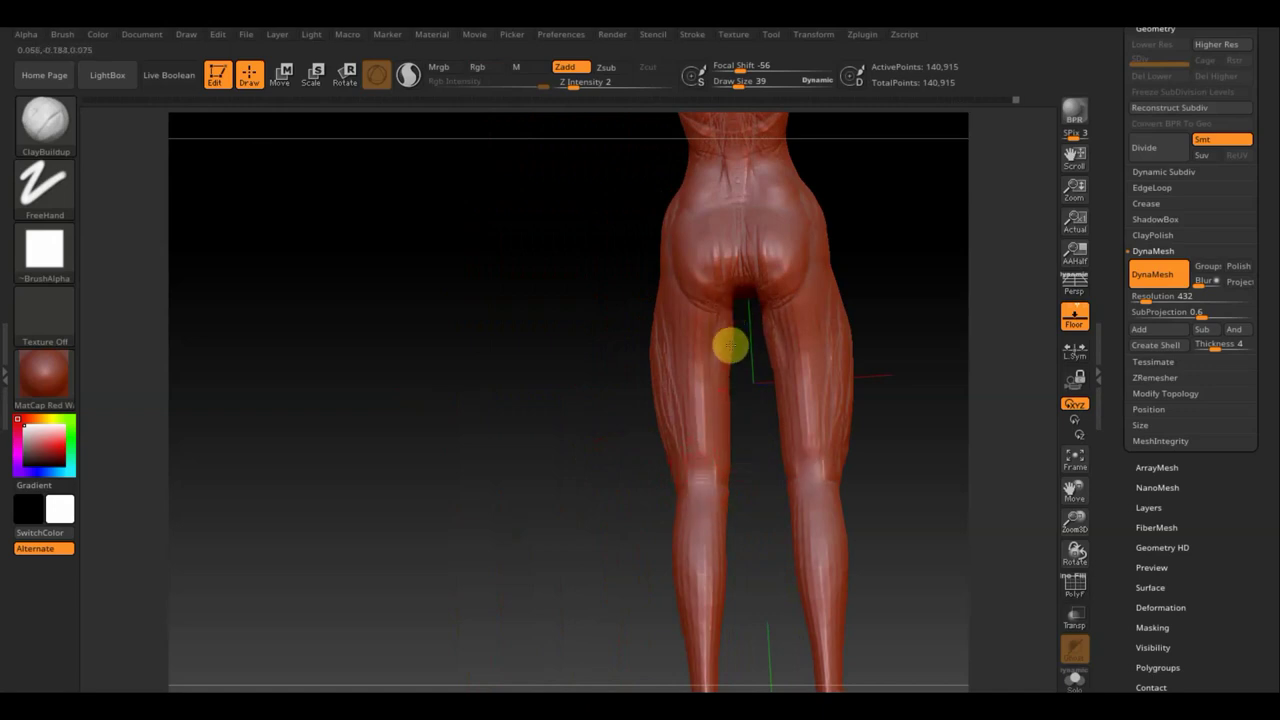
pyautogui.moveTo(894, 331)
pyautogui.mouseDown()
pyautogui.moveTo(771, 363)
pyautogui.moveTo(717, 320)
pyautogui.mouseUp()
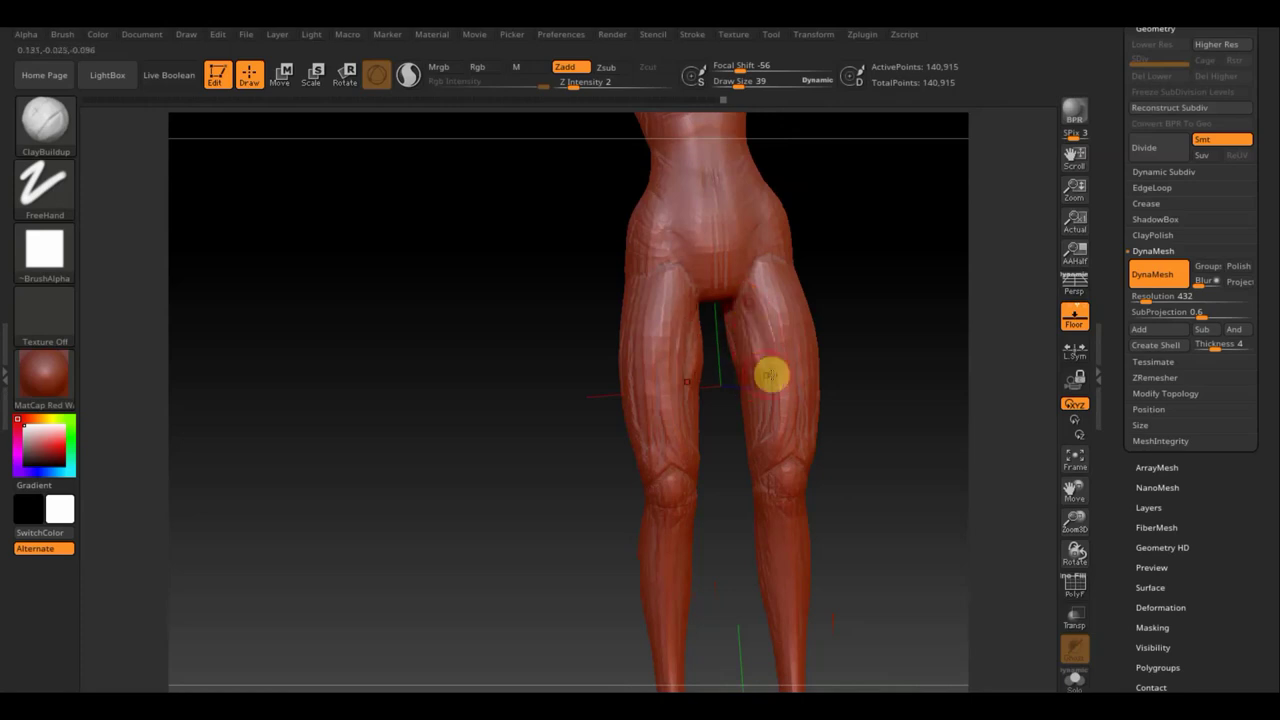
pyautogui.keyDown('shift'); pyautogui.moveTo(878, 395); pyautogui.dragTo(790, 310); pyautogui.keyUp('shift')
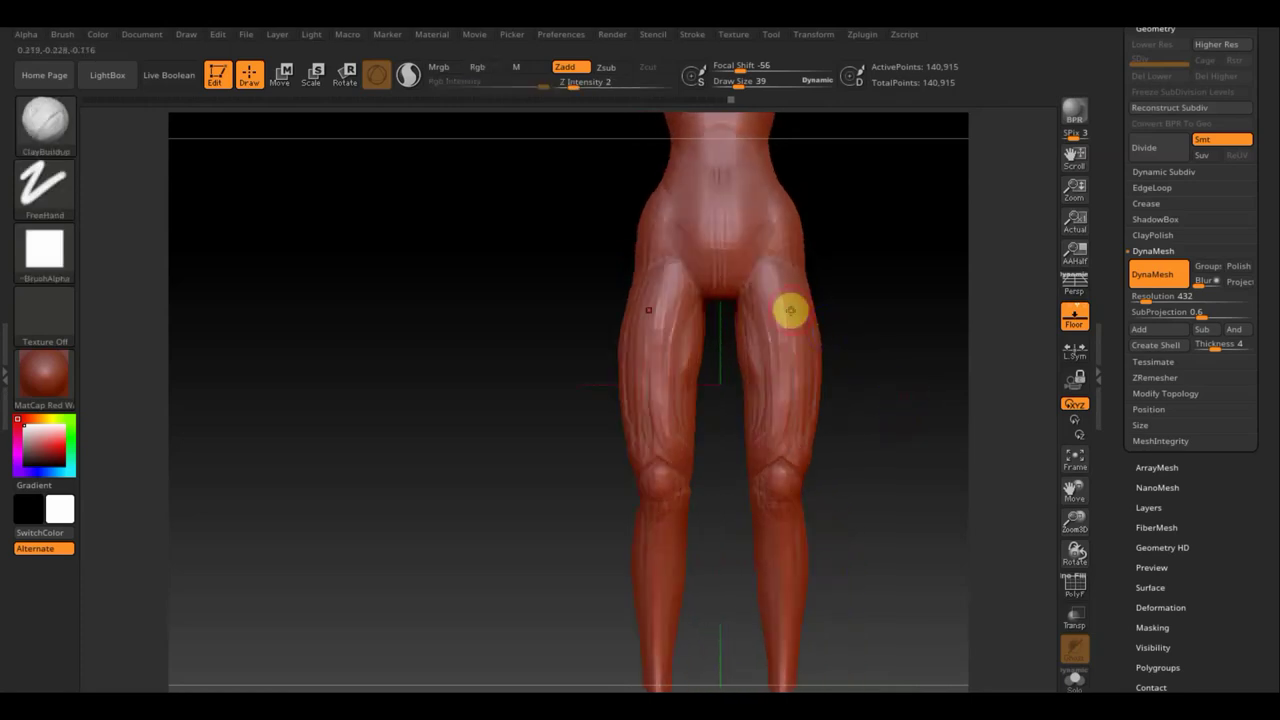
# Step: Select the Move Topological brush and enlarge its draw size
pyautogui.click(44, 120)
pyautogui.click(331, 143)
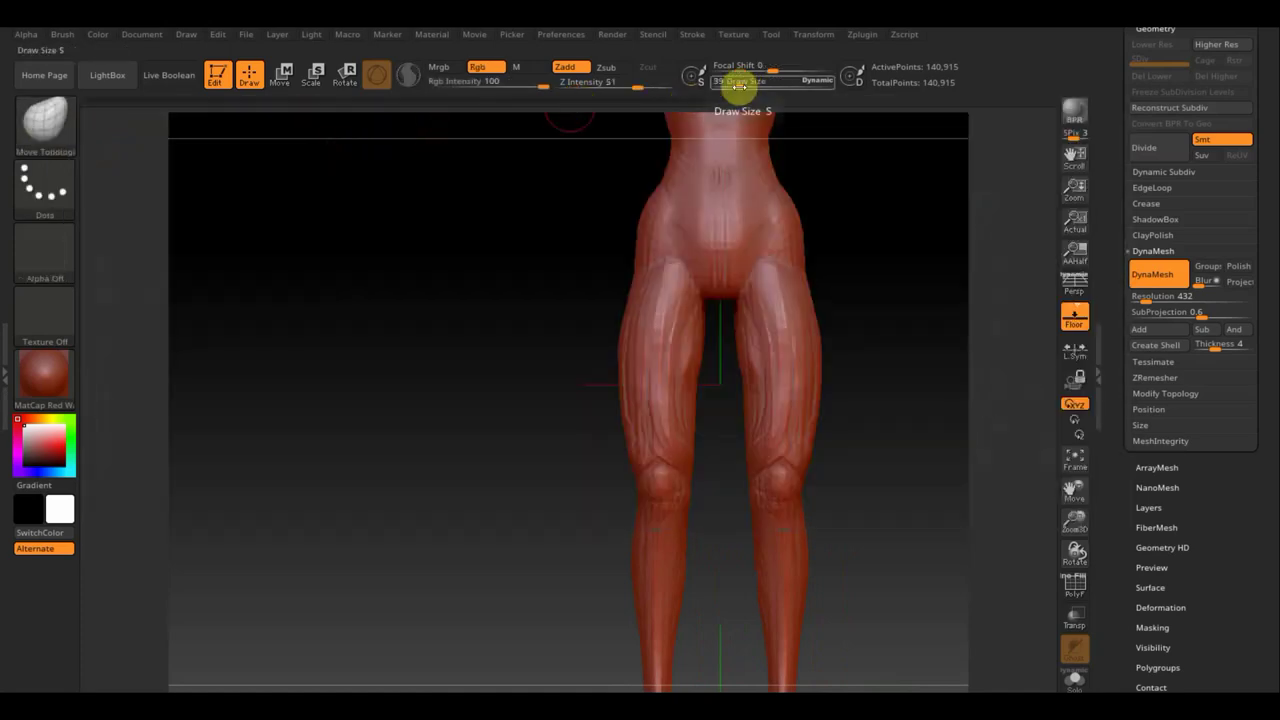
pyautogui.moveTo(737, 86); pyautogui.dragTo(747, 90)
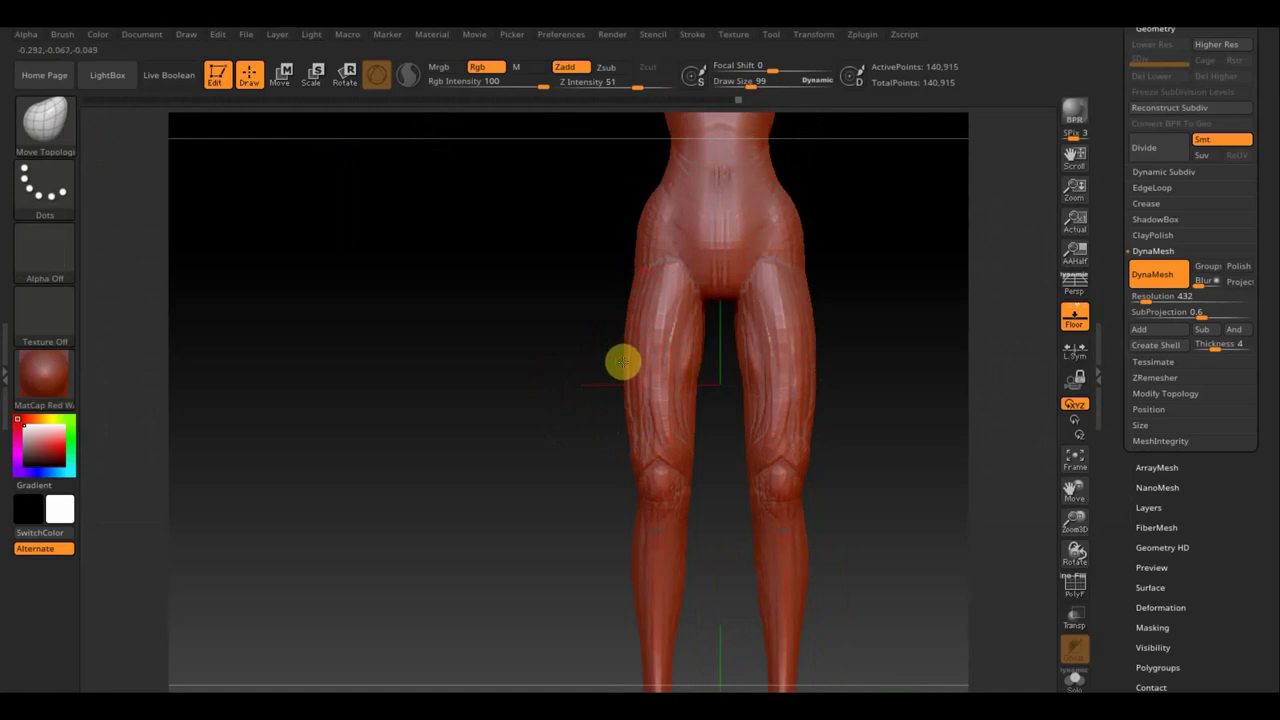
# Step: Smooth the wrinkles on both thighs down to the knees
pyautogui.press('shift')
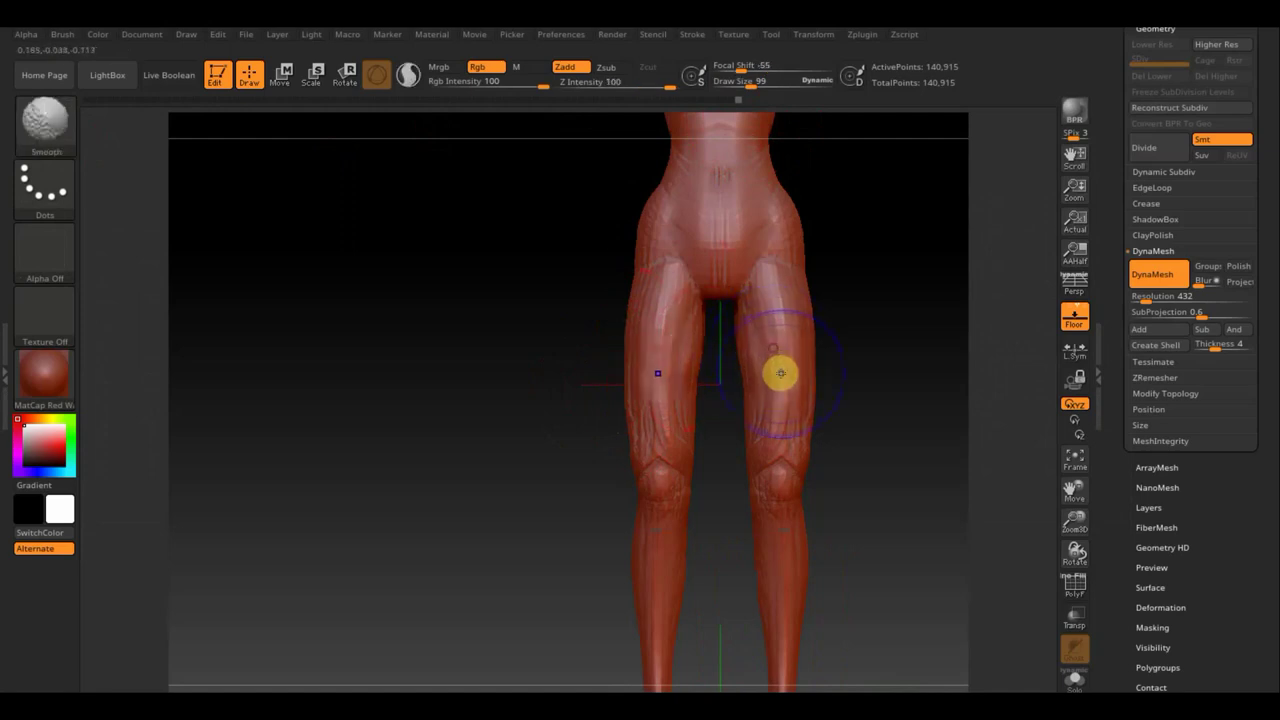
pyautogui.moveTo(781, 373)
pyautogui.keyDown('shift'); pyautogui.mouseDown()
pyautogui.moveTo(780, 300)
pyautogui.moveTo(743, 229)
pyautogui.moveTo(629, 209)
pyautogui.moveTo(671, 400)
pyautogui.moveTo(634, 414)
pyautogui.moveTo(669, 489)
pyautogui.moveTo(657, 570)
pyautogui.mouseUp(); pyautogui.keyUp('shift')
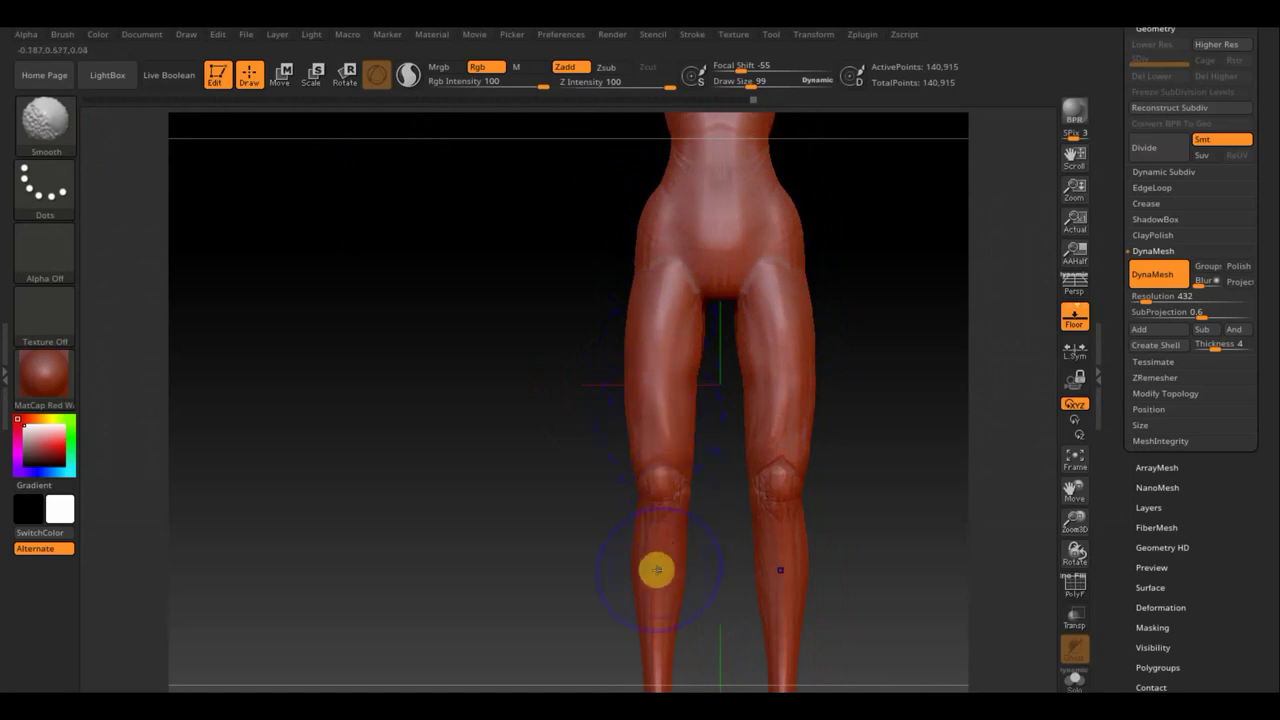
pyautogui.moveTo(897, 531)
pyautogui.mouseDown()
pyautogui.moveTo(839, 453)
pyautogui.moveTo(766, 489)
pyautogui.moveTo(743, 486)
pyautogui.moveTo(751, 477)
pyautogui.mouseUp()
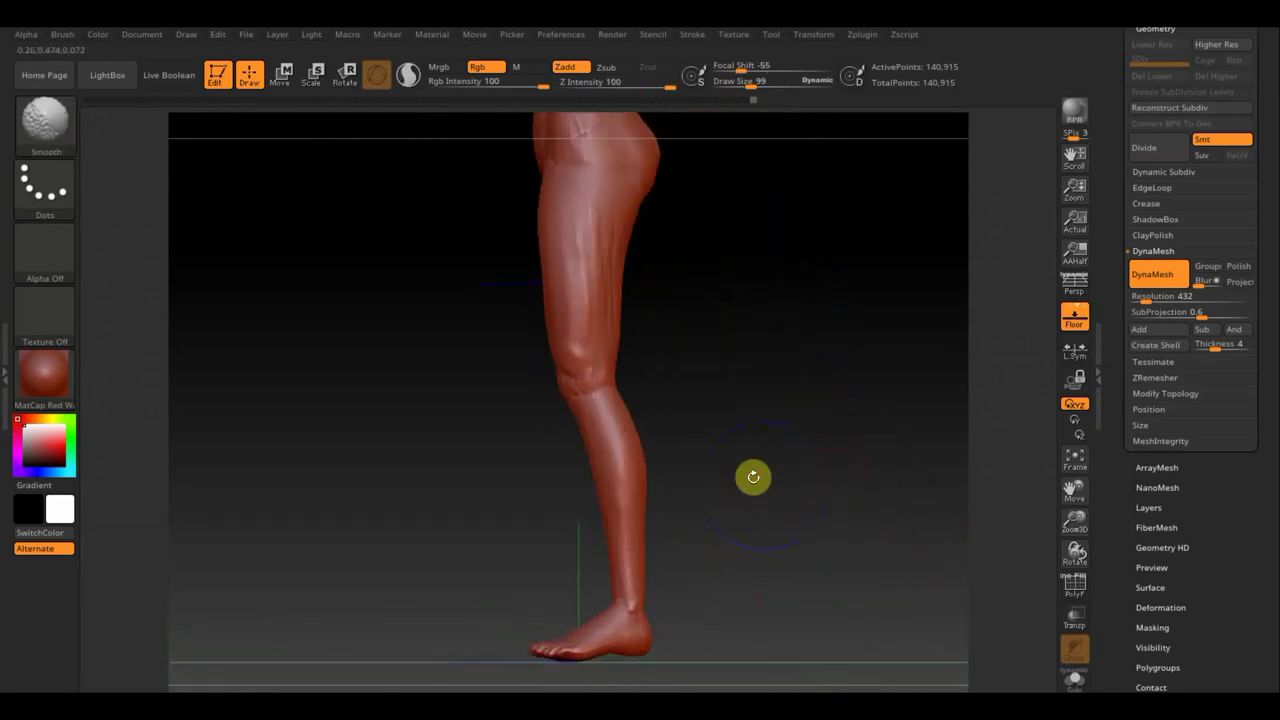
pyautogui.keyDown('shift'); pyautogui.moveTo(593, 241); pyautogui.dragTo(608, 414); pyautogui.keyUp('shift')
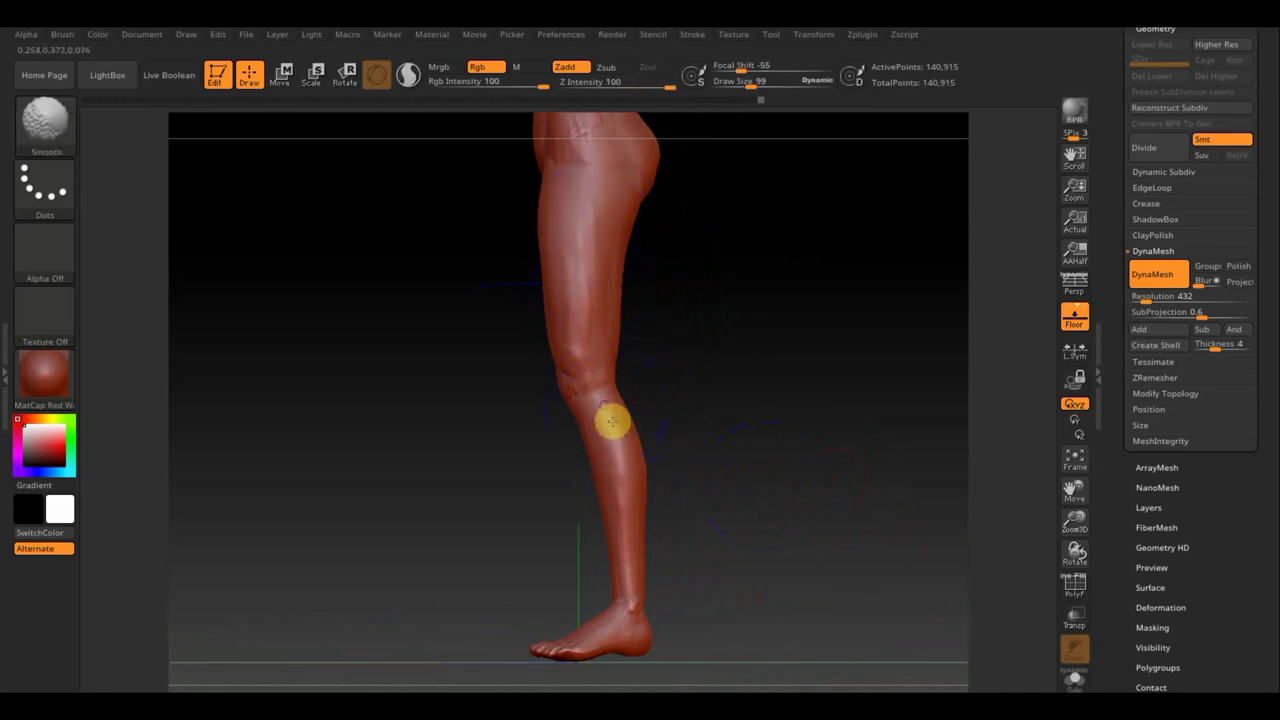
pyautogui.keyDown('shift'); pyautogui.moveTo(677, 437); pyautogui.dragTo(631, 451); pyautogui.keyUp('shift')
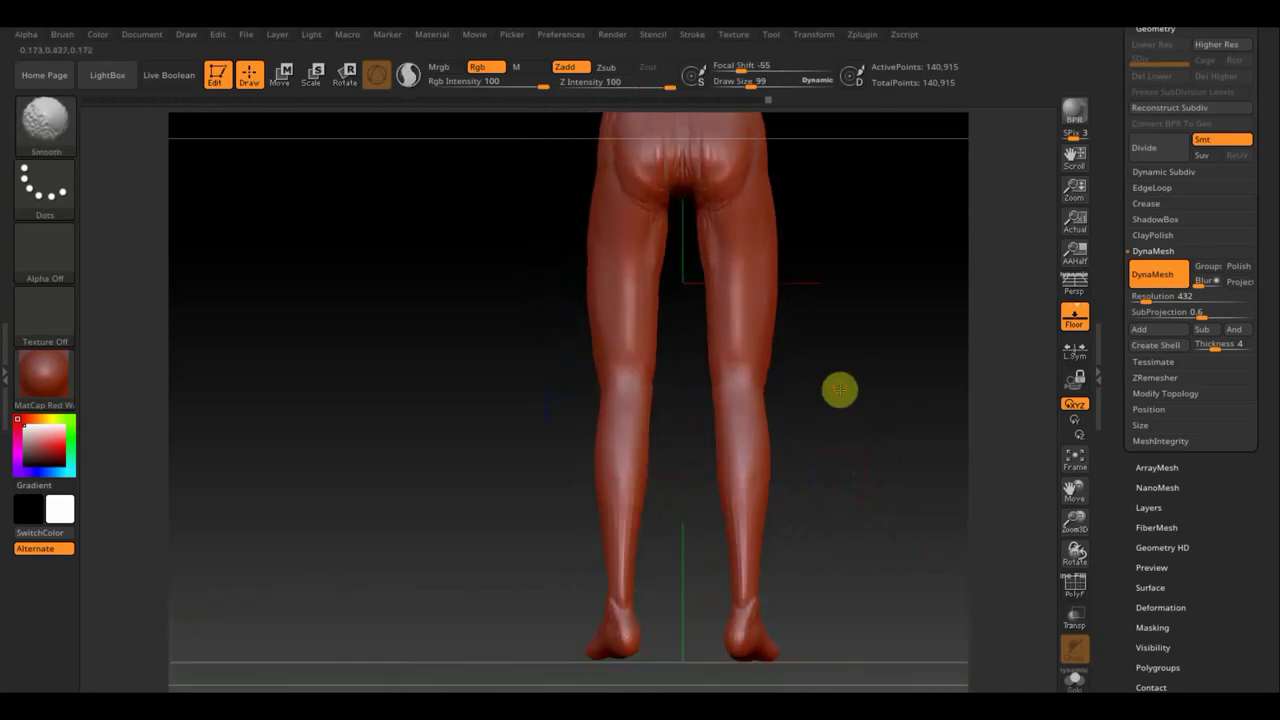
# Step: Smooth the upper back wrinkles, the chest toward the shoulder, and the lines across the belly
pyautogui.moveTo(843, 314)
pyautogui.keyDown('alt'); pyautogui.mouseDown()
pyautogui.moveTo(811, 457)
pyautogui.moveTo(697, 334)
pyautogui.moveTo(623, 306)
pyautogui.moveTo(623, 257)
pyautogui.moveTo(640, 246)
pyautogui.mouseUp(); pyautogui.keyUp('alt')
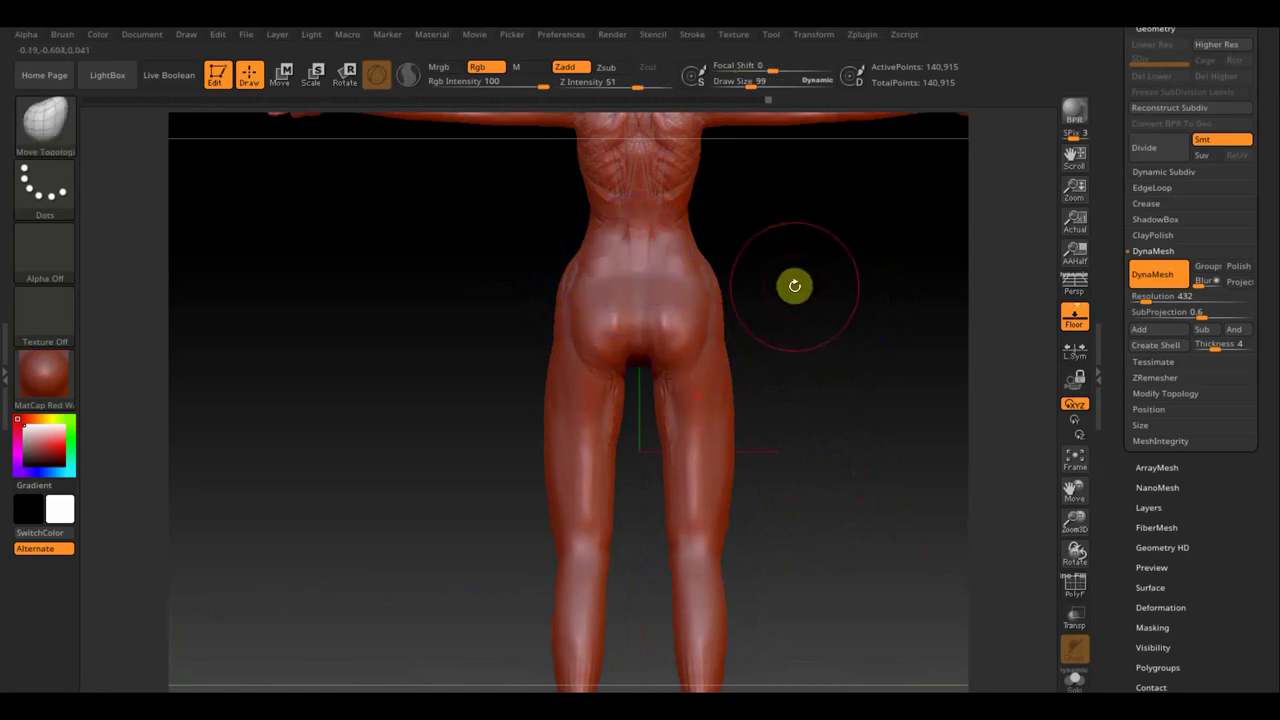
pyautogui.keyDown('alt'); pyautogui.moveTo(814, 286); pyautogui.dragTo(783, 497); pyautogui.keyUp('alt')
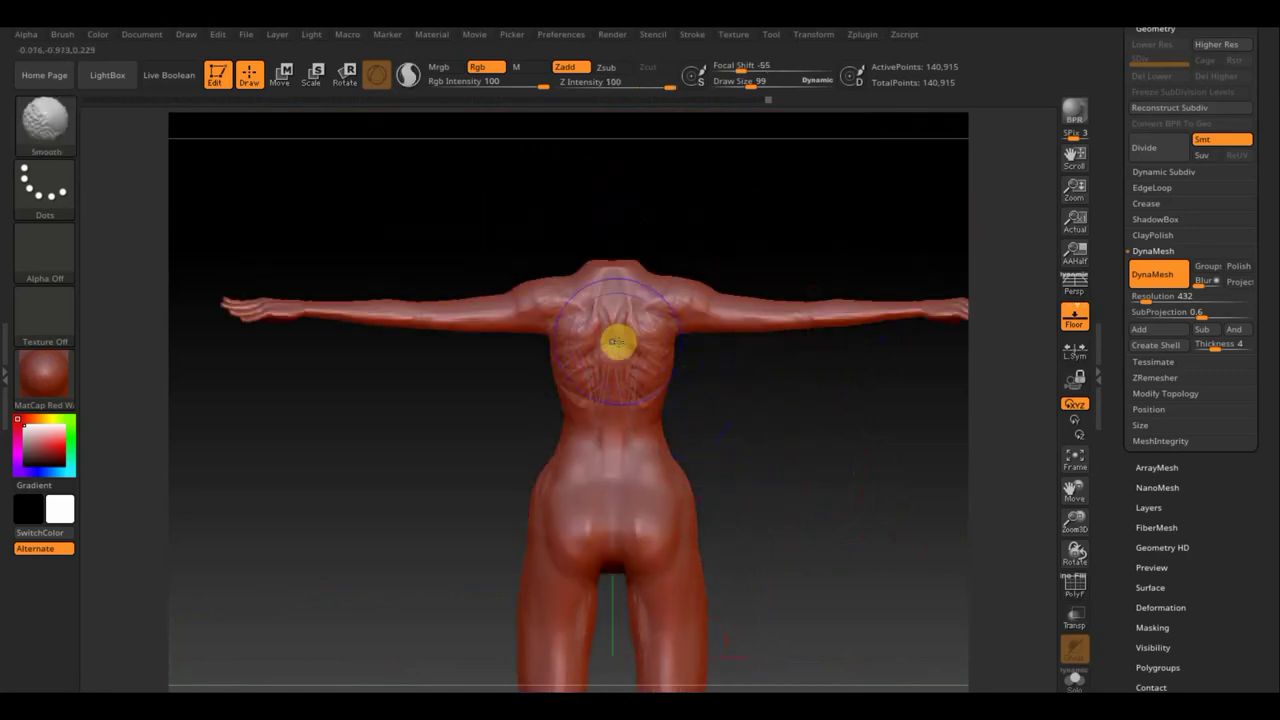
pyautogui.moveTo(617, 342)
pyautogui.keyDown('shift'); pyautogui.mouseDown()
pyautogui.moveTo(557, 300)
pyautogui.moveTo(606, 343)
pyautogui.moveTo(609, 389)
pyautogui.moveTo(673, 320)
pyautogui.mouseUp(); pyautogui.keyUp('shift')
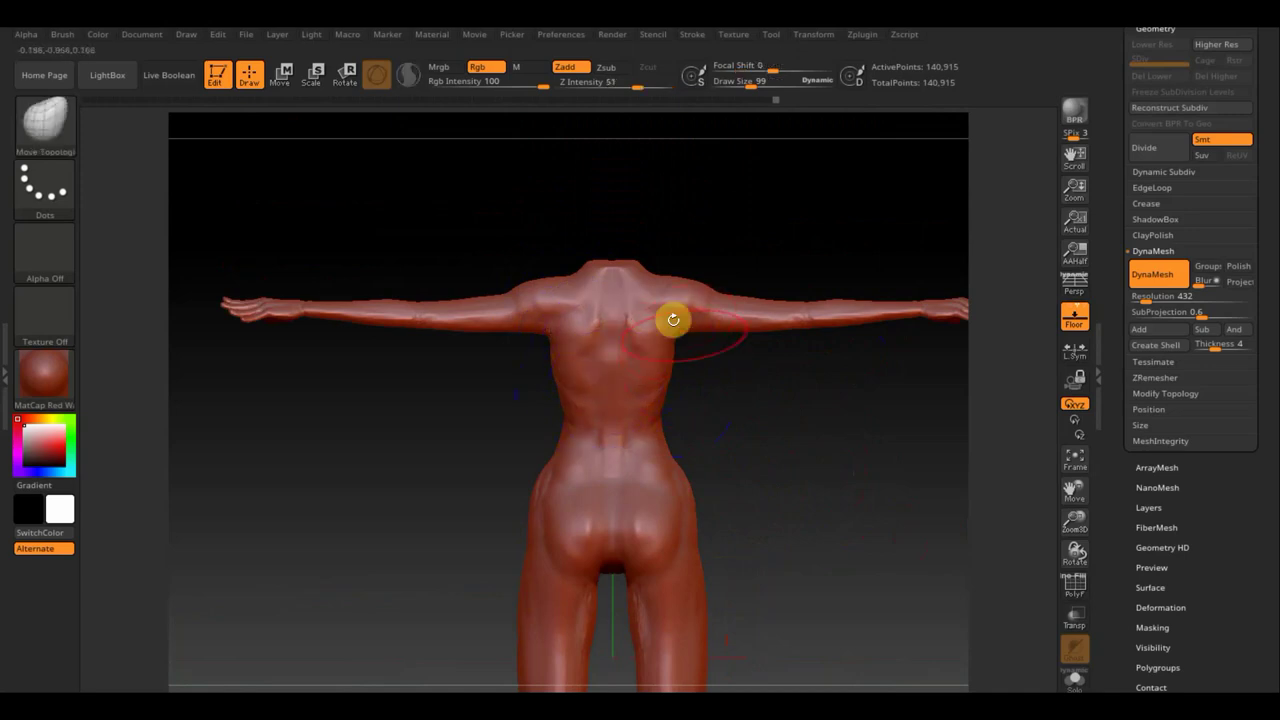
pyautogui.moveTo(731, 431)
pyautogui.mouseDown()
pyautogui.moveTo(649, 434)
pyautogui.moveTo(634, 374)
pyautogui.moveTo(665, 506)
pyautogui.mouseUp()
pyautogui.moveTo(774, 466); pyautogui.dragTo(723, 477)
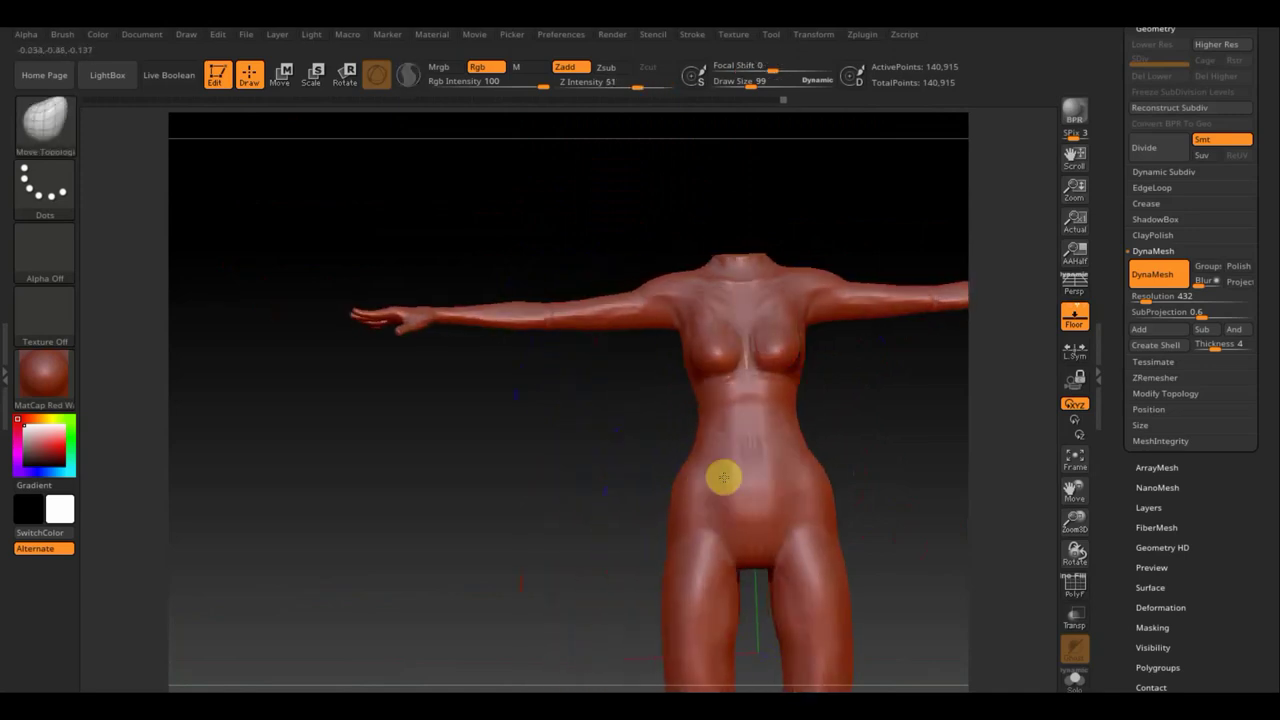
pyautogui.moveTo(750, 320)
pyautogui.keyDown('shift'); pyautogui.mouseDown()
pyautogui.moveTo(706, 294)
pyautogui.moveTo(600, 317)
pyautogui.mouseUp(); pyautogui.keyUp('shift')
pyautogui.keyDown('shift'); pyautogui.moveTo(867, 454); pyautogui.dragTo(829, 457); pyautogui.keyUp('shift')
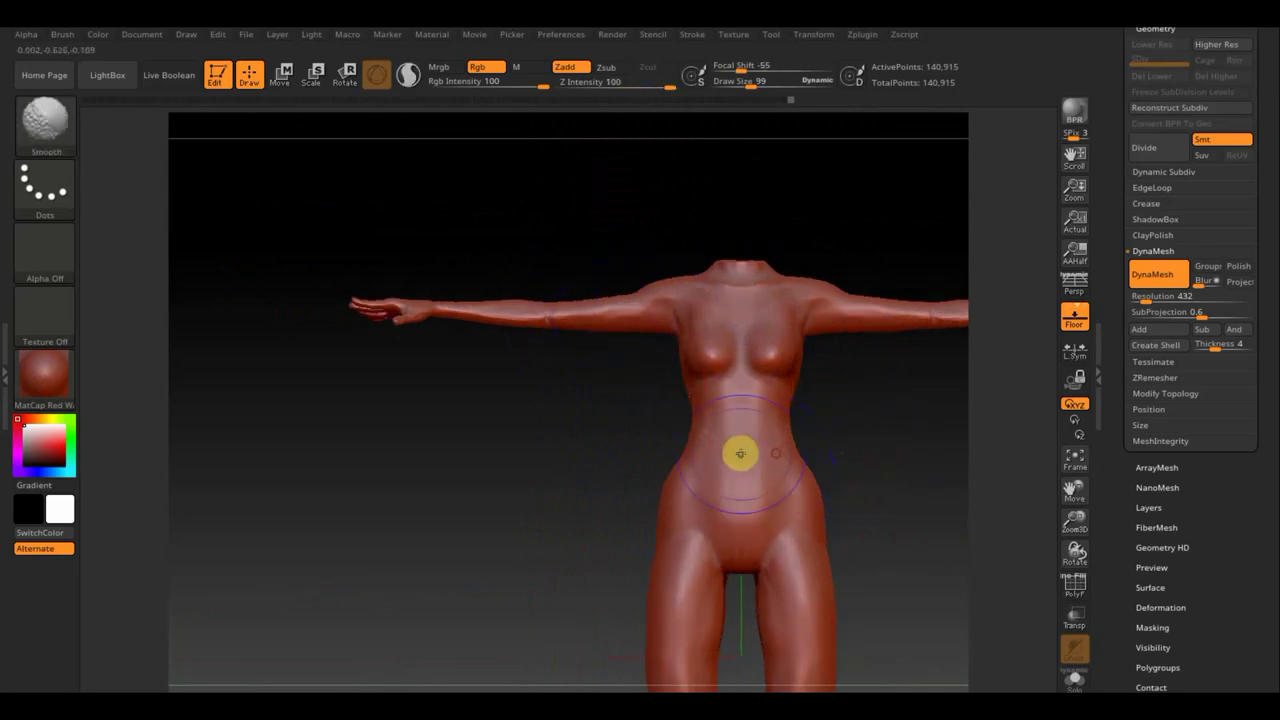
pyautogui.keyDown('shift'); pyautogui.moveTo(737, 451); pyautogui.dragTo(763, 451); pyautogui.keyUp('shift')
pyautogui.moveTo(857, 443)
pyautogui.mouseDown()
pyautogui.moveTo(800, 449)
pyautogui.moveTo(863, 451)
pyautogui.moveTo(786, 417)
pyautogui.moveTo(880, 451)
pyautogui.moveTo(914, 516)
pyautogui.moveTo(754, 411)
pyautogui.mouseUp()
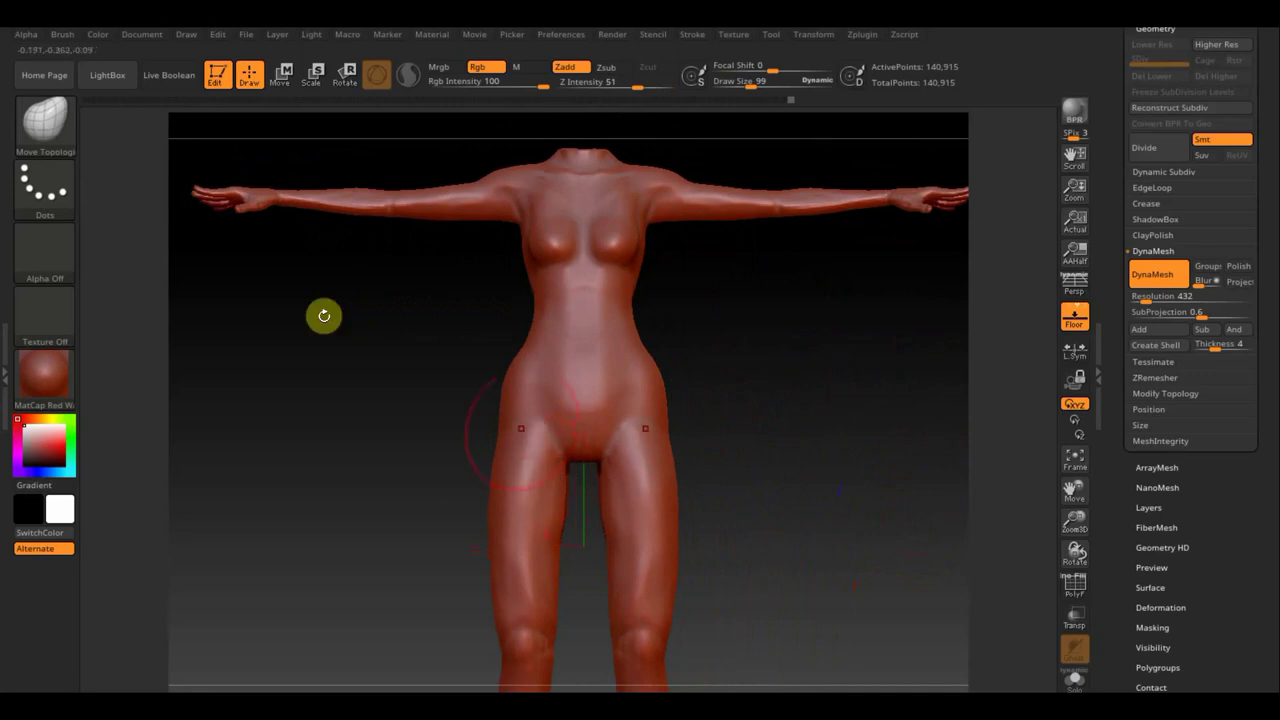
# Step: Frame the torso from the front and lower the Draw Size from 99 to 48
pyautogui.keyDown('alt'); pyautogui.moveTo(700, 345); pyautogui.dragTo(717, 457); pyautogui.keyUp('alt')
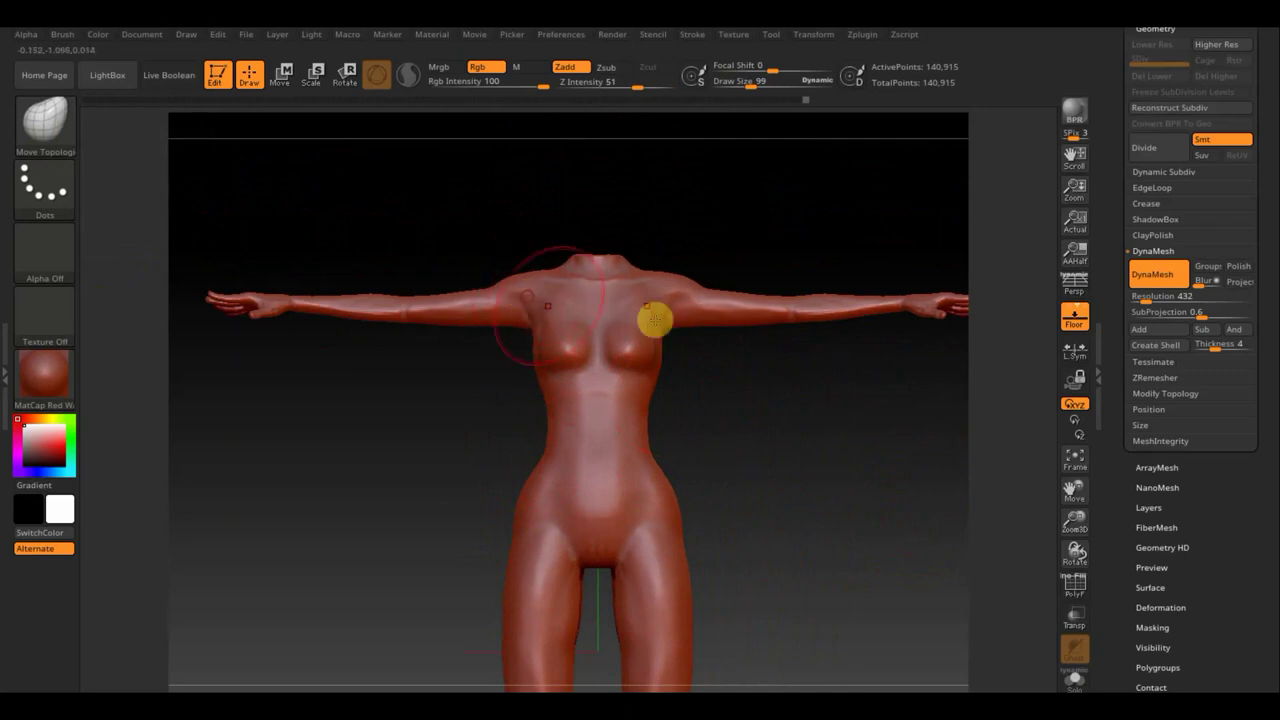
pyautogui.moveTo(731, 414)
pyautogui.mouseDown()
pyautogui.moveTo(642, 421)
pyautogui.moveTo(677, 417)
pyautogui.moveTo(583, 366)
pyautogui.mouseUp()
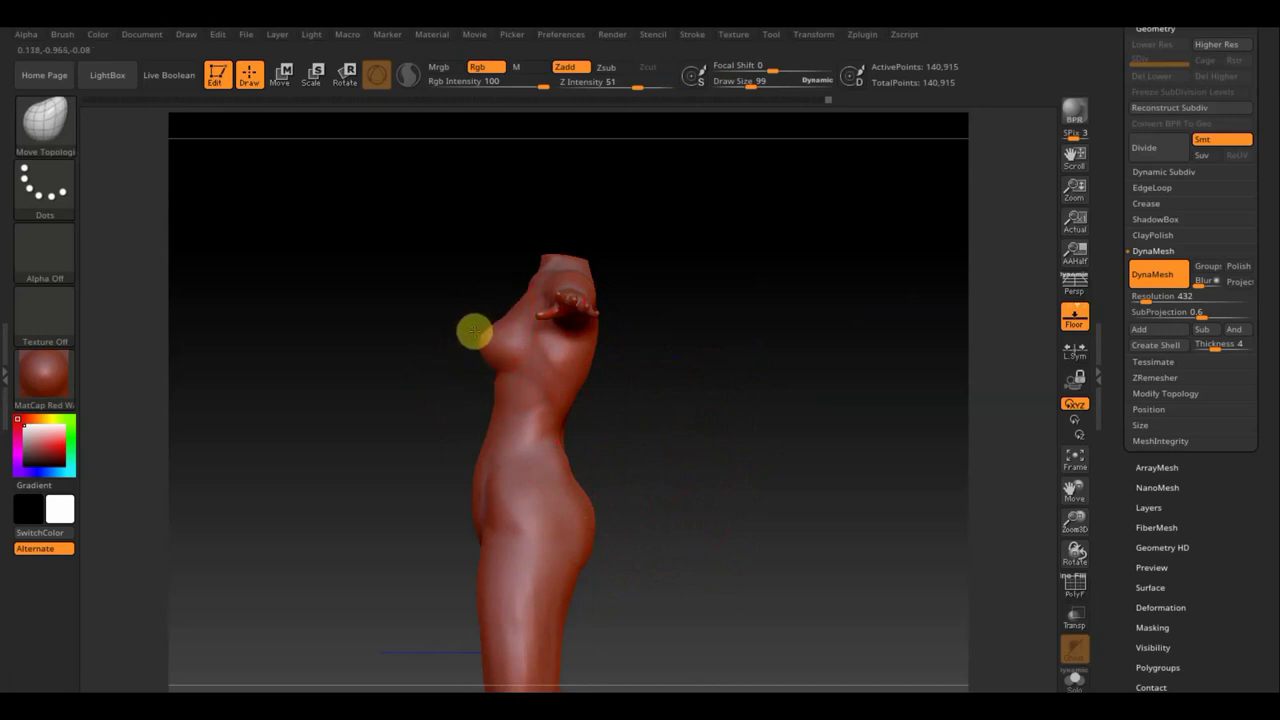
pyautogui.moveTo(629, 394)
pyautogui.mouseDown()
pyautogui.moveTo(763, 434)
pyautogui.moveTo(740, 443)
pyautogui.moveTo(617, 391)
pyautogui.moveTo(654, 511)
pyautogui.mouseUp()
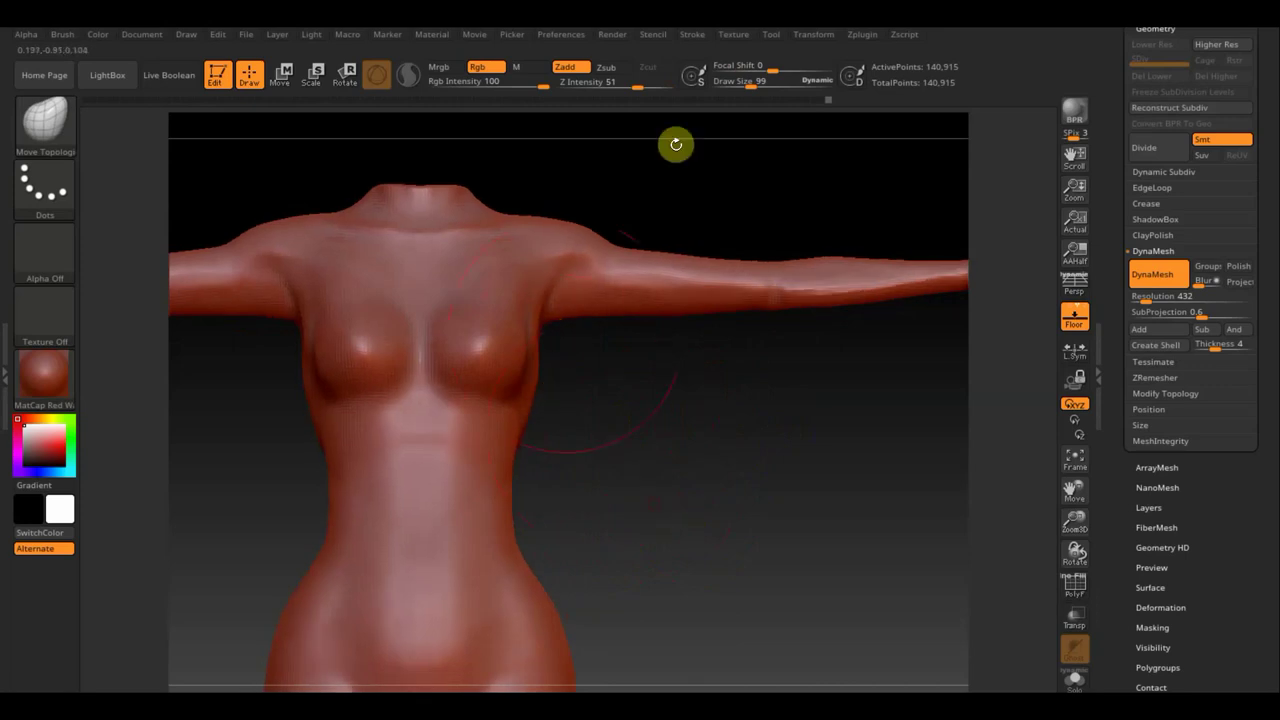
pyautogui.moveTo(763, 90); pyautogui.dragTo(740, 88)
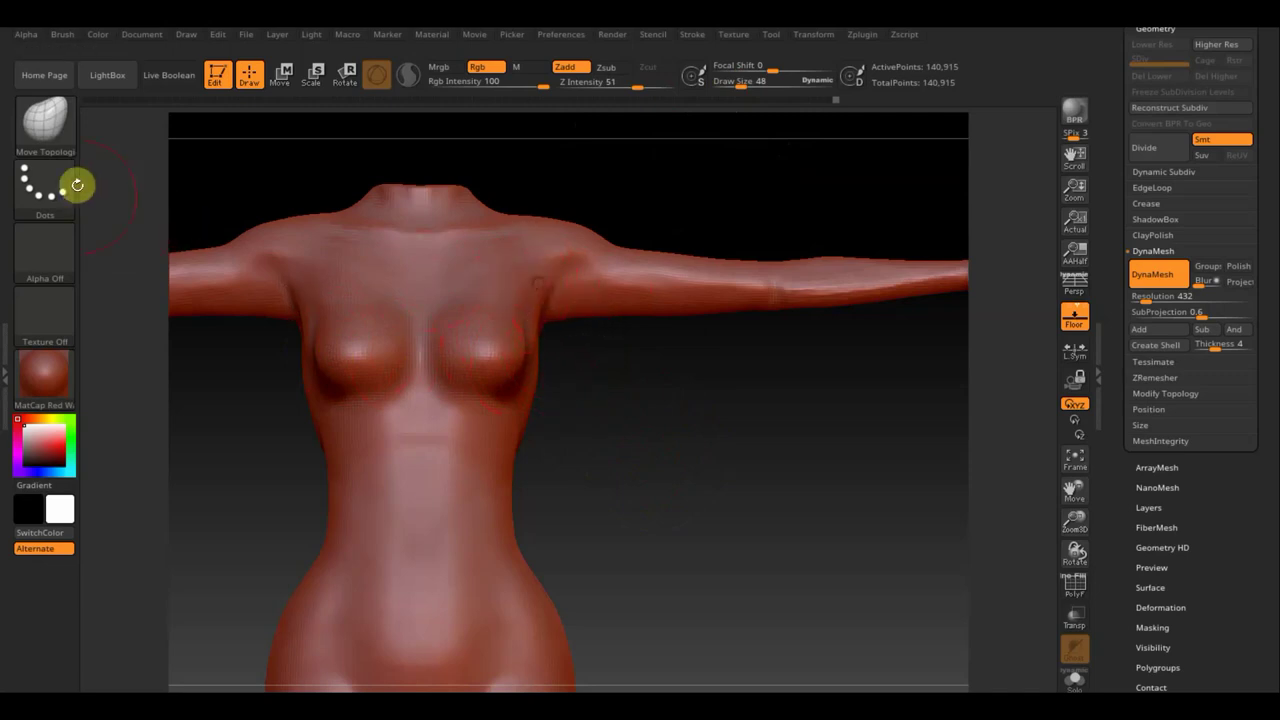
# Step: Select ClayBuildup at draw size 23 and turn the torso toward the front
pyautogui.click(50, 125)
pyautogui.click(196, 147)
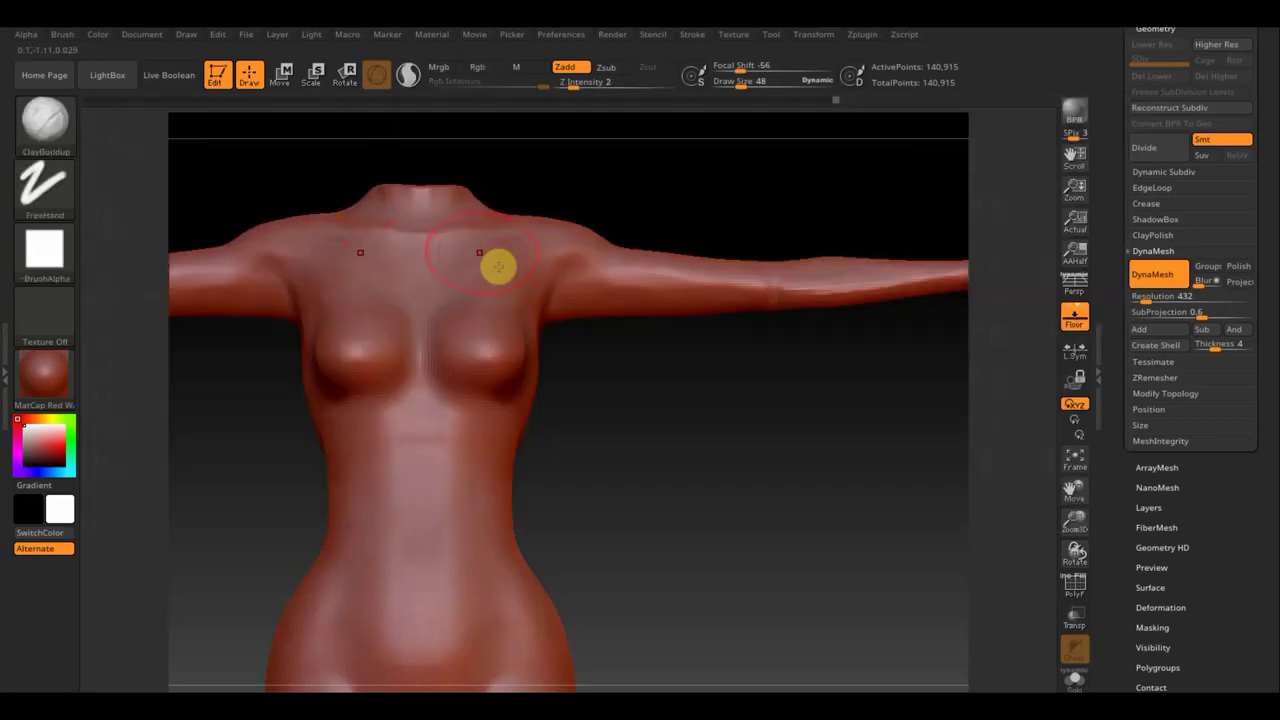
pyautogui.moveTo(739, 87); pyautogui.dragTo(732, 87)
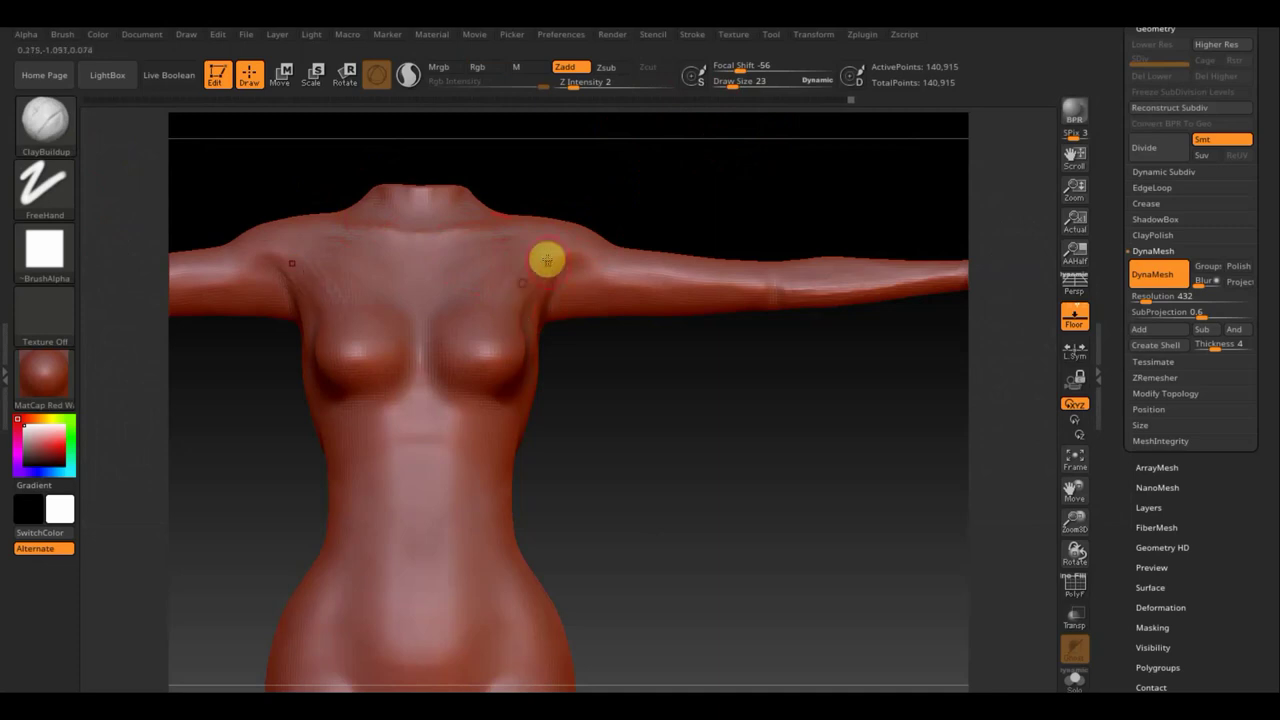
pyautogui.moveTo(609, 346); pyautogui.dragTo(487, 291, button='right')
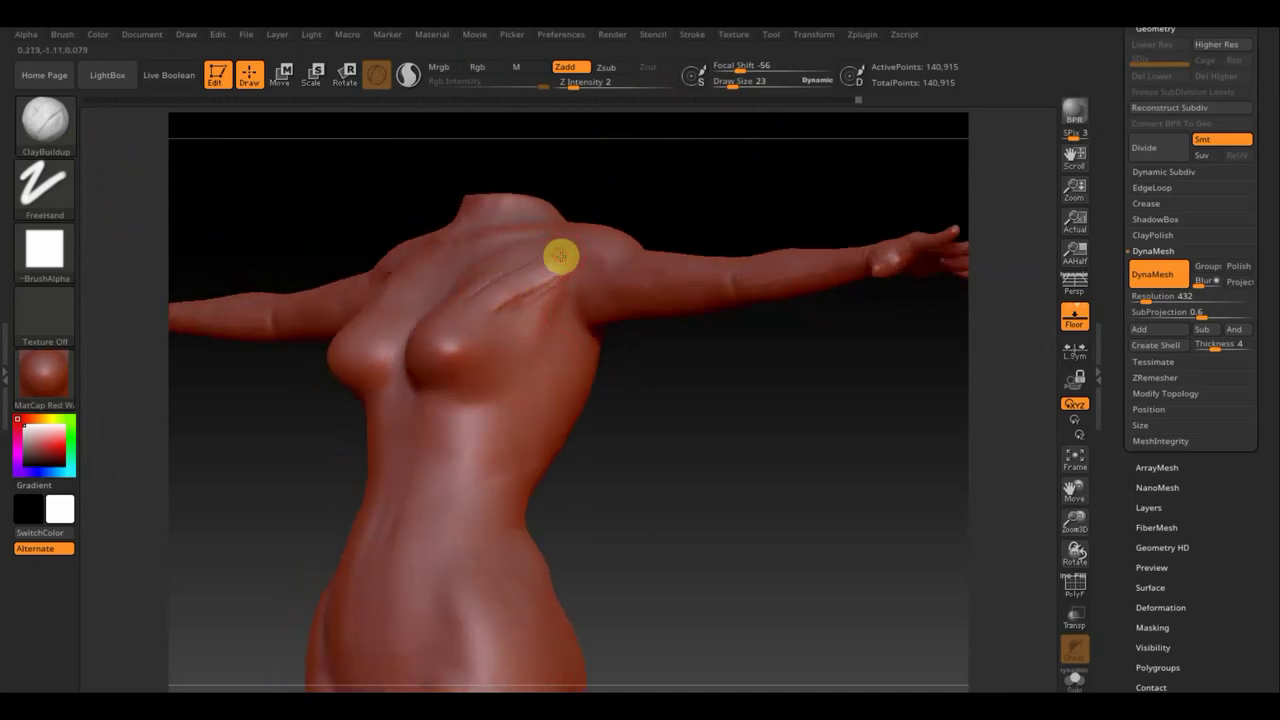
pyautogui.moveTo(591, 277)
pyautogui.mouseDown(button='right')
pyautogui.moveTo(714, 368)
pyautogui.moveTo(548, 224)
pyautogui.moveTo(571, 351)
pyautogui.moveTo(600, 403)
pyautogui.moveTo(586, 391)
pyautogui.moveTo(609, 366)
pyautogui.moveTo(670, 380)
pyautogui.moveTo(566, 309)
pyautogui.mouseUp(button='right')
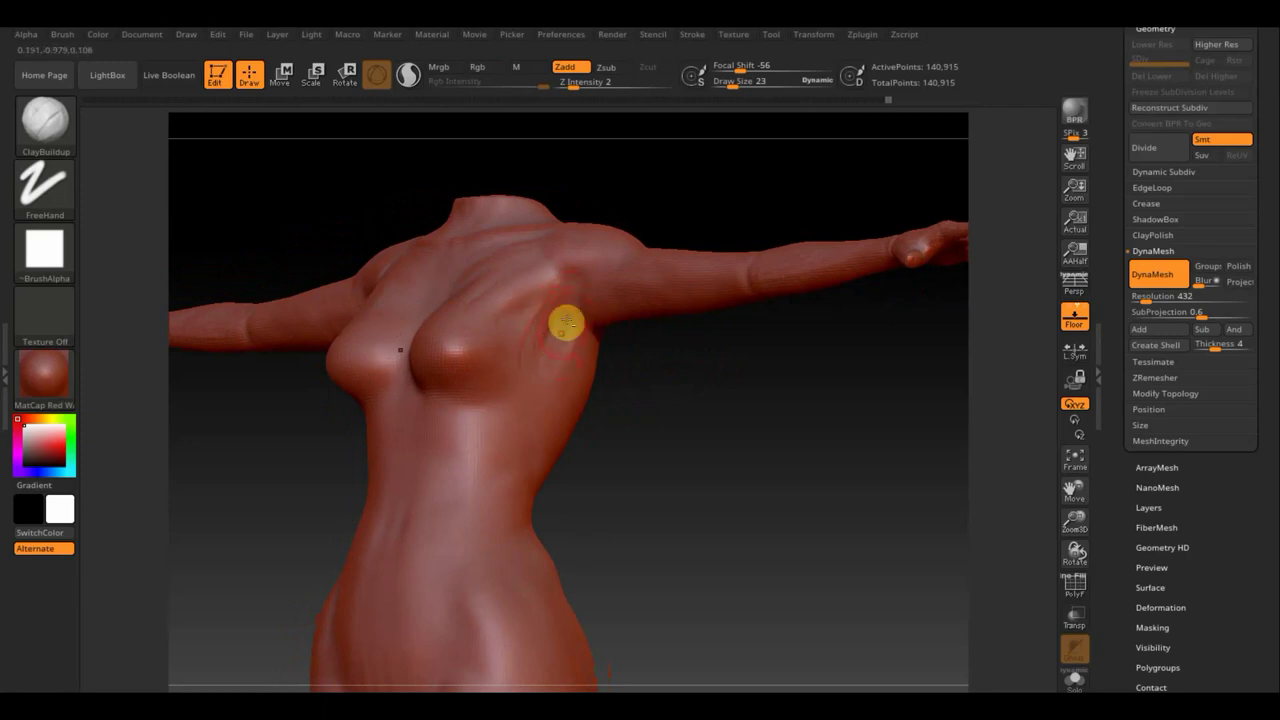
# Step: Build up clay on the upper chest, armpit and side of the torso
pyautogui.press('shift')
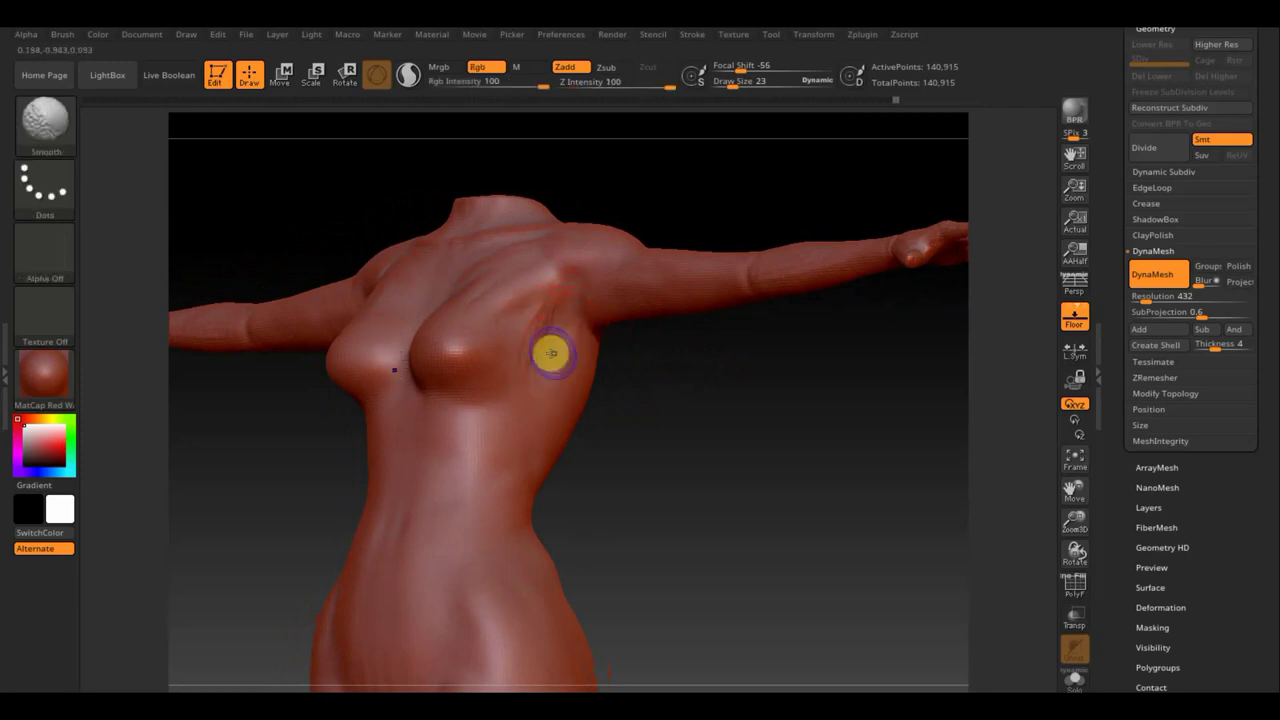
pyautogui.press('shift')
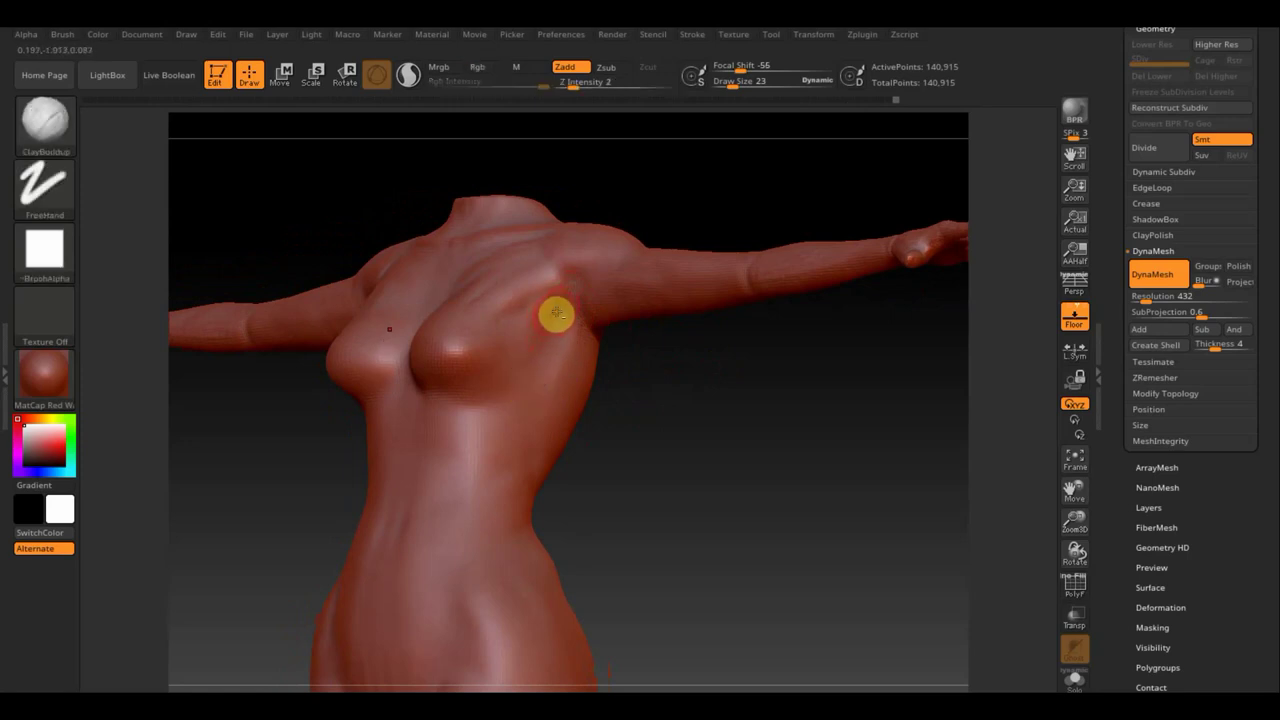
pyautogui.moveTo(502, 394); pyautogui.dragTo(526, 353)
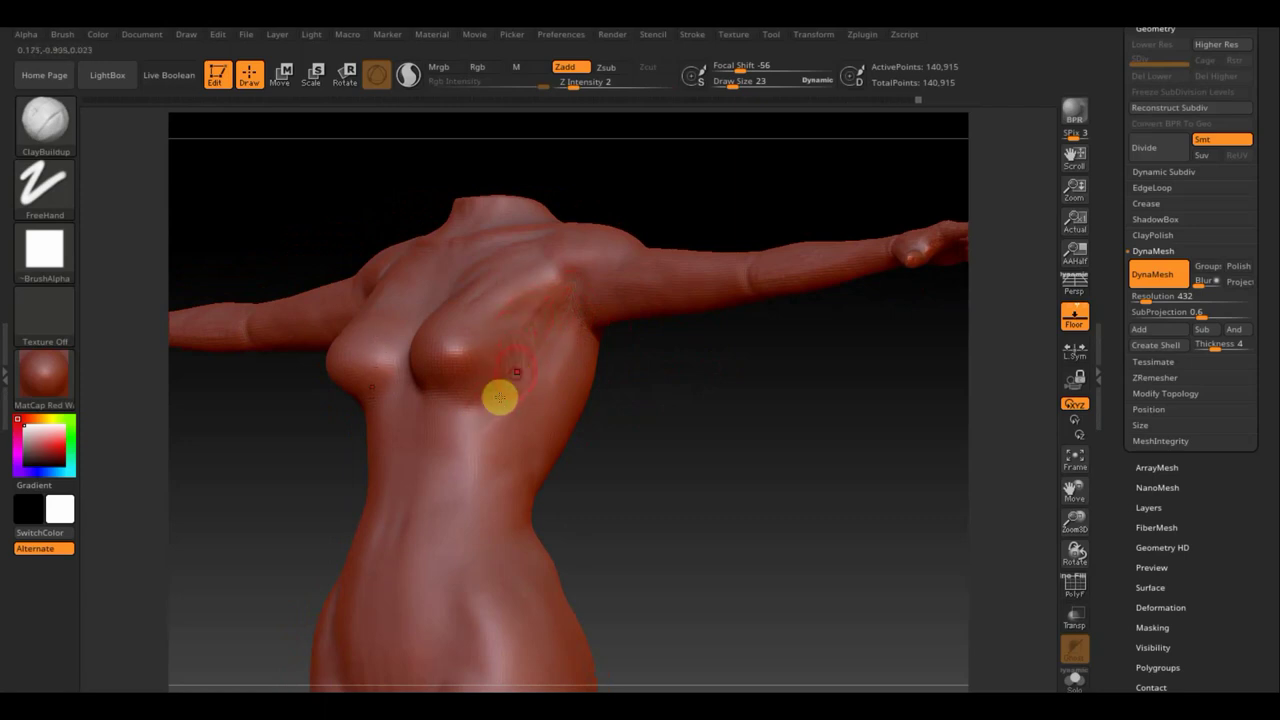
pyautogui.moveTo(527, 415); pyautogui.dragTo(541, 463)
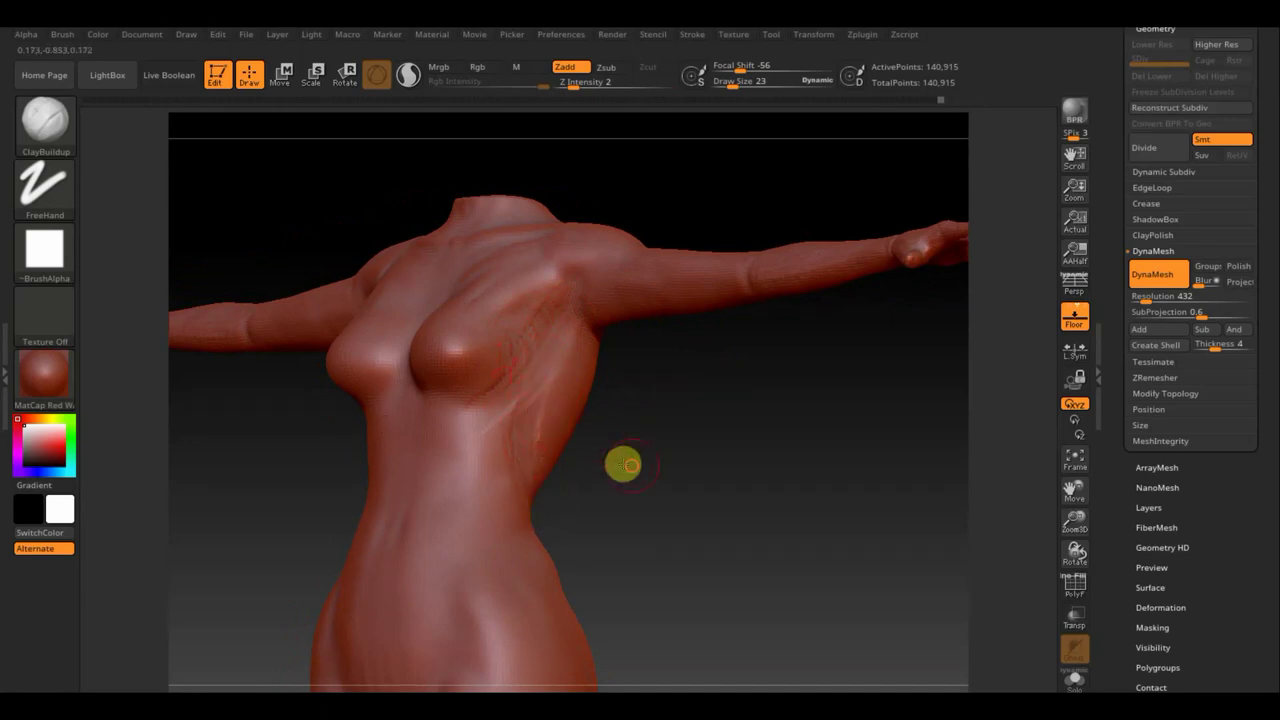
# Step: Build up clay over the ribcage from a three-quarter side view, then smooth it
pyautogui.moveTo(623, 463)
pyautogui.mouseDown()
pyautogui.moveTo(574, 417)
pyautogui.moveTo(514, 497)
pyautogui.moveTo(531, 486)
pyautogui.moveTo(520, 437)
pyautogui.moveTo(541, 378)
pyautogui.moveTo(526, 329)
pyautogui.moveTo(557, 329)
pyautogui.moveTo(527, 381)
pyautogui.mouseUp()
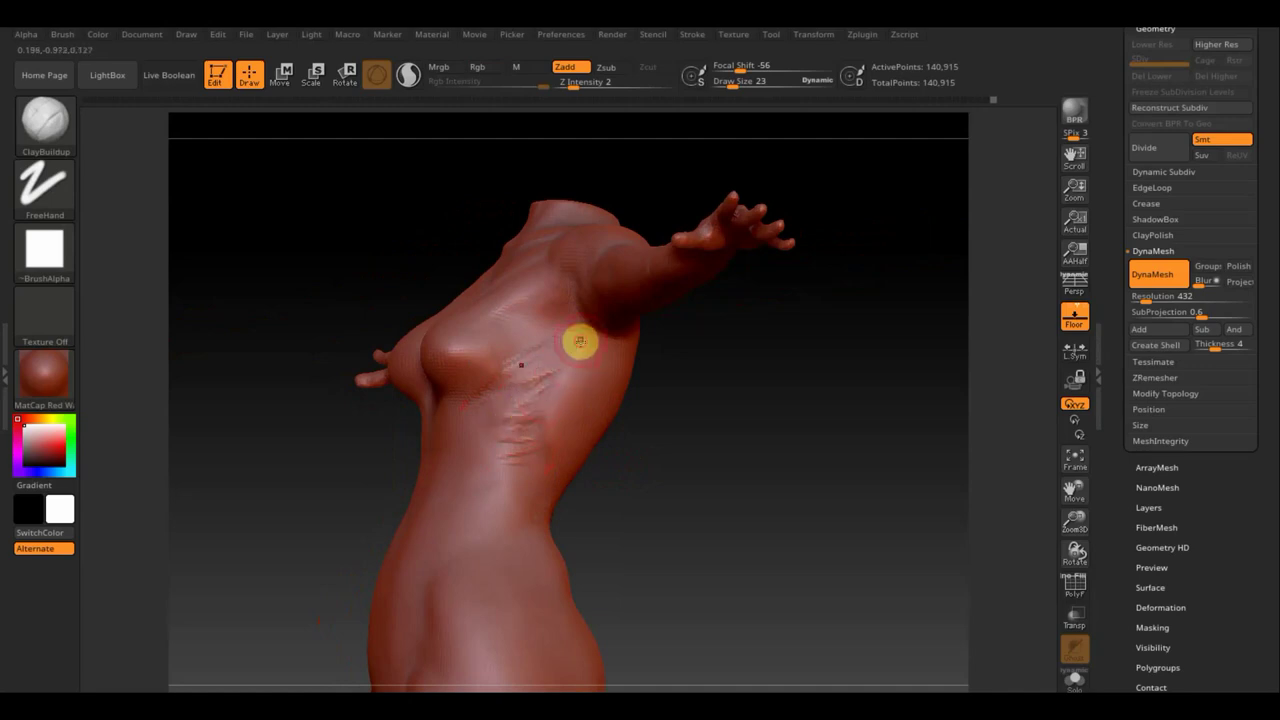
pyautogui.moveTo(580, 342)
pyautogui.mouseDown()
pyautogui.moveTo(560, 377)
pyautogui.moveTo(574, 414)
pyautogui.mouseUp()
pyautogui.moveTo(651, 463)
pyautogui.mouseDown()
pyautogui.moveTo(762, 492)
pyautogui.moveTo(720, 497)
pyautogui.moveTo(577, 391)
pyautogui.mouseUp()
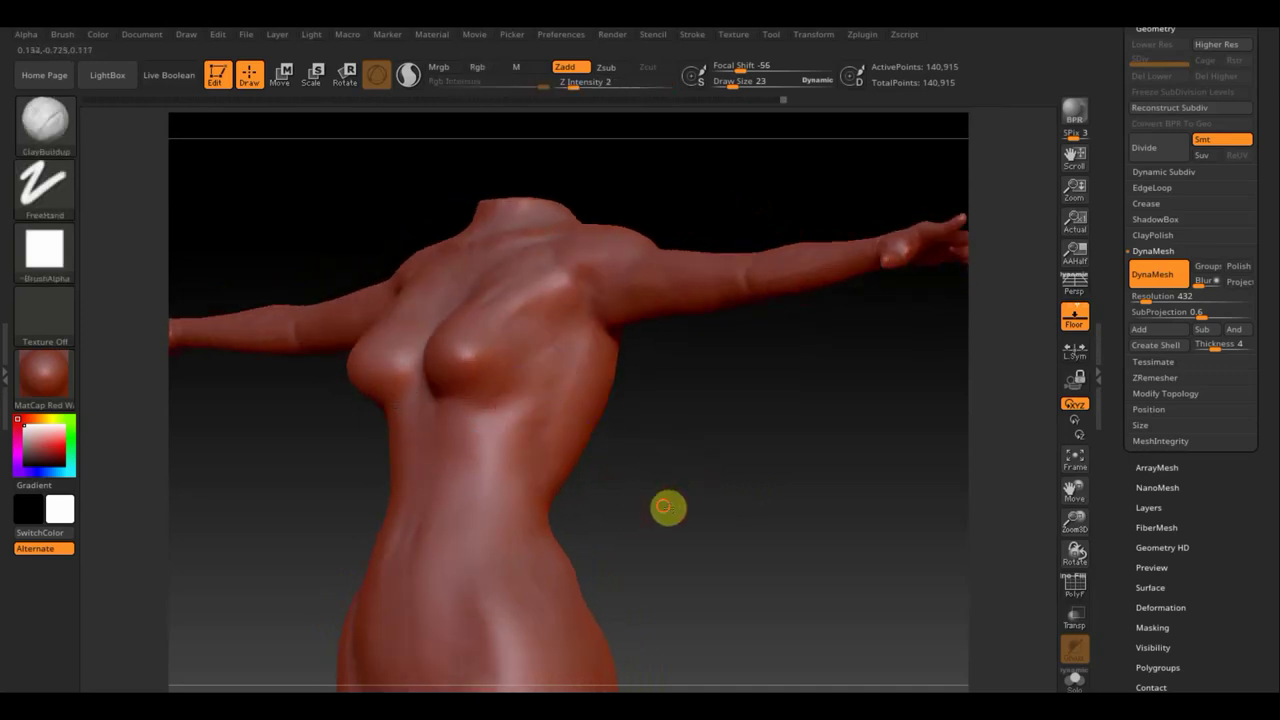
# Step: Carve a soft crease beneath the chest and smooth it until it blends in
pyautogui.moveTo(668, 506); pyautogui.dragTo(694, 508)
pyautogui.moveTo(409, 411)
pyautogui.mouseDown()
pyautogui.moveTo(489, 446)
pyautogui.moveTo(415, 416)
pyautogui.moveTo(490, 431)
pyautogui.mouseUp()
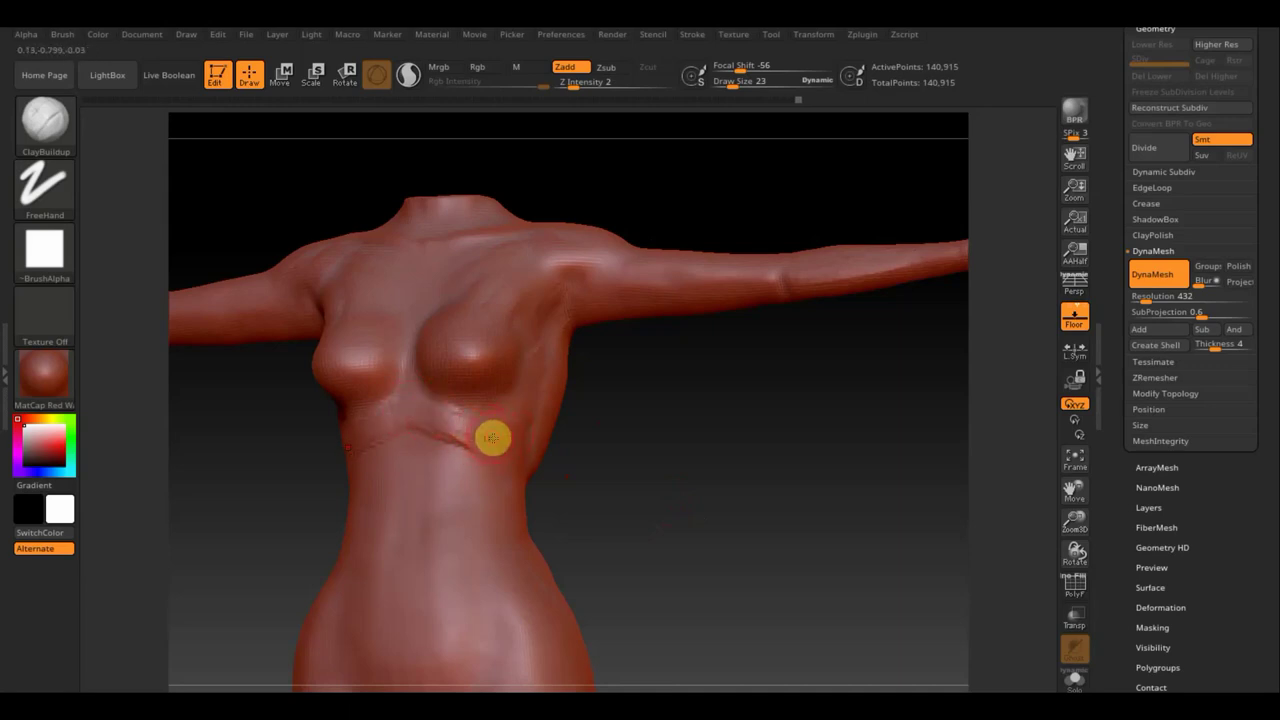
pyautogui.moveTo(620, 514)
pyautogui.mouseDown()
pyautogui.moveTo(519, 405)
pyautogui.moveTo(503, 438)
pyautogui.mouseUp()
pyautogui.moveTo(643, 496); pyautogui.dragTo(694, 506)
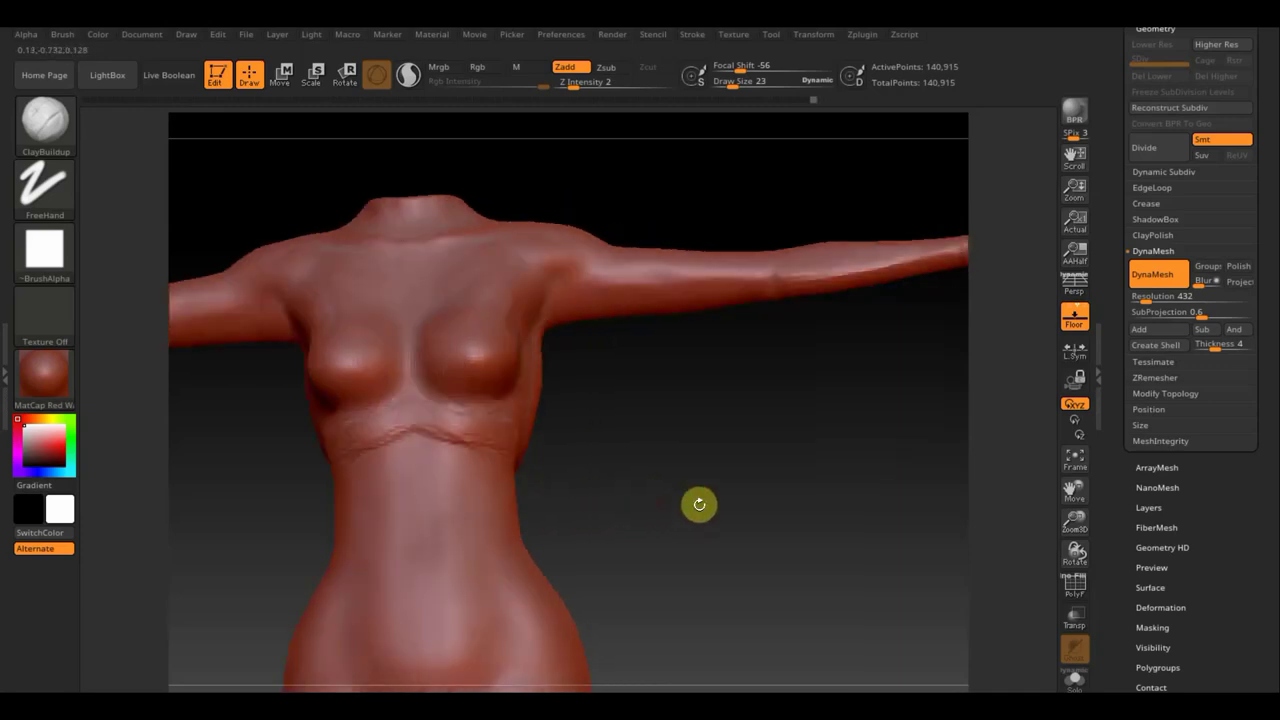
pyautogui.moveTo(457, 403)
pyautogui.keyDown('shift'); pyautogui.mouseDown()
pyautogui.moveTo(505, 466)
pyautogui.moveTo(466, 420)
pyautogui.mouseUp(); pyautogui.keyUp('shift')
pyautogui.moveTo(643, 466)
pyautogui.mouseDown()
pyautogui.moveTo(647, 514)
pyautogui.moveTo(571, 491)
pyautogui.moveTo(709, 431)
pyautogui.moveTo(690, 428)
pyautogui.mouseUp()
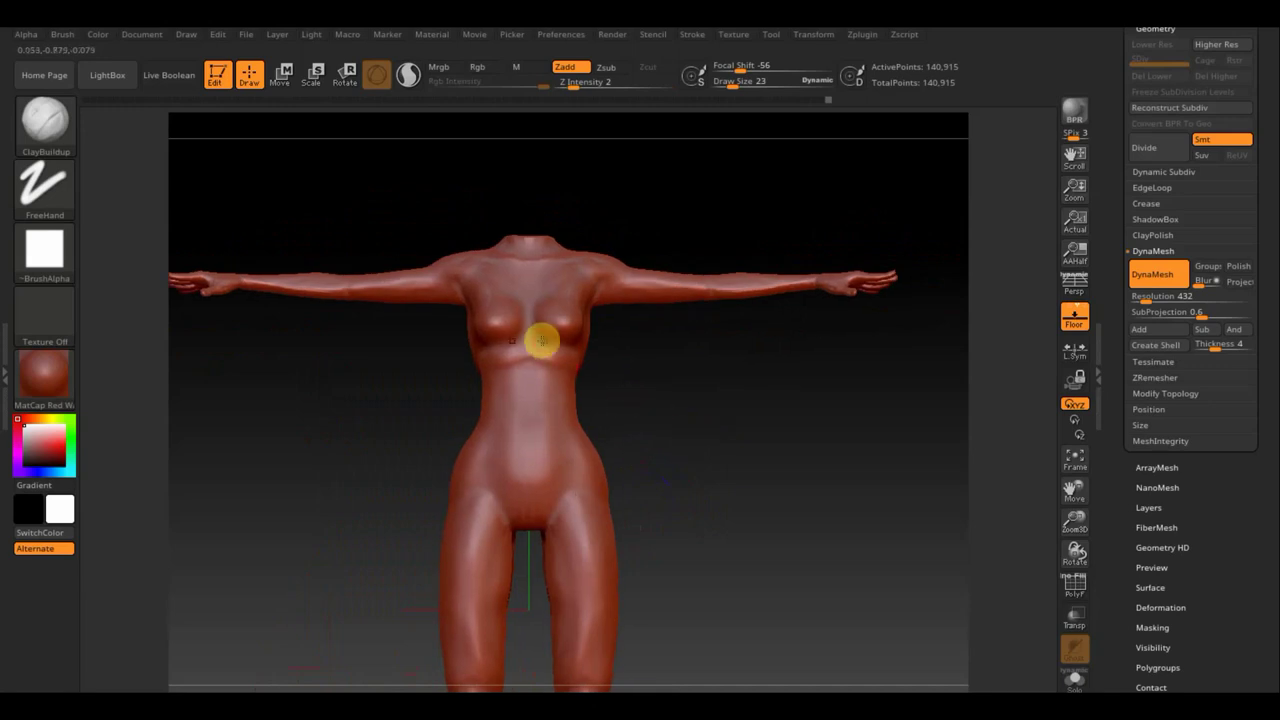
# Step: Smooth a small chest spot, then carve vertical abdominal grooves down to the lower belly
pyautogui.press('shift')
pyautogui.keyDown('shift'); pyautogui.moveTo(501, 357); pyautogui.dragTo(521, 375); pyautogui.keyUp('shift')
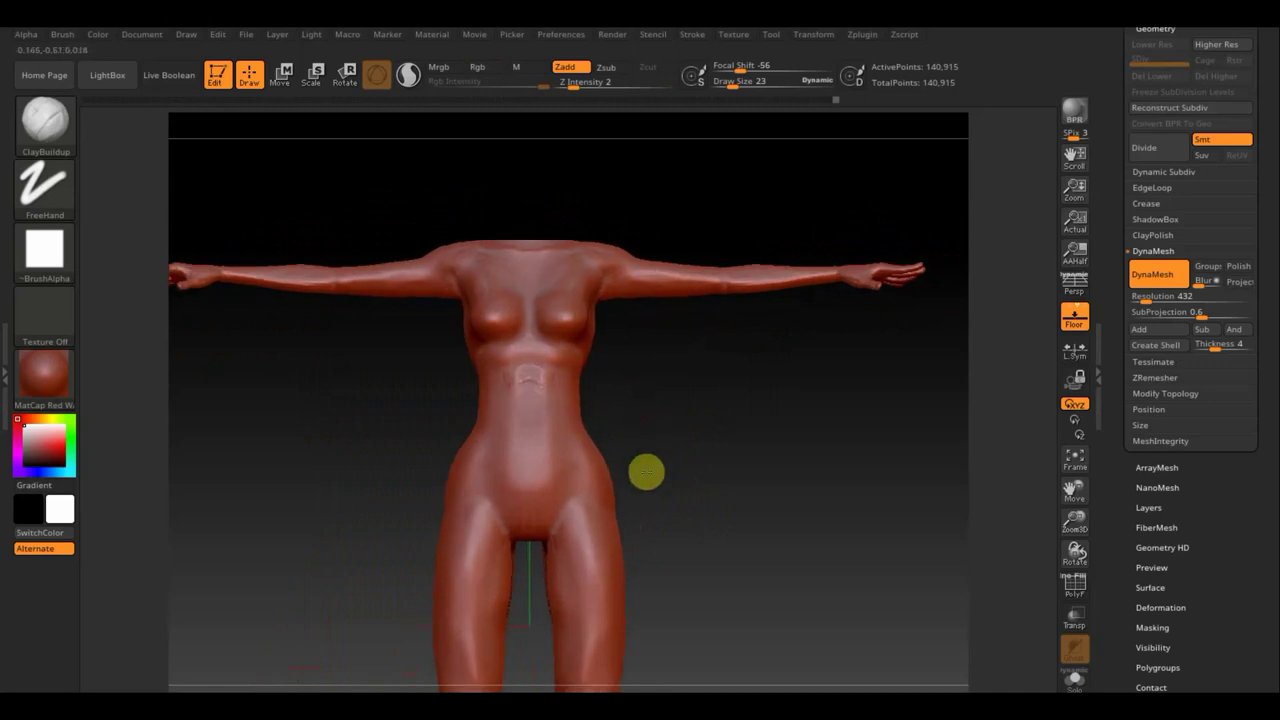
pyautogui.keyDown('alt'); pyautogui.moveTo(646, 471); pyautogui.dragTo(562, 444); pyautogui.keyUp('alt')
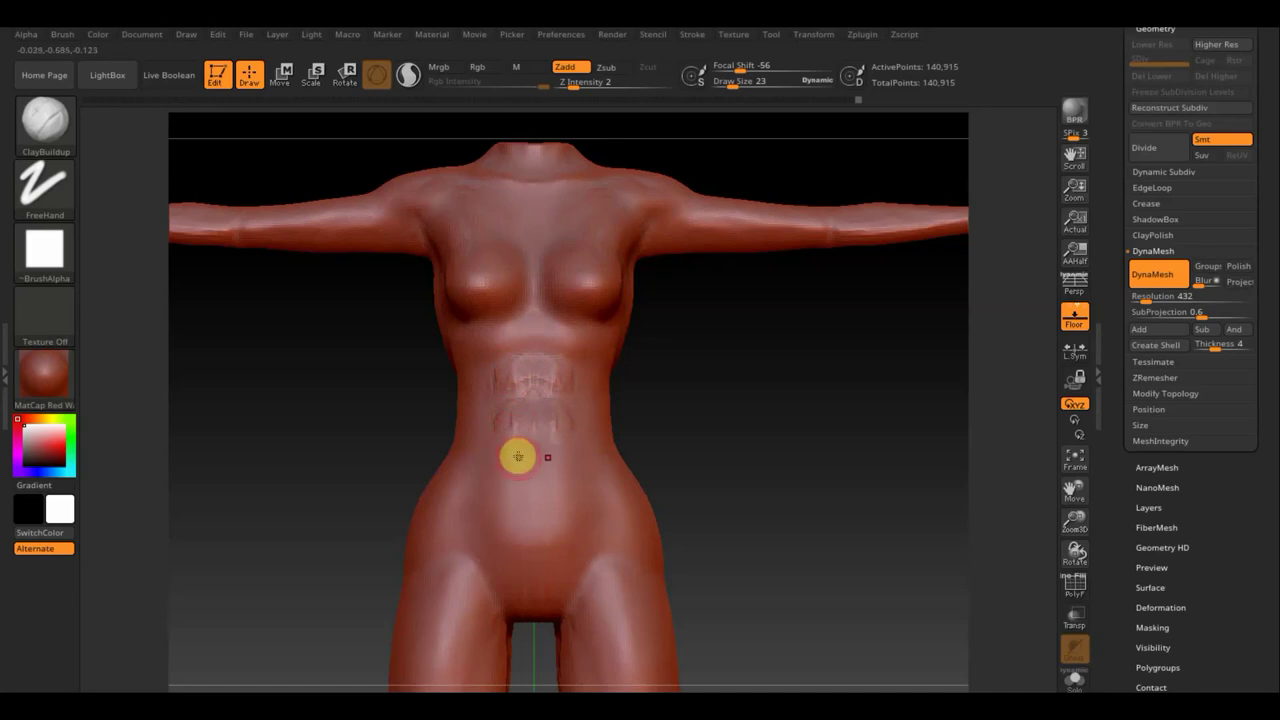
pyautogui.moveTo(503, 461)
pyautogui.mouseDown()
pyautogui.moveTo(514, 457)
pyautogui.moveTo(520, 530)
pyautogui.moveTo(500, 500)
pyautogui.moveTo(503, 466)
pyautogui.moveTo(518, 518)
pyautogui.moveTo(531, 414)
pyautogui.moveTo(494, 414)
pyautogui.moveTo(494, 366)
pyautogui.moveTo(522, 372)
pyautogui.moveTo(534, 486)
pyautogui.moveTo(509, 500)
pyautogui.moveTo(526, 509)
pyautogui.moveTo(498, 509)
pyautogui.moveTo(509, 537)
pyautogui.moveTo(489, 454)
pyautogui.moveTo(497, 529)
pyautogui.moveTo(463, 527)
pyautogui.mouseUp()
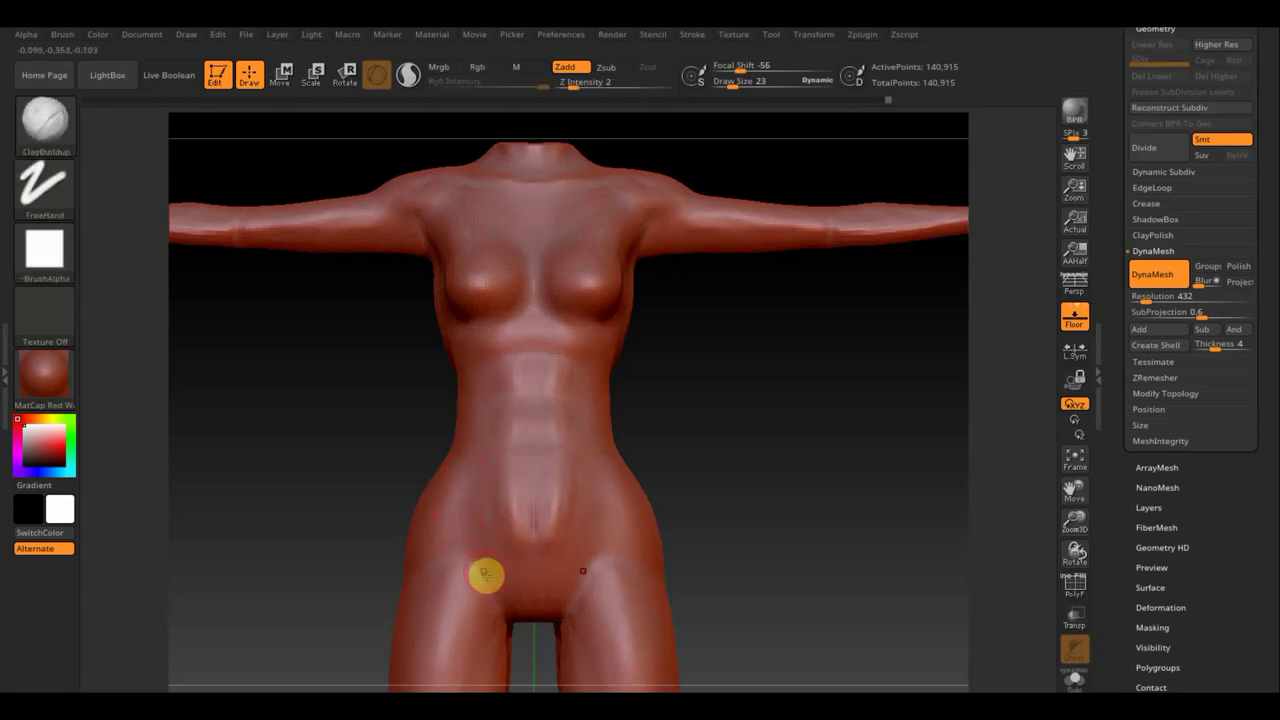
pyautogui.moveTo(491, 578)
pyautogui.mouseDown()
pyautogui.moveTo(523, 607)
pyautogui.moveTo(523, 628)
pyautogui.moveTo(522, 582)
pyautogui.moveTo(554, 591)
pyautogui.moveTo(543, 628)
pyautogui.moveTo(563, 580)
pyautogui.moveTo(528, 594)
pyautogui.moveTo(517, 634)
pyautogui.mouseUp()
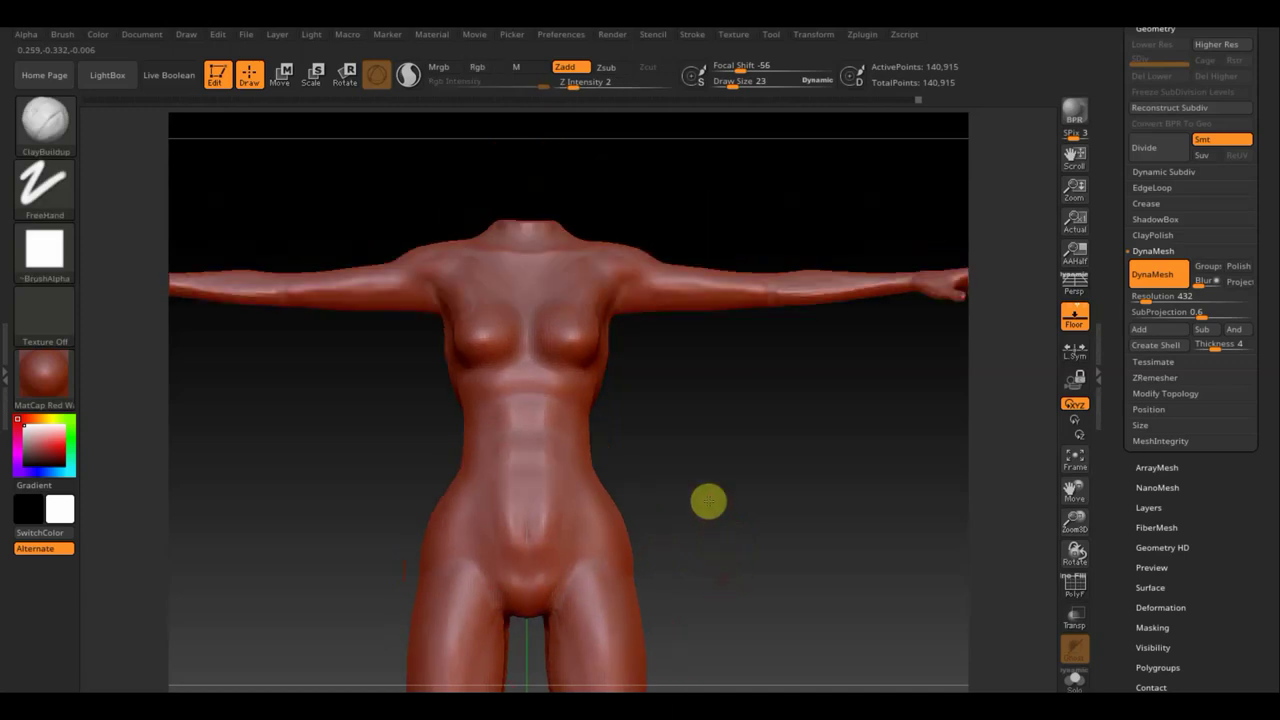
# Step: Zoom out to the whole figure and rotate it to a straight front view
pyautogui.moveTo(722, 573)
pyautogui.keyDown('alt'); pyautogui.mouseDown()
pyautogui.moveTo(697, 563)
pyautogui.moveTo(714, 409)
pyautogui.mouseUp(); pyautogui.keyUp('alt')
pyautogui.moveTo(717, 503)
pyautogui.keyDown('alt'); pyautogui.mouseDown()
pyautogui.moveTo(720, 441)
pyautogui.moveTo(719, 476)
pyautogui.moveTo(620, 486)
pyautogui.moveTo(639, 480)
pyautogui.mouseUp(); pyautogui.keyUp('alt')
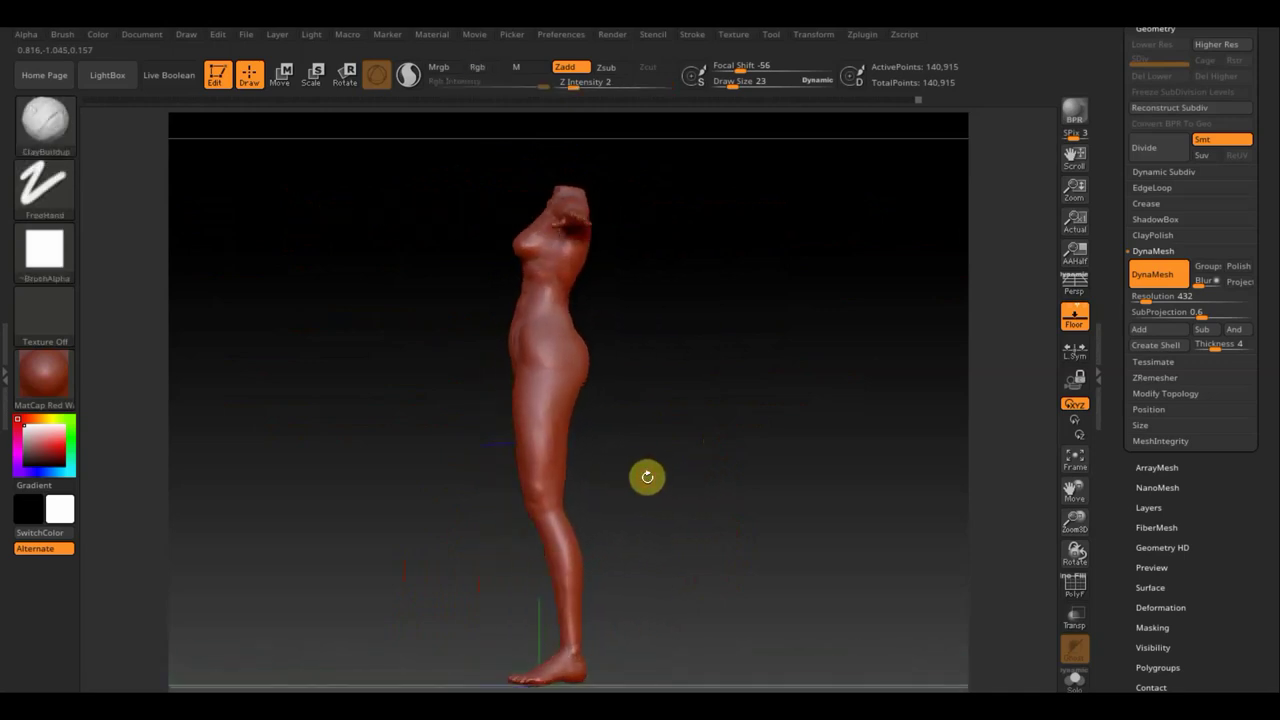
pyautogui.moveTo(644, 532)
pyautogui.mouseDown()
pyautogui.moveTo(734, 529)
pyautogui.moveTo(714, 526)
pyautogui.mouseUp()
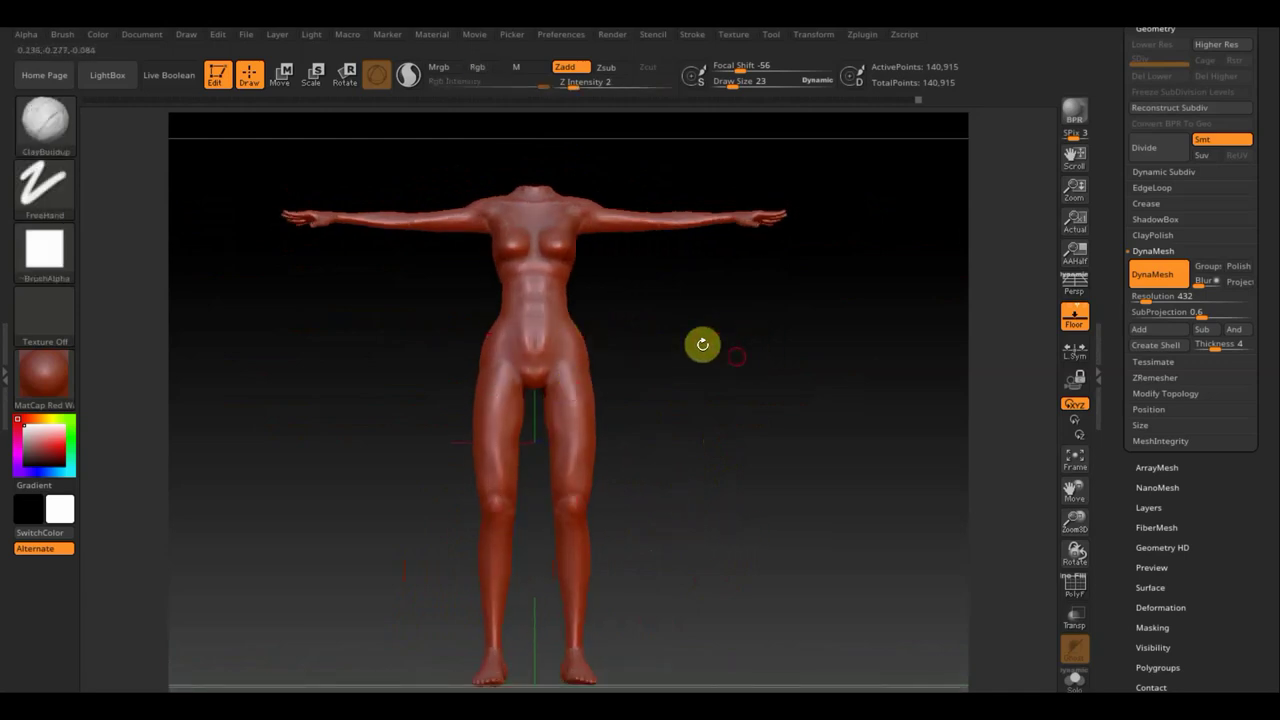
# Step: Switch to the Move Topological brush at draw size about 157 and zoom in
pyautogui.click(73, 141)
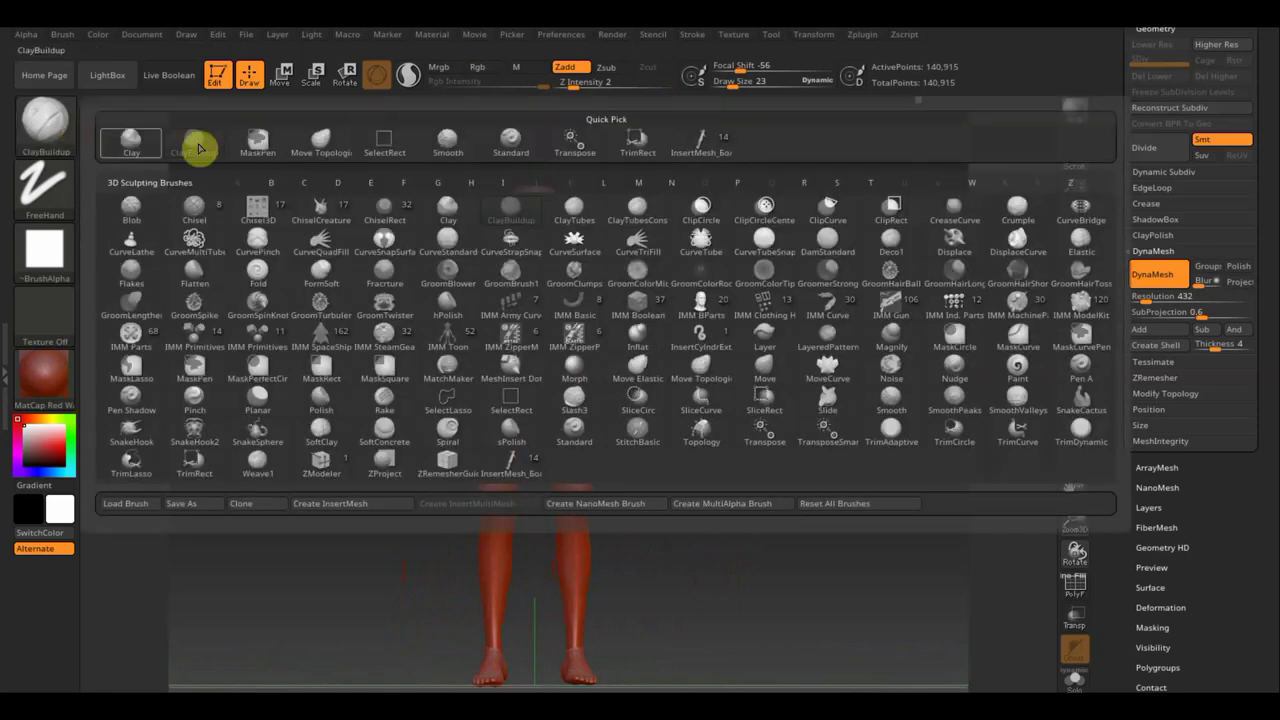
pyautogui.click(320, 148)
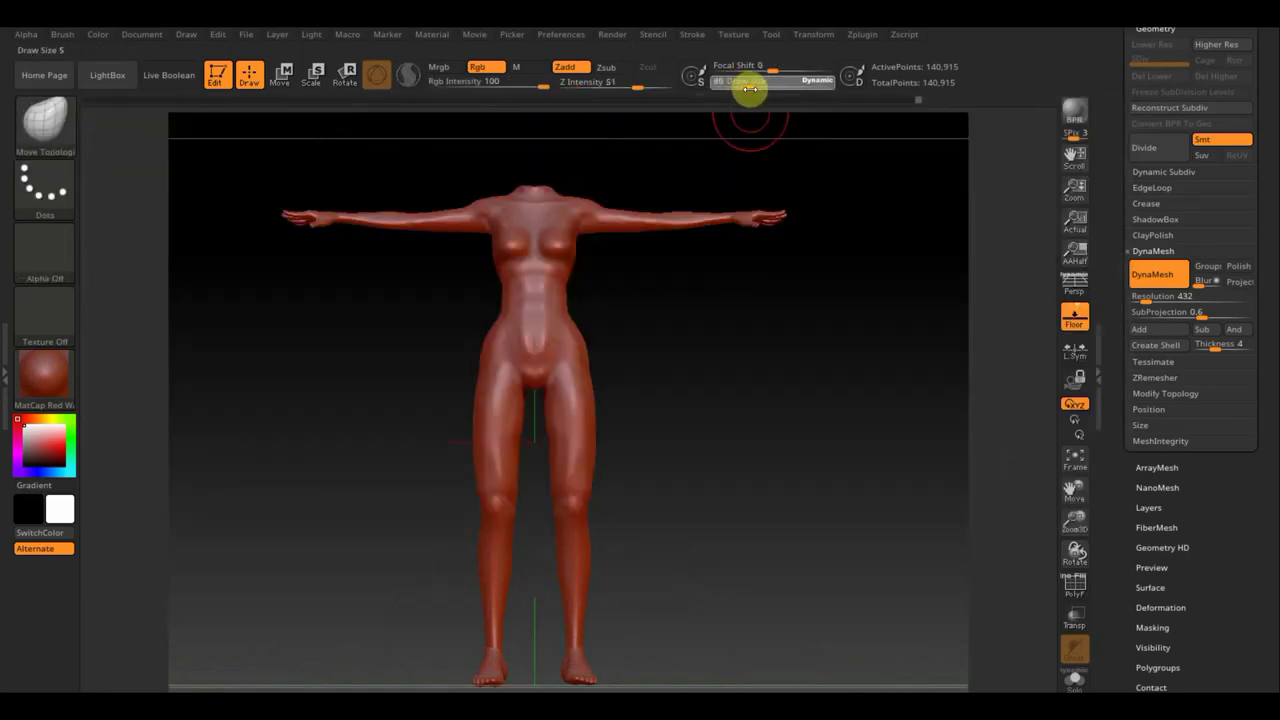
pyautogui.moveTo(749, 89); pyautogui.dragTo(764, 91)
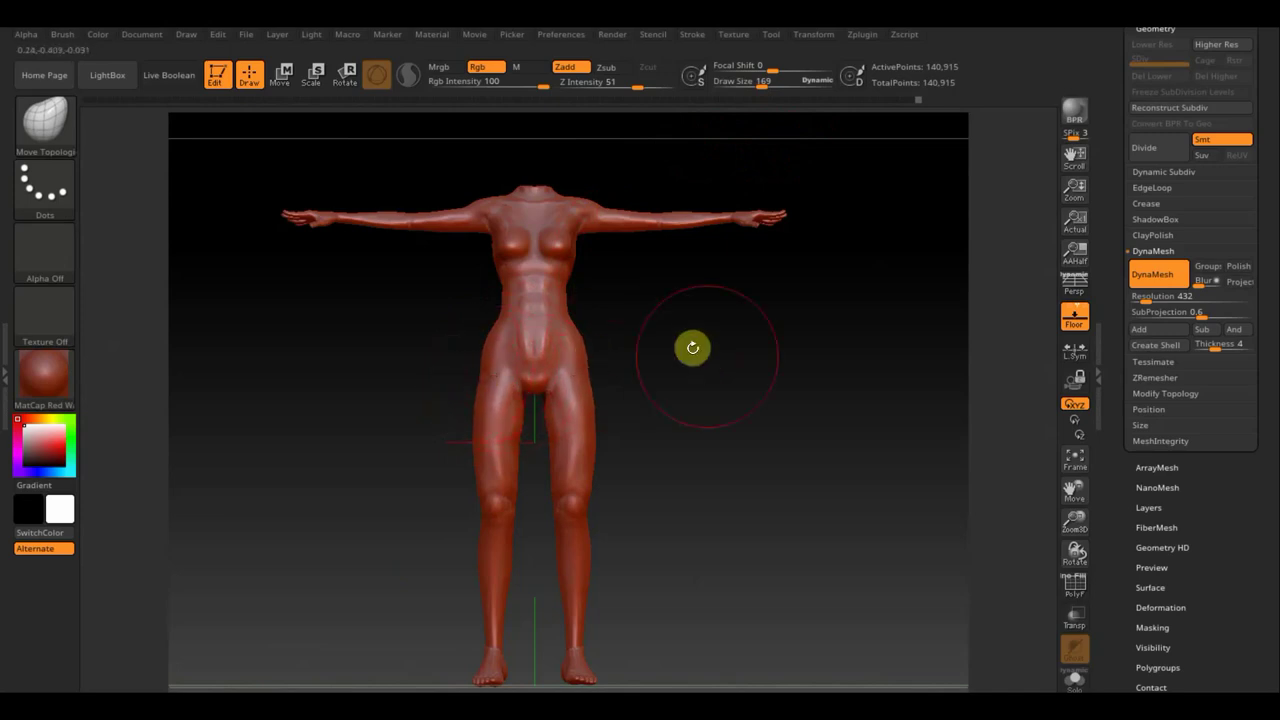
pyautogui.moveTo(649, 320)
pyautogui.mouseDown()
pyautogui.moveTo(586, 337)
pyautogui.moveTo(553, 330)
pyautogui.moveTo(657, 363)
pyautogui.mouseUp()
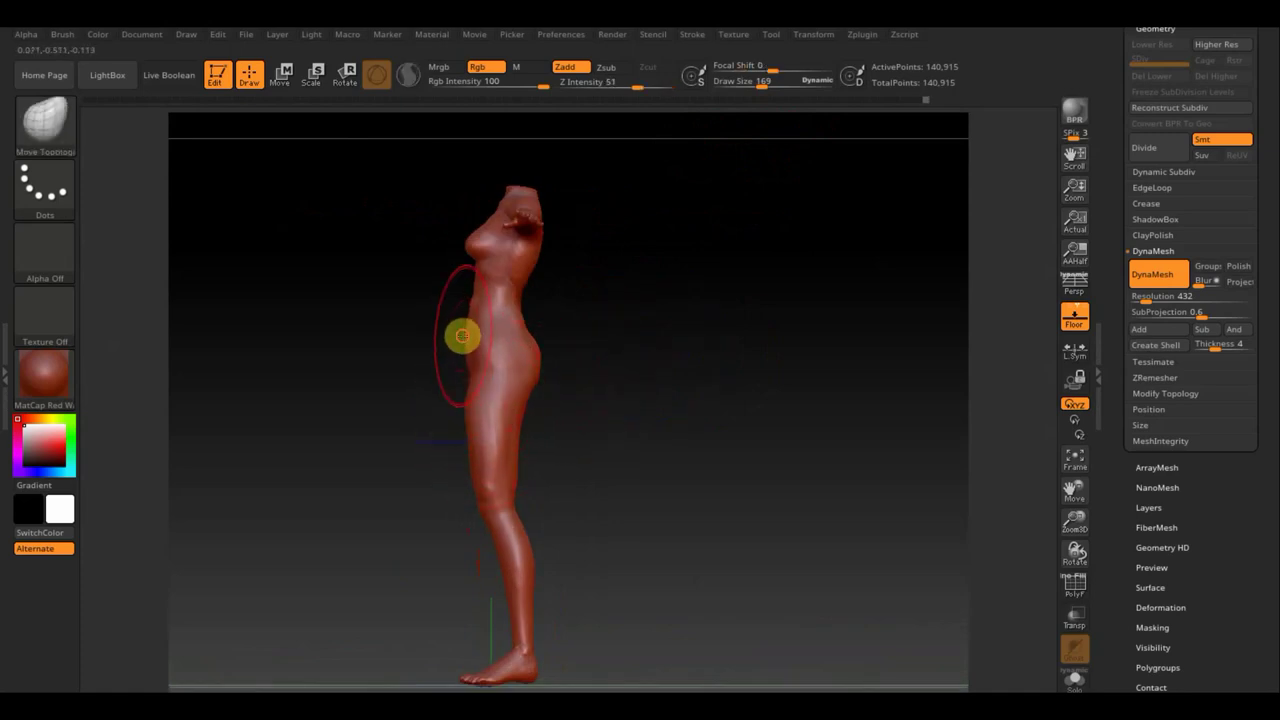
pyautogui.keyDown('alt'); pyautogui.moveTo(637, 277); pyautogui.dragTo(655, 412); pyautogui.keyUp('alt')
# Step: At draw size 69, push the torso's front contour and smooth the abdomen
pyautogui.moveTo(757, 80); pyautogui.dragTo(740, 80)
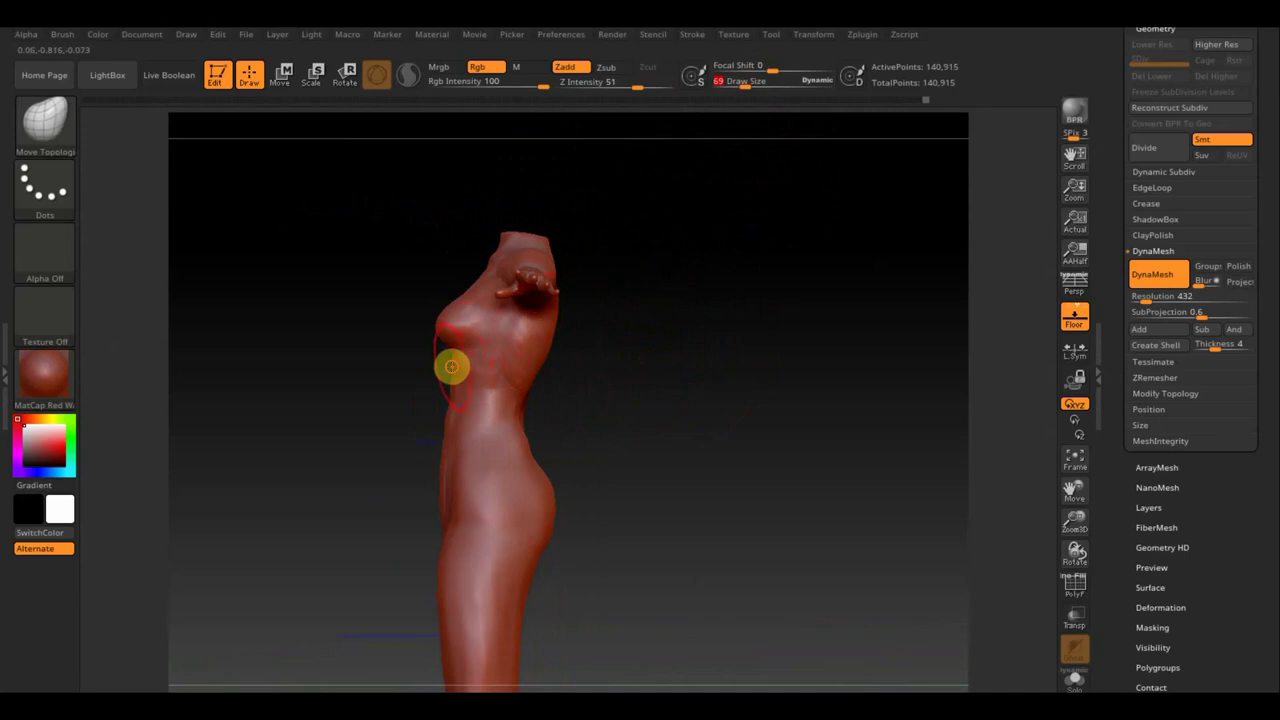
pyautogui.moveTo(442, 366); pyautogui.dragTo(451, 395)
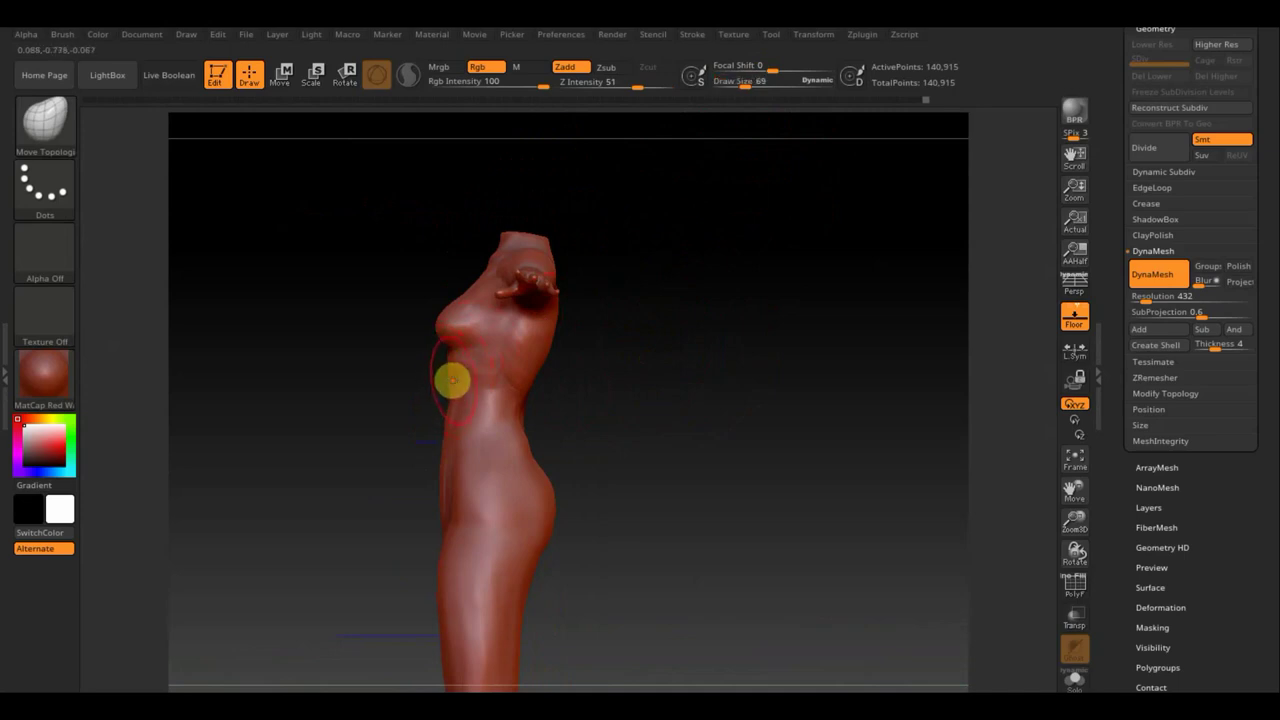
pyautogui.moveTo(594, 377); pyautogui.dragTo(441, 369)
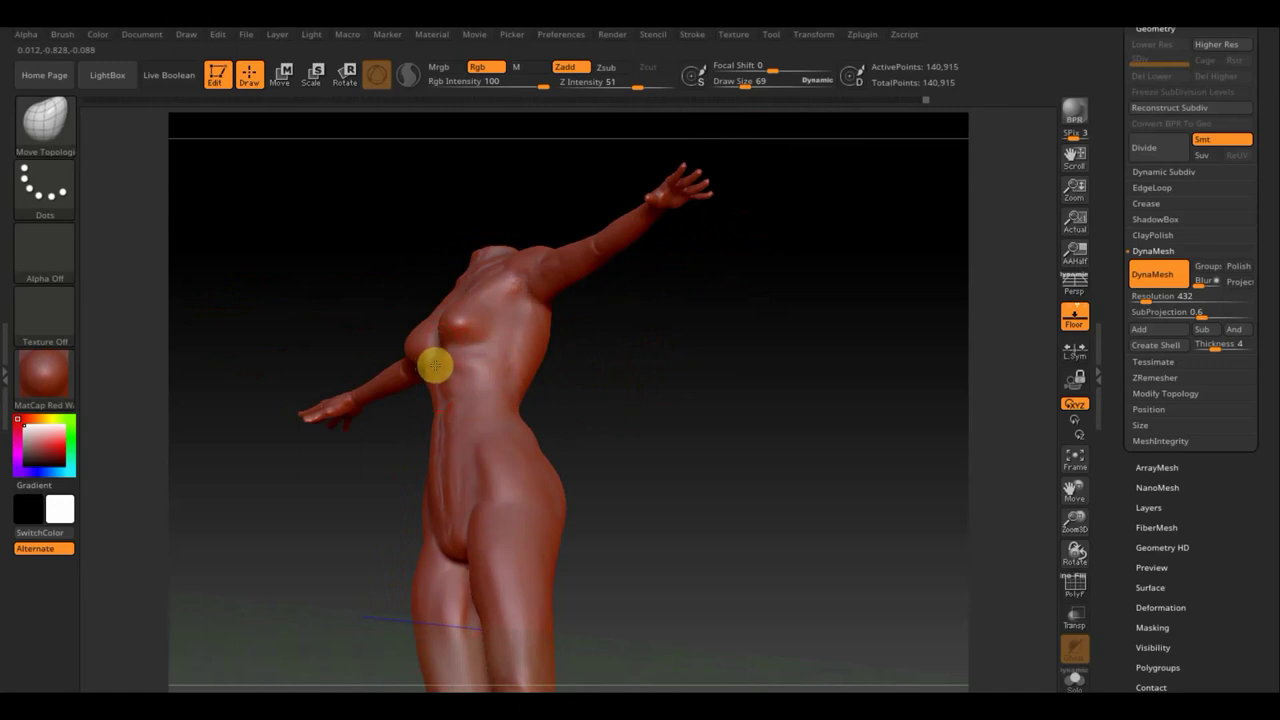
pyautogui.moveTo(643, 354); pyautogui.dragTo(511, 360)
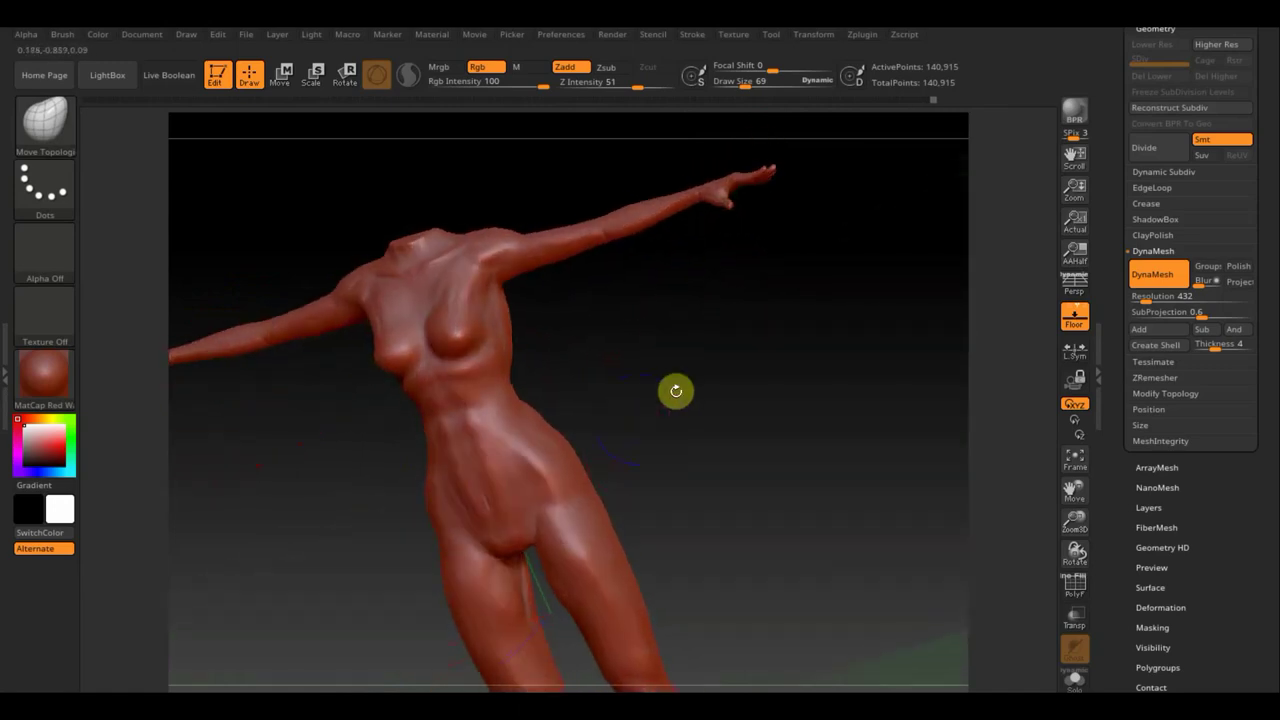
pyautogui.keyDown('shift'); pyautogui.moveTo(507, 349); pyautogui.dragTo(626, 391); pyautogui.keyUp('shift')
pyautogui.keyDown('shift'); pyautogui.moveTo(423, 374); pyautogui.dragTo(406, 374); pyautogui.keyUp('shift')
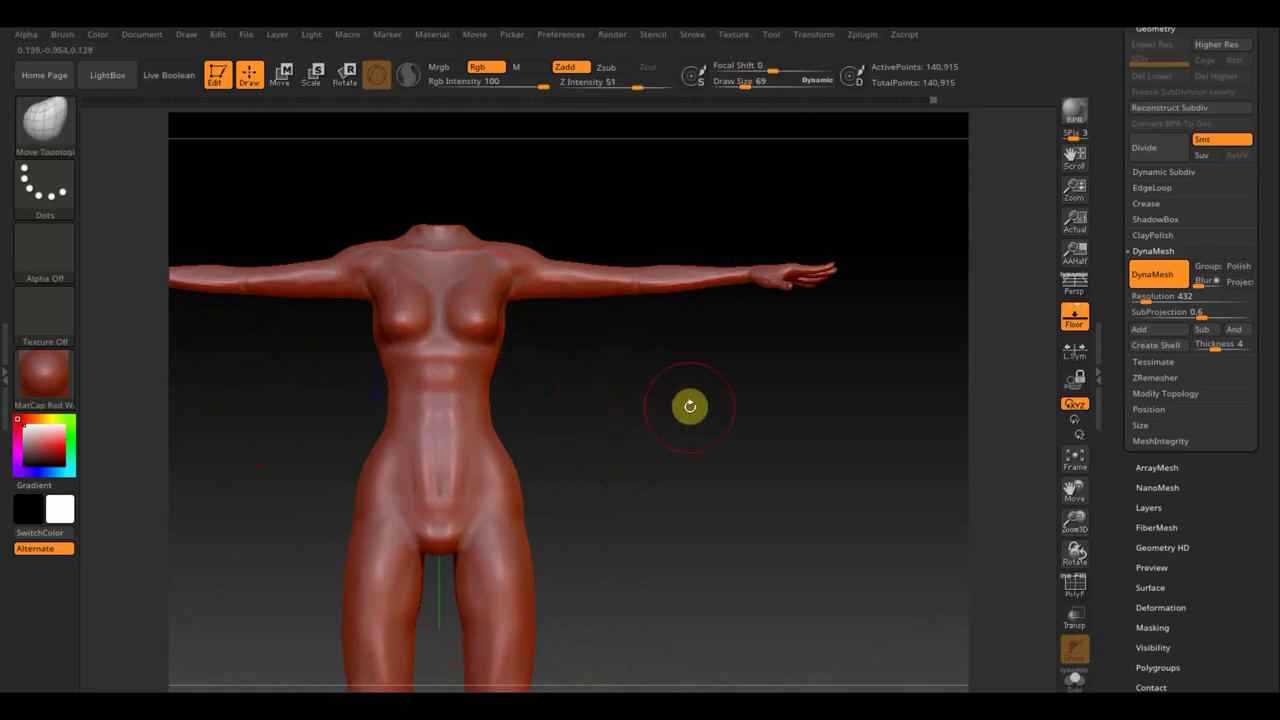
pyautogui.moveTo(680, 440)
pyautogui.keyDown('alt'); pyautogui.mouseDown()
pyautogui.moveTo(629, 328)
pyautogui.moveTo(594, 389)
pyautogui.moveTo(649, 423)
pyautogui.moveTo(489, 426)
pyautogui.mouseUp(); pyautogui.keyUp('alt')
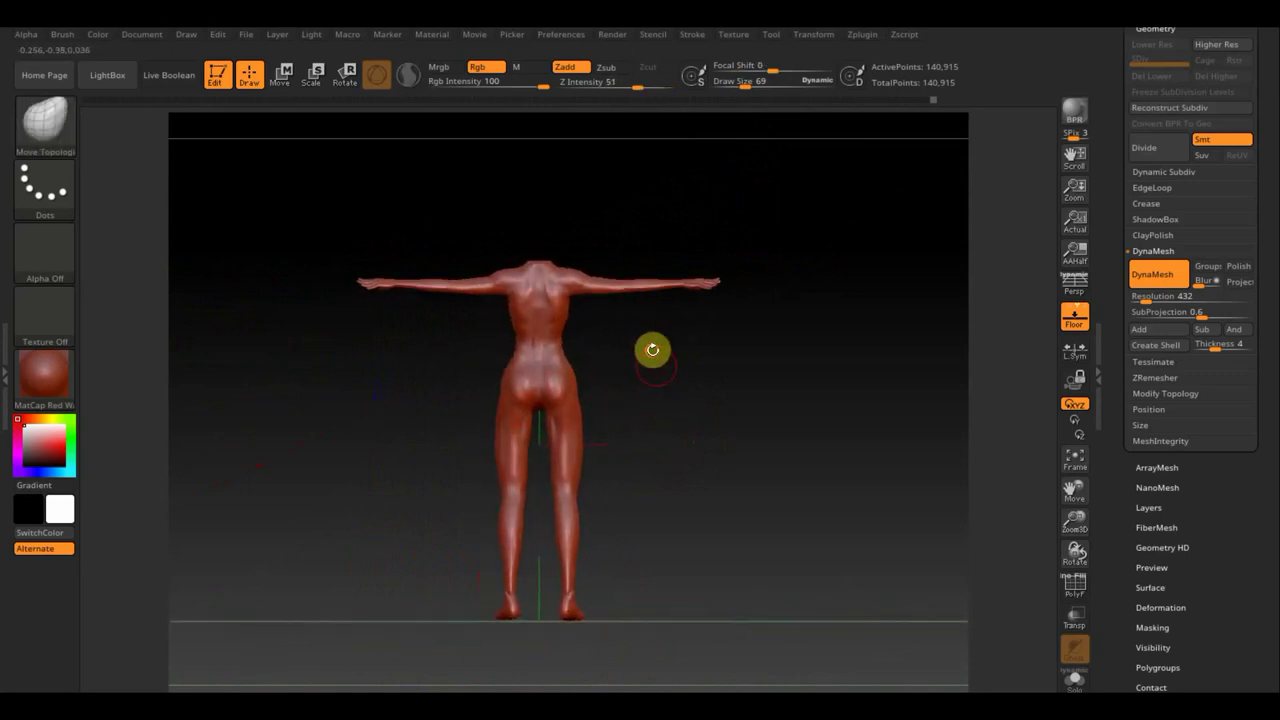
# Step: Zoom in on the back and select the ClayBuildup brush at draw size 30
pyautogui.moveTo(651, 349)
pyautogui.keyDown('alt'); pyautogui.mouseDown()
pyautogui.moveTo(657, 491)
pyautogui.moveTo(583, 434)
pyautogui.mouseUp(); pyautogui.keyUp('alt')
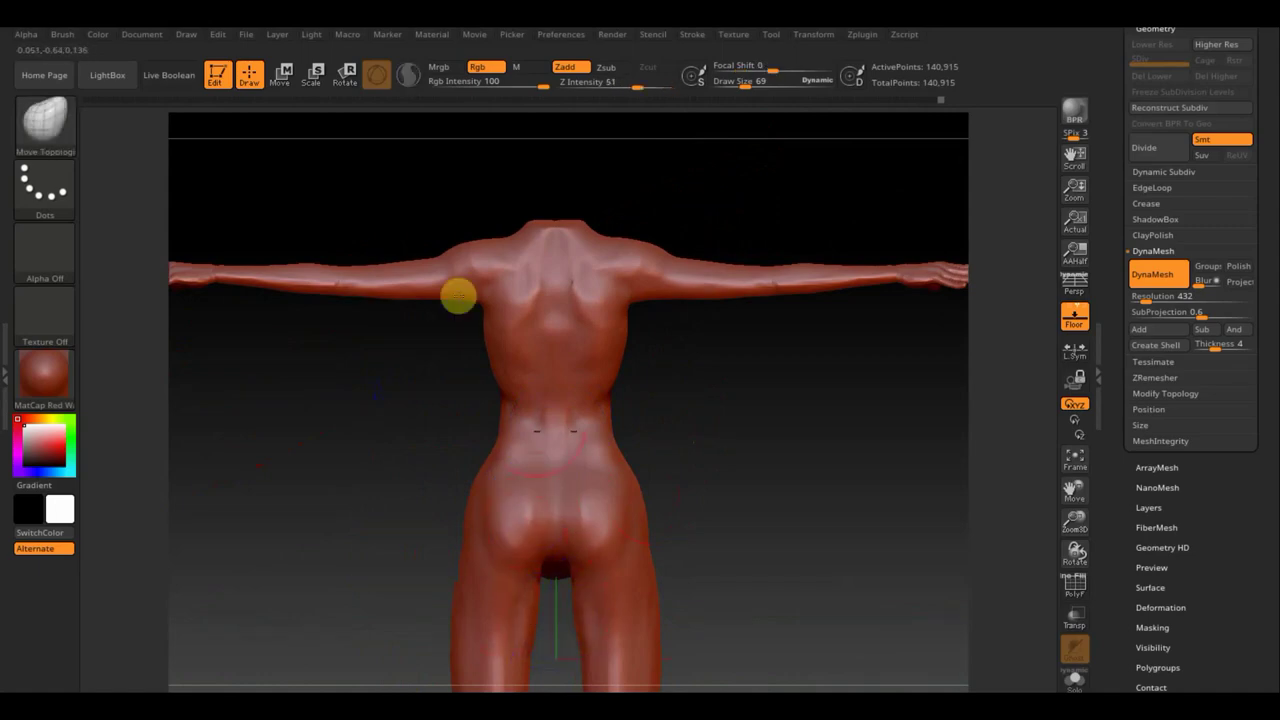
pyautogui.click(52, 120)
pyautogui.click(194, 140)
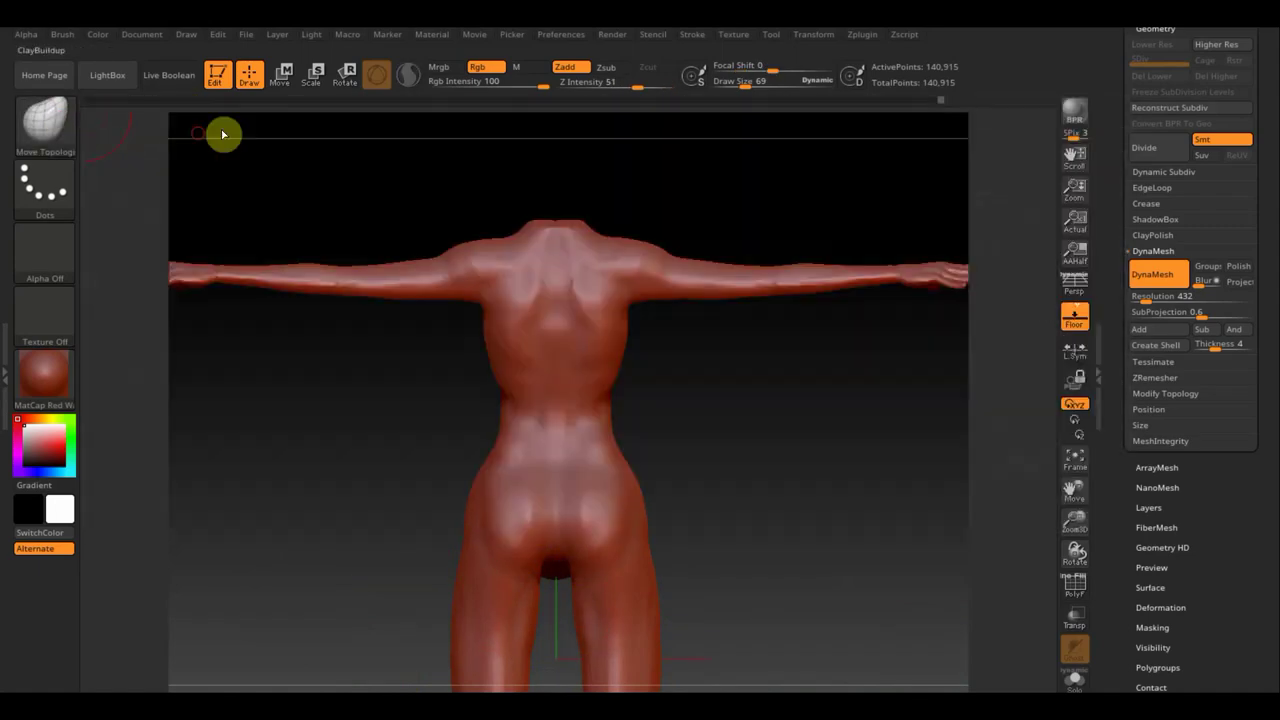
pyautogui.click(743, 83)
pyautogui.write('54')
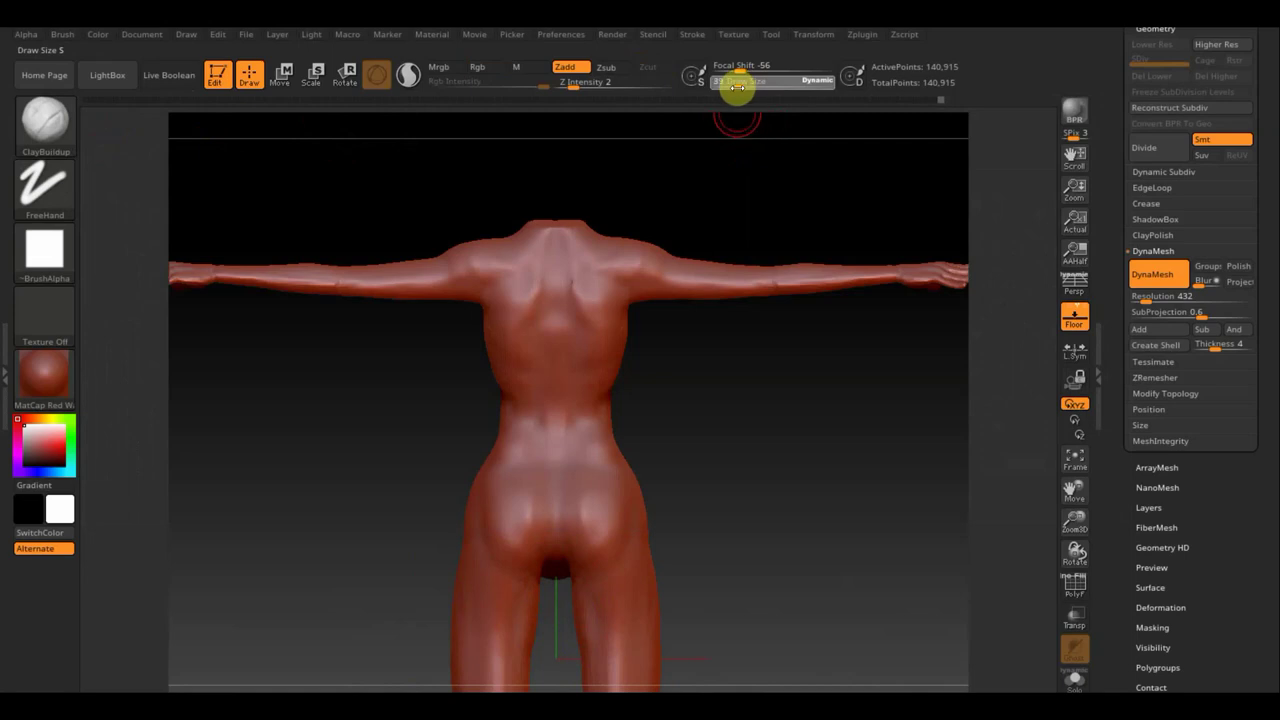
pyautogui.write('0')
pyautogui.press('Return')
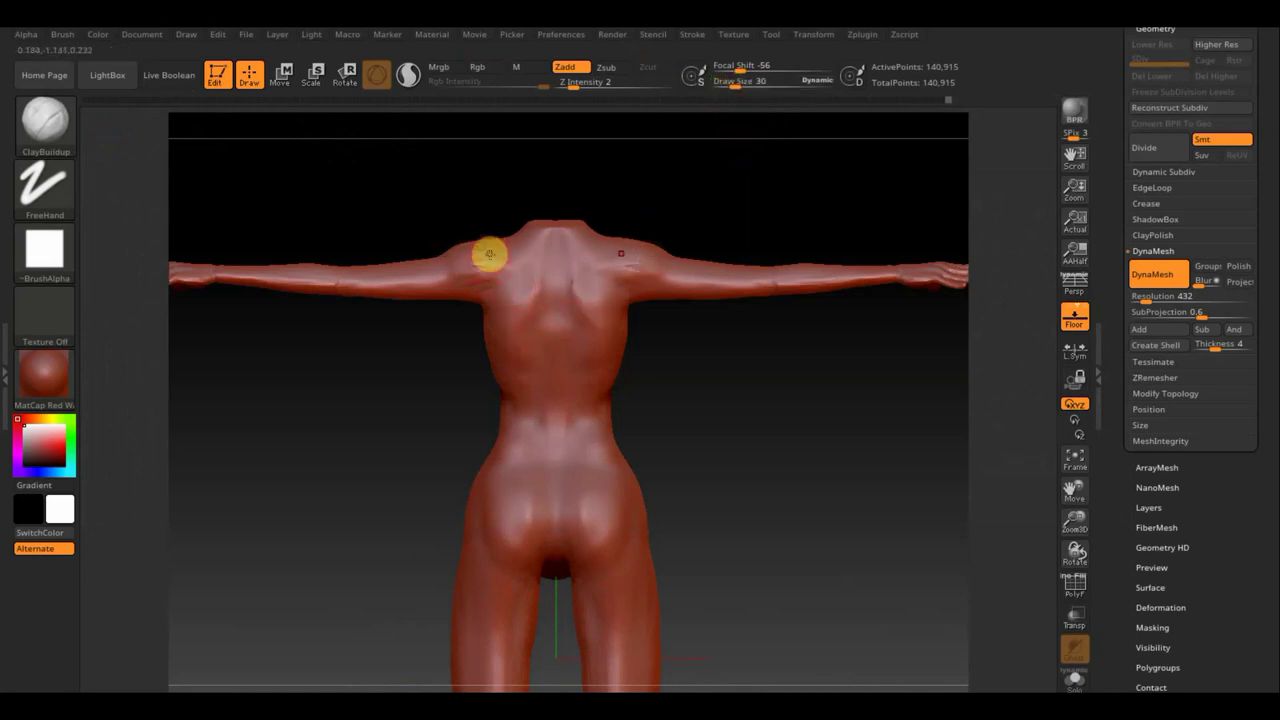
# Step: Build clay over the shoulder and shoulder blade, smooth the upper back, and add lower-back strokes
pyautogui.moveTo(452, 279); pyautogui.dragTo(499, 297)
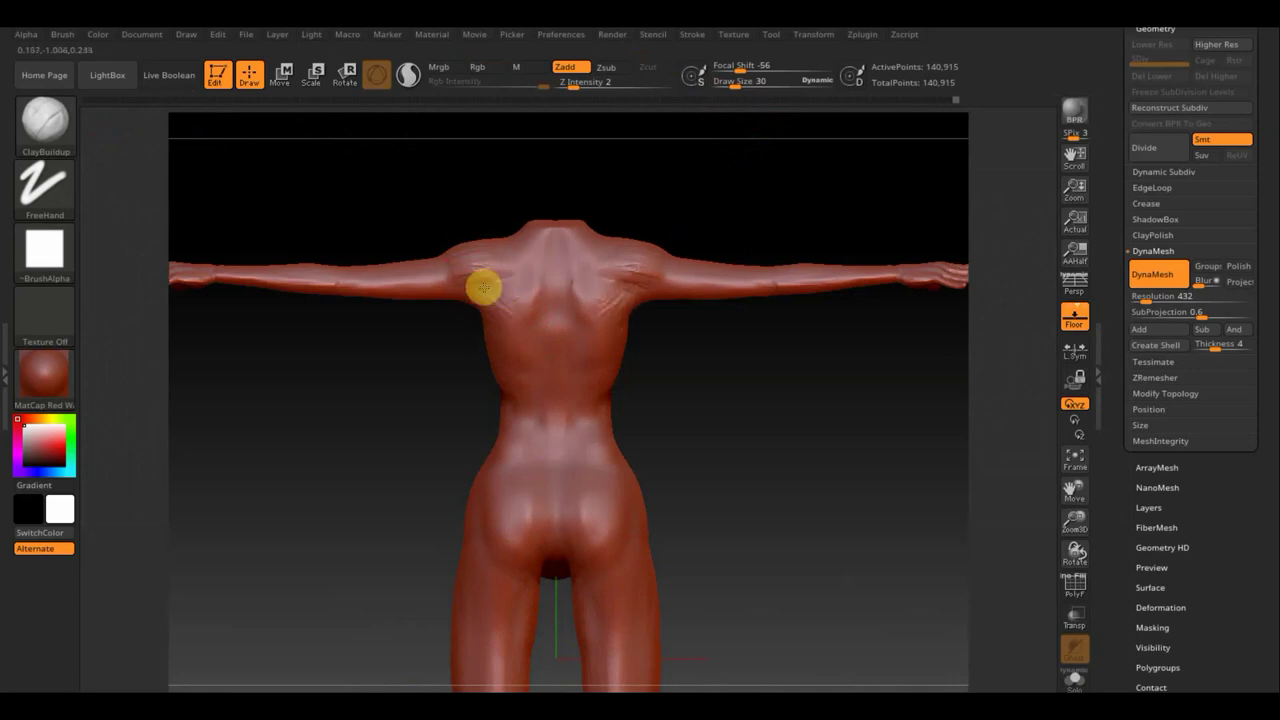
pyautogui.moveTo(483, 288)
pyautogui.mouseDown()
pyautogui.moveTo(517, 303)
pyautogui.moveTo(493, 320)
pyautogui.moveTo(540, 343)
pyautogui.moveTo(489, 360)
pyautogui.moveTo(534, 379)
pyautogui.moveTo(491, 460)
pyautogui.moveTo(554, 449)
pyautogui.moveTo(526, 437)
pyautogui.moveTo(537, 424)
pyautogui.moveTo(571, 429)
pyautogui.mouseUp()
pyautogui.moveTo(583, 349)
pyautogui.keyDown('shift'); pyautogui.mouseDown()
pyautogui.moveTo(600, 288)
pyautogui.moveTo(617, 309)
pyautogui.moveTo(603, 329)
pyautogui.moveTo(643, 266)
pyautogui.moveTo(606, 283)
pyautogui.moveTo(580, 276)
pyautogui.moveTo(607, 325)
pyautogui.moveTo(613, 297)
pyautogui.moveTo(571, 232)
pyautogui.moveTo(553, 236)
pyautogui.moveTo(614, 237)
pyautogui.mouseUp(); pyautogui.keyUp('shift')
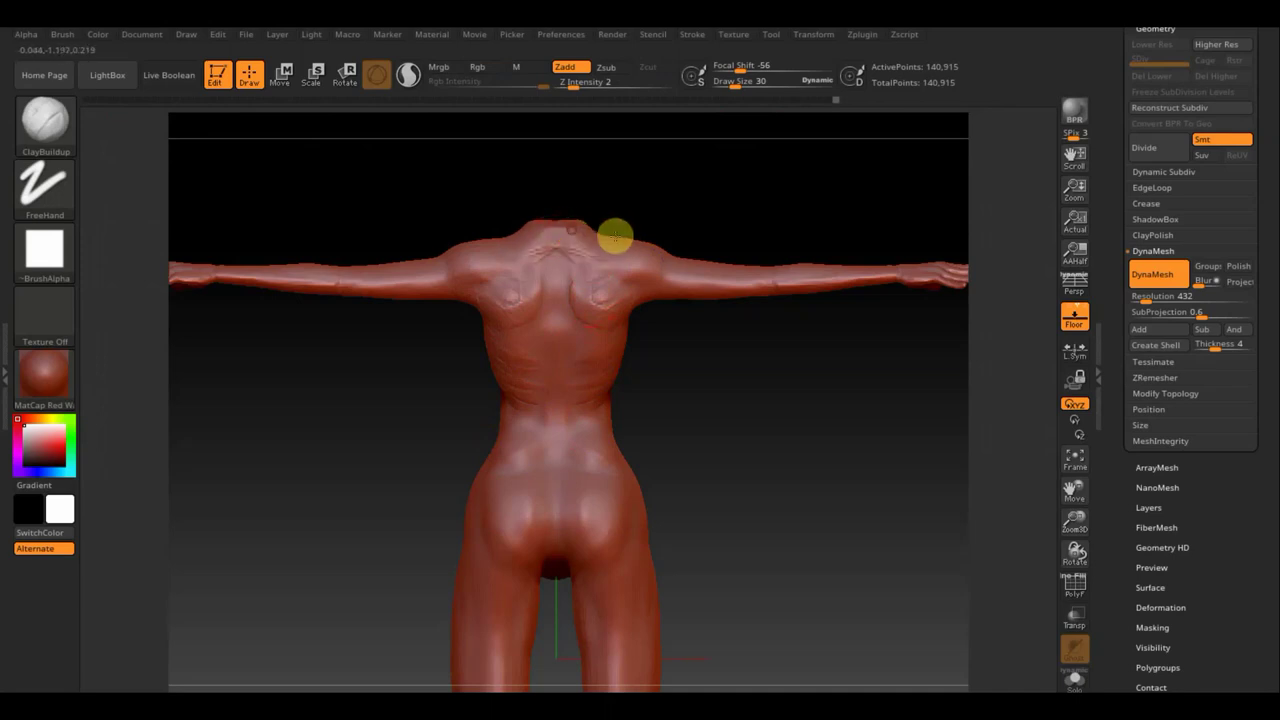
pyautogui.moveTo(614, 237)
pyautogui.mouseDown(button='right')
pyautogui.moveTo(608, 256)
pyautogui.moveTo(595, 251)
pyautogui.mouseUp(button='right')
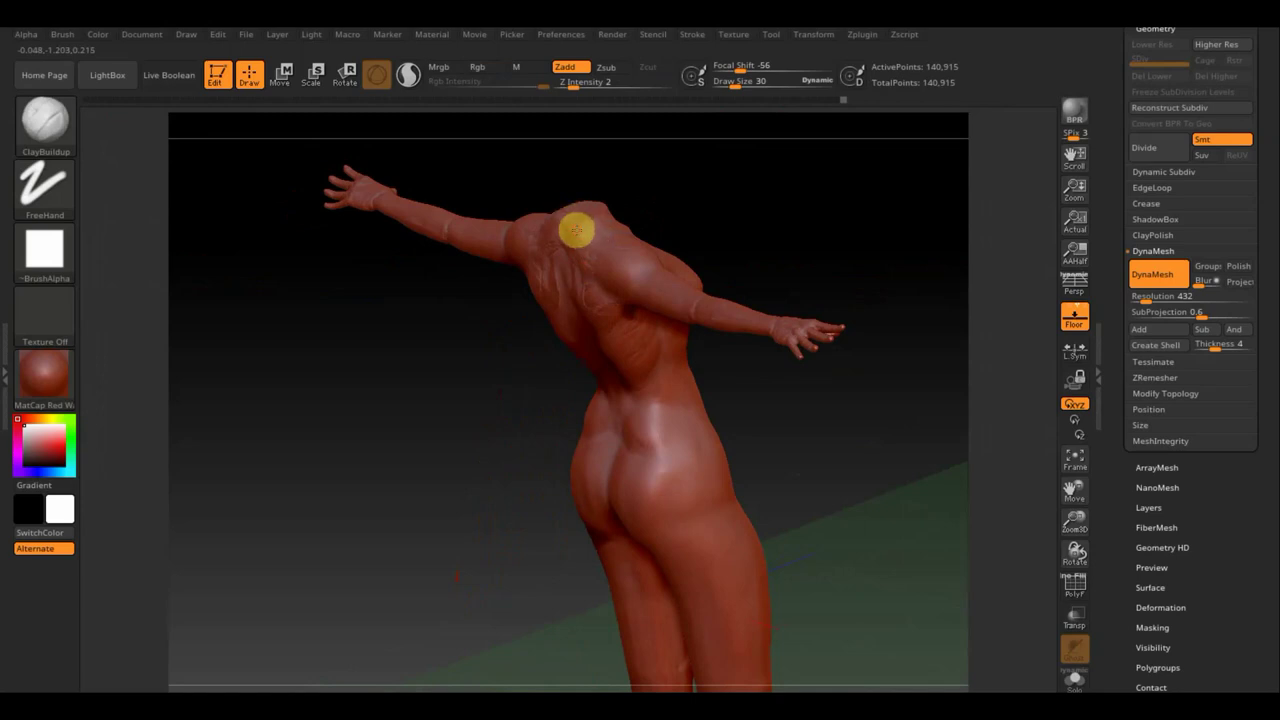
pyautogui.keyDown('shift'); pyautogui.moveTo(576, 231); pyautogui.dragTo(723, 189, button='right'); pyautogui.keyUp('shift')
pyautogui.keyDown('shift'); pyautogui.moveTo(575, 242); pyautogui.dragTo(571, 257); pyautogui.keyUp('shift')
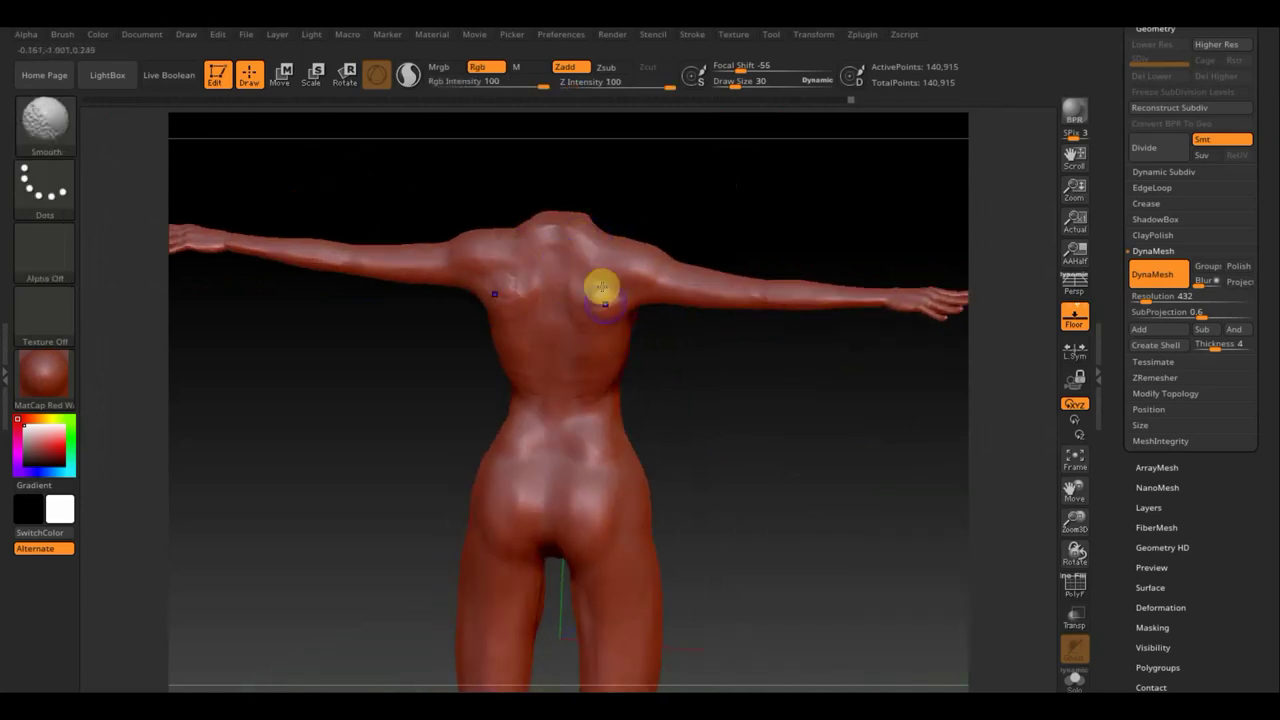
pyautogui.moveTo(668, 360); pyautogui.dragTo(739, 348)
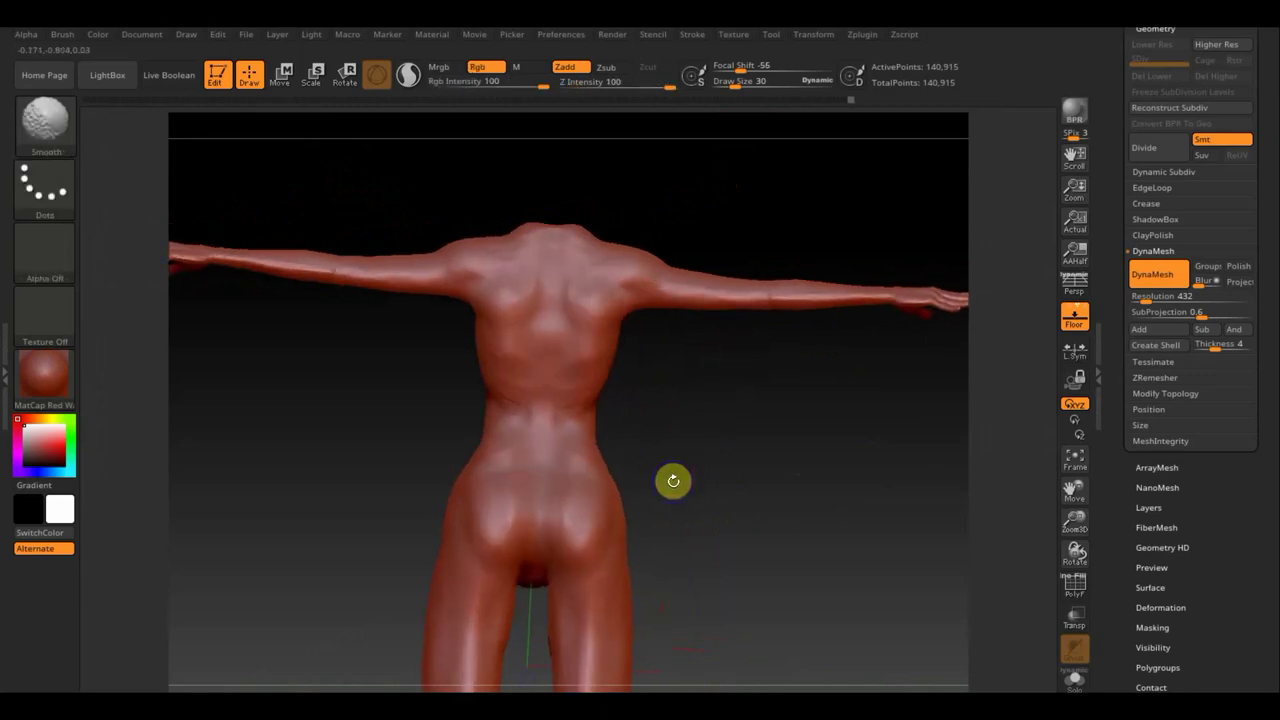
pyautogui.moveTo(594, 498)
pyautogui.mouseDown()
pyautogui.moveTo(577, 528)
pyautogui.moveTo(560, 503)
pyautogui.moveTo(551, 529)
pyautogui.moveTo(557, 489)
pyautogui.moveTo(565, 543)
pyautogui.mouseUp()
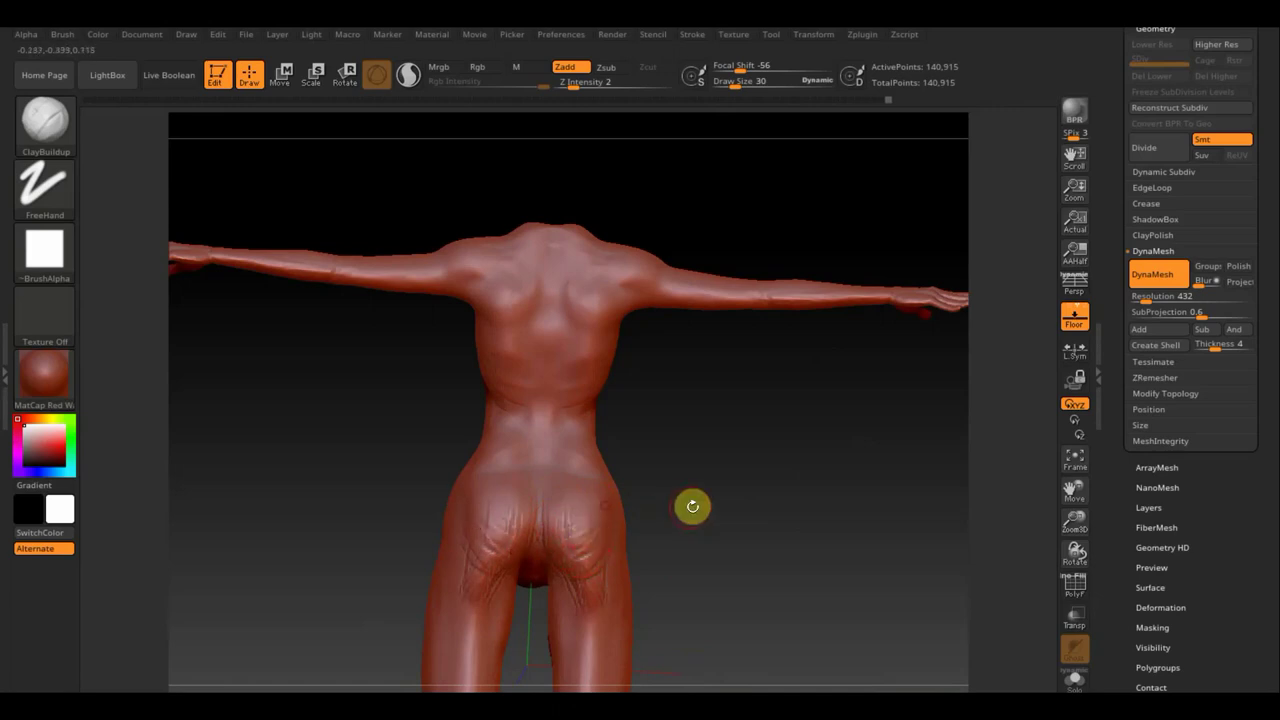
# Step: Smooth the ridged clay grooves on the hip from three-quarter and side views
pyautogui.moveTo(691, 506)
pyautogui.mouseDown()
pyautogui.moveTo(617, 506)
pyautogui.moveTo(666, 494)
pyautogui.mouseUp()
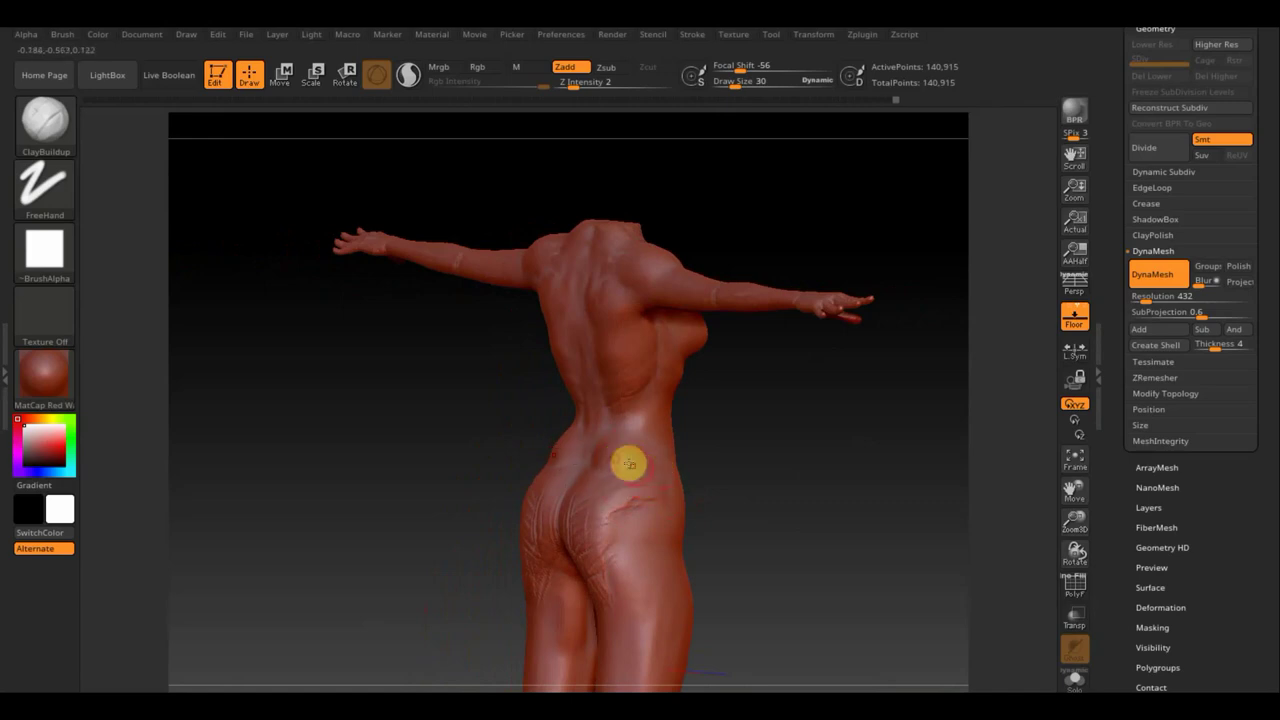
pyautogui.moveTo(654, 471)
pyautogui.keyDown('shift'); pyautogui.mouseDown()
pyautogui.moveTo(597, 567)
pyautogui.moveTo(562, 550)
pyautogui.moveTo(681, 481)
pyautogui.mouseUp(); pyautogui.keyUp('shift')
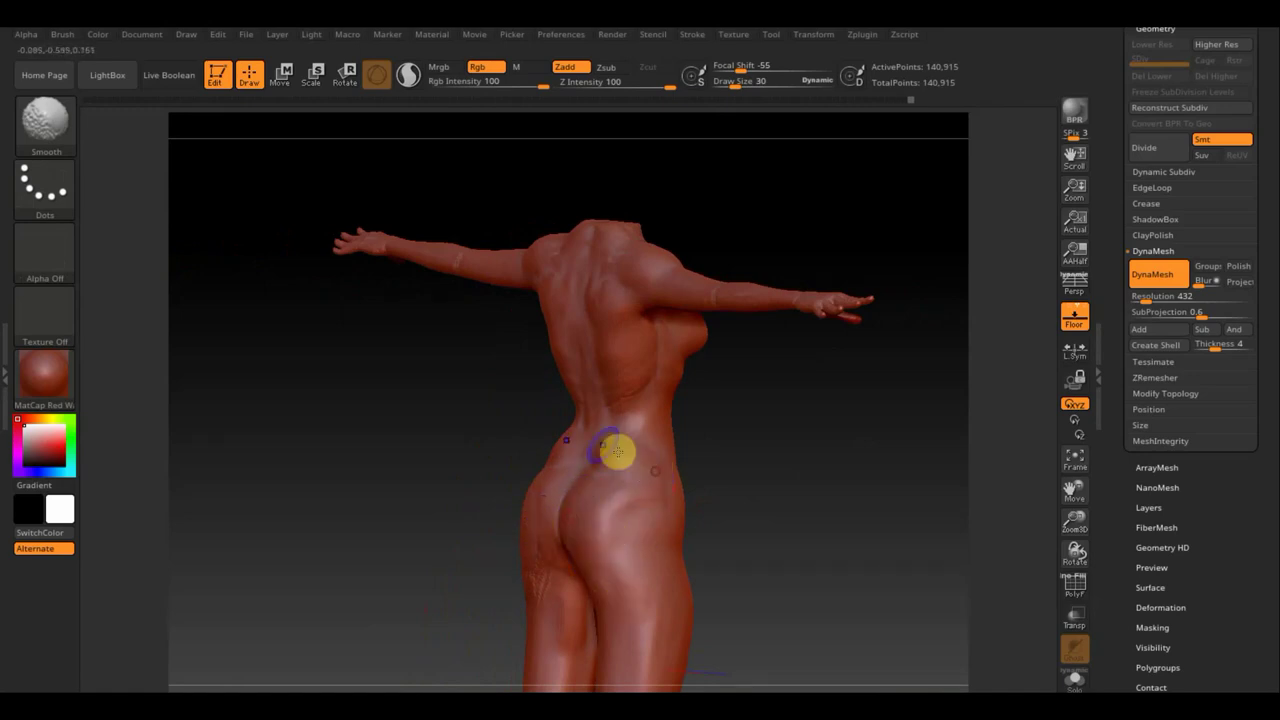
pyautogui.moveTo(791, 514)
pyautogui.keyDown('shift'); pyautogui.mouseDown()
pyautogui.moveTo(831, 554)
pyautogui.moveTo(756, 434)
pyautogui.moveTo(820, 494)
pyautogui.moveTo(800, 500)
pyautogui.moveTo(760, 408)
pyautogui.moveTo(675, 416)
pyautogui.moveTo(777, 434)
pyautogui.mouseUp(); pyautogui.keyUp('shift')
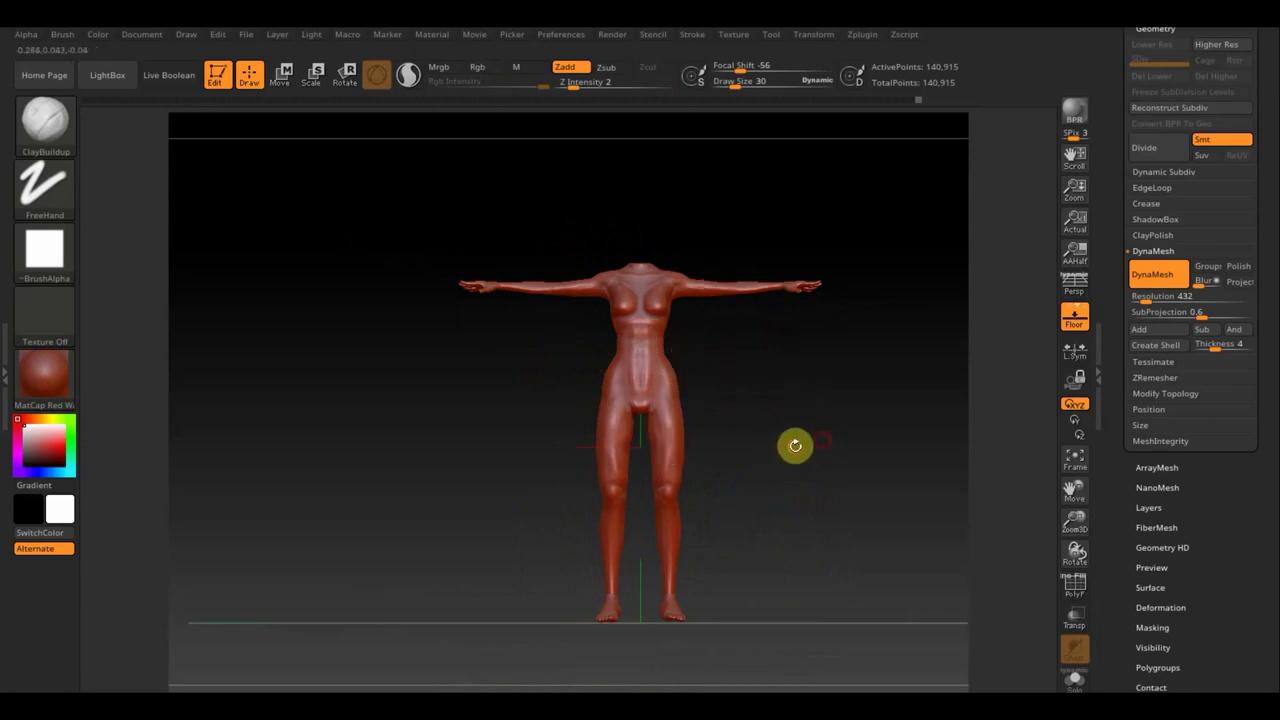
# Step: Save the sculpted body as a ZBrush project on the Desktop using Save As
pyautogui.moveTo(795, 445)
pyautogui.mouseDown()
pyautogui.moveTo(688, 449)
pyautogui.moveTo(780, 443)
pyautogui.moveTo(787, 462)
pyautogui.moveTo(783, 426)
pyautogui.moveTo(811, 451)
pyautogui.mouseUp()
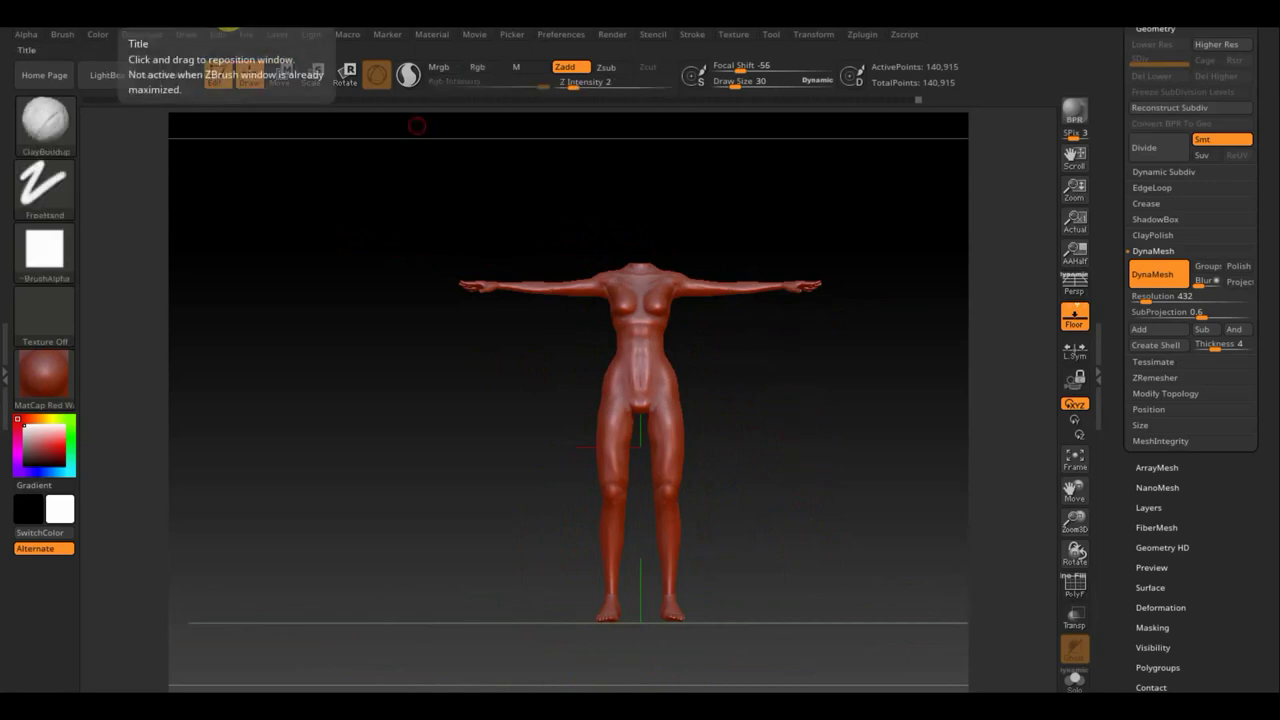
pyautogui.click(246, 34)
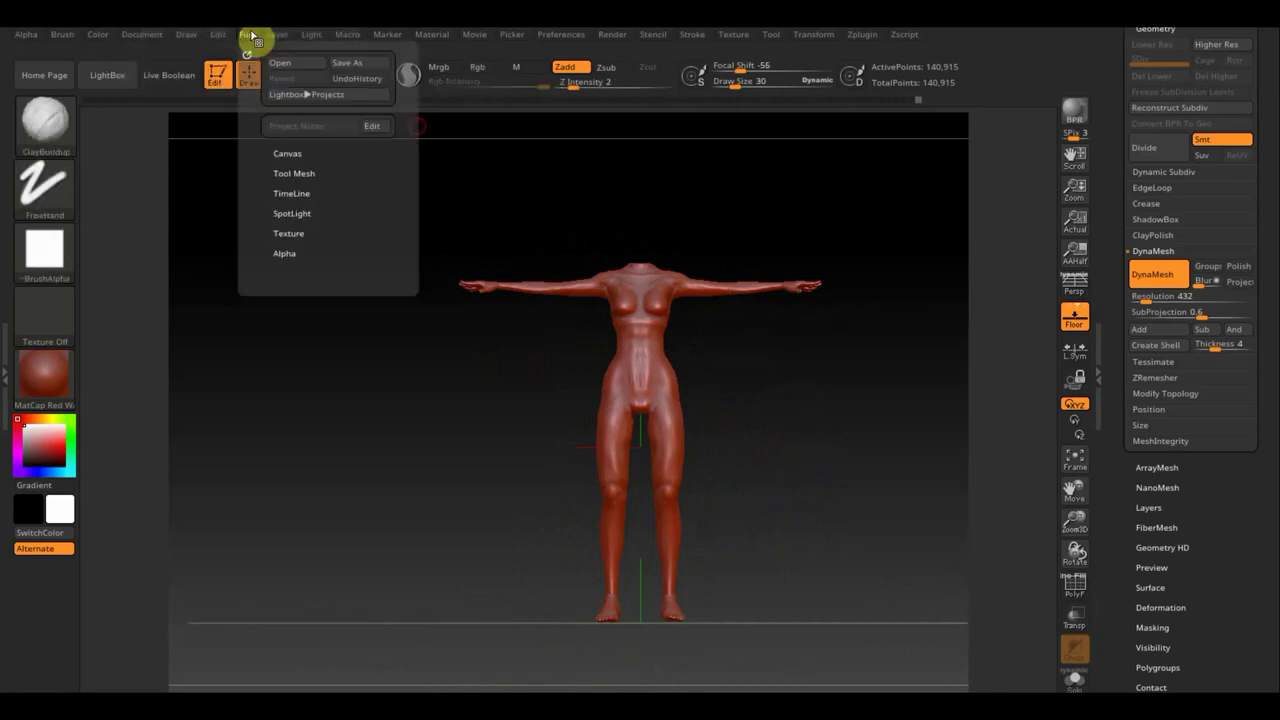
pyautogui.click(349, 68)
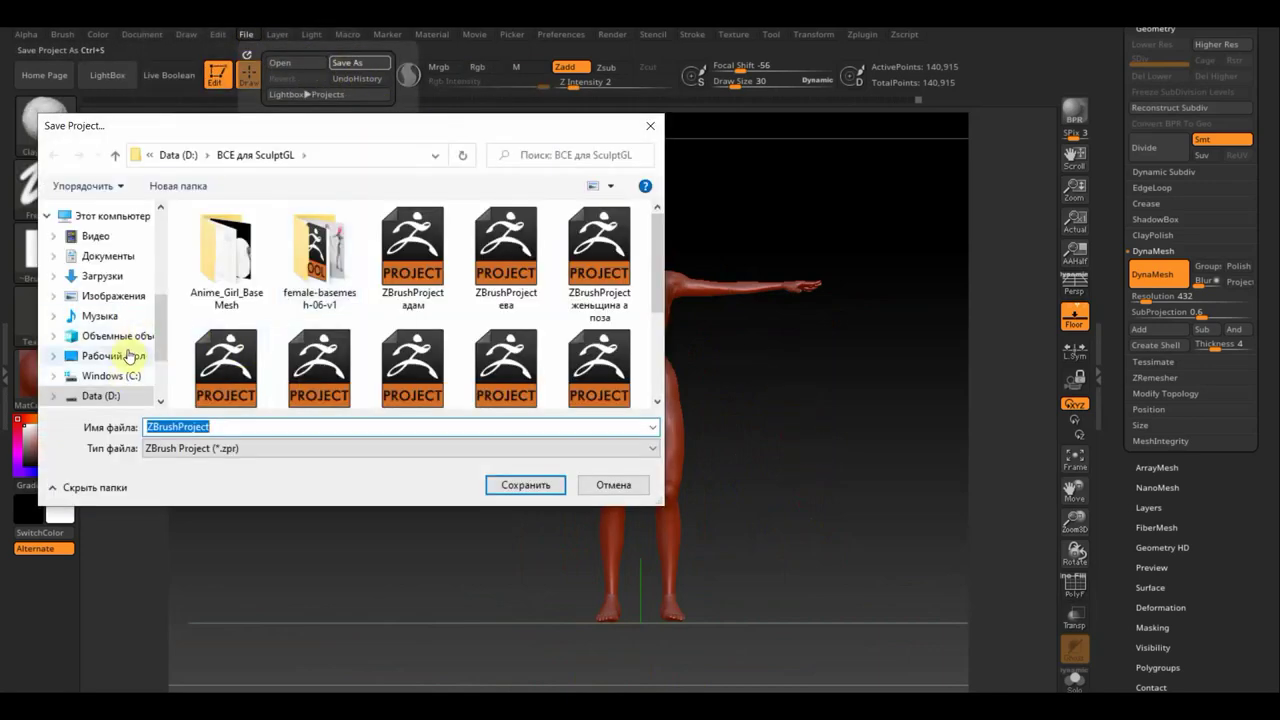
pyautogui.click(128, 356)
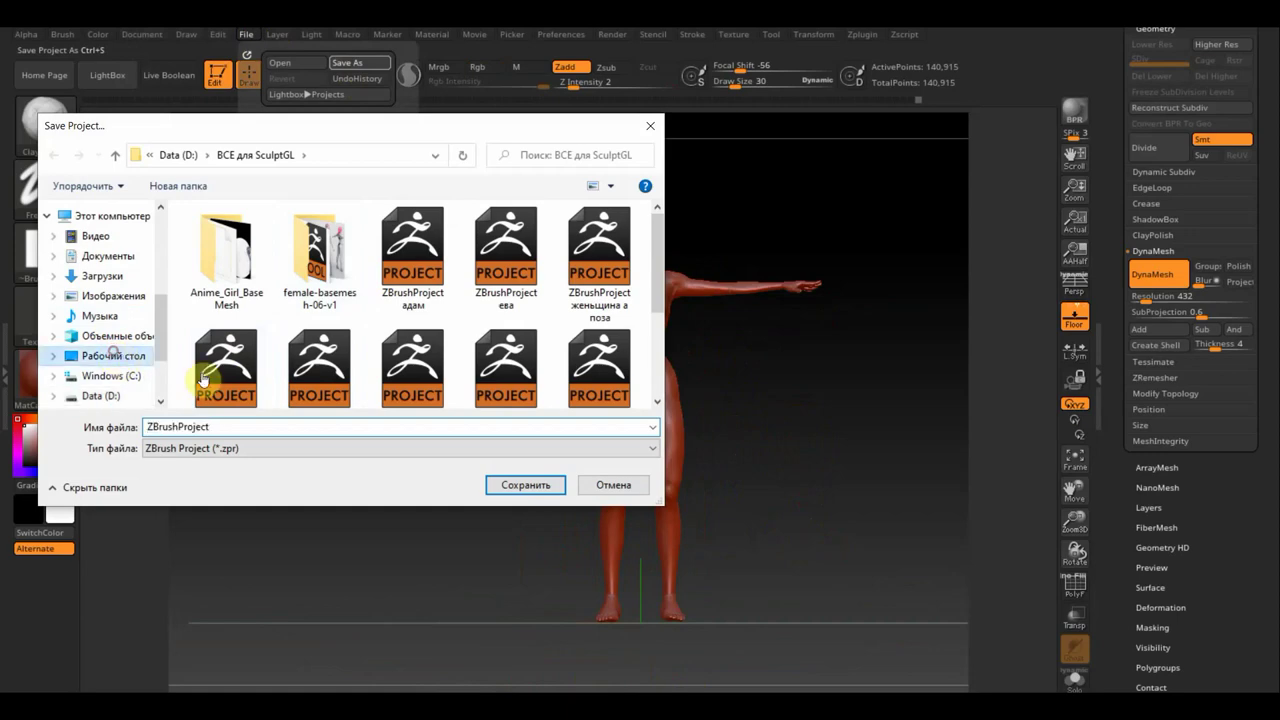
pyautogui.doubleClick(217, 427)
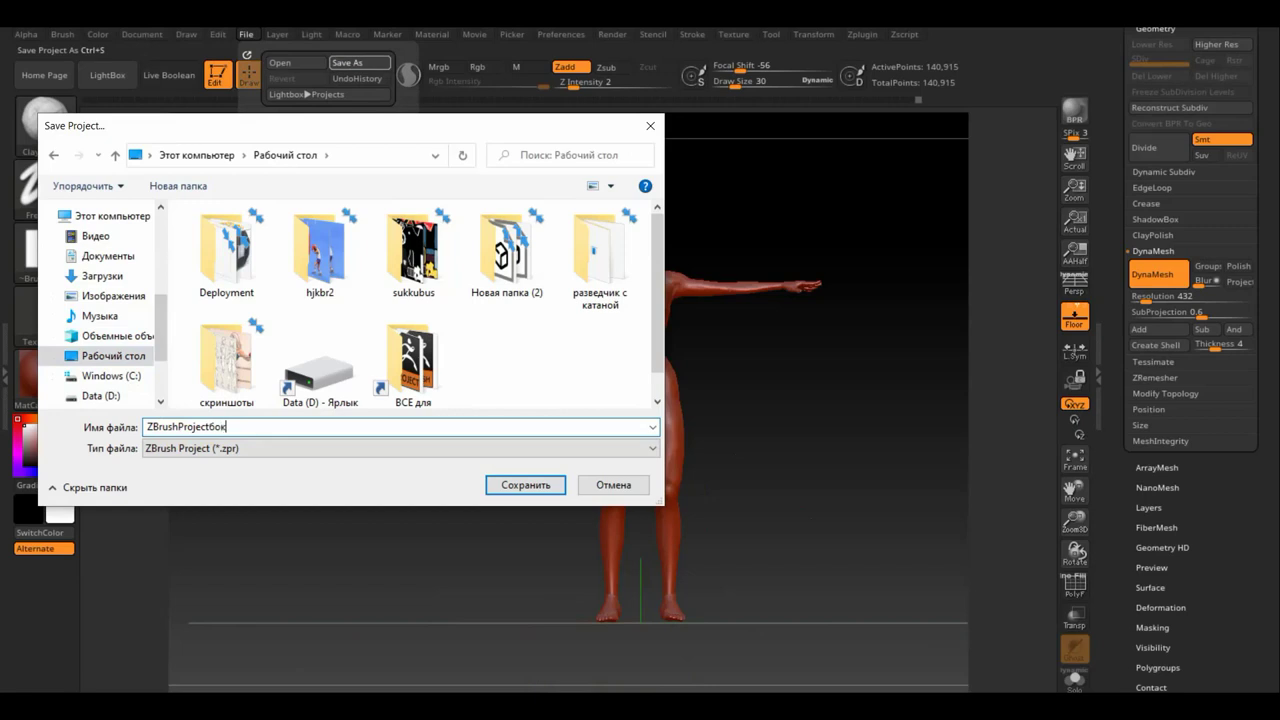
pyautogui.press('Return')
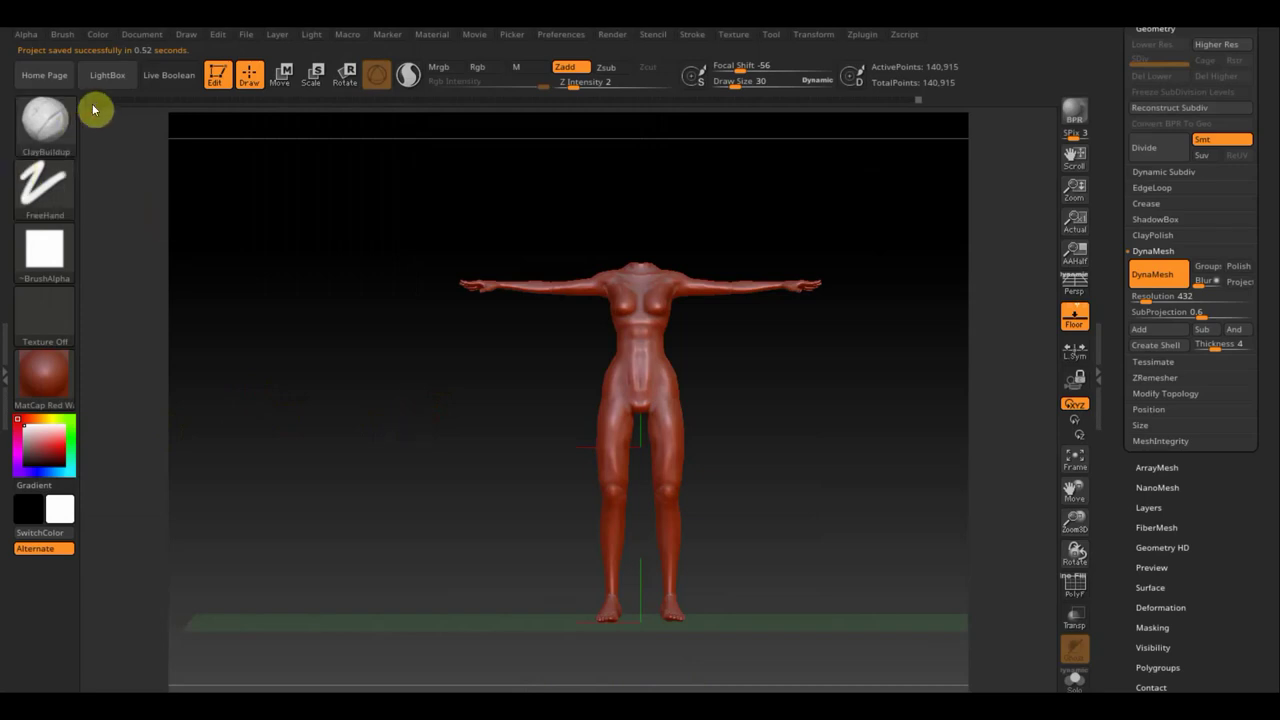
# Step: Load DemoHeadFemale.ZPR from LightBox without saving the body, and face it front
pyautogui.click(115, 79)
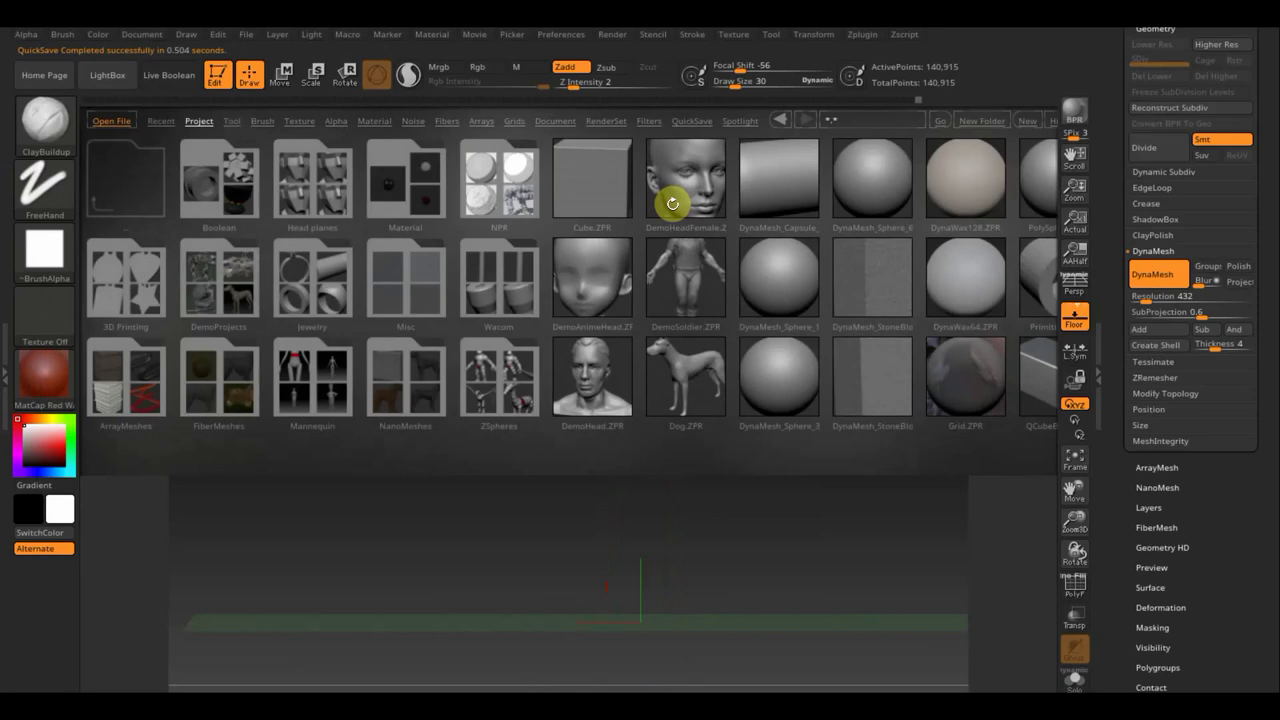
pyautogui.doubleClick(673, 210)
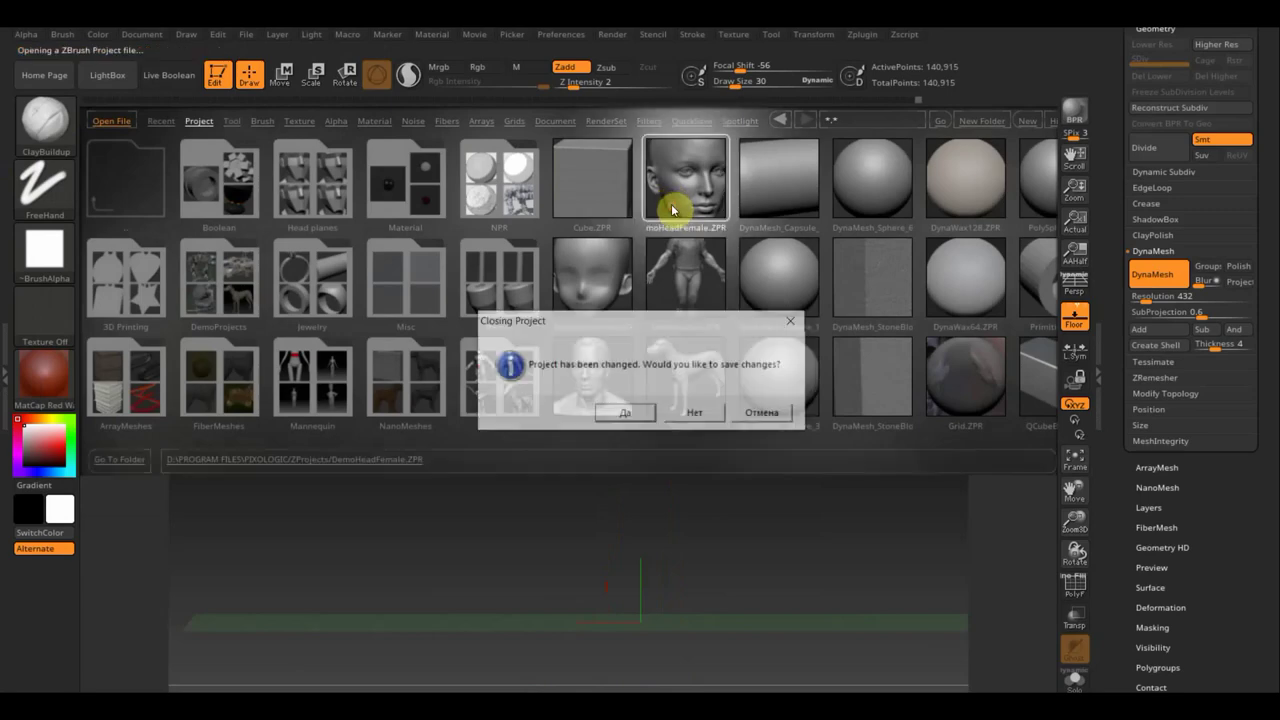
pyautogui.click(700, 414)
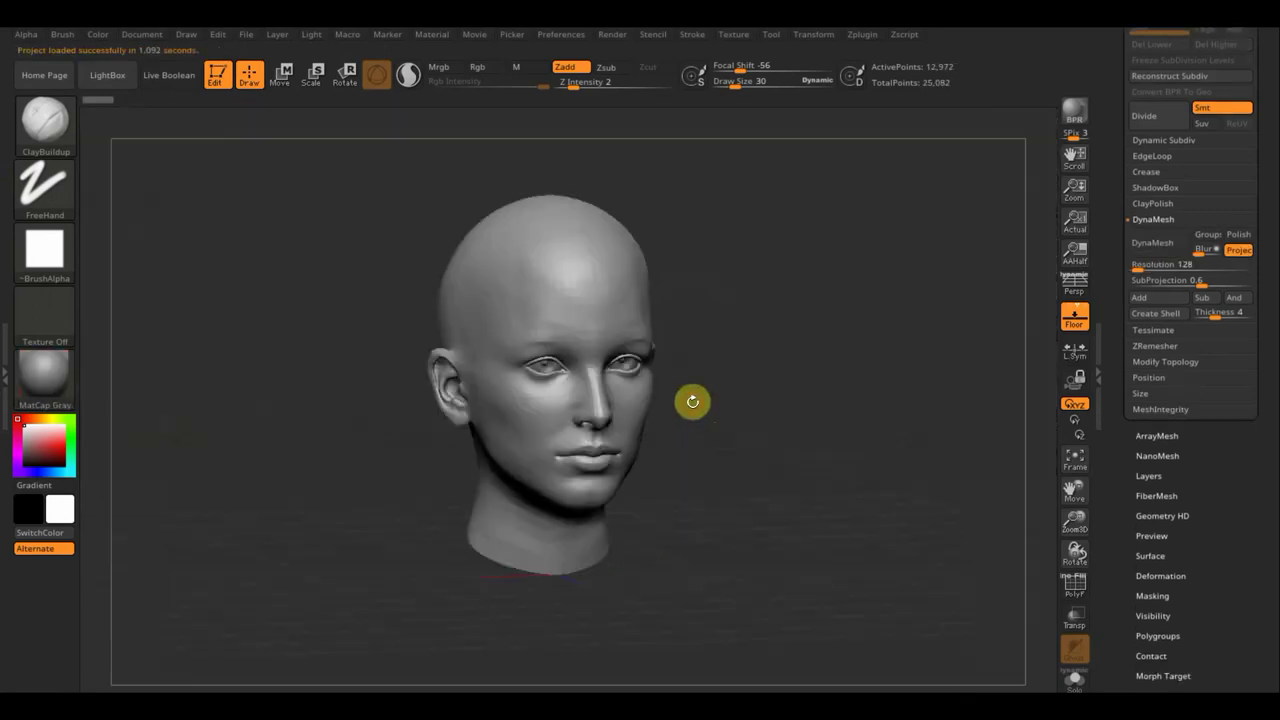
pyautogui.moveTo(691, 400)
pyautogui.mouseDown()
pyautogui.moveTo(711, 386)
pyautogui.moveTo(772, 454)
pyautogui.moveTo(771, 434)
pyautogui.mouseUp()
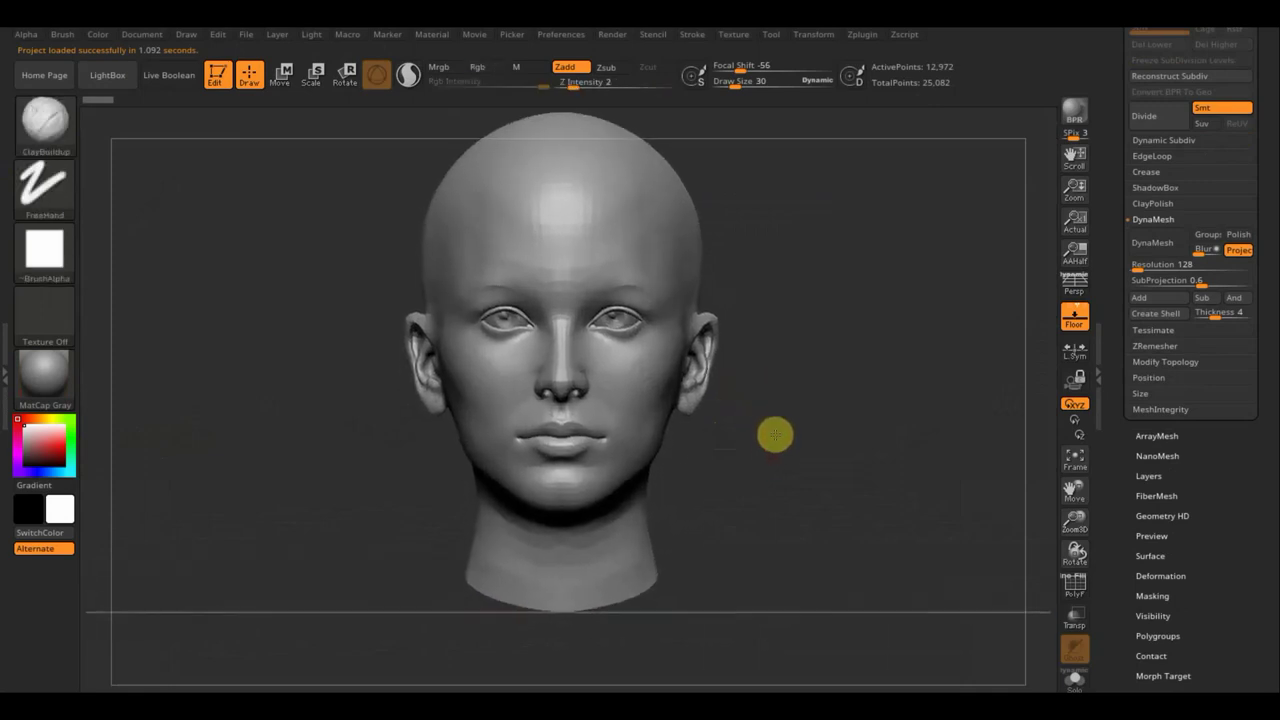
# Step: With Move Topological at draw size 195, push both sides of the neck inward
pyautogui.click(52, 137)
pyautogui.click(78, 130)
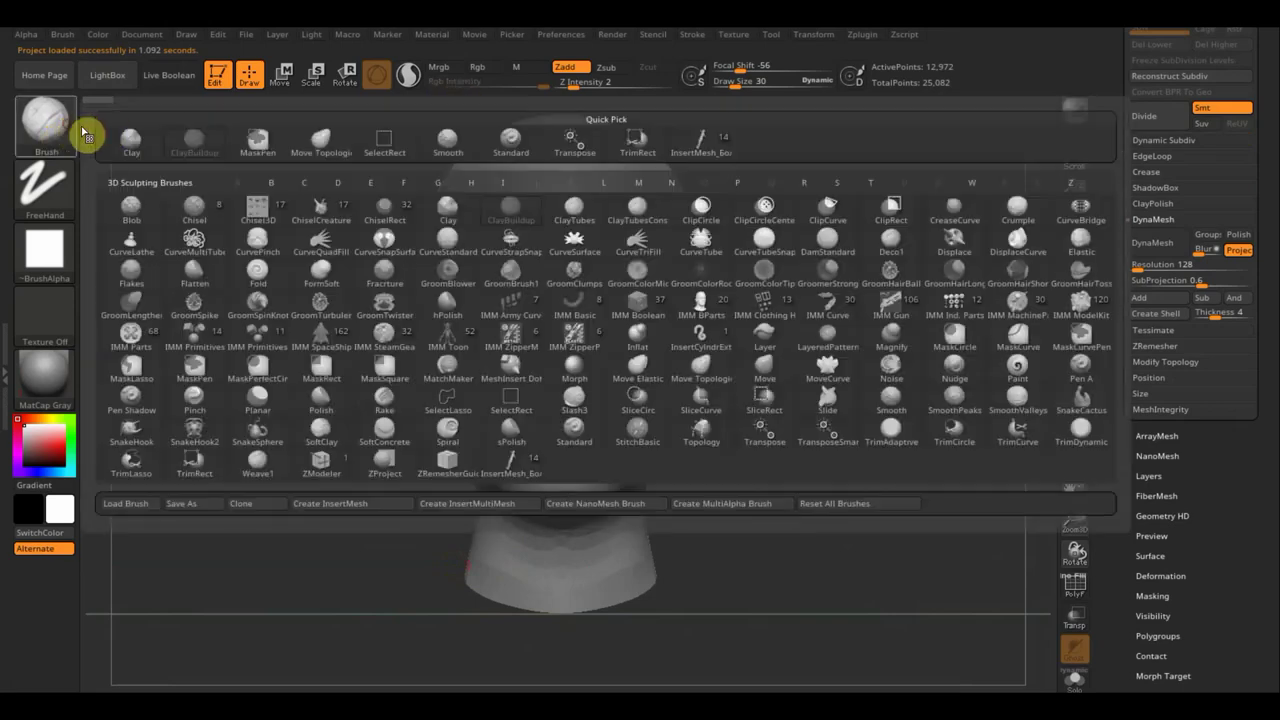
pyautogui.click(321, 140)
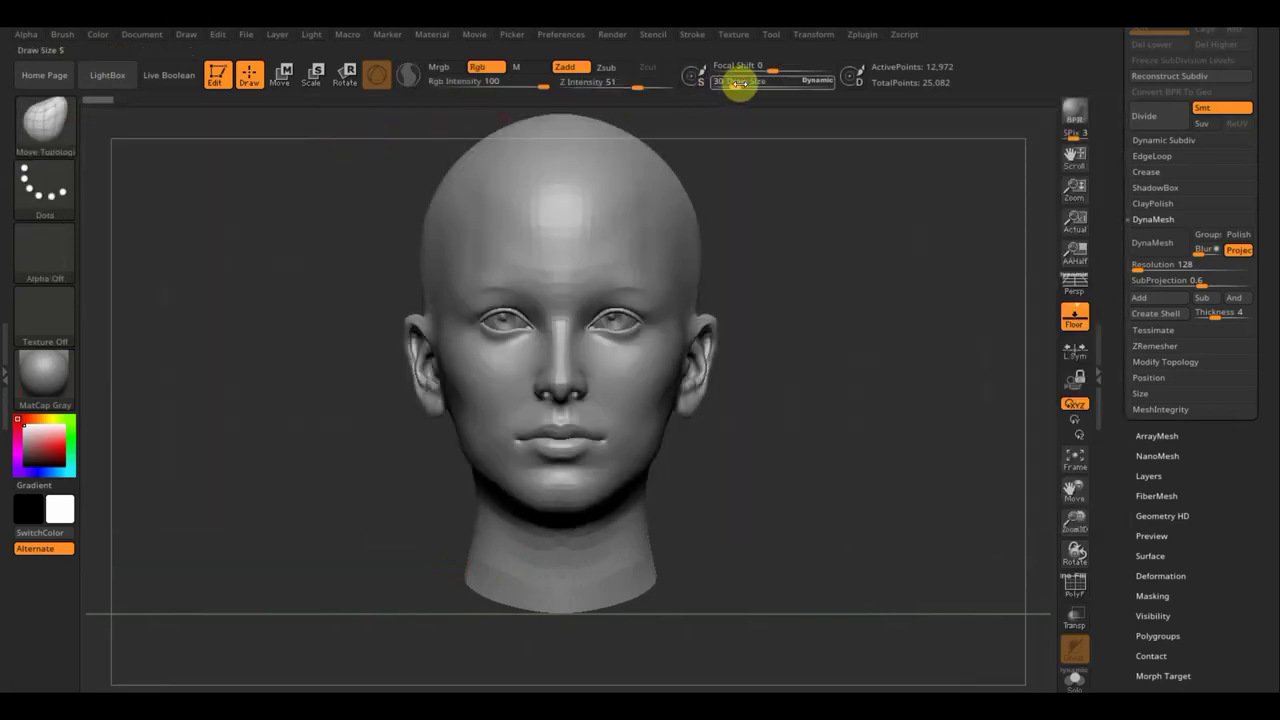
pyautogui.moveTo(738, 83); pyautogui.dragTo(765, 82)
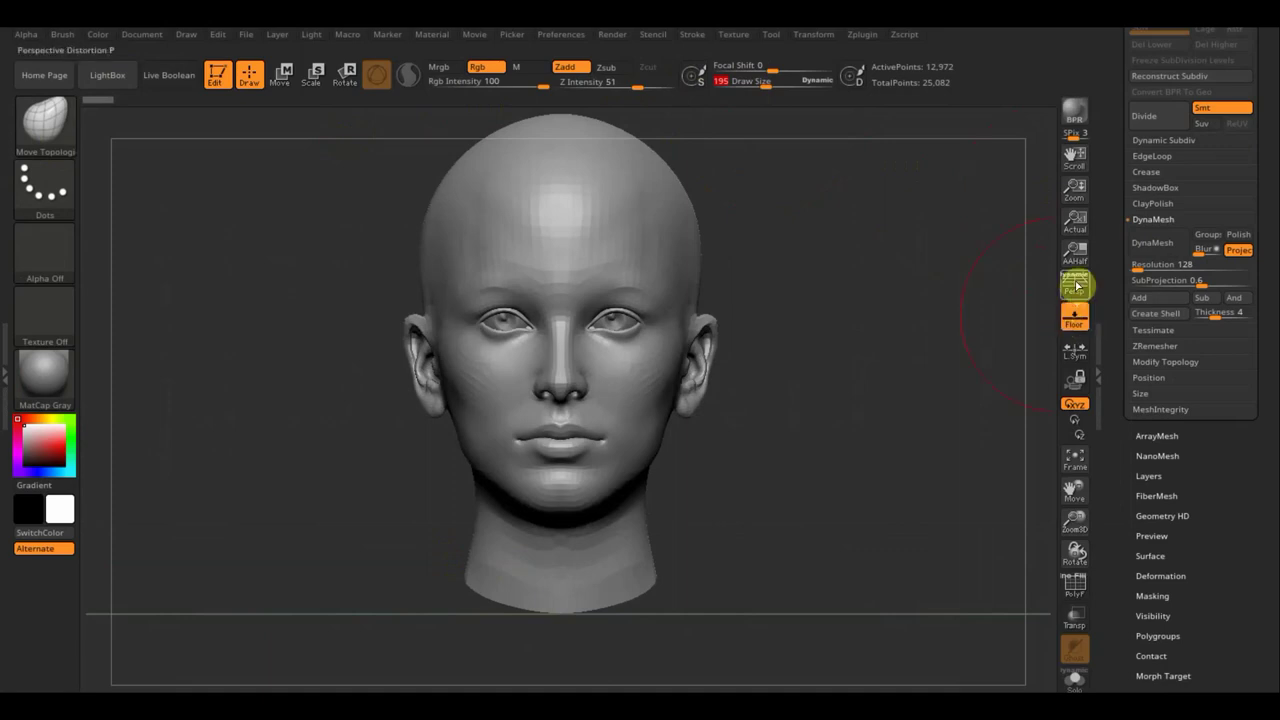
pyautogui.moveTo(465, 572); pyautogui.dragTo(500, 583)
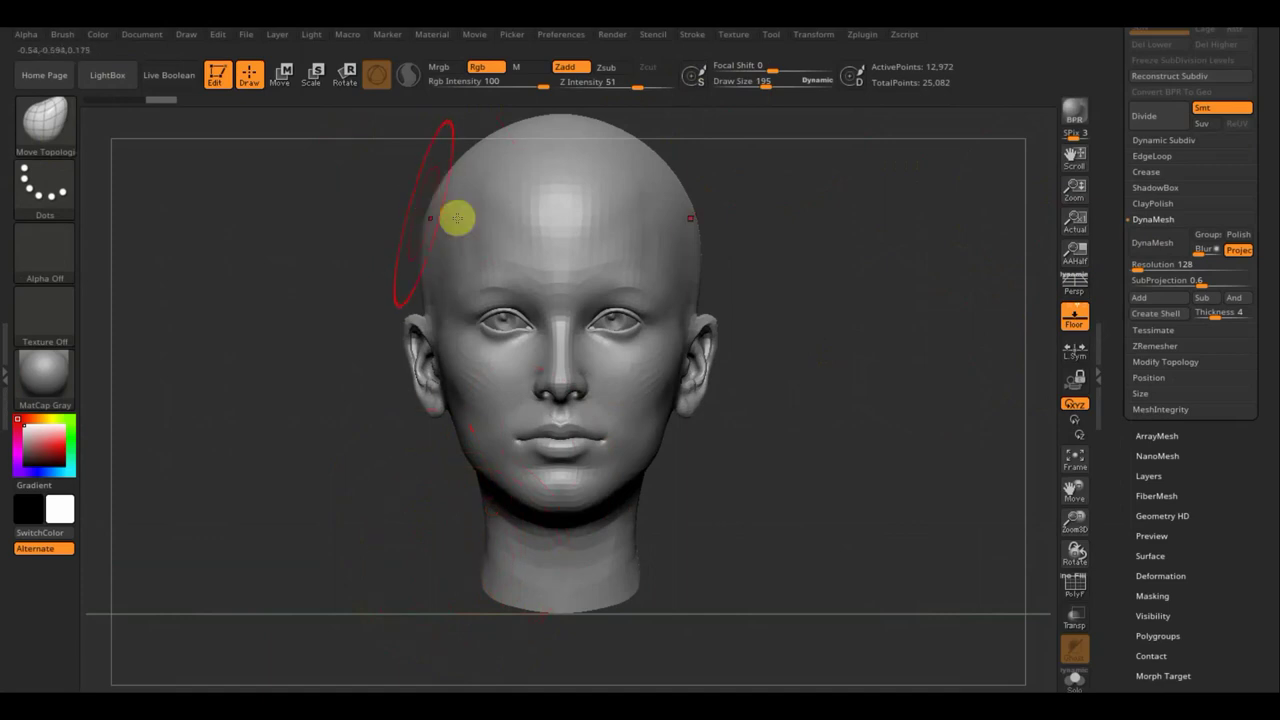
pyautogui.scroll(-3, 860, 371)
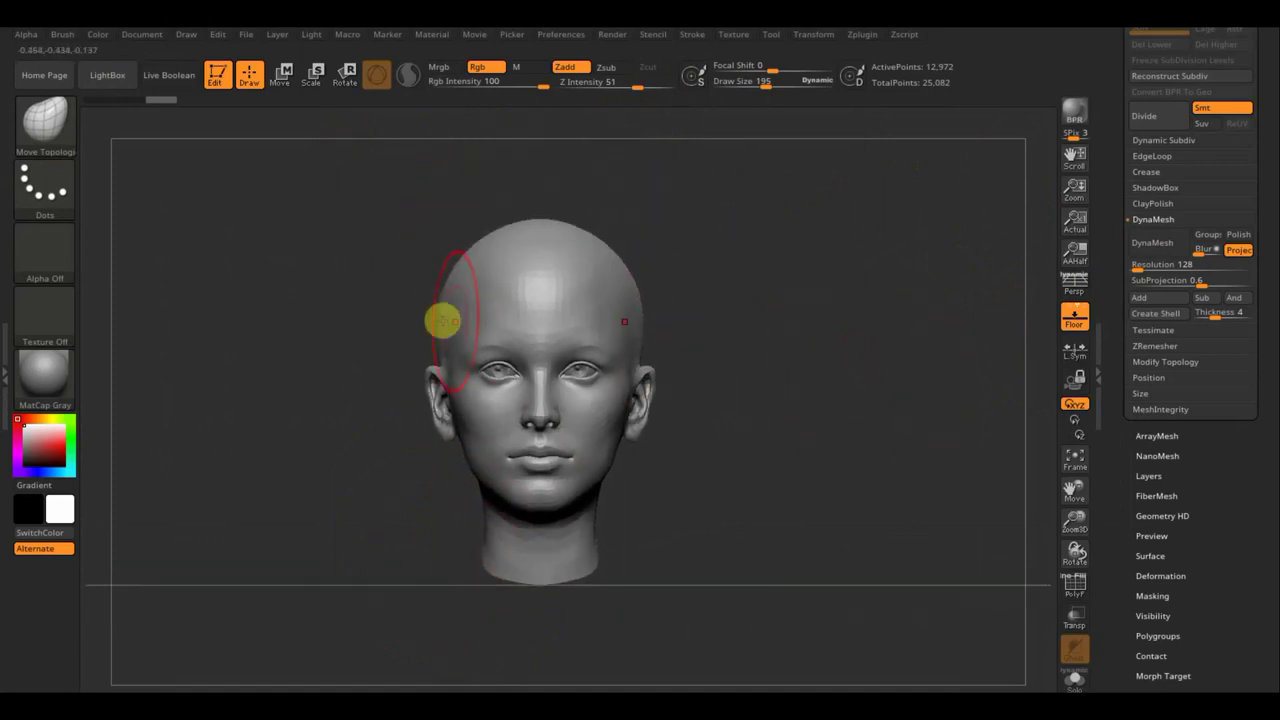
pyautogui.click(765, 86)
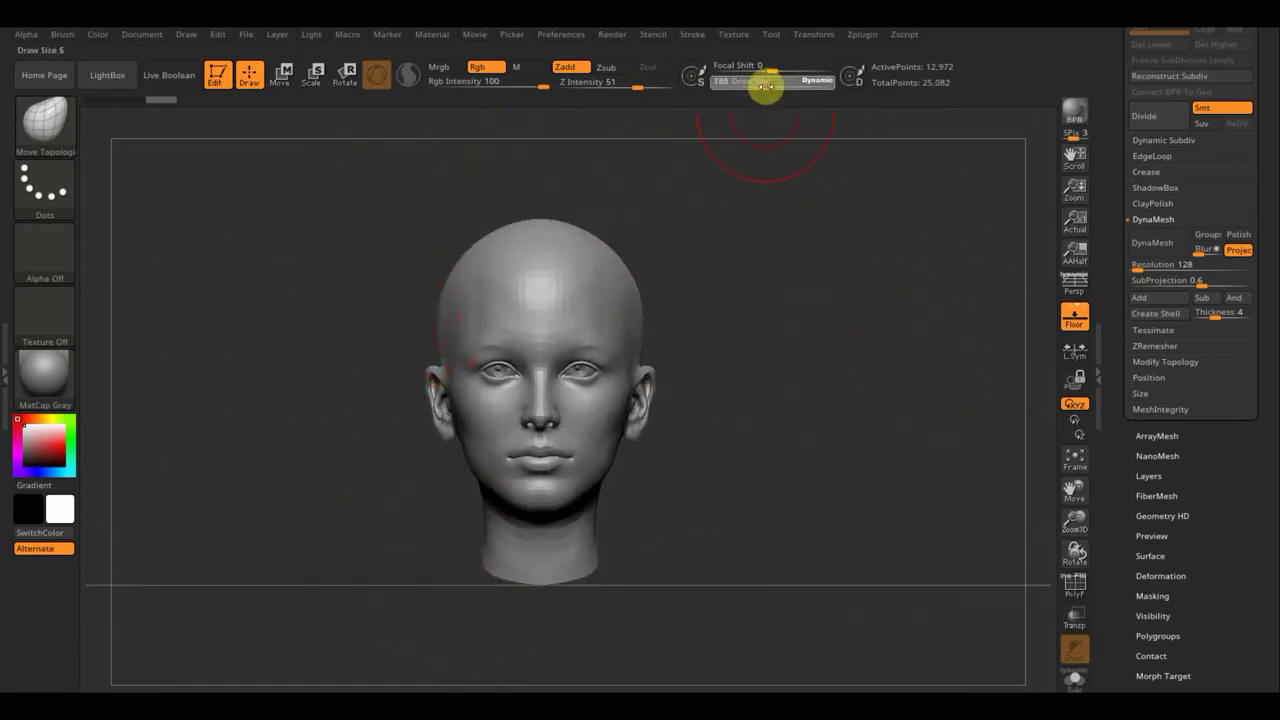
pyautogui.moveTo(775, 90); pyautogui.dragTo(768, 88)
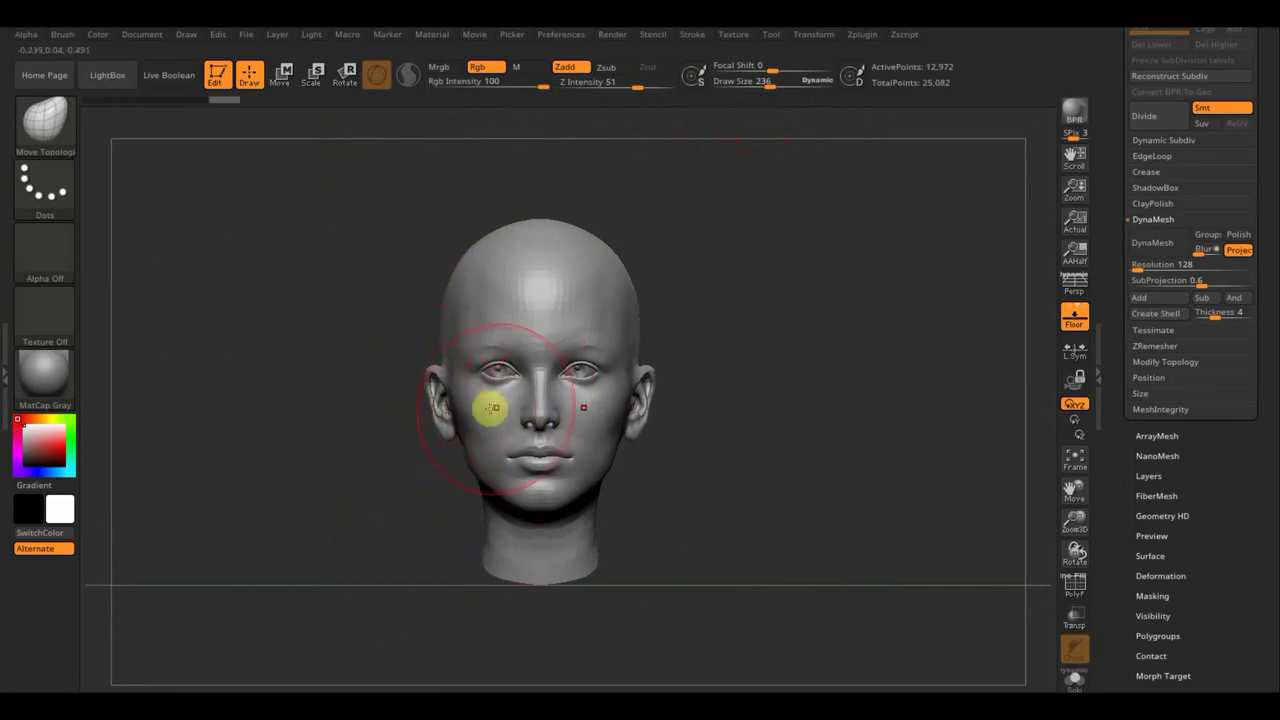
pyautogui.moveTo(732, 383); pyautogui.dragTo(800, 380)
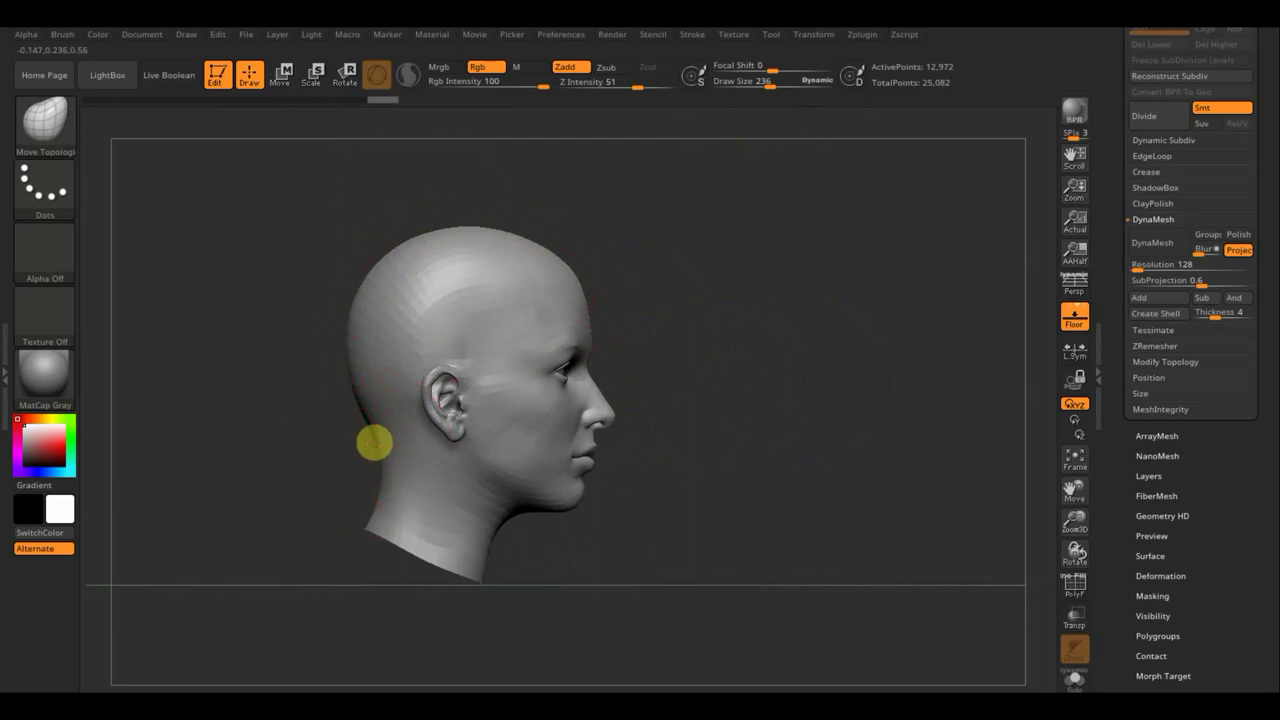
pyautogui.keyDown('shift'); pyautogui.moveTo(674, 486); pyautogui.dragTo(611, 483); pyautogui.keyUp('shift')
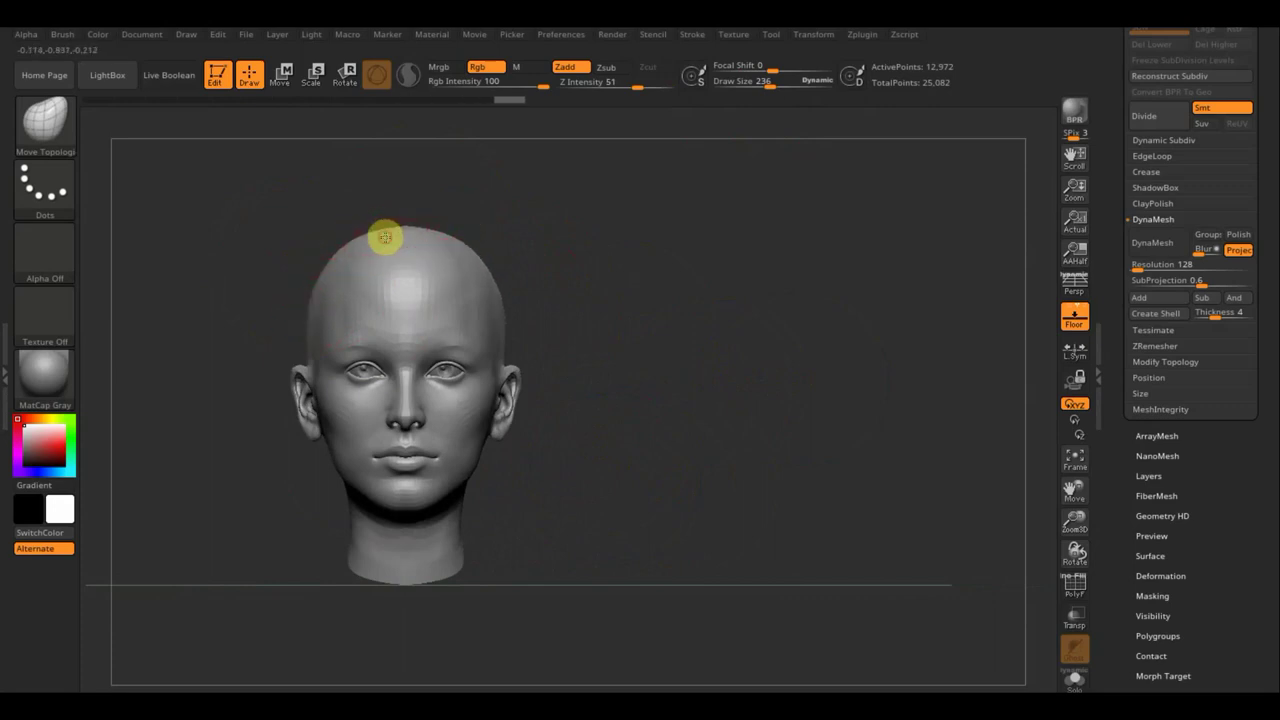
pyautogui.moveTo(571, 289); pyautogui.dragTo(631, 297)
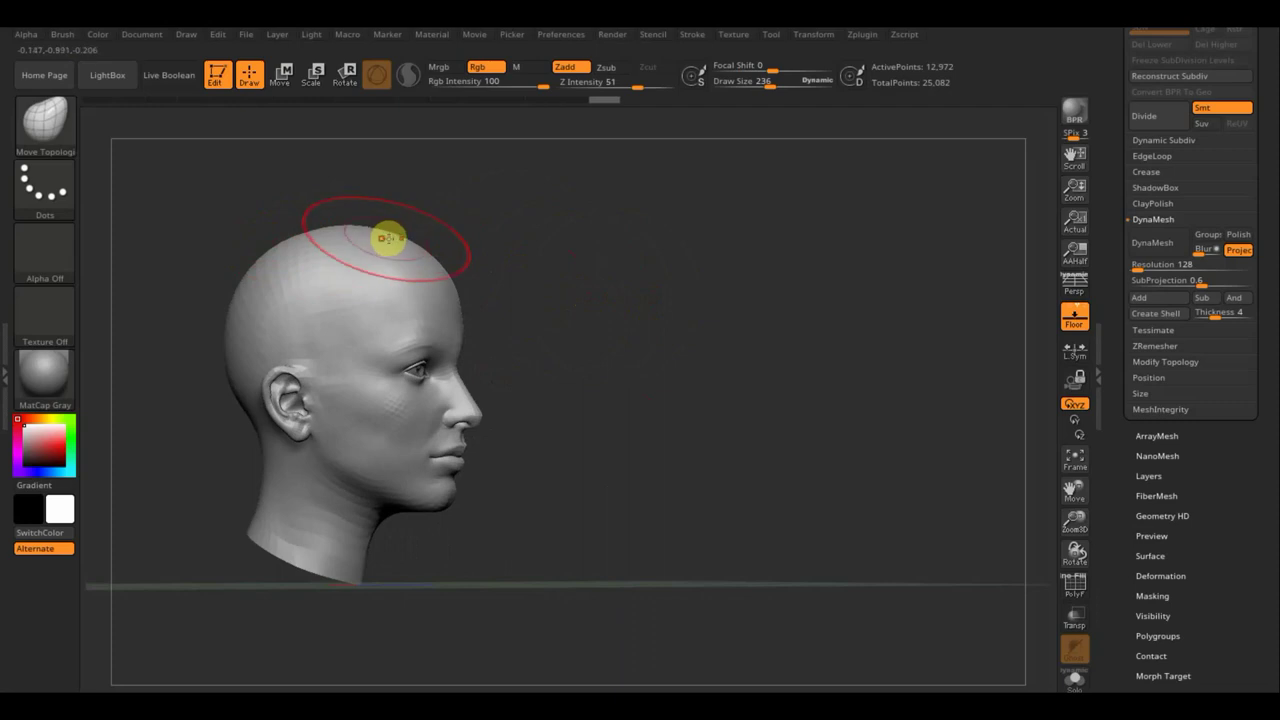
pyautogui.moveTo(563, 291); pyautogui.dragTo(574, 291)
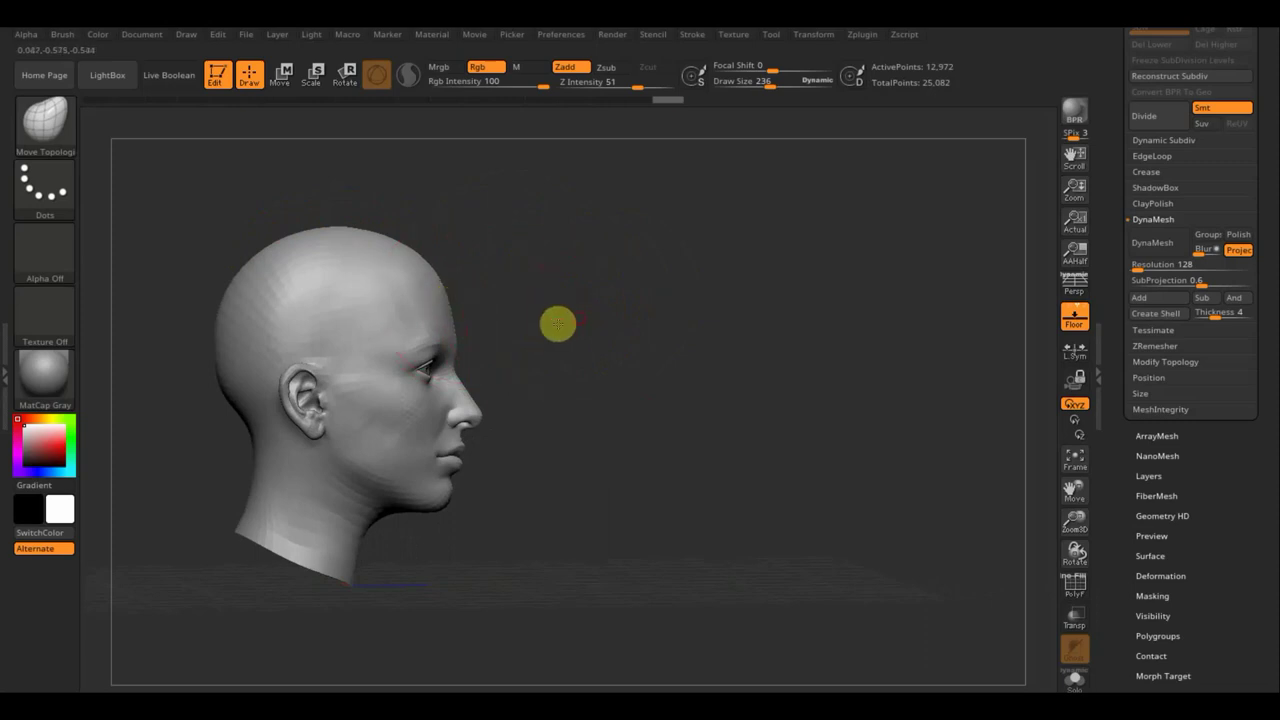
pyautogui.keyDown('shift'); pyautogui.moveTo(557, 323); pyautogui.dragTo(660, 345); pyautogui.keyUp('shift')
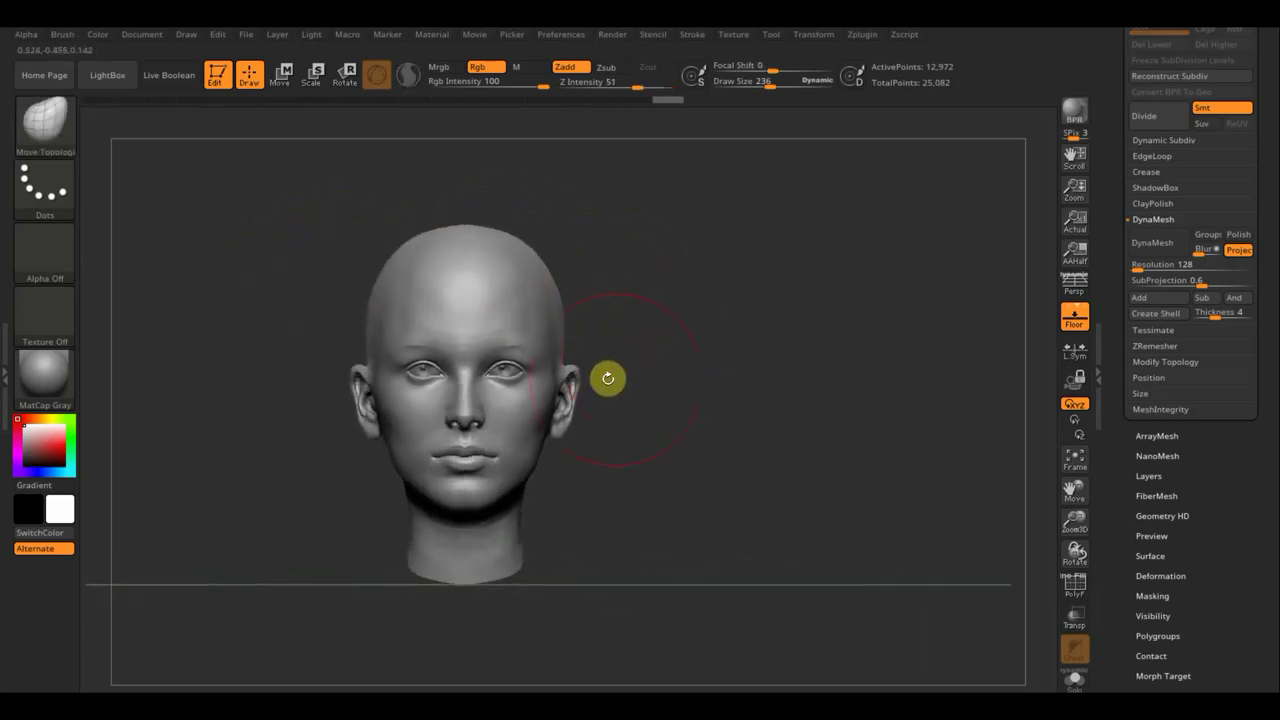
pyautogui.moveTo(711, 337)
pyautogui.keyDown('alt'); pyautogui.mouseDown()
pyautogui.moveTo(717, 413)
pyautogui.moveTo(762, 249)
pyautogui.mouseUp(); pyautogui.keyUp('alt')
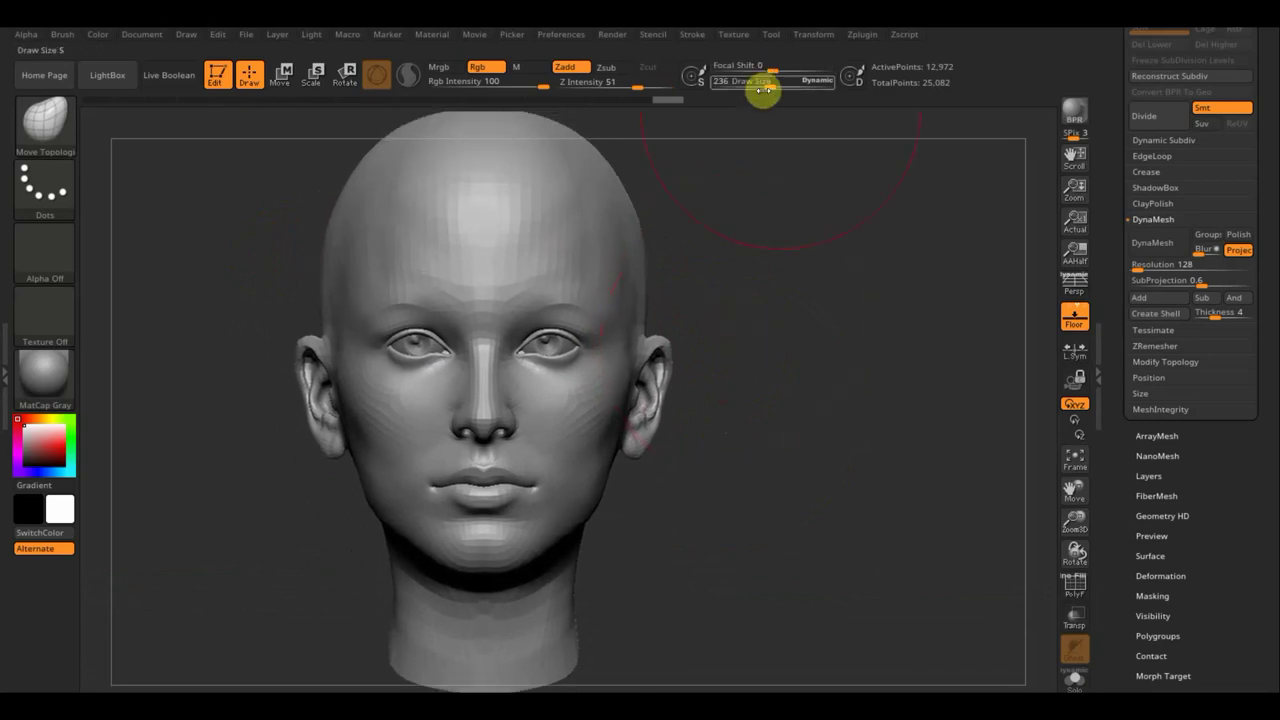
pyautogui.moveTo(767, 86); pyautogui.dragTo(752, 92)
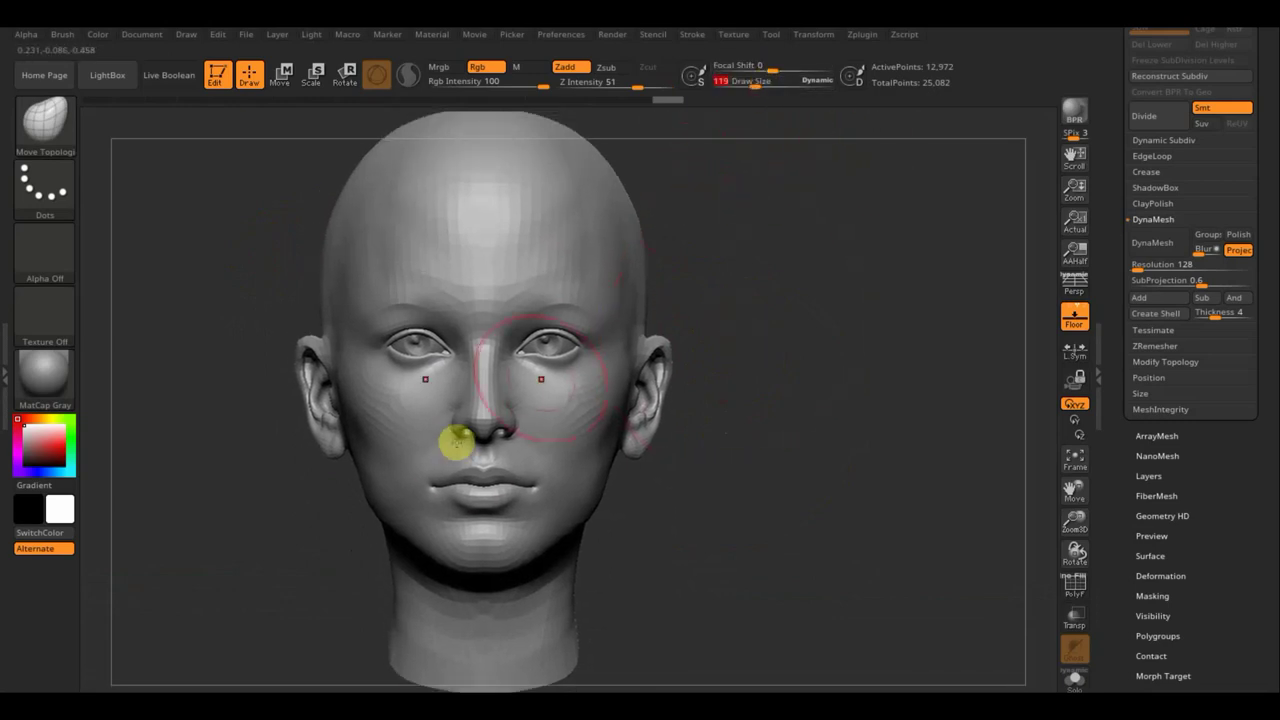
pyautogui.moveTo(769, 431); pyautogui.dragTo(731, 423)
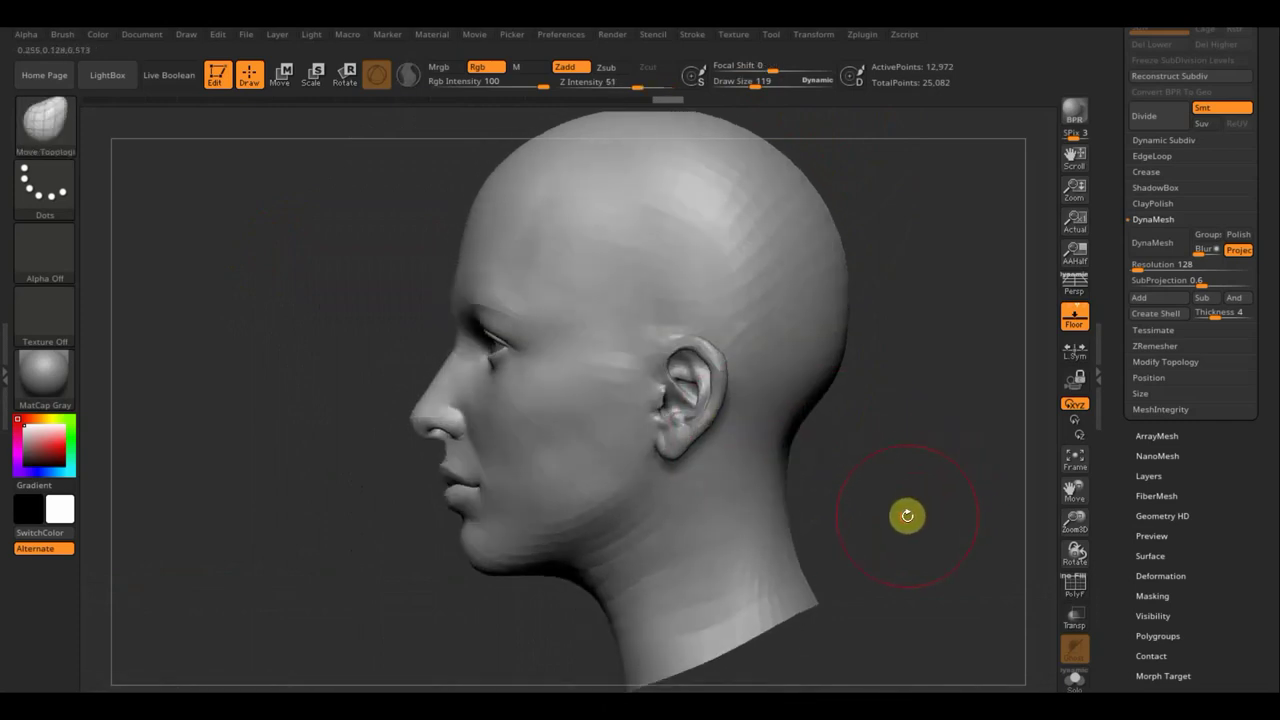
pyautogui.keyDown('alt'); pyautogui.moveTo(907, 515); pyautogui.dragTo(895, 480); pyautogui.keyUp('alt')
# Step: Shift both ears slightly with mirrored symmetry, checking front and side views
pyautogui.moveTo(757, 80); pyautogui.dragTo(763, 90)
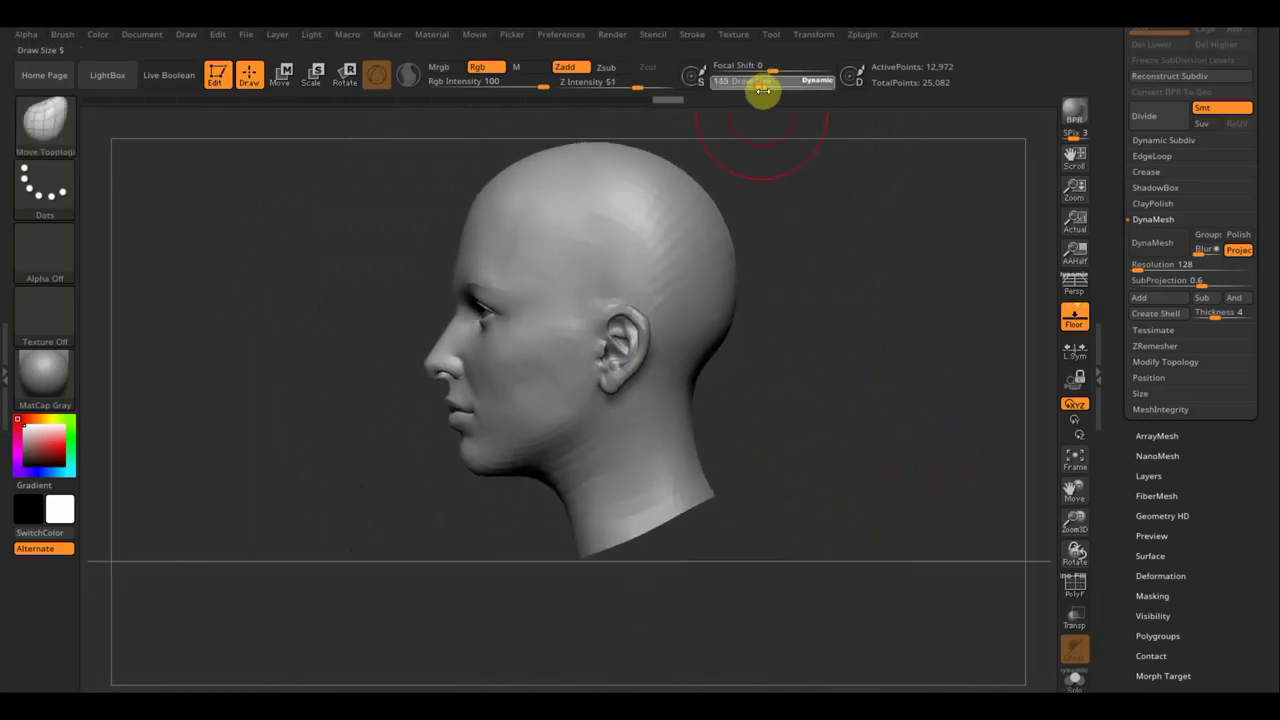
pyautogui.keyDown('shift'); pyautogui.moveTo(829, 340); pyautogui.dragTo(806, 361); pyautogui.keyUp('shift')
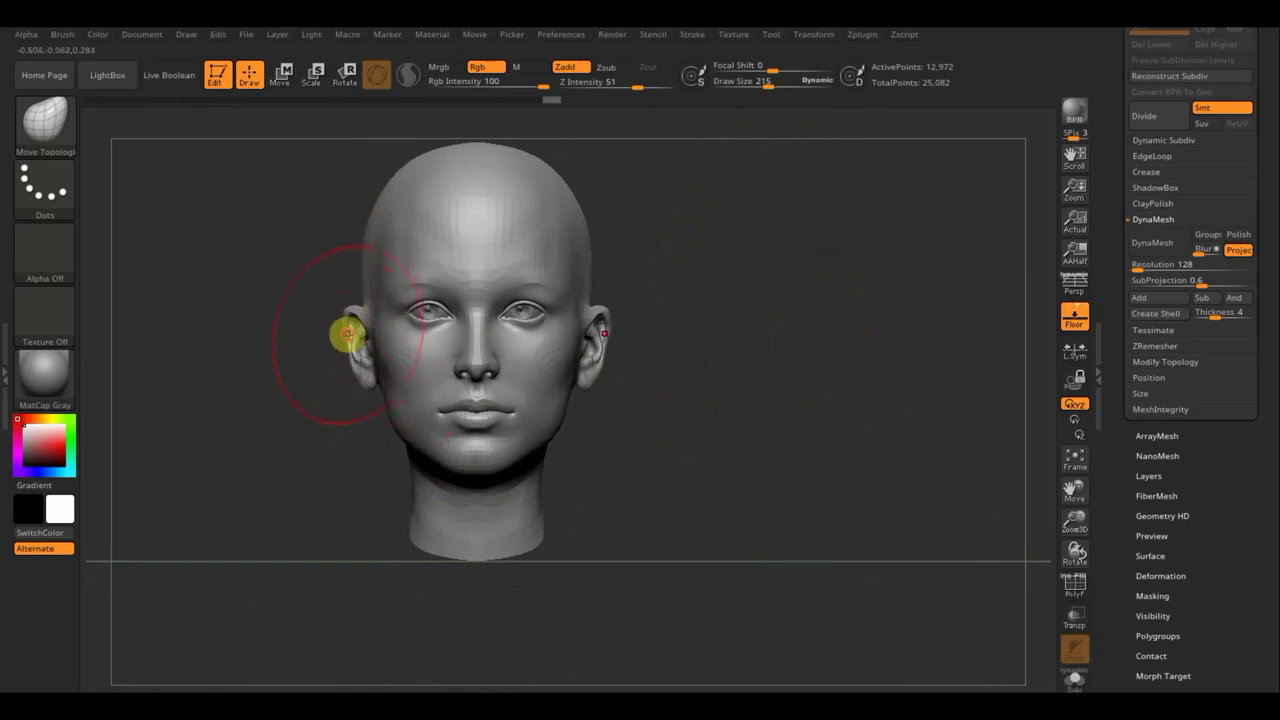
pyautogui.moveTo(346, 334); pyautogui.dragTo(342, 334)
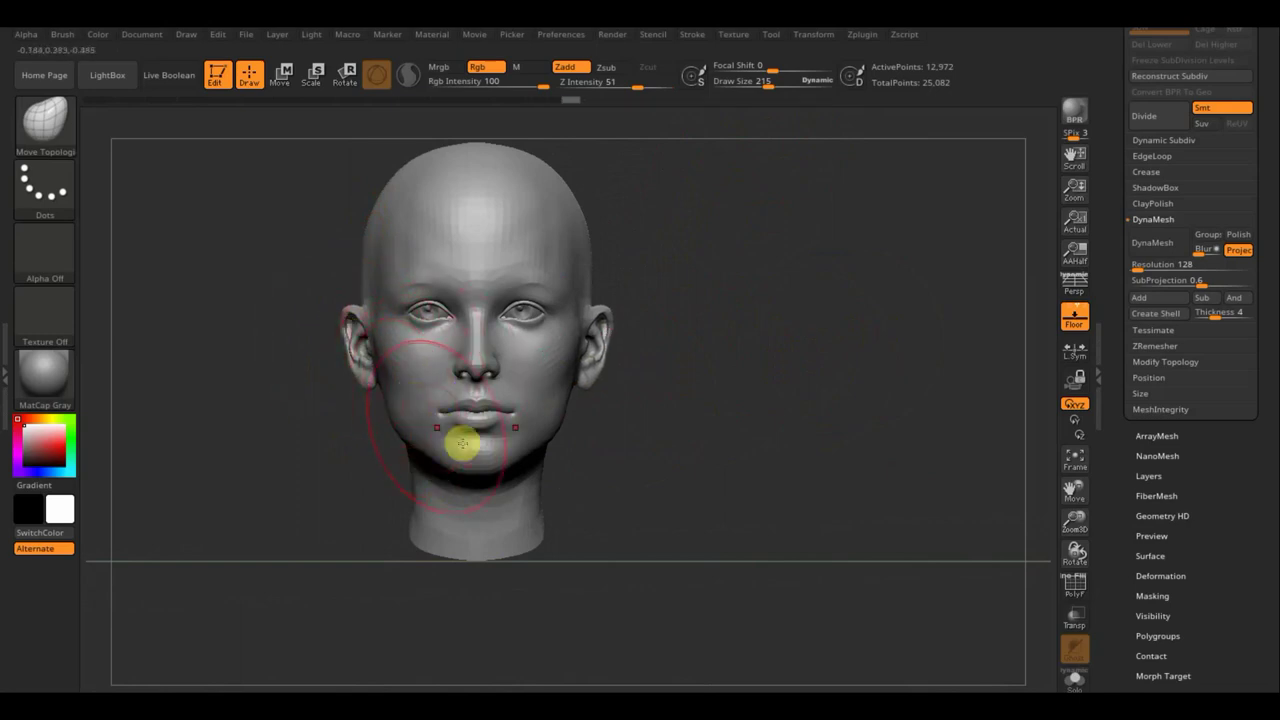
pyautogui.keyDown('shift'); pyautogui.moveTo(620, 446); pyautogui.dragTo(716, 449); pyautogui.keyUp('shift')
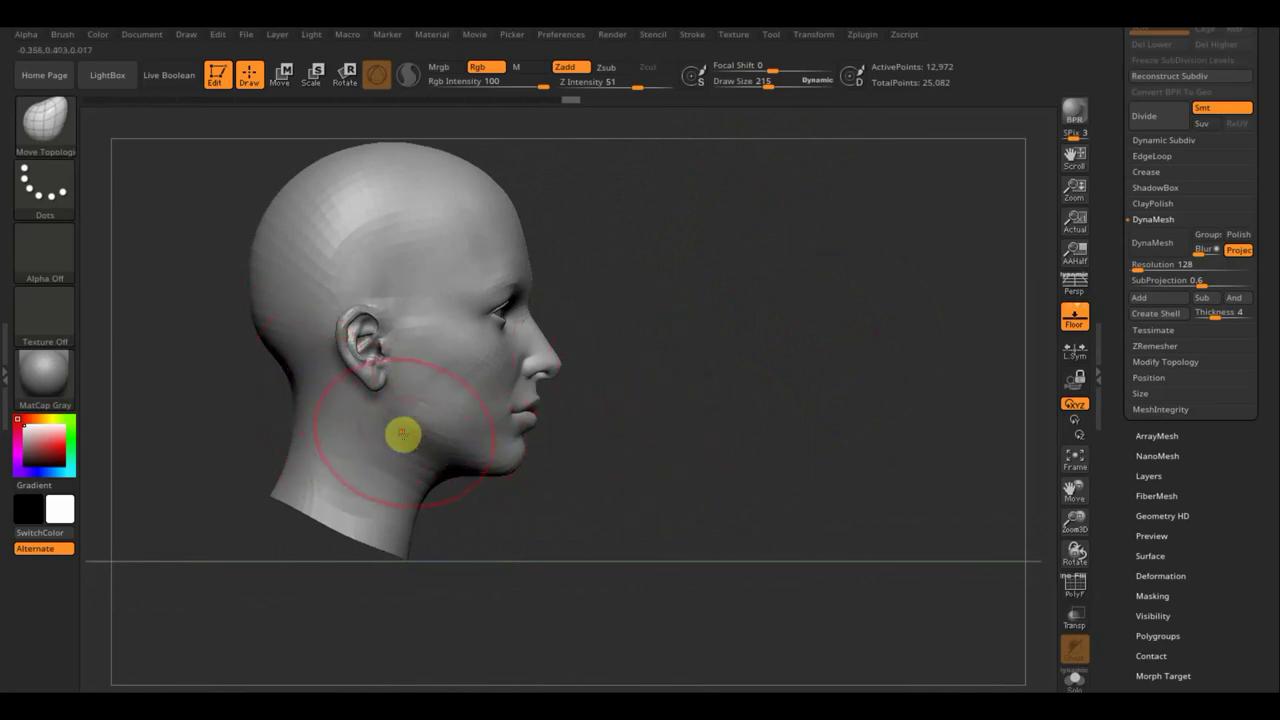
pyautogui.moveTo(743, 449); pyautogui.dragTo(716, 432)
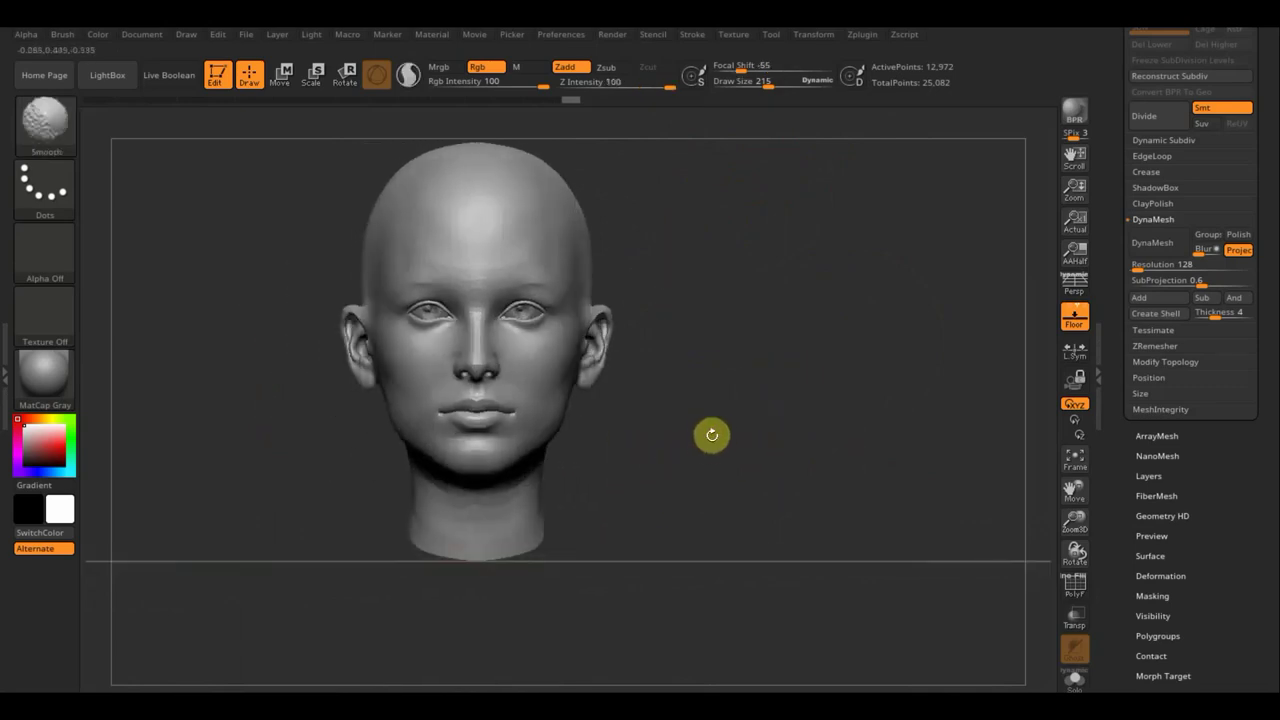
# Step: With a smaller brush, stretch the outer eye corners outward and reshape the nose tip
pyautogui.keyDown('alt'); pyautogui.moveTo(731, 355); pyautogui.dragTo(850, 171); pyautogui.keyUp('alt')
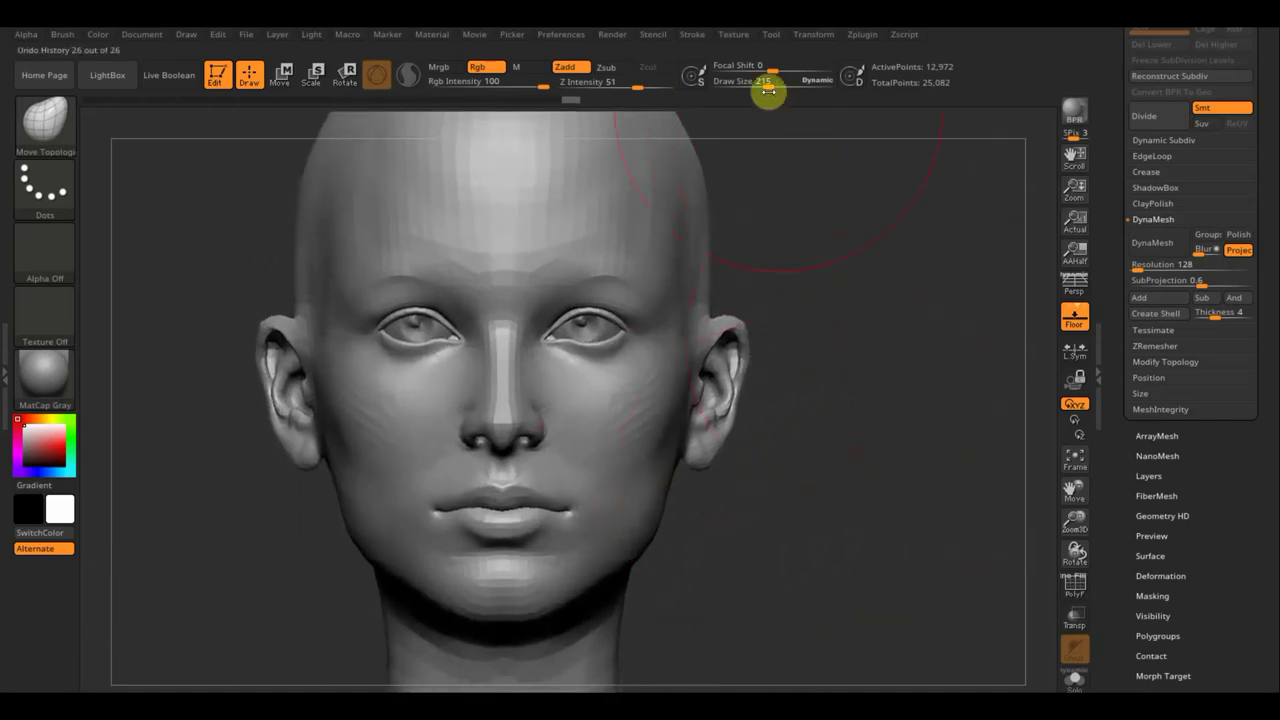
pyautogui.moveTo(766, 87); pyautogui.dragTo(758, 88)
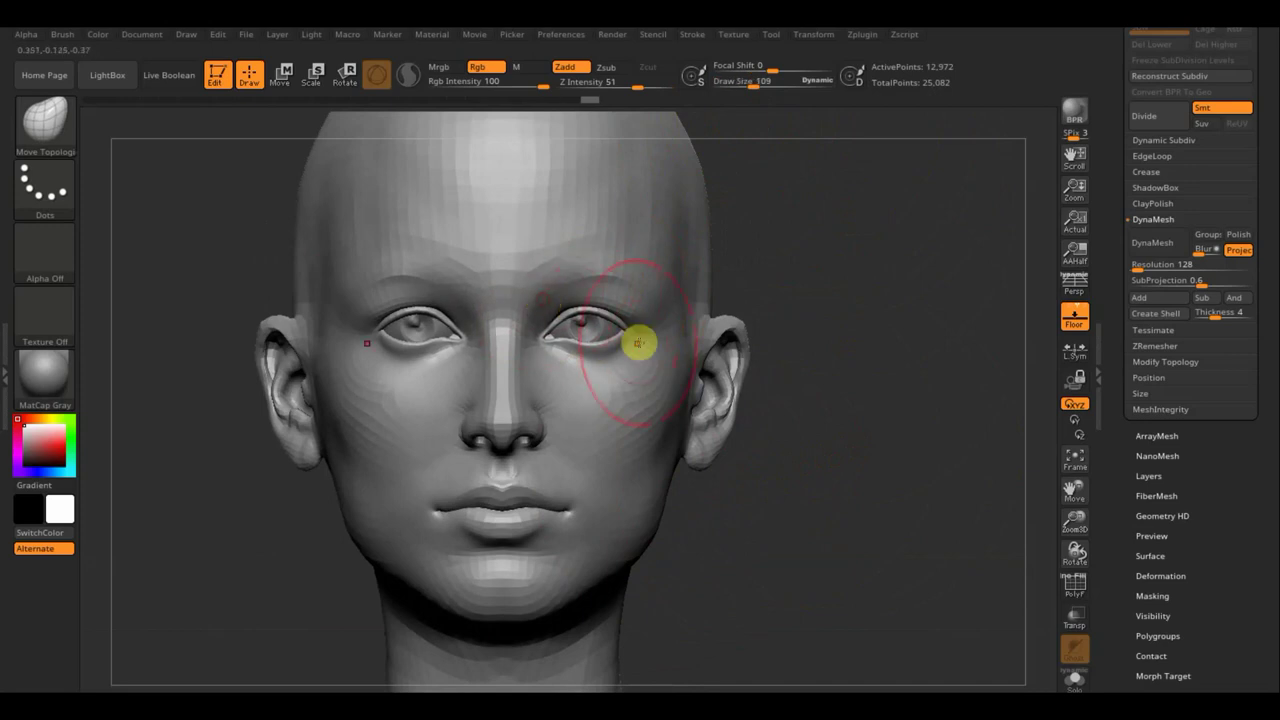
pyautogui.moveTo(628, 331); pyautogui.dragTo(636, 333)
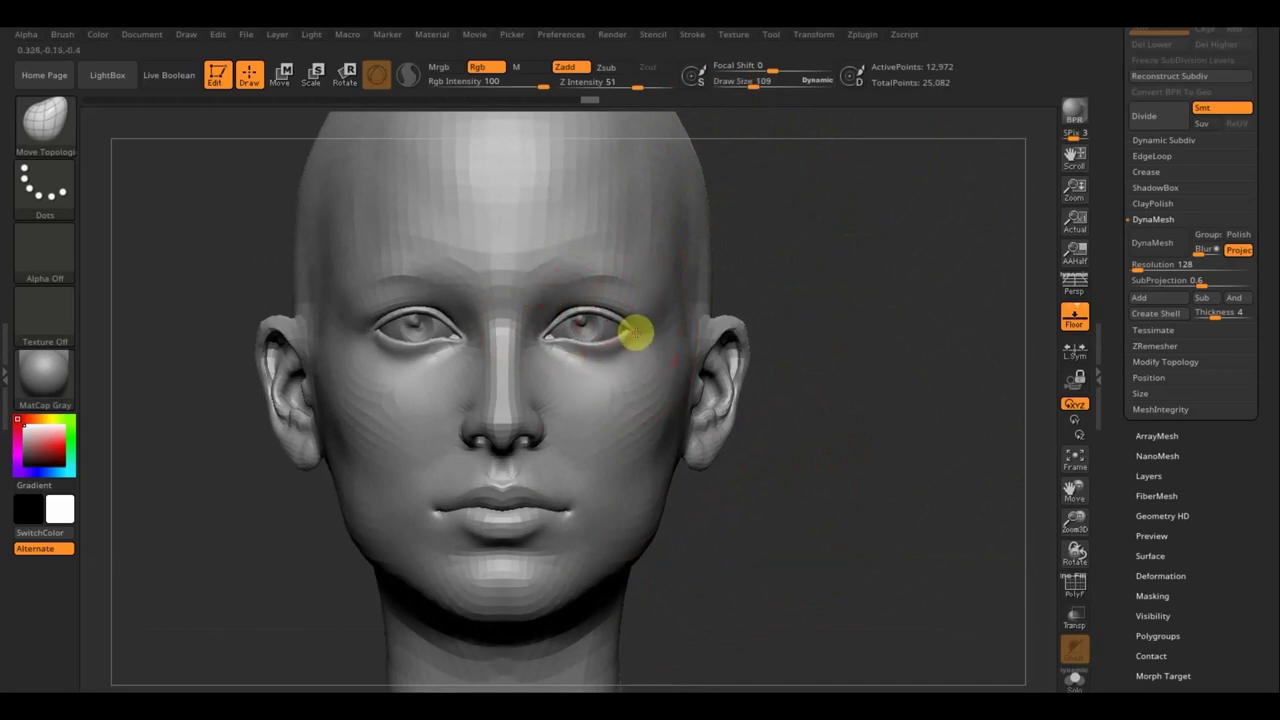
pyautogui.moveTo(863, 320); pyautogui.dragTo(805, 323)
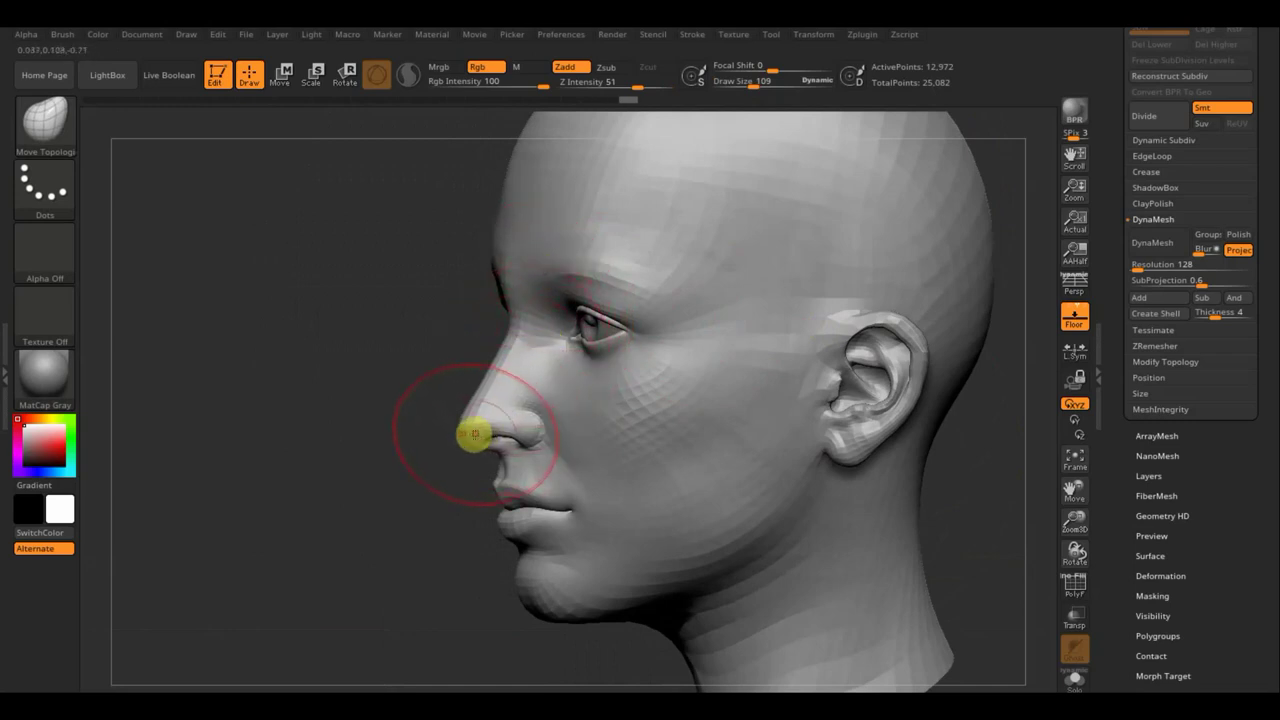
pyautogui.moveTo(470, 437); pyautogui.dragTo(499, 356)
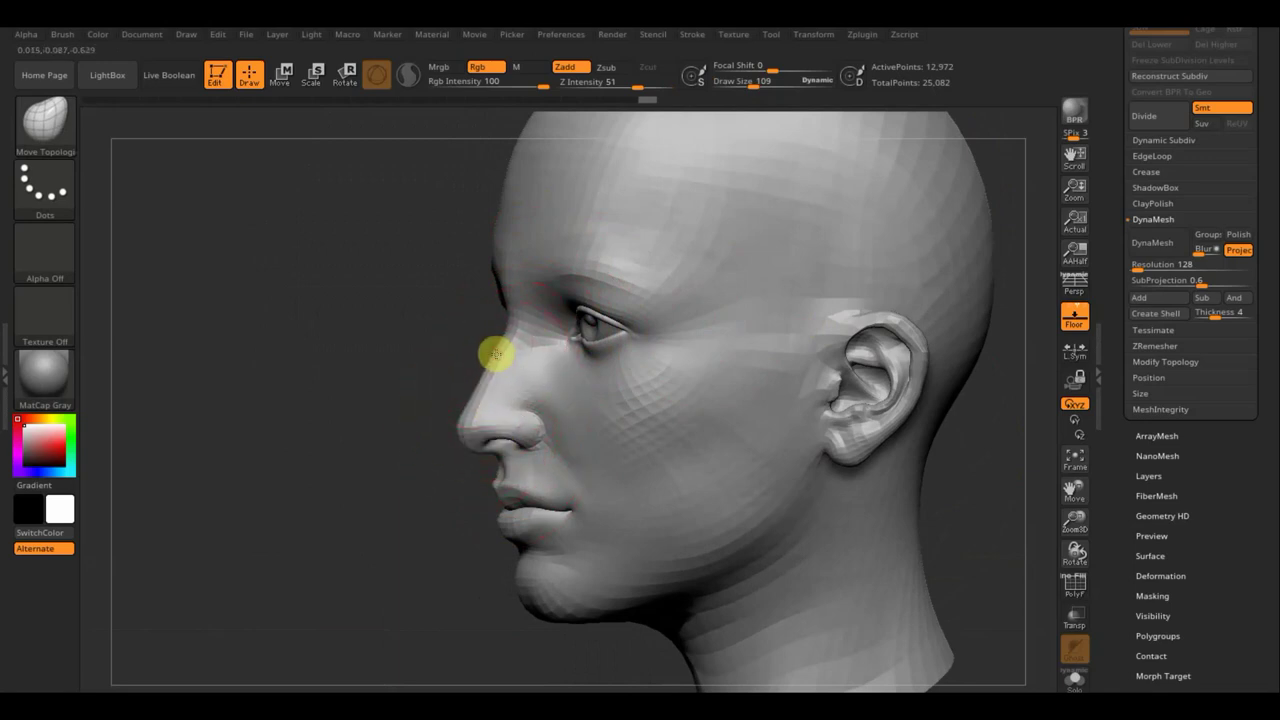
# Step: Refine the nose from profile, adjusting the brush size between 119 and 73
pyautogui.moveTo(515, 508)
pyautogui.mouseDown(button='right')
pyautogui.moveTo(457, 505)
pyautogui.moveTo(549, 491)
pyautogui.moveTo(557, 508)
pyautogui.moveTo(534, 508)
pyautogui.mouseUp(button='right')
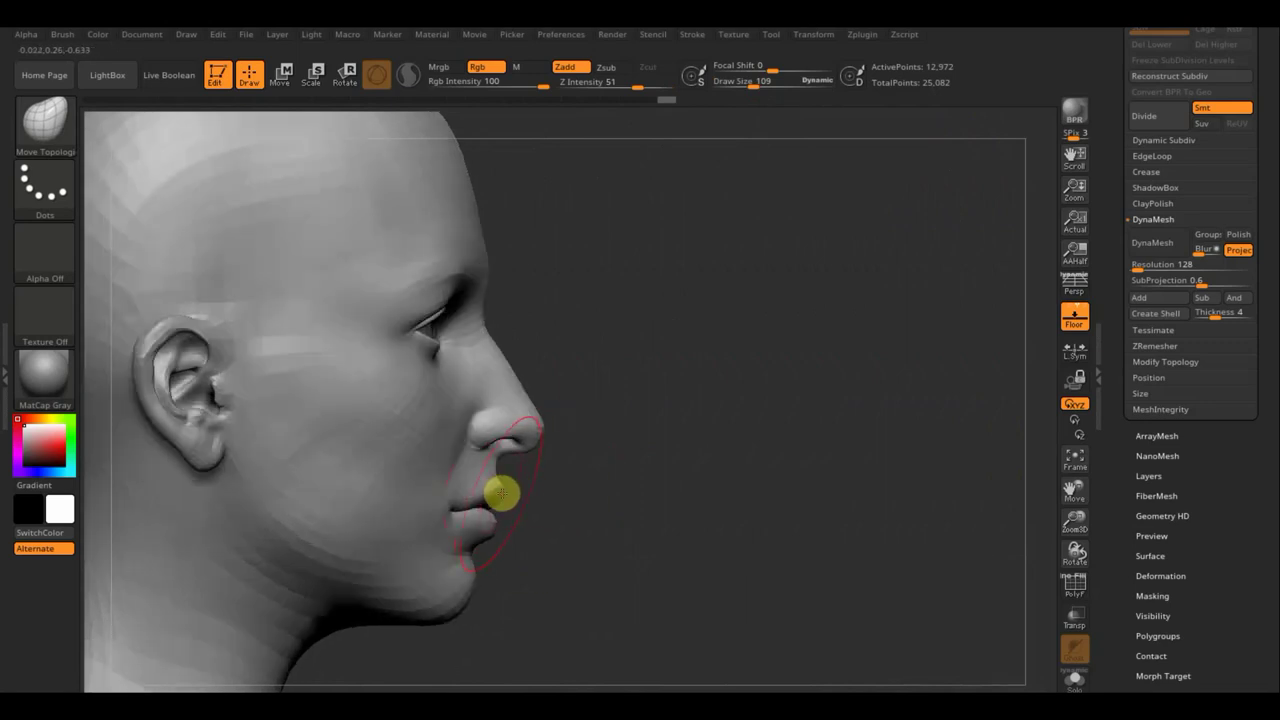
pyautogui.moveTo(752, 86); pyautogui.dragTo(749, 85)
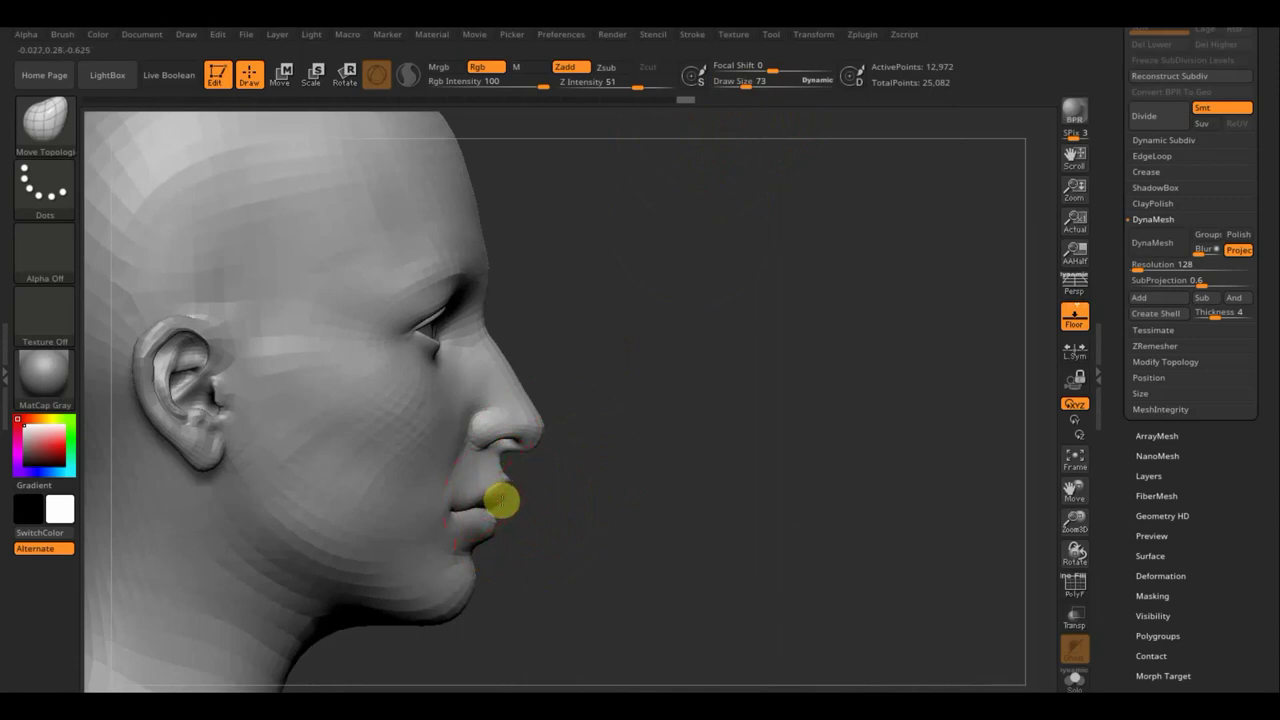
pyautogui.moveTo(606, 531)
pyautogui.mouseDown()
pyautogui.moveTo(475, 542)
pyautogui.moveTo(530, 532)
pyautogui.mouseUp()
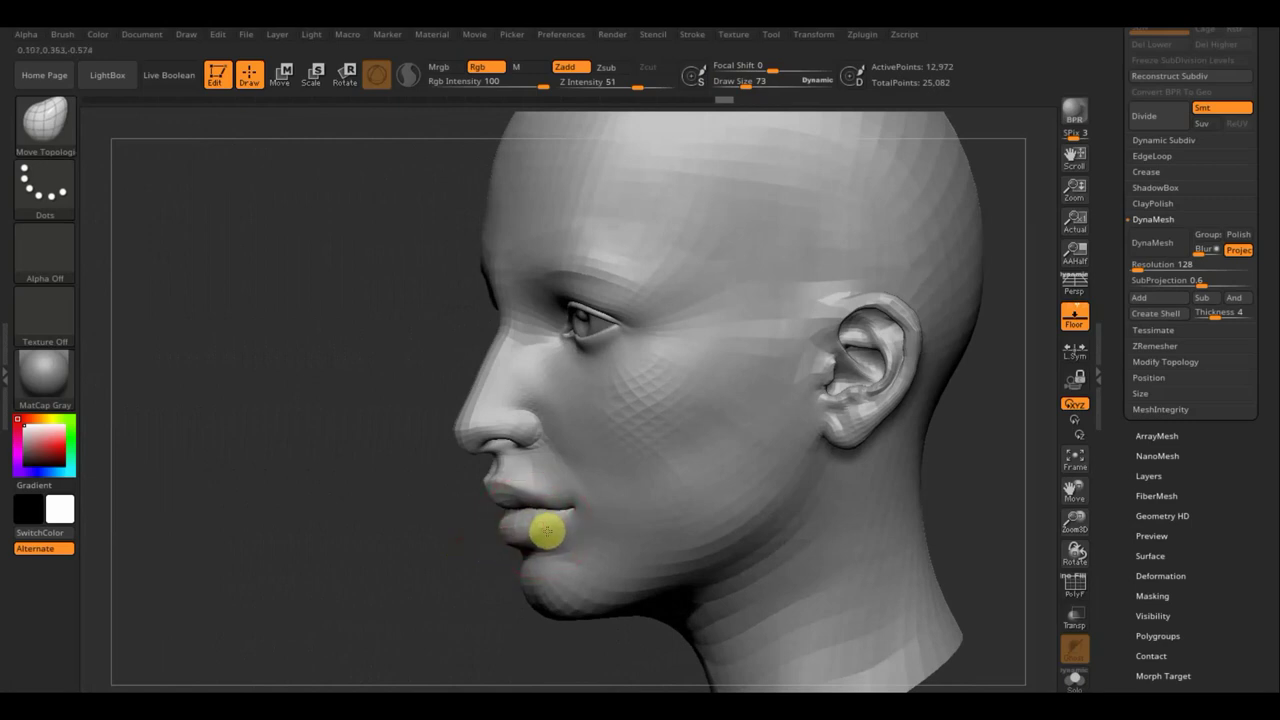
pyautogui.moveTo(547, 531); pyautogui.dragTo(518, 526)
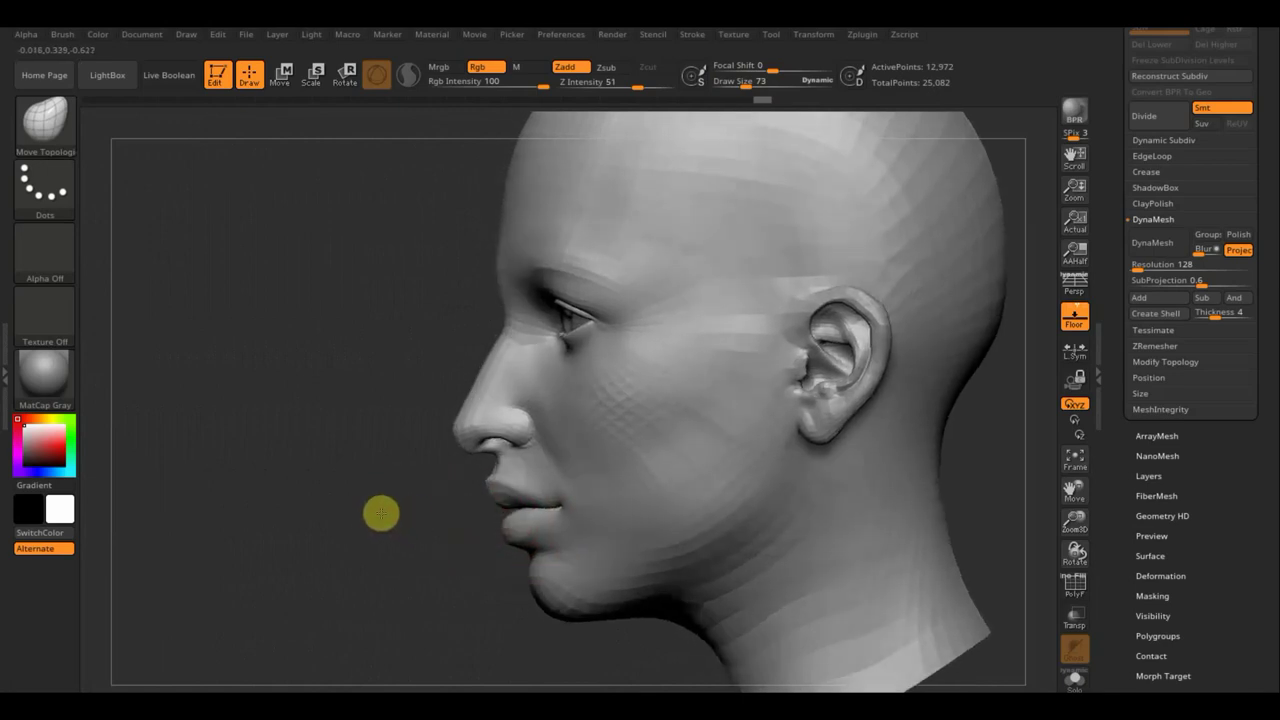
pyautogui.moveTo(431, 554)
pyautogui.keyDown('shift'); pyautogui.mouseDown()
pyautogui.moveTo(386, 568)
pyautogui.moveTo(398, 588)
pyautogui.moveTo(377, 540)
pyautogui.mouseUp(); pyautogui.keyUp('shift')
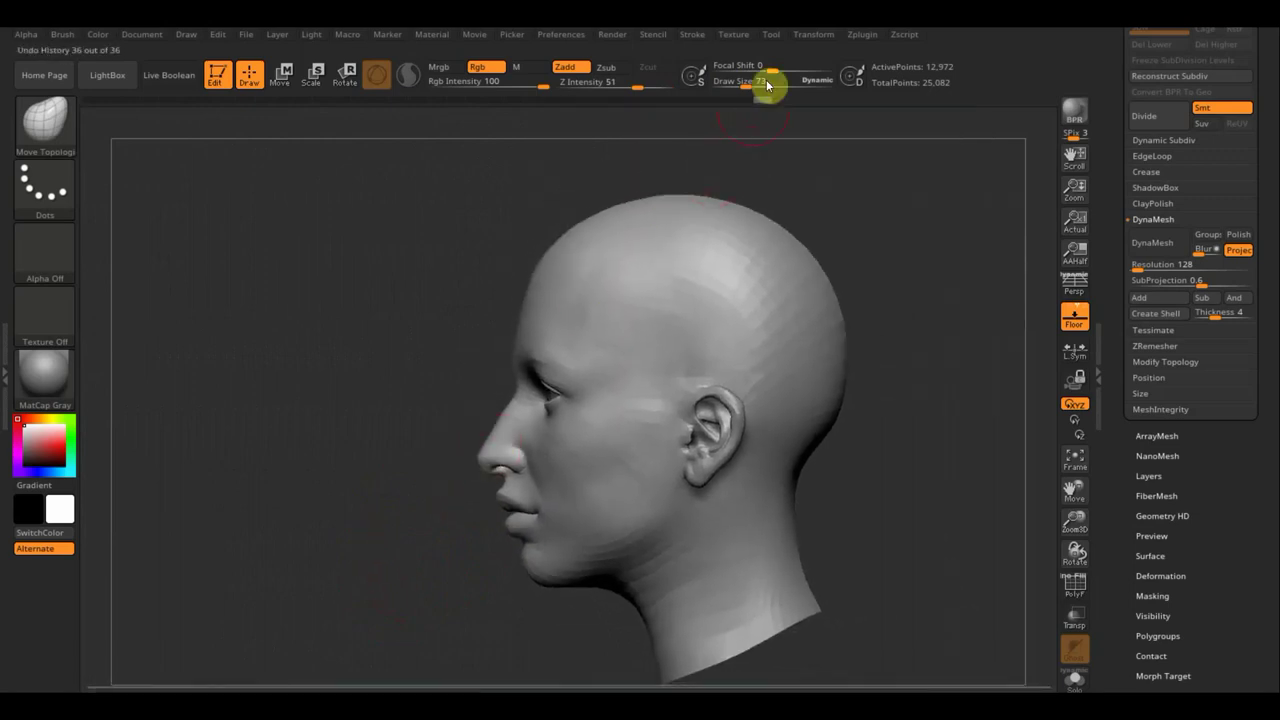
pyautogui.moveTo(749, 86); pyautogui.dragTo(757, 89)
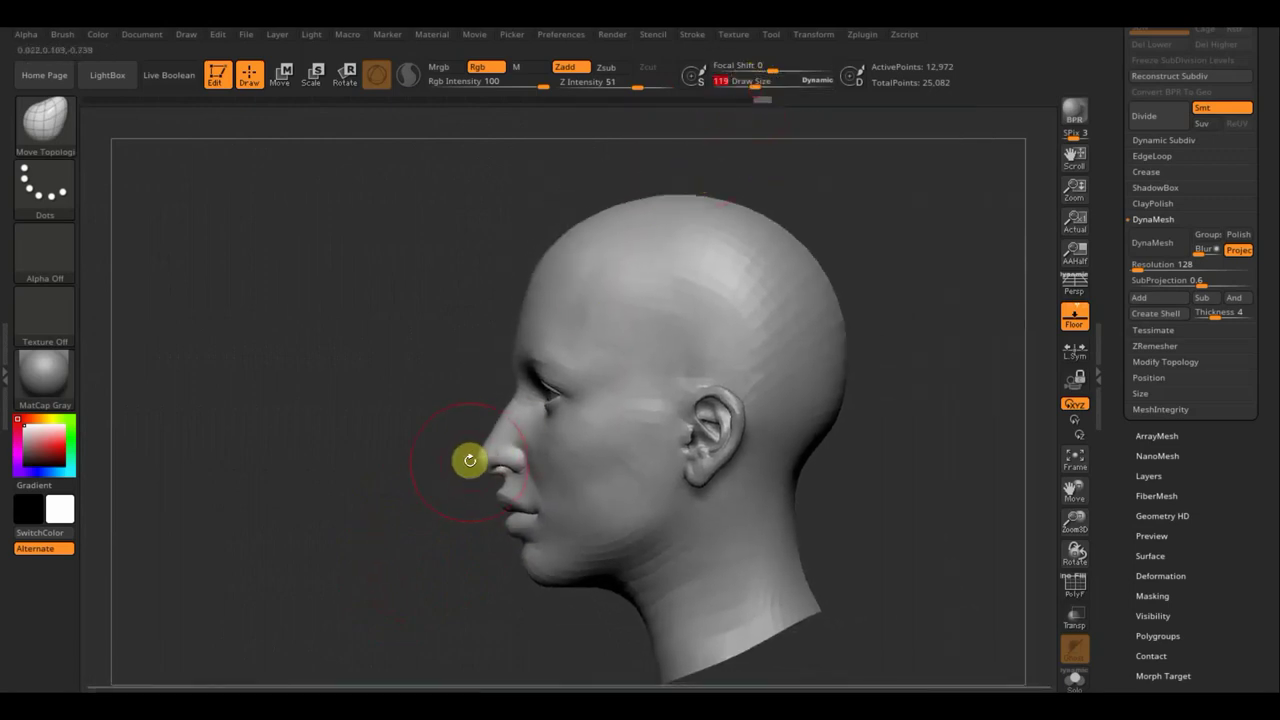
pyautogui.moveTo(483, 454); pyautogui.dragTo(484, 467)
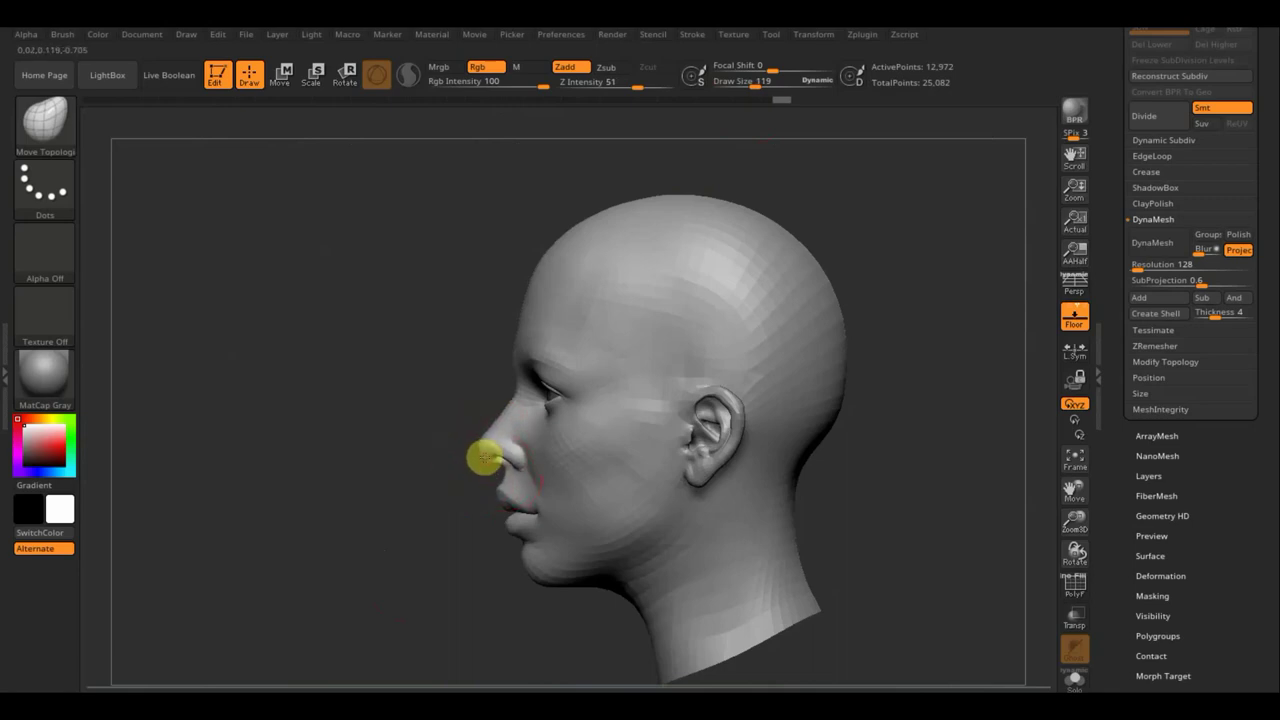
pyautogui.moveTo(749, 86); pyautogui.dragTo(747, 87)
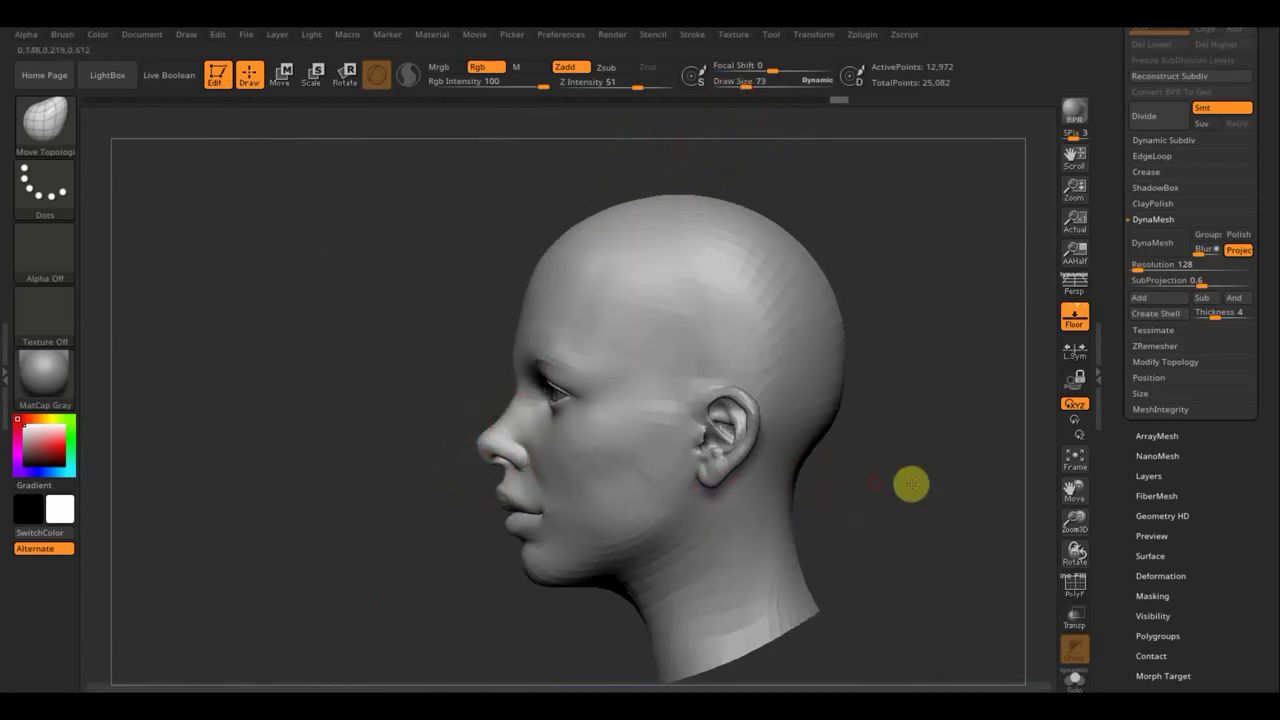
# Step: Set the brush to about 81 and mask the area around the ear
pyautogui.keyDown('shift'); pyautogui.moveTo(909, 483); pyautogui.dragTo(951, 481); pyautogui.keyUp('shift')
pyautogui.keyDown('alt'); pyautogui.moveTo(731, 506); pyautogui.dragTo(738, 566); pyautogui.keyUp('alt')
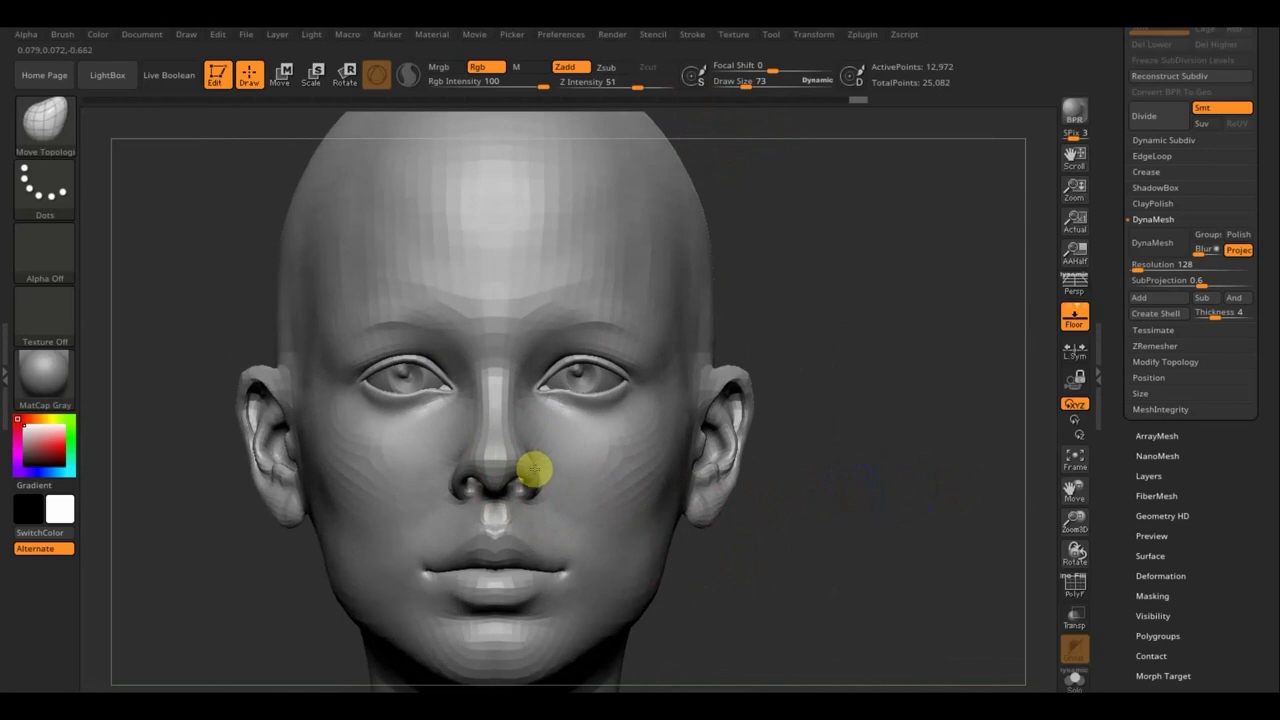
pyautogui.moveTo(941, 537); pyautogui.dragTo(280, 517)
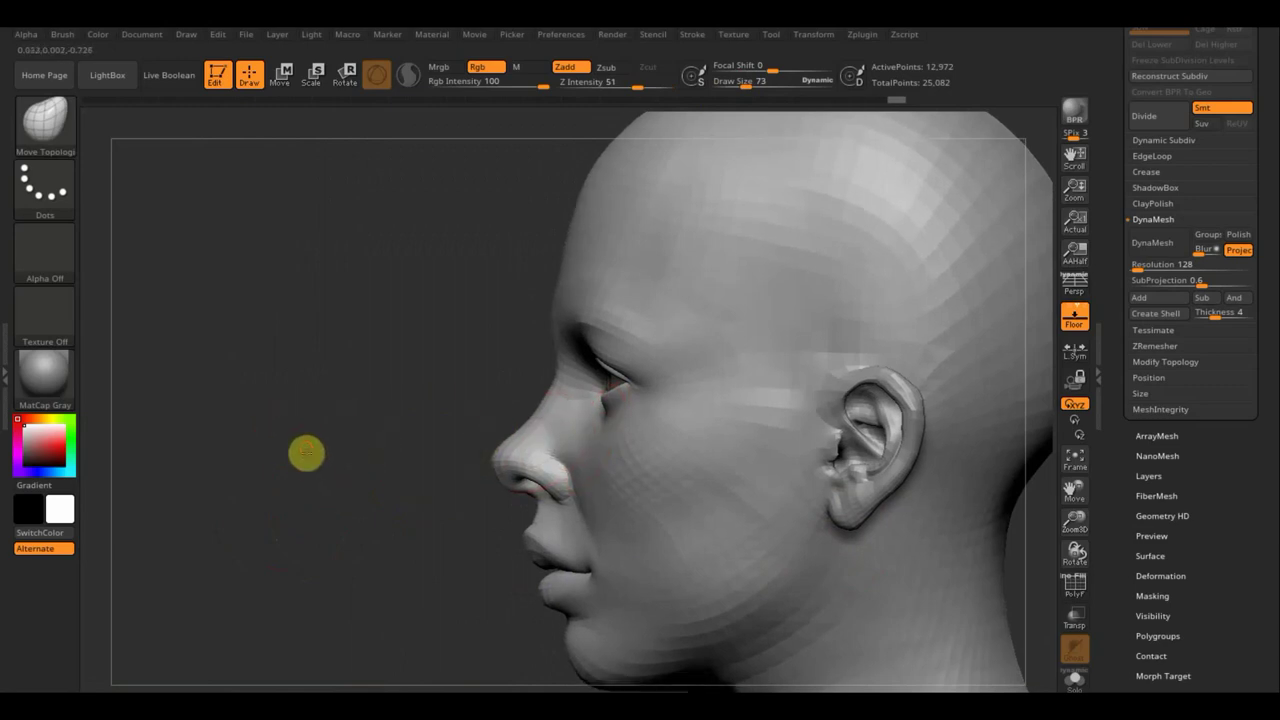
pyautogui.moveTo(306, 448)
pyautogui.mouseDown()
pyautogui.moveTo(249, 343)
pyautogui.moveTo(522, 458)
pyautogui.mouseUp()
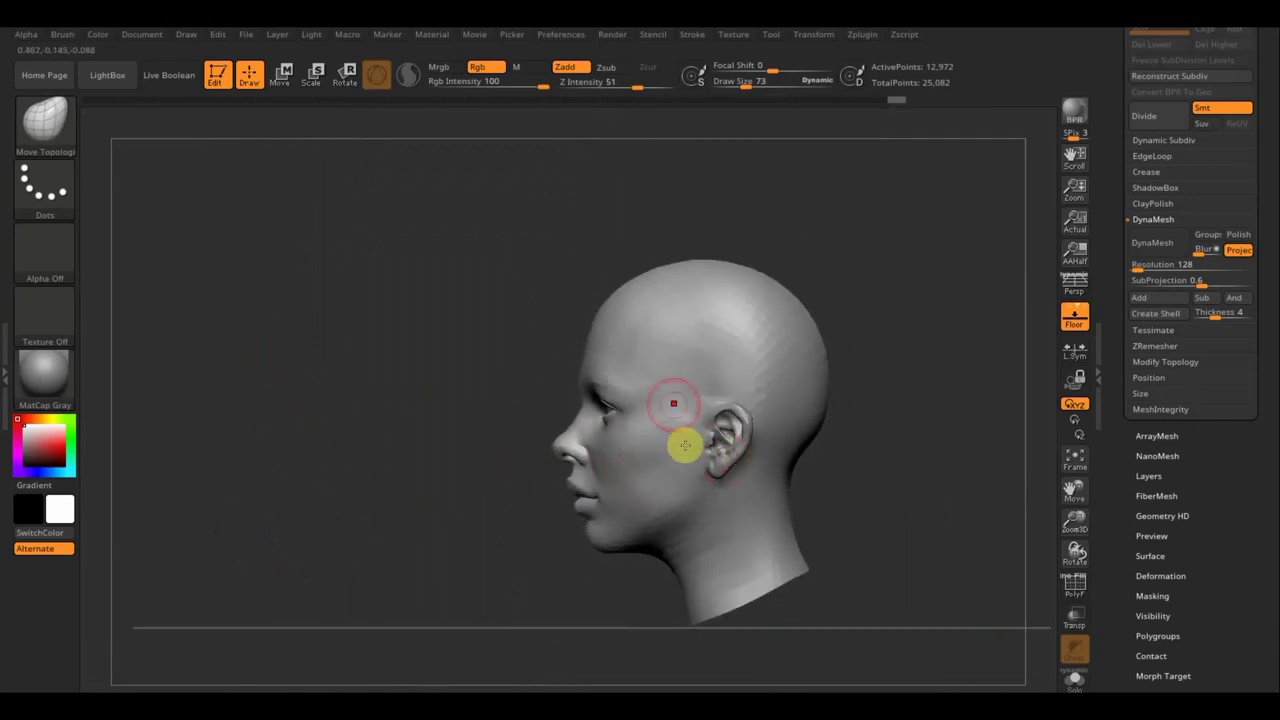
pyautogui.moveTo(745, 86); pyautogui.dragTo(766, 86)
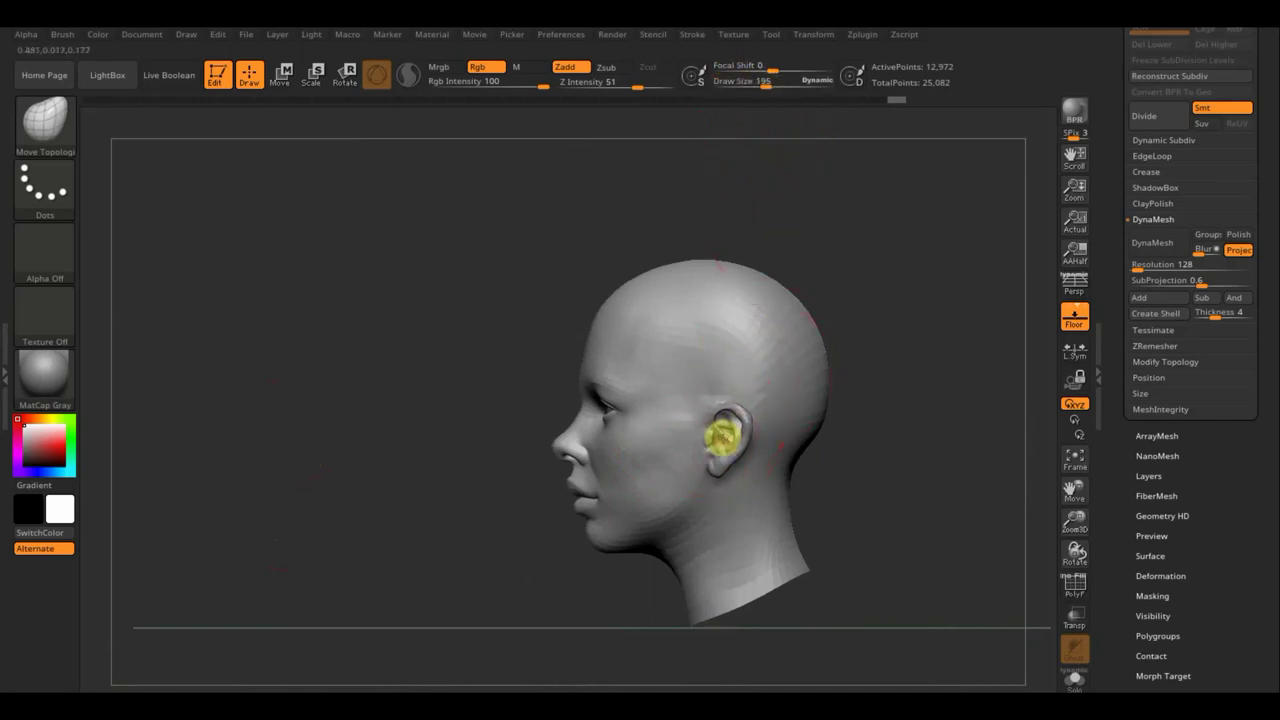
pyautogui.moveTo(766, 86); pyautogui.dragTo(746, 86)
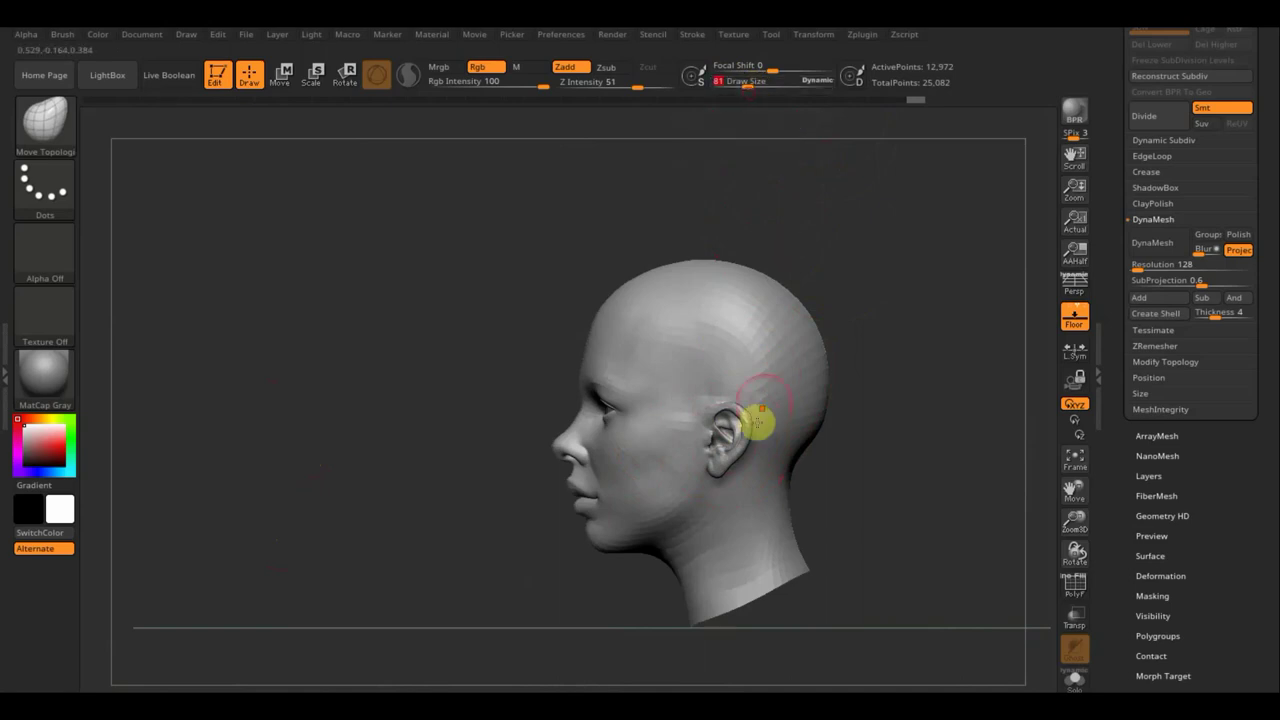
pyautogui.keyDown('ctrl'); pyautogui.moveTo(728, 428); pyautogui.dragTo(718, 453); pyautogui.keyUp('ctrl')
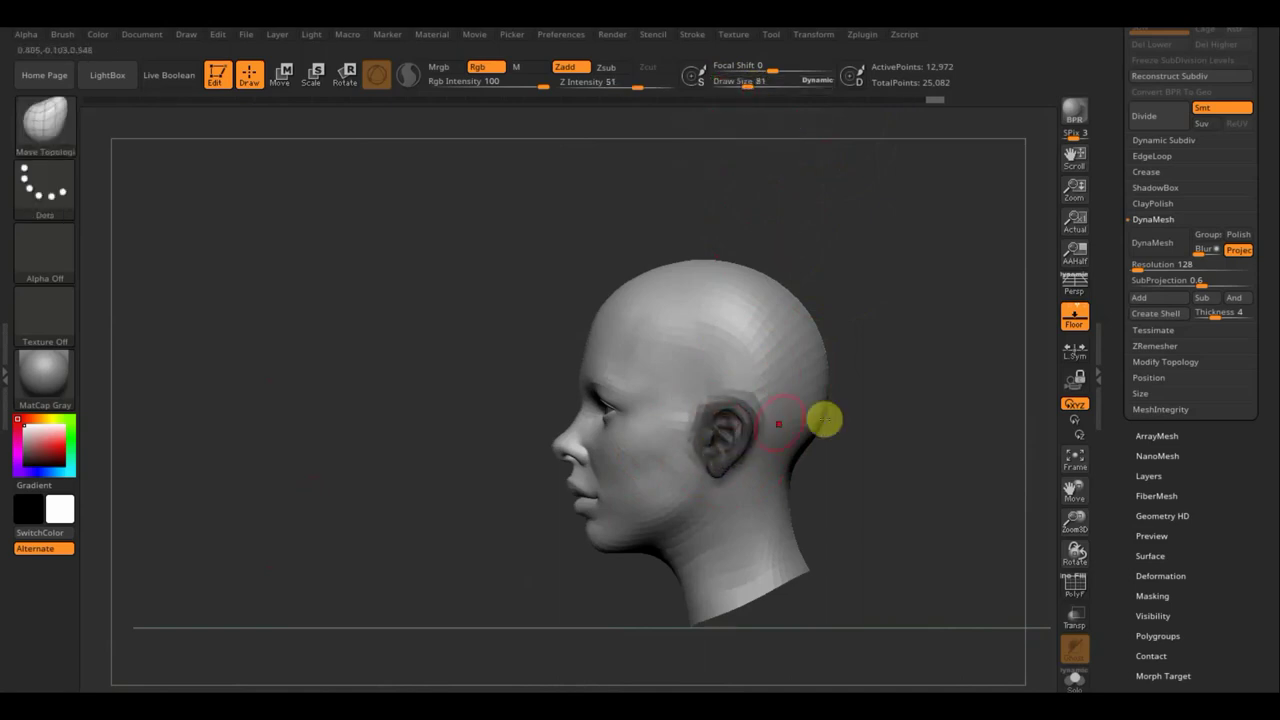
# Step: Invert the ear mask, move the ears down slightly with Transpose Move, and clear the mask
pyautogui.keyDown('ctrl'); pyautogui.click(903, 430); pyautogui.keyUp('ctrl')
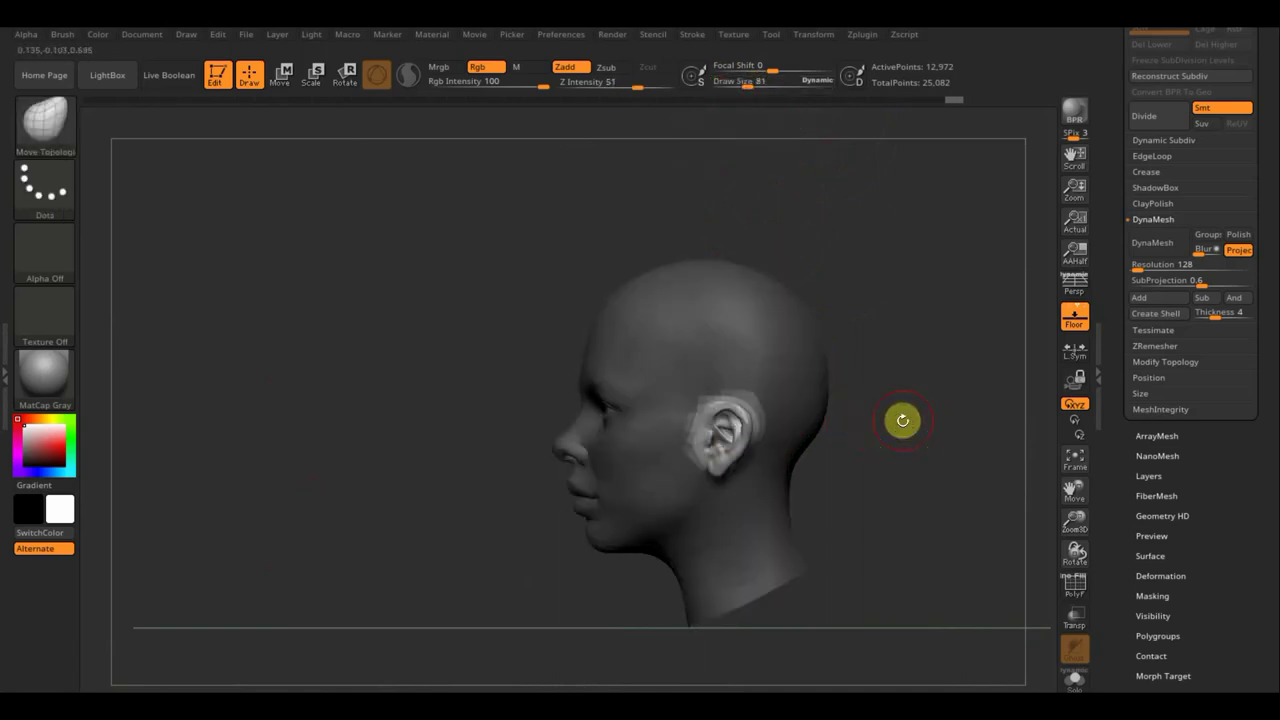
pyautogui.click(284, 74)
pyautogui.moveTo(684, 337); pyautogui.dragTo(688, 323)
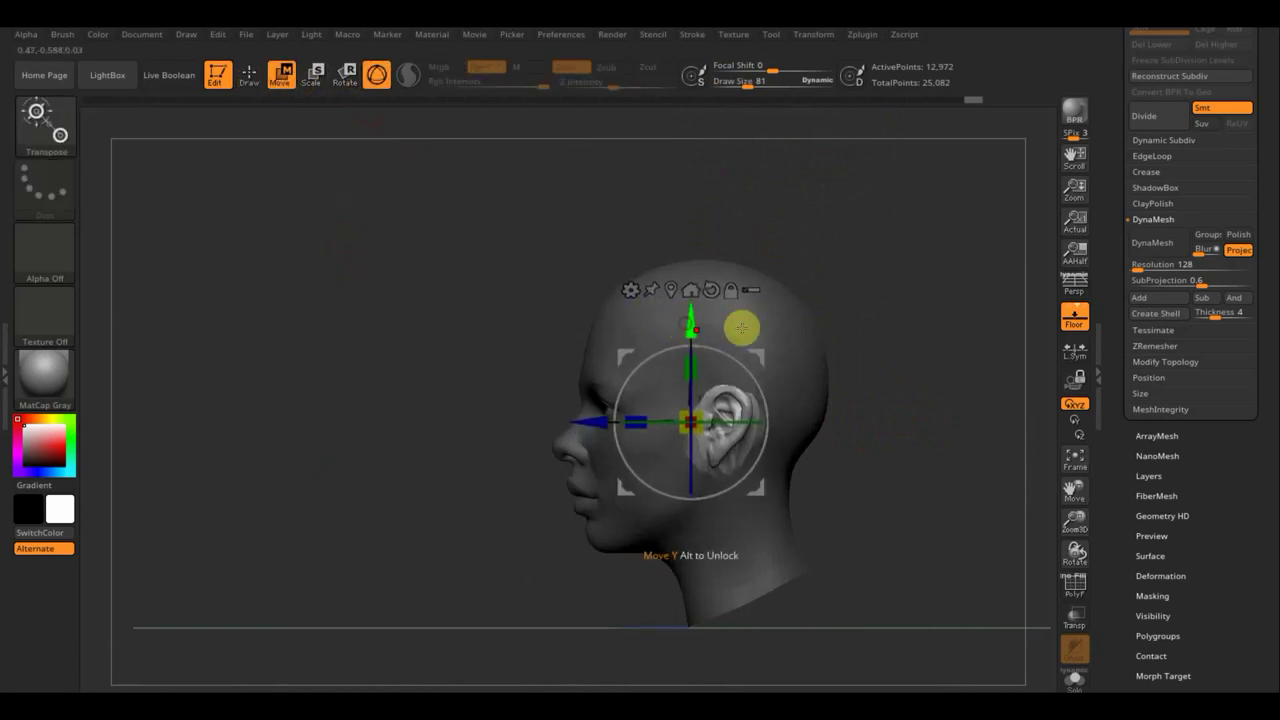
pyautogui.keyDown('shift'); pyautogui.moveTo(869, 311); pyautogui.dragTo(952, 313); pyautogui.keyUp('shift')
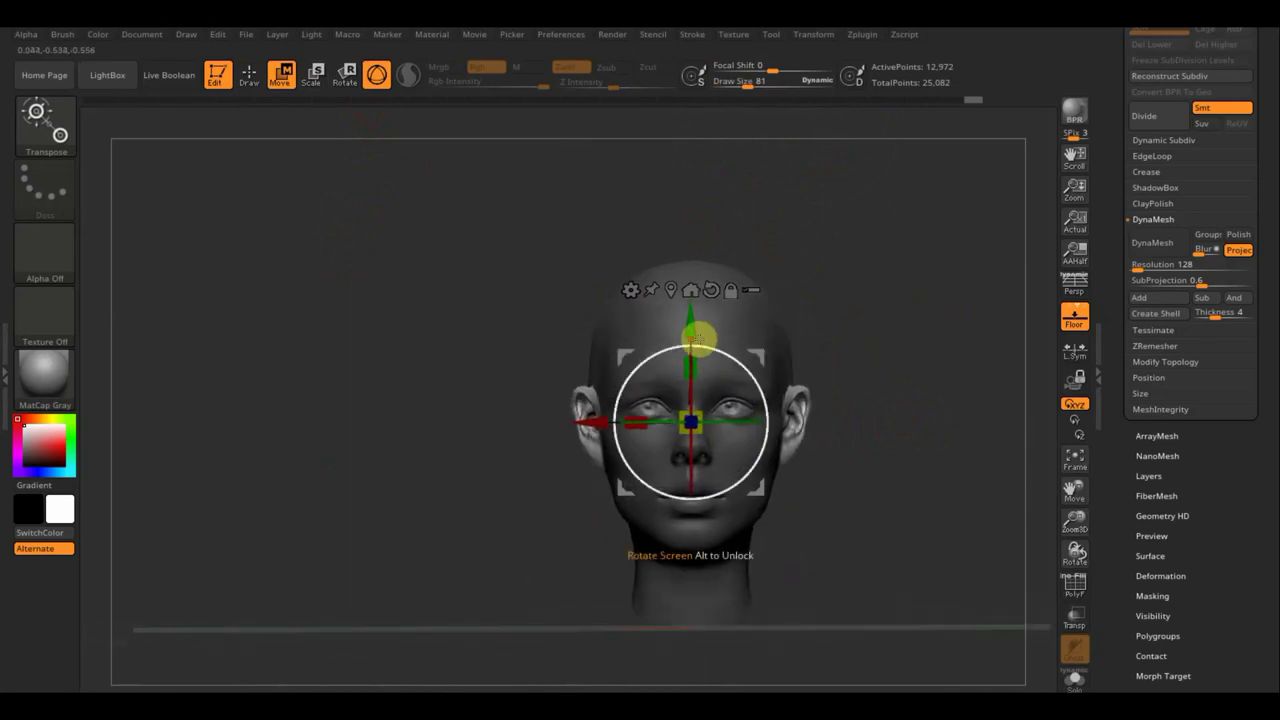
pyautogui.moveTo(692, 318); pyautogui.dragTo(690, 330)
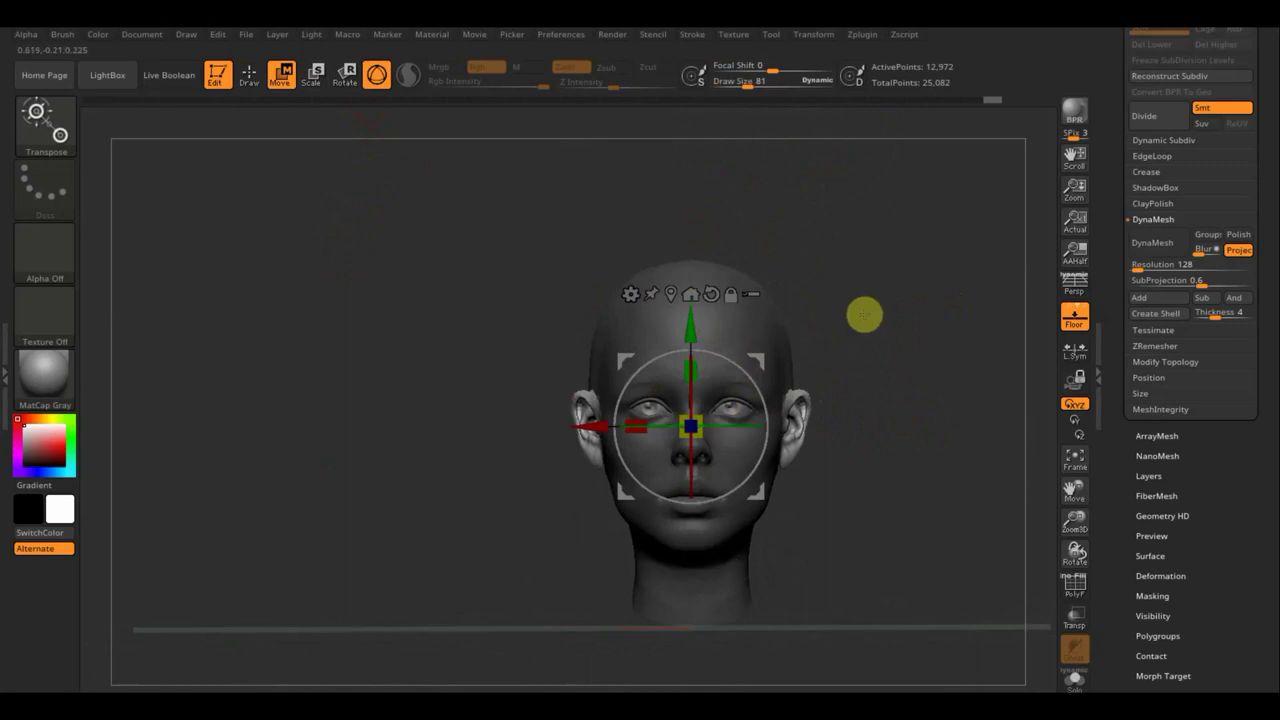
pyautogui.moveTo(863, 314)
pyautogui.keyDown('ctrl'); pyautogui.mouseDown()
pyautogui.moveTo(889, 357)
pyautogui.moveTo(923, 360)
pyautogui.moveTo(891, 371)
pyautogui.moveTo(914, 420)
pyautogui.moveTo(831, 414)
pyautogui.moveTo(823, 400)
pyautogui.mouseUp(); pyautogui.keyUp('ctrl')
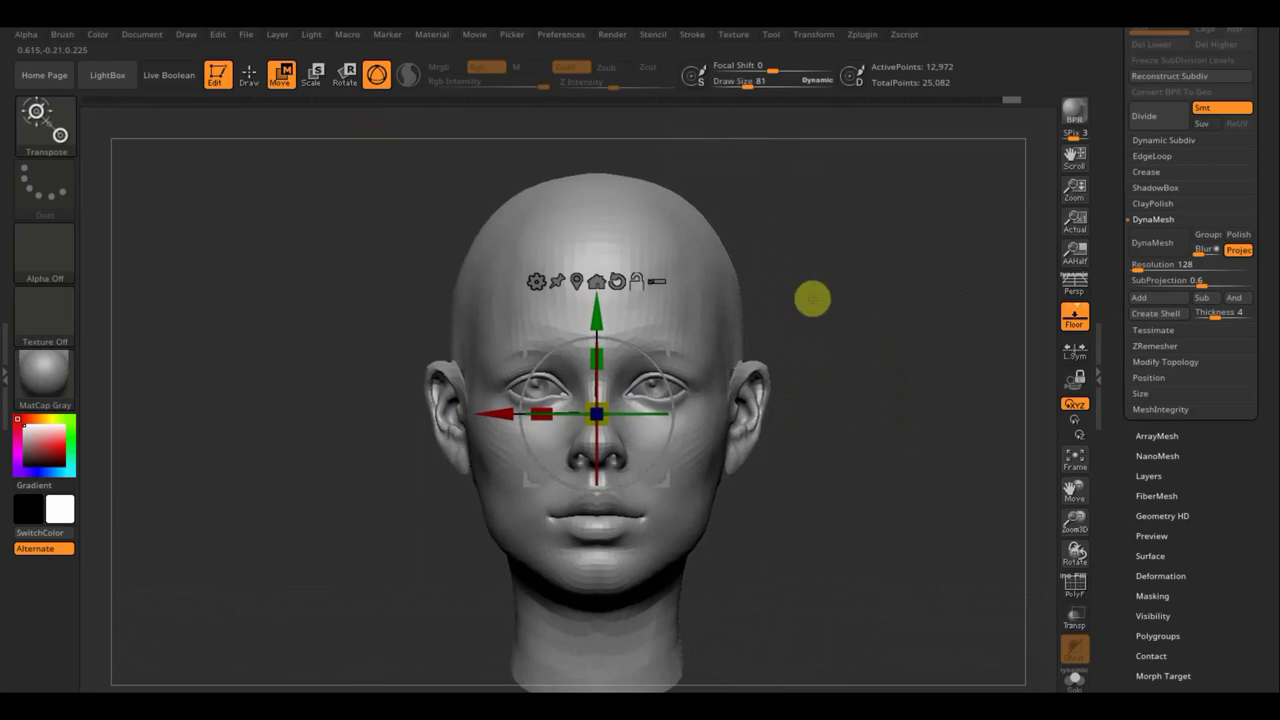
pyautogui.moveTo(743, 80); pyautogui.dragTo(762, 90)
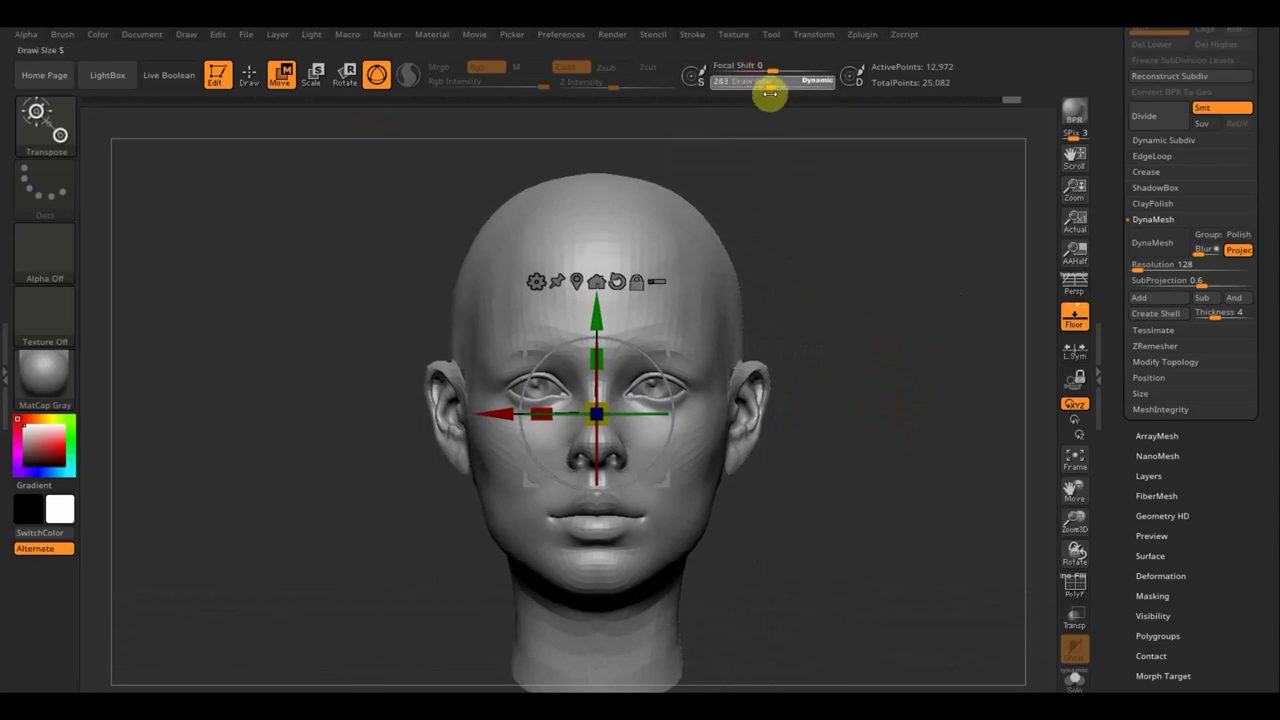
# Step: Return to Draw mode with Move Topological and view the head from above and three-quarter
pyautogui.click(251, 76)
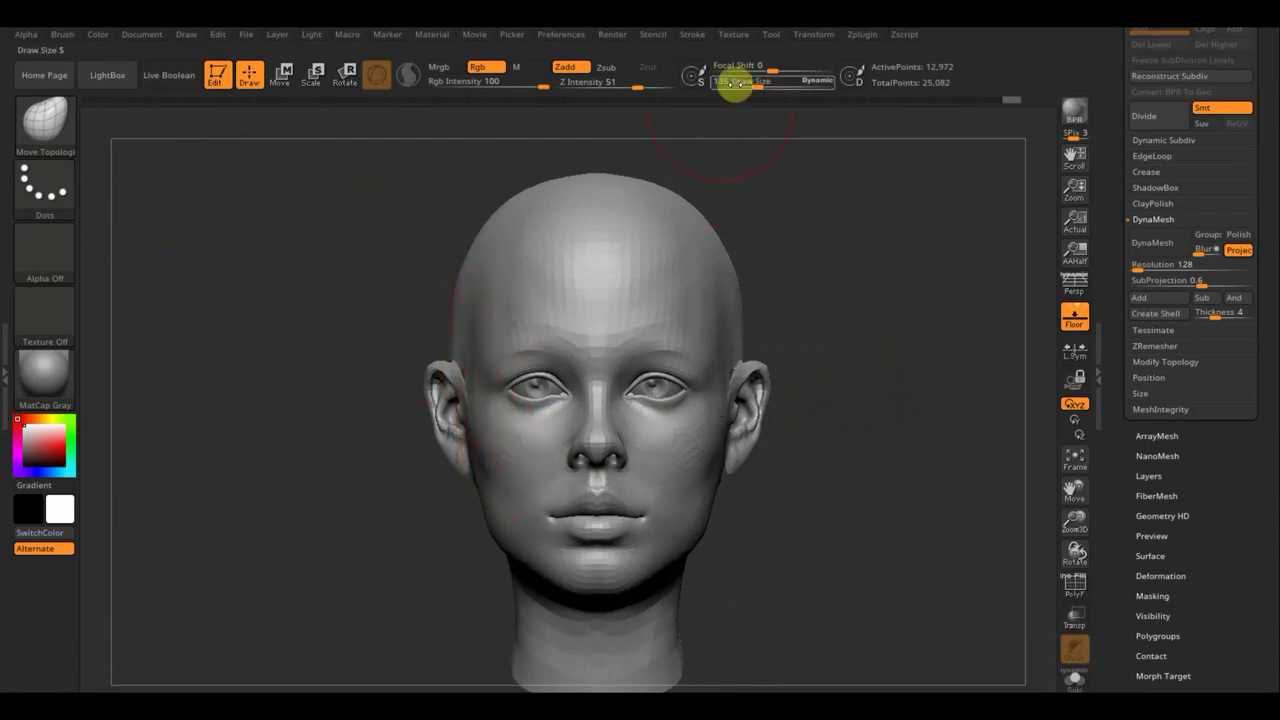
pyautogui.moveTo(760, 87); pyautogui.dragTo(766, 86)
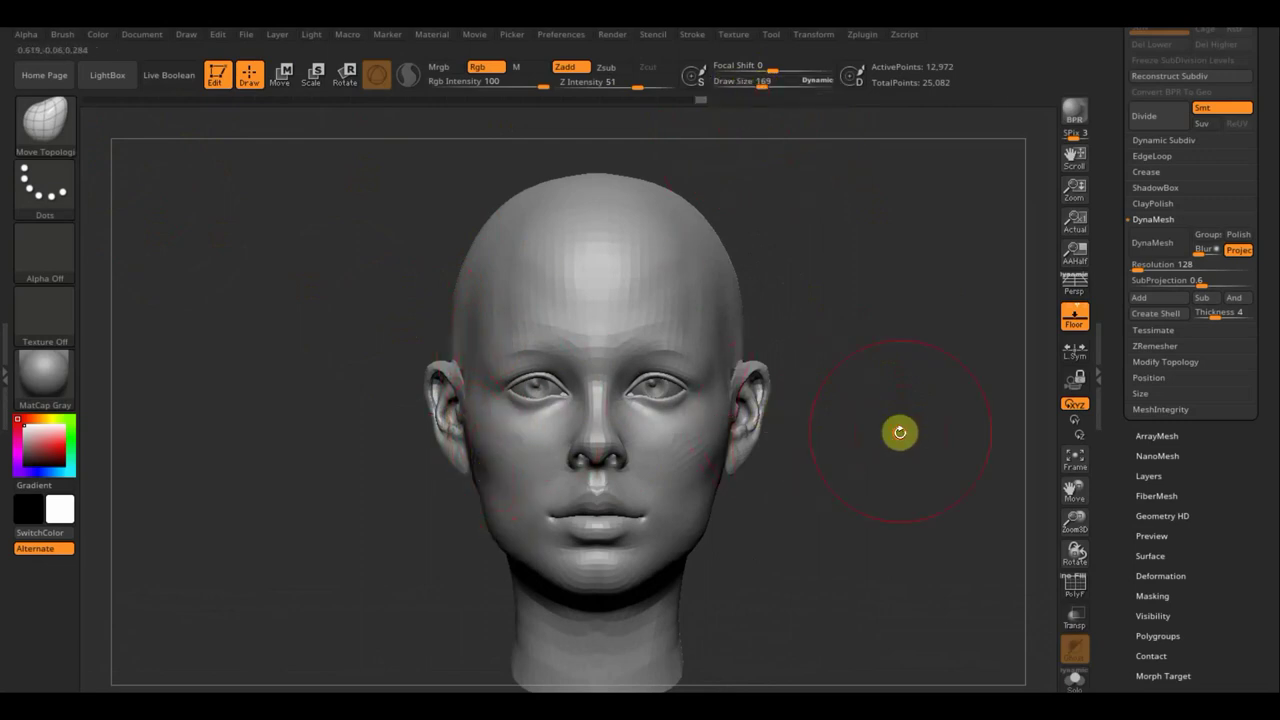
pyautogui.moveTo(900, 434)
pyautogui.mouseDown()
pyautogui.moveTo(880, 494)
pyautogui.moveTo(894, 517)
pyautogui.mouseUp()
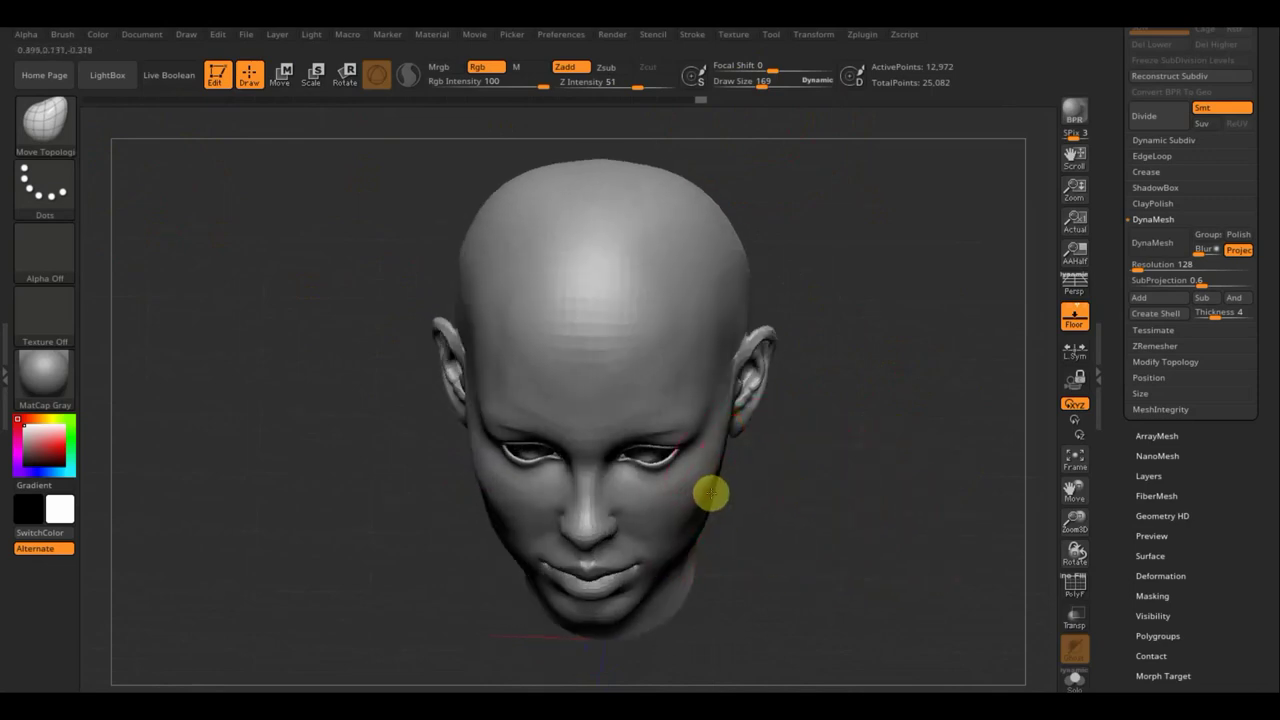
pyautogui.moveTo(765, 500)
pyautogui.mouseDown()
pyautogui.moveTo(854, 460)
pyautogui.moveTo(856, 208)
pyautogui.mouseUp()
pyautogui.moveTo(762, 86); pyautogui.dragTo(751, 86)
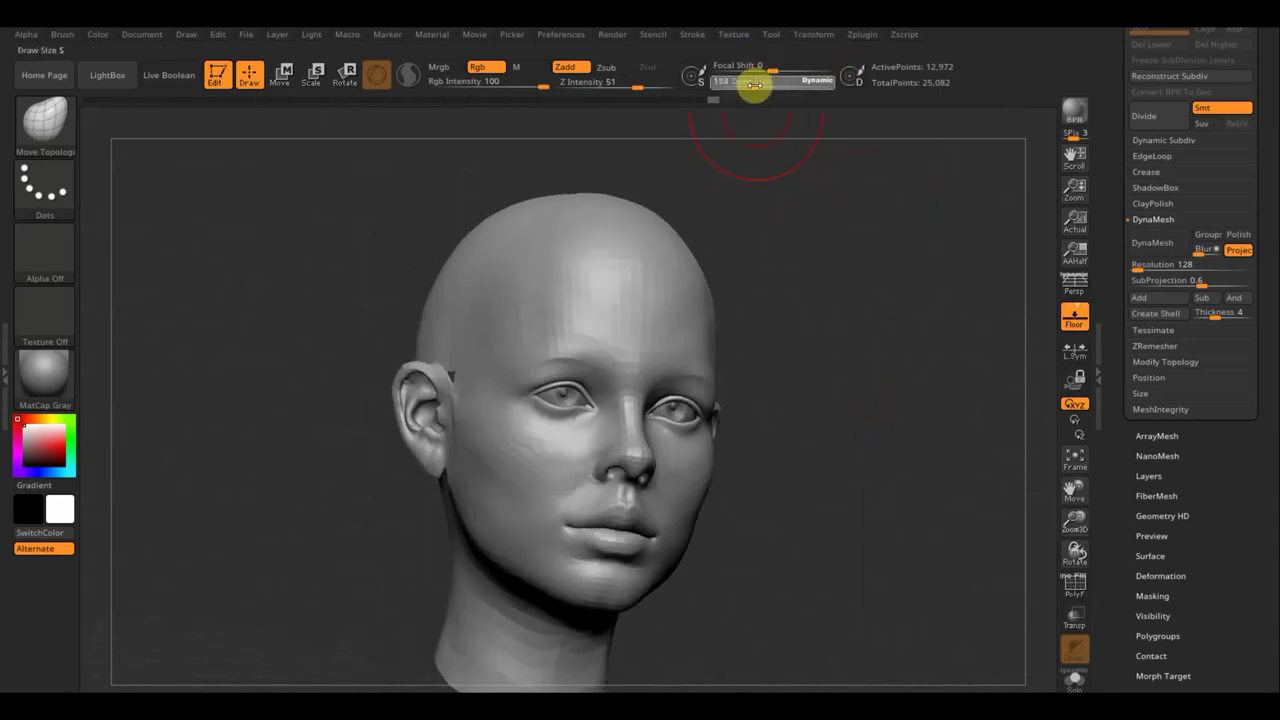
pyautogui.moveTo(829, 244)
pyautogui.mouseDown()
pyautogui.moveTo(820, 280)
pyautogui.moveTo(737, 263)
pyautogui.moveTo(749, 314)
pyautogui.mouseUp()
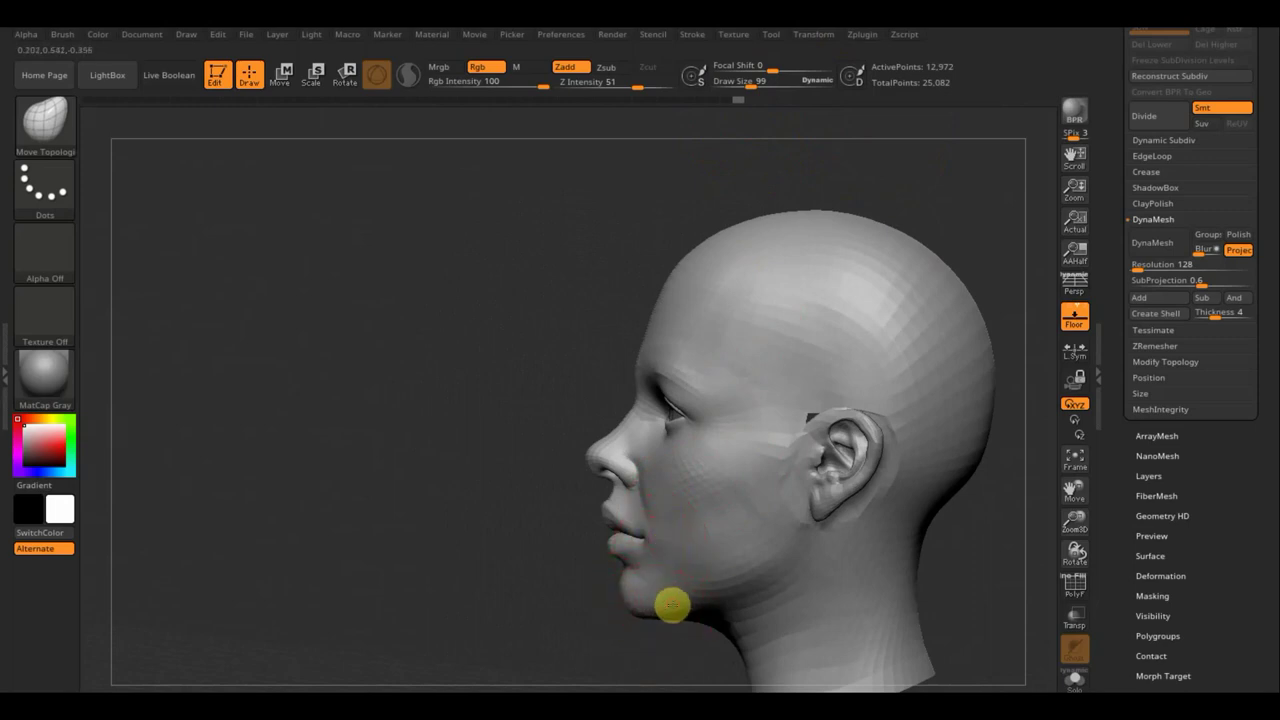
# Step: Check the head from front, top and right profile, settling the draw size at 236
pyautogui.moveTo(673, 608)
pyautogui.mouseDown(button='right')
pyautogui.moveTo(537, 591)
pyautogui.moveTo(569, 586)
pyautogui.mouseUp(button='right')
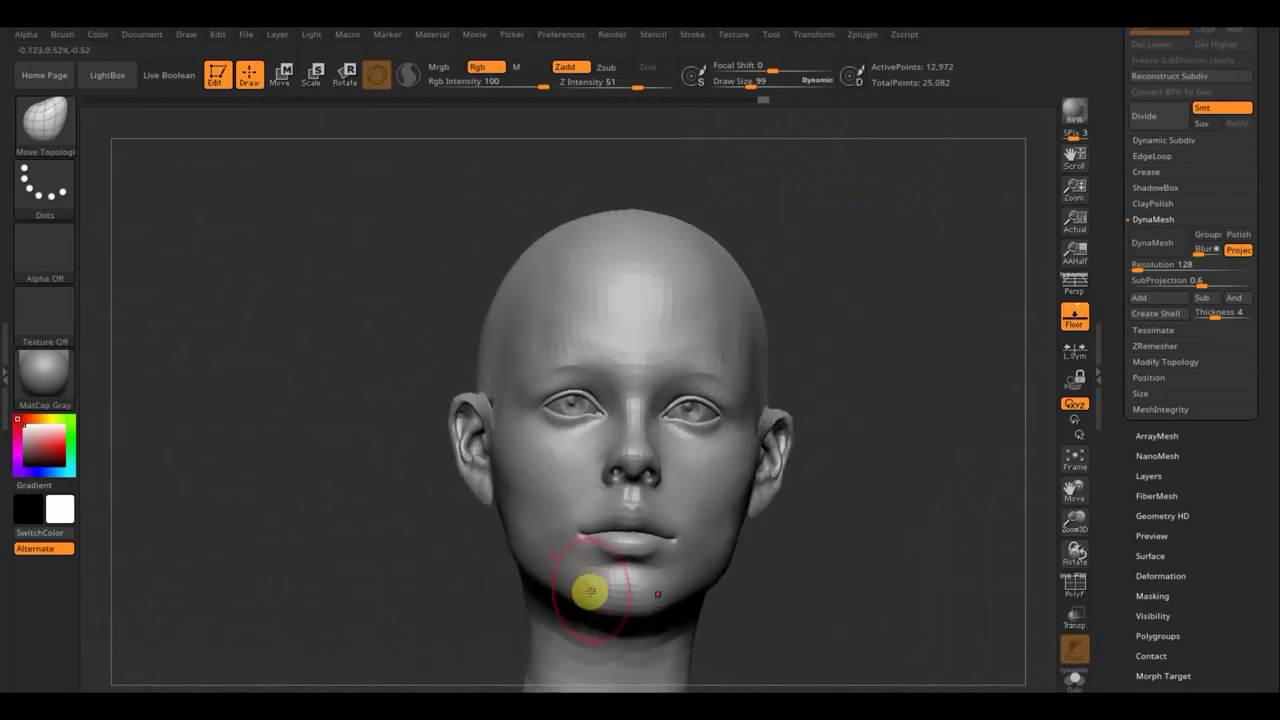
pyautogui.moveTo(809, 563); pyautogui.dragTo(819, 633)
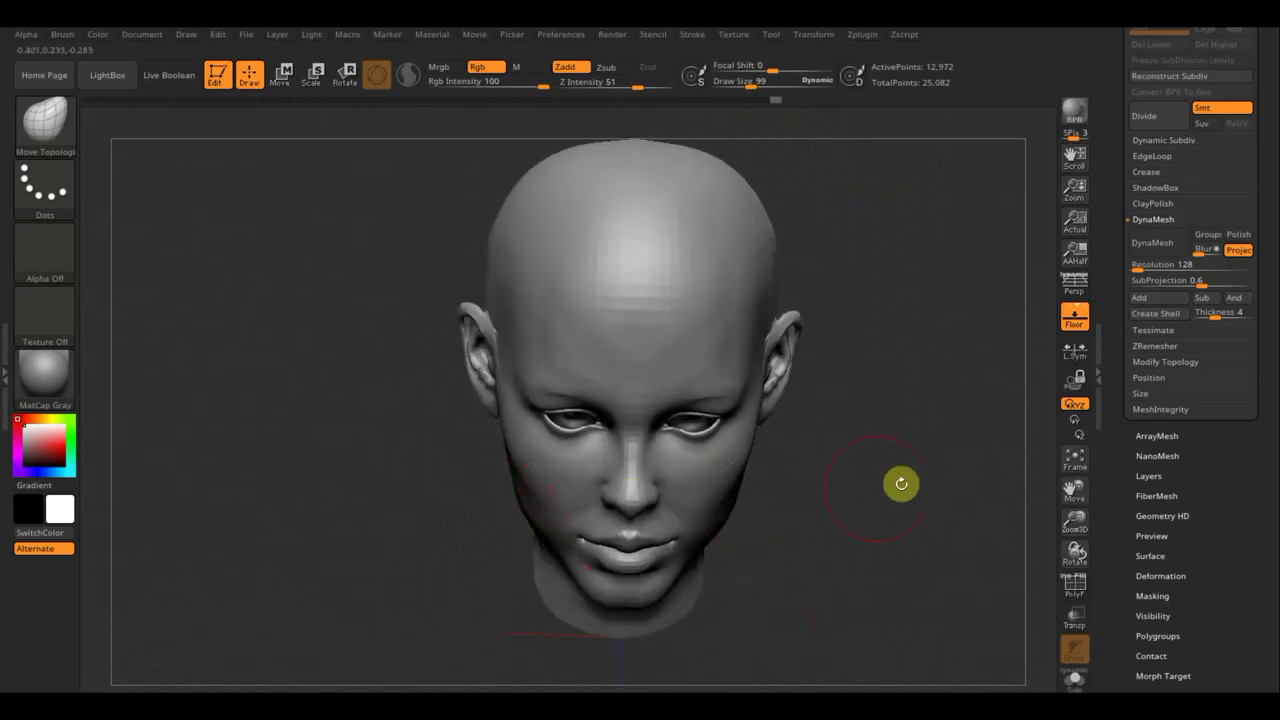
pyautogui.moveTo(900, 480)
pyautogui.mouseDown()
pyautogui.moveTo(897, 509)
pyautogui.moveTo(857, 514)
pyautogui.mouseUp()
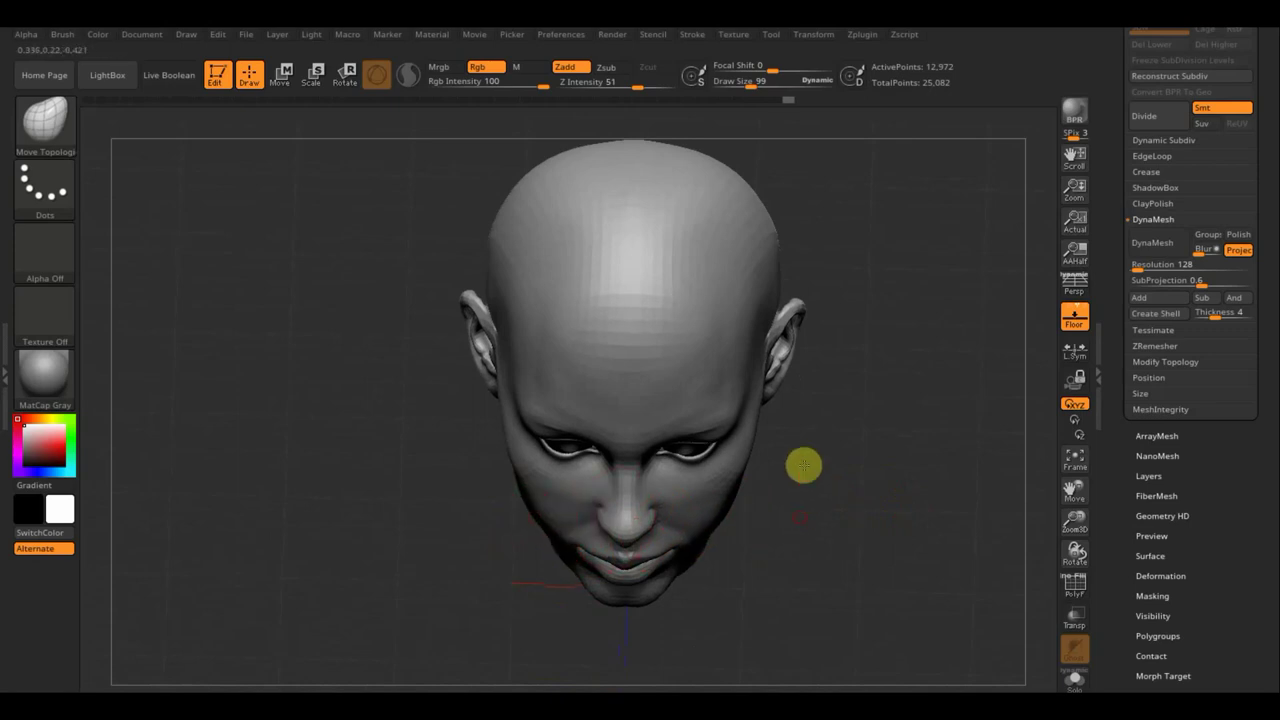
pyautogui.moveTo(803, 463)
pyautogui.mouseDown()
pyautogui.moveTo(803, 419)
pyautogui.moveTo(853, 410)
pyautogui.mouseUp()
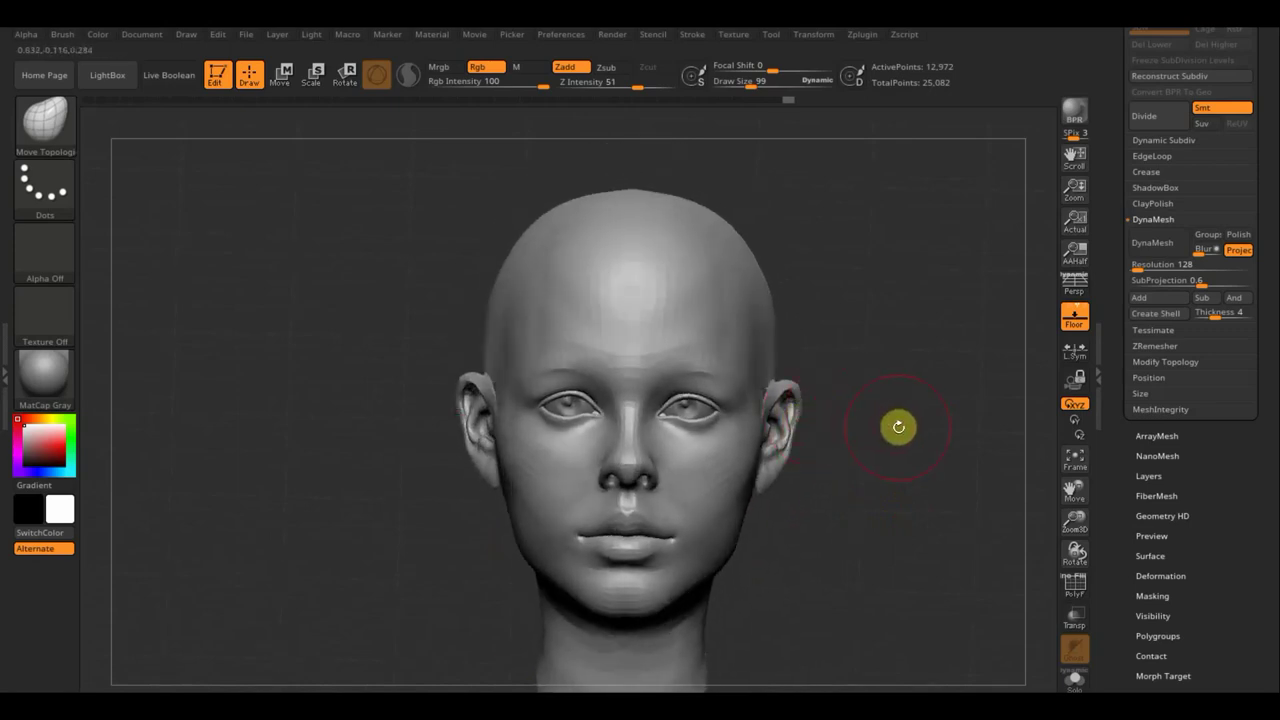
pyautogui.keyDown('alt'); pyautogui.moveTo(894, 486); pyautogui.dragTo(857, 425); pyautogui.keyUp('alt')
pyautogui.moveTo(760, 80); pyautogui.dragTo(752, 85)
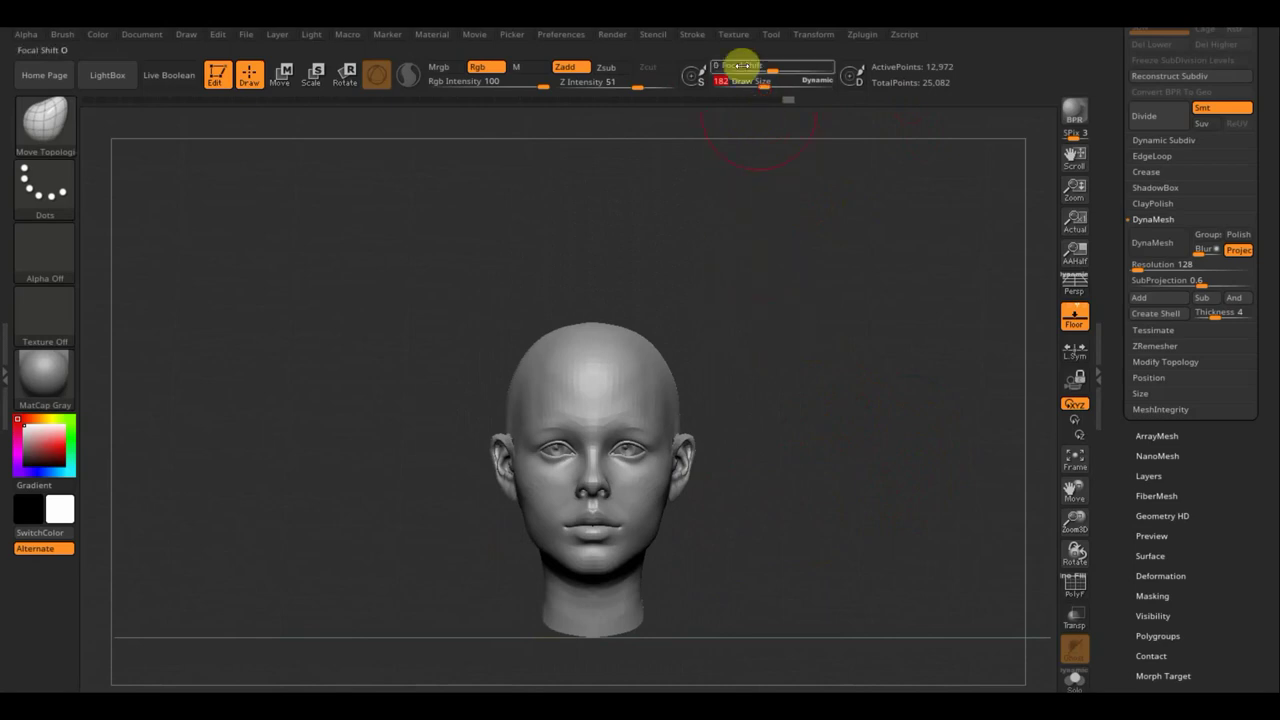
pyautogui.moveTo(766, 84); pyautogui.dragTo(766, 87)
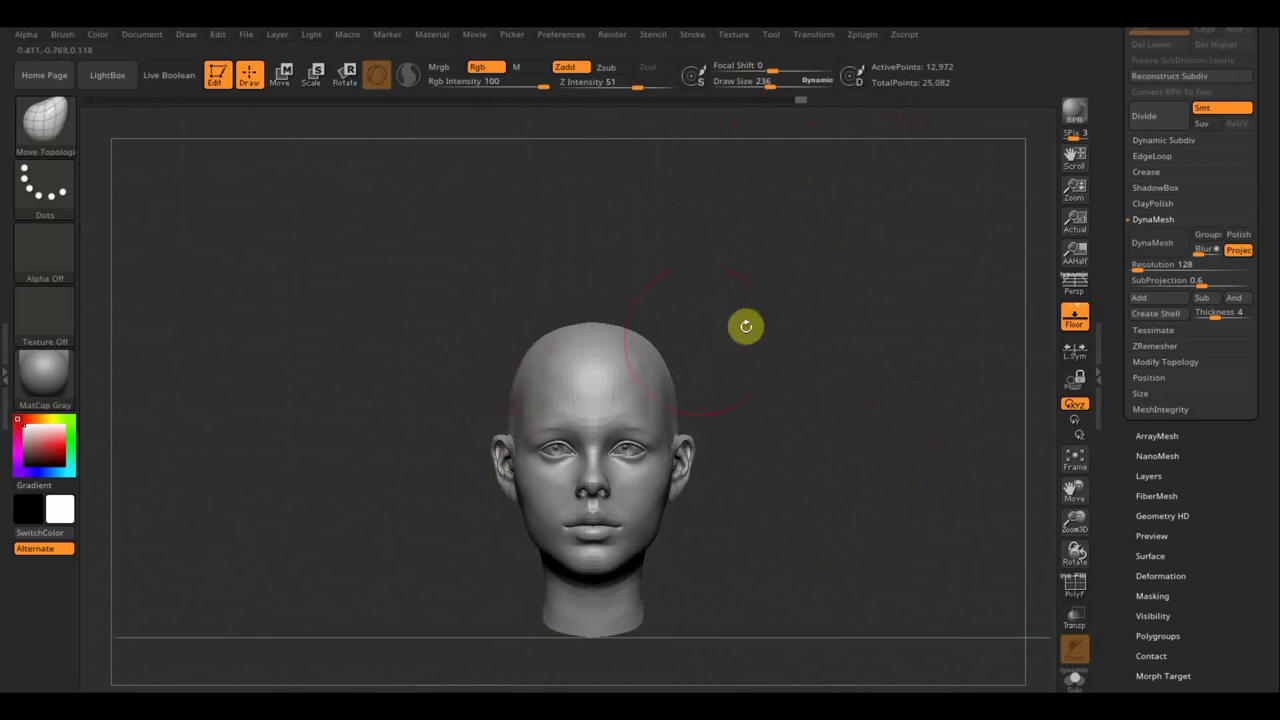
pyautogui.keyDown('shift'); pyautogui.moveTo(743, 323); pyautogui.dragTo(870, 321); pyautogui.keyUp('shift')
# Step: Select Move Topological (B-M-T) and reshape the left side of the neck from behind
pyautogui.press('b')
pyautogui.press('m')
pyautogui.press('t')
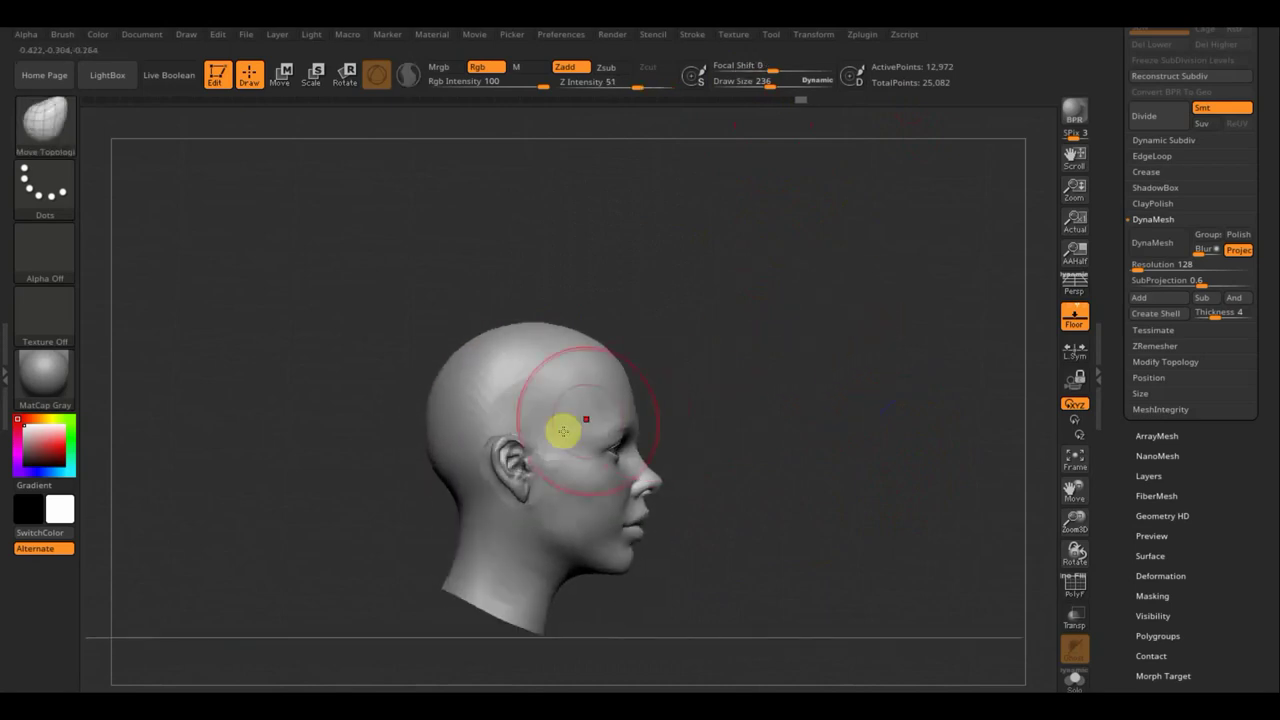
pyautogui.keyDown('shift'); pyautogui.moveTo(753, 461); pyautogui.dragTo(911, 449); pyautogui.keyUp('shift')
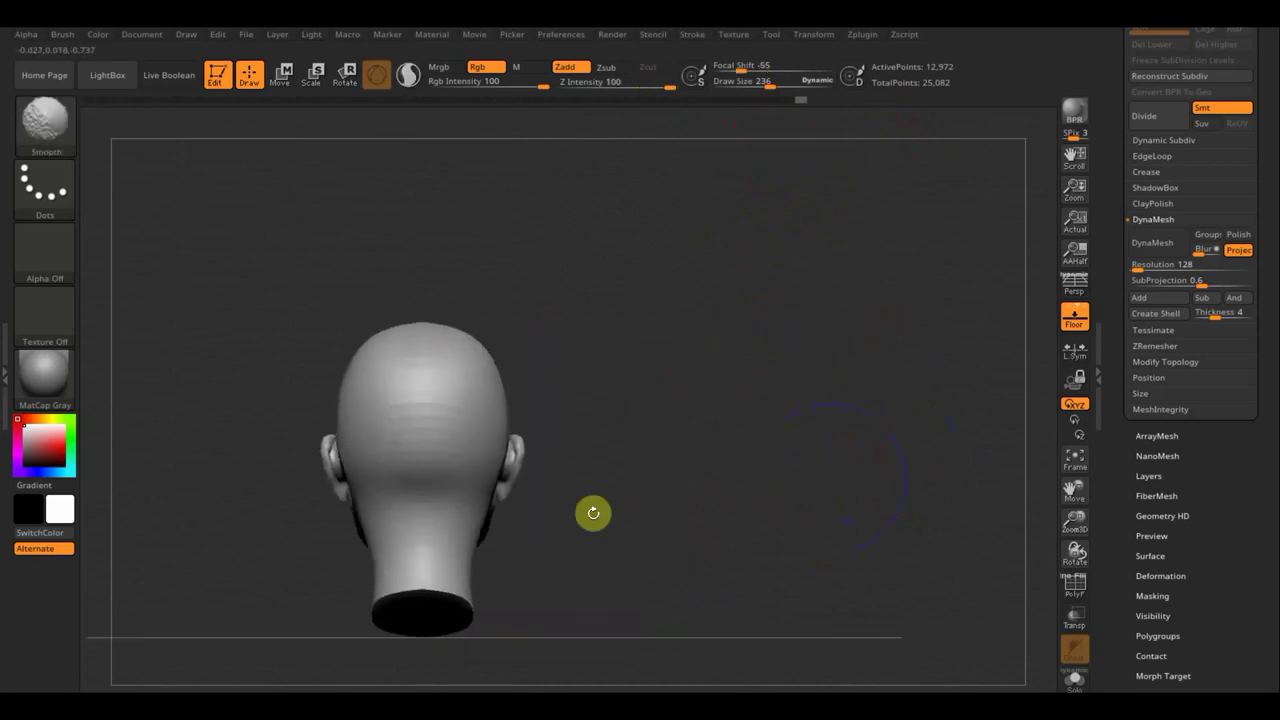
pyautogui.moveTo(325, 468); pyautogui.dragTo(360, 527)
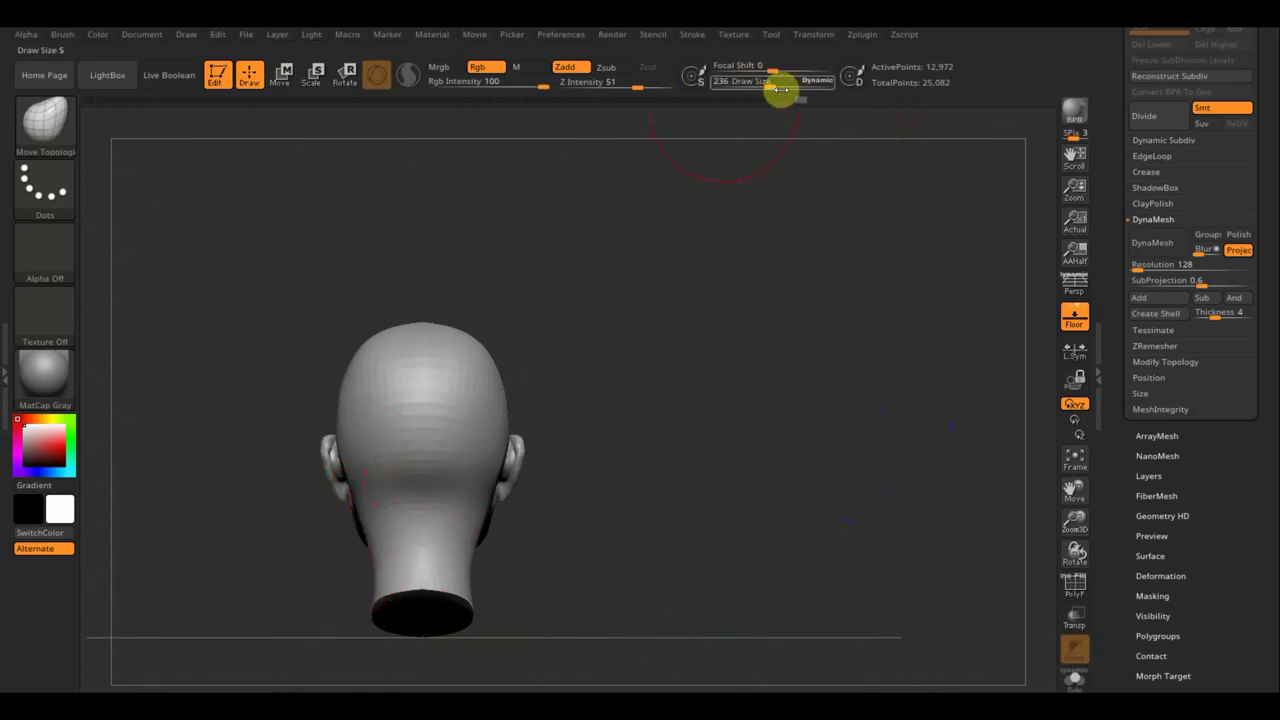
# Step: At draw size around 175, pull the lip corner slightly down and nudge the ear's outer rim
pyautogui.moveTo(773, 84); pyautogui.dragTo(763, 84)
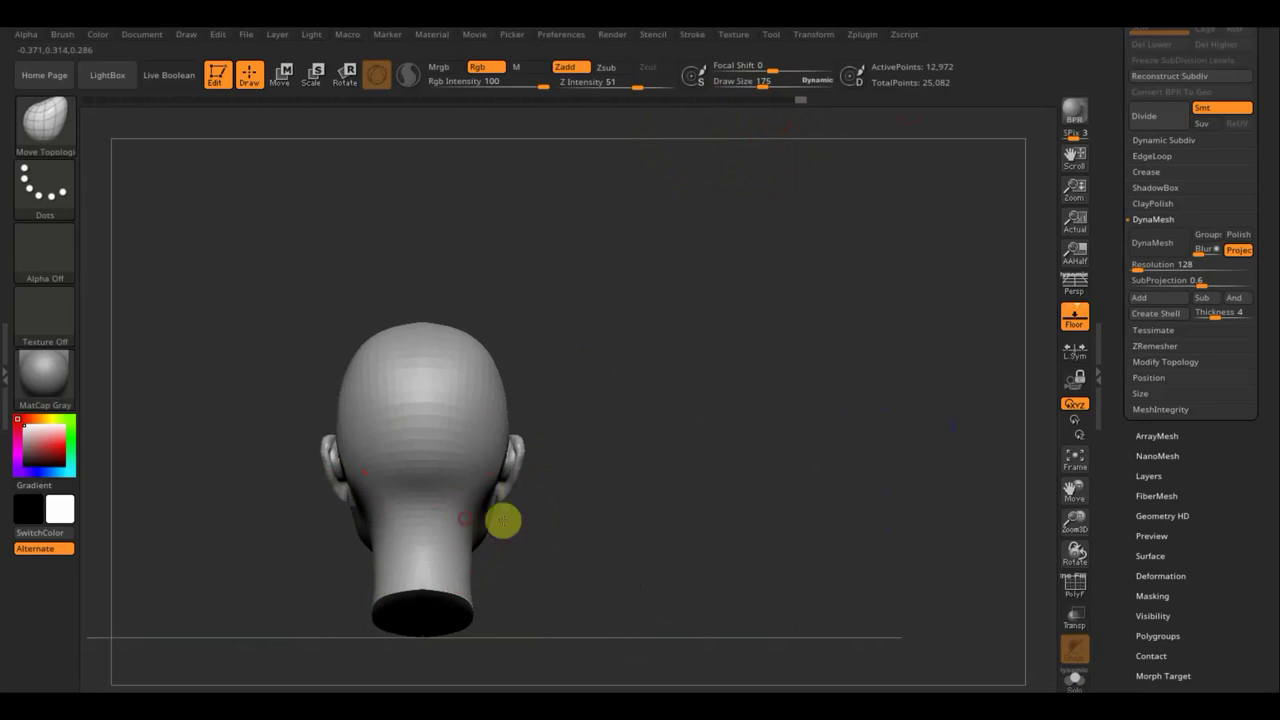
pyautogui.moveTo(503, 517)
pyautogui.mouseDown()
pyautogui.moveTo(460, 530)
pyautogui.moveTo(594, 583)
pyautogui.moveTo(568, 615)
pyautogui.moveTo(590, 624)
pyautogui.moveTo(609, 597)
pyautogui.mouseUp()
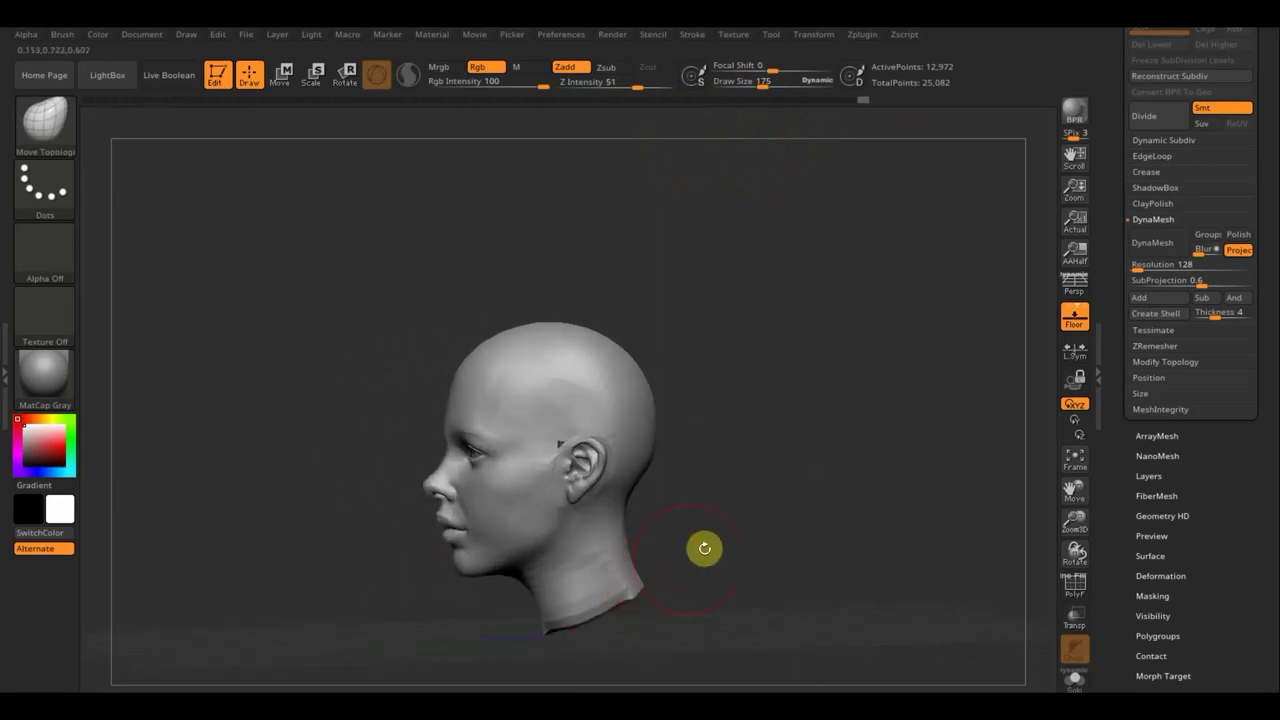
pyautogui.moveTo(703, 549)
pyautogui.mouseDown()
pyautogui.moveTo(780, 537)
pyautogui.moveTo(774, 603)
pyautogui.mouseUp()
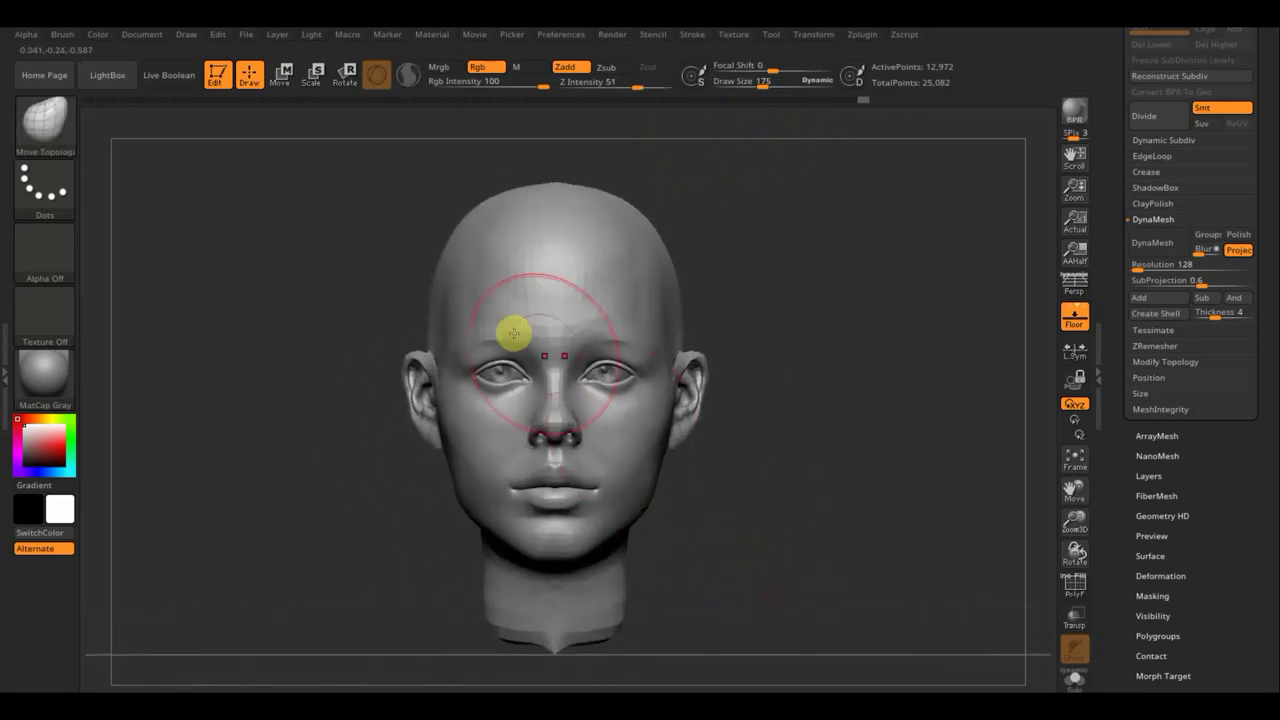
pyautogui.moveTo(766, 86); pyautogui.dragTo(763, 90)
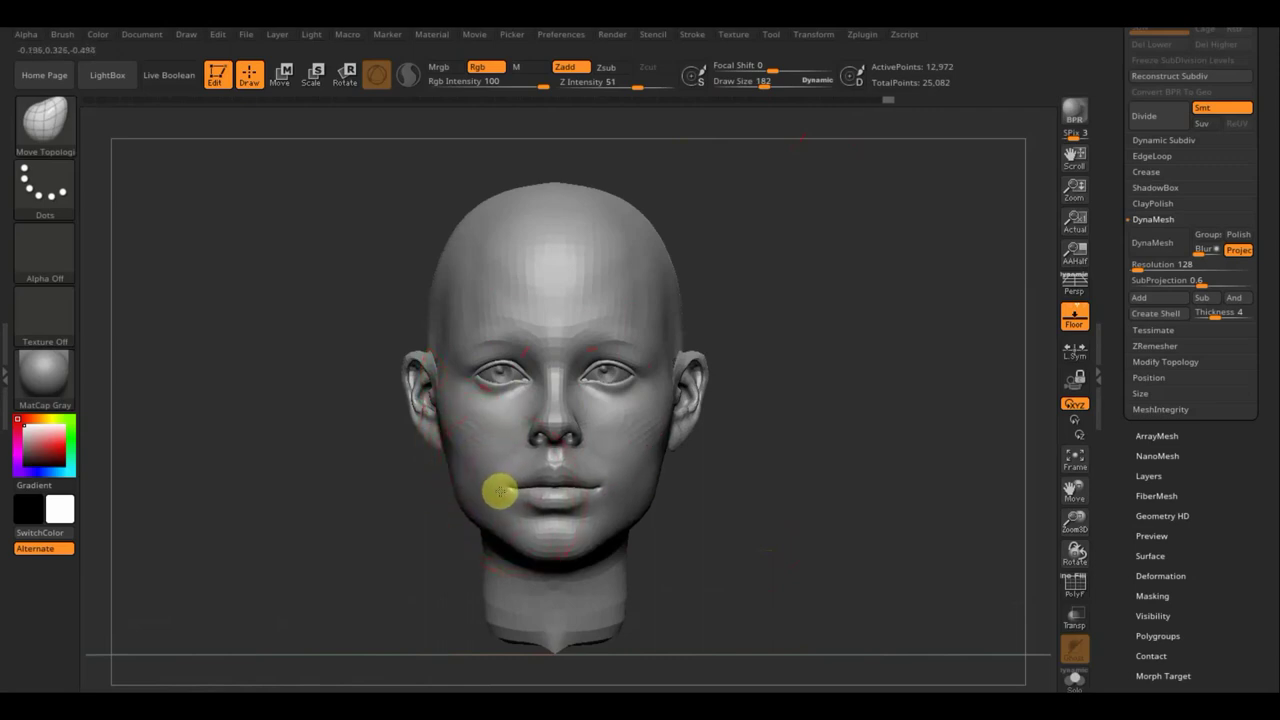
pyautogui.moveTo(500, 491); pyautogui.dragTo(497, 496)
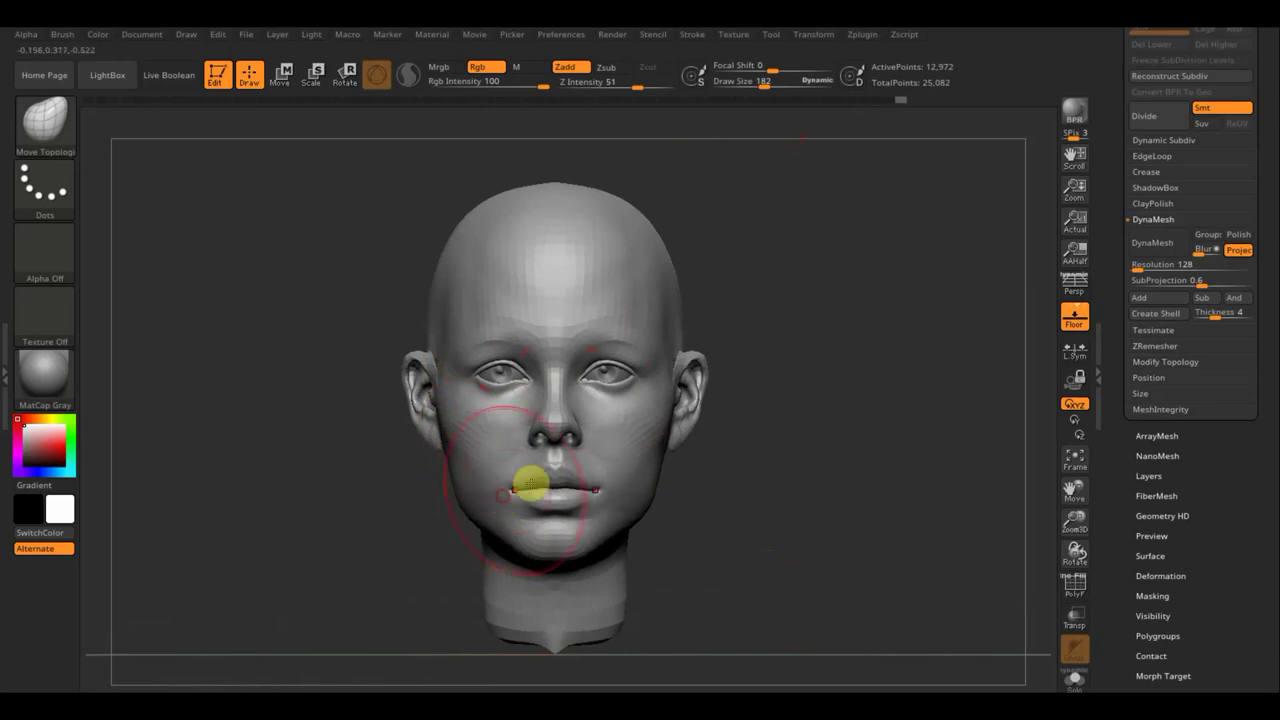
pyautogui.moveTo(749, 481); pyautogui.dragTo(705, 480)
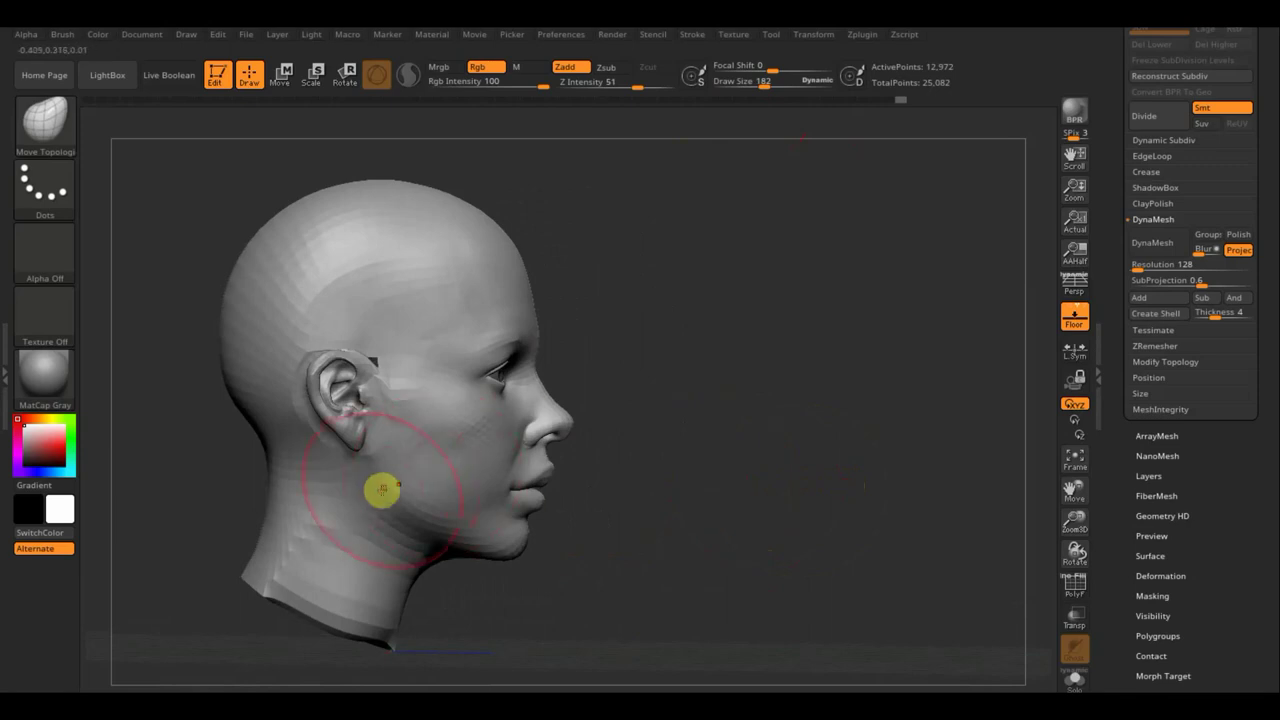
pyautogui.moveTo(338, 357); pyautogui.dragTo(340, 352)
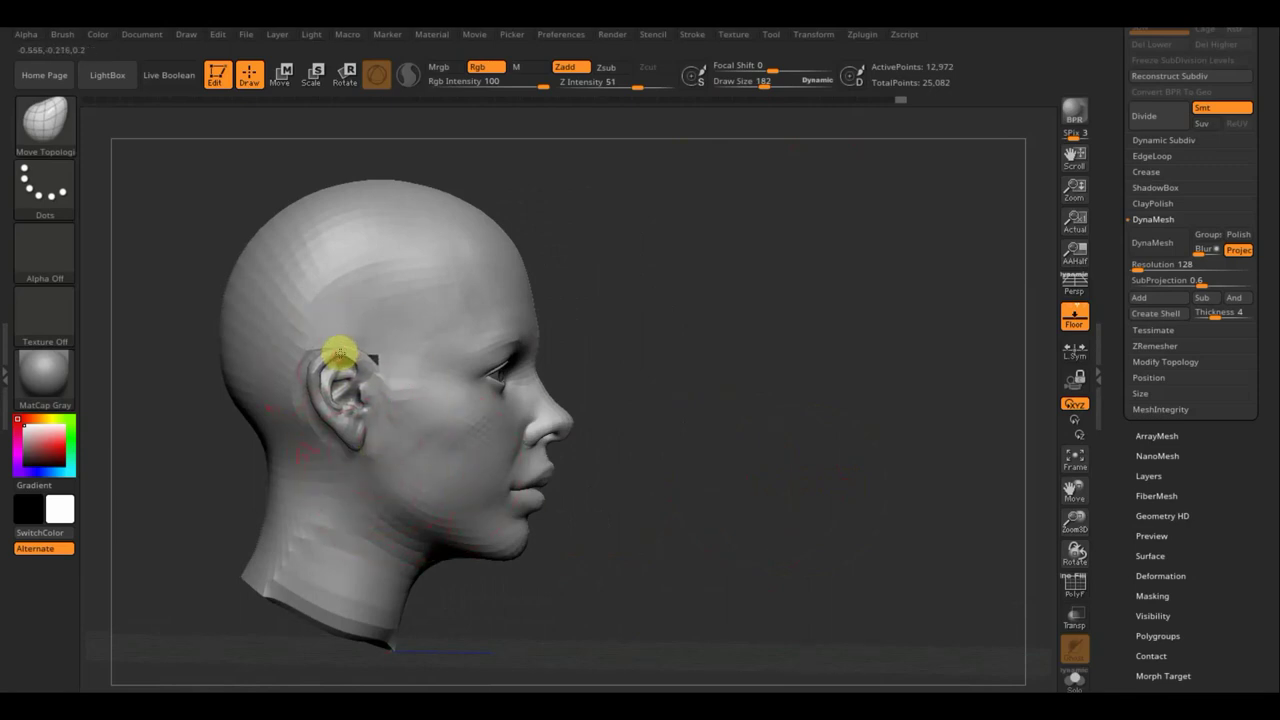
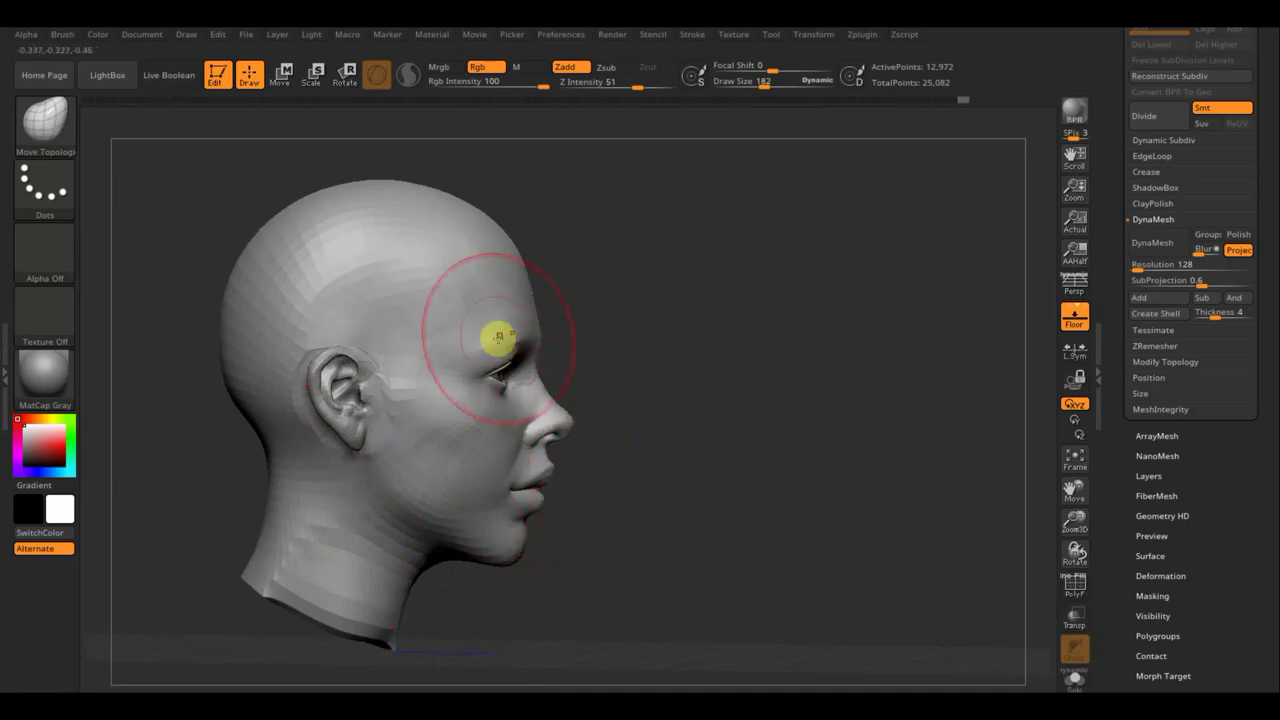
# Step: With X symmetry and a Move brush at size ~48, enlarge and lower both eye openings
pyautogui.moveTo(640, 363); pyautogui.dragTo(629, 474)
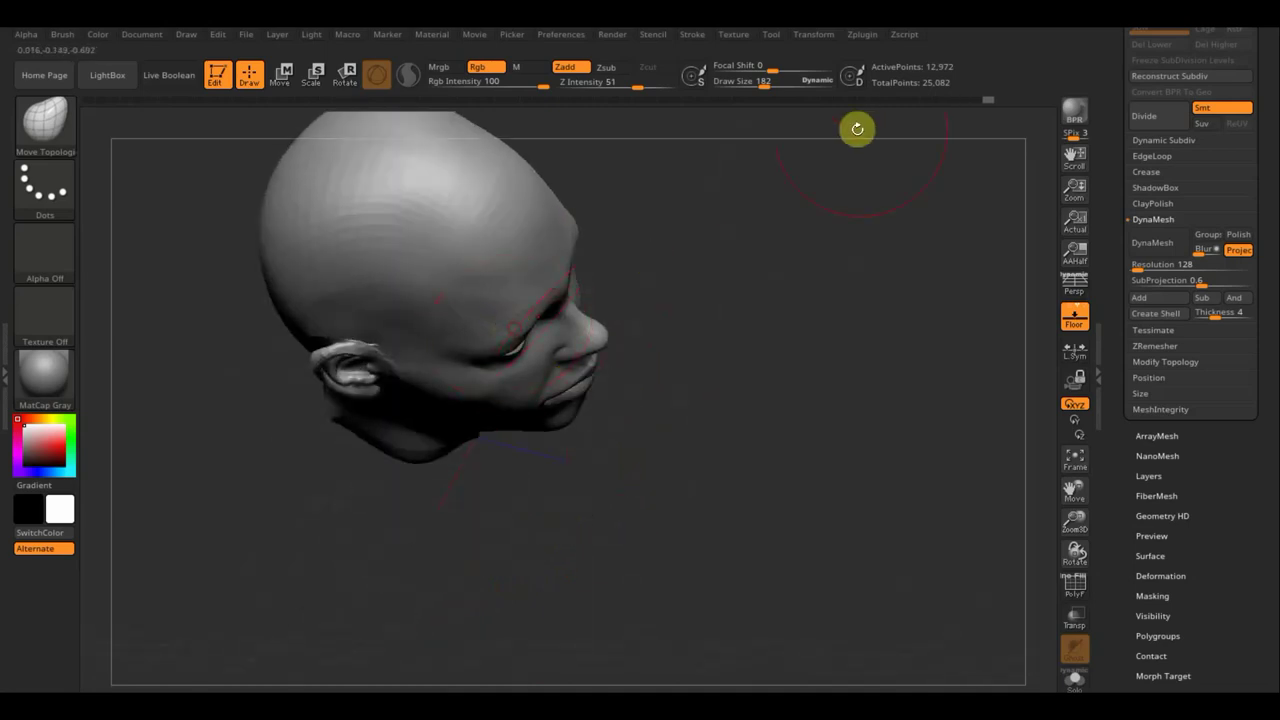
pyautogui.moveTo(766, 80); pyautogui.dragTo(745, 88)
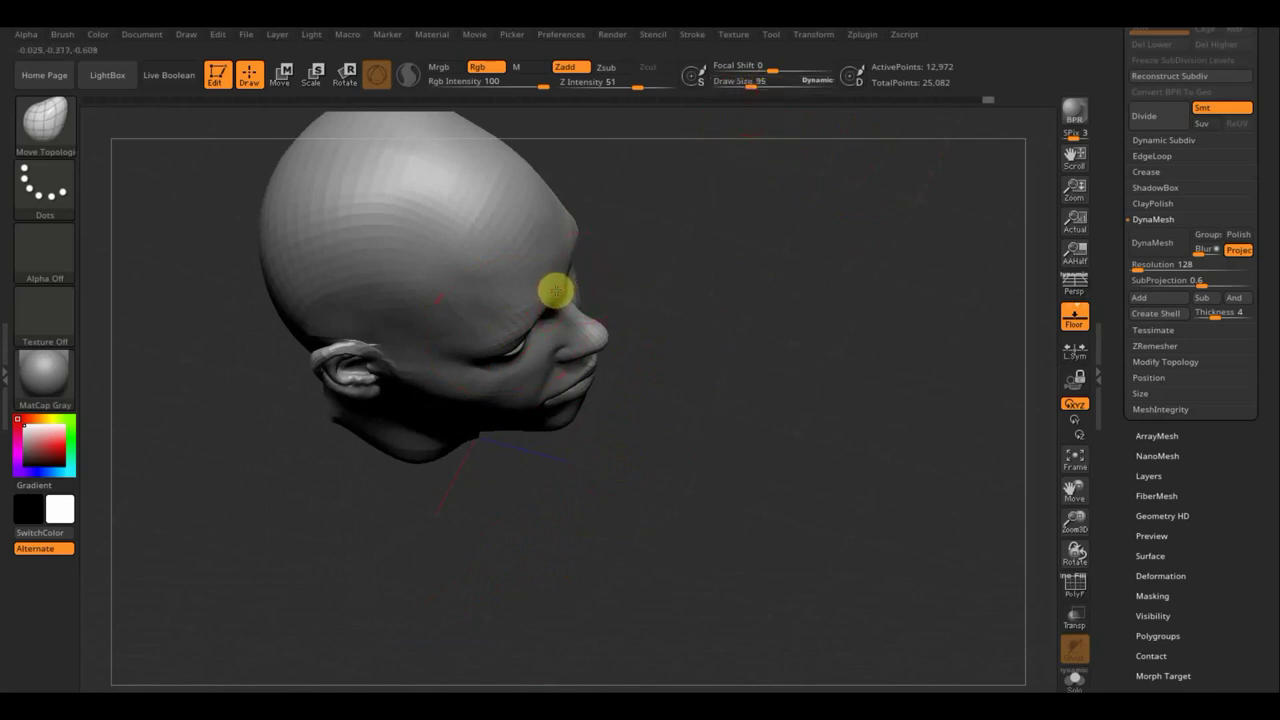
pyautogui.keyDown('shift'); pyautogui.moveTo(556, 290); pyautogui.dragTo(915, 360); pyautogui.keyUp('shift')
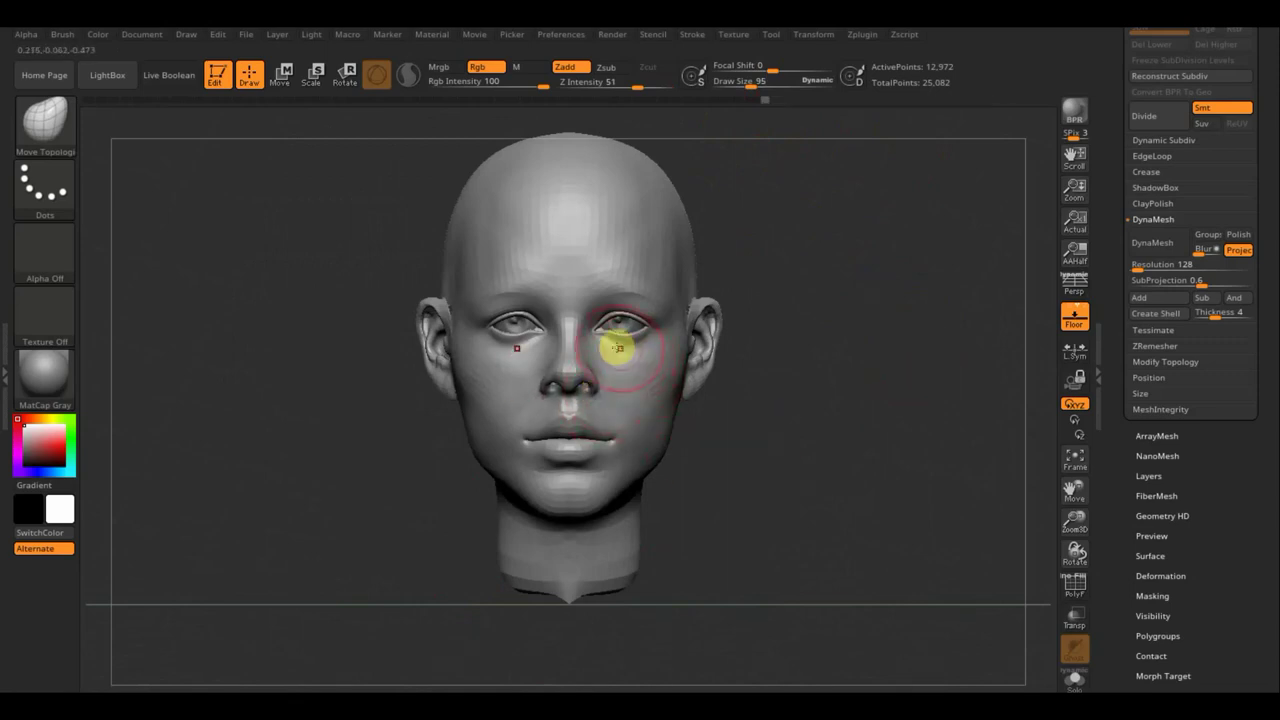
pyautogui.moveTo(609, 344); pyautogui.dragTo(607, 349)
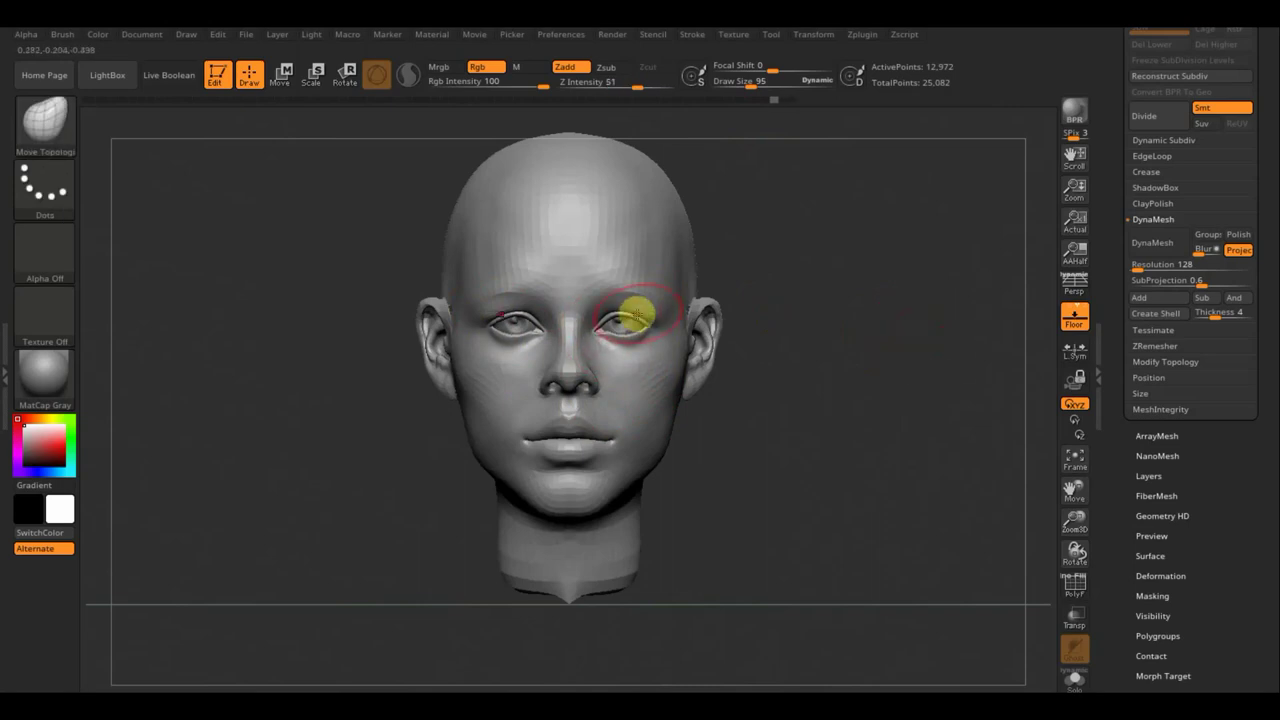
pyautogui.moveTo(797, 343)
pyautogui.keyDown('alt'); pyautogui.mouseDown()
pyautogui.moveTo(811, 486)
pyautogui.moveTo(414, 337)
pyautogui.mouseUp(); pyautogui.keyUp('alt')
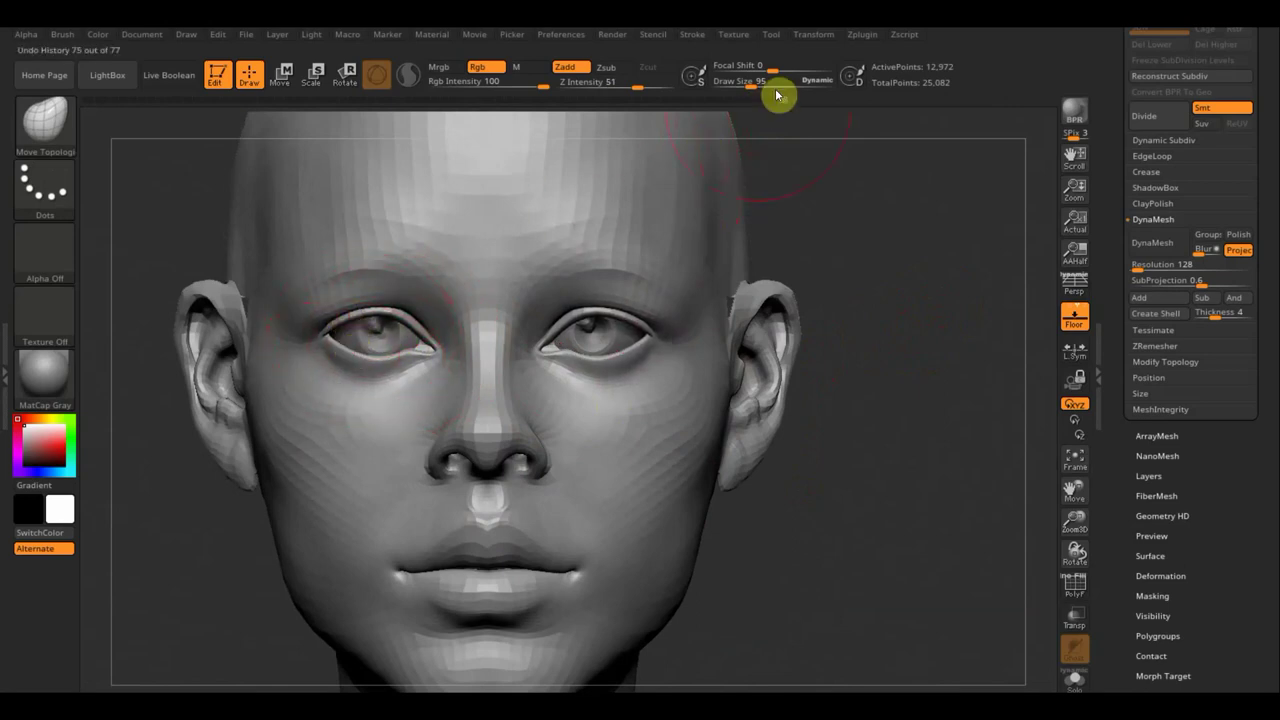
pyautogui.moveTo(752, 87); pyautogui.dragTo(740, 87)
pyautogui.moveTo(412, 330); pyautogui.dragTo(341, 354)
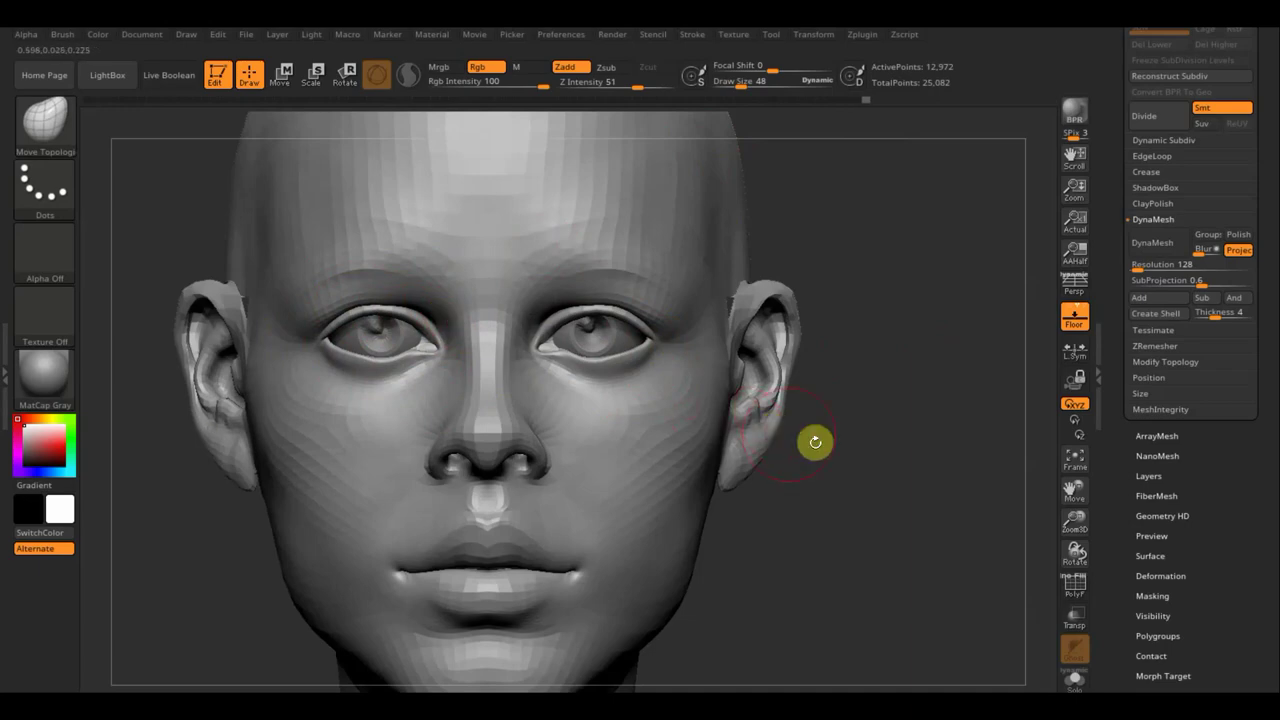
# Step: Check the head in profile, try and undo a temple pull near the ears, then reframe it
pyautogui.moveTo(814, 443); pyautogui.dragTo(977, 474)
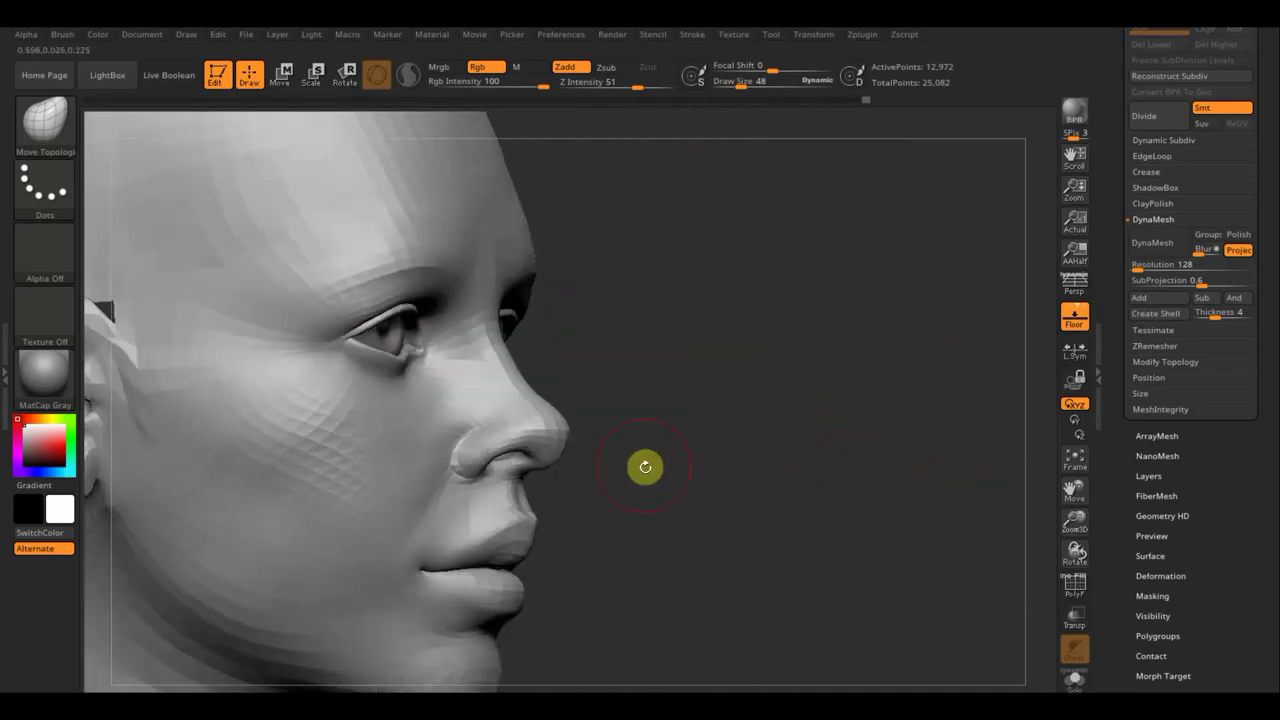
pyautogui.moveTo(646, 463); pyautogui.dragTo(674, 491)
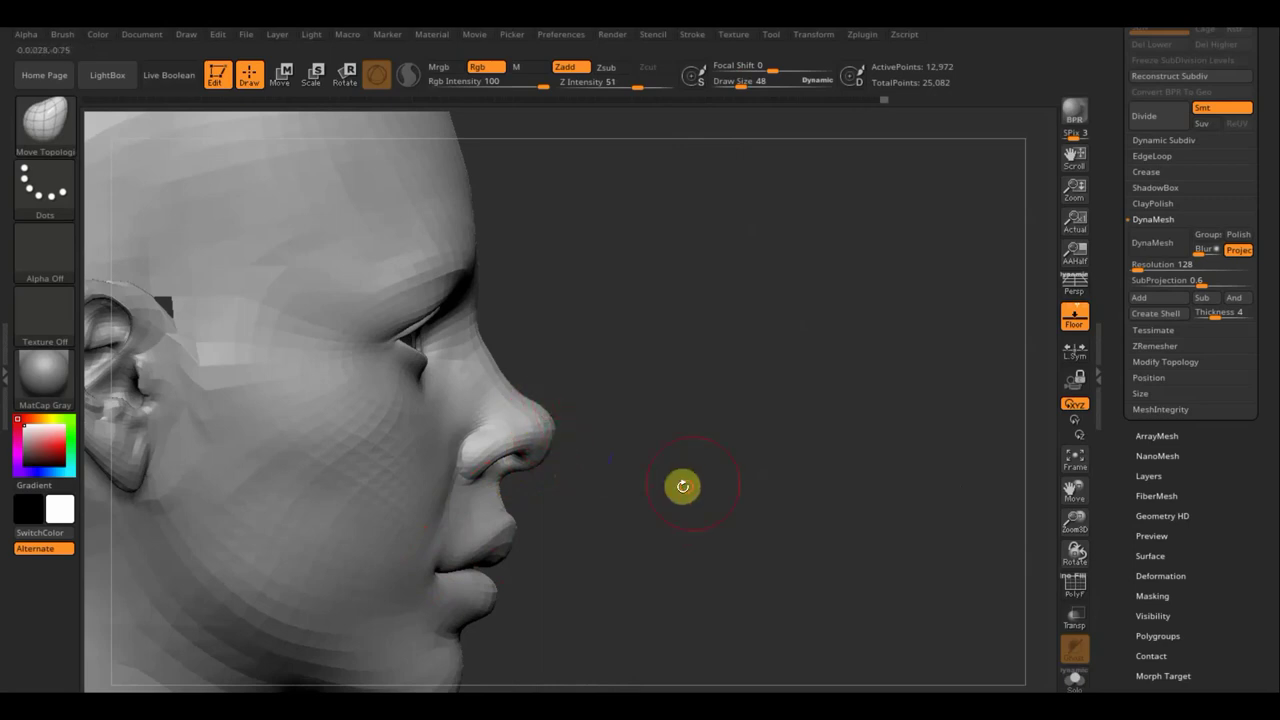
pyautogui.moveTo(683, 486)
pyautogui.mouseDown()
pyautogui.moveTo(609, 477)
pyautogui.moveTo(720, 503)
pyautogui.moveTo(804, 542)
pyautogui.mouseUp()
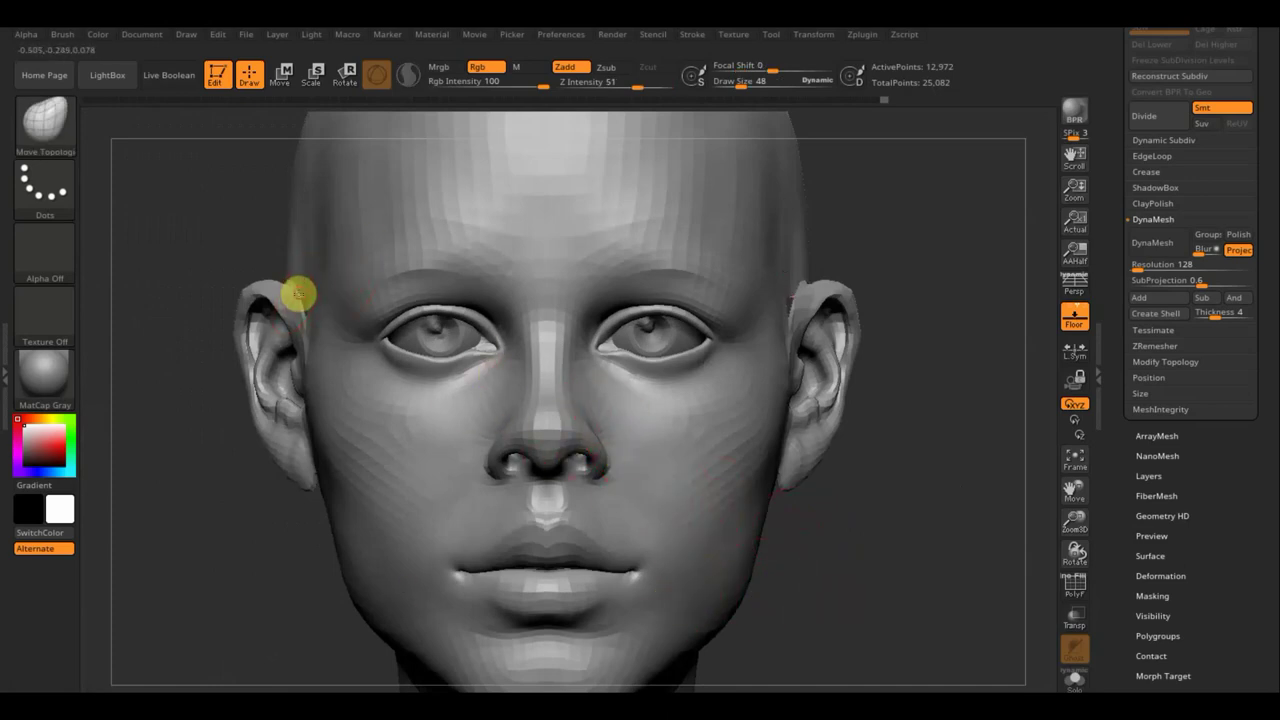
pyautogui.moveTo(293, 292); pyautogui.dragTo(311, 295)
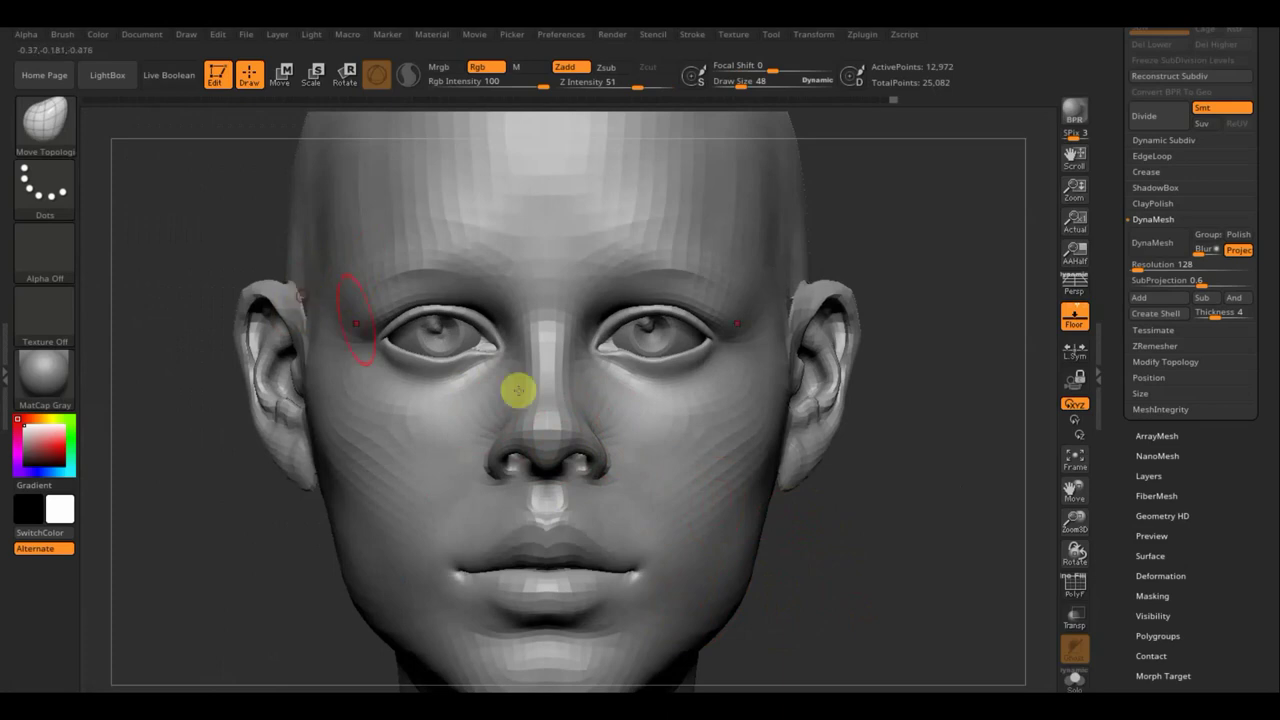
pyautogui.hotkey('ctrl', 'z')
pyautogui.scroll(-3, 886, 578)
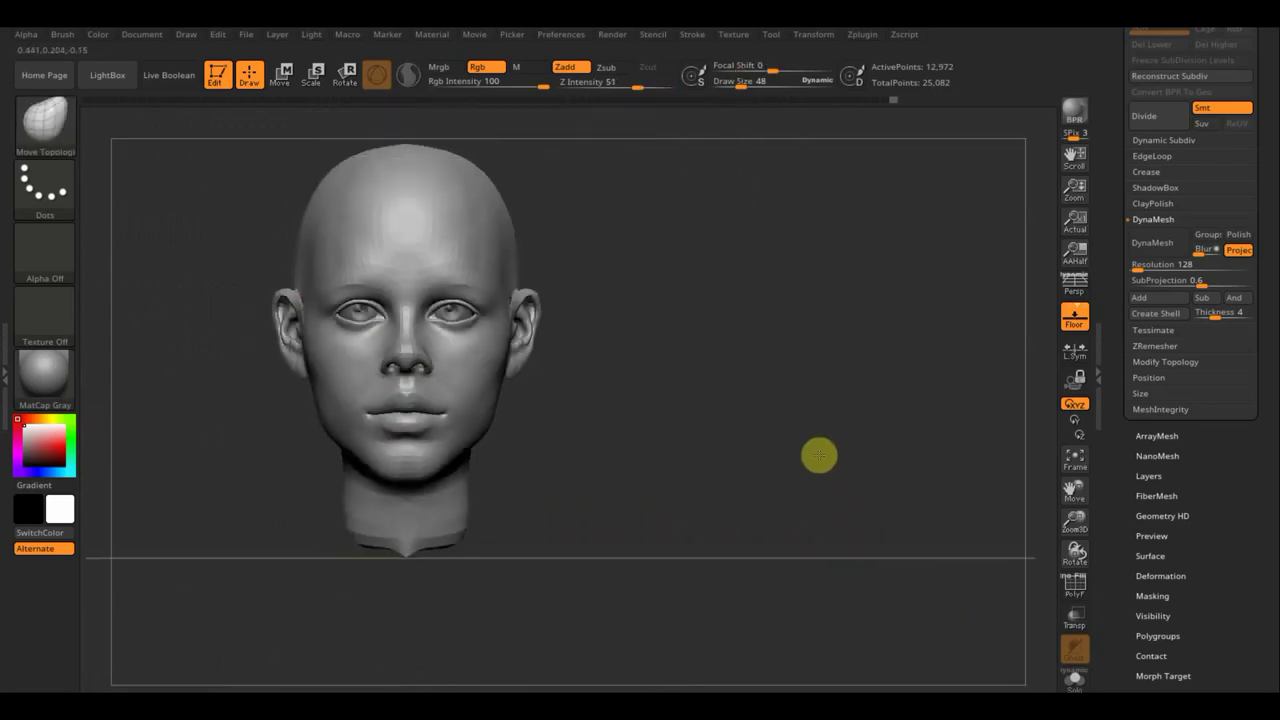
pyautogui.keyDown('ctrl'); pyautogui.keyDown('shift'); pyautogui.moveTo(740, 503); pyautogui.dragTo(437, 556); pyautogui.keyUp('shift'); pyautogui.keyUp('ctrl')
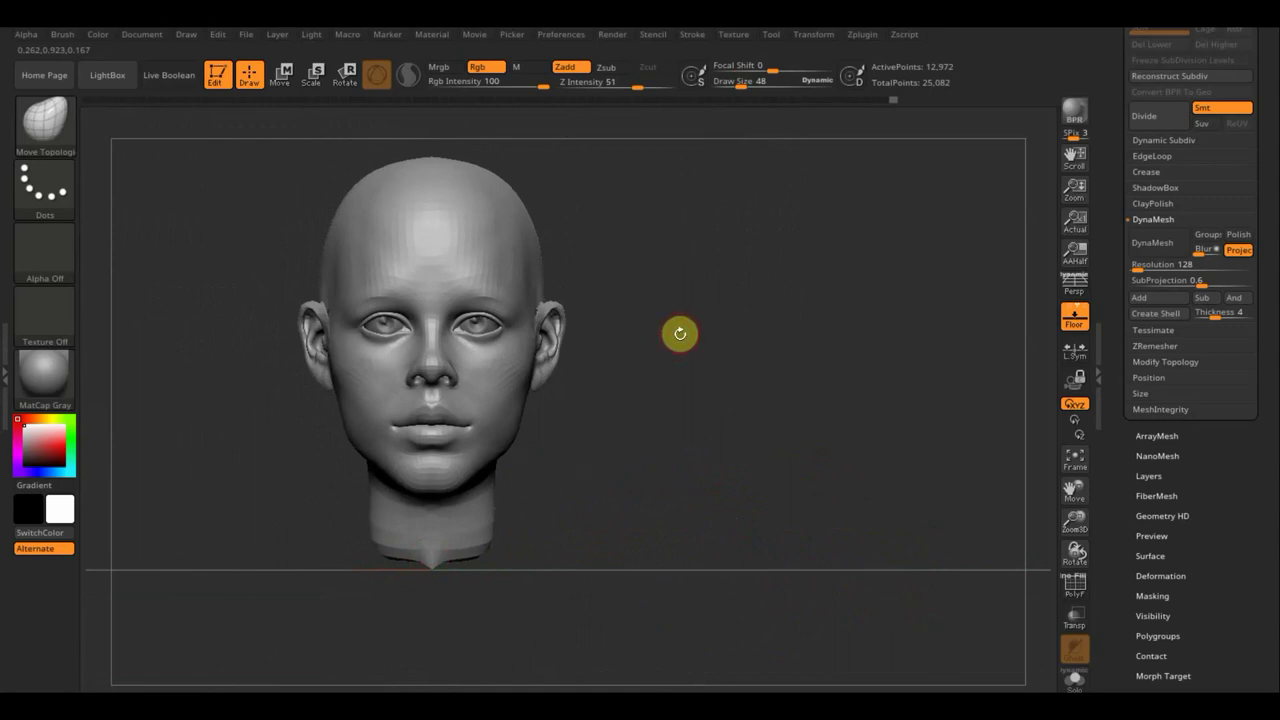
pyautogui.moveTo(741, 299)
pyautogui.mouseDown()
pyautogui.moveTo(763, 313)
pyautogui.moveTo(734, 309)
pyautogui.mouseUp()
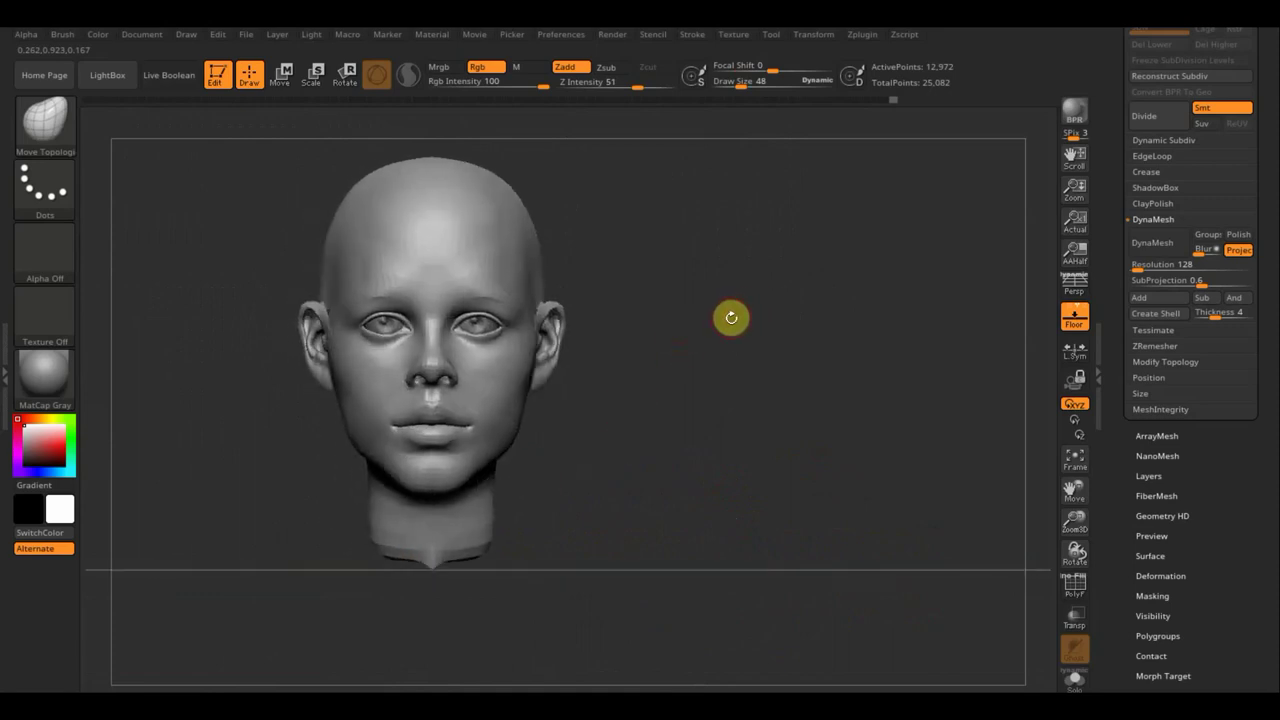
pyautogui.keyDown('alt'); pyautogui.moveTo(700, 366); pyautogui.dragTo(780, 372); pyautogui.keyUp('alt')
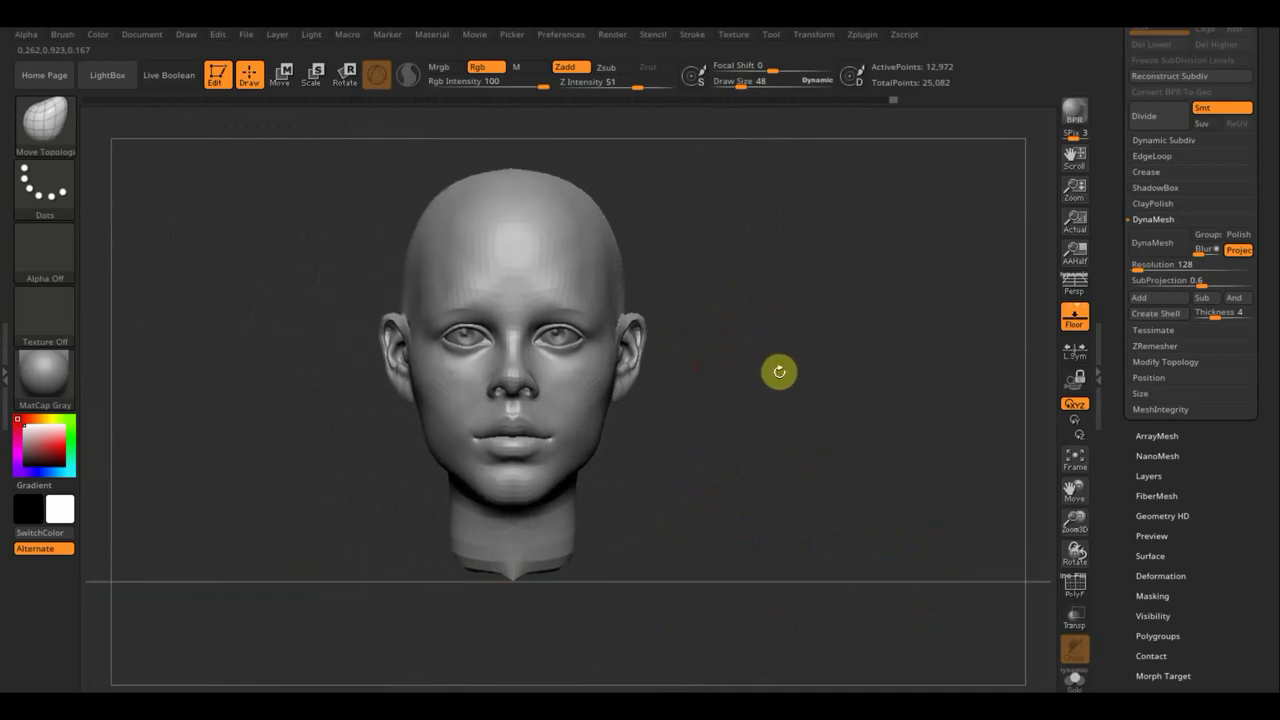
pyautogui.moveTo(1275, 120); pyautogui.dragTo(1223, 257)
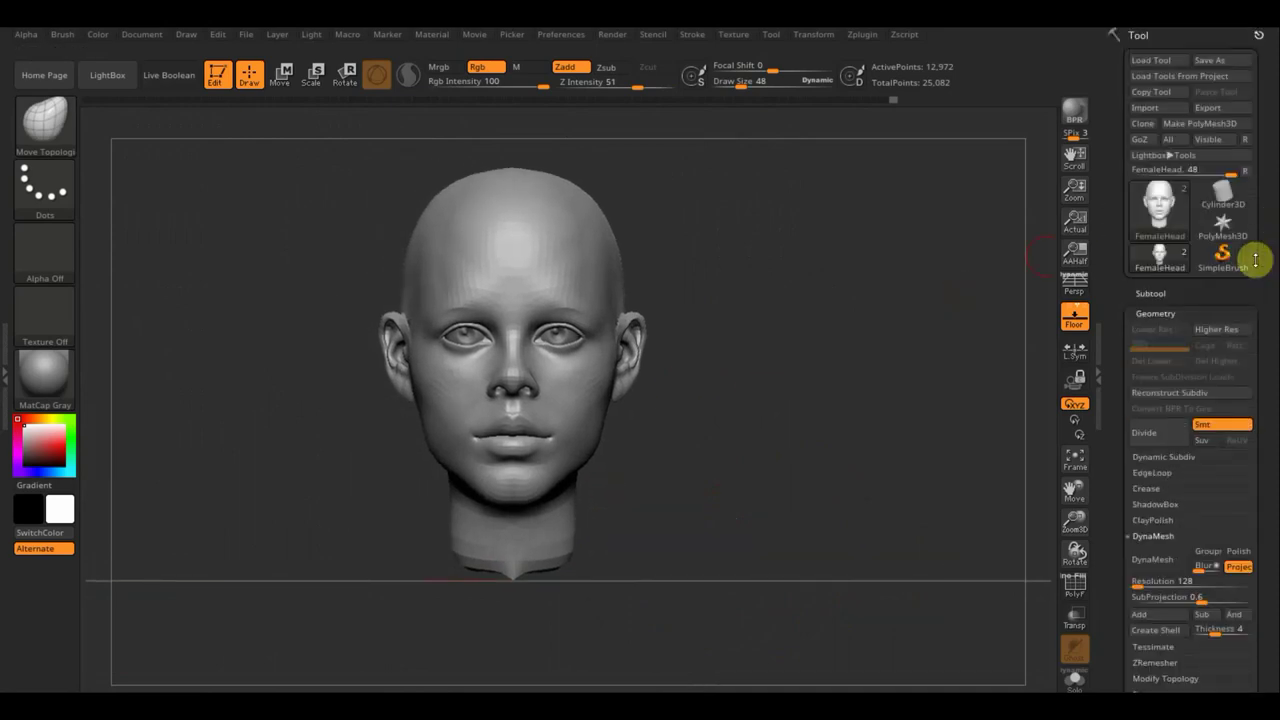
# Step: Export the FemaleHead subtool as an OBJ file to the desktop
pyautogui.click(1152, 291)
pyautogui.click(1155, 372)
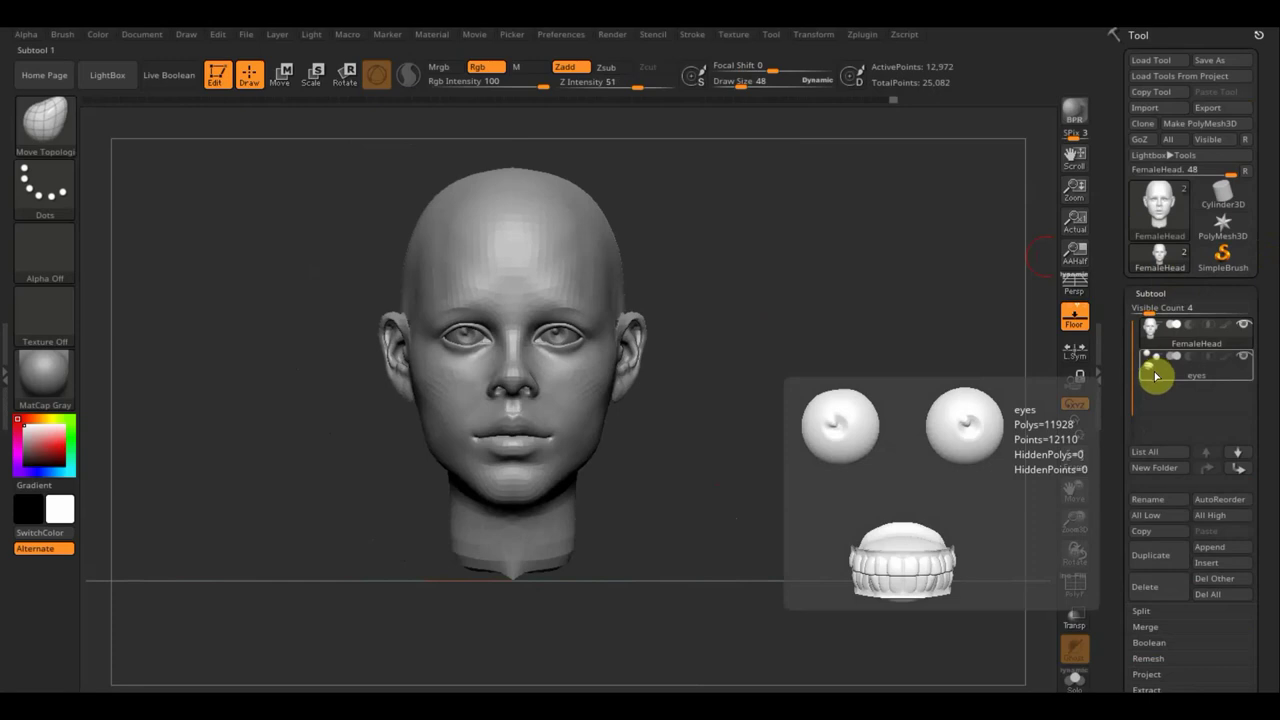
pyautogui.click(1167, 343)
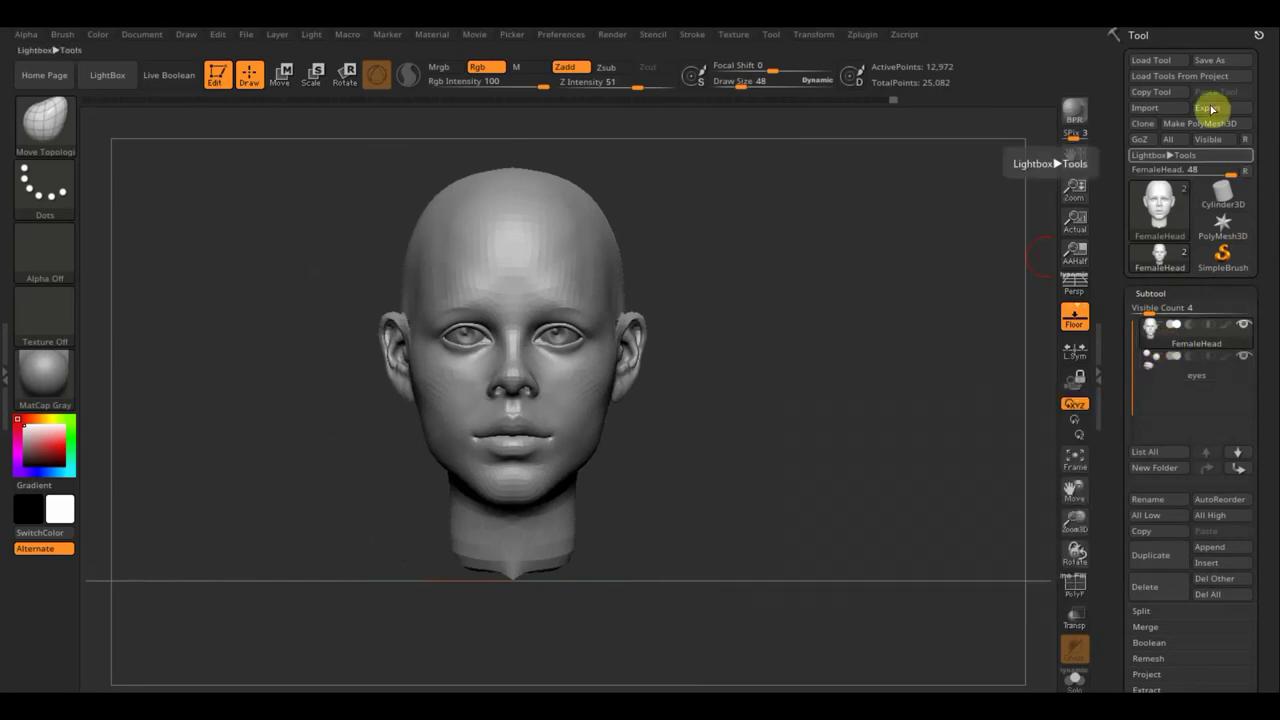
pyautogui.click(1220, 110)
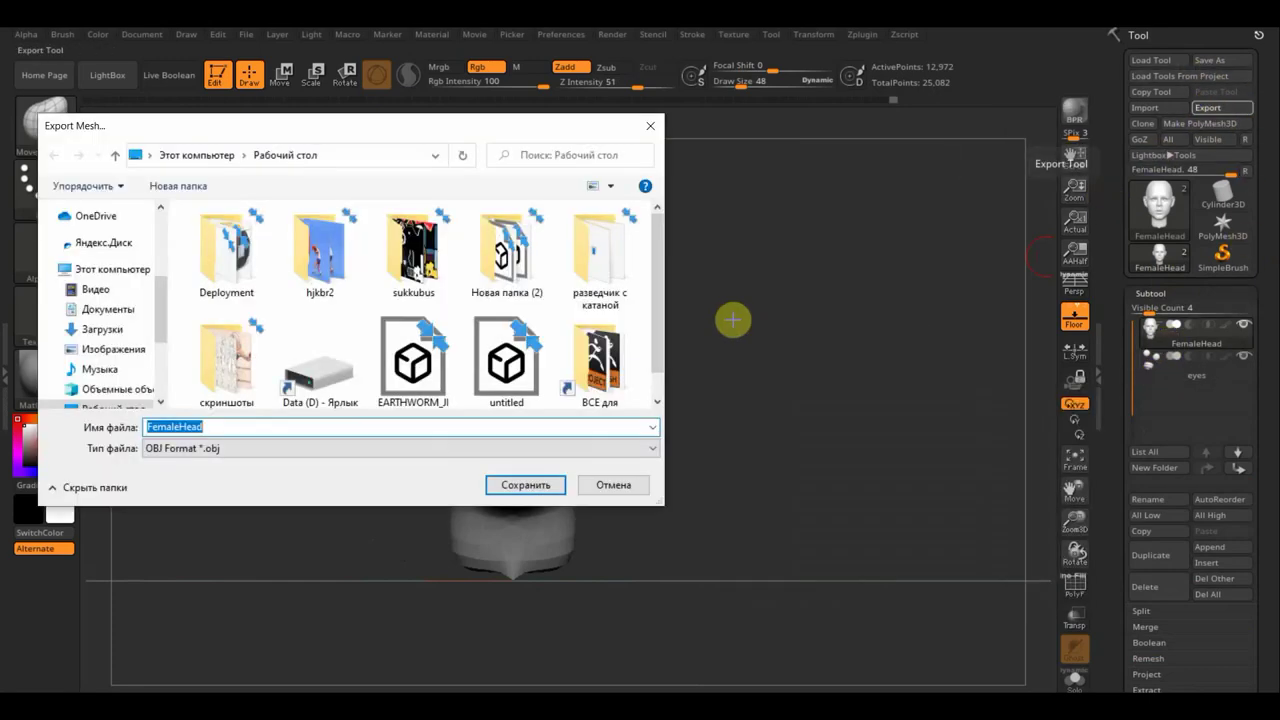
pyautogui.click(525, 487)
pyautogui.moveTo(1158, 366)
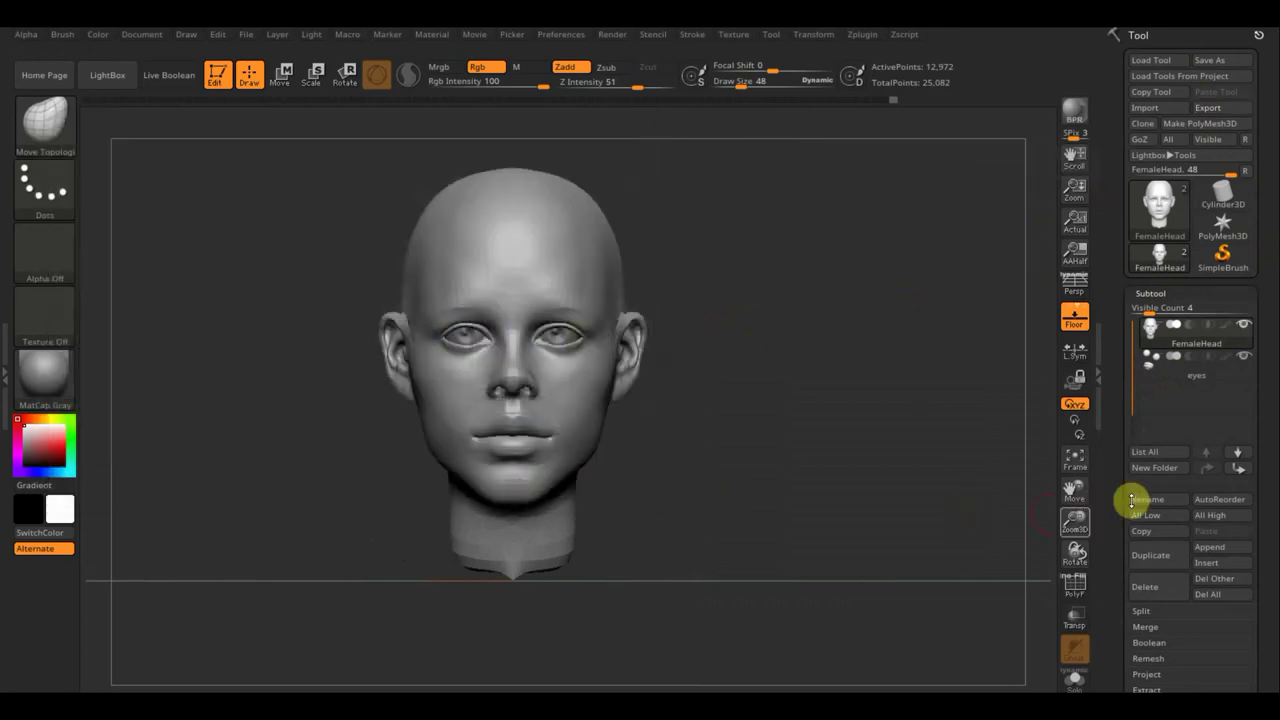
# Step: Export the eyes subtool as a separate OBJ file to the desktop
pyautogui.click(1157, 373)
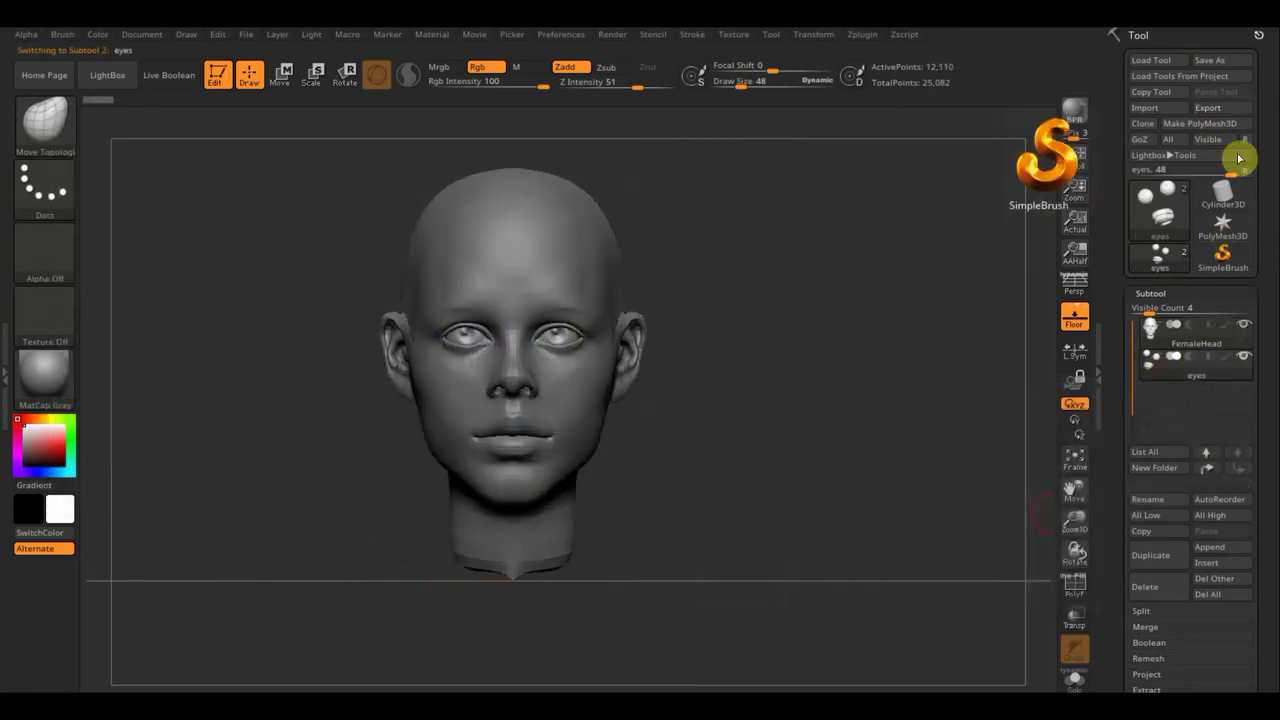
pyautogui.click(1210, 110)
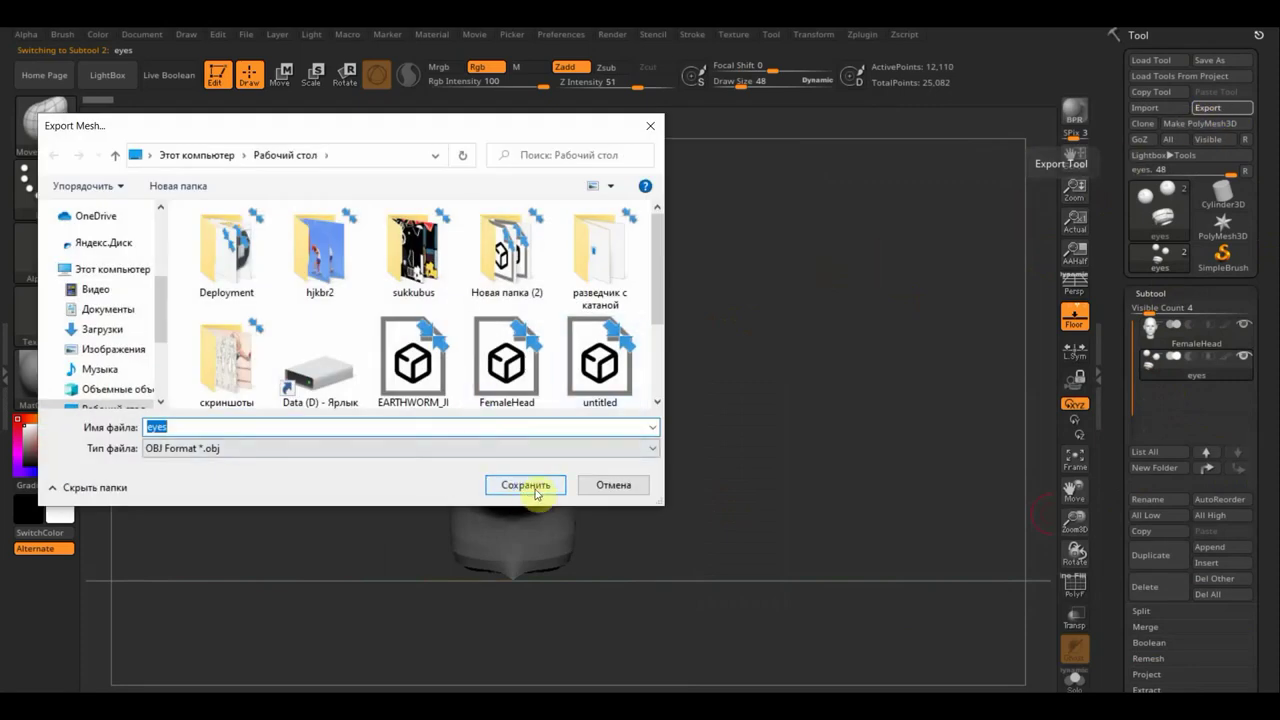
pyautogui.click(514, 489)
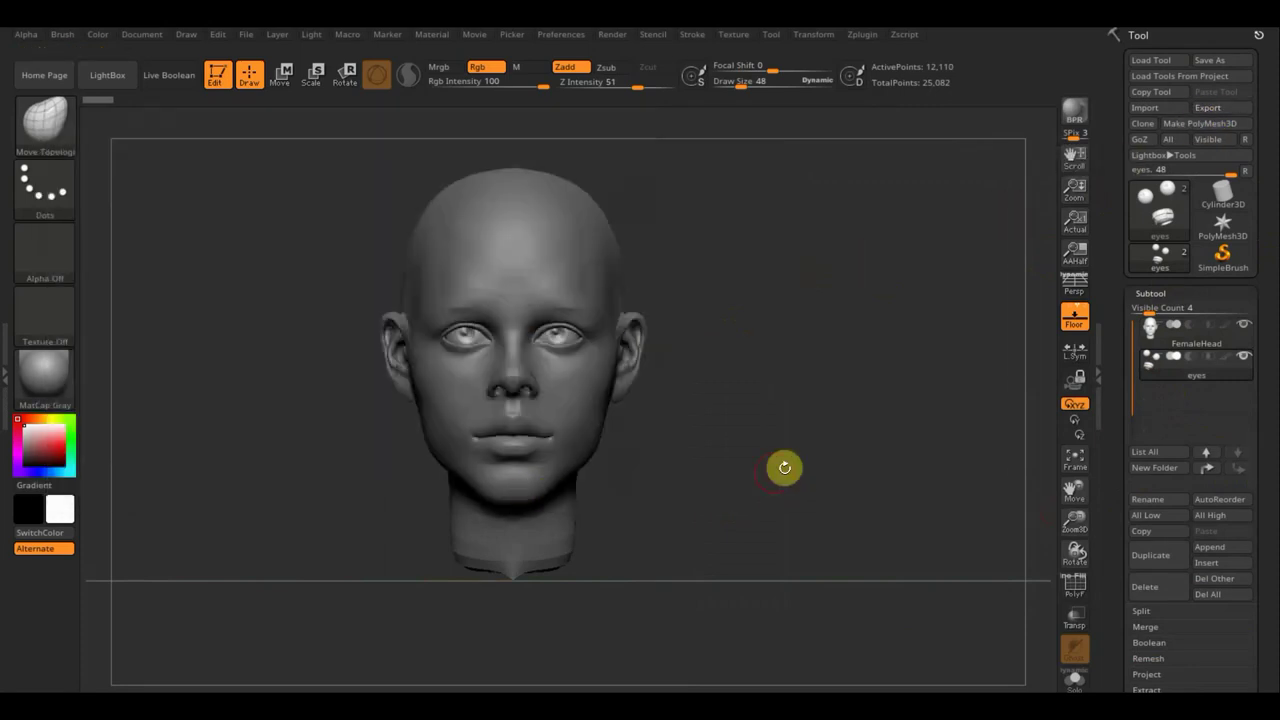
pyautogui.click(533, 293)
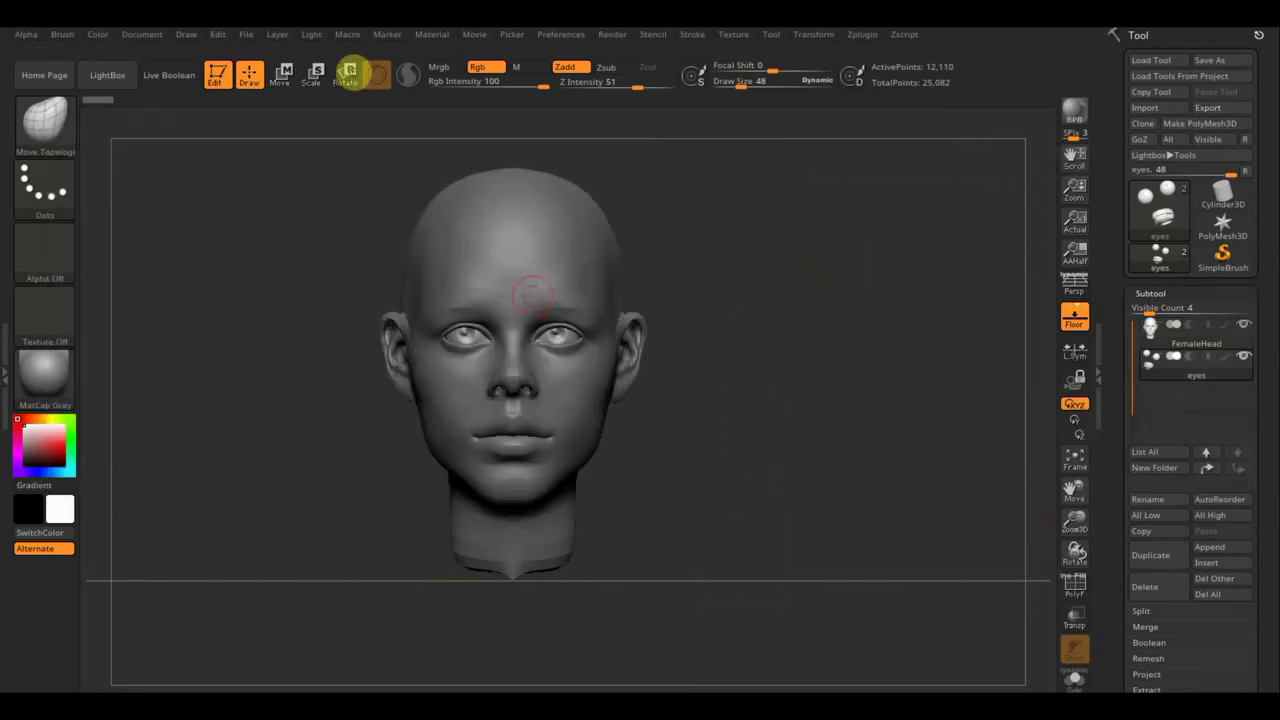
# Step: Open the headless red female body project without saving head changes, and frame it front-on
pyautogui.click(251, 36)
pyautogui.click(296, 63)
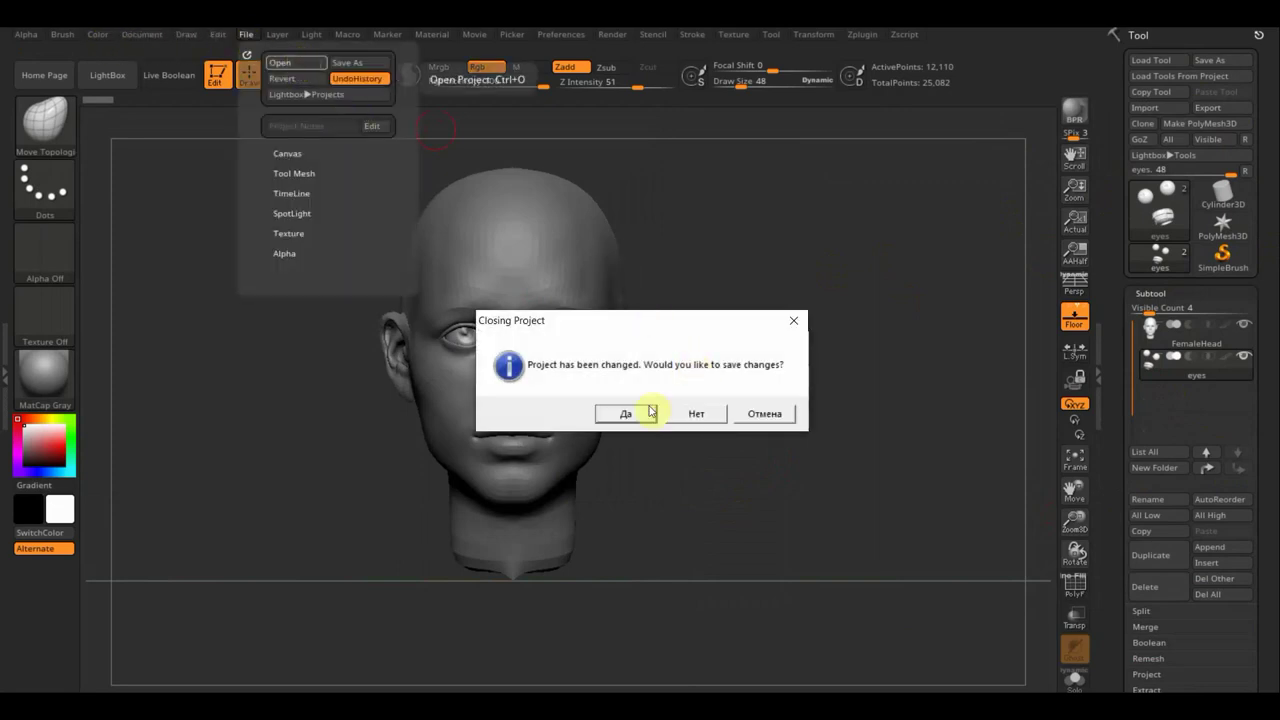
pyautogui.click(697, 414)
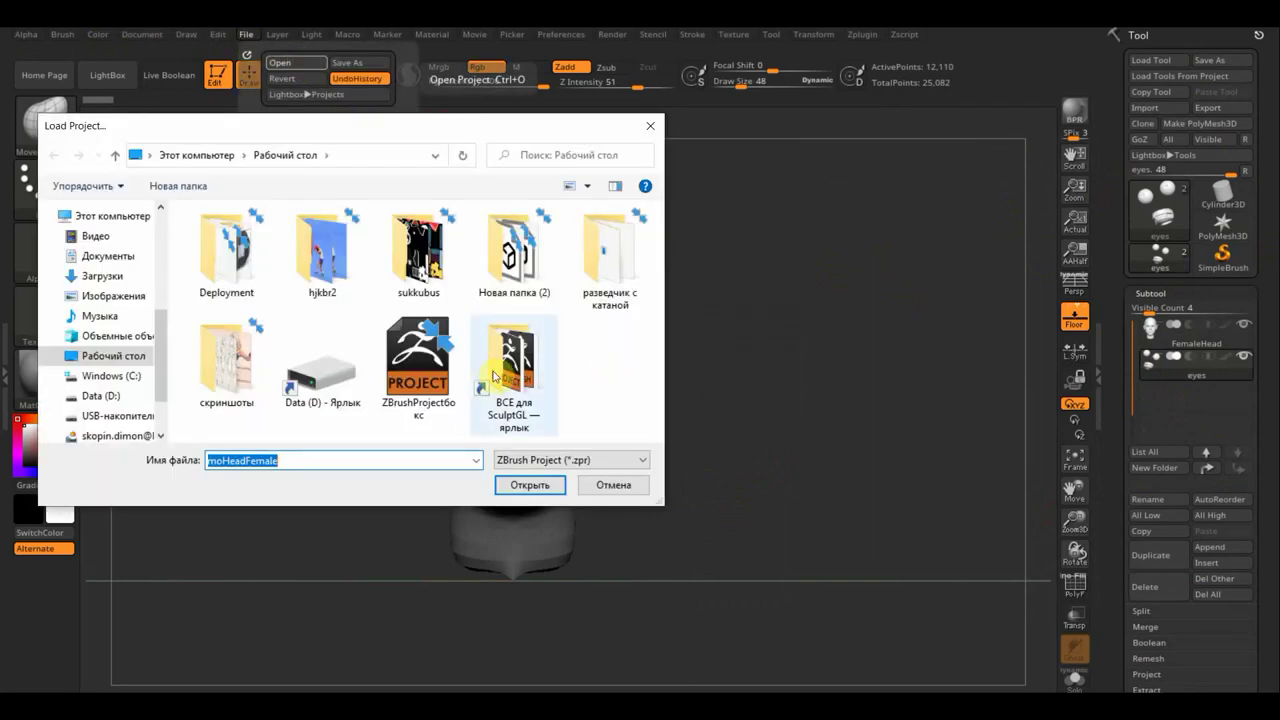
pyautogui.click(416, 388)
pyautogui.click(521, 485)
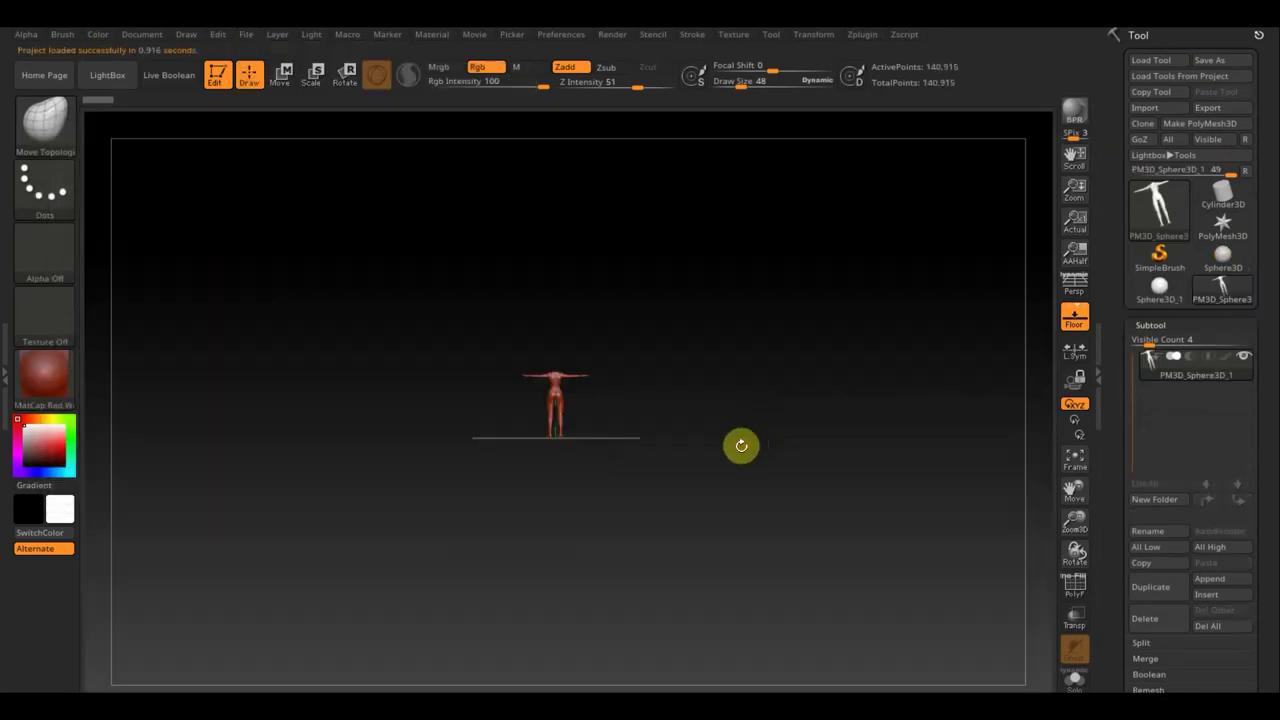
pyautogui.keyDown('ctrl'); pyautogui.moveTo(740, 443); pyautogui.dragTo(767, 609, button='right'); pyautogui.keyUp('ctrl')
pyautogui.moveTo(818, 480)
pyautogui.mouseDown(button='right')
pyautogui.moveTo(651, 486)
pyautogui.moveTo(774, 460)
pyautogui.moveTo(763, 516)
pyautogui.moveTo(782, 438)
pyautogui.moveTo(771, 409)
pyautogui.moveTo(774, 454)
pyautogui.mouseUp(button='right')
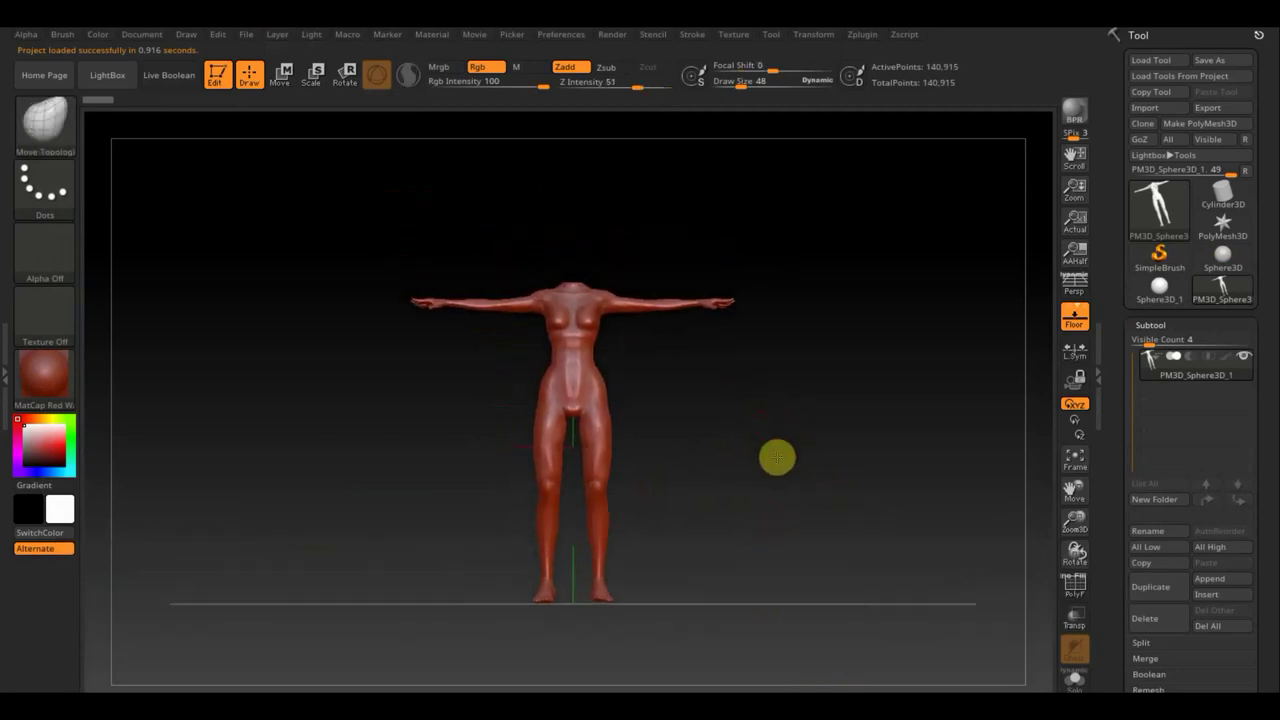
# Step: Duplicate the body subtool, import the FemaleHead OBJ into it, and switch to Move mode
pyautogui.click(1165, 589)
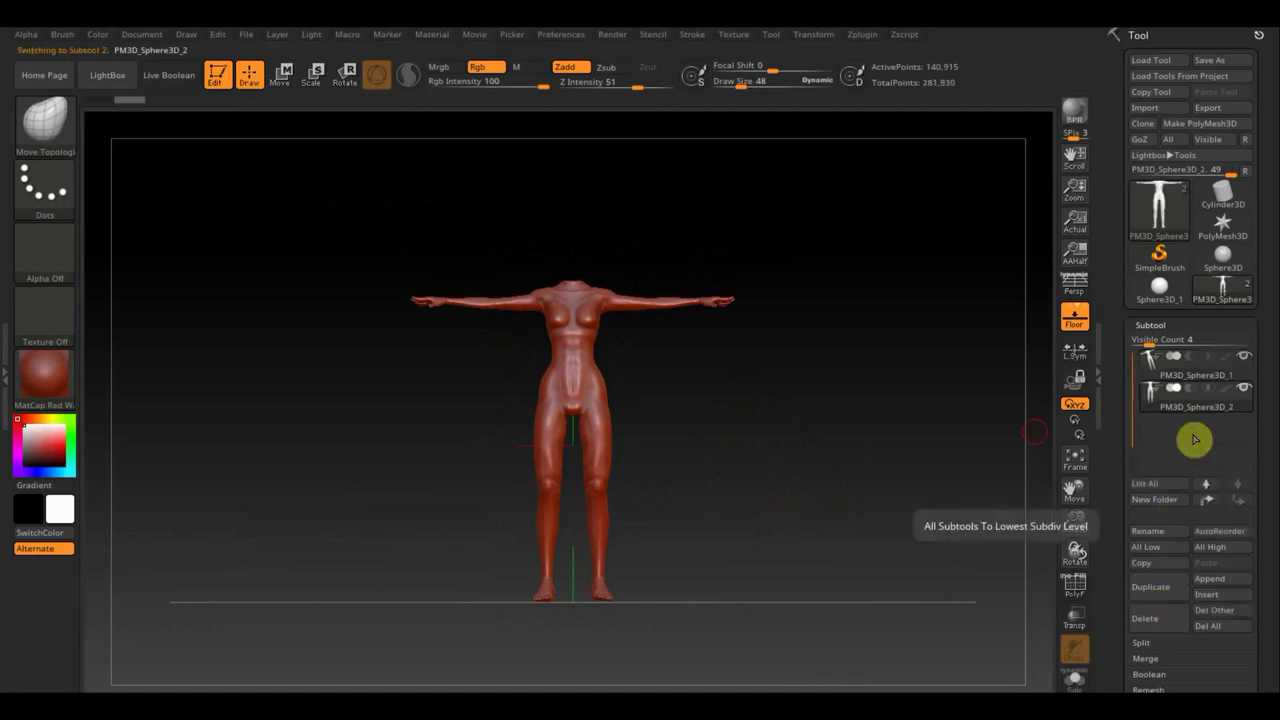
pyautogui.click(1148, 109)
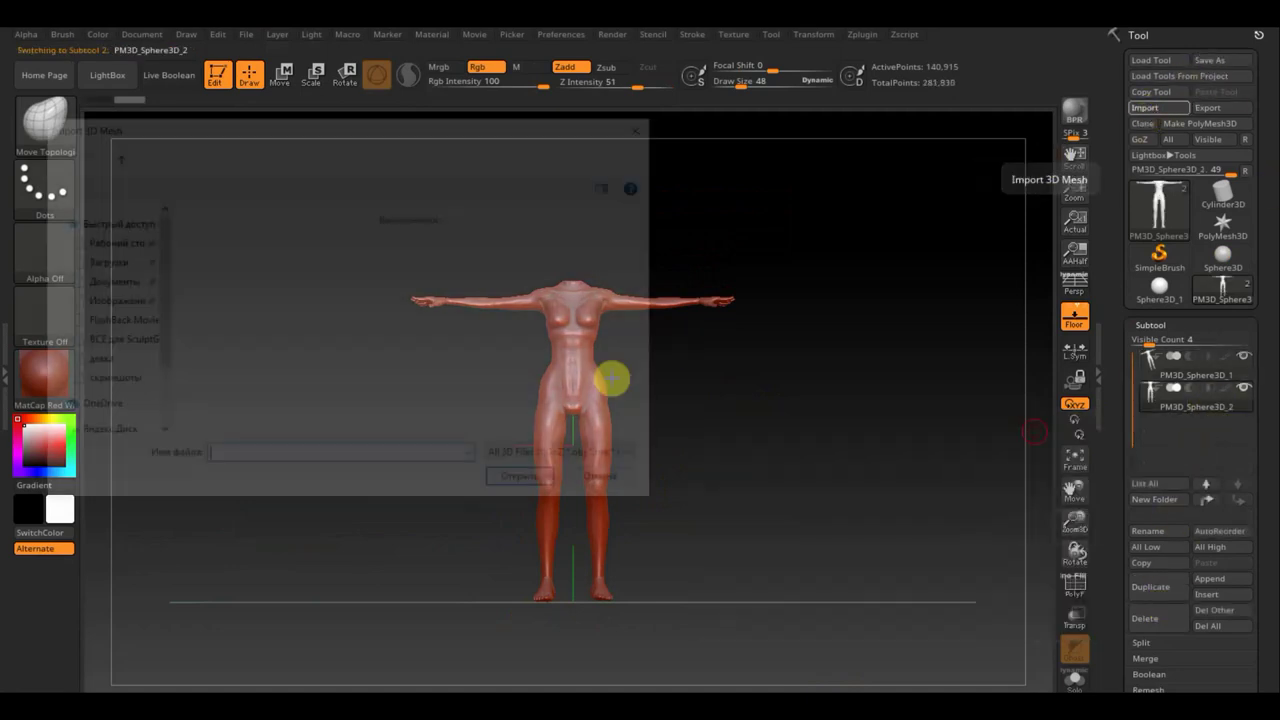
pyautogui.click(608, 375)
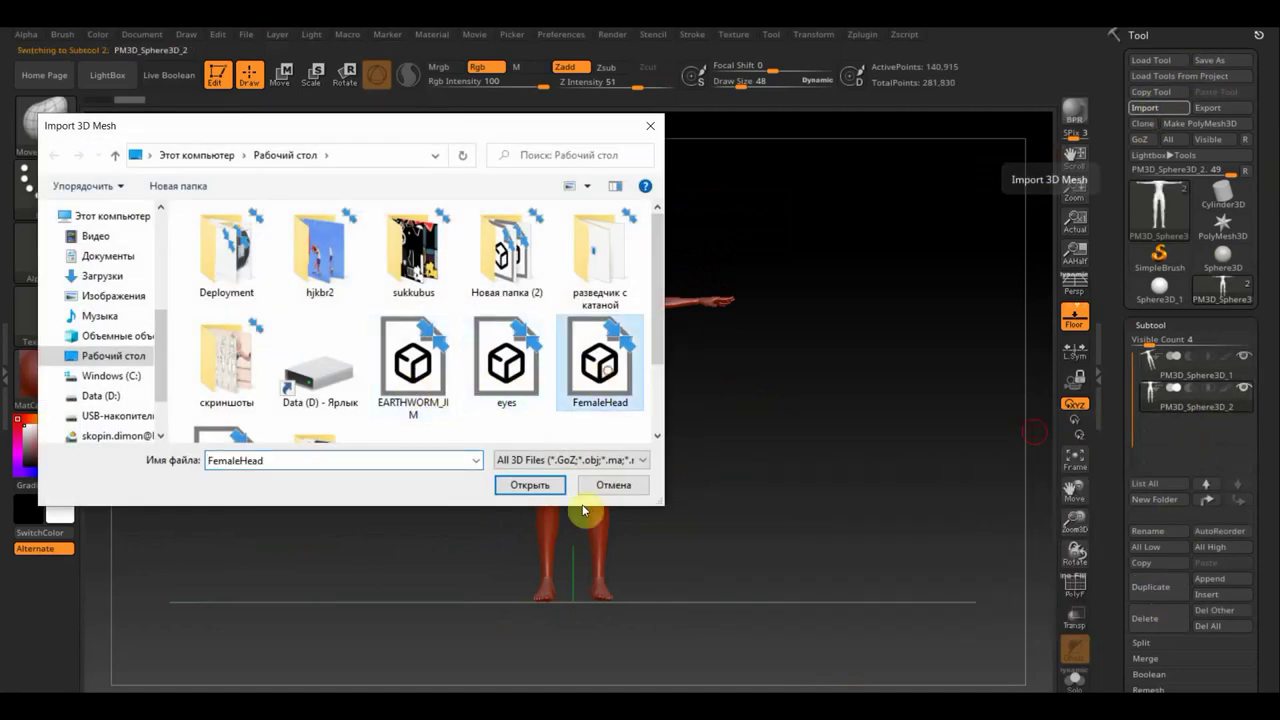
pyautogui.click(530, 485)
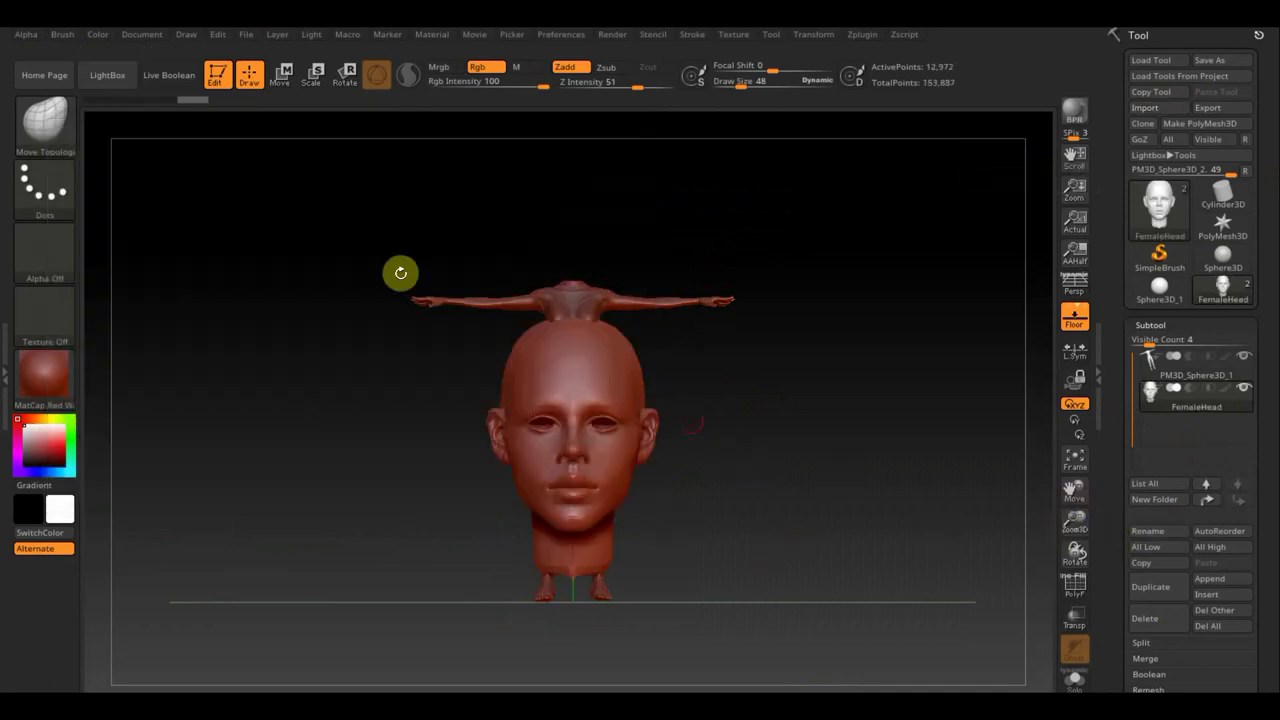
pyautogui.click(289, 72)
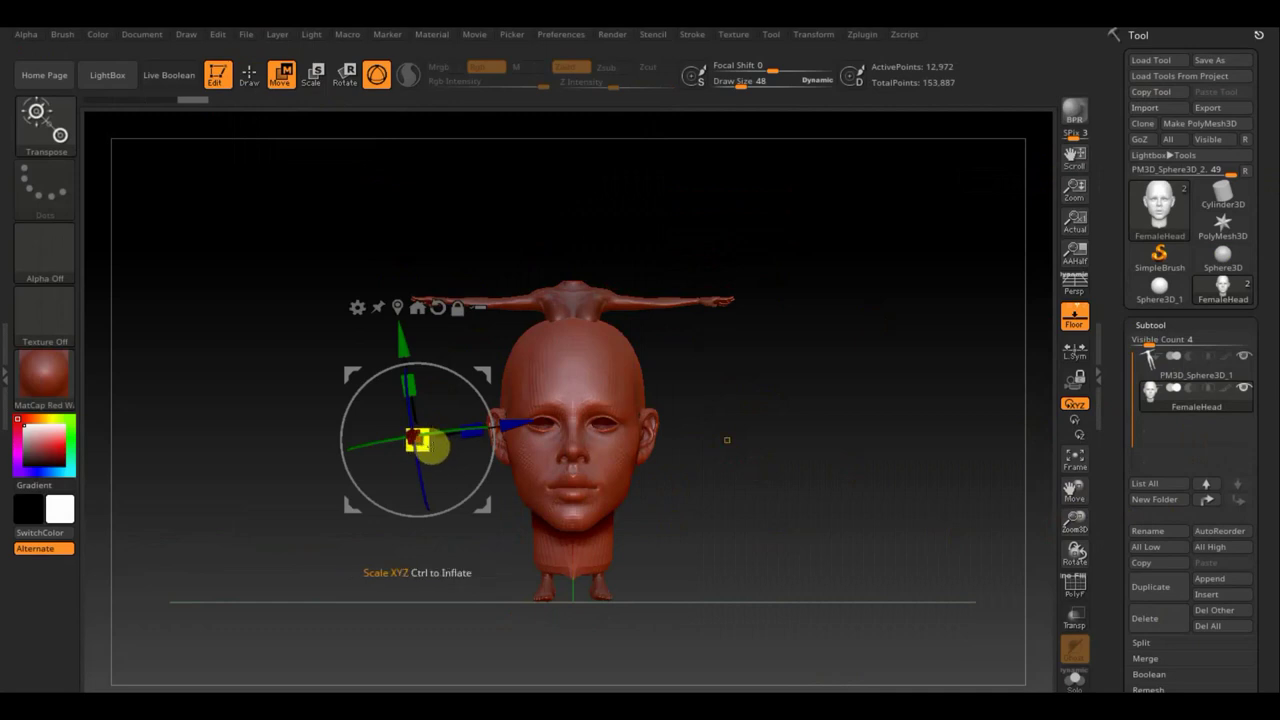
# Step: Scale the oversized FemaleHead down and move it up onto the body's neck
pyautogui.moveTo(420, 442); pyautogui.dragTo(394, 391)
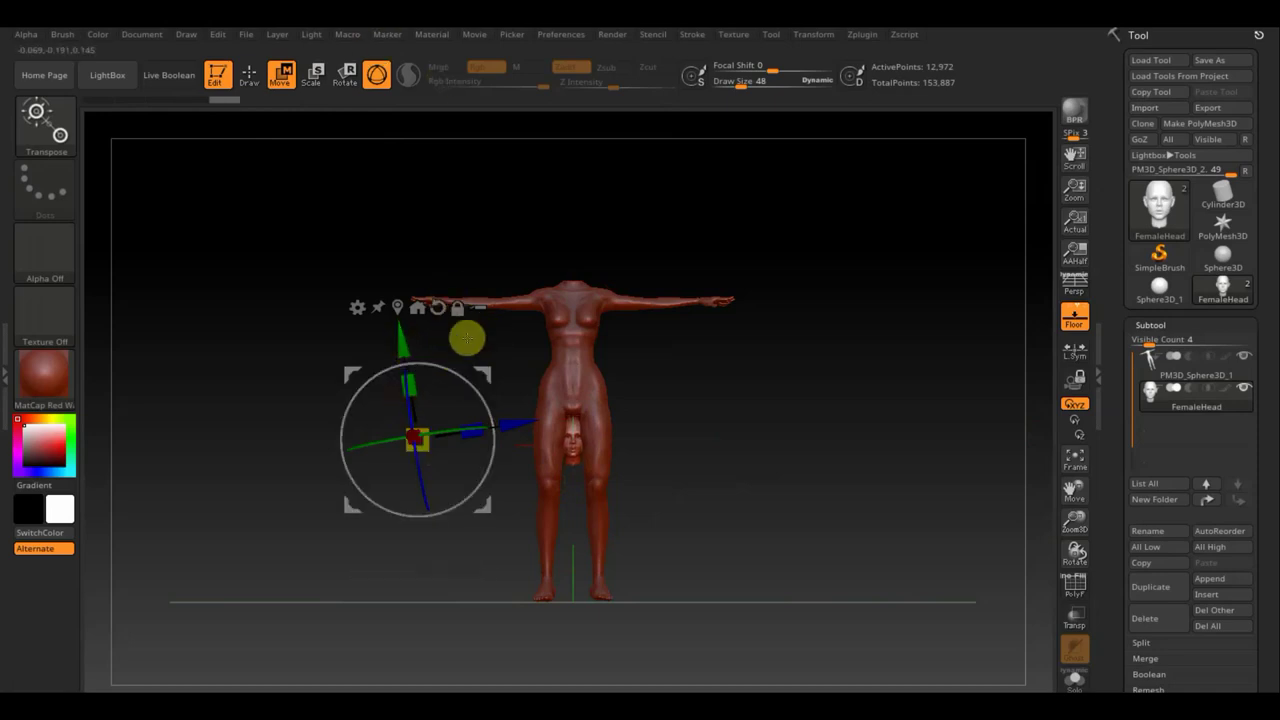
pyautogui.moveTo(477, 374); pyautogui.dragTo(638, 374)
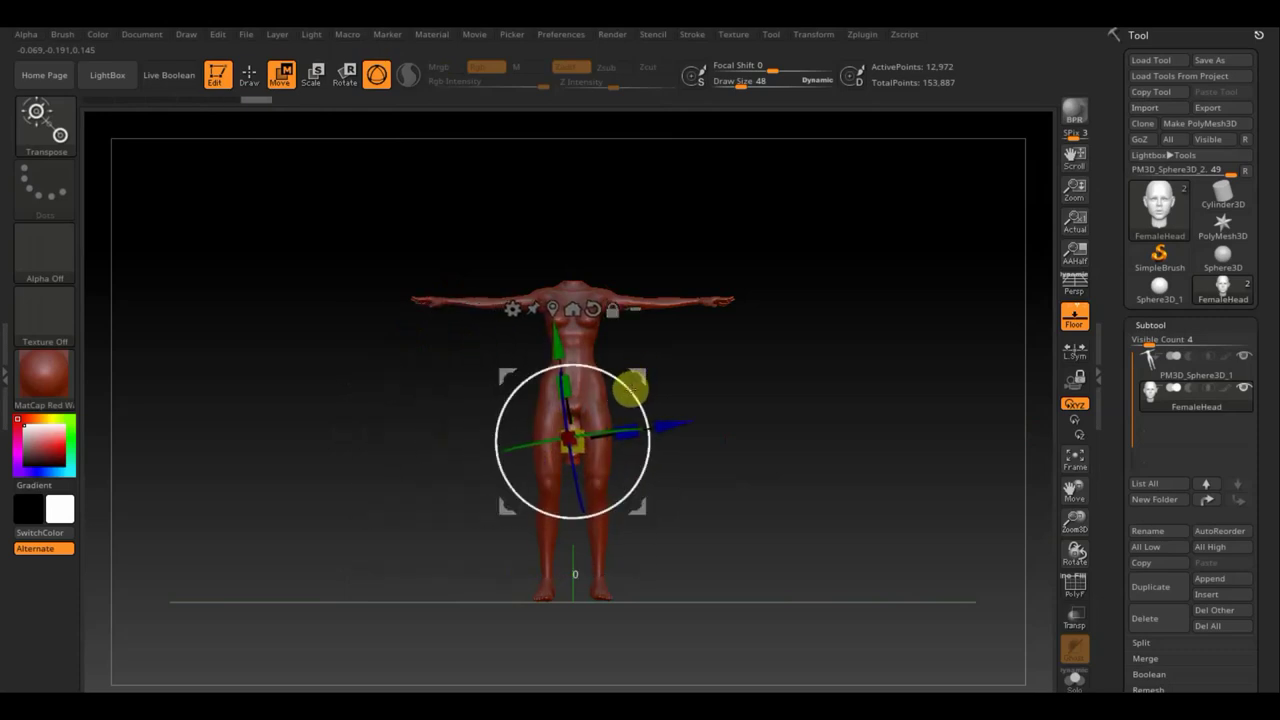
pyautogui.moveTo(629, 388); pyautogui.dragTo(627, 395)
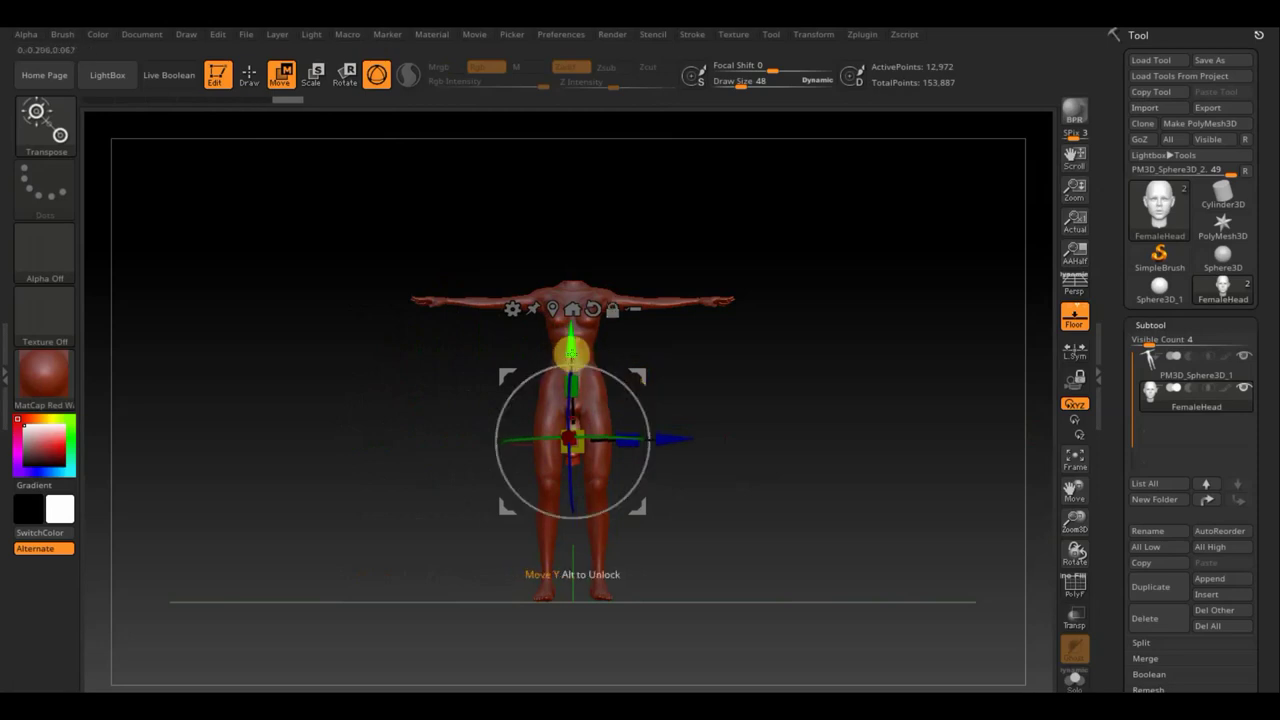
pyautogui.moveTo(572, 352); pyautogui.dragTo(584, 173)
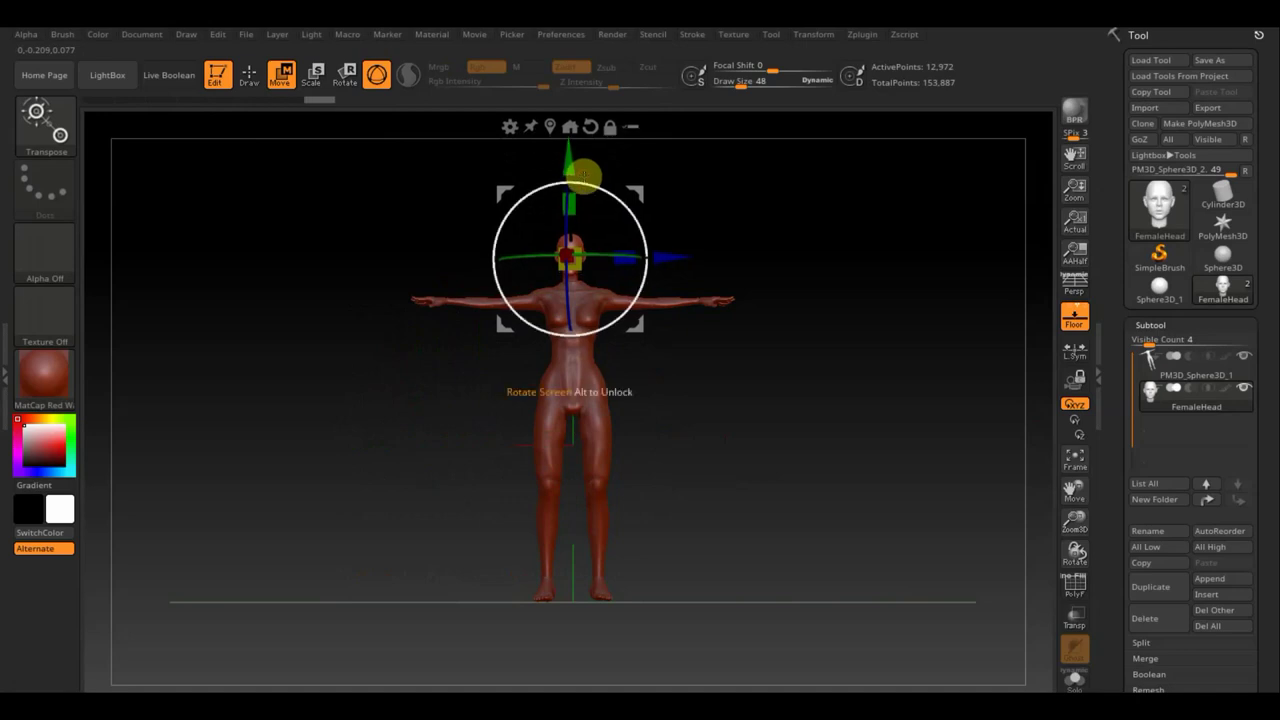
pyautogui.moveTo(569, 261); pyautogui.dragTo(578, 266)
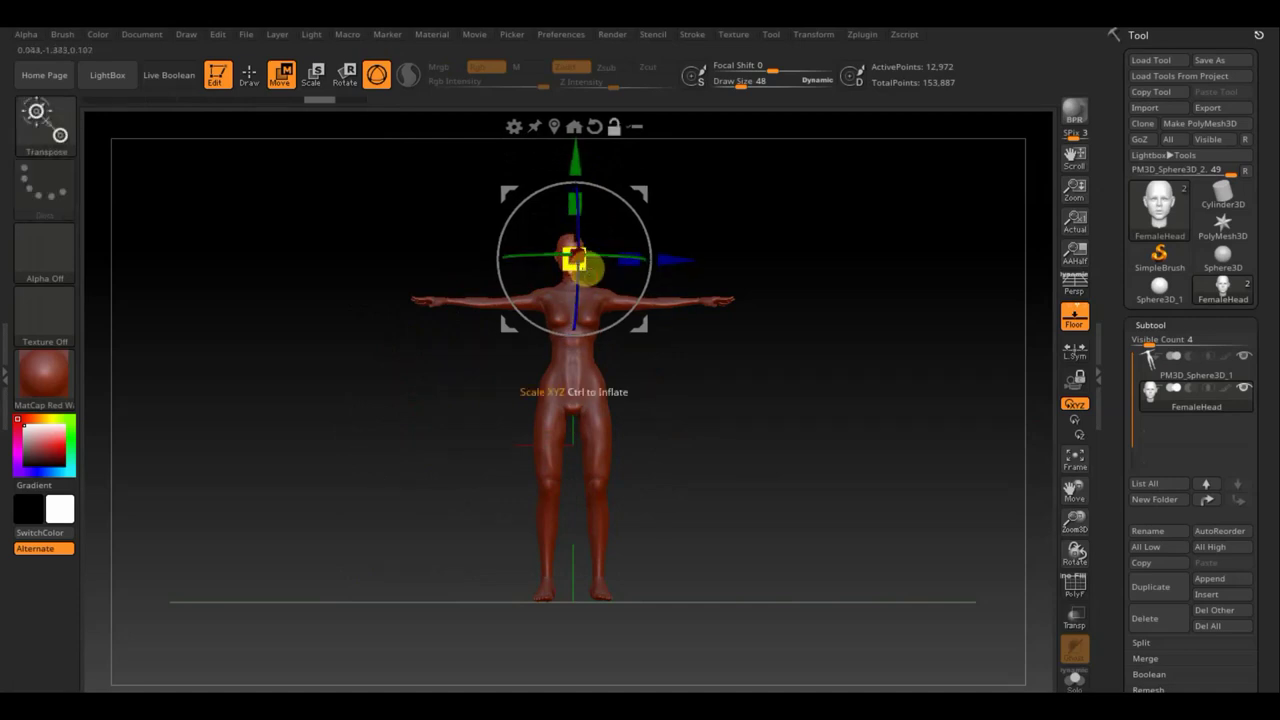
pyautogui.moveTo(588, 268); pyautogui.dragTo(592, 274)
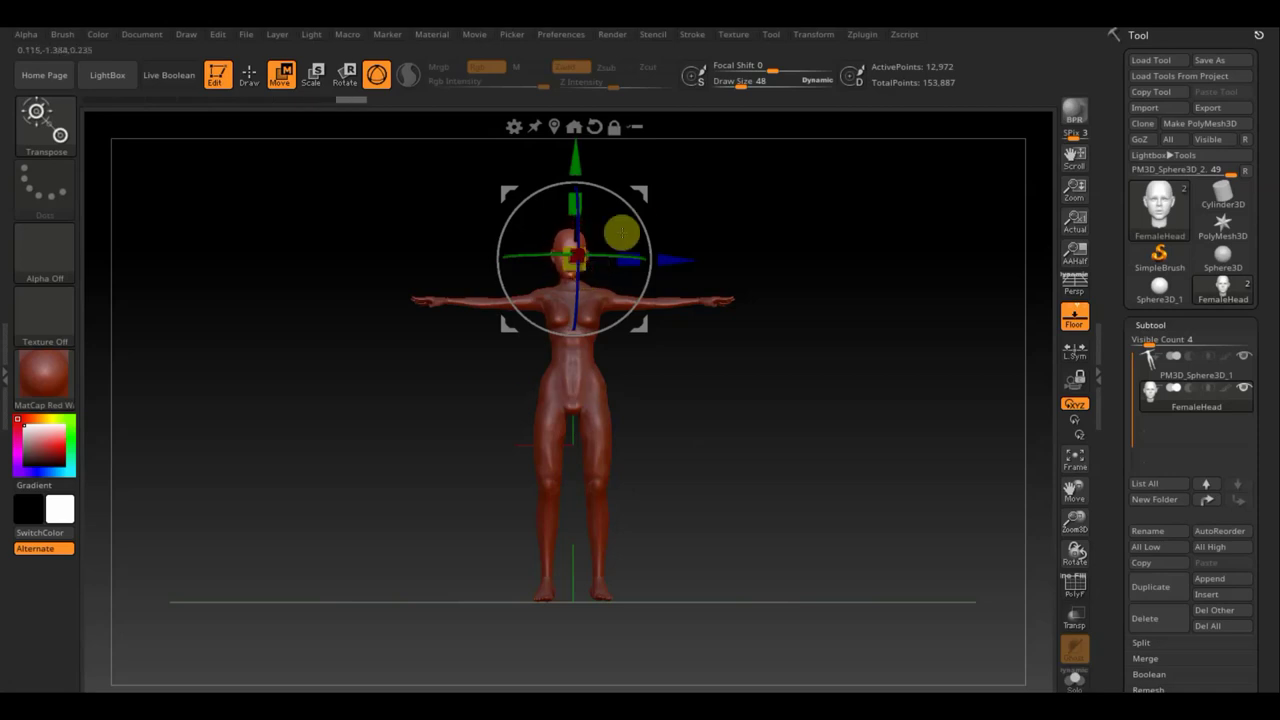
pyautogui.moveTo(644, 195); pyautogui.dragTo(643, 193)
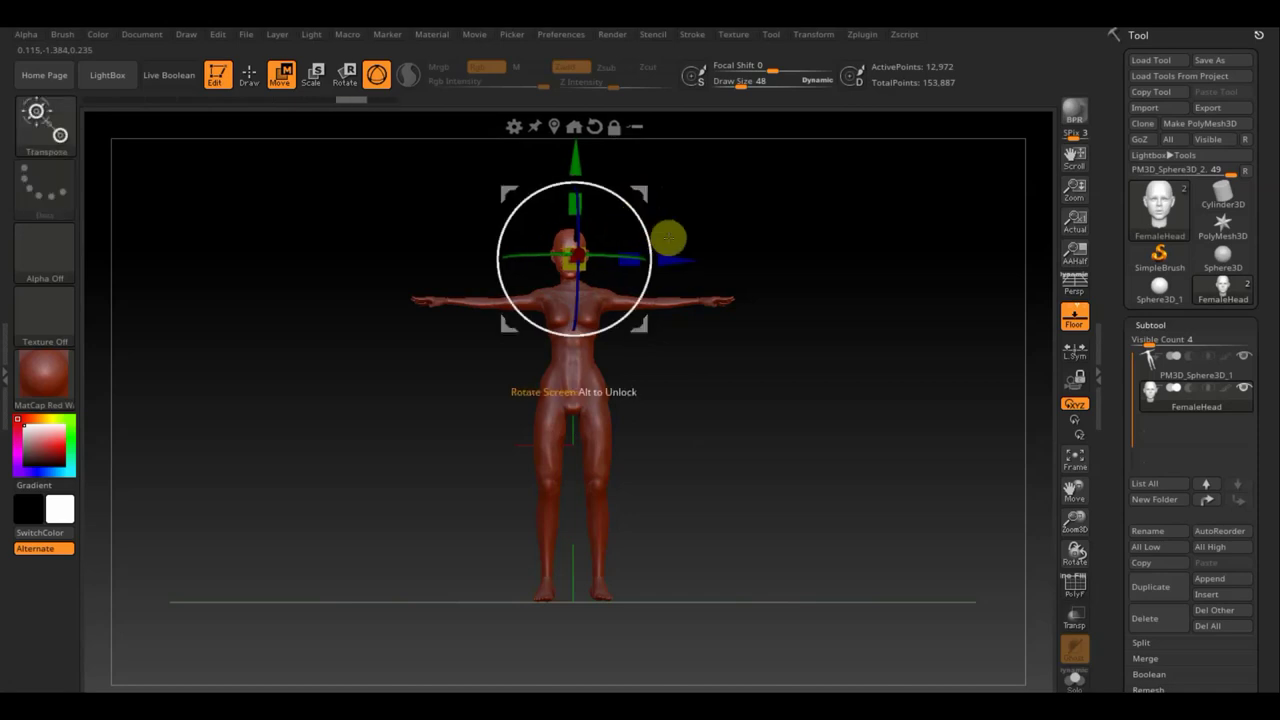
pyautogui.moveTo(677, 258); pyautogui.dragTo(680, 257)
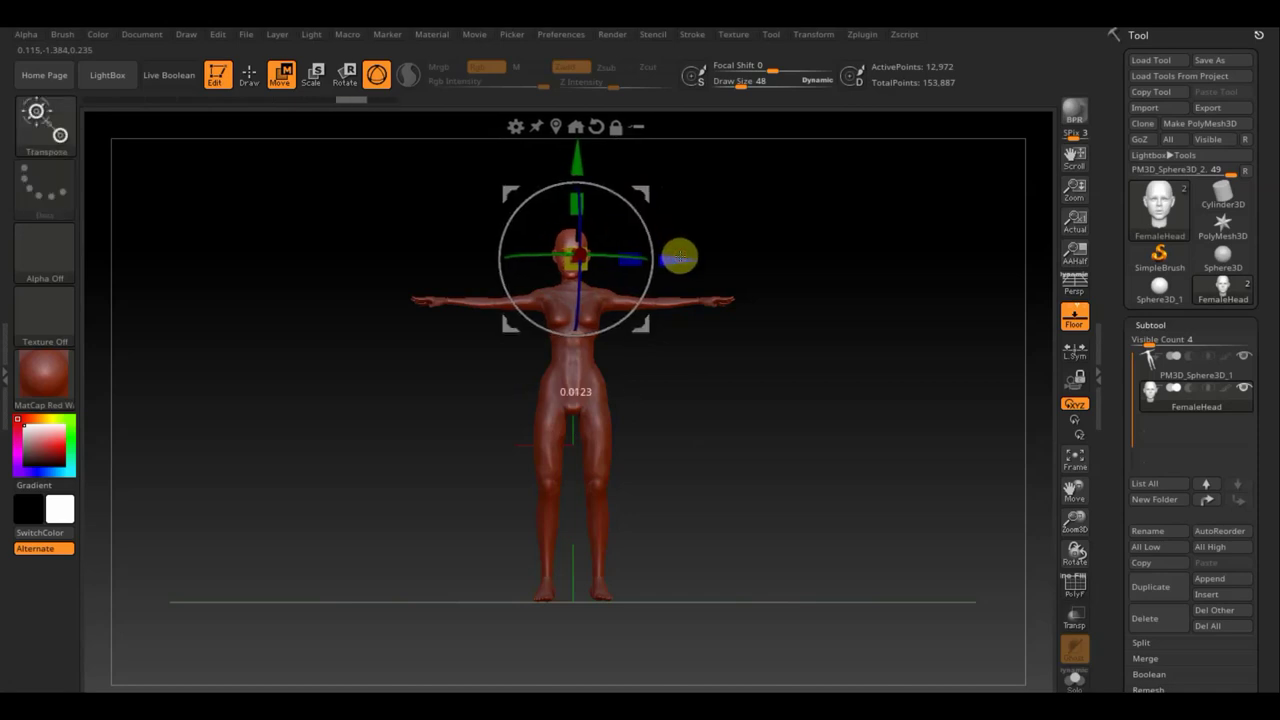
# Step: Check the head from the side, shift it over the neck, and show Geometry's DynaMesh settings
pyautogui.moveTo(798, 305)
pyautogui.keyDown('alt'); pyautogui.mouseDown()
pyautogui.moveTo(854, 506)
pyautogui.moveTo(751, 543)
pyautogui.mouseUp(); pyautogui.keyUp('alt')
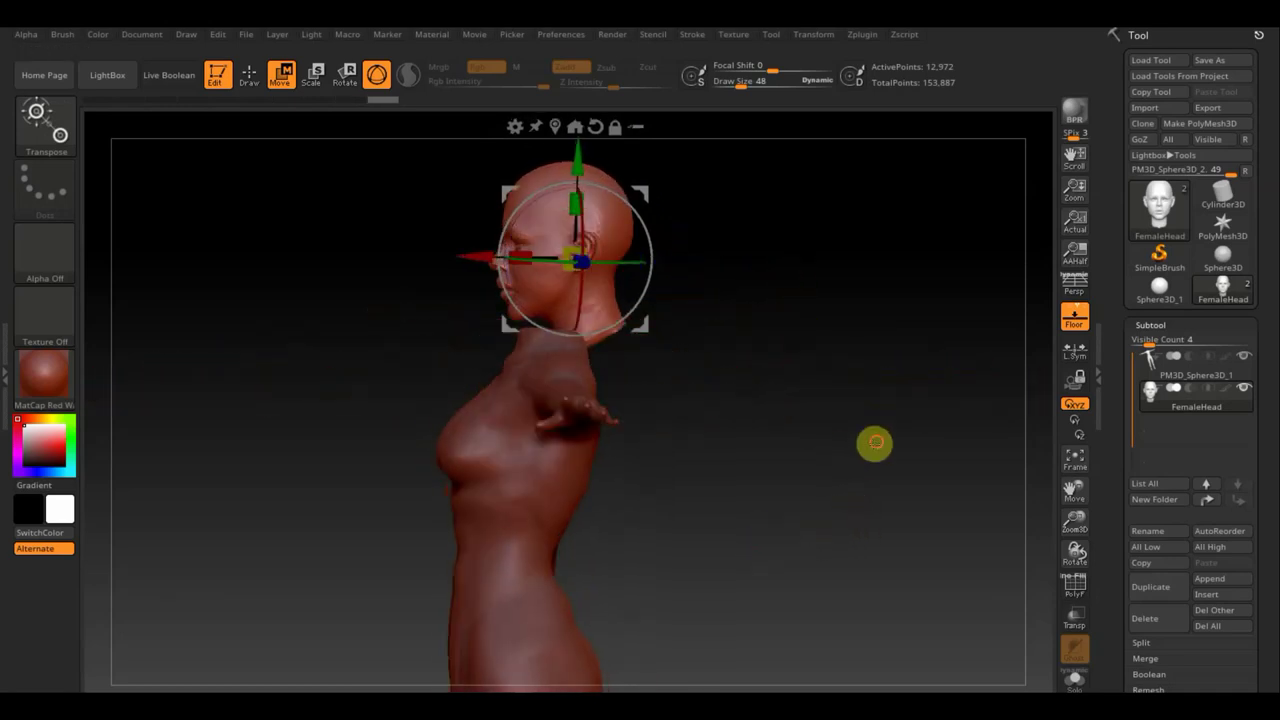
pyautogui.moveTo(875, 443); pyautogui.dragTo(857, 457)
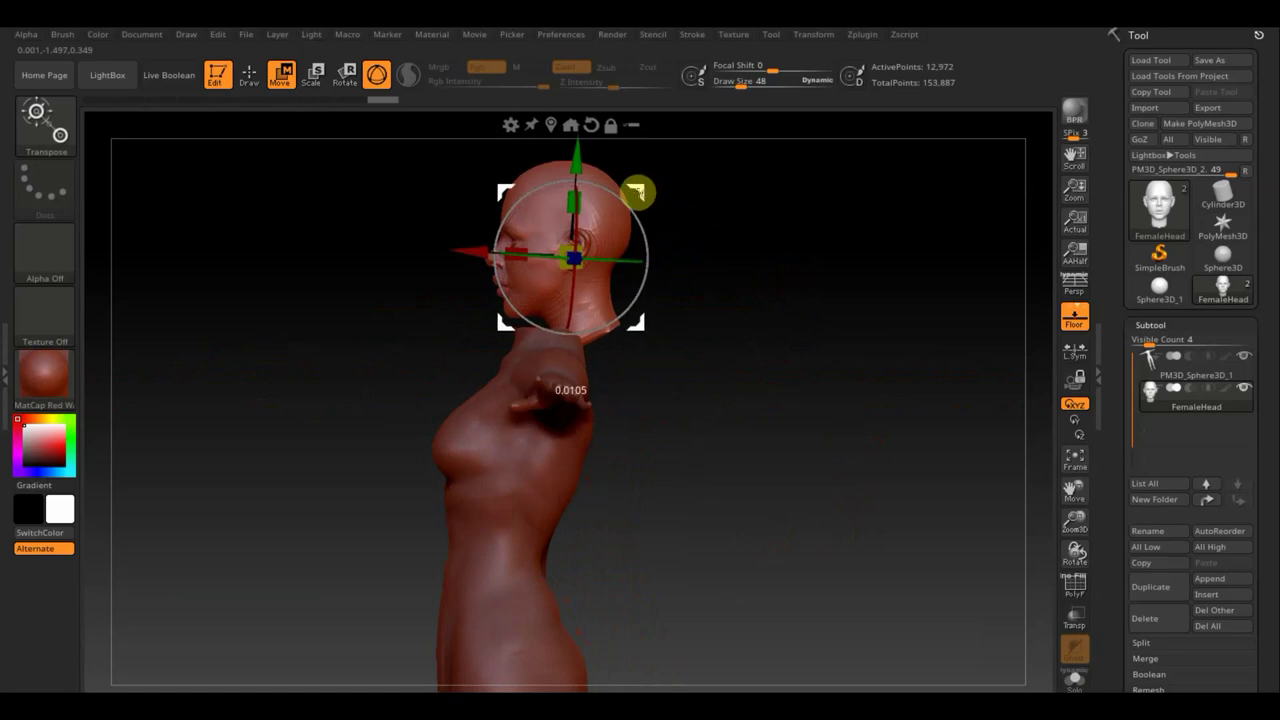
pyautogui.moveTo(647, 195); pyautogui.dragTo(594, 198)
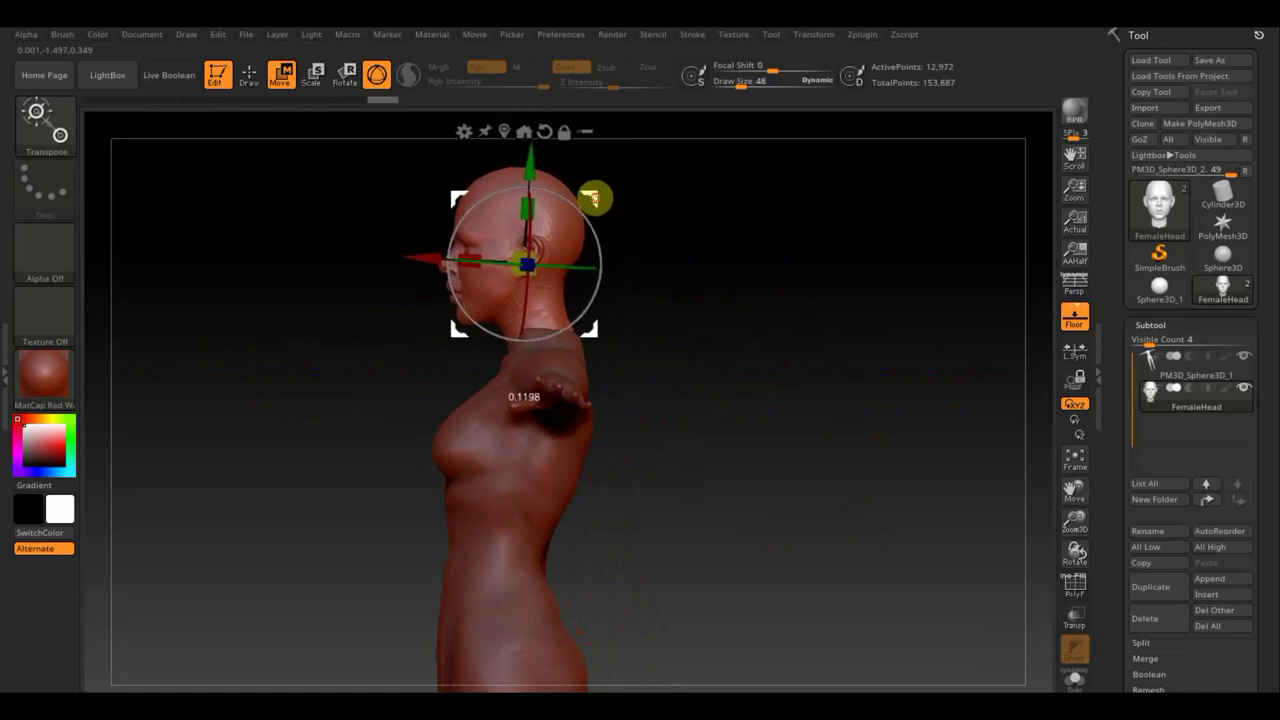
pyautogui.moveTo(783, 374)
pyautogui.mouseDown()
pyautogui.moveTo(834, 359)
pyautogui.moveTo(817, 338)
pyautogui.mouseUp()
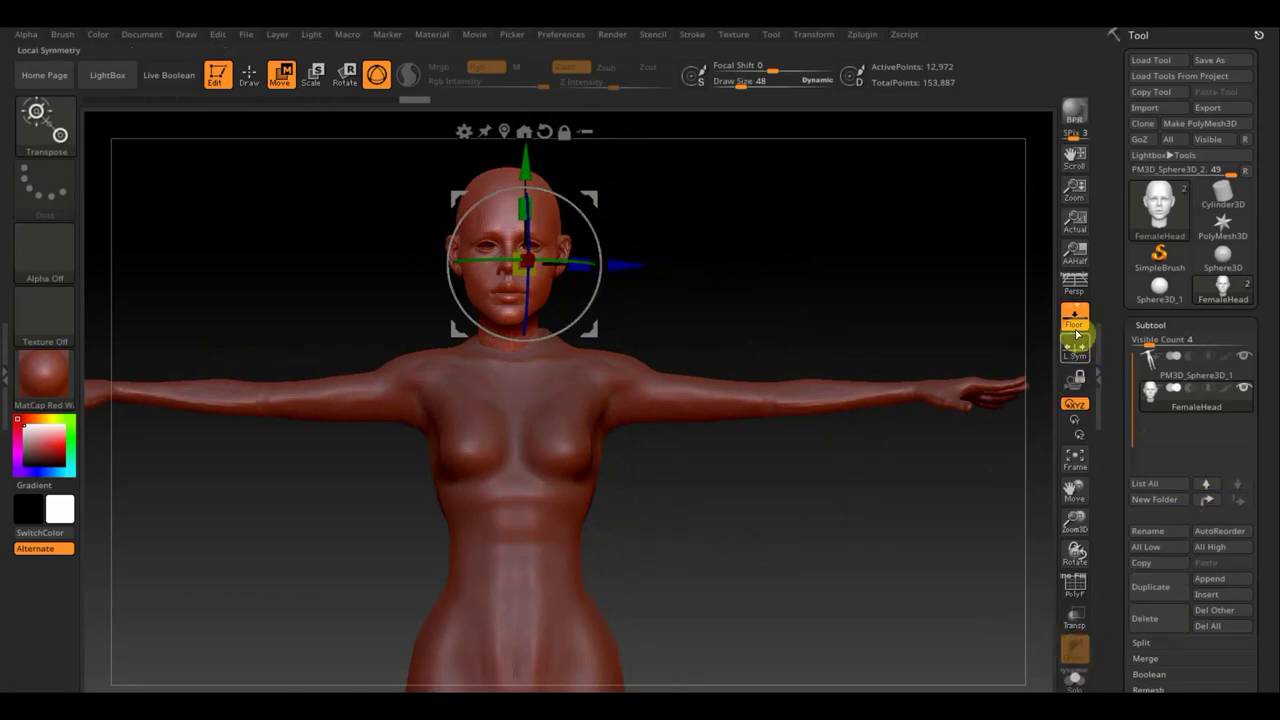
pyautogui.moveTo(1272, 647); pyautogui.dragTo(1263, 551)
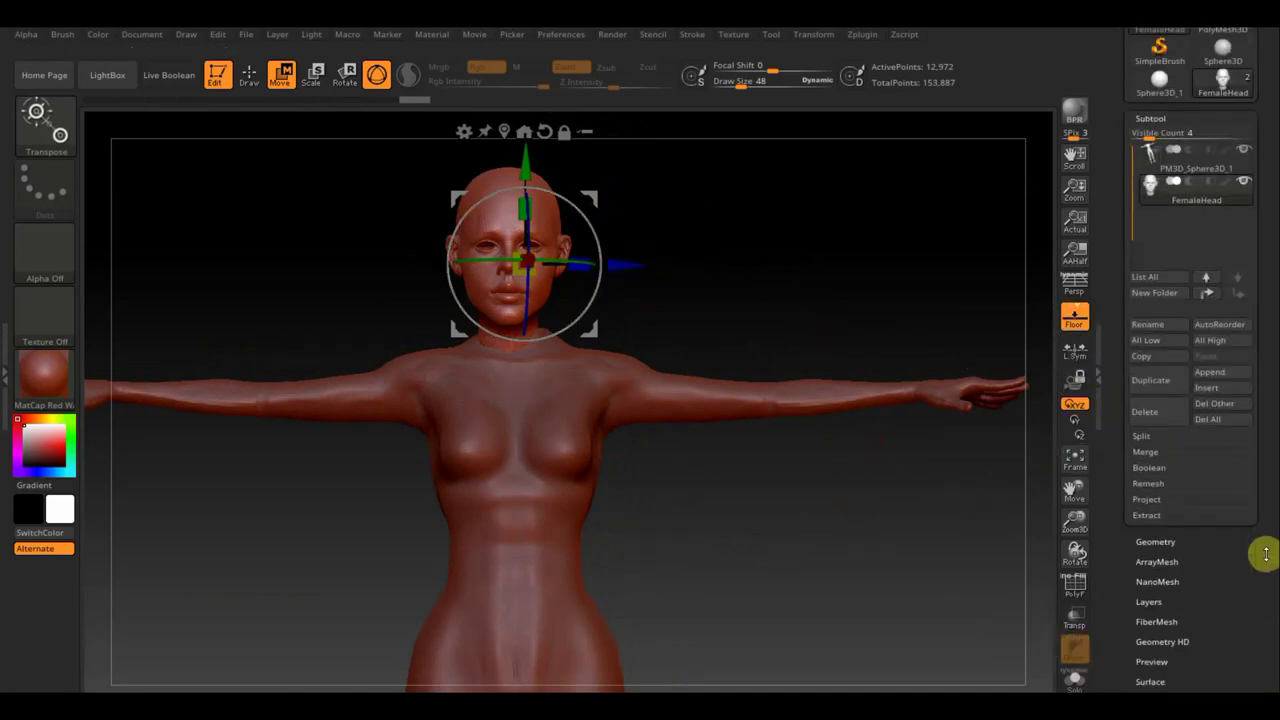
pyautogui.click(1149, 540)
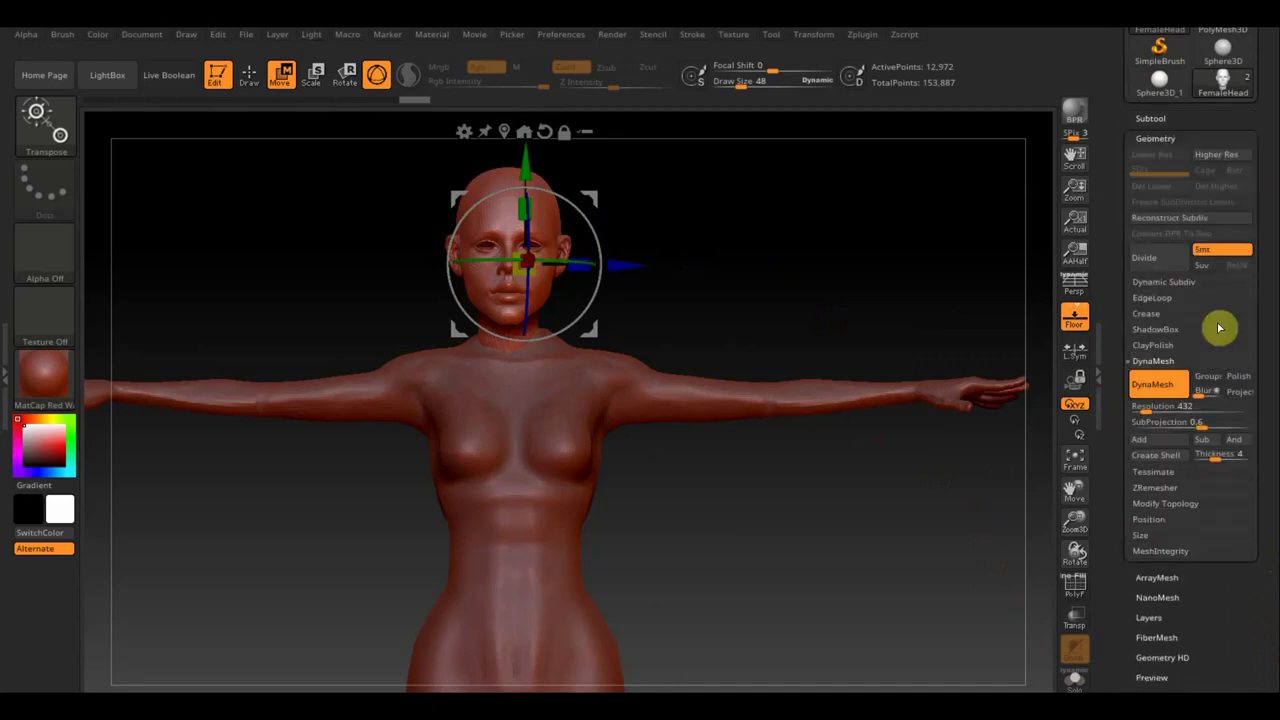
# Step: Undo a Mirror And Weld, then nudge the head and shrink it to about 0.94 on the neck
pyautogui.click(1166, 503)
pyautogui.click(1184, 456)
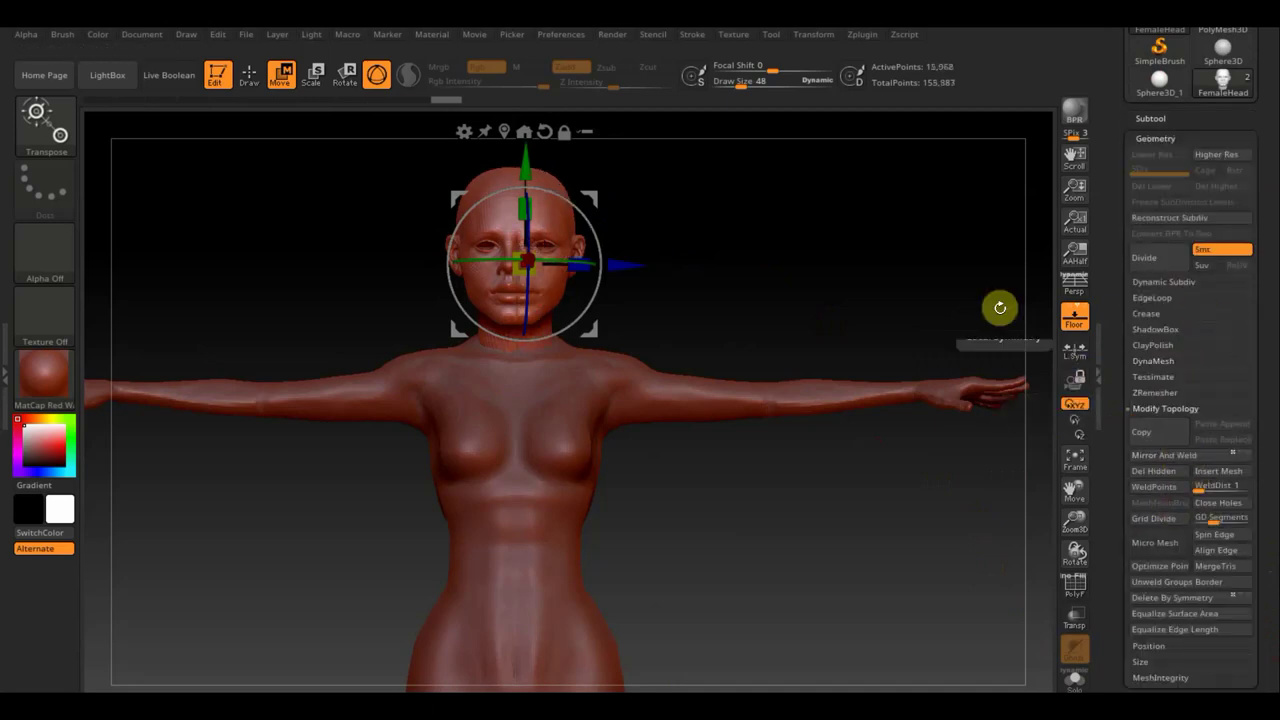
pyautogui.hotkey('ctrl', 'z')
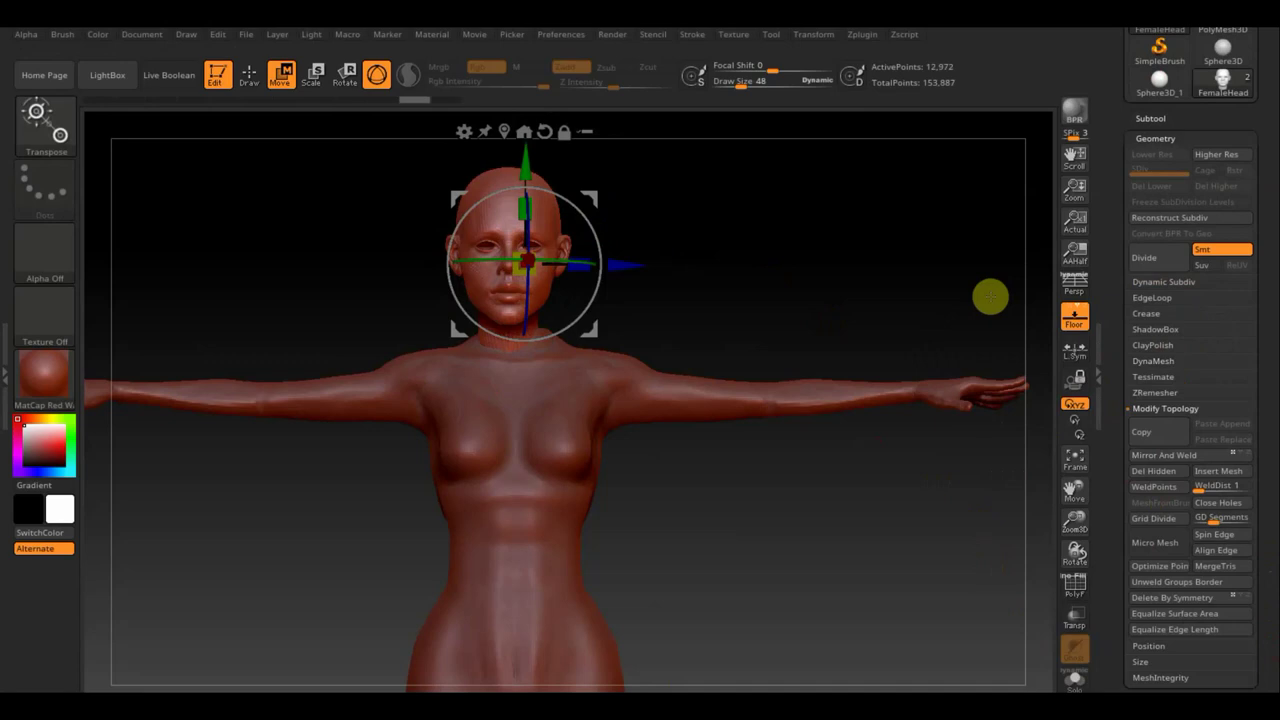
pyautogui.moveTo(631, 261); pyautogui.dragTo(638, 263)
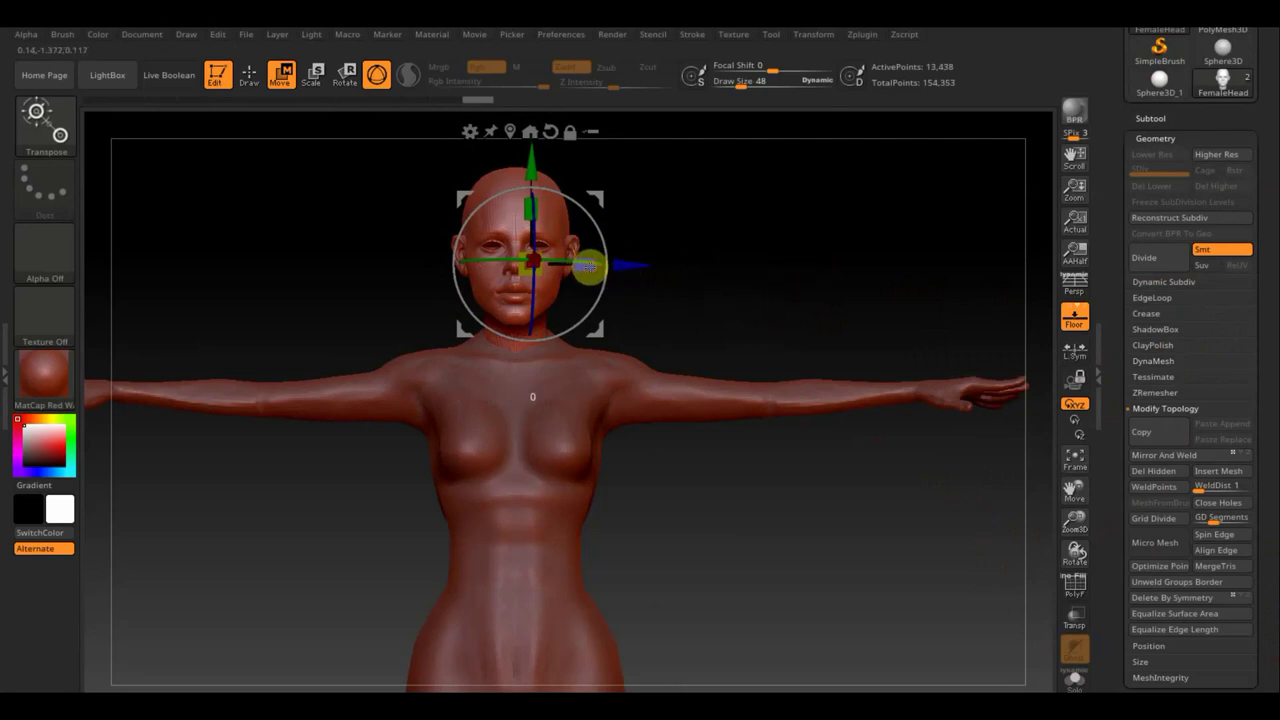
pyautogui.moveTo(708, 286)
pyautogui.mouseDown()
pyautogui.moveTo(795, 283)
pyautogui.moveTo(788, 292)
pyautogui.mouseUp()
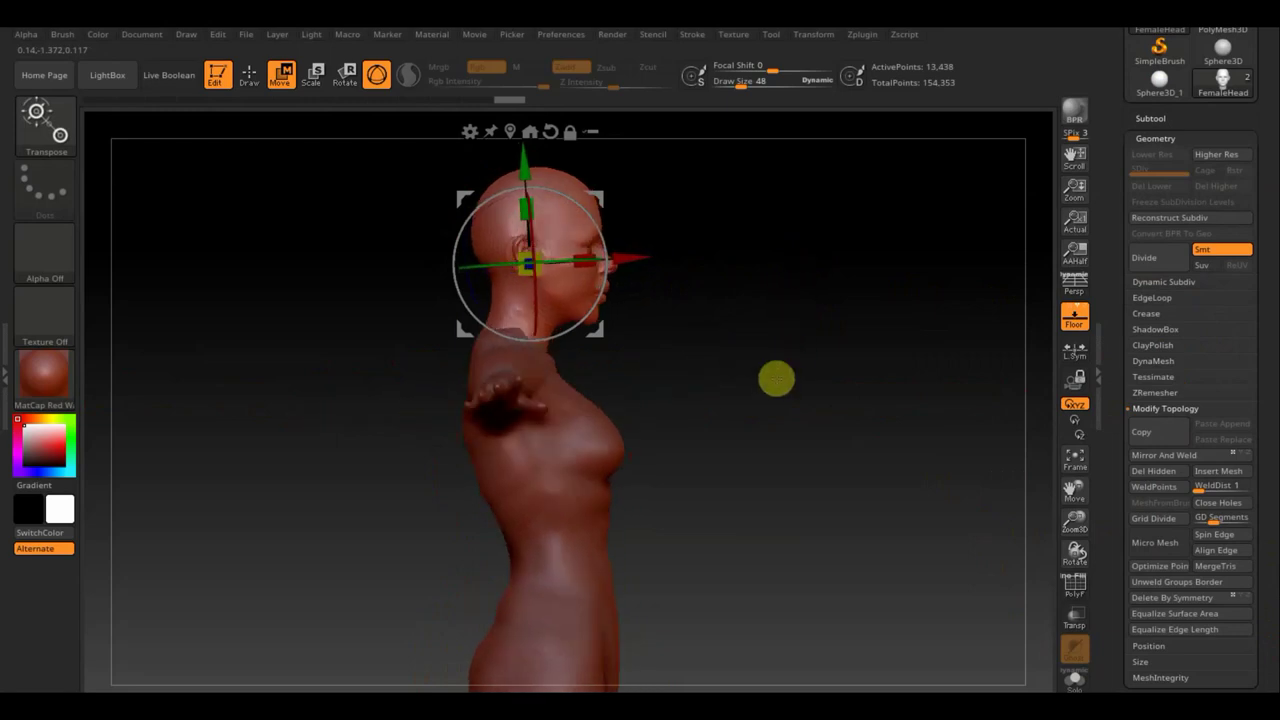
pyautogui.moveTo(778, 395)
pyautogui.keyDown('shift'); pyautogui.mouseDown()
pyautogui.moveTo(709, 386)
pyautogui.moveTo(771, 277)
pyautogui.moveTo(606, 343)
pyautogui.mouseUp(); pyautogui.keyUp('shift')
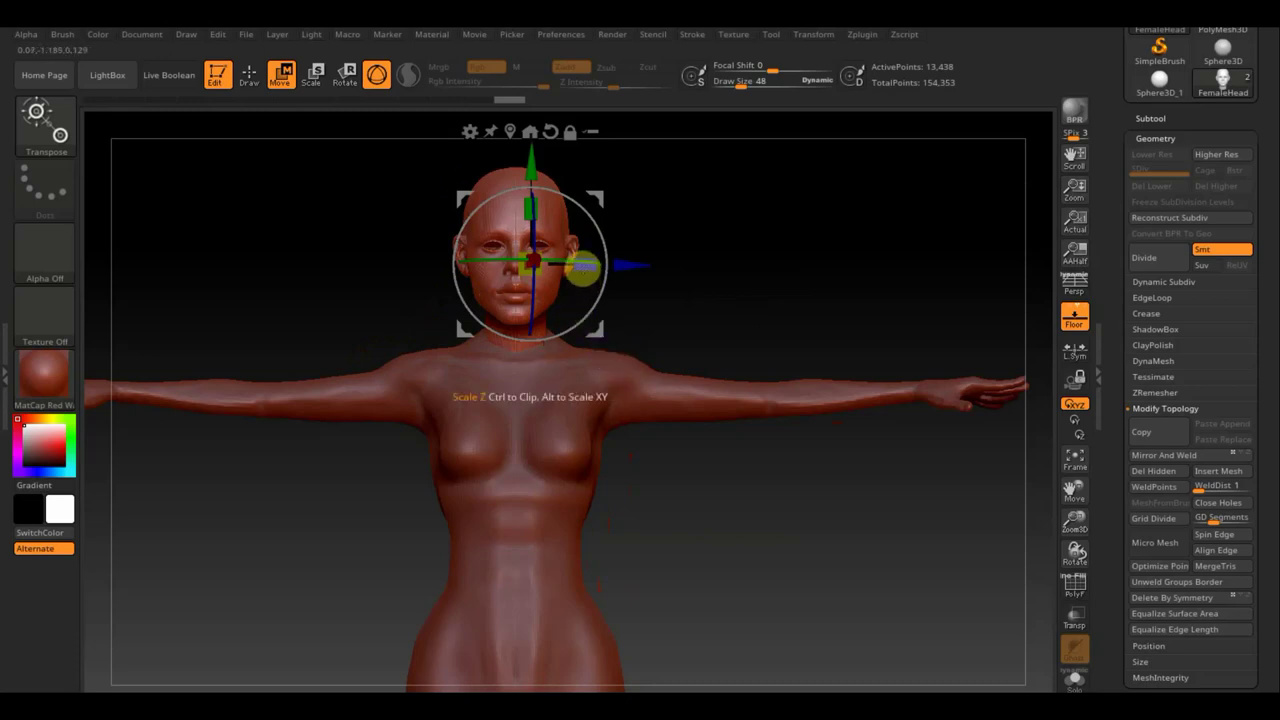
pyautogui.moveTo(538, 274); pyautogui.dragTo(536, 275)
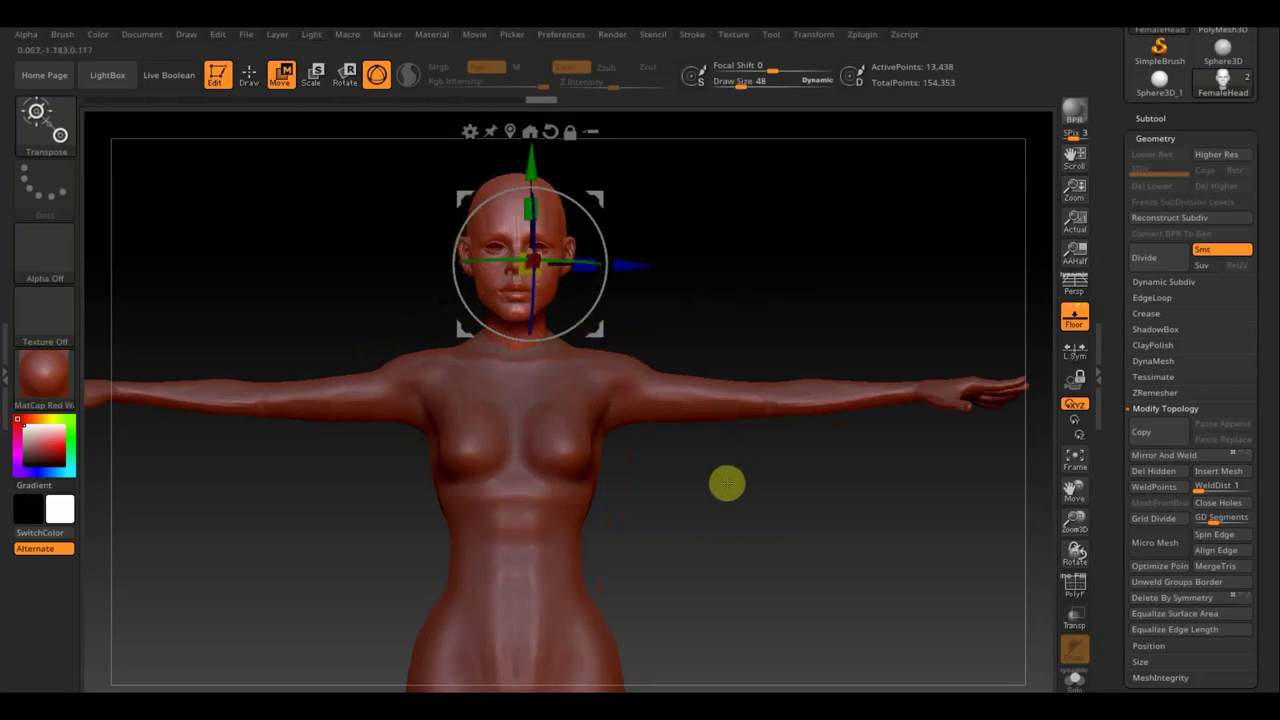
pyautogui.keyDown('alt'); pyautogui.moveTo(737, 514); pyautogui.dragTo(691, 357); pyautogui.keyUp('alt')
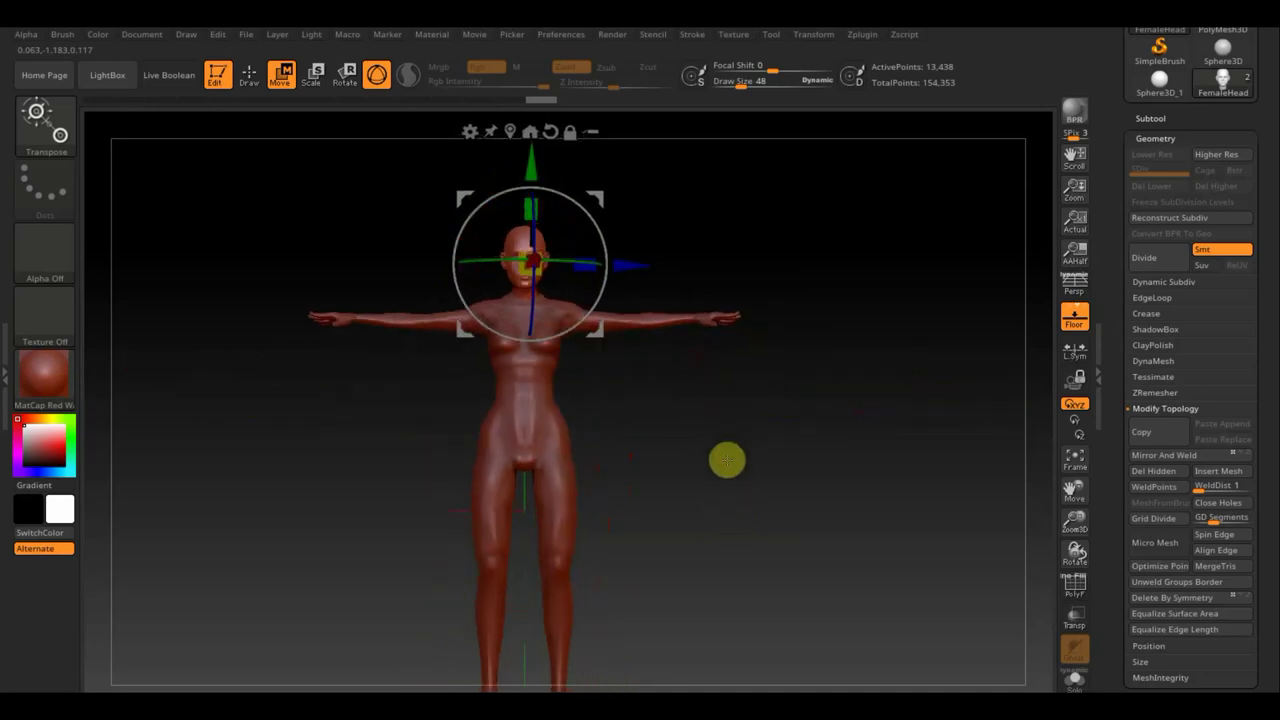
pyautogui.keyDown('alt'); pyautogui.moveTo(727, 460); pyautogui.dragTo(717, 437); pyautogui.keyUp('alt')
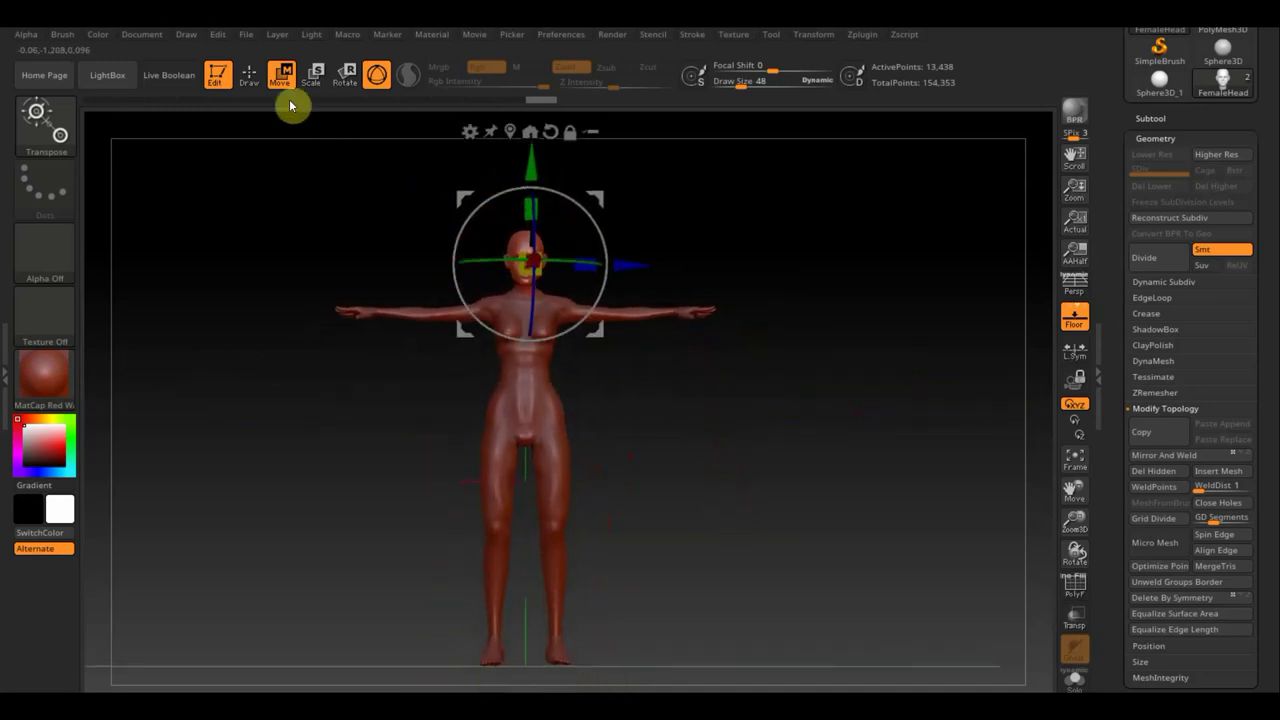
# Step: Return to Draw mode, view the whole figure, and expand the subtool list with PM3D_Sphere3D_1 and FemaleHead
pyautogui.click(249, 75)
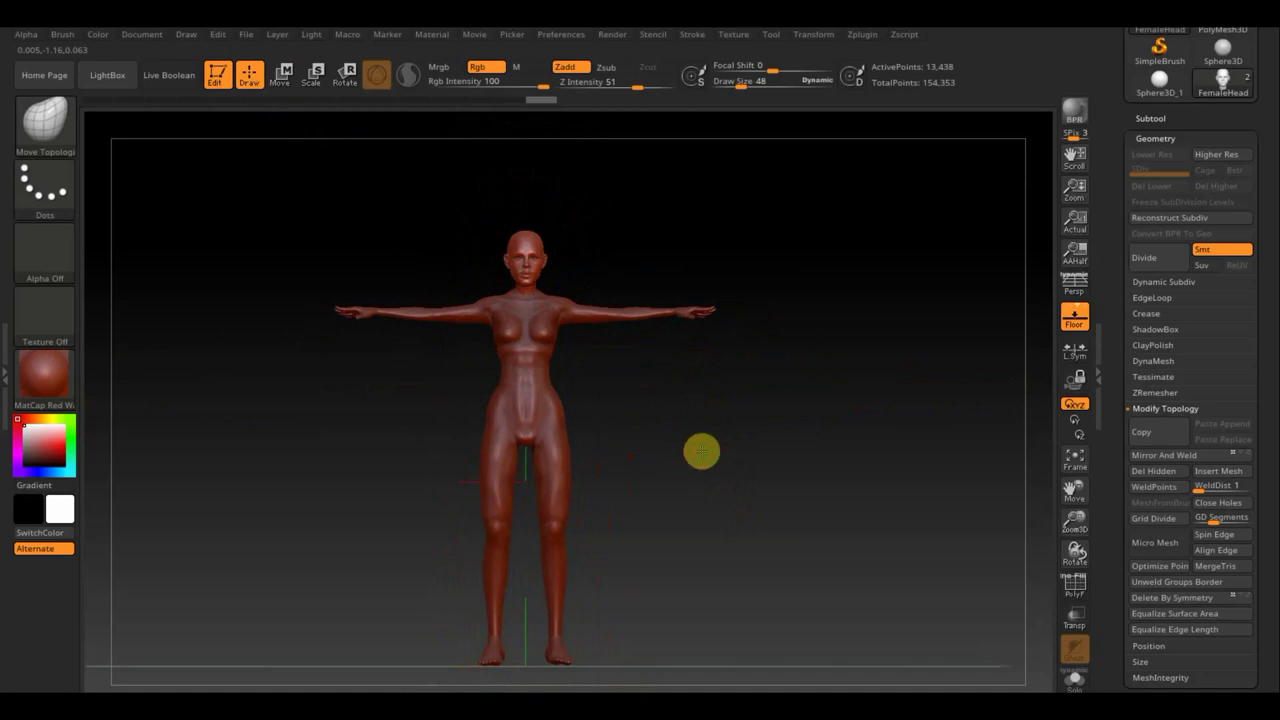
pyautogui.moveTo(700, 449)
pyautogui.keyDown('shift'); pyautogui.mouseDown()
pyautogui.moveTo(768, 451)
pyautogui.moveTo(703, 477)
pyautogui.mouseUp(); pyautogui.keyUp('shift')
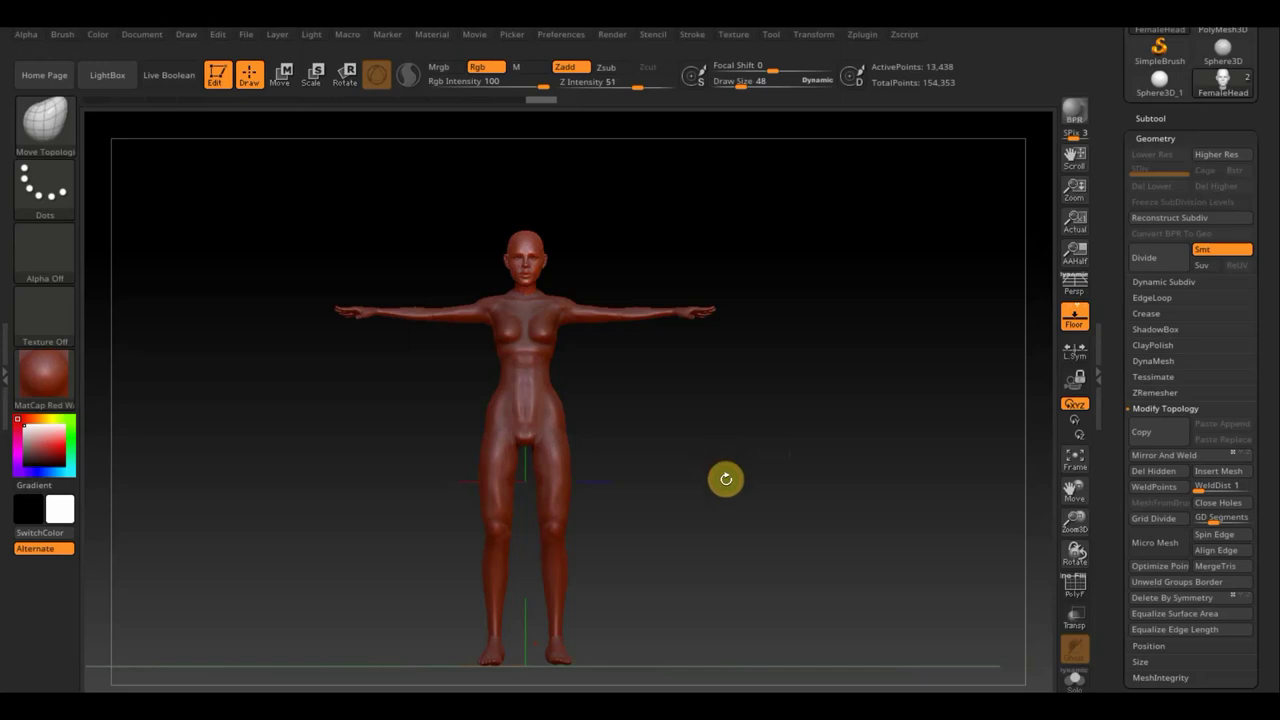
pyautogui.keyDown('alt'); pyautogui.moveTo(726, 479); pyautogui.dragTo(711, 454); pyautogui.keyUp('alt')
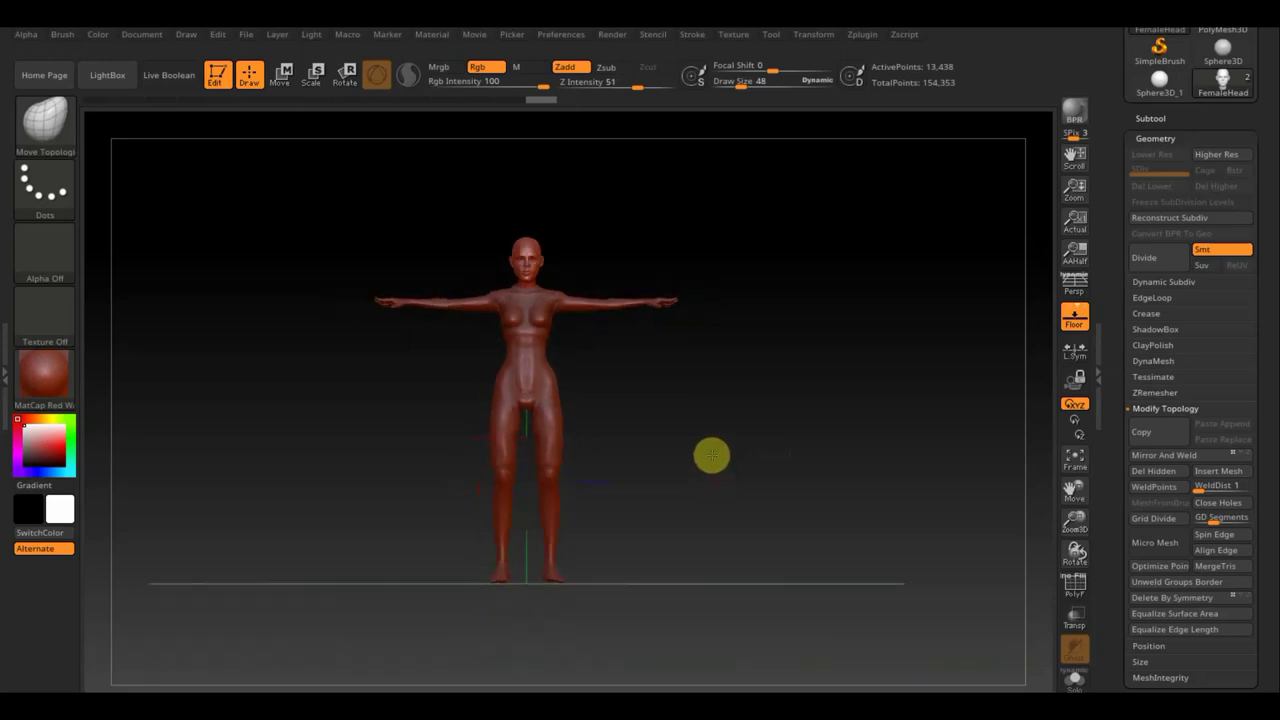
pyautogui.click(1148, 116)
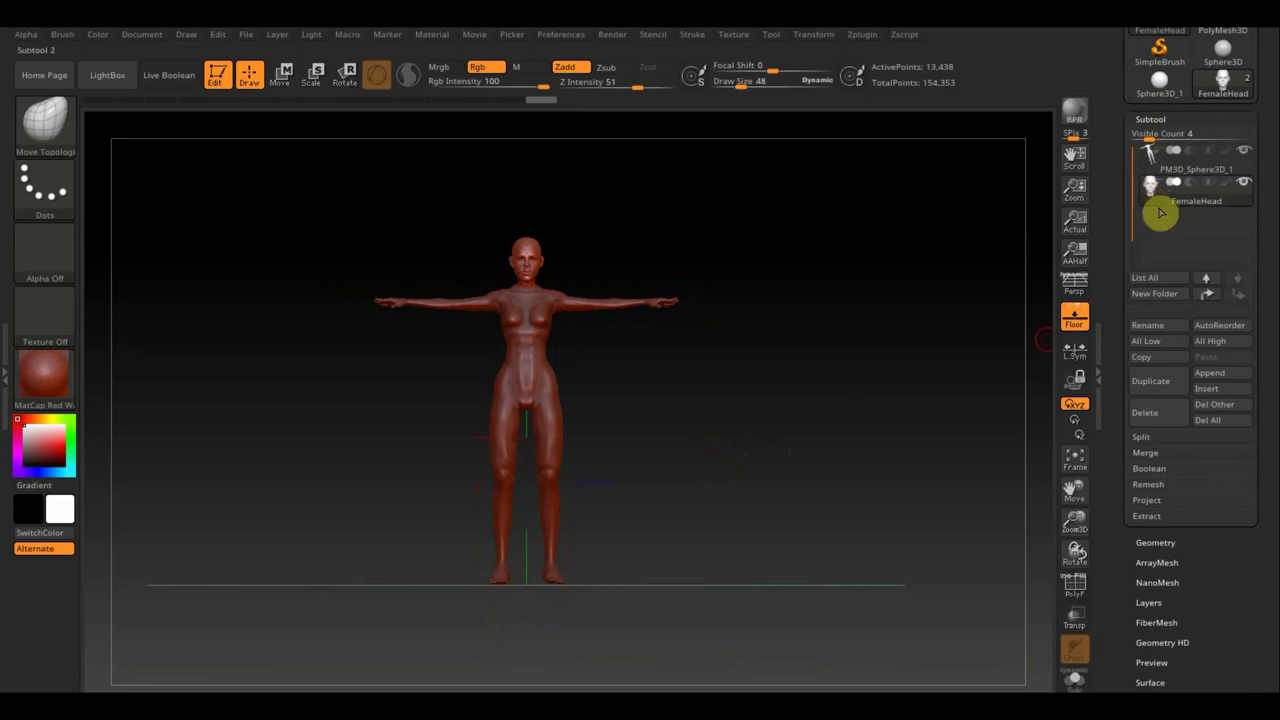
# Step: Duplicate the FemaleHead subtool and Ctrl-drag copies downward into a column of stacked heads
pyautogui.click(1162, 384)
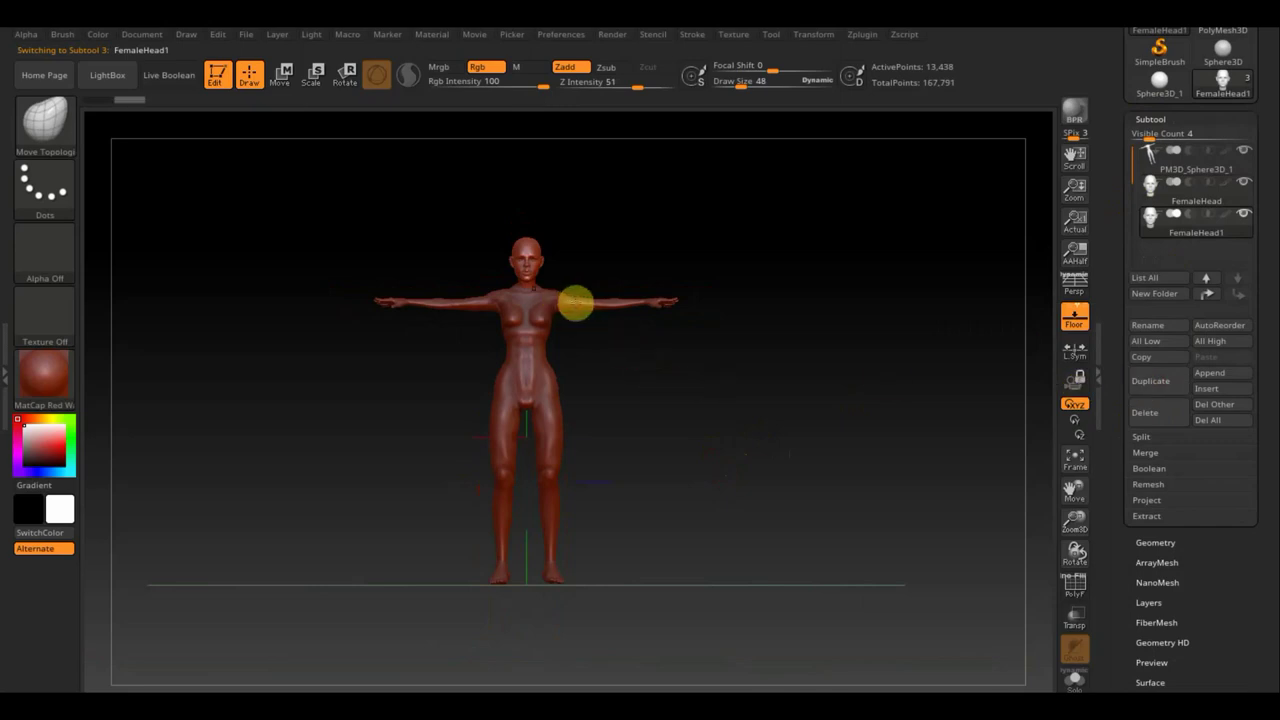
pyautogui.click(285, 78)
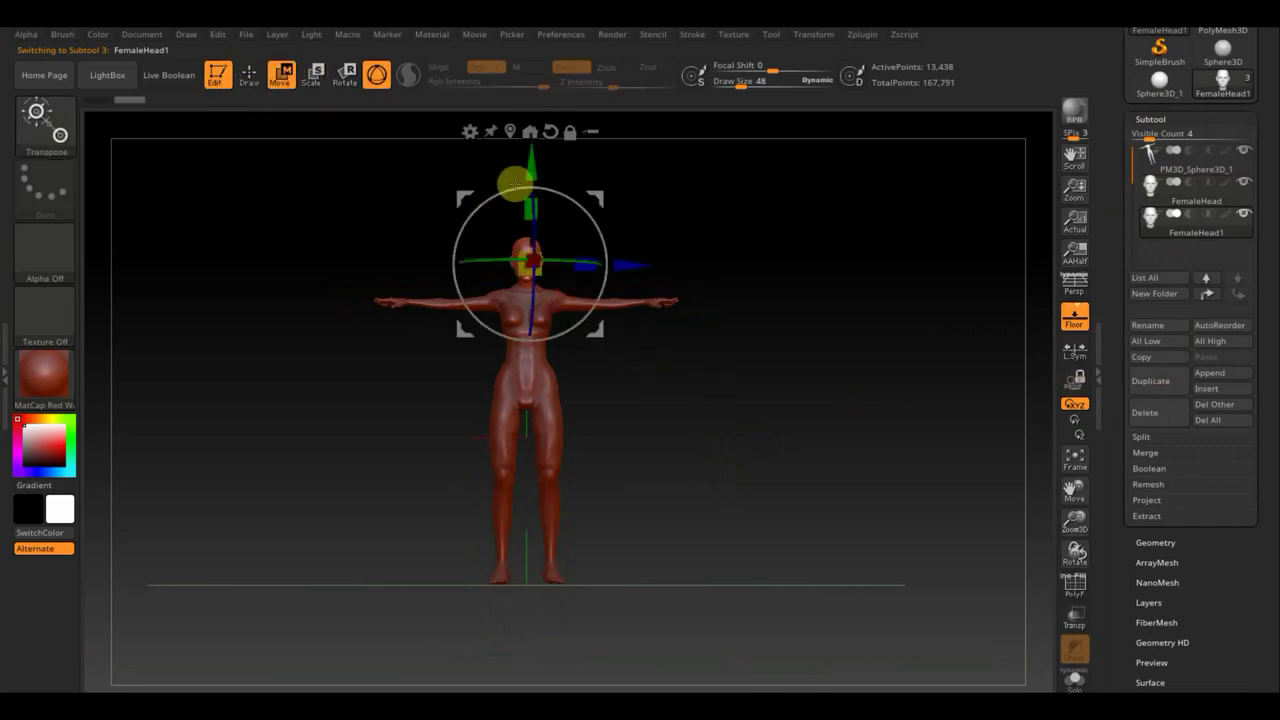
pyautogui.moveTo(529, 394); pyautogui.dragTo(529, 436)
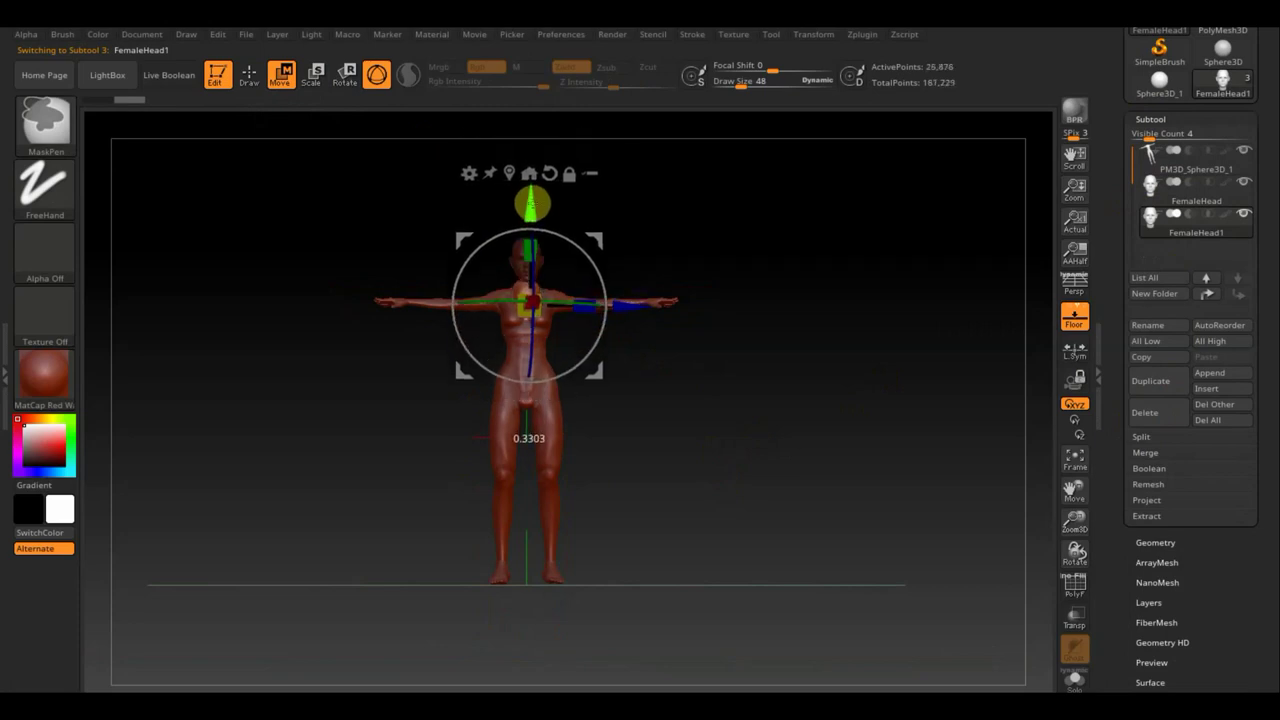
pyautogui.moveTo(529, 202); pyautogui.dragTo(535, 265)
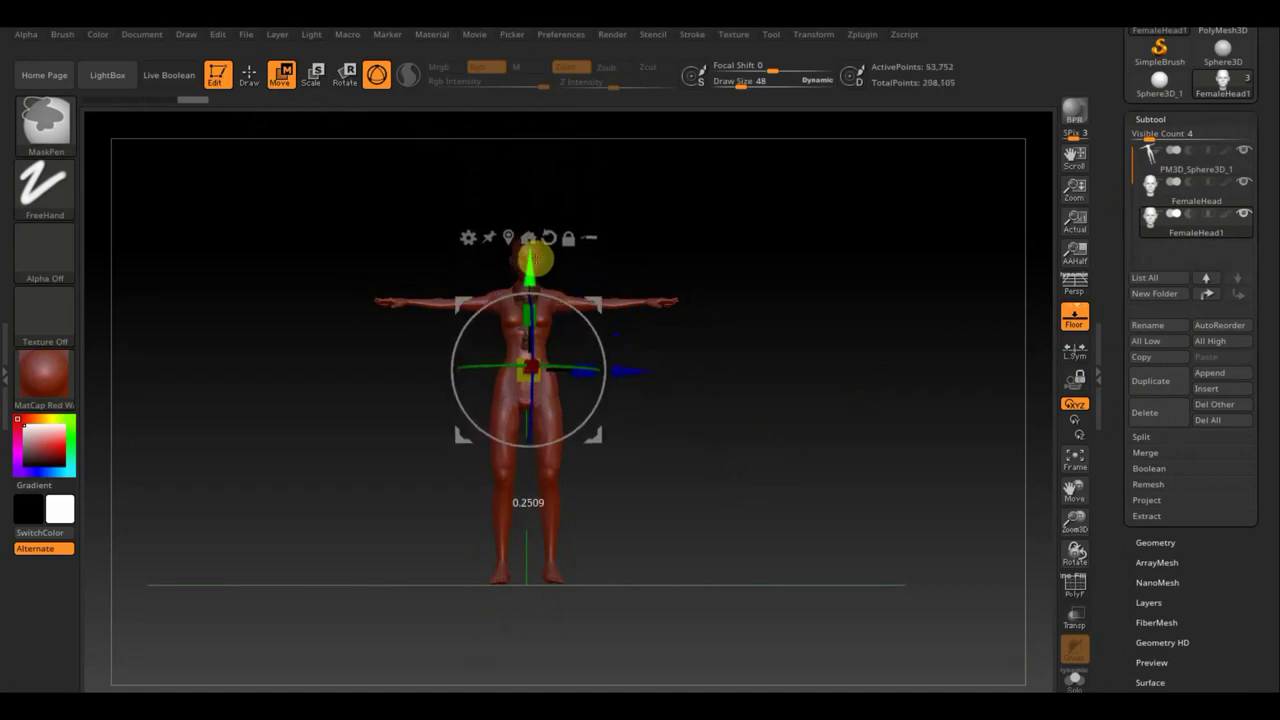
pyautogui.moveTo(531, 263); pyautogui.dragTo(537, 370)
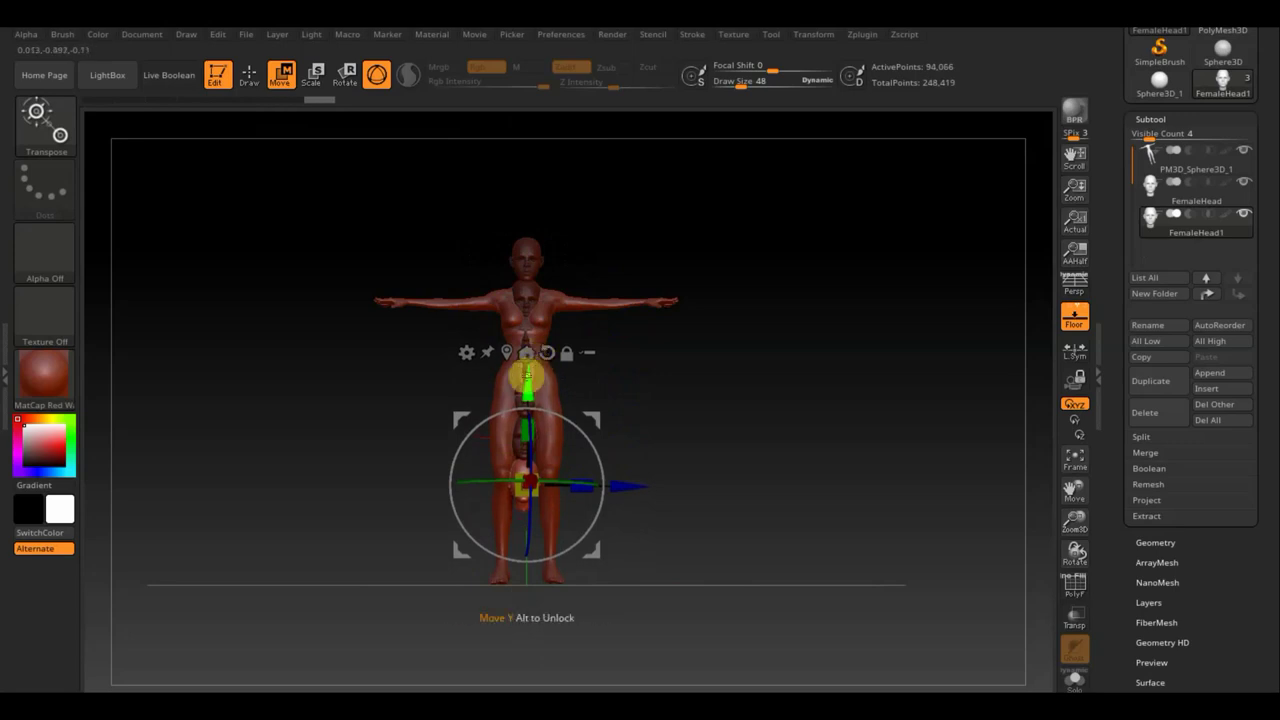
pyautogui.moveTo(532, 372); pyautogui.dragTo(525, 430)
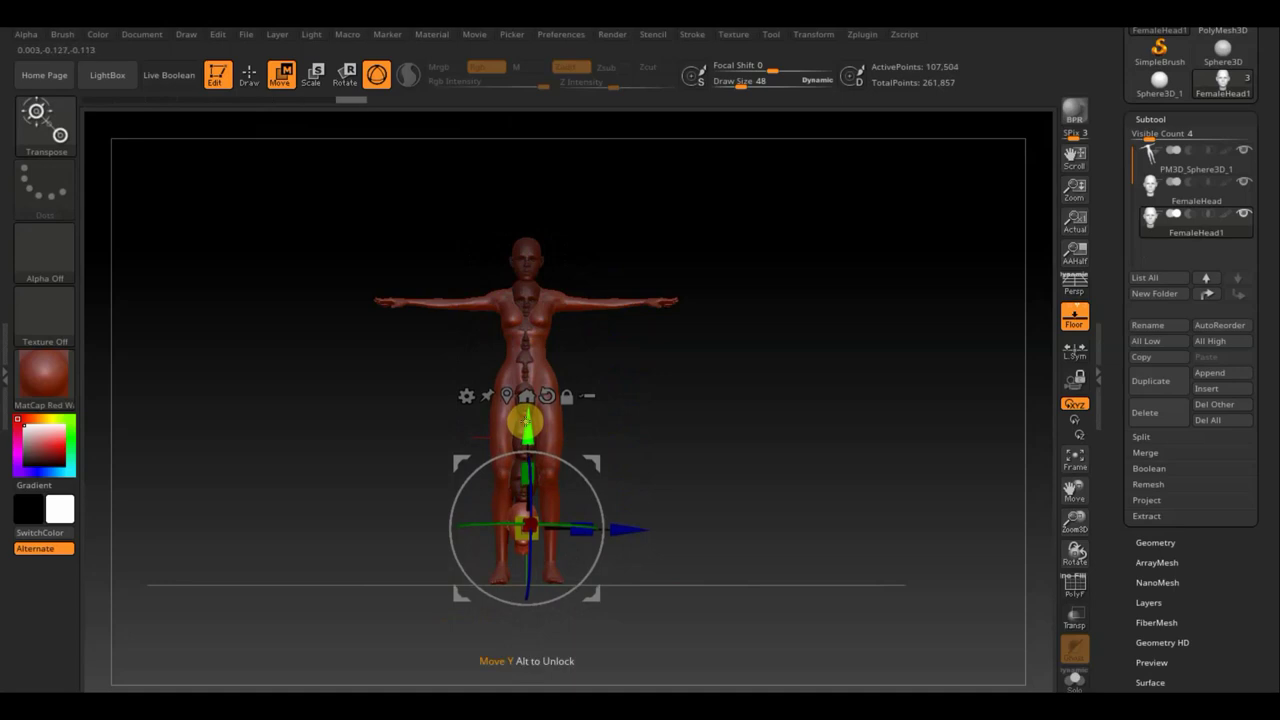
pyautogui.moveTo(525, 431); pyautogui.dragTo(525, 466)
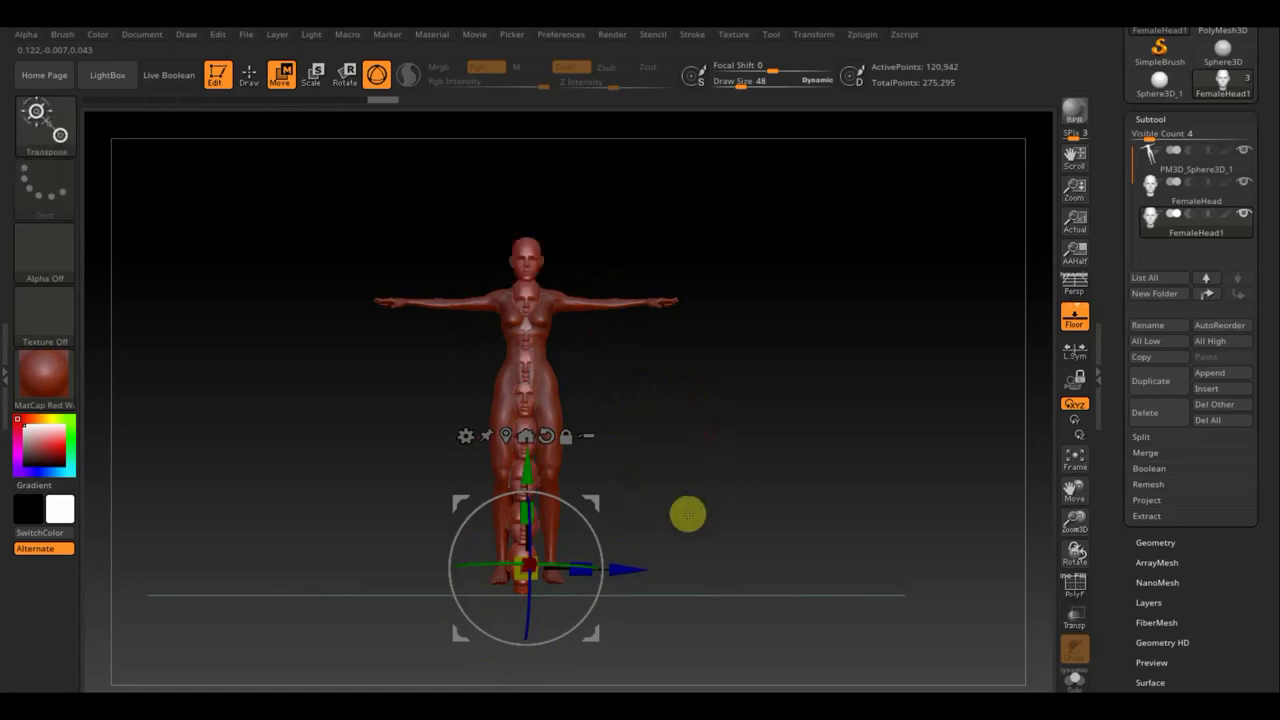
# Step: Move the head stack to the right of the body and turn off the floor grid
pyautogui.moveTo(631, 571); pyautogui.dragTo(810, 578)
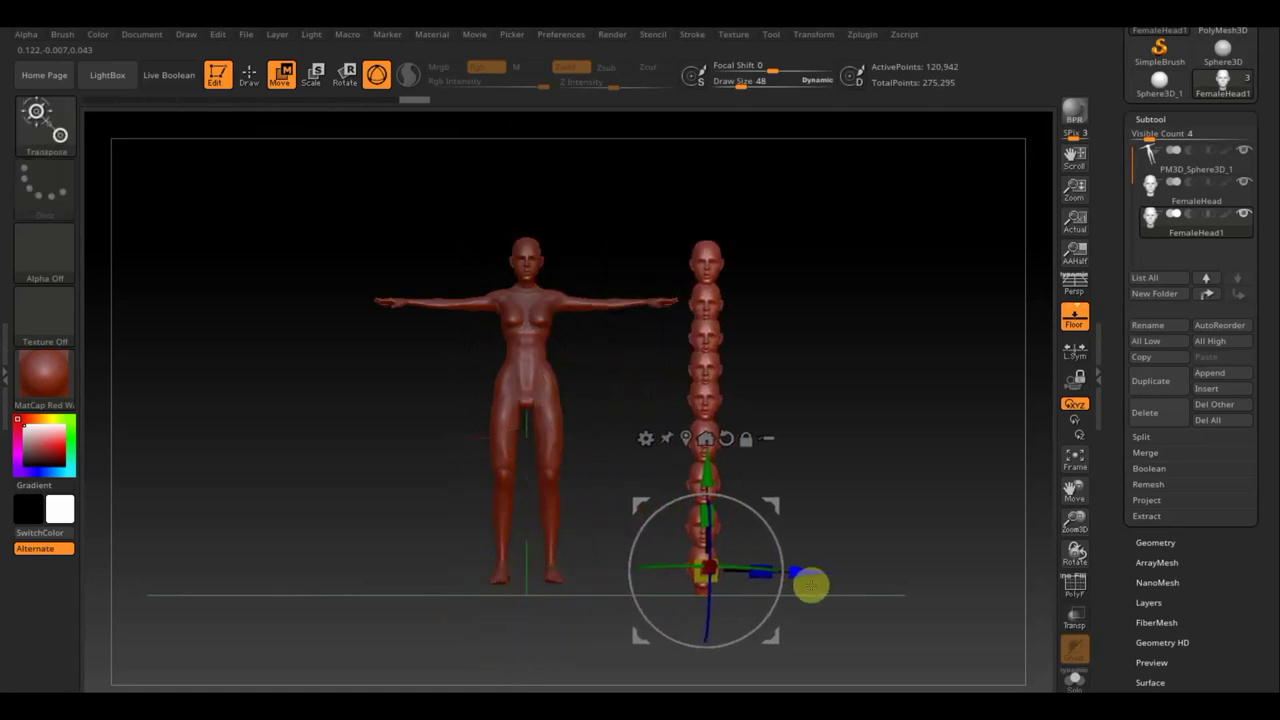
pyautogui.click(249, 74)
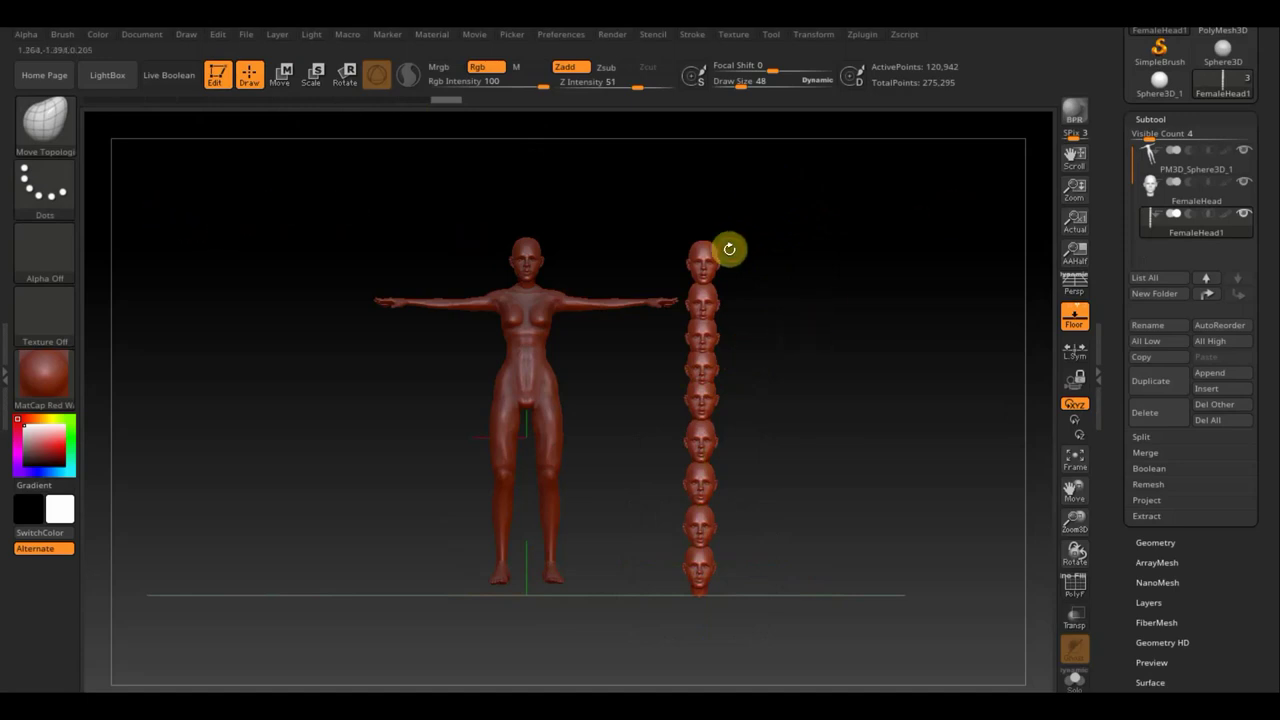
pyautogui.keyDown('ctrl'); pyautogui.moveTo(851, 291); pyautogui.dragTo(892, 333, button='right'); pyautogui.keyUp('ctrl')
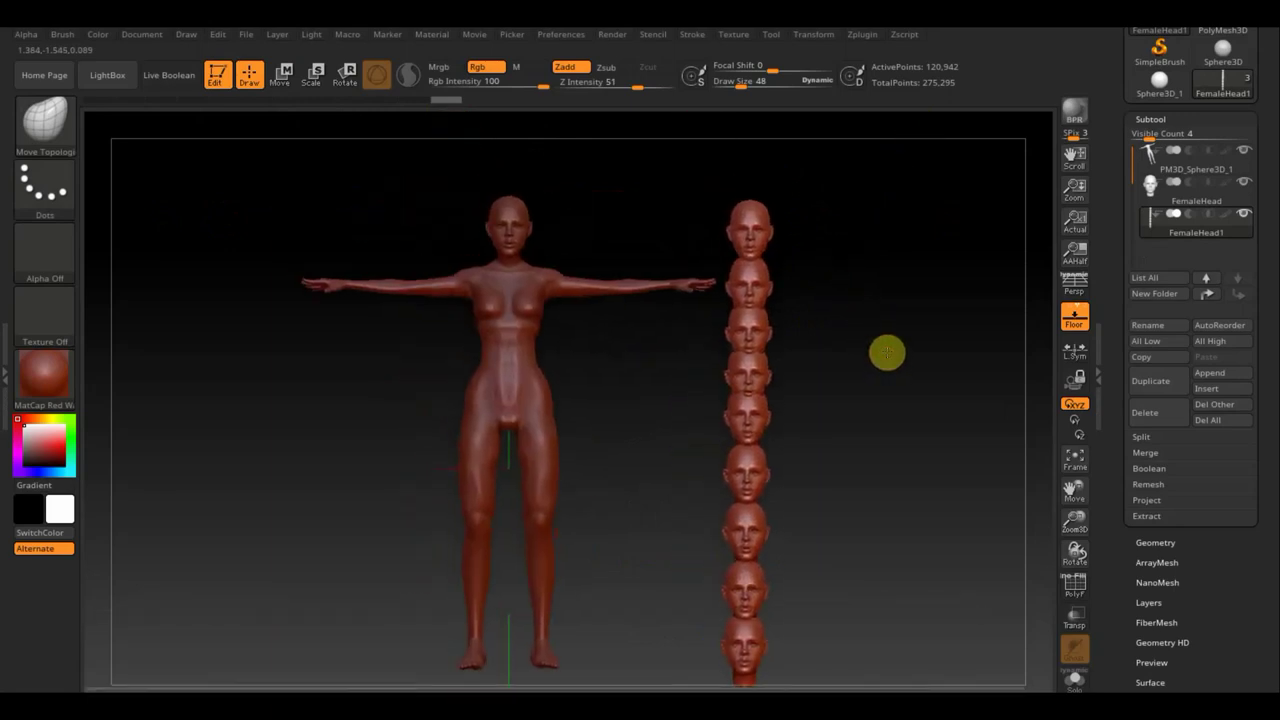
pyautogui.click(1077, 327)
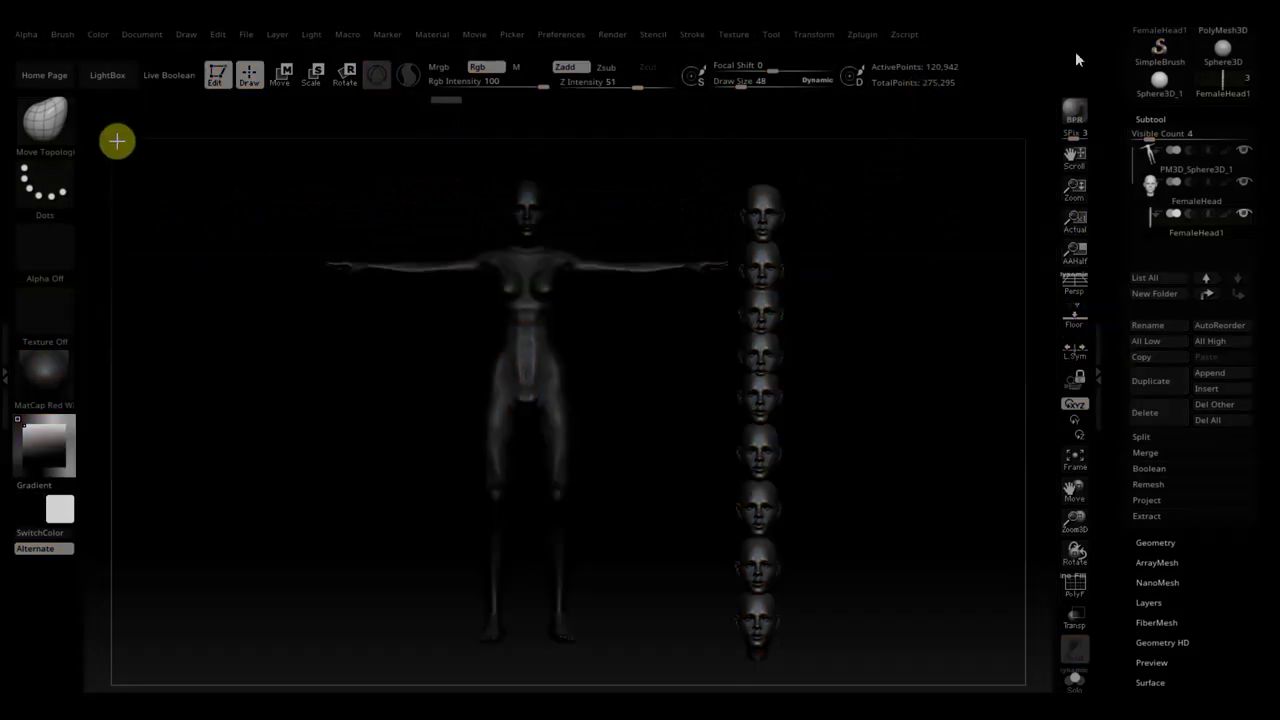
pyautogui.moveTo(117, 141); pyautogui.dragTo(1016, 683)
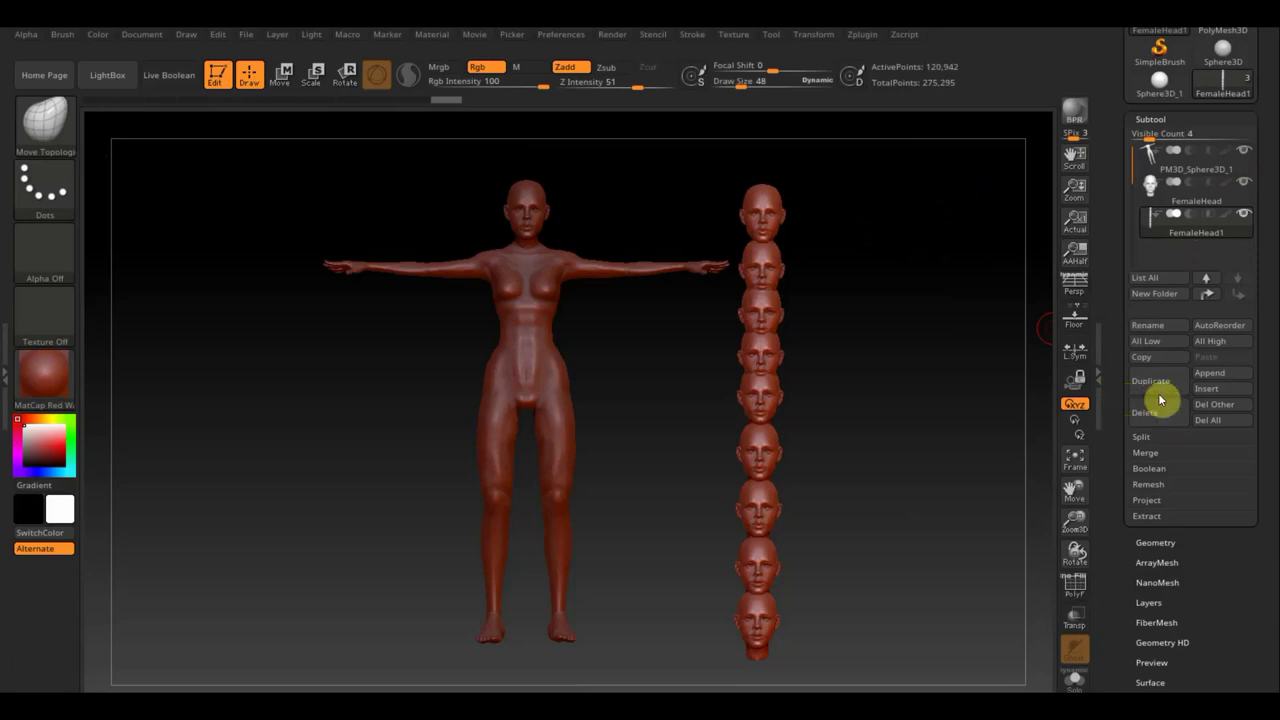
# Step: Delete the stacked-heads subtool, view the body from the side, and set Draw Size to 33
pyautogui.click(1145, 418)
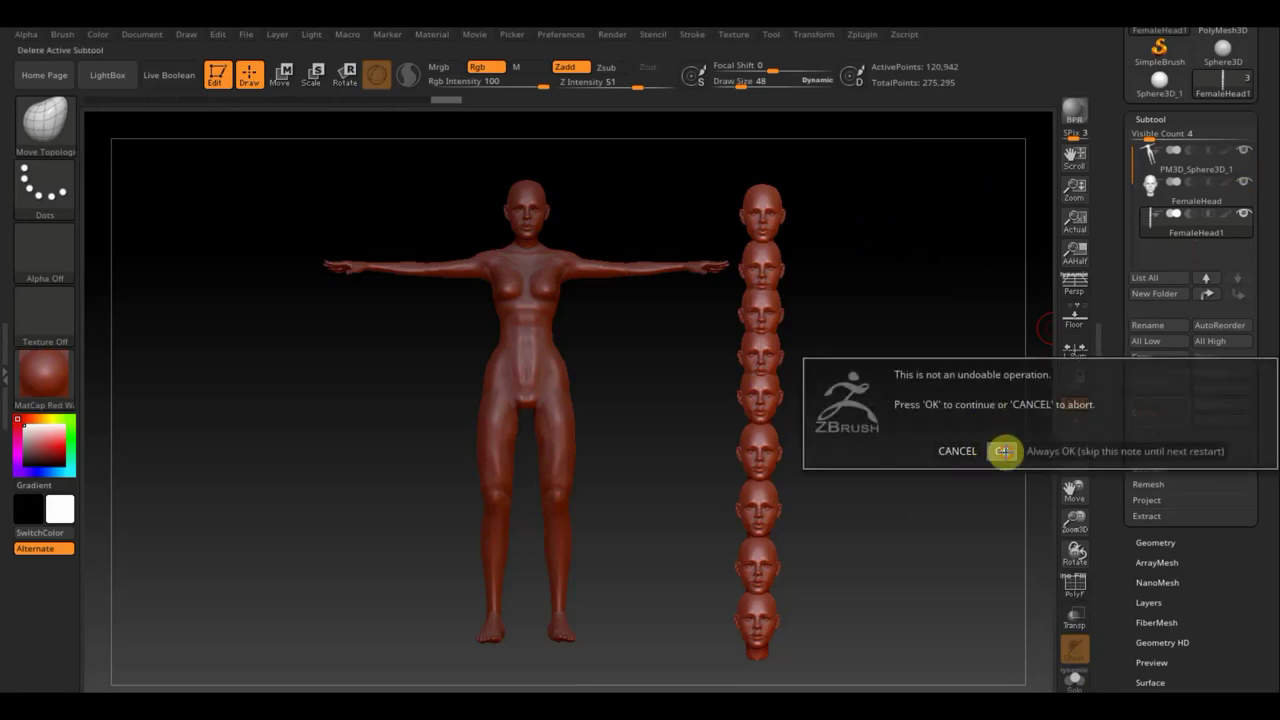
pyautogui.click(1003, 449)
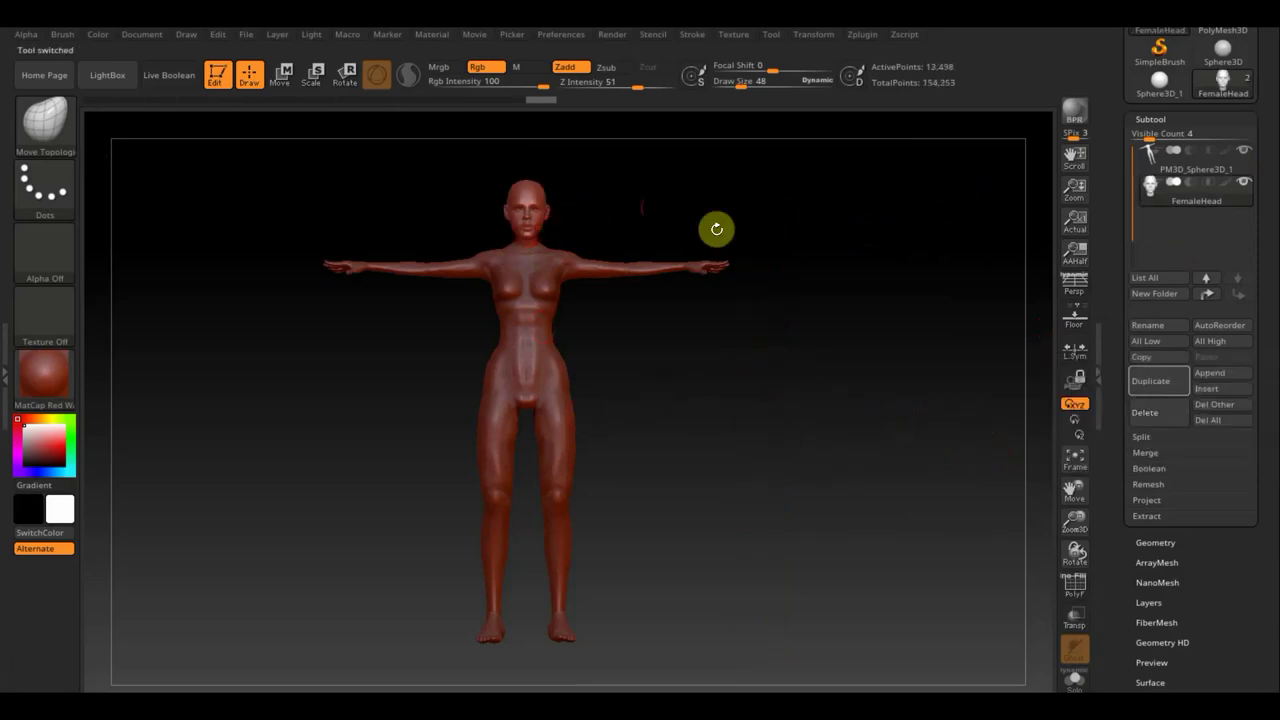
pyautogui.moveTo(703, 374)
pyautogui.keyDown('shift'); pyautogui.mouseDown()
pyautogui.moveTo(691, 394)
pyautogui.moveTo(640, 400)
pyautogui.moveTo(711, 411)
pyautogui.mouseUp(); pyautogui.keyUp('shift')
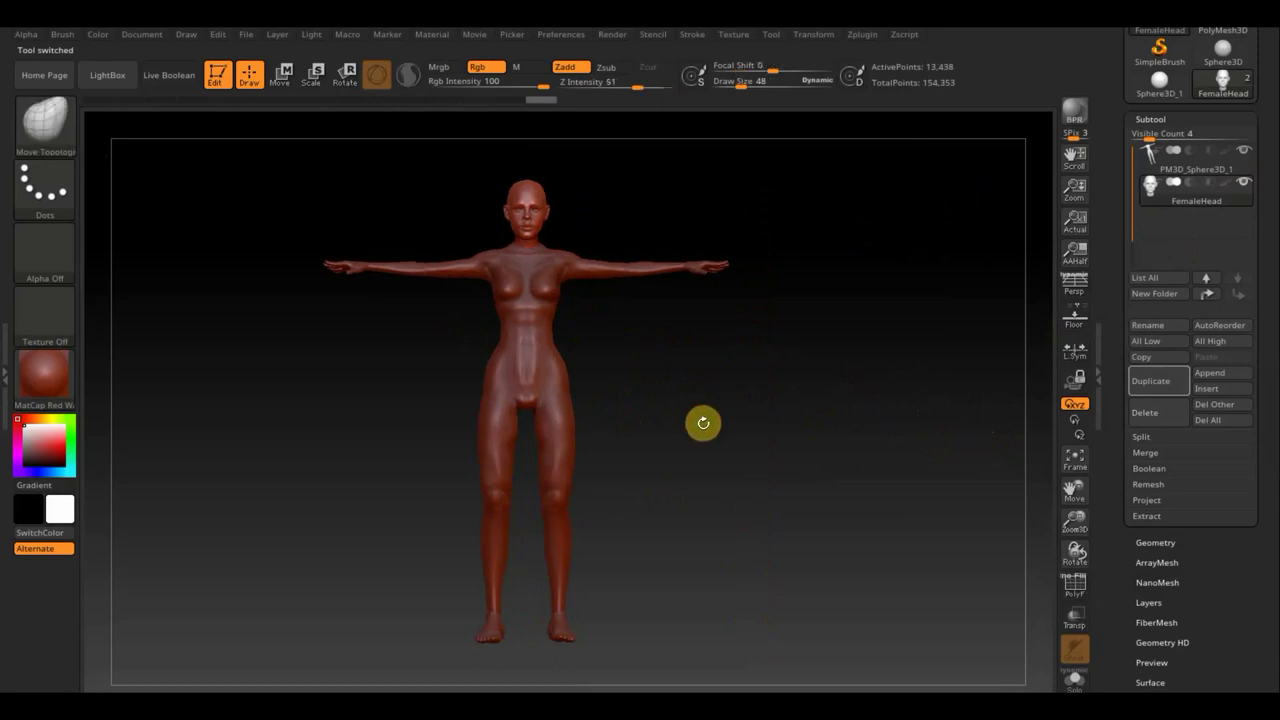
pyautogui.moveTo(677, 363)
pyautogui.keyDown('alt'); pyautogui.mouseDown()
pyautogui.moveTo(698, 388)
pyautogui.moveTo(714, 471)
pyautogui.moveTo(714, 449)
pyautogui.mouseUp(); pyautogui.keyUp('alt')
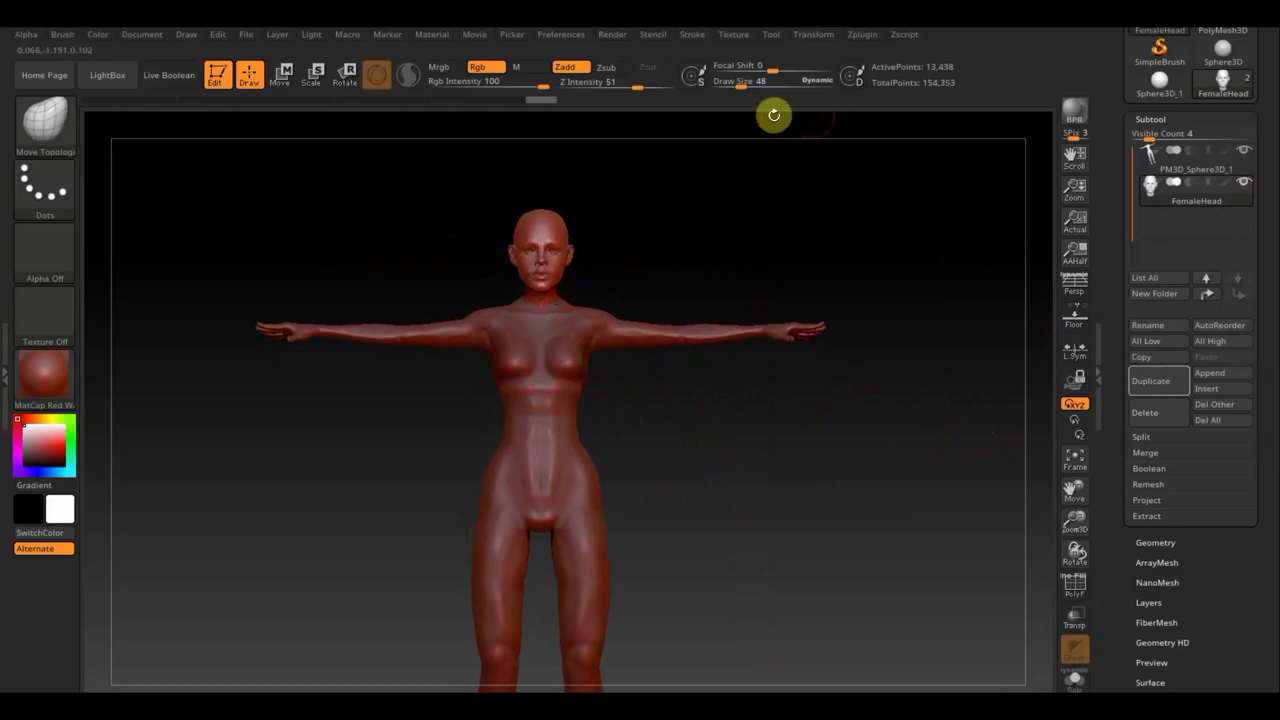
pyautogui.moveTo(742, 84); pyautogui.dragTo(735, 86)
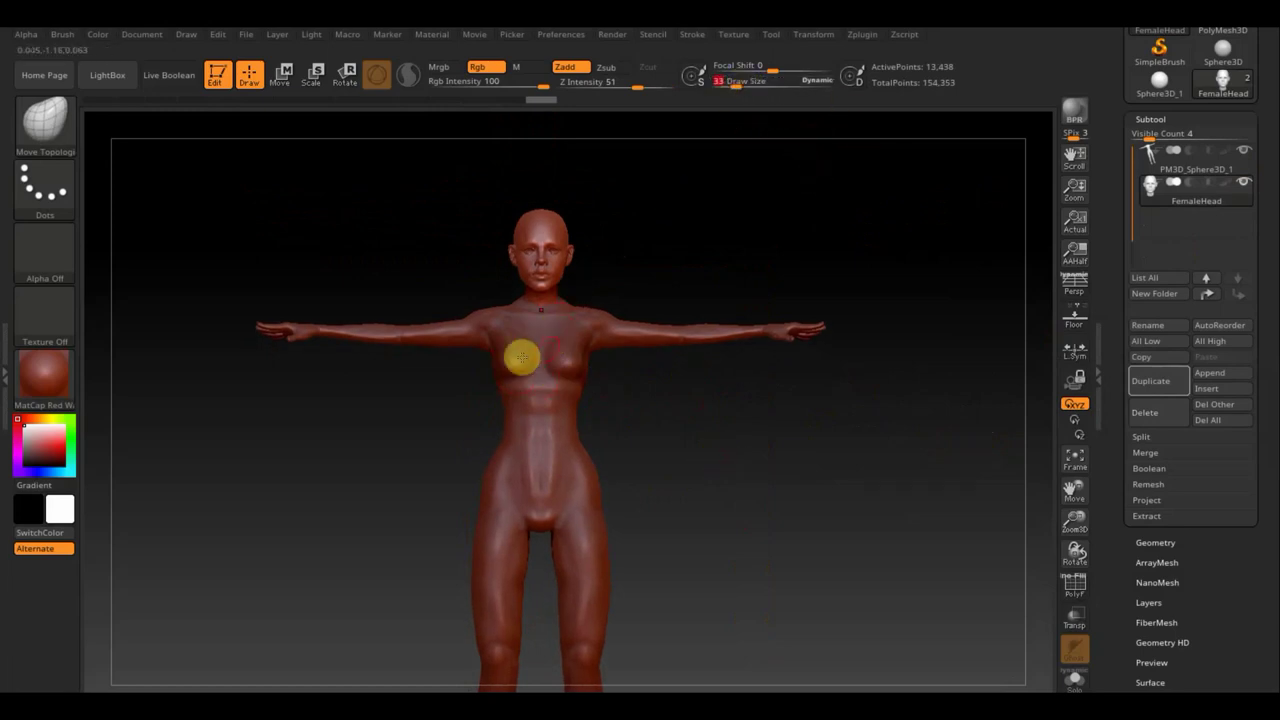
# Step: Select the body subtool and mask the chest across and below both breasts
pyautogui.click(1146, 165)
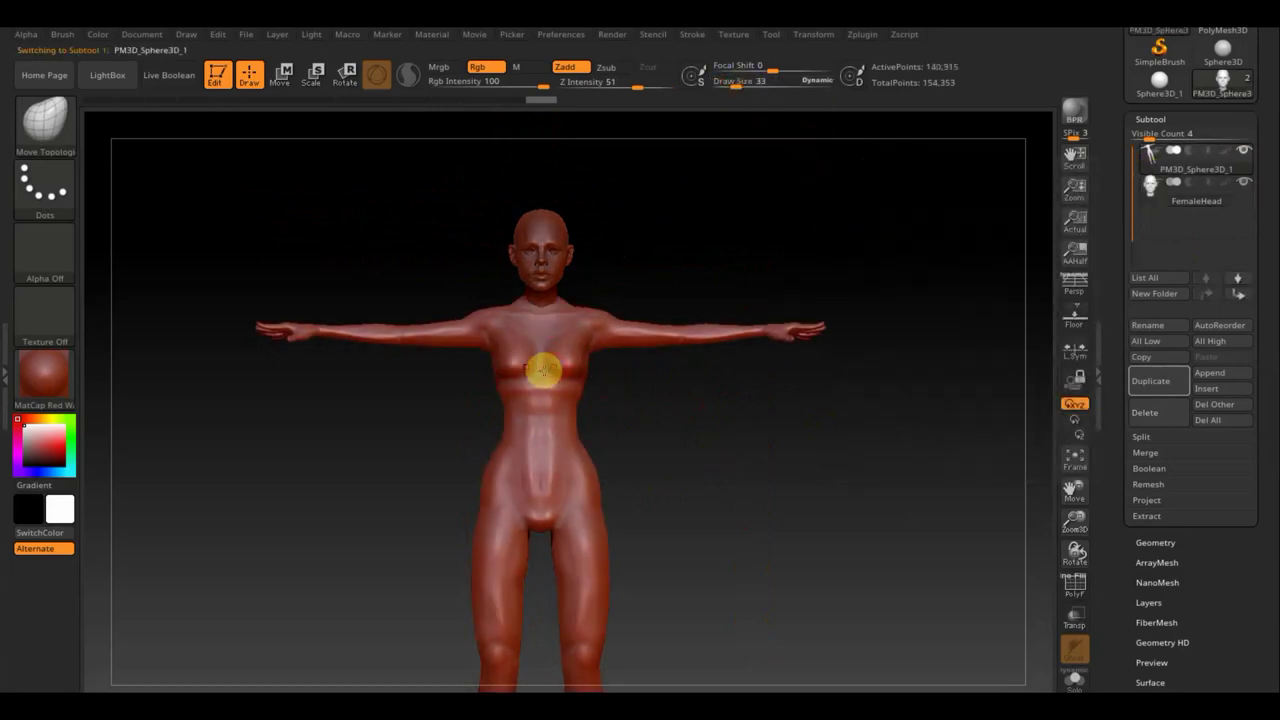
pyautogui.press('ctrl')
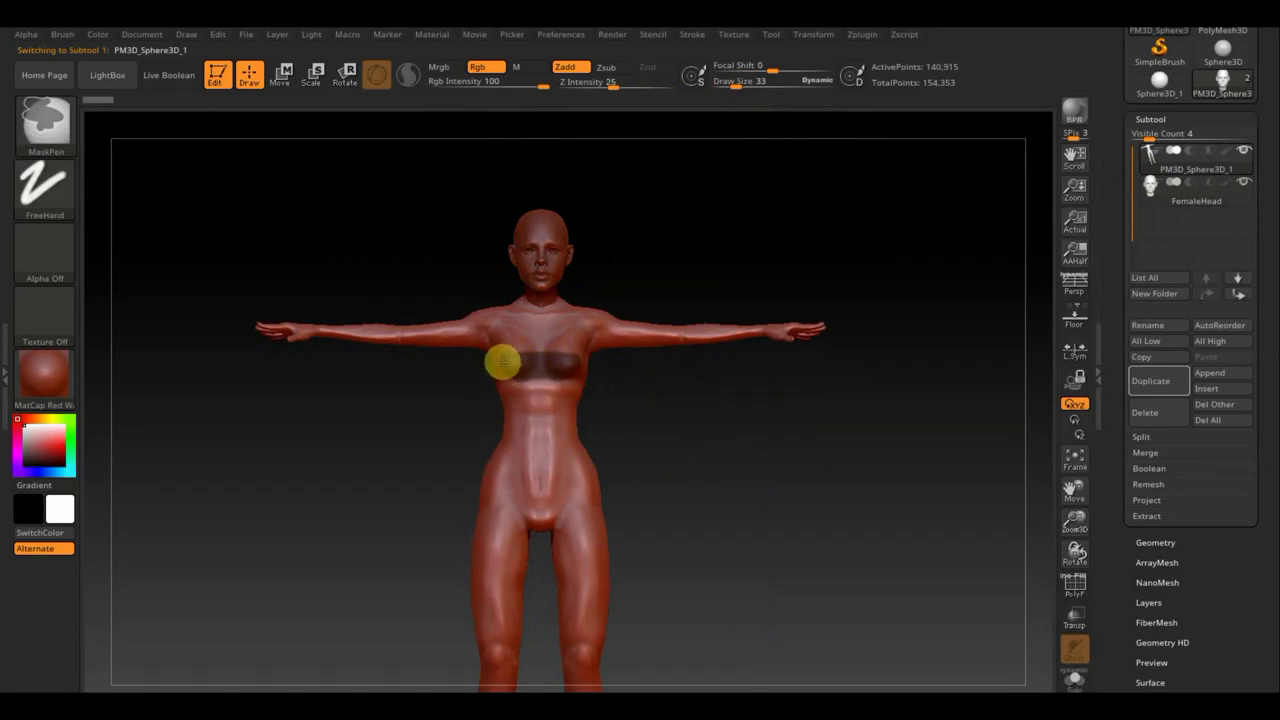
pyautogui.keyDown('ctrl'); pyautogui.moveTo(512, 350); pyautogui.dragTo(503, 325); pyautogui.keyUp('ctrl')
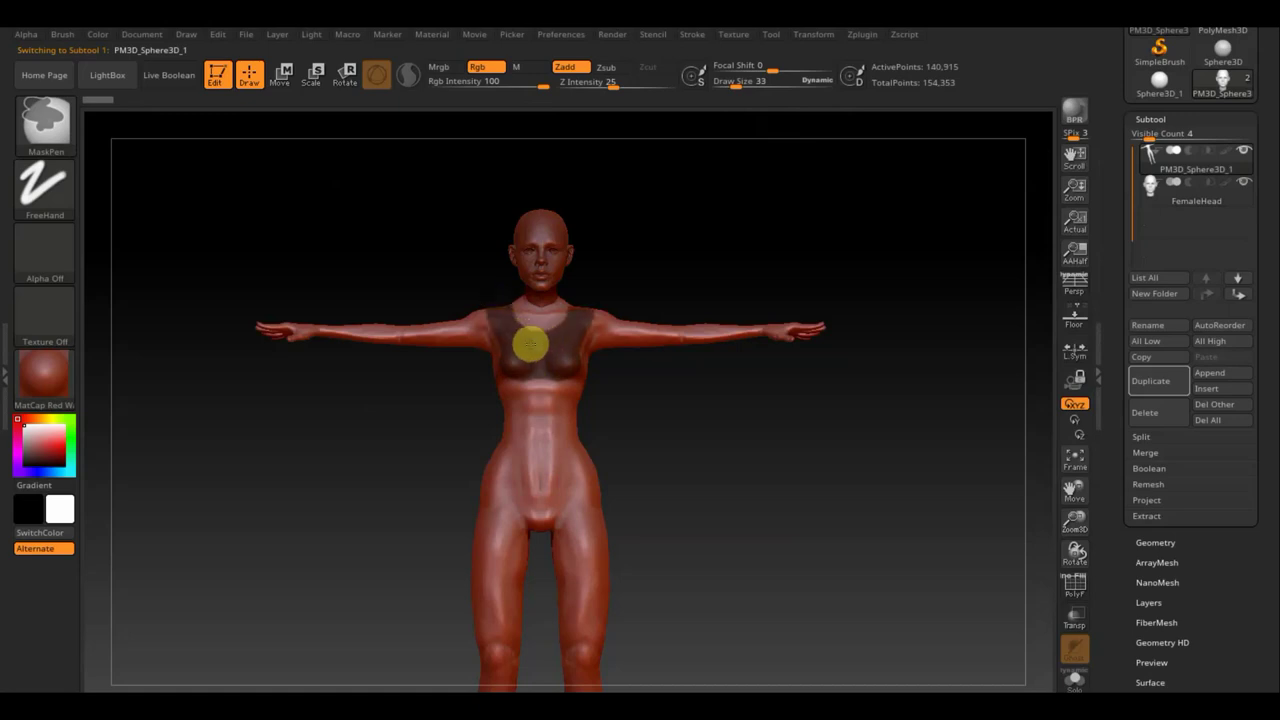
pyautogui.keyDown('ctrl'); pyautogui.moveTo(499, 379); pyautogui.dragTo(543, 372); pyautogui.keyUp('ctrl')
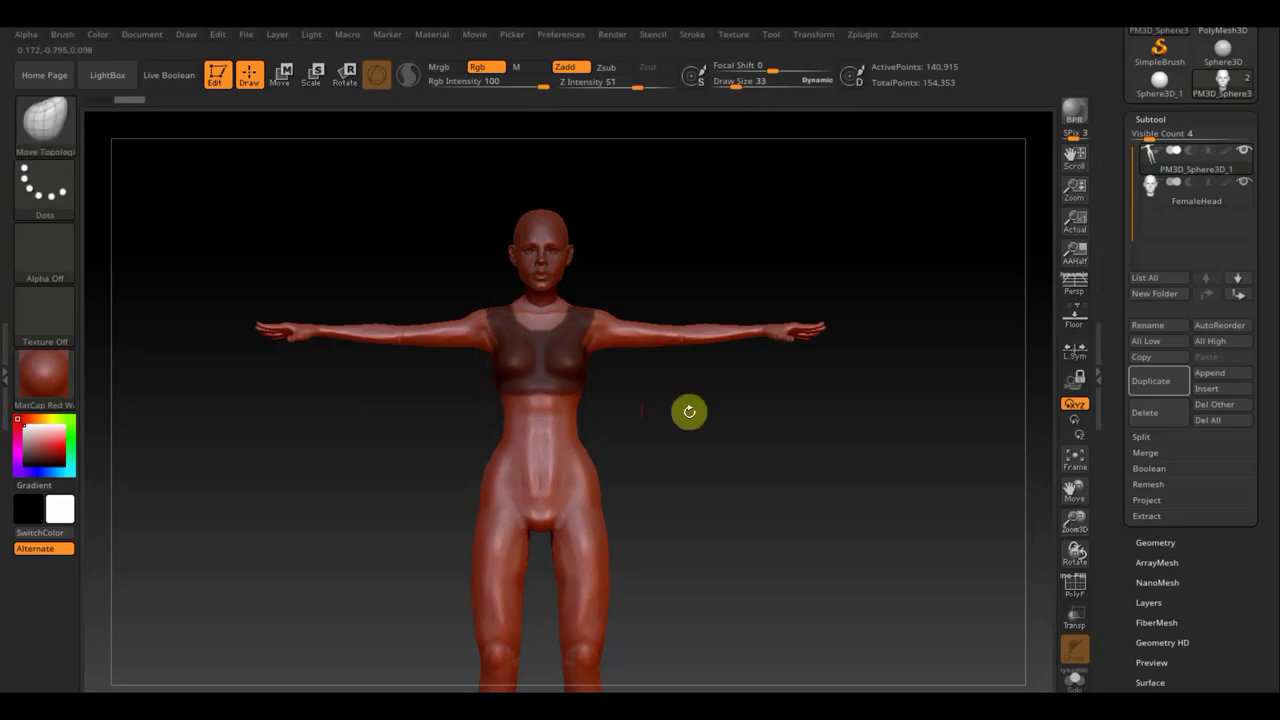
# Step: Extend the crop-top mask over the upper back, checking it from rear and three-quarter views
pyautogui.moveTo(689, 411); pyautogui.dragTo(531, 392)
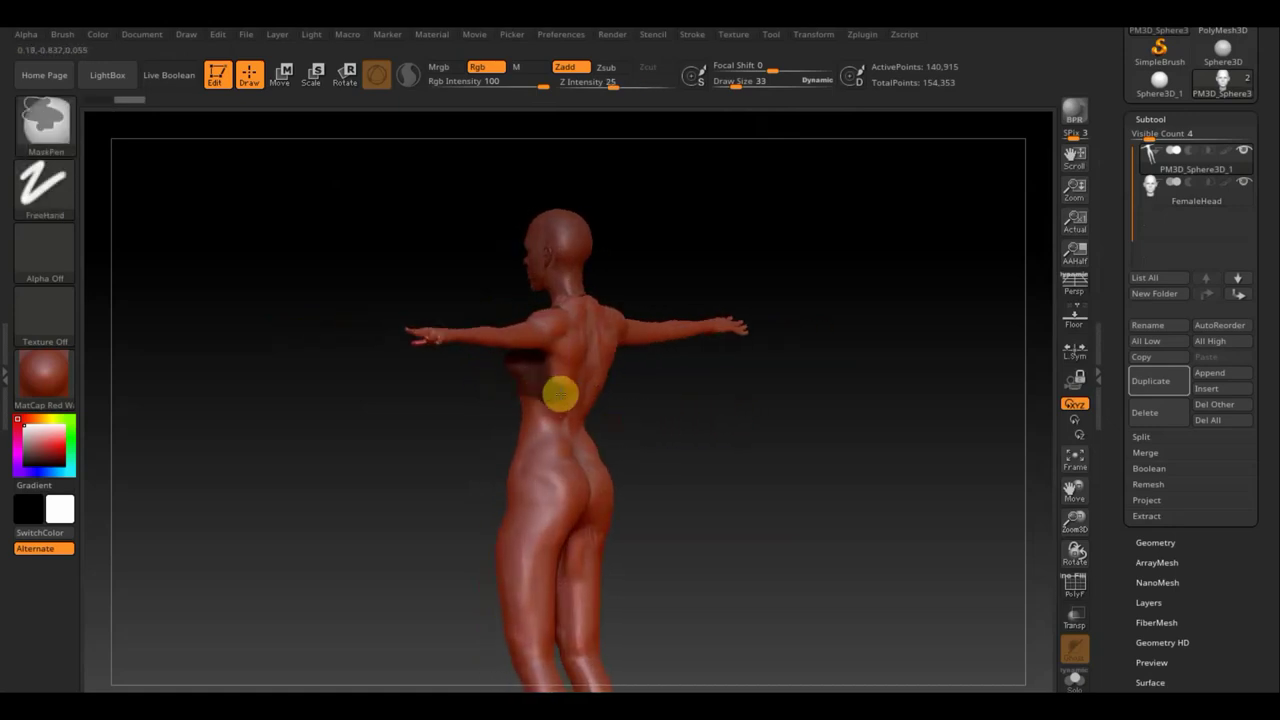
pyautogui.moveTo(699, 410)
pyautogui.mouseDown()
pyautogui.moveTo(622, 393)
pyautogui.moveTo(609, 403)
pyautogui.moveTo(657, 403)
pyautogui.moveTo(622, 341)
pyautogui.moveTo(600, 334)
pyautogui.moveTo(594, 363)
pyautogui.moveTo(738, 395)
pyautogui.mouseUp()
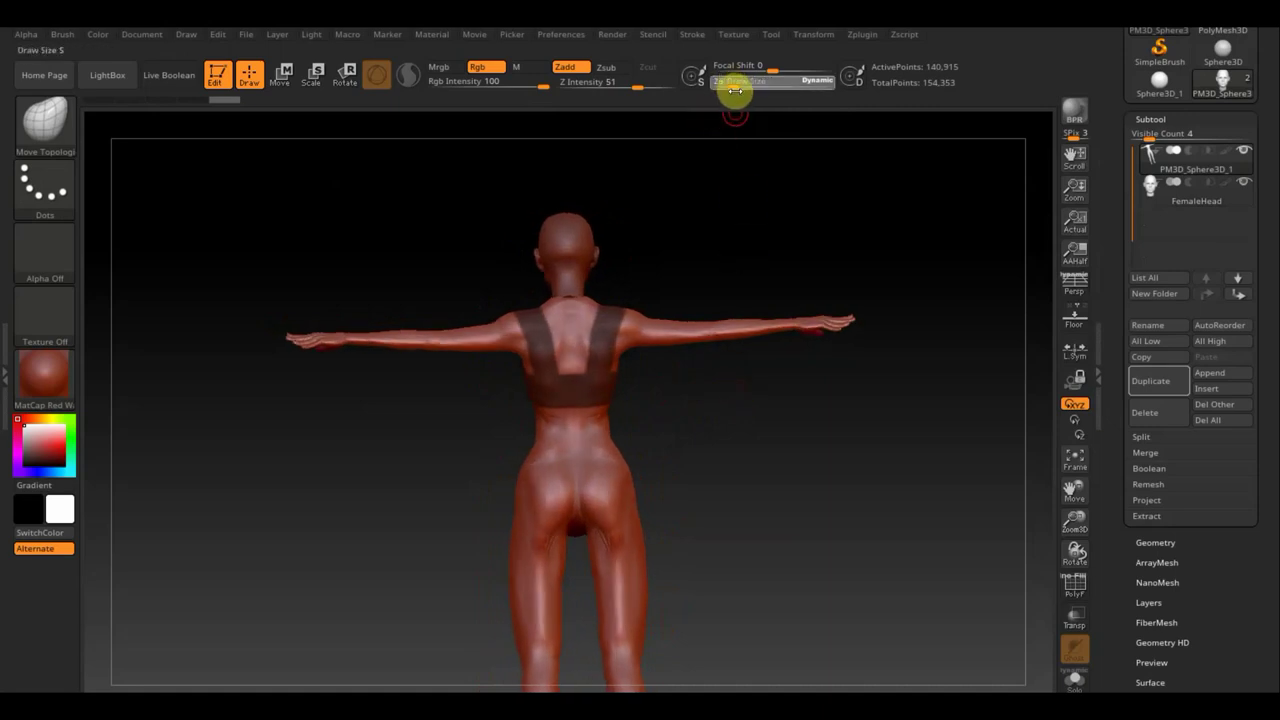
pyautogui.press('ctrl')
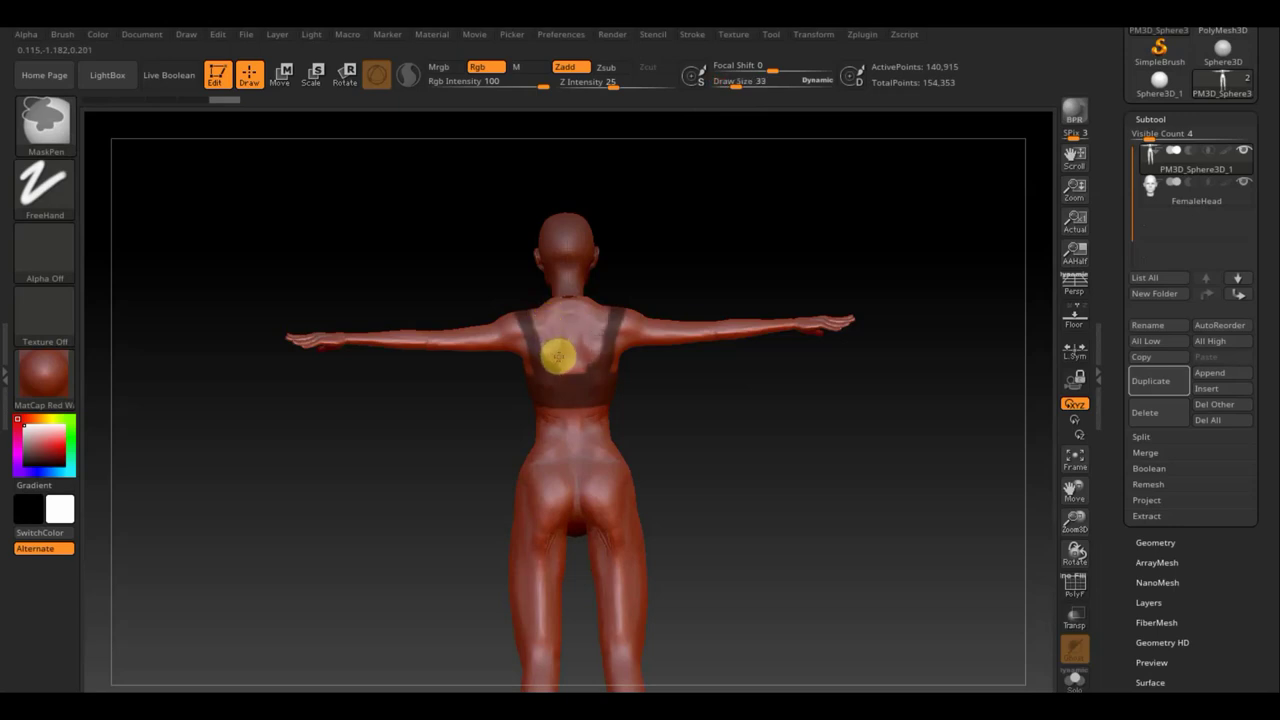
pyautogui.moveTo(708, 263); pyautogui.dragTo(566, 280)
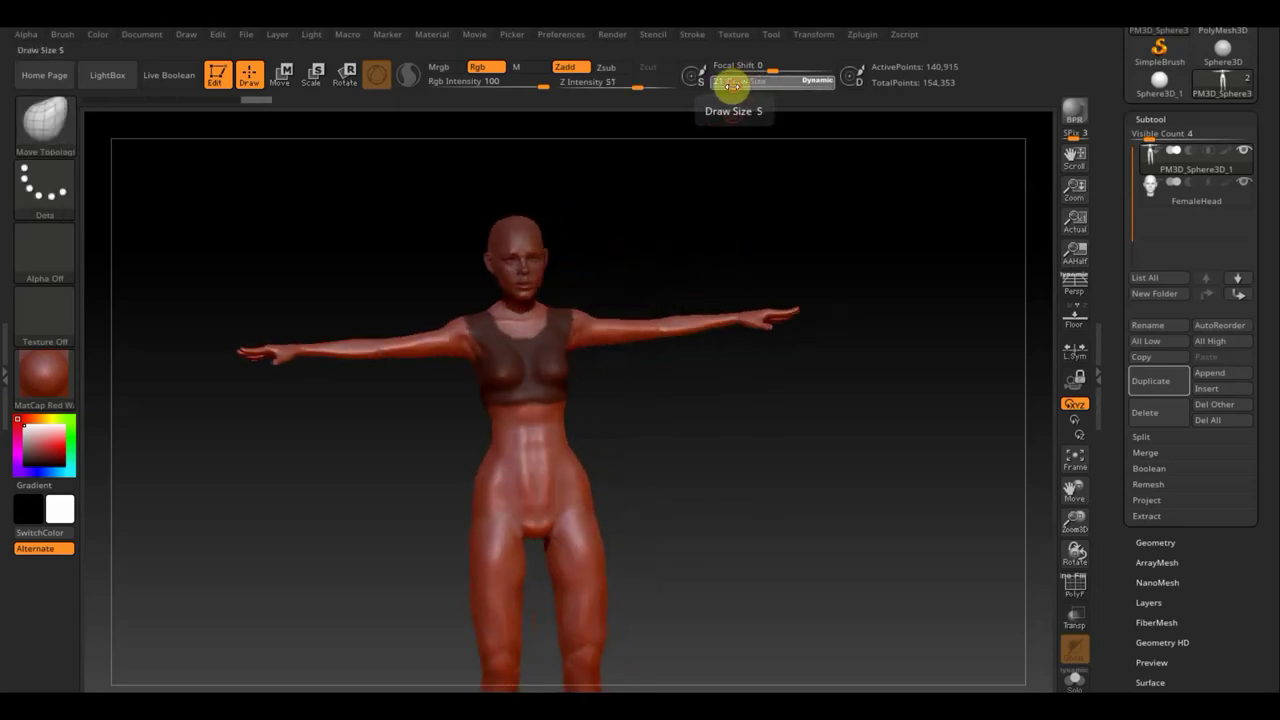
pyautogui.press('ctrl')
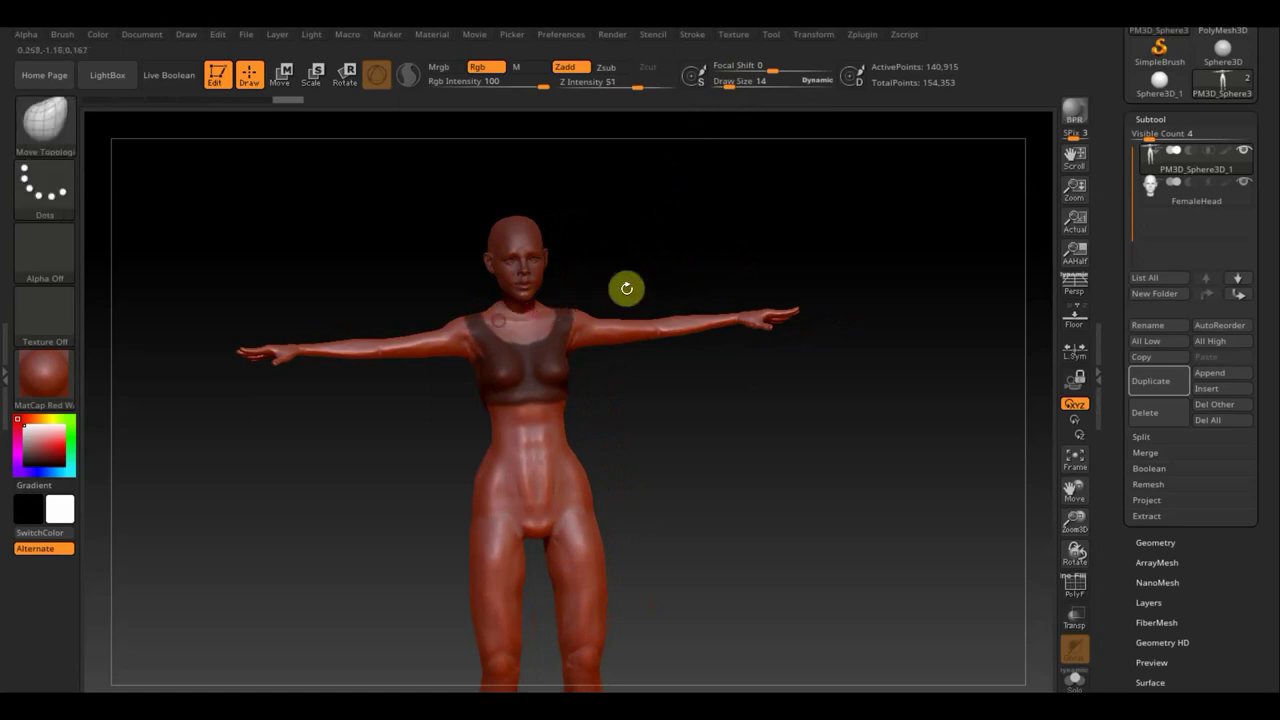
pyautogui.moveTo(627, 289); pyautogui.dragTo(713, 241)
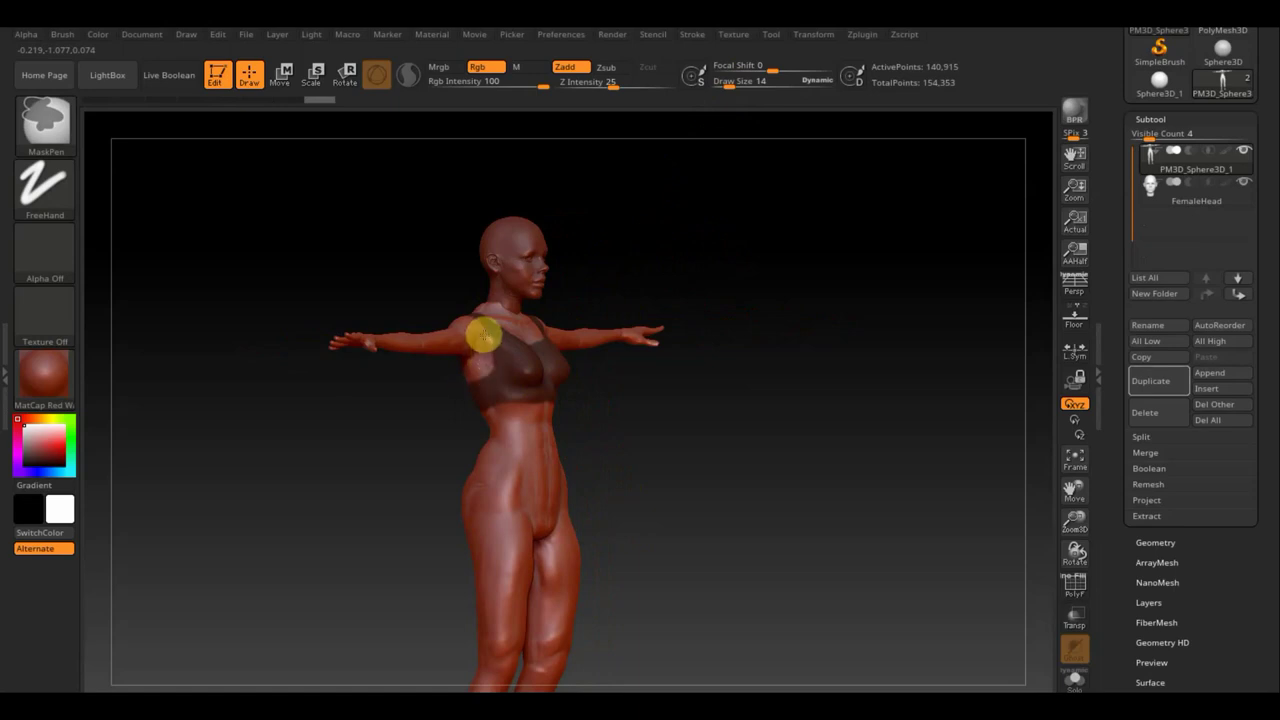
pyautogui.moveTo(680, 395)
pyautogui.mouseDown()
pyautogui.moveTo(726, 406)
pyautogui.moveTo(760, 394)
pyautogui.moveTo(748, 379)
pyautogui.moveTo(686, 400)
pyautogui.moveTo(751, 391)
pyautogui.moveTo(694, 403)
pyautogui.moveTo(684, 383)
pyautogui.moveTo(691, 434)
pyautogui.moveTo(551, 443)
pyautogui.moveTo(770, 432)
pyautogui.mouseUp()
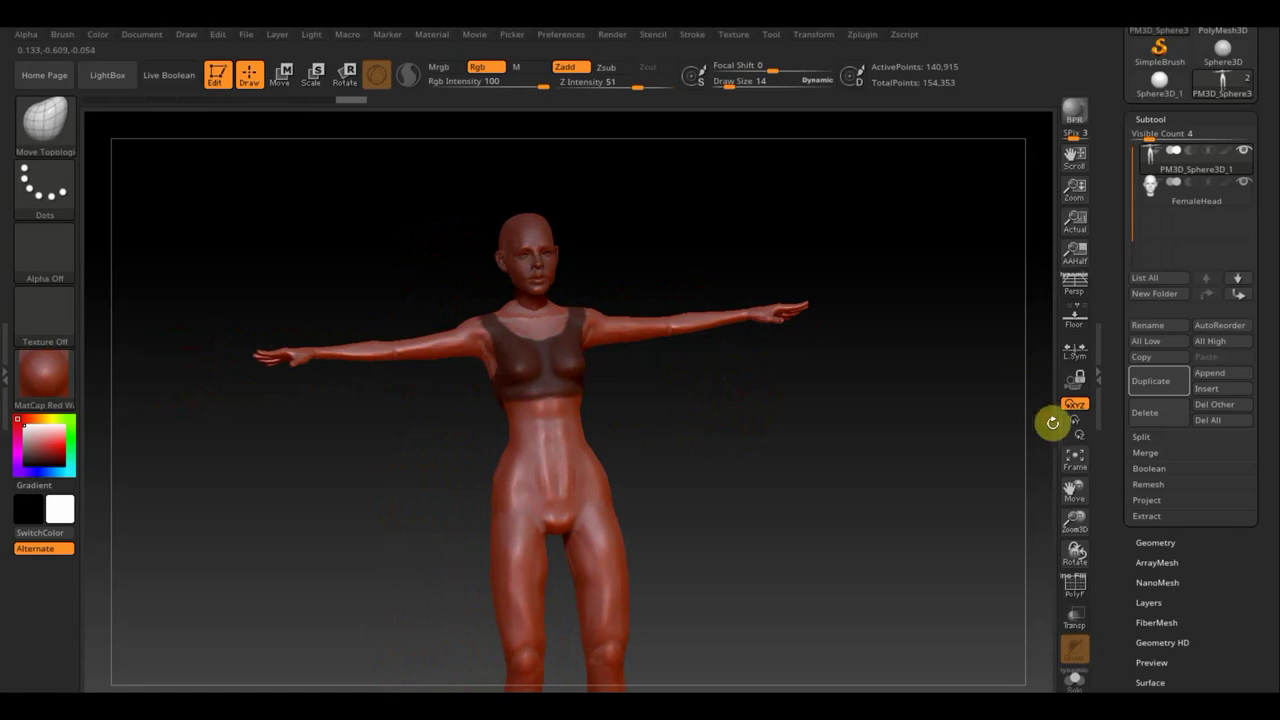
# Step: Extract the masked chest as a thin top at thickness 0.02 and accept it as Extract2
pyautogui.click(1147, 516)
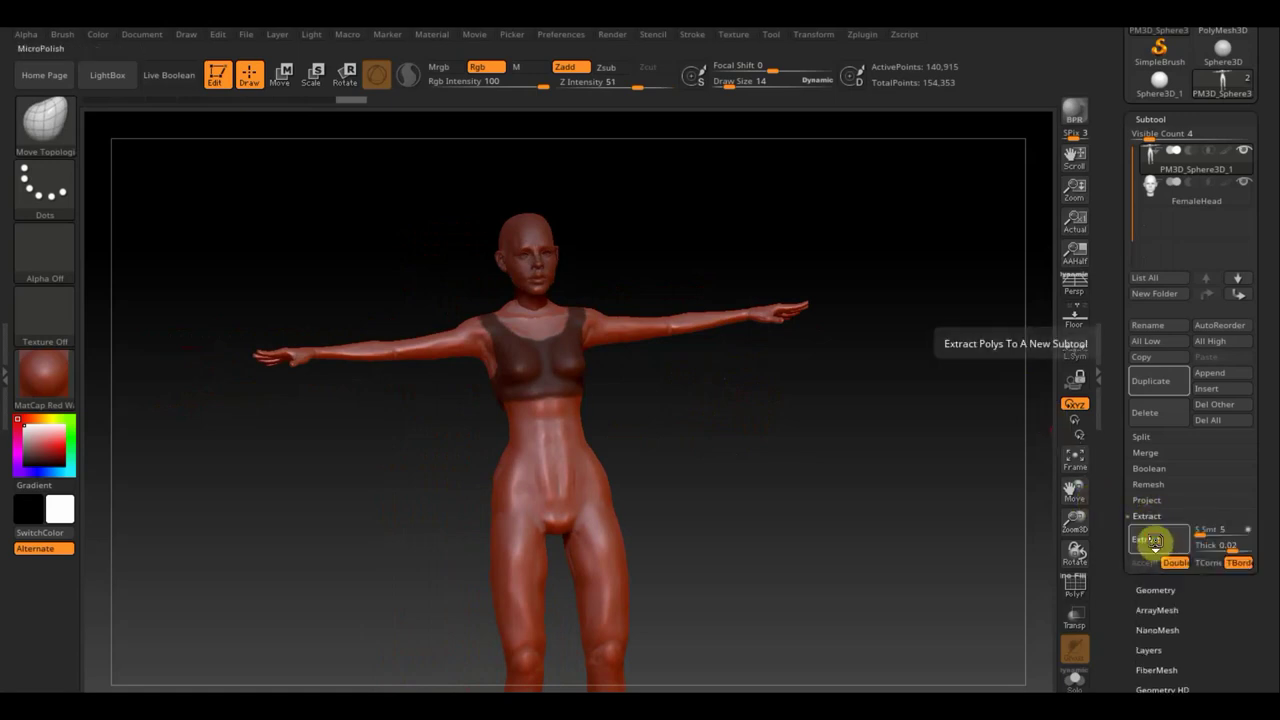
pyautogui.click(1150, 540)
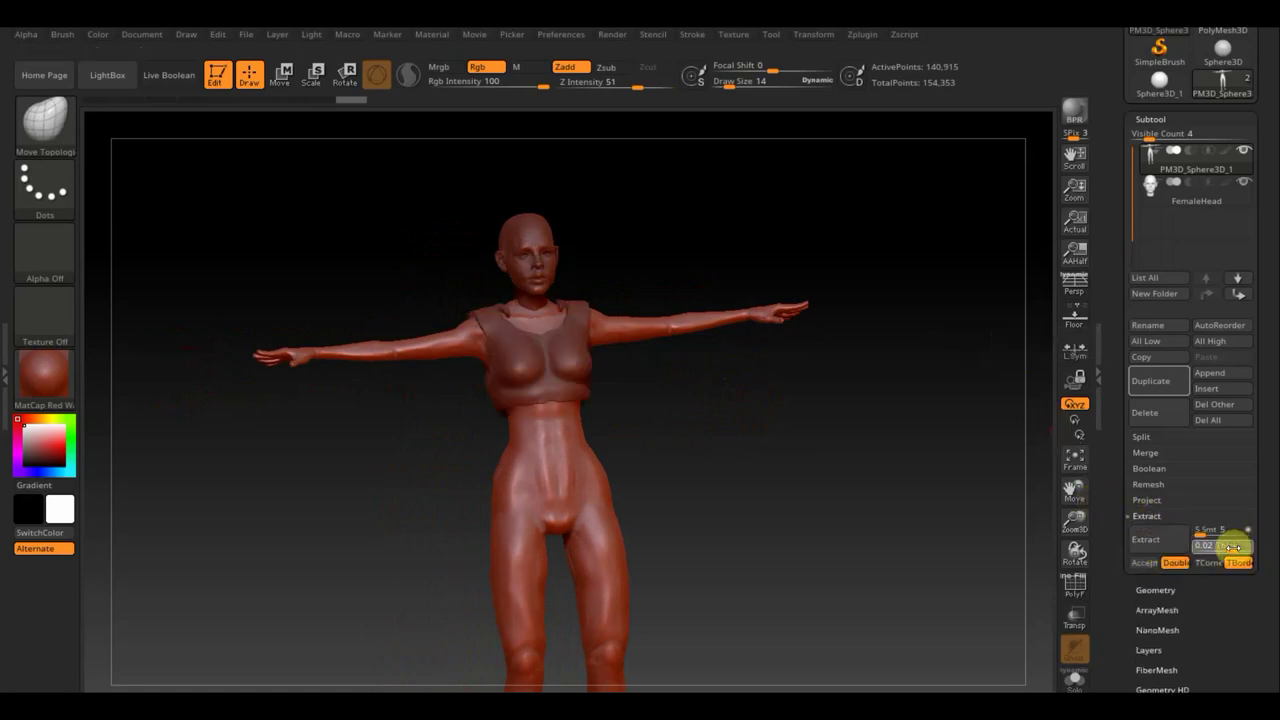
pyautogui.click(1148, 540)
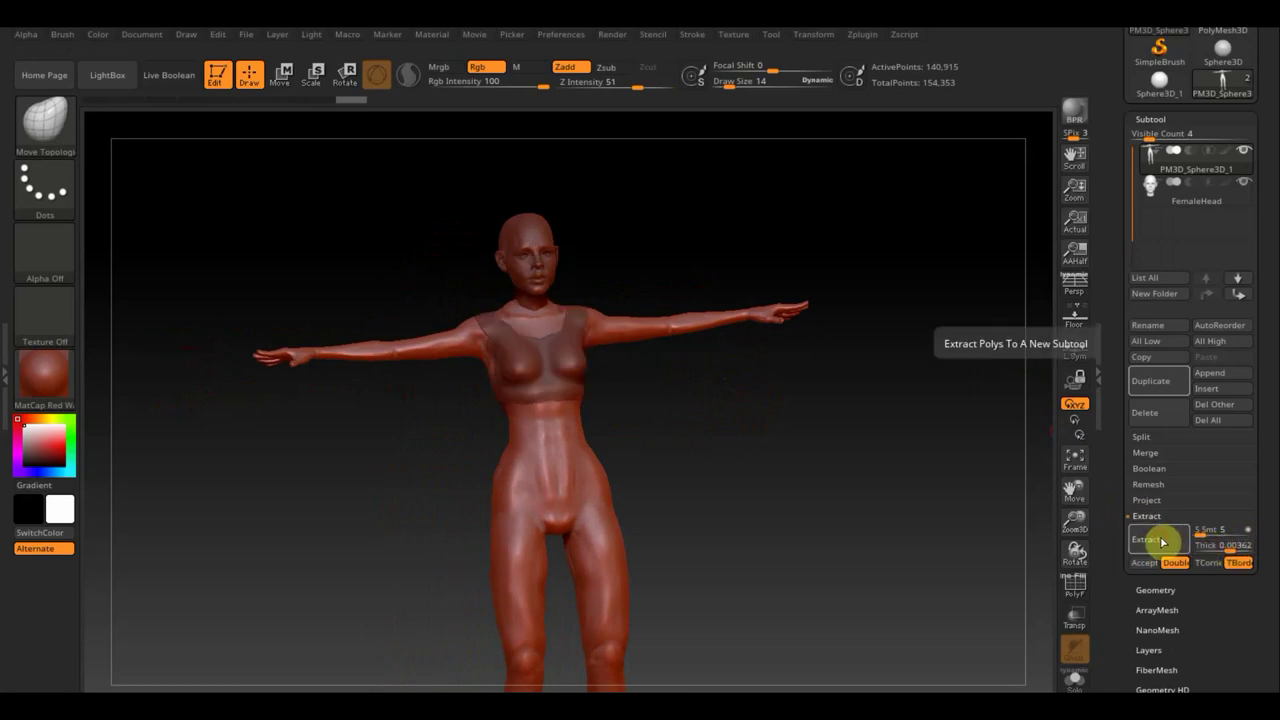
pyautogui.click(1148, 564)
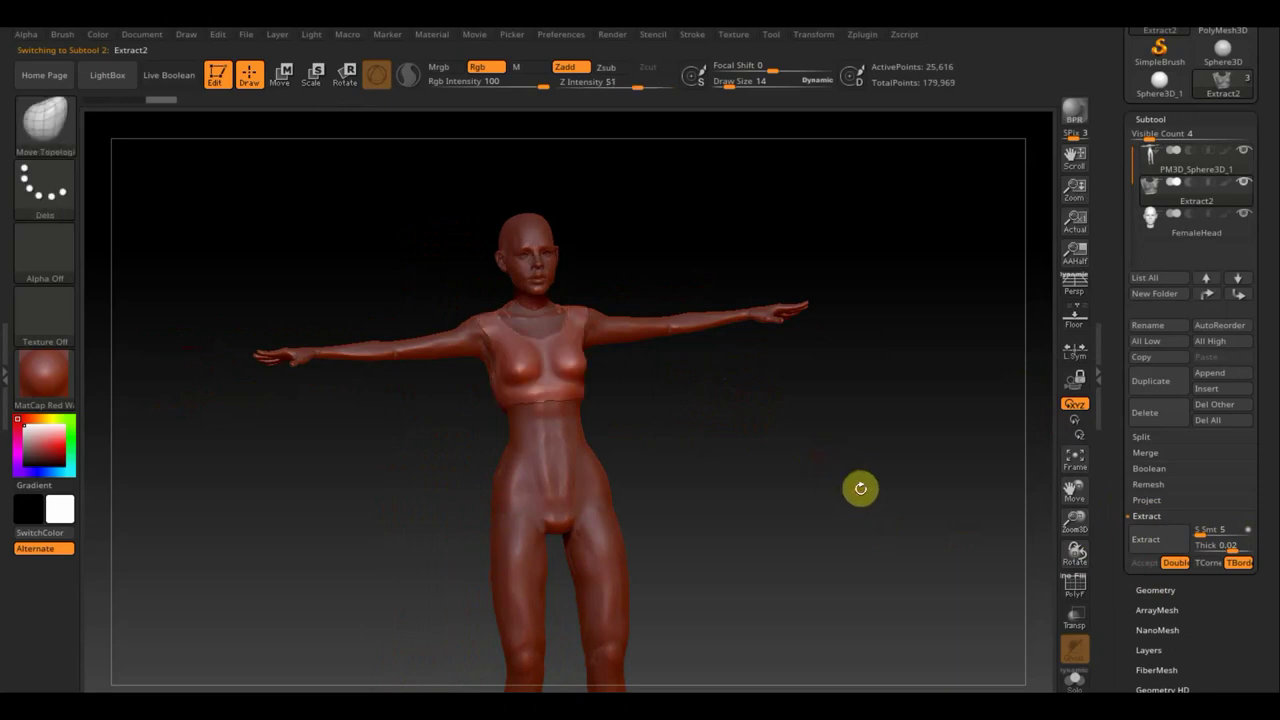
# Step: Smooth the new top's chest surface, checking it from front, side and back
pyautogui.moveTo(818, 456)
pyautogui.mouseDown()
pyautogui.moveTo(866, 626)
pyautogui.moveTo(853, 573)
pyautogui.mouseUp()
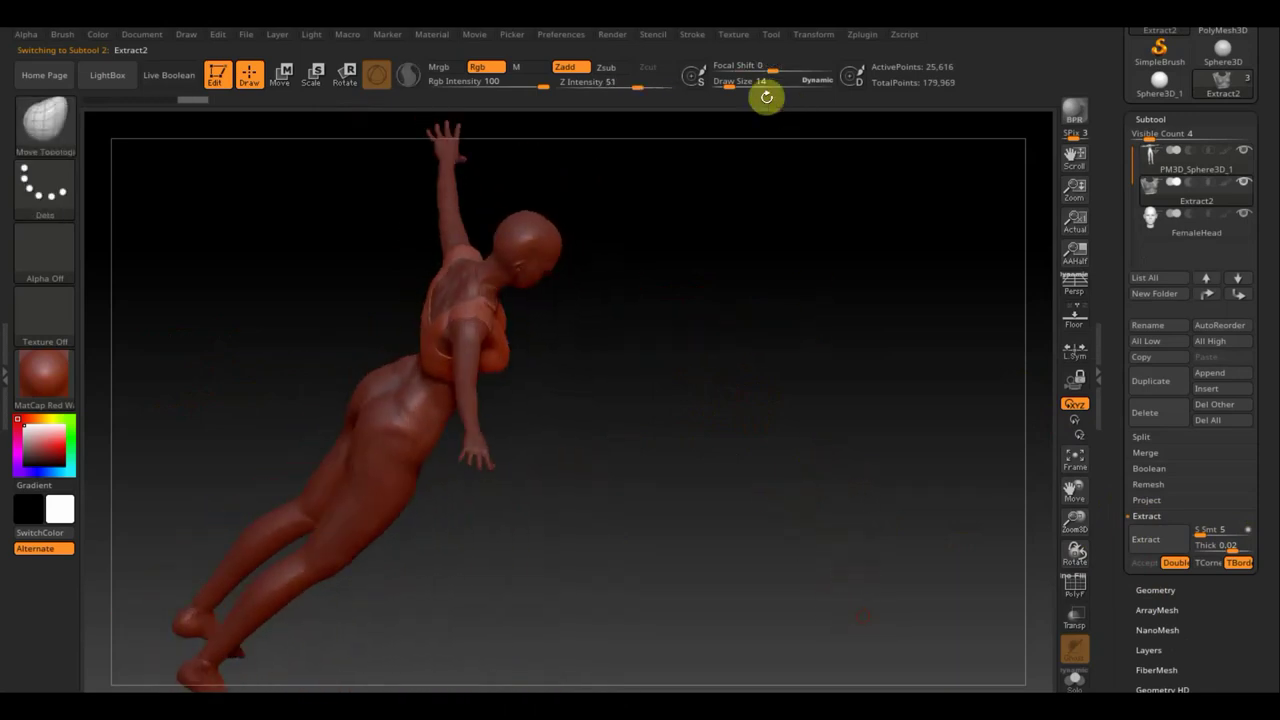
pyautogui.moveTo(731, 86); pyautogui.dragTo(757, 97)
pyautogui.press('shift')
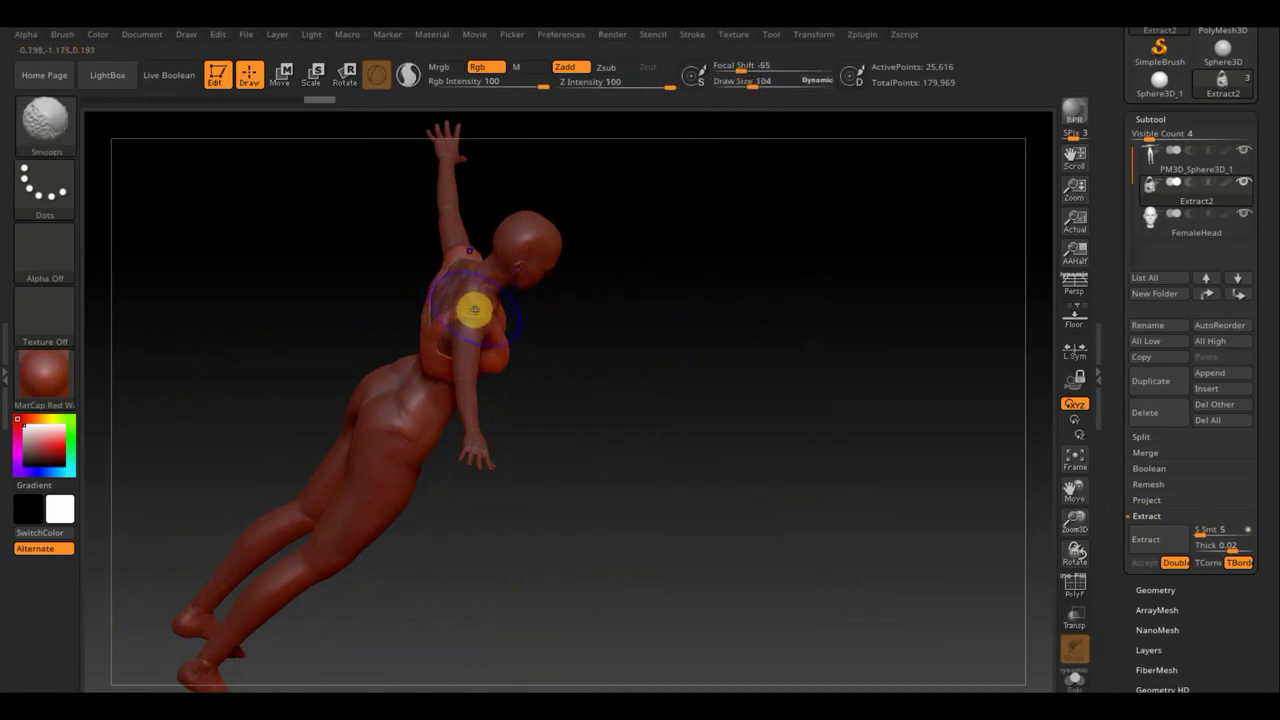
pyautogui.moveTo(660, 334); pyautogui.dragTo(683, 326)
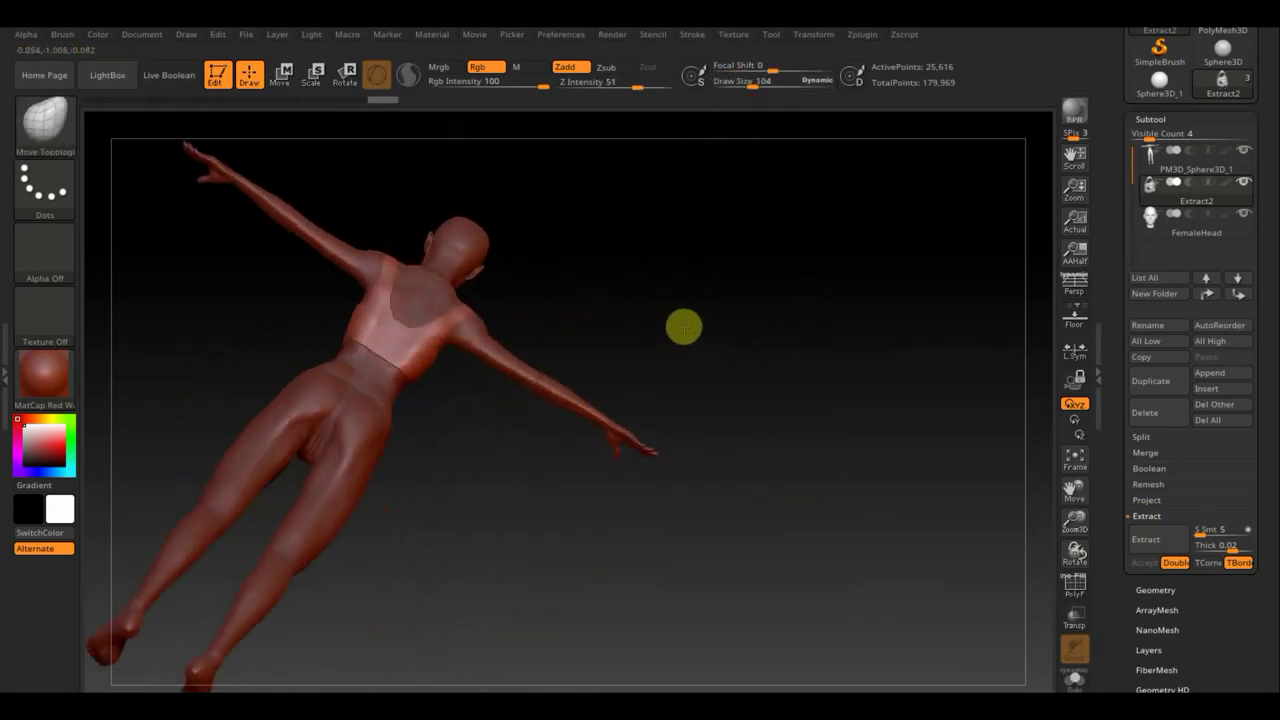
pyautogui.keyDown('shift'); pyautogui.moveTo(436, 322); pyautogui.dragTo(428, 314); pyautogui.keyUp('shift')
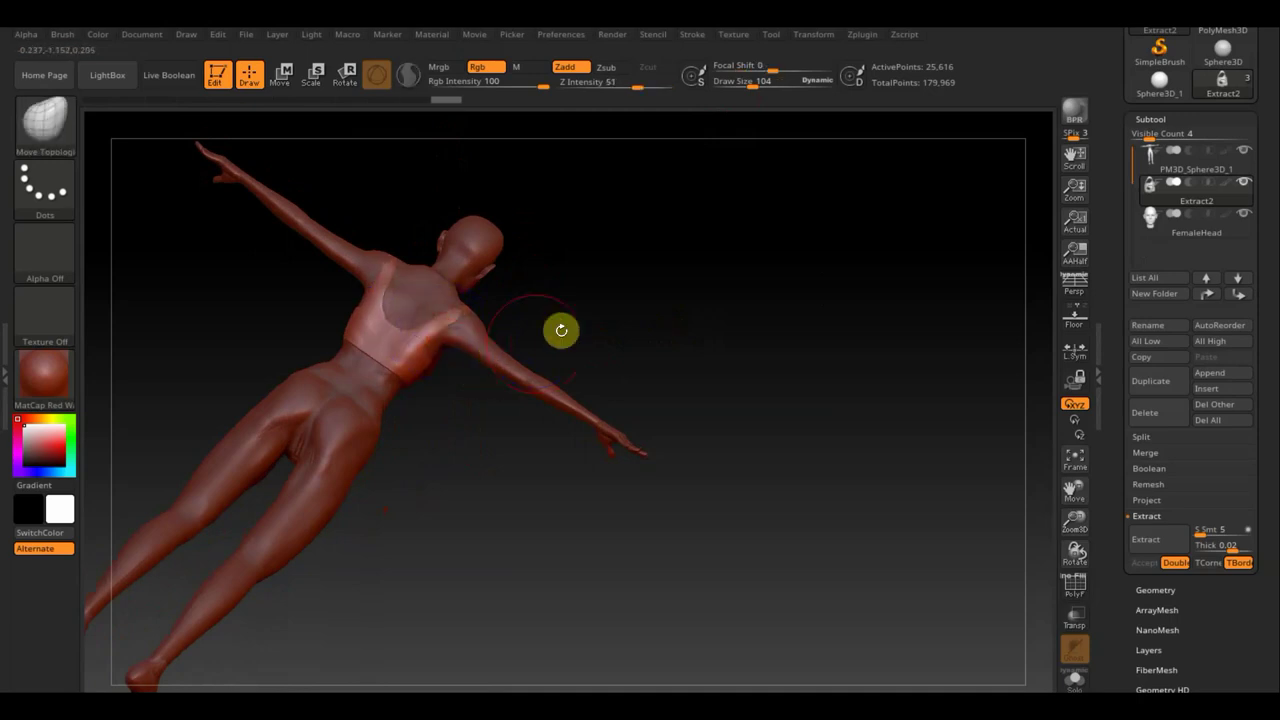
pyautogui.moveTo(560, 329)
pyautogui.mouseDown()
pyautogui.moveTo(403, 280)
pyautogui.moveTo(458, 292)
pyautogui.moveTo(423, 257)
pyautogui.mouseUp()
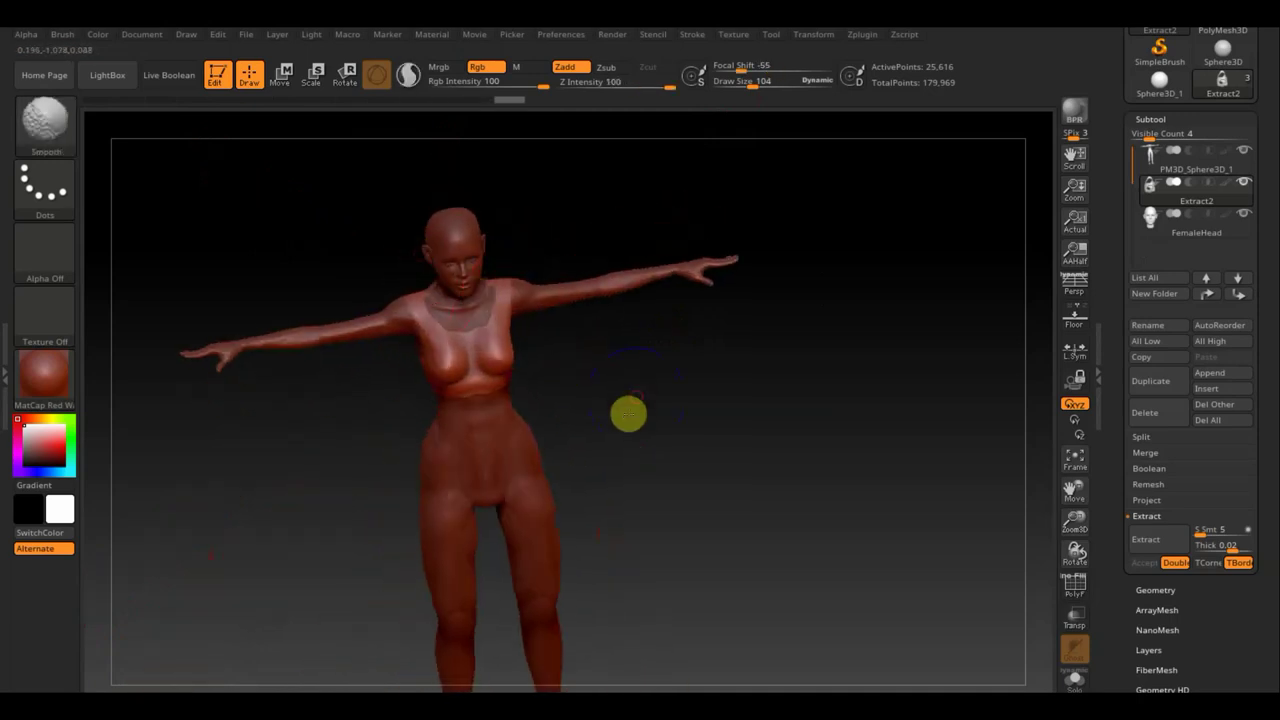
pyautogui.keyDown('shift'); pyautogui.moveTo(626, 414); pyautogui.dragTo(451, 320); pyautogui.keyUp('shift')
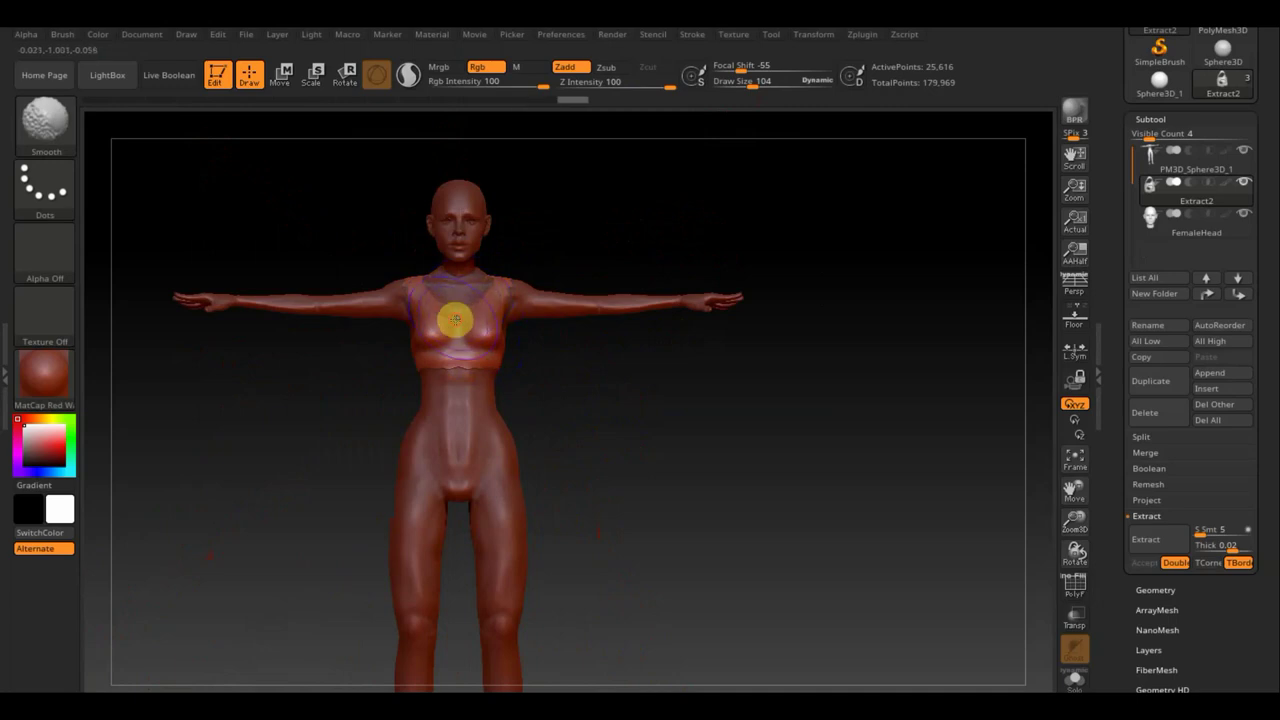
pyautogui.keyDown('shift'); pyautogui.moveTo(505, 354); pyautogui.dragTo(457, 363); pyautogui.keyUp('shift')
pyautogui.moveTo(557, 363)
pyautogui.mouseDown()
pyautogui.moveTo(651, 371)
pyautogui.moveTo(548, 346)
pyautogui.mouseUp()
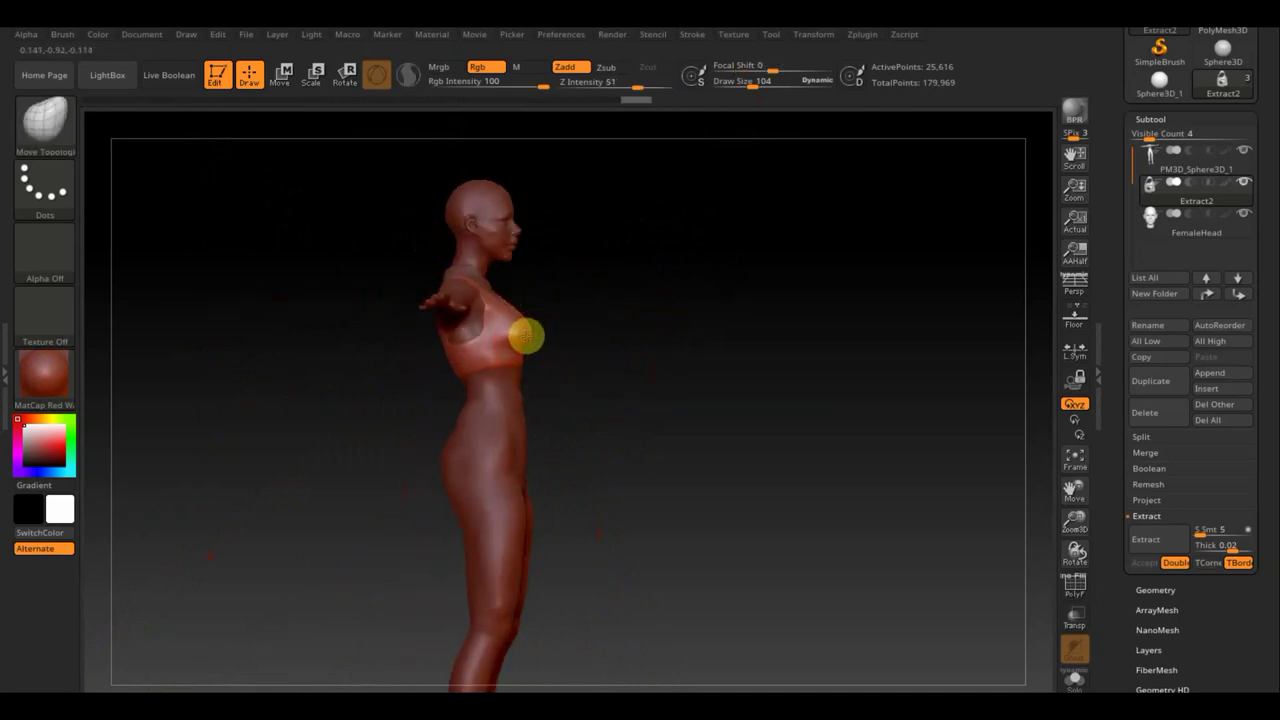
pyautogui.keyDown('shift'); pyautogui.moveTo(509, 331); pyautogui.dragTo(474, 320); pyautogui.keyUp('shift')
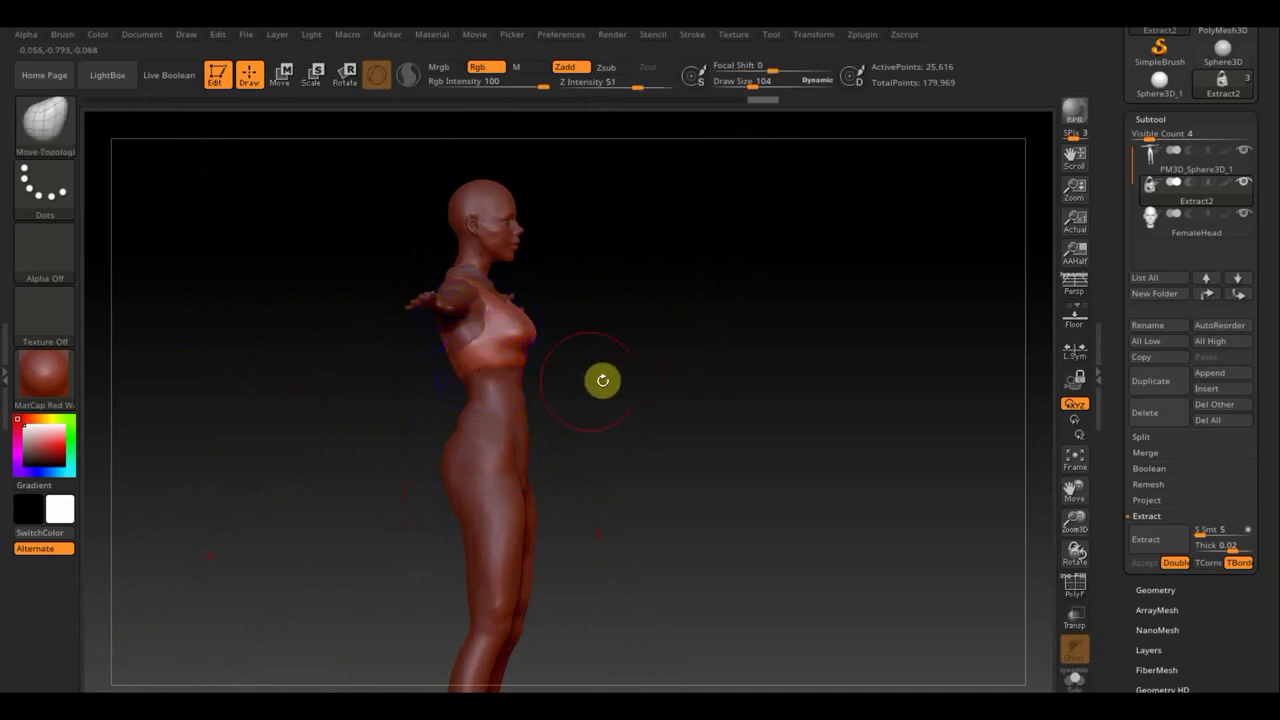
pyautogui.moveTo(603, 380)
pyautogui.mouseDown()
pyautogui.moveTo(703, 380)
pyautogui.moveTo(510, 370)
pyautogui.mouseUp()
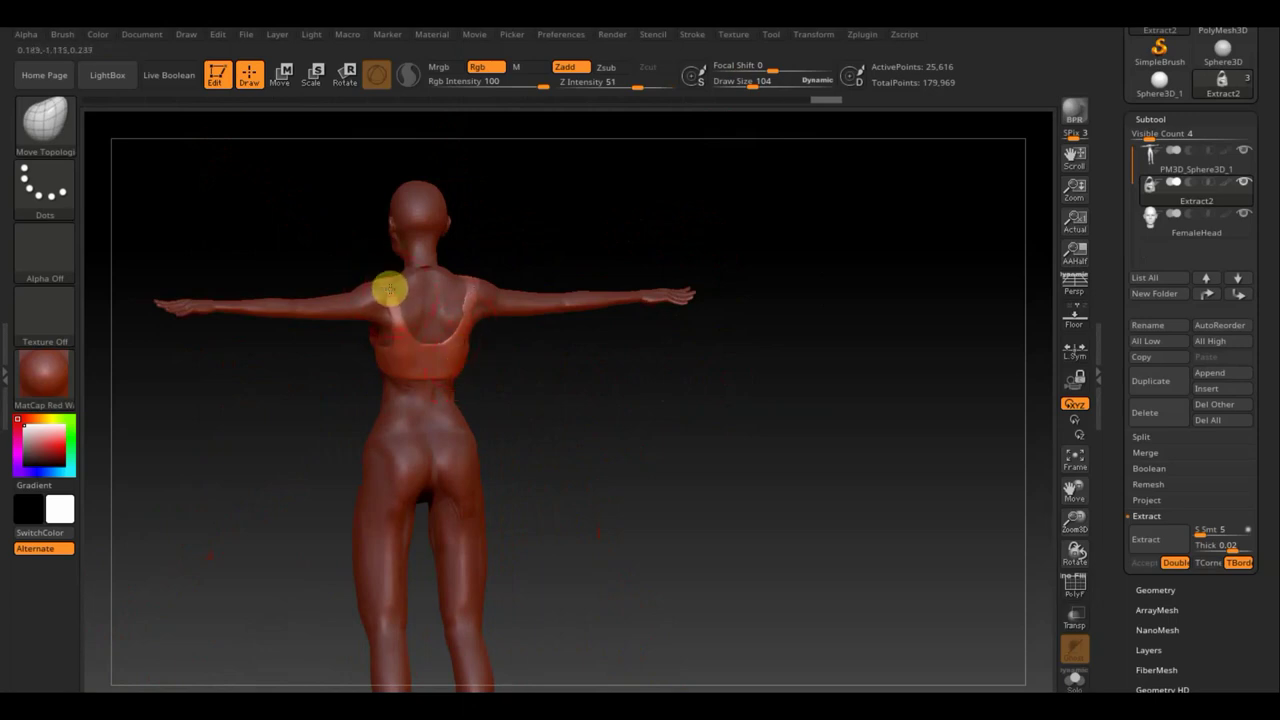
pyautogui.moveTo(560, 391)
pyautogui.mouseDown()
pyautogui.moveTo(409, 391)
pyautogui.moveTo(480, 417)
pyautogui.moveTo(539, 371)
pyautogui.mouseUp()
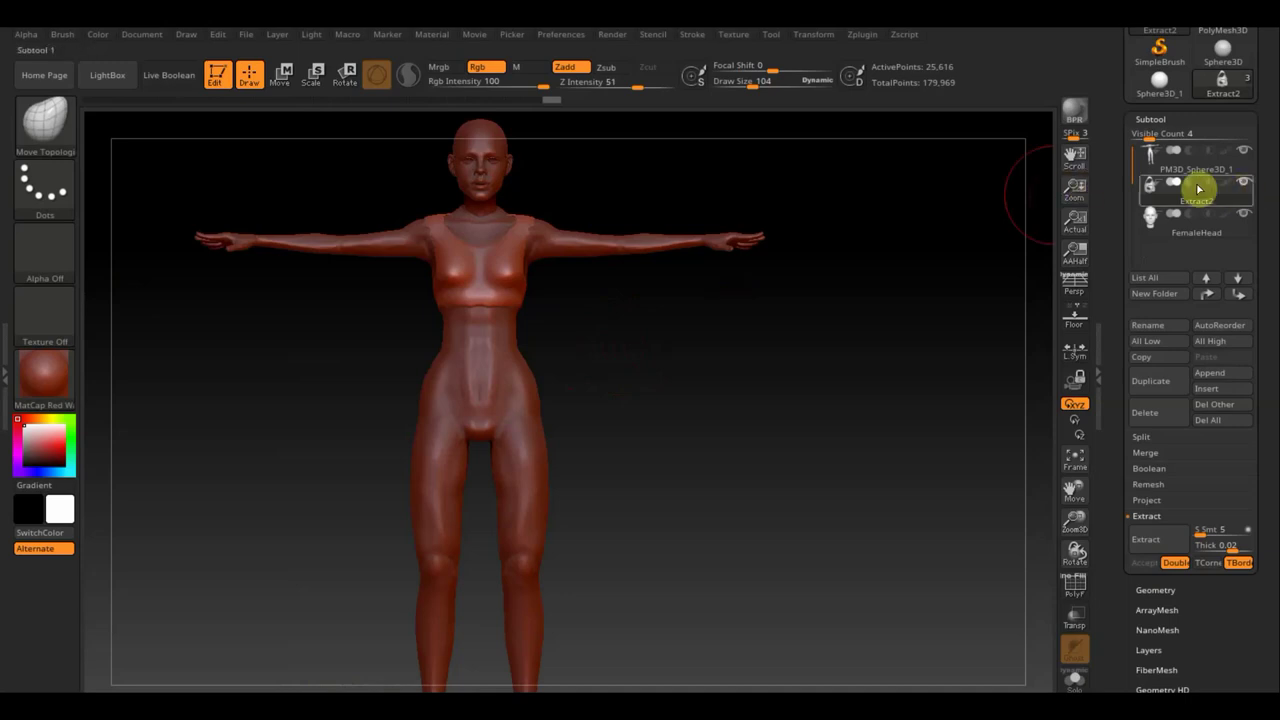
# Step: Select the PM3D_Sphere3D_1 body subtool and set the brush Draw Size to 51
pyautogui.click(1157, 157)
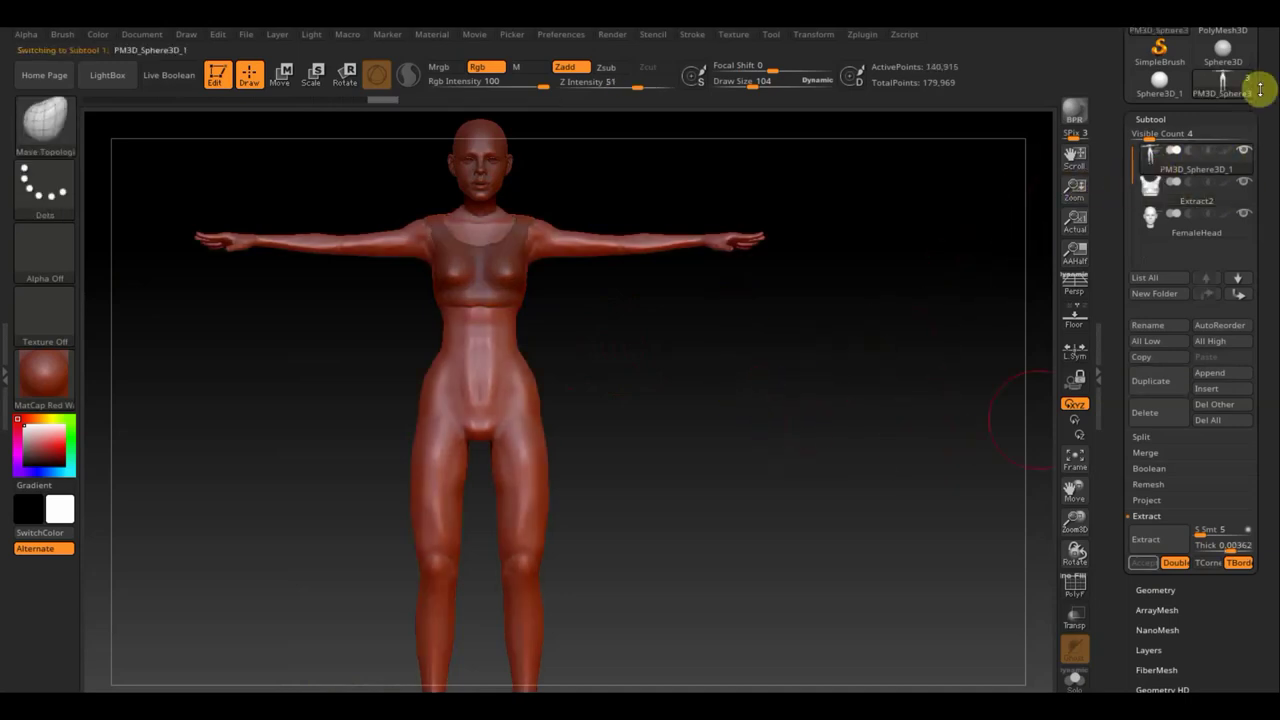
pyautogui.click(1212, 28)
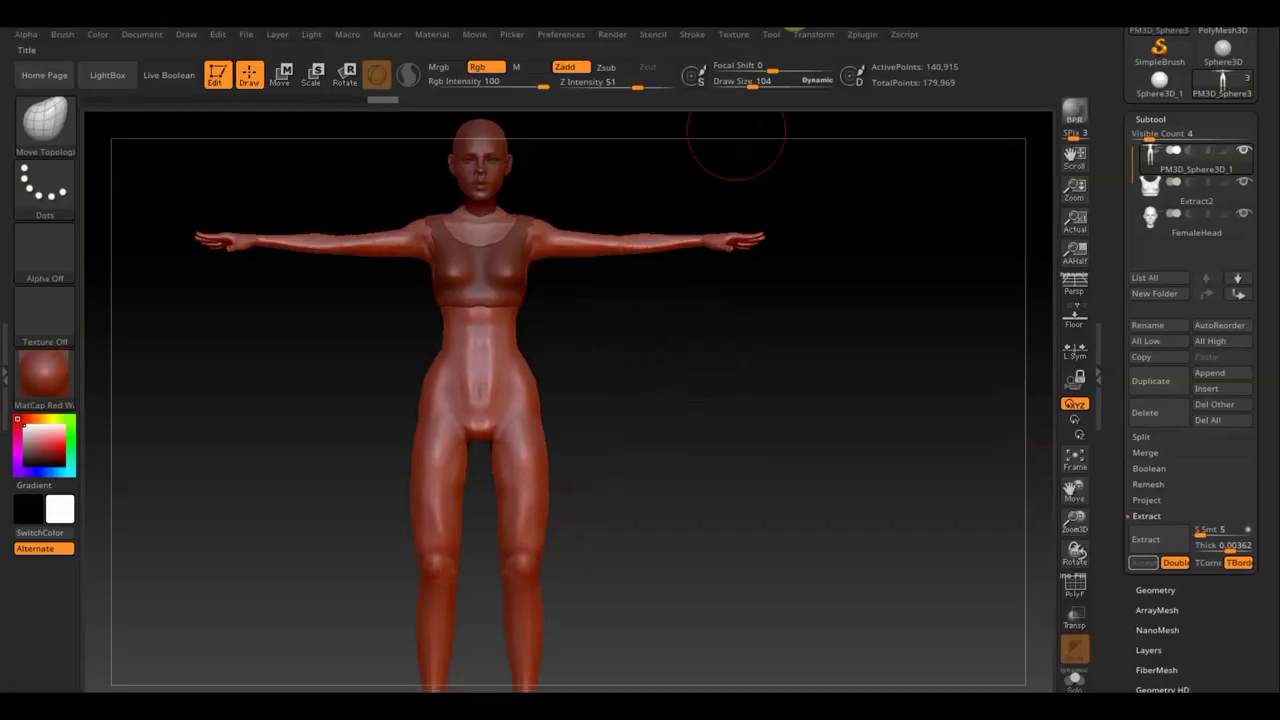
pyautogui.click(752, 82)
pyautogui.write('5')
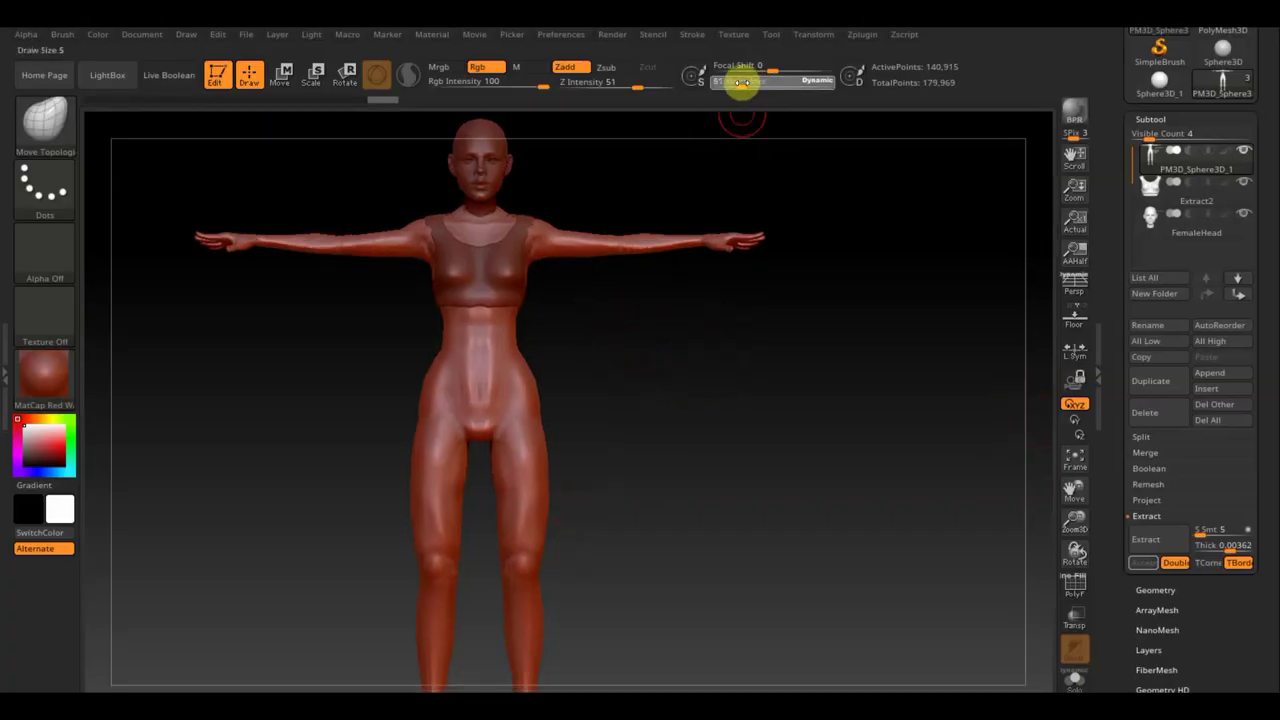
pyautogui.press('Return')
# Step: Paint a mask over the upper thighs, pelvis, lower abdomen and buttocks
pyautogui.press('ctrl')
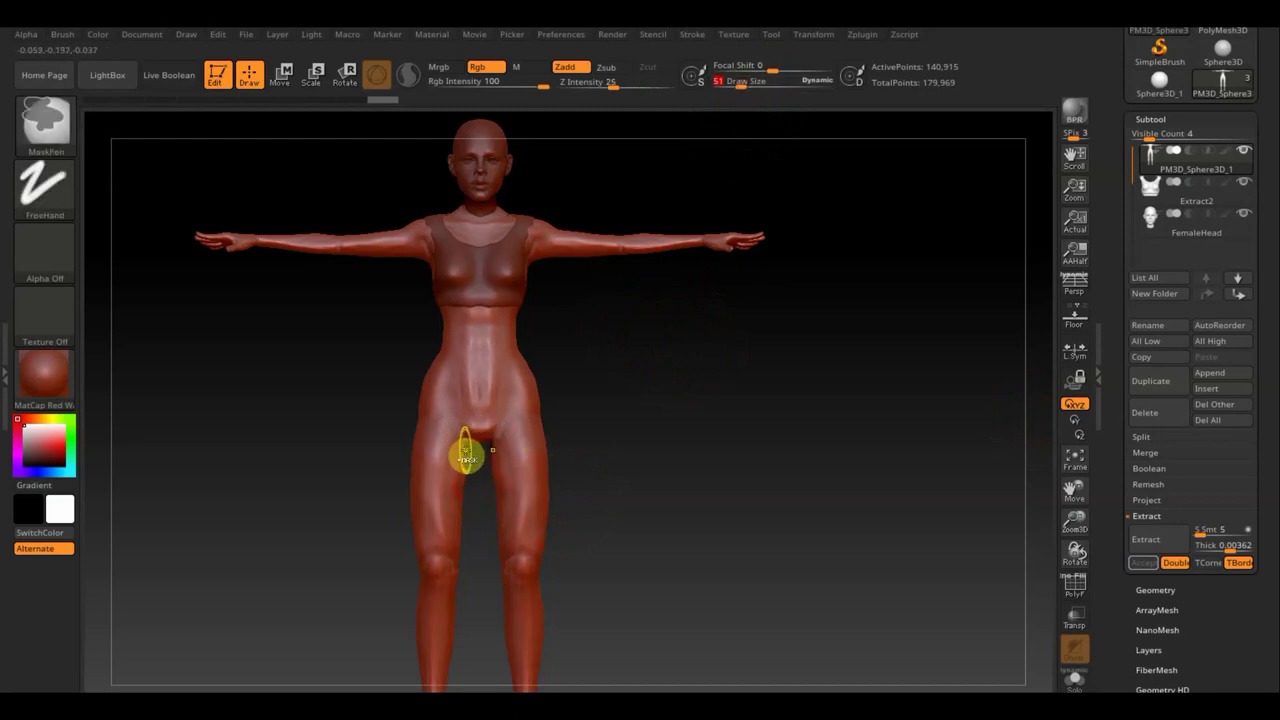
pyautogui.keyDown('ctrl'); pyautogui.moveTo(465, 455); pyautogui.dragTo(420, 443); pyautogui.keyUp('ctrl')
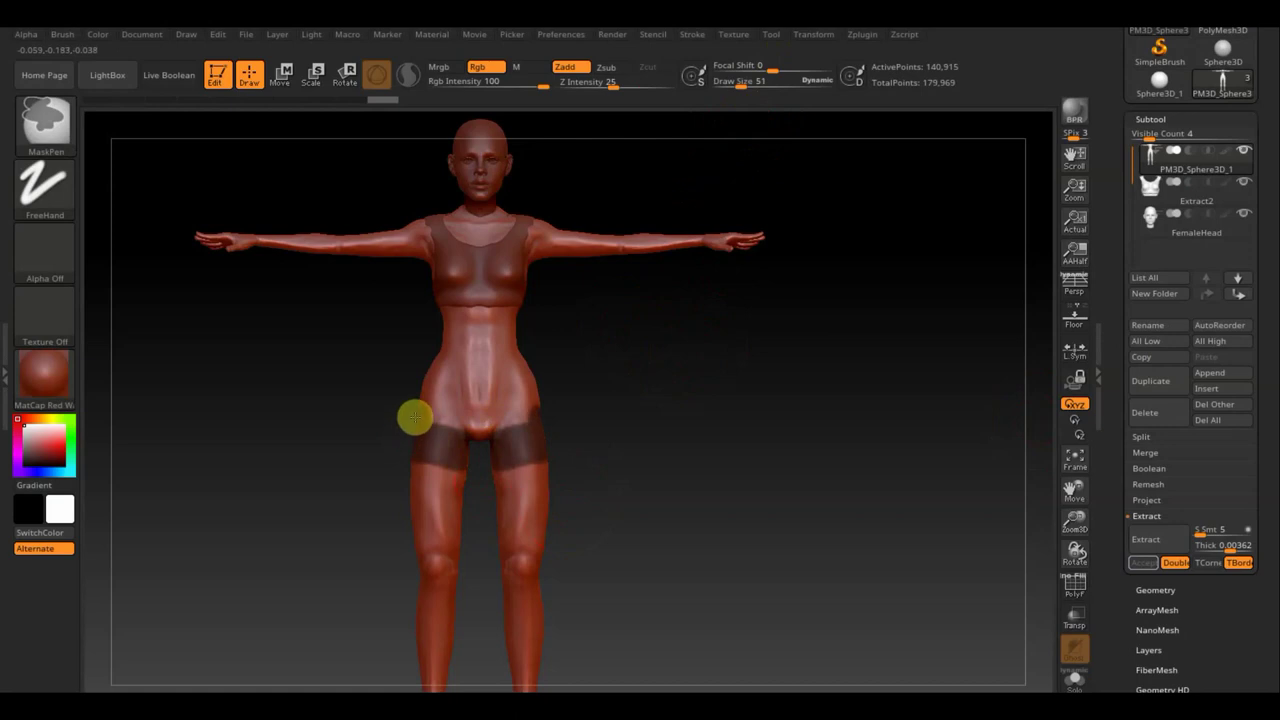
pyautogui.moveTo(418, 390)
pyautogui.keyDown('ctrl'); pyautogui.mouseDown()
pyautogui.moveTo(520, 389)
pyautogui.moveTo(478, 427)
pyautogui.mouseUp(); pyautogui.keyUp('ctrl')
pyautogui.moveTo(614, 426)
pyautogui.mouseDown()
pyautogui.moveTo(514, 437)
pyautogui.moveTo(445, 410)
pyautogui.moveTo(522, 371)
pyautogui.moveTo(450, 412)
pyautogui.mouseUp()
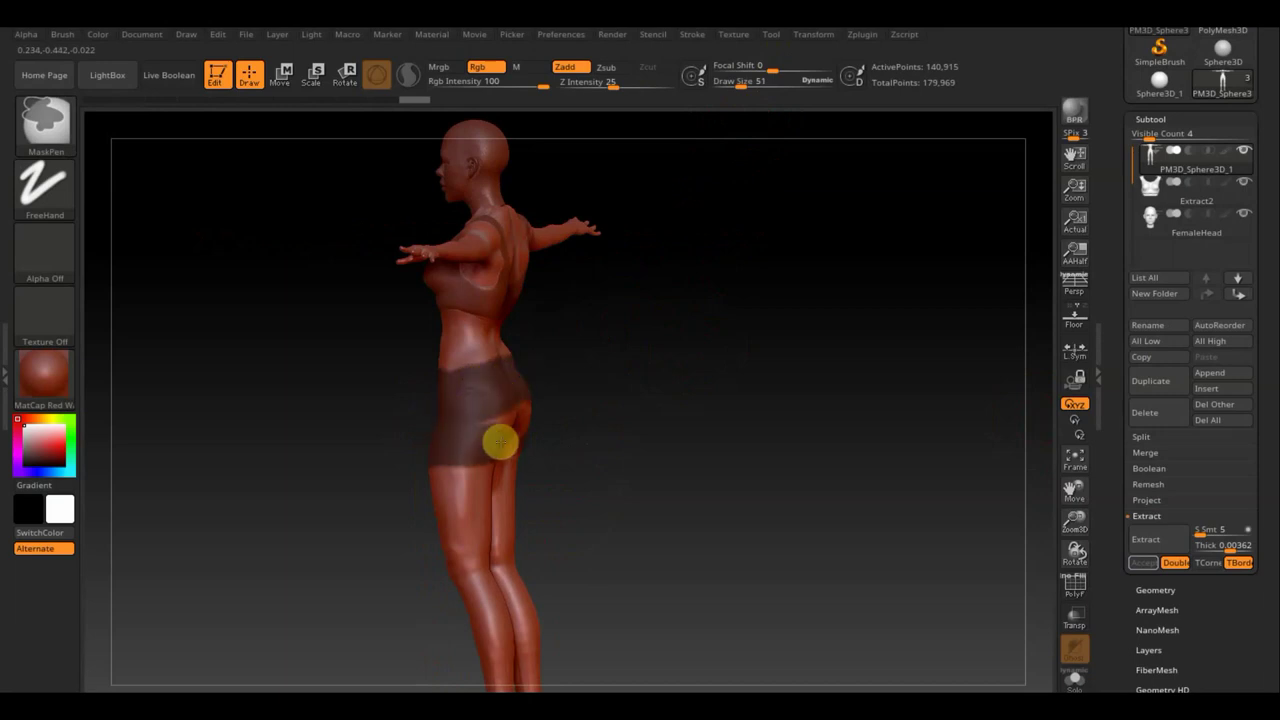
pyautogui.keyDown('ctrl'); pyautogui.moveTo(535, 433); pyautogui.dragTo(494, 421); pyautogui.keyUp('ctrl')
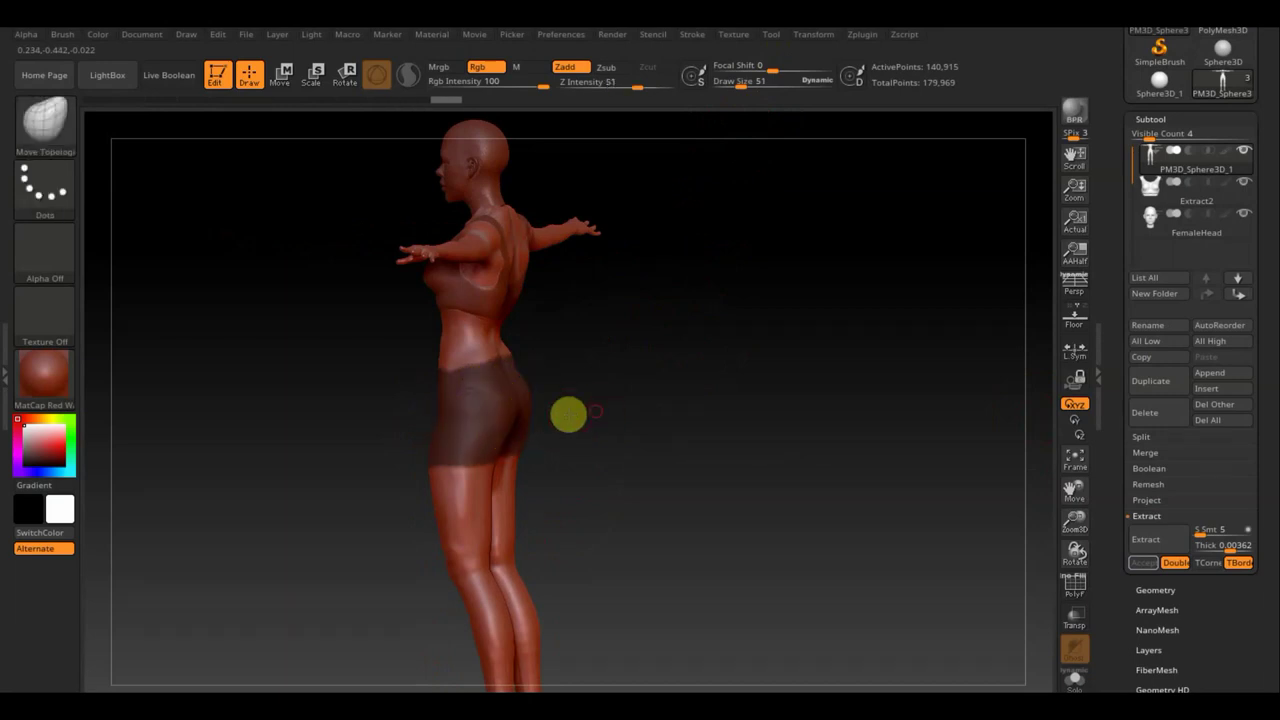
pyautogui.moveTo(569, 414)
pyautogui.mouseDown(button='right')
pyautogui.moveTo(534, 406)
pyautogui.moveTo(543, 400)
pyautogui.mouseUp(button='right')
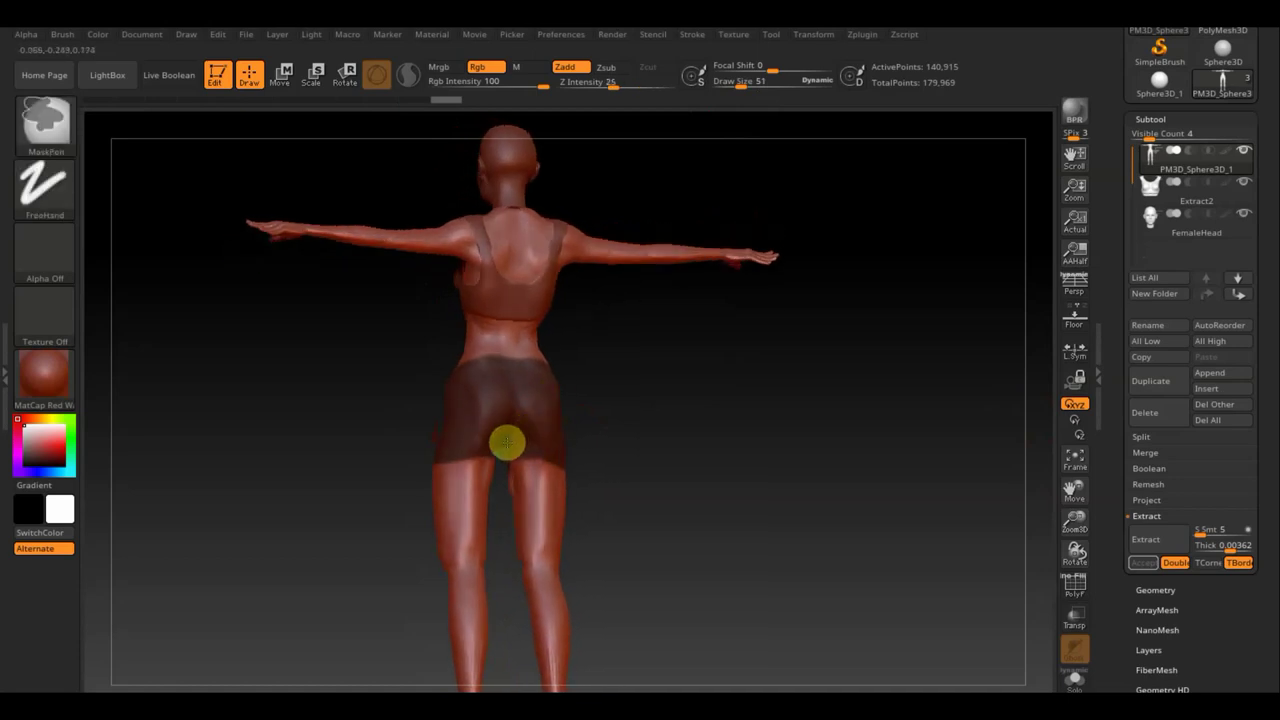
pyautogui.moveTo(634, 426)
pyautogui.mouseDown(button='right')
pyautogui.moveTo(468, 425)
pyautogui.moveTo(674, 417)
pyautogui.moveTo(739, 440)
pyautogui.mouseUp(button='right')
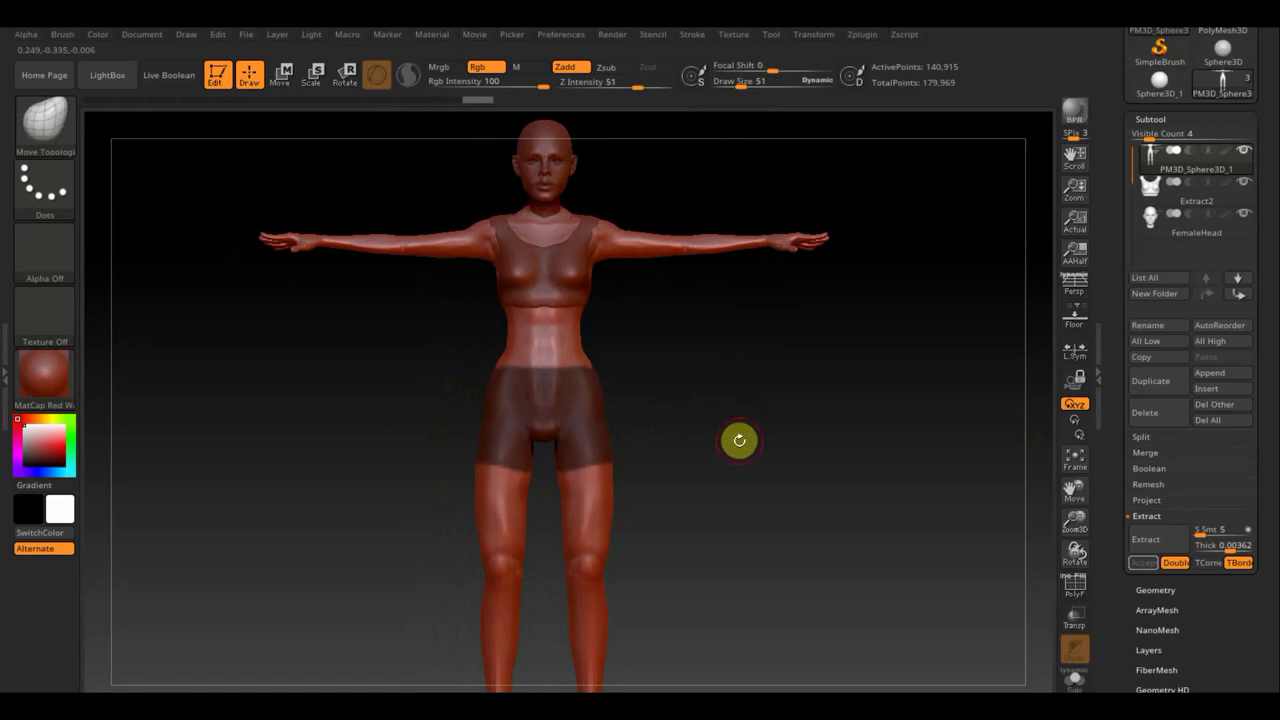
# Step: Extract the masked hips as shorts, accept them as Extract3, and inspect them in profile
pyautogui.click(1153, 542)
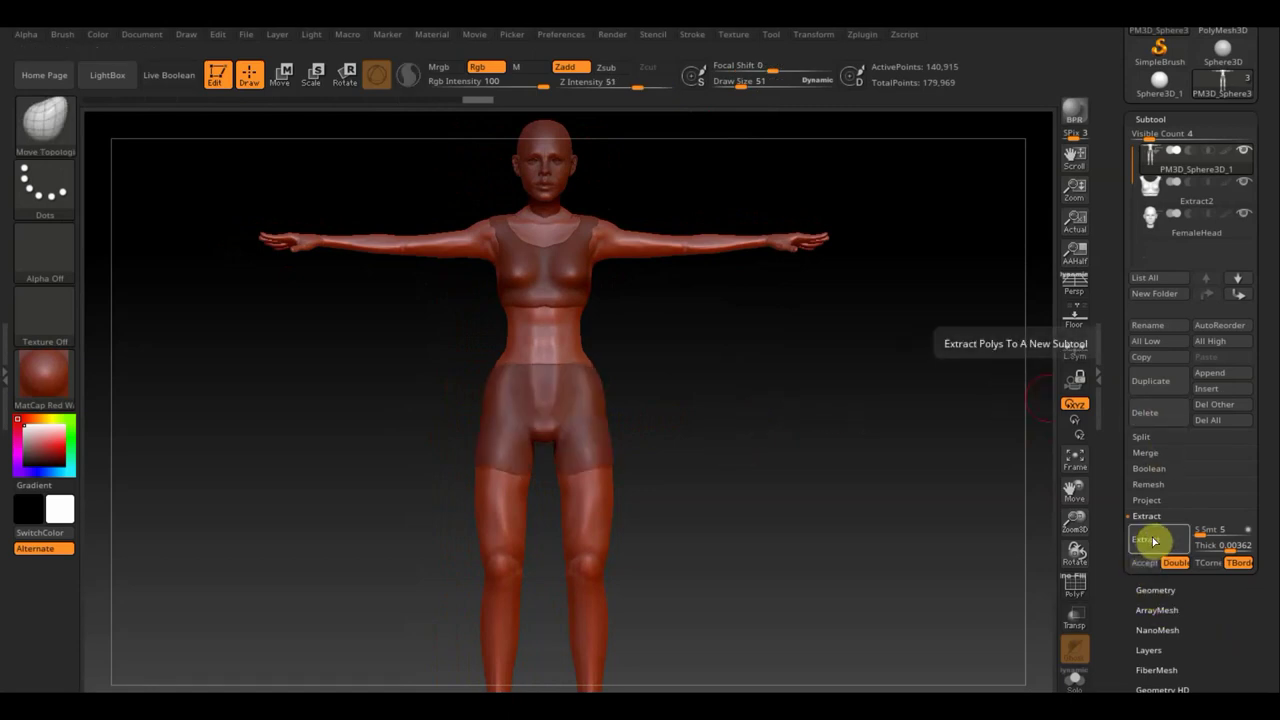
pyautogui.click(1144, 566)
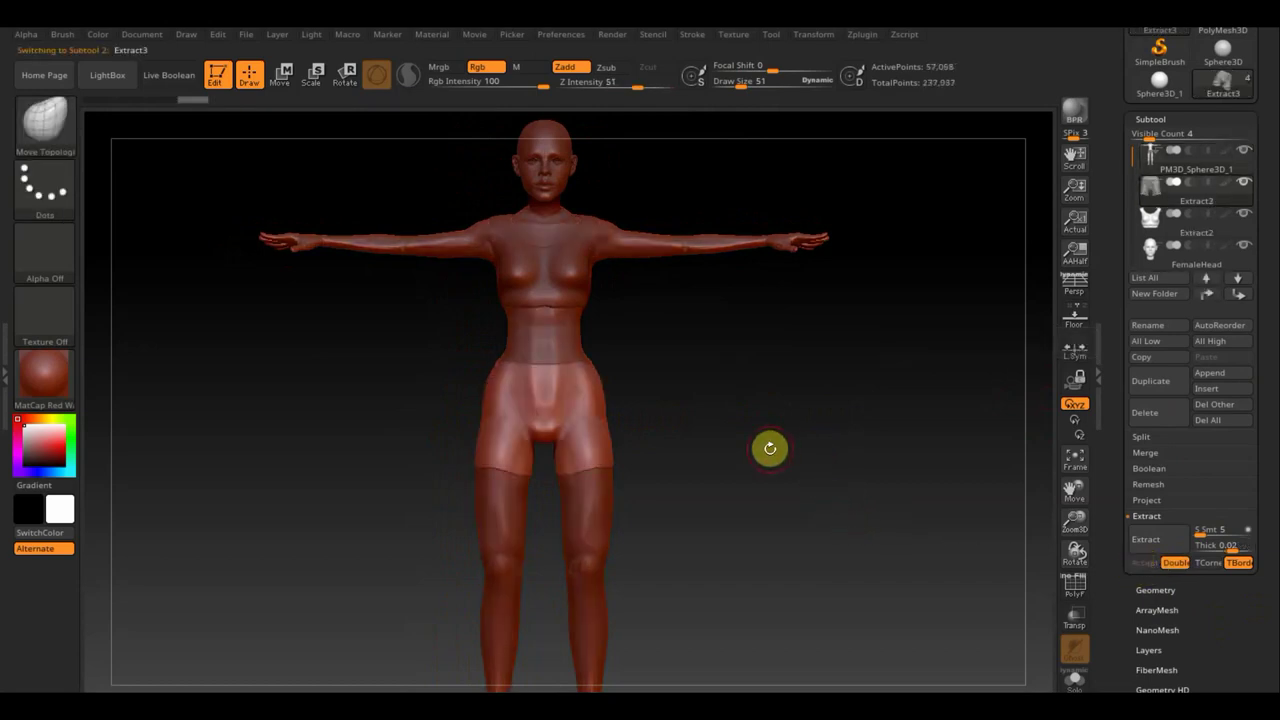
pyautogui.moveTo(695, 385)
pyautogui.mouseDown()
pyautogui.moveTo(695, 403)
pyautogui.moveTo(546, 369)
pyautogui.mouseUp()
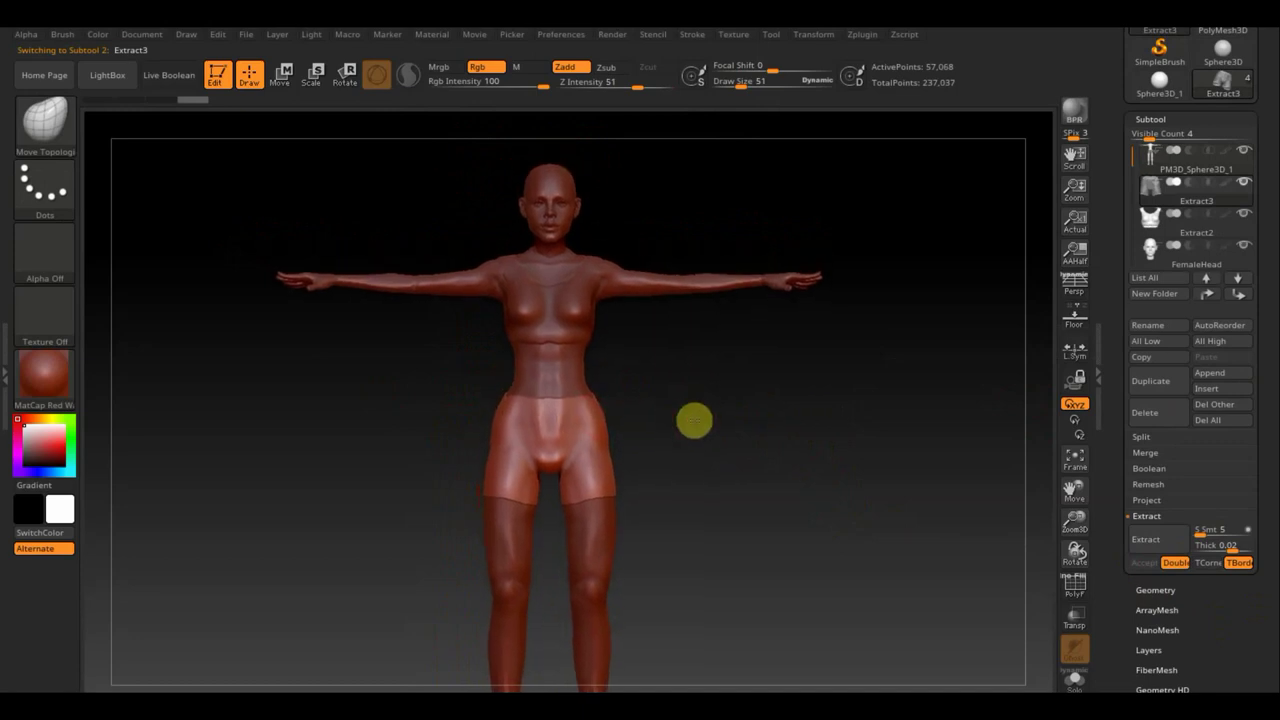
pyautogui.moveTo(677, 434)
pyautogui.mouseDown()
pyautogui.moveTo(687, 403)
pyautogui.moveTo(677, 406)
pyautogui.mouseUp()
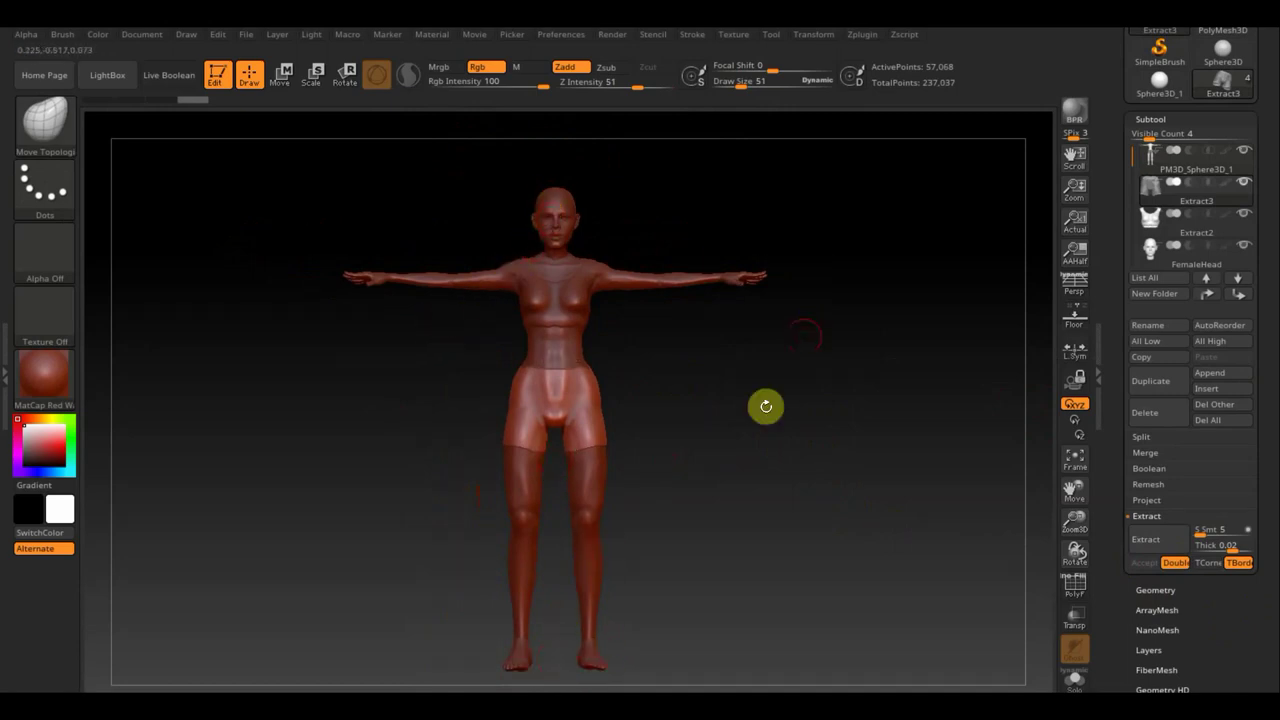
pyautogui.moveTo(766, 406)
pyautogui.mouseDown()
pyautogui.moveTo(811, 414)
pyautogui.moveTo(763, 394)
pyautogui.moveTo(751, 486)
pyautogui.moveTo(749, 440)
pyautogui.moveTo(754, 466)
pyautogui.mouseUp()
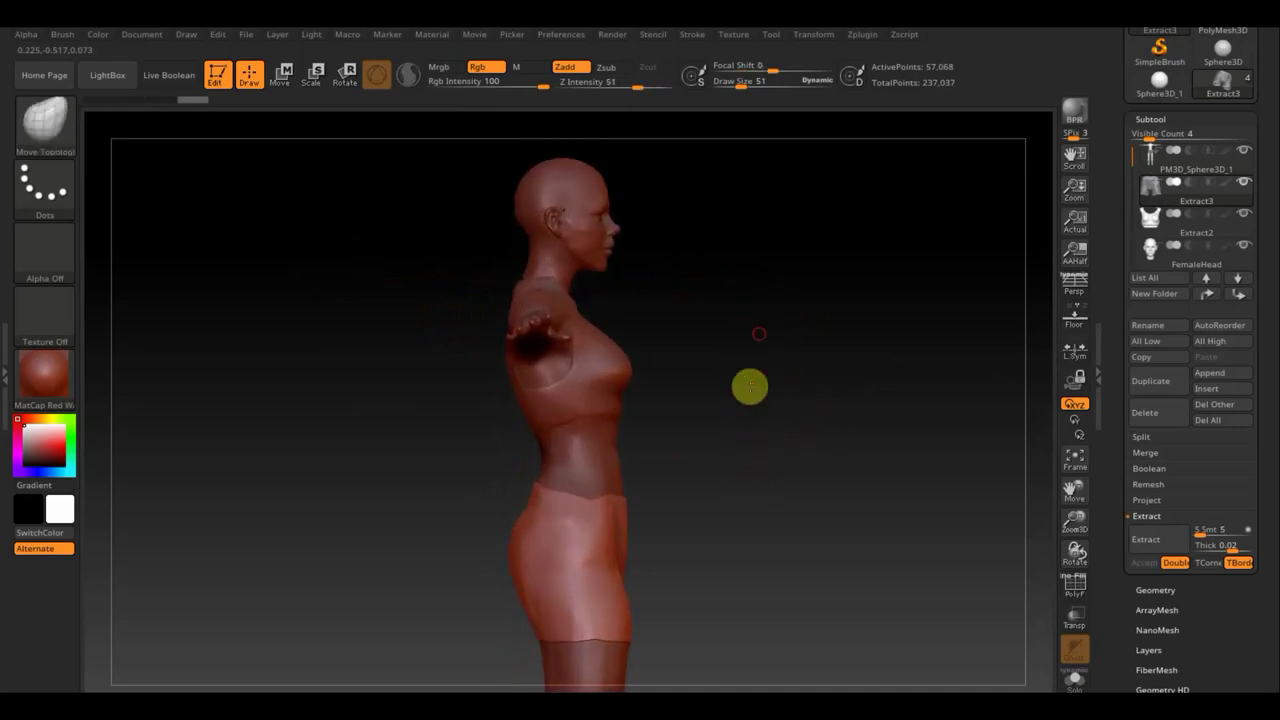
pyautogui.moveTo(749, 386); pyautogui.dragTo(745, 414)
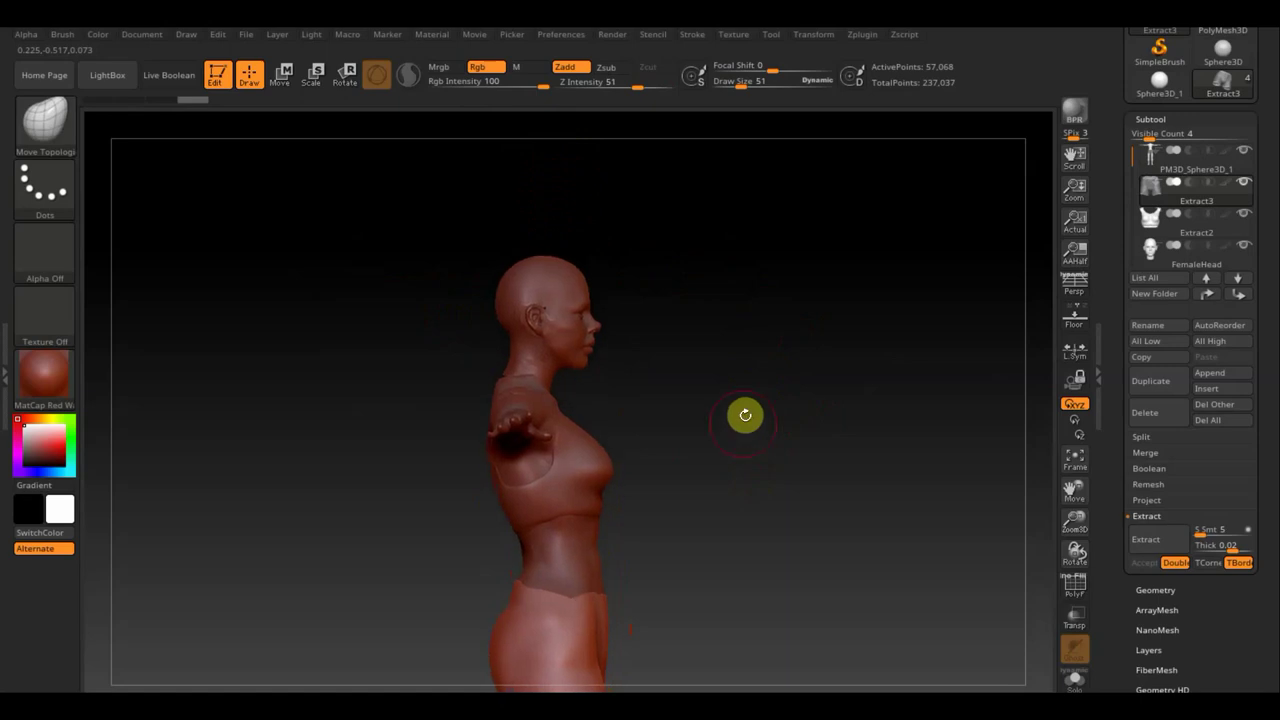
# Step: Select the FemaleHead subtool and duplicate it as FemaleHead1
pyautogui.click(1152, 166)
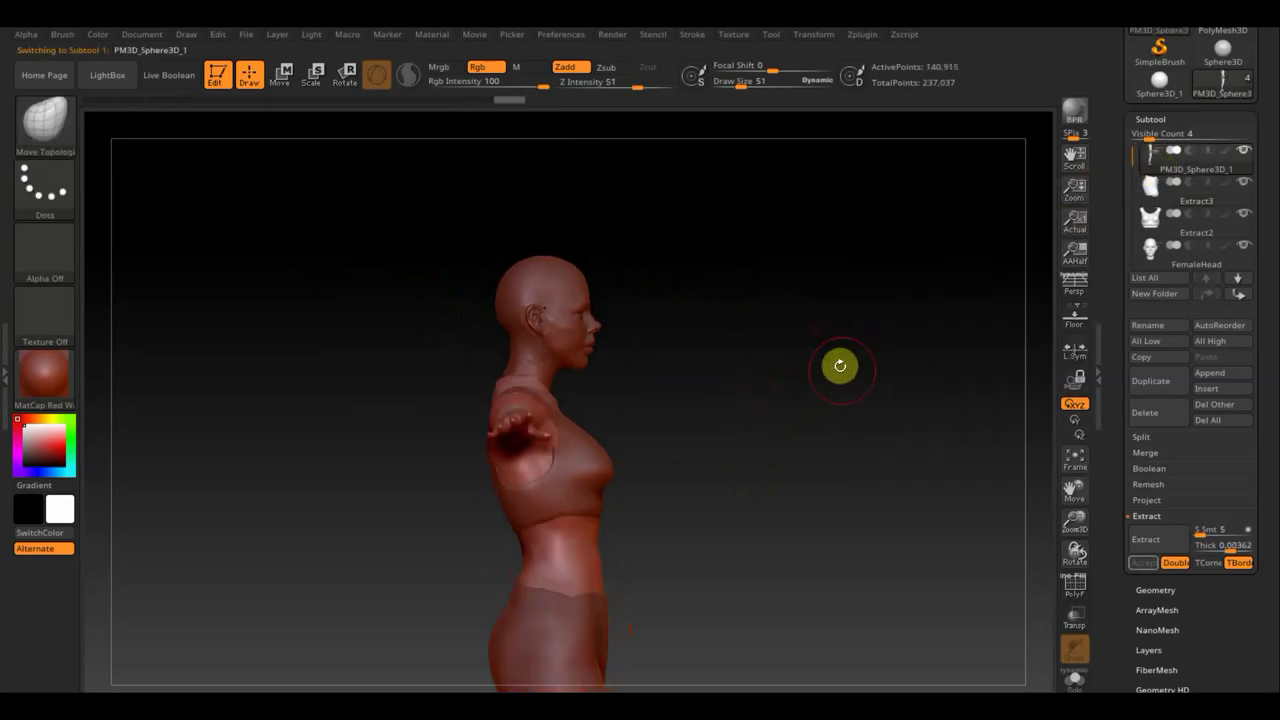
pyautogui.click(1155, 249)
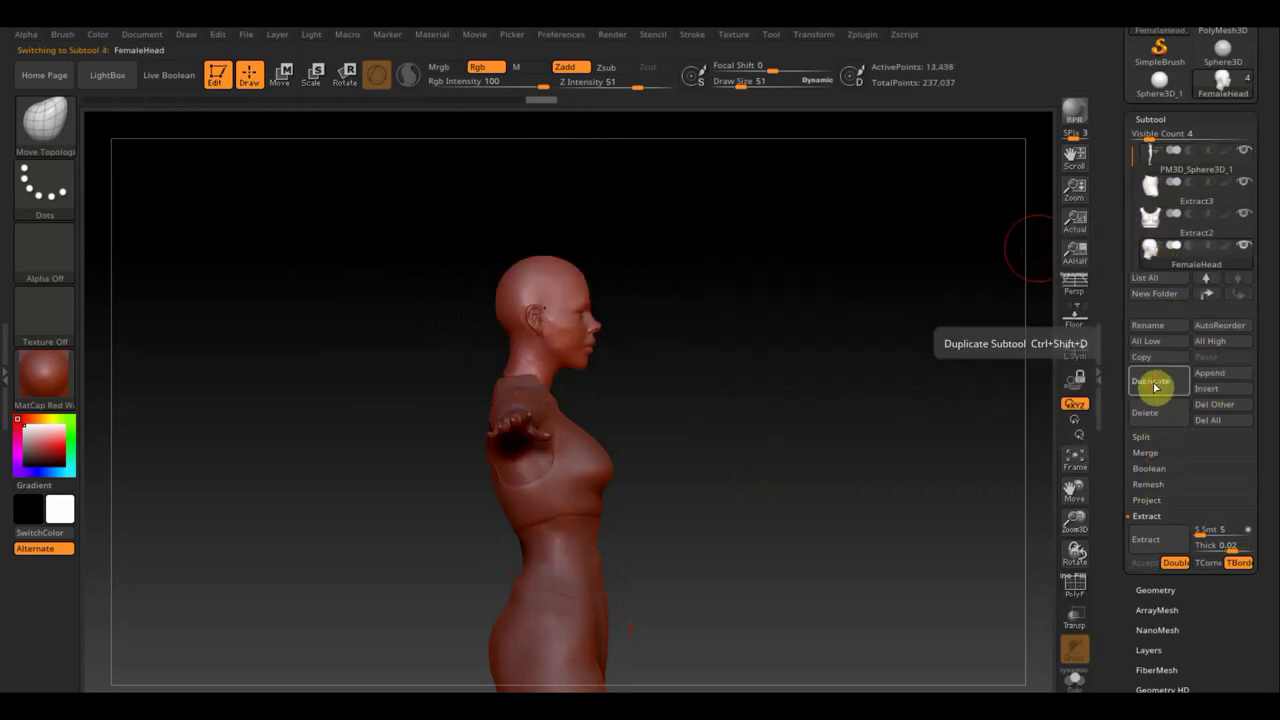
pyautogui.click(1155, 385)
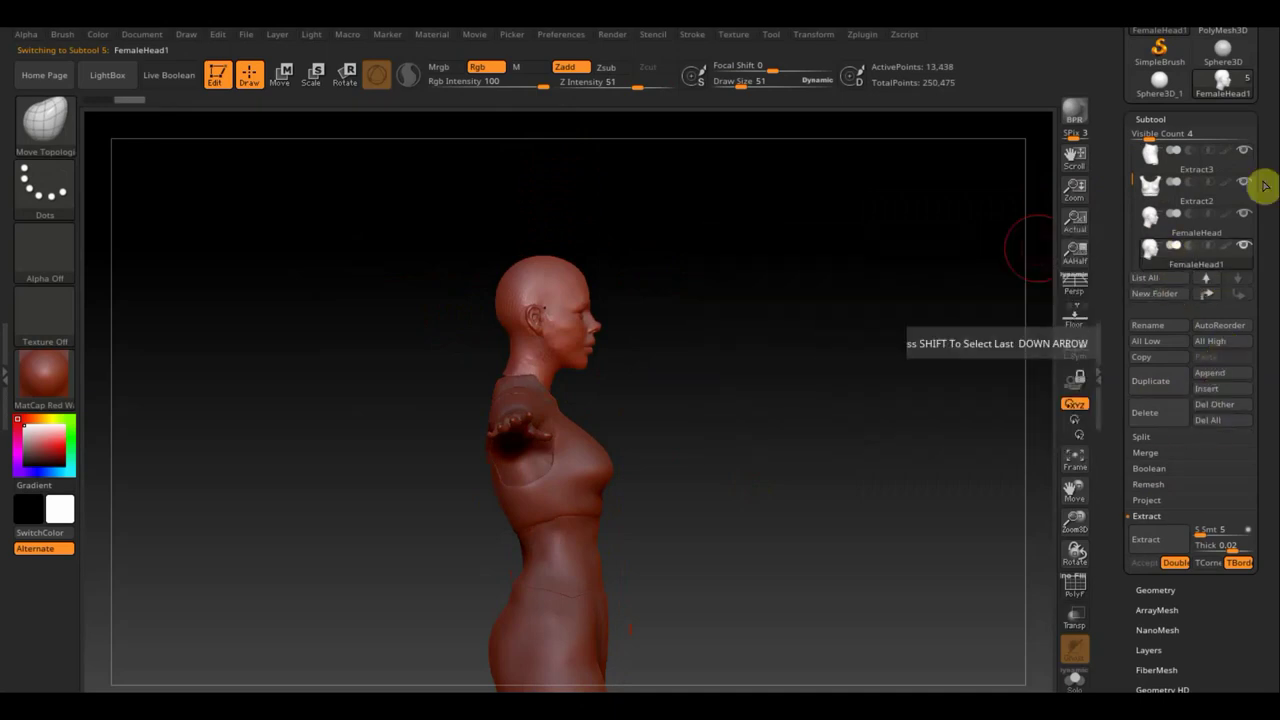
pyautogui.scroll(2, 1275, 100)
pyautogui.scroll(2, 1270, 144)
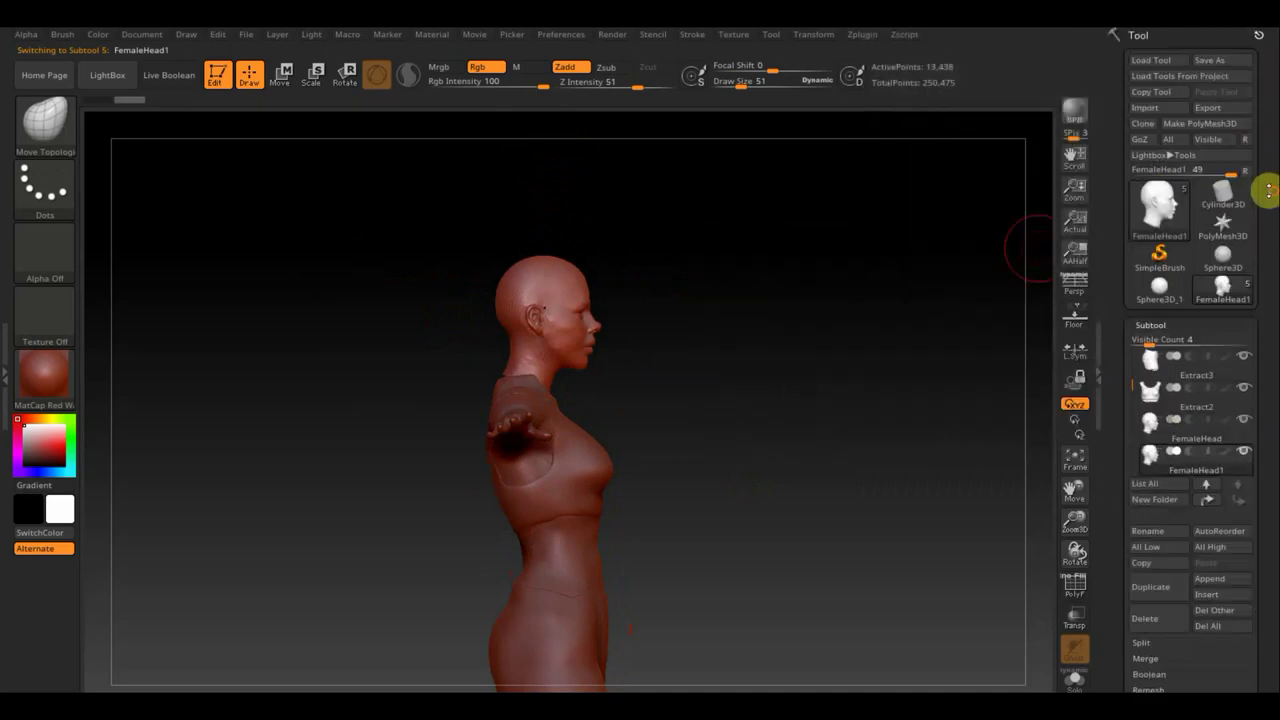
# Step: Import the eyes mesh file into the duplicated head subtool and view it from the front
pyautogui.click(1151, 111)
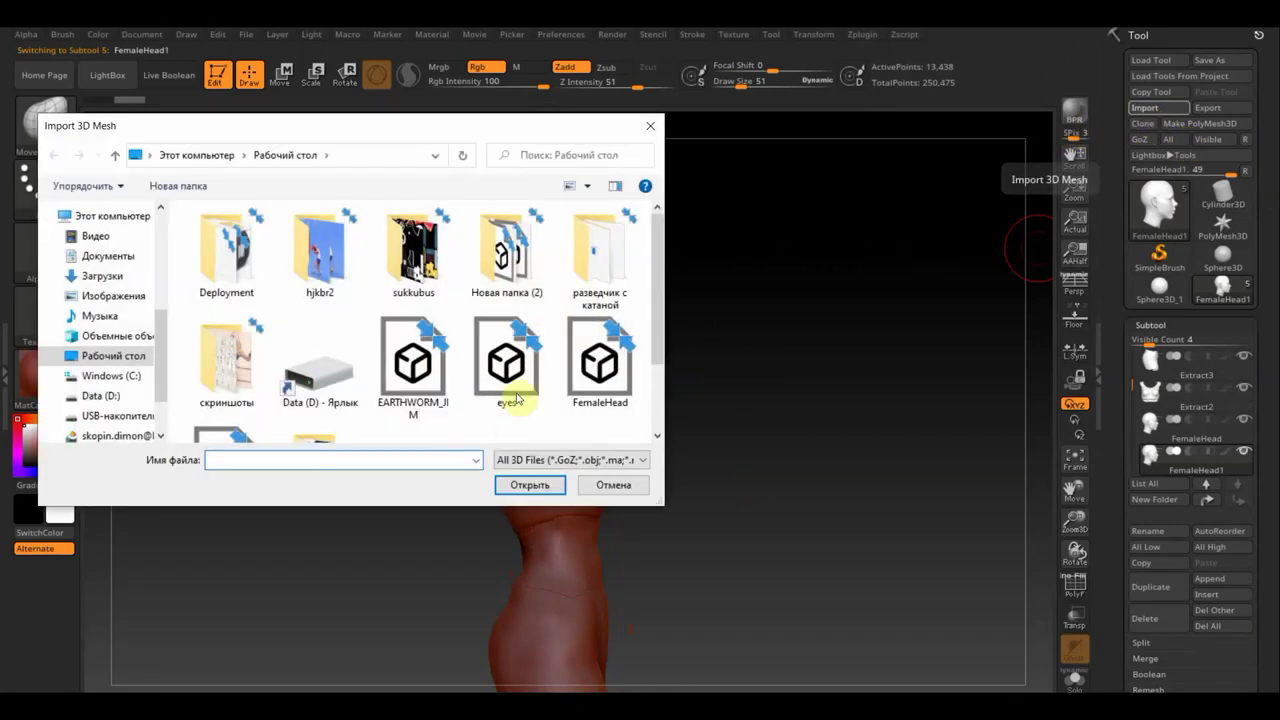
pyautogui.click(512, 368)
pyautogui.click(529, 485)
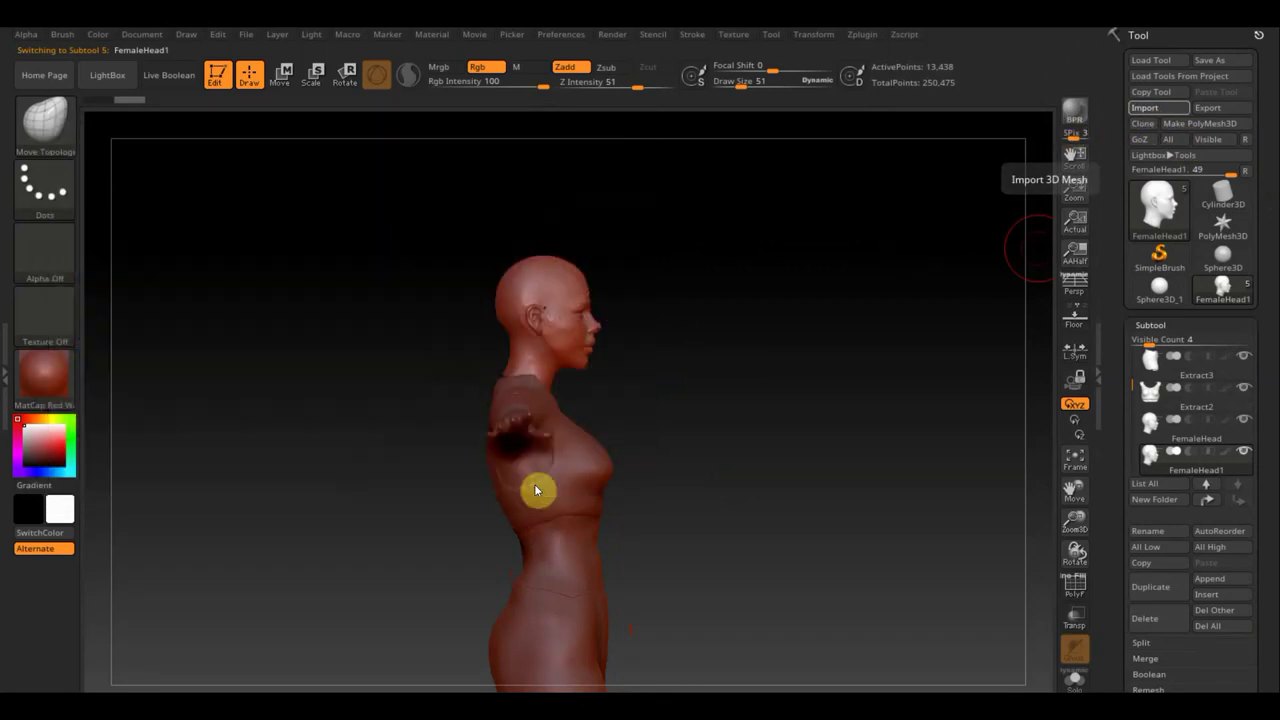
pyautogui.moveTo(743, 500)
pyautogui.mouseDown()
pyautogui.moveTo(701, 536)
pyautogui.moveTo(691, 292)
pyautogui.moveTo(653, 389)
pyautogui.mouseUp()
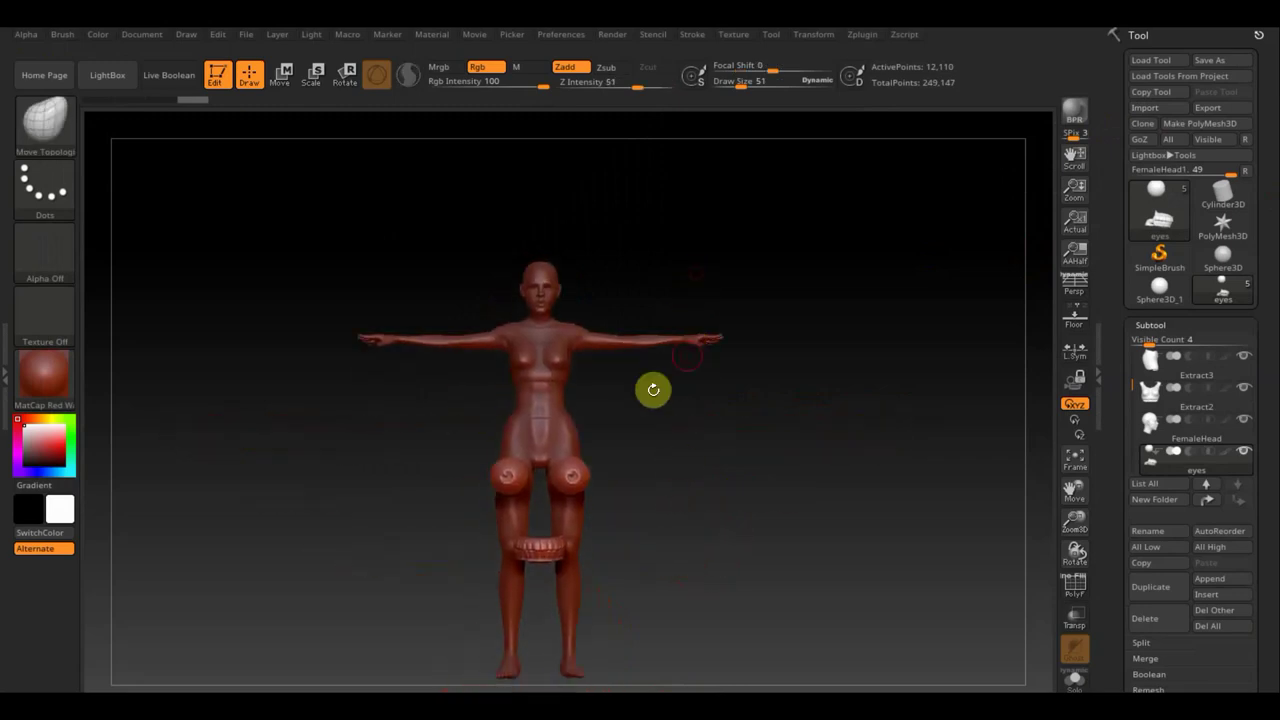
pyautogui.click(278, 72)
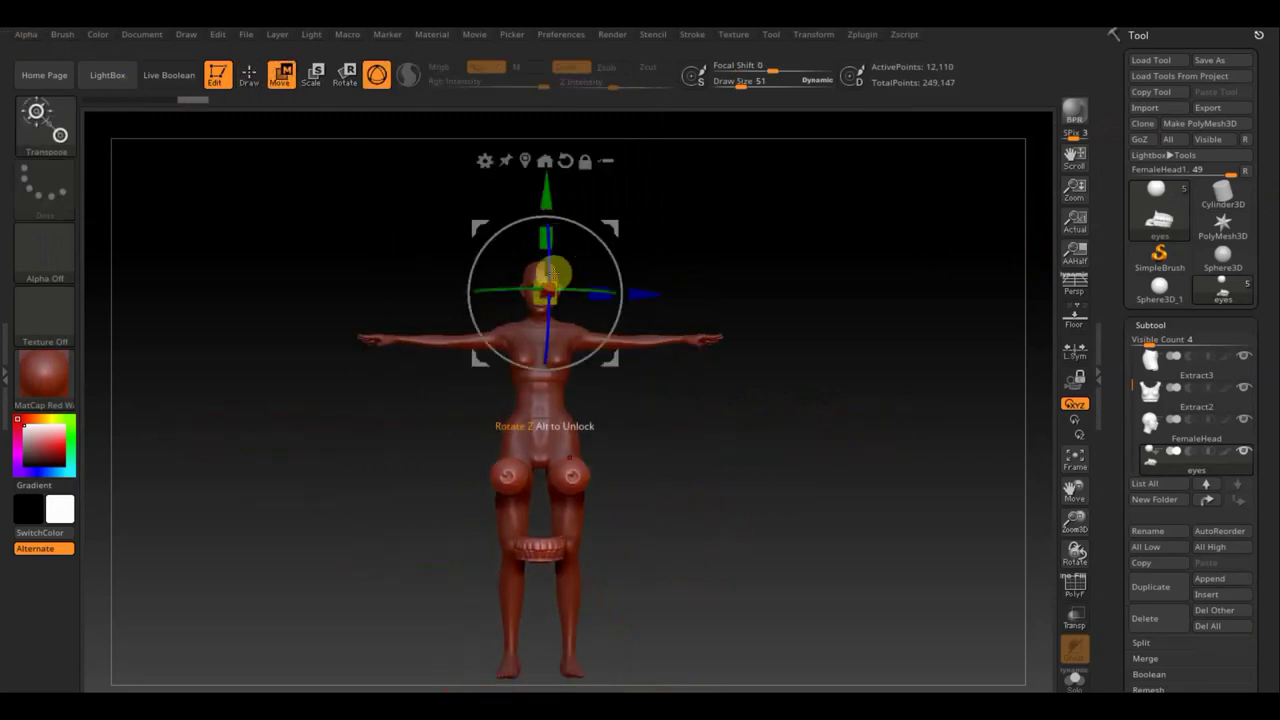
# Step: Scale the eyes and teeth down and lift them up into the head
pyautogui.moveTo(553, 300); pyautogui.dragTo(545, 291)
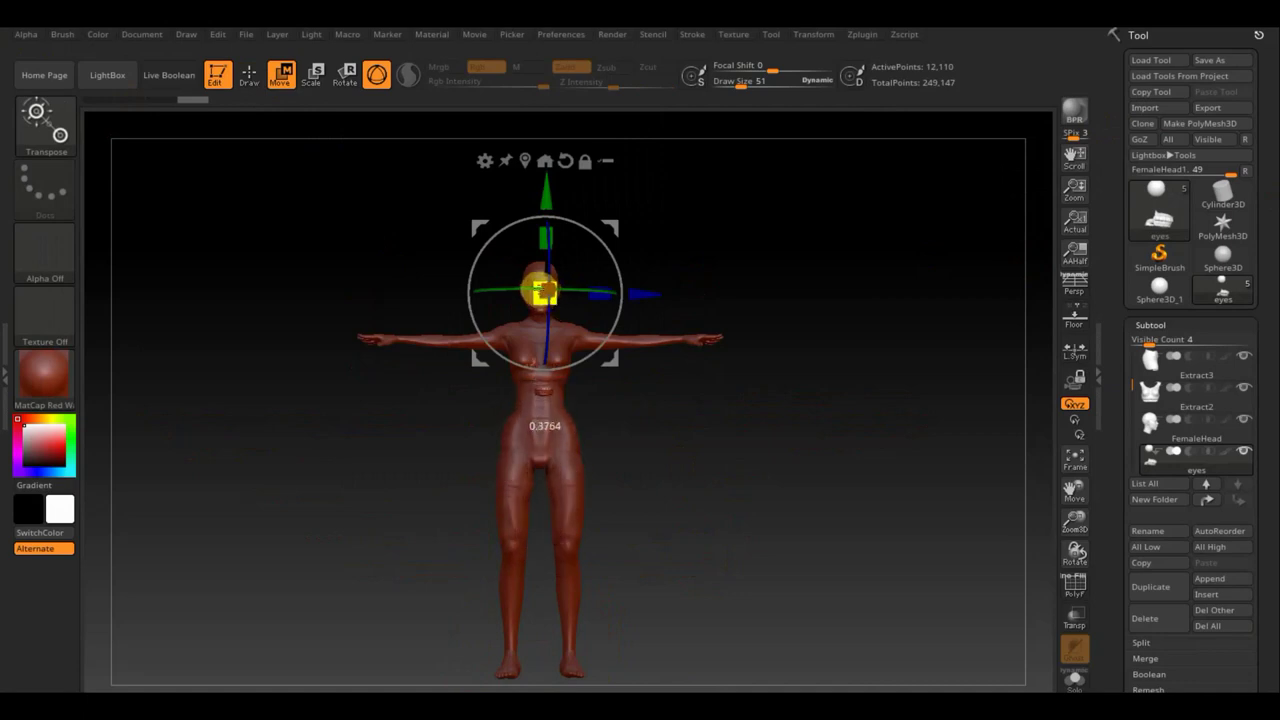
pyautogui.moveTo(541, 290); pyautogui.dragTo(543, 262)
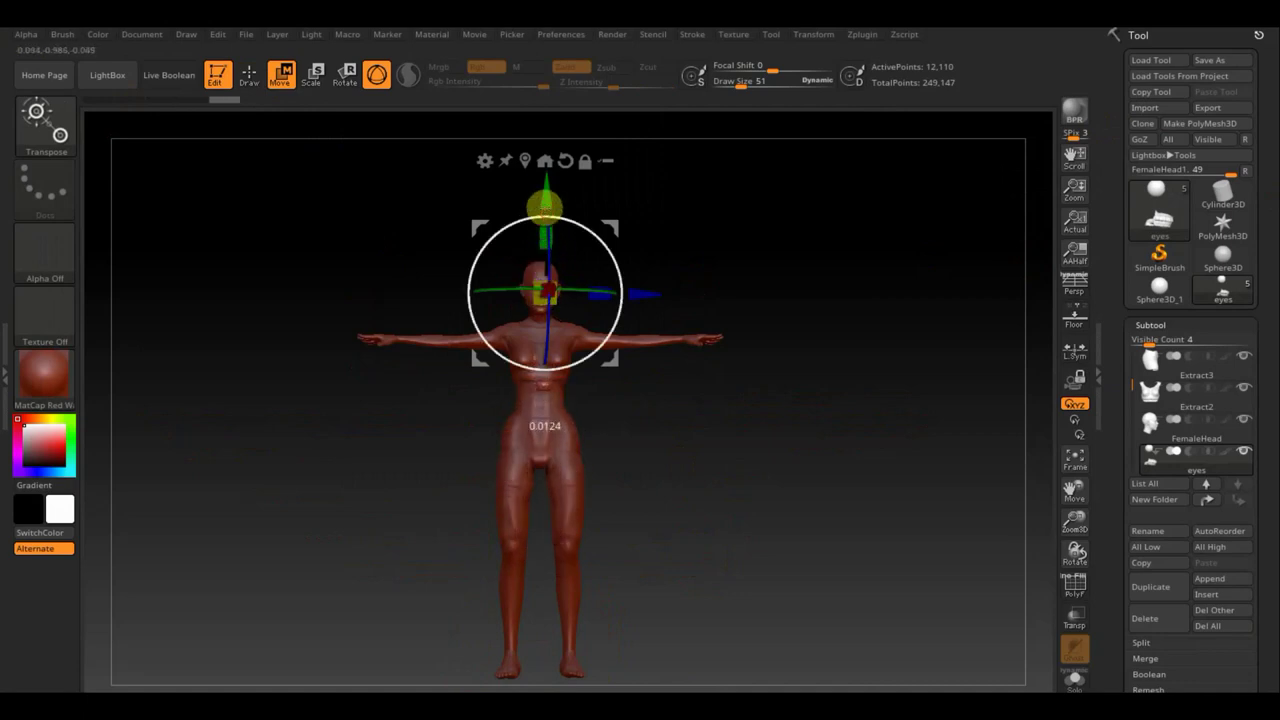
pyautogui.moveTo(545, 205); pyautogui.dragTo(557, 193)
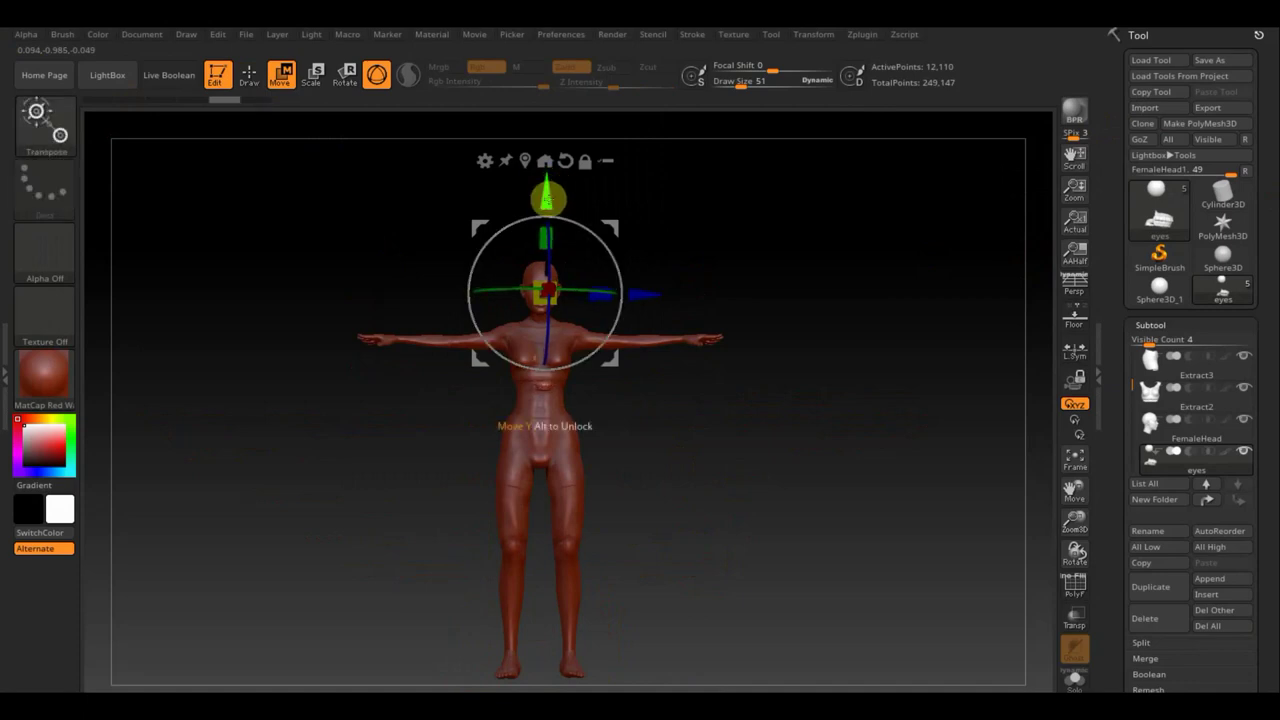
pyautogui.keyDown('alt'); pyautogui.moveTo(545, 203); pyautogui.dragTo(553, 160); pyautogui.keyUp('alt')
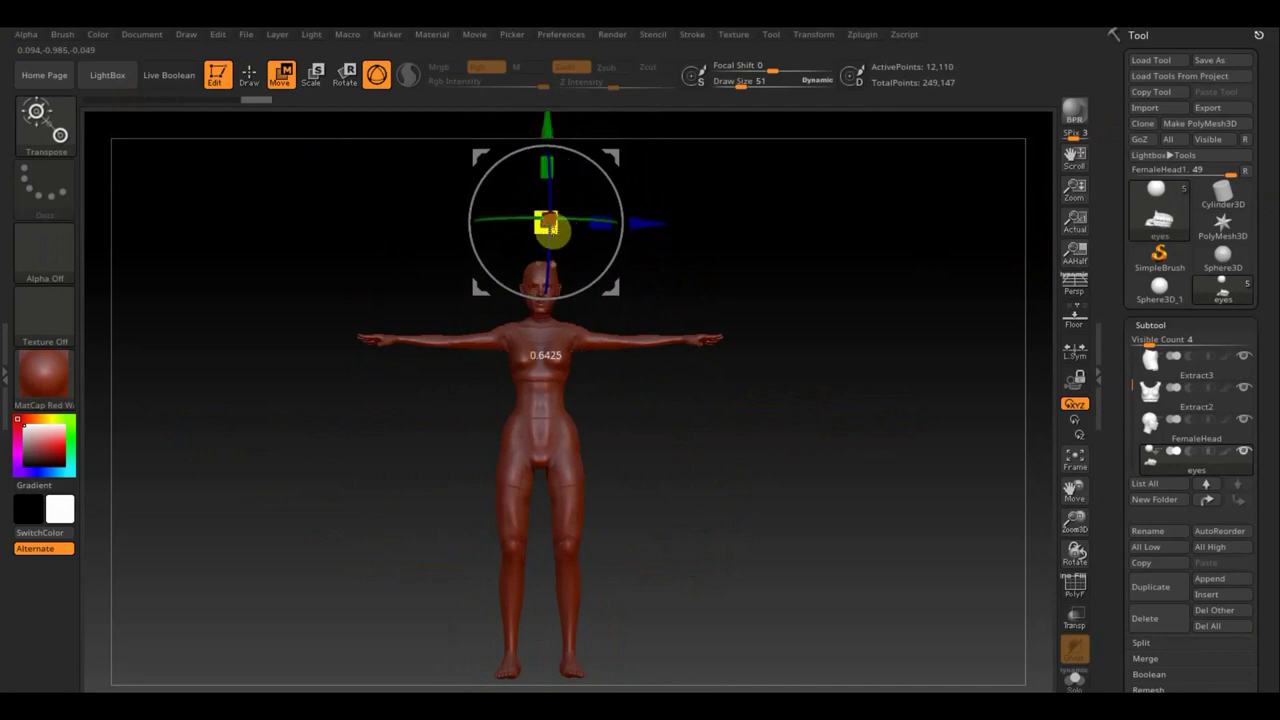
pyautogui.moveTo(551, 228); pyautogui.dragTo(553, 229)
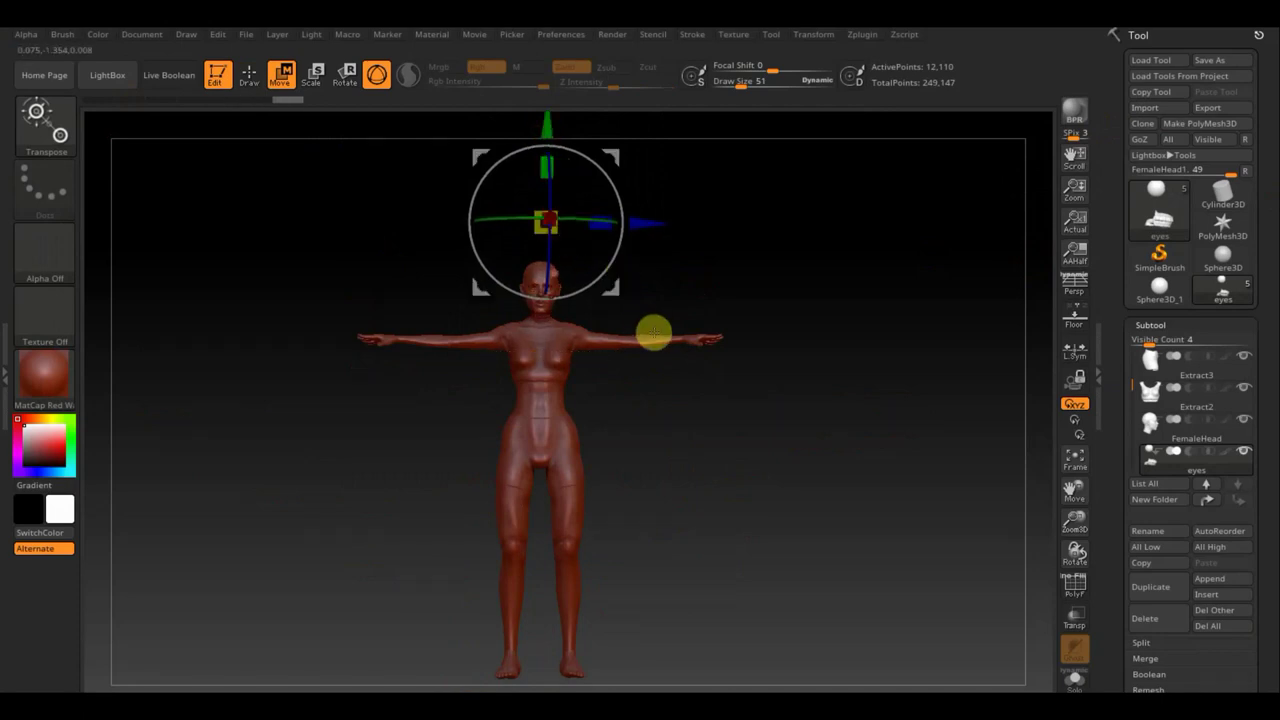
# Step: Nudge the eyes and teeth into place, dismissing the notification popup
pyautogui.moveTo(678, 319)
pyautogui.mouseDown()
pyautogui.moveTo(674, 366)
pyautogui.moveTo(723, 454)
pyautogui.moveTo(726, 563)
pyautogui.moveTo(722, 499)
pyautogui.mouseUp()
pyautogui.moveTo(726, 262); pyautogui.dragTo(717, 440)
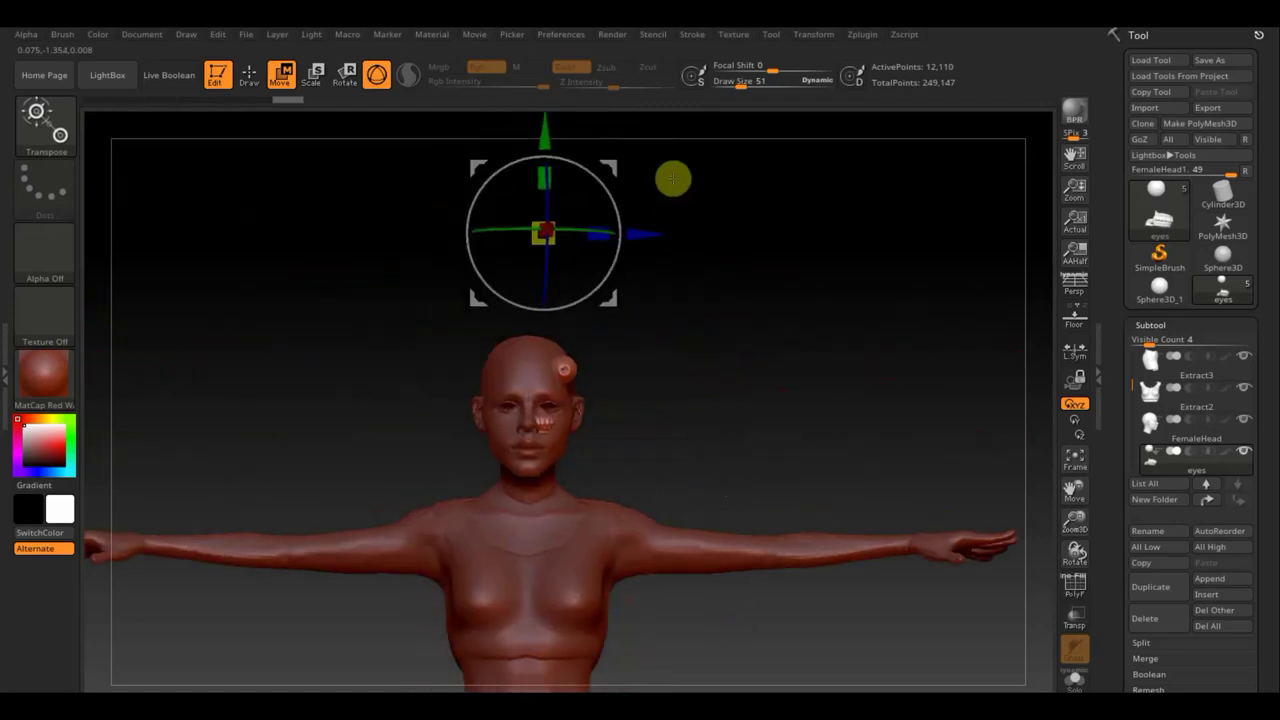
pyautogui.moveTo(608, 163); pyautogui.dragTo(600, 205)
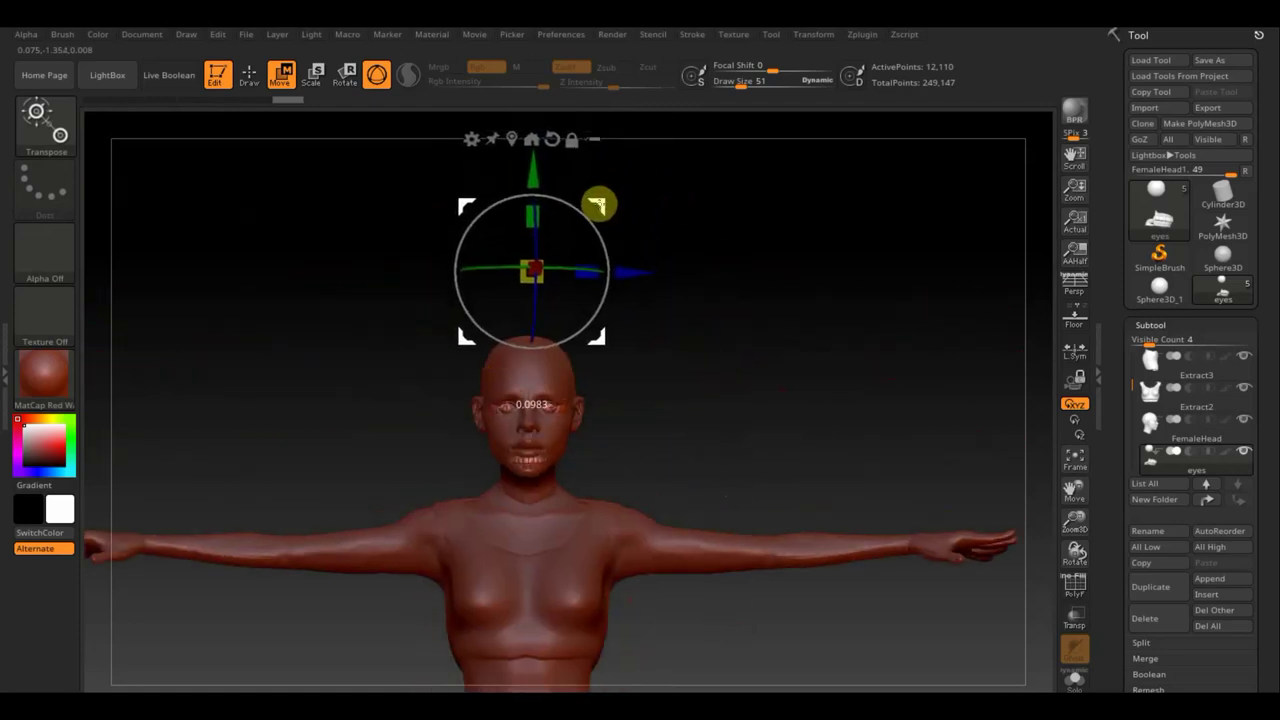
pyautogui.moveTo(677, 314); pyautogui.dragTo(686, 404)
pyautogui.moveTo(697, 331)
pyautogui.mouseDown()
pyautogui.moveTo(720, 386)
pyautogui.moveTo(778, 190)
pyautogui.mouseUp()
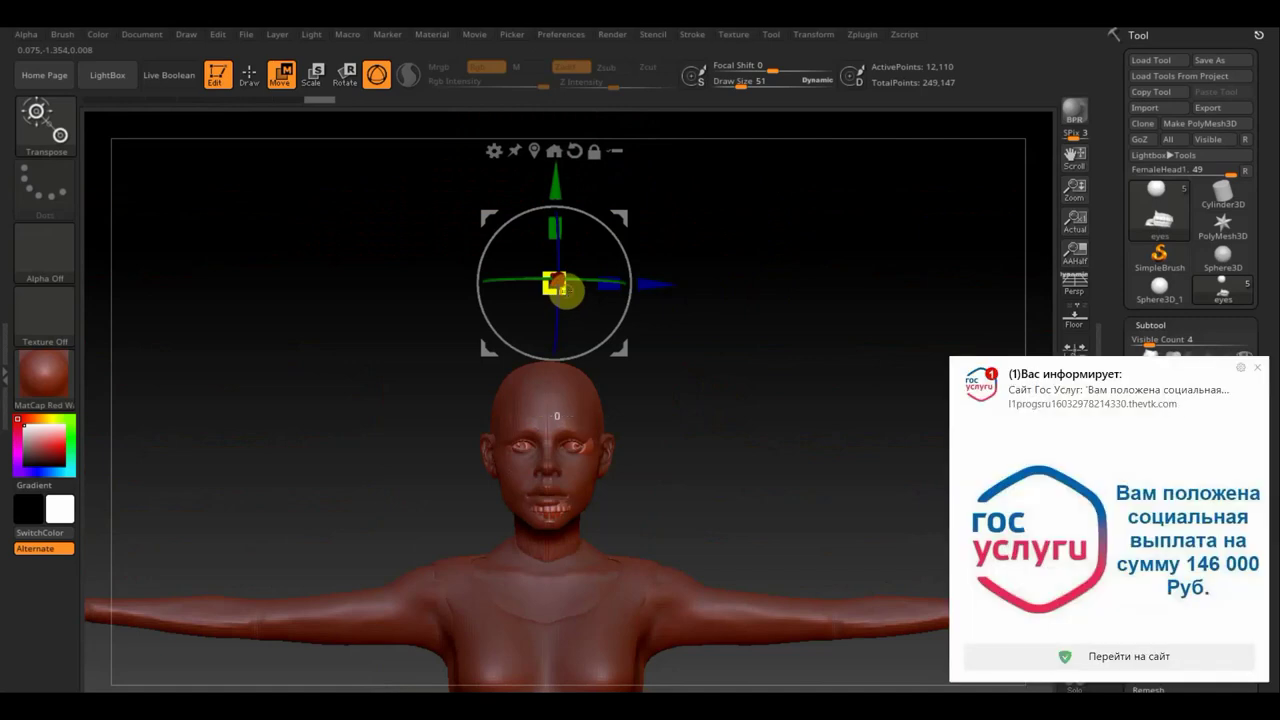
pyautogui.click(1257, 369)
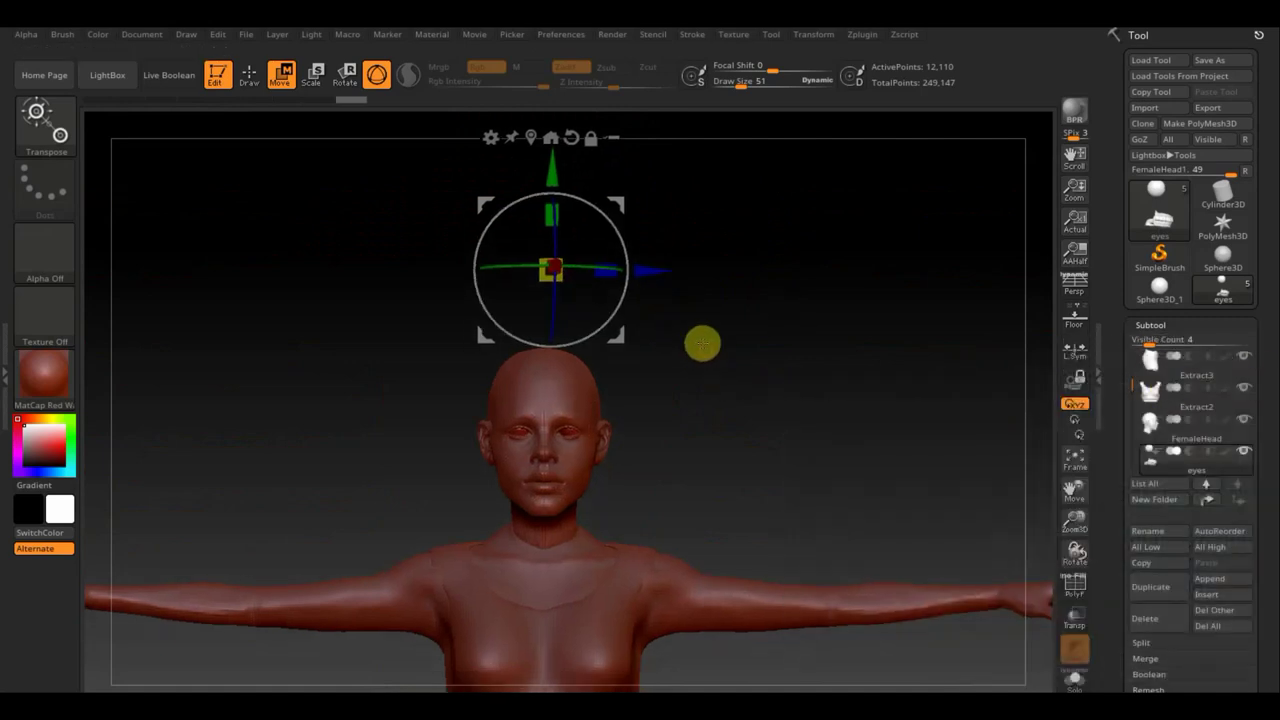
pyautogui.moveTo(686, 318)
pyautogui.keyDown('alt'); pyautogui.mouseDown(button='right')
pyautogui.moveTo(788, 273)
pyautogui.moveTo(777, 277)
pyautogui.moveTo(834, 278)
pyautogui.mouseUp(button='right'); pyautogui.keyUp('alt')
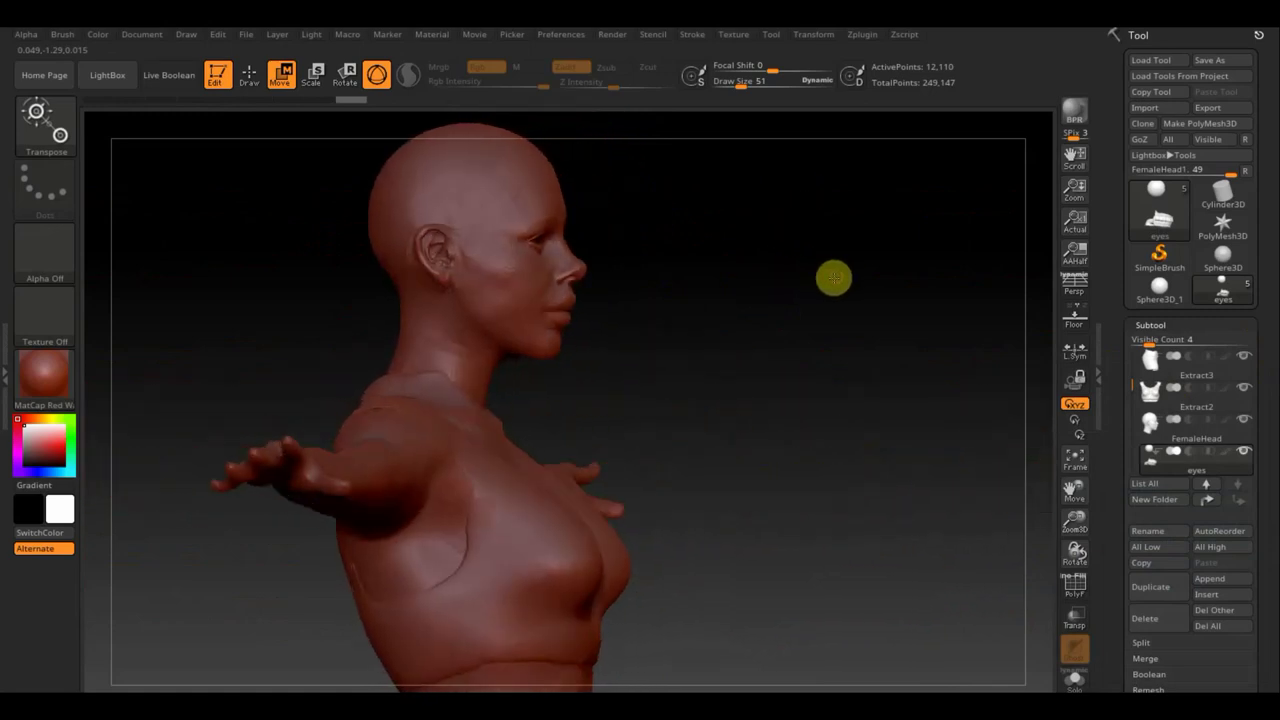
pyautogui.moveTo(753, 318)
pyautogui.keyDown('alt'); pyautogui.mouseDown(button='right')
pyautogui.moveTo(723, 426)
pyautogui.moveTo(734, 563)
pyautogui.mouseUp(button='right'); pyautogui.keyUp('alt')
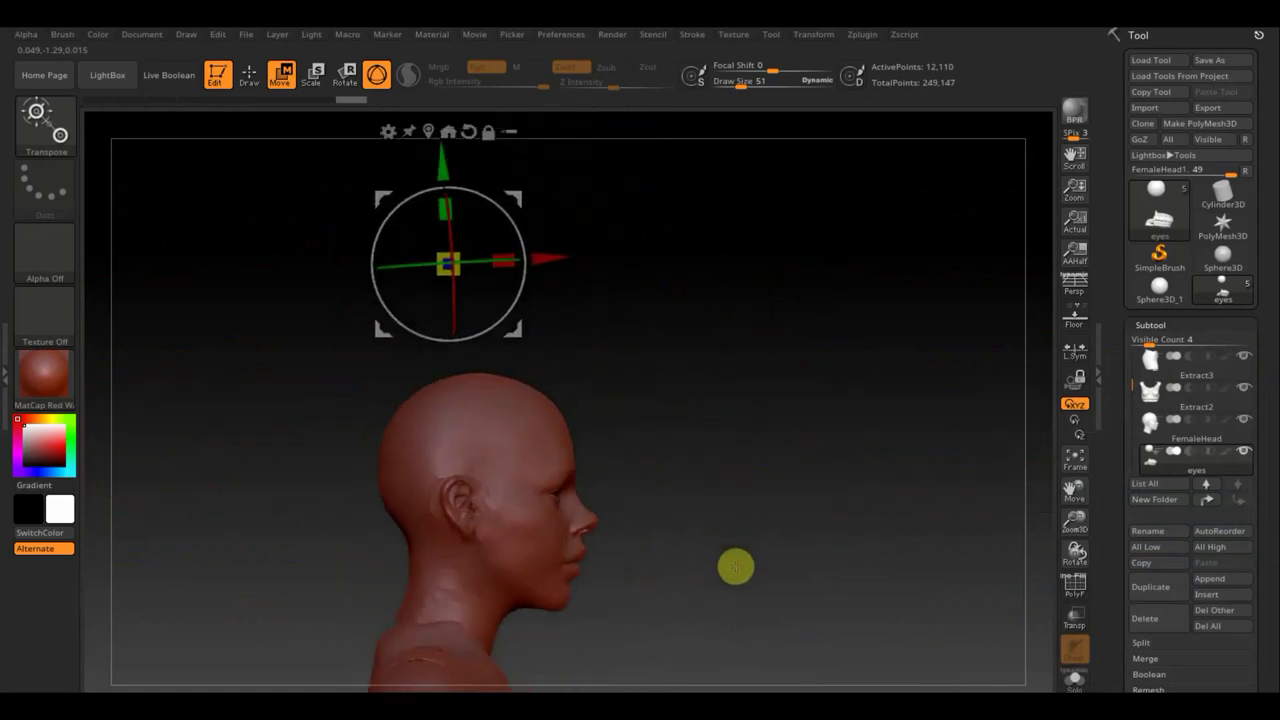
# Step: Fine-tune the eyes and teeth forward, down and slightly in scale within the face
pyautogui.moveTo(544, 244); pyautogui.dragTo(557, 259)
pyautogui.moveTo(783, 360)
pyautogui.mouseDown()
pyautogui.moveTo(694, 363)
pyautogui.moveTo(751, 364)
pyautogui.mouseUp()
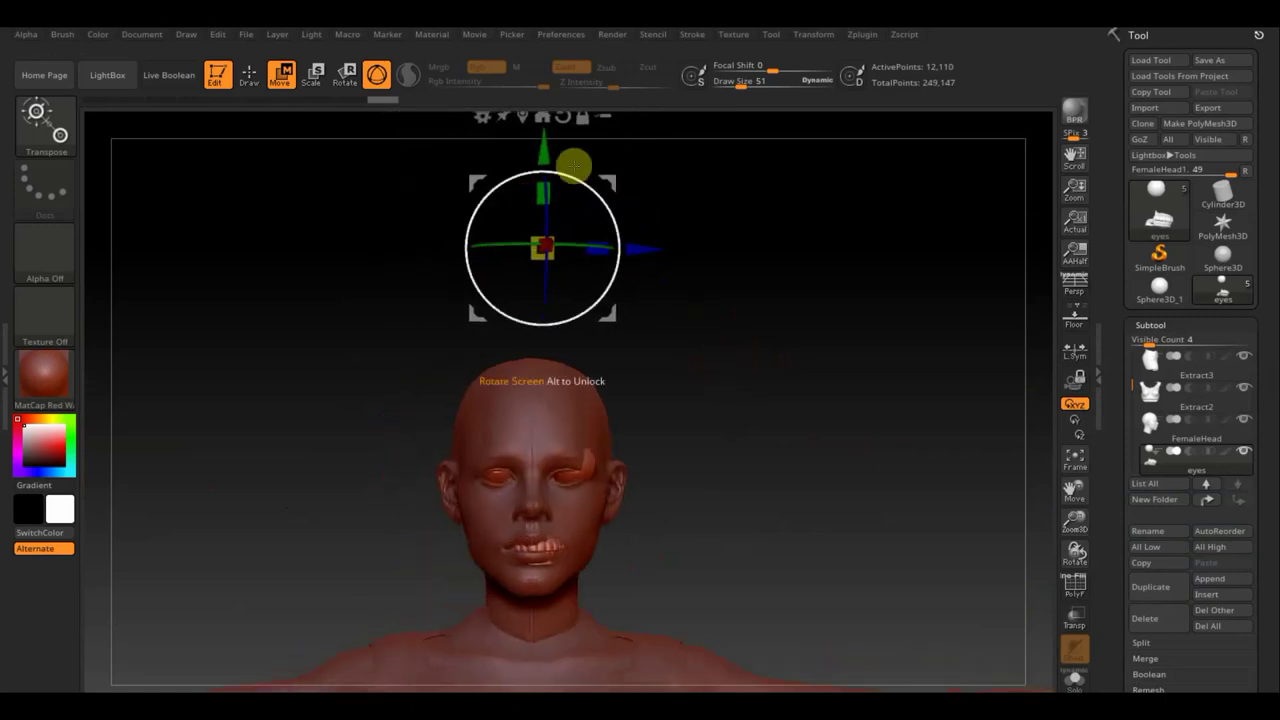
pyautogui.moveTo(543, 146)
pyautogui.mouseDown()
pyautogui.moveTo(543, 132)
pyautogui.moveTo(544, 162)
pyautogui.mouseUp()
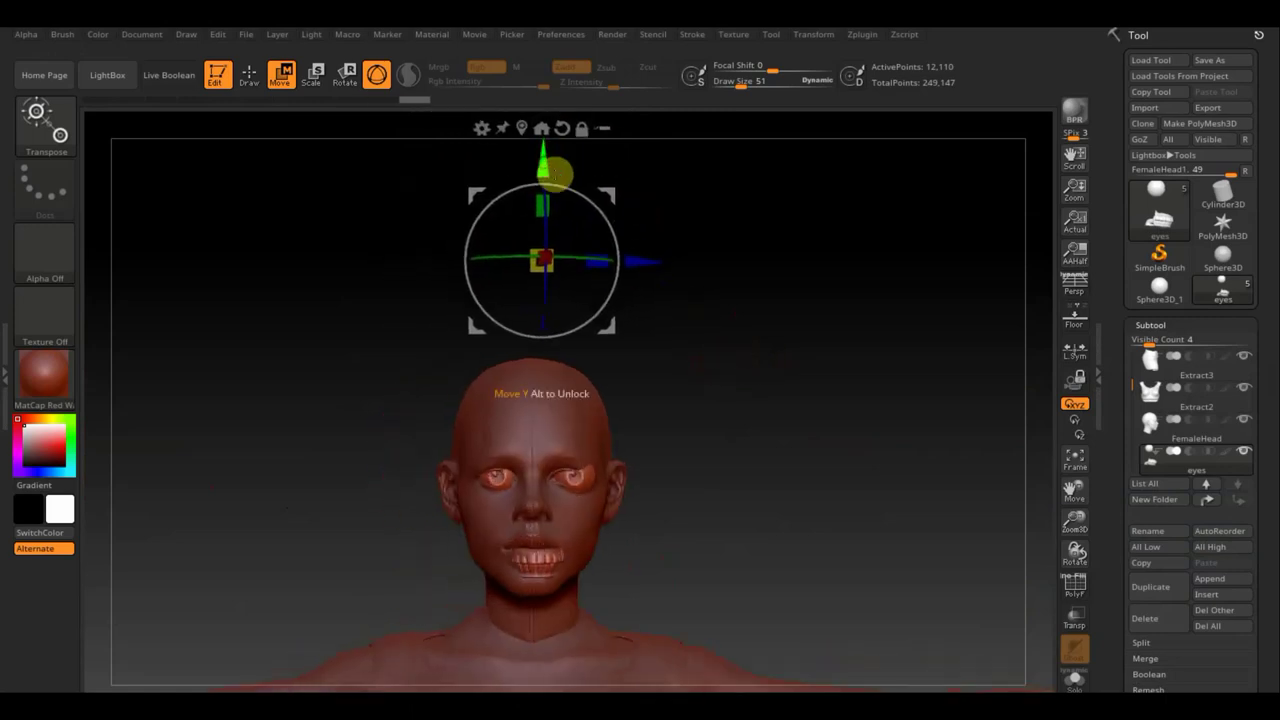
pyautogui.moveTo(541, 262); pyautogui.dragTo(543, 264)
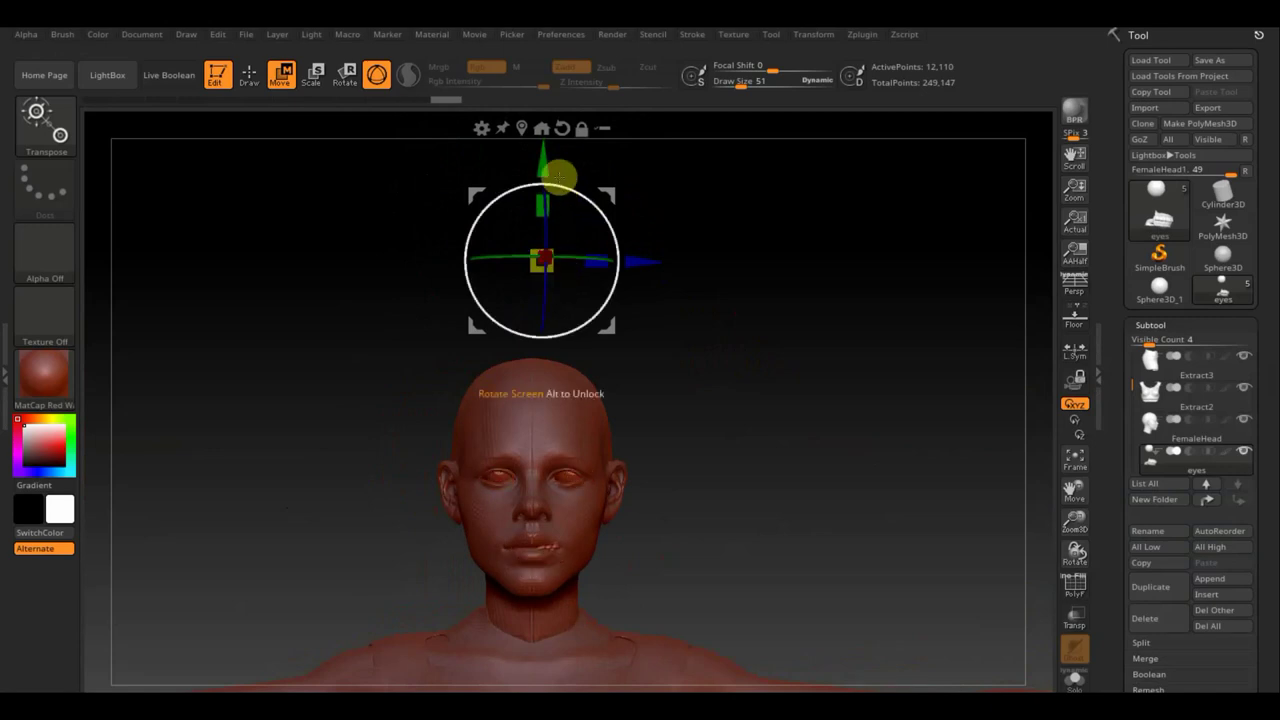
pyautogui.moveTo(541, 166); pyautogui.dragTo(542, 181)
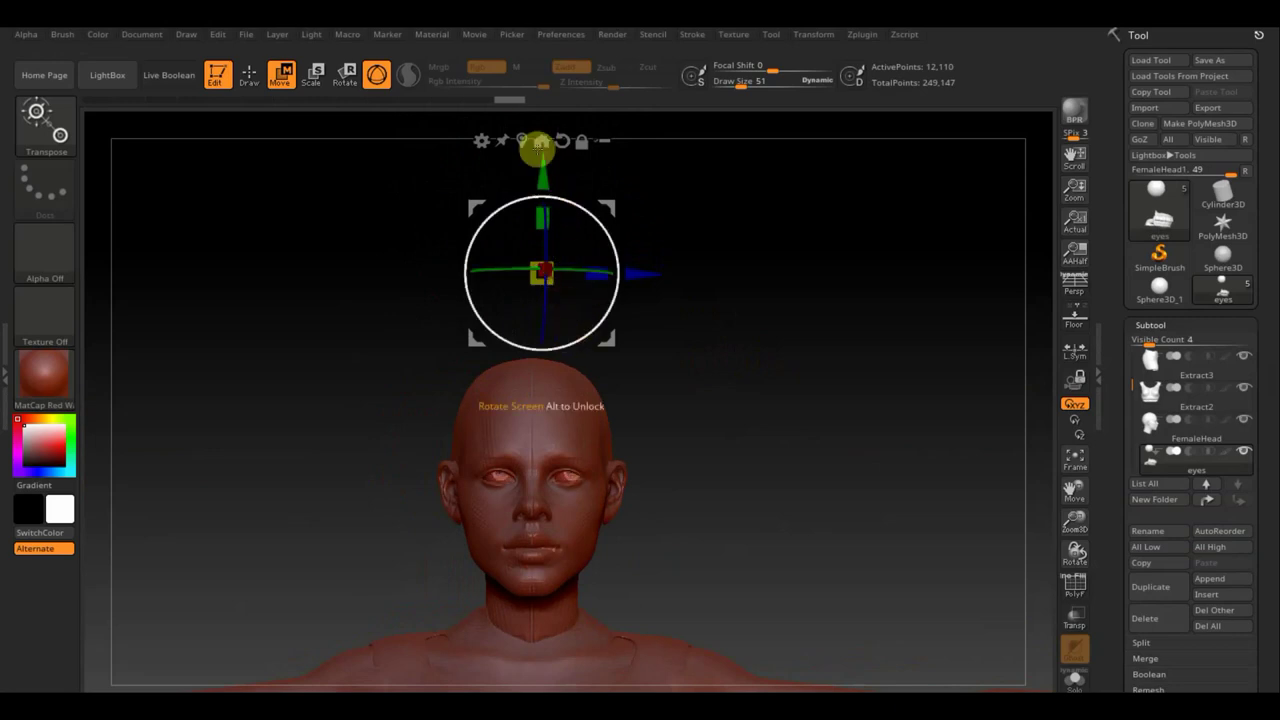
pyautogui.moveTo(545, 177); pyautogui.dragTo(541, 181)
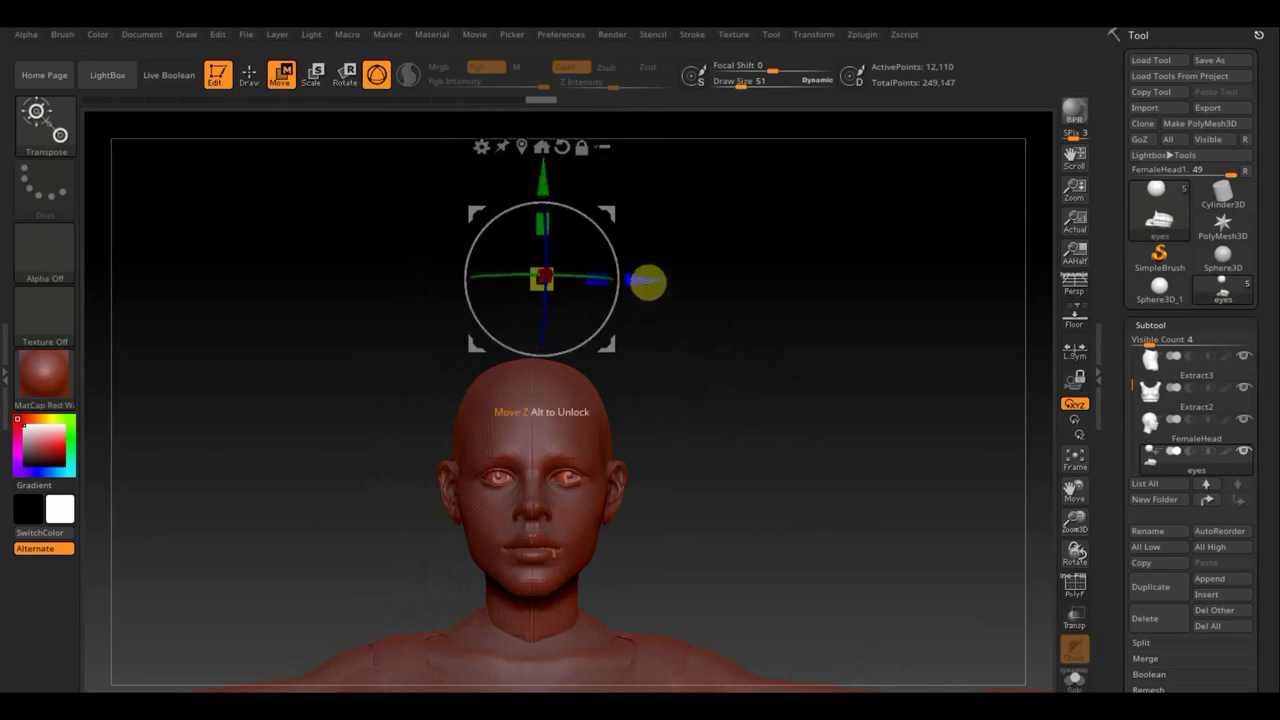
pyautogui.moveTo(645, 282); pyautogui.dragTo(642, 281)
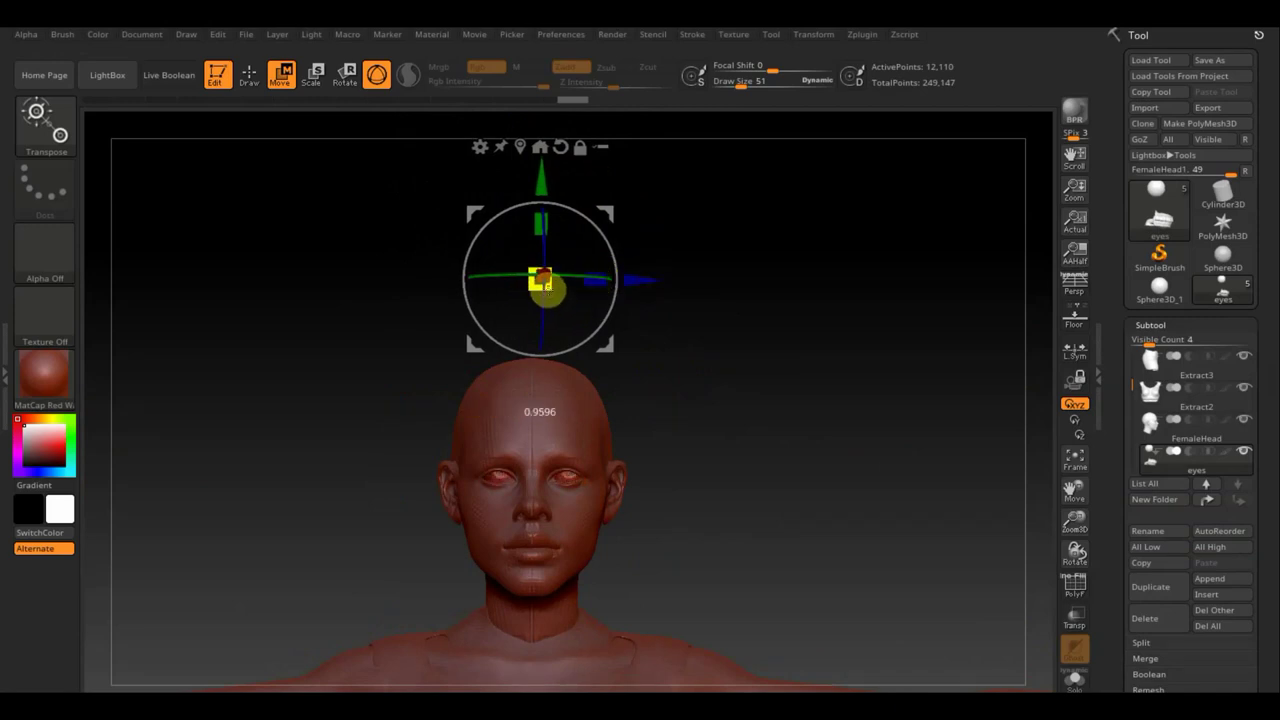
pyautogui.moveTo(541, 193); pyautogui.dragTo(541, 197)
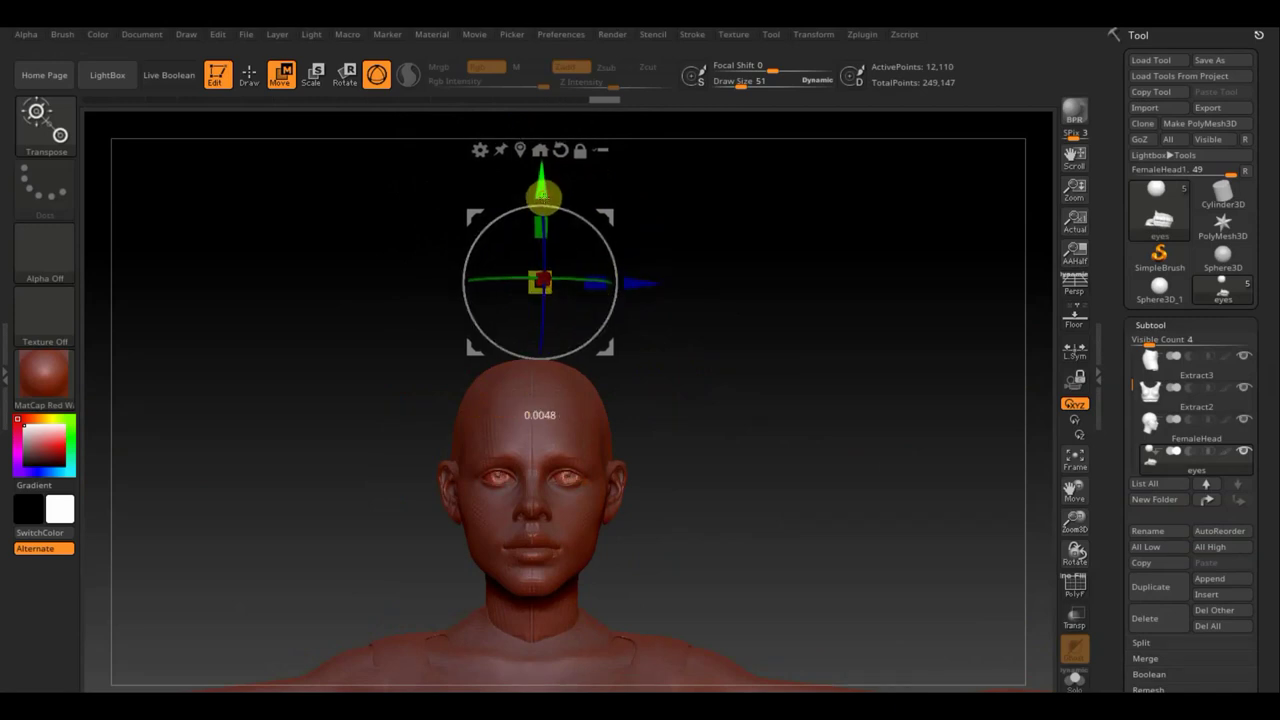
pyautogui.moveTo(690, 358)
pyautogui.mouseDown()
pyautogui.moveTo(726, 377)
pyautogui.moveTo(760, 374)
pyautogui.moveTo(744, 396)
pyautogui.moveTo(764, 407)
pyautogui.mouseUp()
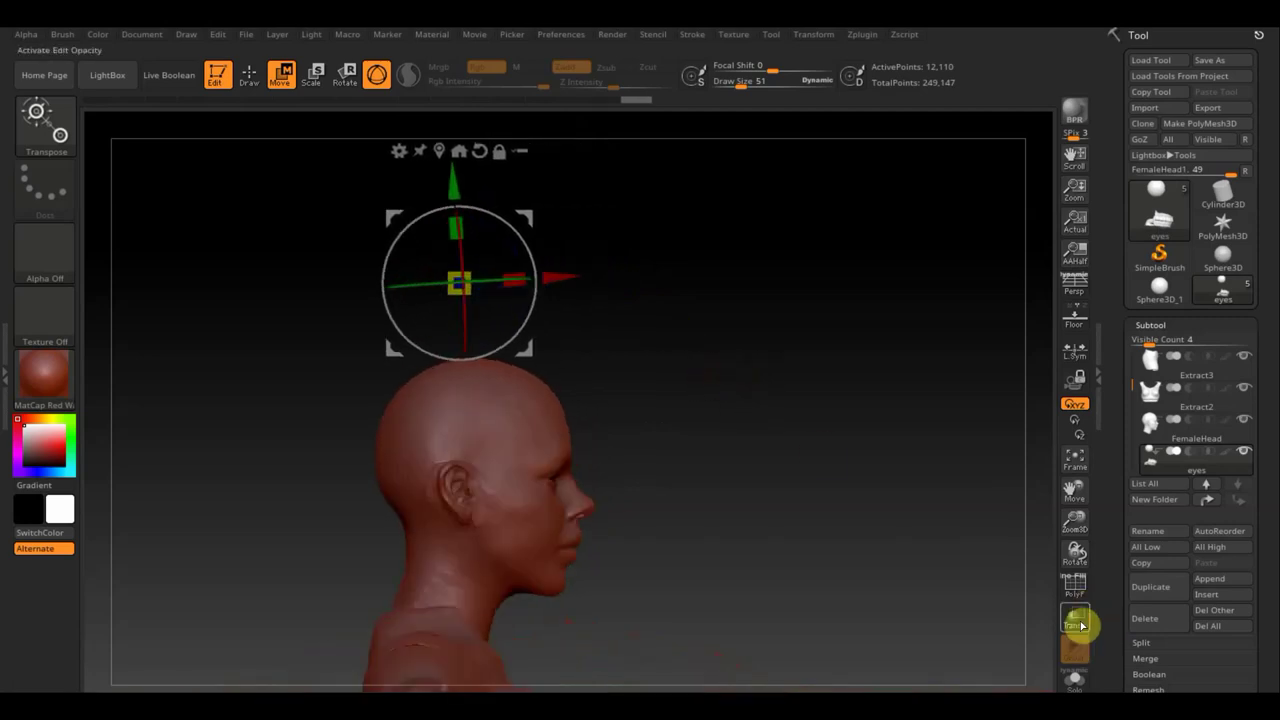
# Step: Make the head see-through and shift the eyes piece down and sideways inside it
pyautogui.click(1077, 620)
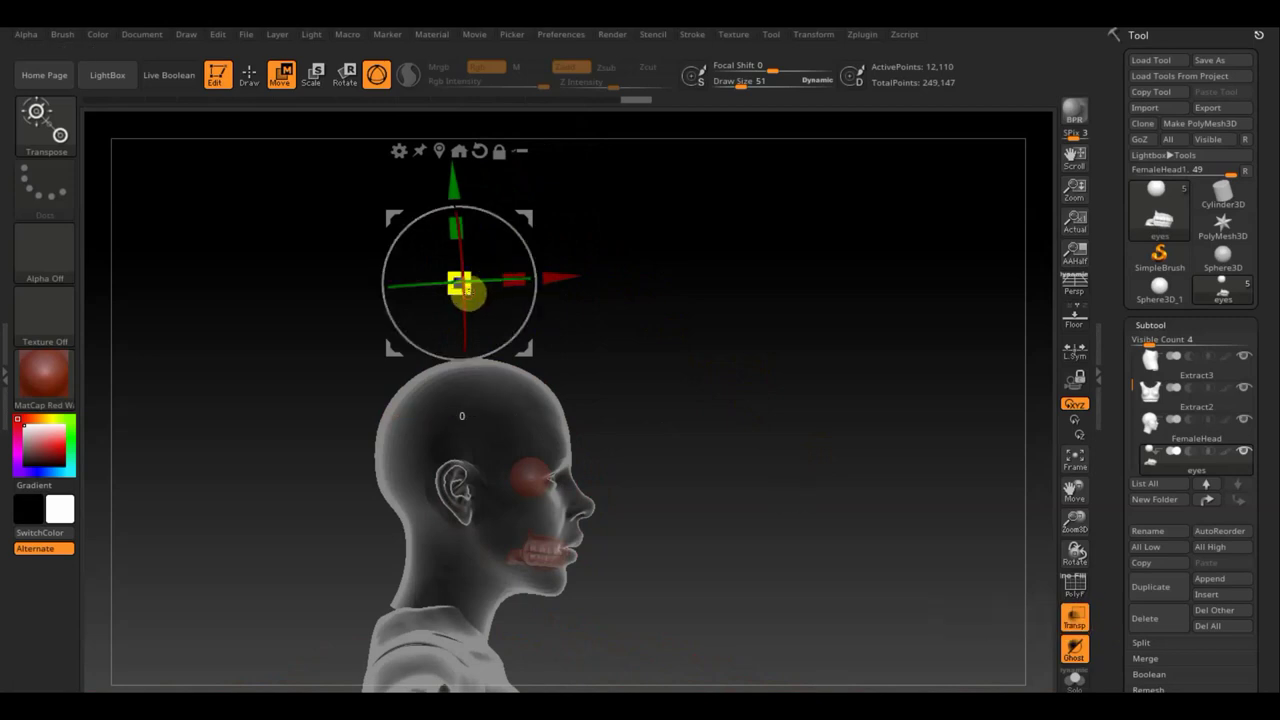
pyautogui.moveTo(468, 293); pyautogui.dragTo(463, 292)
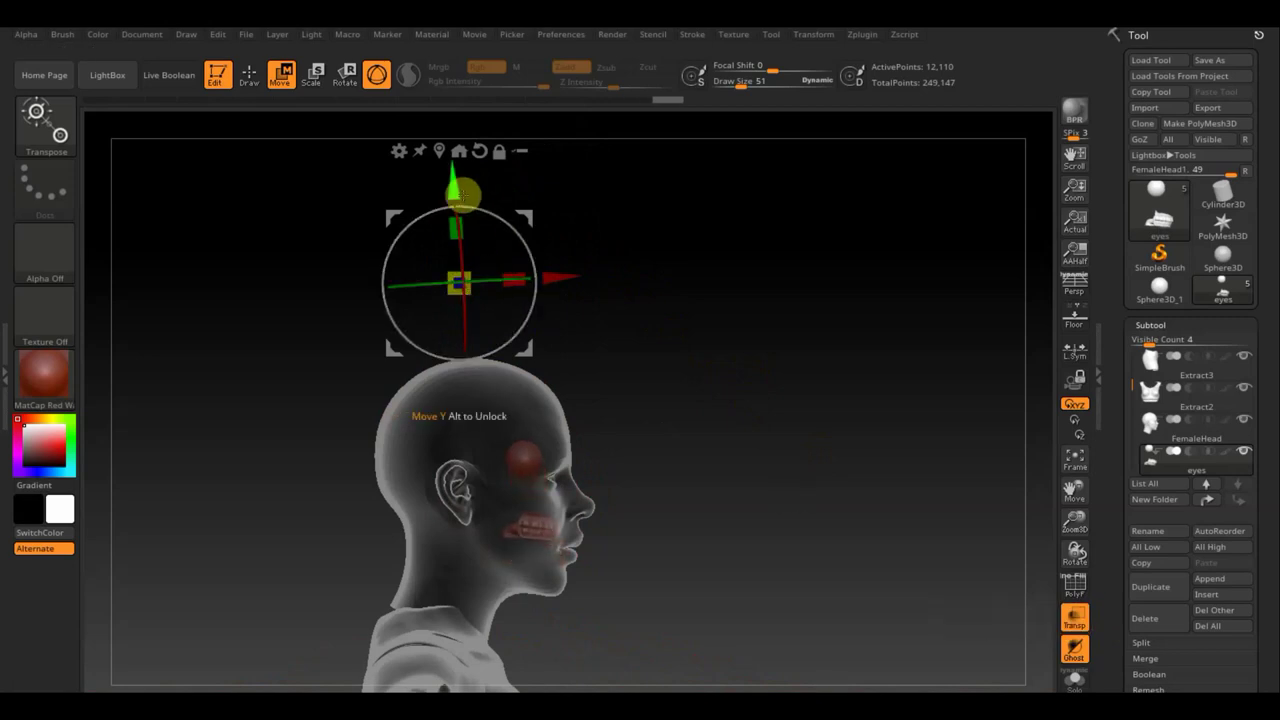
pyautogui.moveTo(455, 190); pyautogui.dragTo(456, 205)
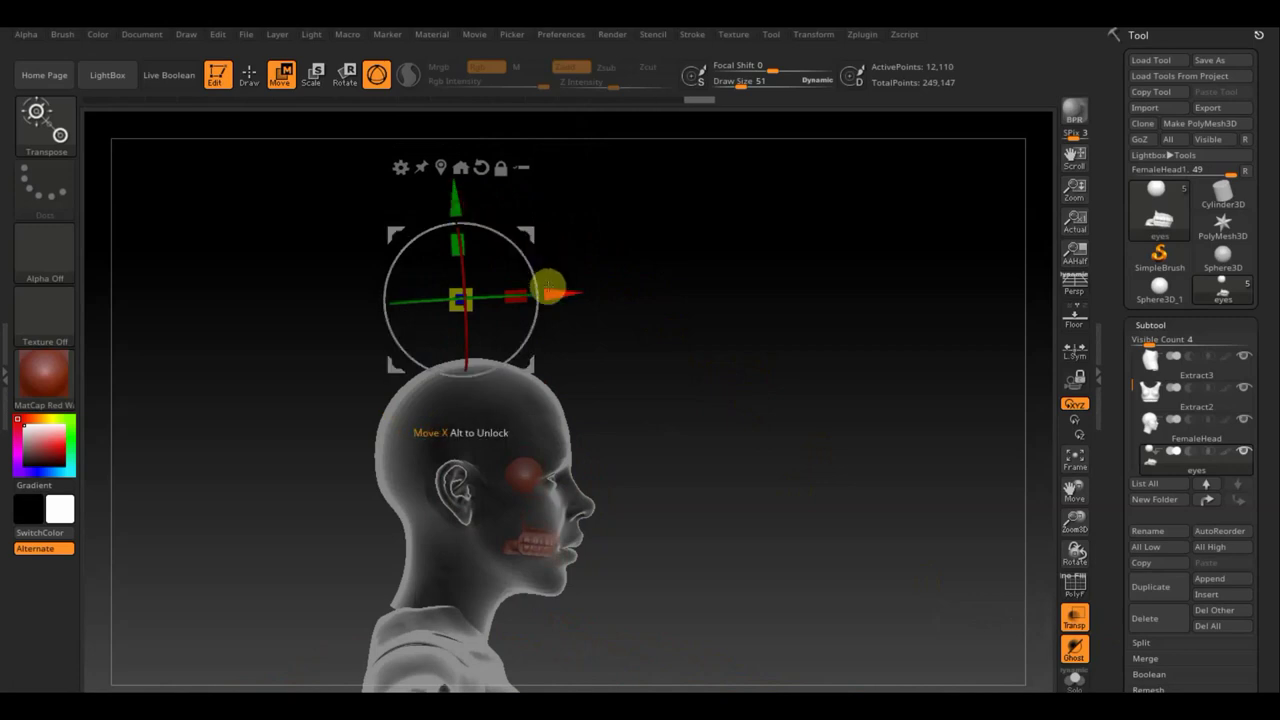
pyautogui.moveTo(545, 290); pyautogui.dragTo(566, 306)
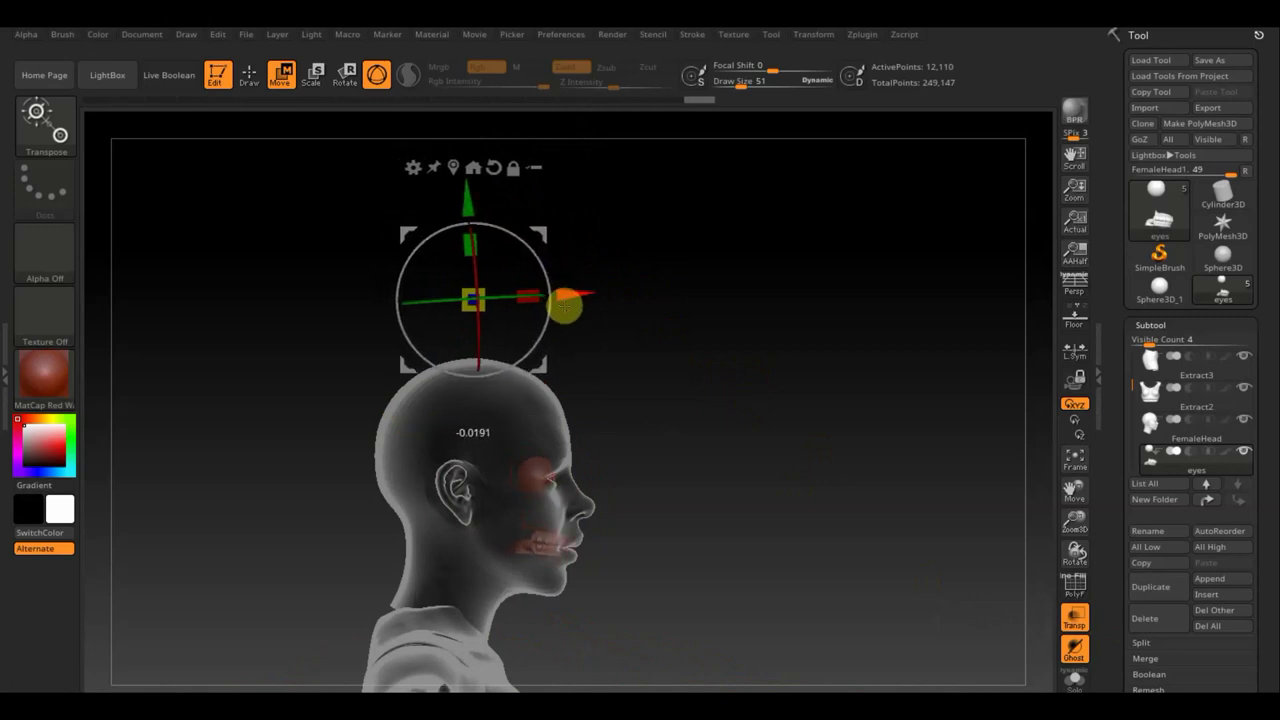
pyautogui.moveTo(714, 363)
pyautogui.mouseDown()
pyautogui.moveTo(660, 370)
pyautogui.moveTo(690, 372)
pyautogui.mouseUp()
pyautogui.moveTo(655, 300); pyautogui.dragTo(649, 301)
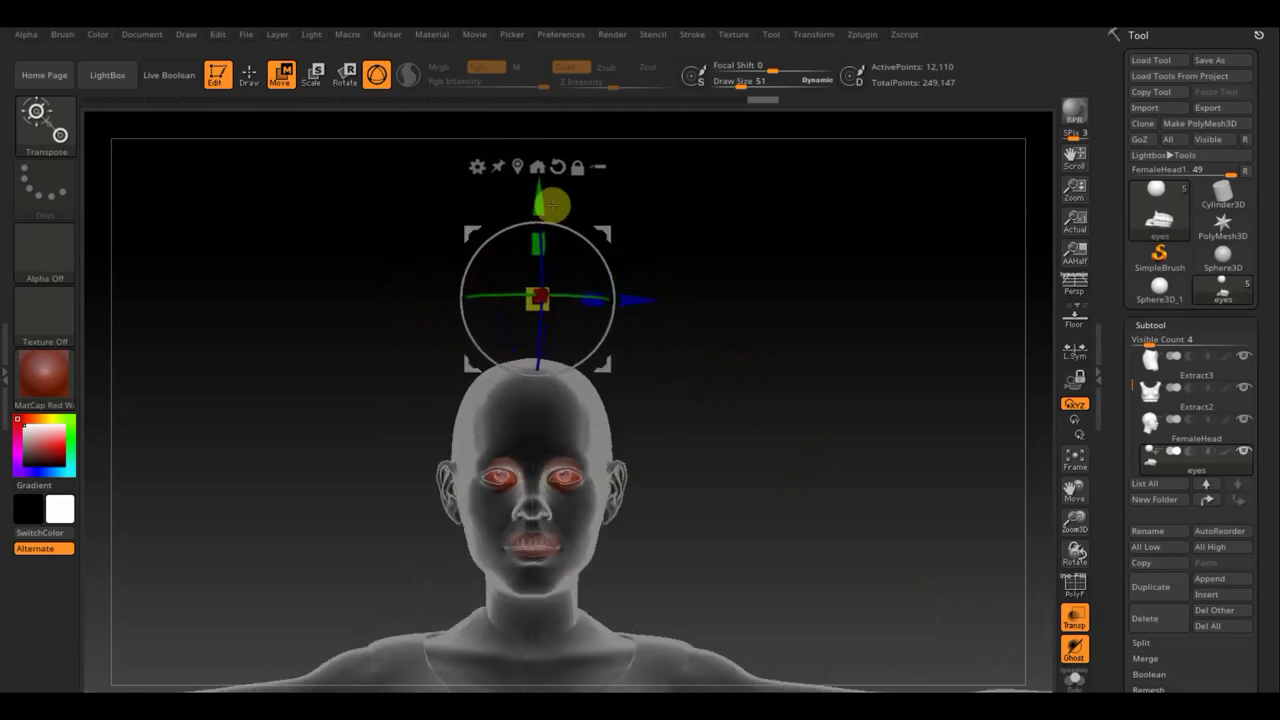
pyautogui.moveTo(543, 207); pyautogui.dragTo(540, 213)
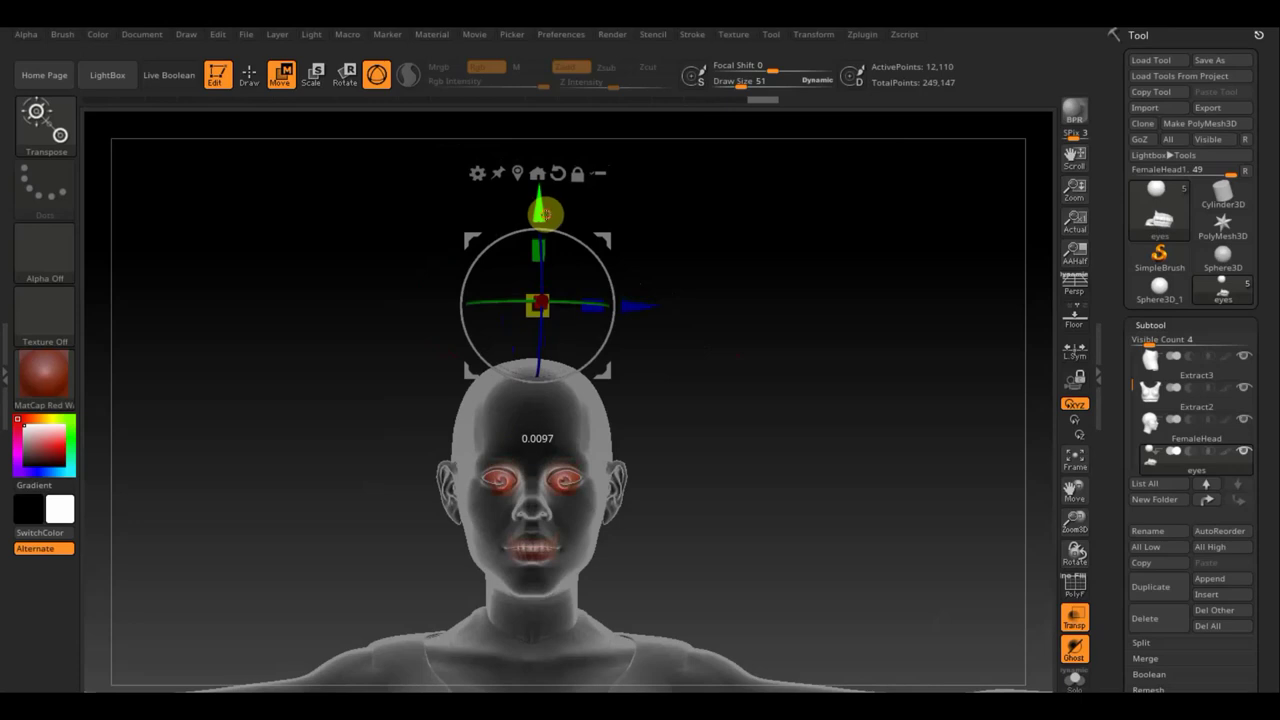
# Step: Push the eyes and lips back into the head and rebalance their size
pyautogui.keyDown('alt'); pyautogui.moveTo(666, 360); pyautogui.dragTo(686, 411); pyautogui.keyUp('alt')
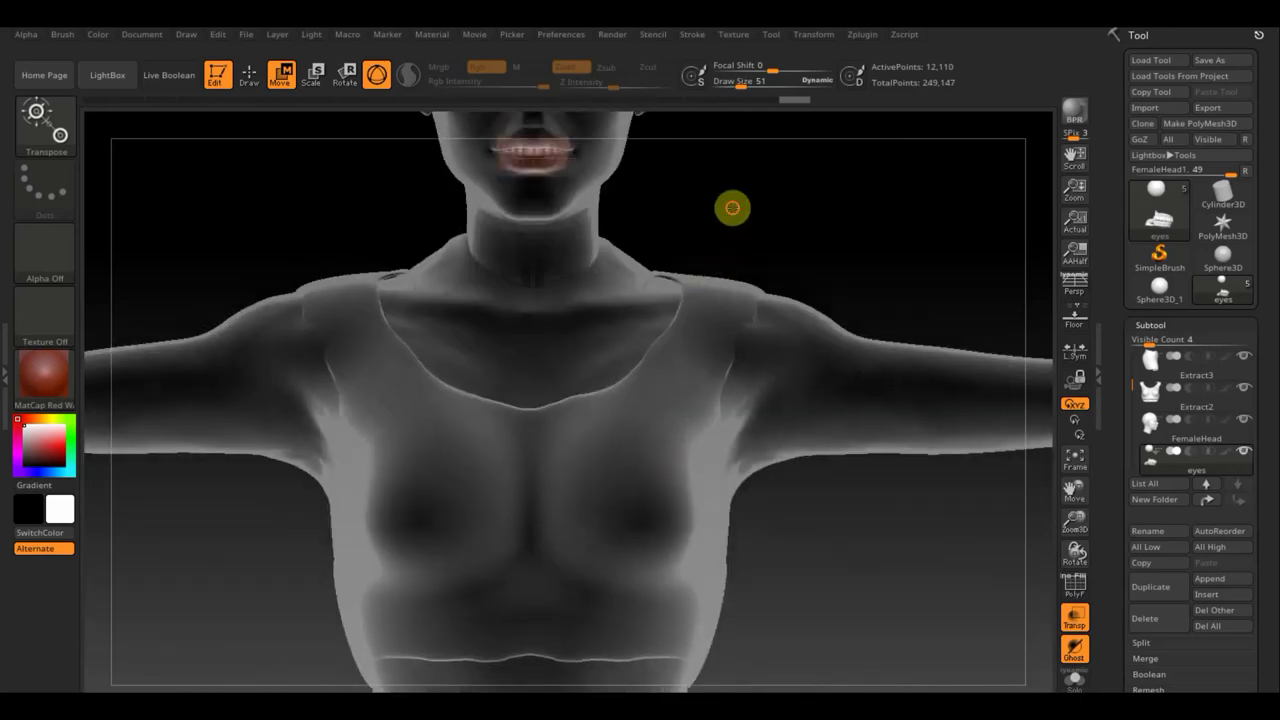
pyautogui.keyDown('alt'); pyautogui.moveTo(732, 207); pyautogui.dragTo(739, 412); pyautogui.keyUp('alt')
pyautogui.keyDown('alt'); pyautogui.moveTo(748, 328); pyautogui.dragTo(731, 463); pyautogui.keyUp('alt')
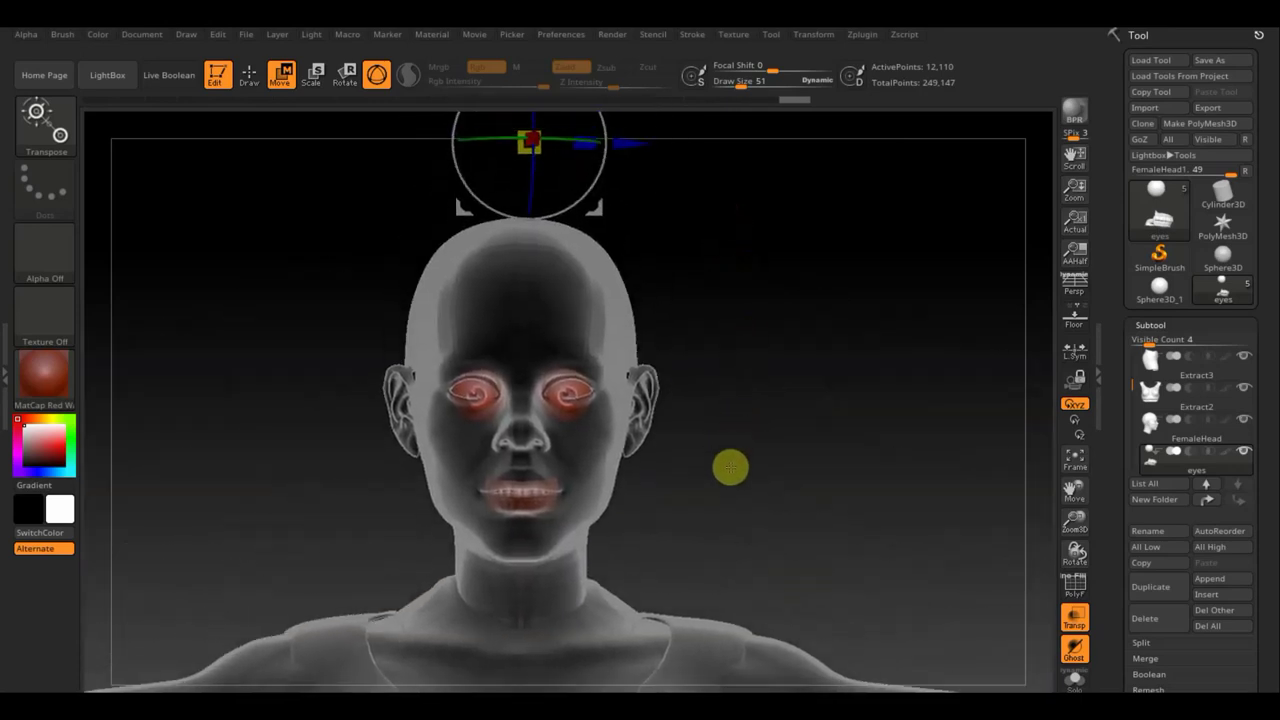
pyautogui.keyDown('alt'); pyautogui.moveTo(743, 383); pyautogui.dragTo(741, 442); pyautogui.keyUp('alt')
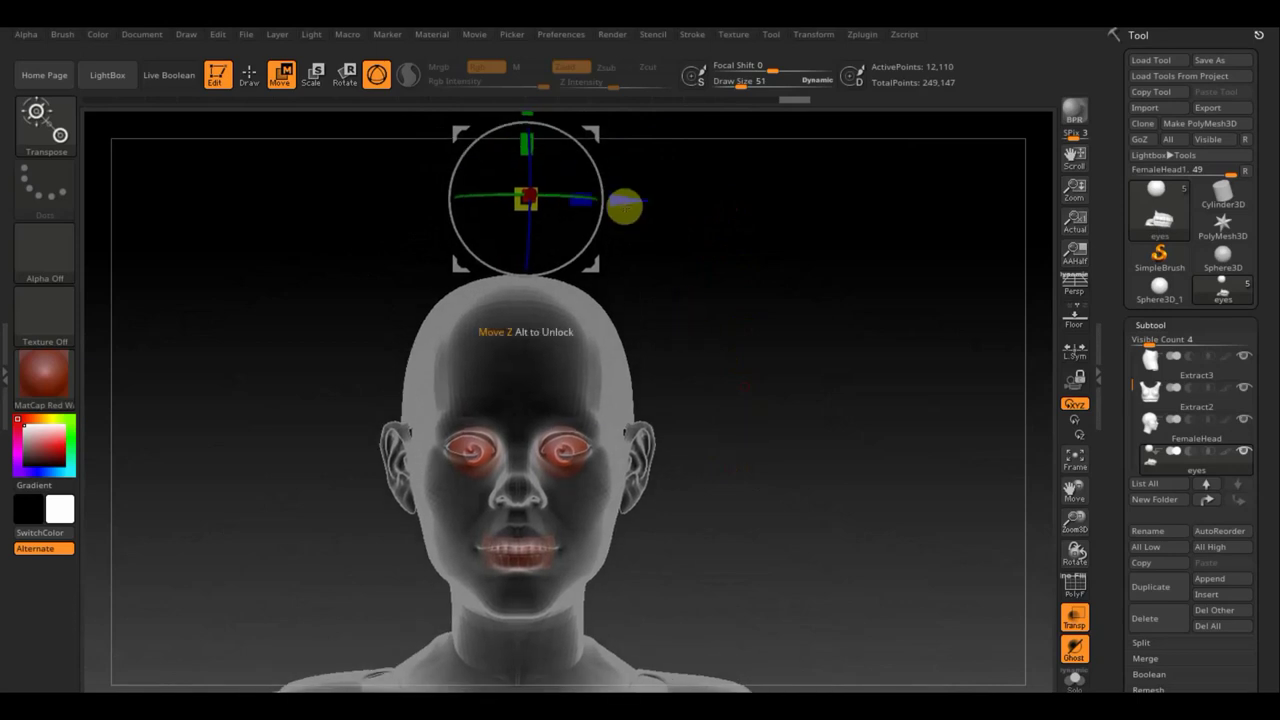
pyautogui.moveTo(537, 208); pyautogui.dragTo(529, 206)
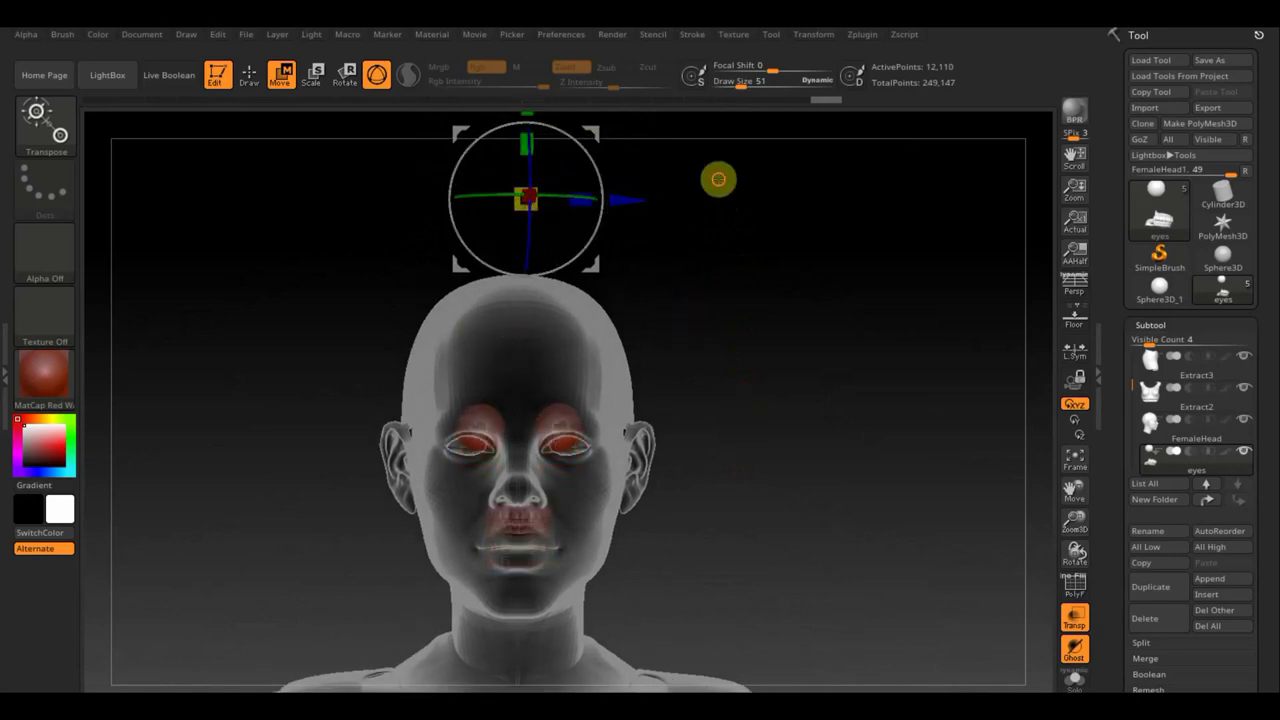
pyautogui.keyDown('alt'); pyautogui.moveTo(717, 177); pyautogui.dragTo(651, 209); pyautogui.keyUp('alt')
pyautogui.moveTo(531, 163)
pyautogui.mouseDown()
pyautogui.moveTo(529, 201)
pyautogui.moveTo(523, 189)
pyautogui.mouseUp()
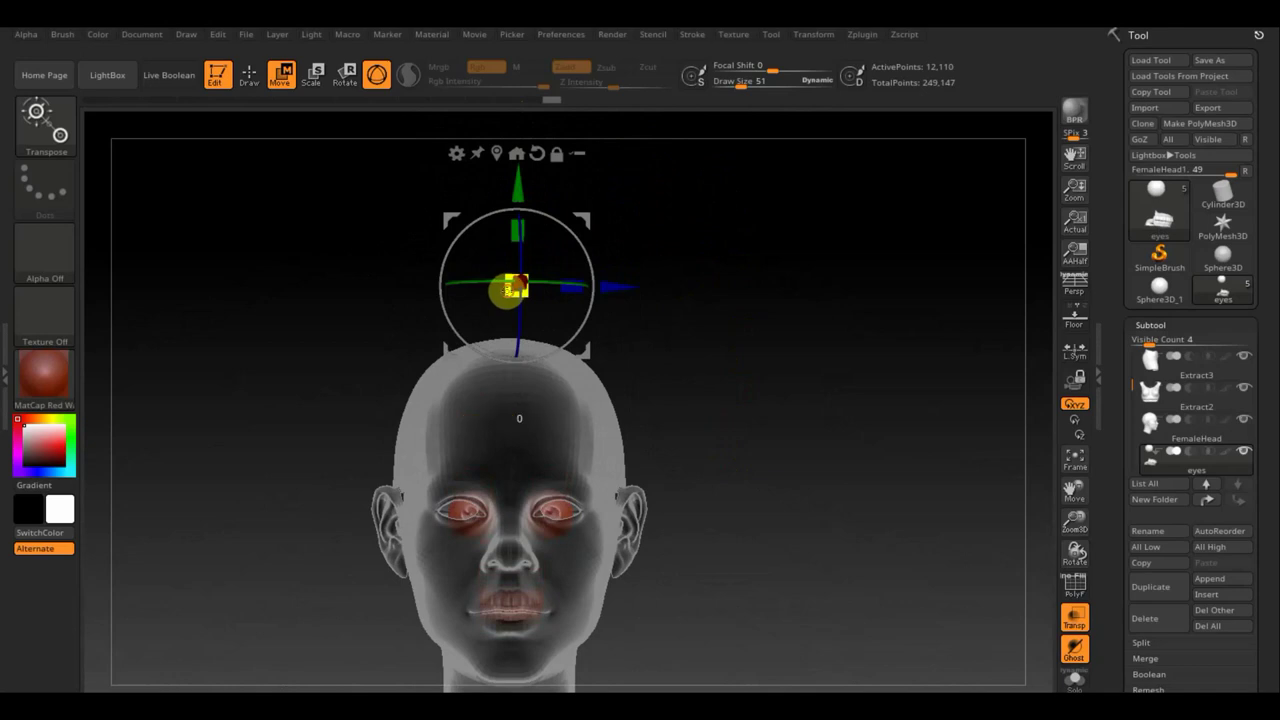
pyautogui.moveTo(514, 288); pyautogui.dragTo(508, 289)
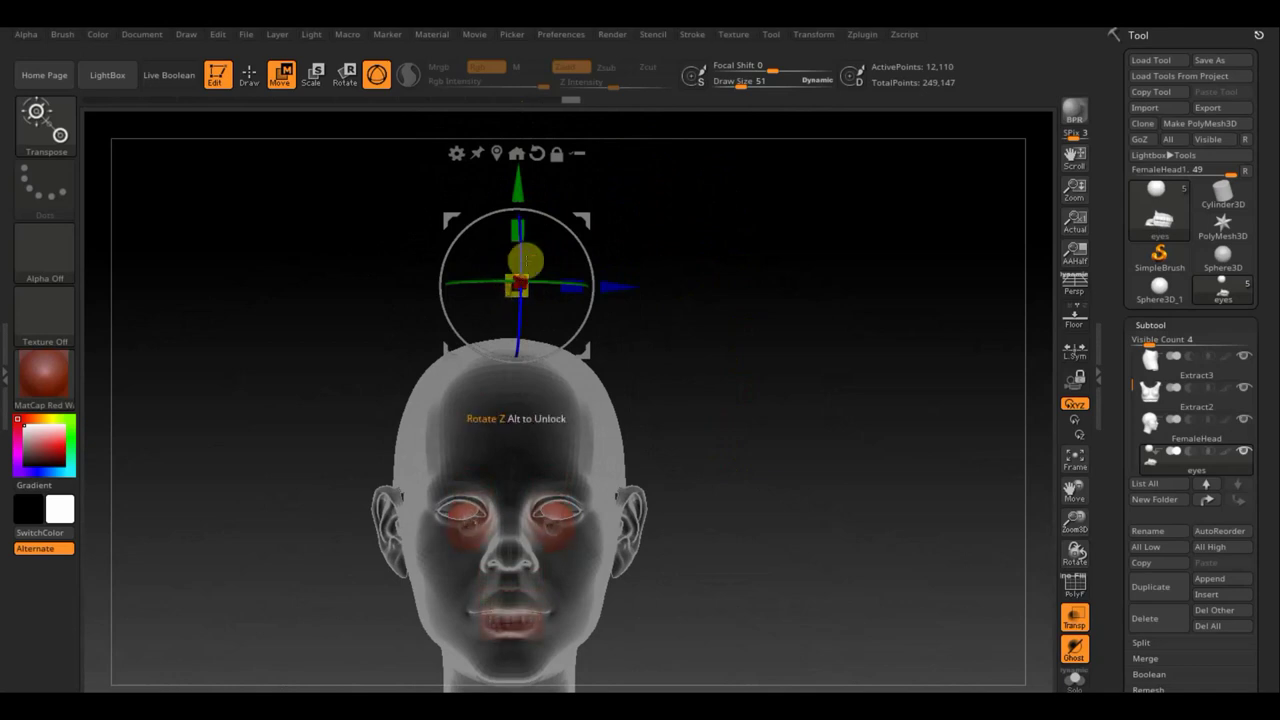
pyautogui.moveTo(514, 186); pyautogui.dragTo(517, 177)
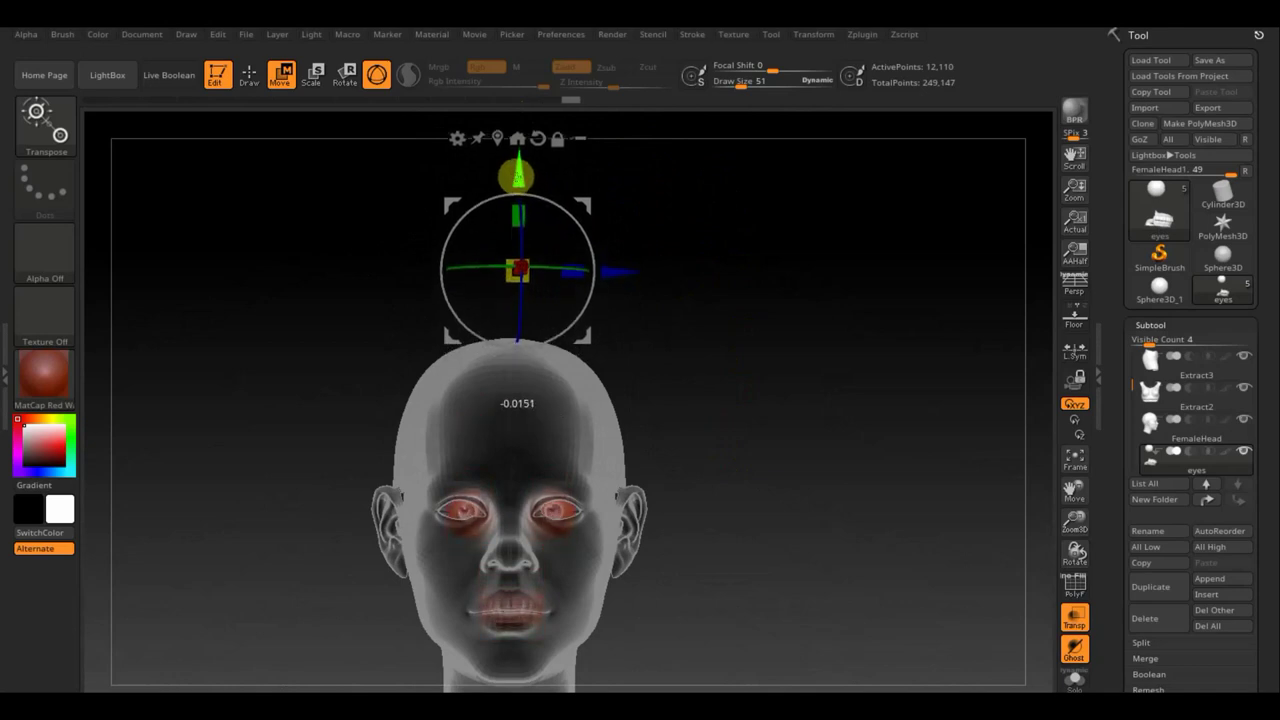
pyautogui.moveTo(623, 271); pyautogui.dragTo(613, 274)
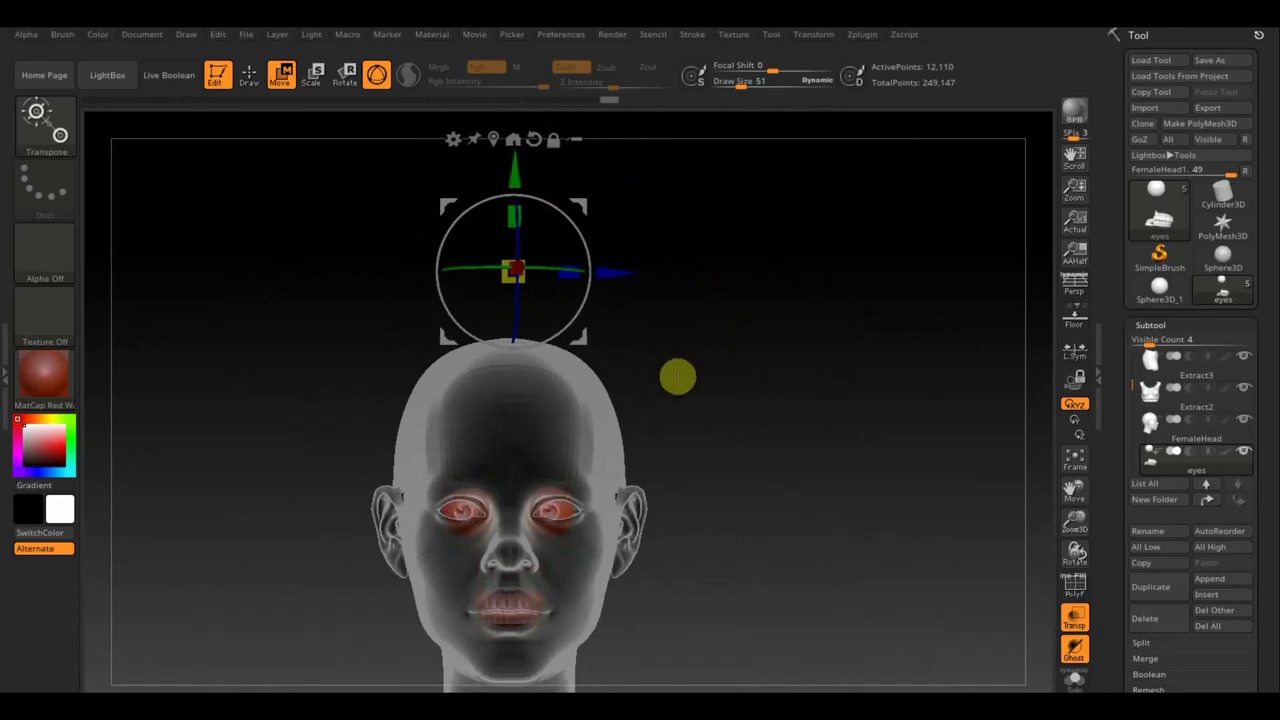
pyautogui.moveTo(689, 457)
pyautogui.mouseDown()
pyautogui.moveTo(779, 454)
pyautogui.moveTo(709, 477)
pyautogui.moveTo(721, 230)
pyautogui.mouseUp()
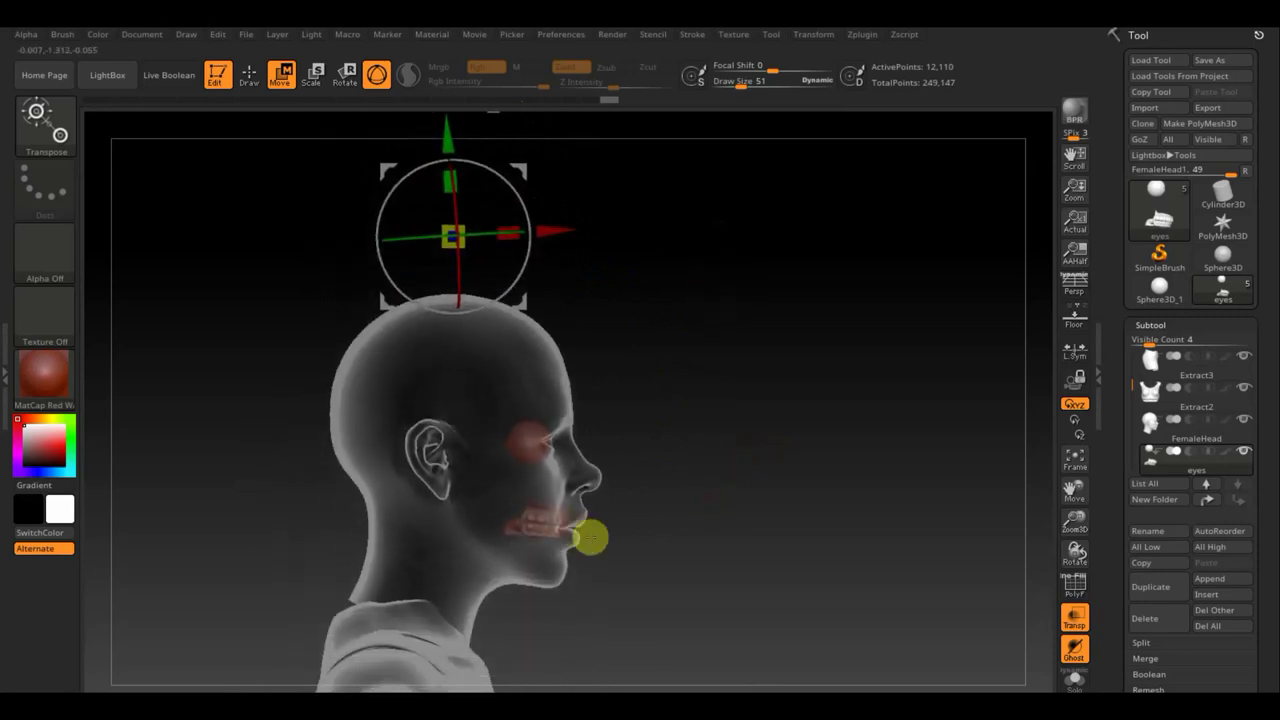
# Step: Show the head solid again and nudge the eyes piece vertically from the front
pyautogui.click(1073, 617)
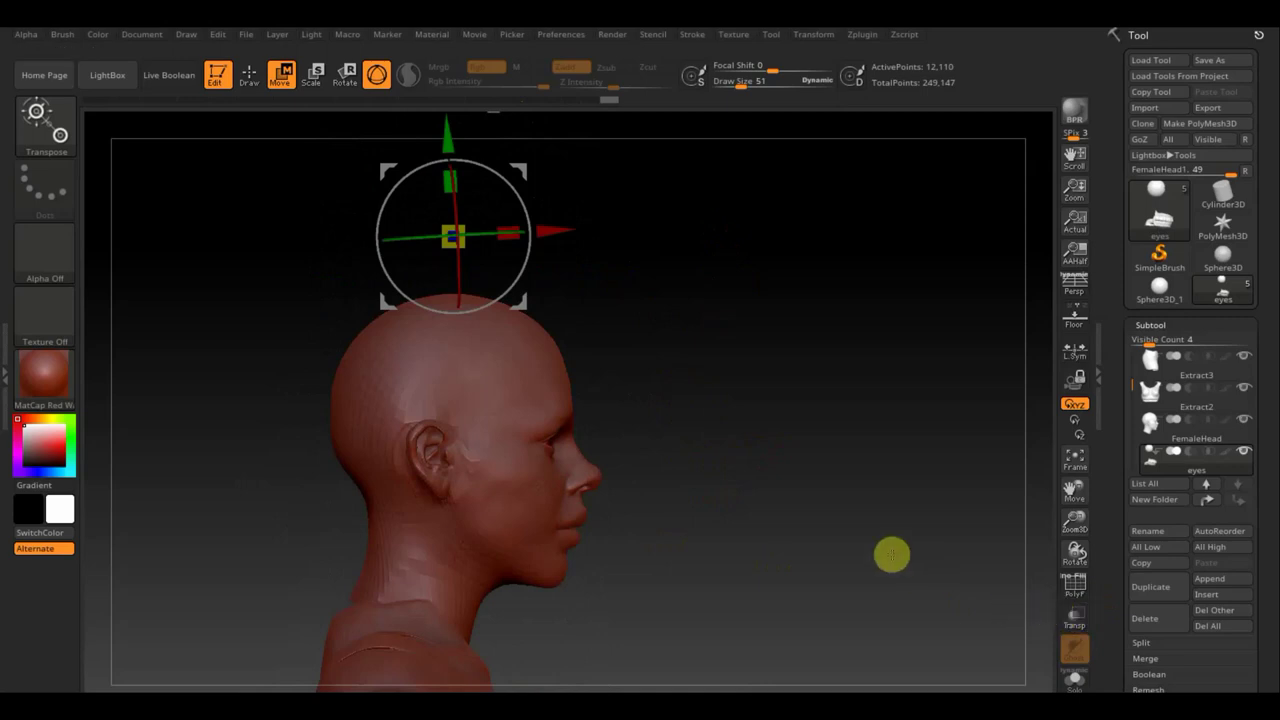
pyautogui.moveTo(891, 555); pyautogui.dragTo(816, 547)
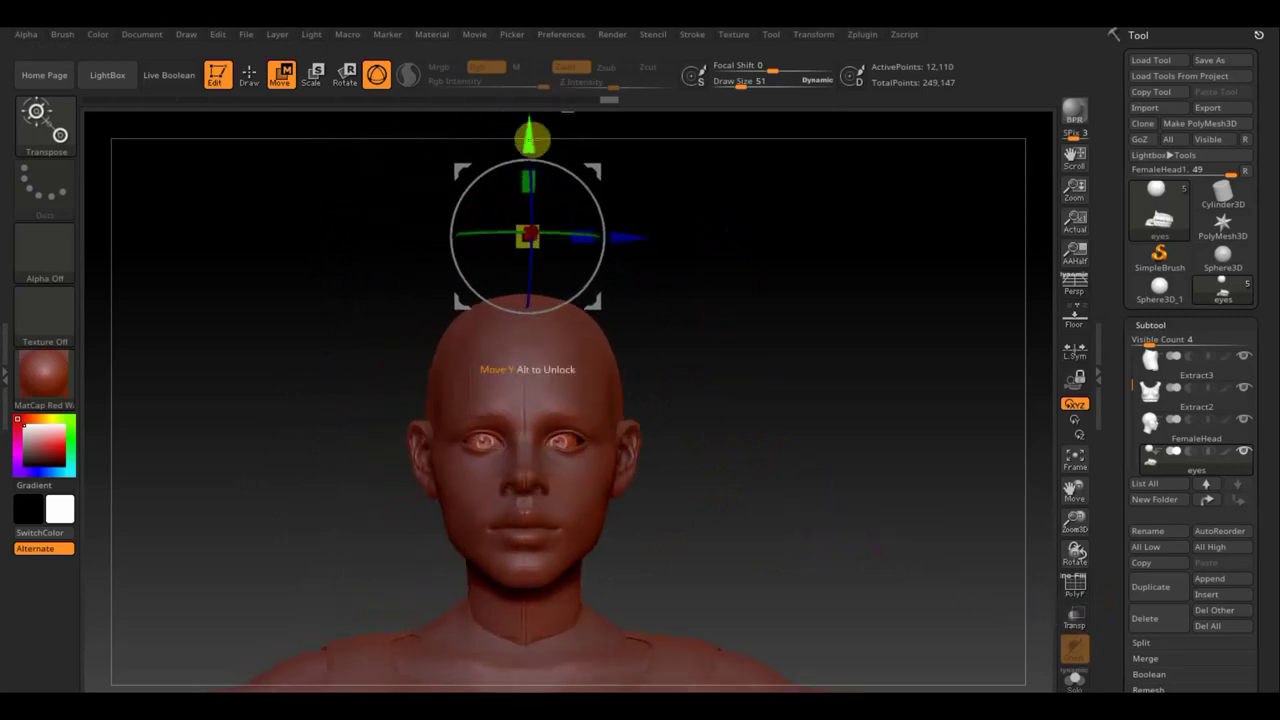
pyautogui.moveTo(528, 140); pyautogui.dragTo(525, 141)
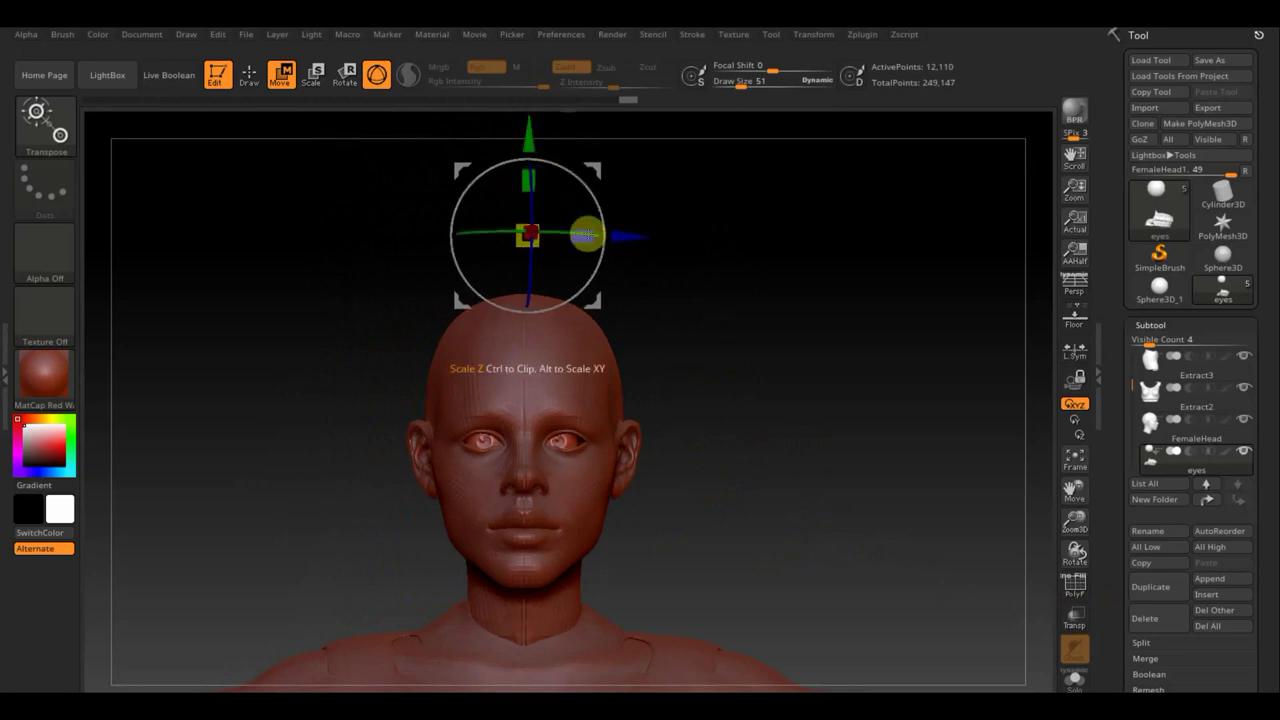
pyautogui.moveTo(591, 175); pyautogui.dragTo(590, 173)
pyautogui.moveTo(528, 146); pyautogui.dragTo(526, 140)
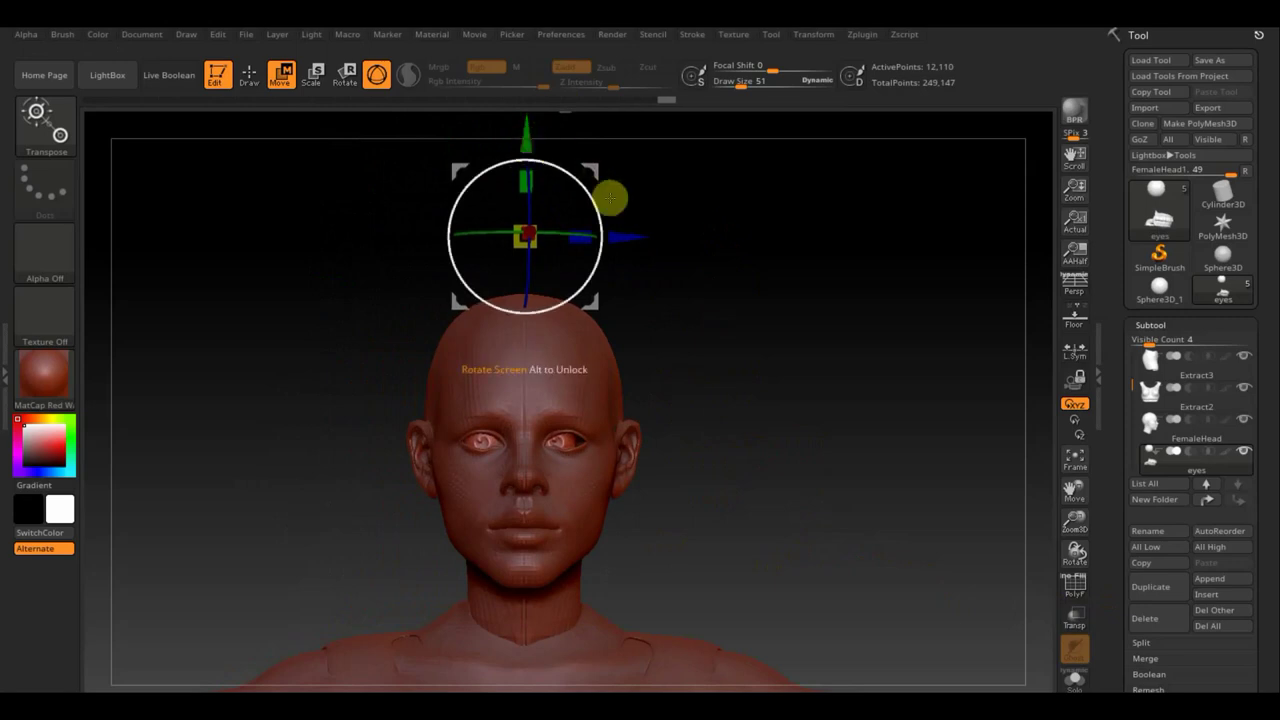
pyautogui.keyDown('alt'); pyautogui.moveTo(687, 254); pyautogui.dragTo(691, 311); pyautogui.keyUp('alt')
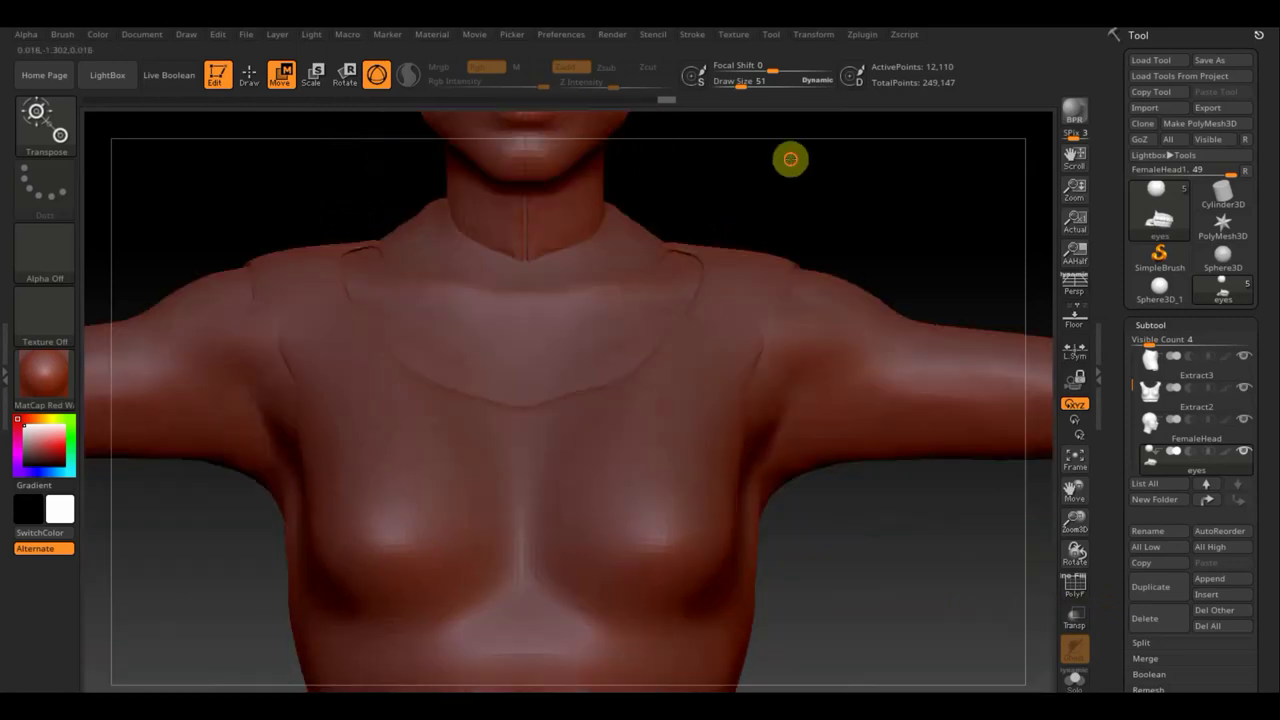
pyautogui.moveTo(789, 160)
pyautogui.keyDown('alt'); pyautogui.mouseDown()
pyautogui.moveTo(740, 543)
pyautogui.moveTo(730, 423)
pyautogui.mouseUp(); pyautogui.keyUp('alt')
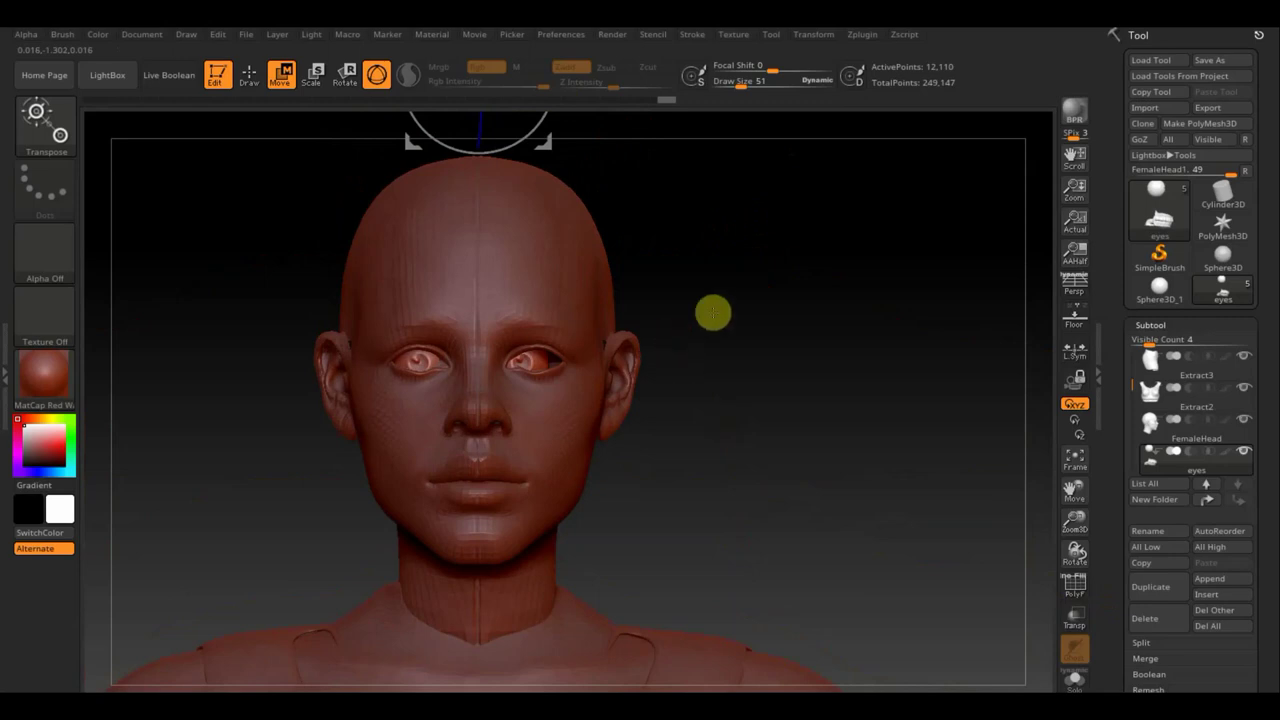
pyautogui.keyDown('alt'); pyautogui.moveTo(712, 311); pyautogui.dragTo(731, 434); pyautogui.keyUp('alt')
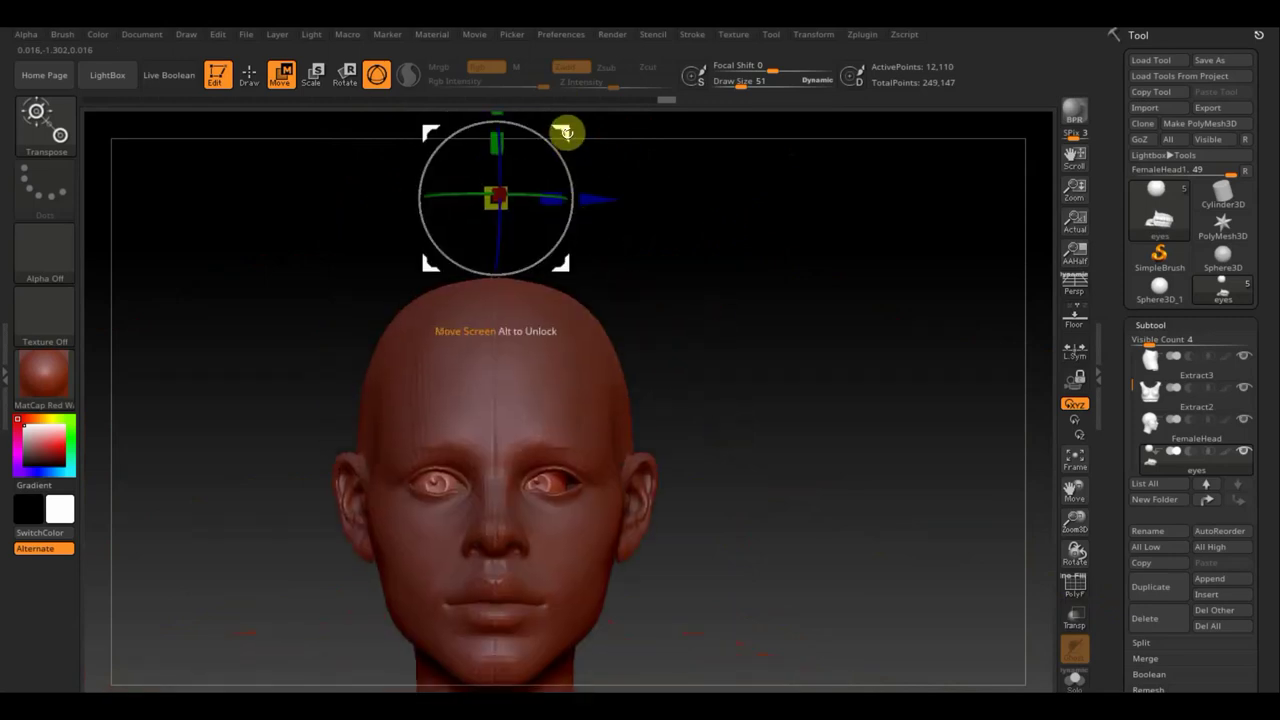
pyautogui.moveTo(566, 131); pyautogui.dragTo(569, 127)
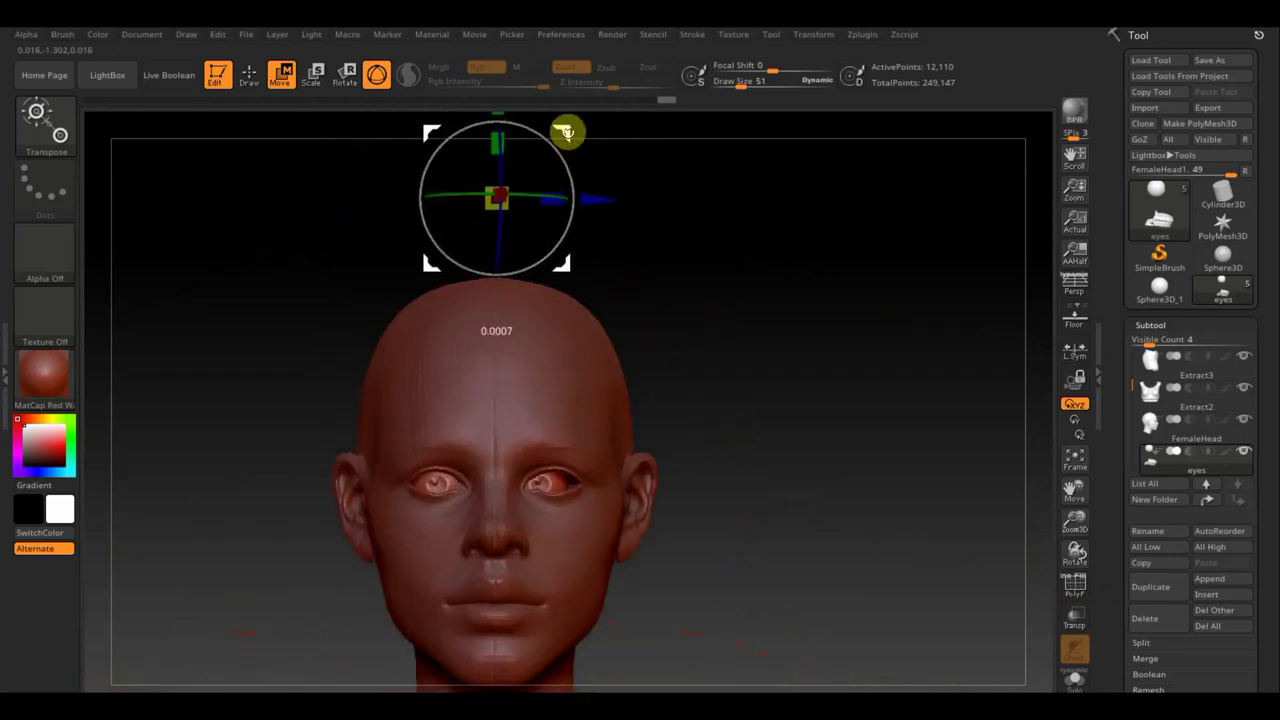
# Step: Nudge the eyes piece sideways, checking from profile, three-quarter and front views
pyautogui.moveTo(669, 252); pyautogui.dragTo(757, 313)
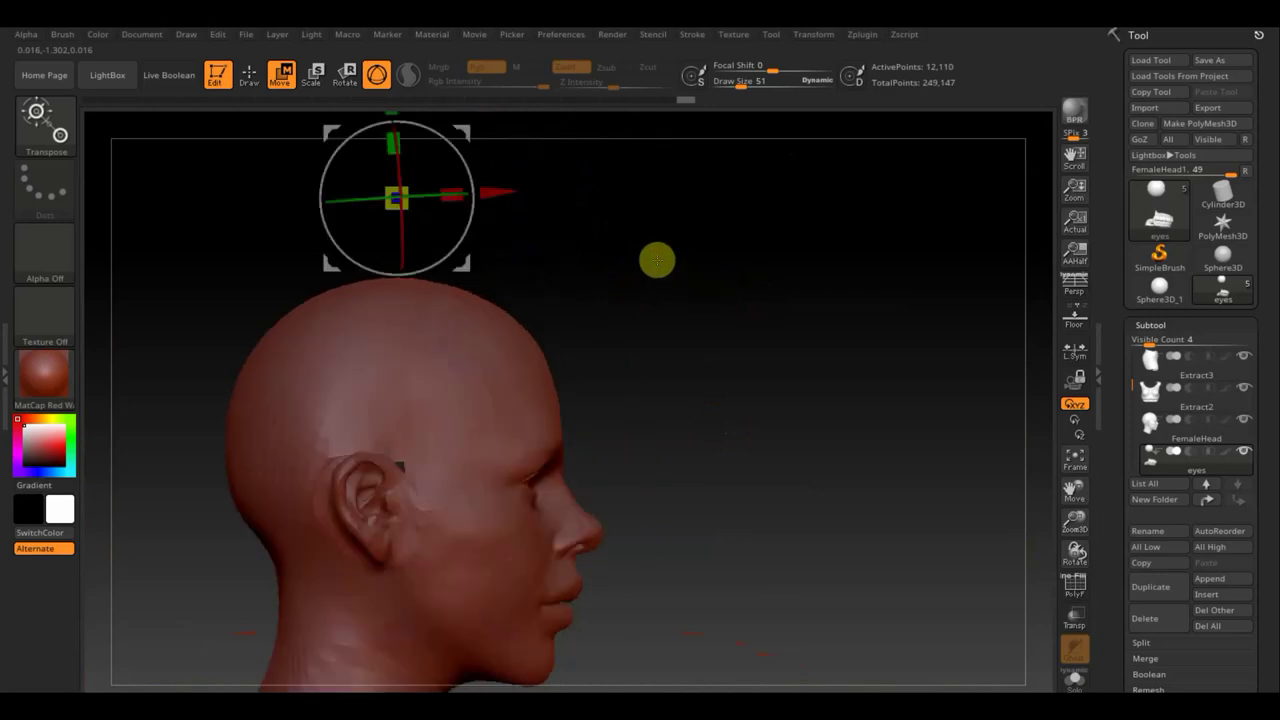
pyautogui.moveTo(510, 191); pyautogui.dragTo(520, 194)
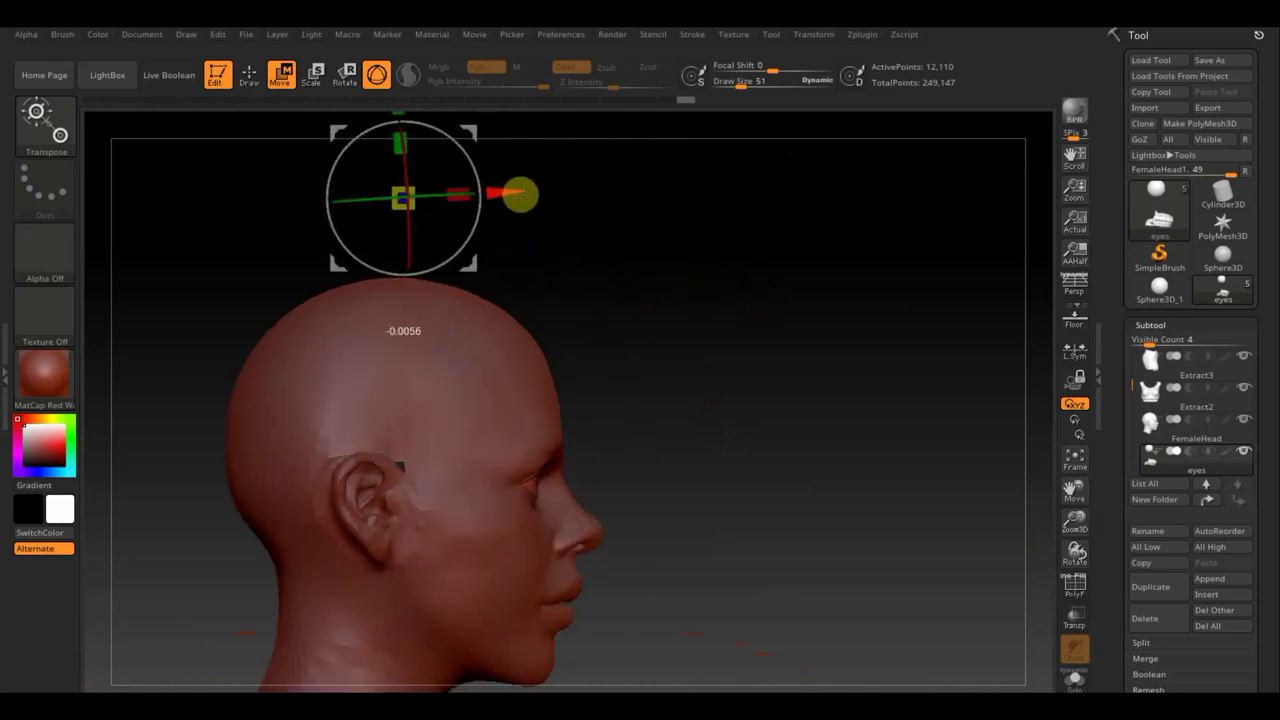
pyautogui.moveTo(674, 303)
pyautogui.mouseDown()
pyautogui.moveTo(643, 300)
pyautogui.moveTo(720, 296)
pyautogui.moveTo(566, 217)
pyautogui.mouseUp()
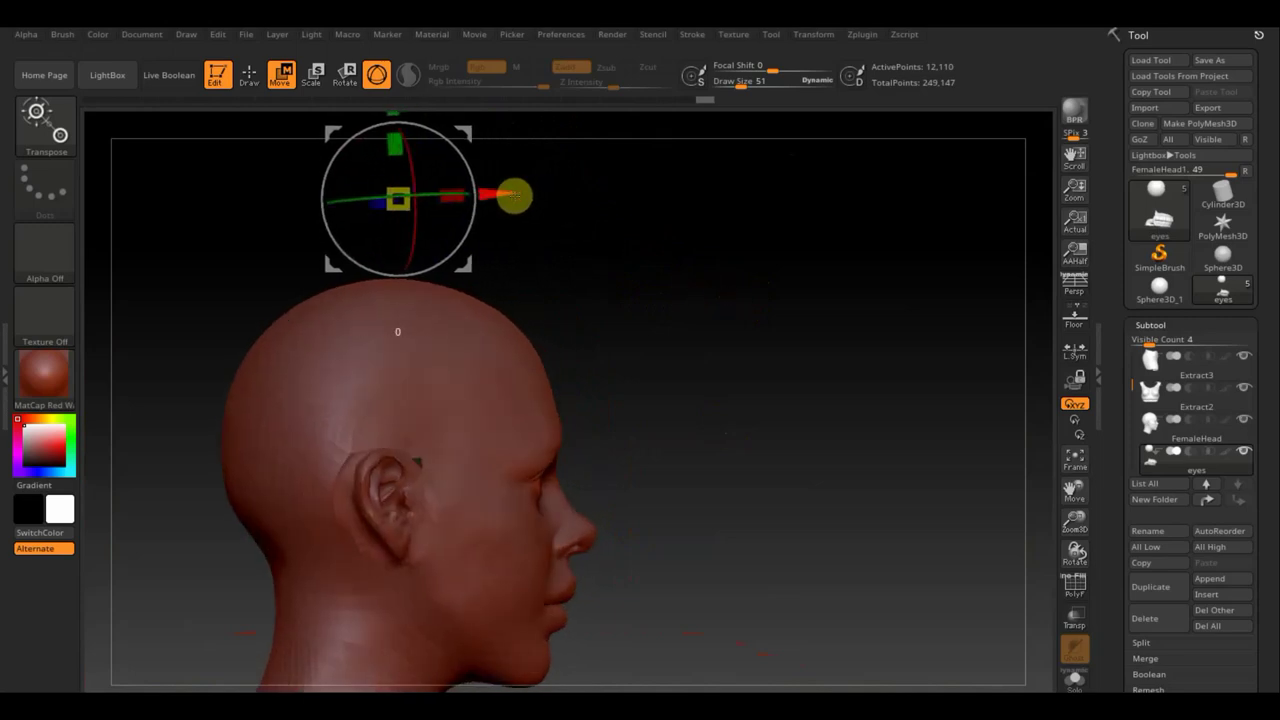
pyautogui.moveTo(651, 266)
pyautogui.mouseDown()
pyautogui.moveTo(600, 274)
pyautogui.moveTo(617, 277)
pyautogui.moveTo(590, 250)
pyautogui.mouseUp()
pyautogui.moveTo(553, 196); pyautogui.dragTo(552, 195)
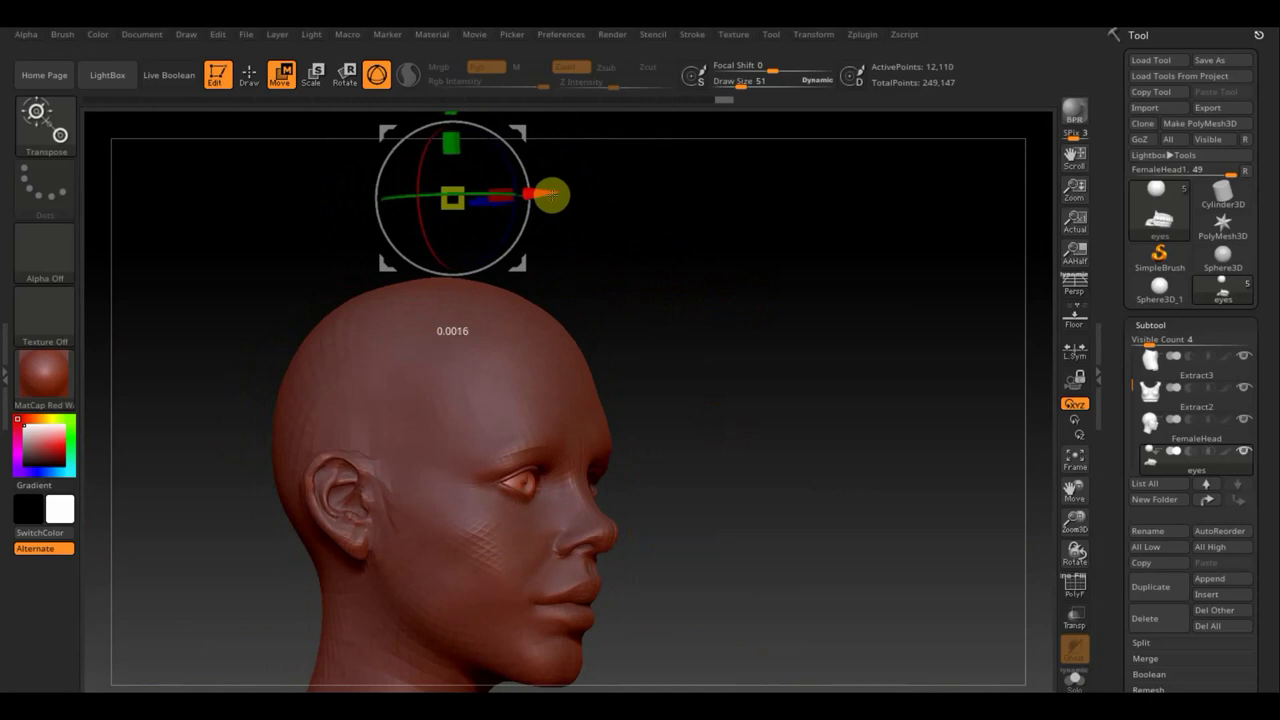
pyautogui.moveTo(748, 329)
pyautogui.mouseDown()
pyautogui.moveTo(700, 334)
pyautogui.moveTo(695, 321)
pyautogui.mouseUp()
pyautogui.moveTo(600, 207); pyautogui.dragTo(602, 211)
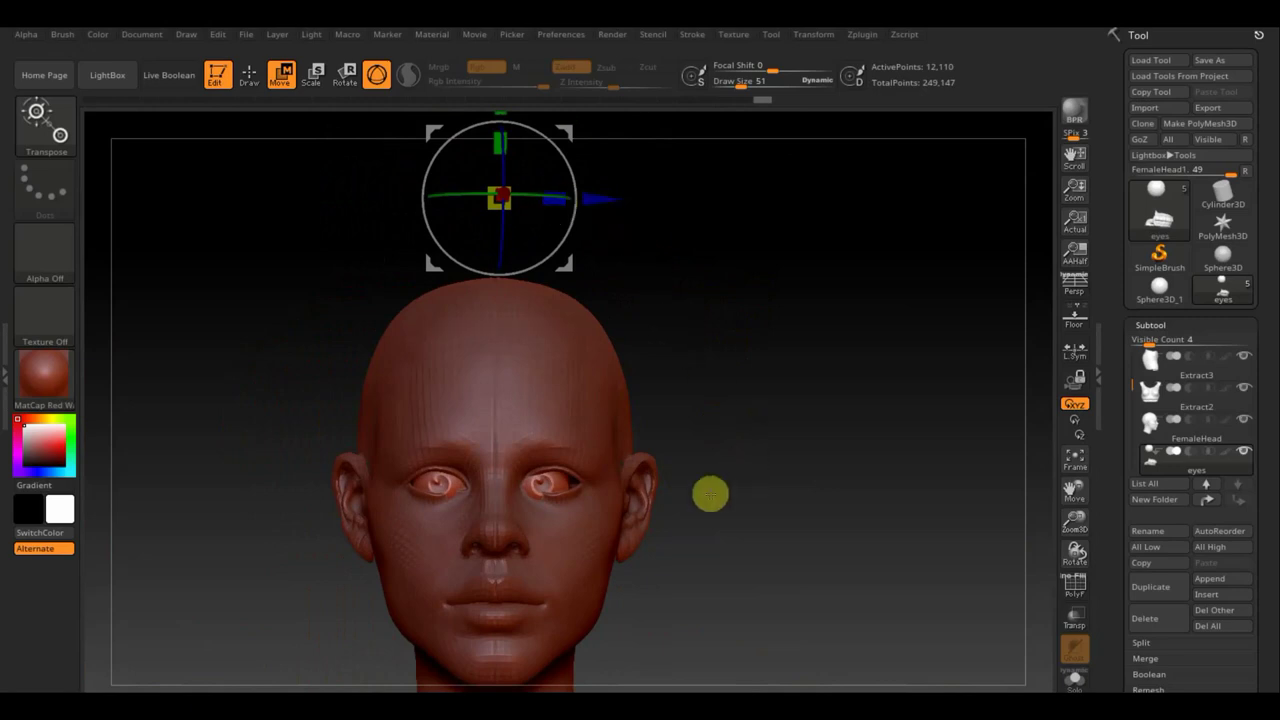
pyautogui.moveTo(1257, 665); pyautogui.dragTo(1243, 552)
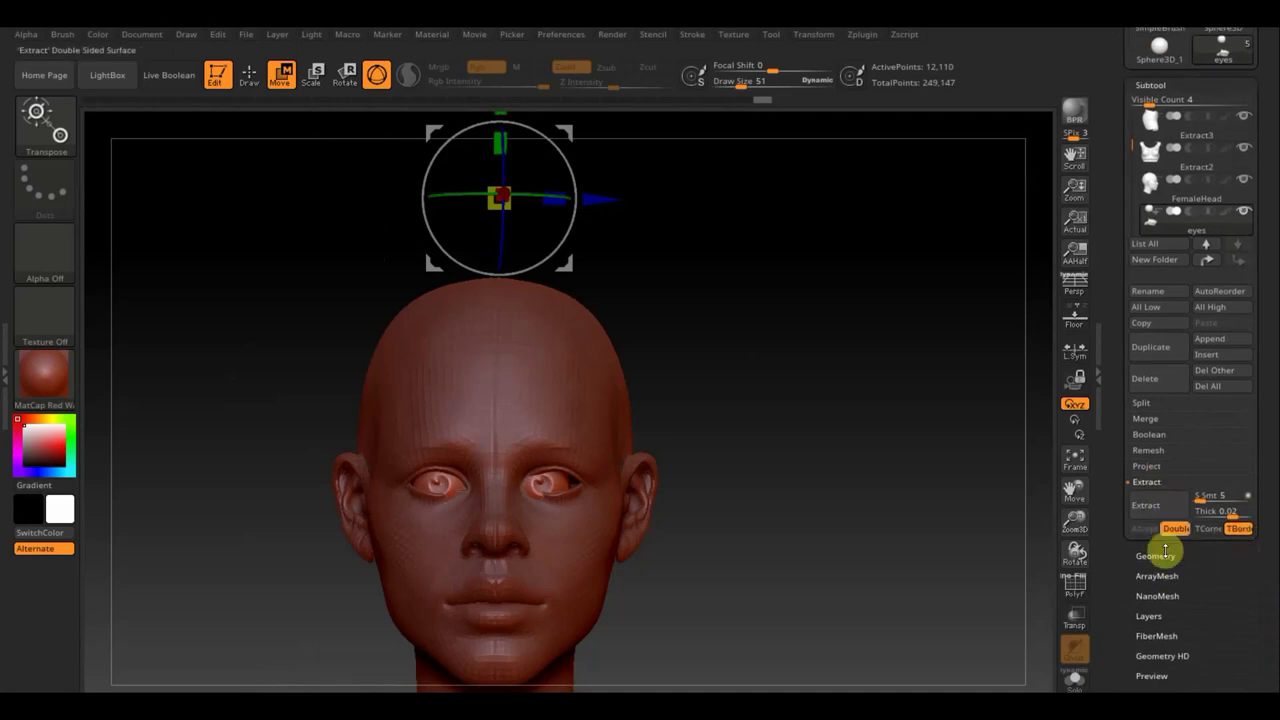
# Step: Expand the Geometry sub-palette showing Divide, DynaMesh and Modify Topology
pyautogui.click(1165, 555)
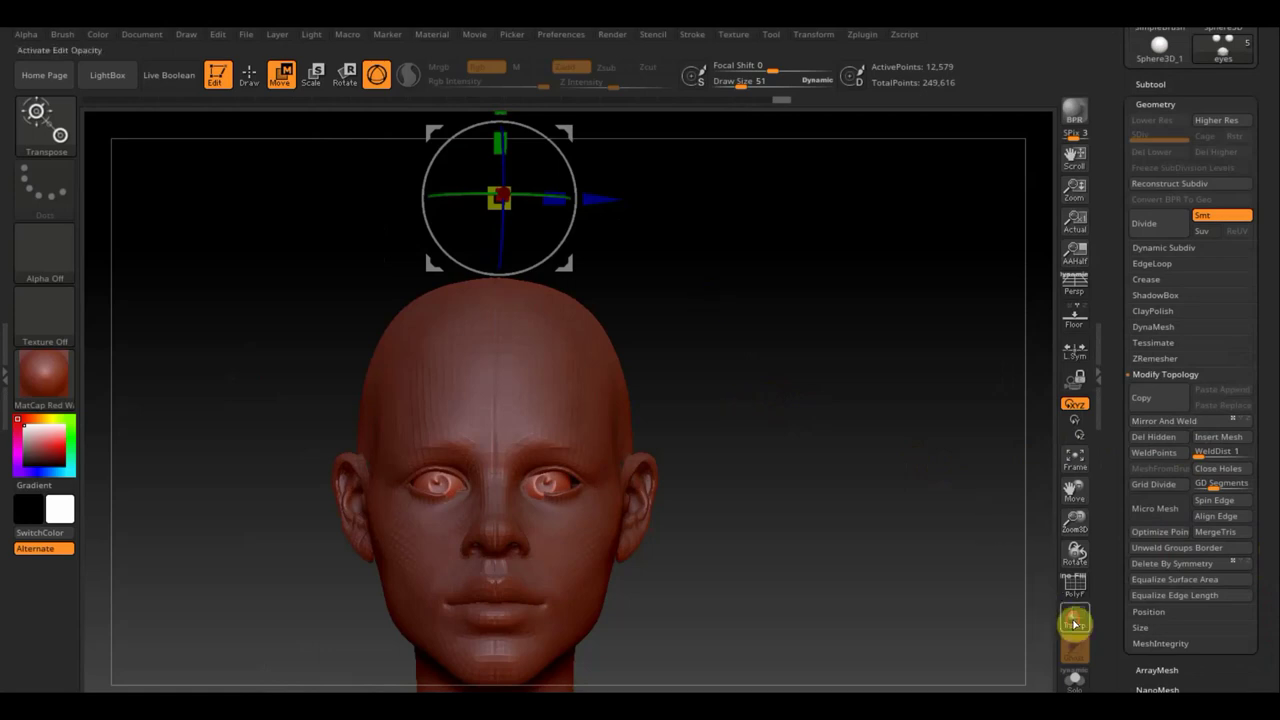
# Step: With the head see-through, scale the eyes up slightly and nudge them back along X
pyautogui.click(1074, 622)
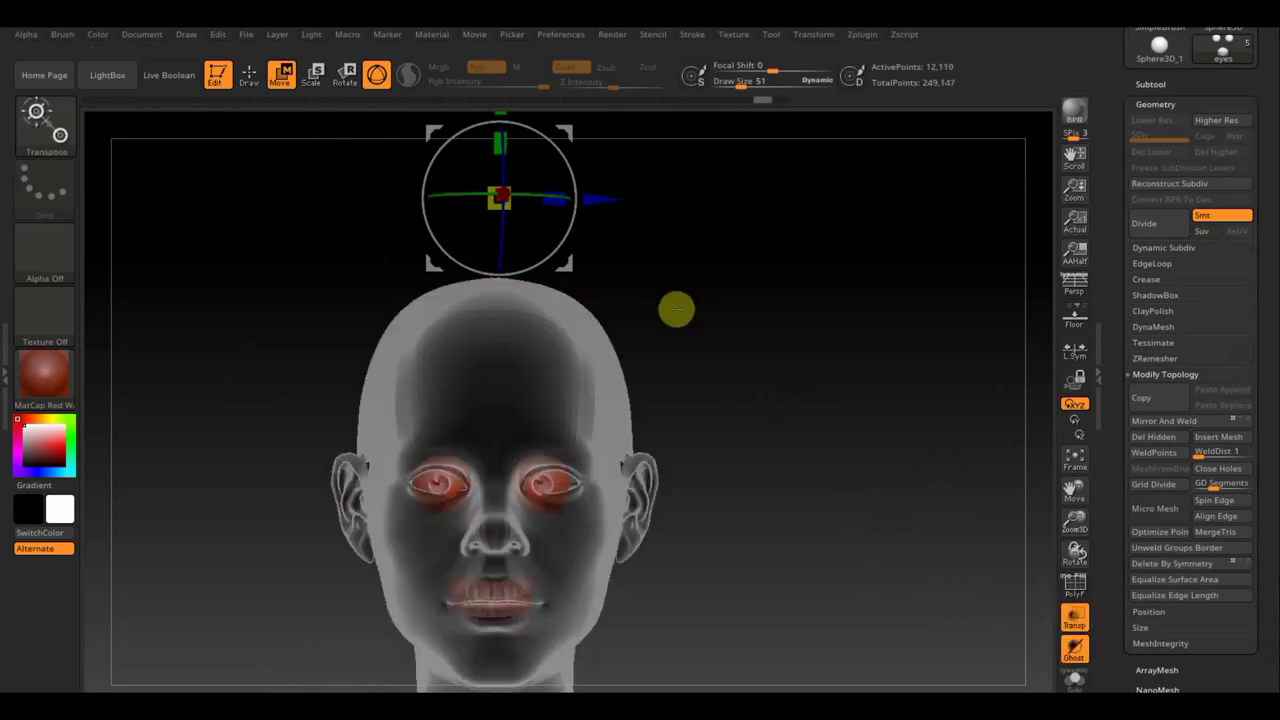
pyautogui.moveTo(507, 203); pyautogui.dragTo(514, 206)
pyautogui.click(565, 121)
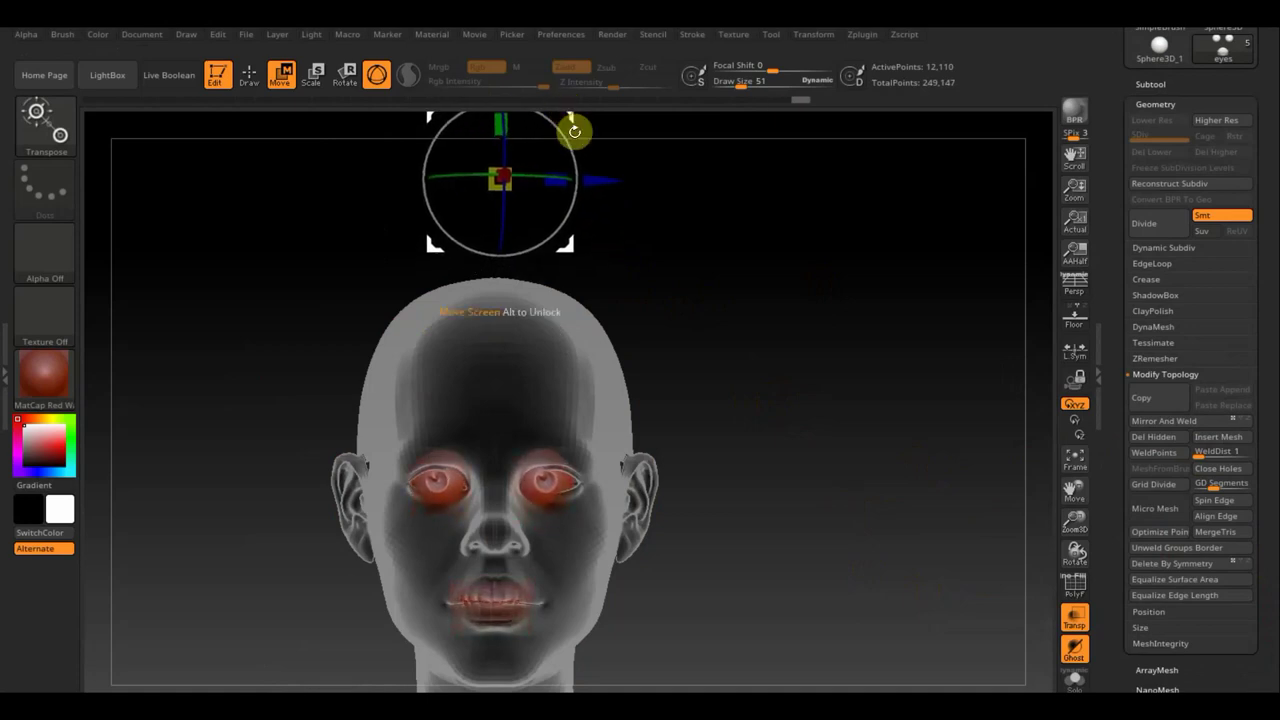
pyautogui.moveTo(652, 251); pyautogui.dragTo(760, 291)
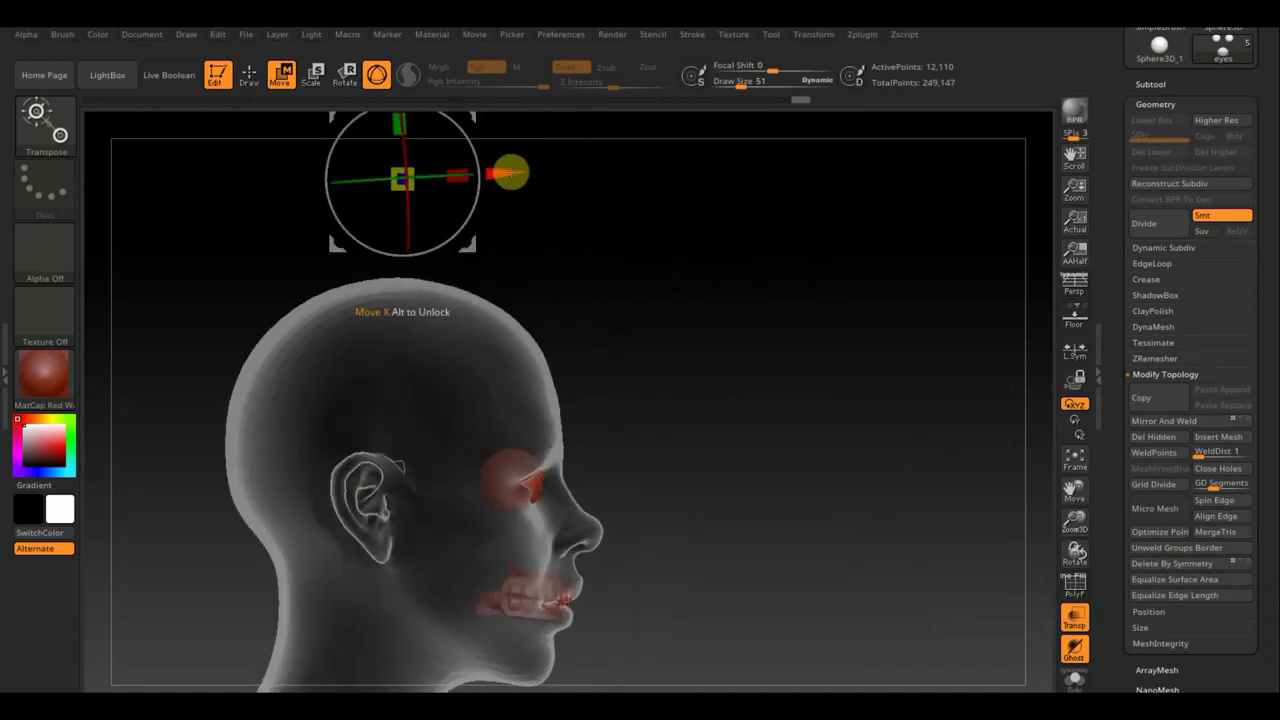
pyautogui.click(502, 172)
pyautogui.moveTo(502, 172); pyautogui.dragTo(499, 172)
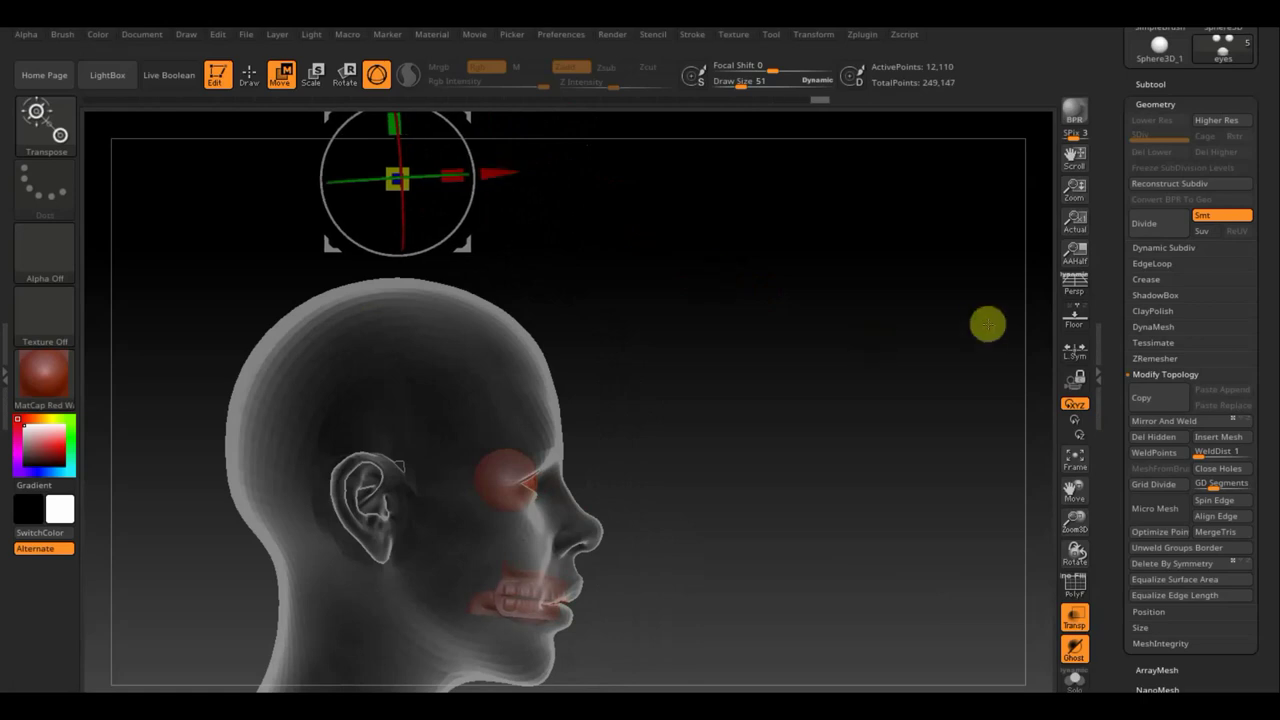
# Step: Show the head solid, nudge the eyes along Z, and delete the eyes mesh's hidden parts
pyautogui.click(1075, 617)
pyautogui.moveTo(994, 591); pyautogui.dragTo(808, 535)
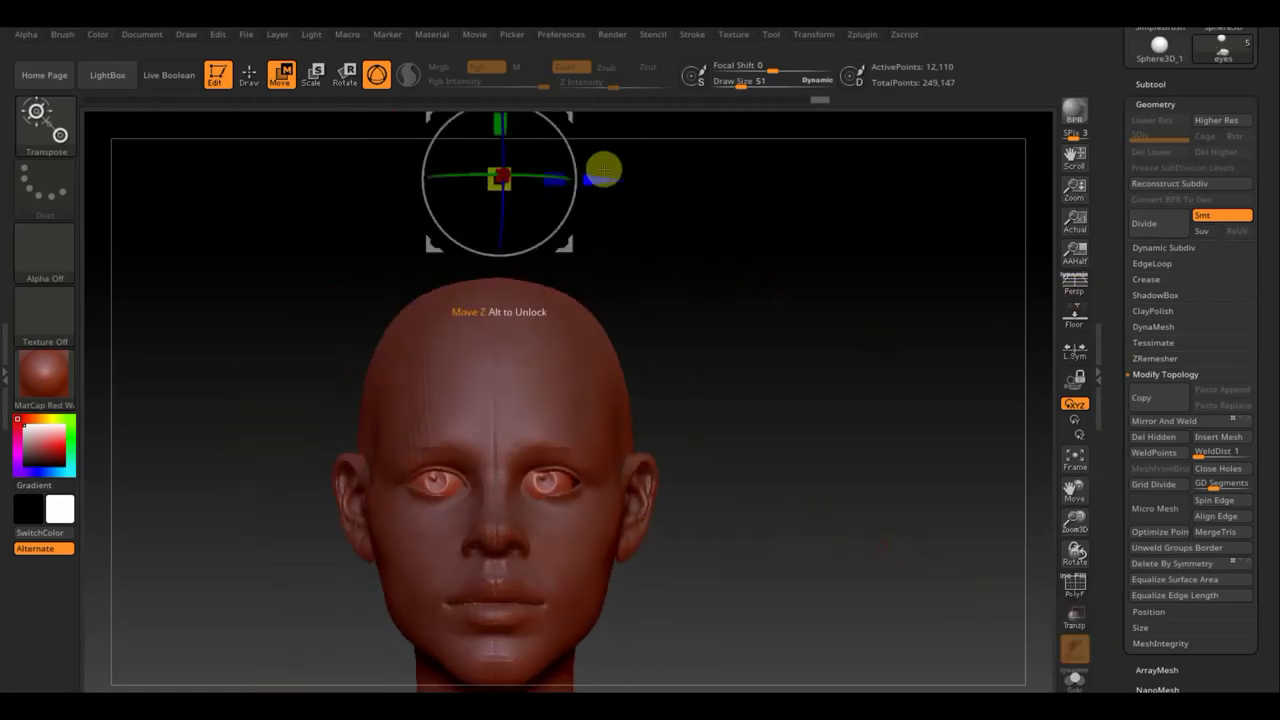
pyautogui.moveTo(603, 183); pyautogui.dragTo(605, 183)
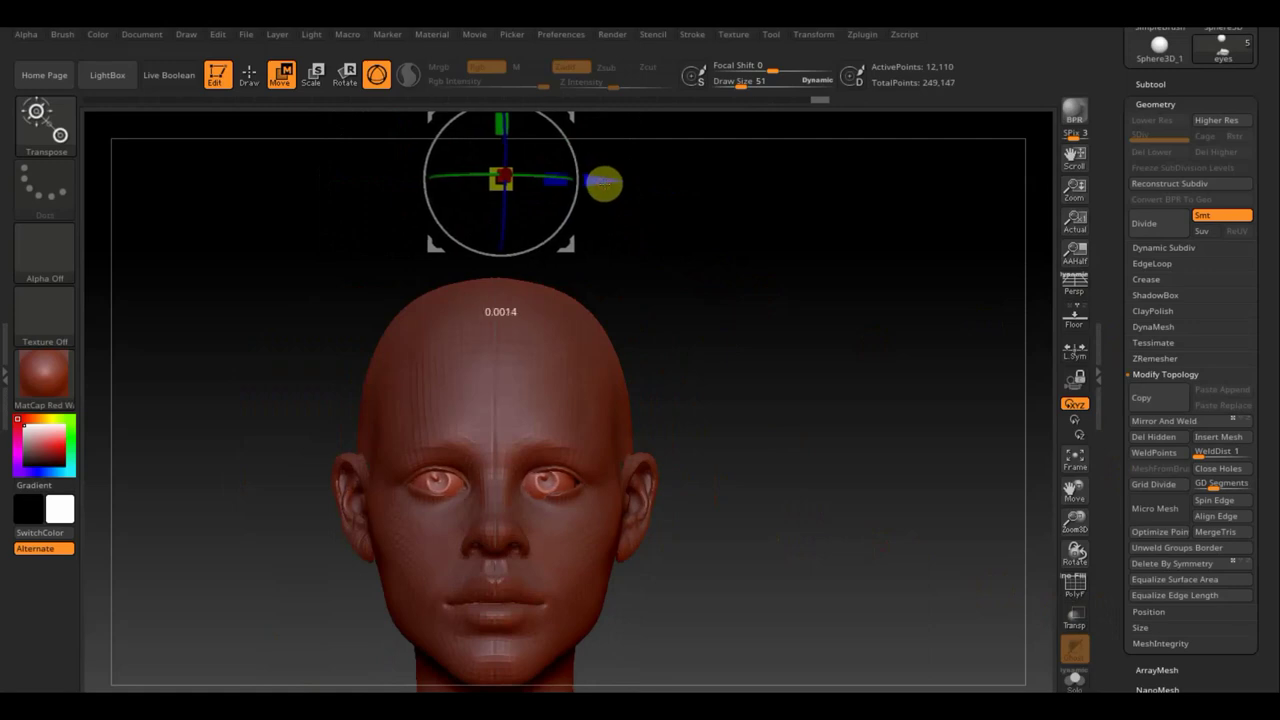
pyautogui.click(1167, 420)
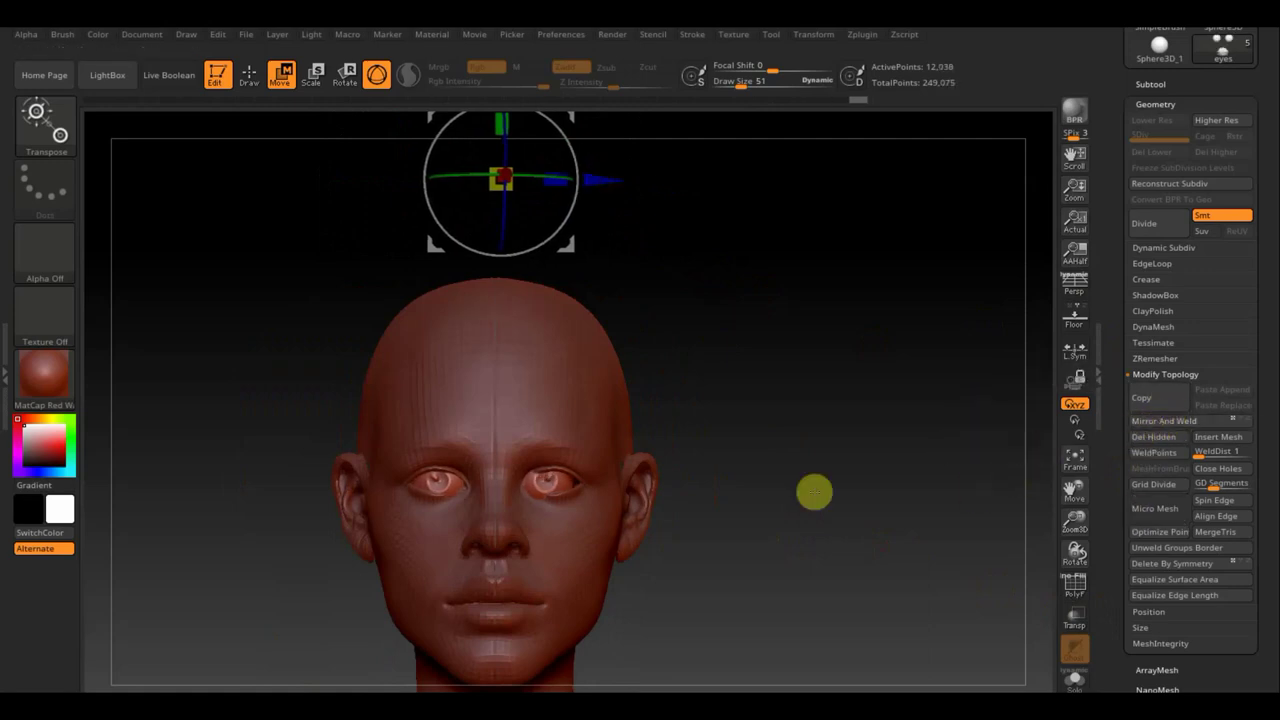
# Step: Mirror and weld the FemaleHead subtool so both ears match, then reselect the eyes subtool
pyautogui.press('n')
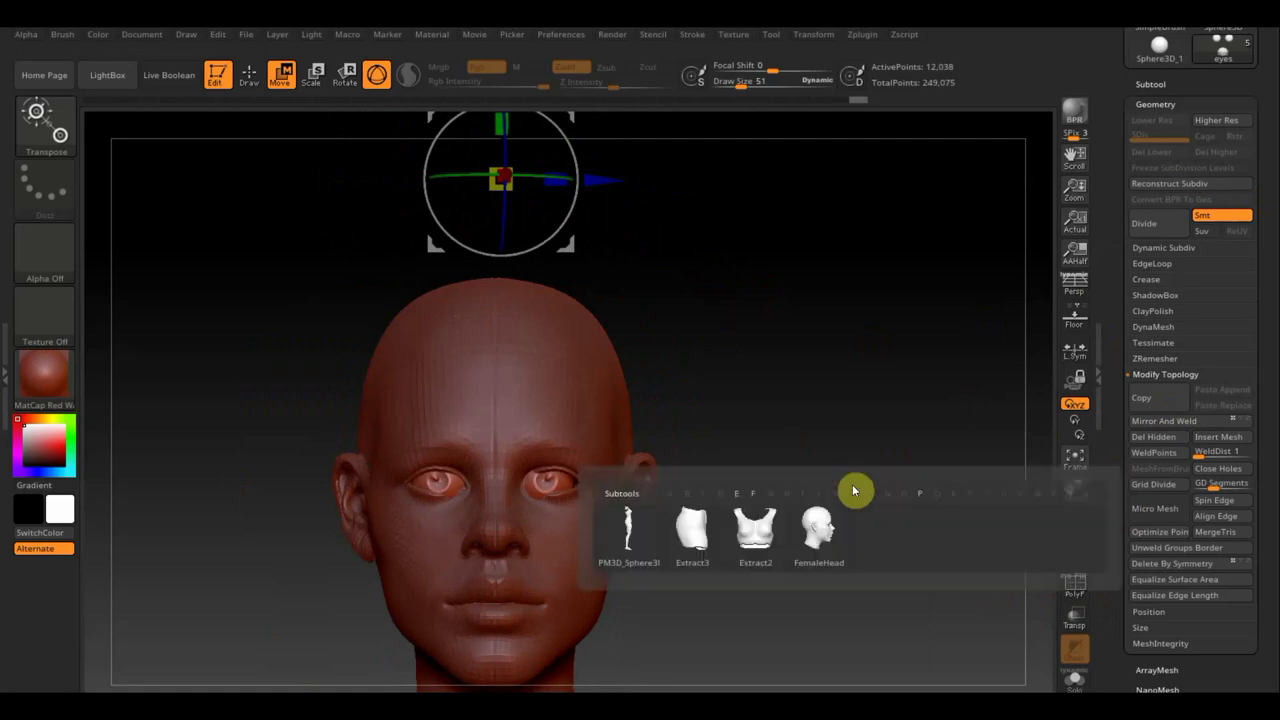
pyautogui.click(818, 535)
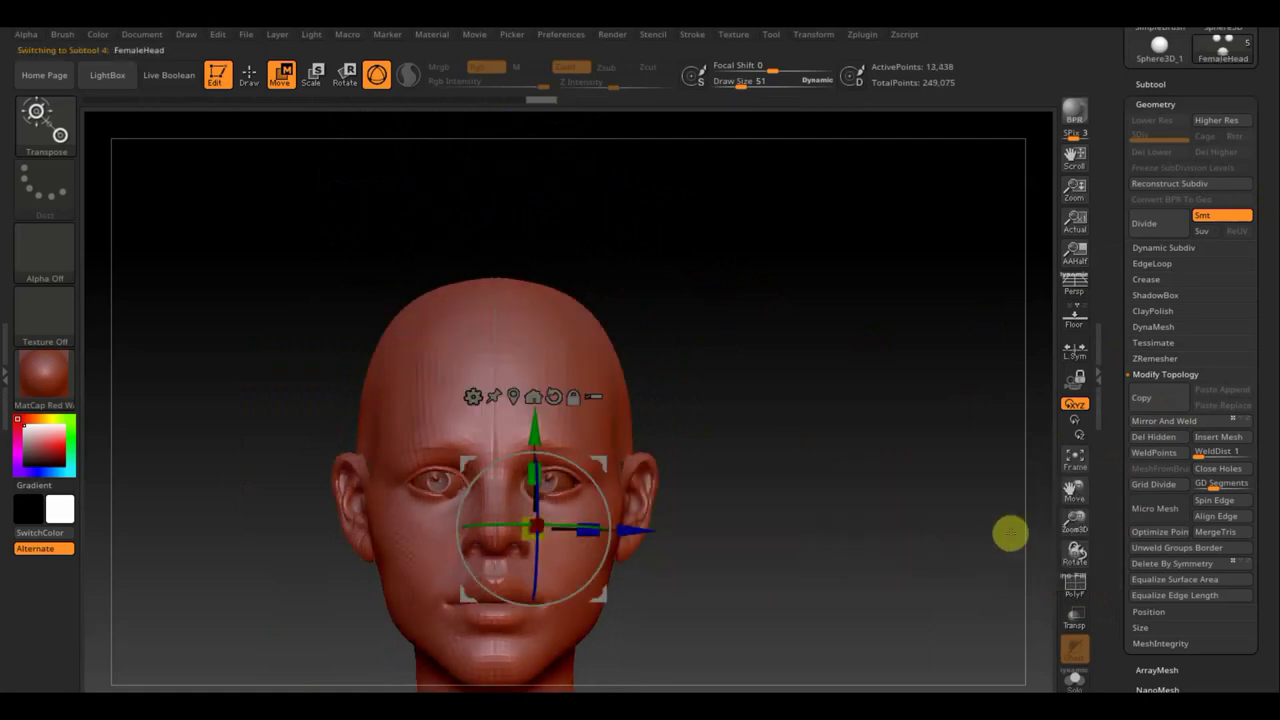
pyautogui.click(1180, 421)
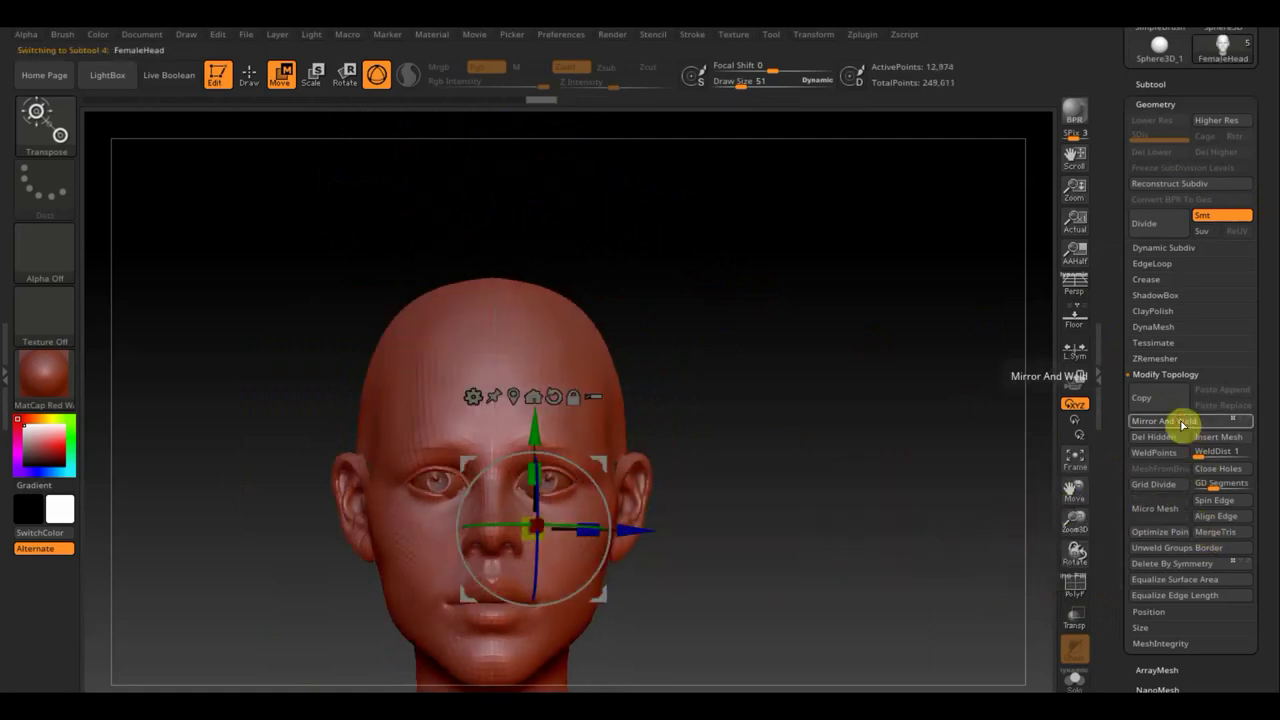
pyautogui.keyDown('alt'); pyautogui.moveTo(828, 514); pyautogui.dragTo(766, 363); pyautogui.keyUp('alt')
pyautogui.moveTo(777, 509)
pyautogui.keyDown('alt'); pyautogui.mouseDown()
pyautogui.moveTo(813, 443)
pyautogui.moveTo(846, 618)
pyautogui.mouseUp(); pyautogui.keyUp('alt')
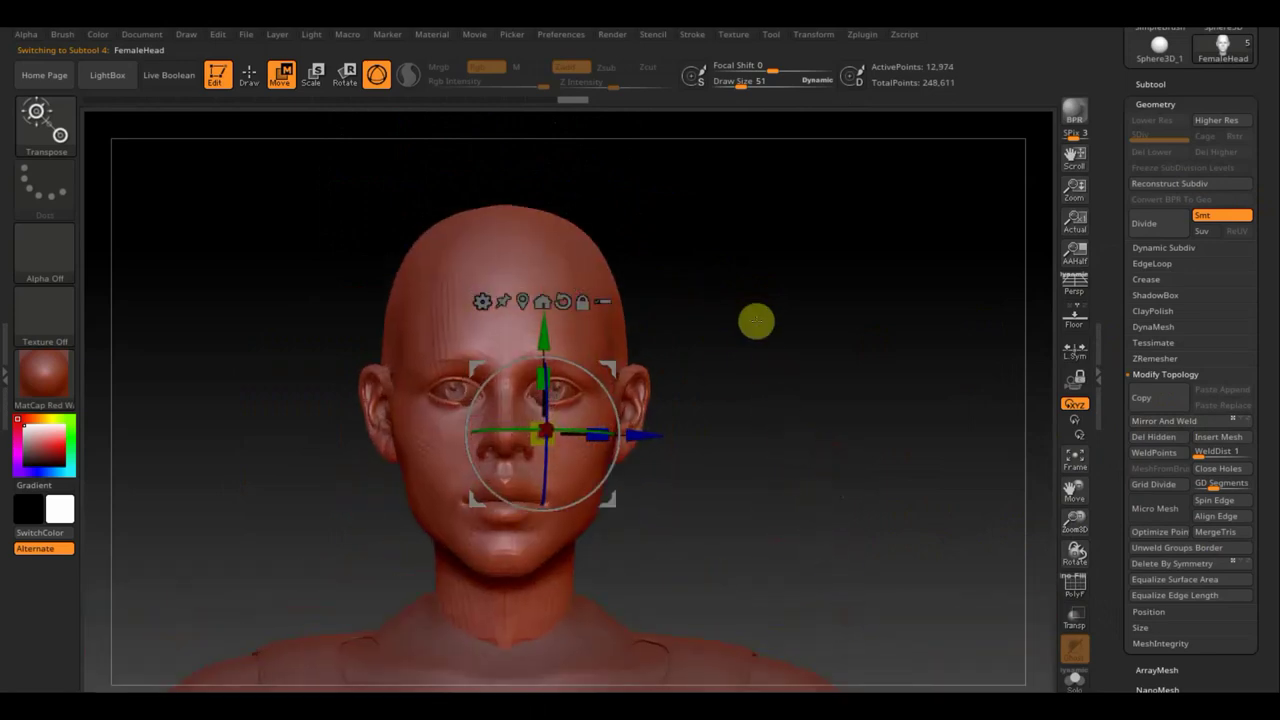
pyautogui.moveTo(756, 320)
pyautogui.mouseDown()
pyautogui.moveTo(851, 326)
pyautogui.moveTo(816, 355)
pyautogui.mouseUp()
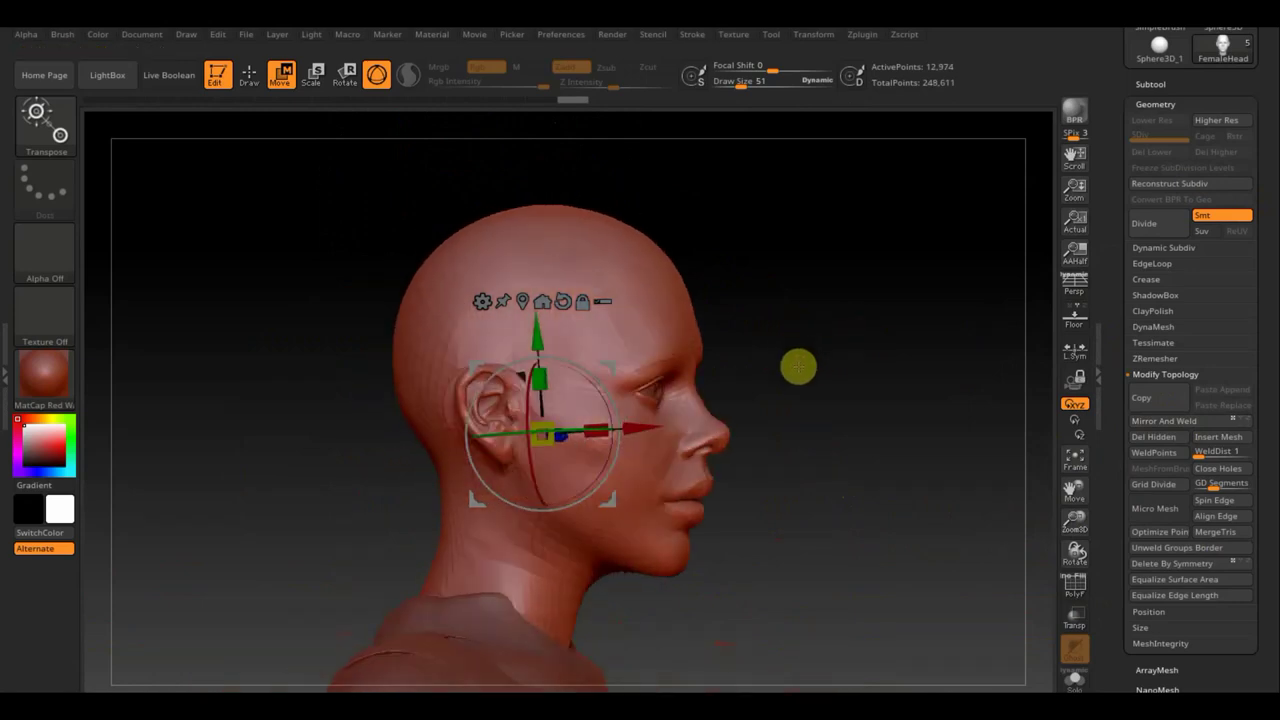
pyautogui.click(766, 423)
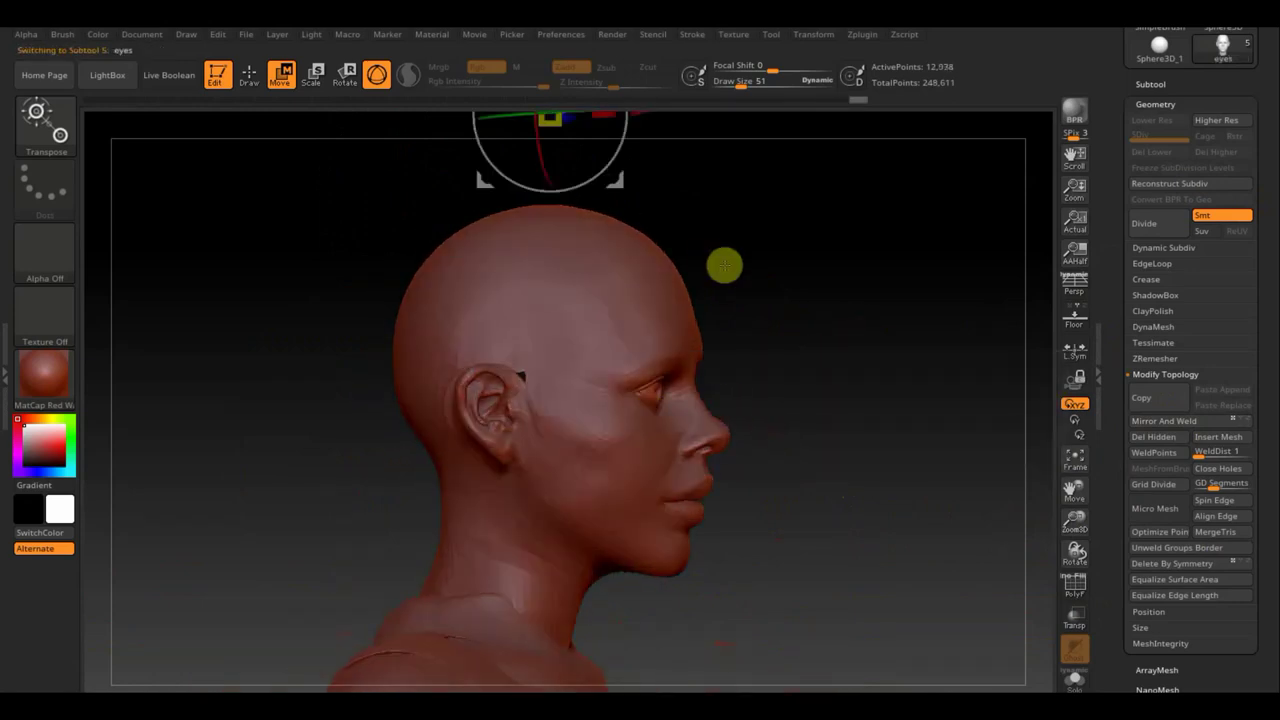
# Step: Inspect the eye placement from the front, toggling Transp on and off to compare
pyautogui.keyDown('alt'); pyautogui.moveTo(760, 261); pyautogui.dragTo(757, 414); pyautogui.keyUp('alt')
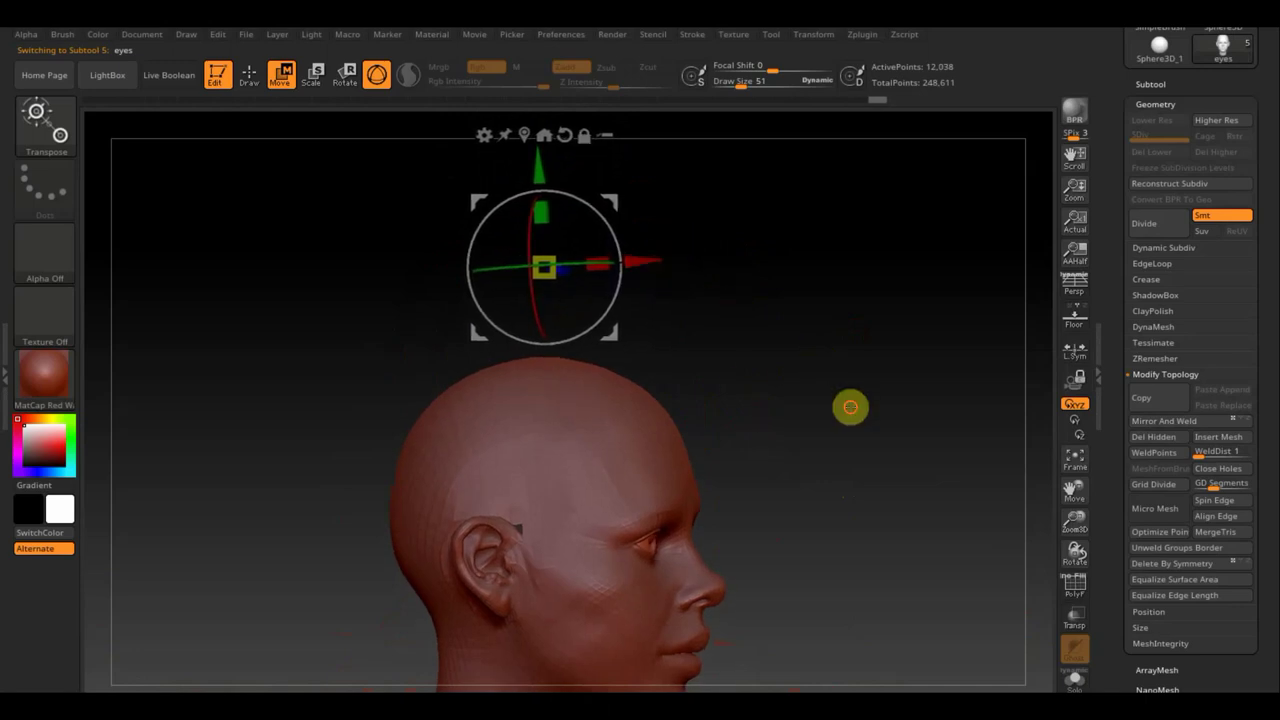
pyautogui.moveTo(849, 406)
pyautogui.mouseDown()
pyautogui.moveTo(786, 403)
pyautogui.moveTo(870, 421)
pyautogui.mouseUp()
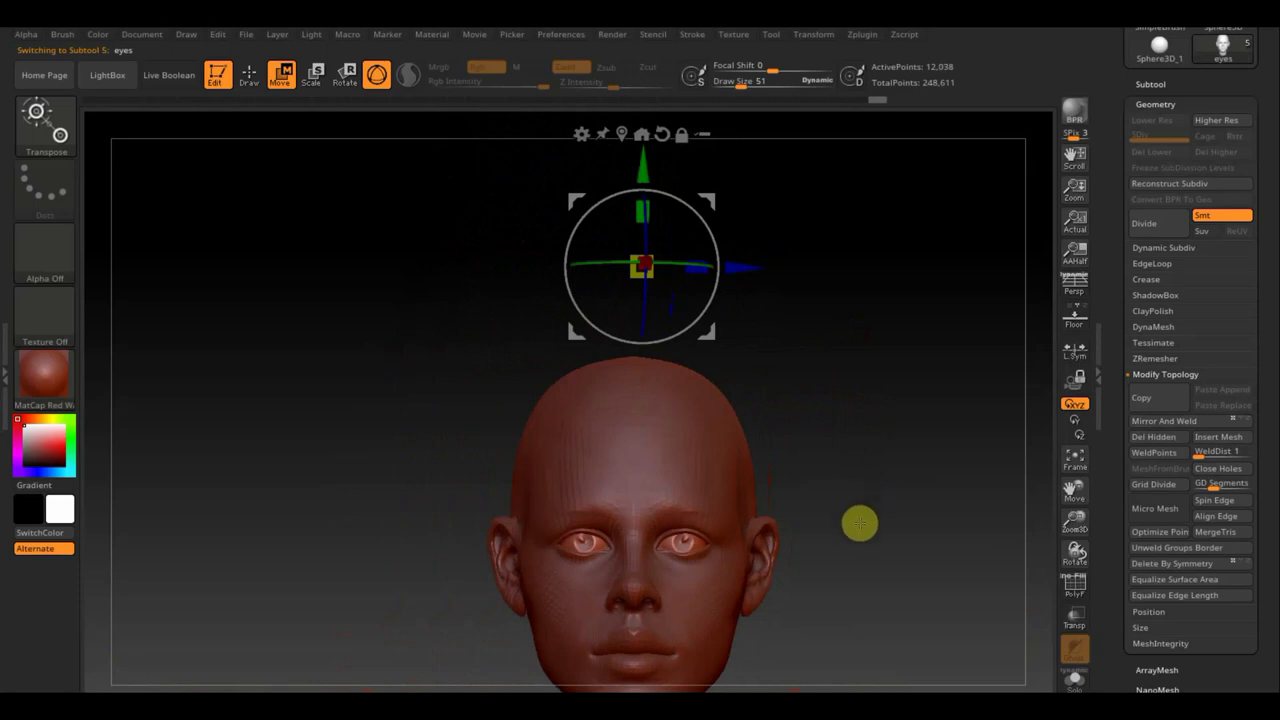
pyautogui.moveTo(859, 523)
pyautogui.keyDown('alt'); pyautogui.mouseDown()
pyautogui.moveTo(857, 323)
pyautogui.moveTo(872, 595)
pyautogui.moveTo(854, 314)
pyautogui.mouseUp(); pyautogui.keyUp('alt')
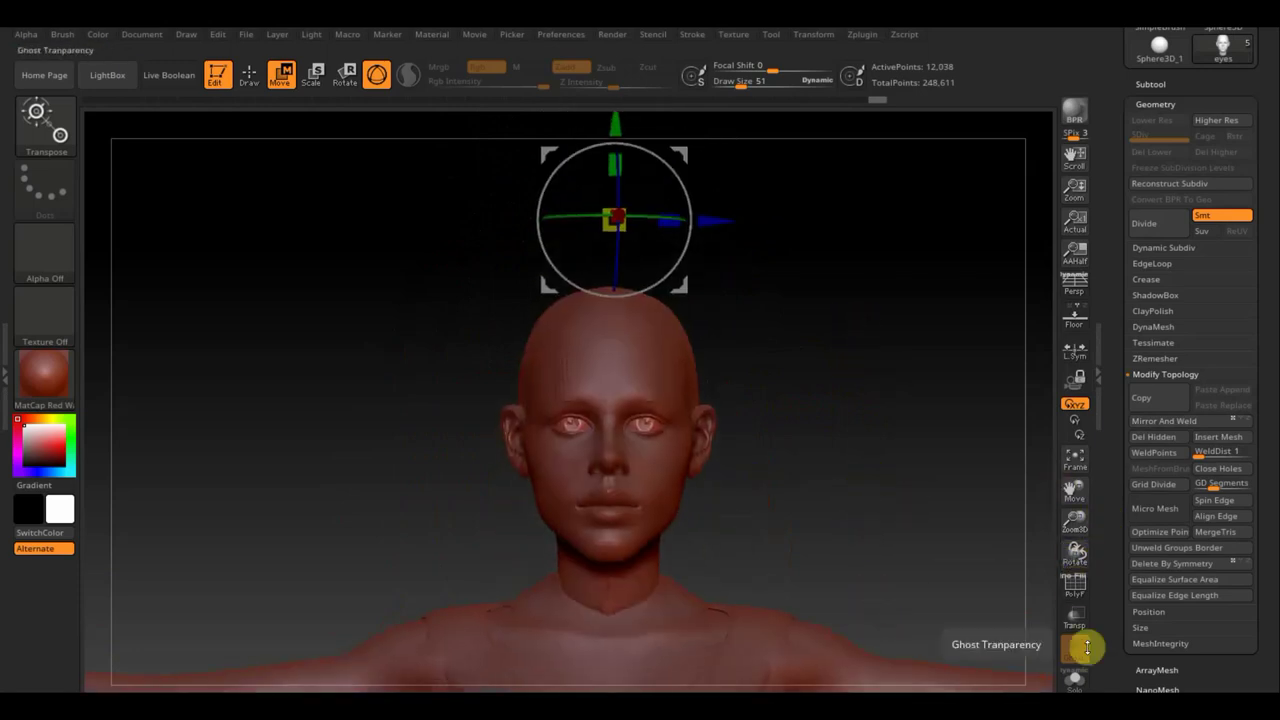
pyautogui.click(1075, 618)
pyautogui.click(1075, 619)
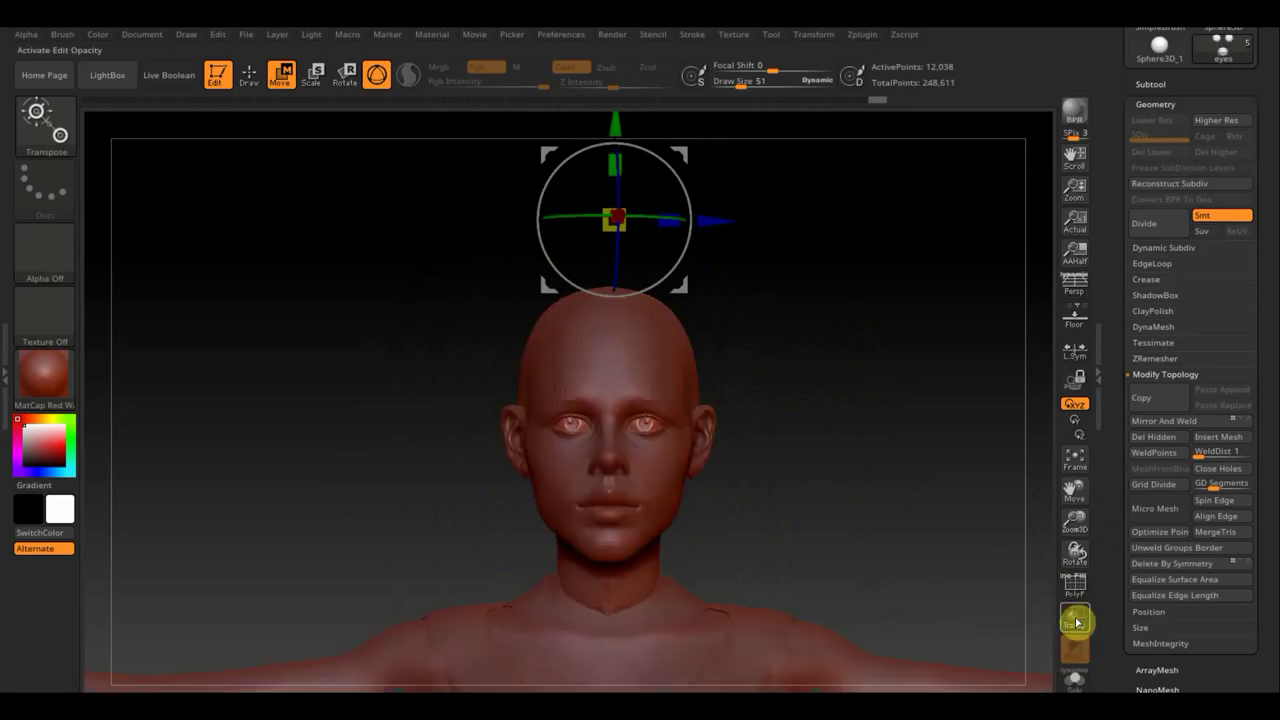
pyautogui.click(1077, 620)
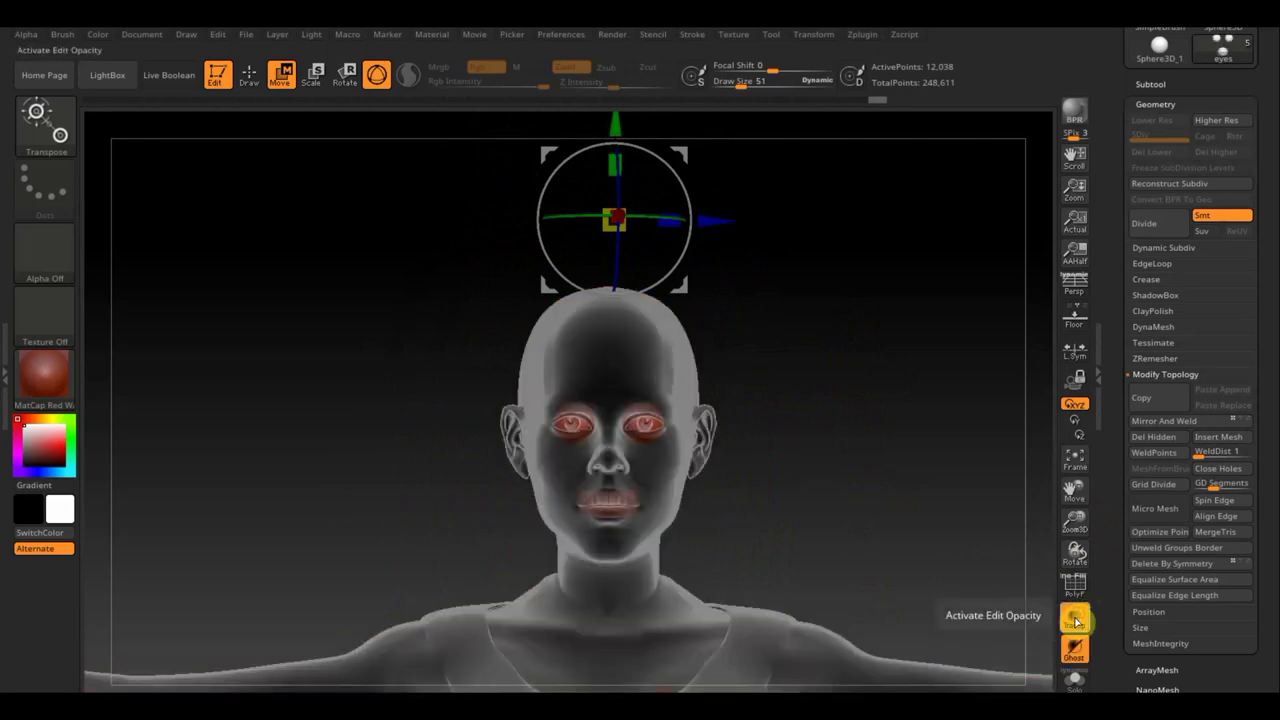
pyautogui.click(1075, 620)
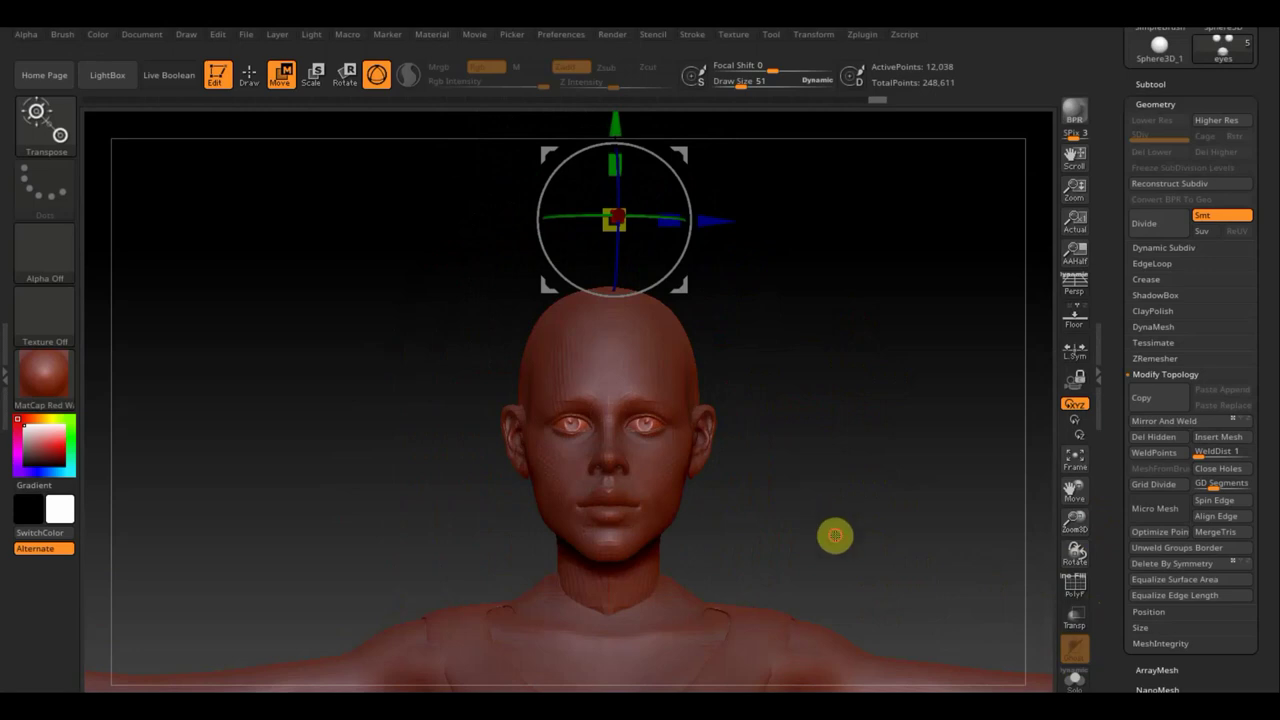
# Step: Zoom out and Frame the whole figure, then switch back to Draw mode
pyautogui.moveTo(835, 536)
pyautogui.mouseDown()
pyautogui.moveTo(823, 471)
pyautogui.moveTo(838, 316)
pyautogui.mouseUp()
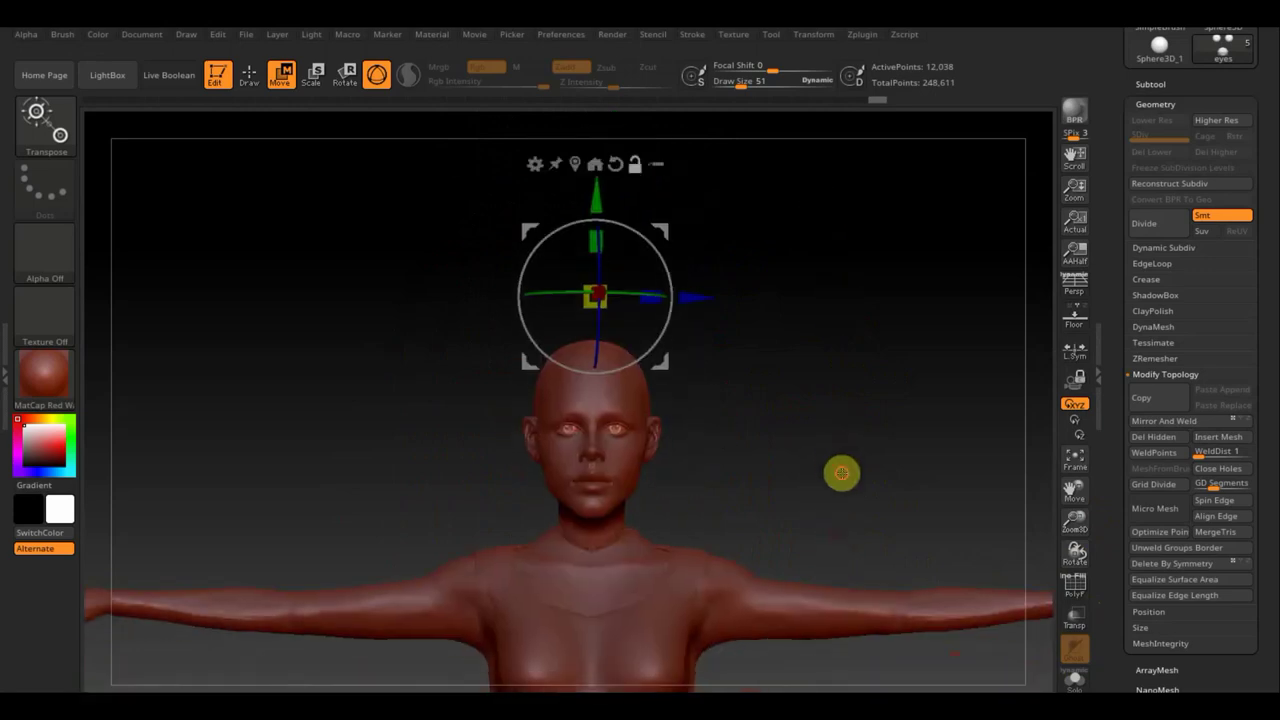
pyautogui.moveTo(842, 473)
pyautogui.mouseDown()
pyautogui.moveTo(814, 423)
pyautogui.moveTo(823, 534)
pyautogui.moveTo(854, 134)
pyautogui.mouseUp()
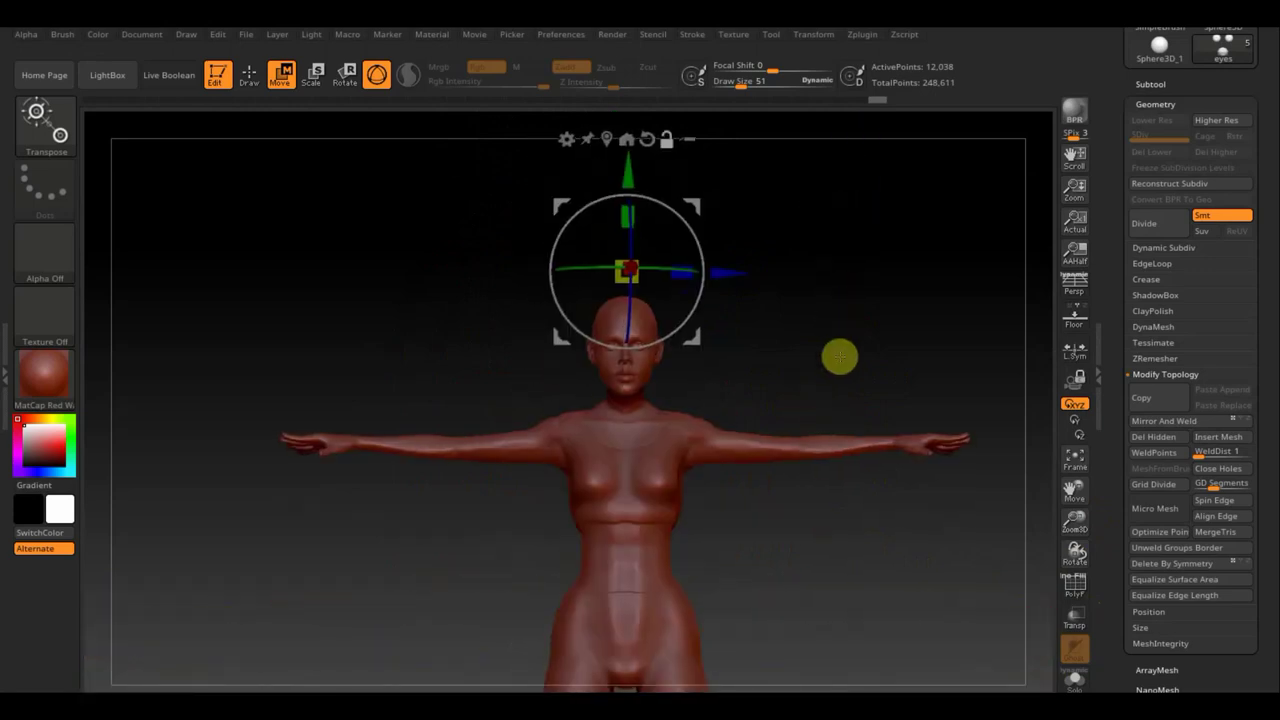
pyautogui.moveTo(843, 534)
pyautogui.mouseDown()
pyautogui.moveTo(837, 517)
pyautogui.moveTo(946, 446)
pyautogui.mouseUp()
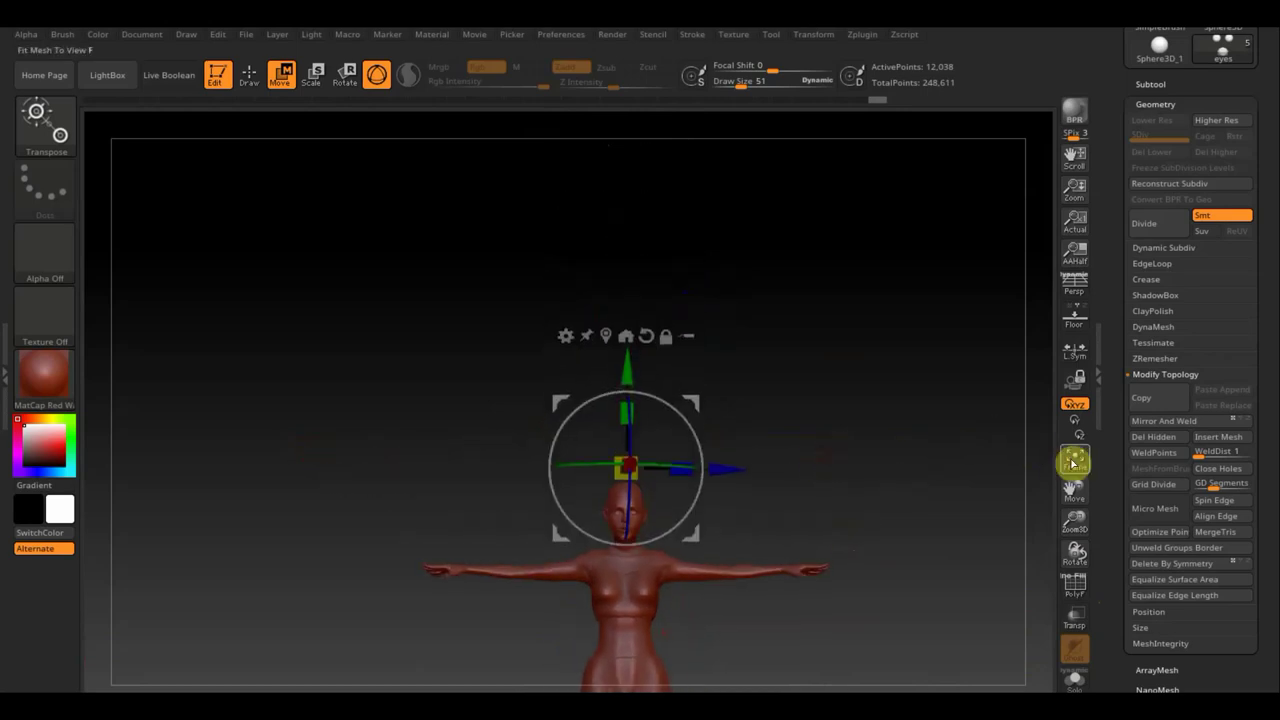
pyautogui.click(1073, 461)
pyautogui.moveTo(851, 463)
pyautogui.mouseDown()
pyautogui.moveTo(854, 531)
pyautogui.moveTo(828, 457)
pyautogui.moveTo(846, 534)
pyautogui.moveTo(811, 477)
pyautogui.moveTo(890, 487)
pyautogui.moveTo(848, 453)
pyautogui.mouseUp()
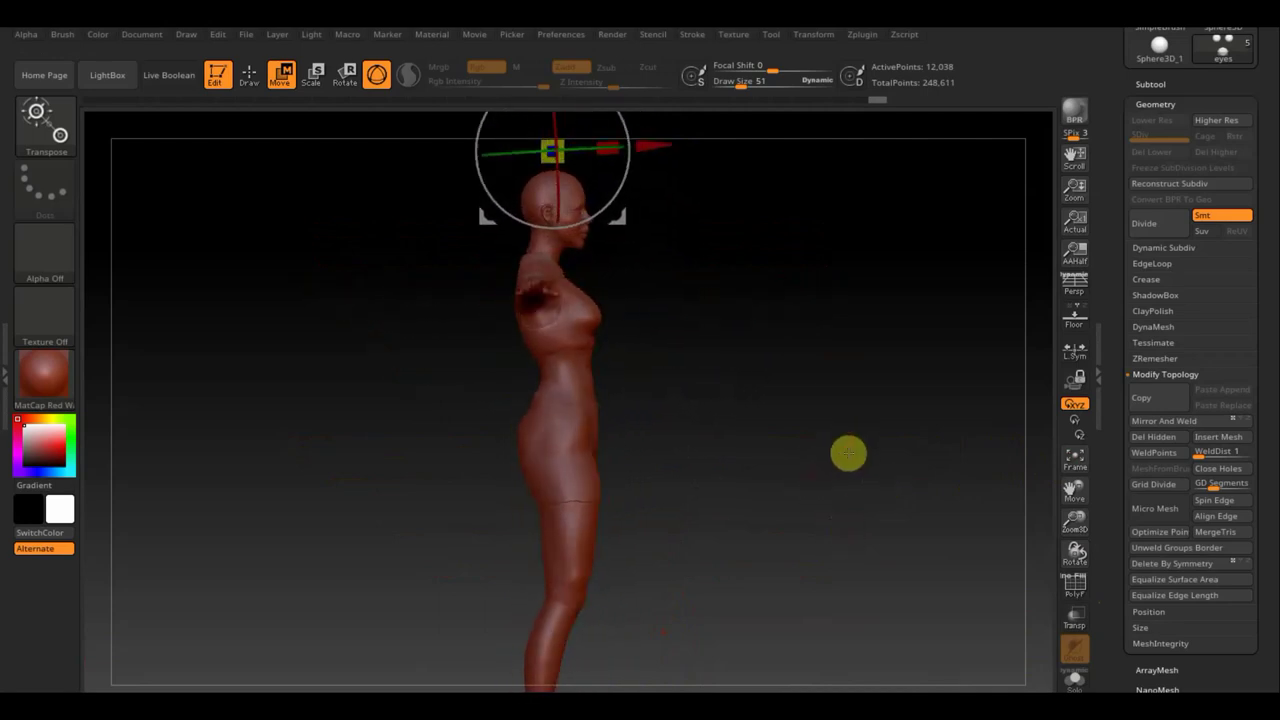
pyautogui.keyDown('alt'); pyautogui.moveTo(826, 389); pyautogui.dragTo(823, 491); pyautogui.keyUp('alt')
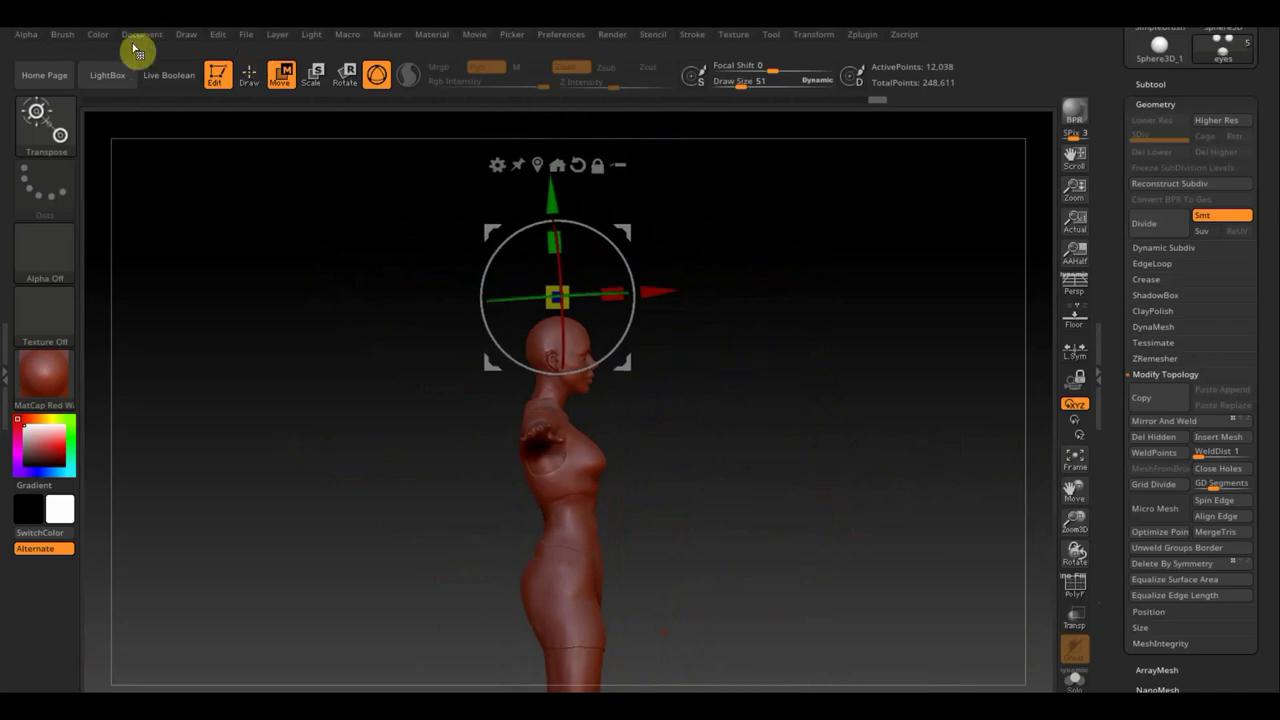
pyautogui.click(250, 75)
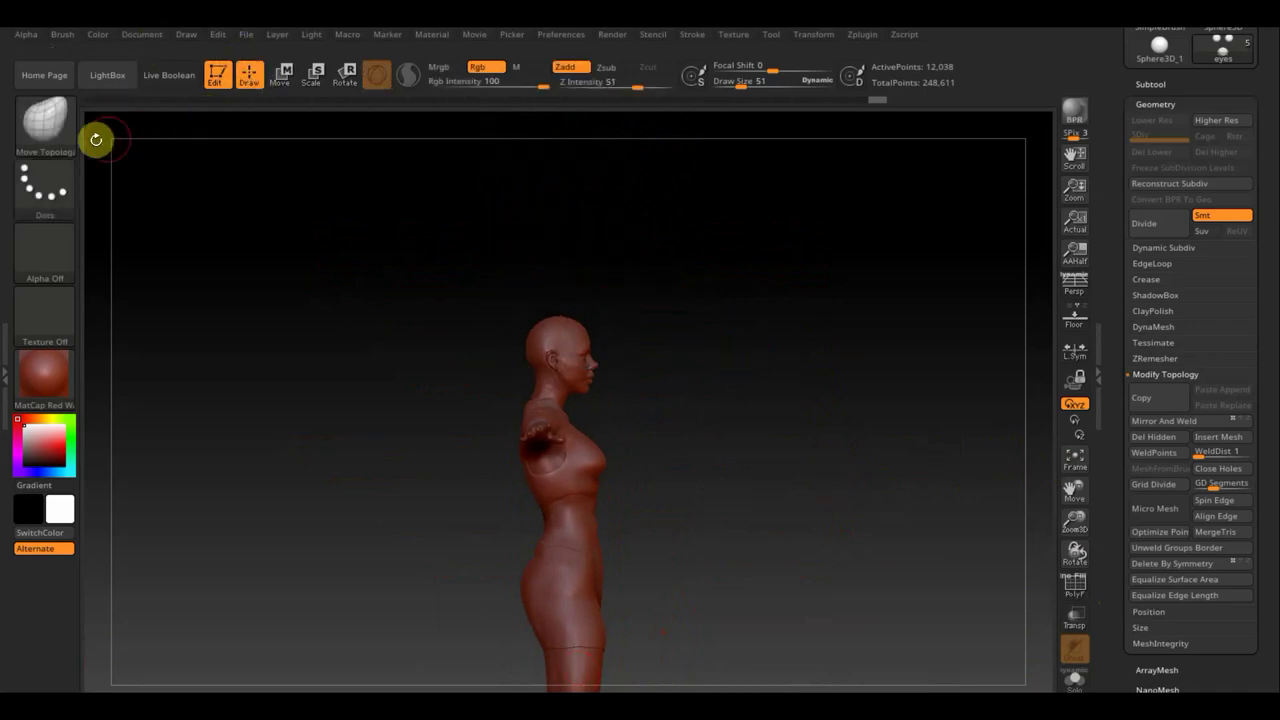
# Step: Select Move Topologic, load InsertMesh волосы.zbp from D:\ВСЕ для SculptGL, and choose mixamo5
pyautogui.click(55, 126)
pyautogui.click(295, 145)
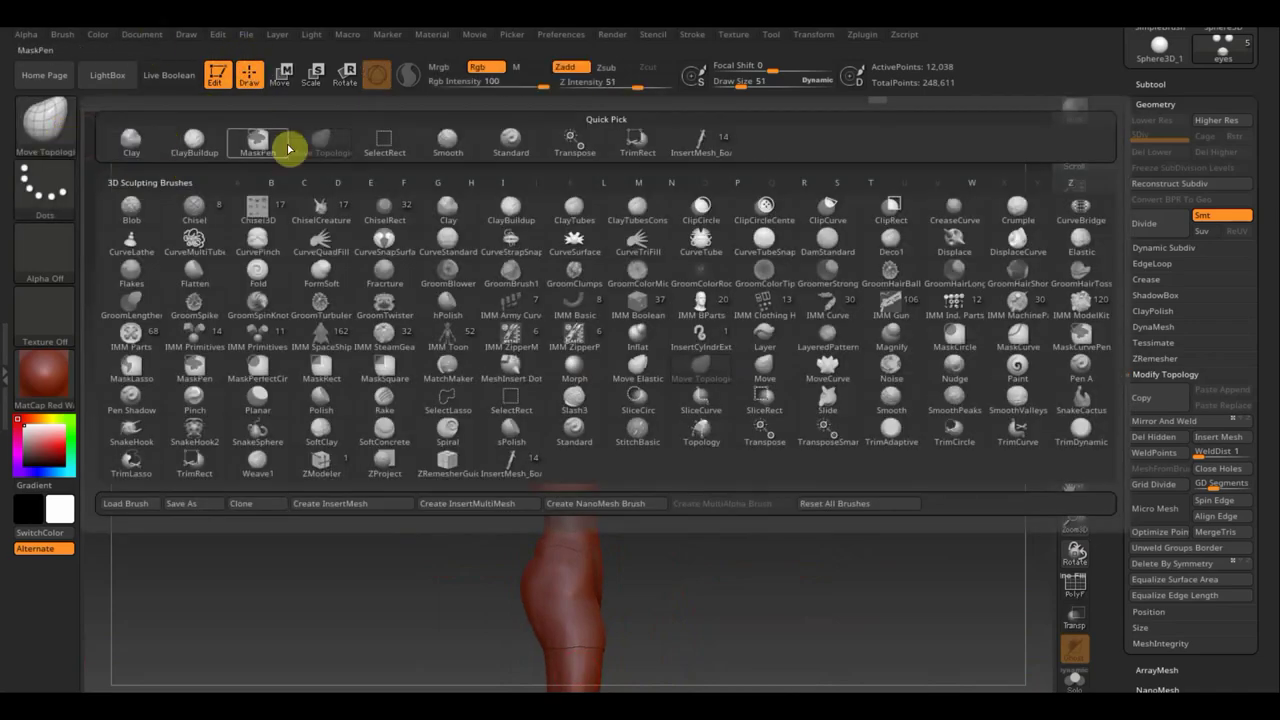
pyautogui.click(135, 504)
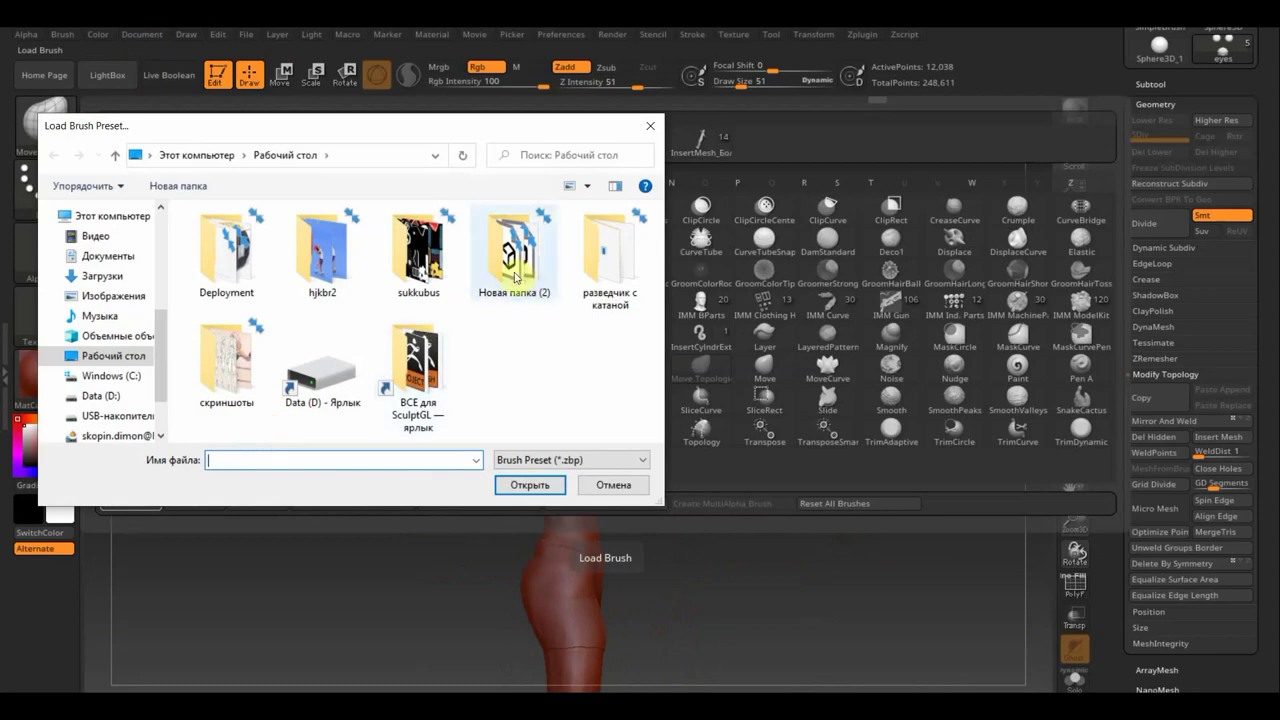
pyautogui.doubleClick(413, 369)
pyautogui.click(432, 272)
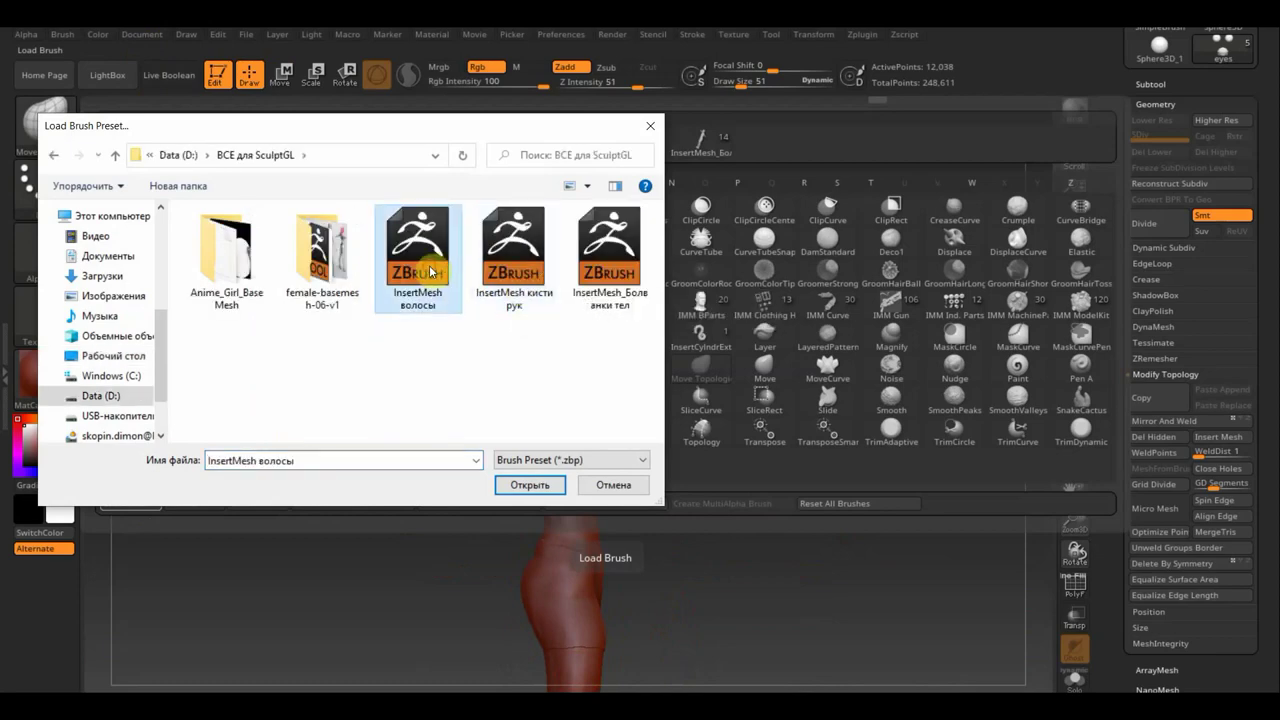
pyautogui.click(527, 486)
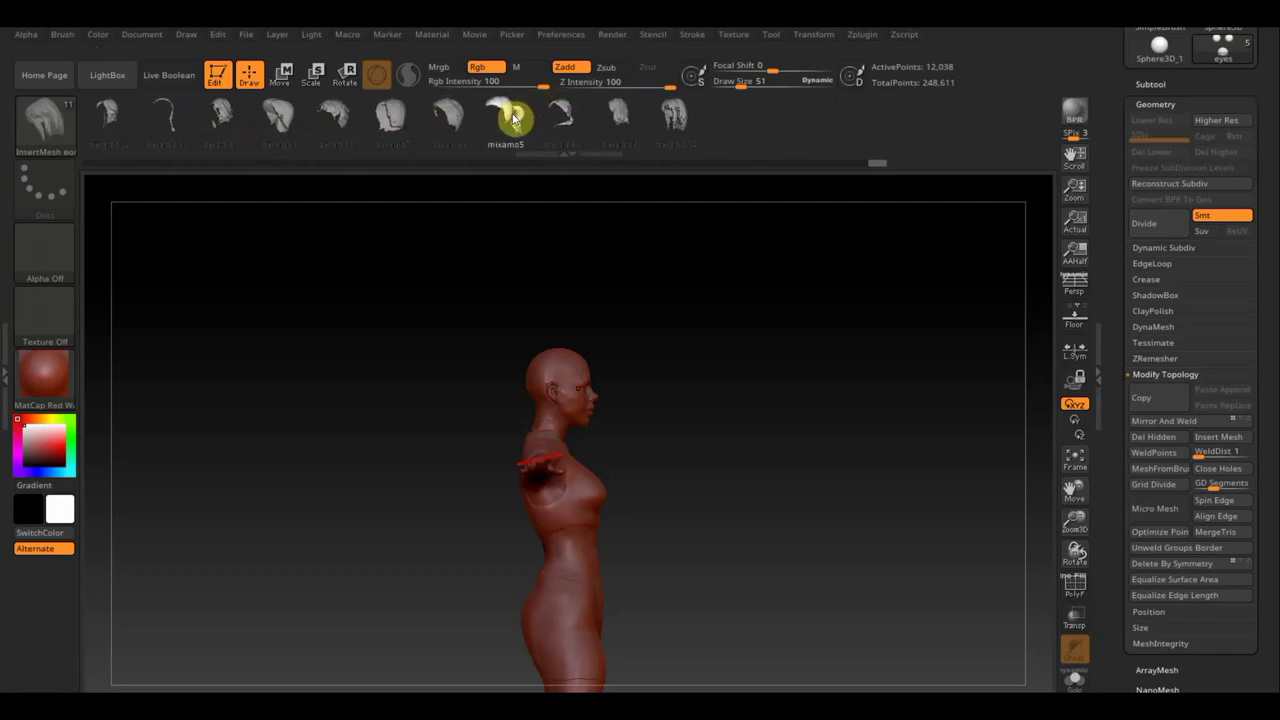
pyautogui.click(558, 357)
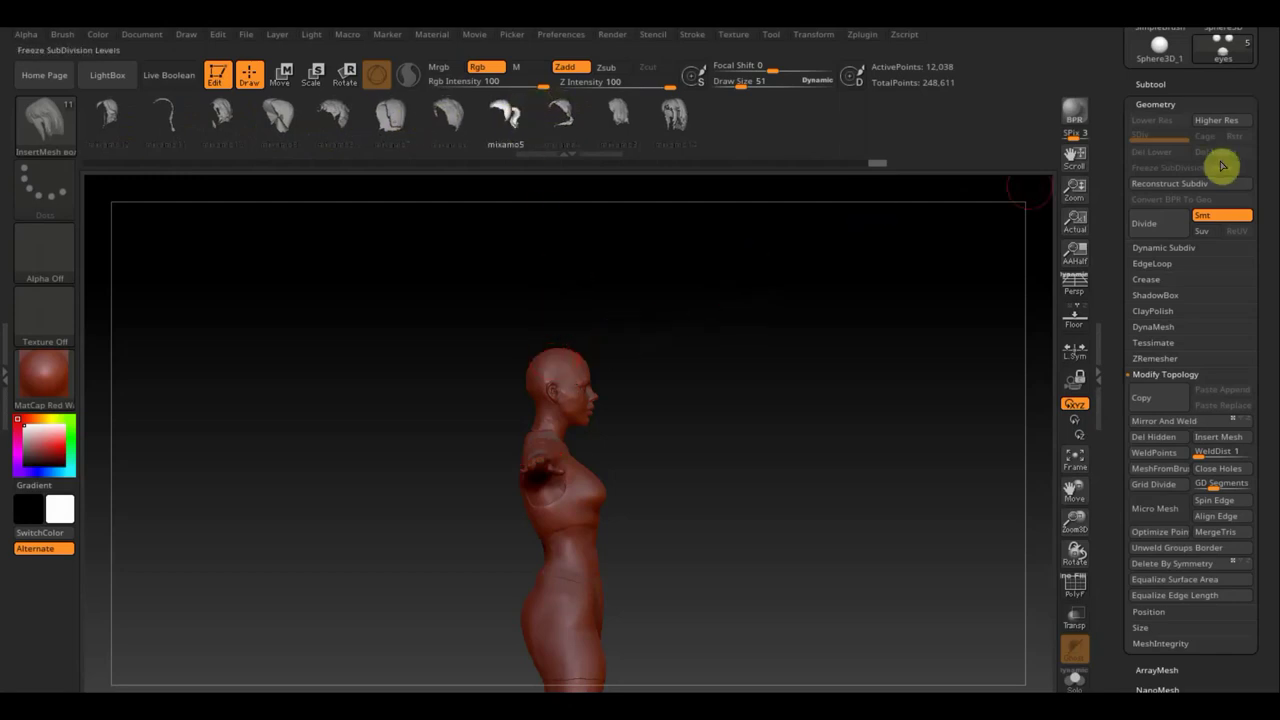
# Step: Duplicate the FemaleHead subtool and drag the ponytail hair mesh onto the canvas beside the head
pyautogui.click(1155, 86)
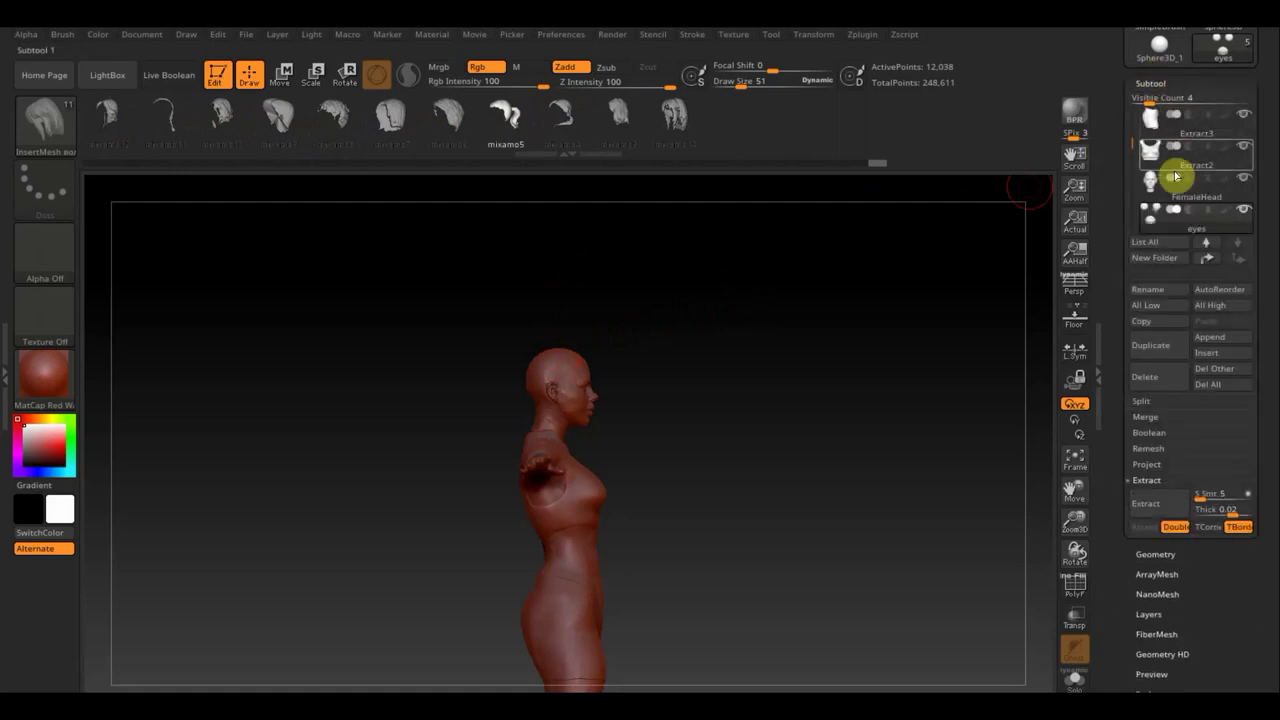
pyautogui.click(1160, 202)
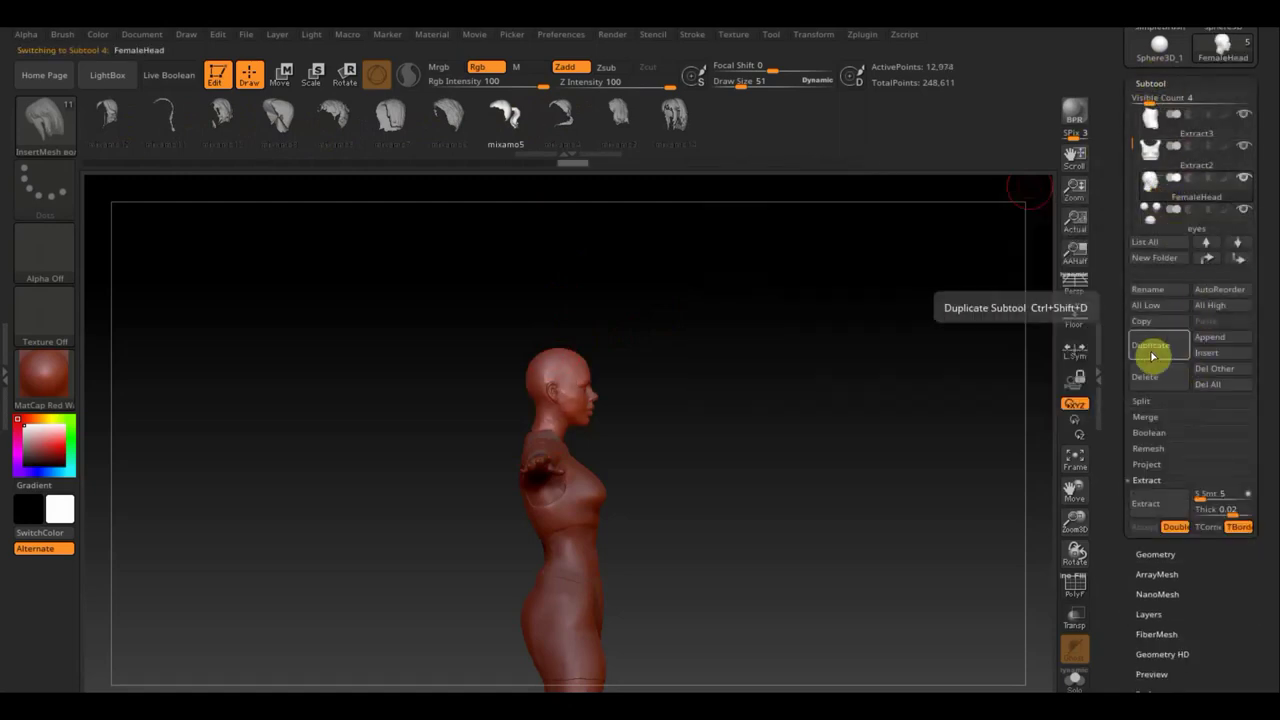
pyautogui.click(1158, 347)
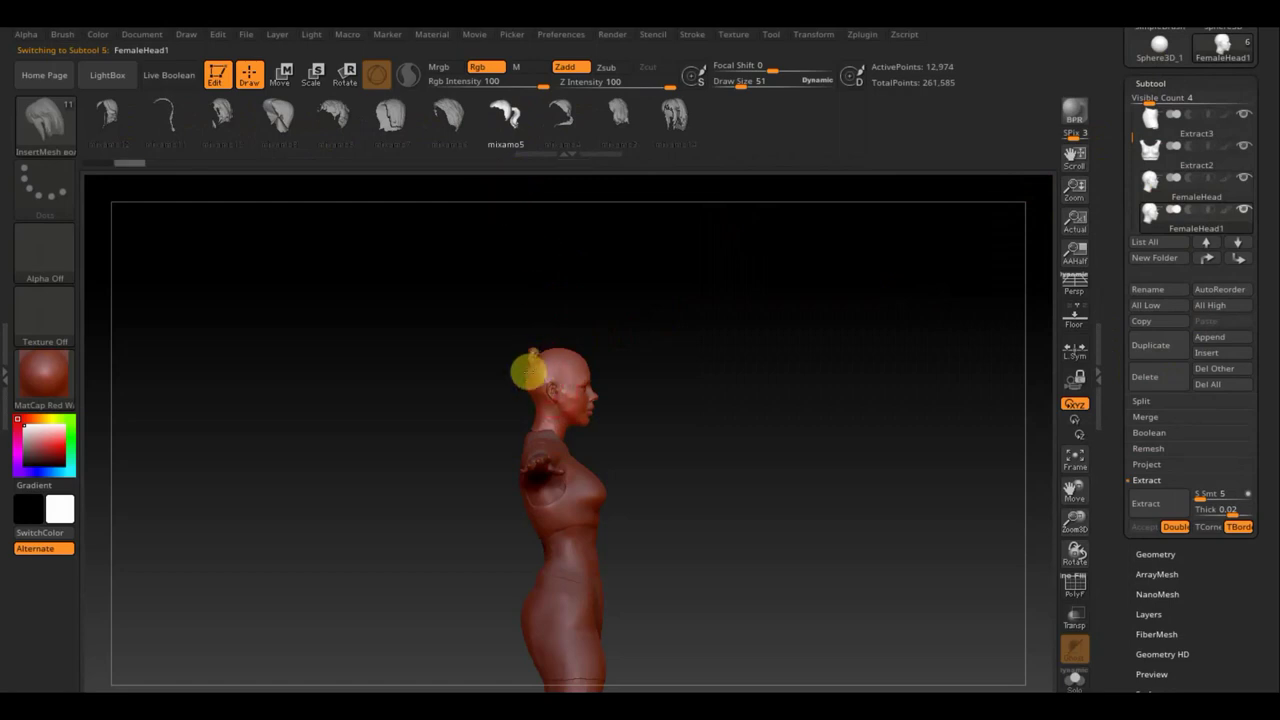
pyautogui.moveTo(528, 372); pyautogui.dragTo(498, 406)
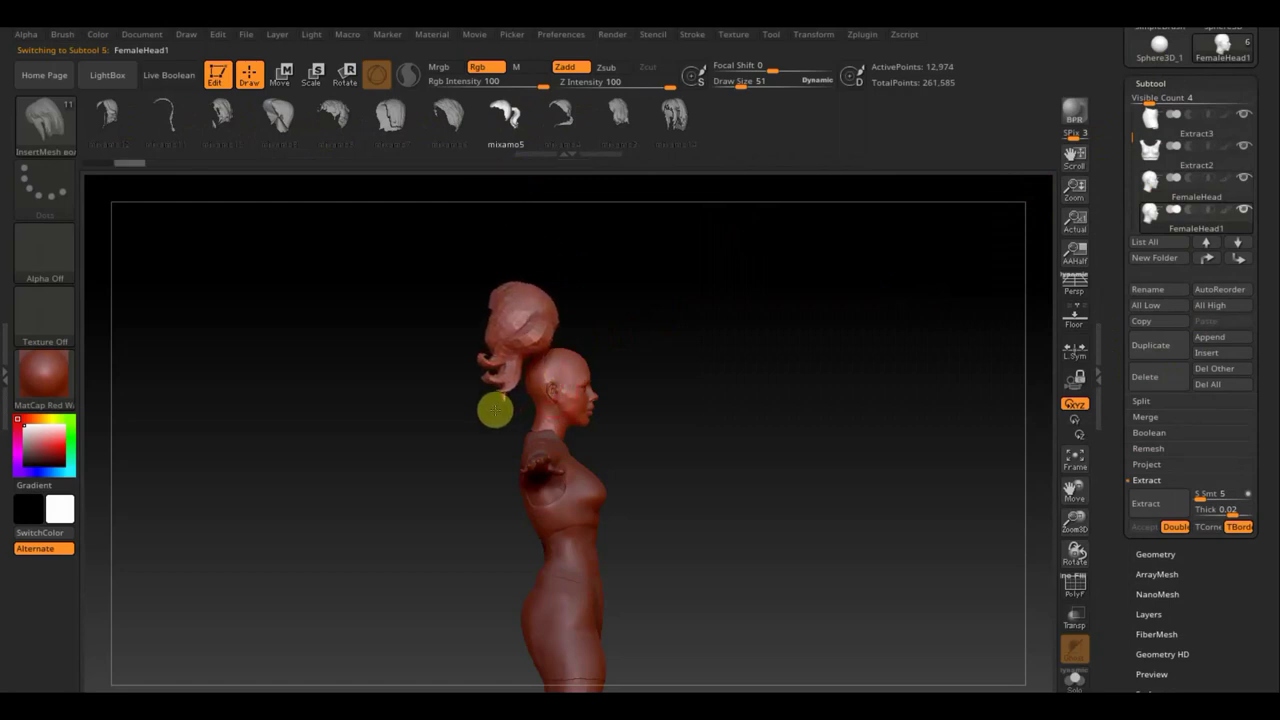
pyautogui.moveTo(495, 411); pyautogui.dragTo(491, 408)
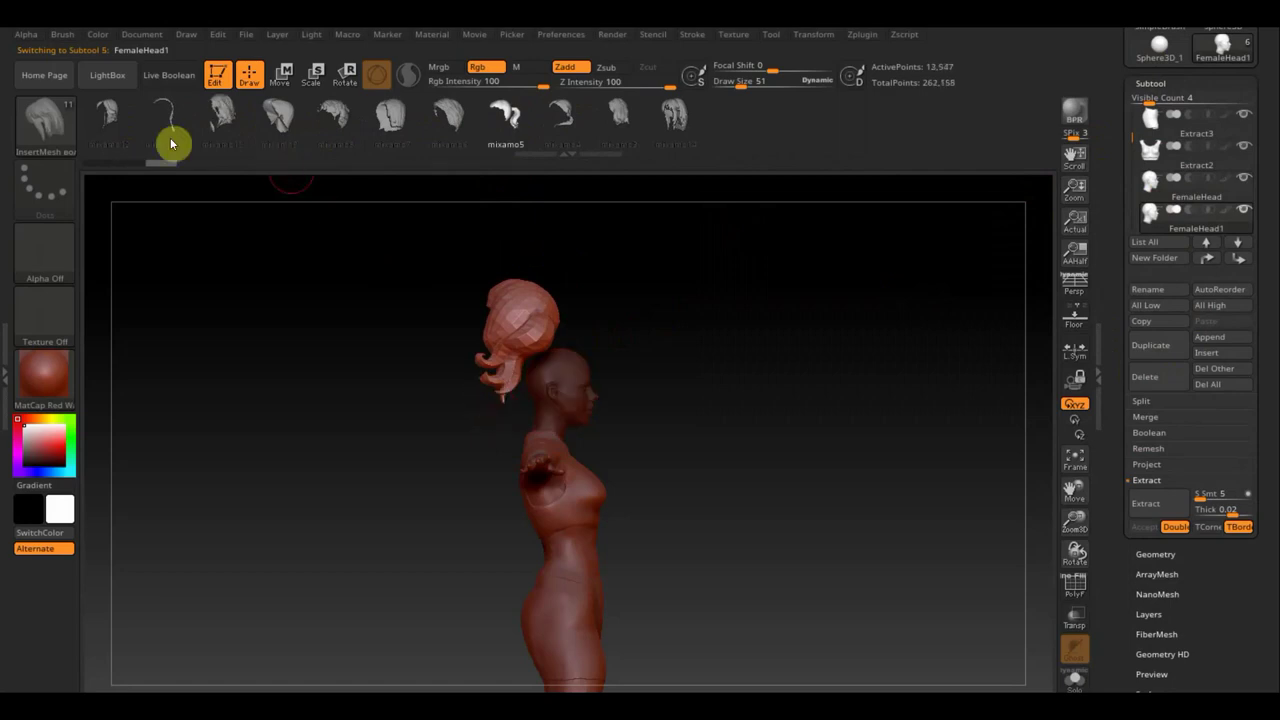
pyautogui.click(72, 127)
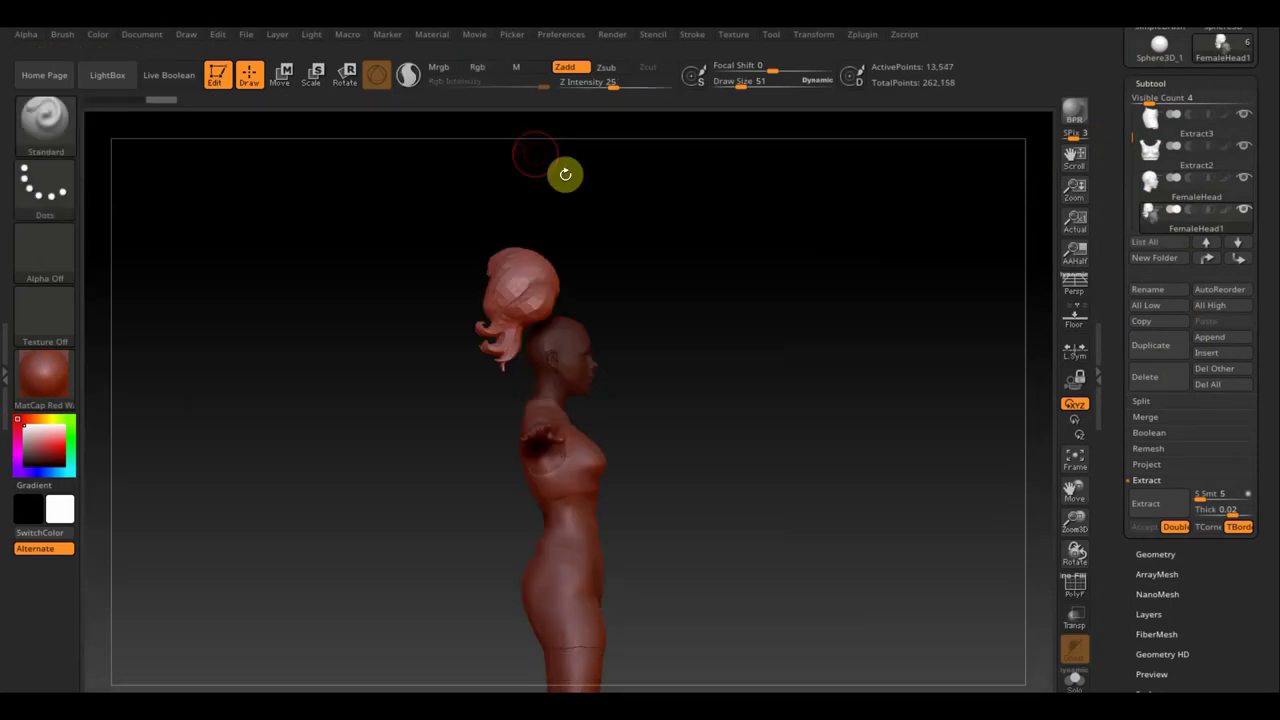
# Step: With the Transpose gizmo, rotate the hair around its vertical axis and shrink it to head size
pyautogui.click(513, 143)
pyautogui.moveTo(663, 291)
pyautogui.mouseDown()
pyautogui.moveTo(608, 286)
pyautogui.moveTo(637, 280)
pyautogui.moveTo(720, 534)
pyautogui.moveTo(740, 494)
pyautogui.mouseUp()
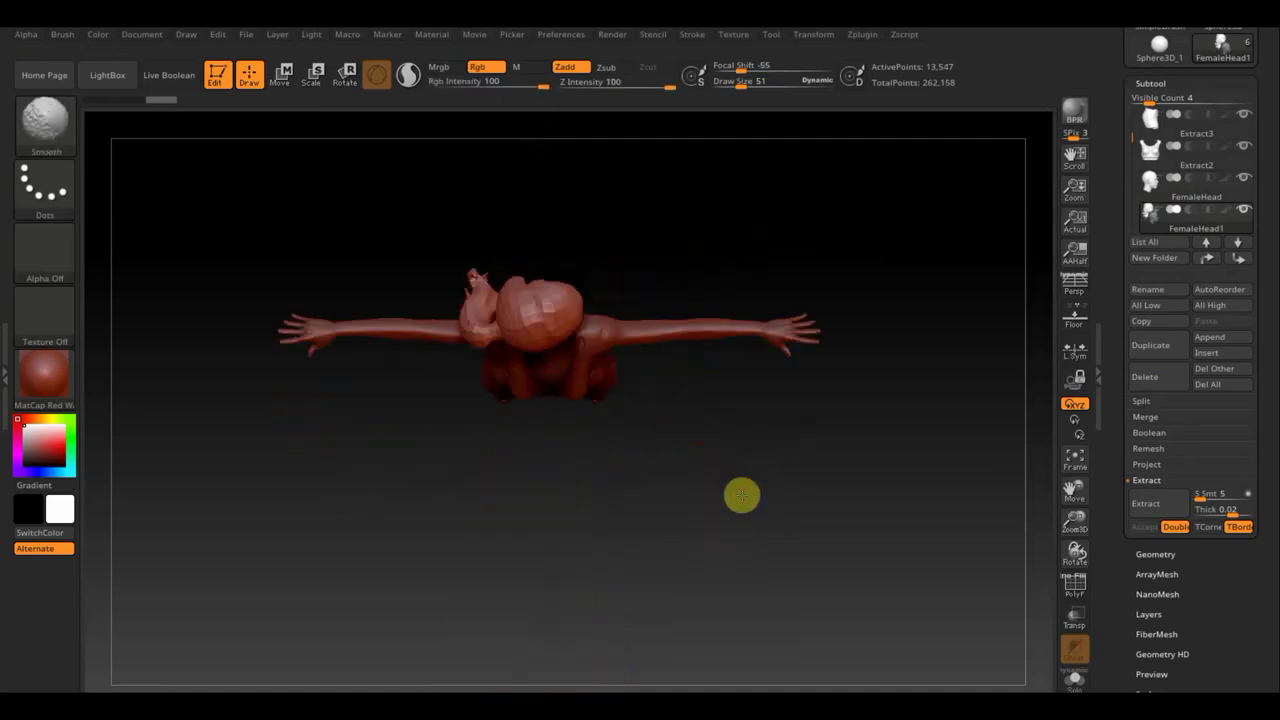
pyautogui.click(282, 74)
pyautogui.moveTo(572, 264); pyautogui.dragTo(575, 363)
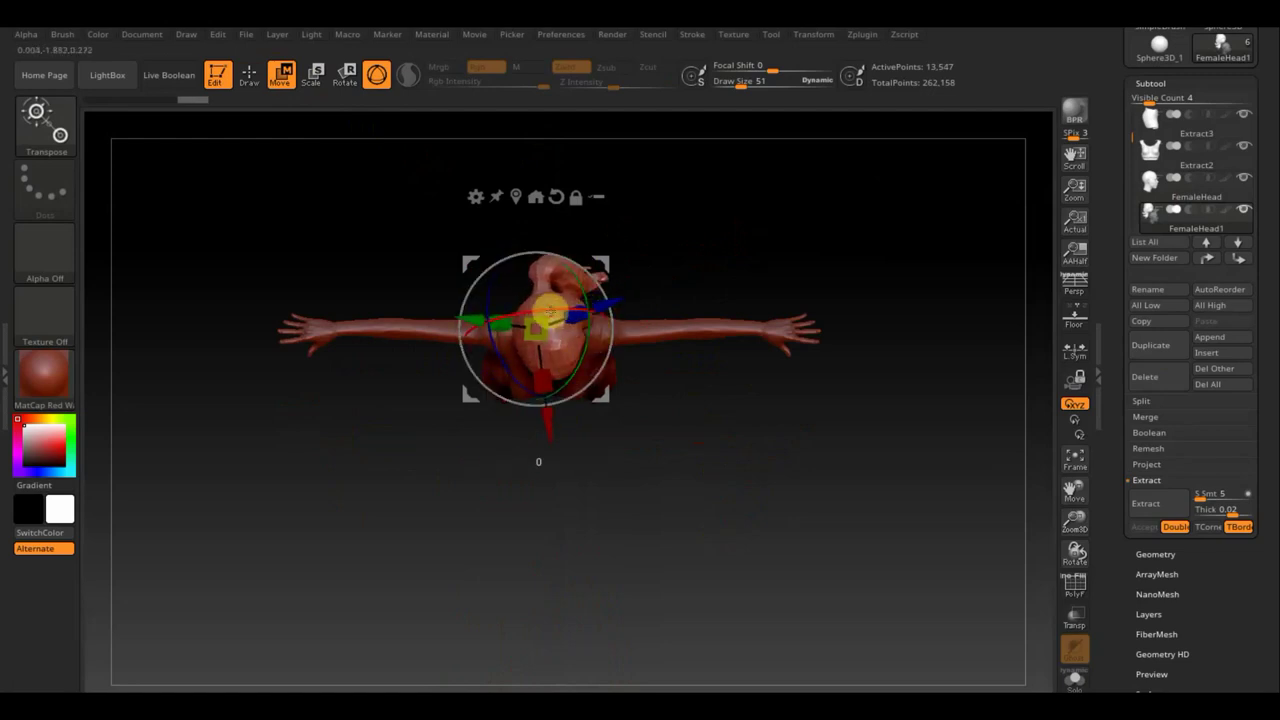
pyautogui.moveTo(548, 306)
pyautogui.mouseDown()
pyautogui.moveTo(571, 320)
pyautogui.moveTo(620, 306)
pyautogui.mouseUp()
pyautogui.moveTo(709, 309)
pyautogui.mouseDown()
pyautogui.moveTo(709, 180)
pyautogui.moveTo(723, 214)
pyautogui.mouseUp()
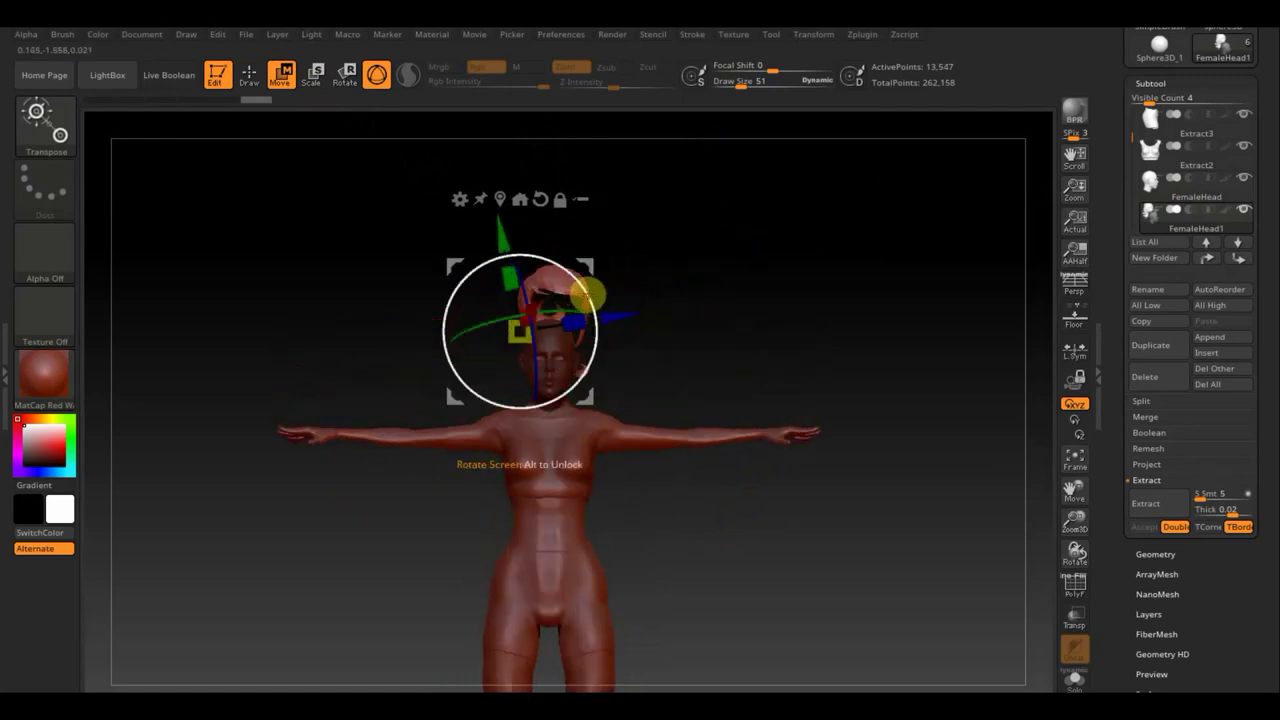
pyautogui.moveTo(585, 296); pyautogui.dragTo(585, 307)
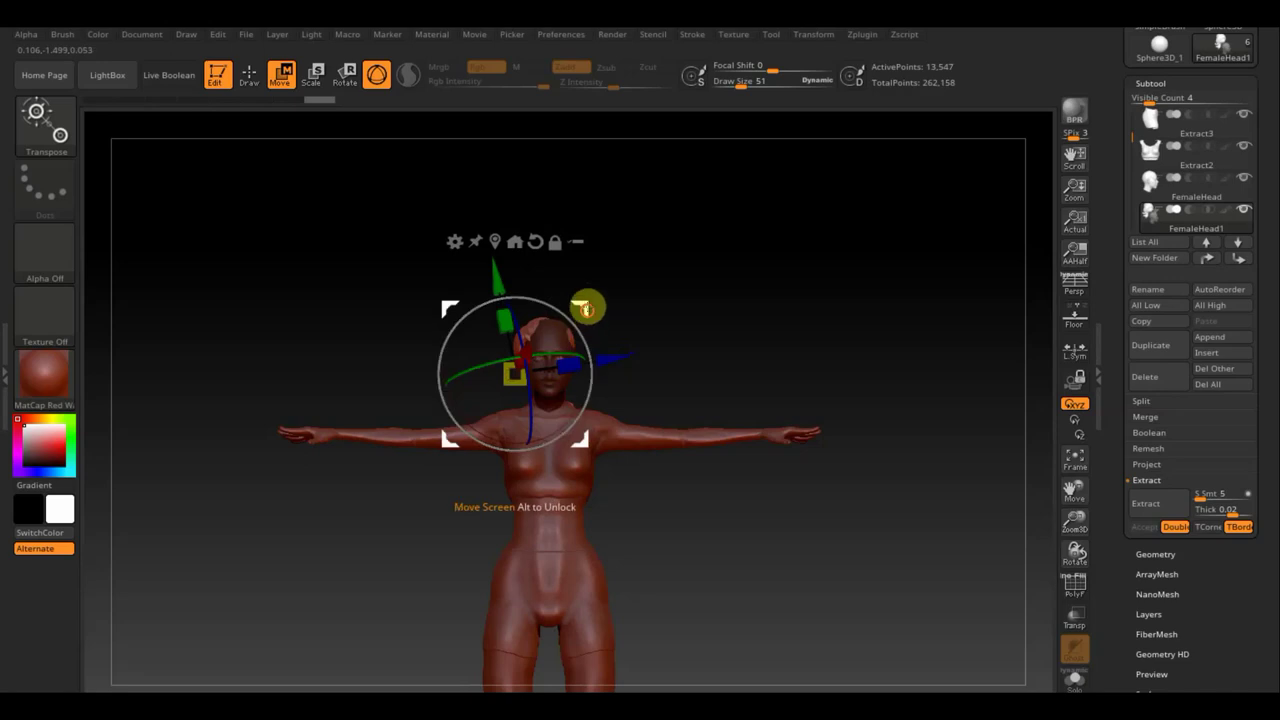
# Step: Nudge the hair down and back onto the head, checking side and front, then return to Draw
pyautogui.moveTo(623, 314); pyautogui.dragTo(751, 323)
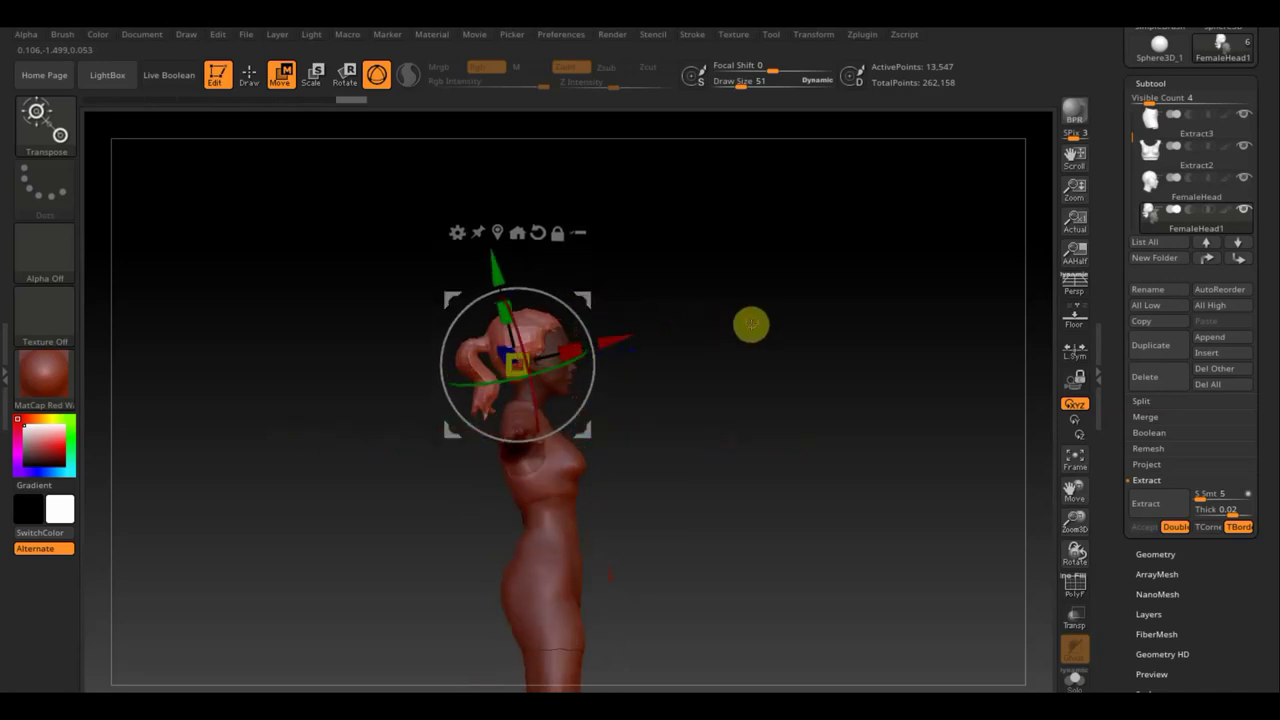
pyautogui.moveTo(590, 301); pyautogui.dragTo(596, 307)
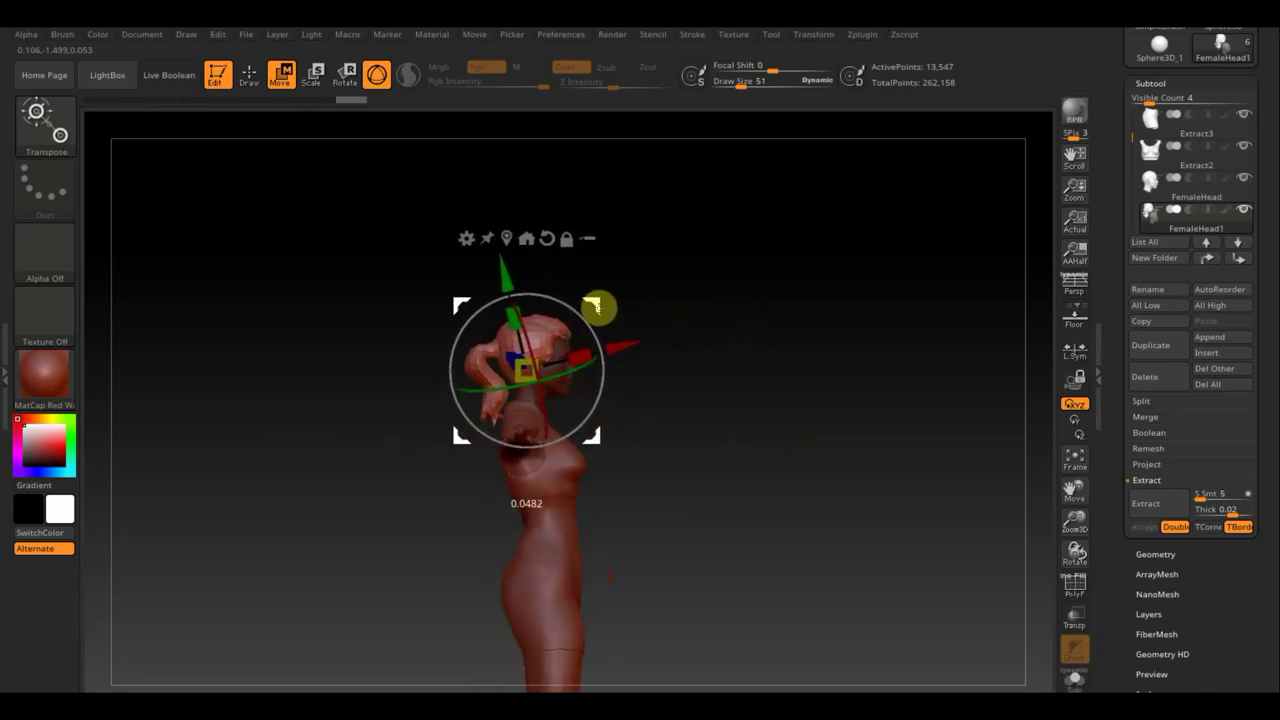
pyautogui.moveTo(716, 344)
pyautogui.mouseDown()
pyautogui.moveTo(731, 489)
pyautogui.moveTo(766, 460)
pyautogui.moveTo(681, 468)
pyautogui.moveTo(763, 423)
pyautogui.mouseUp()
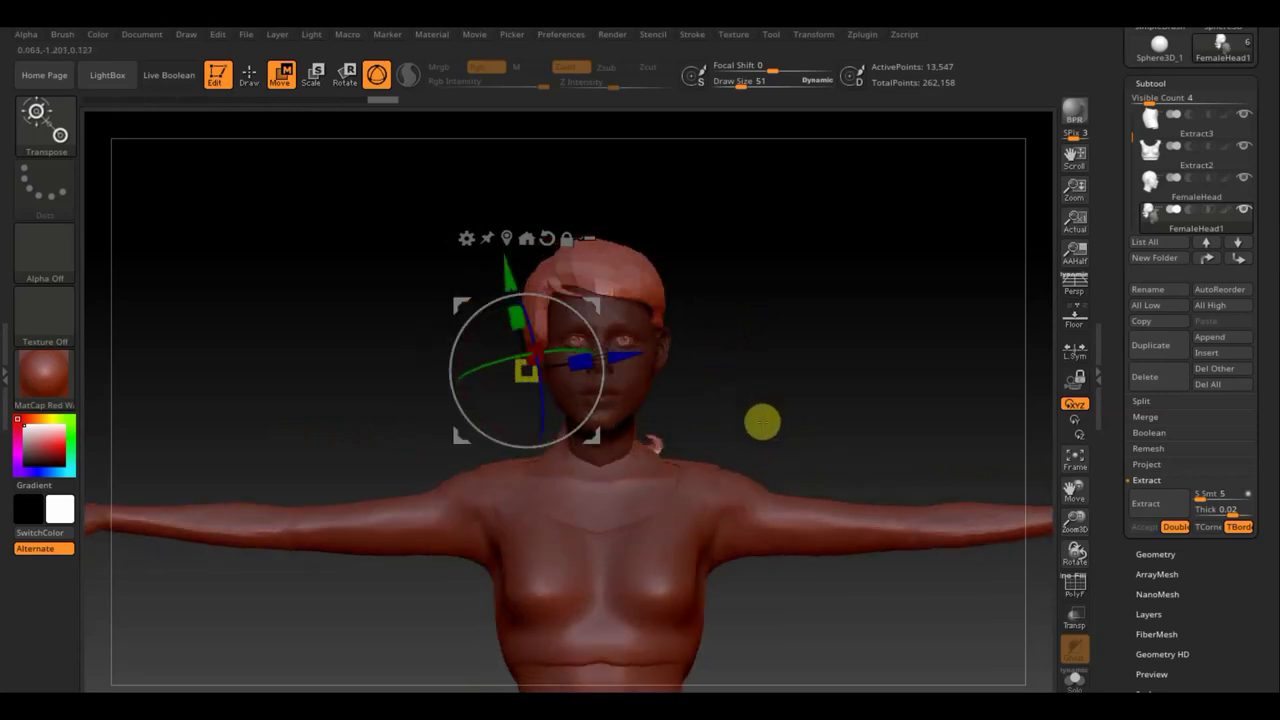
pyautogui.moveTo(596, 309); pyautogui.dragTo(597, 311)
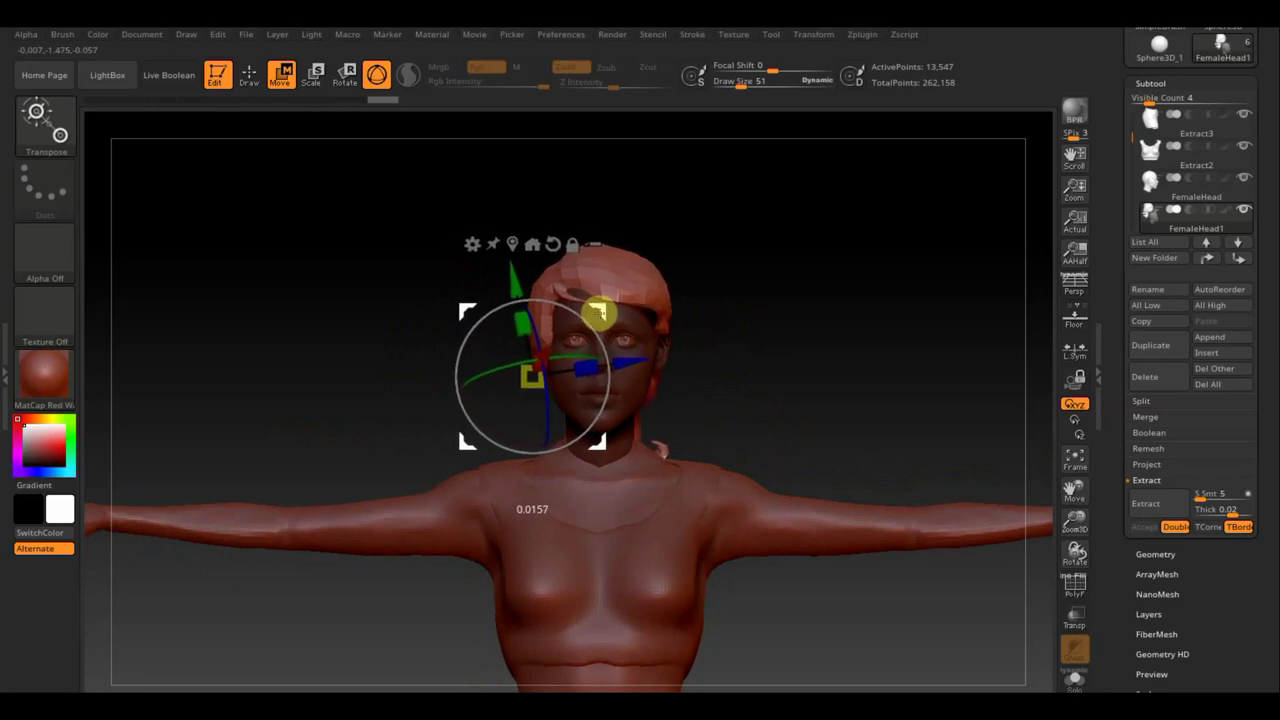
pyautogui.moveTo(686, 309); pyautogui.dragTo(799, 336)
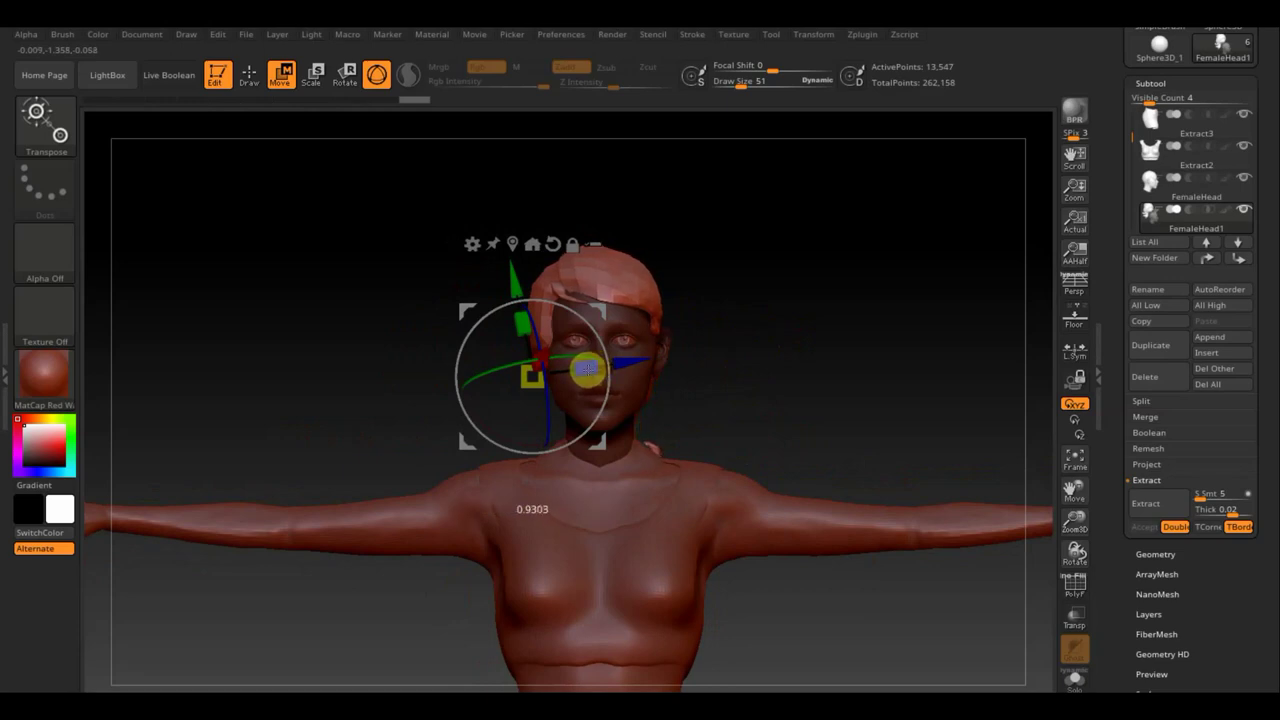
pyautogui.moveTo(700, 360)
pyautogui.mouseDown()
pyautogui.moveTo(835, 351)
pyautogui.moveTo(673, 383)
pyautogui.moveTo(760, 374)
pyautogui.mouseUp()
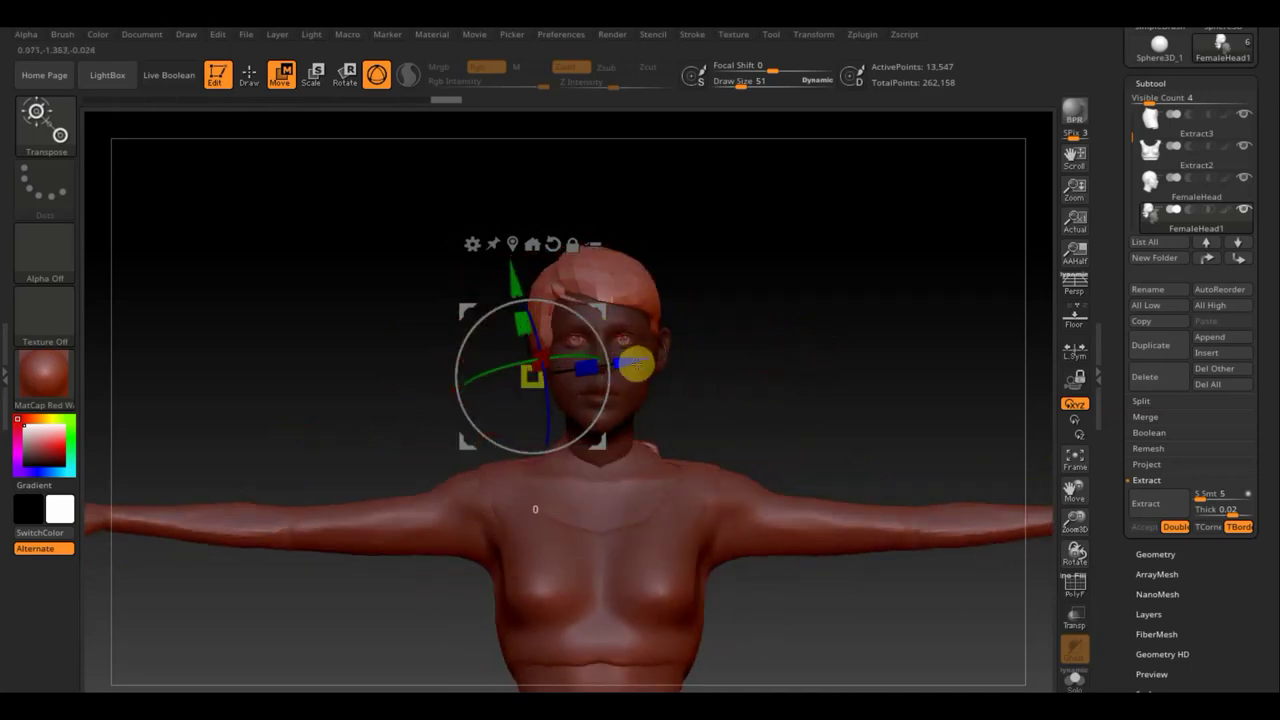
pyautogui.moveTo(636, 366); pyautogui.dragTo(641, 368)
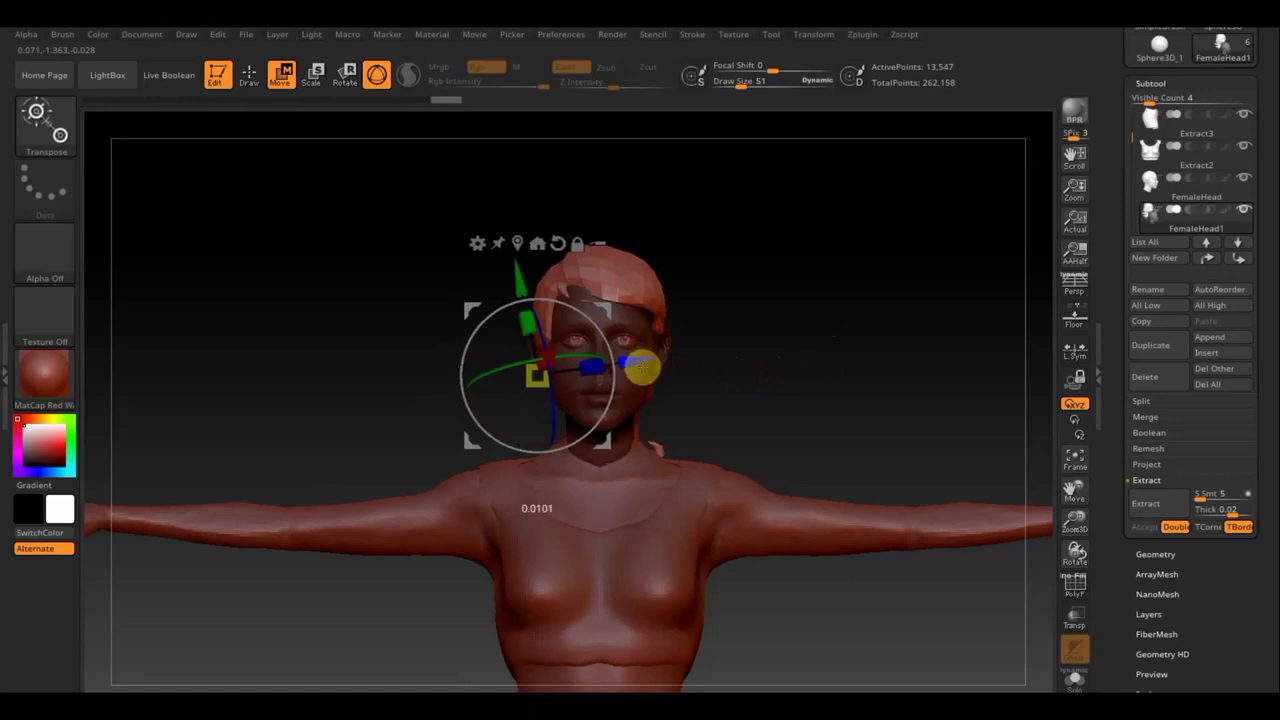
pyautogui.moveTo(777, 360)
pyautogui.mouseDown()
pyautogui.moveTo(711, 360)
pyautogui.moveTo(854, 354)
pyautogui.moveTo(849, 372)
pyautogui.mouseUp()
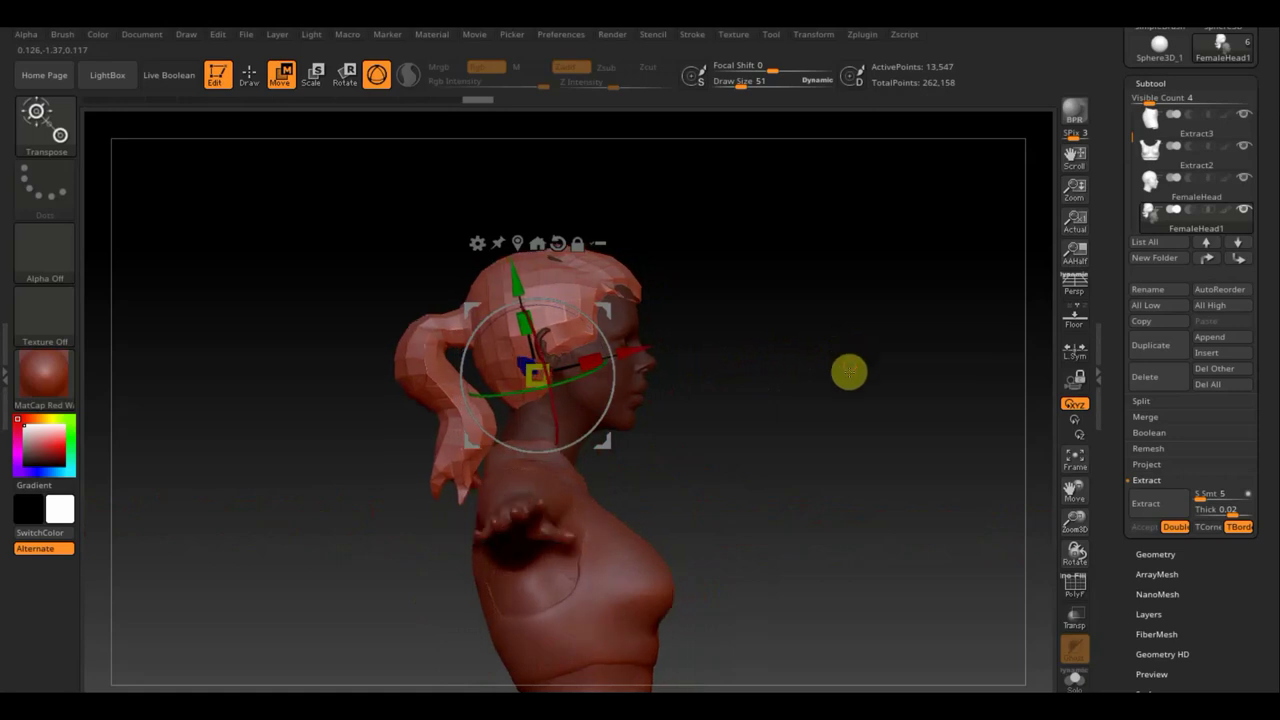
pyautogui.click(249, 76)
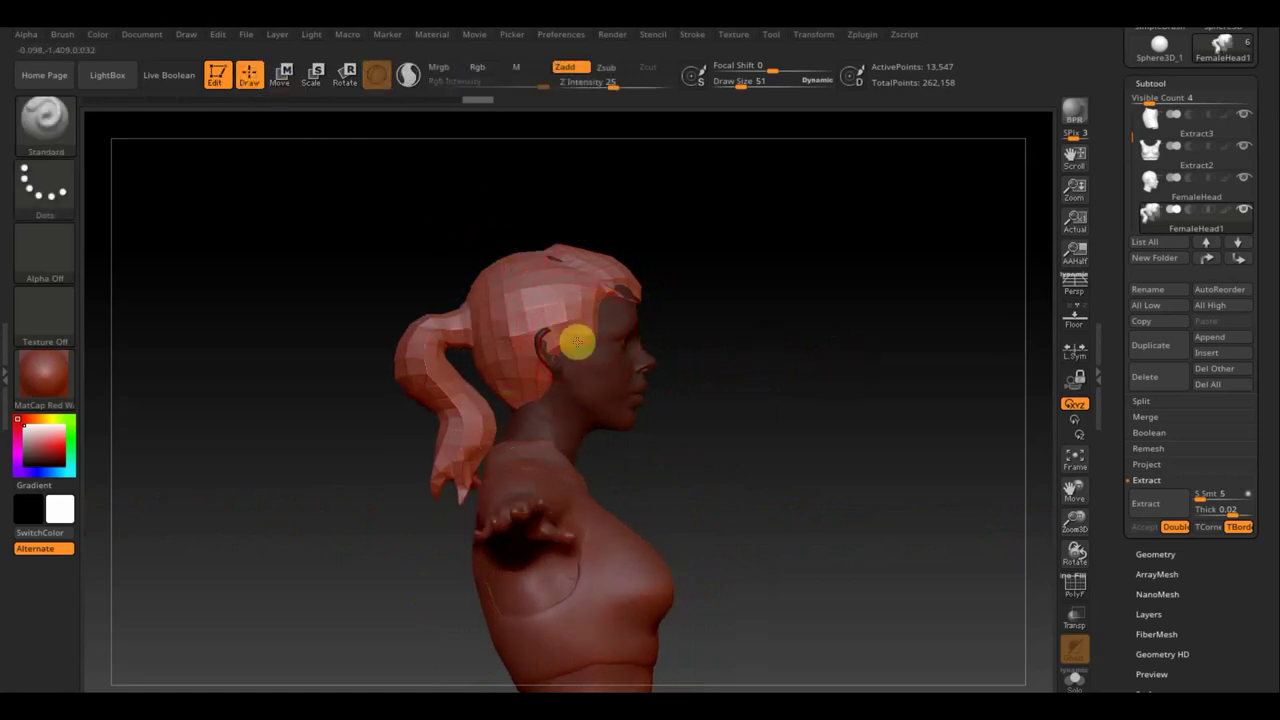
# Step: Use Move Topological to tuck the hair against the neck and around the ear
pyautogui.click(50, 130)
pyautogui.click(320, 140)
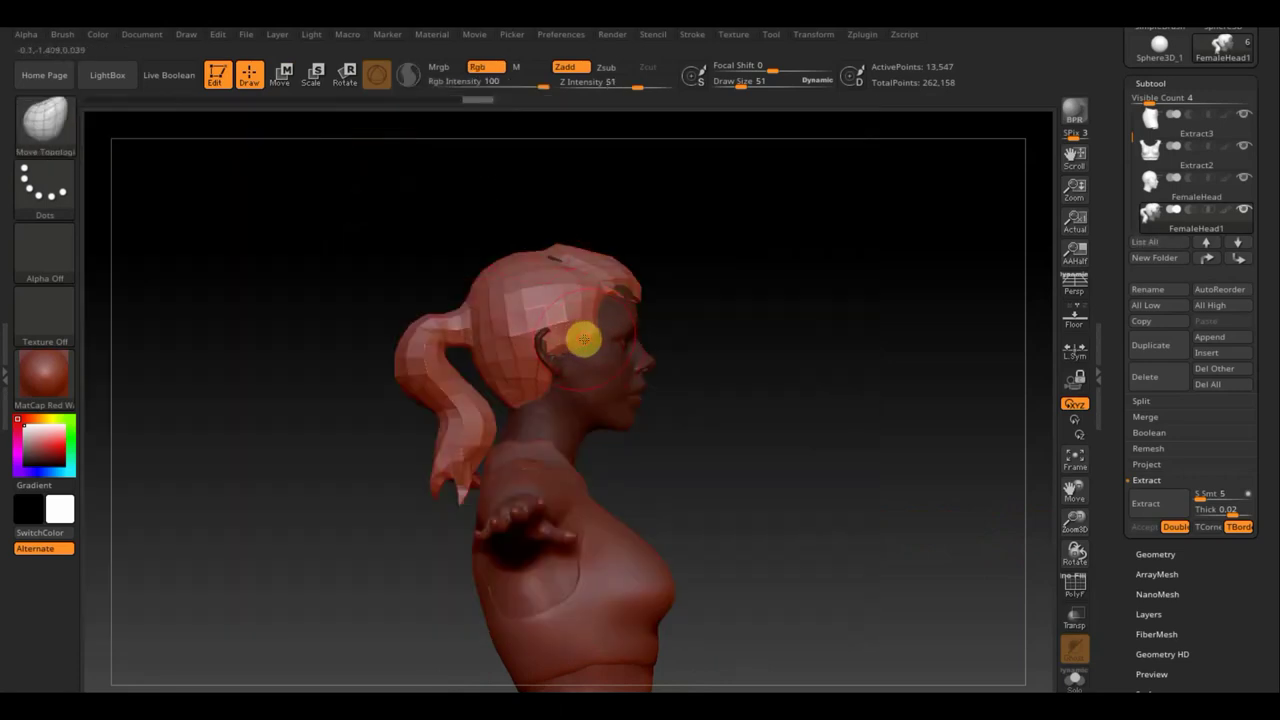
pyautogui.moveTo(914, 443); pyautogui.dragTo(639, 447)
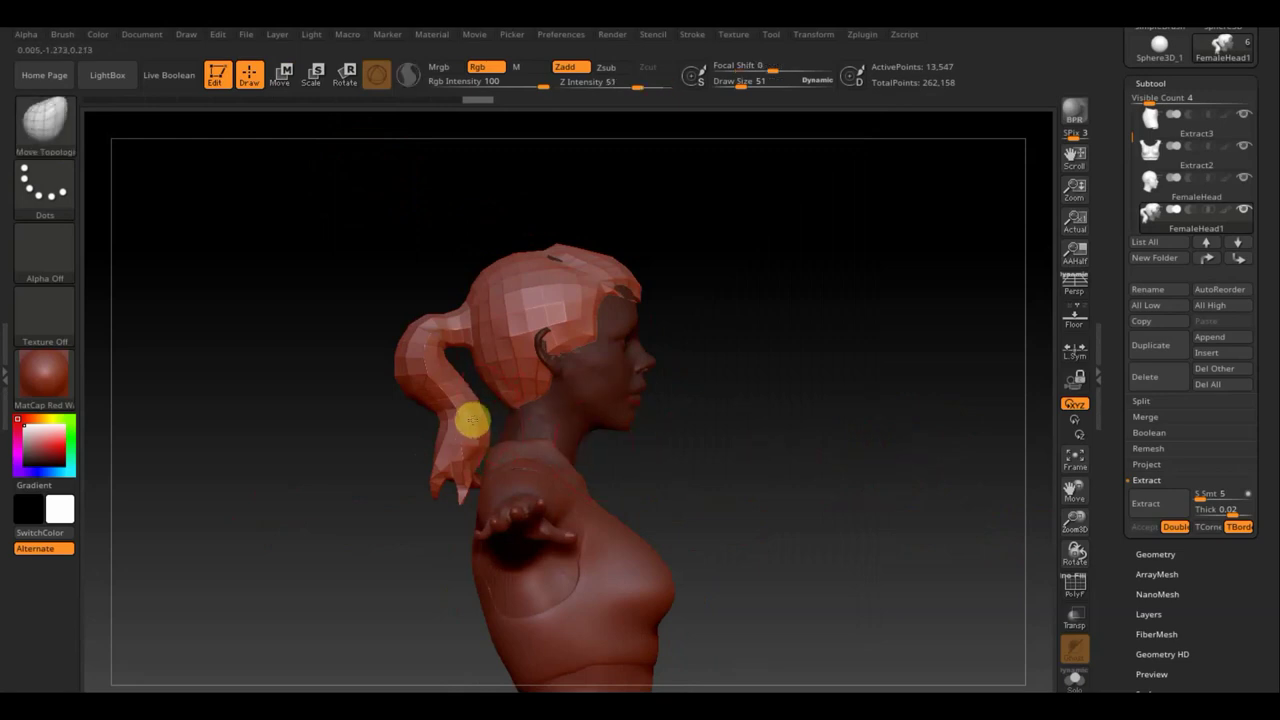
pyautogui.moveTo(472, 421)
pyautogui.mouseDown()
pyautogui.moveTo(494, 450)
pyautogui.moveTo(479, 486)
pyautogui.mouseUp()
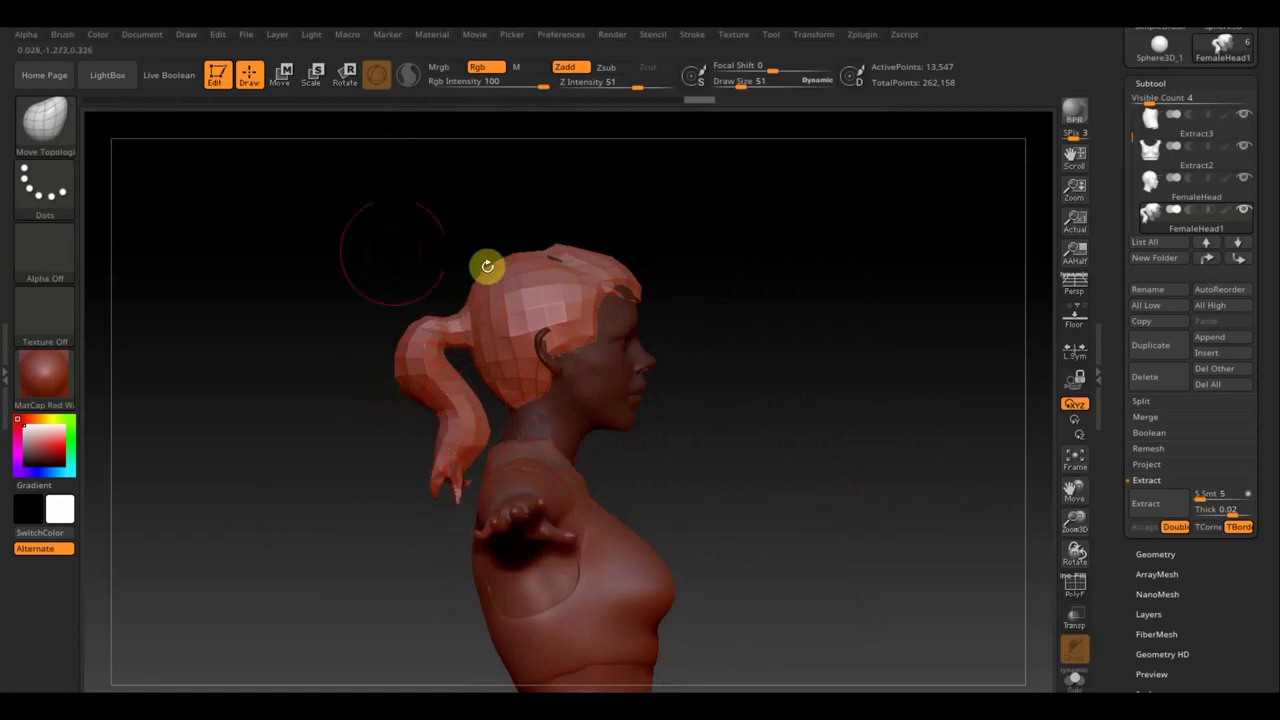
pyautogui.moveTo(820, 440); pyautogui.dragTo(637, 453)
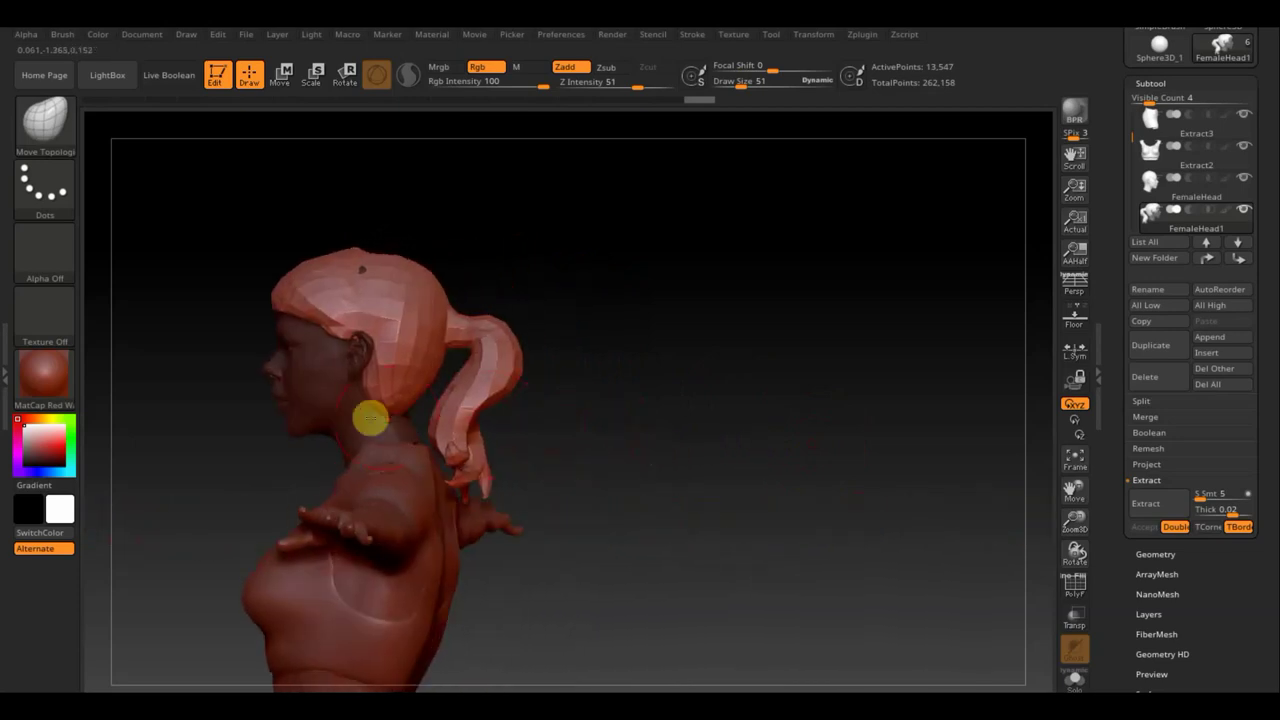
pyautogui.moveTo(399, 387); pyautogui.dragTo(409, 420)
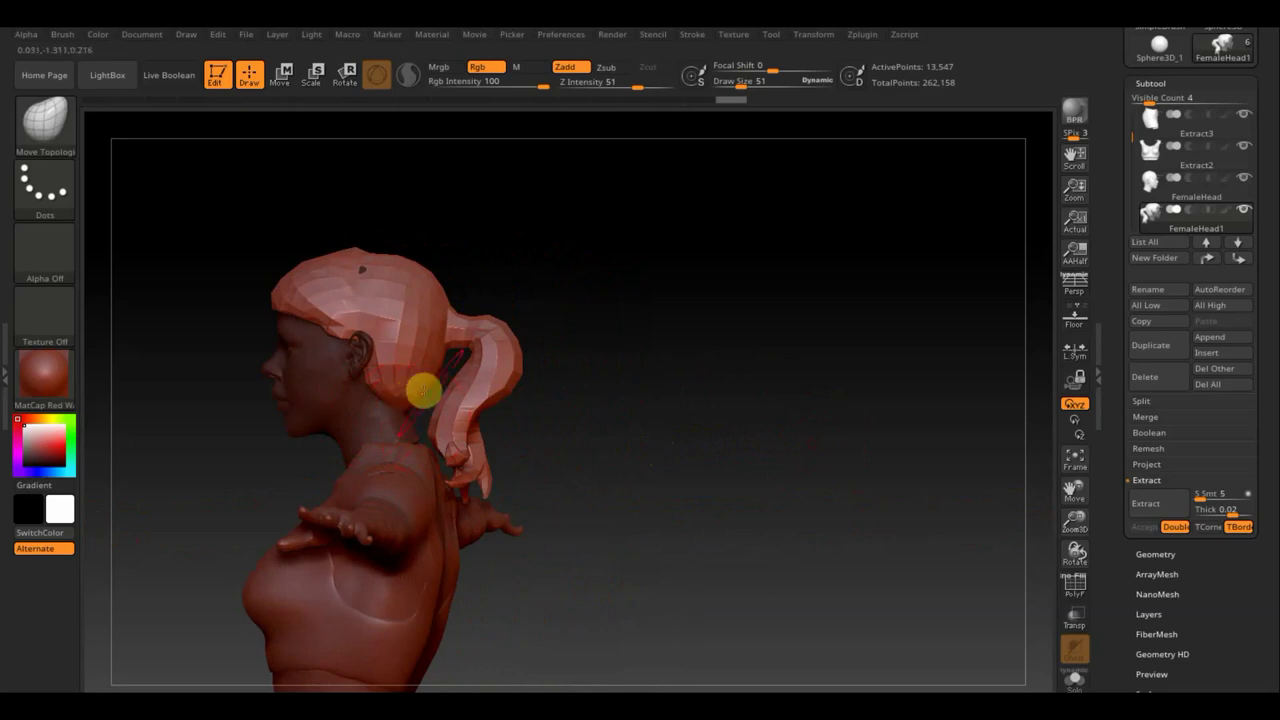
pyautogui.moveTo(651, 409)
pyautogui.mouseDown()
pyautogui.moveTo(718, 405)
pyautogui.moveTo(589, 397)
pyautogui.moveTo(731, 374)
pyautogui.moveTo(719, 375)
pyautogui.mouseUp()
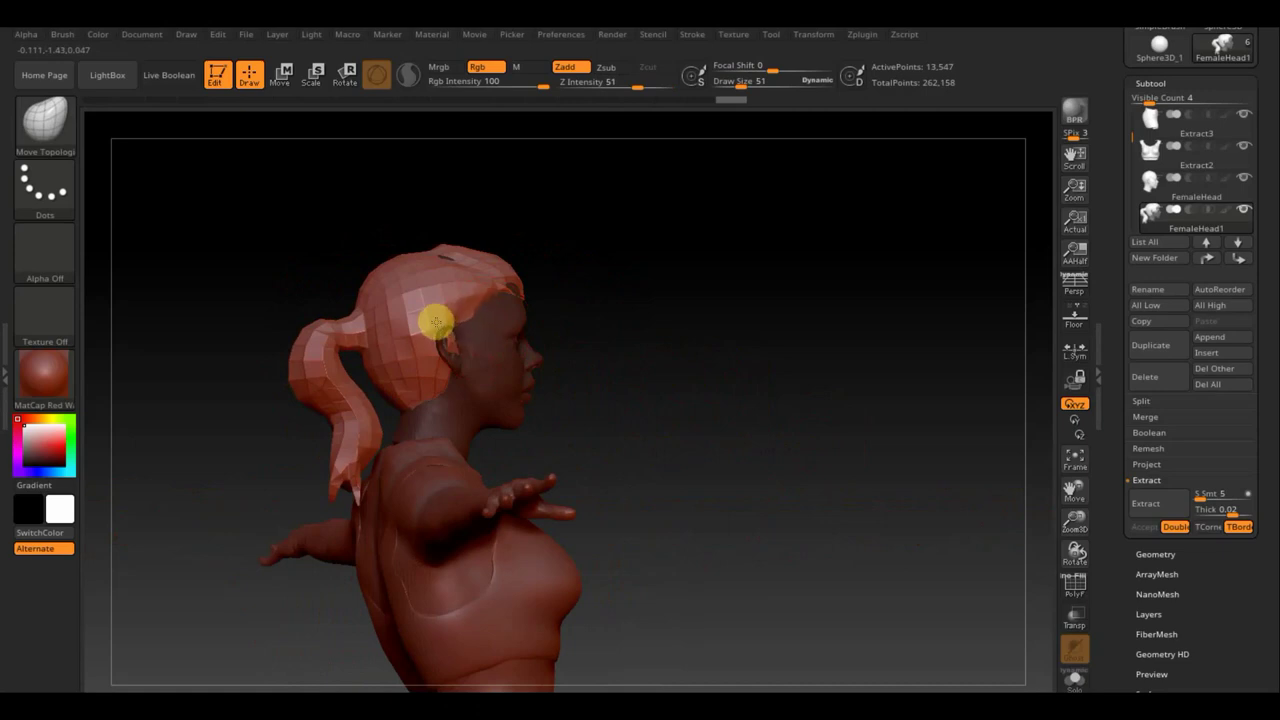
pyautogui.moveTo(436, 321); pyautogui.dragTo(461, 318)
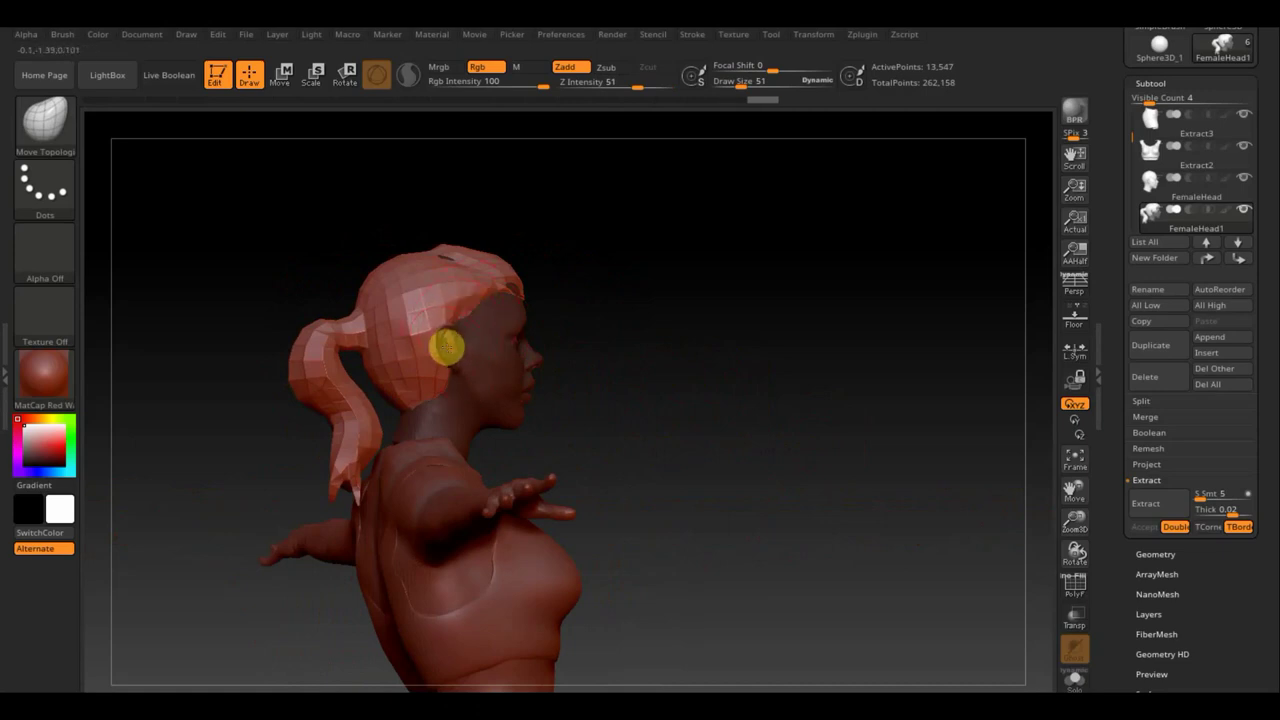
# Step: Orbit through three-quarter, profile and front views to inspect the ponytail fit
pyautogui.moveTo(594, 357); pyautogui.dragTo(554, 371)
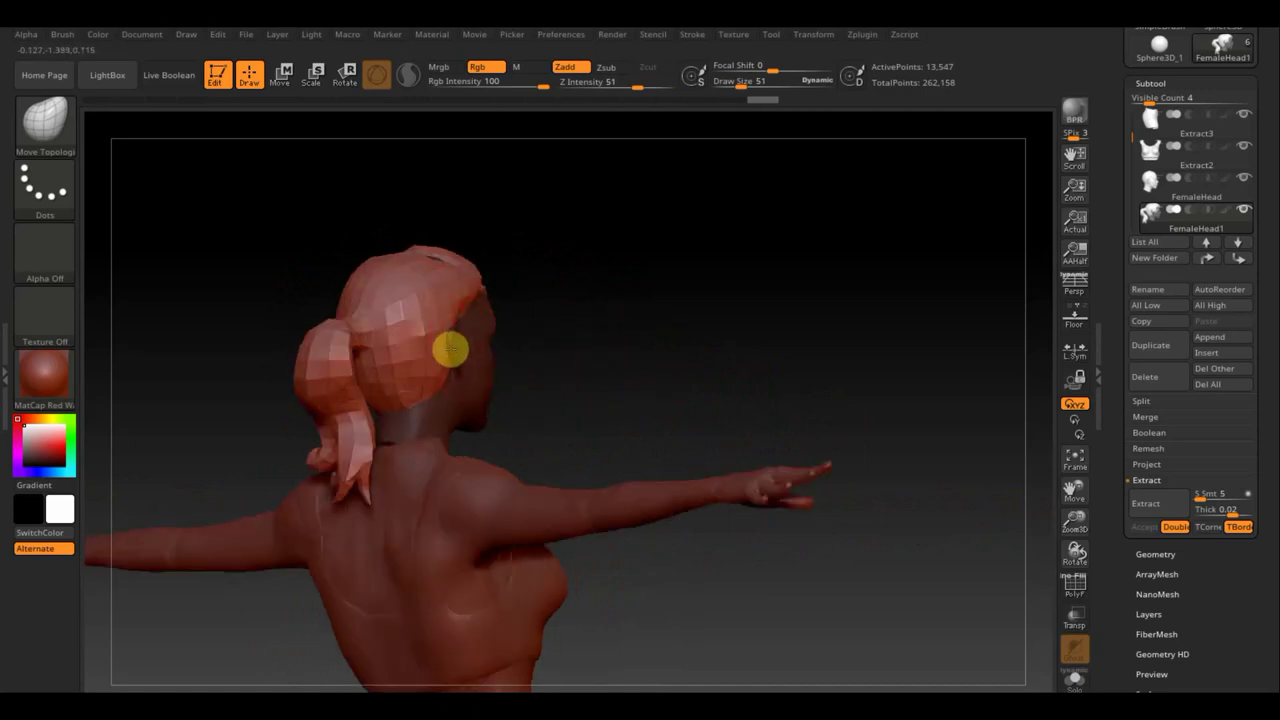
pyautogui.moveTo(496, 349)
pyautogui.mouseDown(button='right')
pyautogui.moveTo(540, 354)
pyautogui.moveTo(483, 336)
pyautogui.mouseUp(button='right')
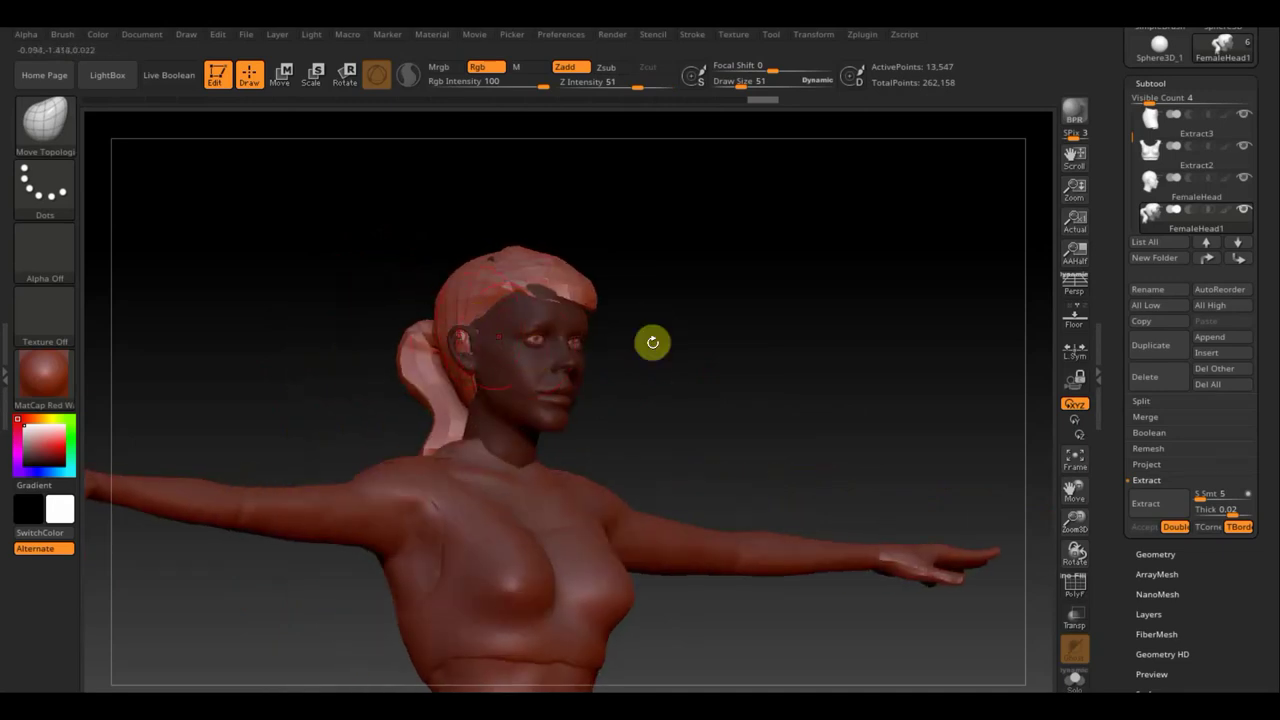
pyautogui.moveTo(652, 342)
pyautogui.mouseDown()
pyautogui.moveTo(677, 354)
pyautogui.moveTo(660, 354)
pyautogui.moveTo(674, 326)
pyautogui.moveTo(809, 323)
pyautogui.moveTo(816, 361)
pyautogui.mouseUp()
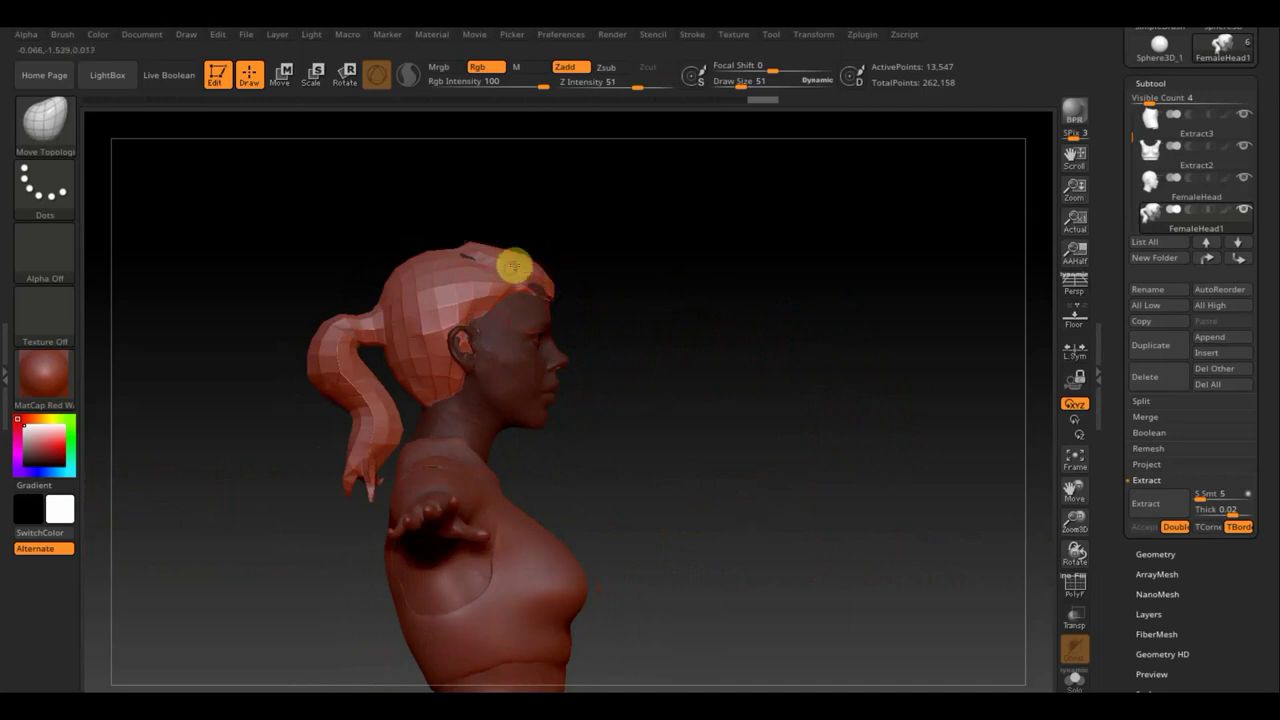
pyautogui.moveTo(674, 286); pyautogui.dragTo(577, 289)
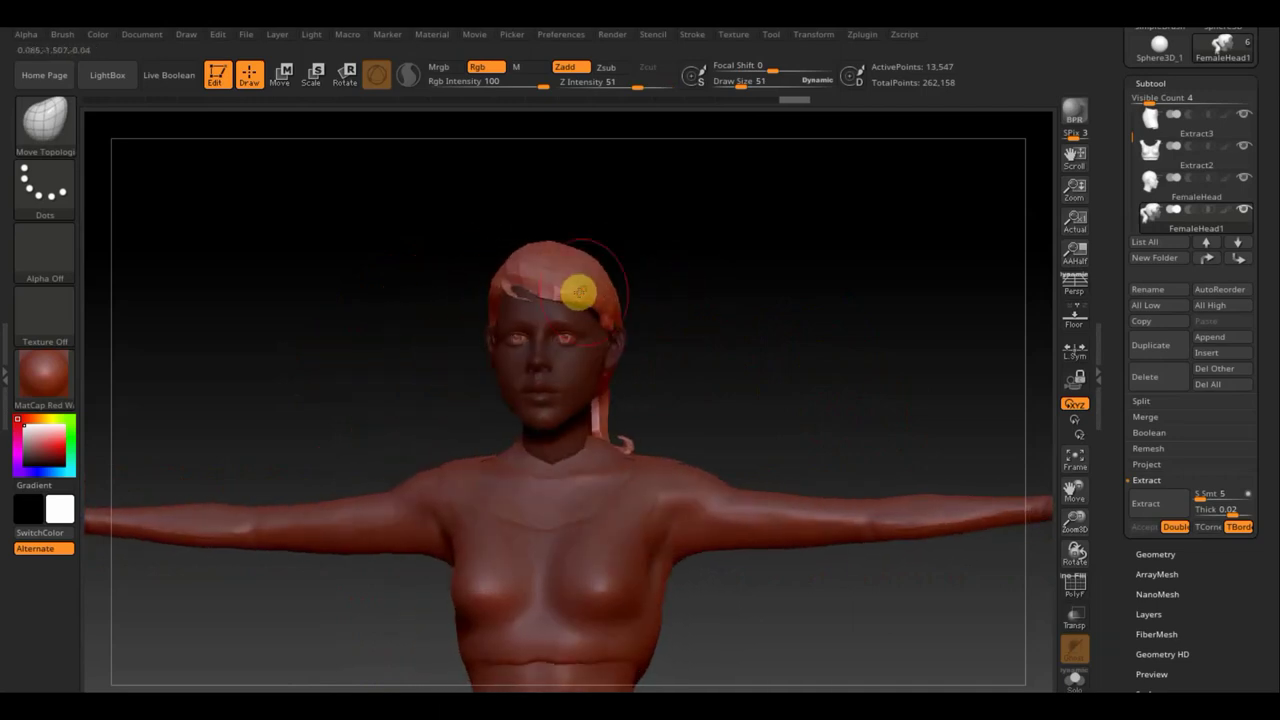
pyautogui.moveTo(694, 294); pyautogui.dragTo(777, 289)
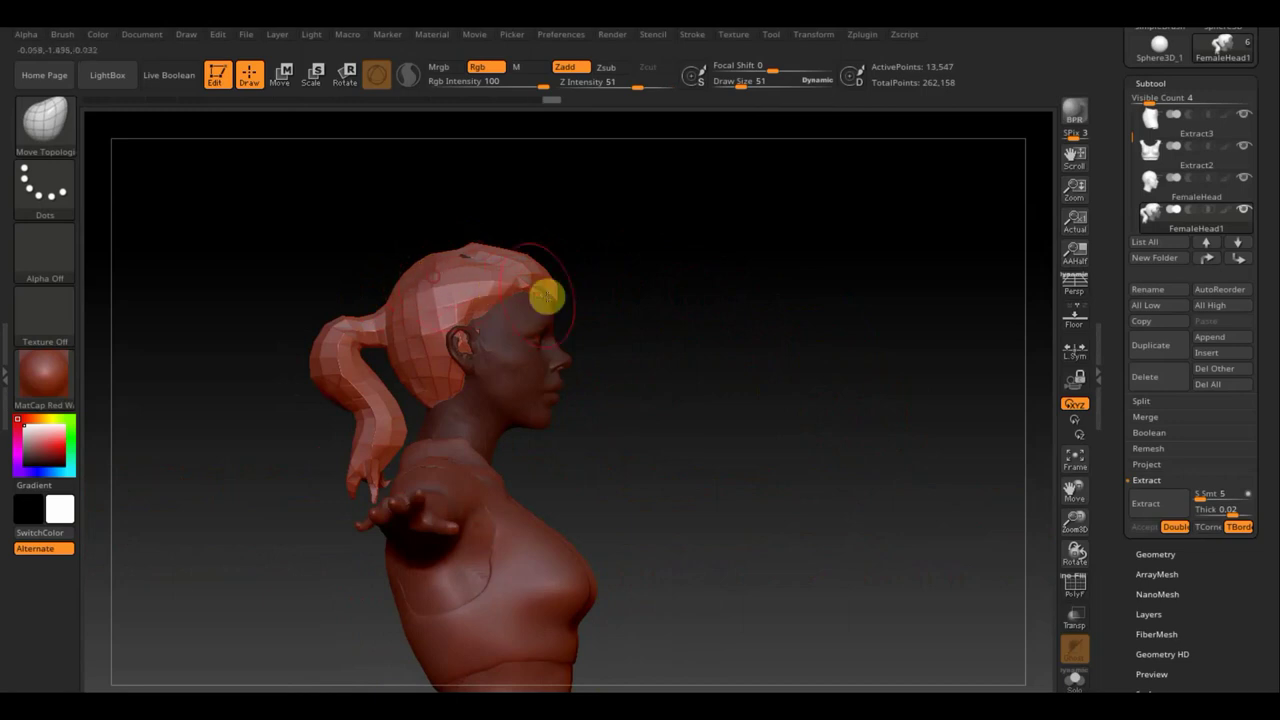
pyautogui.moveTo(546, 296)
pyautogui.mouseDown()
pyautogui.moveTo(631, 320)
pyautogui.moveTo(594, 326)
pyautogui.moveTo(654, 333)
pyautogui.mouseUp()
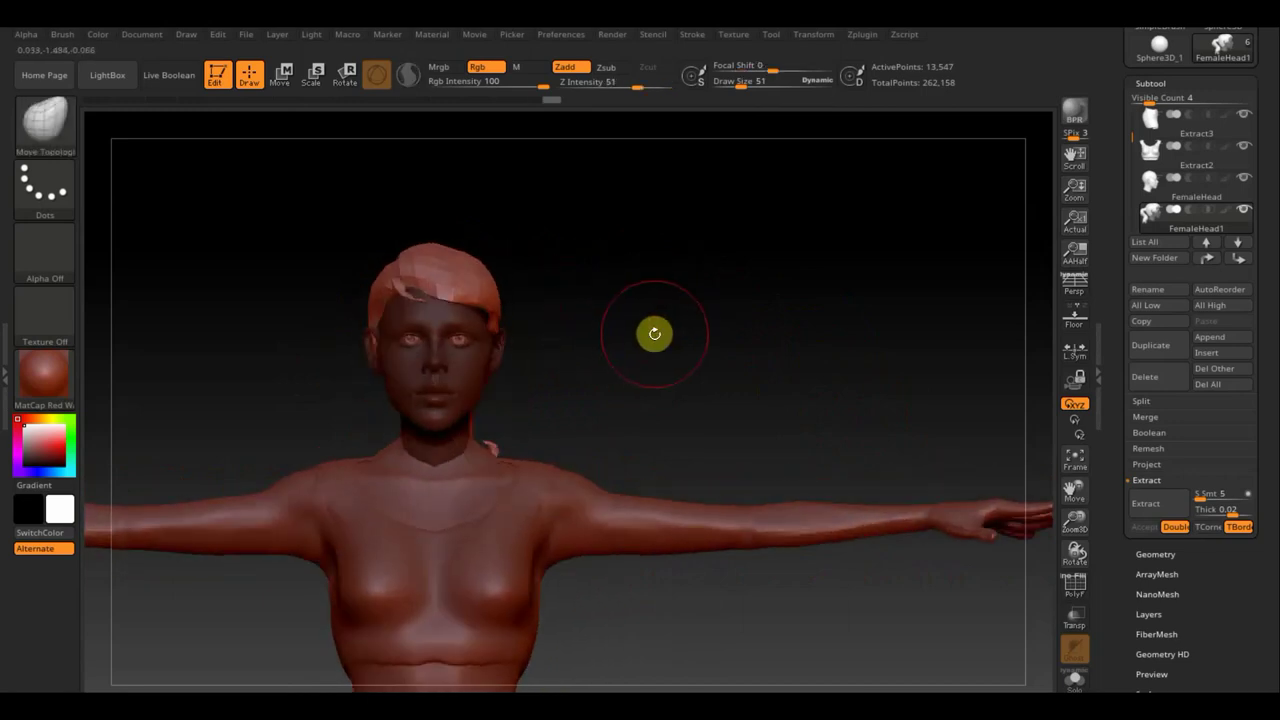
# Step: Apply Mirror And Weld to the ponytail hair and check its symmetry from the front
pyautogui.click(1155, 554)
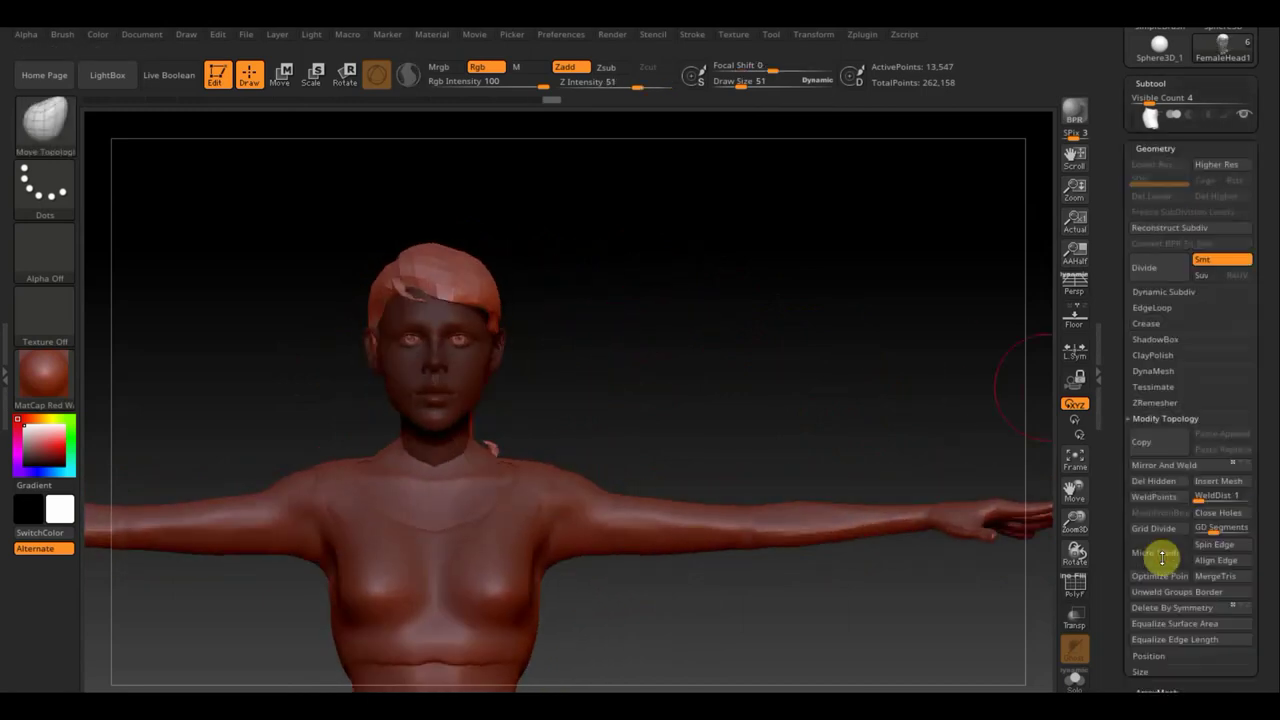
pyautogui.click(1178, 423)
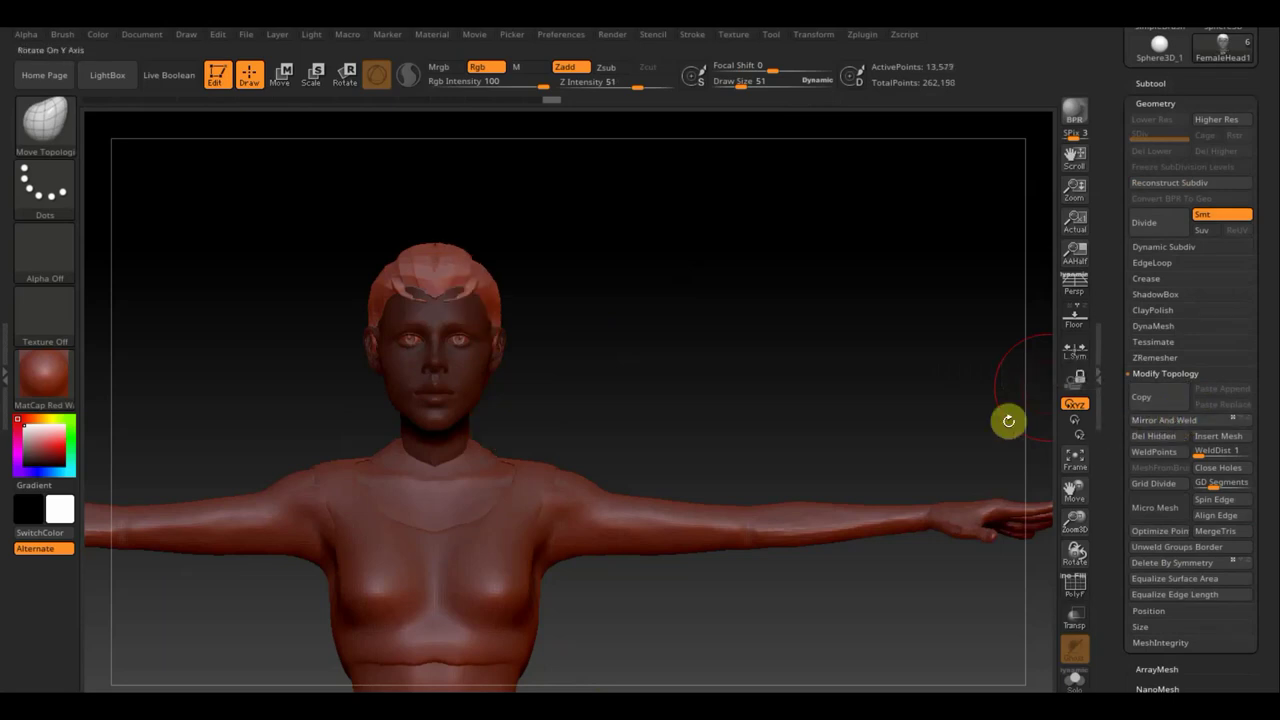
pyautogui.moveTo(760, 405)
pyautogui.mouseDown()
pyautogui.moveTo(746, 386)
pyautogui.moveTo(669, 374)
pyautogui.mouseUp()
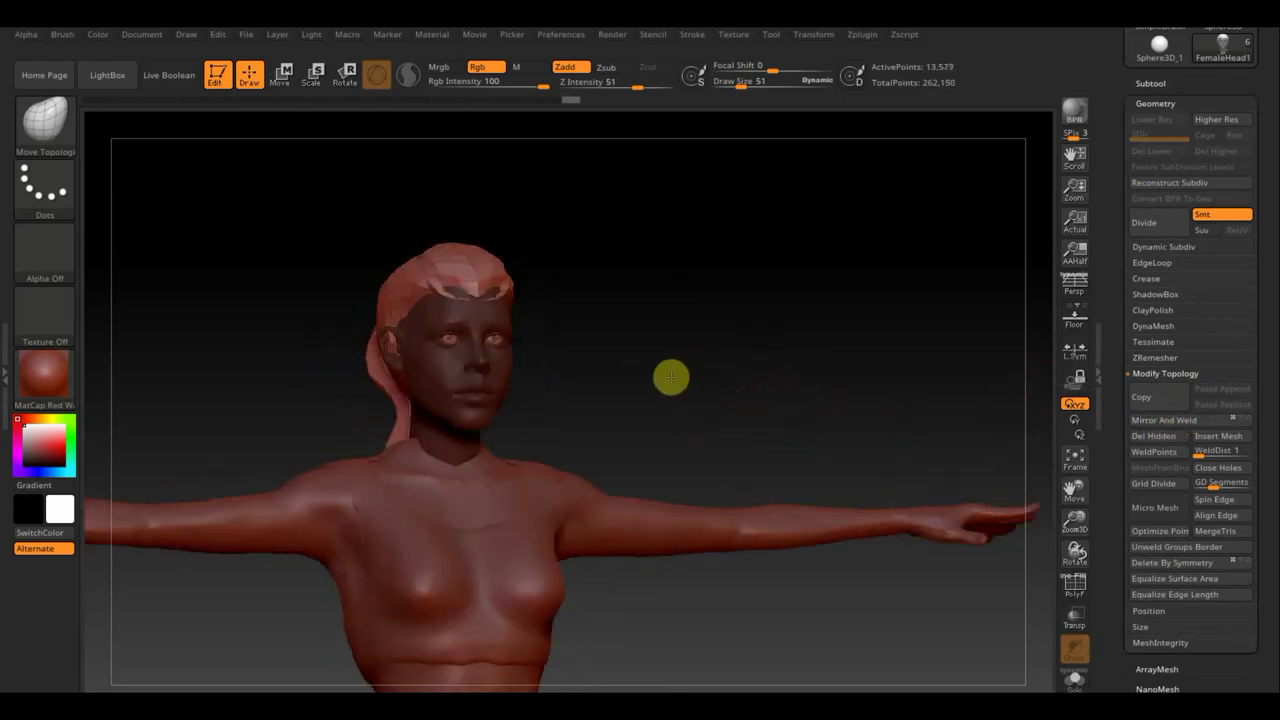
pyautogui.moveTo(466, 300)
pyautogui.keyDown('shift'); pyautogui.mouseDown()
pyautogui.moveTo(637, 320)
pyautogui.moveTo(632, 291)
pyautogui.moveTo(691, 254)
pyautogui.mouseUp(); pyautogui.keyUp('shift')
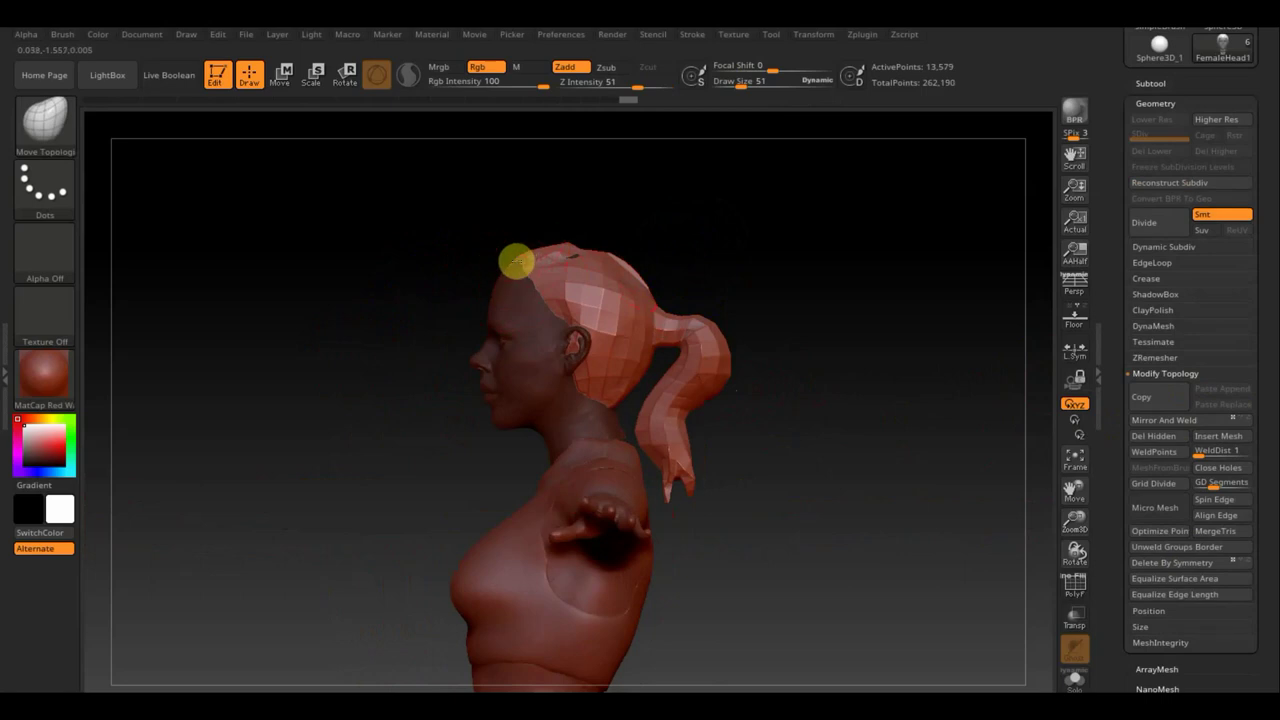
# Step: Try DynaMesh on the hair, hitting the 'Mask must be cleared' warning, then orbit to inspect
pyautogui.click(1160, 325)
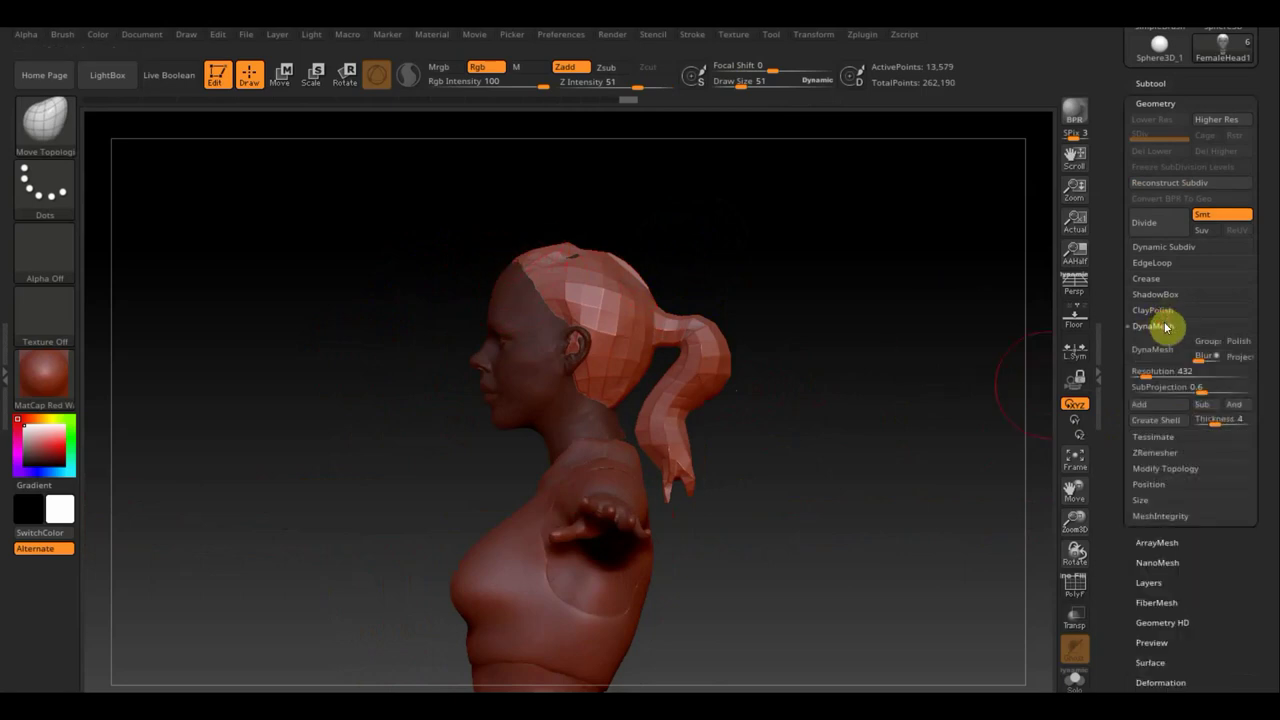
pyautogui.click(1156, 352)
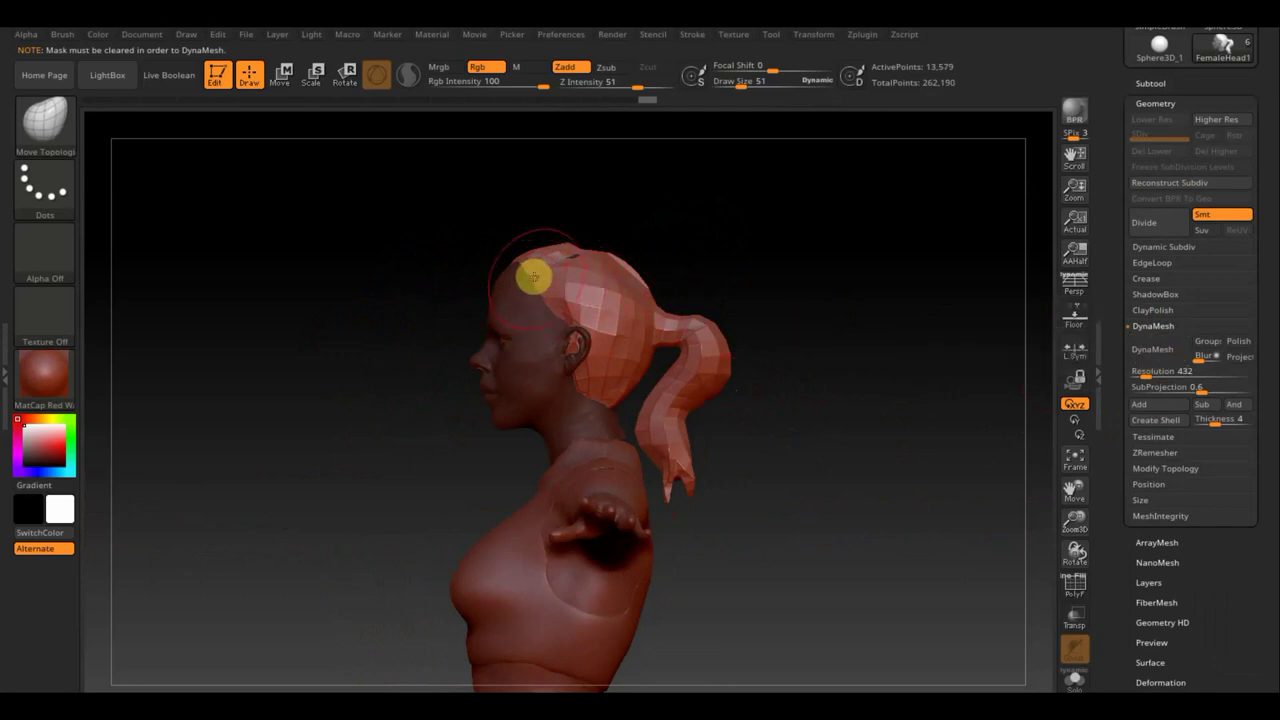
pyautogui.moveTo(651, 237); pyautogui.dragTo(766, 246)
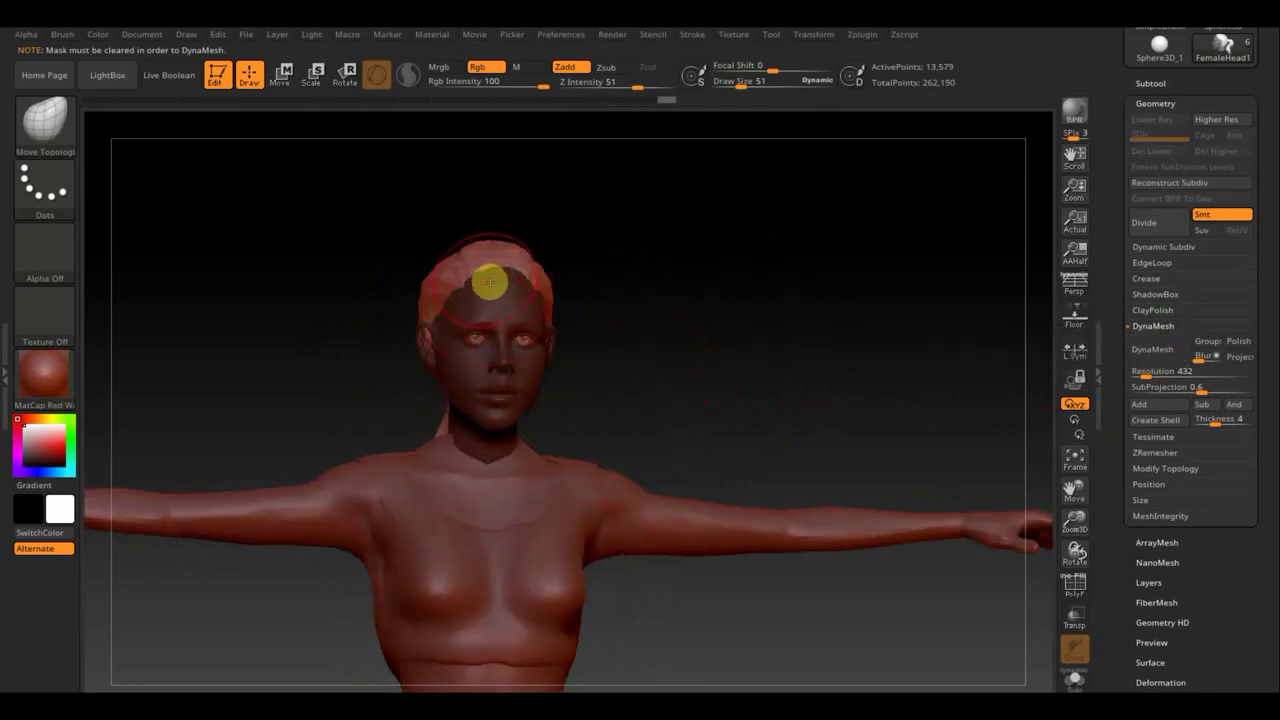
pyautogui.moveTo(623, 291); pyautogui.dragTo(710, 297)
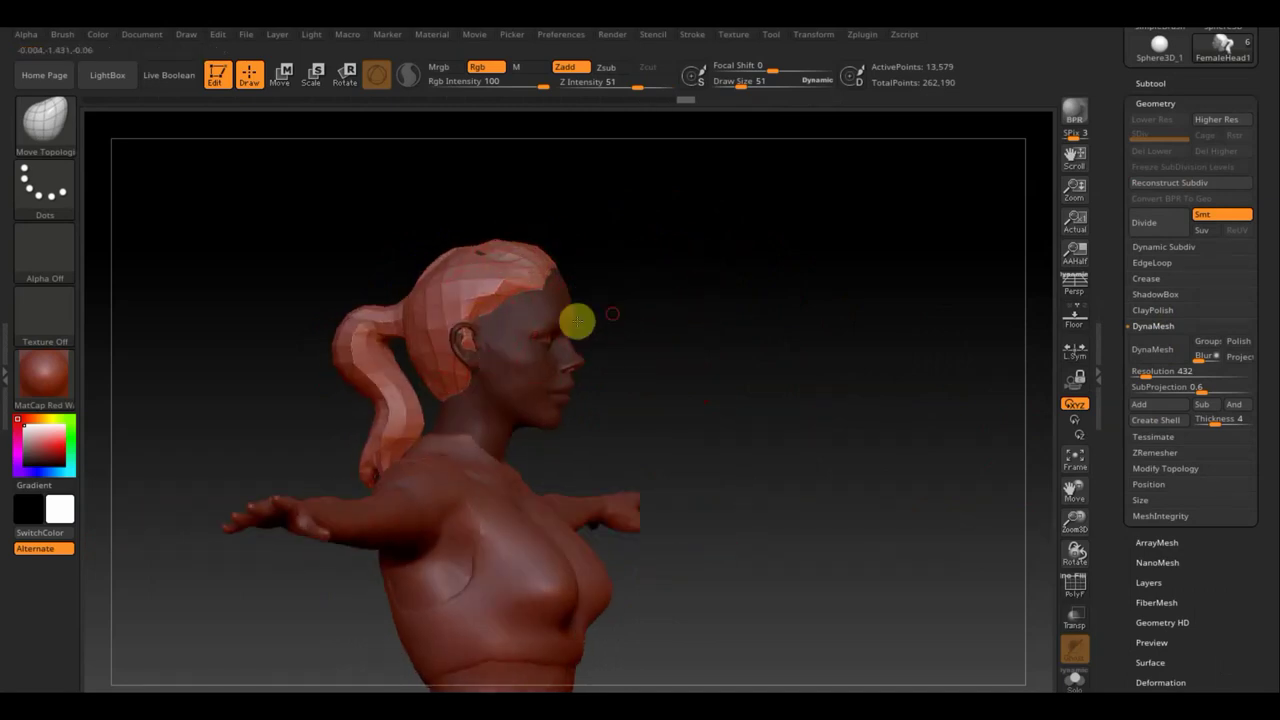
pyautogui.moveTo(577, 320); pyautogui.dragTo(485, 336)
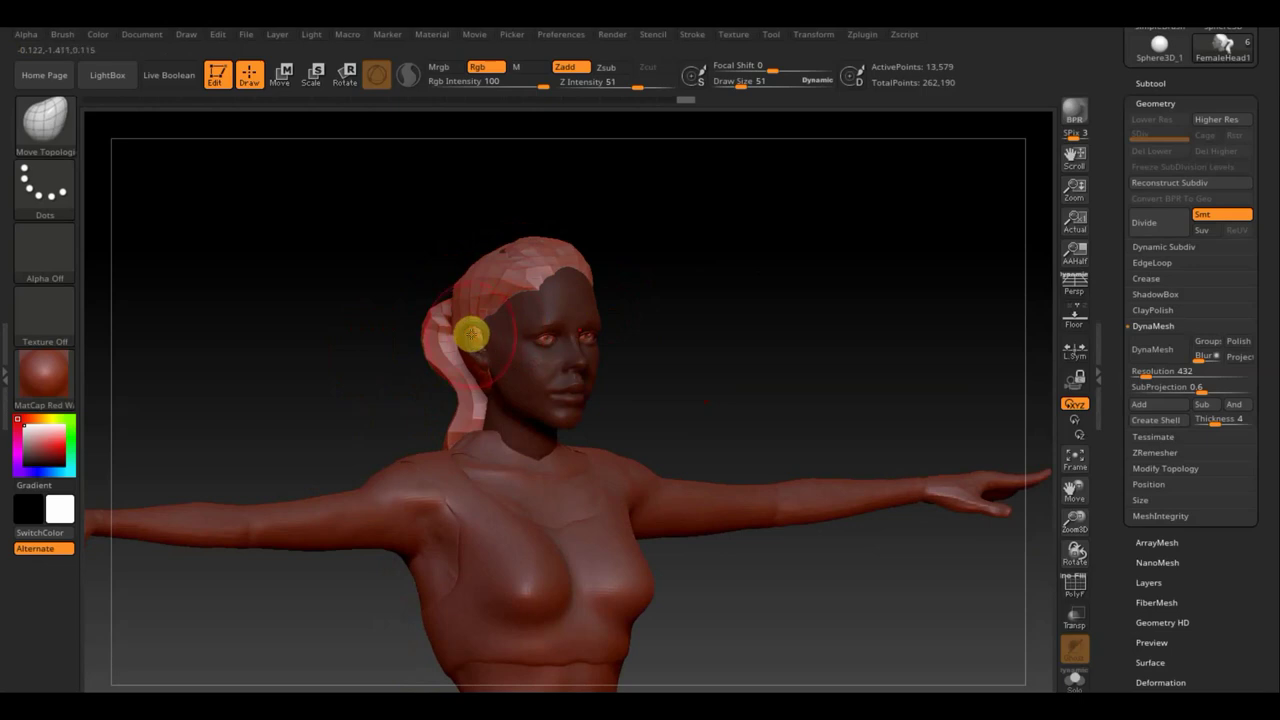
pyautogui.moveTo(663, 309)
pyautogui.mouseDown()
pyautogui.moveTo(623, 314)
pyautogui.moveTo(611, 334)
pyautogui.moveTo(640, 331)
pyautogui.moveTo(580, 260)
pyautogui.mouseUp()
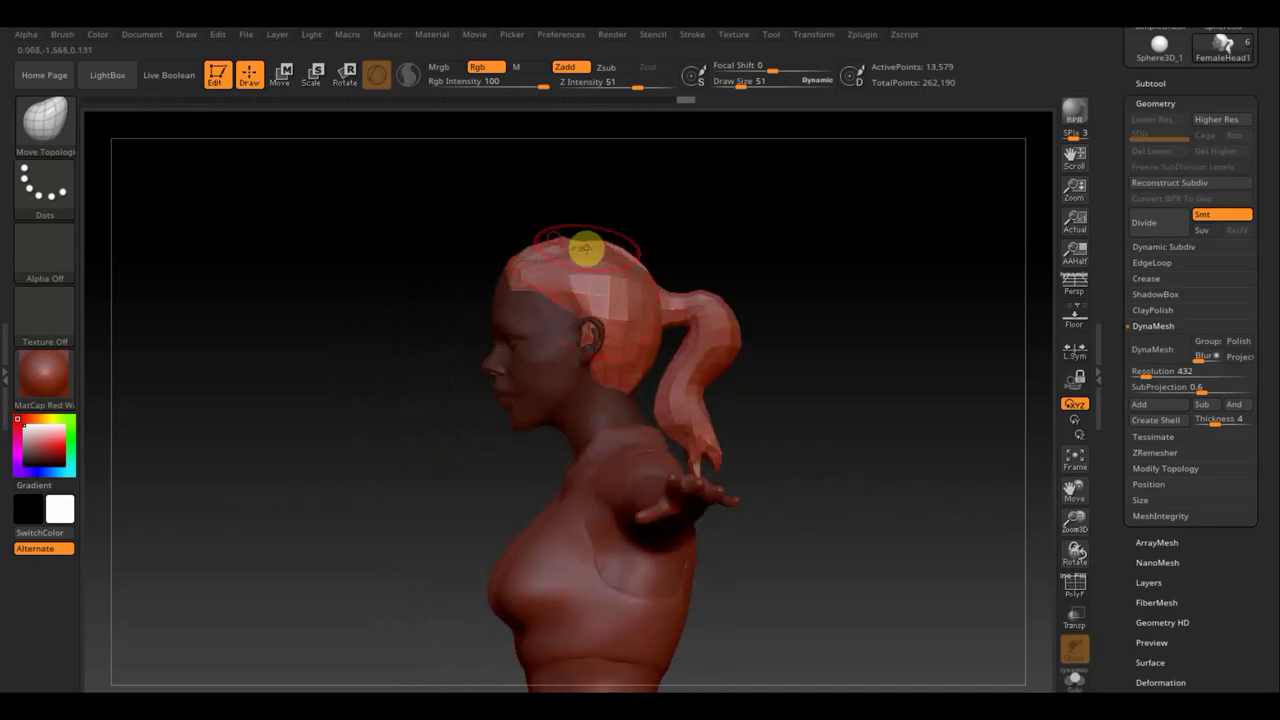
pyautogui.moveTo(714, 229); pyautogui.dragTo(723, 257)
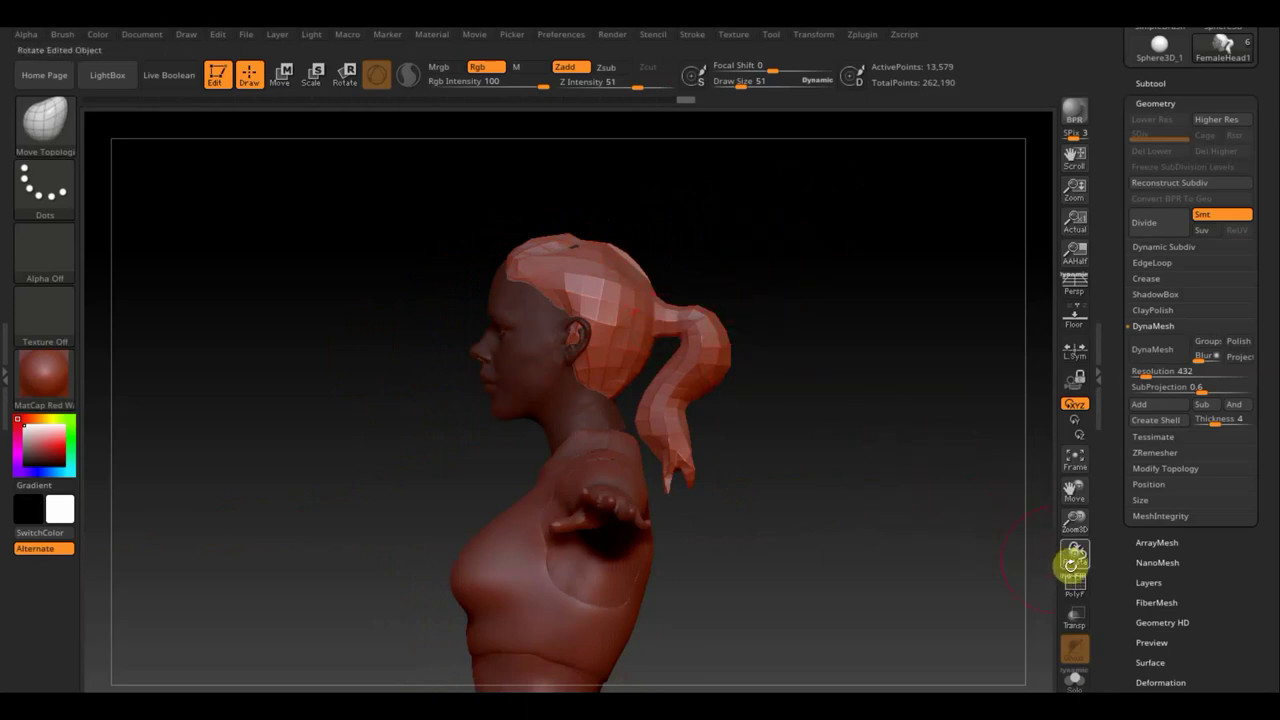
# Step: Turn on PolyF, clear the mask, and DynaMesh the hair at Resolution 432
pyautogui.click(1076, 586)
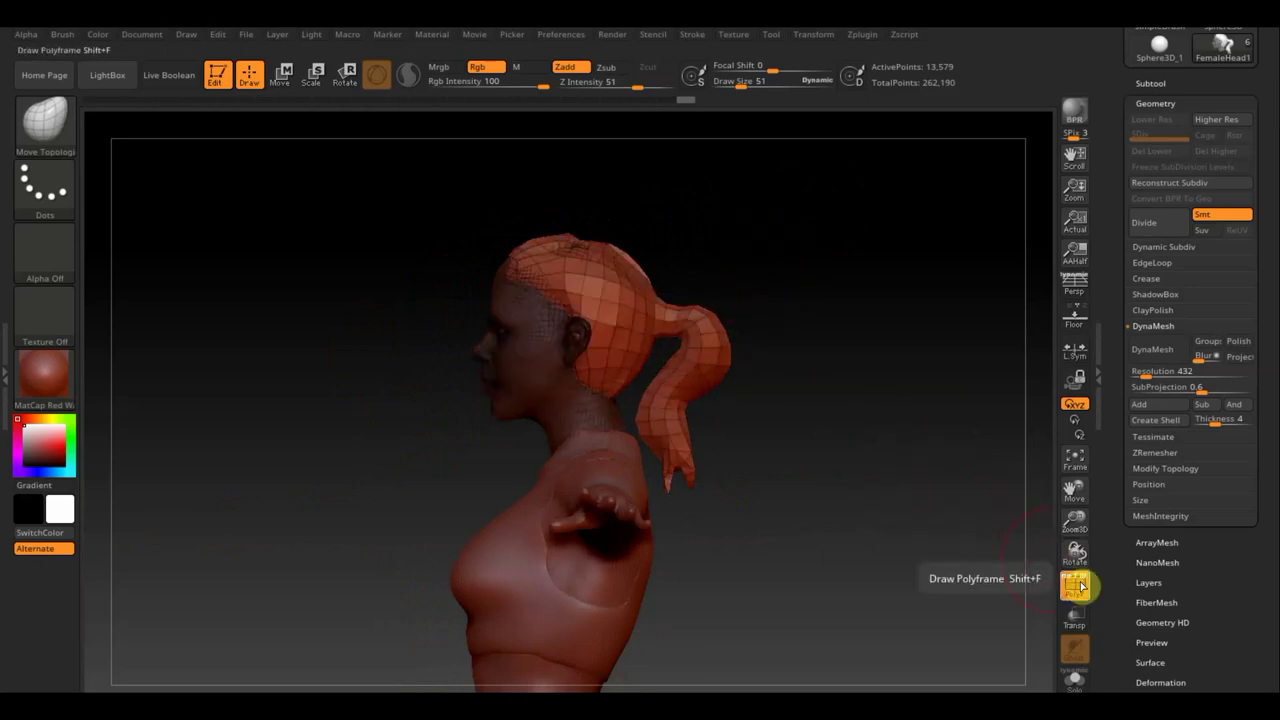
pyautogui.click(1166, 359)
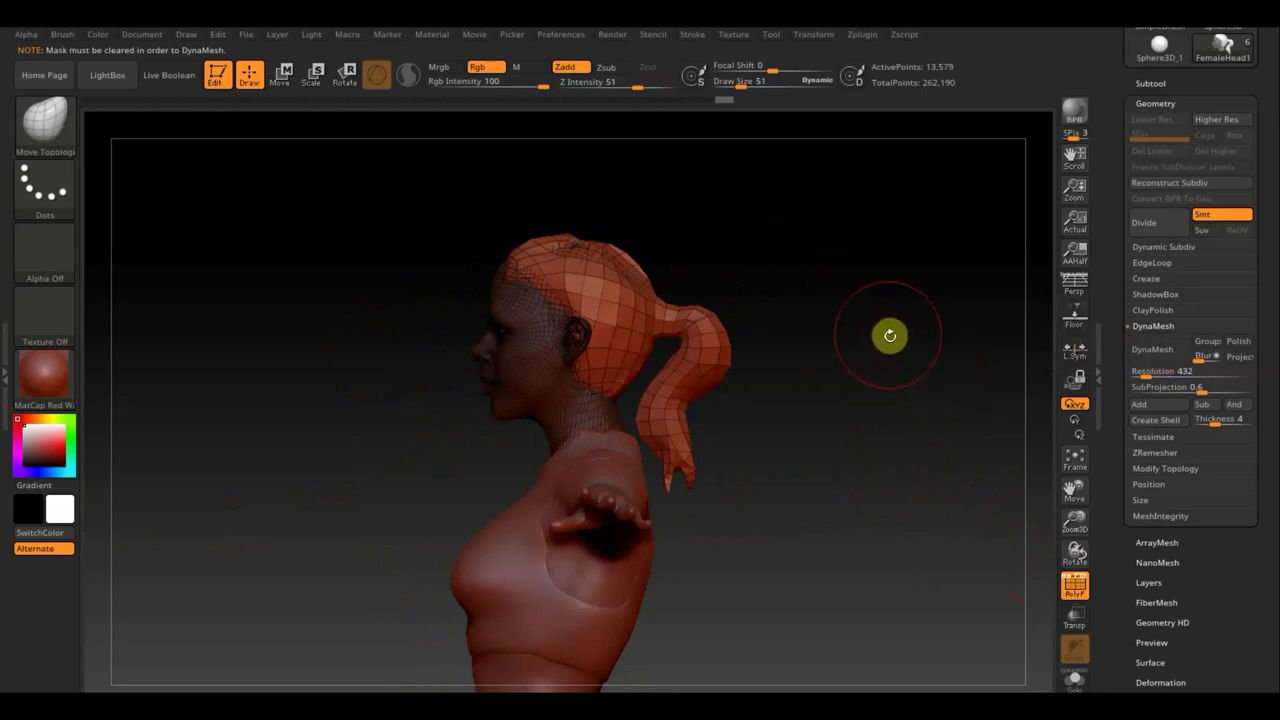
pyautogui.keyDown('ctrl'); pyautogui.click(897, 337); pyautogui.keyUp('ctrl')
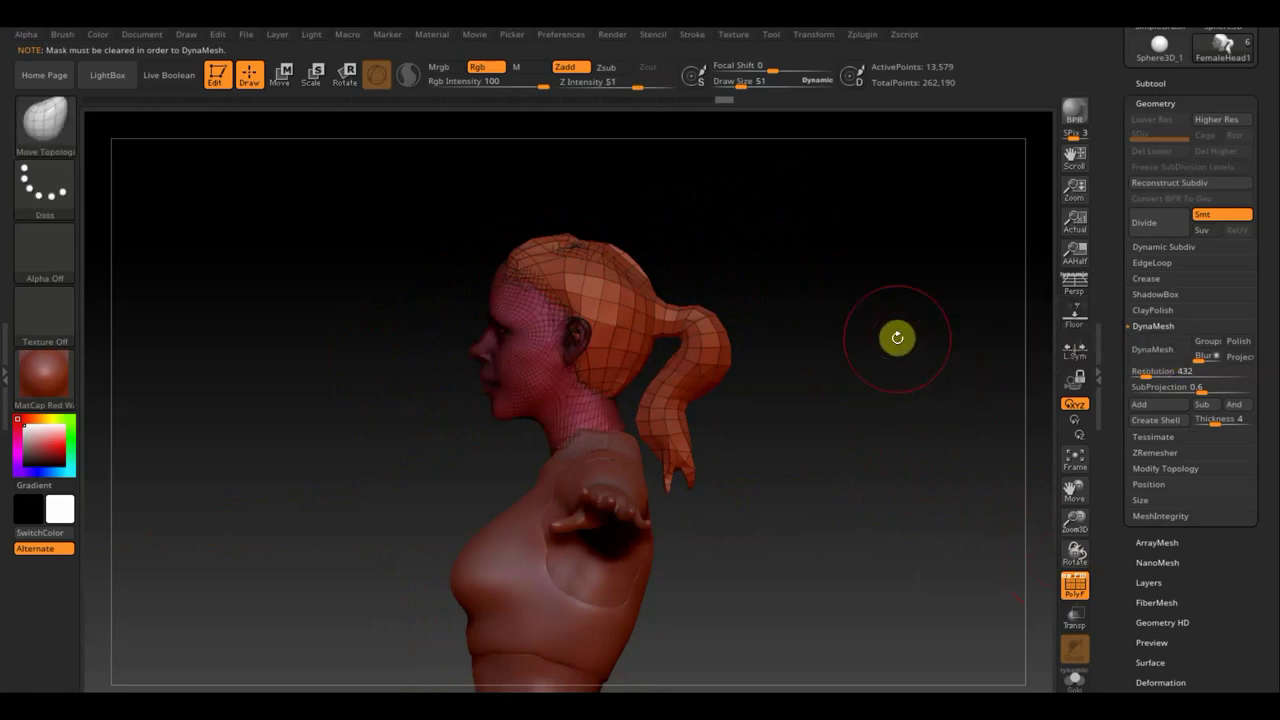
pyautogui.keyDown('ctrl'); pyautogui.keyDown('shift'); pyautogui.click(537, 366); pyautogui.keyUp('shift'); pyautogui.keyUp('ctrl')
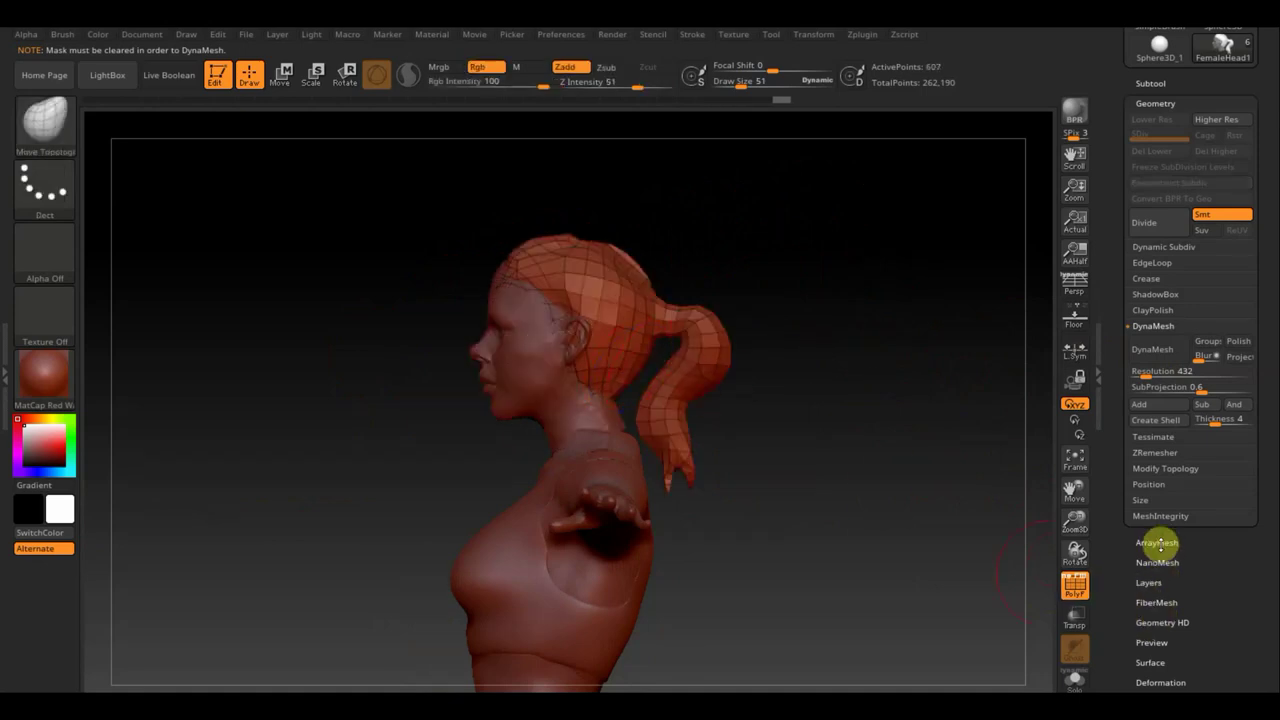
pyautogui.click(1166, 468)
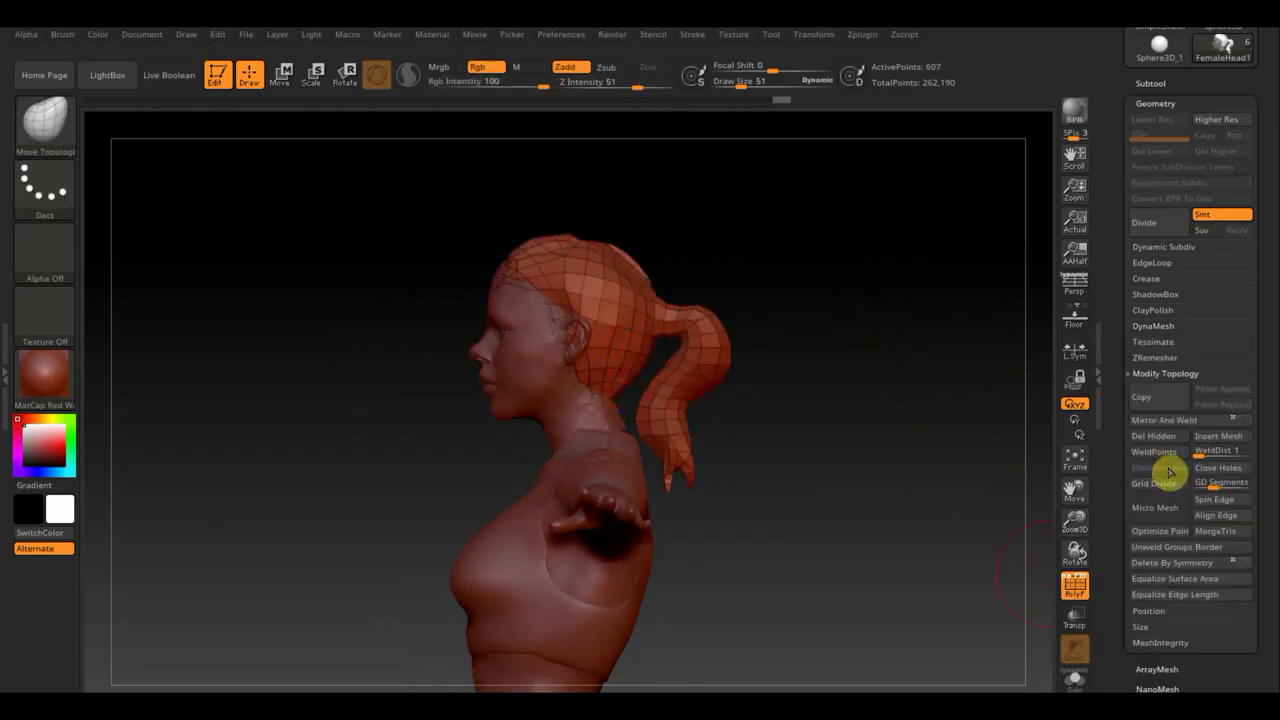
pyautogui.click(1160, 328)
pyautogui.click(1163, 346)
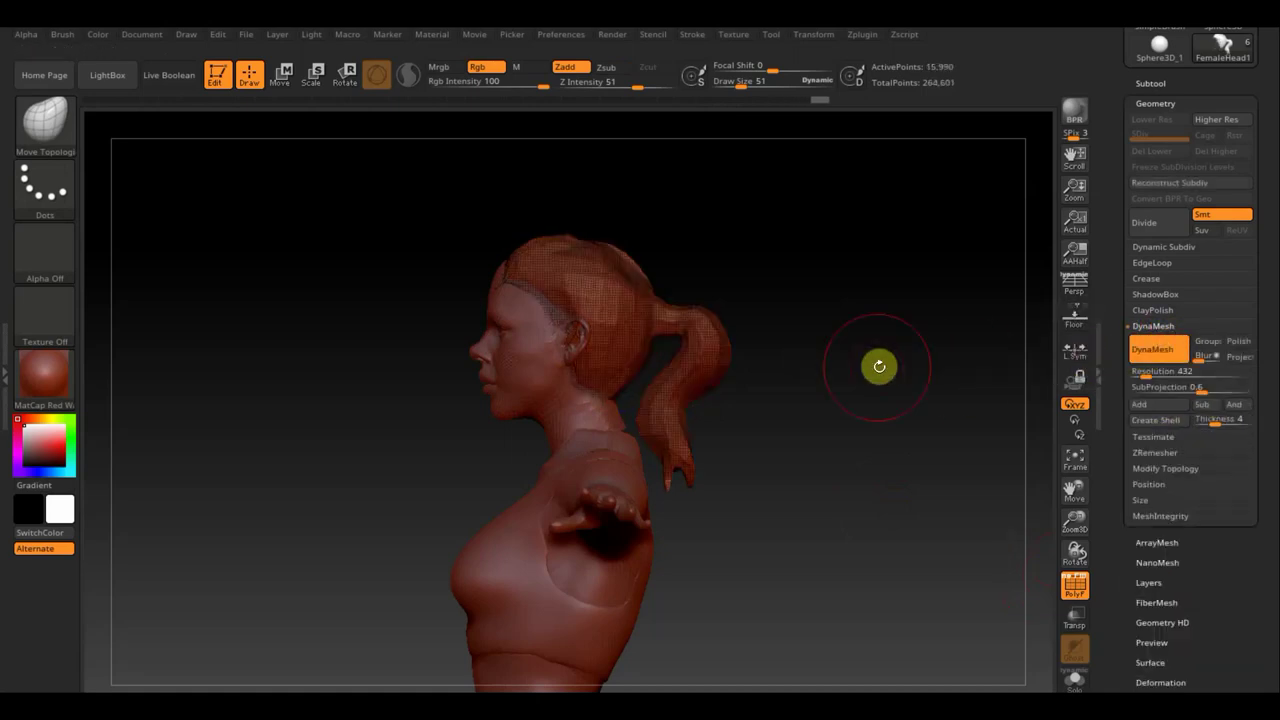
# Step: Turn off PolyF and view the DynaMeshed hair from the front and both side profiles
pyautogui.keyDown('shift'); pyautogui.moveTo(877, 366); pyautogui.dragTo(968, 374); pyautogui.keyUp('shift')
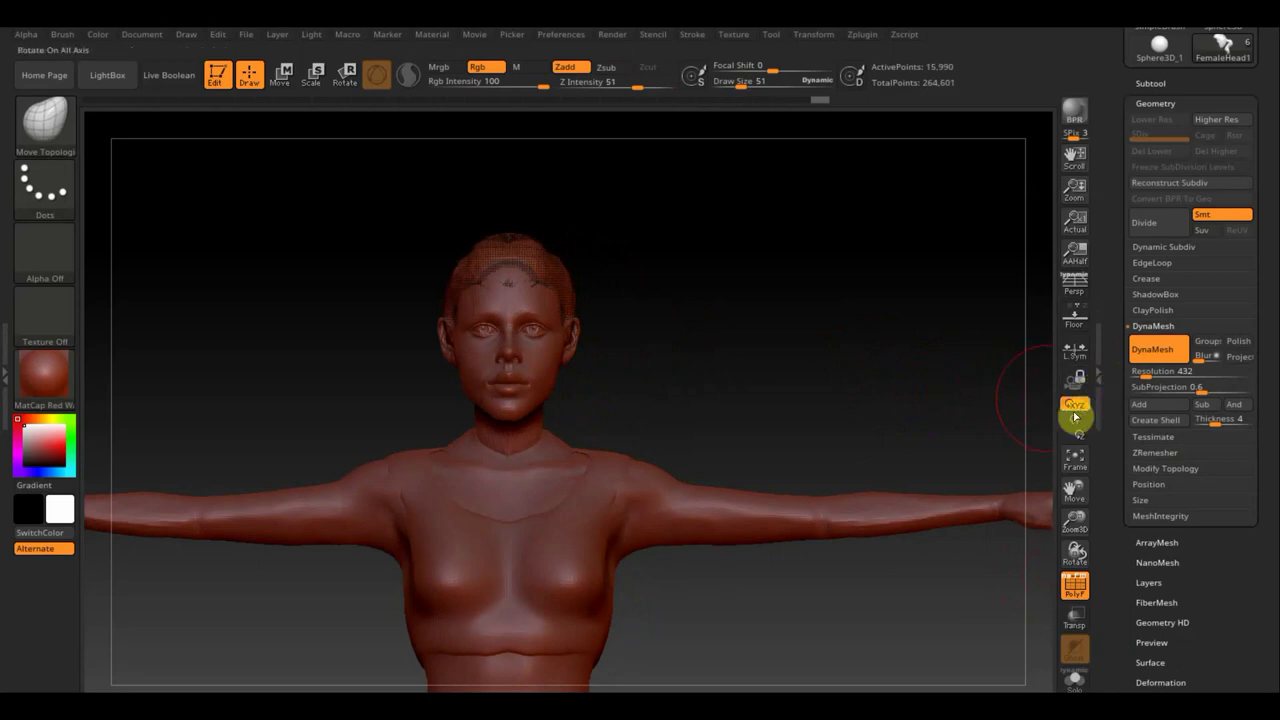
pyautogui.click(1074, 585)
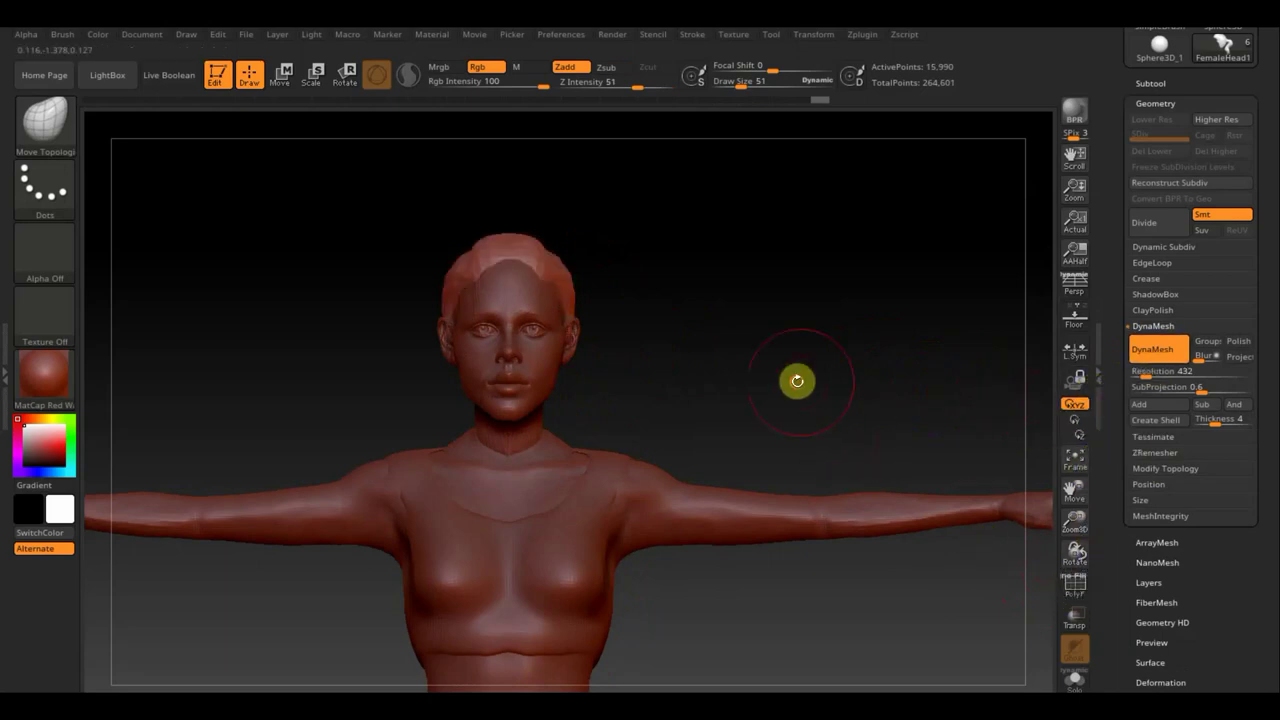
pyautogui.moveTo(794, 380)
pyautogui.mouseDown()
pyautogui.moveTo(851, 391)
pyautogui.moveTo(637, 277)
pyautogui.mouseUp()
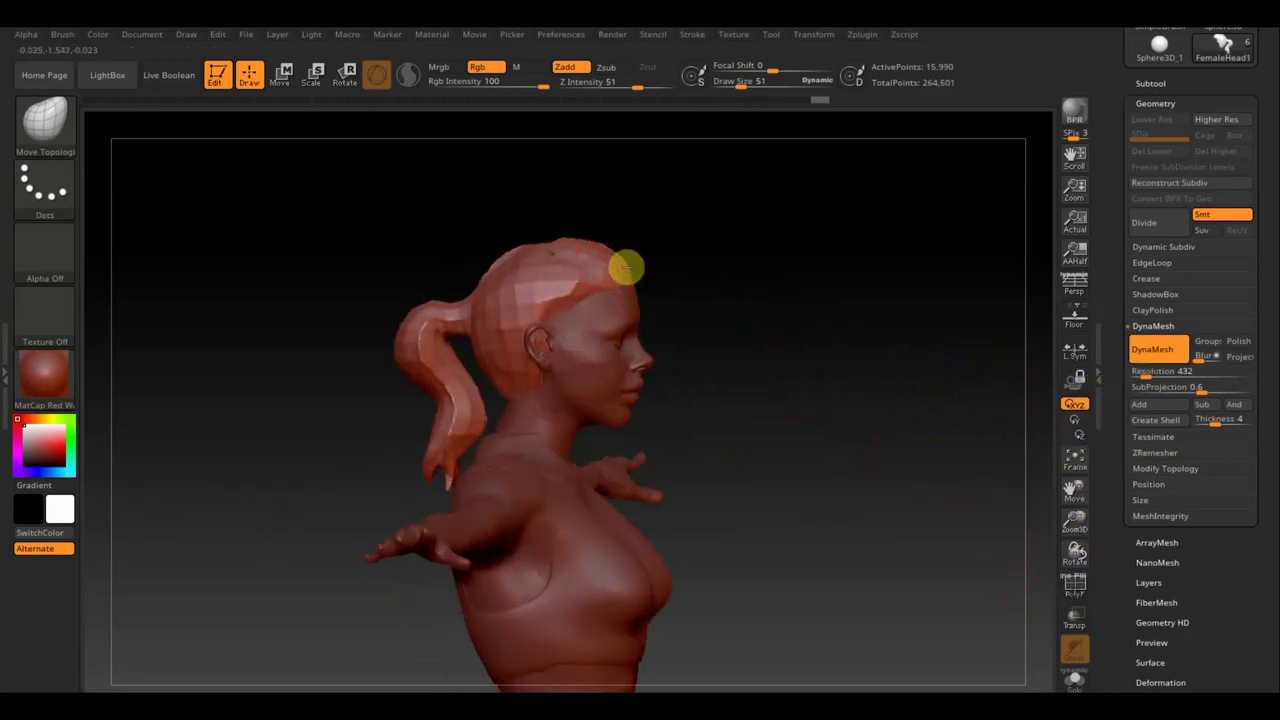
pyautogui.moveTo(709, 334); pyautogui.dragTo(625, 338)
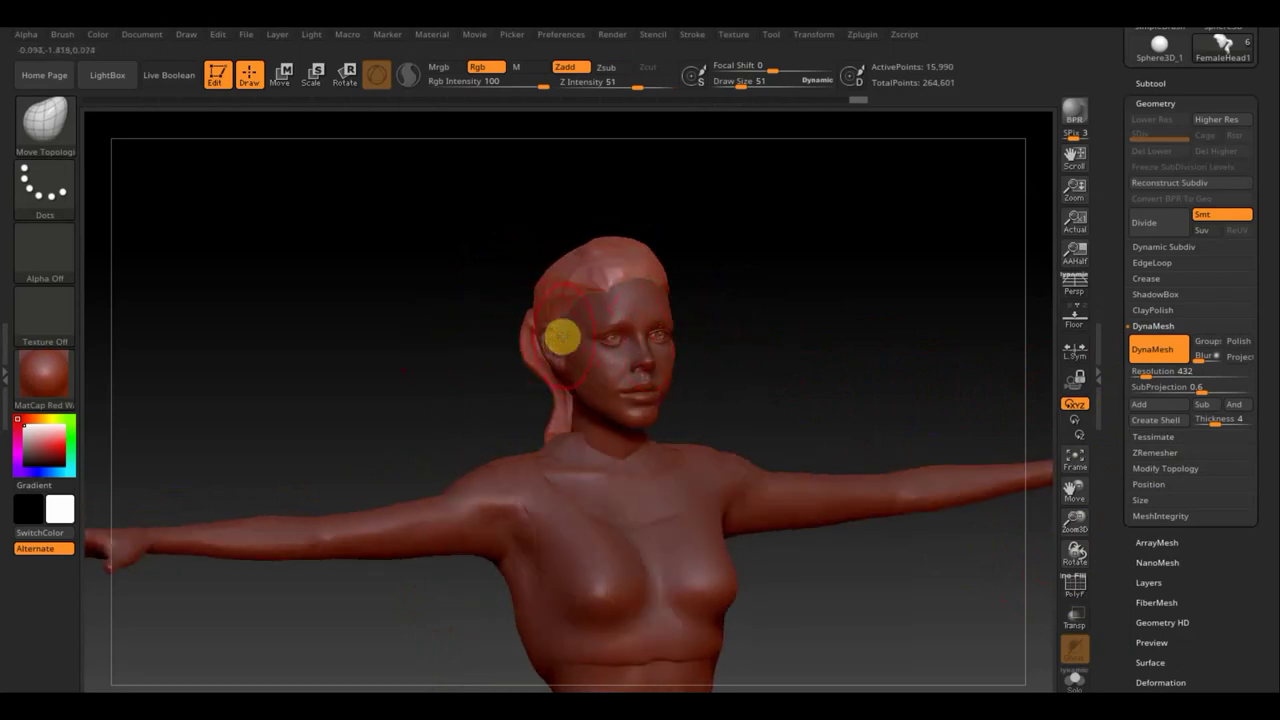
pyautogui.moveTo(797, 311); pyautogui.dragTo(777, 300)
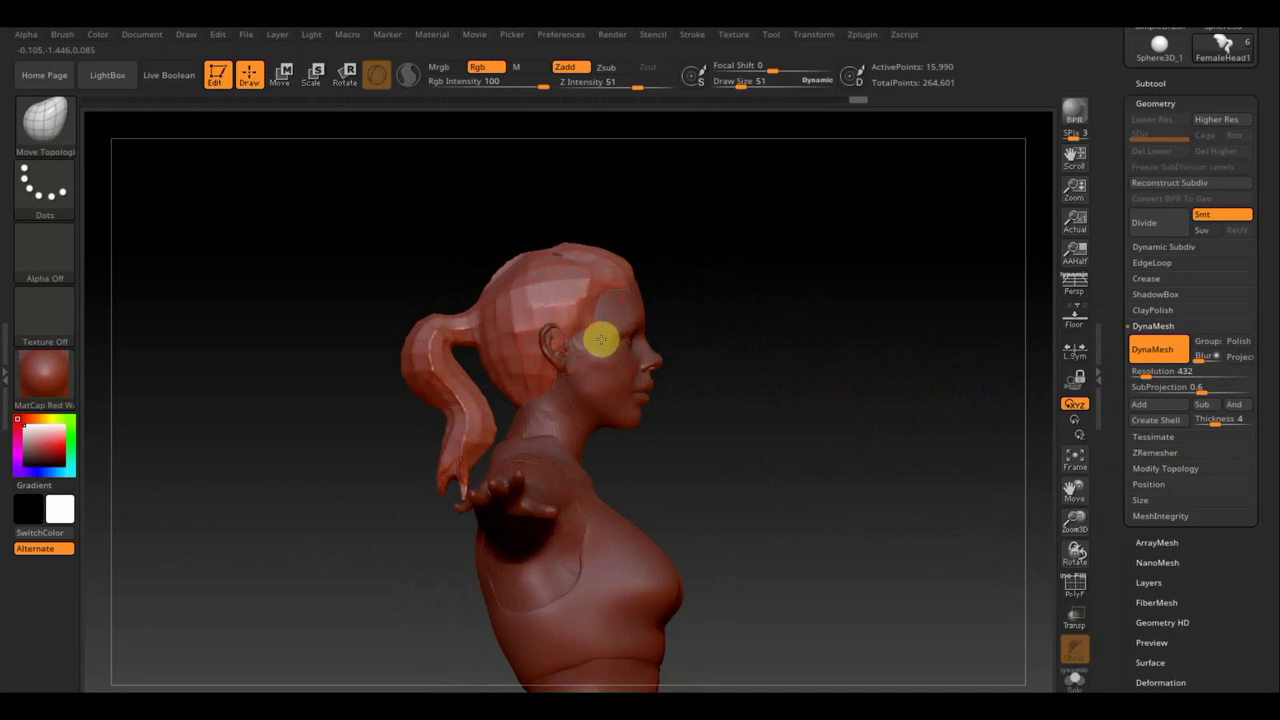
pyautogui.moveTo(590, 348); pyautogui.dragTo(551, 347)
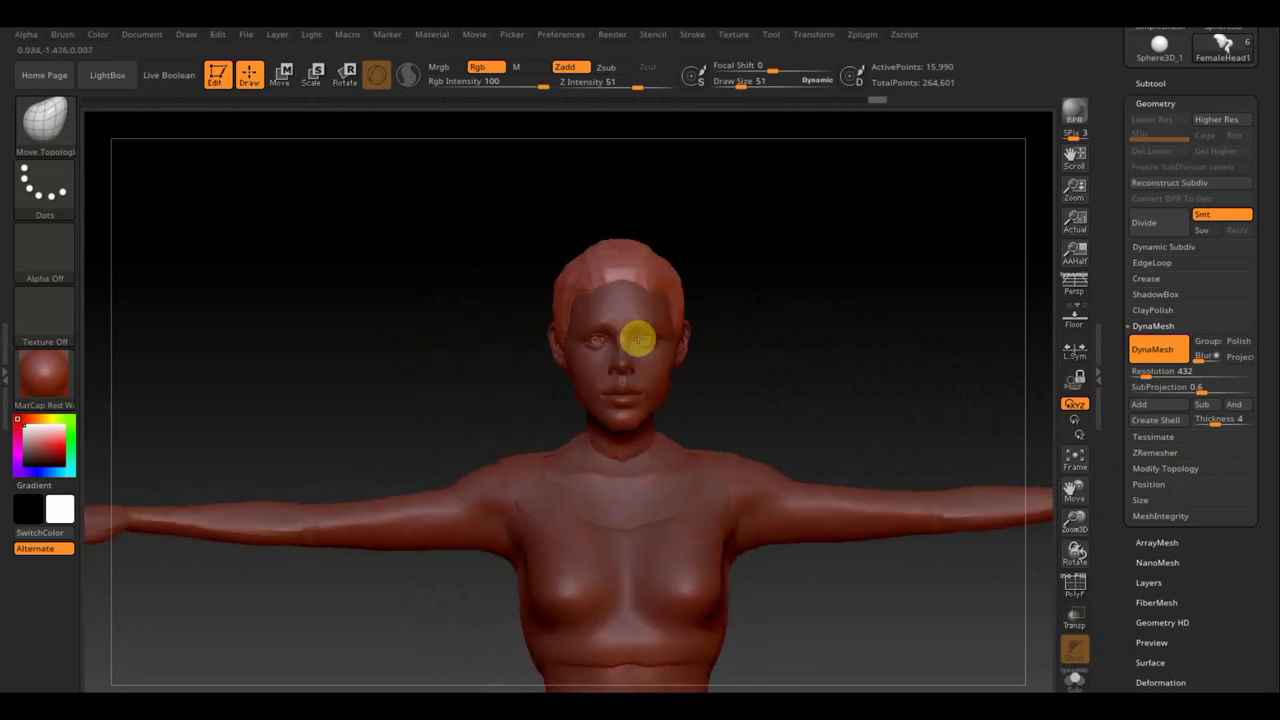
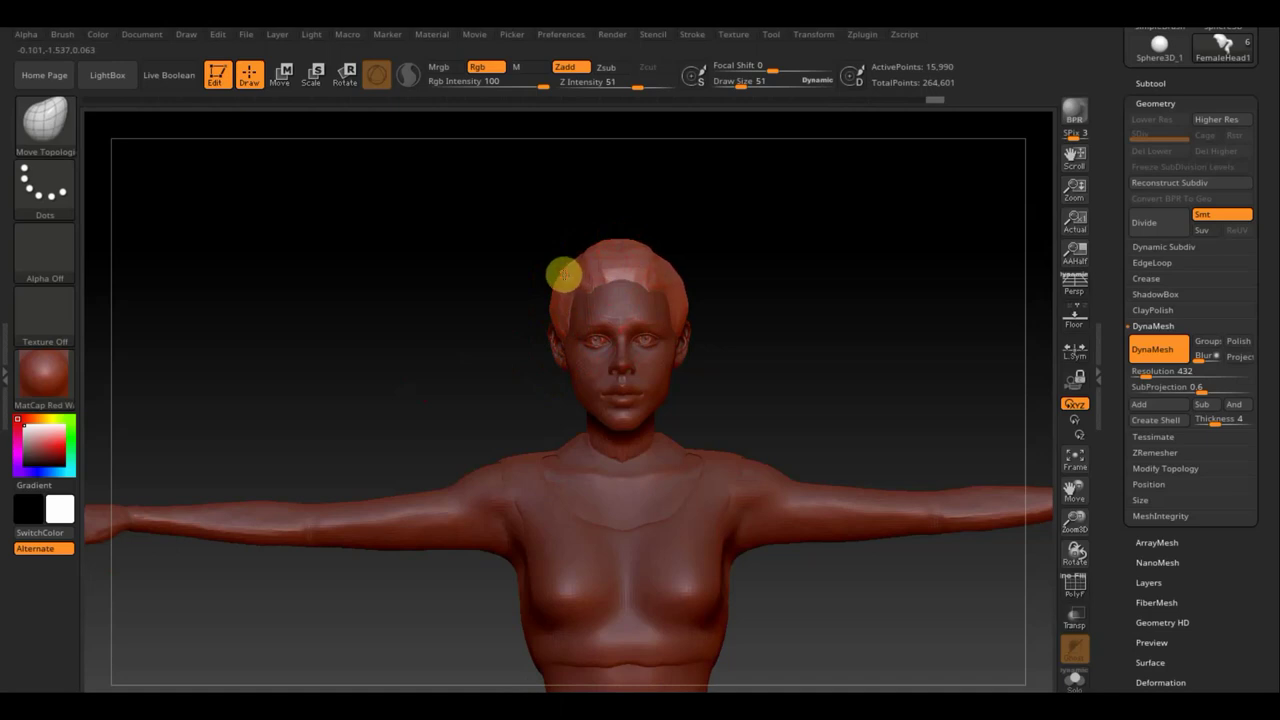
# Step: Orbit the figure through right-profile, front and three-quarter views to inspect the ponytail
pyautogui.moveTo(755, 283); pyautogui.dragTo(760, 310)
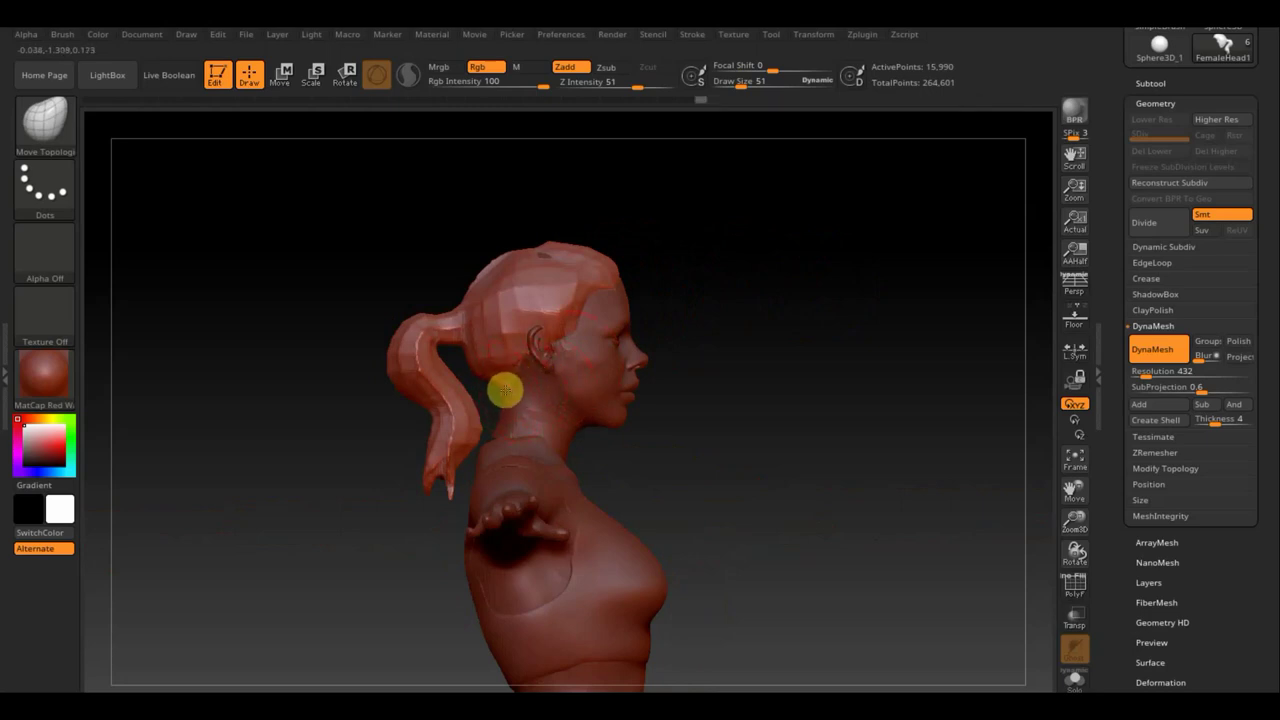
pyautogui.moveTo(674, 423)
pyautogui.keyDown('shift'); pyautogui.mouseDown()
pyautogui.moveTo(703, 437)
pyautogui.moveTo(757, 394)
pyautogui.mouseUp(); pyautogui.keyUp('shift')
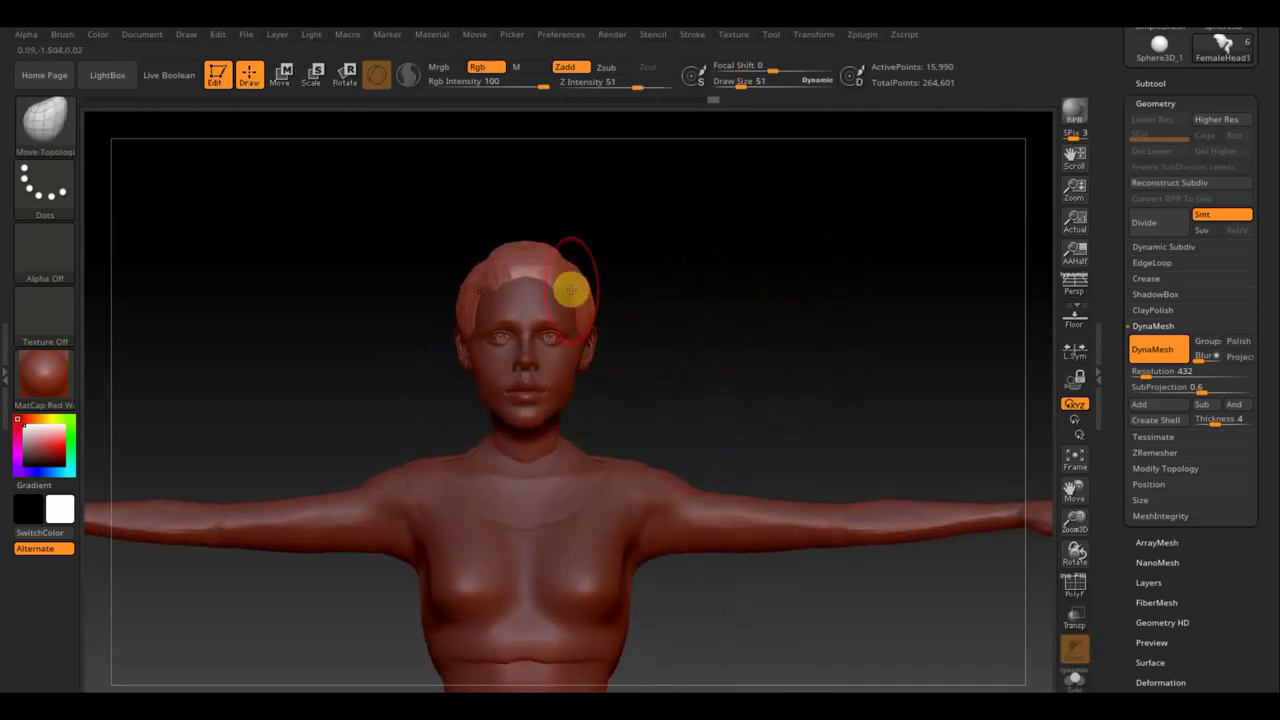
pyautogui.moveTo(651, 286)
pyautogui.mouseDown()
pyautogui.moveTo(640, 303)
pyautogui.moveTo(666, 294)
pyautogui.mouseUp()
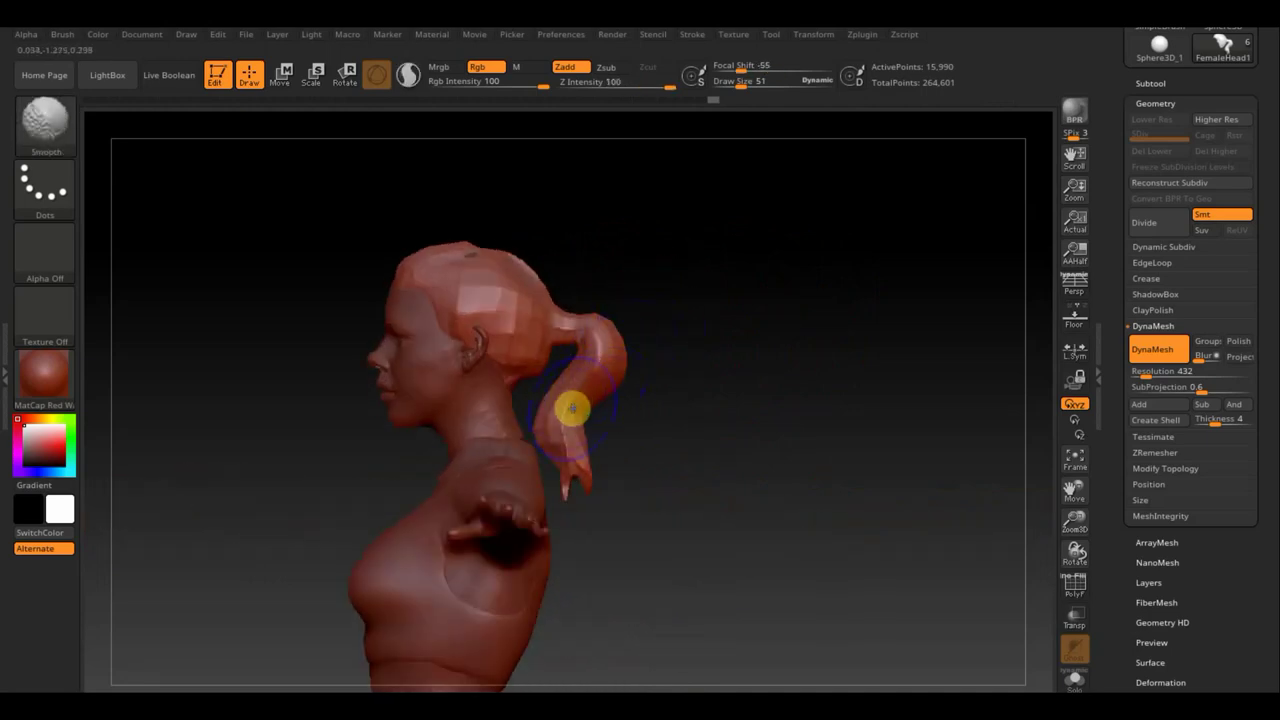
pyautogui.press('shift')
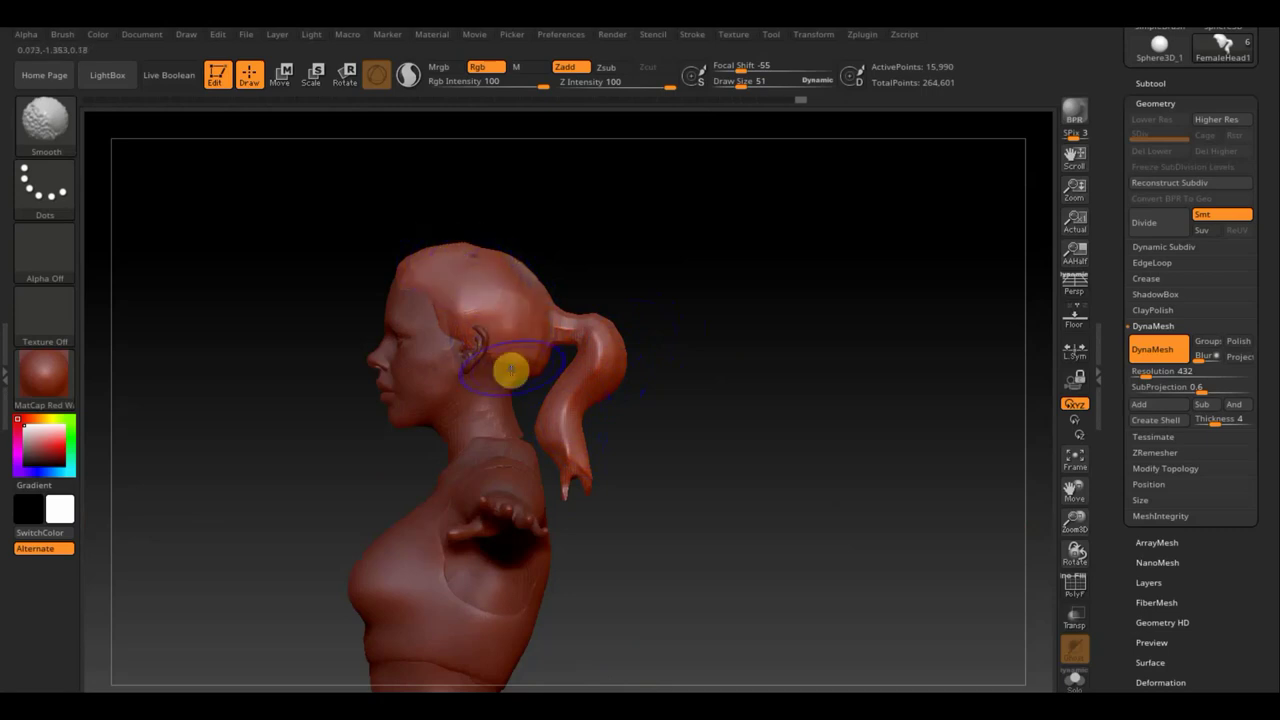
pyautogui.moveTo(629, 380); pyautogui.dragTo(724, 382)
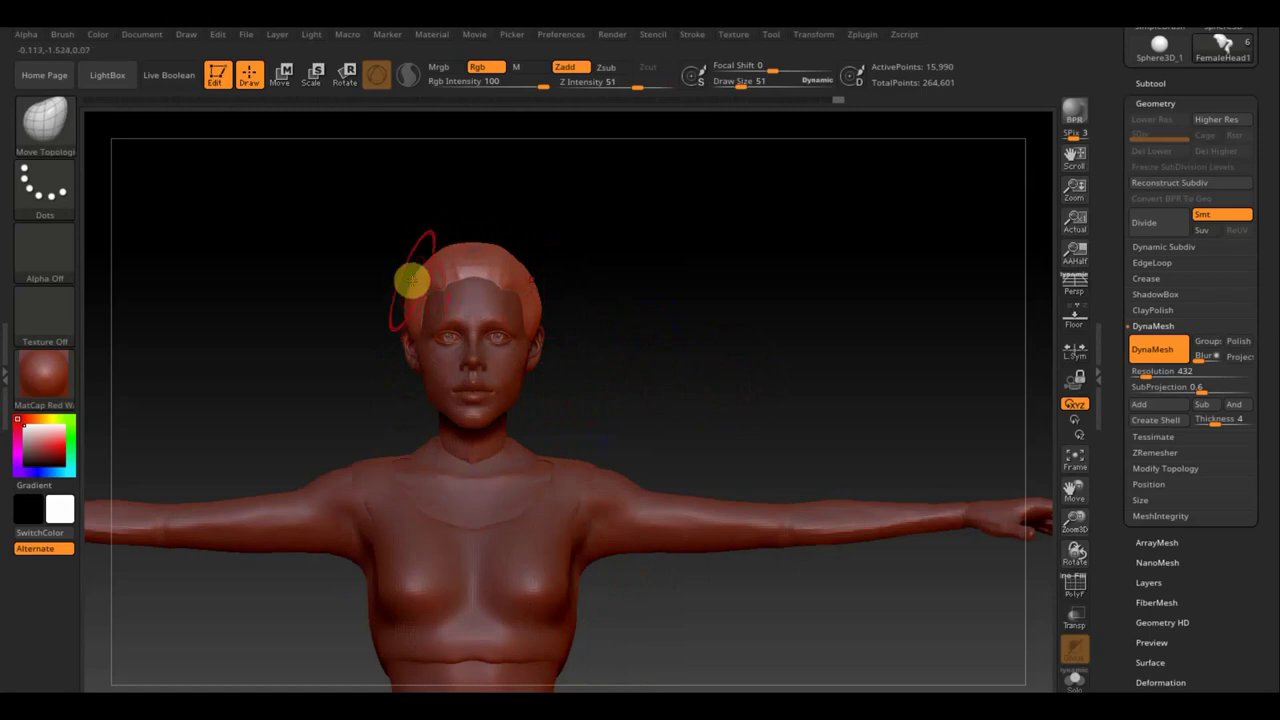
pyautogui.moveTo(520, 286)
pyautogui.mouseDown()
pyautogui.moveTo(567, 317)
pyautogui.moveTo(597, 314)
pyautogui.moveTo(430, 355)
pyautogui.mouseUp()
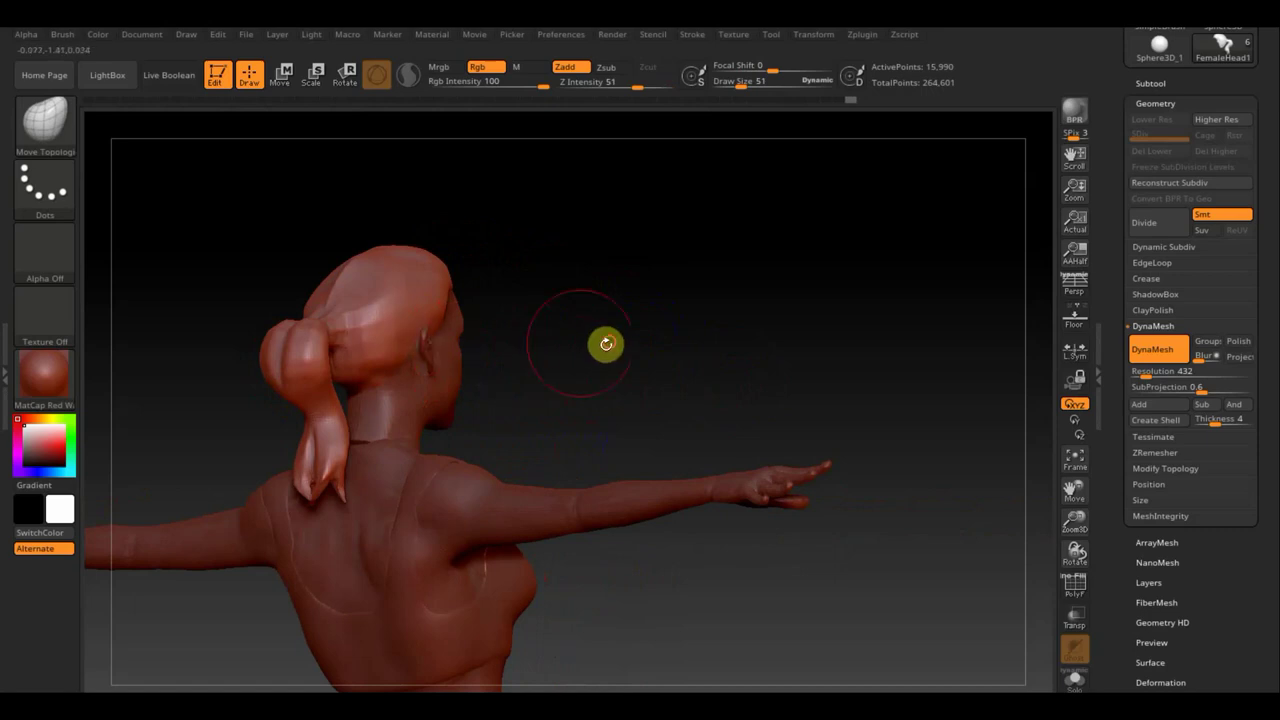
pyautogui.moveTo(606, 344)
pyautogui.mouseDown()
pyautogui.moveTo(563, 351)
pyautogui.moveTo(623, 343)
pyautogui.moveTo(571, 357)
pyautogui.moveTo(628, 327)
pyautogui.moveTo(606, 320)
pyautogui.mouseUp()
# Step: Load the XMD_Hair_1s brush from D:\все для ЗБРАШ\кисти хаир through Load Brush
pyautogui.click(45, 120)
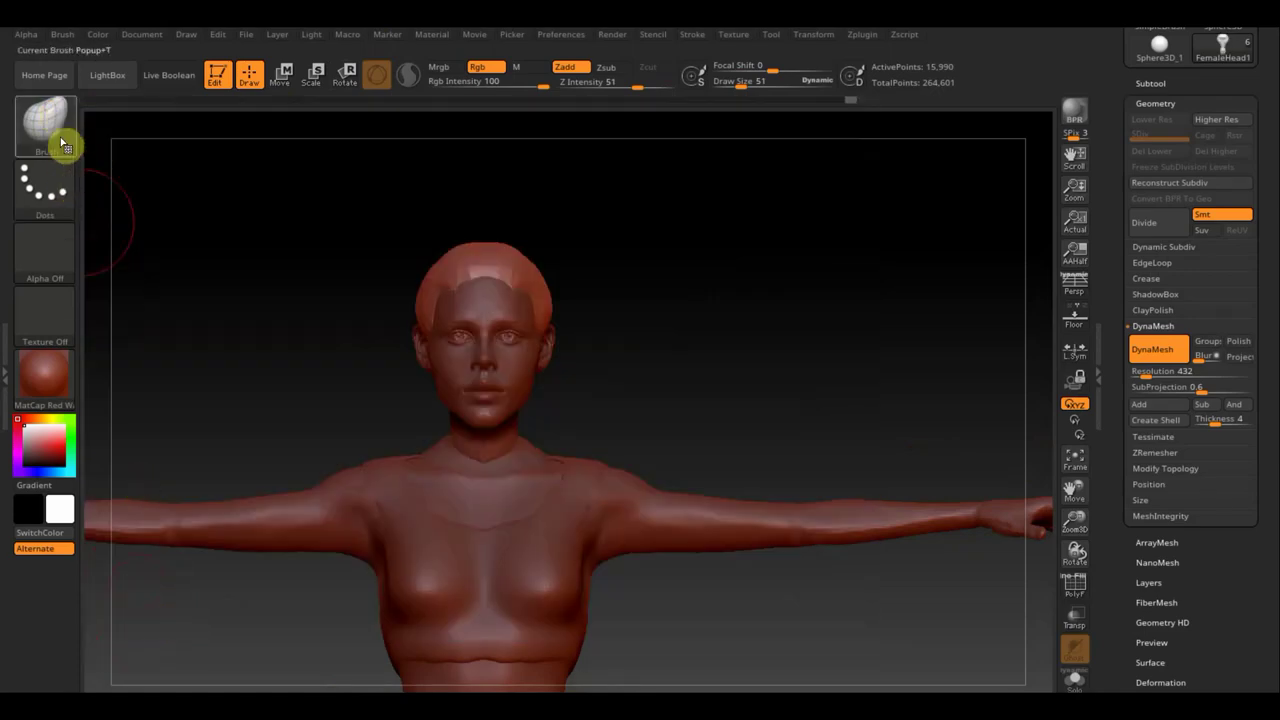
pyautogui.click(55, 130)
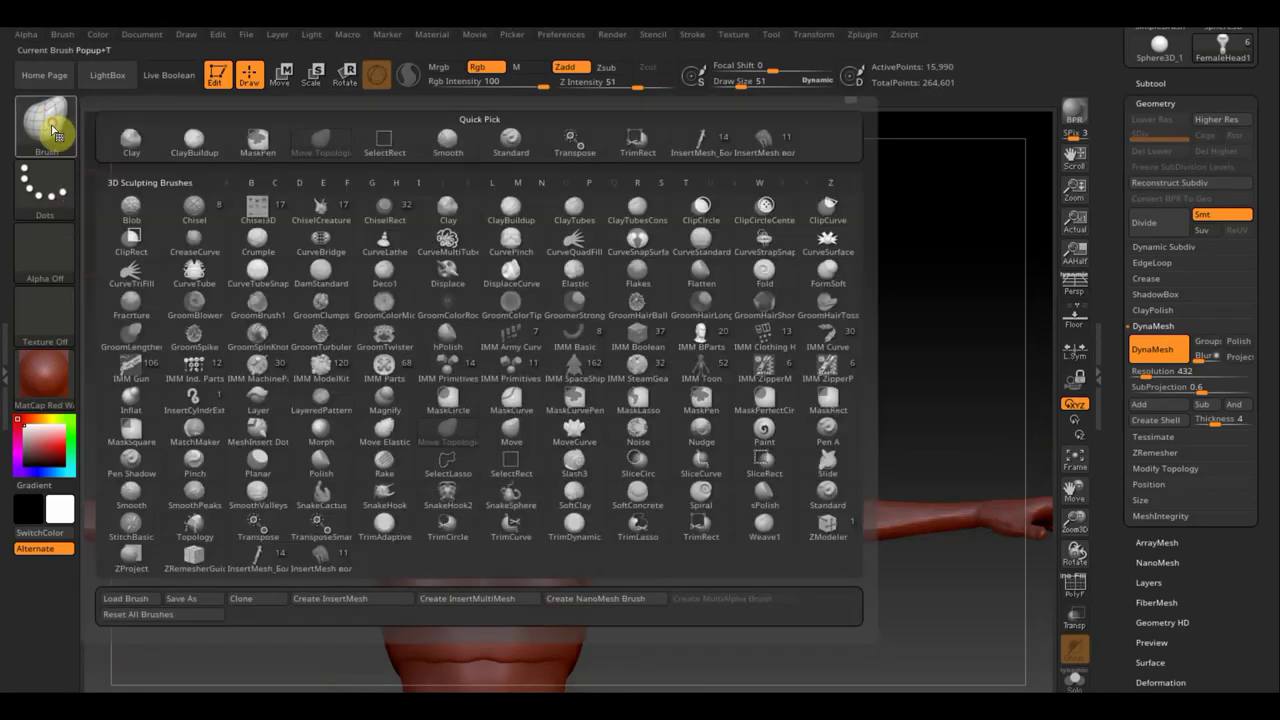
pyautogui.click(137, 600)
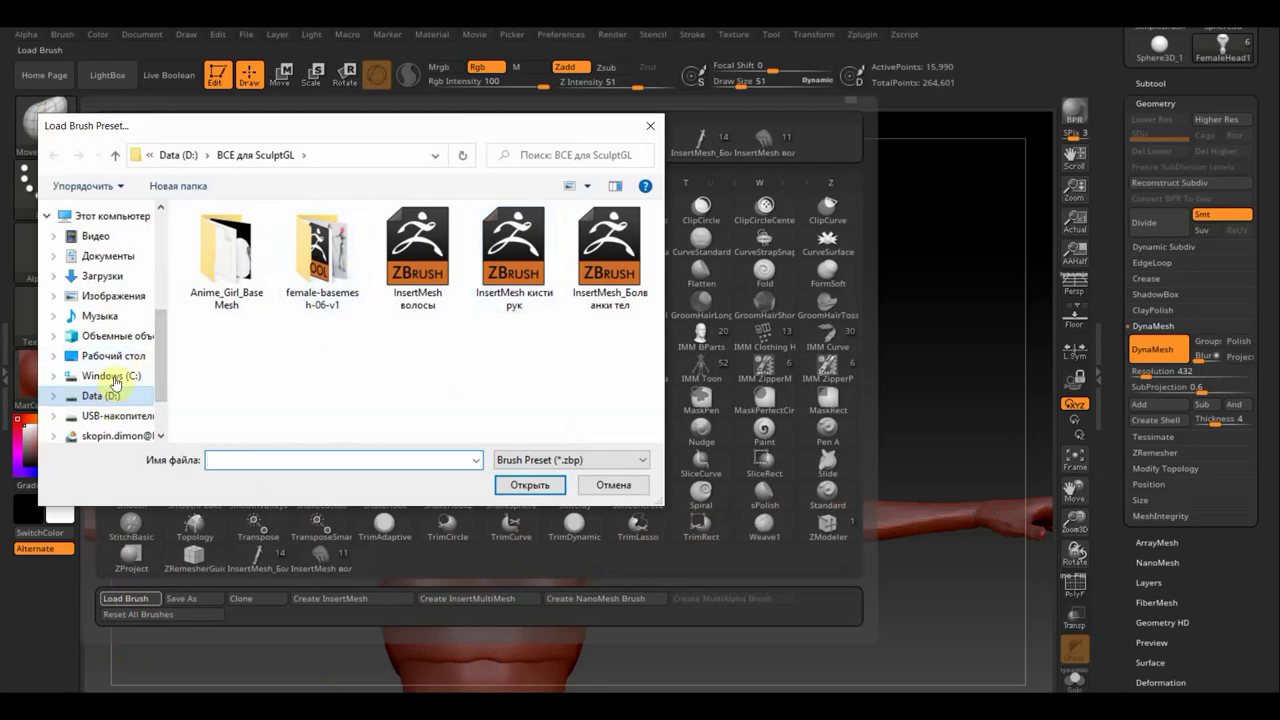
pyautogui.click(103, 397)
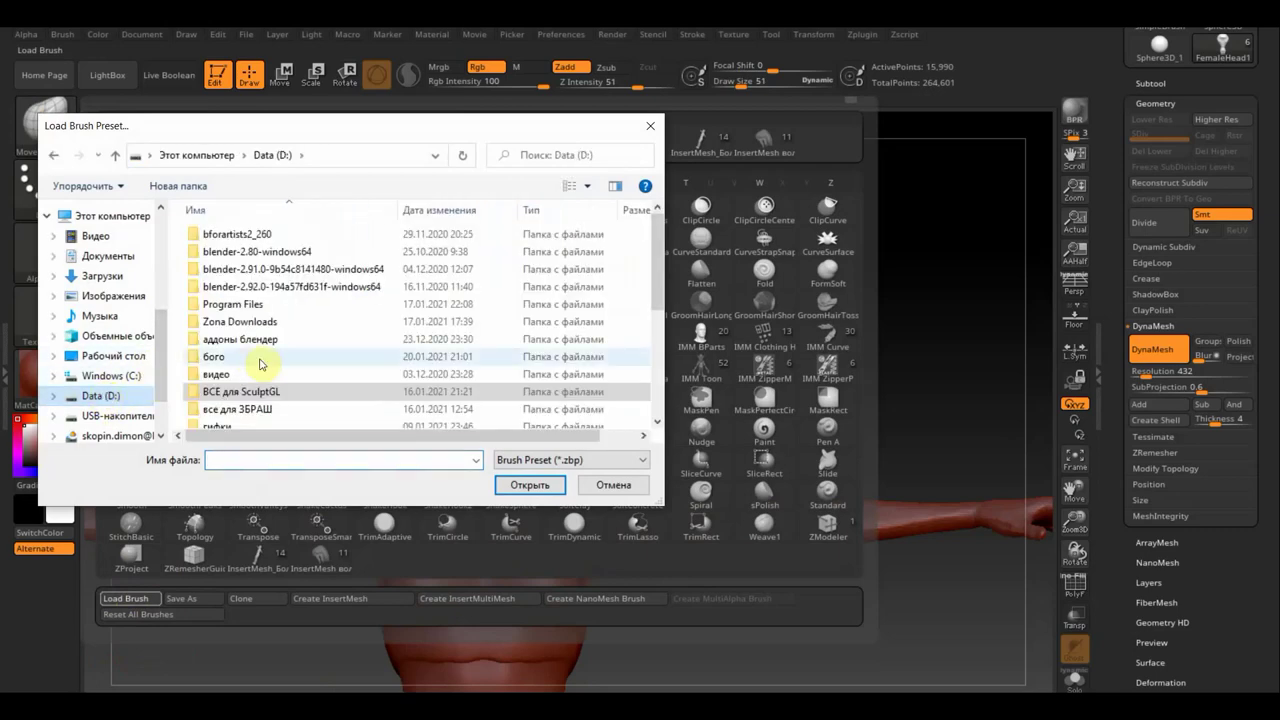
pyautogui.click(237, 412)
pyautogui.doubleClick(237, 412)
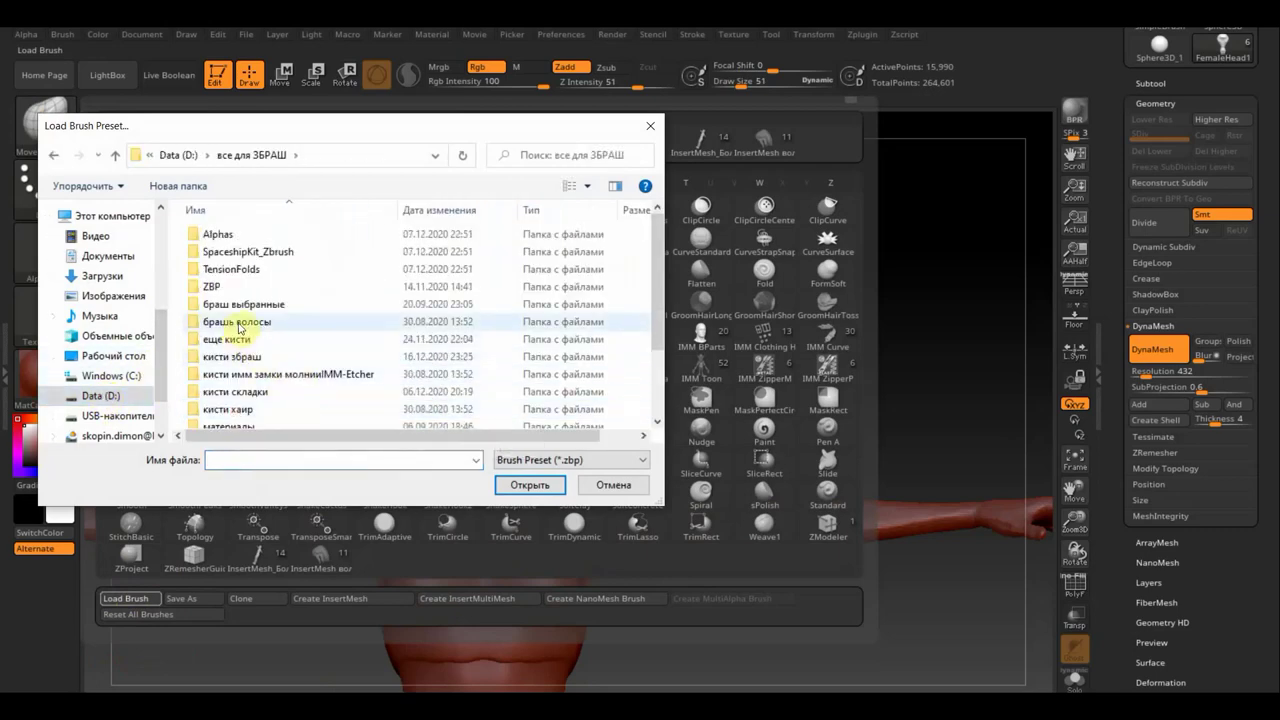
pyautogui.doubleClick(245, 330)
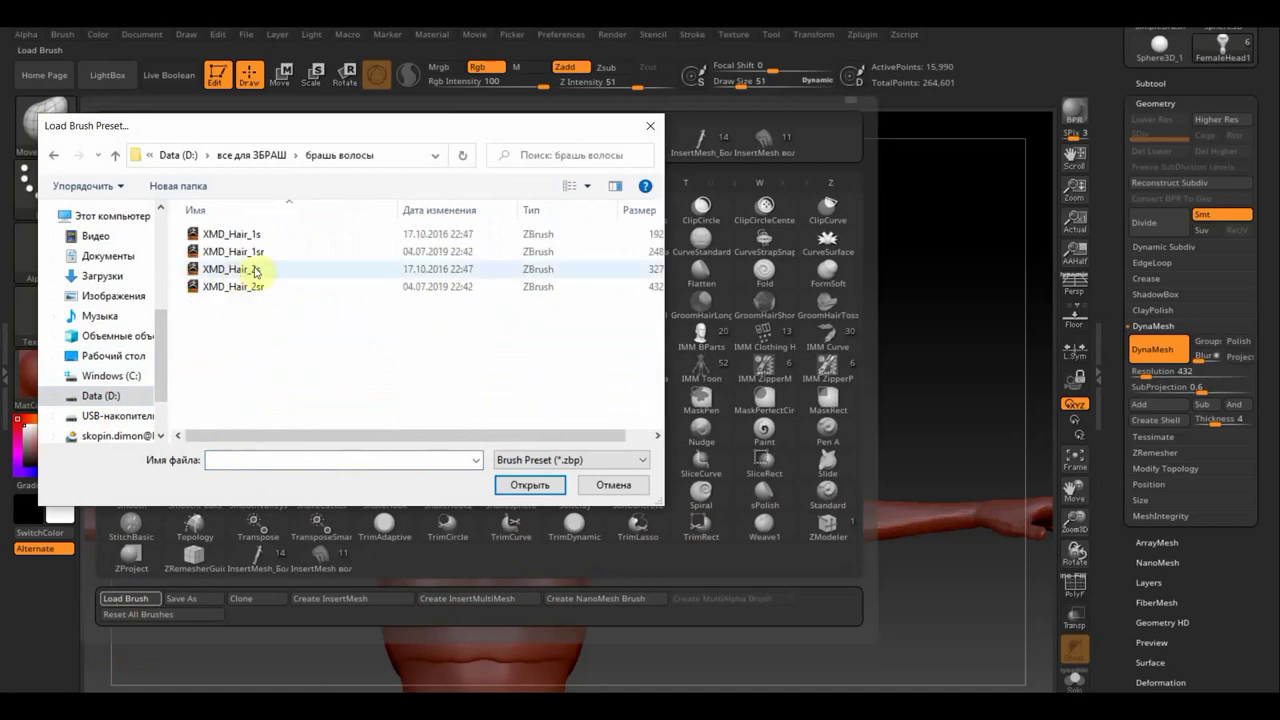
pyautogui.click(58, 162)
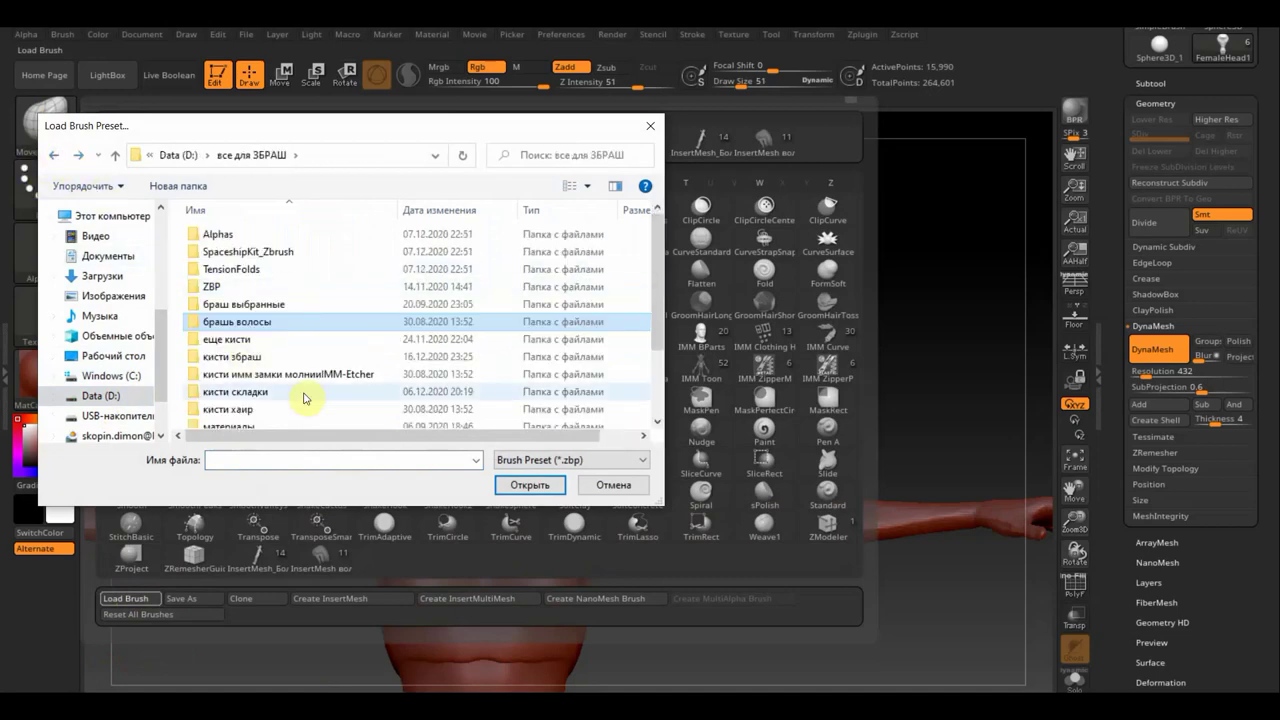
pyautogui.scroll(-2, 303, 388)
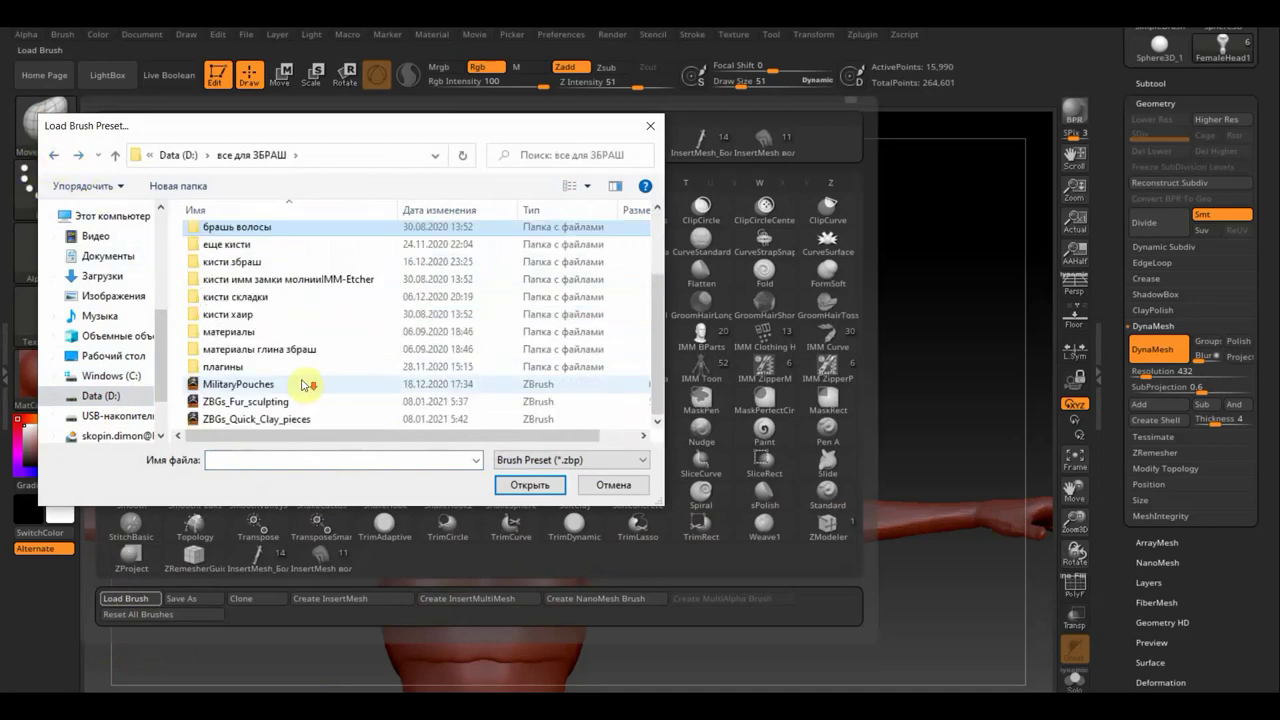
pyautogui.doubleClick(243, 318)
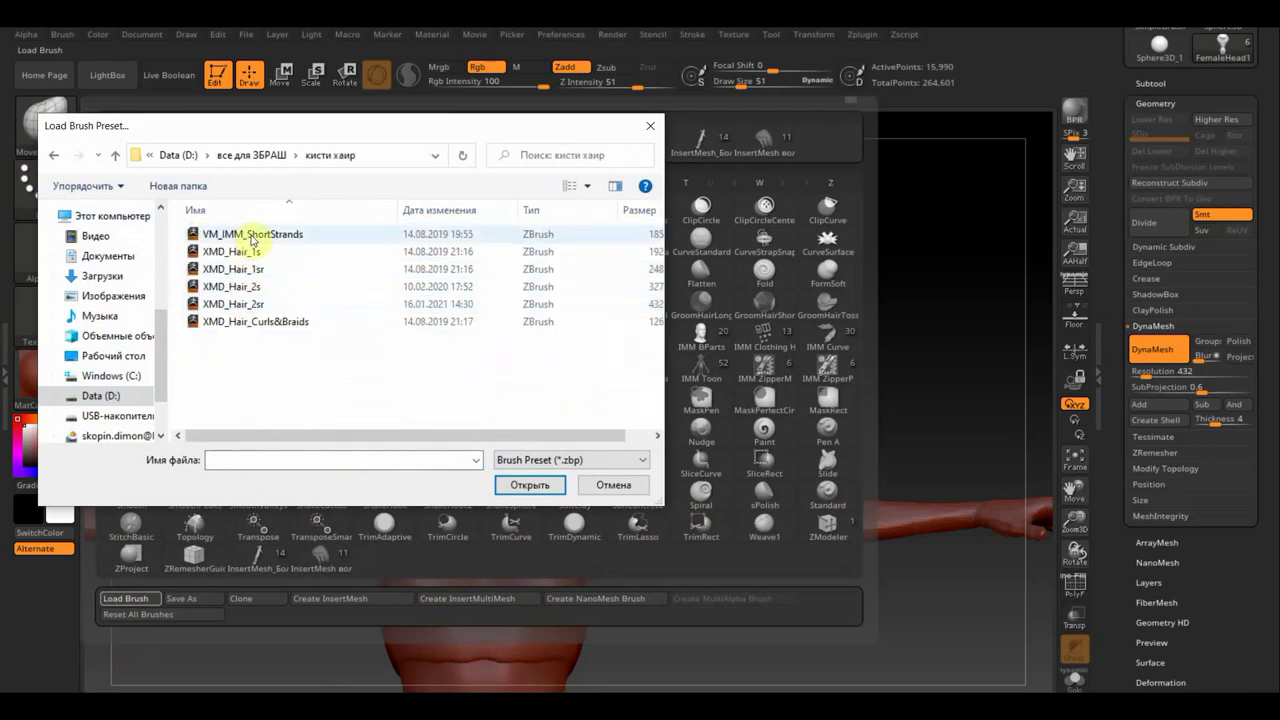
pyautogui.click(238, 257)
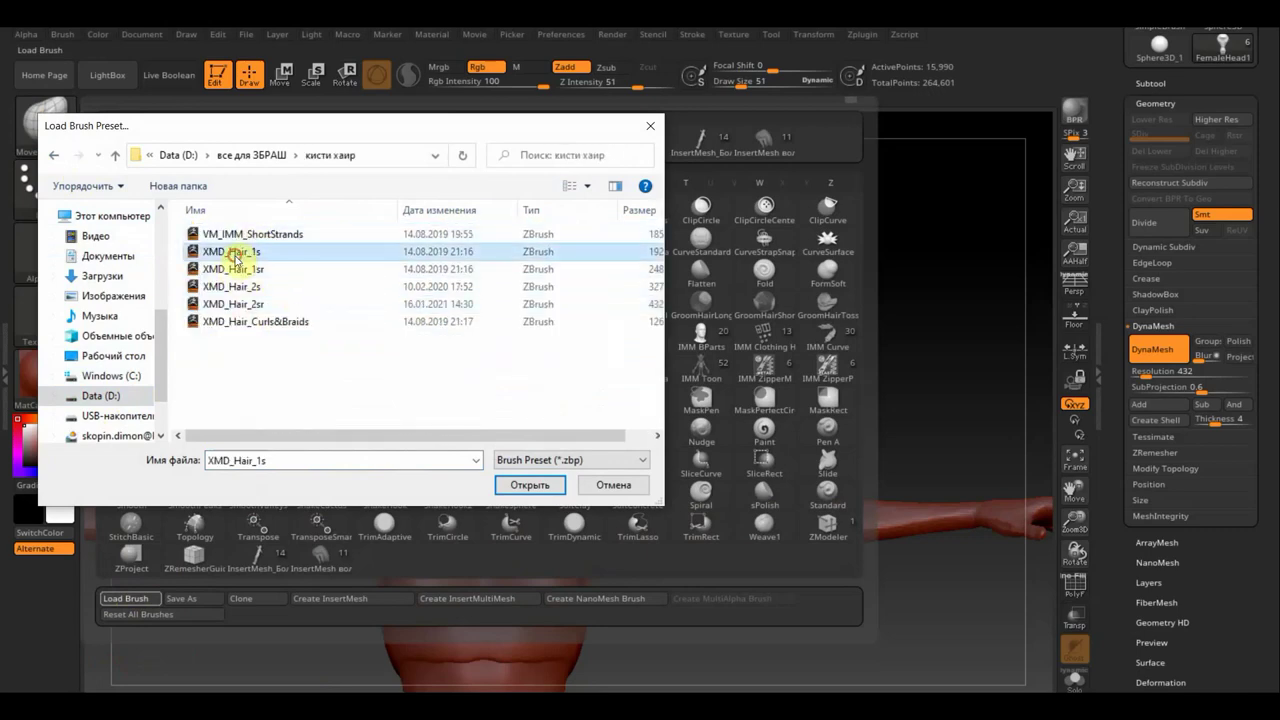
pyautogui.click(538, 485)
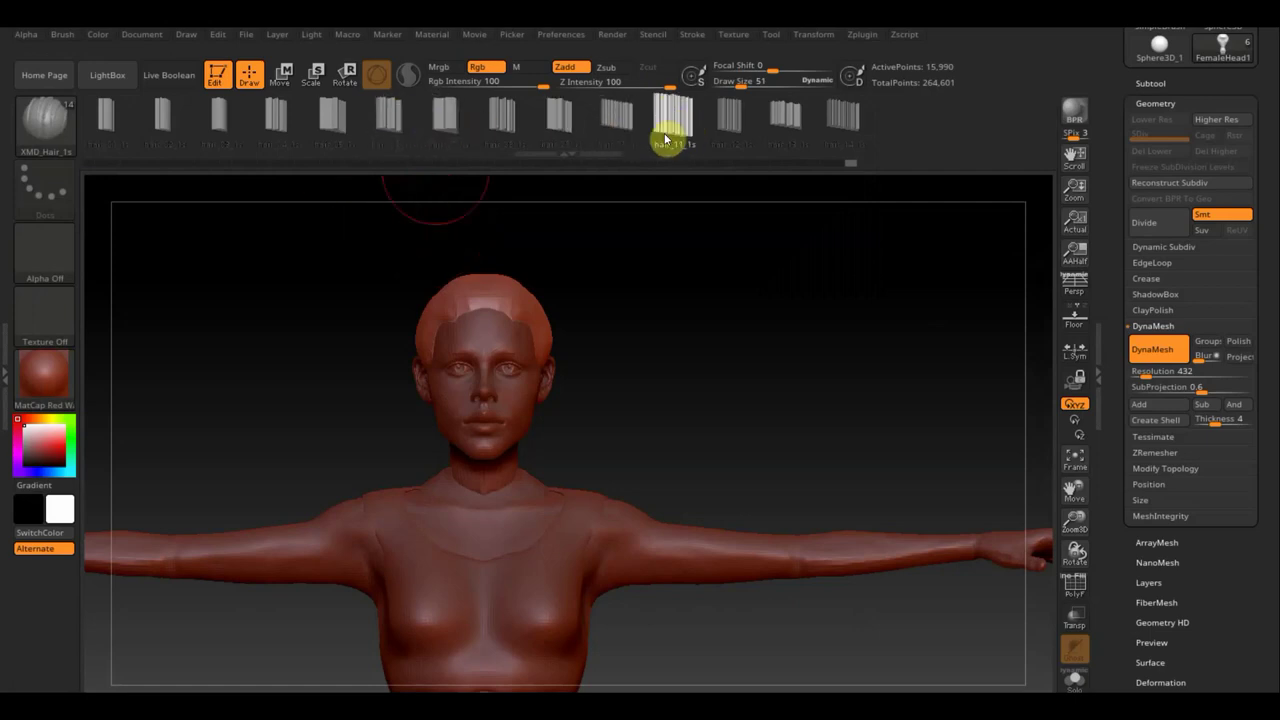
# Step: Draw and reshape trial hair strips from crown toward the ponytail, then undo them
pyautogui.moveTo(670, 178)
pyautogui.mouseDown()
pyautogui.moveTo(705, 294)
pyautogui.moveTo(720, 266)
pyautogui.mouseUp()
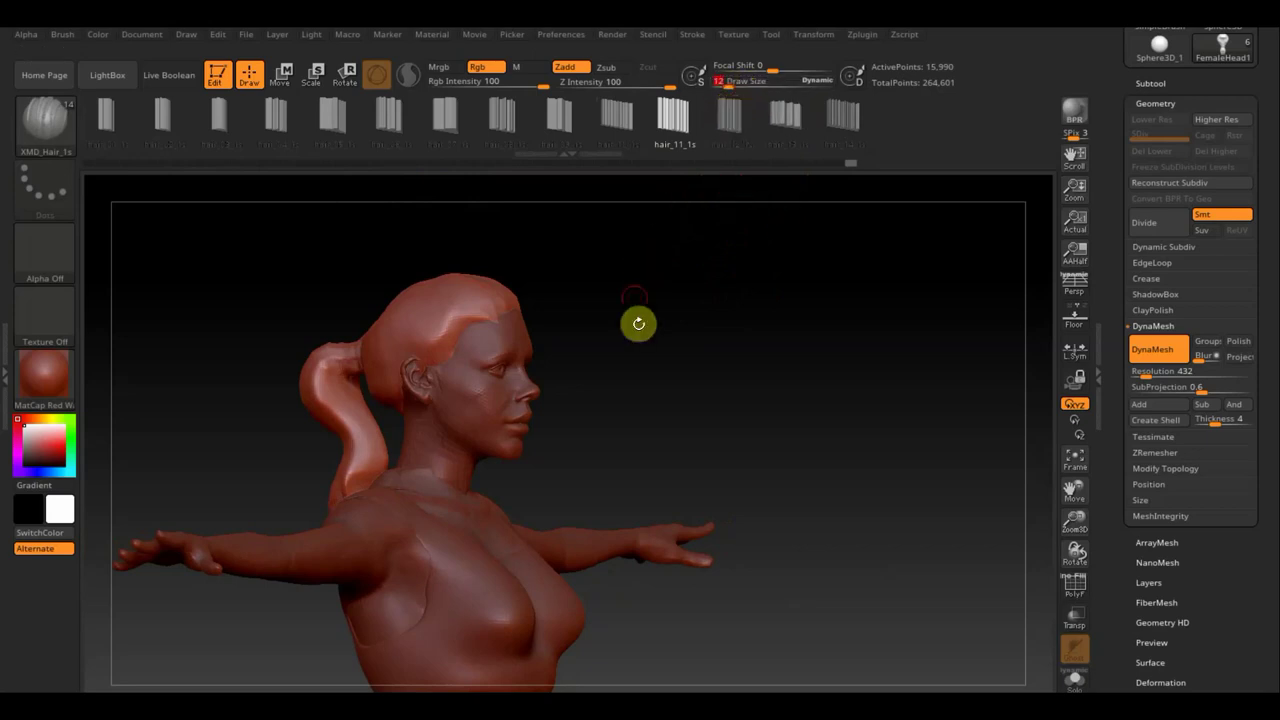
pyautogui.moveTo(637, 320); pyautogui.dragTo(536, 377)
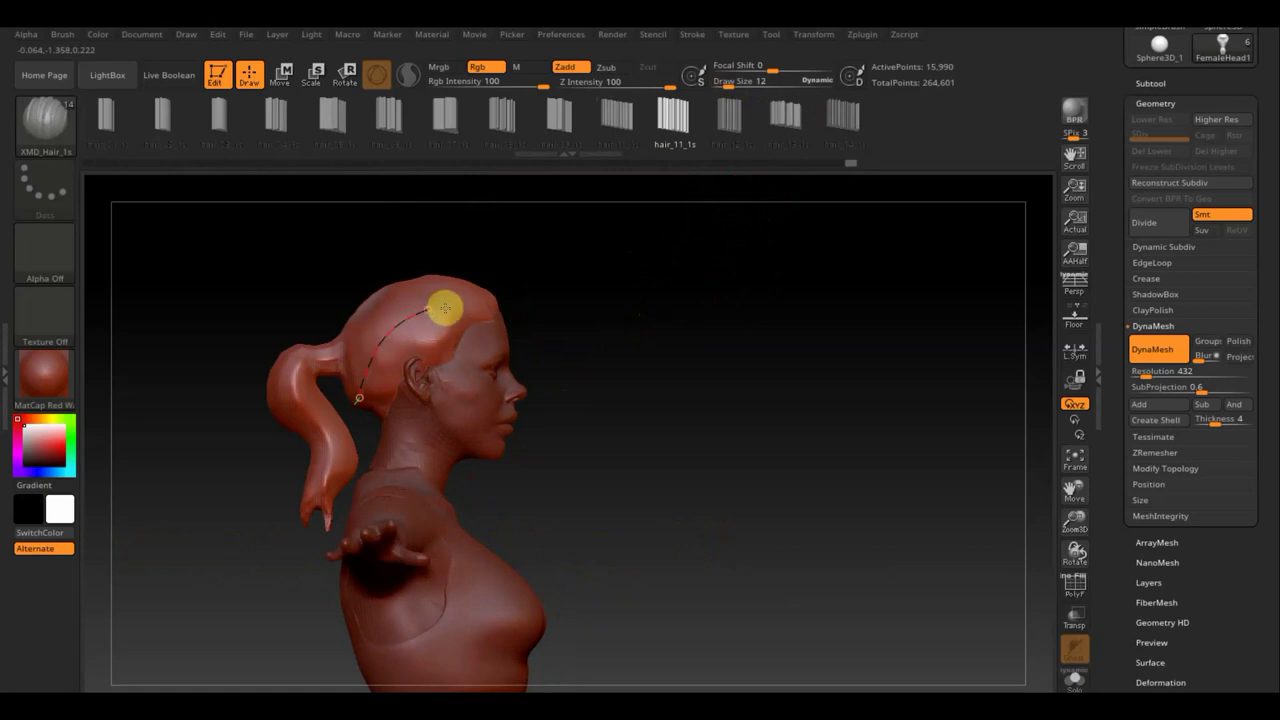
pyautogui.moveTo(477, 317); pyautogui.dragTo(490, 320)
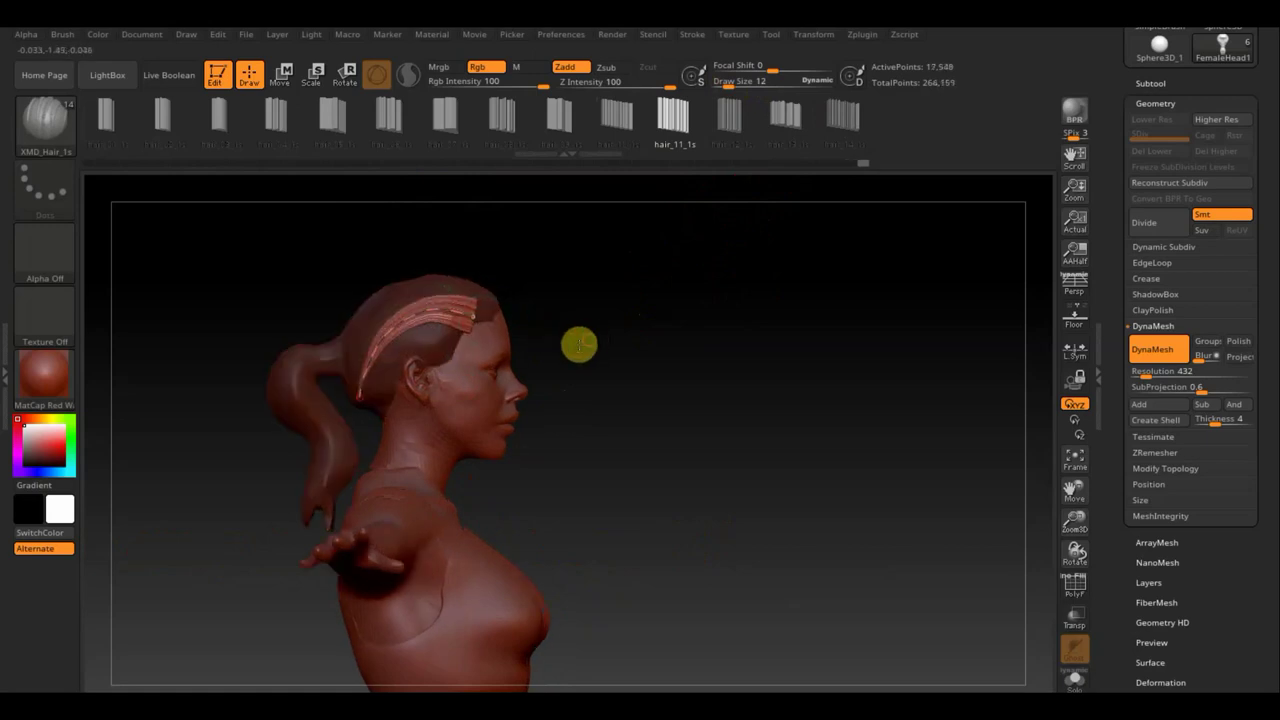
pyautogui.moveTo(577, 343)
pyautogui.mouseDown()
pyautogui.moveTo(523, 349)
pyautogui.moveTo(606, 334)
pyautogui.moveTo(589, 343)
pyautogui.moveTo(620, 449)
pyautogui.moveTo(743, 394)
pyautogui.moveTo(780, 457)
pyautogui.mouseUp()
pyautogui.click(560, 341)
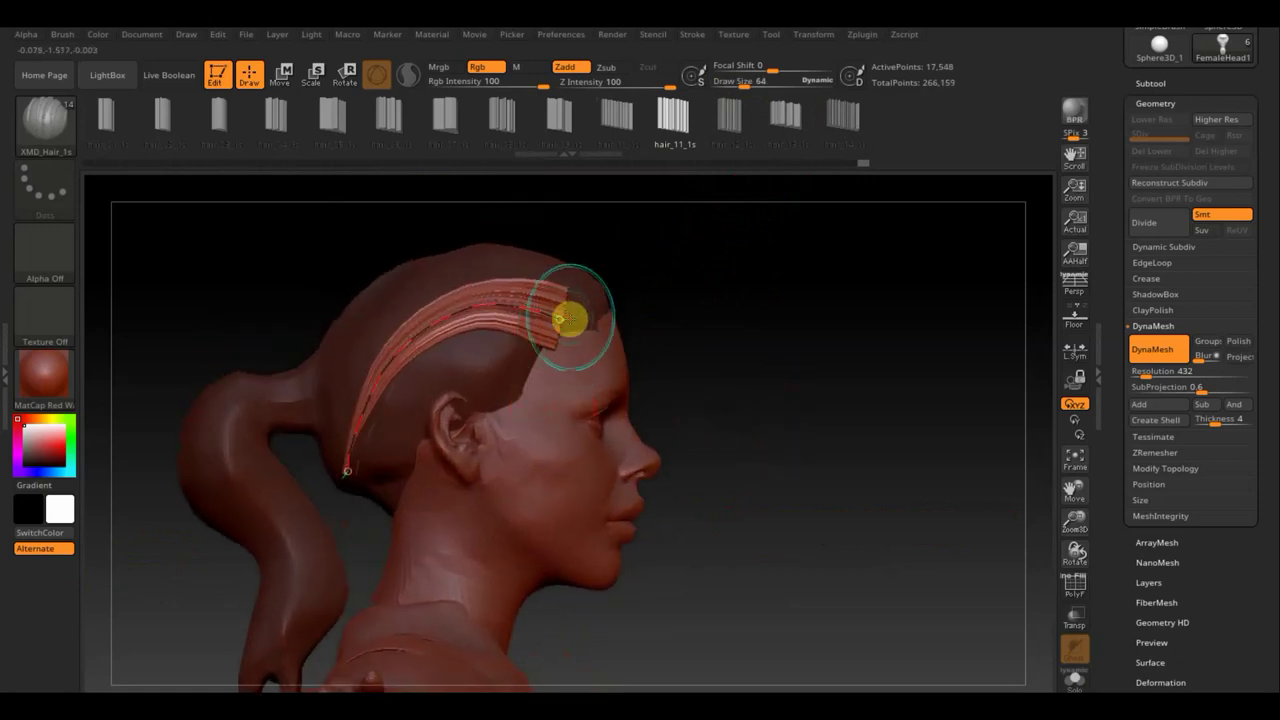
pyautogui.moveTo(558, 318); pyautogui.dragTo(556, 323)
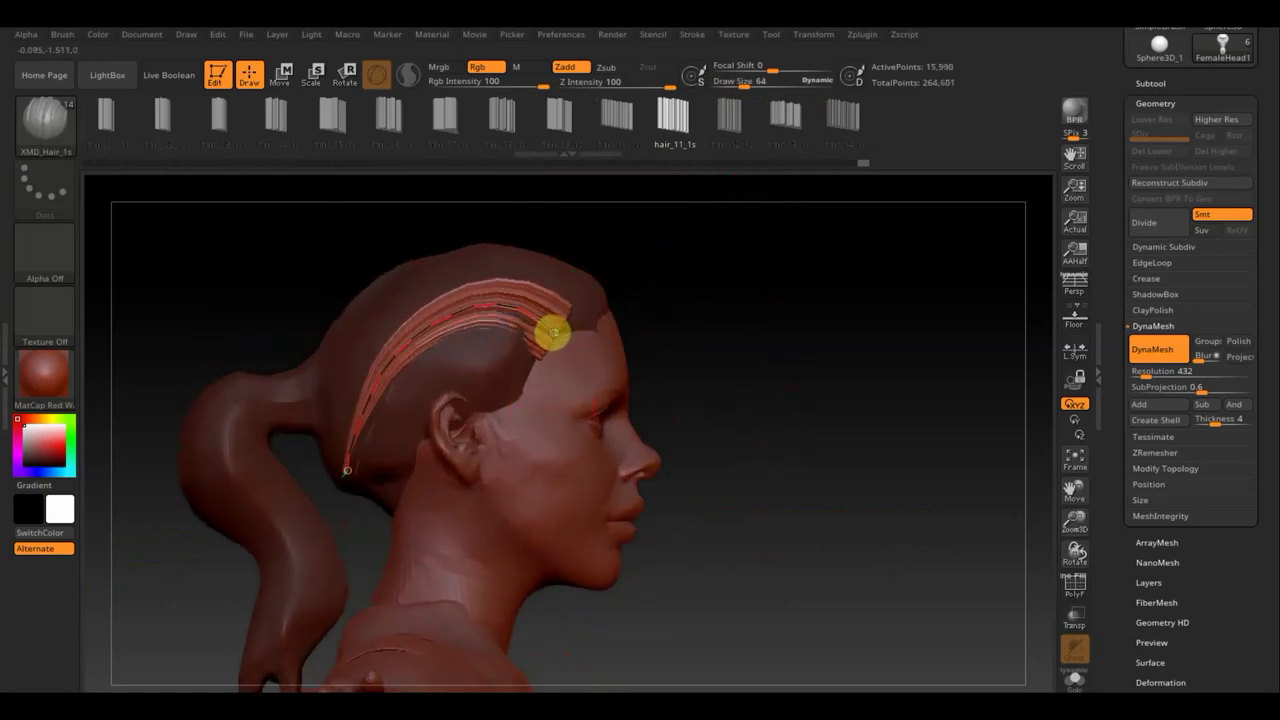
pyautogui.click(440, 396)
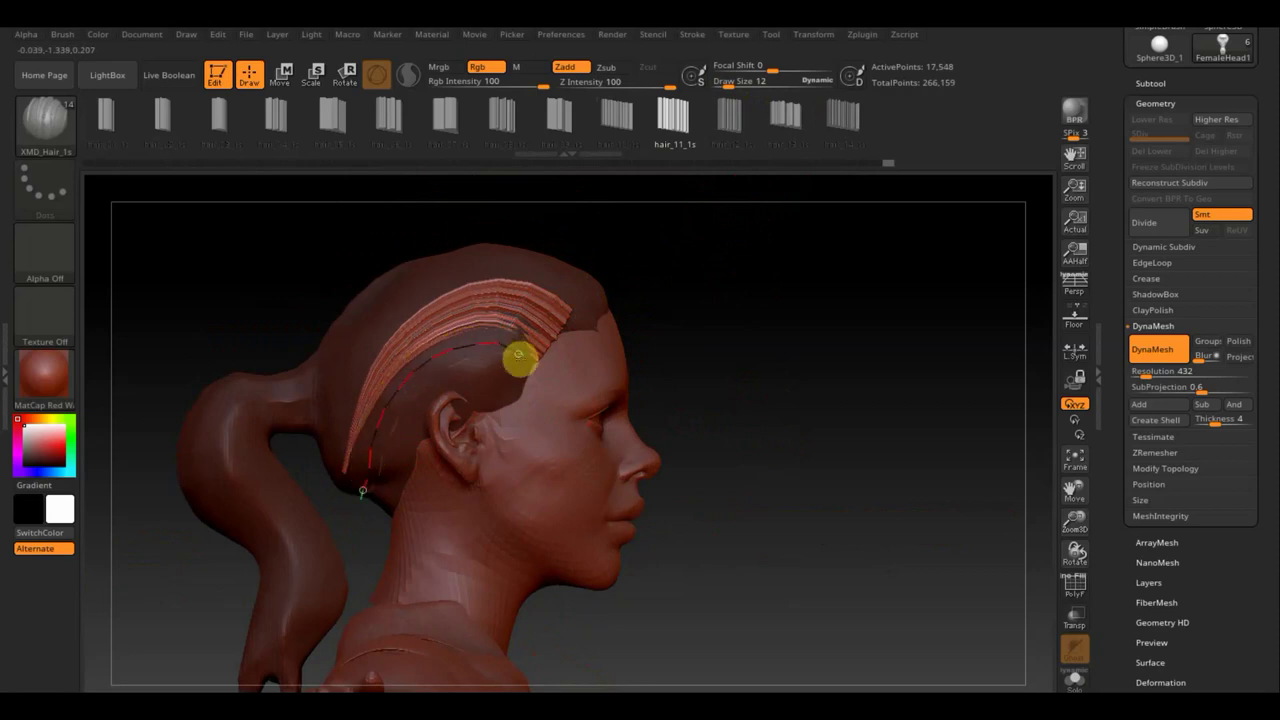
pyautogui.moveTo(529, 371); pyautogui.dragTo(529, 400)
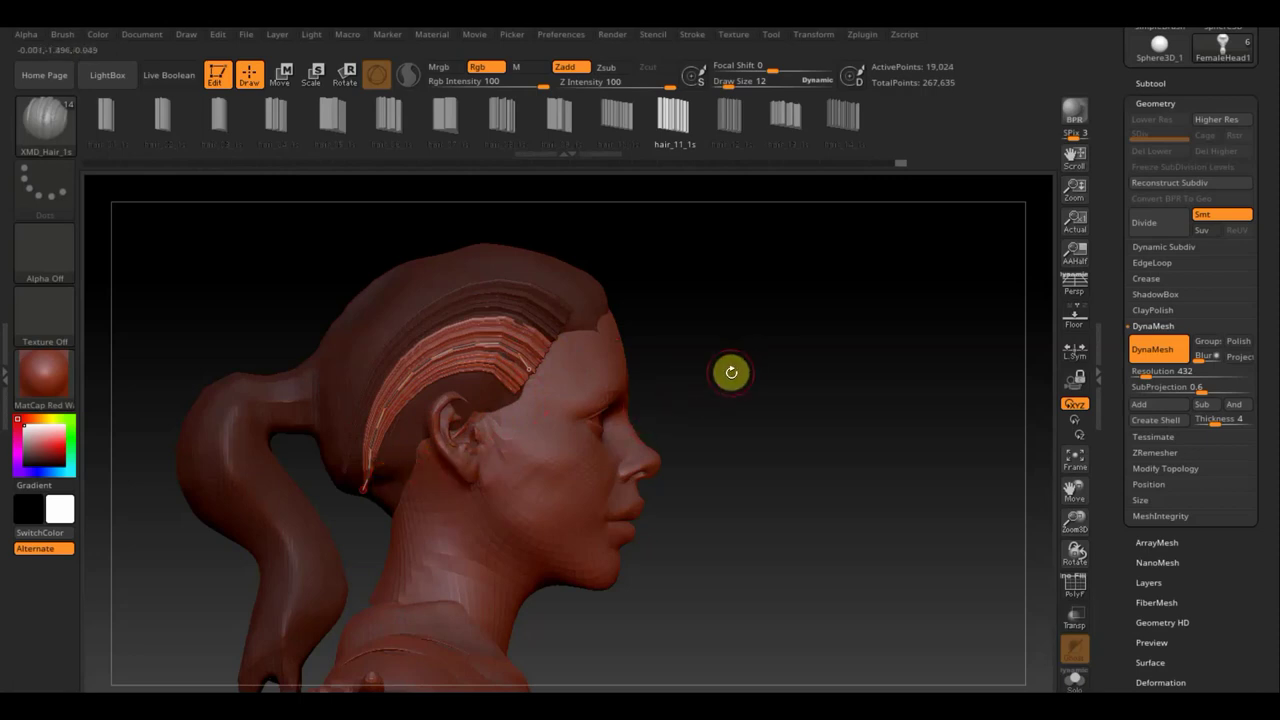
pyautogui.hotkey('ctrl', 'z')
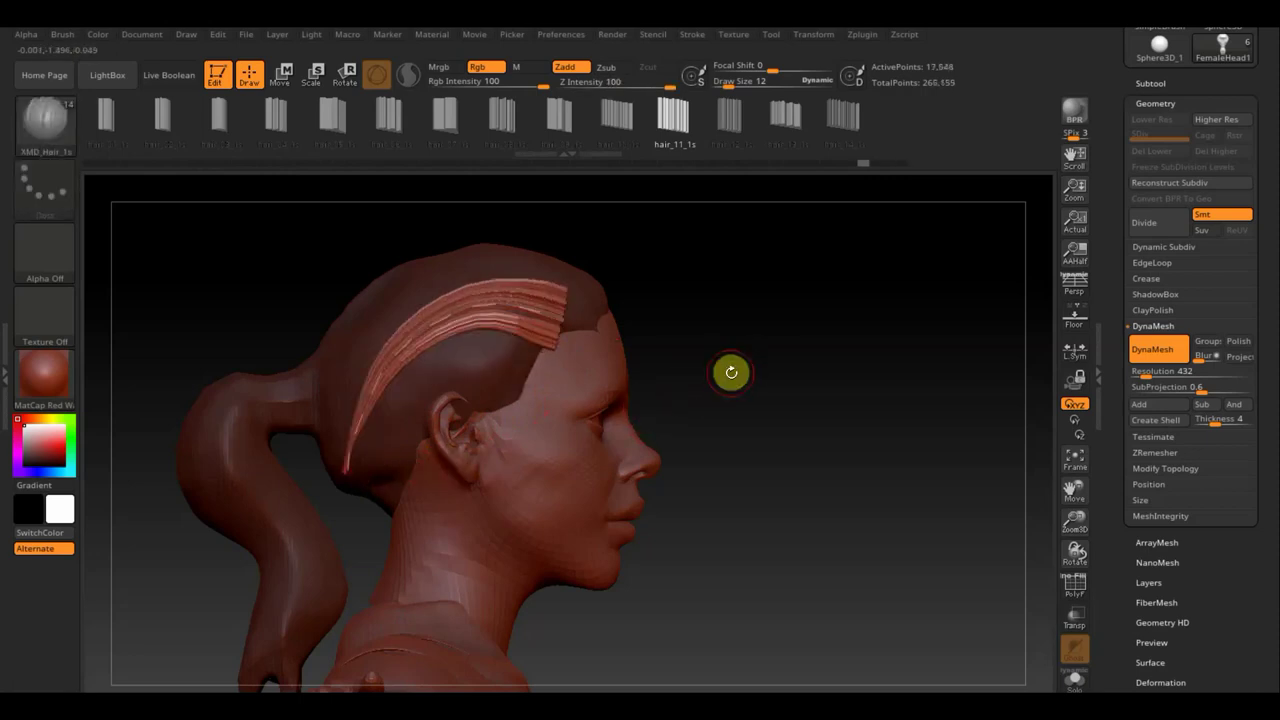
pyautogui.hotkey('ctrl', 'z')
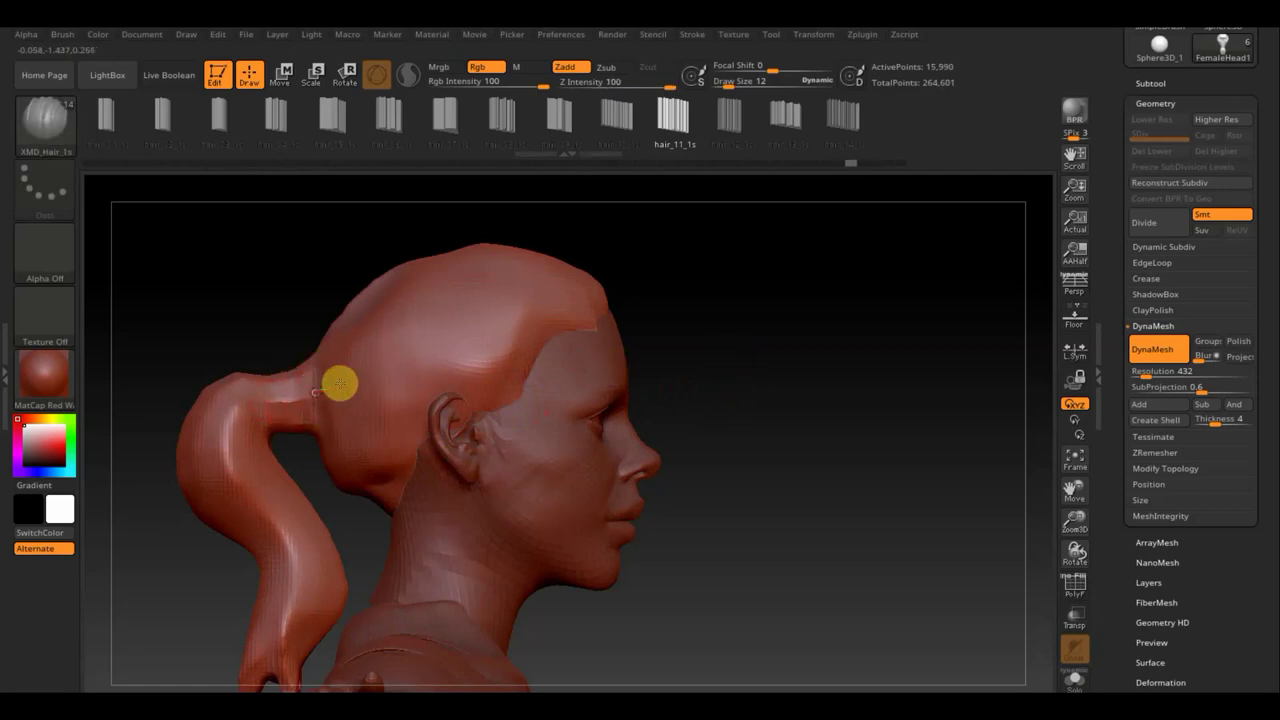
# Step: Lay hair strips from the forehead and crown back to the ponytail
pyautogui.click(551, 328)
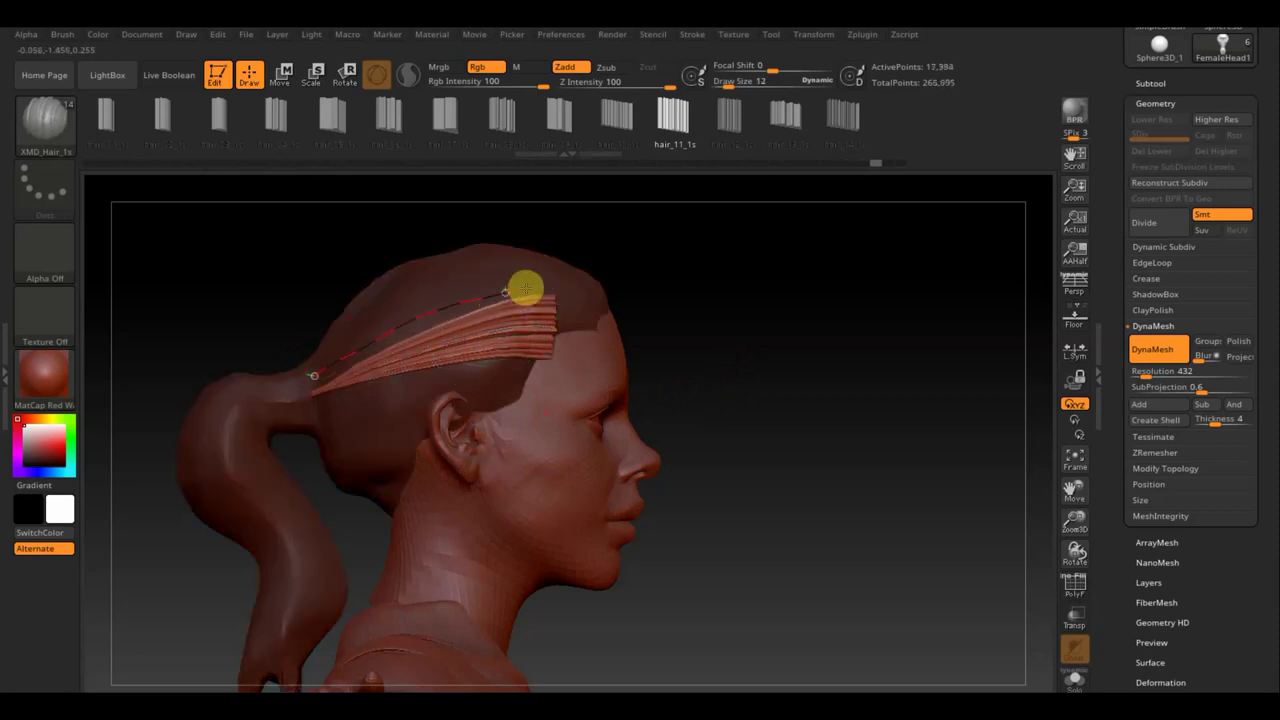
pyautogui.click(525, 289)
pyautogui.moveTo(651, 326)
pyautogui.mouseDown()
pyautogui.moveTo(721, 332)
pyautogui.moveTo(294, 362)
pyautogui.mouseUp()
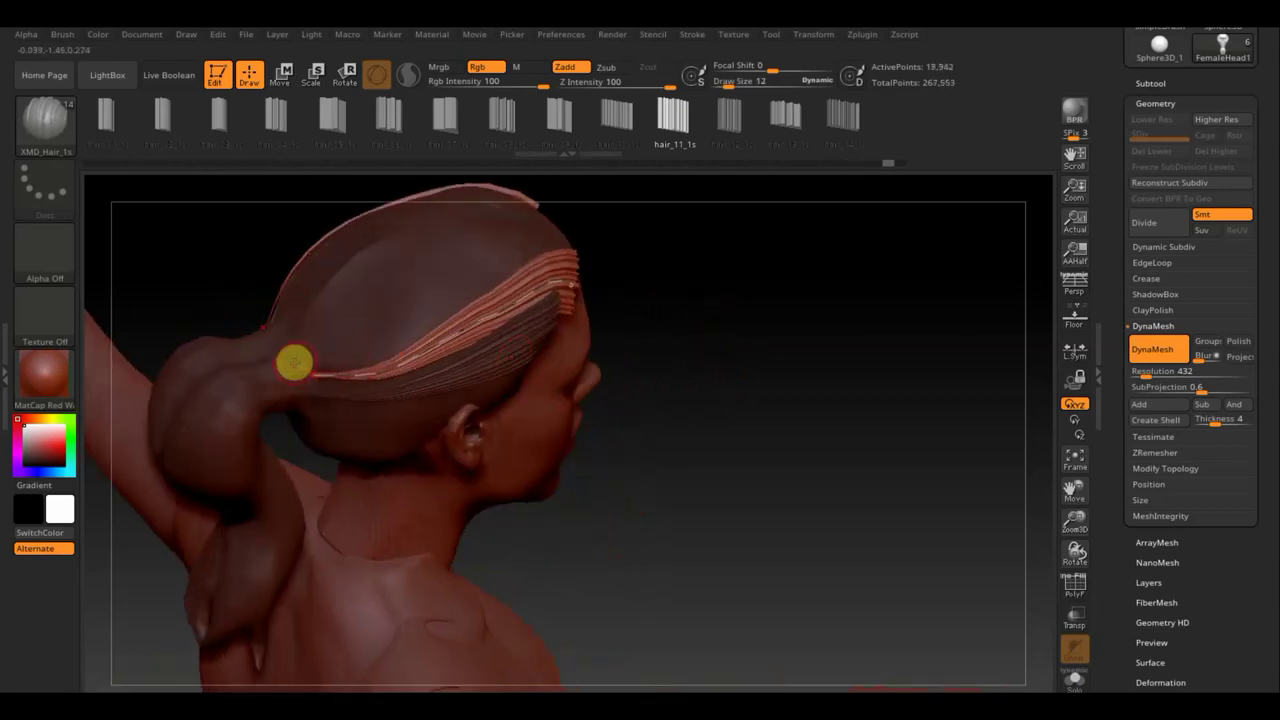
pyautogui.click(566, 234)
pyautogui.moveTo(507, 203)
pyautogui.mouseDown()
pyautogui.moveTo(651, 366)
pyautogui.moveTo(700, 454)
pyautogui.moveTo(686, 397)
pyautogui.mouseUp()
pyautogui.hotkey('ctrl', 'z')
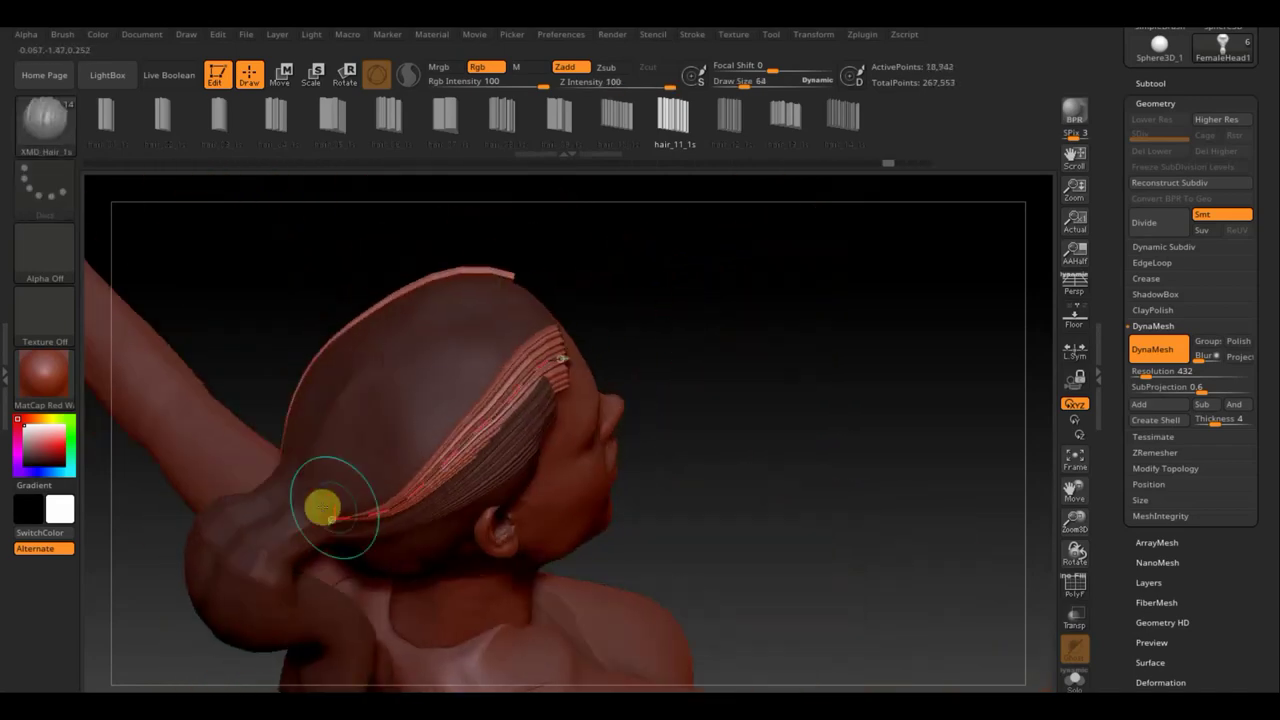
pyautogui.click(540, 324)
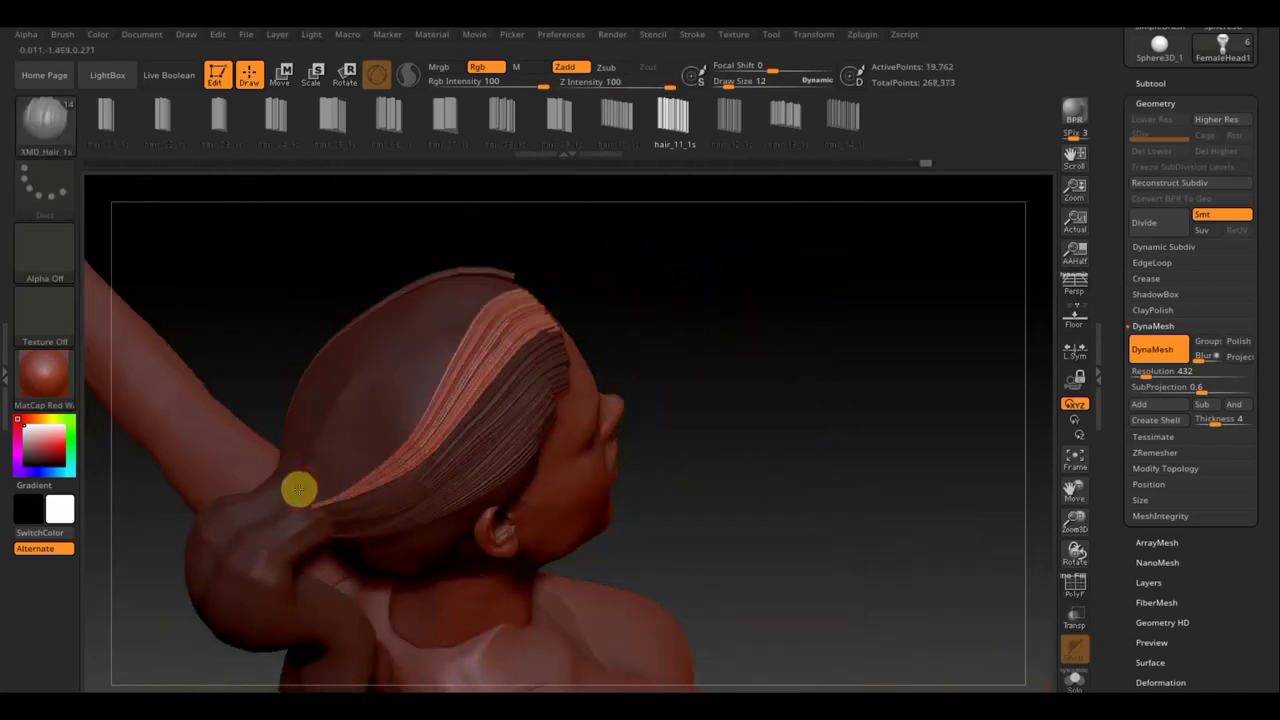
pyautogui.click(487, 283)
pyautogui.moveTo(487, 283)
pyautogui.mouseDown()
pyautogui.moveTo(611, 423)
pyautogui.moveTo(597, 454)
pyautogui.moveTo(440, 488)
pyautogui.moveTo(510, 452)
pyautogui.moveTo(324, 540)
pyautogui.mouseUp()
pyautogui.click(370, 515)
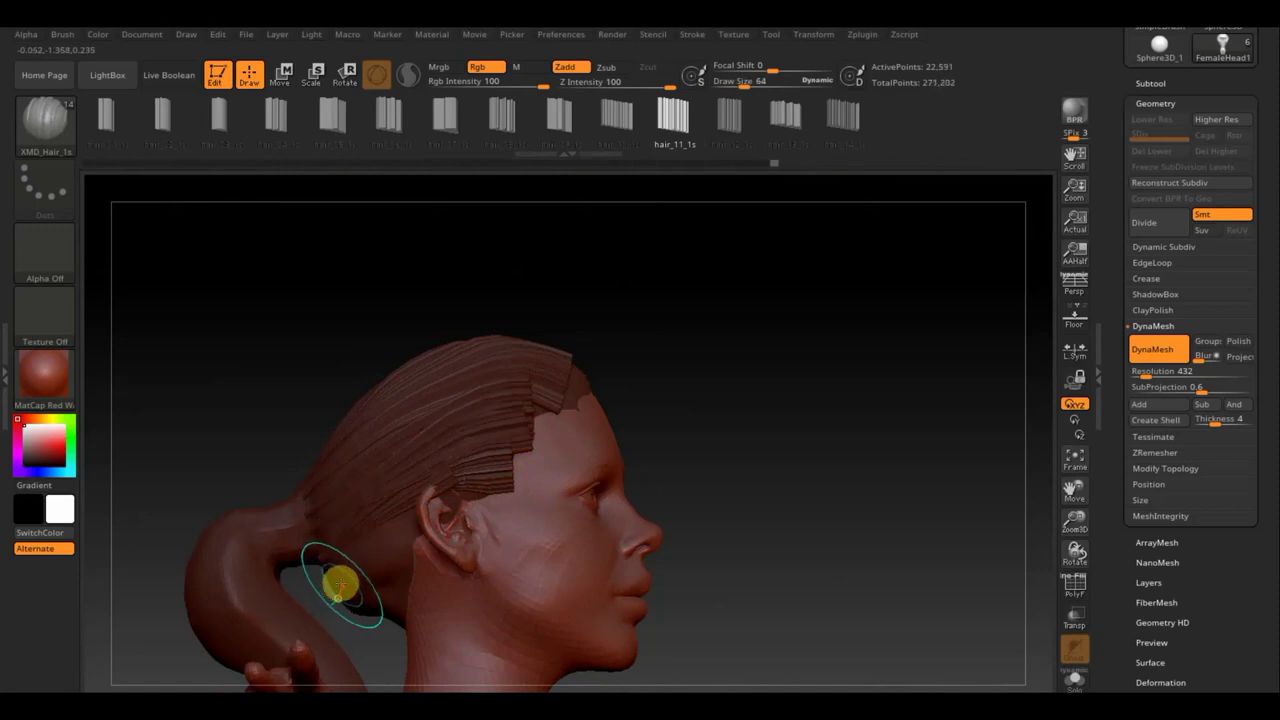
# Step: Draw short strips from the ponytail base up behind the ear
pyautogui.moveTo(407, 523); pyautogui.dragTo(425, 508)
pyautogui.moveTo(375, 578)
pyautogui.mouseDown()
pyautogui.moveTo(354, 586)
pyautogui.moveTo(420, 533)
pyautogui.mouseUp()
pyautogui.moveTo(364, 607); pyautogui.dragTo(404, 598)
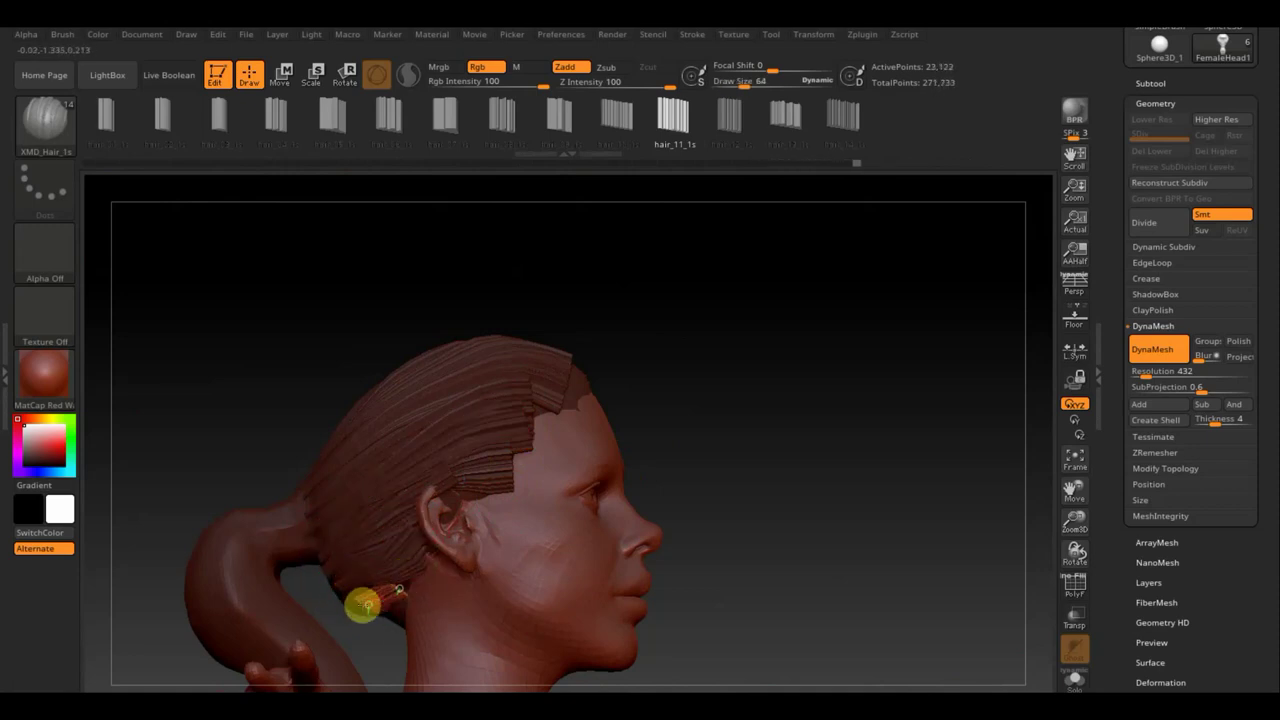
pyautogui.moveTo(700, 560)
pyautogui.mouseDown()
pyautogui.moveTo(780, 463)
pyautogui.moveTo(649, 429)
pyautogui.mouseUp()
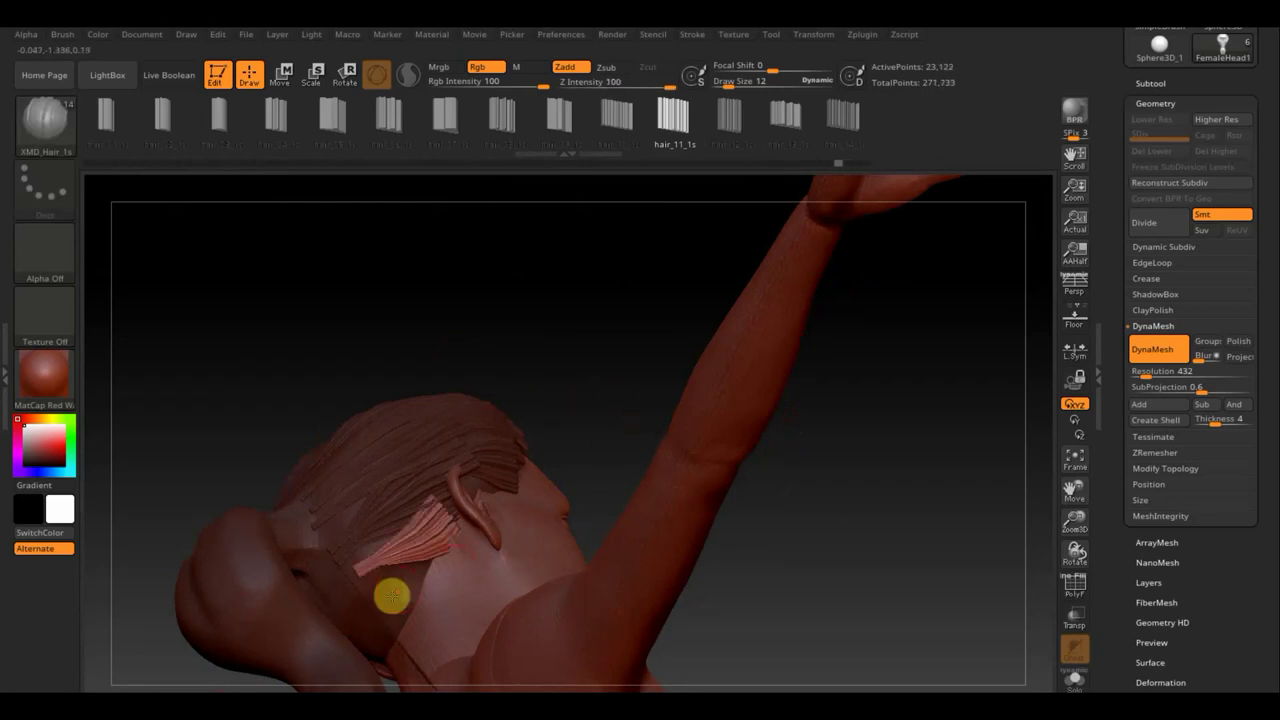
pyautogui.moveTo(344, 583); pyautogui.dragTo(341, 611)
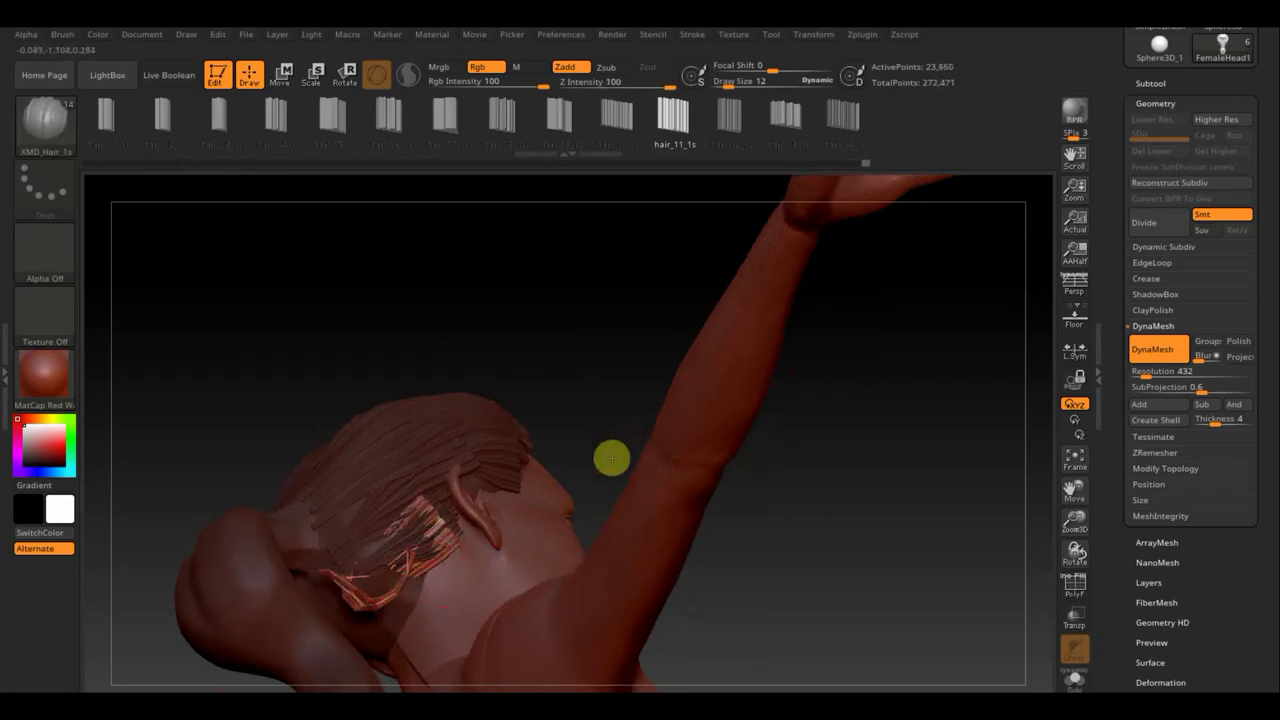
pyautogui.moveTo(611, 457)
pyautogui.mouseDown()
pyautogui.moveTo(611, 480)
pyautogui.moveTo(777, 503)
pyautogui.moveTo(656, 355)
pyautogui.moveTo(654, 440)
pyautogui.mouseUp()
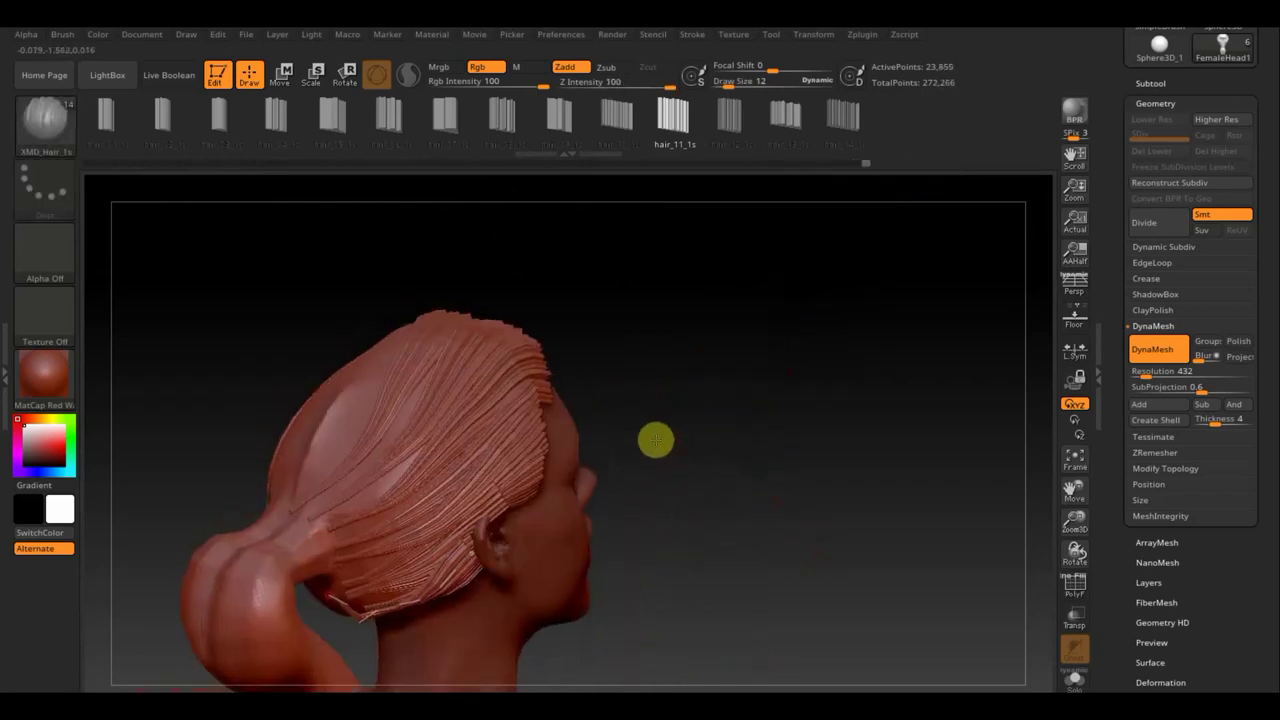
pyautogui.press('b')
pyautogui.click(320, 140)
# Step: Switch to a move brush and expand the Stroke curve functions options
pyautogui.press('b')
pyautogui.click(665, 380)
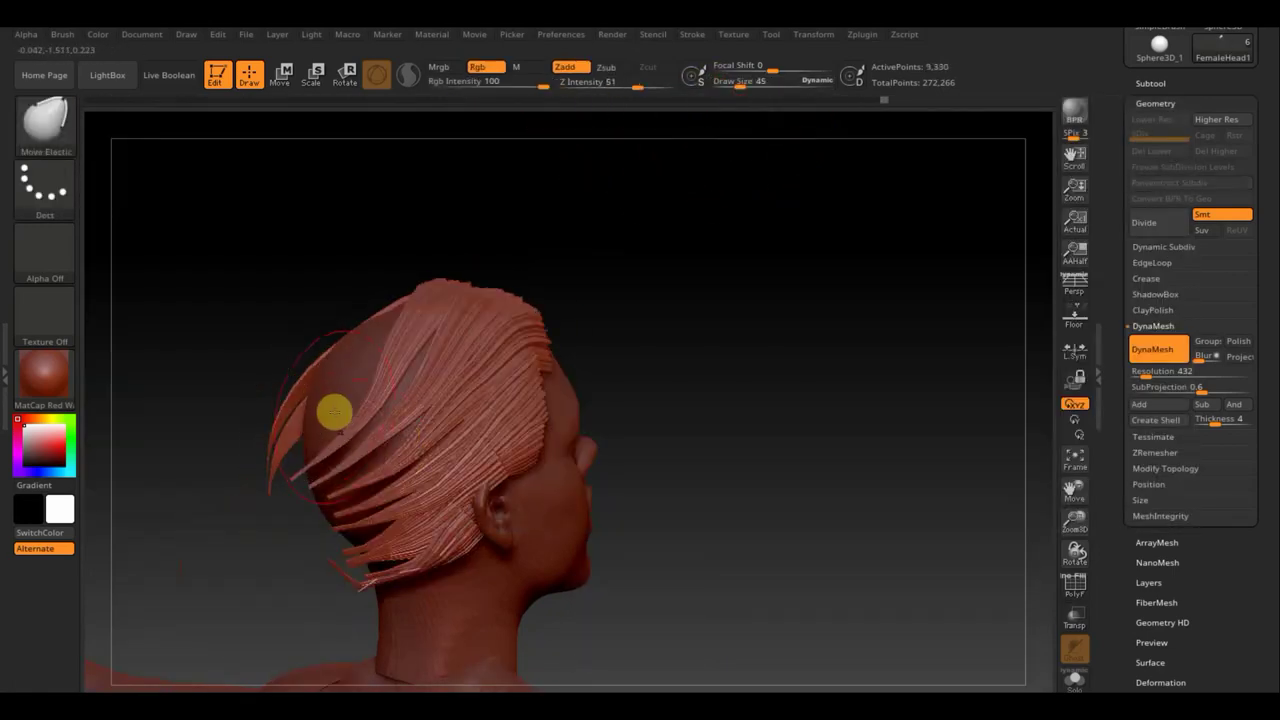
pyautogui.hotkey('ctrl', 'z')
pyautogui.hotkey('ctrl', 'shift', 'z')
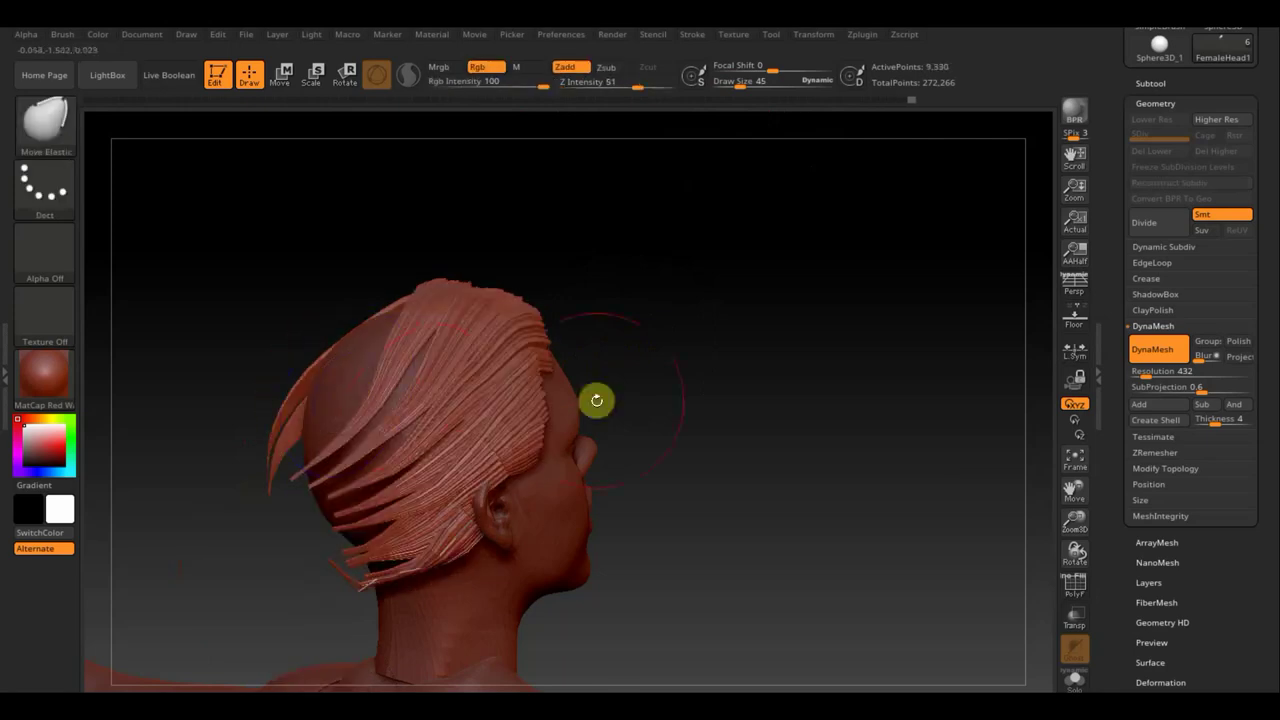
pyautogui.click(692, 34)
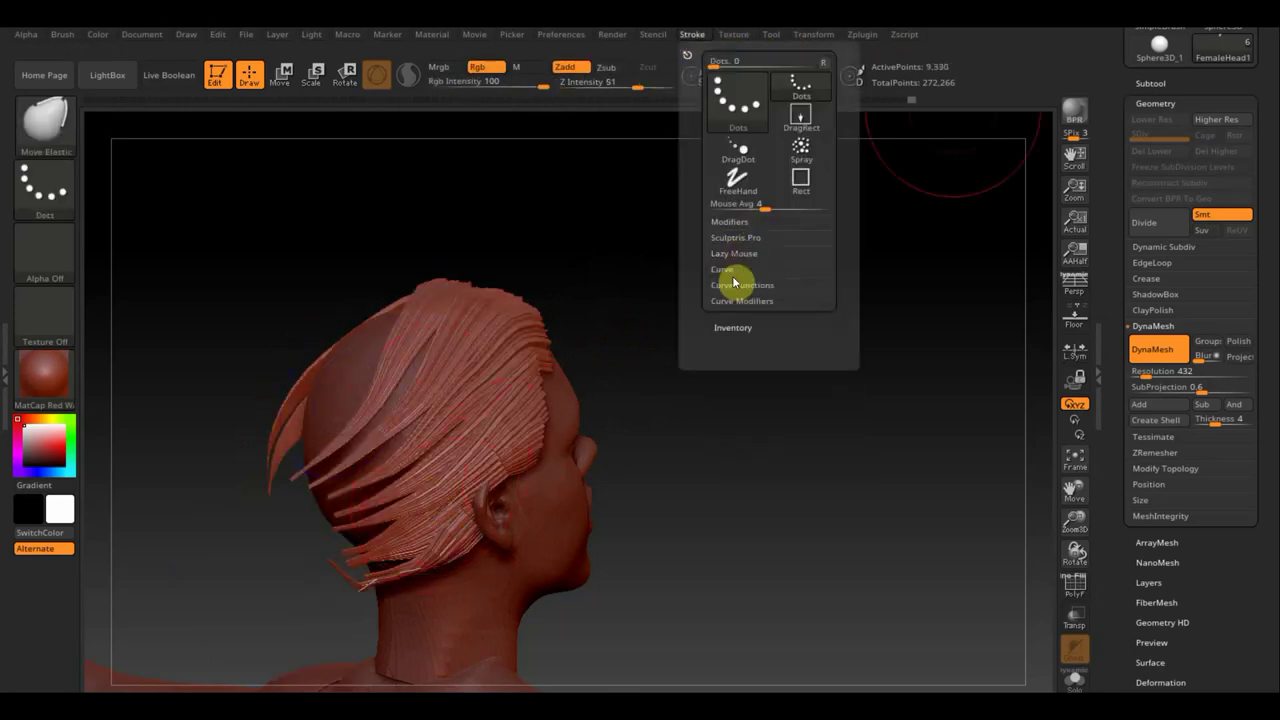
pyautogui.click(735, 284)
pyautogui.moveTo(657, 380); pyautogui.dragTo(337, 460)
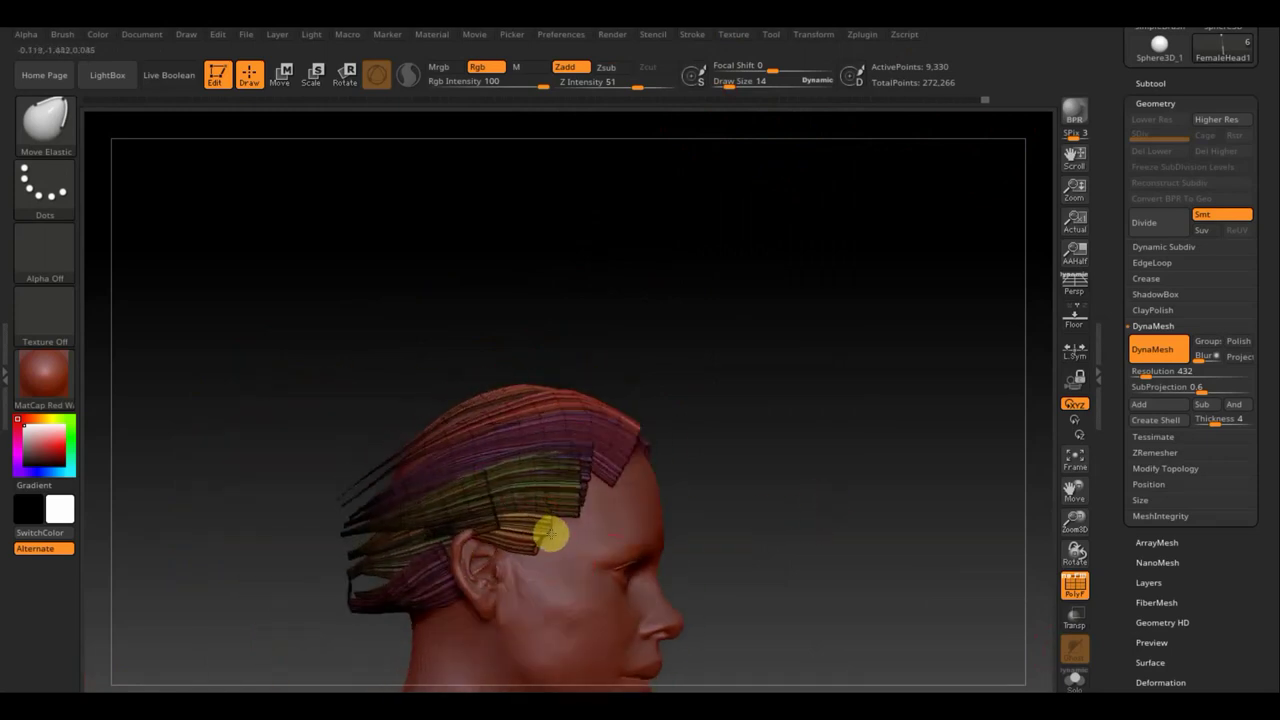
# Step: Isolate the hair strips one at a time, adjusting brush size along the way
pyautogui.keyDown('ctrl'); pyautogui.keyDown('shift'); pyautogui.click(587, 481); pyautogui.keyUp('shift'); pyautogui.keyUp('ctrl')
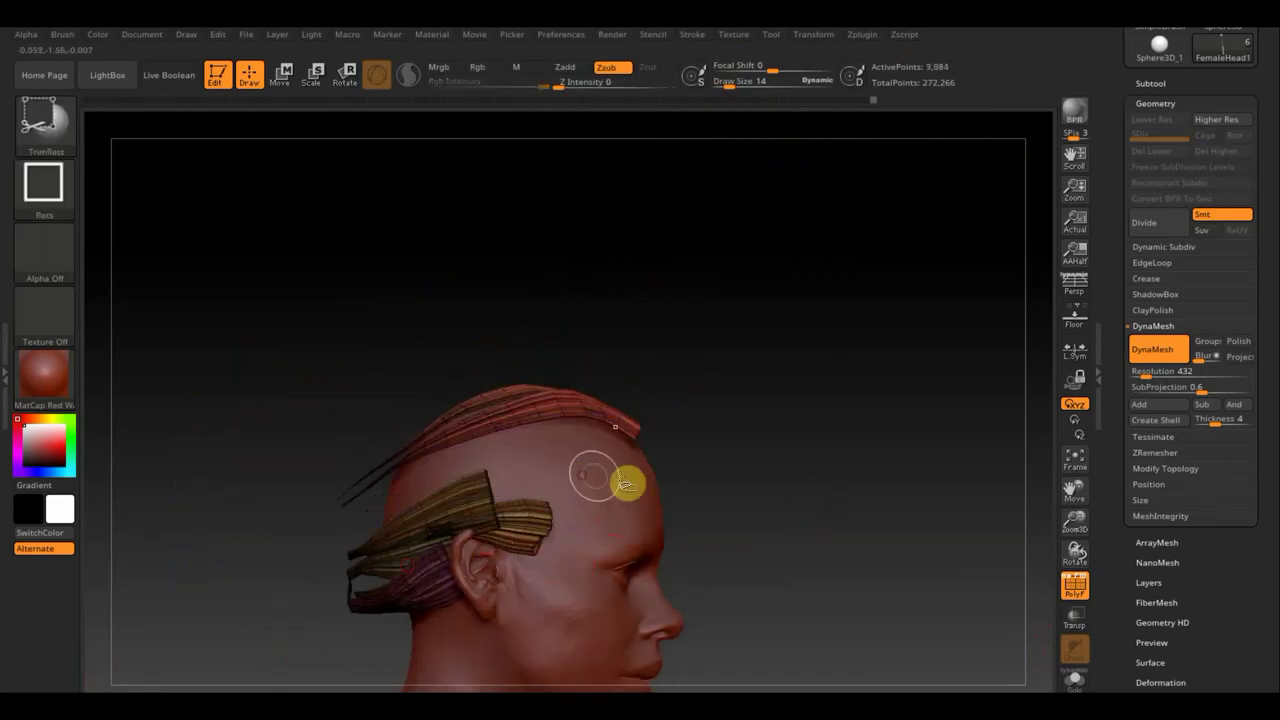
pyautogui.keyDown('ctrl'); pyautogui.keyDown('shift'); pyautogui.click(599, 484); pyautogui.keyUp('shift'); pyautogui.keyUp('ctrl')
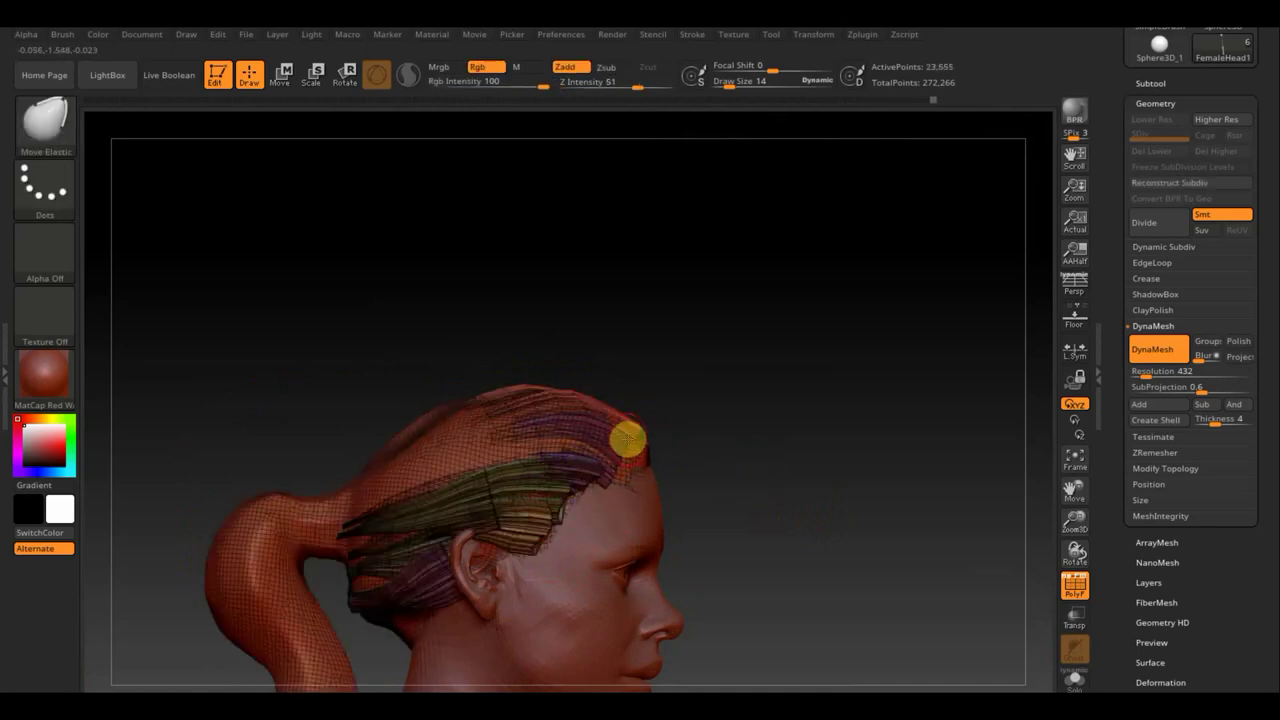
pyautogui.keyDown('ctrl'); pyautogui.keyDown('shift'); pyautogui.click(623, 443); pyautogui.keyUp('shift'); pyautogui.keyUp('ctrl')
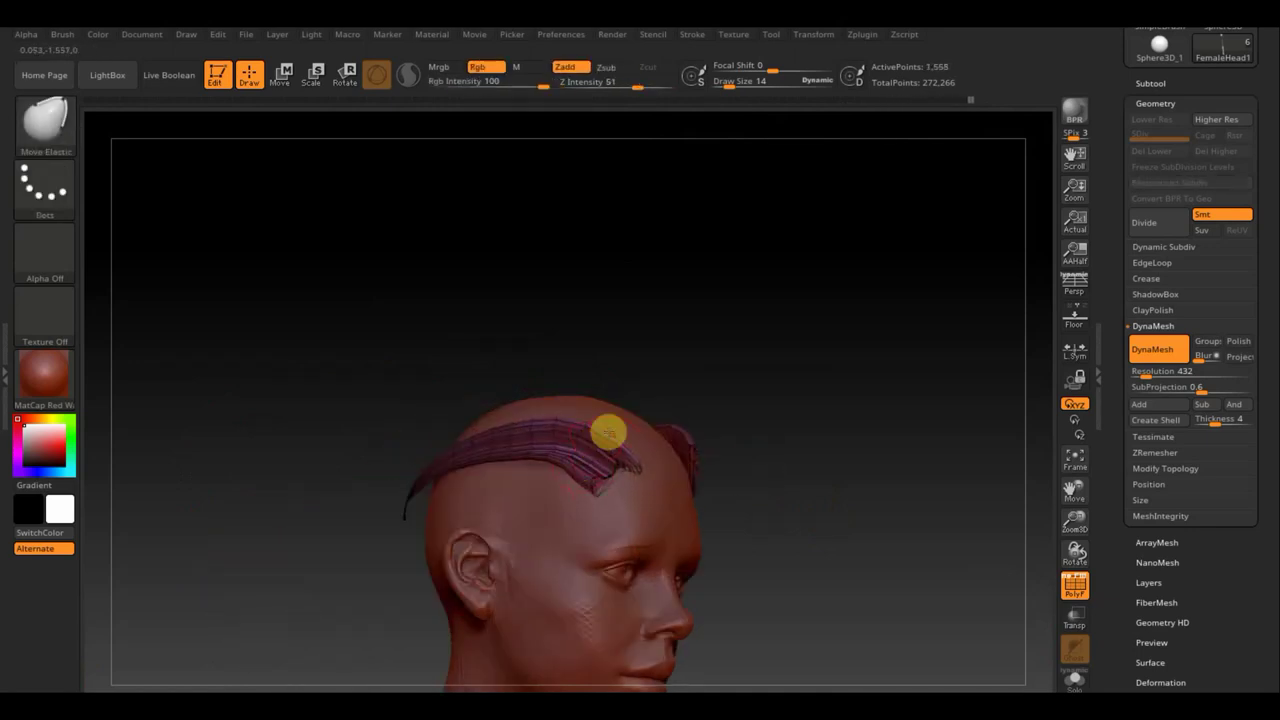
pyautogui.moveTo(728, 81); pyautogui.dragTo(743, 80)
pyautogui.moveTo(700, 300); pyautogui.dragTo(543, 451)
pyautogui.keyDown('ctrl'); pyautogui.keyDown('shift'); pyautogui.click(808, 391); pyautogui.keyUp('shift'); pyautogui.keyUp('ctrl')
pyautogui.moveTo(808, 391); pyautogui.dragTo(610, 472)
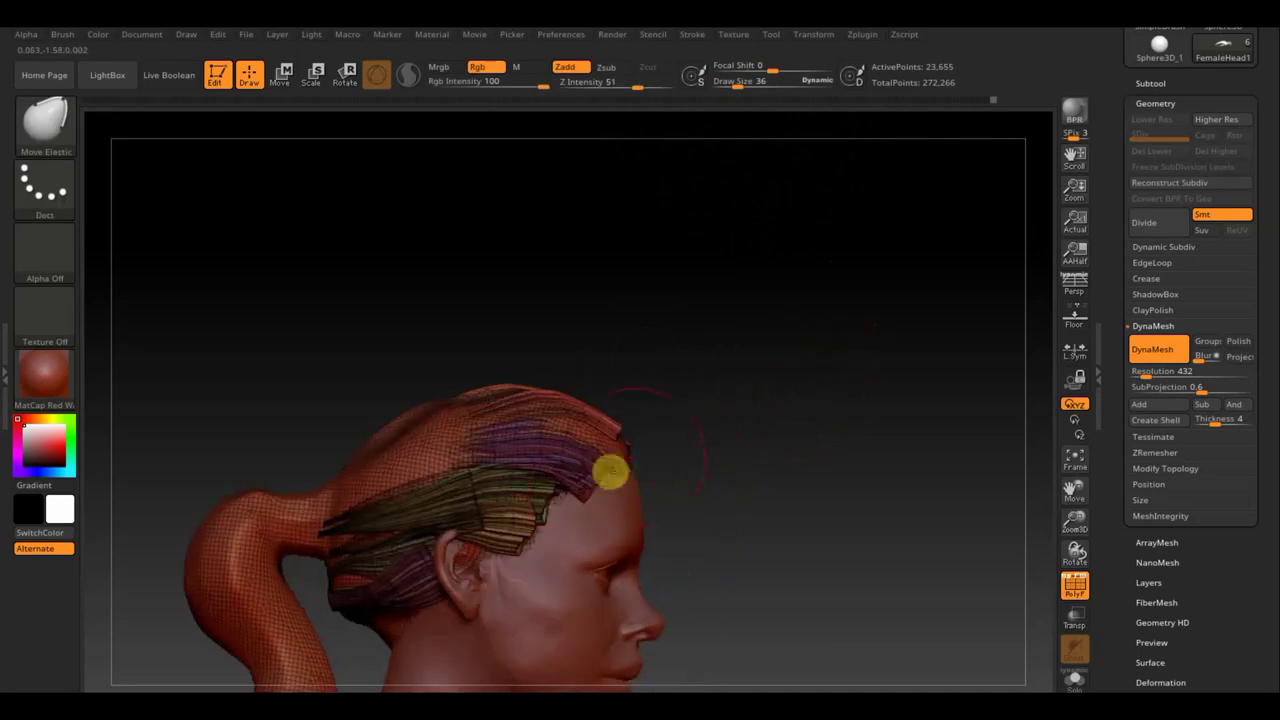
pyautogui.moveTo(738, 81); pyautogui.dragTo(723, 82)
pyautogui.keyDown('ctrl'); pyautogui.keyDown('shift'); pyautogui.click(551, 497); pyautogui.keyUp('shift'); pyautogui.keyUp('ctrl')
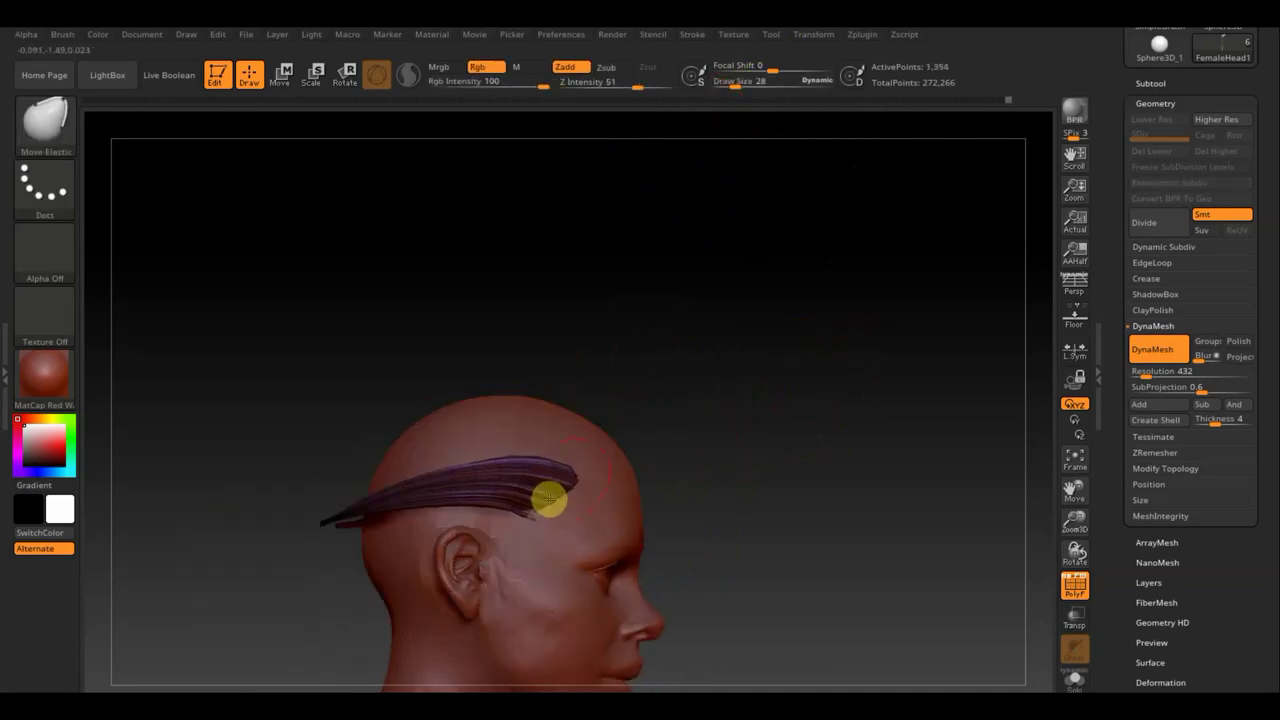
pyautogui.keyDown('ctrl'); pyautogui.keyDown('shift'); pyautogui.click(506, 484); pyautogui.keyUp('shift'); pyautogui.keyUp('ctrl')
pyautogui.keyDown('ctrl'); pyautogui.keyDown('shift'); pyautogui.click(506, 484); pyautogui.keyUp('shift'); pyautogui.keyUp('ctrl')
# Step: Isolate the olive strip and bend it along the scalp
pyautogui.moveTo(502, 508)
pyautogui.mouseDown(button='right')
pyautogui.moveTo(398, 491)
pyautogui.moveTo(469, 506)
pyautogui.mouseUp(button='right')
pyautogui.keyDown('ctrl'); pyautogui.keyDown('shift'); pyautogui.click(794, 371); pyautogui.keyUp('shift'); pyautogui.keyUp('ctrl')
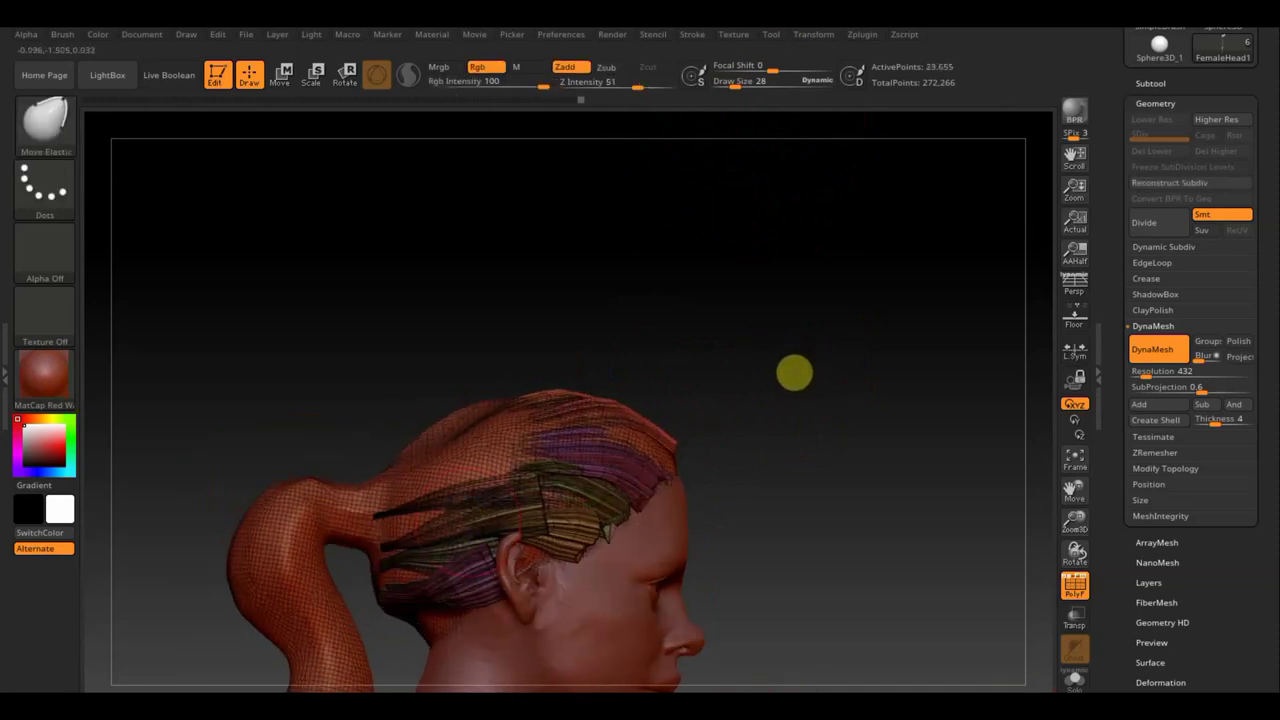
pyautogui.keyDown('ctrl'); pyautogui.keyDown('alt'); pyautogui.keyDown('shift'); pyautogui.click(394, 563); pyautogui.keyUp('shift'); pyautogui.keyUp('alt'); pyautogui.keyUp('ctrl')
pyautogui.keyDown('ctrl'); pyautogui.keyDown('shift'); pyautogui.click(540, 485); pyautogui.keyUp('shift'); pyautogui.keyUp('ctrl')
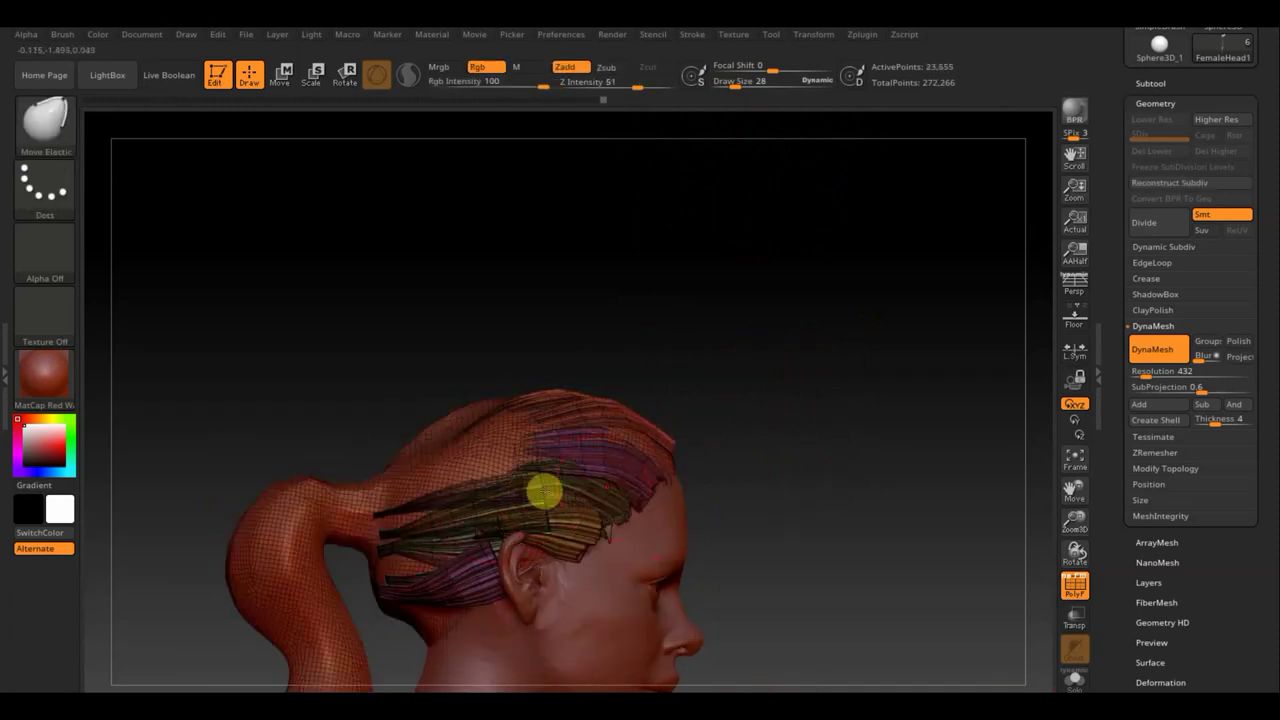
pyautogui.keyDown('ctrl'); pyautogui.keyDown('shift'); pyautogui.click(780, 480); pyautogui.keyUp('shift'); pyautogui.keyUp('ctrl')
pyautogui.keyDown('alt'); pyautogui.moveTo(780, 480); pyautogui.dragTo(795, 171, button='right'); pyautogui.keyUp('alt')
pyautogui.keyDown('ctrl'); pyautogui.keyDown('shift'); pyautogui.click(543, 491); pyautogui.keyUp('shift'); pyautogui.keyUp('ctrl')
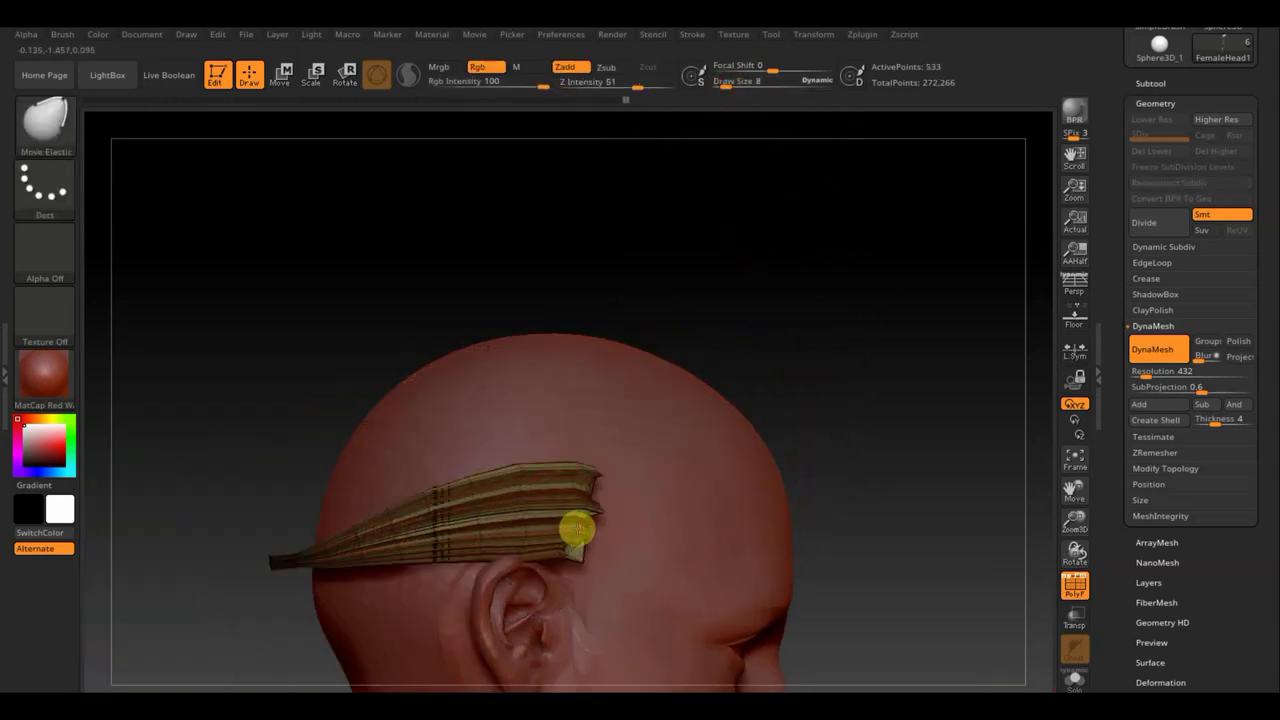
pyautogui.moveTo(798, 307)
pyautogui.mouseDown(button='right')
pyautogui.moveTo(583, 517)
pyautogui.moveTo(274, 574)
pyautogui.mouseUp(button='right')
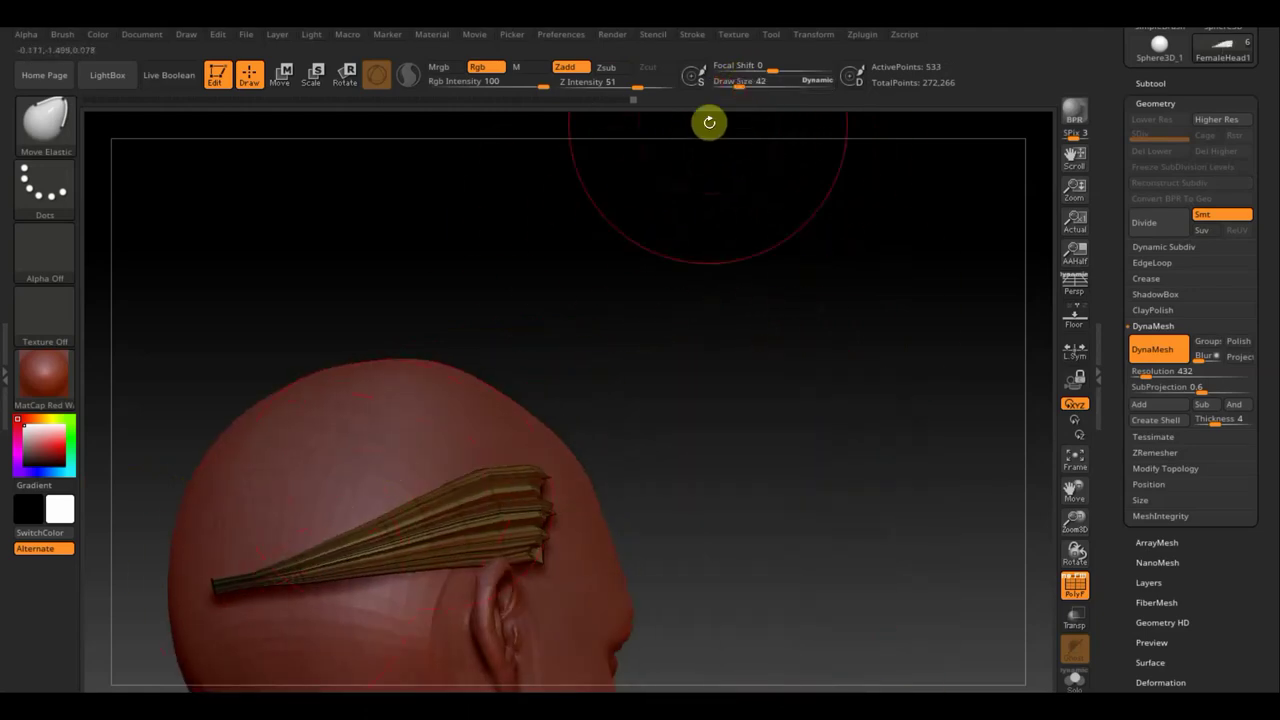
pyautogui.moveTo(742, 85); pyautogui.dragTo(729, 85)
pyautogui.moveTo(298, 560)
pyautogui.mouseDown()
pyautogui.moveTo(277, 586)
pyautogui.moveTo(397, 591)
pyautogui.mouseUp()
# Step: Toggle the scalp mesh on and off while orbiting to check strip placement
pyautogui.keyDown('ctrl'); pyautogui.keyDown('shift'); pyautogui.click(657, 557); pyautogui.keyUp('shift'); pyautogui.keyUp('ctrl')
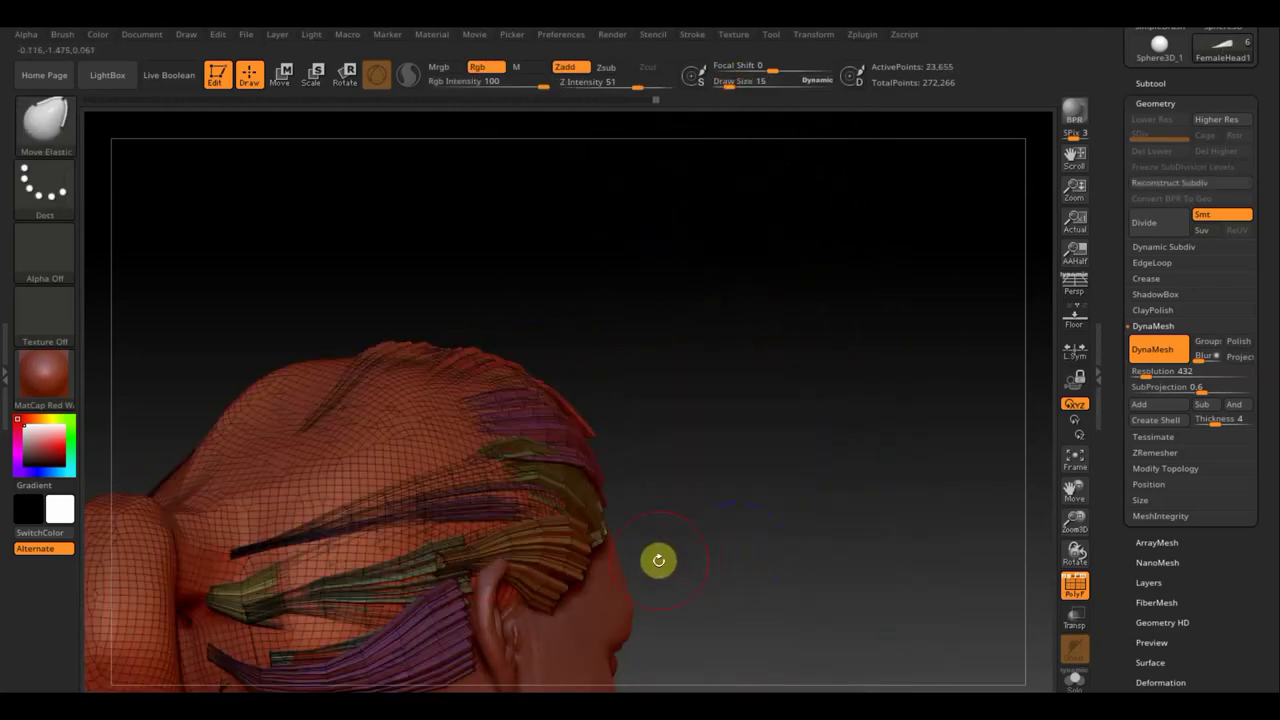
pyautogui.moveTo(657, 557); pyautogui.dragTo(538, 565, button='right')
pyautogui.moveTo(729, 84); pyautogui.dragTo(736, 84)
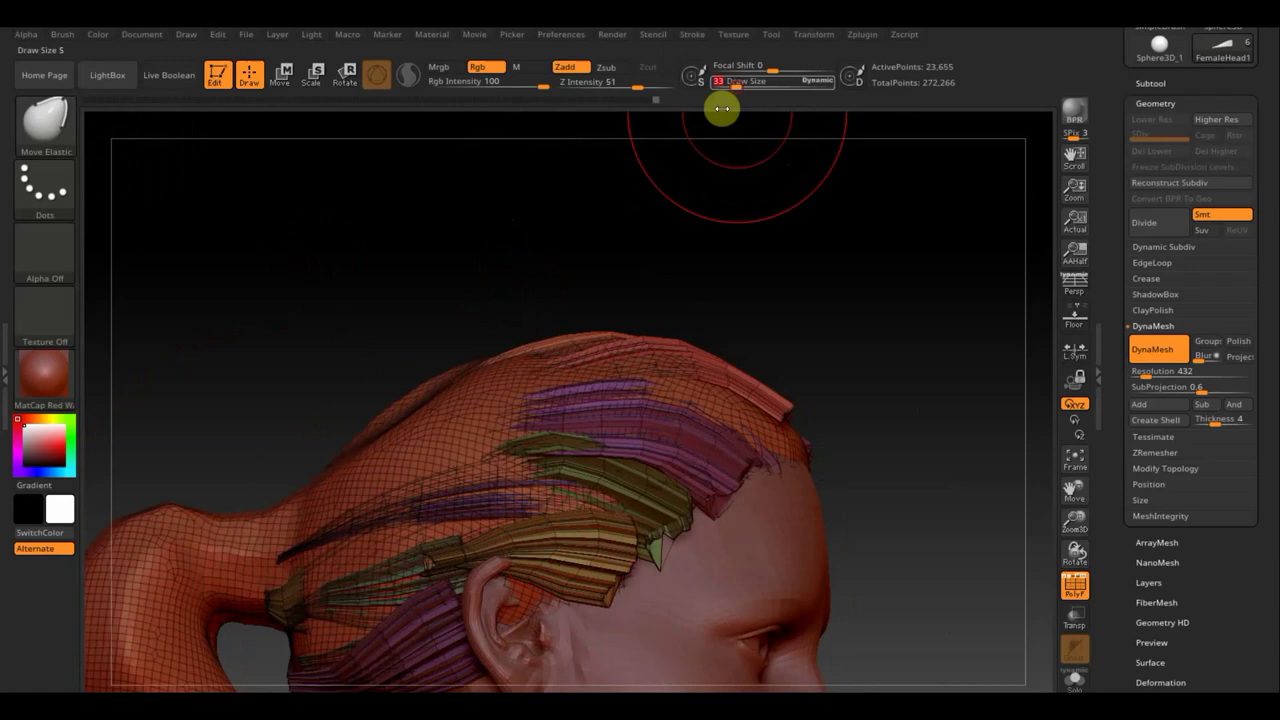
pyautogui.keyDown('ctrl'); pyautogui.keyDown('alt'); pyautogui.keyDown('shift'); pyautogui.click(446, 449); pyautogui.keyUp('shift'); pyautogui.keyUp('alt'); pyautogui.keyUp('ctrl')
pyautogui.keyDown('ctrl'); pyautogui.keyDown('shift'); pyautogui.click(868, 375); pyautogui.keyUp('shift'); pyautogui.keyUp('ctrl')
pyautogui.moveTo(451, 443)
pyautogui.mouseDown(button='right')
pyautogui.moveTo(860, 394)
pyautogui.moveTo(919, 253)
pyautogui.mouseUp(button='right')
pyautogui.moveTo(737, 83); pyautogui.dragTo(733, 83)
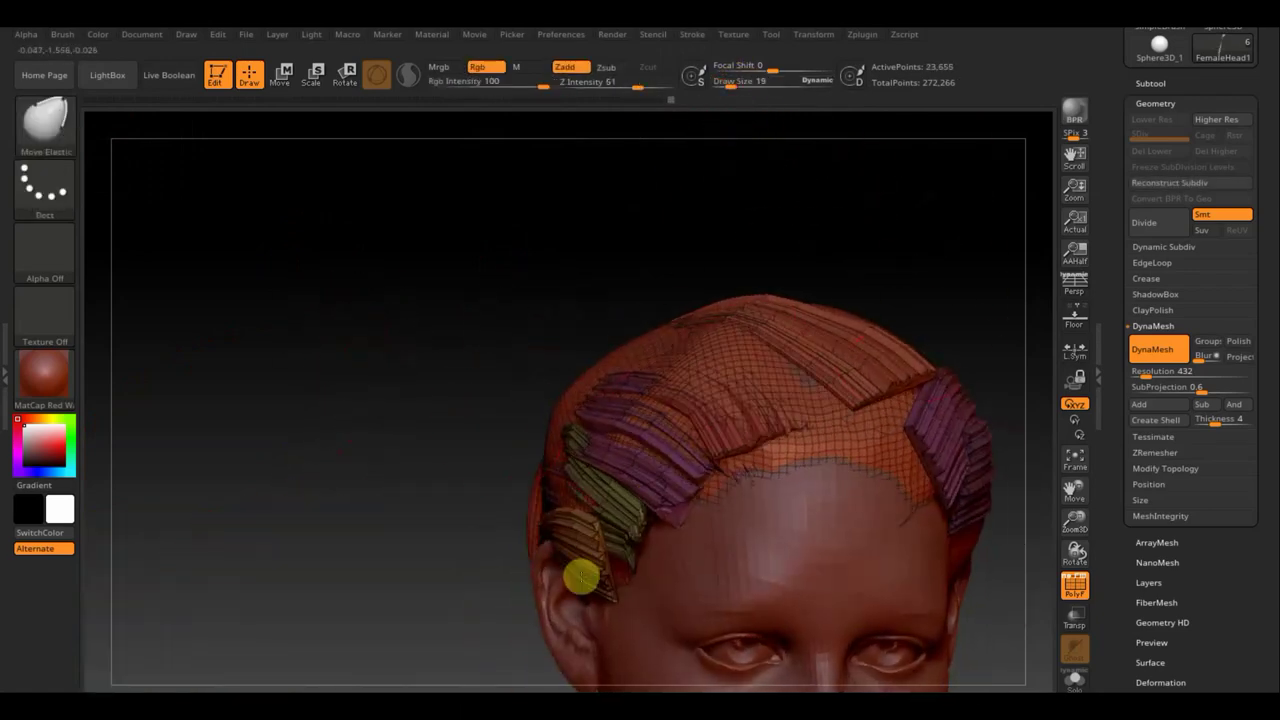
pyautogui.keyDown('ctrl'); pyautogui.keyDown('alt'); pyautogui.keyDown('shift'); pyautogui.click(673, 462); pyautogui.keyUp('shift'); pyautogui.keyUp('alt'); pyautogui.keyUp('ctrl')
pyautogui.moveTo(663, 360)
pyautogui.mouseDown(button='right')
pyautogui.moveTo(637, 334)
pyautogui.moveTo(617, 362)
pyautogui.moveTo(763, 486)
pyautogui.moveTo(803, 374)
pyautogui.moveTo(886, 314)
pyautogui.moveTo(640, 440)
pyautogui.moveTo(666, 460)
pyautogui.moveTo(637, 289)
pyautogui.mouseUp(button='right')
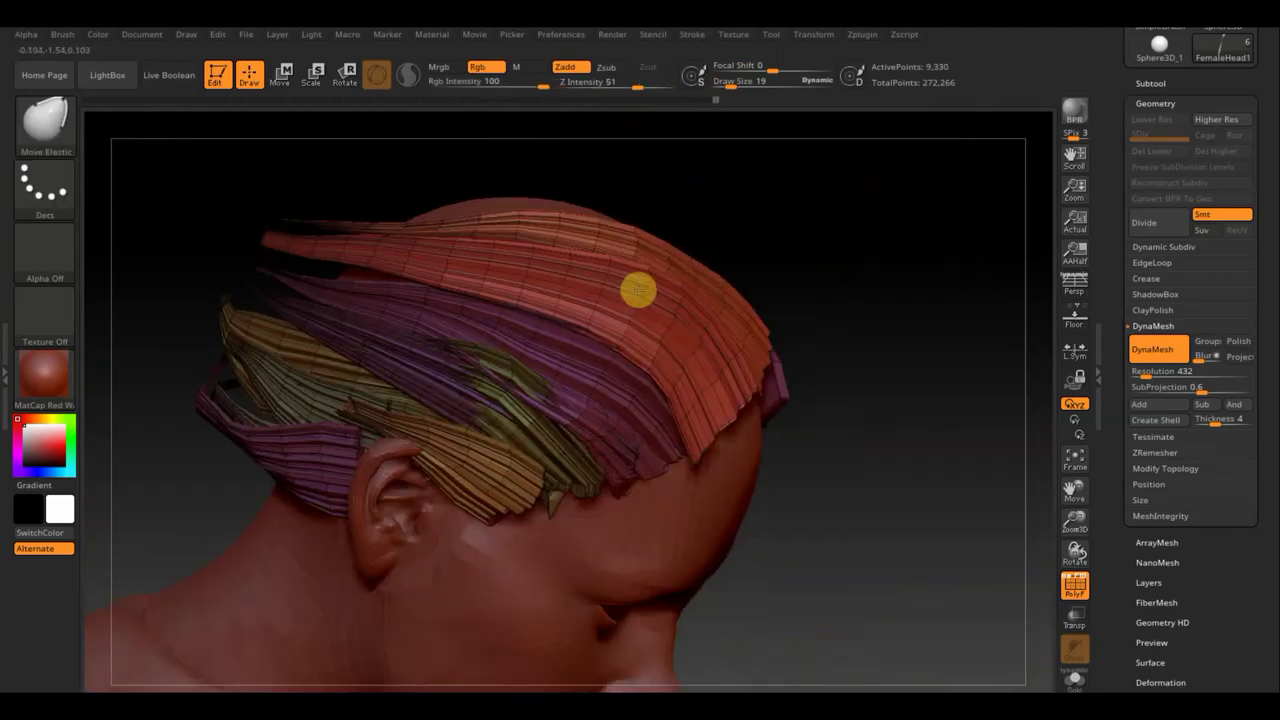
# Step: Widen the lower purple strand behind the head with Move Topological, checking from several angles
pyautogui.press('b')
pyautogui.click(380, 140)
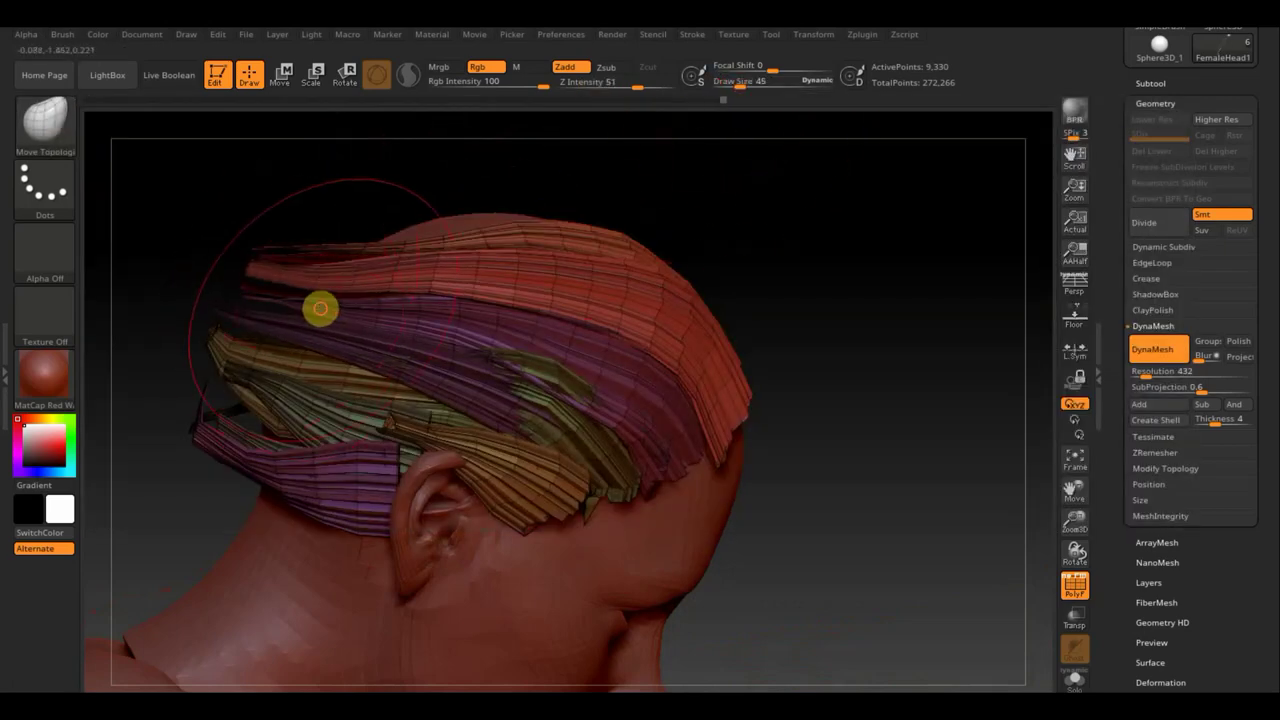
pyautogui.moveTo(213, 430)
pyautogui.mouseDown()
pyautogui.moveTo(206, 377)
pyautogui.moveTo(257, 471)
pyautogui.moveTo(329, 437)
pyautogui.mouseUp()
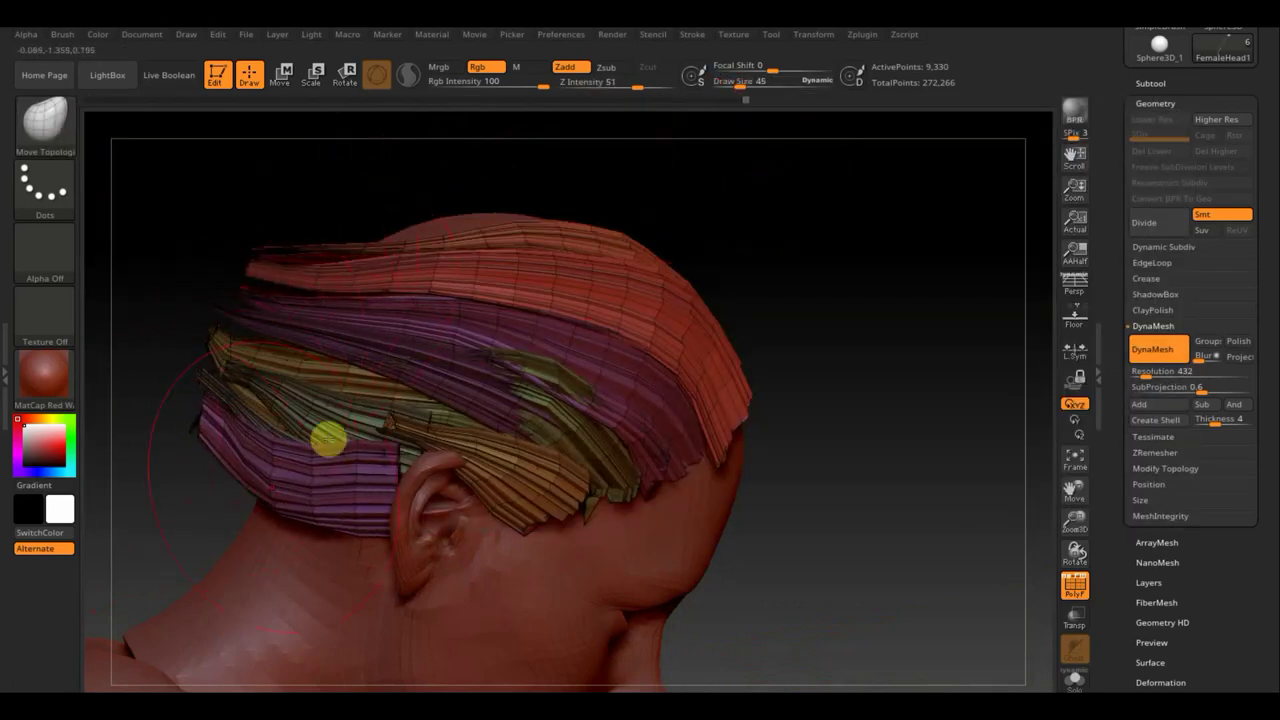
pyautogui.moveTo(391, 423)
pyautogui.mouseDown(button='right')
pyautogui.moveTo(794, 274)
pyautogui.moveTo(343, 377)
pyautogui.moveTo(343, 417)
pyautogui.moveTo(731, 303)
pyautogui.moveTo(746, 394)
pyautogui.moveTo(436, 369)
pyautogui.moveTo(474, 334)
pyautogui.moveTo(457, 371)
pyautogui.moveTo(711, 420)
pyautogui.moveTo(365, 459)
pyautogui.mouseUp(button='right')
pyautogui.moveTo(554, 349)
pyautogui.mouseDown(button='right')
pyautogui.moveTo(731, 491)
pyautogui.moveTo(477, 428)
pyautogui.moveTo(543, 340)
pyautogui.moveTo(449, 471)
pyautogui.moveTo(296, 258)
pyautogui.moveTo(240, 474)
pyautogui.moveTo(243, 434)
pyautogui.moveTo(143, 491)
pyautogui.moveTo(128, 472)
pyautogui.moveTo(400, 403)
pyautogui.mouseUp(button='right')
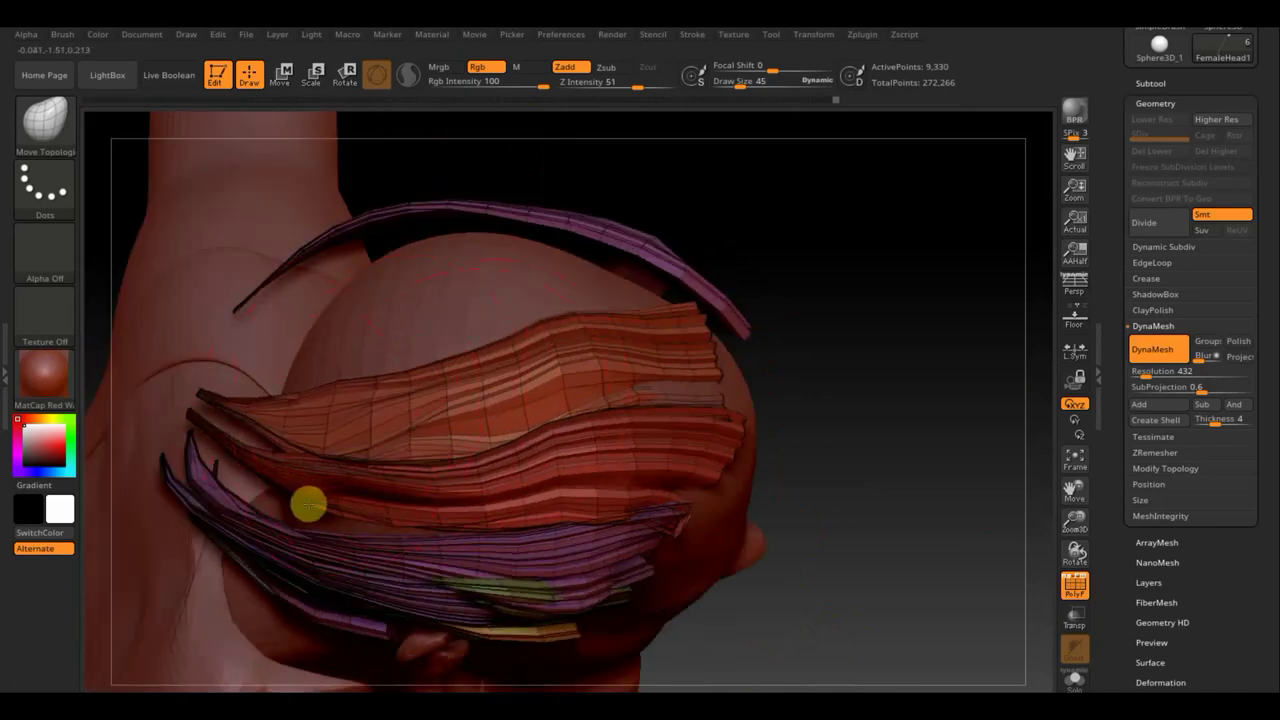
pyautogui.moveTo(263, 506)
pyautogui.mouseDown(button='right')
pyautogui.moveTo(823, 471)
pyautogui.moveTo(466, 277)
pyautogui.mouseUp(button='right')
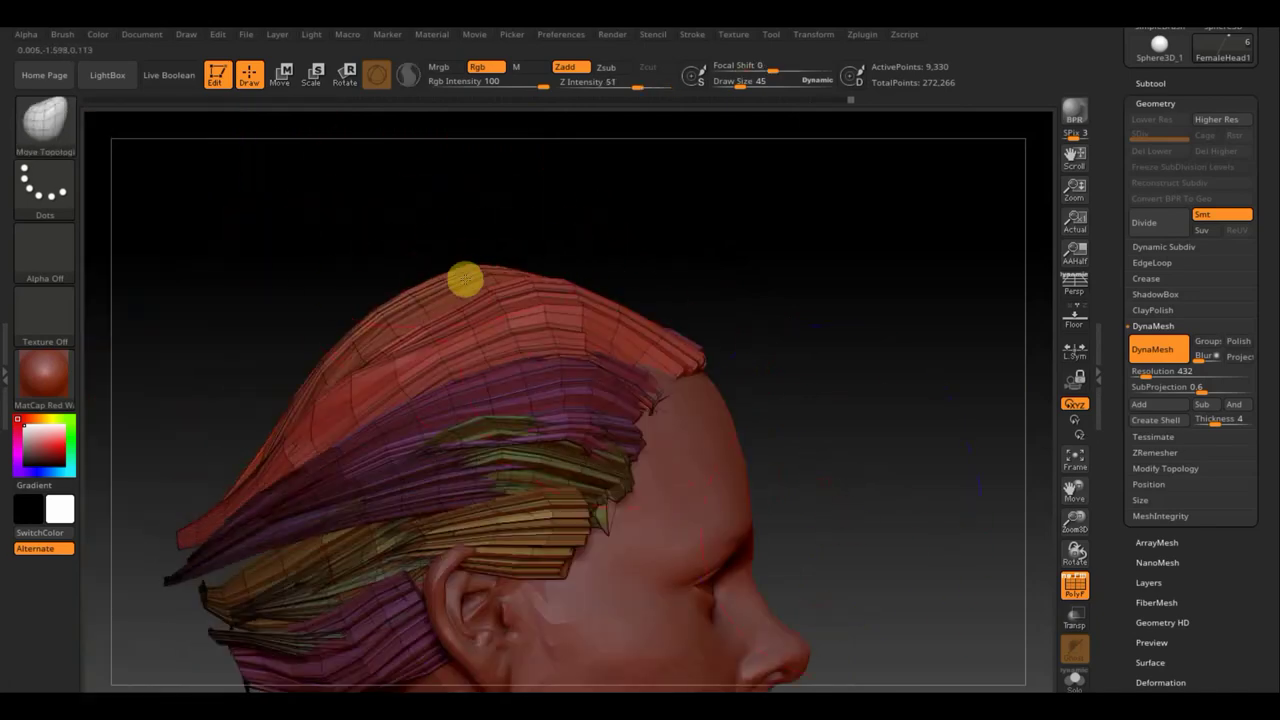
pyautogui.moveTo(783, 457); pyautogui.dragTo(394, 443, button='right')
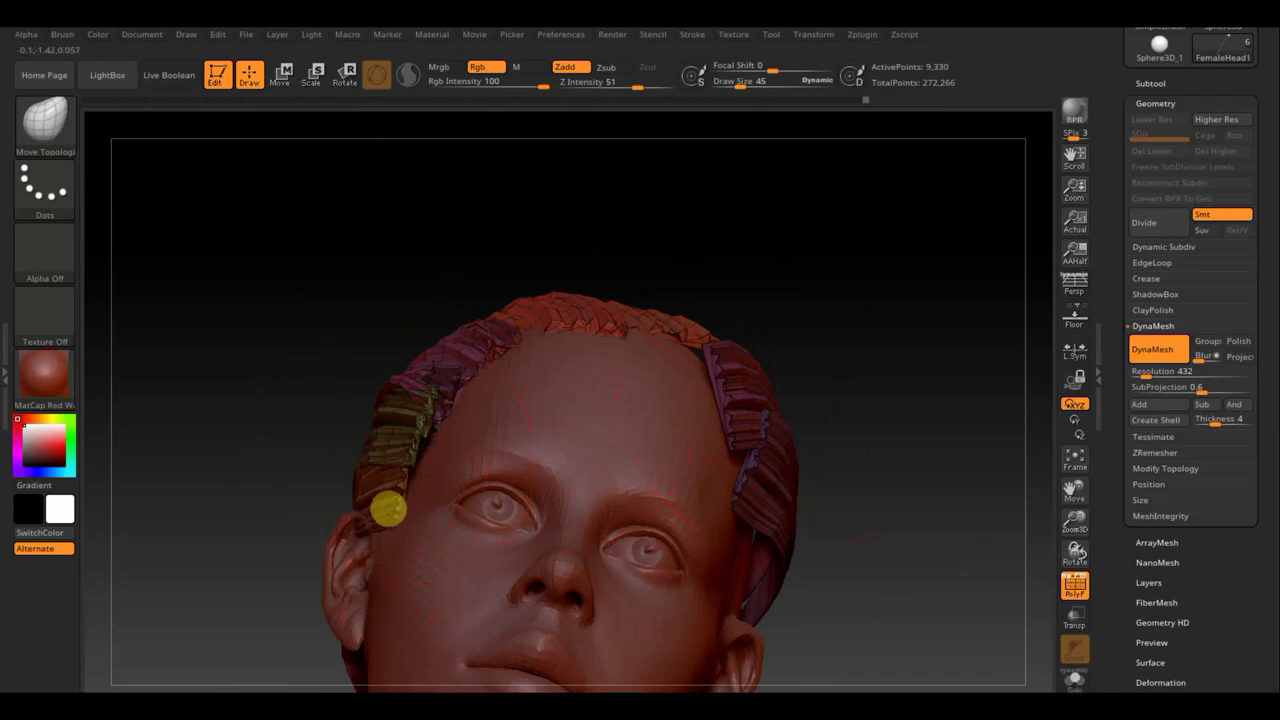
pyautogui.press('shift')
pyautogui.click(1165, 468)
pyautogui.moveTo(928, 412)
pyautogui.mouseDown(button='right')
pyautogui.moveTo(1000, 440)
pyautogui.moveTo(786, 371)
pyautogui.moveTo(1106, 46)
pyautogui.mouseUp(button='right')
# Step: Return to the Move Topological brush and copy the hair subtool
pyautogui.press('b')
pyautogui.press('m')
pyautogui.press('t')
pyautogui.click(1150, 83)
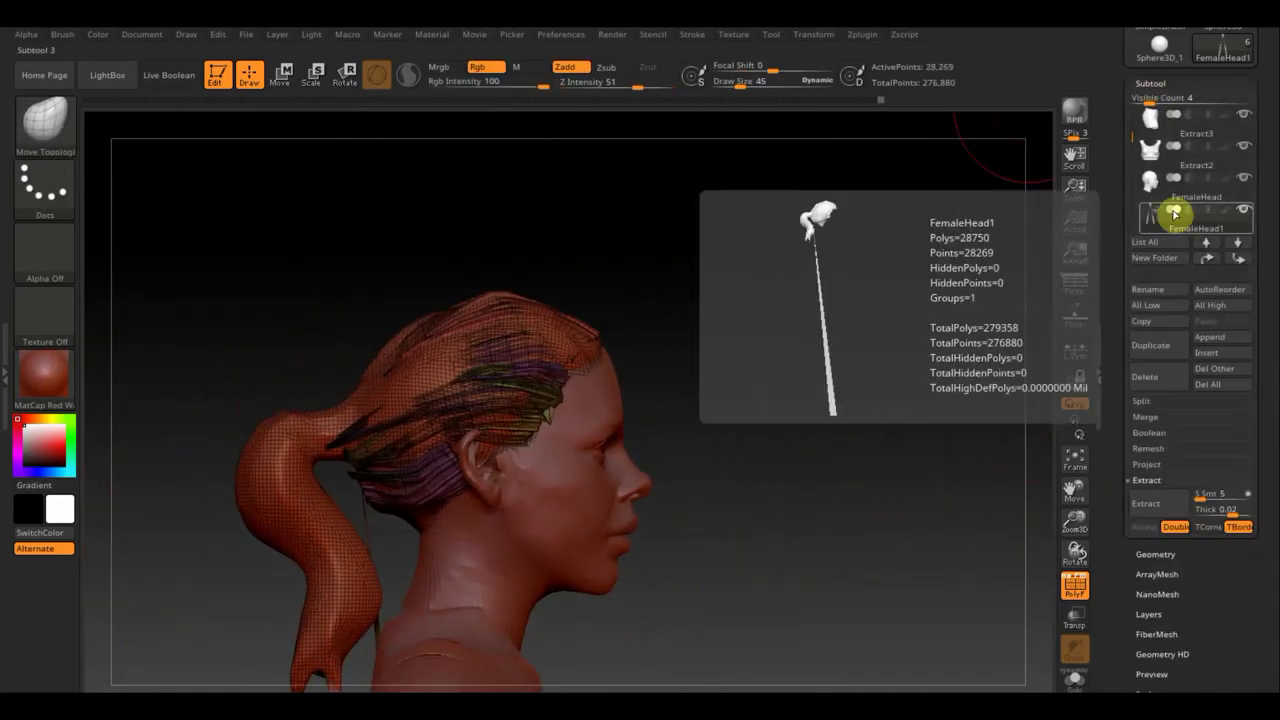
pyautogui.moveTo(826, 537)
pyautogui.keyDown('alt'); pyautogui.mouseDown(button='right')
pyautogui.moveTo(795, 291)
pyautogui.moveTo(783, 426)
pyautogui.moveTo(803, 437)
pyautogui.mouseUp(button='right'); pyautogui.keyUp('alt')
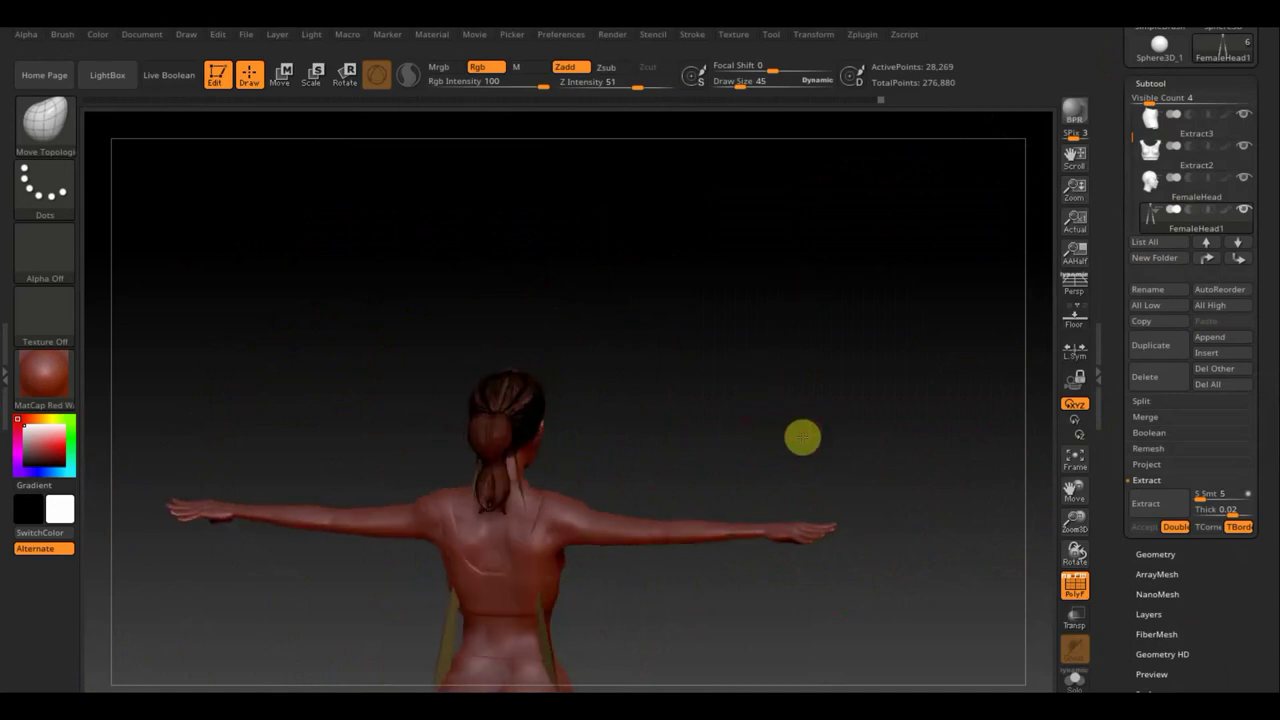
pyautogui.hotkey('ctrl', 'shift')
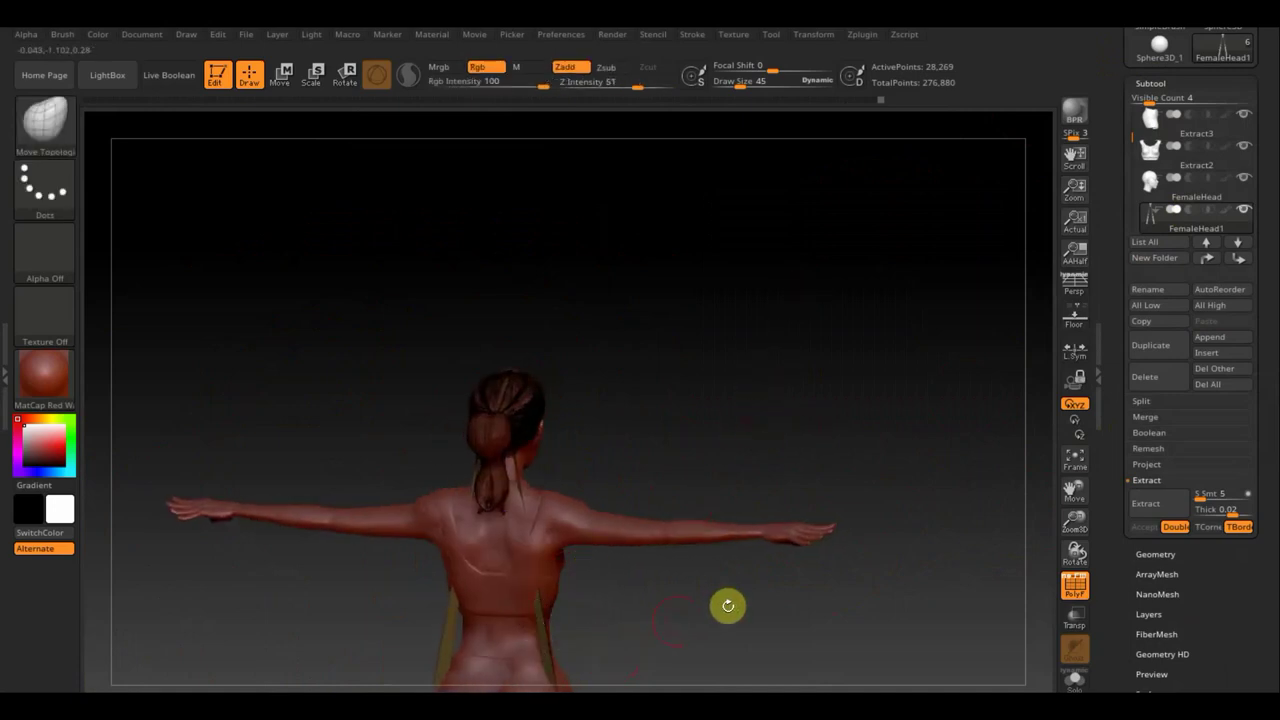
pyautogui.moveTo(895, 351)
pyautogui.mouseDown(button='right')
pyautogui.moveTo(801, 346)
pyautogui.moveTo(829, 341)
pyautogui.mouseUp(button='right')
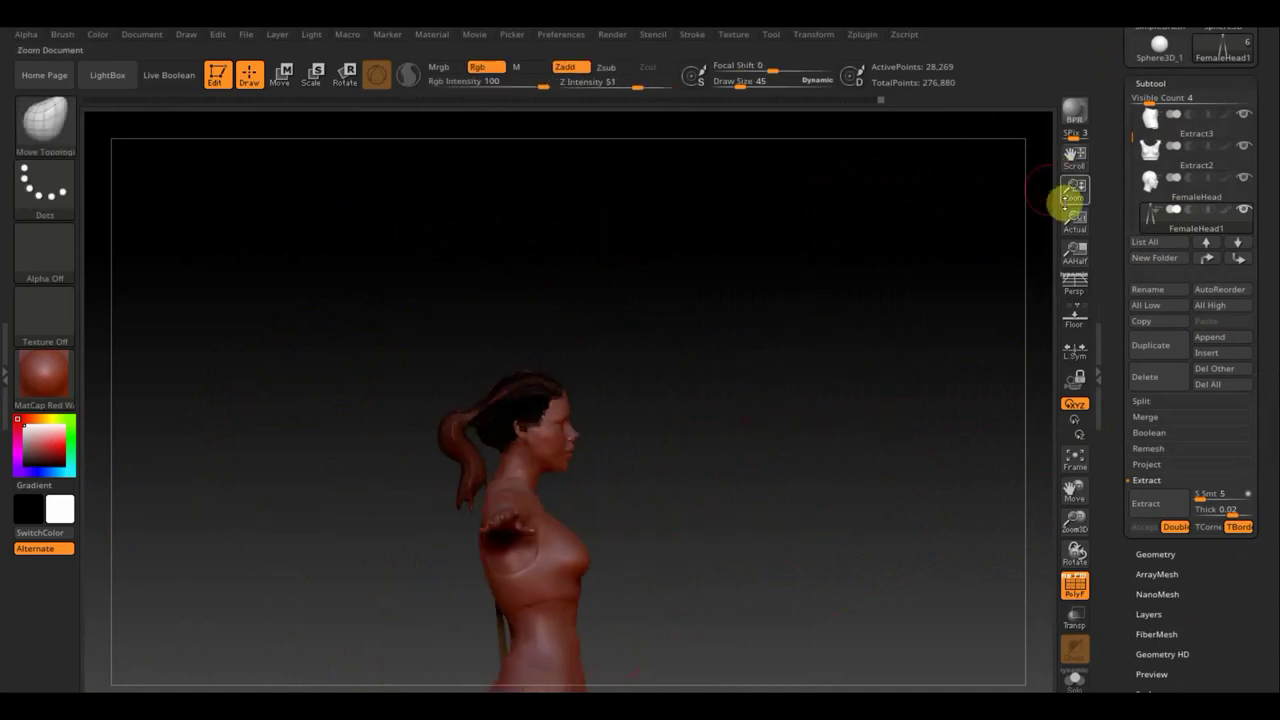
pyautogui.click(1160, 347)
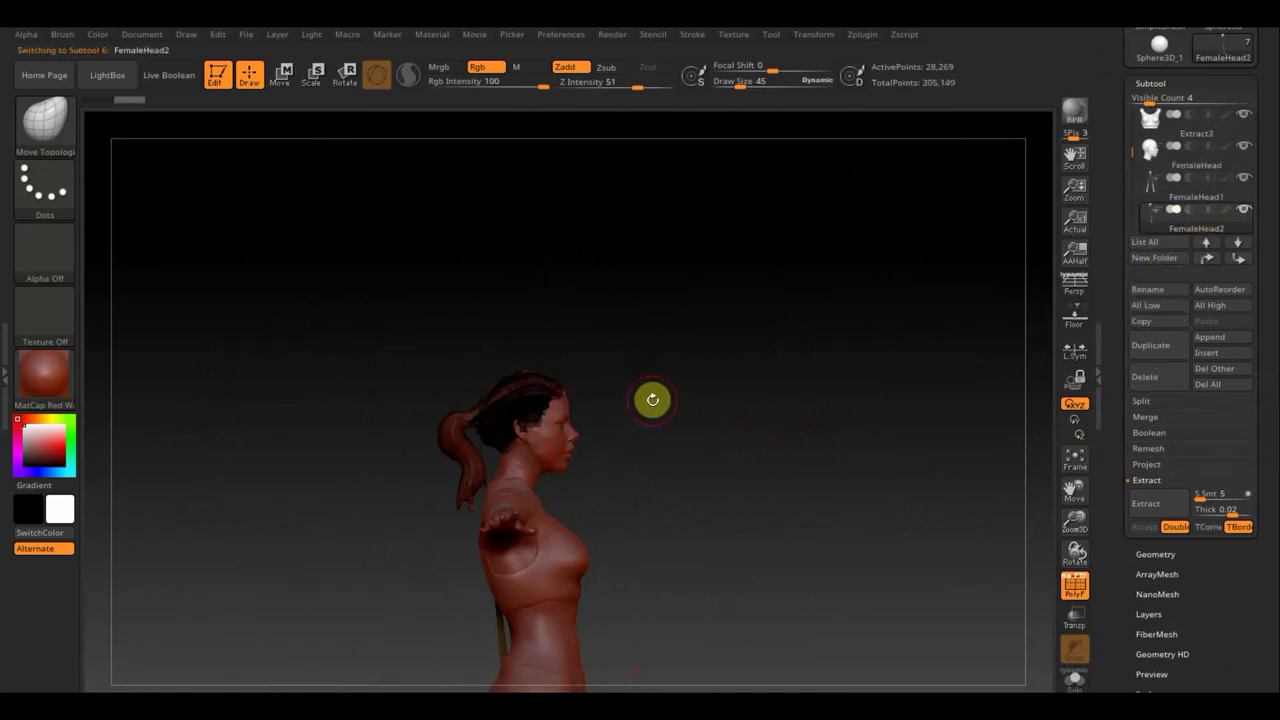
pyautogui.moveTo(652, 400)
pyautogui.keyDown('alt'); pyautogui.mouseDown(button='right')
pyautogui.moveTo(660, 486)
pyautogui.moveTo(766, 648)
pyautogui.mouseUp(button='right'); pyautogui.keyUp('alt')
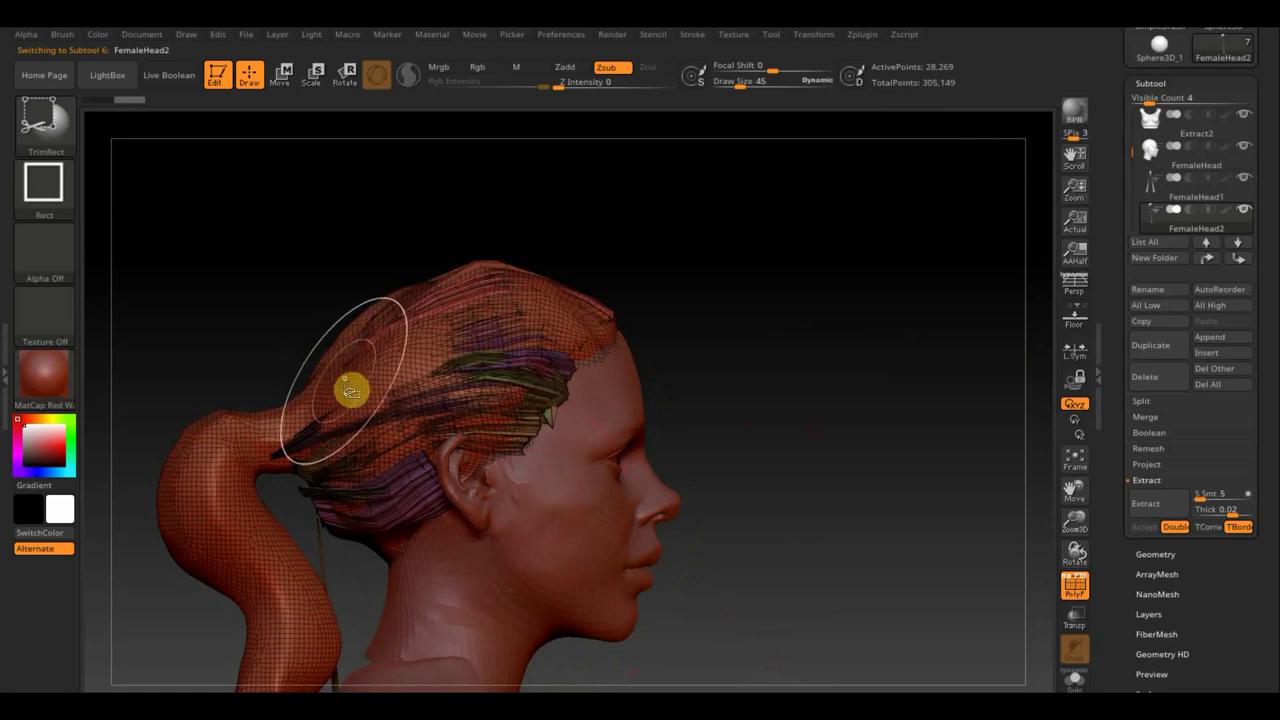
# Step: Apply Mirror And Weld to the hair strand subtool across the head
pyautogui.keyDown('alt'); pyautogui.click(350, 386); pyautogui.keyUp('alt')
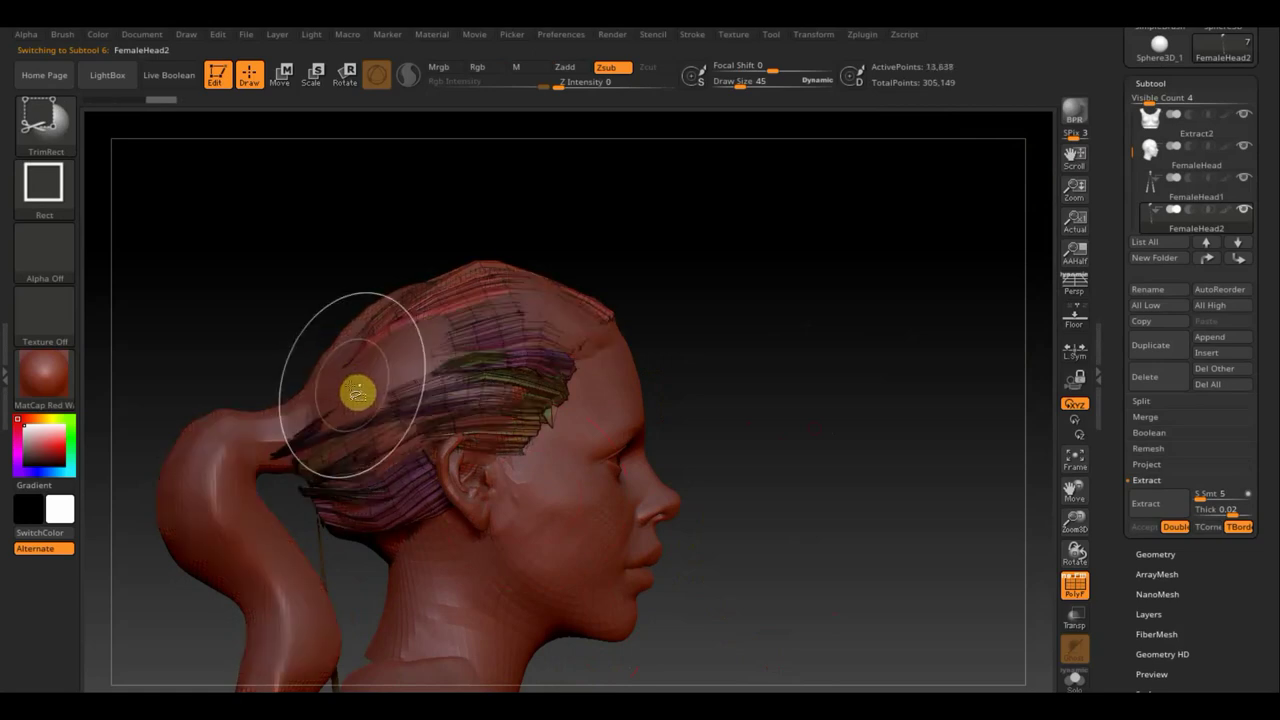
pyautogui.hotkey('ctrl', 'shift')
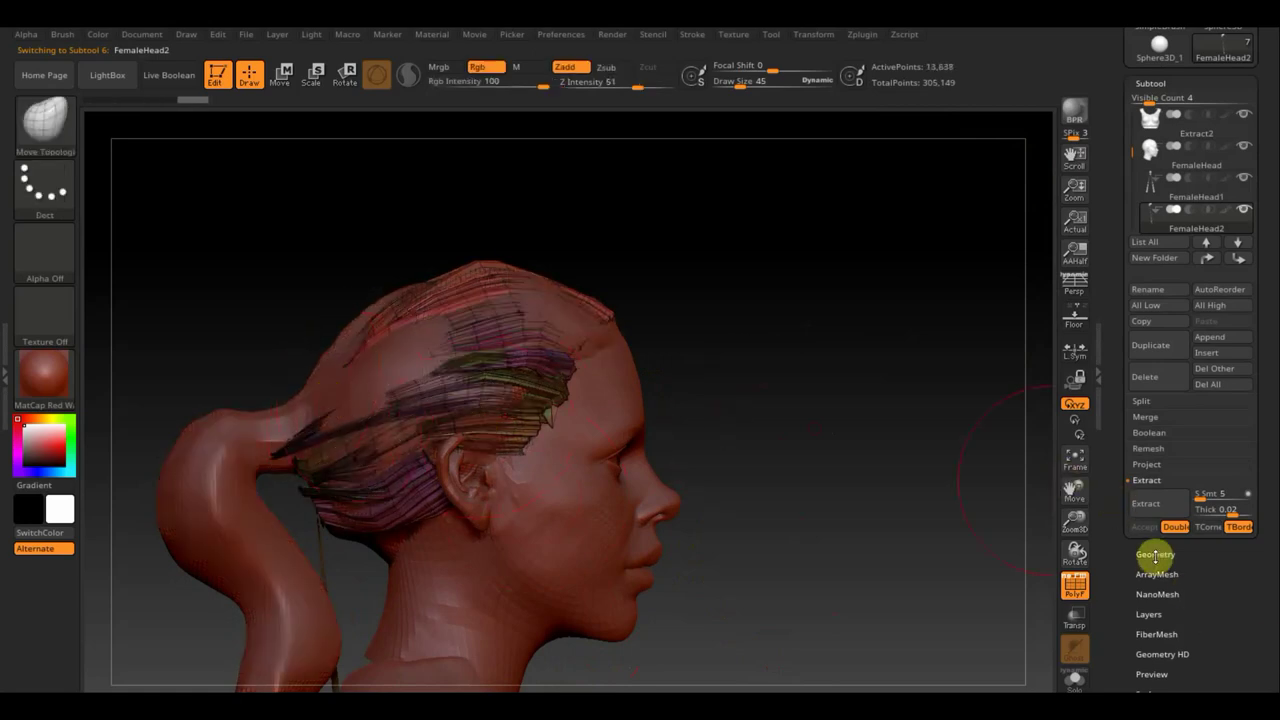
pyautogui.click(1155, 555)
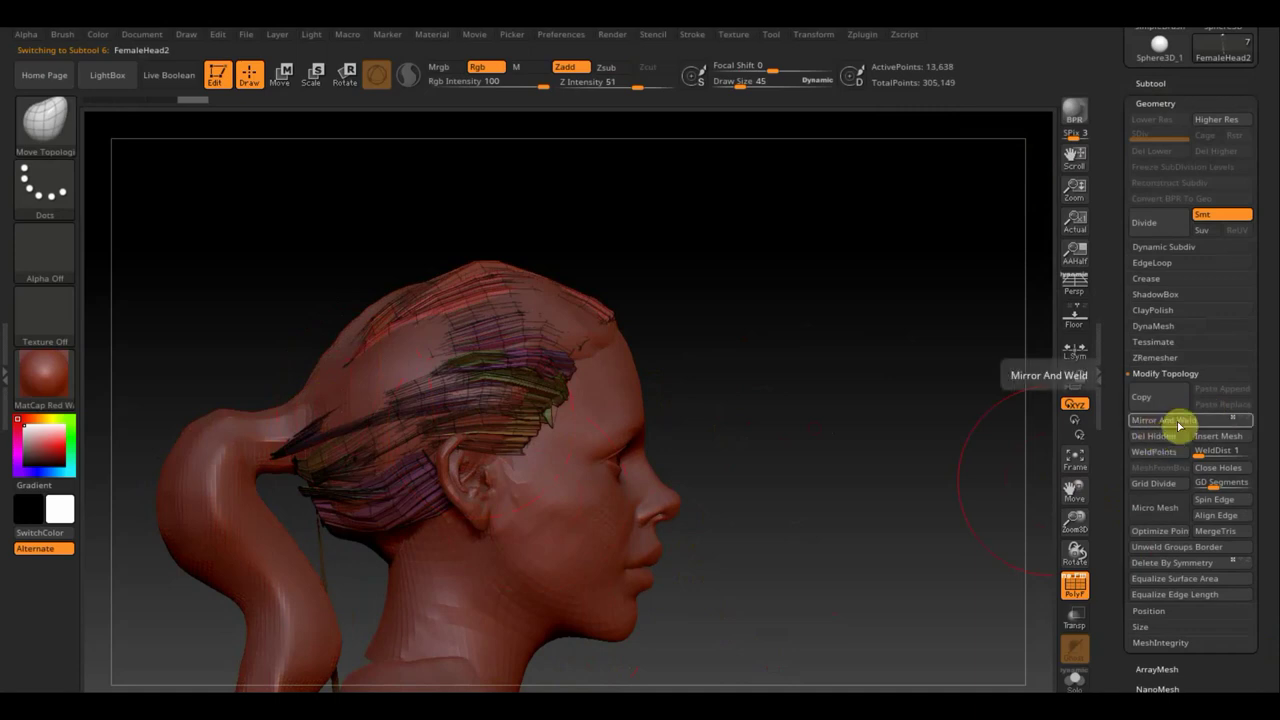
pyautogui.click(1168, 424)
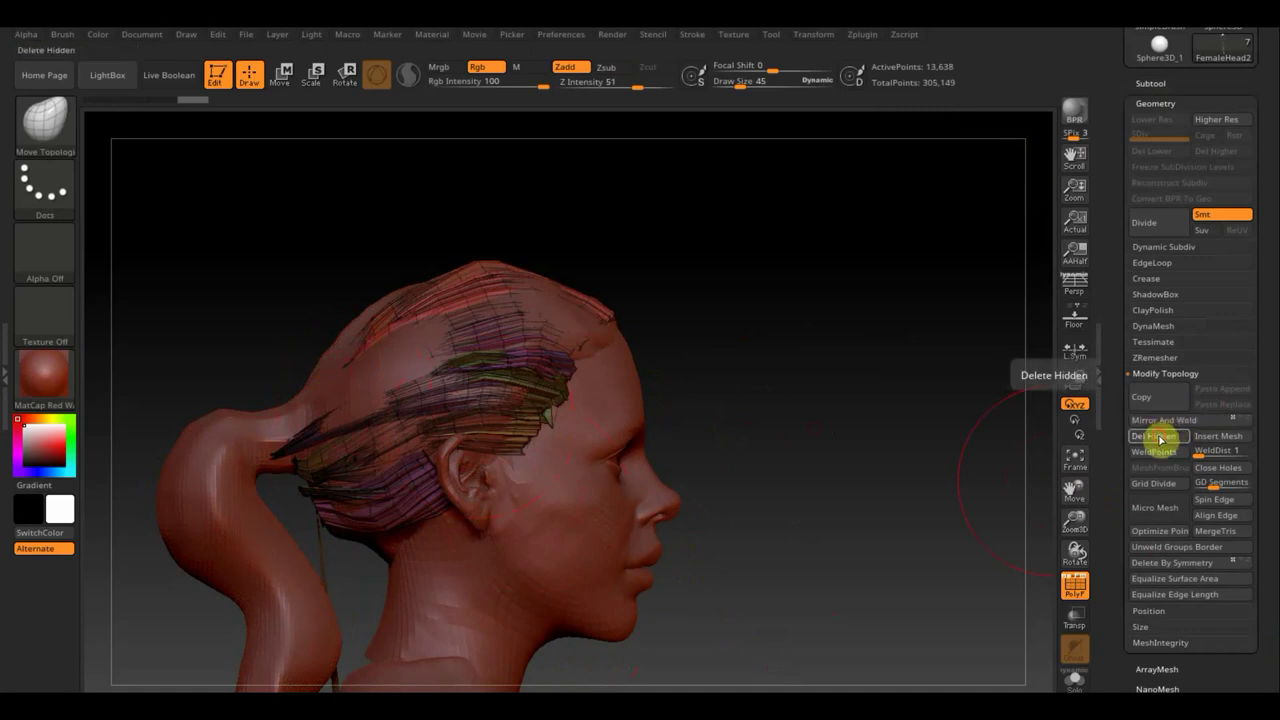
pyautogui.click(1158, 84)
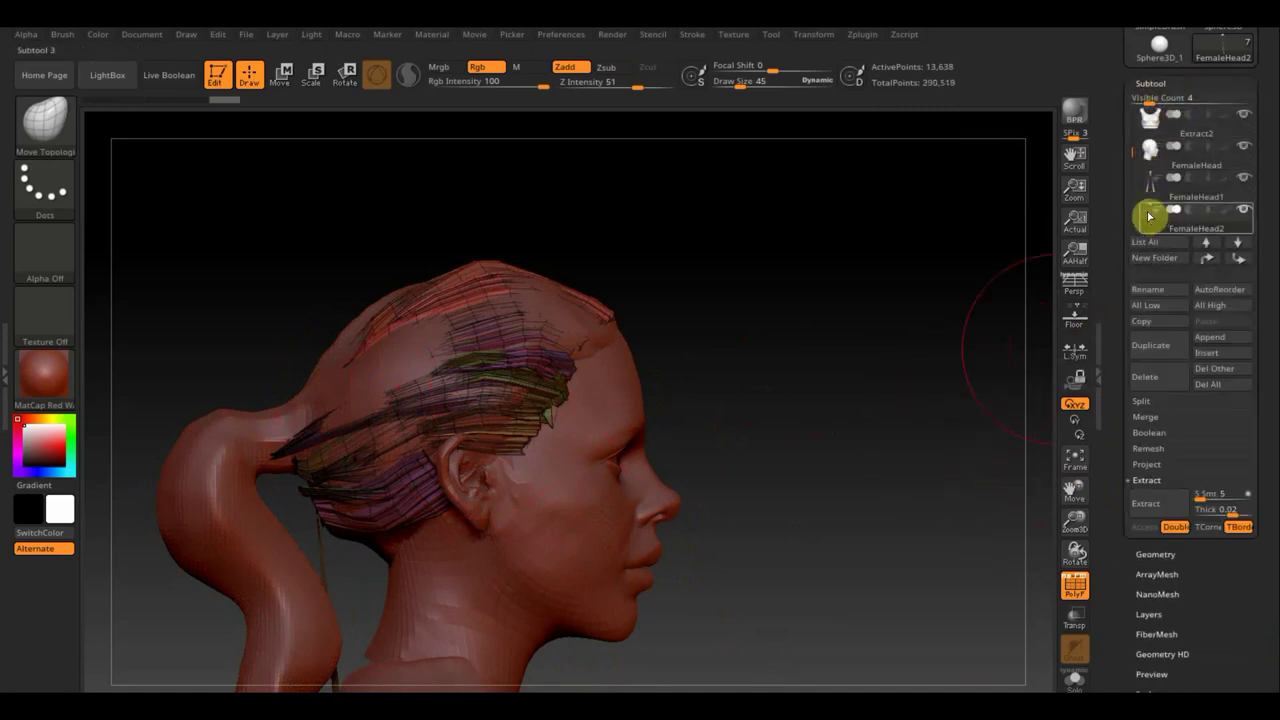
# Step: On FemaleHead1, hide the ponytail polygroup so only the strands show
pyautogui.click(1146, 196)
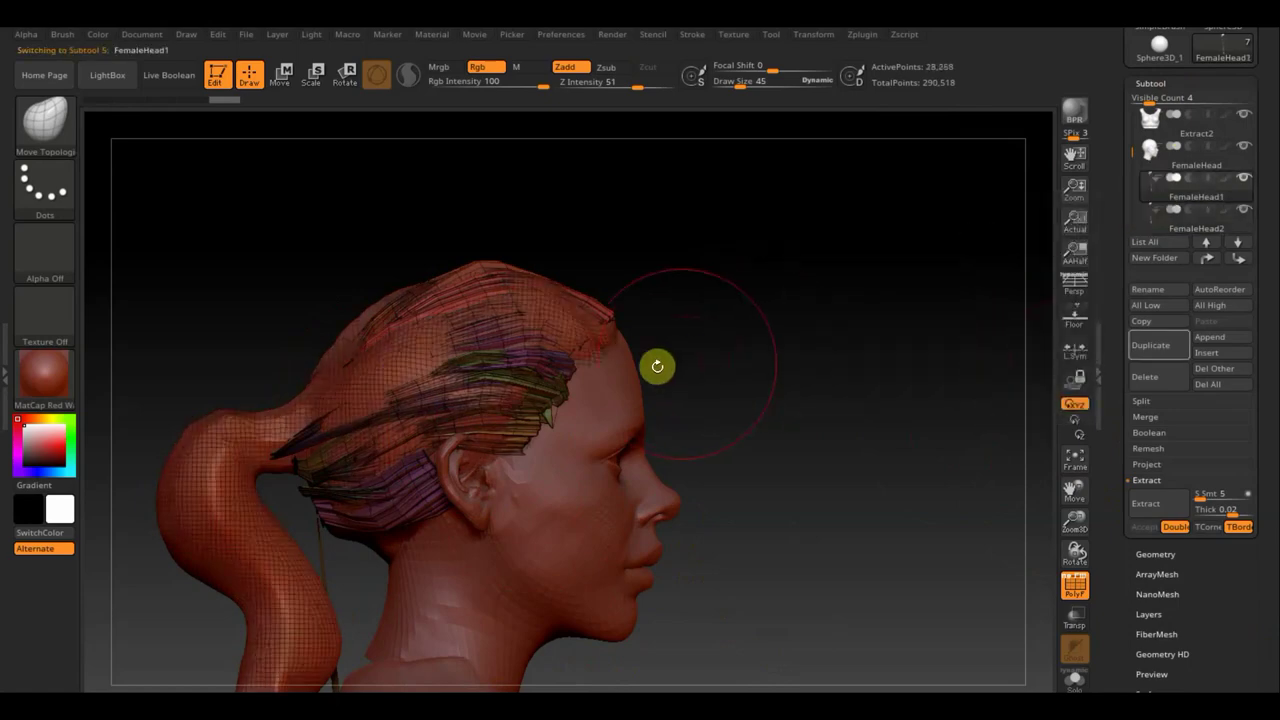
pyautogui.keyDown('ctrl'); pyautogui.keyDown('shift'); pyautogui.click(500, 380); pyautogui.keyUp('shift'); pyautogui.keyUp('ctrl')
pyautogui.keyDown('ctrl'); pyautogui.keyDown('shift'); pyautogui.click(484, 388); pyautogui.keyUp('shift'); pyautogui.keyUp('ctrl')
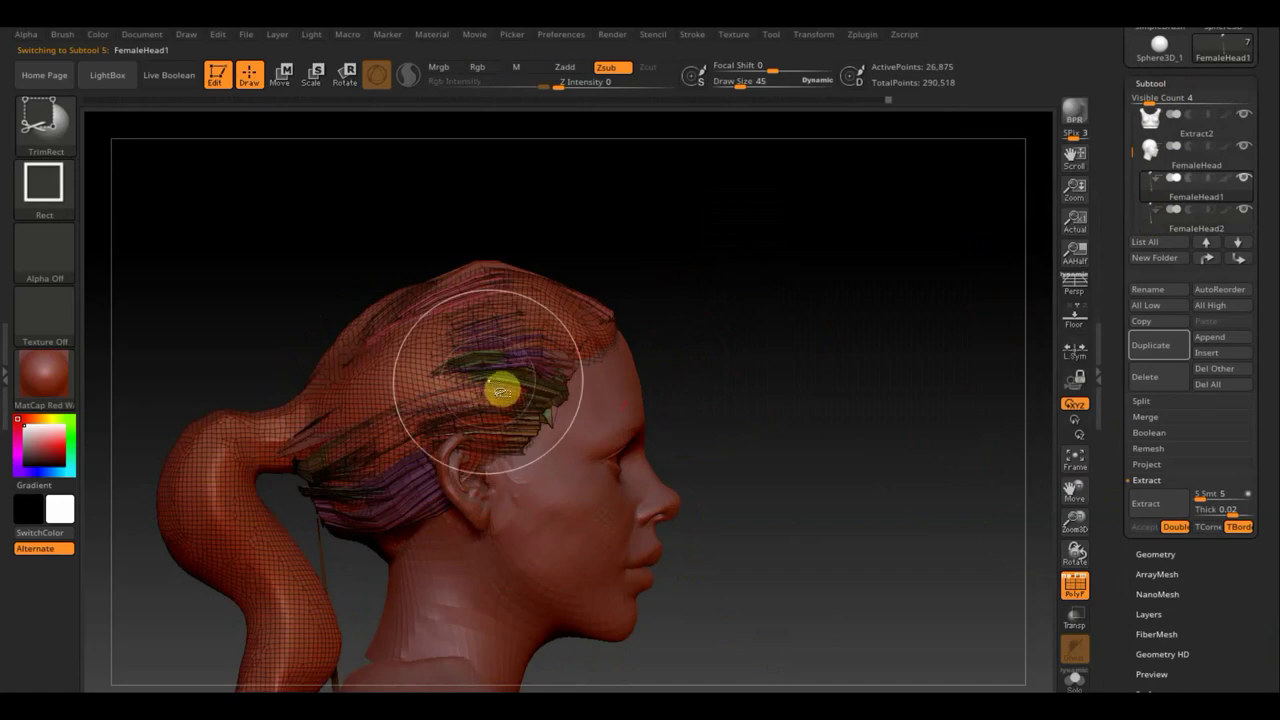
pyautogui.keyDown('ctrl'); pyautogui.keyDown('shift'); pyautogui.click(517, 378); pyautogui.keyUp('shift'); pyautogui.keyUp('ctrl')
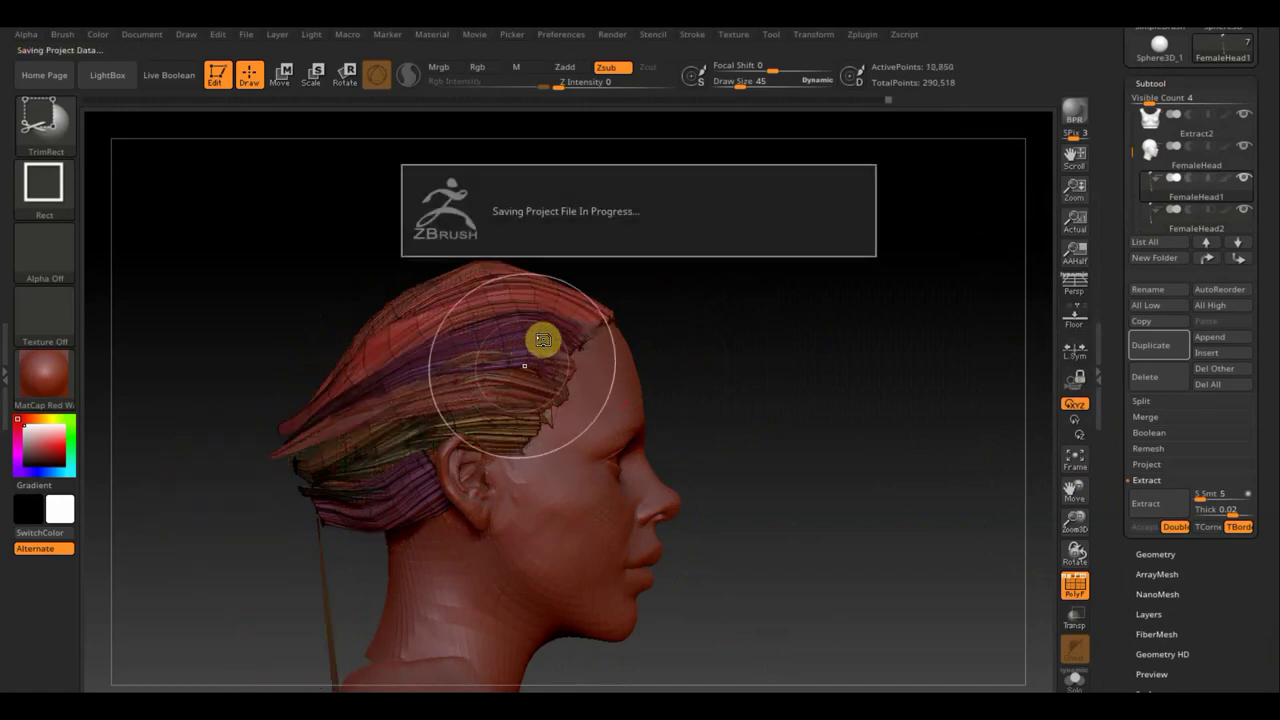
pyautogui.keyDown('ctrl'); pyautogui.keyDown('shift'); pyautogui.click(706, 380); pyautogui.keyUp('shift'); pyautogui.keyUp('ctrl')
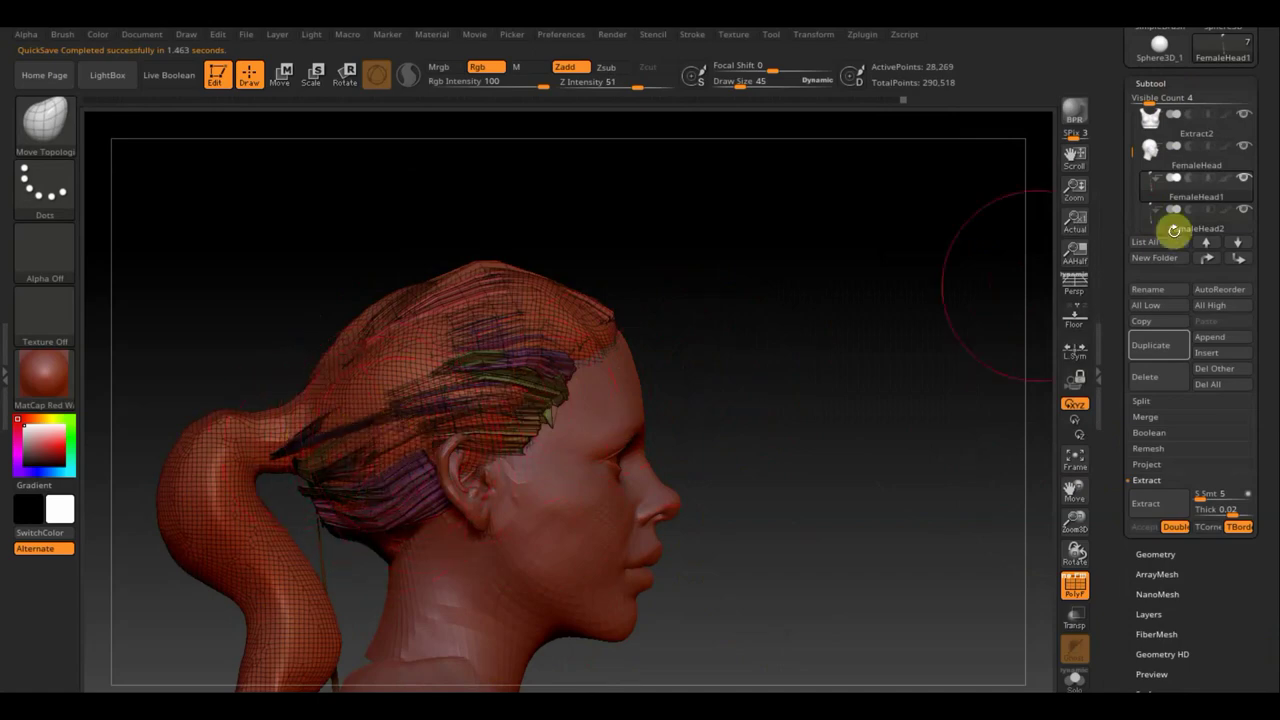
pyautogui.moveTo(1196, 190)
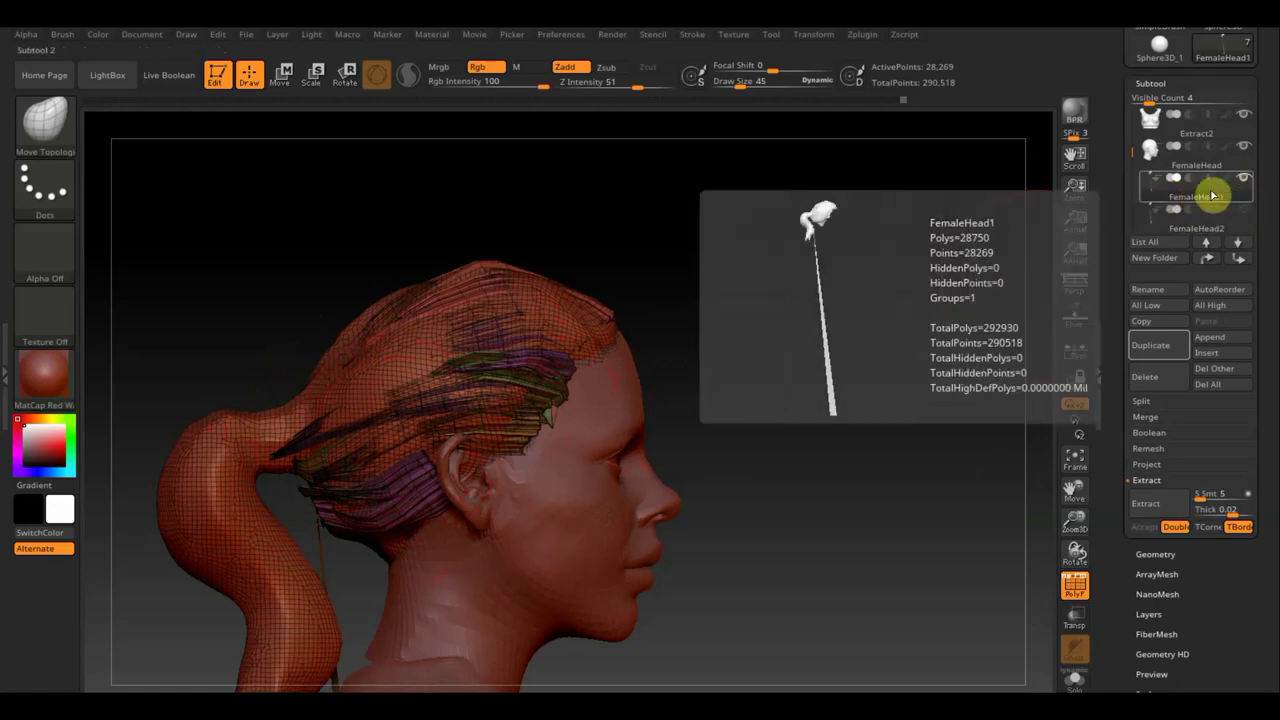
pyautogui.click(1168, 220)
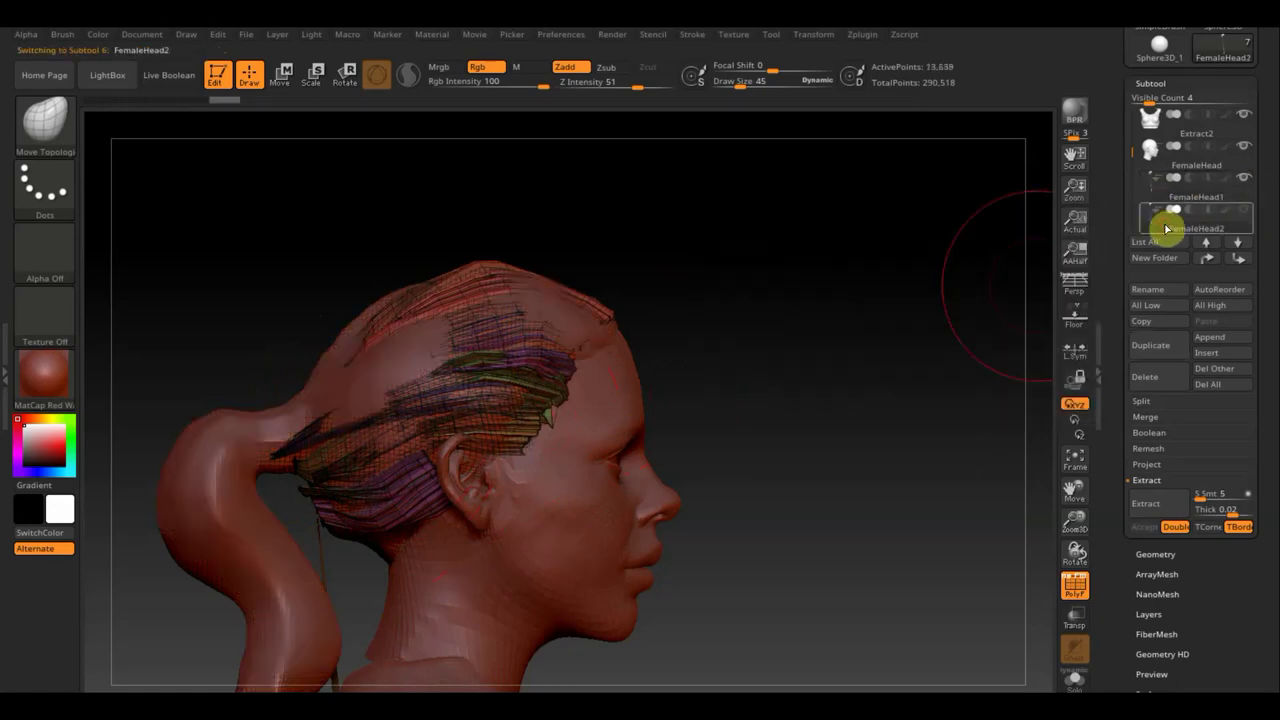
pyautogui.click(1245, 212)
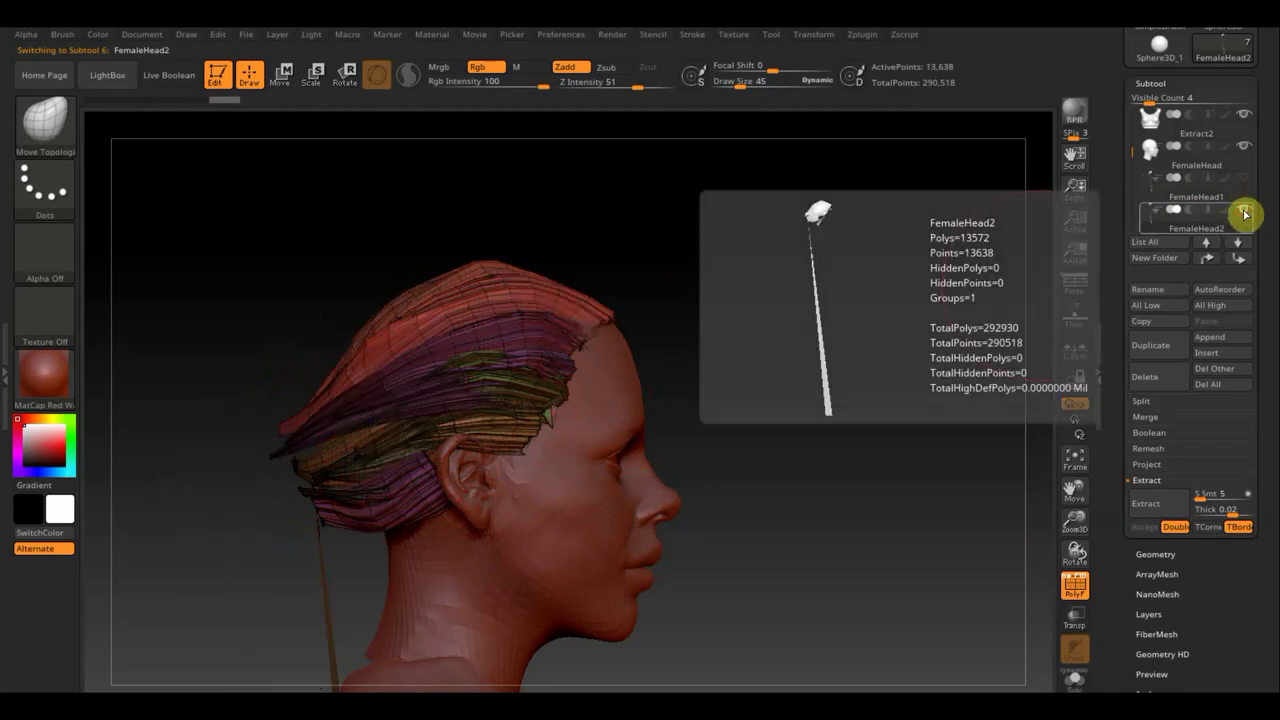
pyautogui.moveTo(1196, 186)
pyautogui.click(1159, 196)
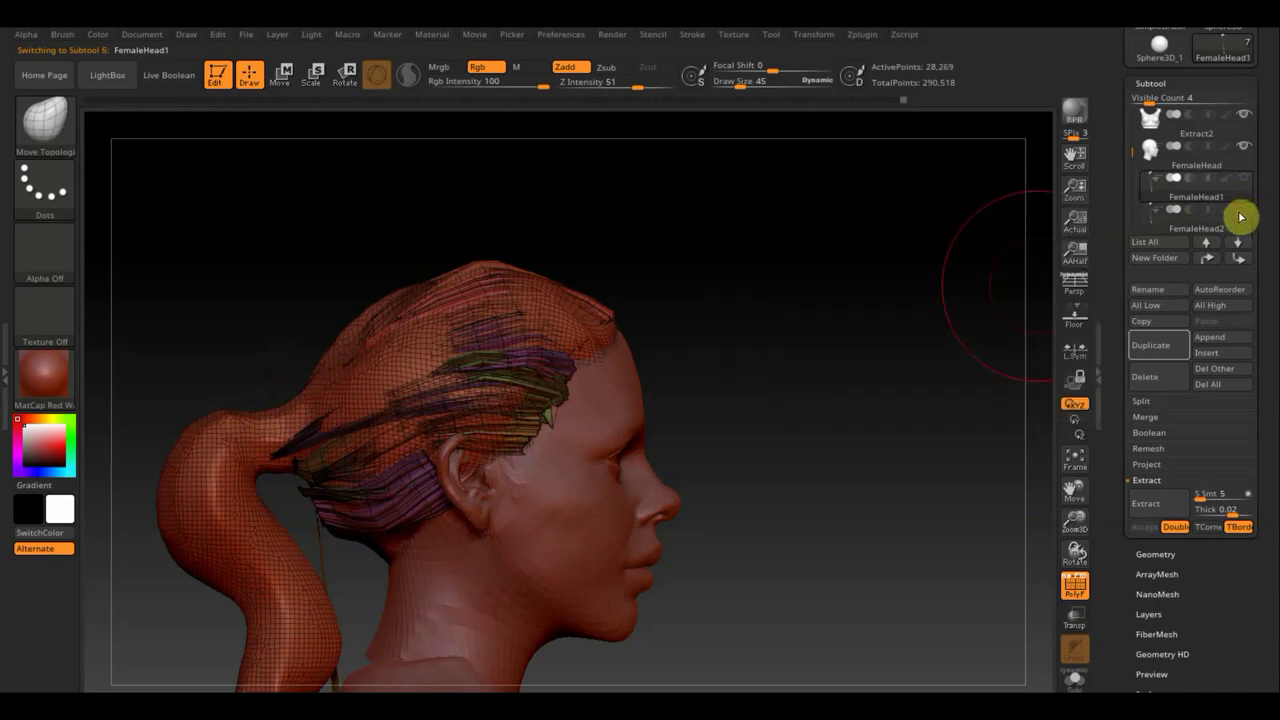
pyautogui.keyDown('ctrl'); pyautogui.keyDown('shift'); pyautogui.click(362, 400); pyautogui.keyUp('shift'); pyautogui.keyUp('ctrl')
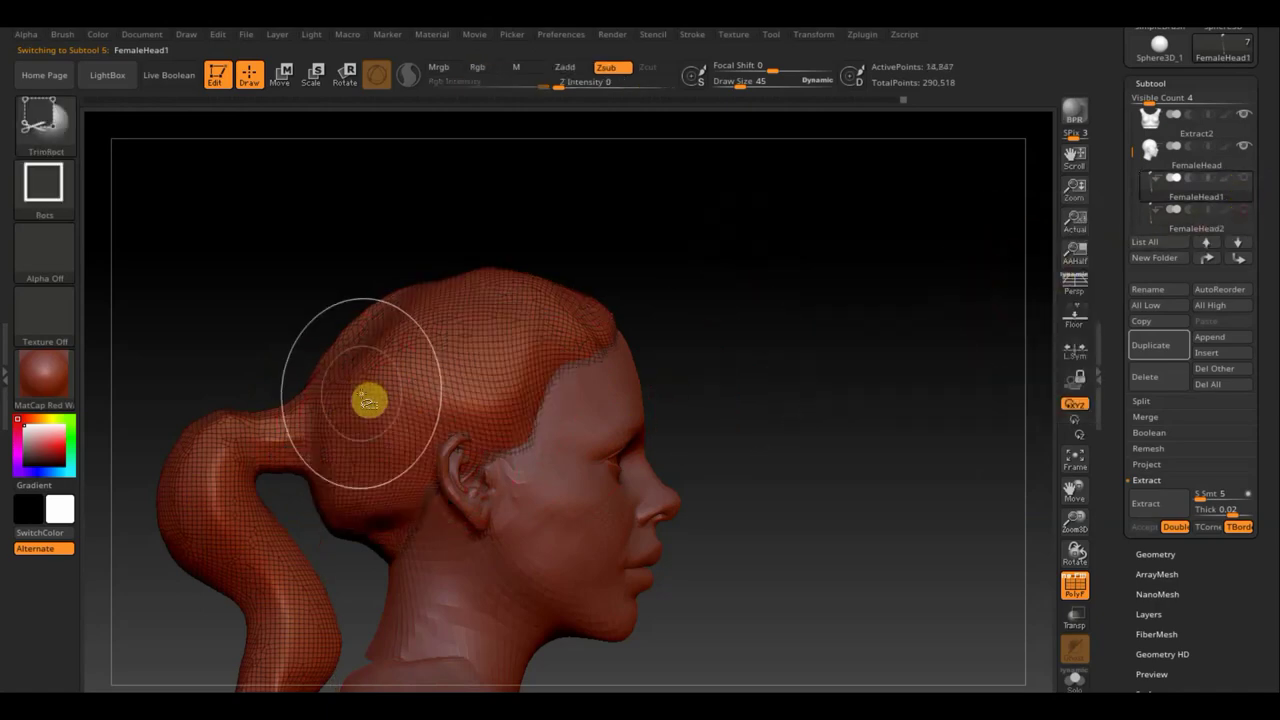
pyautogui.keyDown('ctrl'); pyautogui.keyDown('shift'); pyautogui.click(362, 400); pyautogui.keyUp('shift'); pyautogui.keyUp('ctrl')
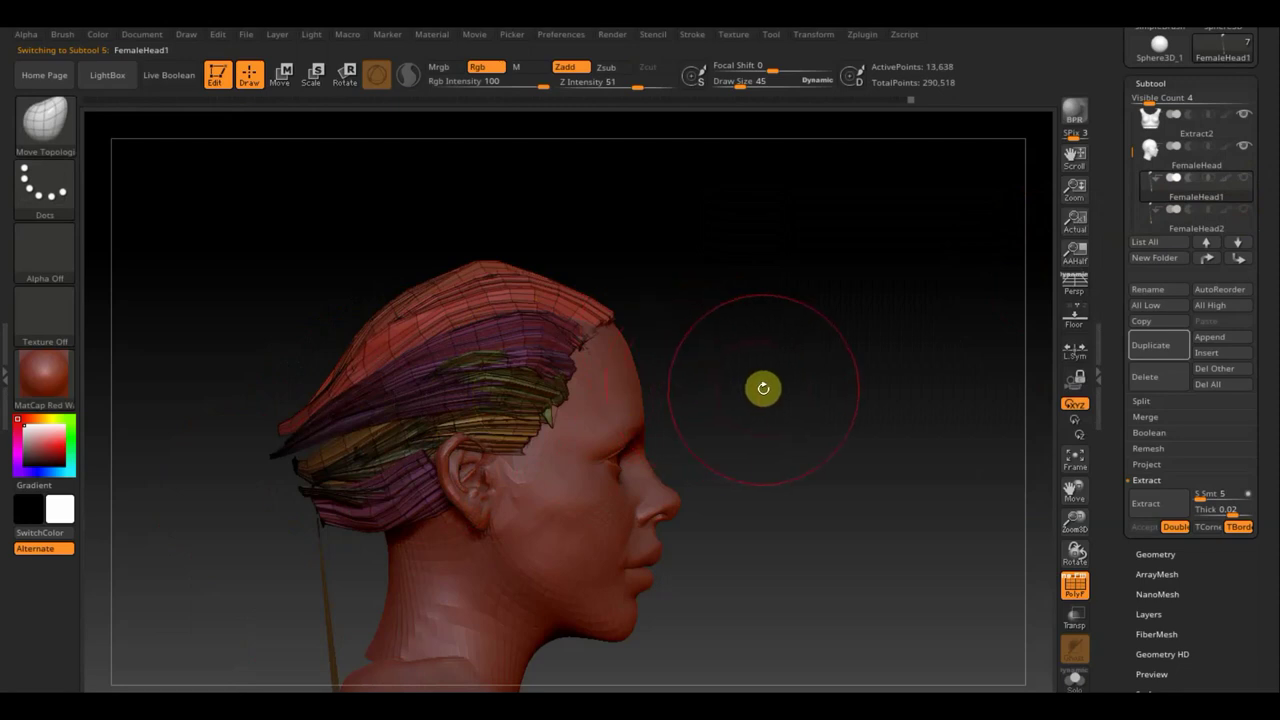
# Step: Delete the hidden ponytail geometry from the head mesh
pyautogui.click(1155, 555)
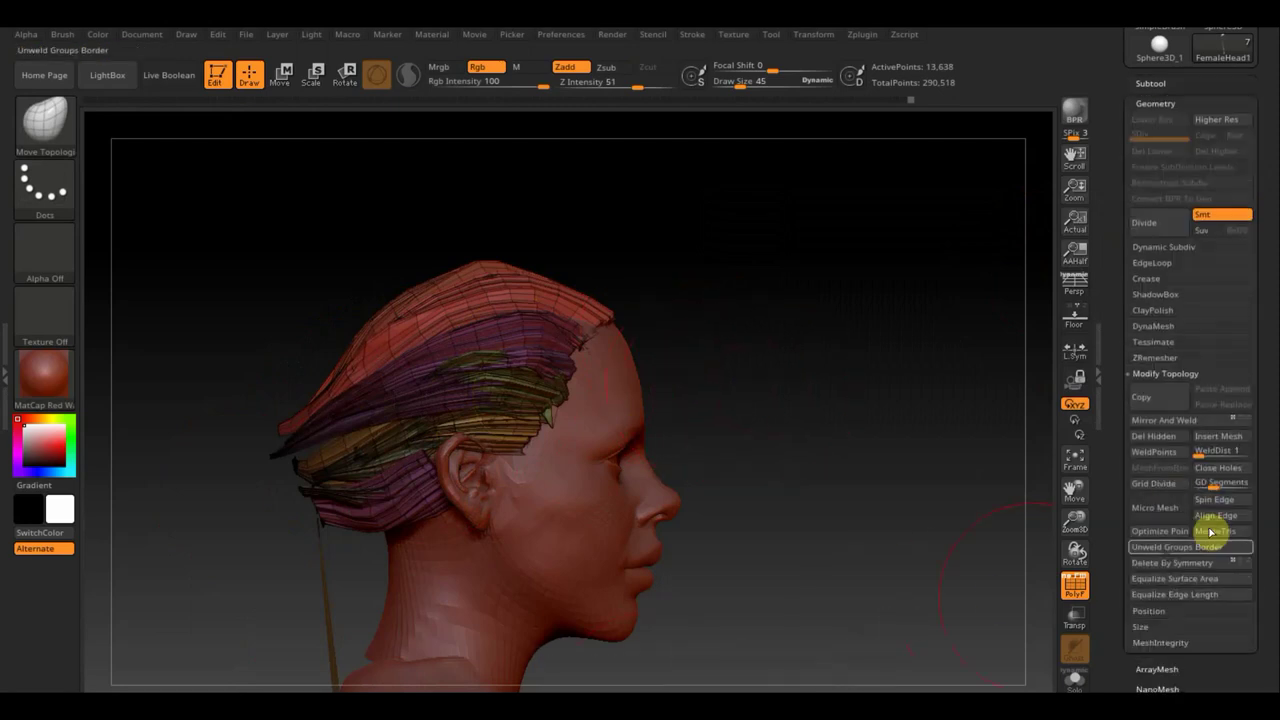
pyautogui.click(1151, 438)
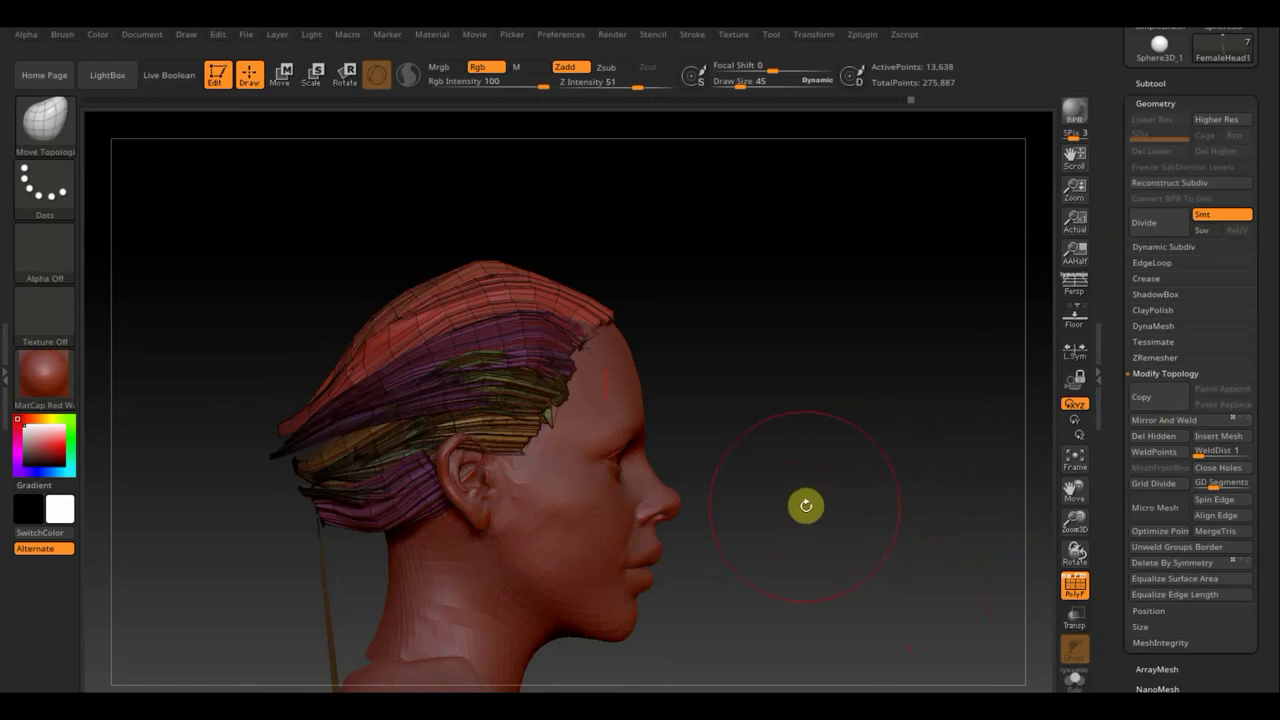
pyautogui.moveTo(806, 505)
pyautogui.mouseDown()
pyautogui.moveTo(791, 443)
pyautogui.moveTo(714, 426)
pyautogui.moveTo(783, 437)
pyautogui.moveTo(412, 486)
pyautogui.mouseUp()
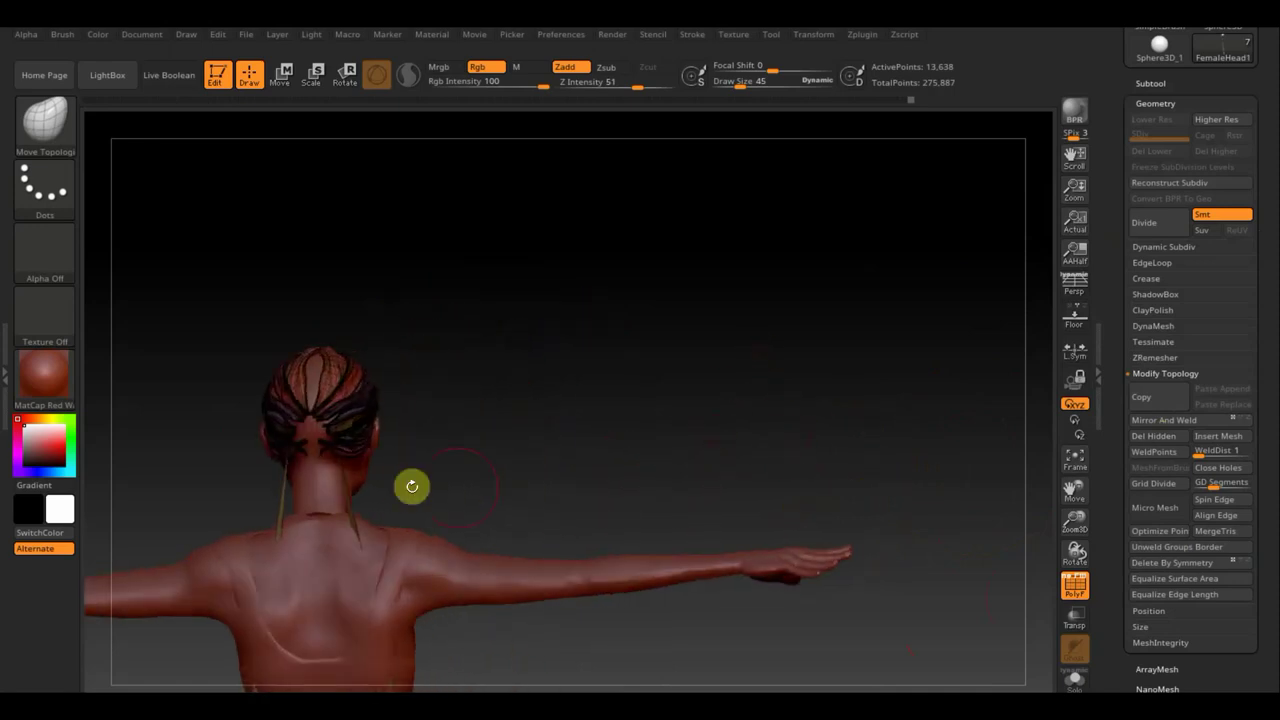
pyautogui.keyDown('ctrl'); pyautogui.keyDown('shift'); pyautogui.click(349, 515); pyautogui.keyUp('shift'); pyautogui.keyUp('ctrl')
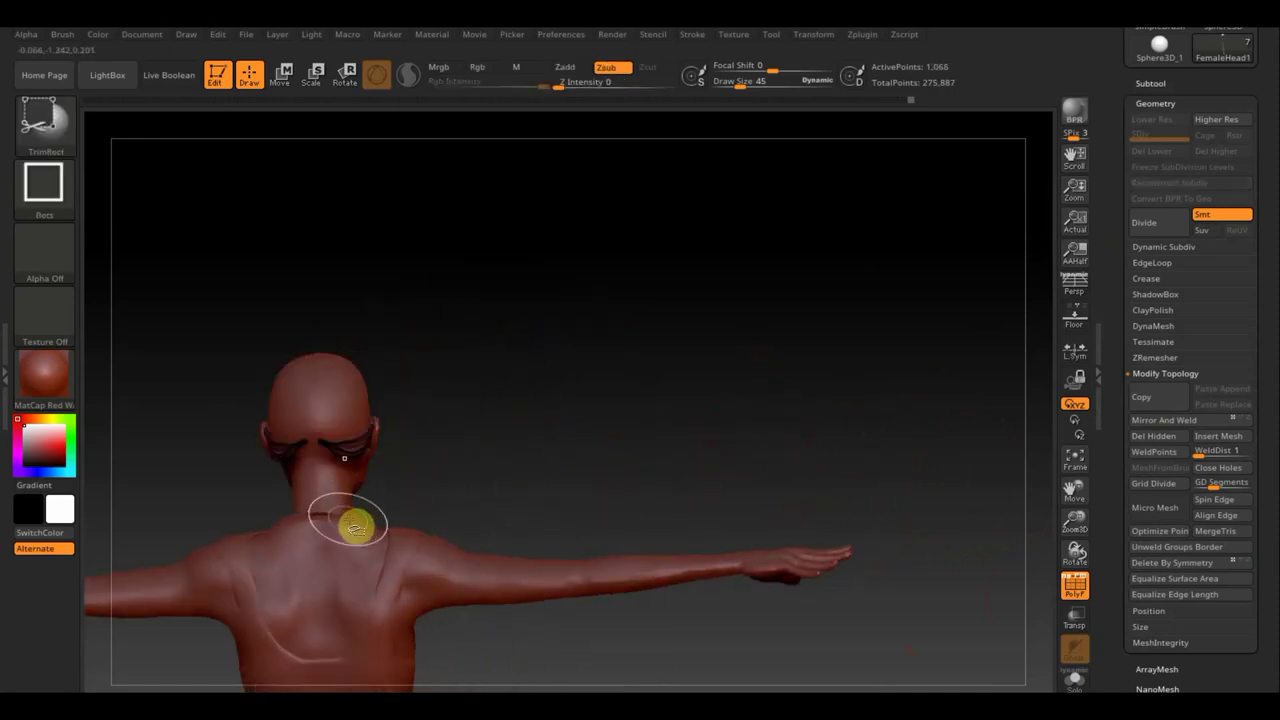
pyautogui.keyDown('ctrl'); pyautogui.keyDown('shift'); pyautogui.click(352, 522); pyautogui.keyUp('shift'); pyautogui.keyUp('ctrl')
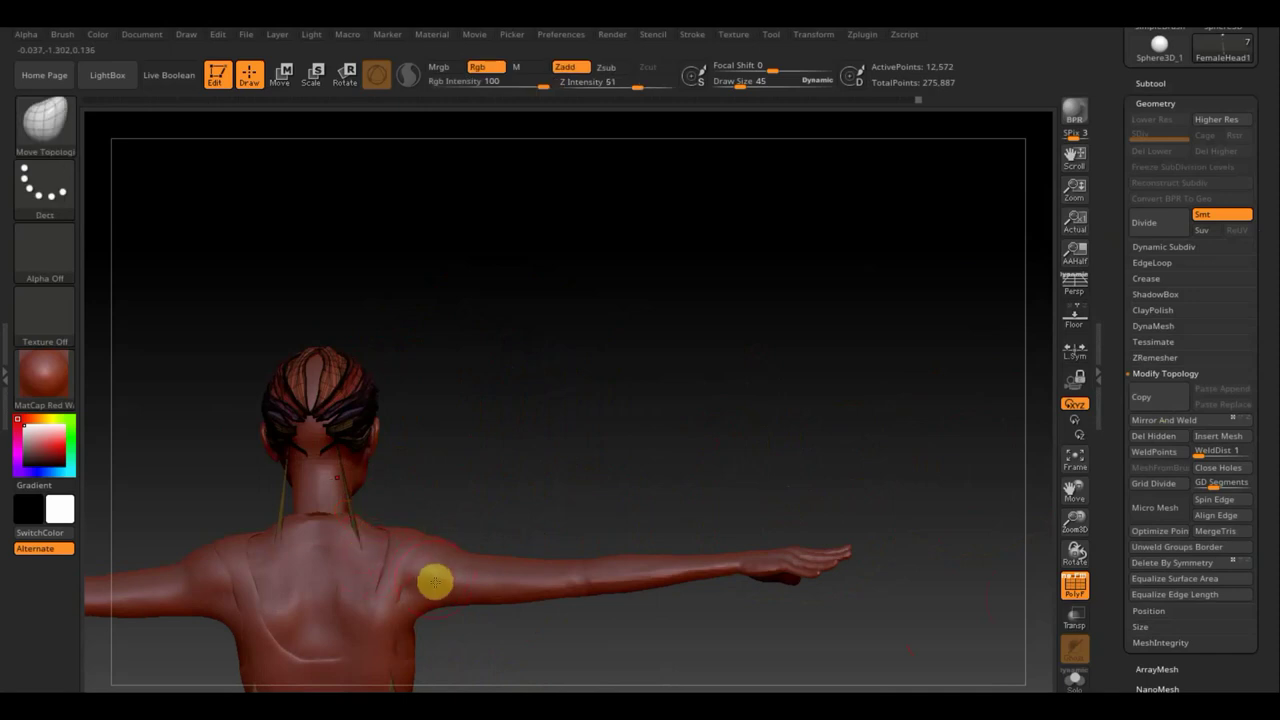
# Step: Trim away a thin strip of mesh with a rectangle selection
pyautogui.hotkey('ctrl', 'shift')
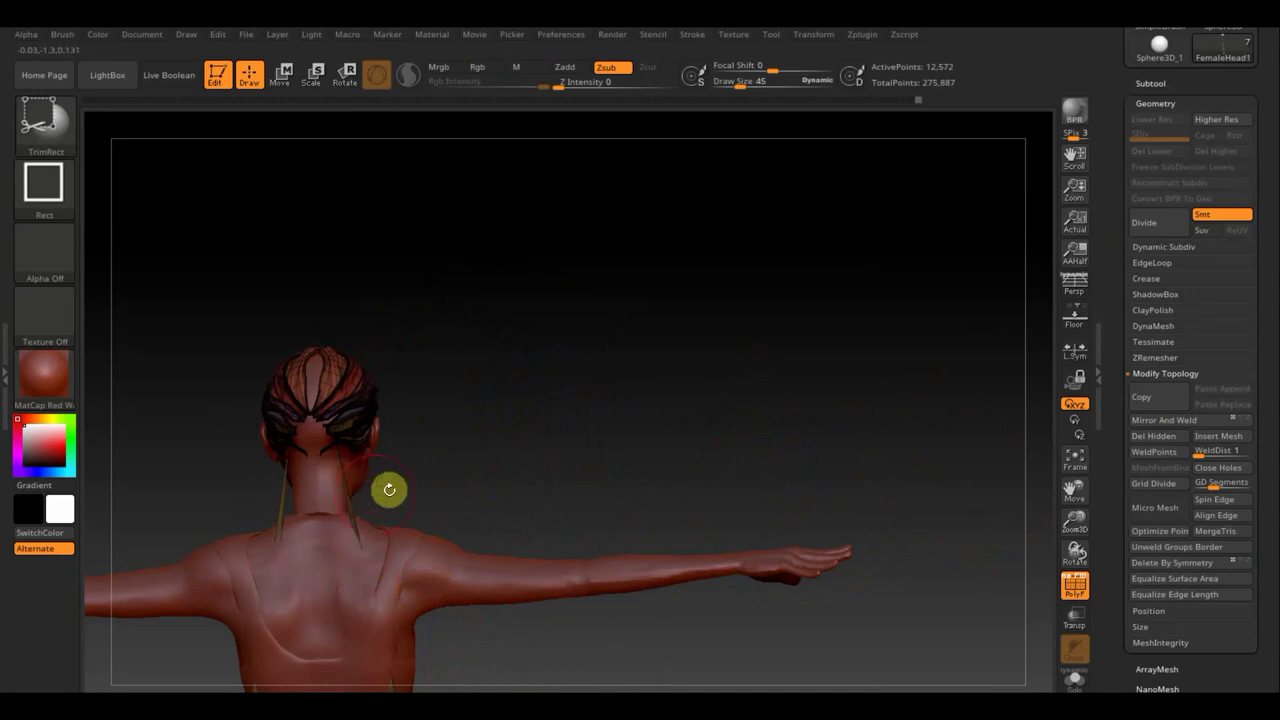
pyautogui.moveTo(423, 471)
pyautogui.keyDown('alt'); pyautogui.mouseDown(button='right')
pyautogui.moveTo(674, 428)
pyautogui.moveTo(711, 570)
pyautogui.moveTo(680, 480)
pyautogui.mouseUp(button='right'); pyautogui.keyUp('alt')
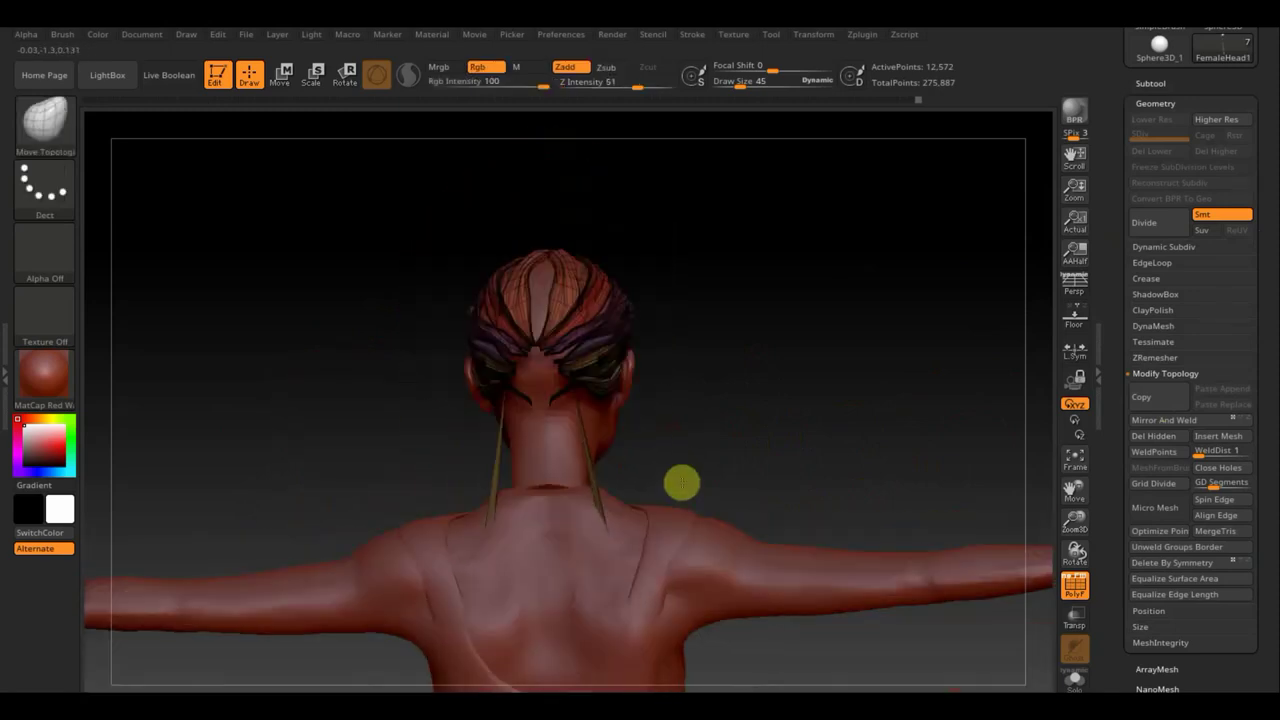
pyautogui.keyDown('alt'); pyautogui.moveTo(680, 409); pyautogui.dragTo(640, 229, button='right'); pyautogui.keyUp('alt')
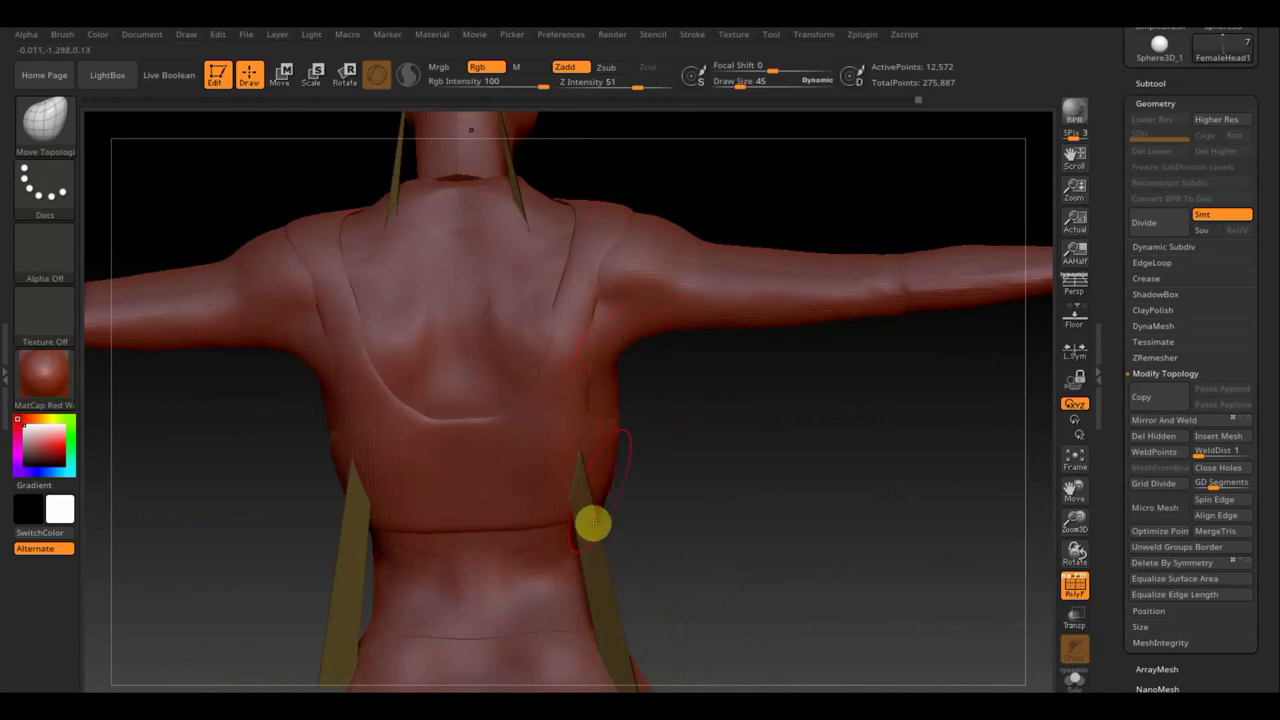
pyautogui.press('ctrl')
pyautogui.hotkey('ctrl', 'shift')
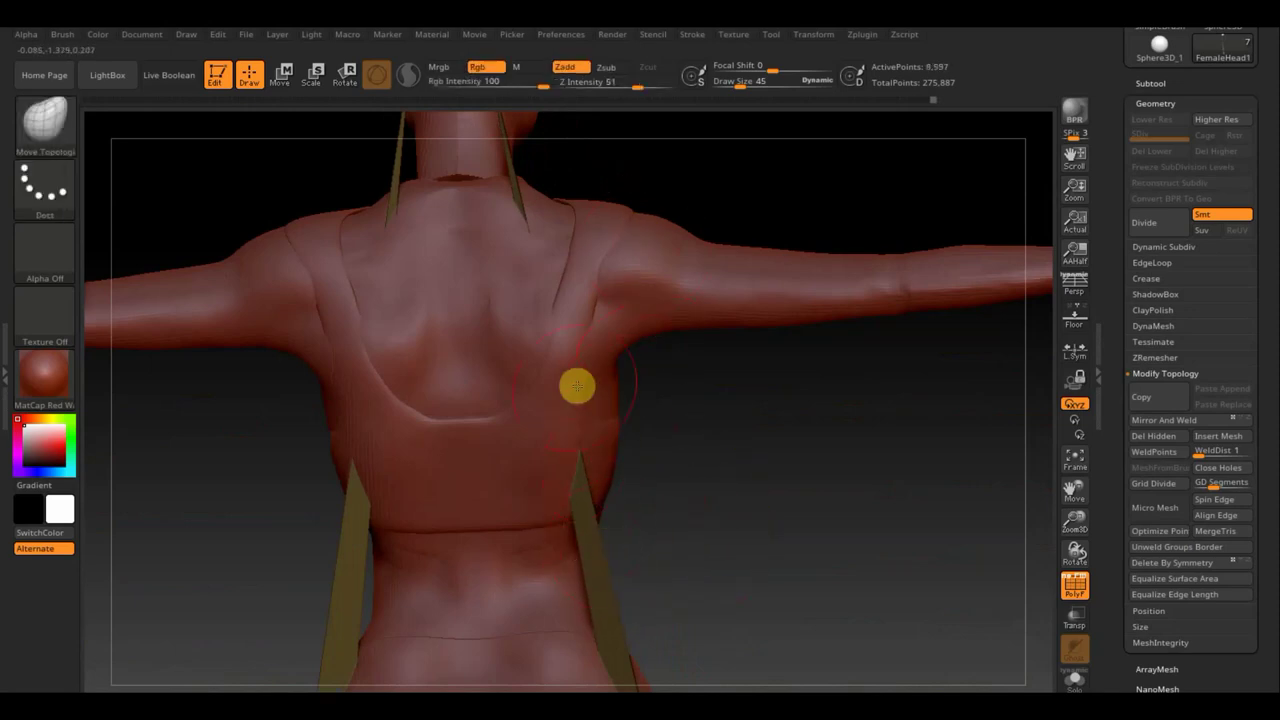
pyautogui.keyDown('alt'); pyautogui.moveTo(690, 507); pyautogui.dragTo(590, 270); pyautogui.keyUp('alt')
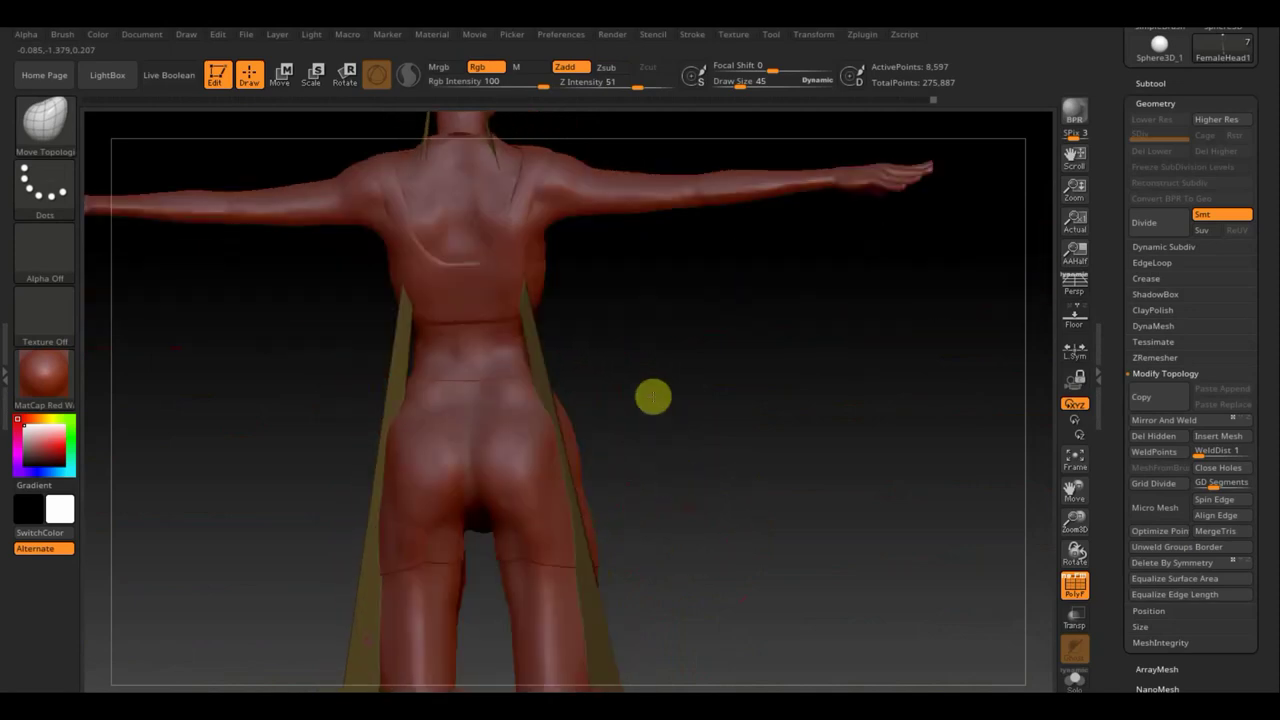
pyautogui.hotkey('ctrl', 'shift')
pyautogui.keyDown('ctrl'); pyautogui.keyDown('shift'); pyautogui.moveTo(546, 450); pyautogui.dragTo(548, 452); pyautogui.keyUp('shift'); pyautogui.keyUp('ctrl')
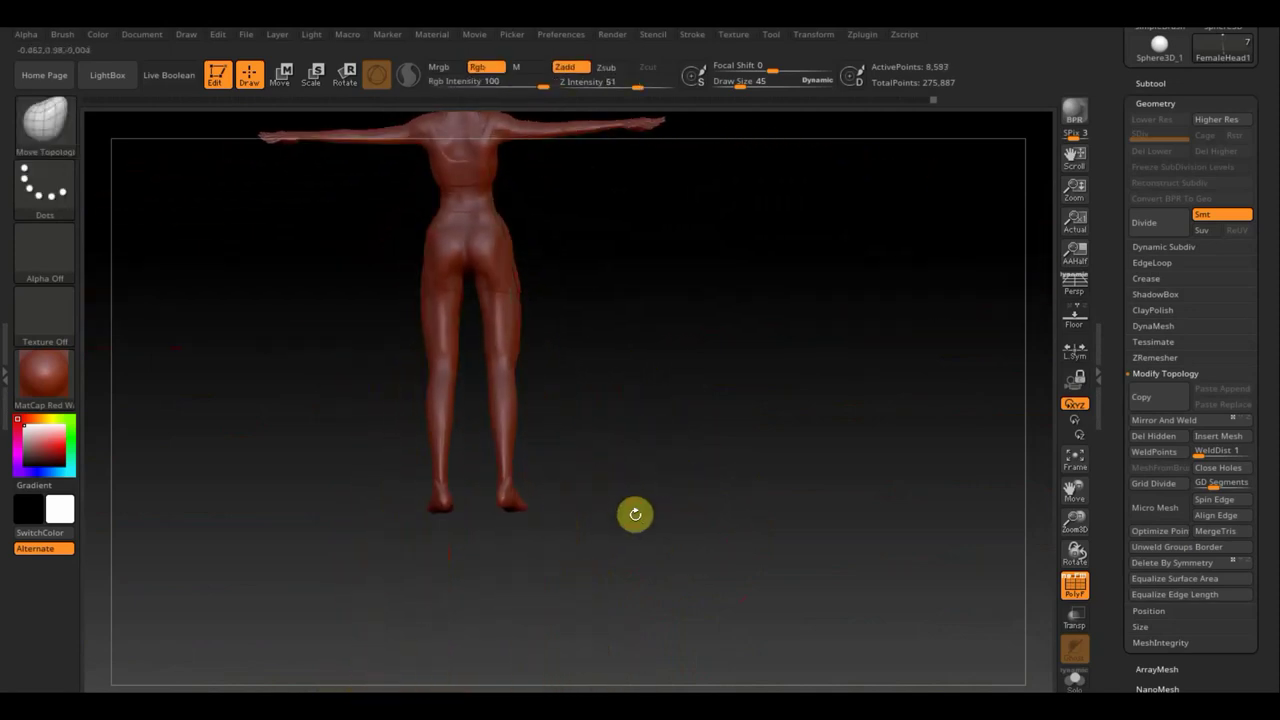
pyautogui.moveTo(651, 359)
pyautogui.mouseDown()
pyautogui.moveTo(651, 583)
pyautogui.moveTo(688, 424)
pyautogui.moveTo(697, 491)
pyautogui.moveTo(634, 363)
pyautogui.moveTo(726, 674)
pyautogui.mouseUp()
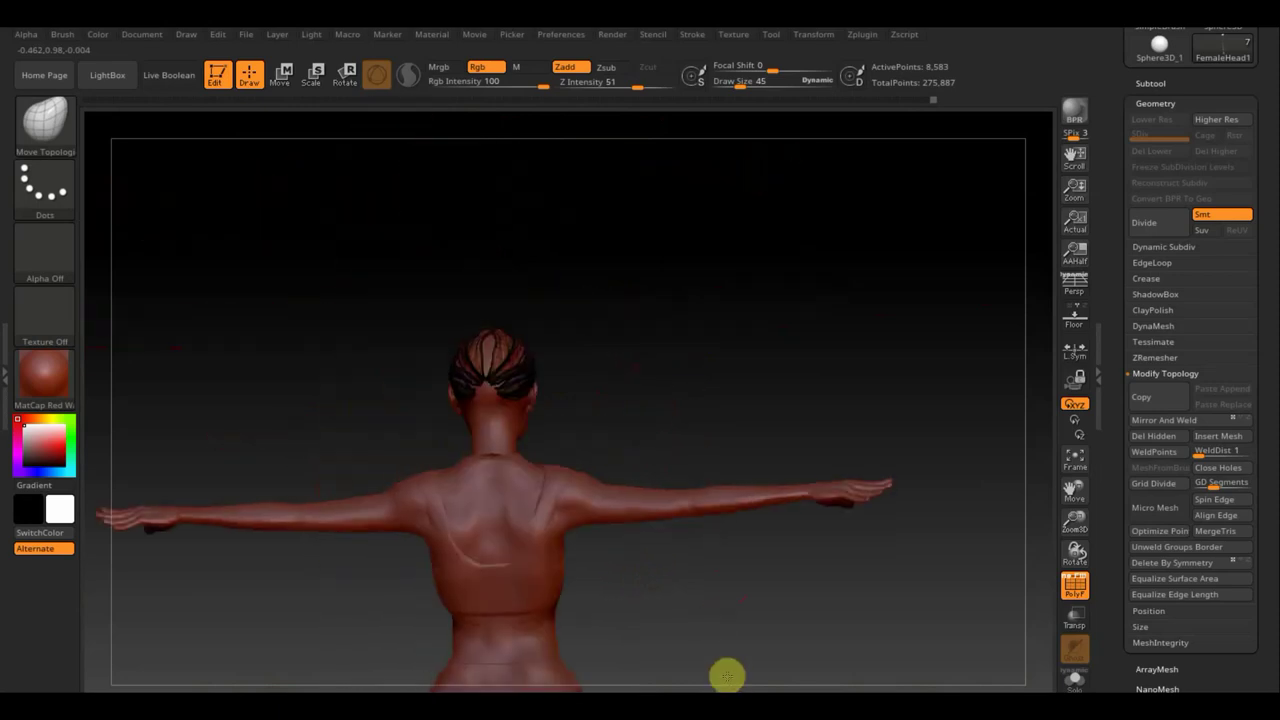
pyautogui.moveTo(650, 409)
pyautogui.mouseDown()
pyautogui.moveTo(597, 417)
pyautogui.moveTo(694, 391)
pyautogui.moveTo(729, 477)
pyautogui.moveTo(750, 372)
pyautogui.moveTo(743, 600)
pyautogui.moveTo(766, 337)
pyautogui.moveTo(789, 523)
pyautogui.moveTo(786, 654)
pyautogui.moveTo(757, 480)
pyautogui.moveTo(820, 491)
pyautogui.moveTo(805, 480)
pyautogui.mouseUp()
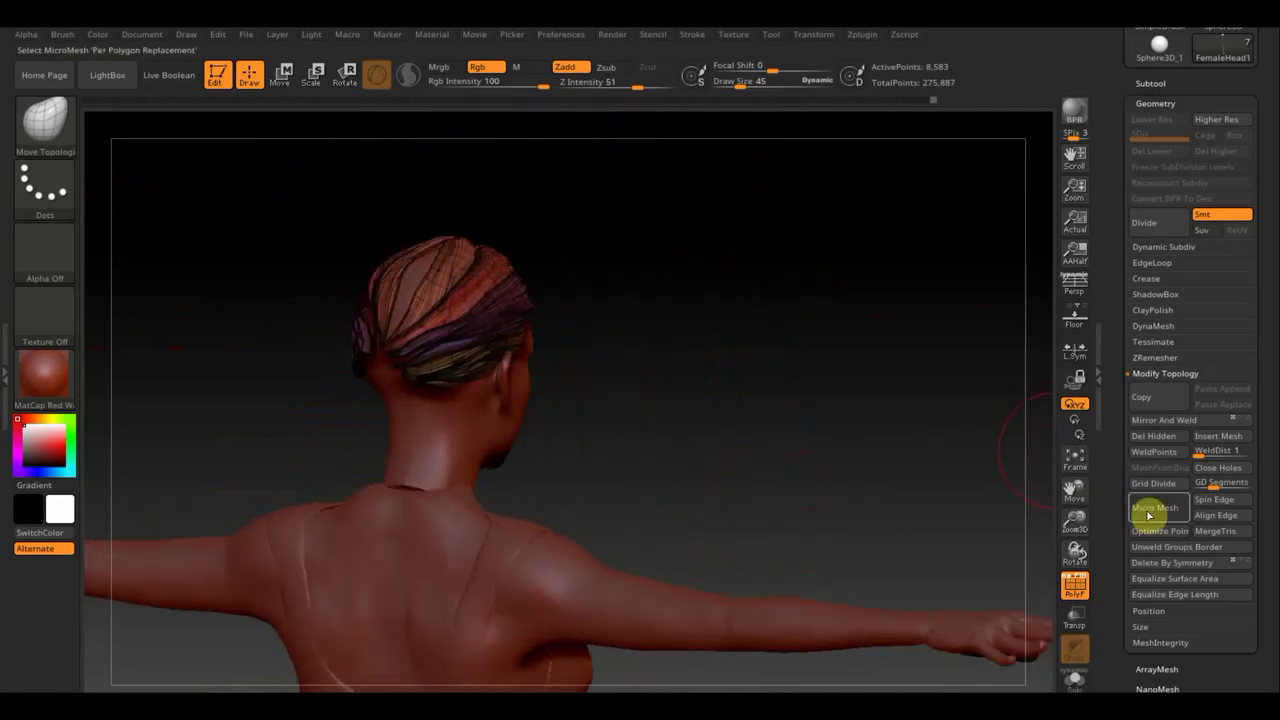
# Step: Weld the mesh's overlapping points and turn the view to face the head
pyautogui.click(1160, 451)
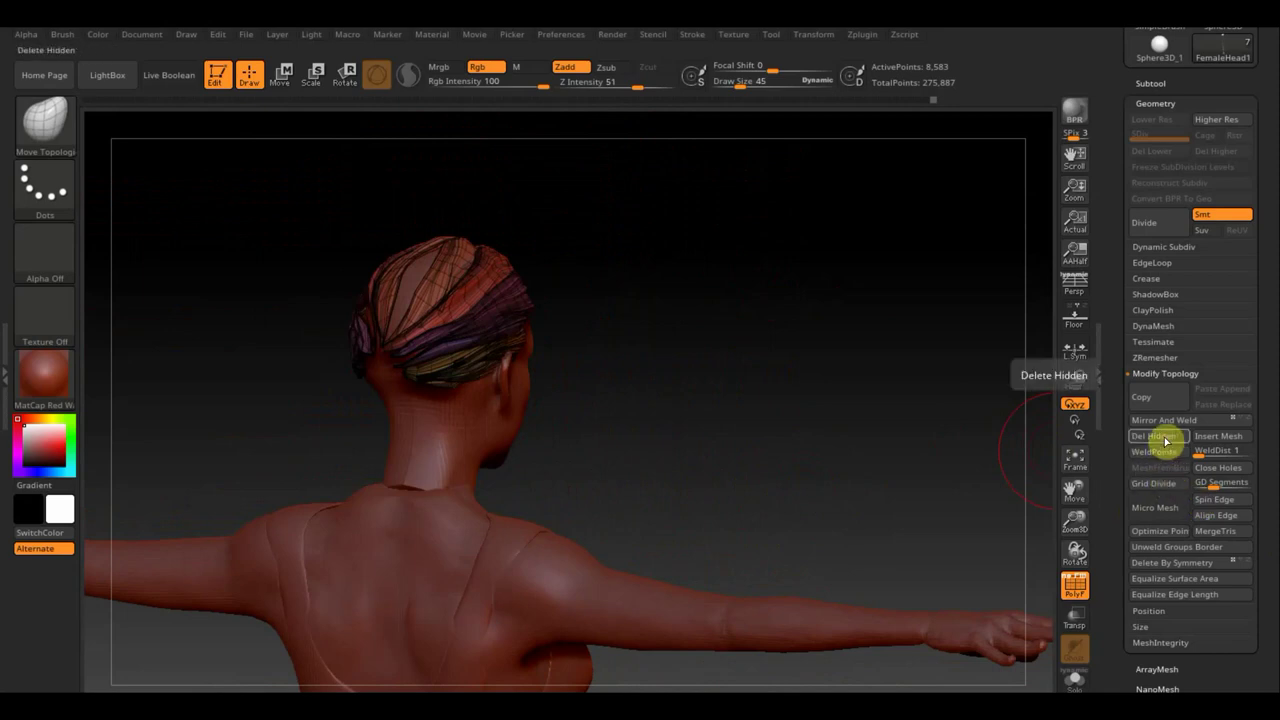
pyautogui.moveTo(834, 434)
pyautogui.mouseDown()
pyautogui.moveTo(851, 439)
pyautogui.moveTo(802, 497)
pyautogui.mouseUp()
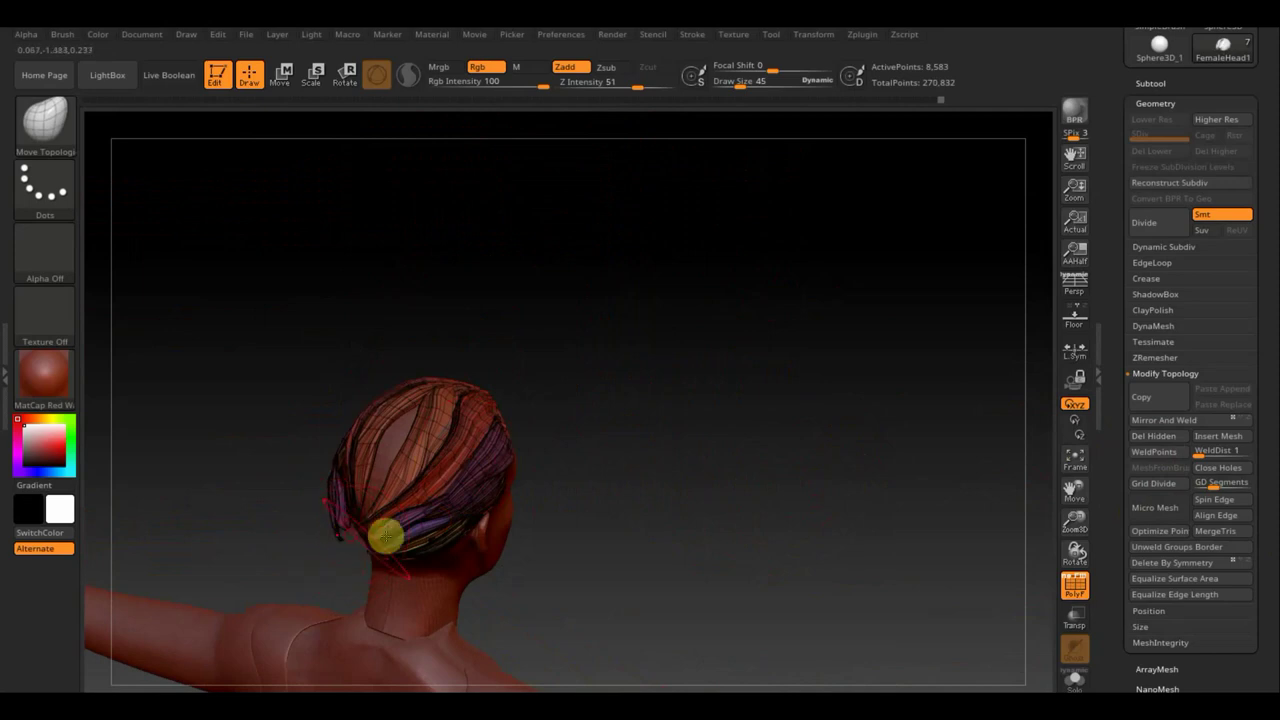
pyautogui.moveTo(386, 537)
pyautogui.mouseDown()
pyautogui.moveTo(611, 560)
pyautogui.moveTo(640, 514)
pyautogui.moveTo(634, 423)
pyautogui.moveTo(612, 387)
pyautogui.moveTo(585, 415)
pyautogui.mouseUp()
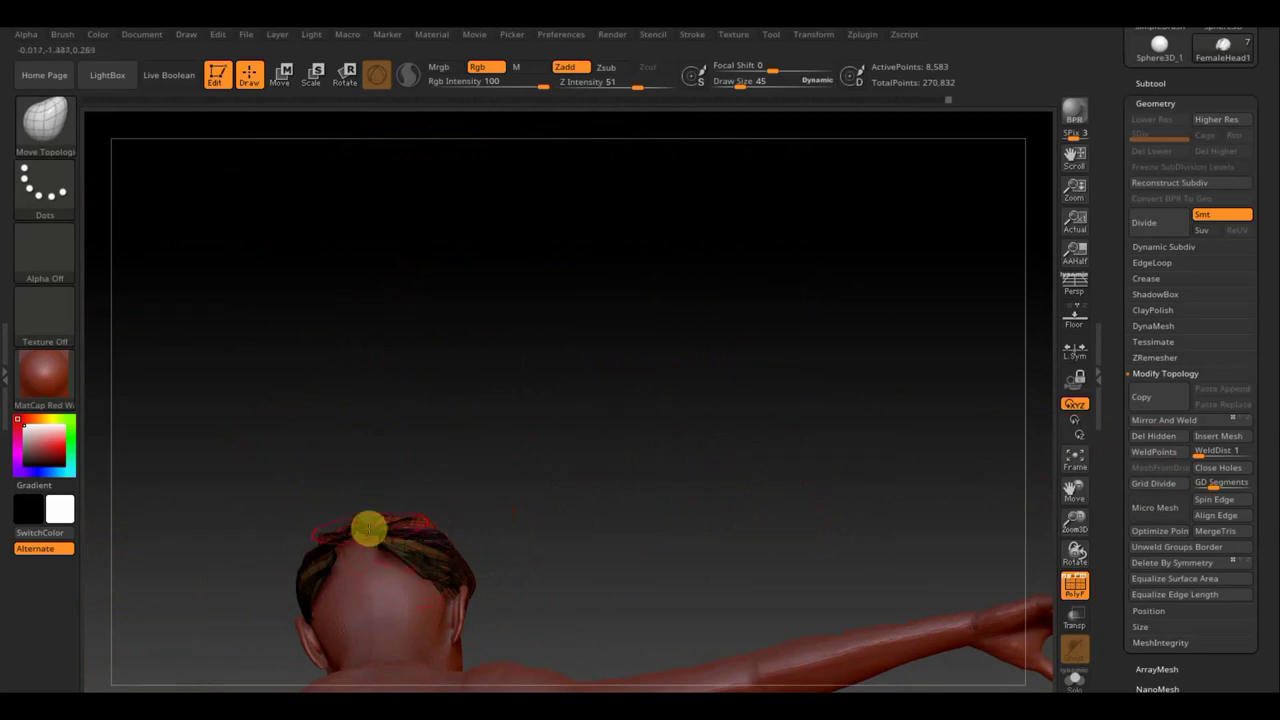
pyautogui.moveTo(368, 529)
pyautogui.mouseDown()
pyautogui.moveTo(597, 580)
pyautogui.moveTo(563, 651)
pyautogui.moveTo(520, 606)
pyautogui.moveTo(716, 545)
pyautogui.moveTo(651, 517)
pyautogui.moveTo(691, 531)
pyautogui.mouseUp()
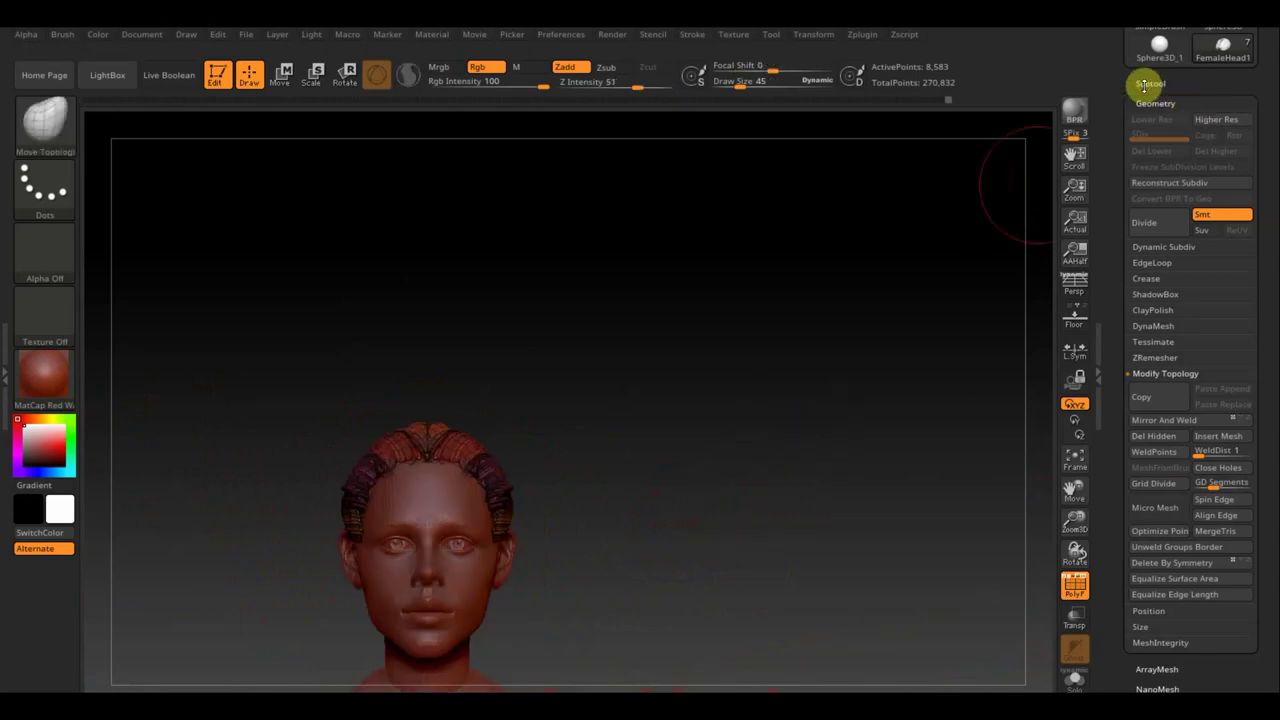
pyautogui.click(1148, 84)
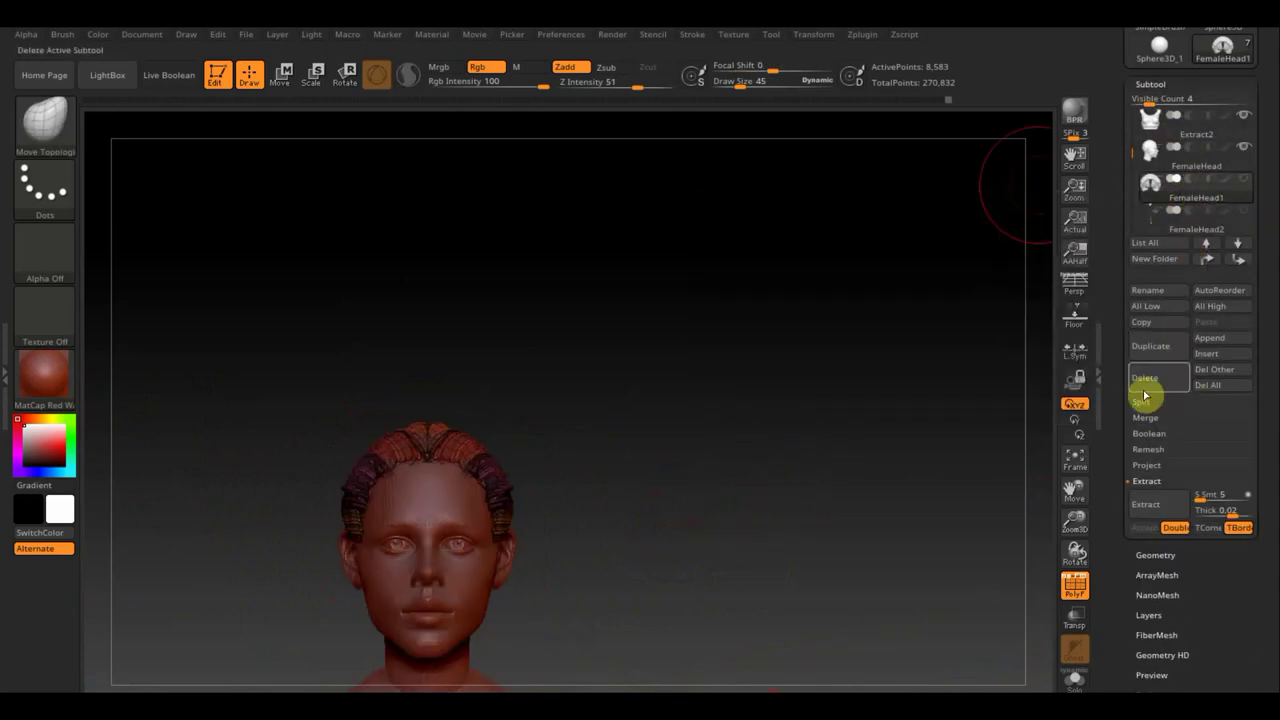
# Step: Duplicate the FemaleHead2_1 strand hair, then rotate and lift the copy back along the head
pyautogui.click(1158, 347)
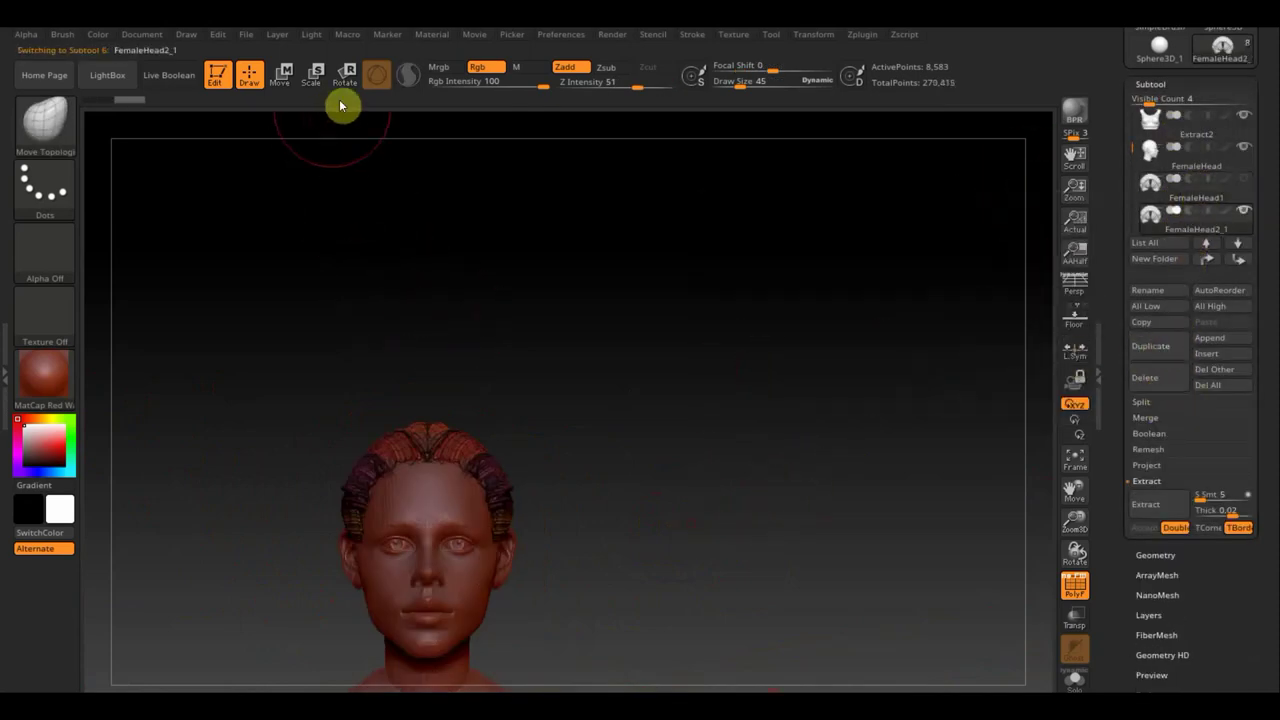
pyautogui.click(286, 75)
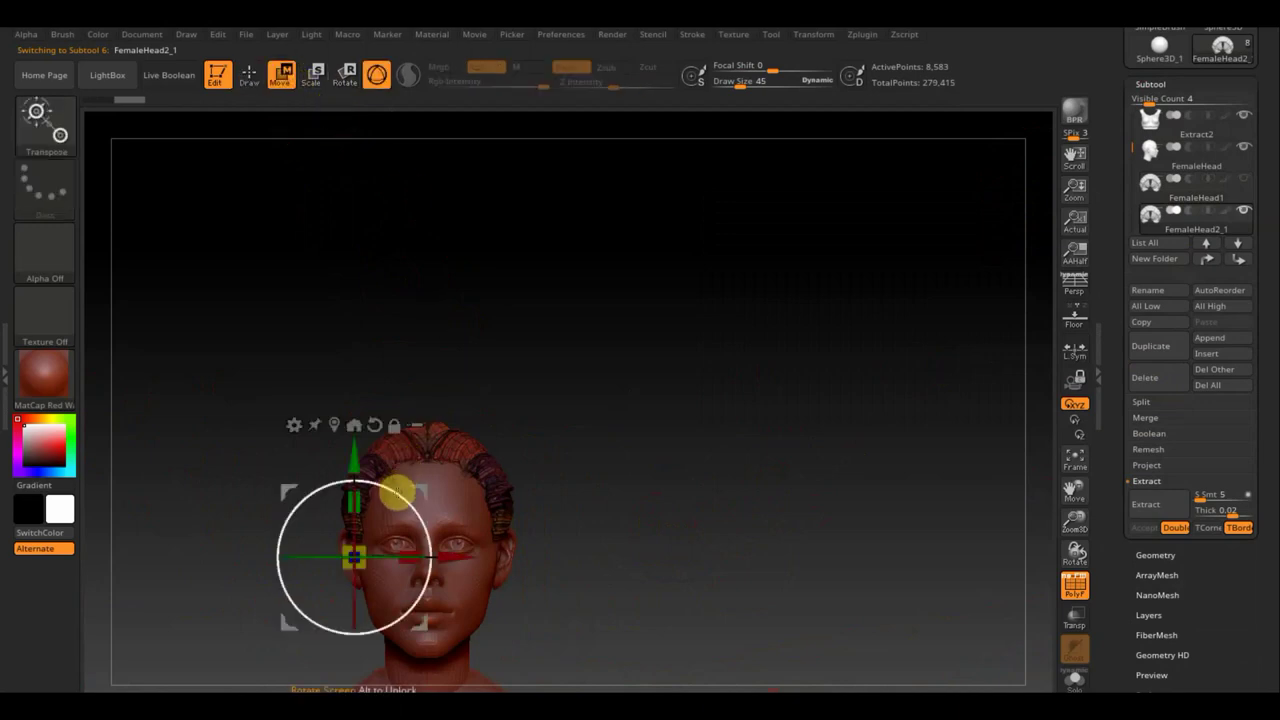
pyautogui.moveTo(397, 492); pyautogui.dragTo(404, 495)
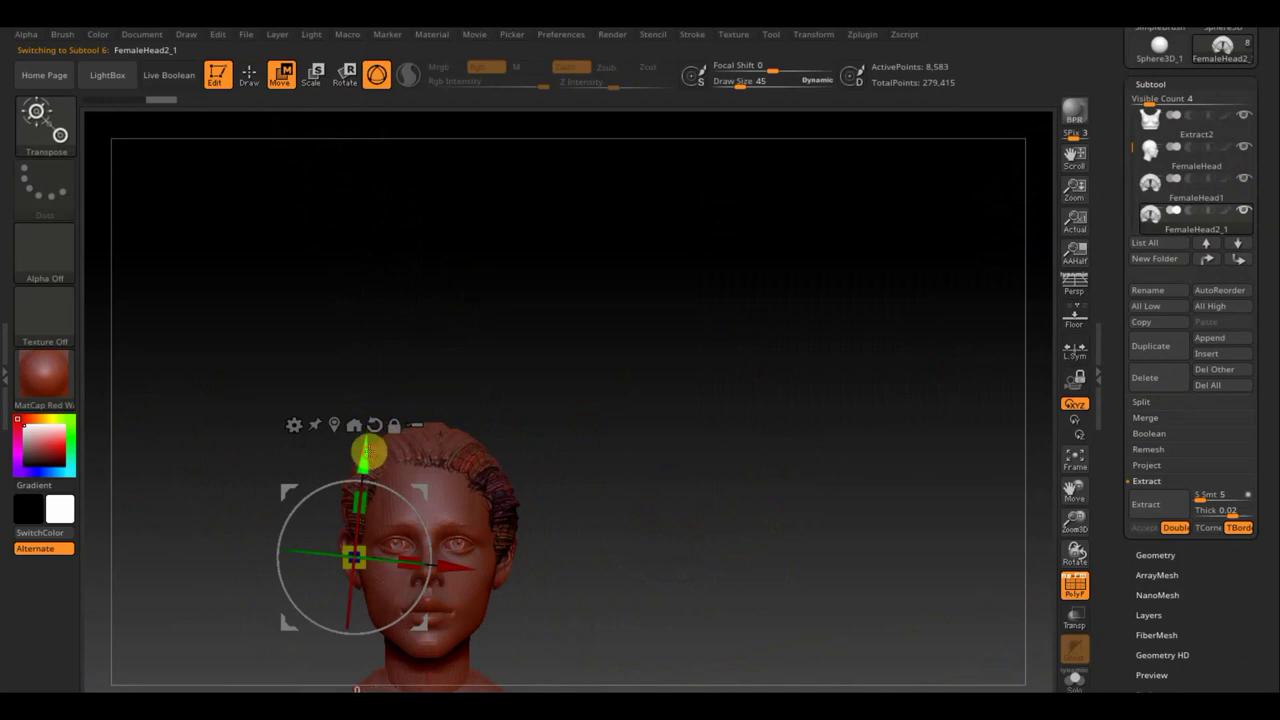
pyautogui.moveTo(368, 453); pyautogui.dragTo(370, 440)
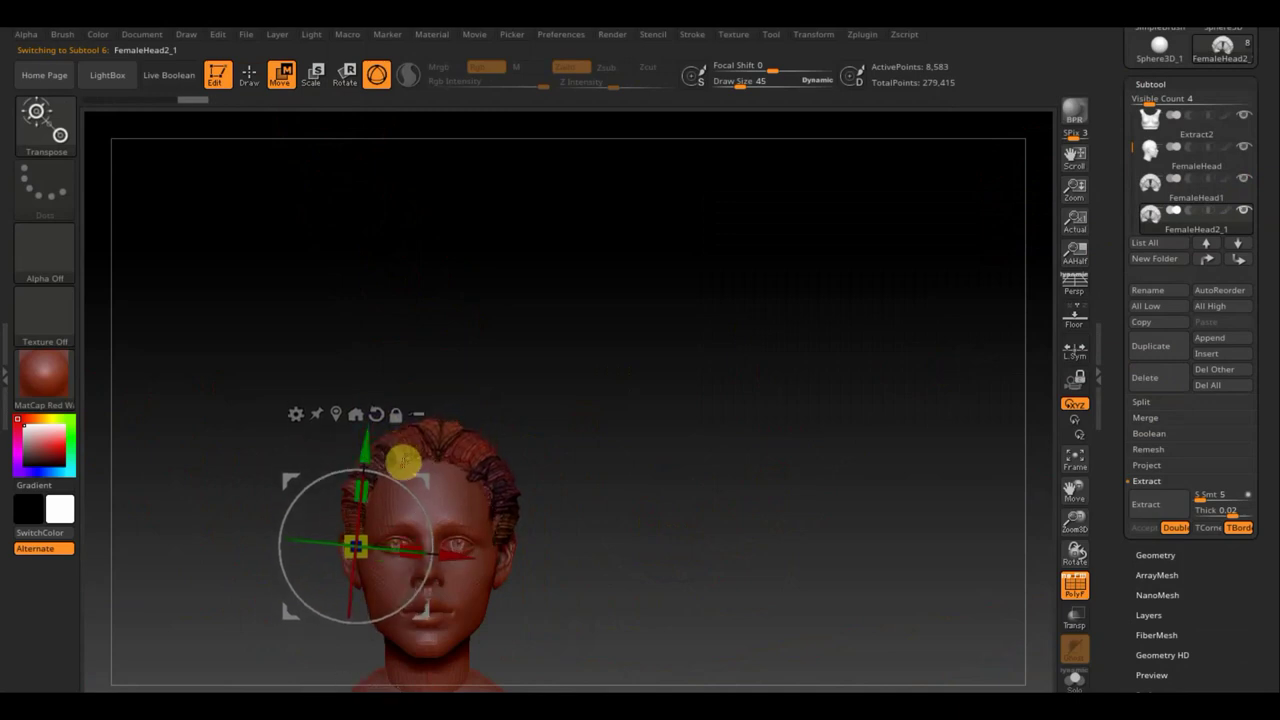
pyautogui.moveTo(396, 484); pyautogui.dragTo(400, 489)
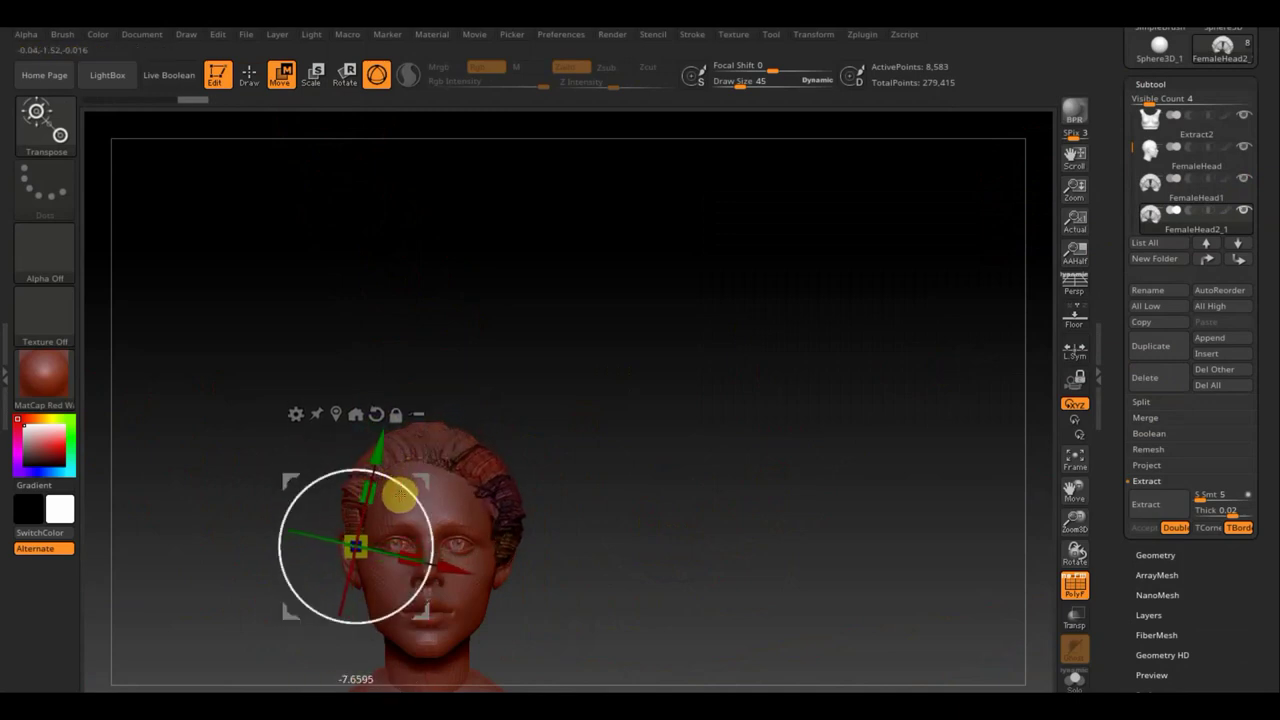
pyautogui.moveTo(377, 443); pyautogui.dragTo(371, 432)
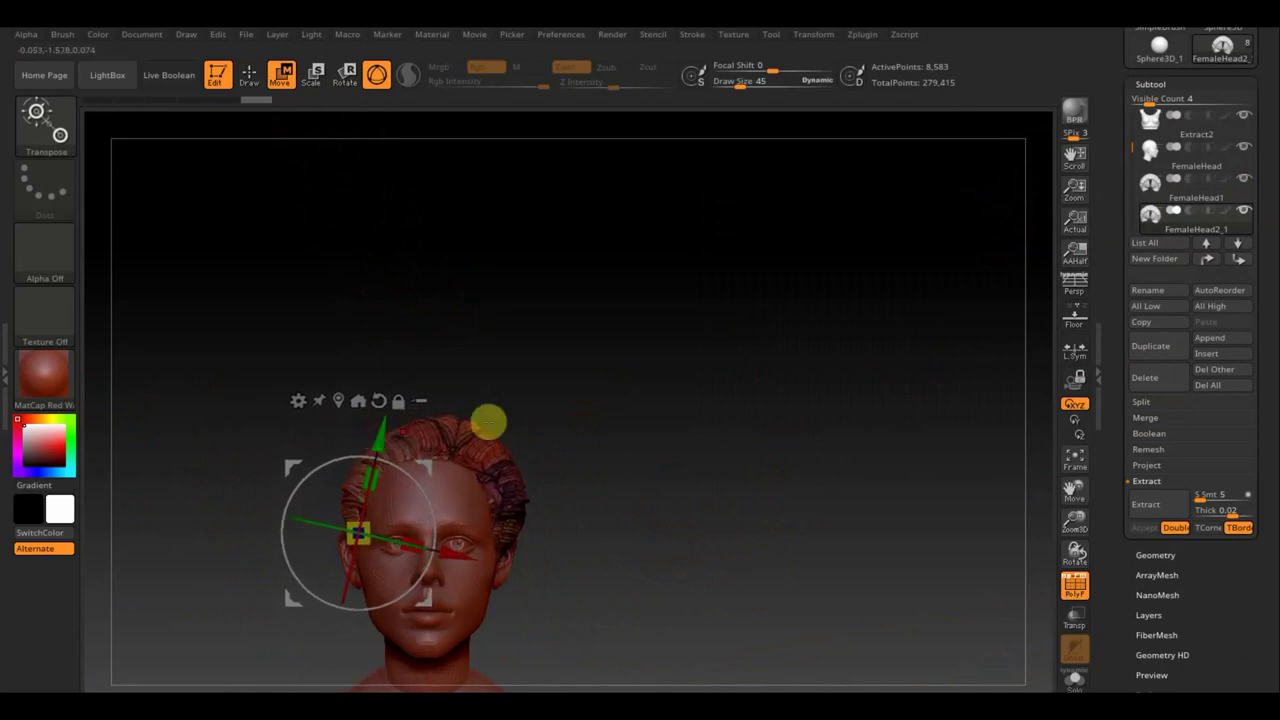
pyautogui.moveTo(489, 420)
pyautogui.mouseDown()
pyautogui.moveTo(613, 414)
pyautogui.moveTo(672, 435)
pyautogui.moveTo(640, 426)
pyautogui.mouseUp()
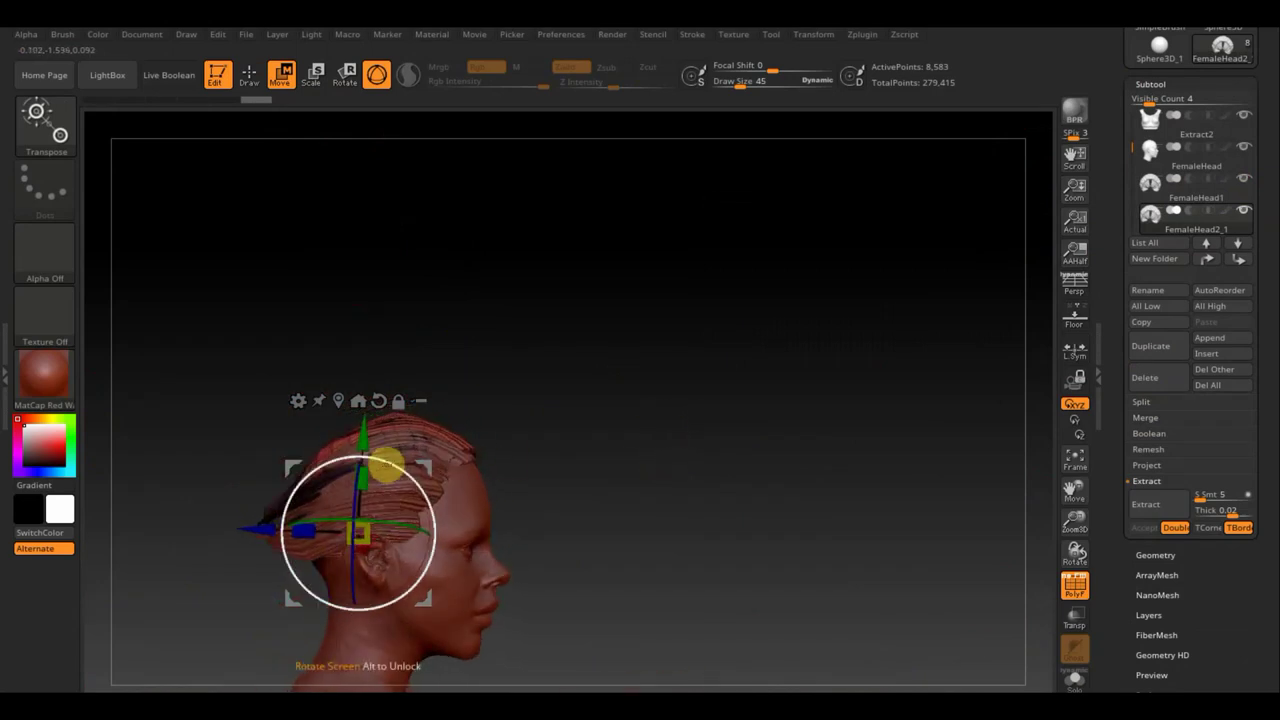
pyautogui.moveTo(399, 465); pyautogui.dragTo(425, 468)
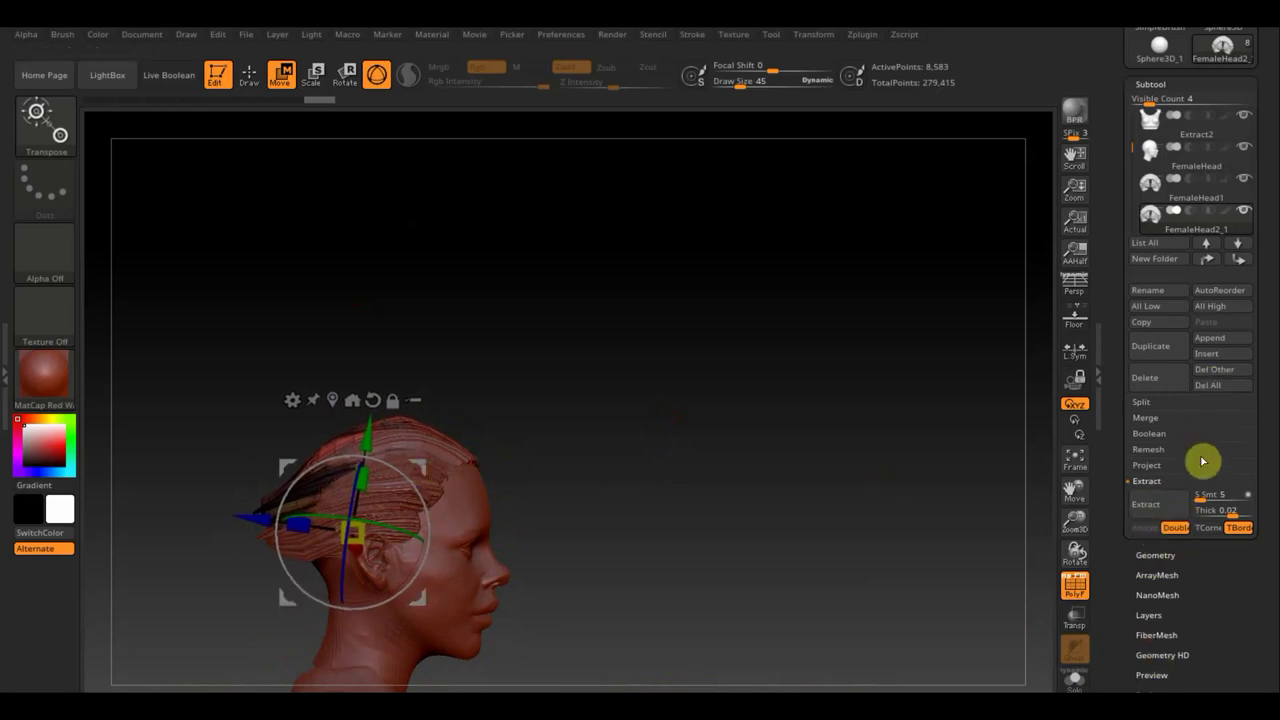
# Step: Delete the copy's hidden geometry, hide the polygroup overlay, and return to Draw mode
pyautogui.click(1150, 554)
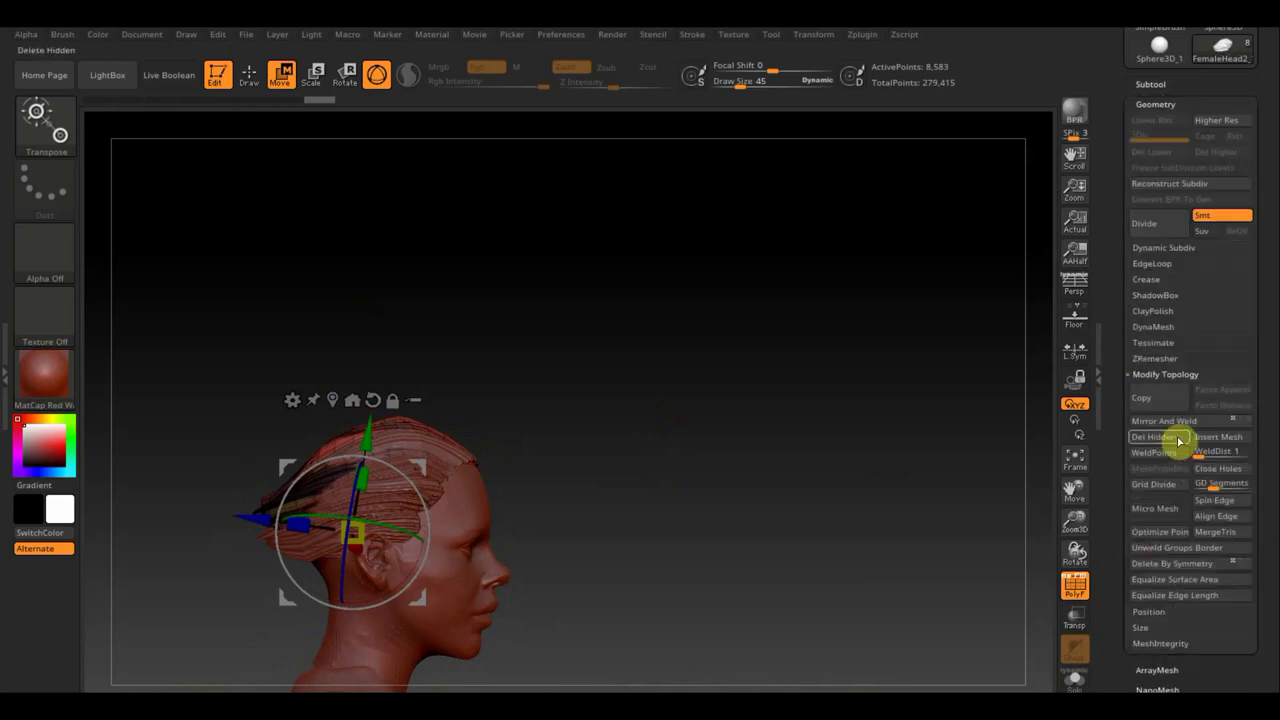
pyautogui.click(1182, 425)
pyautogui.moveTo(823, 463)
pyautogui.mouseDown()
pyautogui.moveTo(803, 465)
pyautogui.moveTo(826, 491)
pyautogui.moveTo(857, 488)
pyautogui.moveTo(772, 486)
pyautogui.mouseUp()
pyautogui.click(1074, 586)
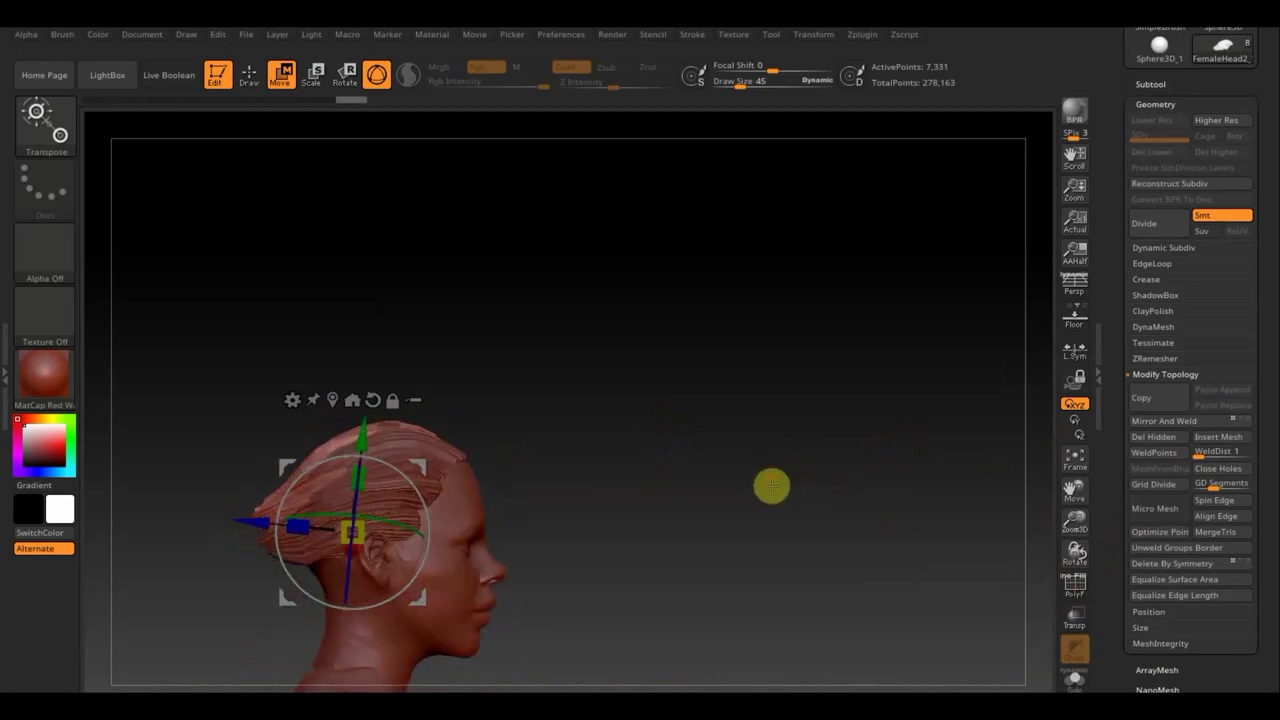
pyautogui.click(249, 73)
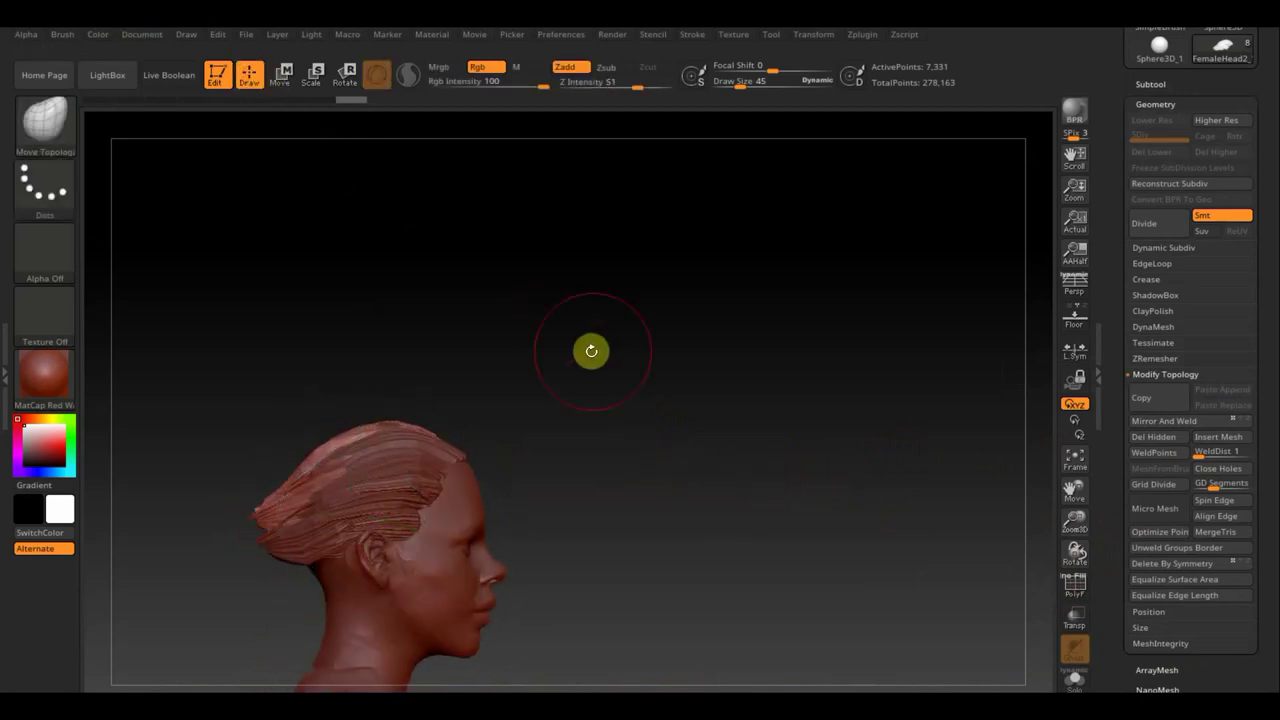
# Step: Make the FemaleHead2 subtool active
pyautogui.keyDown('alt'); pyautogui.moveTo(580, 346); pyautogui.dragTo(705, 294); pyautogui.keyUp('alt')
pyautogui.click(1180, 85)
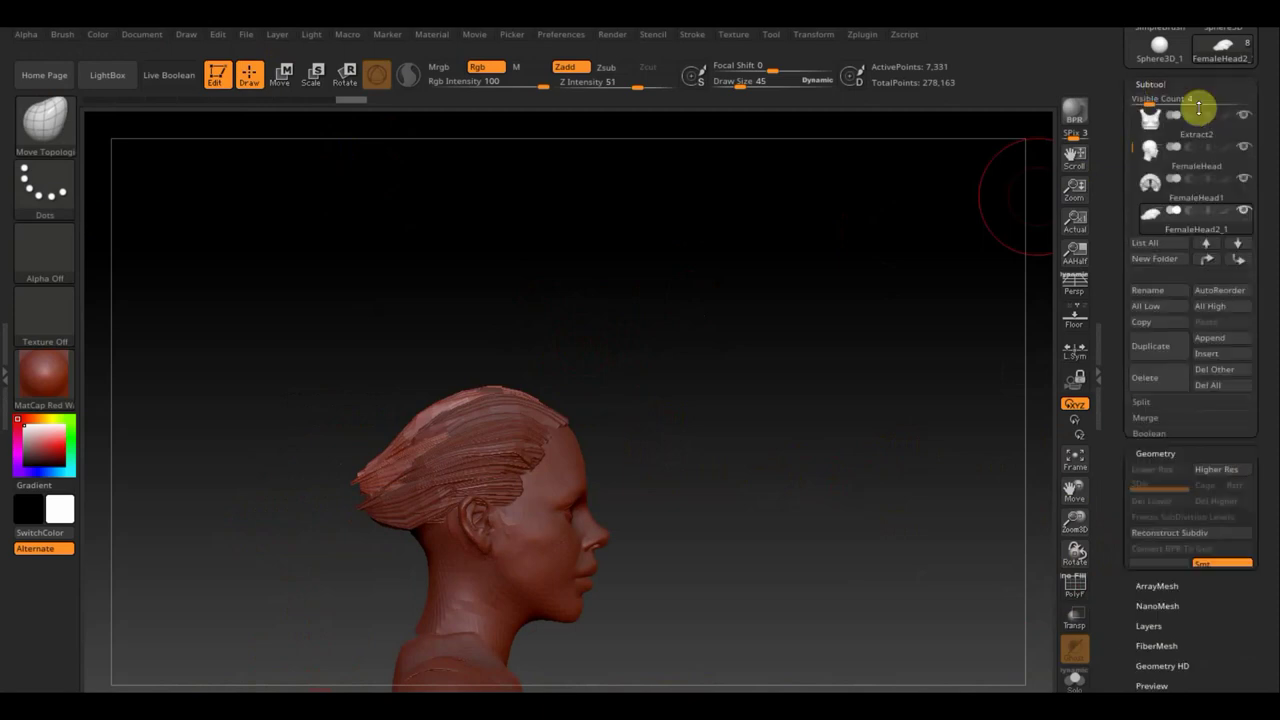
pyautogui.click(1248, 211)
pyautogui.moveTo(1195, 214)
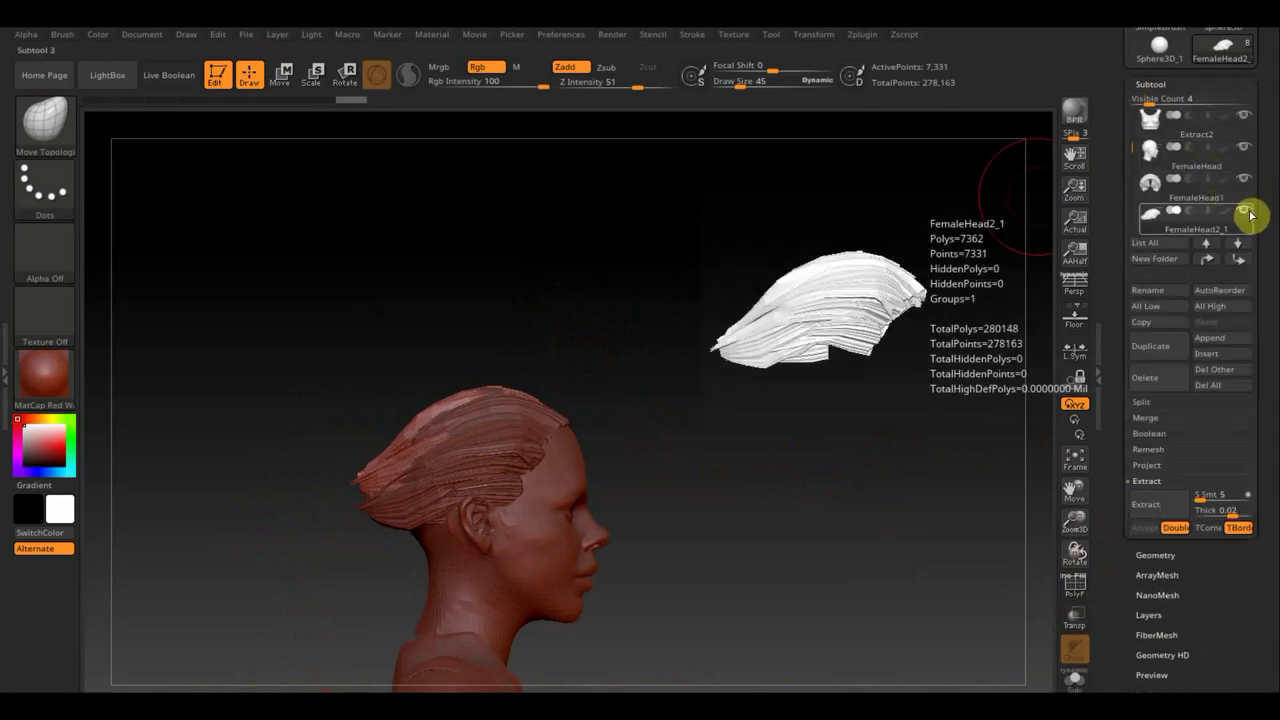
pyautogui.click(1246, 189)
pyautogui.click(1243, 245)
pyautogui.moveTo(1152, 214)
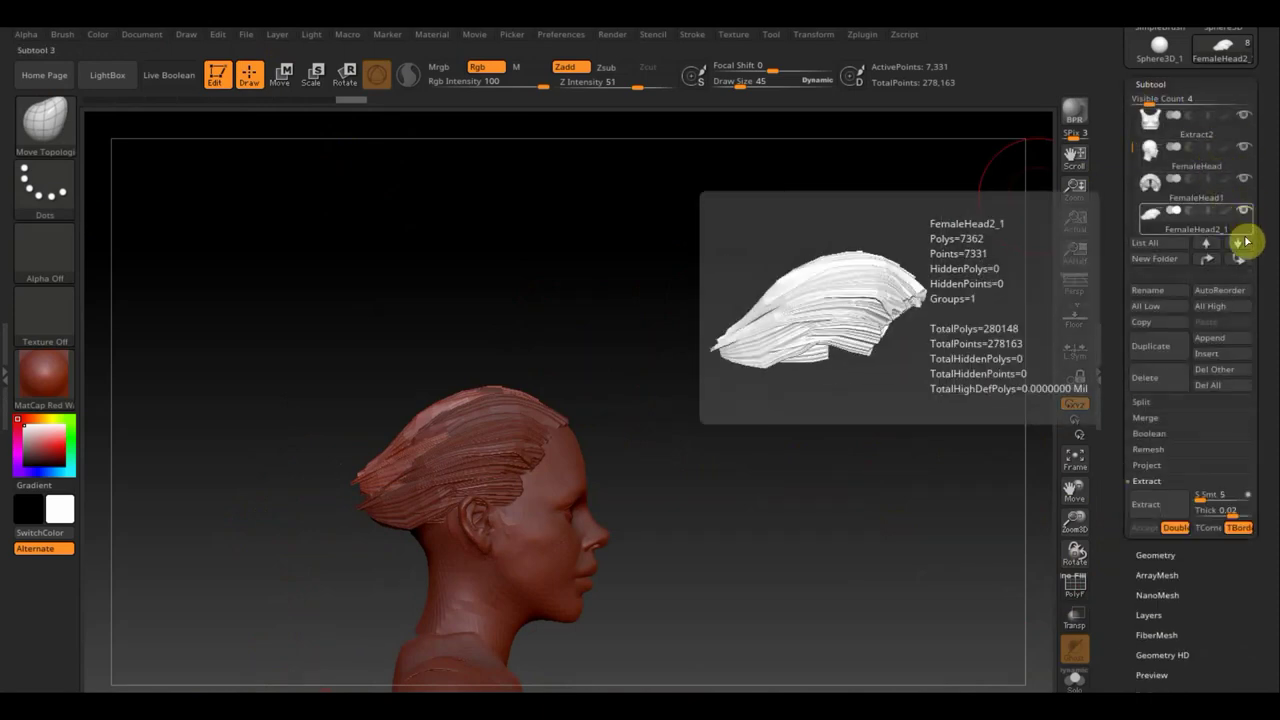
pyautogui.click(1244, 245)
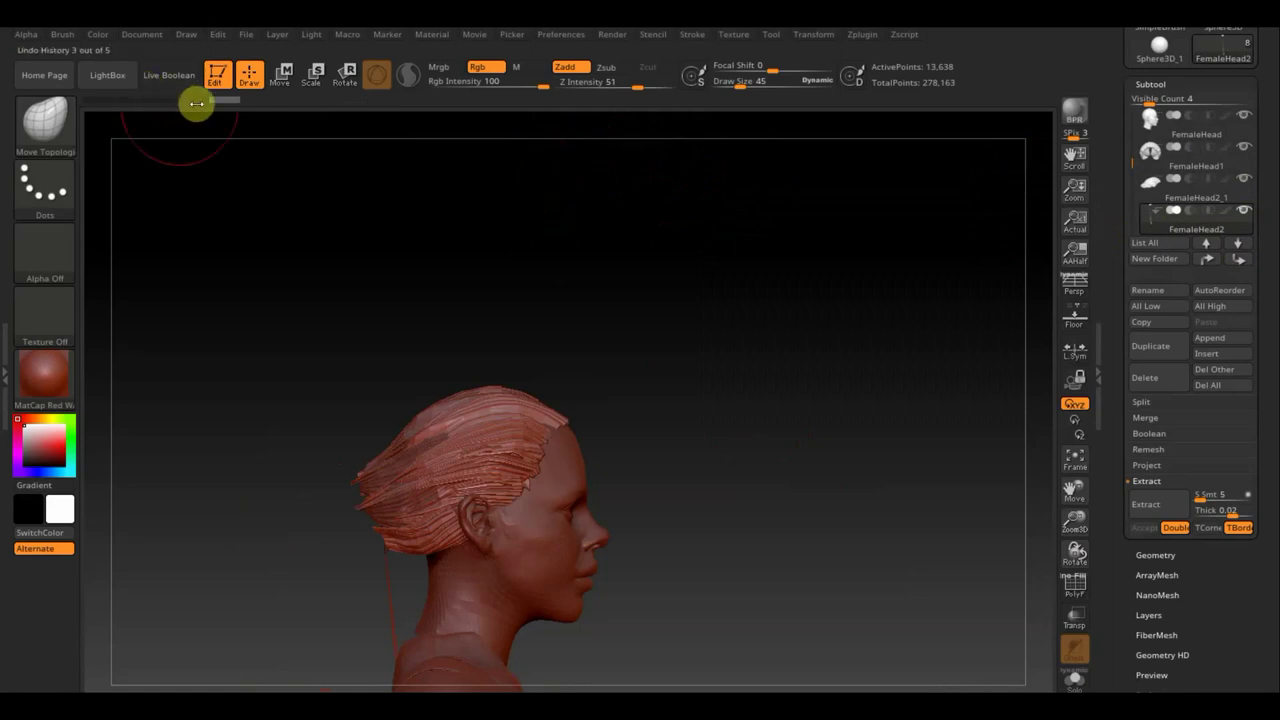
# Step: Scrub the Undo History to bring the ponytail back on the head mesh
pyautogui.click(176, 100)
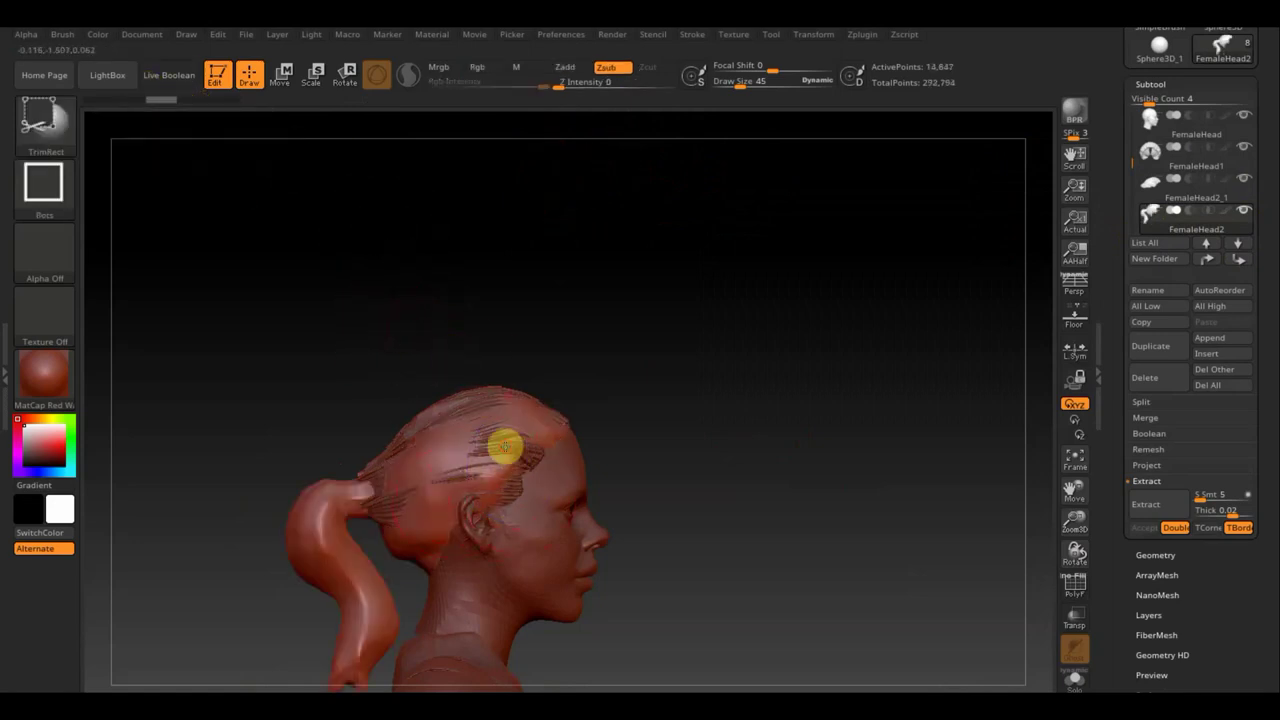
pyautogui.hotkey('ctrl', 'shift', 'z')
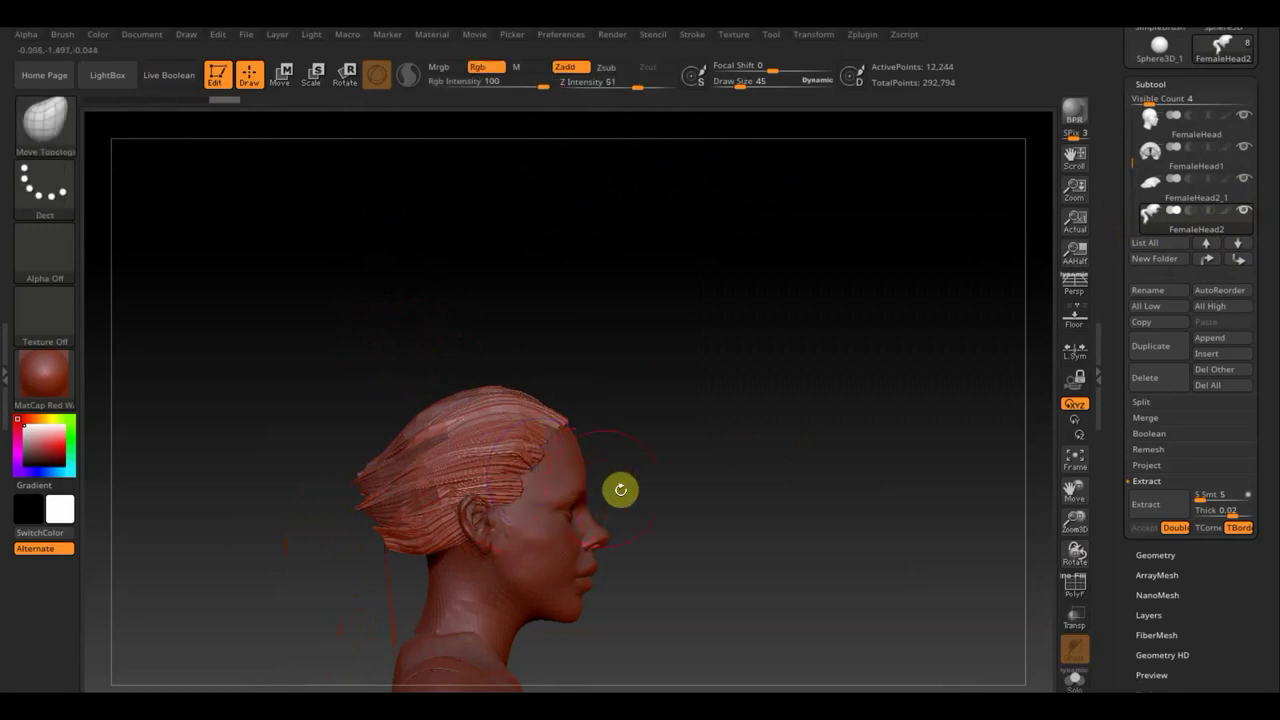
pyautogui.hotkey('ctrl', 'shift', 'z')
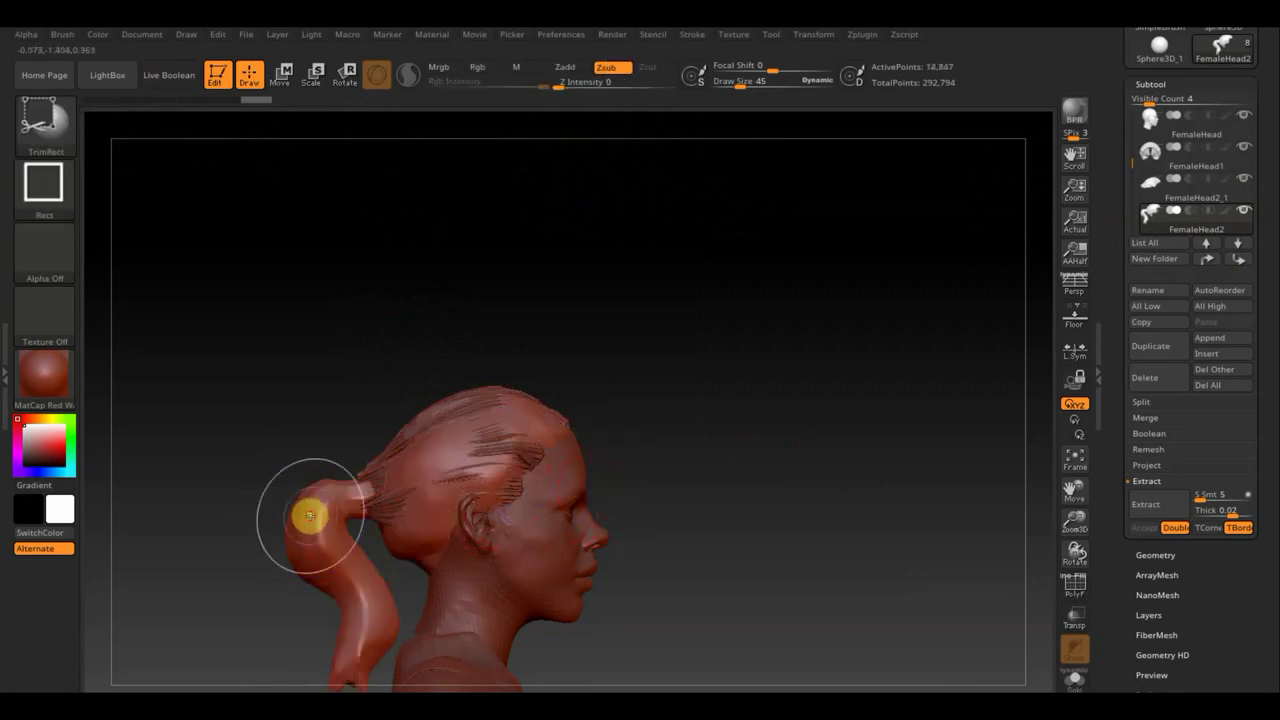
pyautogui.hotkey('ctrl', 'shift', 'z')
pyautogui.hotkey('ctrl', 'shift', 'z')
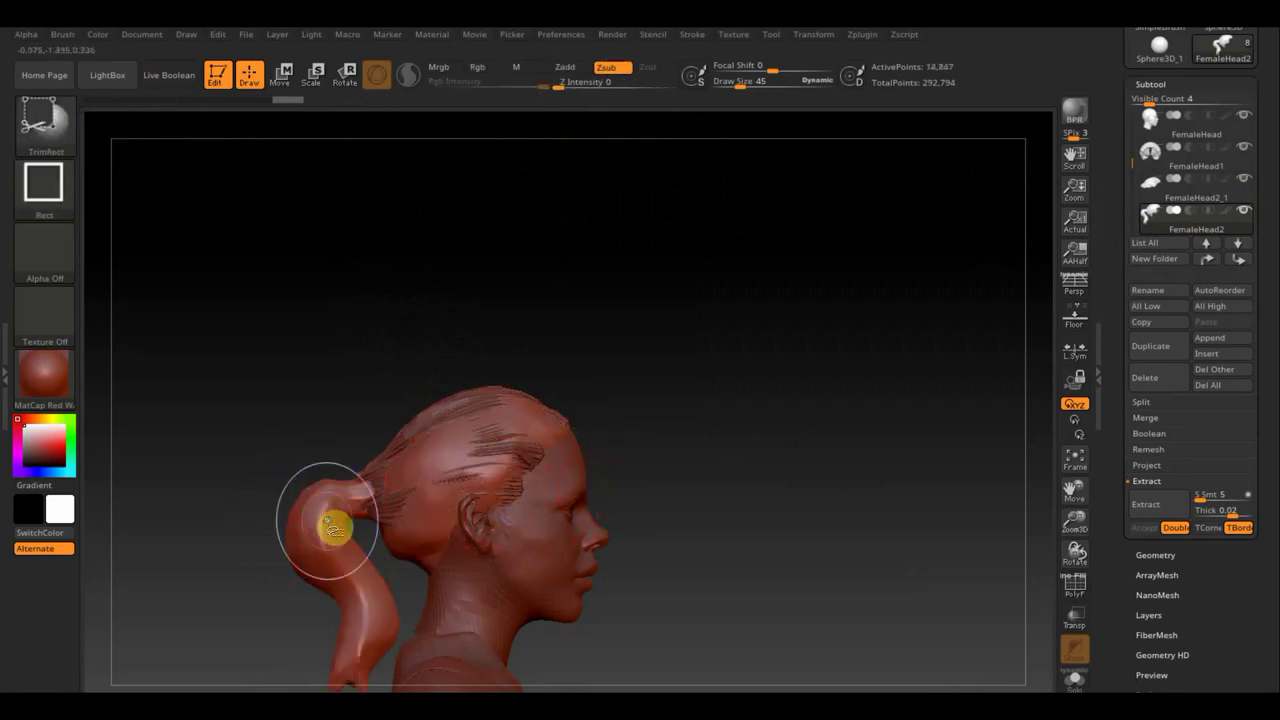
pyautogui.hotkey('ctrl', 'shift', 'z')
pyautogui.hotkey('ctrl', 'shift', 'z')
pyautogui.hotkey('ctrl', 'shift', 'z')
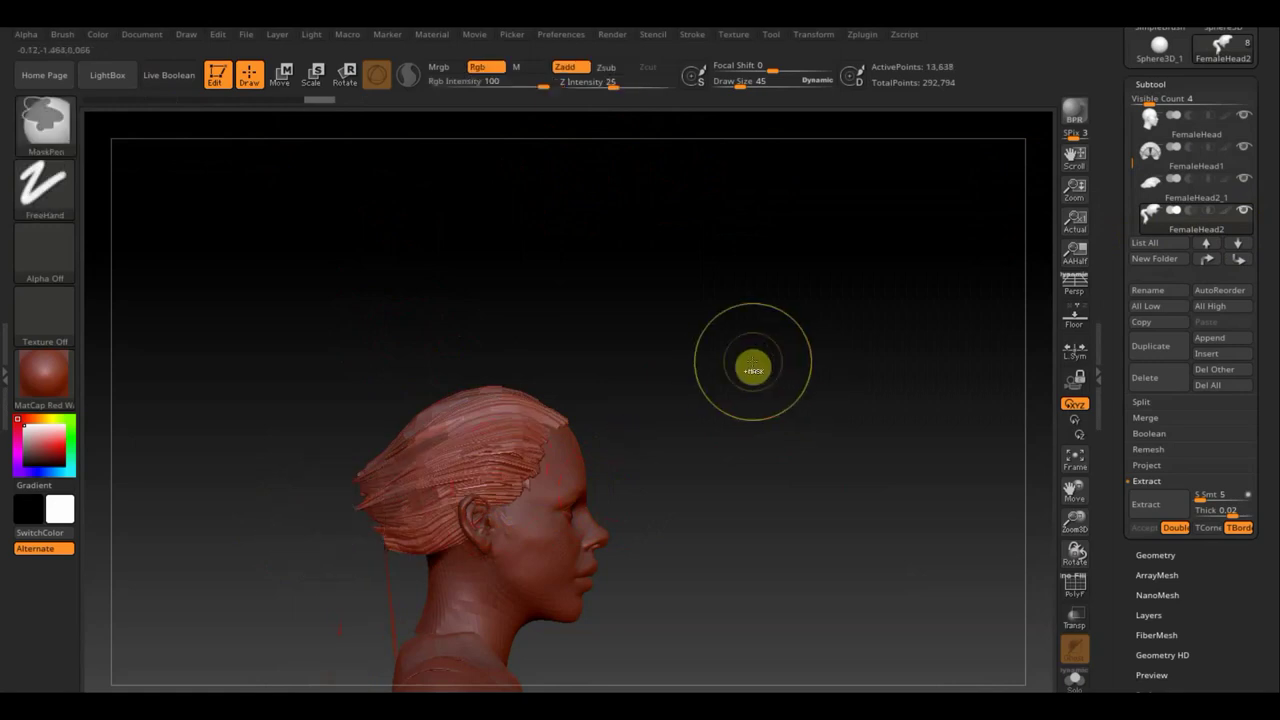
pyautogui.hotkey('ctrl', 'z')
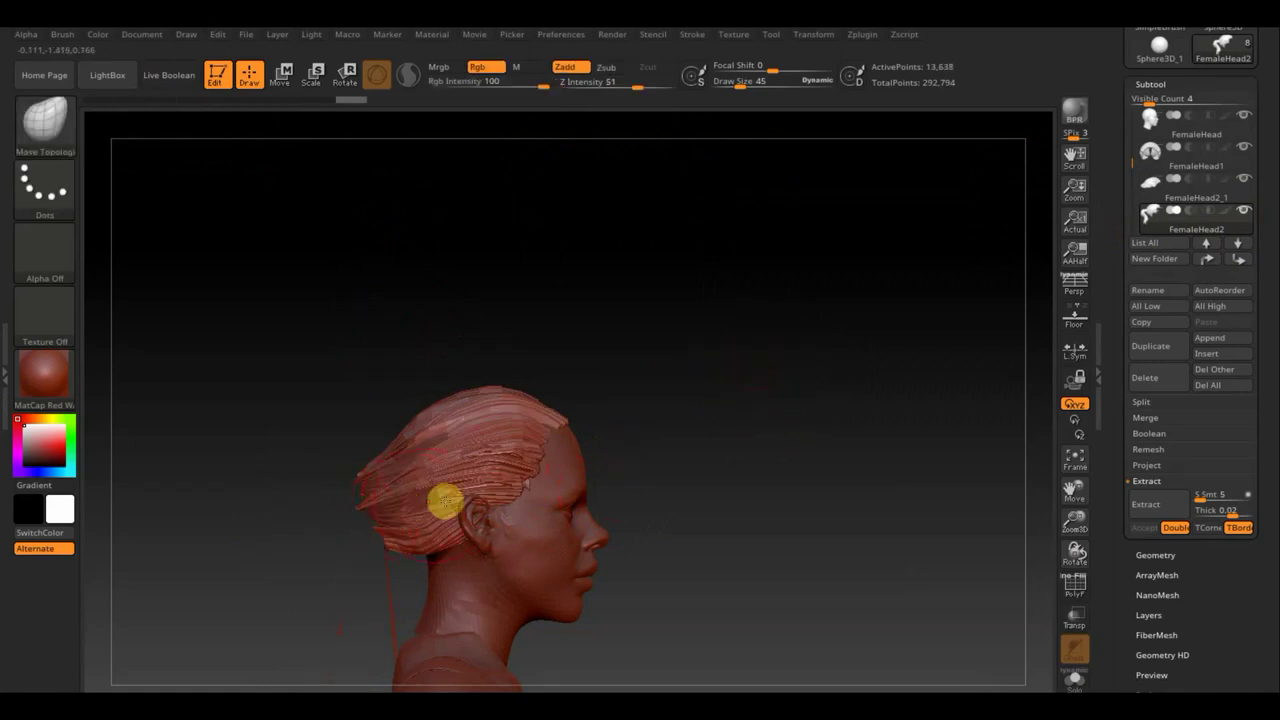
pyautogui.click(1076, 588)
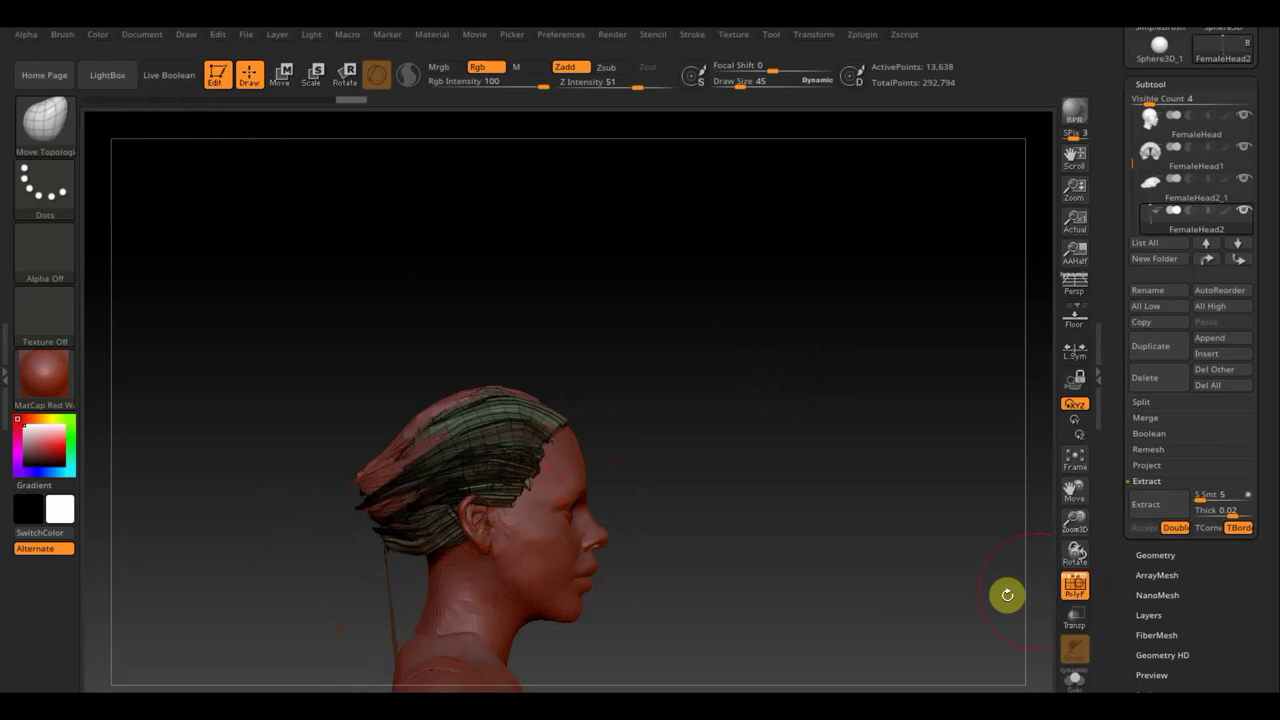
pyautogui.keyDown('ctrl'); pyautogui.keyDown('shift'); pyautogui.click(495, 450); pyautogui.keyUp('shift'); pyautogui.keyUp('ctrl')
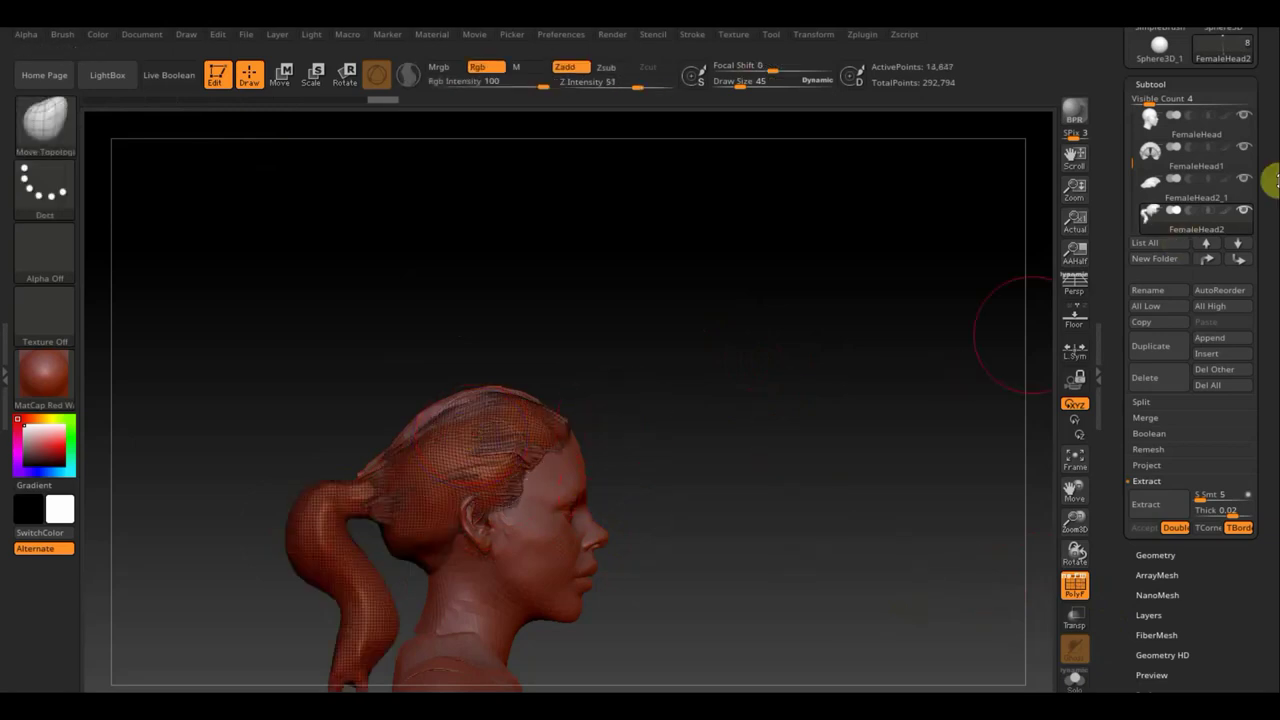
# Step: Hide FemaleHead2_1, delete the head mesh's hidden geometry, then show FemaleHead2_1 again
pyautogui.click(1246, 180)
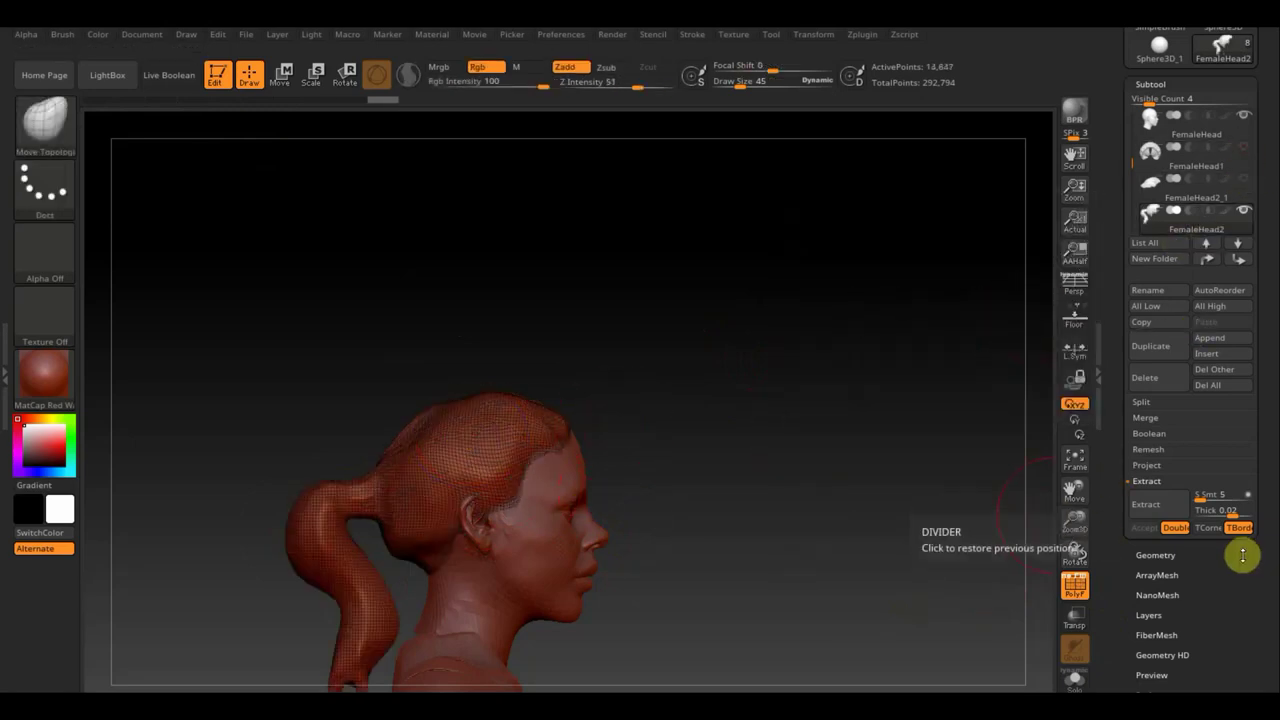
pyautogui.click(1157, 554)
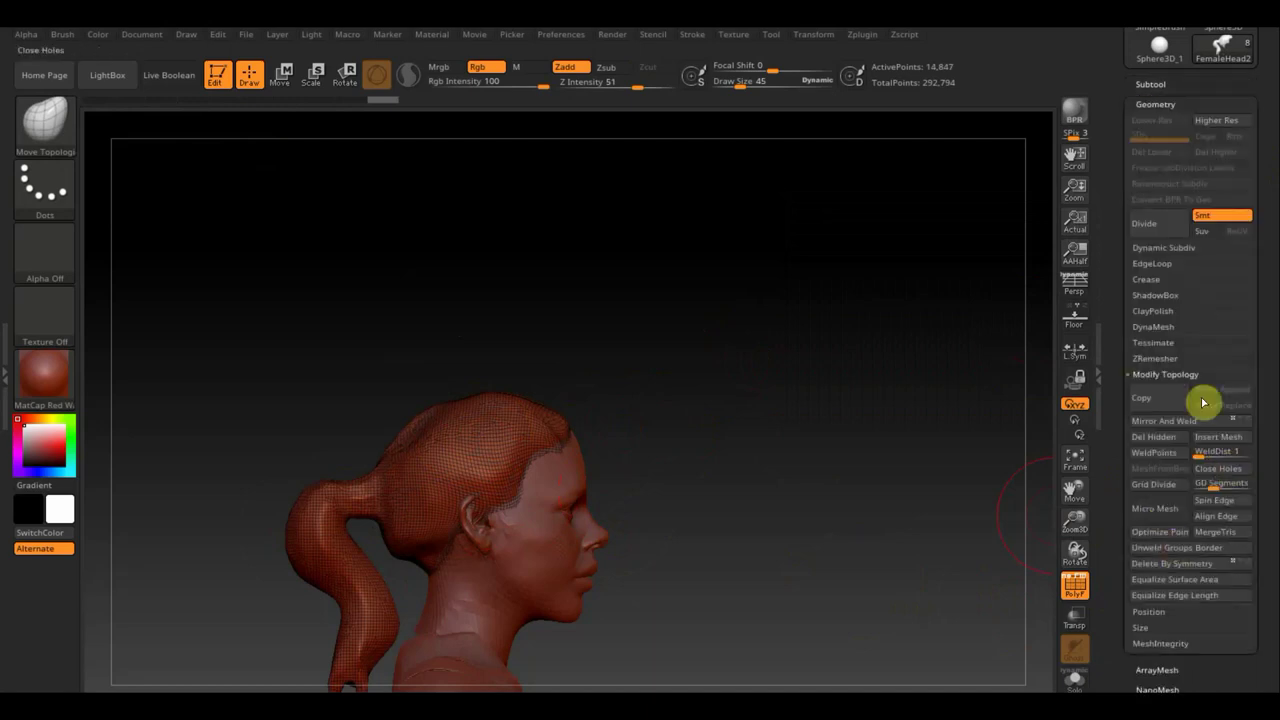
pyautogui.click(1165, 442)
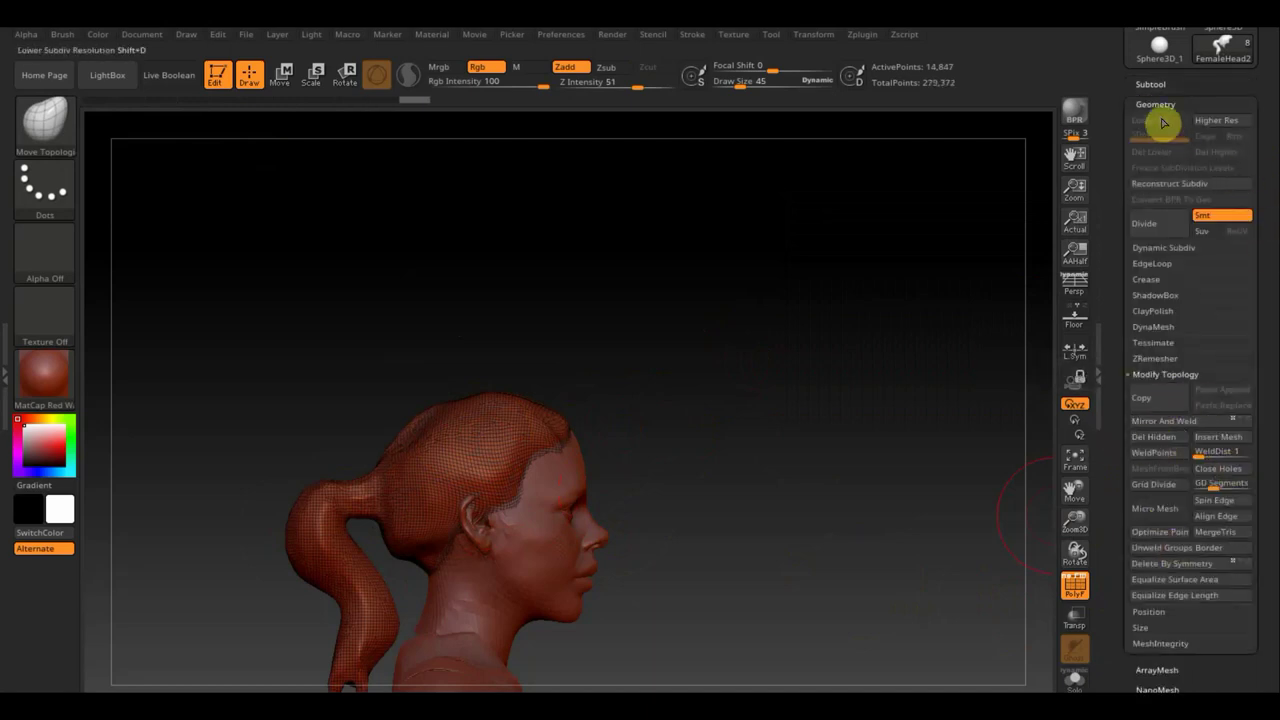
pyautogui.click(1145, 84)
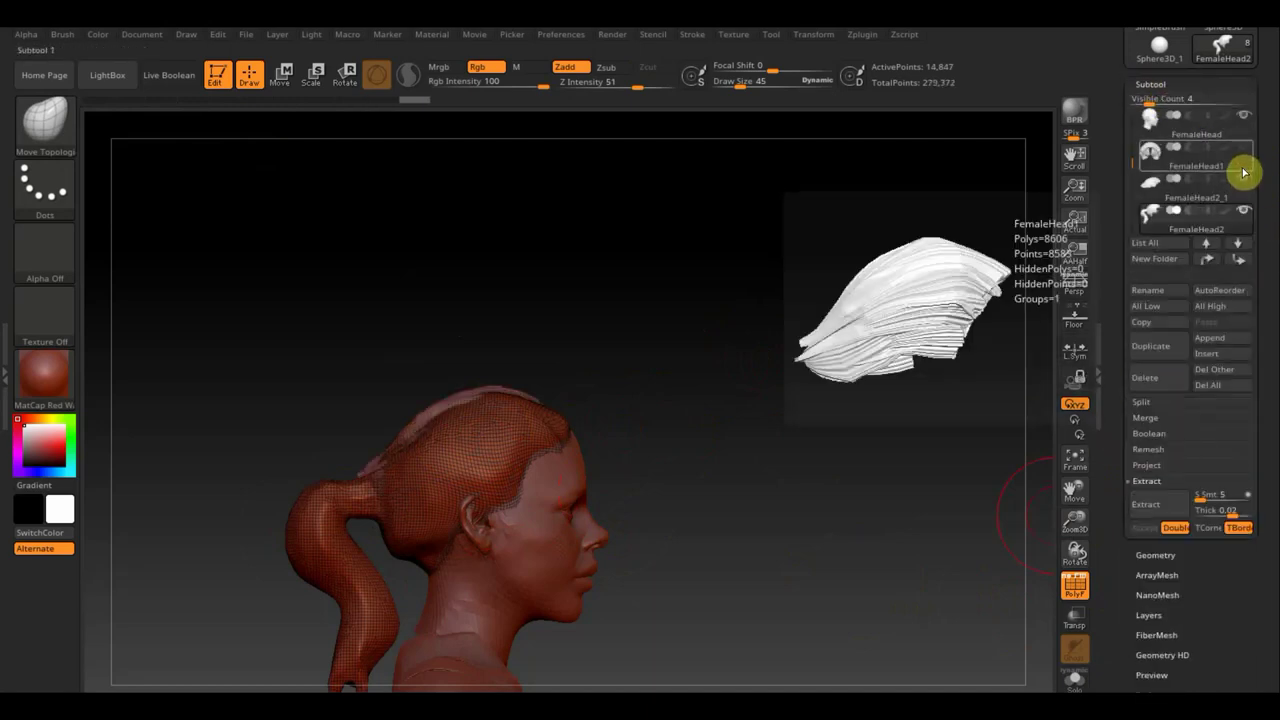
pyautogui.click(1245, 177)
pyautogui.moveTo(735, 402)
pyautogui.mouseDown()
pyautogui.moveTo(811, 403)
pyautogui.moveTo(723, 403)
pyautogui.moveTo(766, 460)
pyautogui.moveTo(823, 334)
pyautogui.moveTo(808, 368)
pyautogui.moveTo(731, 389)
pyautogui.mouseUp()
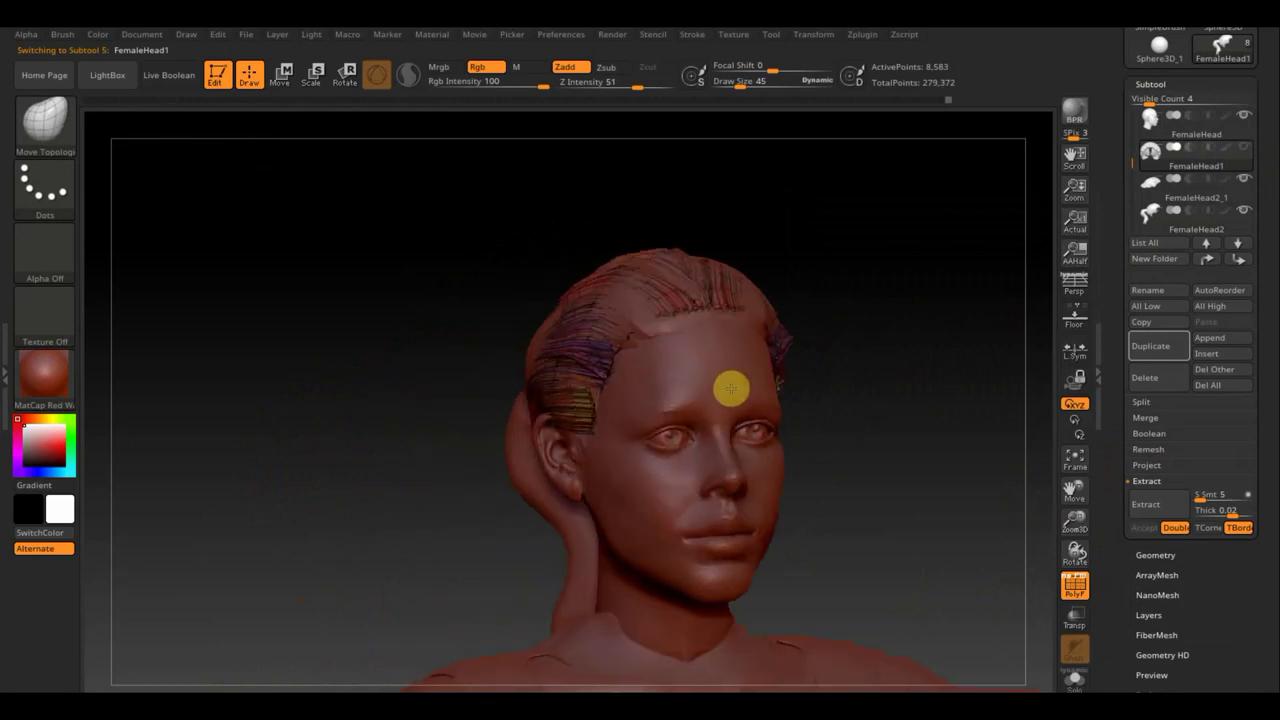
# Step: With the FemaleHead2 ponytail piece active, smooth the hair strands above the ear
pyautogui.click(1165, 226)
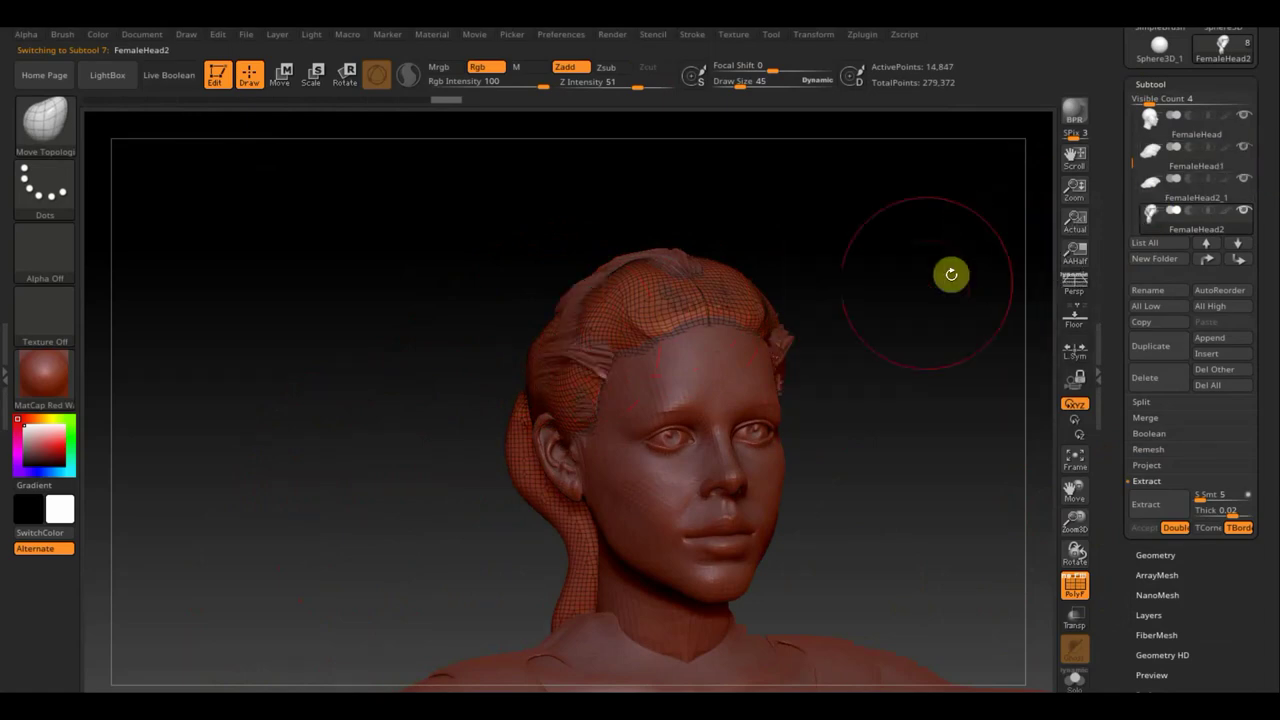
pyautogui.moveTo(948, 274)
pyautogui.mouseDown()
pyautogui.moveTo(946, 251)
pyautogui.moveTo(1022, 207)
pyautogui.mouseUp()
pyautogui.moveTo(866, 371); pyautogui.dragTo(714, 417)
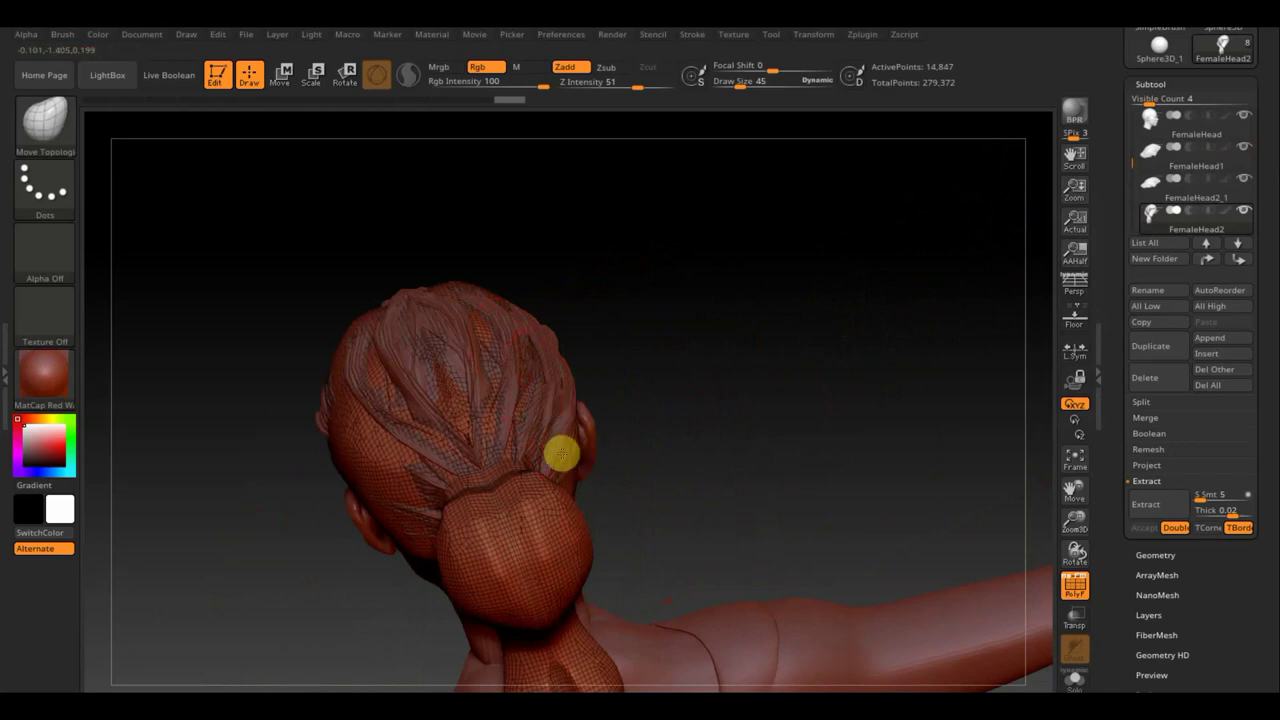
pyautogui.moveTo(620, 363)
pyautogui.mouseDown()
pyautogui.moveTo(563, 340)
pyautogui.moveTo(528, 401)
pyautogui.mouseUp()
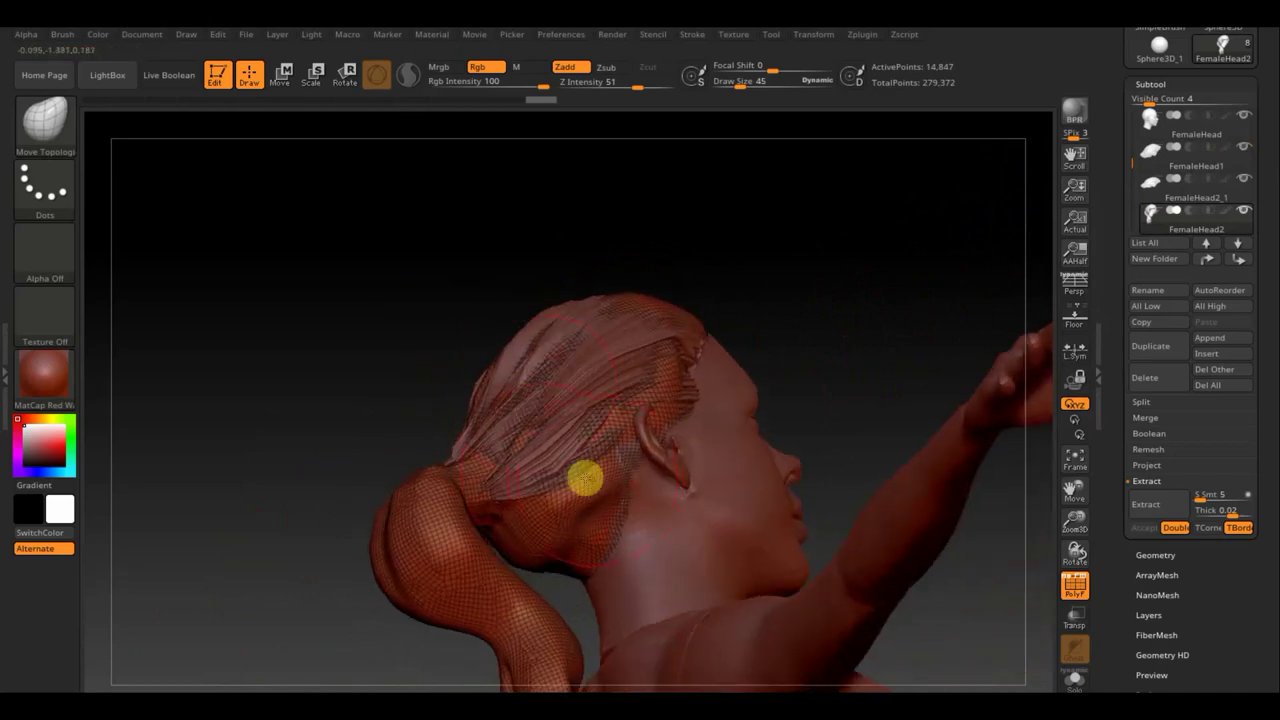
pyautogui.moveTo(797, 394)
pyautogui.mouseDown()
pyautogui.moveTo(760, 411)
pyautogui.moveTo(645, 408)
pyautogui.mouseUp()
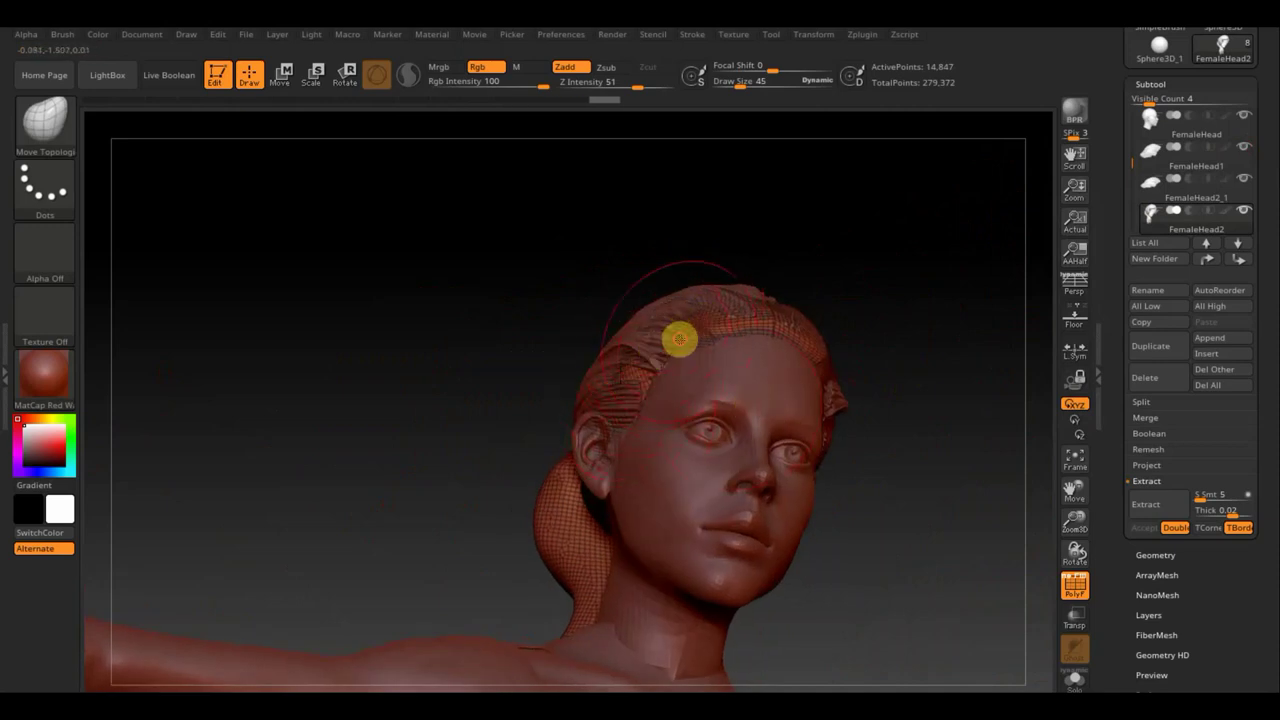
pyautogui.keyDown('shift'); pyautogui.moveTo(631, 360); pyautogui.dragTo(640, 373); pyautogui.keyUp('shift')
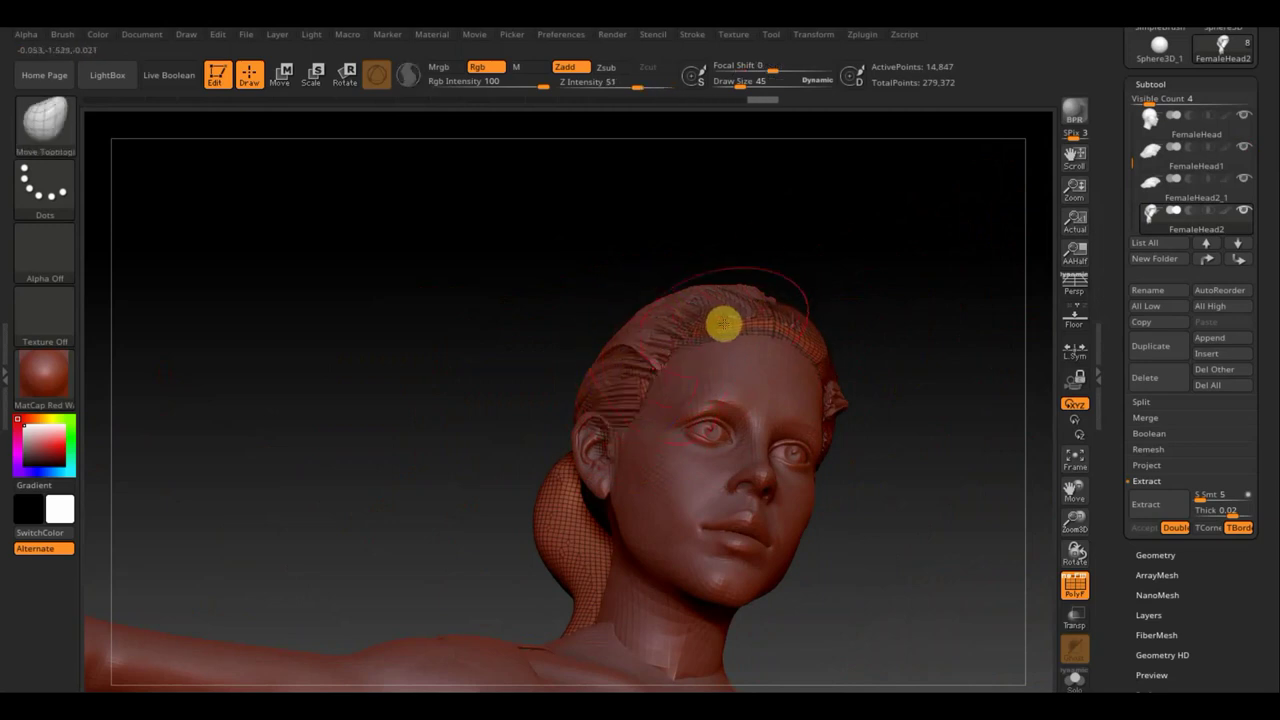
pyautogui.moveTo(723, 323)
pyautogui.mouseDown()
pyautogui.moveTo(863, 286)
pyautogui.moveTo(732, 321)
pyautogui.moveTo(755, 322)
pyautogui.mouseUp()
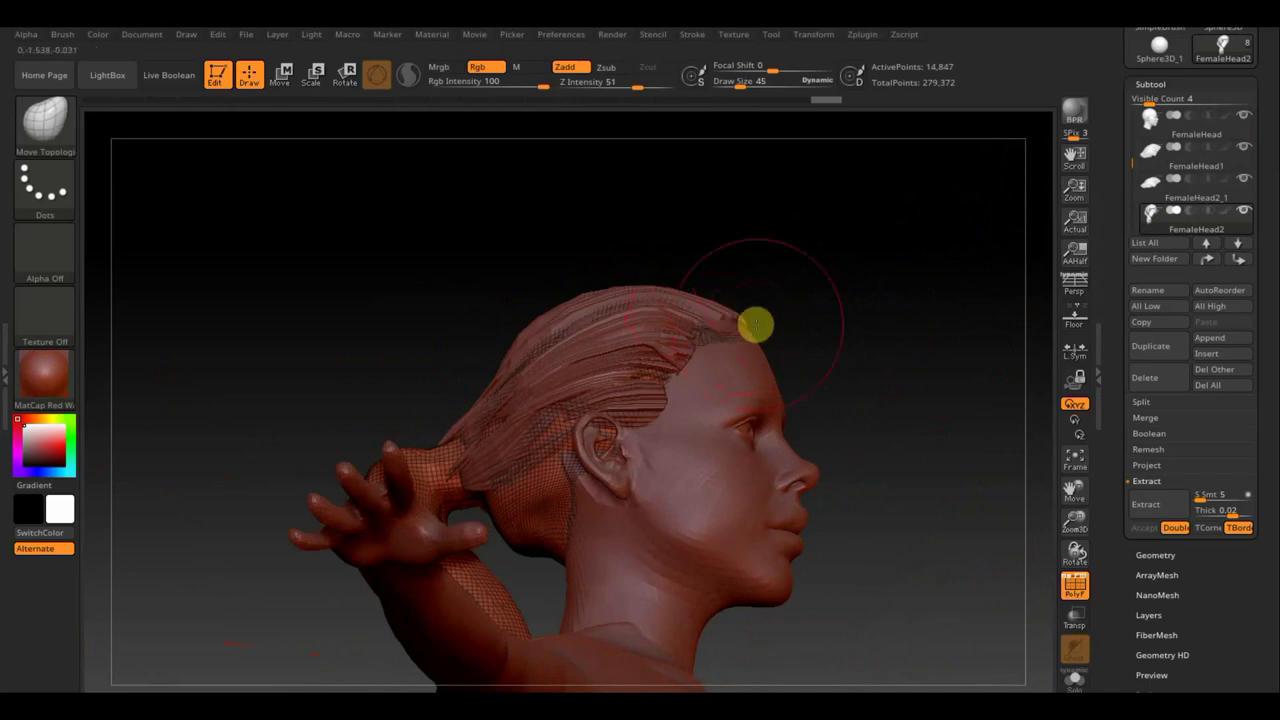
# Step: Step back and forward through the undo history to restore the hair and ponytail changes
pyautogui.hotkey('ctrl', 'z')
pyautogui.hotkey('ctrl', 'z')
pyautogui.hotkey('ctrl', 'z')
pyautogui.hotkey('ctrl', 'z')
pyautogui.hotkey('ctrl', 'z')
pyautogui.hotkey('ctrl', 'z')
pyautogui.hotkey('ctrl', 'z')
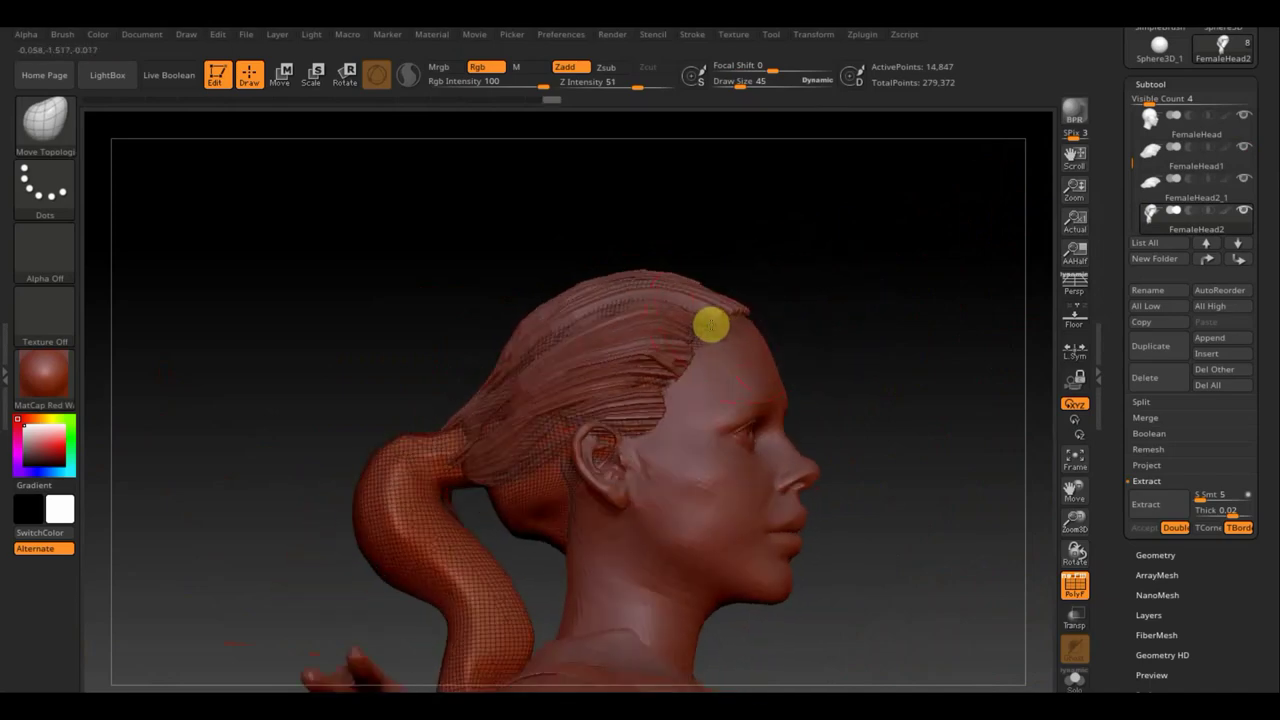
pyautogui.hotkey('ctrl', 'shift', 'z')
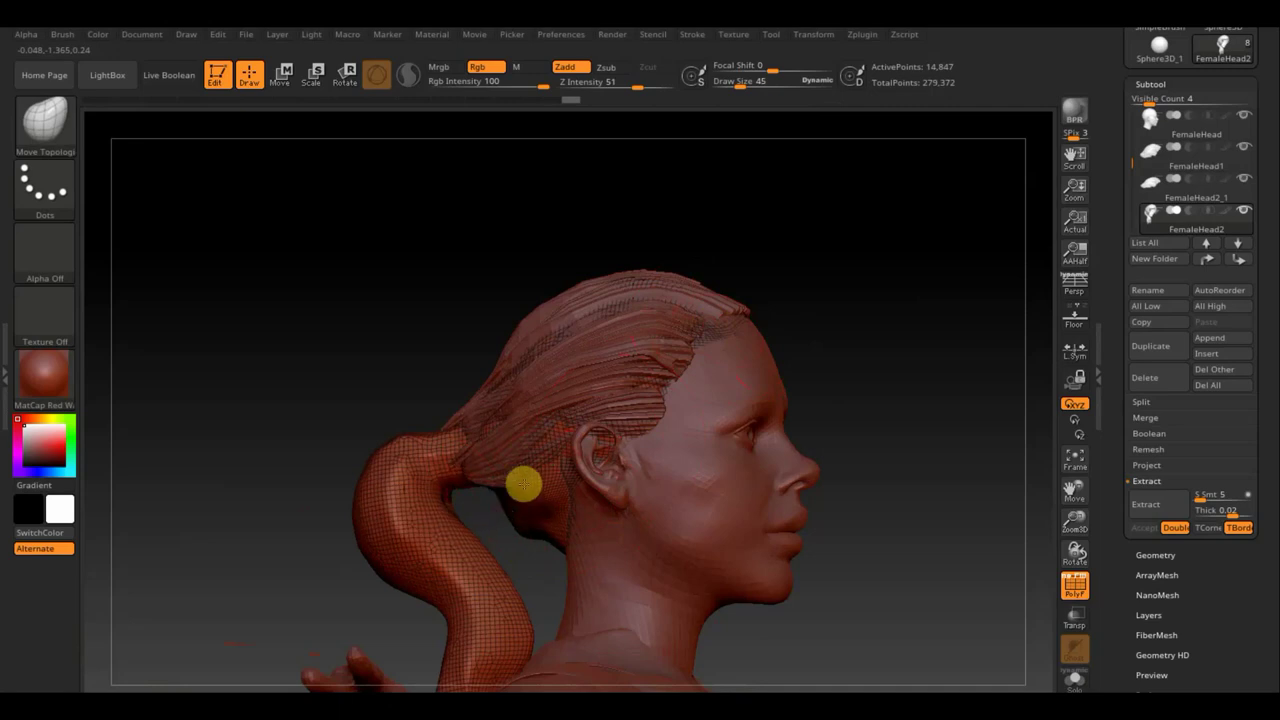
pyautogui.hotkey('ctrl', 'shift', 'z')
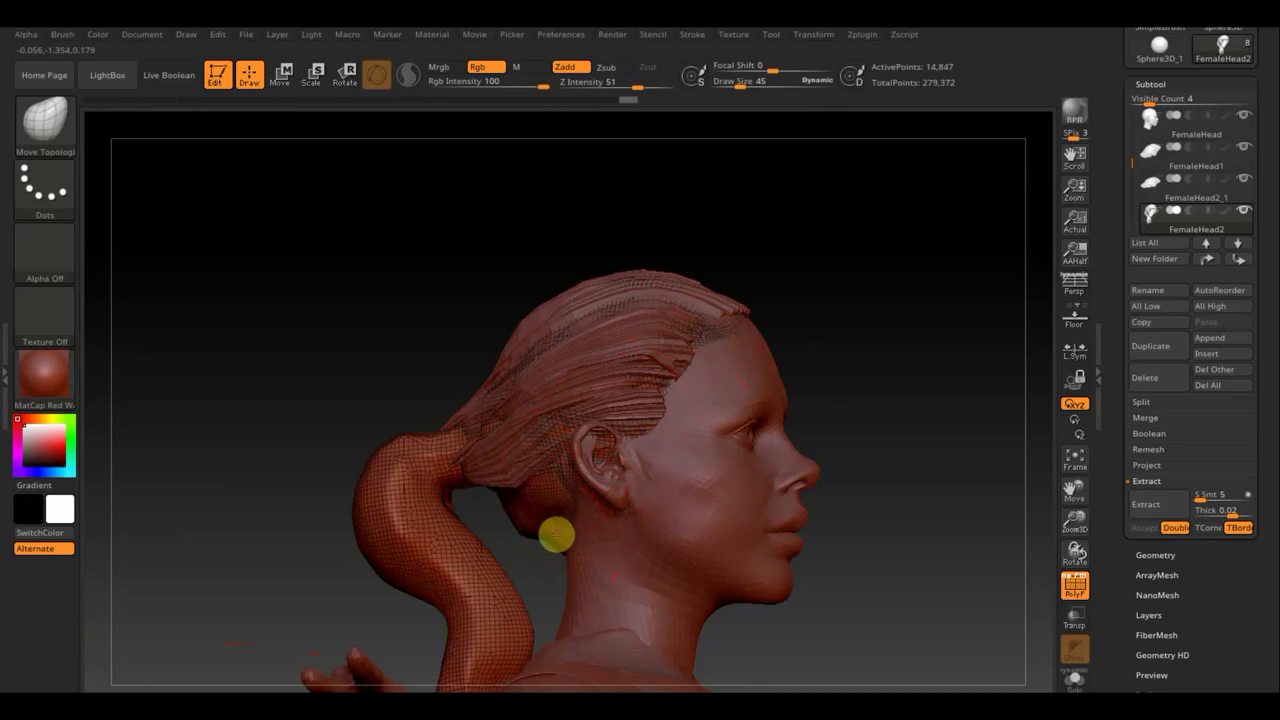
pyautogui.hotkey('ctrl', 'shift', 'z')
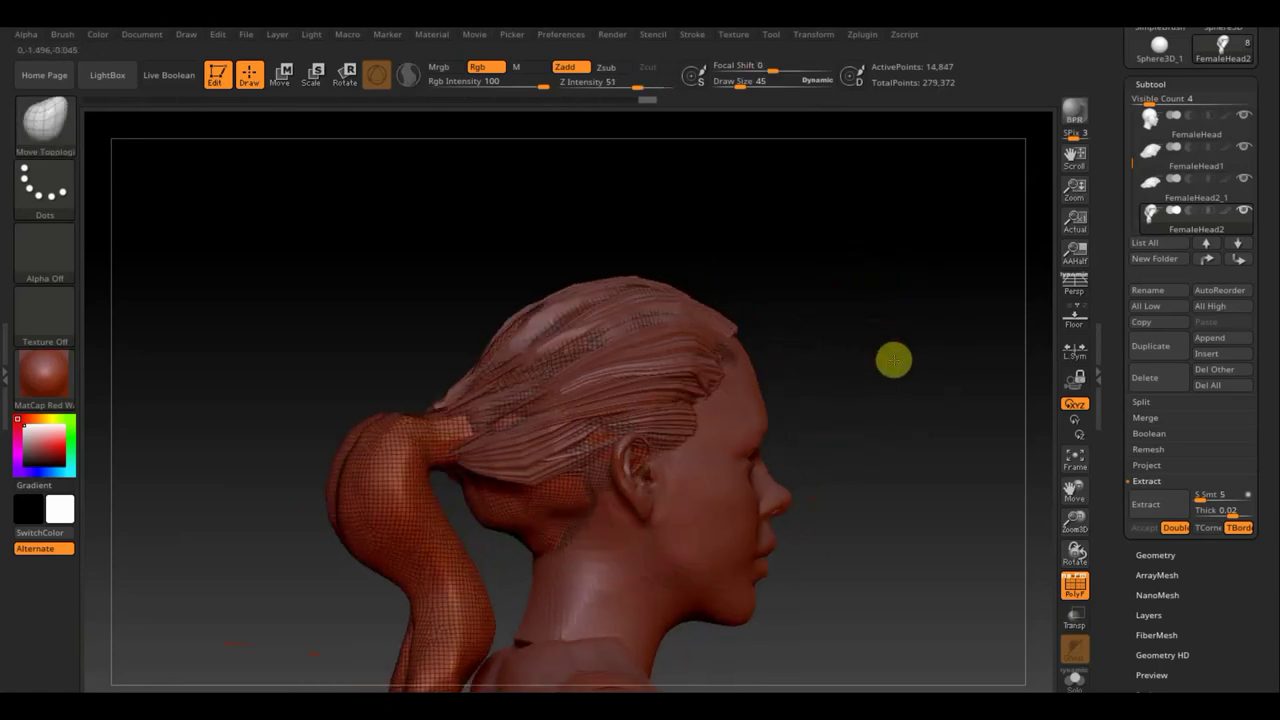
# Step: Reshape the neck behind the ear with Move Topological and expand Subtool Geometry
pyautogui.moveTo(894, 360); pyautogui.dragTo(883, 354)
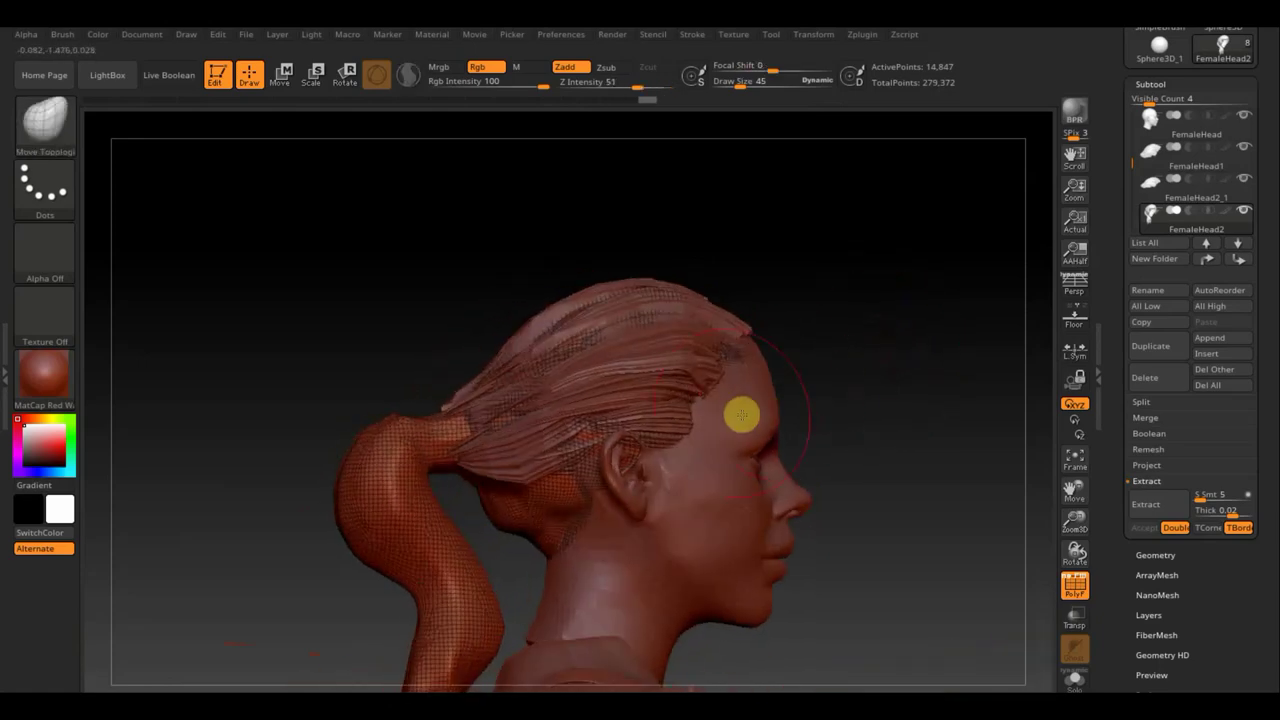
pyautogui.keyDown('alt'); pyautogui.moveTo(843, 391); pyautogui.dragTo(860, 464, button='right'); pyautogui.keyUp('alt')
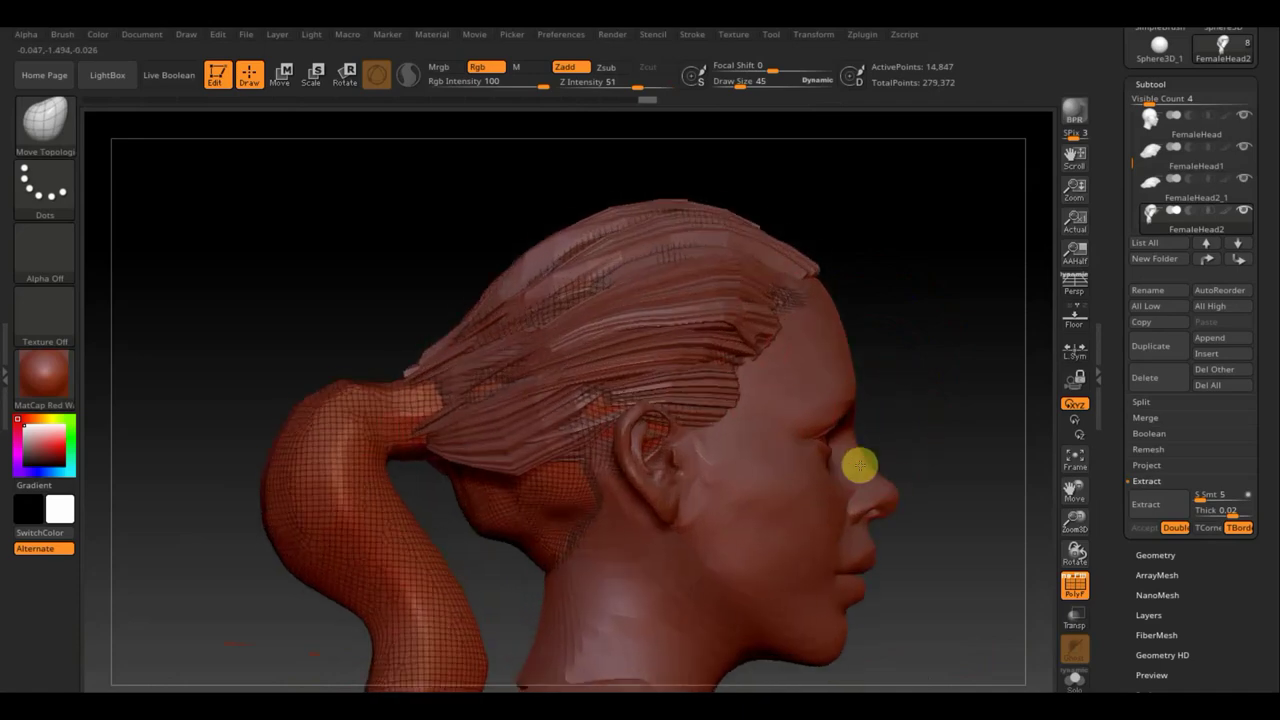
pyautogui.keyDown('alt'); pyautogui.moveTo(911, 391); pyautogui.dragTo(857, 320, button='right'); pyautogui.keyUp('alt')
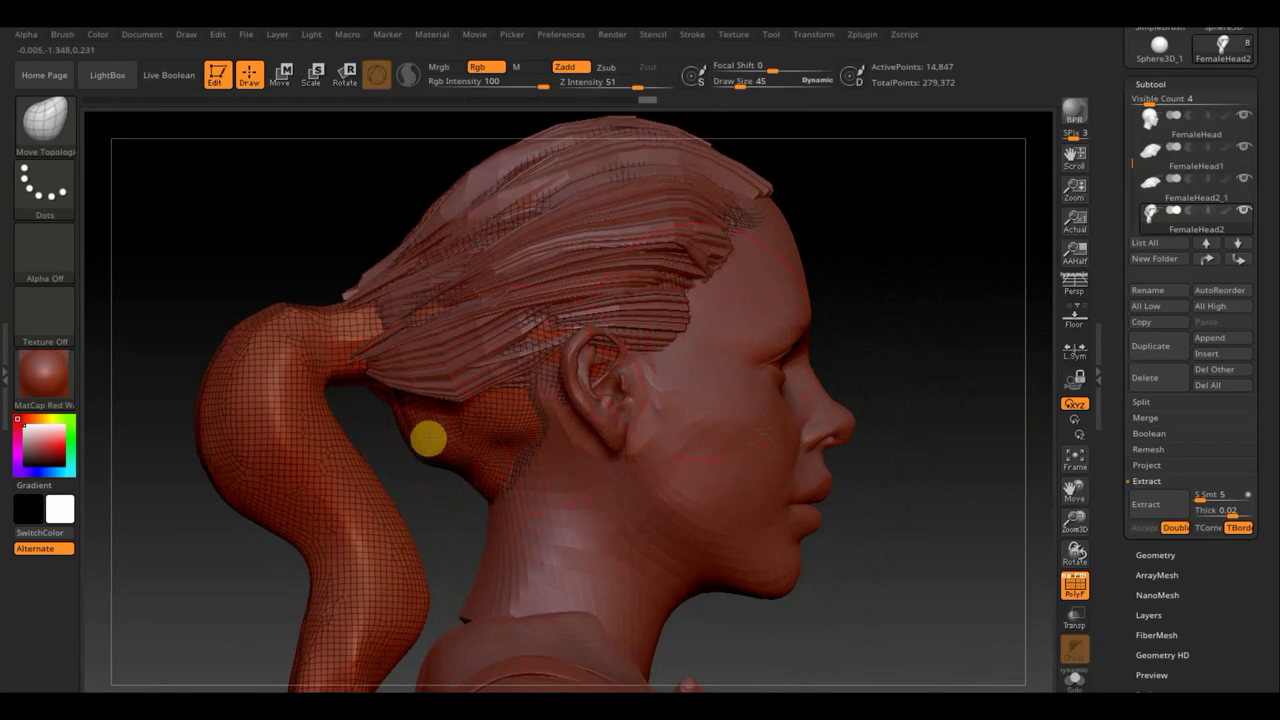
pyautogui.moveTo(428, 438); pyautogui.dragTo(444, 408)
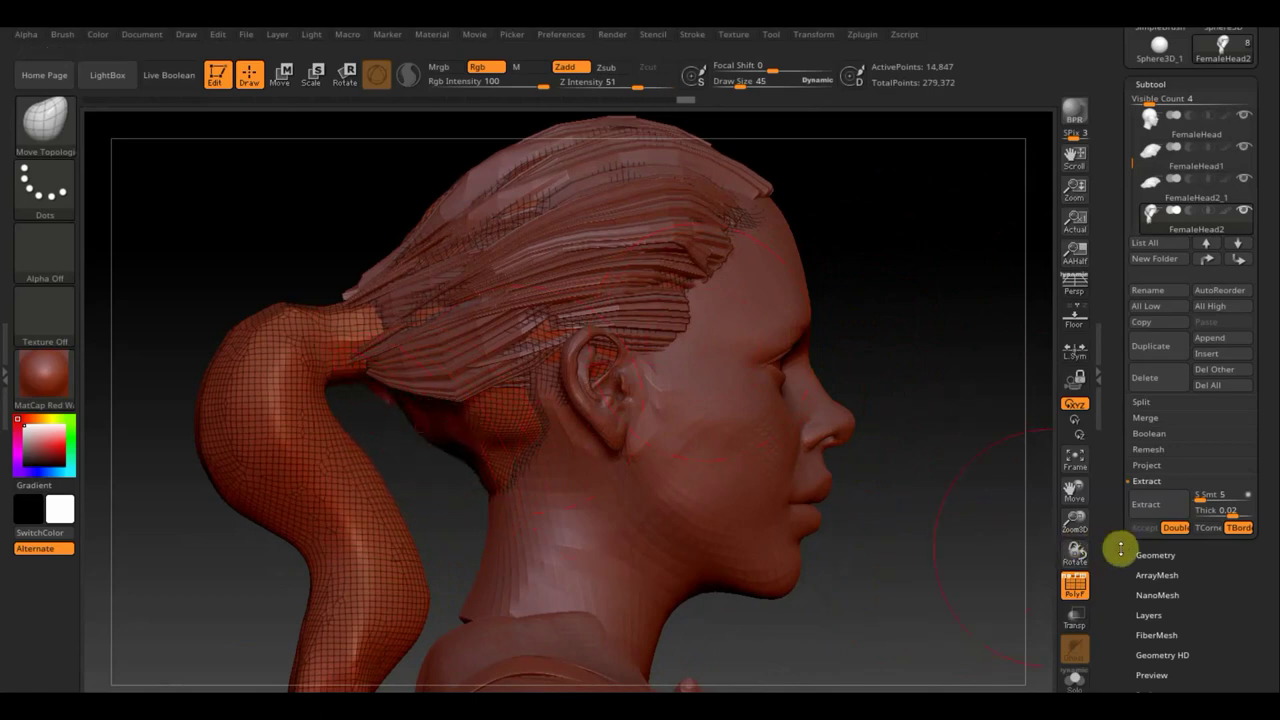
pyautogui.click(1155, 557)
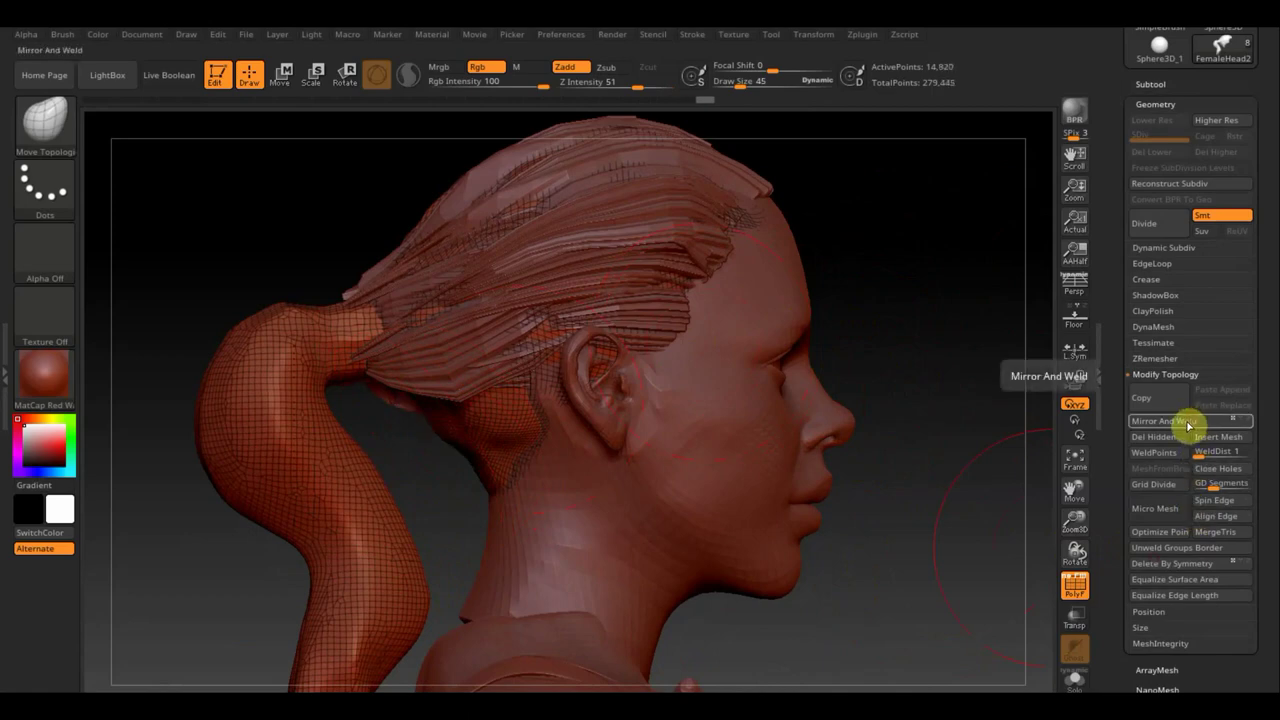
# Step: Select the XMD_Hair_1s brush with the hair_13_1s strand mesh
pyautogui.click(48, 125)
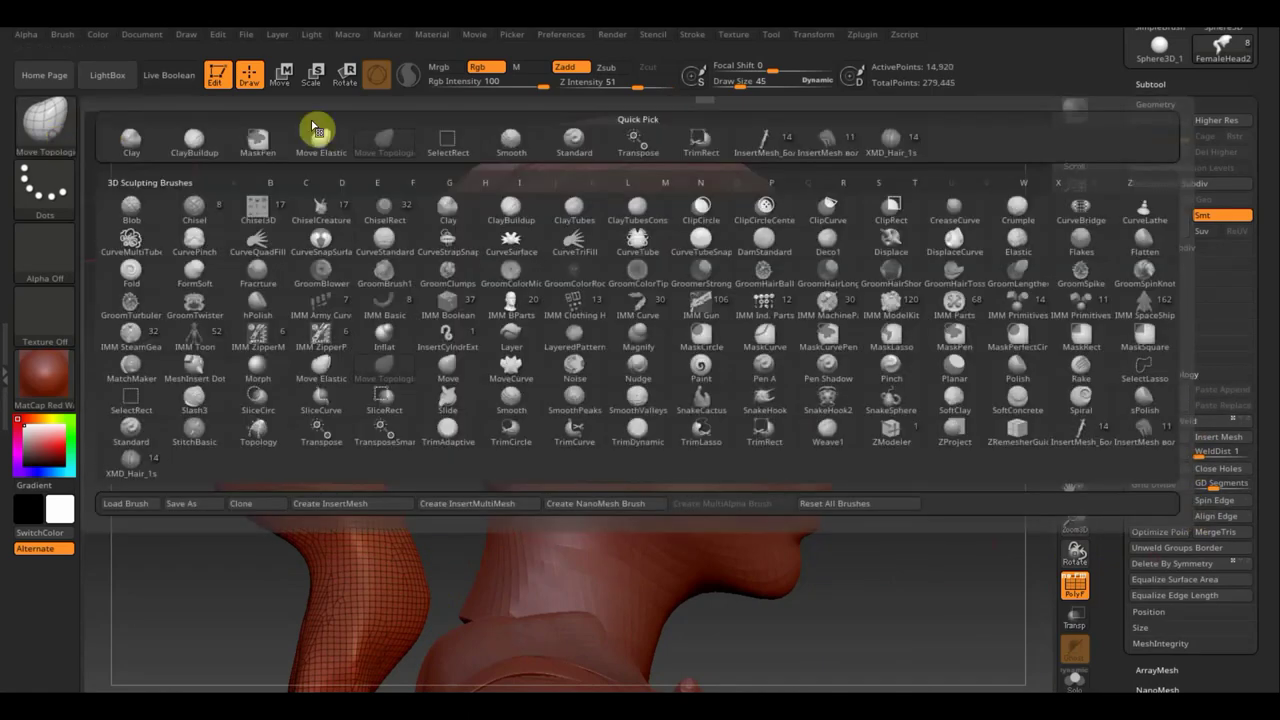
pyautogui.click(886, 140)
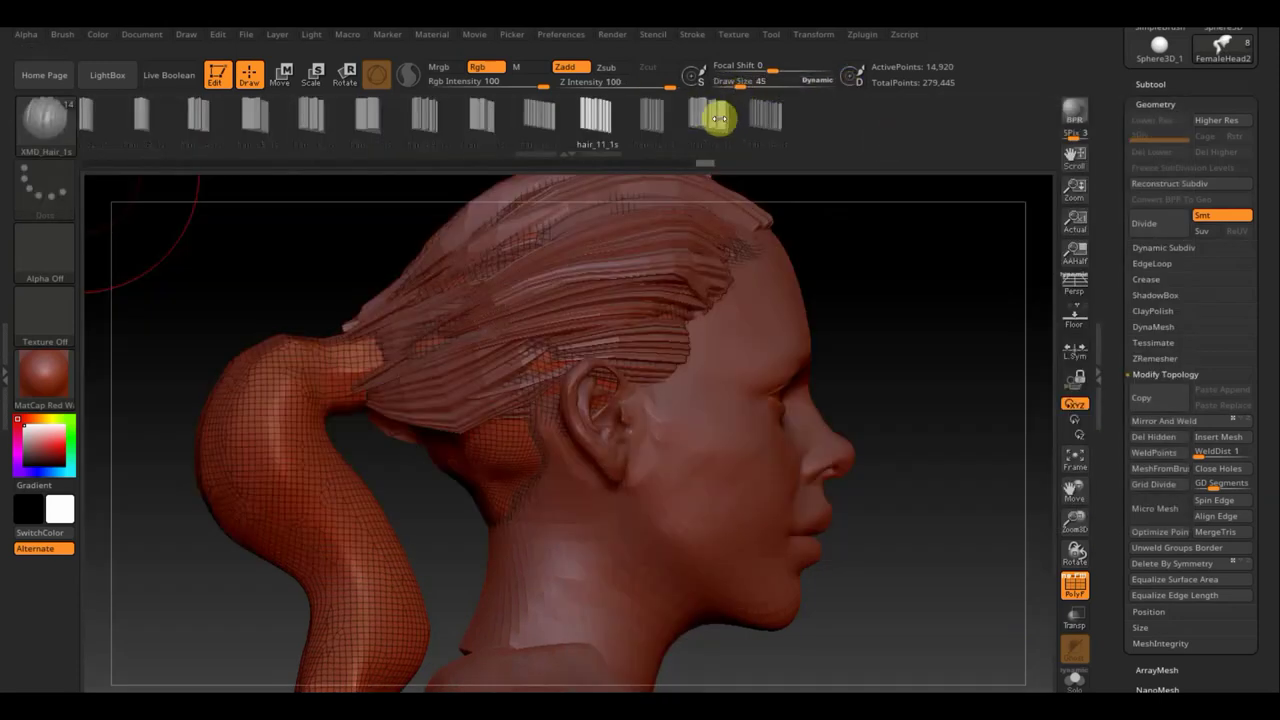
pyautogui.click(716, 119)
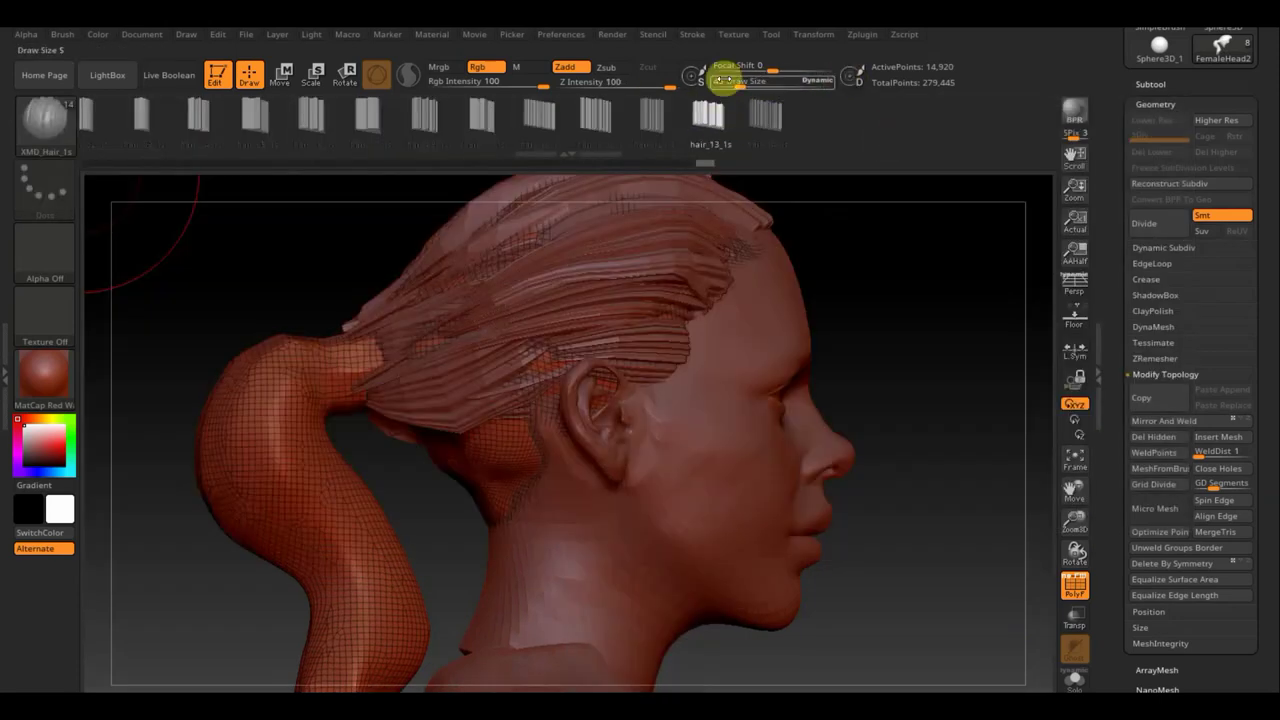
# Step: Set Draw Size to 15, then try a strip behind the ear and undo it
pyautogui.moveTo(738, 84); pyautogui.dragTo(735, 87)
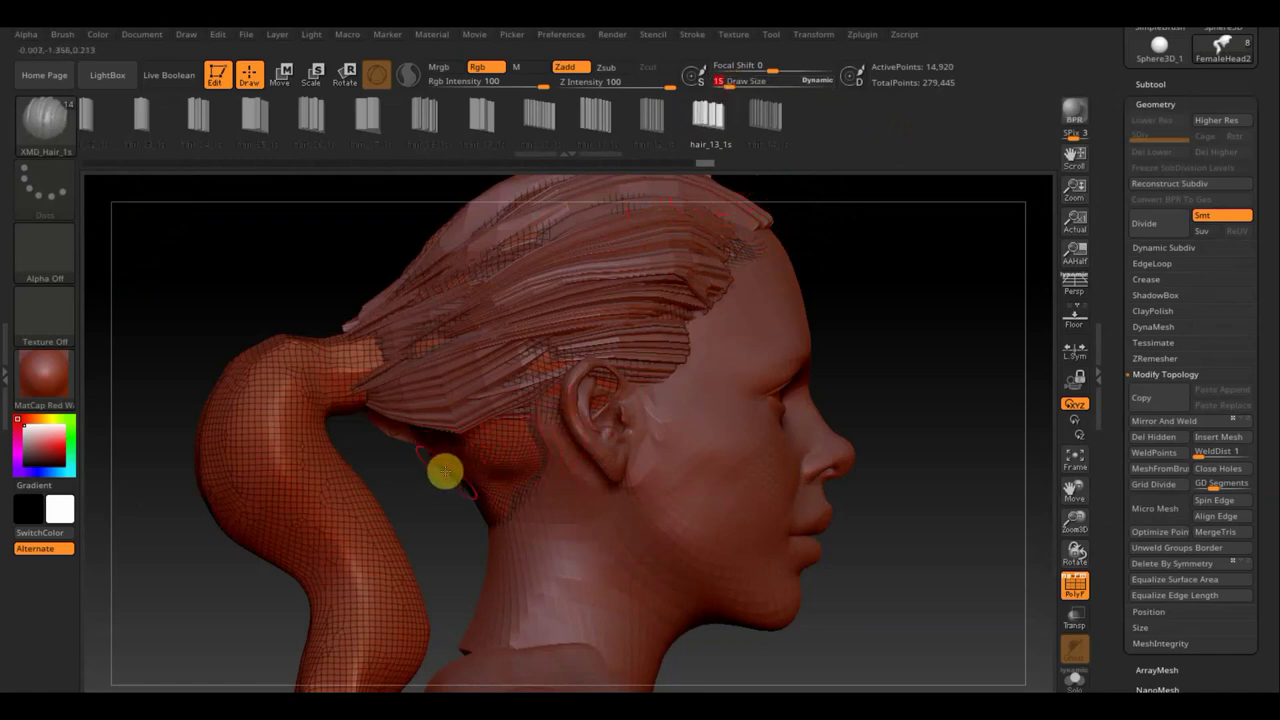
pyautogui.moveTo(889, 386)
pyautogui.mouseDown()
pyautogui.moveTo(934, 343)
pyautogui.moveTo(857, 371)
pyautogui.mouseUp()
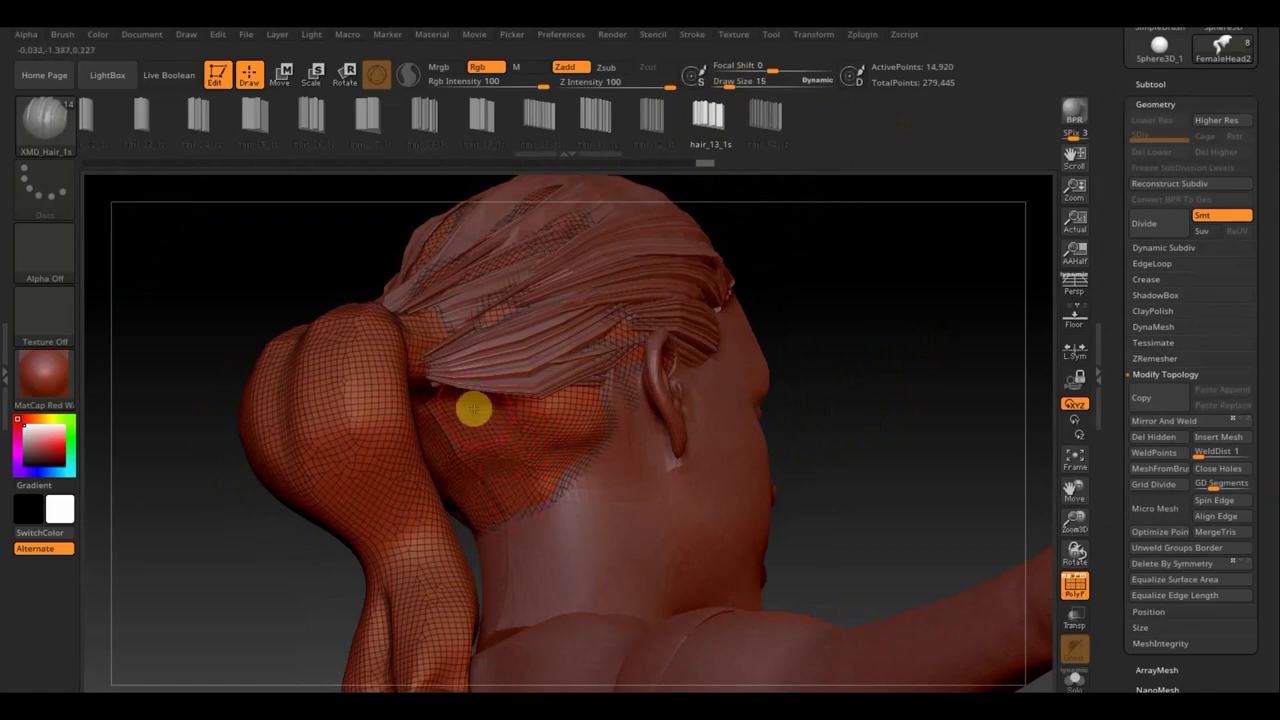
pyautogui.moveTo(522, 508); pyautogui.dragTo(522, 510)
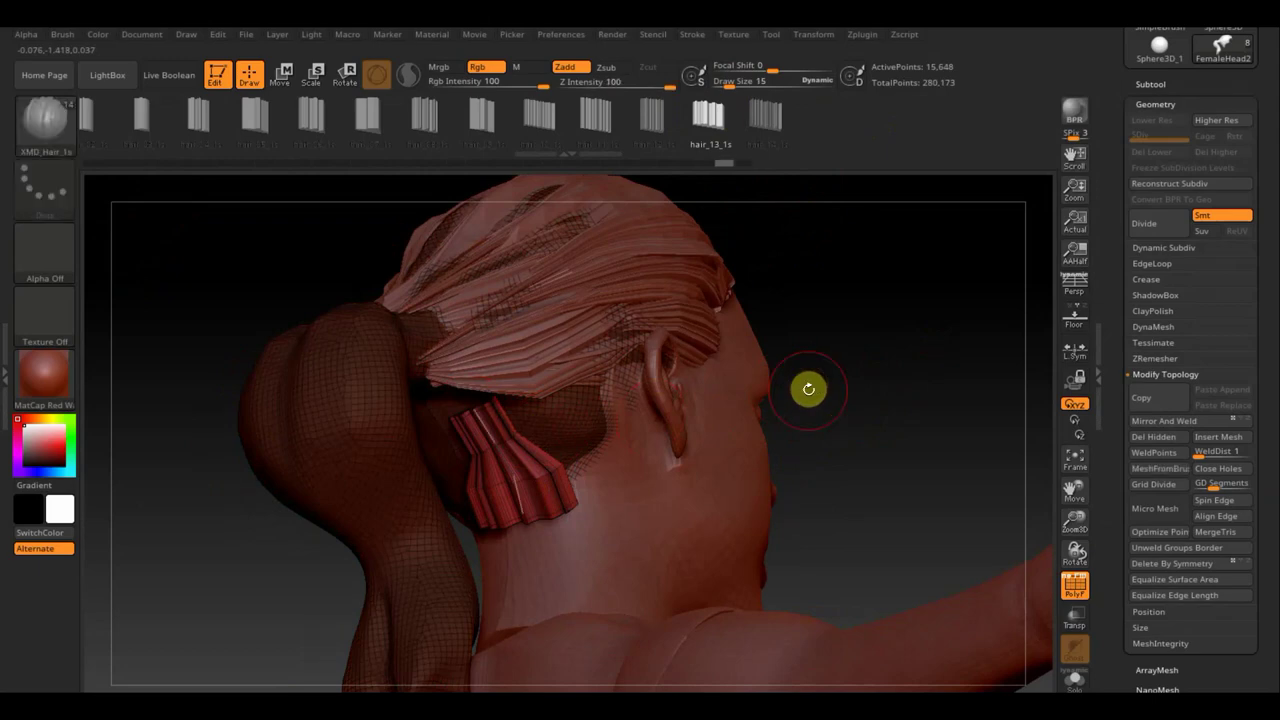
pyautogui.hotkey('ctrl', 'z')
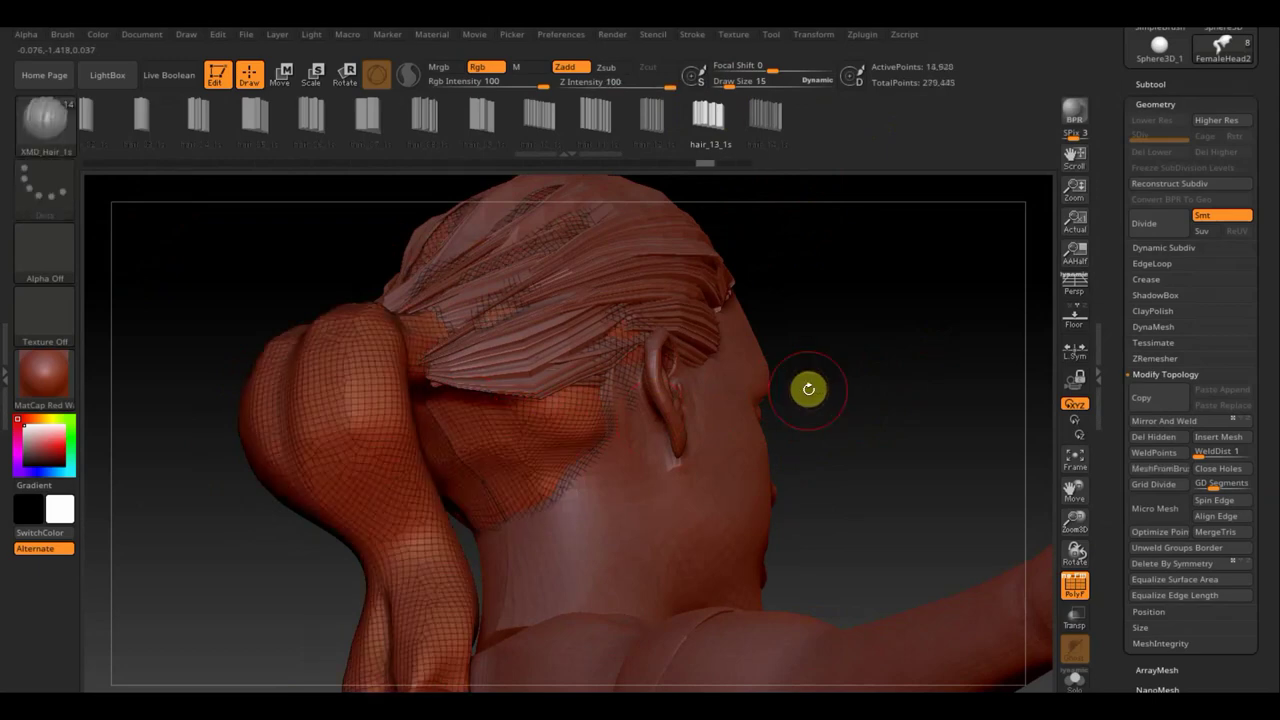
# Step: Draw hair_11_1s strand strips behind the ear and extend them along the neck
pyautogui.click(595, 115)
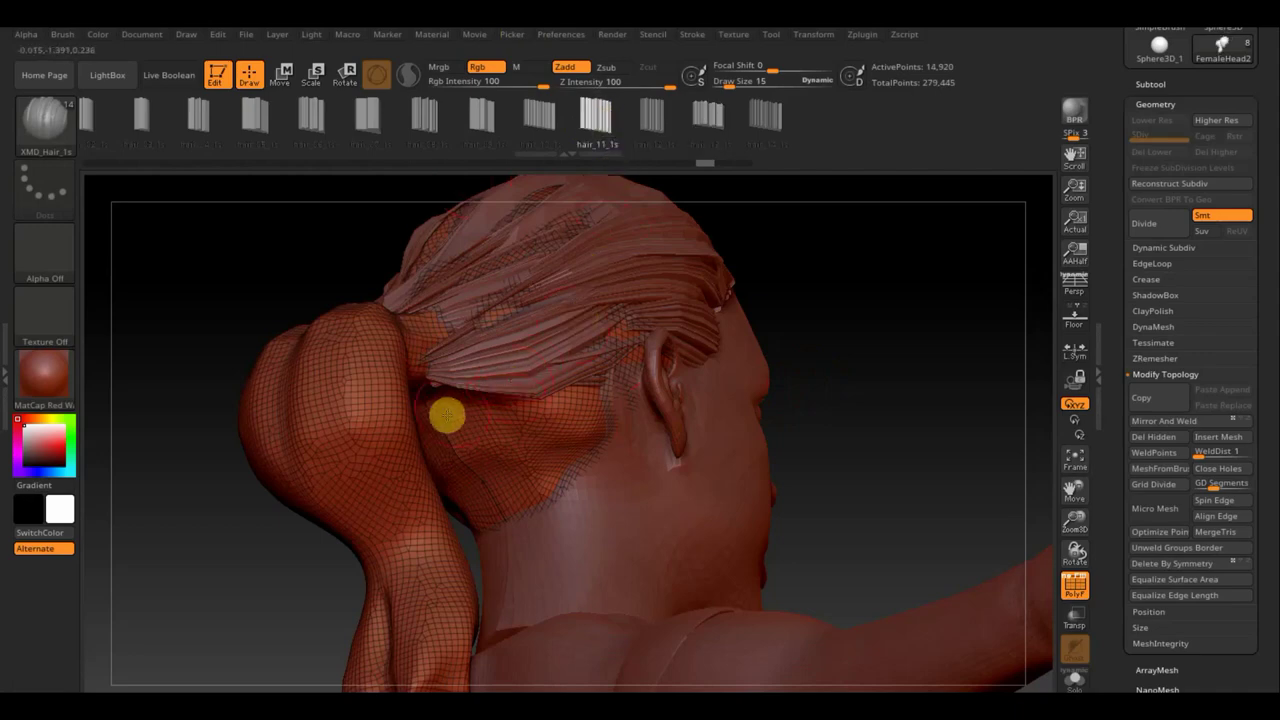
pyautogui.moveTo(444, 400)
pyautogui.mouseDown()
pyautogui.moveTo(527, 497)
pyautogui.moveTo(465, 414)
pyautogui.mouseUp()
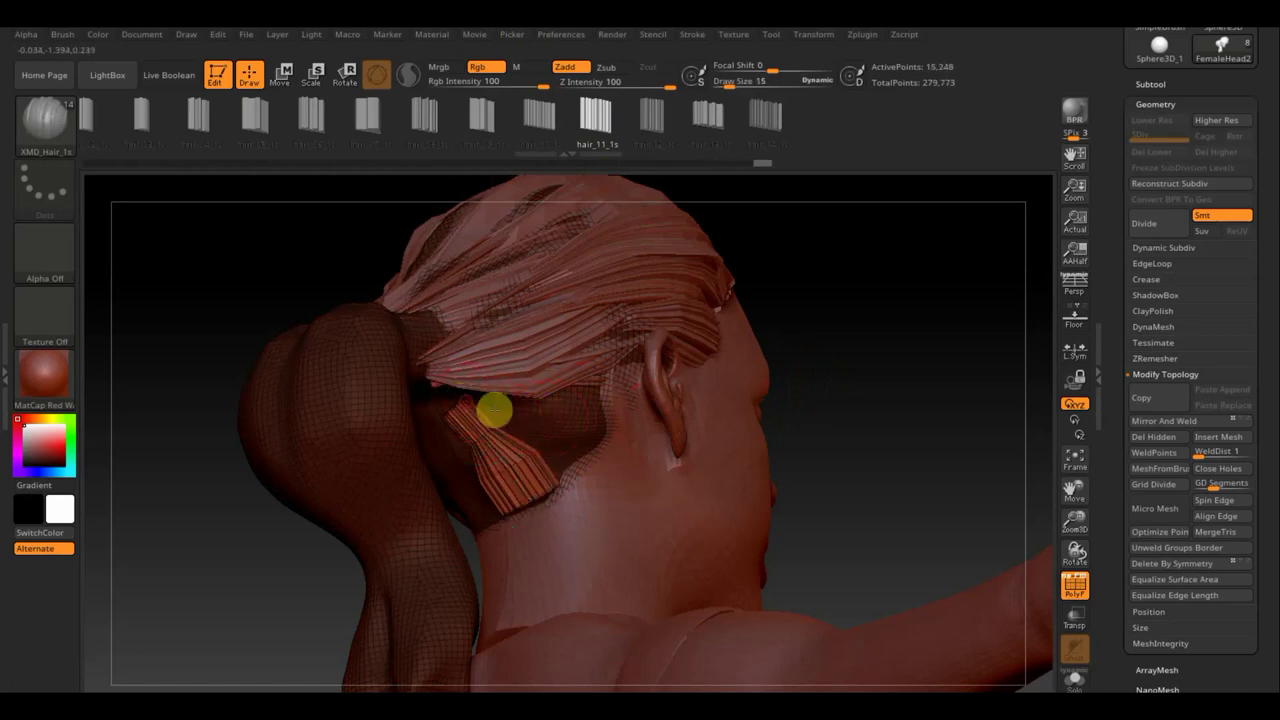
pyautogui.moveTo(494, 410)
pyautogui.mouseDown()
pyautogui.moveTo(575, 447)
pyautogui.moveTo(594, 410)
pyautogui.mouseUp()
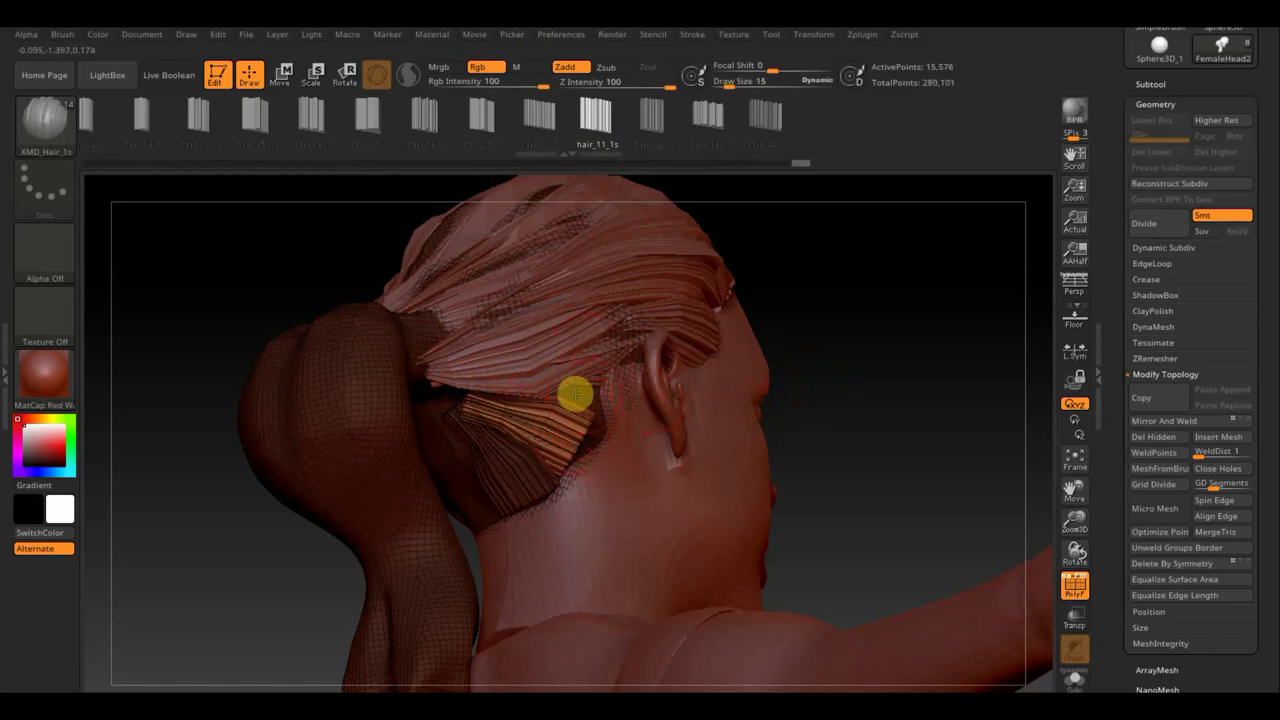
pyautogui.moveTo(877, 400); pyautogui.dragTo(816, 443)
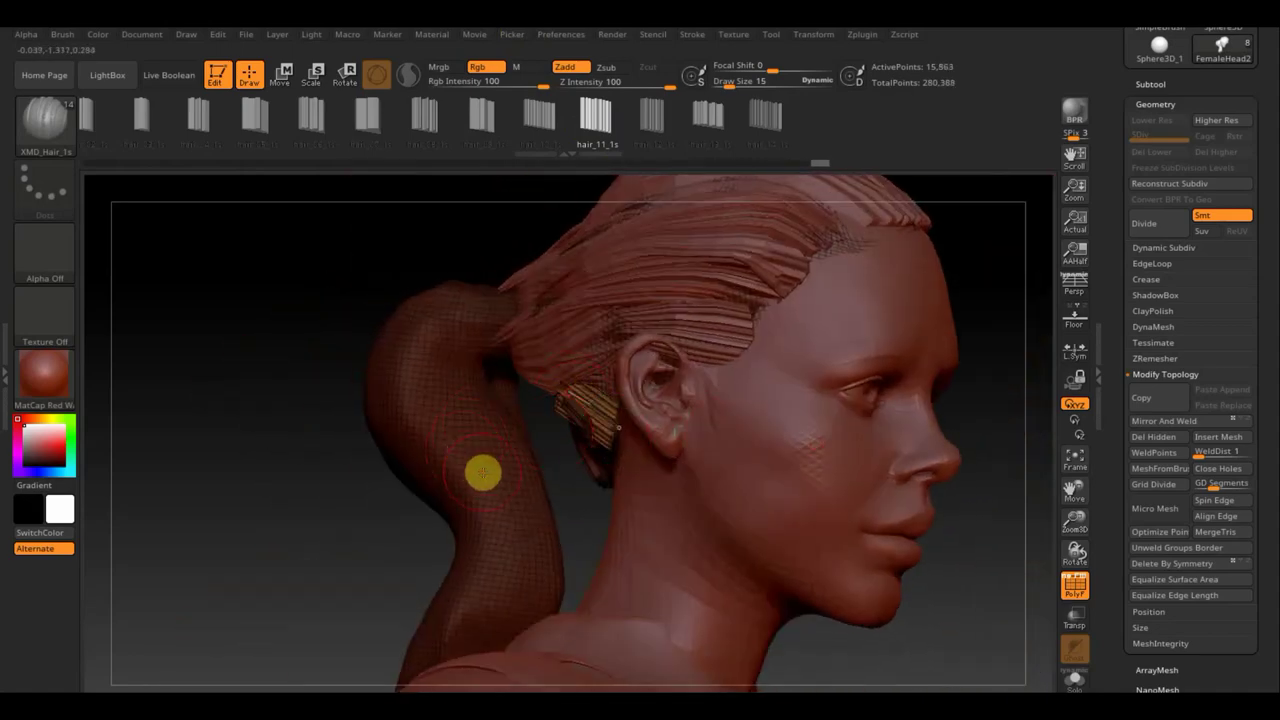
pyautogui.moveTo(546, 471); pyautogui.dragTo(608, 434)
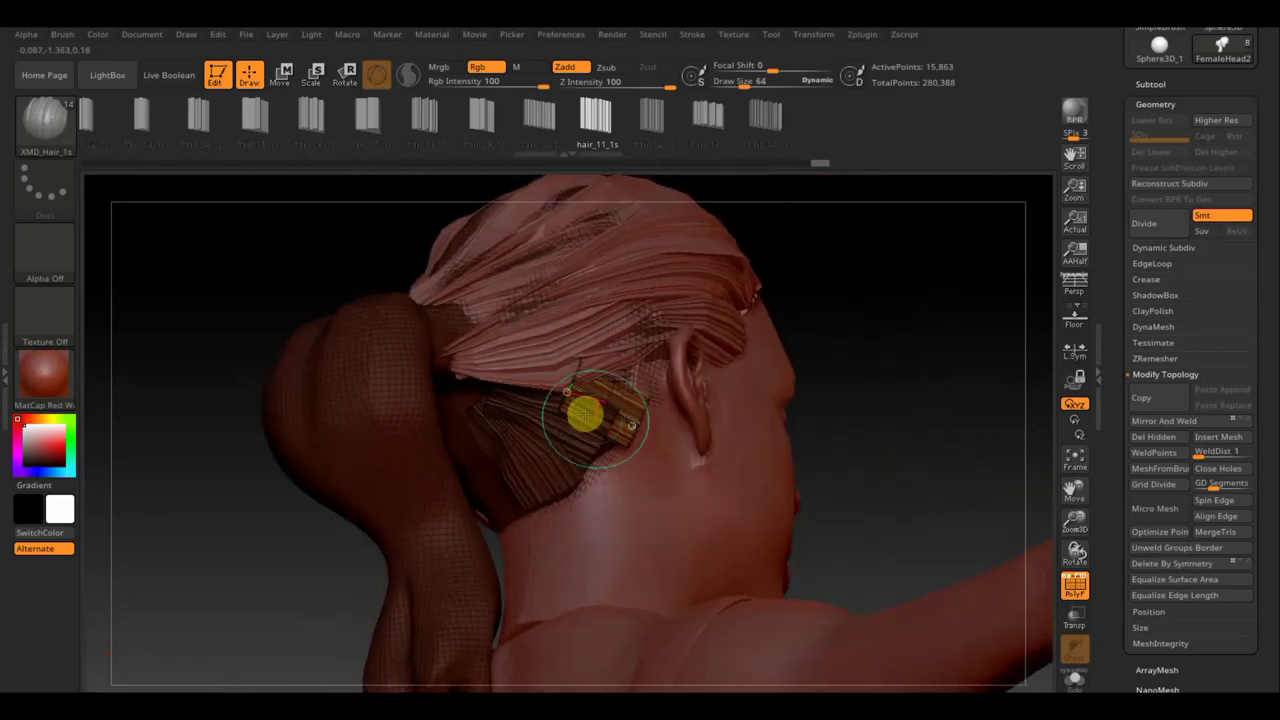
pyautogui.moveTo(566, 392); pyautogui.dragTo(622, 433)
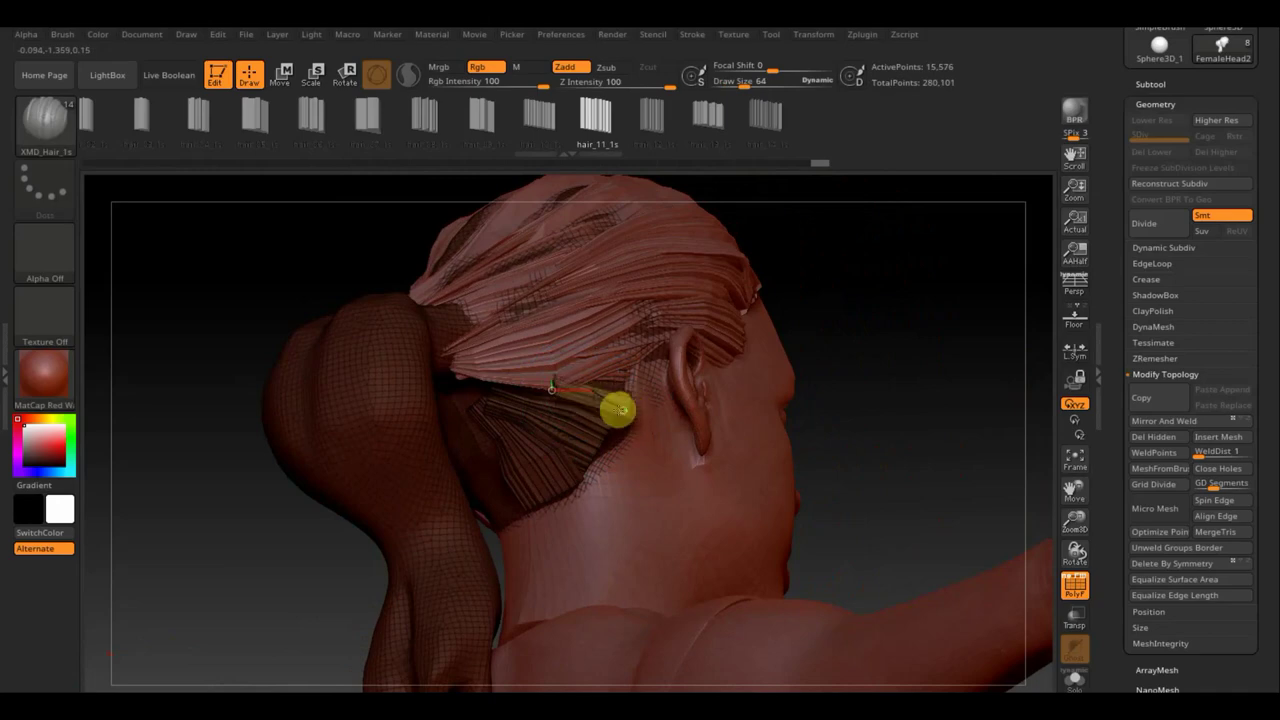
pyautogui.moveTo(638, 388)
pyautogui.mouseDown()
pyautogui.moveTo(383, 360)
pyautogui.moveTo(571, 334)
pyautogui.moveTo(606, 396)
pyautogui.mouseUp()
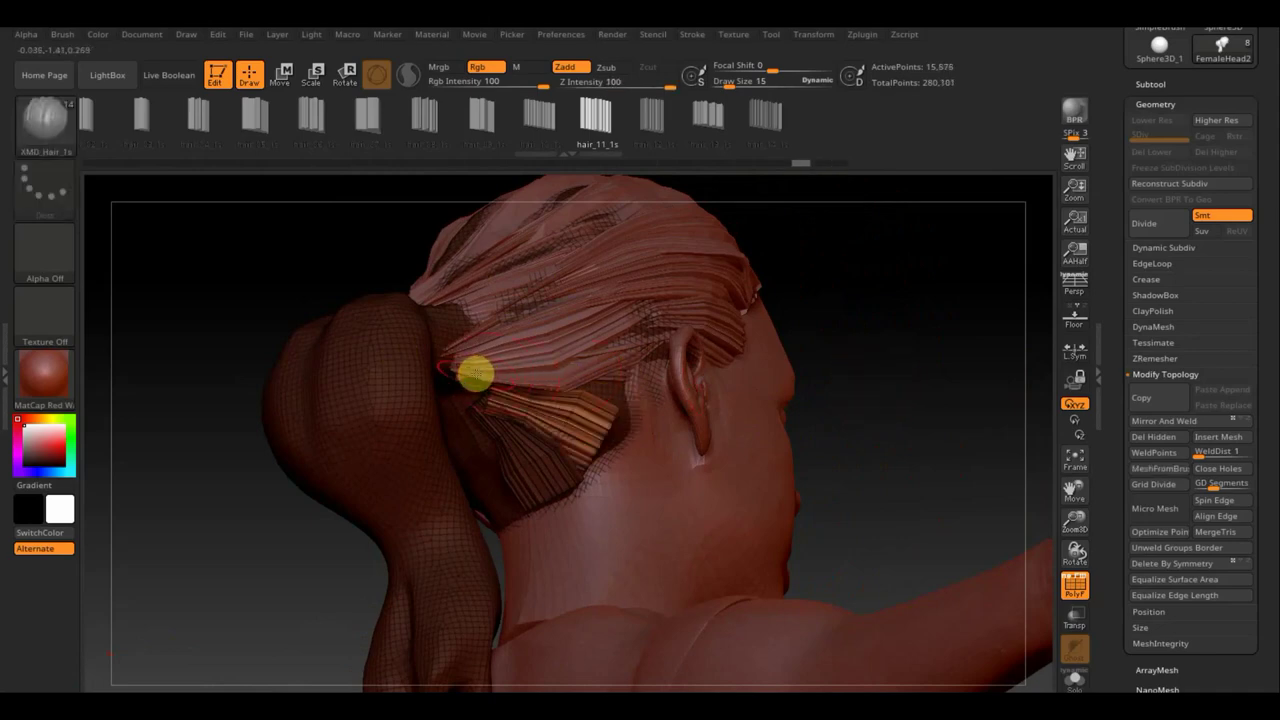
pyautogui.moveTo(529, 388)
pyautogui.mouseDown()
pyautogui.moveTo(612, 390)
pyautogui.moveTo(640, 405)
pyautogui.mouseUp()
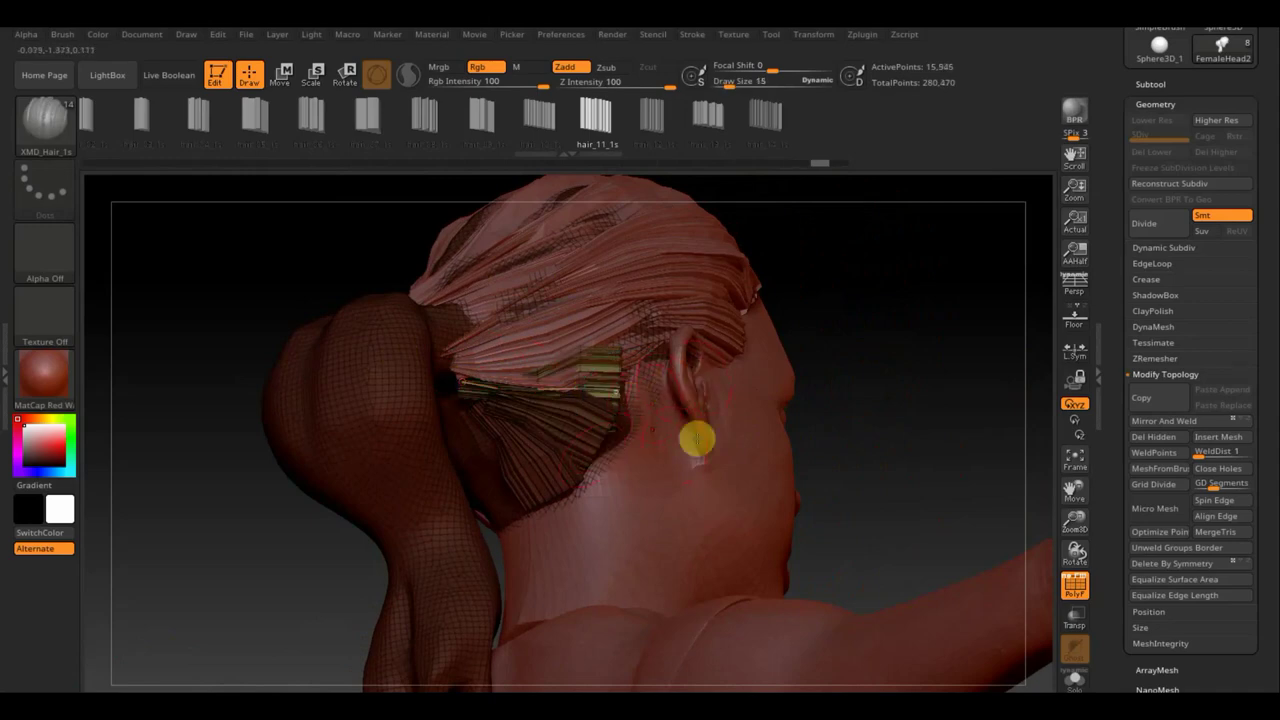
pyautogui.moveTo(891, 423)
pyautogui.mouseDown()
pyautogui.moveTo(892, 371)
pyautogui.moveTo(866, 363)
pyautogui.moveTo(946, 260)
pyautogui.moveTo(940, 272)
pyautogui.mouseUp()
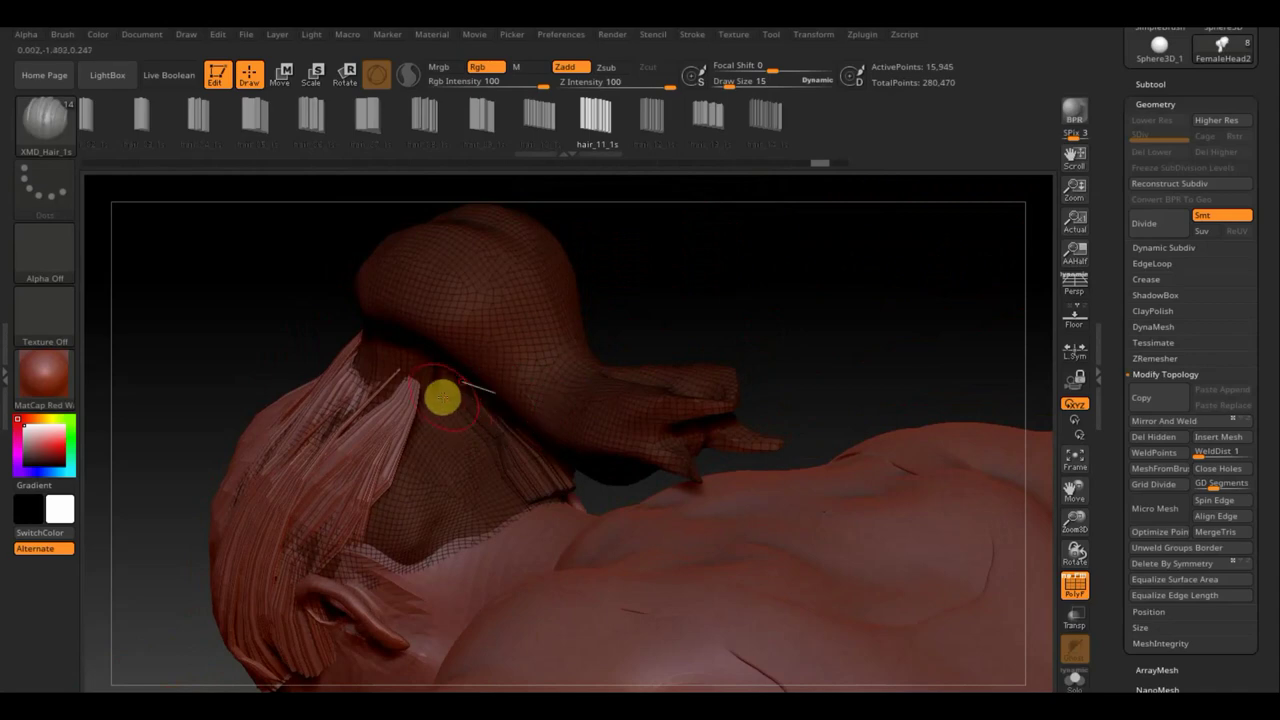
# Step: Add a short hair_11_1s strand at the nape of the neck
pyautogui.moveTo(438, 394); pyautogui.dragTo(517, 505)
pyautogui.moveTo(866, 369); pyautogui.dragTo(862, 377)
pyautogui.hotkey('ctrl', 'z')
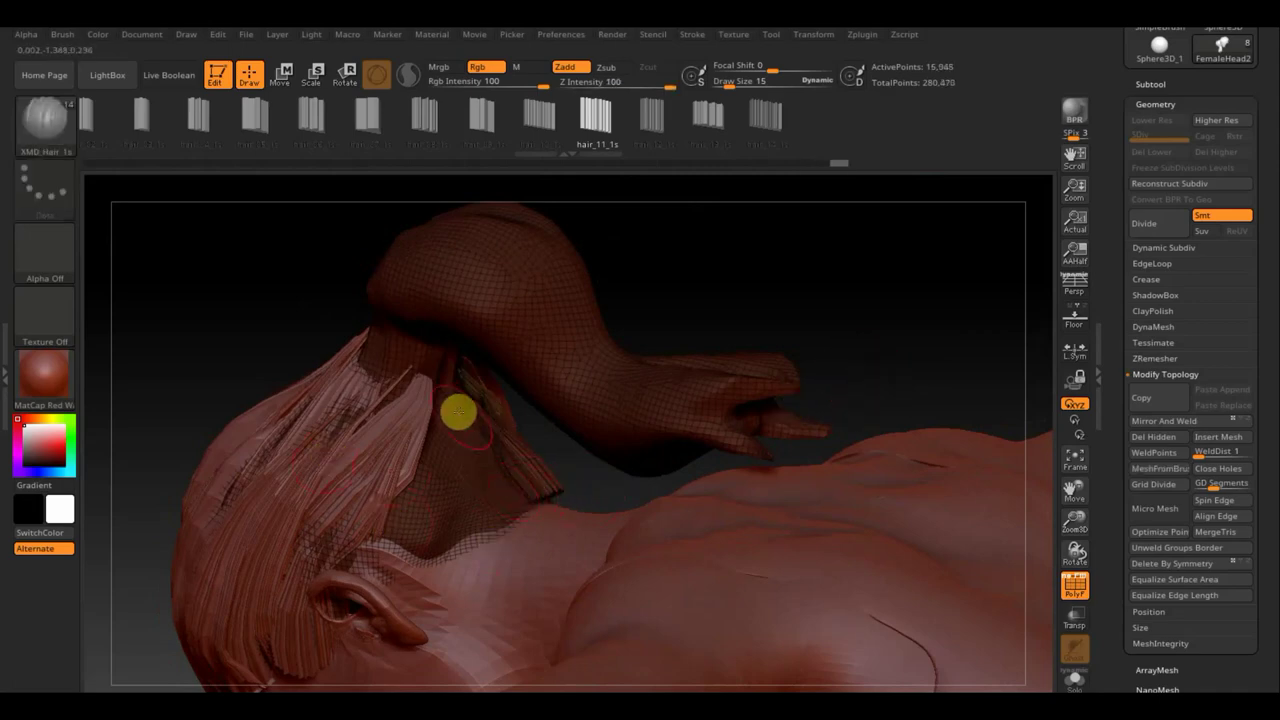
pyautogui.moveTo(455, 398); pyautogui.dragTo(513, 505)
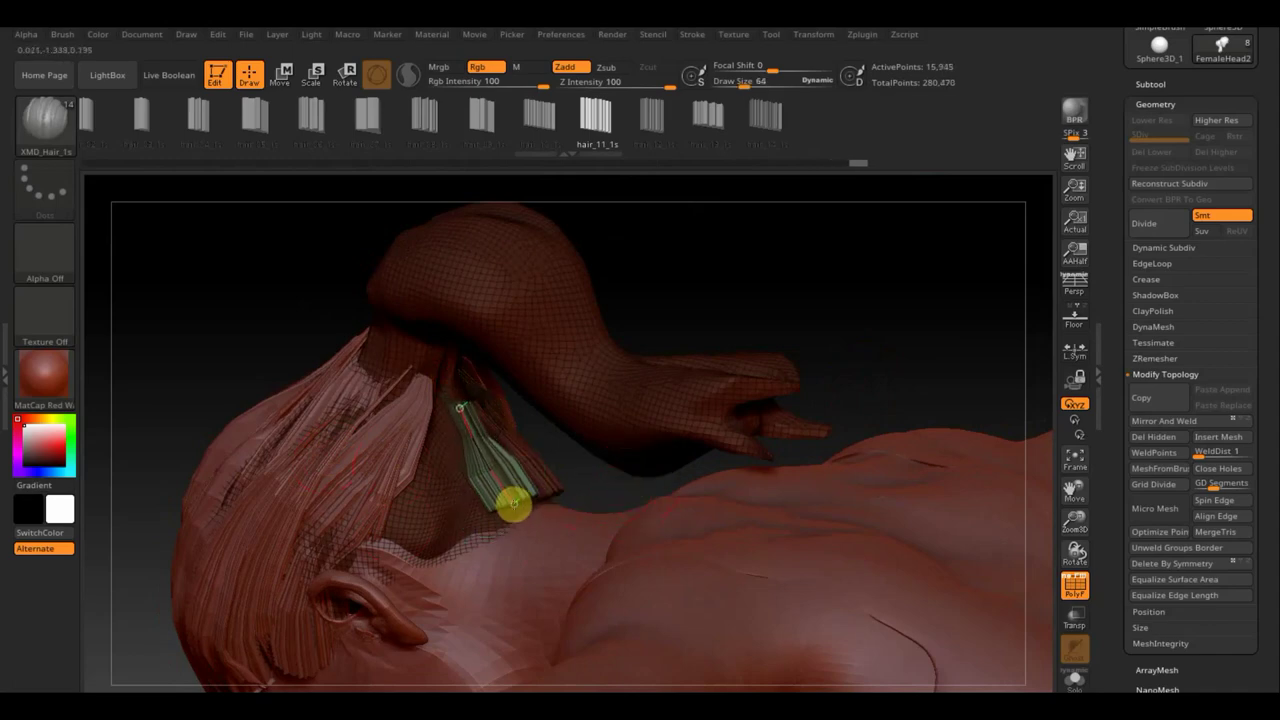
# Step: Lay a hair strip up the ponytail from its tip
pyautogui.moveTo(800, 277)
pyautogui.mouseDown()
pyautogui.moveTo(752, 307)
pyautogui.moveTo(783, 334)
pyautogui.mouseUp()
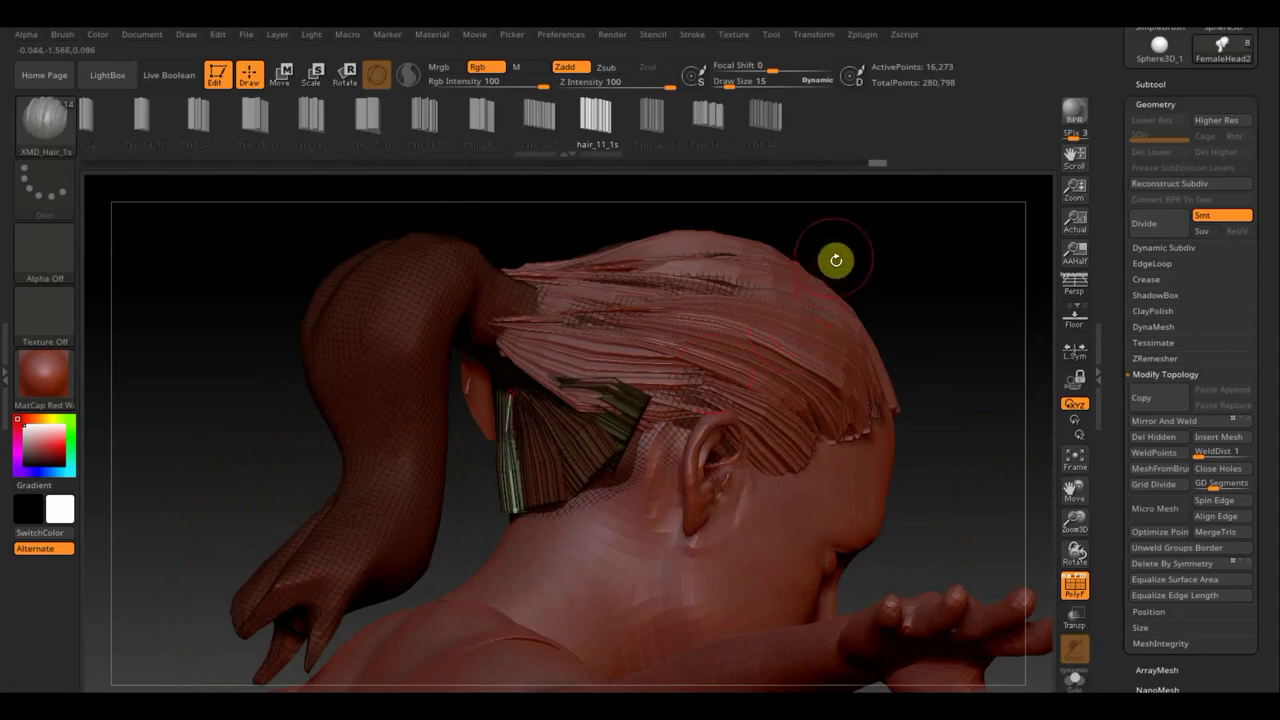
pyautogui.moveTo(880, 289); pyautogui.dragTo(917, 306)
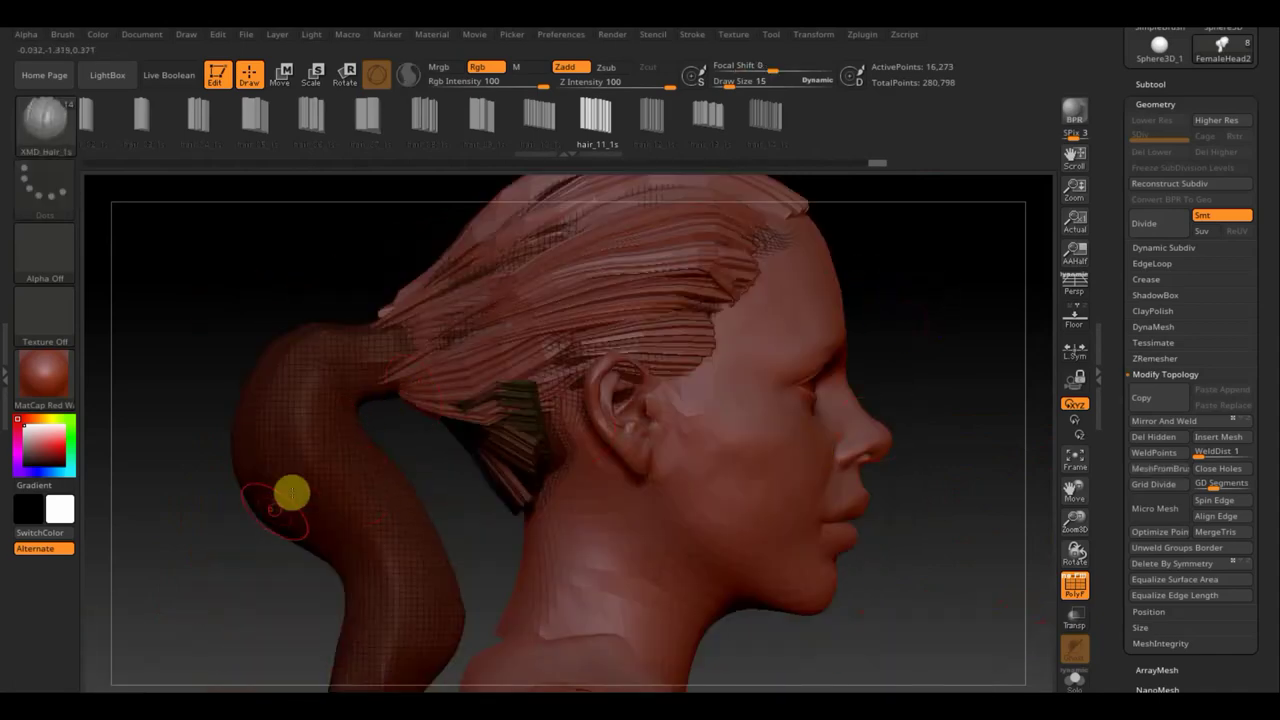
pyautogui.moveTo(291, 492); pyautogui.dragTo(400, 428)
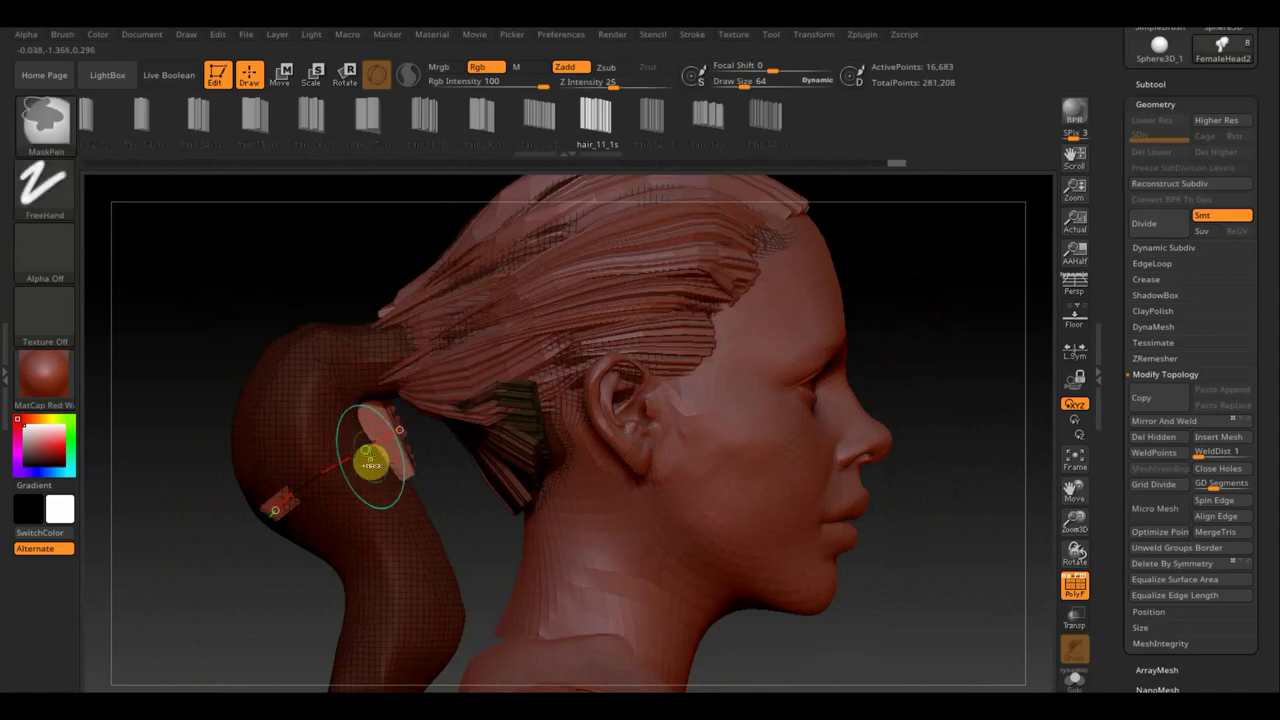
pyautogui.moveTo(243, 577)
pyautogui.keyDown('alt'); pyautogui.mouseDown()
pyautogui.moveTo(325, 482)
pyautogui.moveTo(360, 551)
pyautogui.mouseUp(); pyautogui.keyUp('alt')
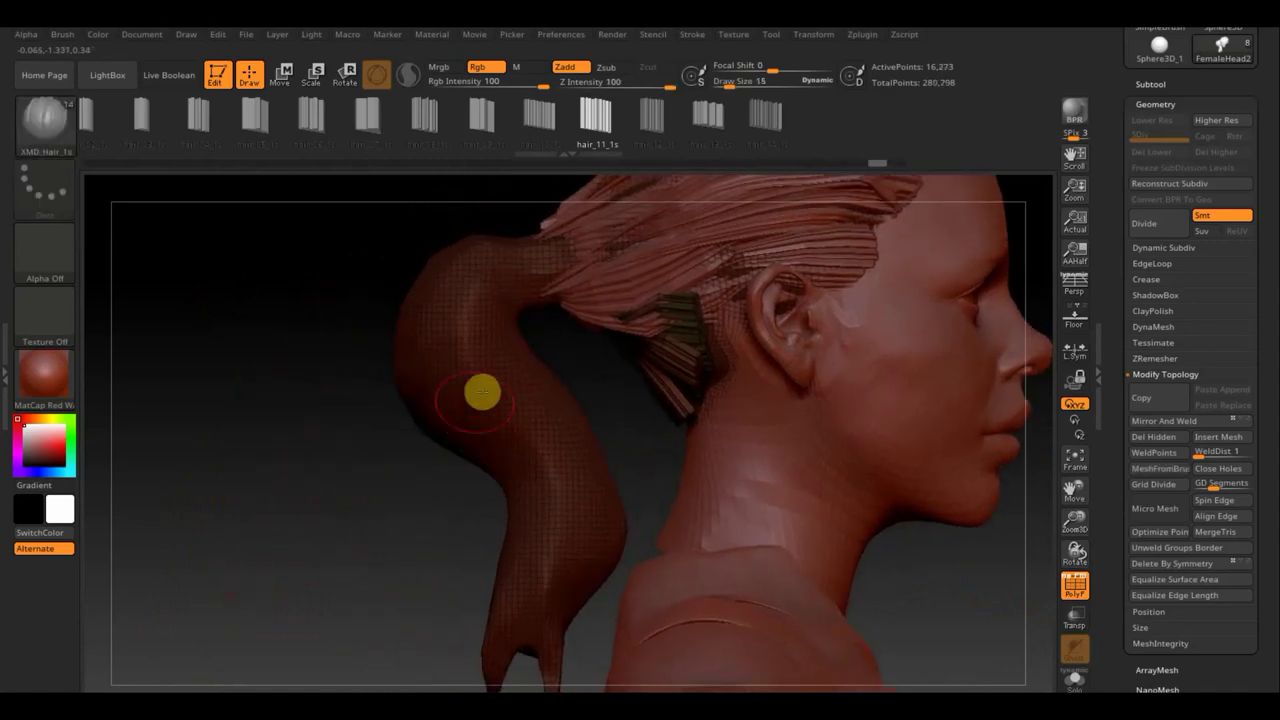
pyautogui.hotkey('ctrl', 'shift', 'z')
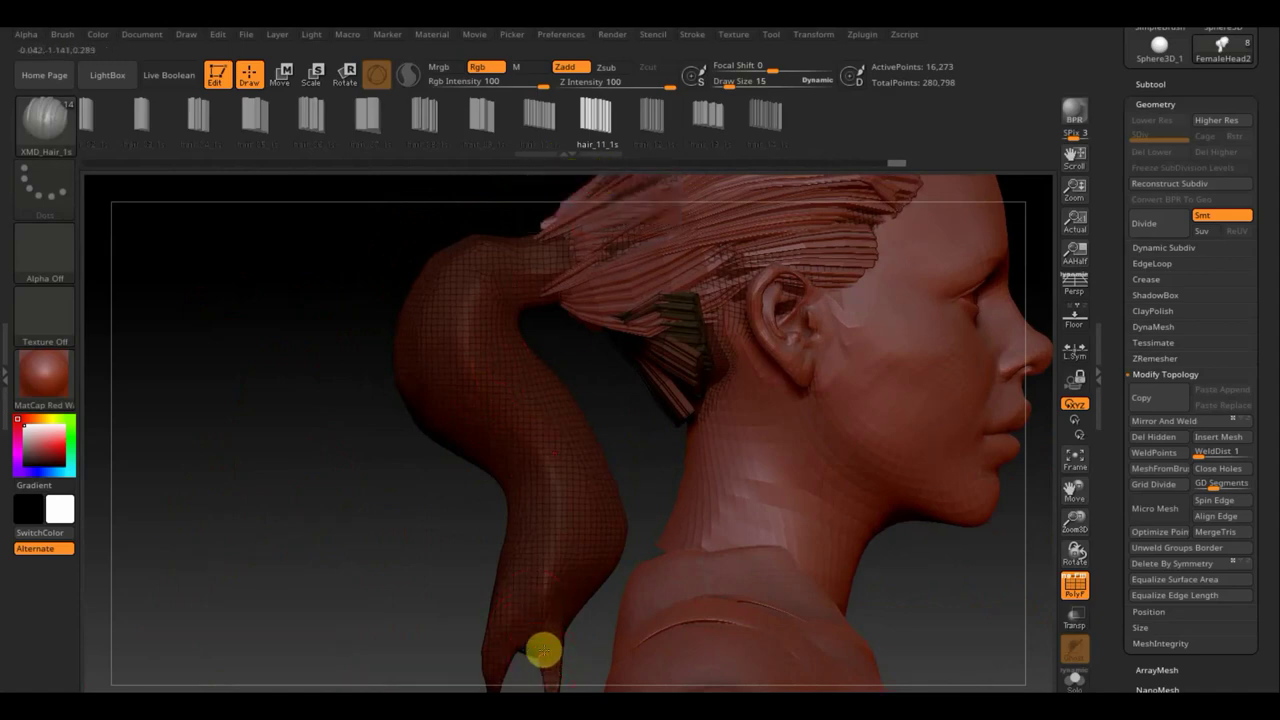
pyautogui.moveTo(544, 652)
pyautogui.mouseDown()
pyautogui.moveTo(571, 537)
pyautogui.moveTo(534, 434)
pyautogui.moveTo(466, 357)
pyautogui.moveTo(518, 245)
pyautogui.moveTo(604, 264)
pyautogui.mouseUp()
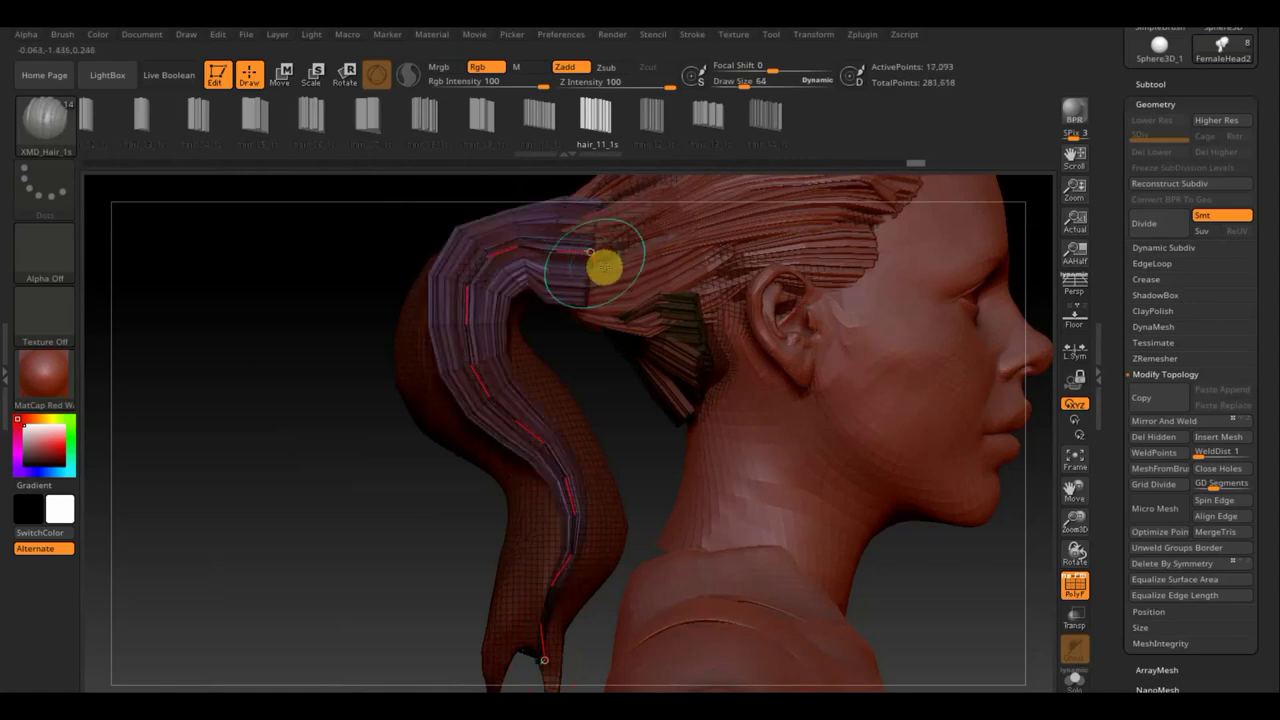
# Step: Redraw the ponytail strip down to its tip, adjusting its width with [ and ]
pyautogui.moveTo(395, 520); pyautogui.dragTo(405, 523)
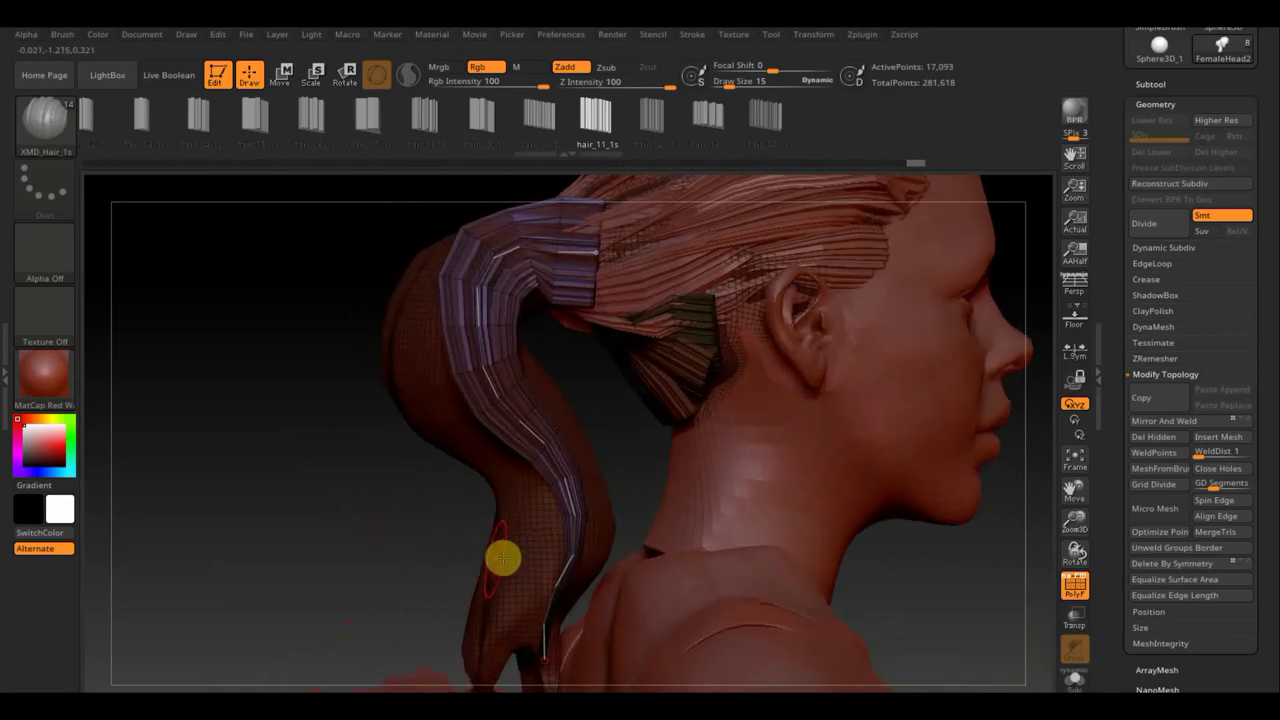
pyautogui.moveTo(502, 563)
pyautogui.mouseDown()
pyautogui.moveTo(491, 640)
pyautogui.moveTo(517, 534)
pyautogui.moveTo(486, 457)
pyautogui.moveTo(423, 394)
pyautogui.moveTo(431, 268)
pyautogui.moveTo(491, 214)
pyautogui.moveTo(565, 212)
pyautogui.mouseUp()
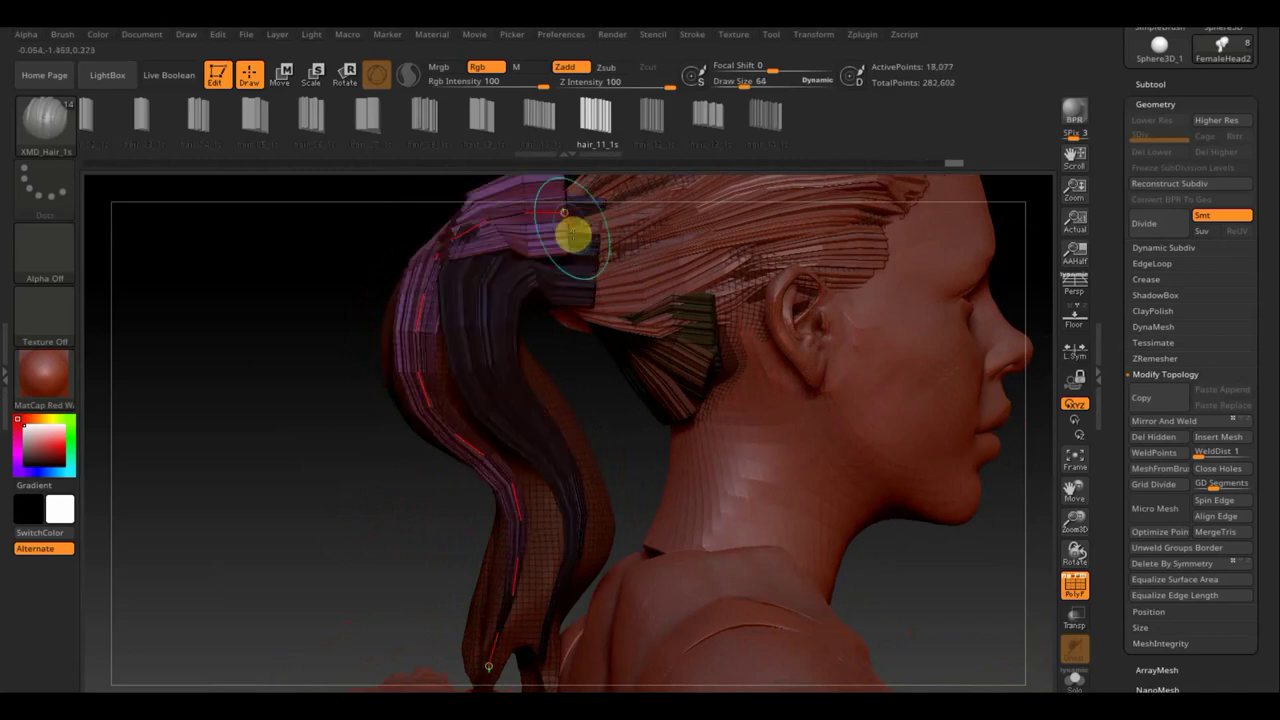
pyautogui.moveTo(631, 460)
pyautogui.mouseDown(button='right')
pyautogui.moveTo(666, 451)
pyautogui.moveTo(691, 463)
pyautogui.mouseUp(button='right')
pyautogui.click(503, 287)
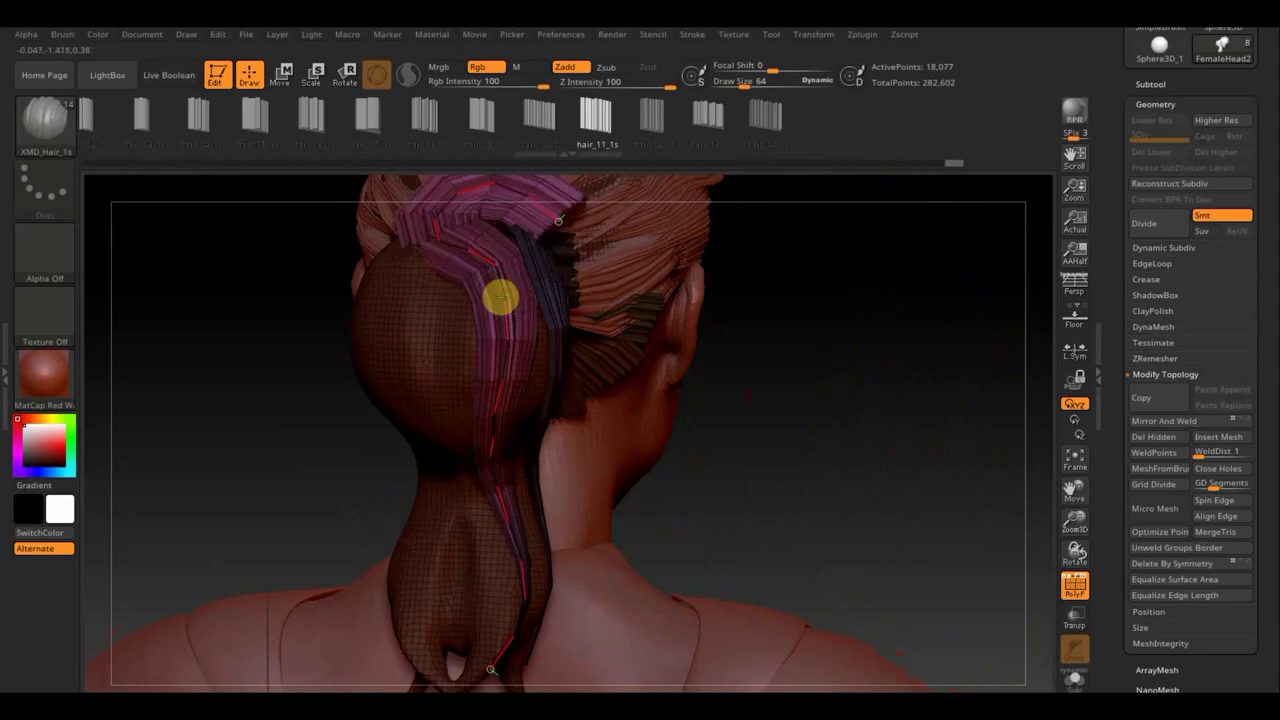
pyautogui.press('[')
pyautogui.press('[')
pyautogui.press('[')
pyautogui.press('[')
pyautogui.press('[')
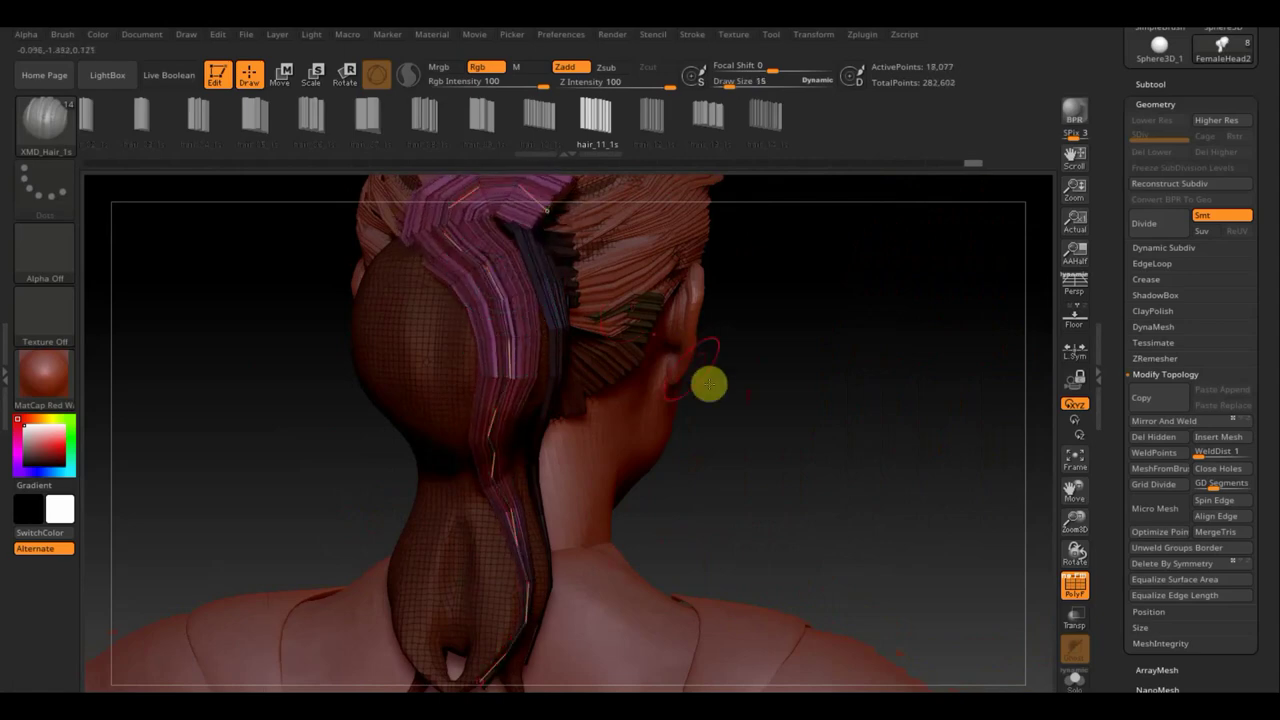
pyautogui.moveTo(828, 361)
pyautogui.mouseDown(button='right')
pyautogui.moveTo(837, 506)
pyautogui.moveTo(649, 486)
pyautogui.mouseUp(button='right')
pyautogui.press(']')
pyautogui.press(']')
pyautogui.press(']')
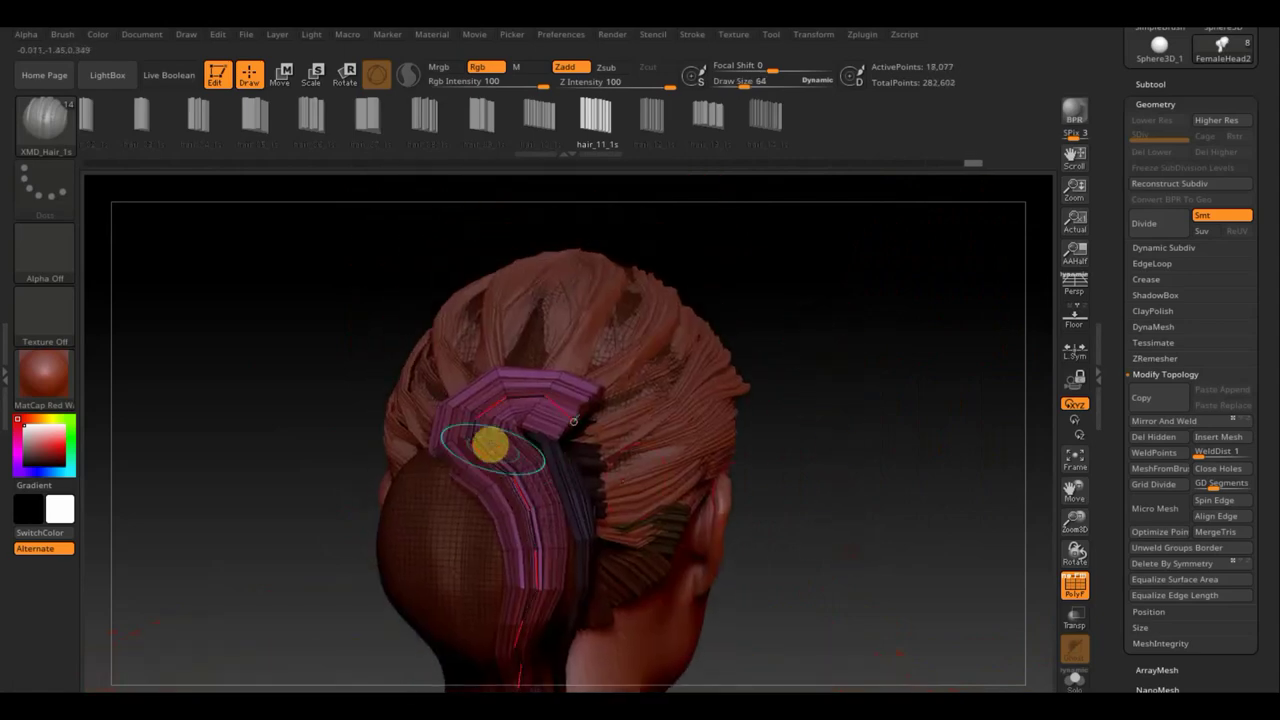
# Step: Bend the strip's upper end over the crown, narrowing and widening it with [ and ]
pyautogui.moveTo(476, 437)
pyautogui.mouseDown()
pyautogui.moveTo(494, 443)
pyautogui.moveTo(560, 374)
pyautogui.mouseUp()
pyautogui.press('[')
pyautogui.press('[')
pyautogui.press('[')
pyautogui.press('[')
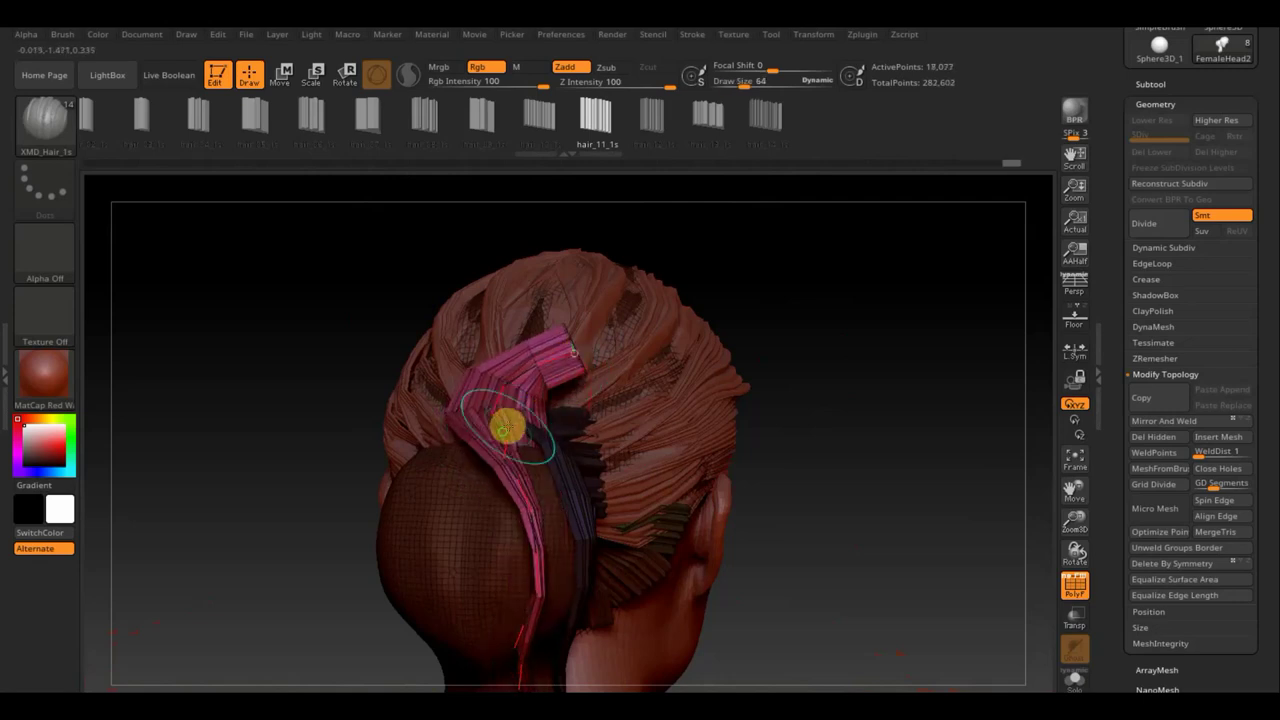
pyautogui.press('[')
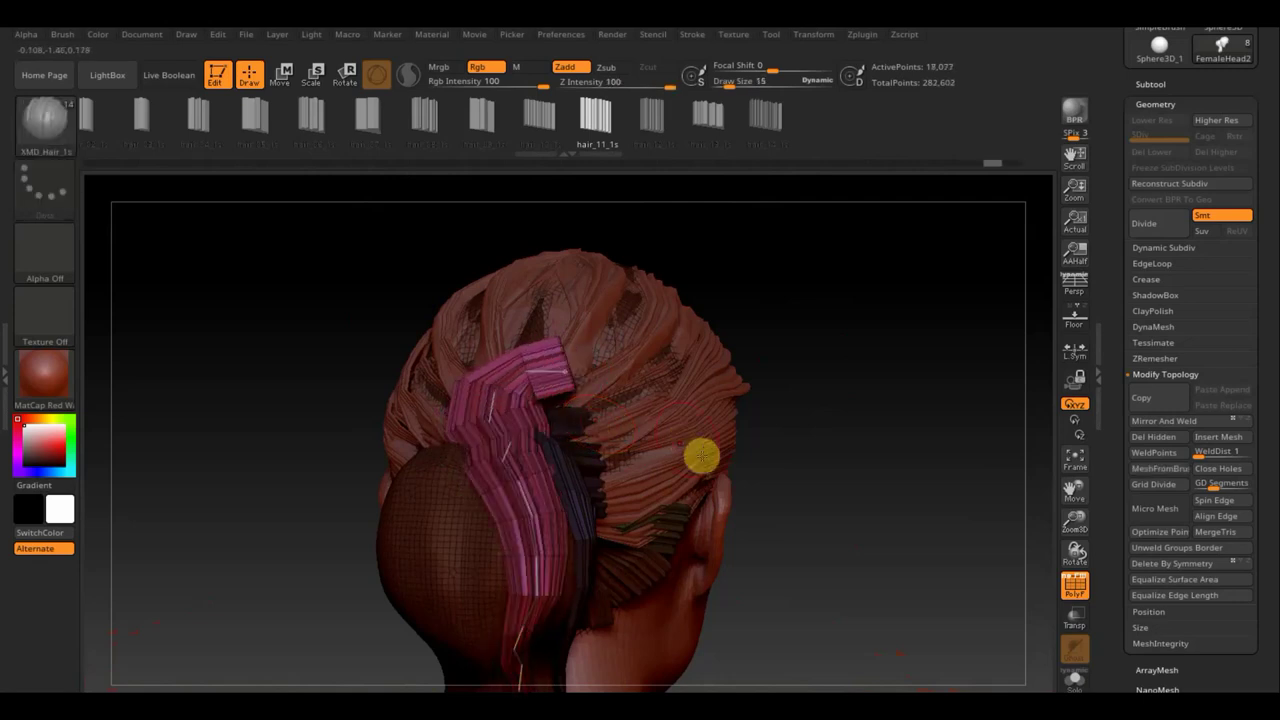
pyautogui.moveTo(869, 509); pyautogui.dragTo(794, 494, button='right')
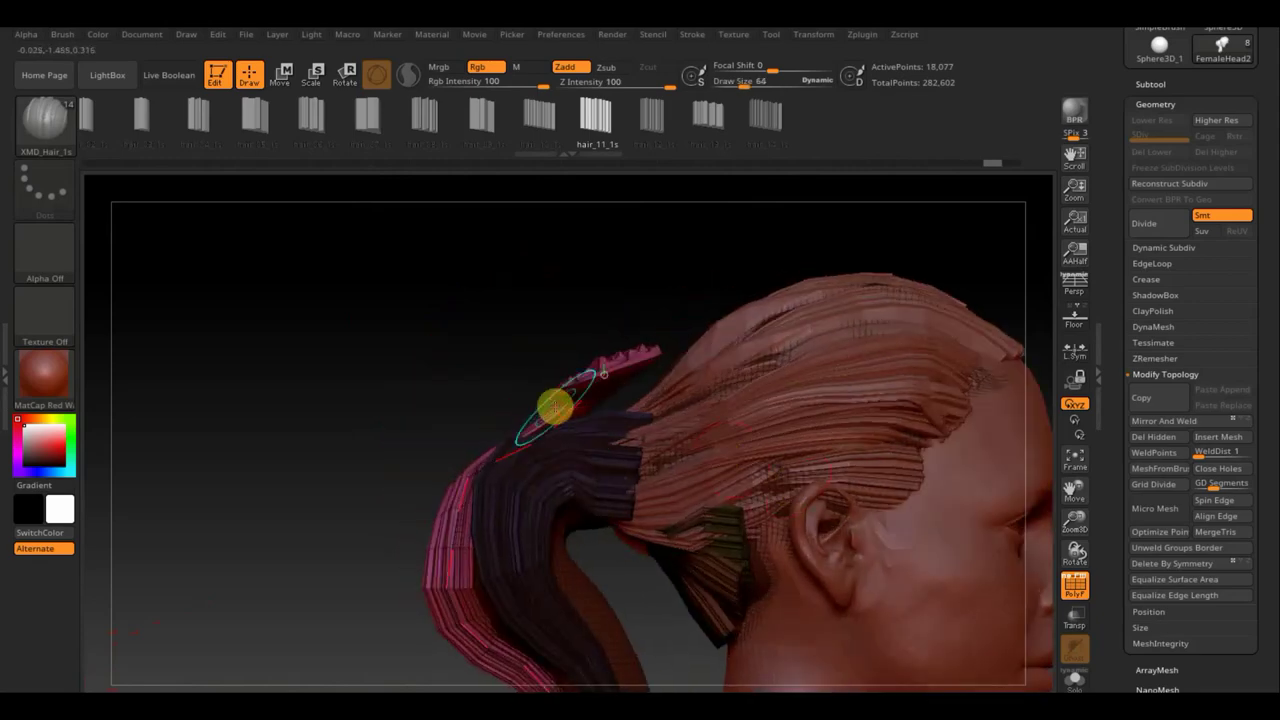
pyautogui.press(']')
pyautogui.press(']')
pyautogui.press(']')
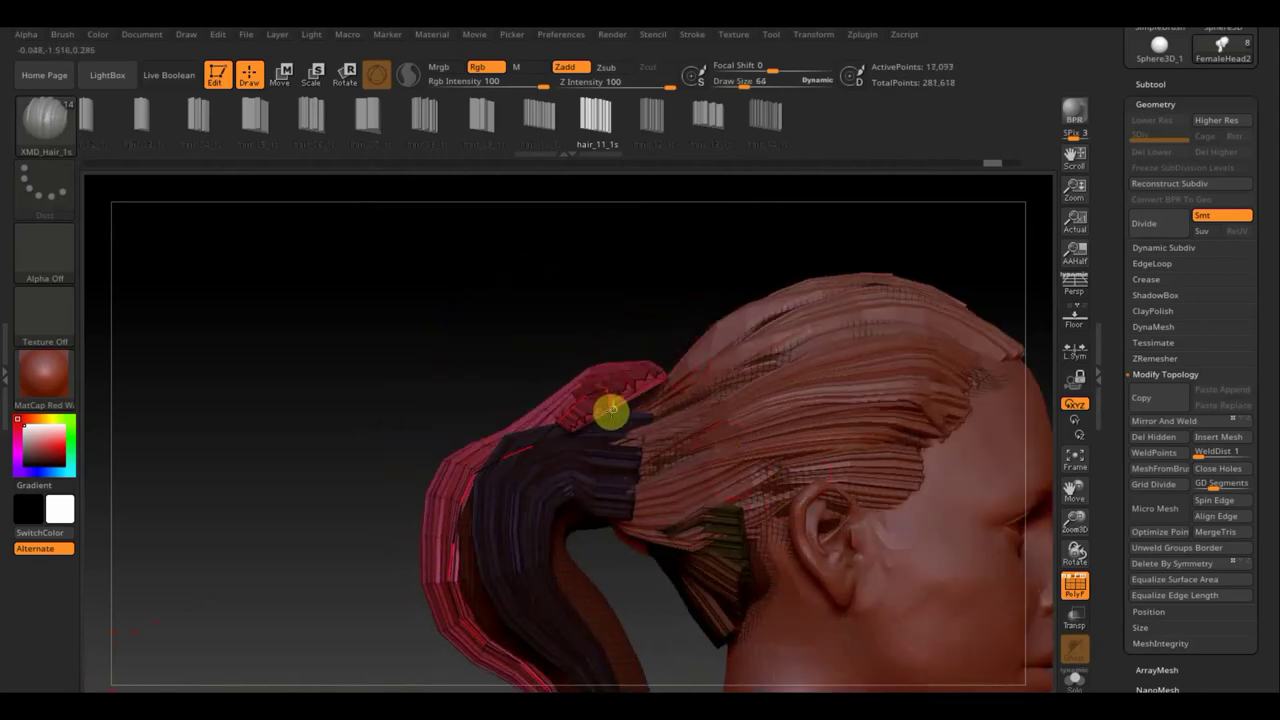
pyautogui.press(']')
pyautogui.press(']')
pyautogui.moveTo(622, 410); pyautogui.dragTo(675, 400)
pyautogui.press('[')
pyautogui.press('[')
pyautogui.press('[')
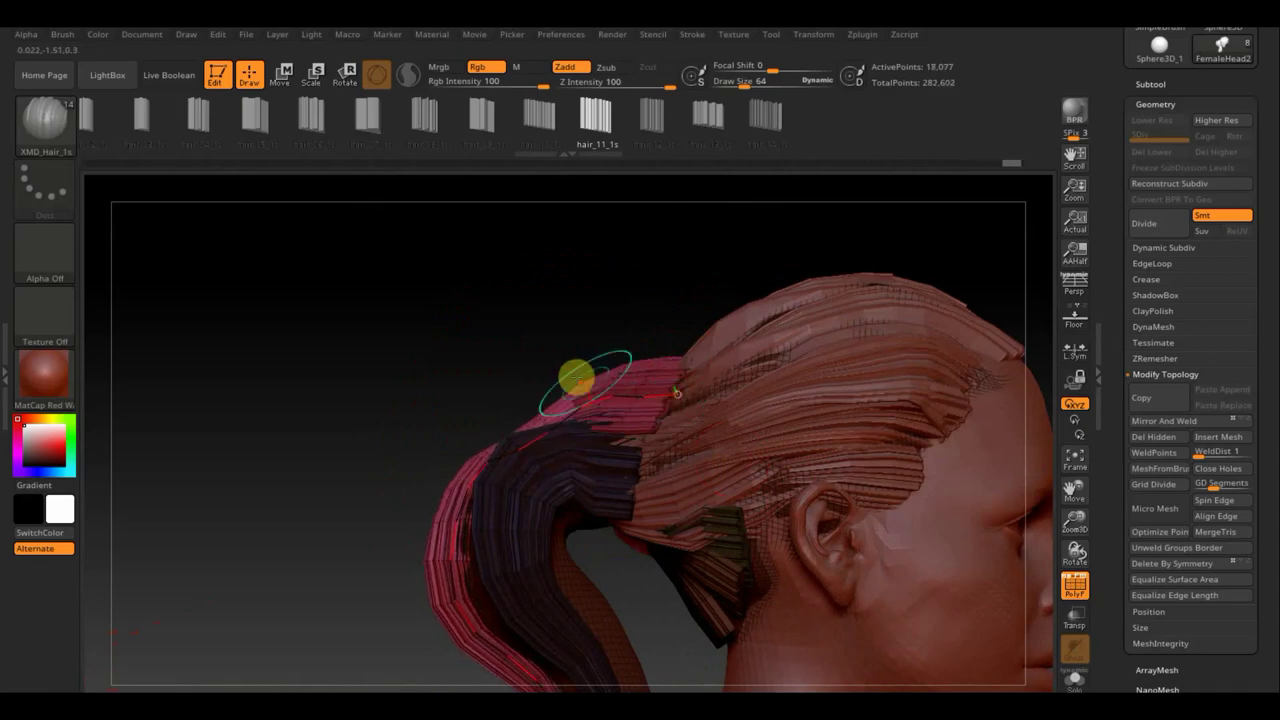
pyautogui.press('[')
pyautogui.press('[')
pyautogui.moveTo(457, 314)
pyautogui.keyDown('alt'); pyautogui.mouseDown()
pyautogui.moveTo(460, 375)
pyautogui.moveTo(409, 463)
pyautogui.moveTo(586, 460)
pyautogui.mouseUp(); pyautogui.keyUp('alt')
pyautogui.moveTo(743, 497)
pyautogui.mouseDown()
pyautogui.moveTo(601, 477)
pyautogui.moveTo(686, 520)
pyautogui.moveTo(638, 581)
pyautogui.moveTo(605, 458)
pyautogui.mouseUp()
pyautogui.press(']')
pyautogui.press(']')
pyautogui.press(']')
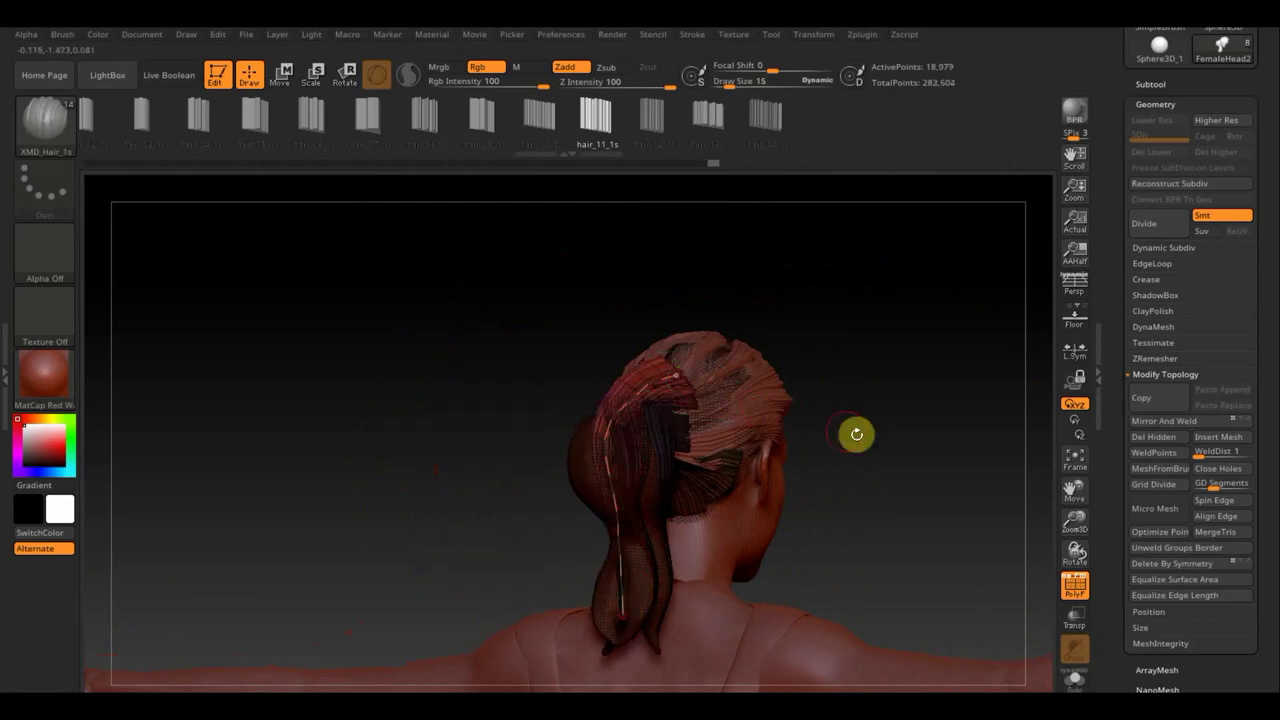
# Step: Lay another hair strip up the ponytail's outer edge from its tip
pyautogui.moveTo(854, 434)
pyautogui.mouseDown()
pyautogui.moveTo(900, 454)
pyautogui.moveTo(942, 451)
pyautogui.mouseUp()
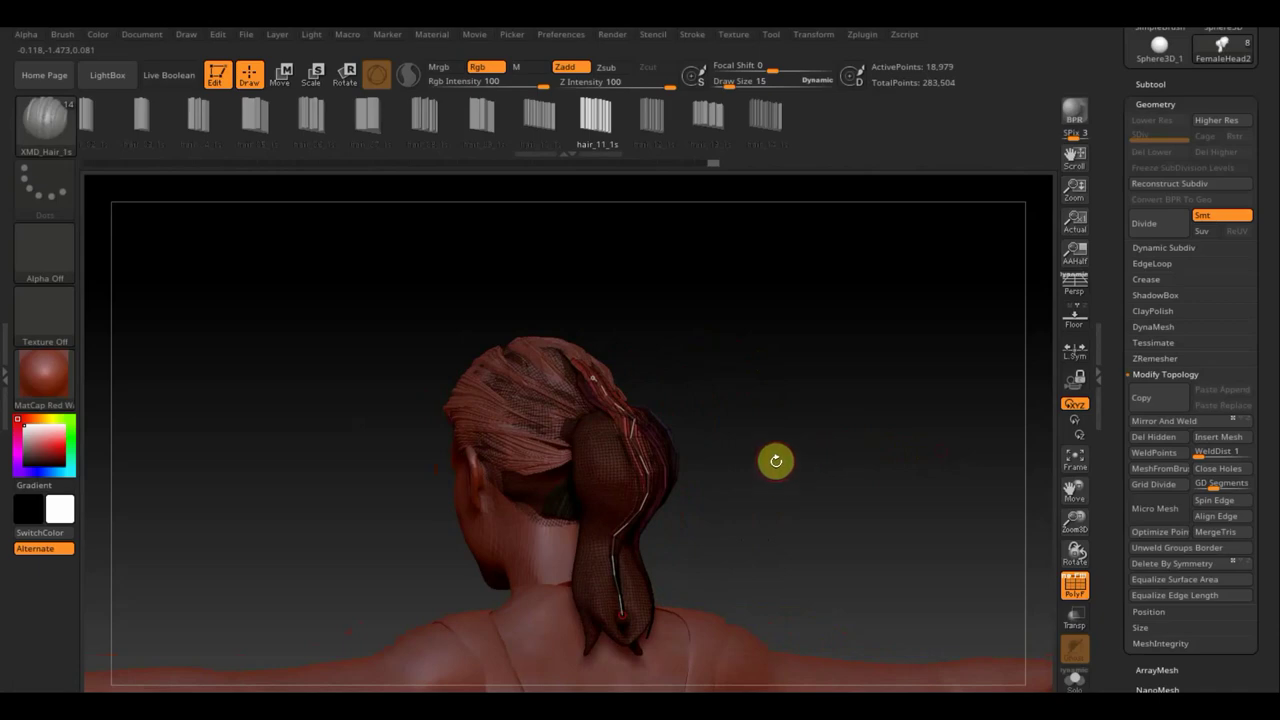
pyautogui.moveTo(810, 472)
pyautogui.mouseDown()
pyautogui.moveTo(811, 520)
pyautogui.moveTo(786, 477)
pyautogui.moveTo(714, 486)
pyautogui.moveTo(823, 486)
pyautogui.moveTo(829, 465)
pyautogui.moveTo(723, 486)
pyautogui.moveTo(951, 437)
pyautogui.moveTo(973, 479)
pyautogui.mouseUp()
pyautogui.moveTo(973, 583); pyautogui.dragTo(886, 578)
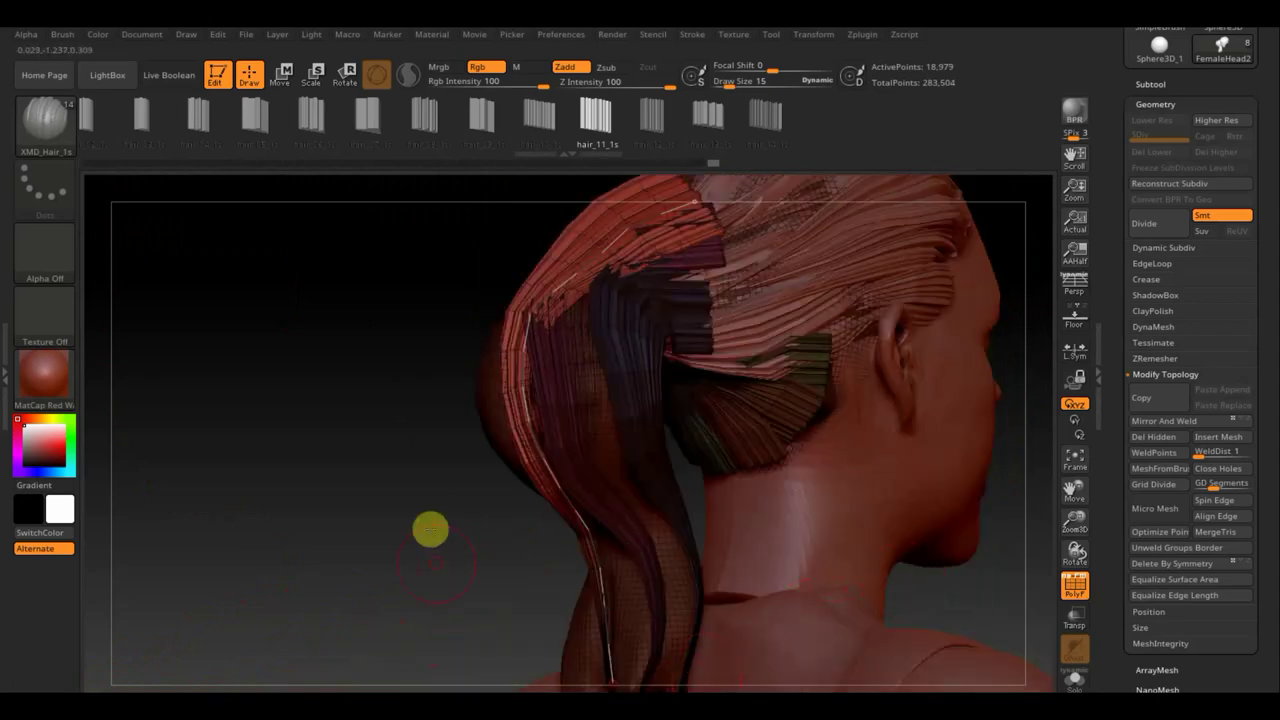
pyautogui.moveTo(429, 529); pyautogui.dragTo(471, 486)
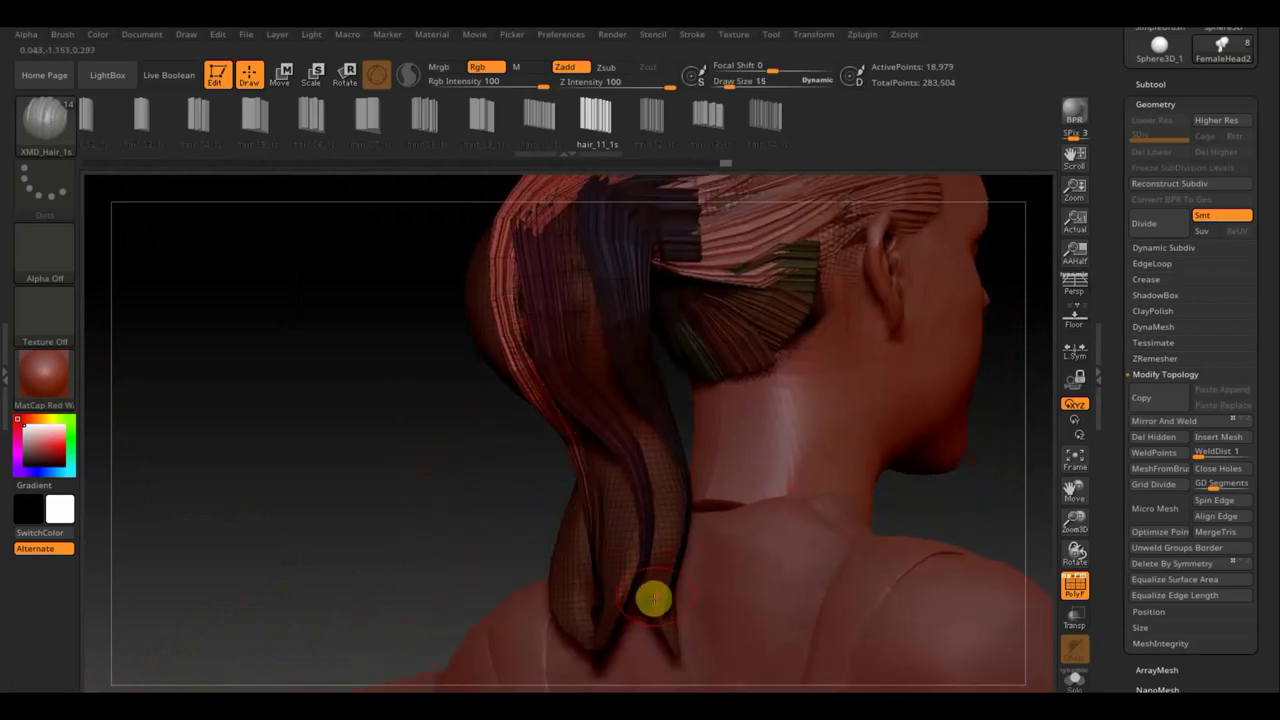
pyautogui.moveTo(653, 598)
pyautogui.mouseDown()
pyautogui.moveTo(660, 540)
pyautogui.moveTo(580, 303)
pyautogui.moveTo(598, 222)
pyautogui.moveTo(631, 186)
pyautogui.mouseUp()
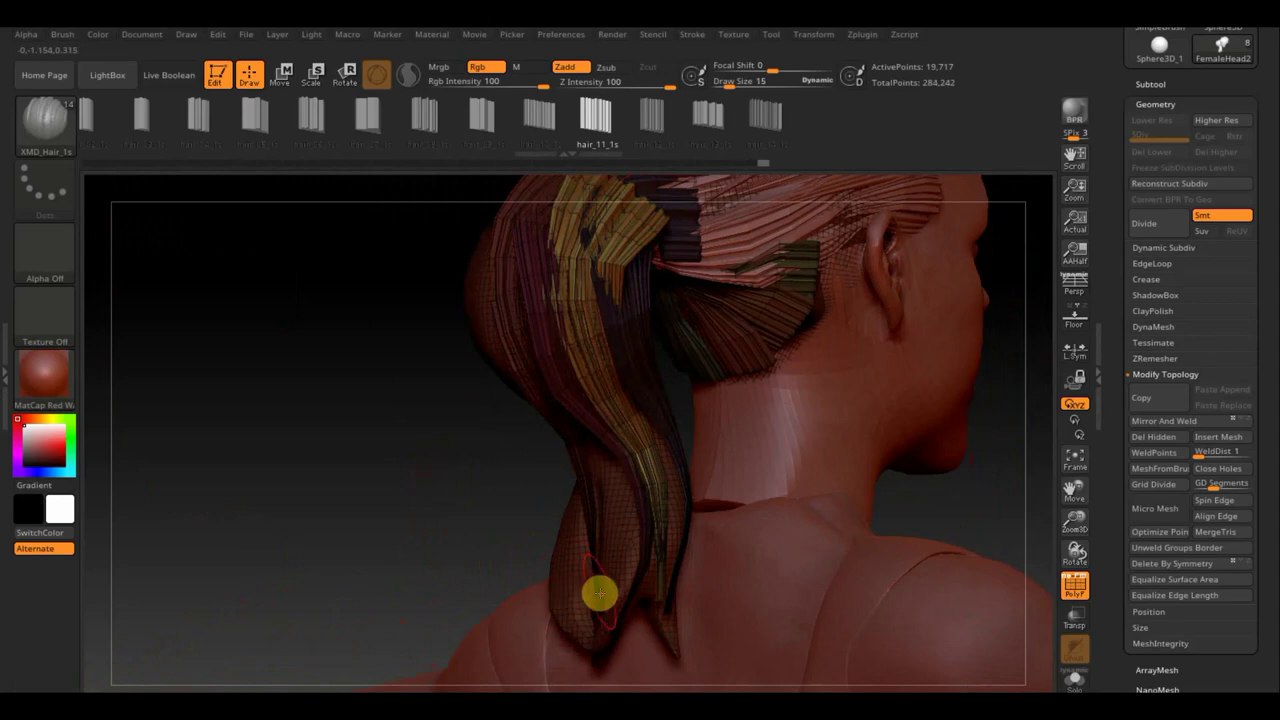
pyautogui.moveTo(613, 612)
pyautogui.mouseDown()
pyautogui.moveTo(617, 563)
pyautogui.moveTo(537, 302)
pyautogui.moveTo(586, 171)
pyautogui.mouseUp()
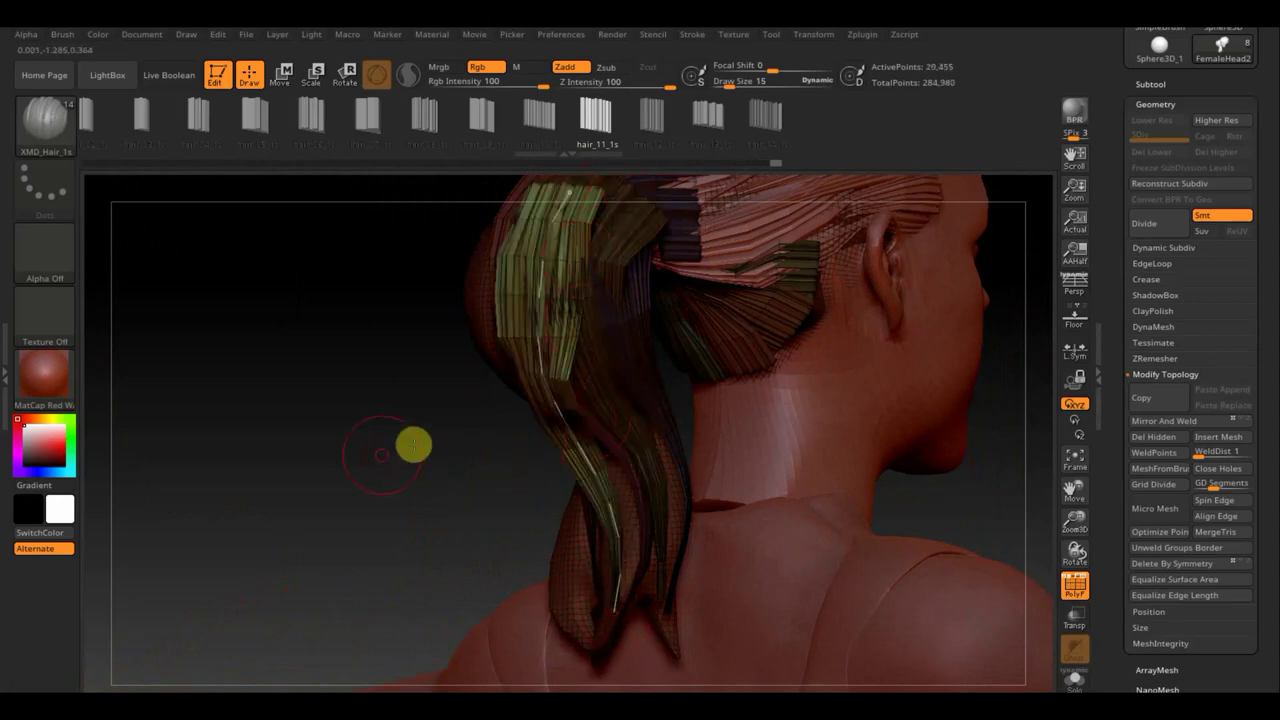
# Step: Bend the new strip's curve at the top of the ponytail
pyautogui.moveTo(413, 445)
pyautogui.mouseDown()
pyautogui.moveTo(429, 434)
pyautogui.moveTo(489, 449)
pyautogui.moveTo(574, 509)
pyautogui.mouseUp()
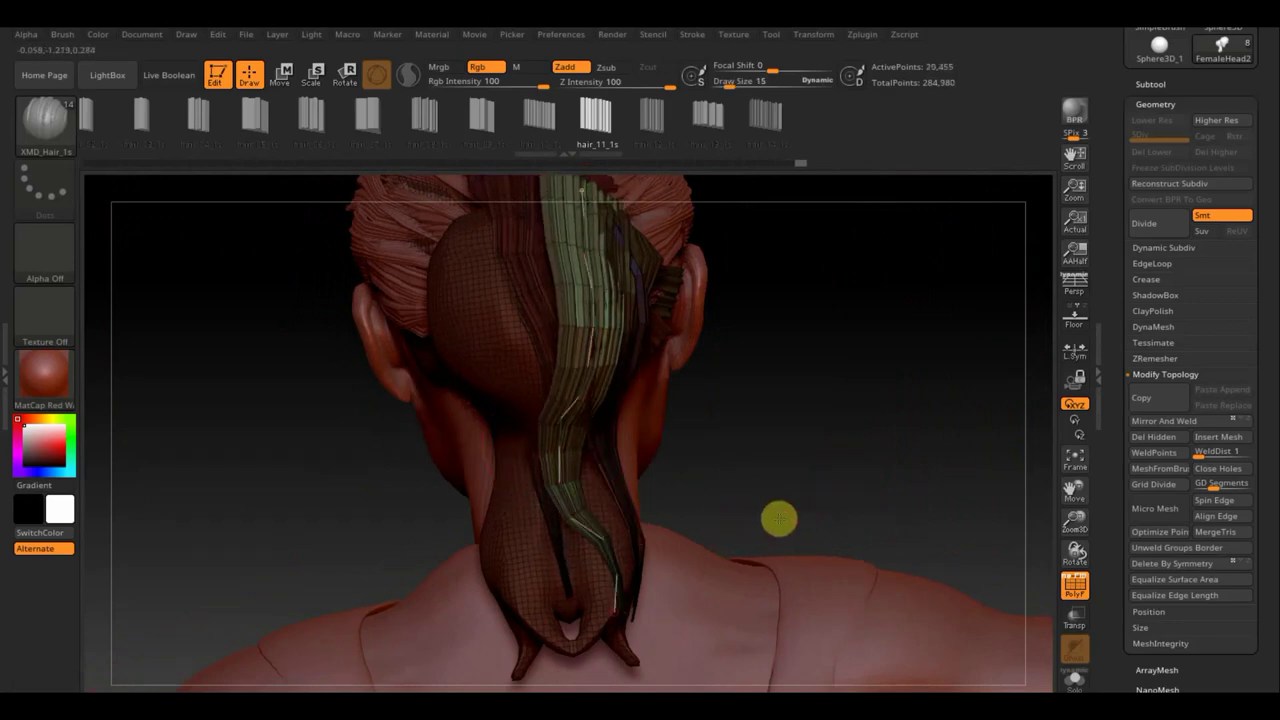
pyautogui.moveTo(779, 518); pyautogui.dragTo(729, 523)
pyautogui.keyDown('alt'); pyautogui.moveTo(394, 469); pyautogui.dragTo(418, 615); pyautogui.keyUp('alt')
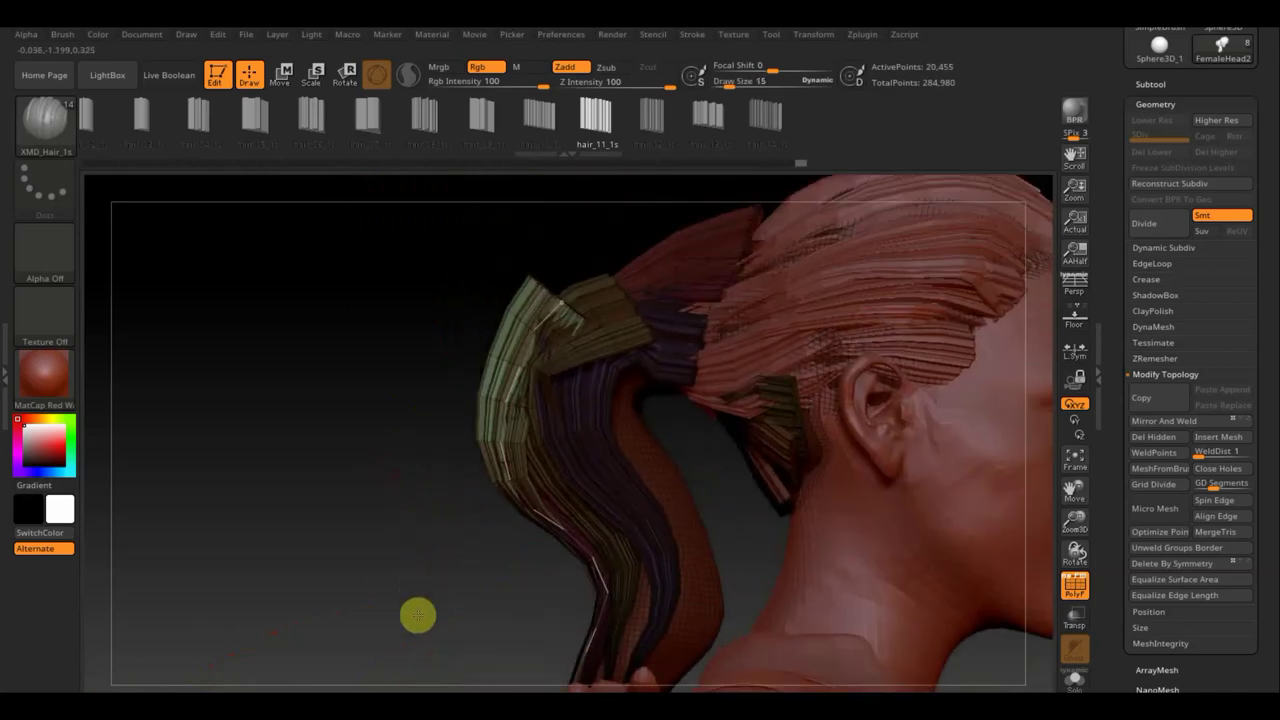
pyautogui.click(565, 330)
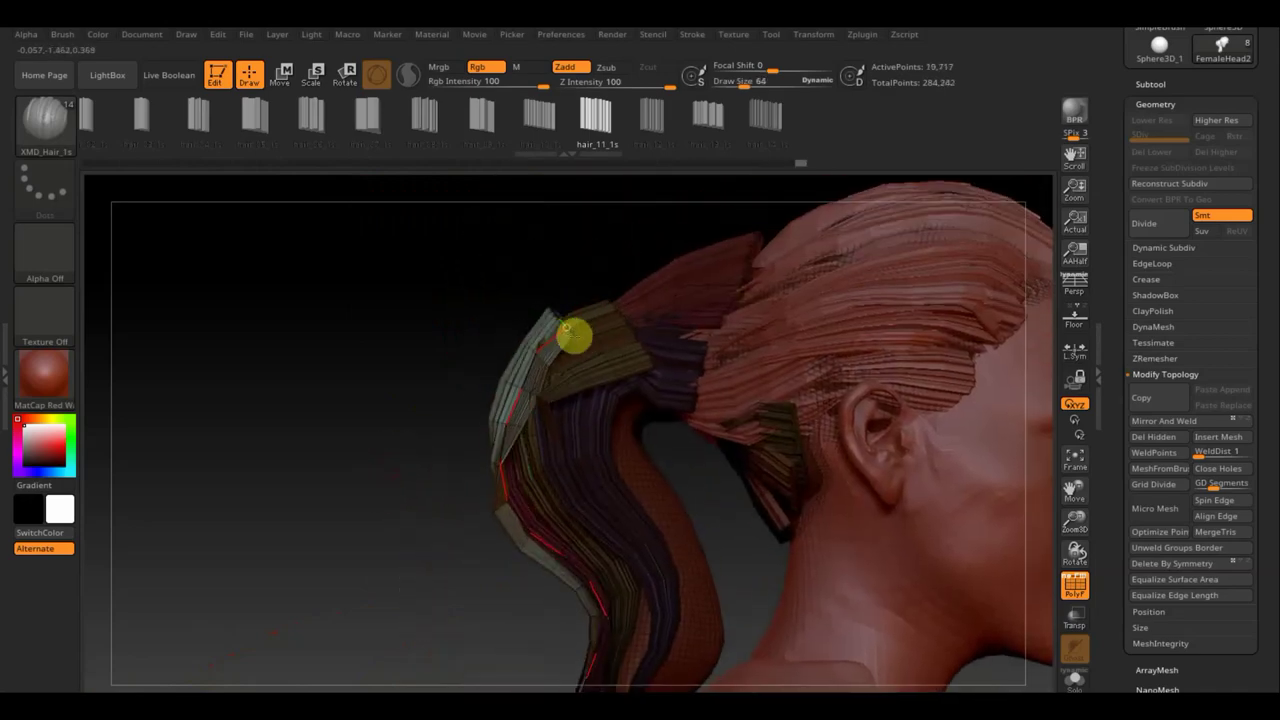
pyautogui.moveTo(574, 337); pyautogui.dragTo(572, 341)
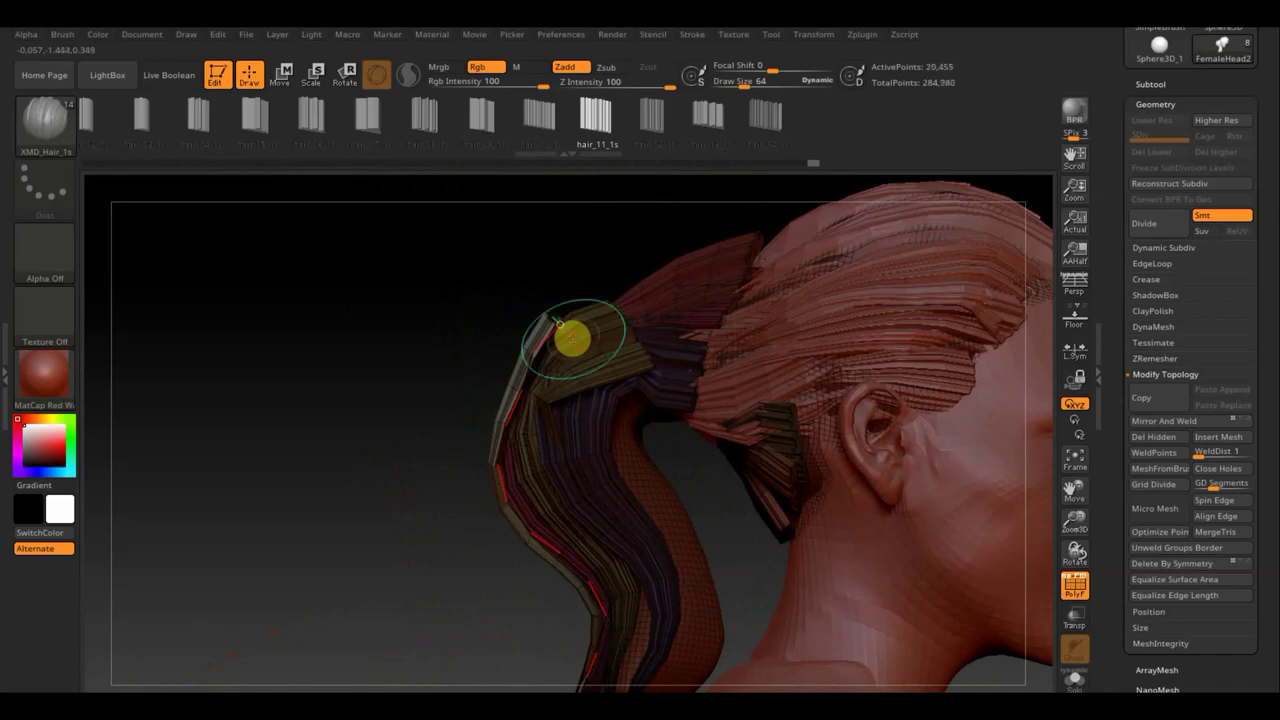
pyautogui.moveTo(383, 386)
pyautogui.mouseDown()
pyautogui.moveTo(406, 380)
pyautogui.moveTo(551, 443)
pyautogui.mouseUp()
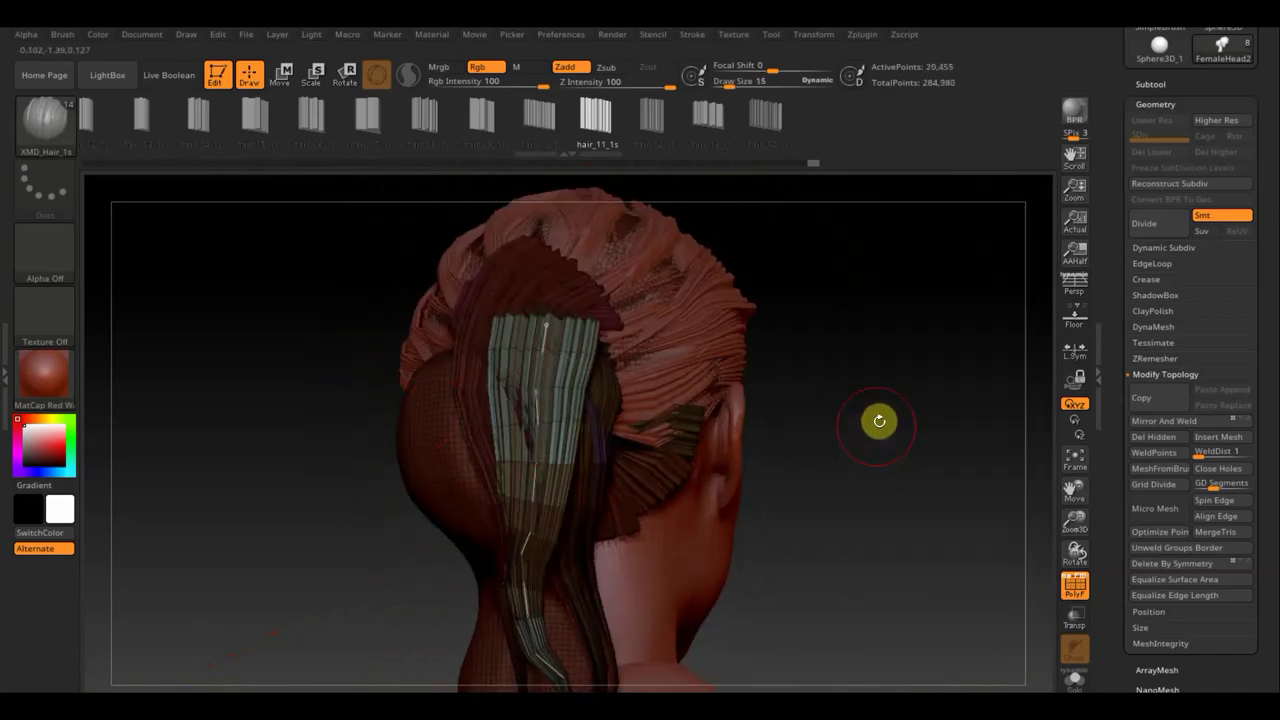
pyautogui.click(434, 494)
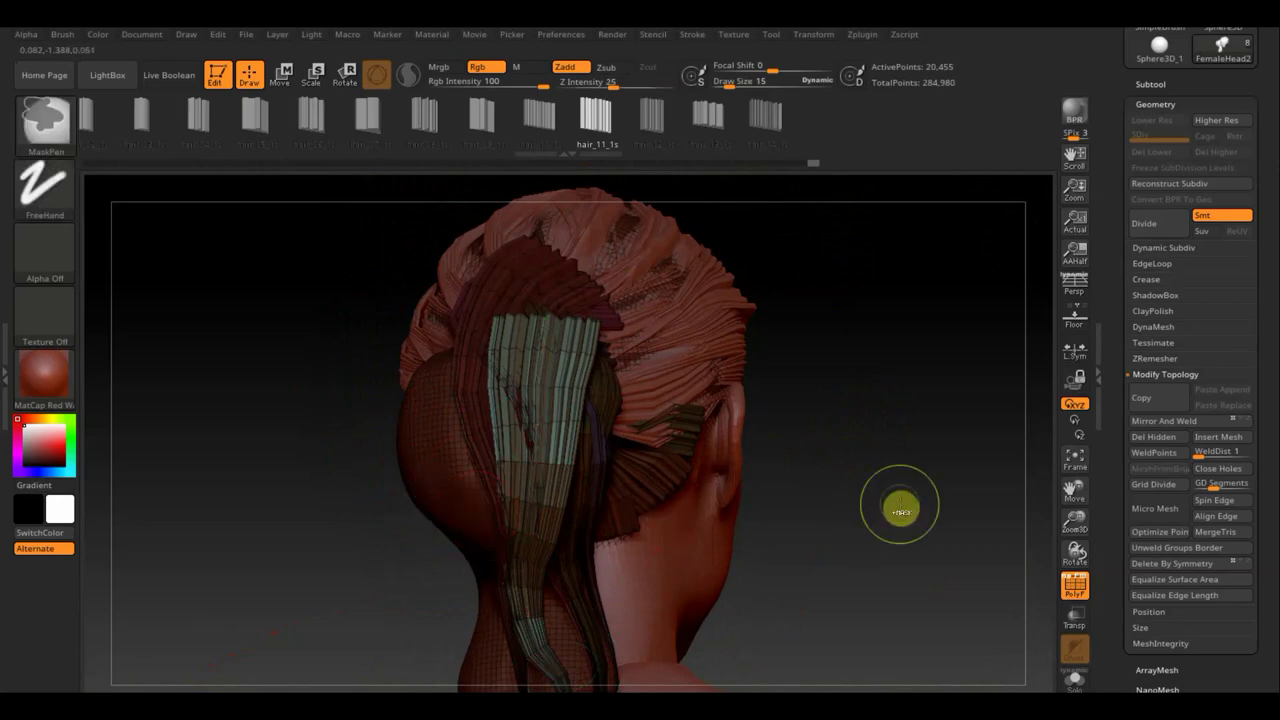
# Step: Clear the mask on the ponytail strands and zoom out to the head and shoulders
pyautogui.moveTo(900, 511); pyautogui.dragTo(553, 441)
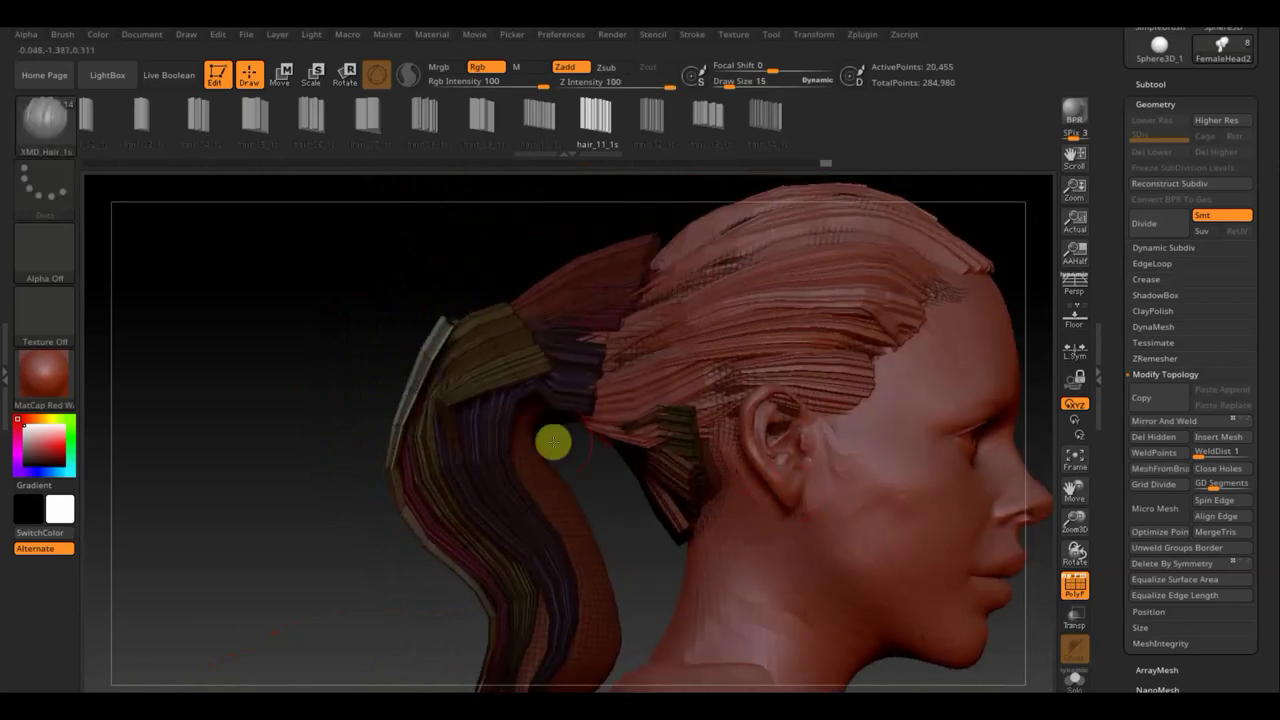
pyautogui.keyDown('ctrl'); pyautogui.moveTo(260, 363); pyautogui.dragTo(294, 420); pyautogui.keyUp('ctrl')
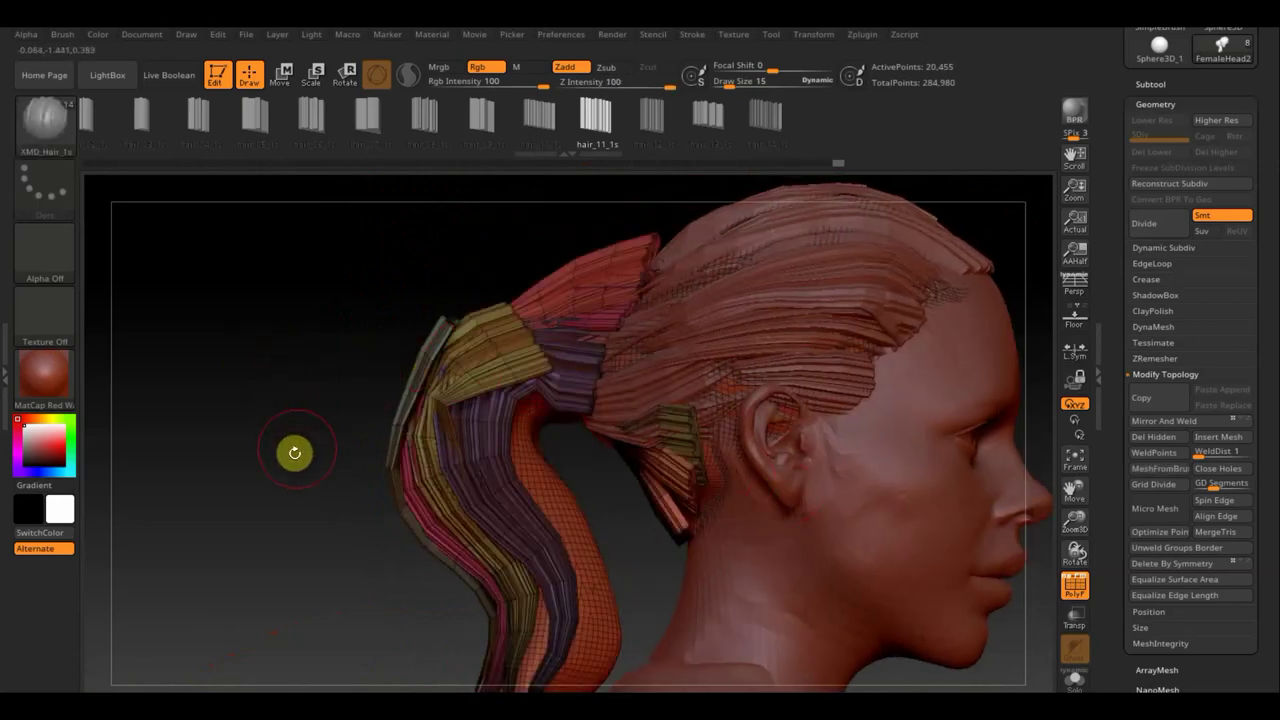
pyautogui.keyDown('alt'); pyautogui.moveTo(299, 478); pyautogui.dragTo(271, 366); pyautogui.keyUp('alt')
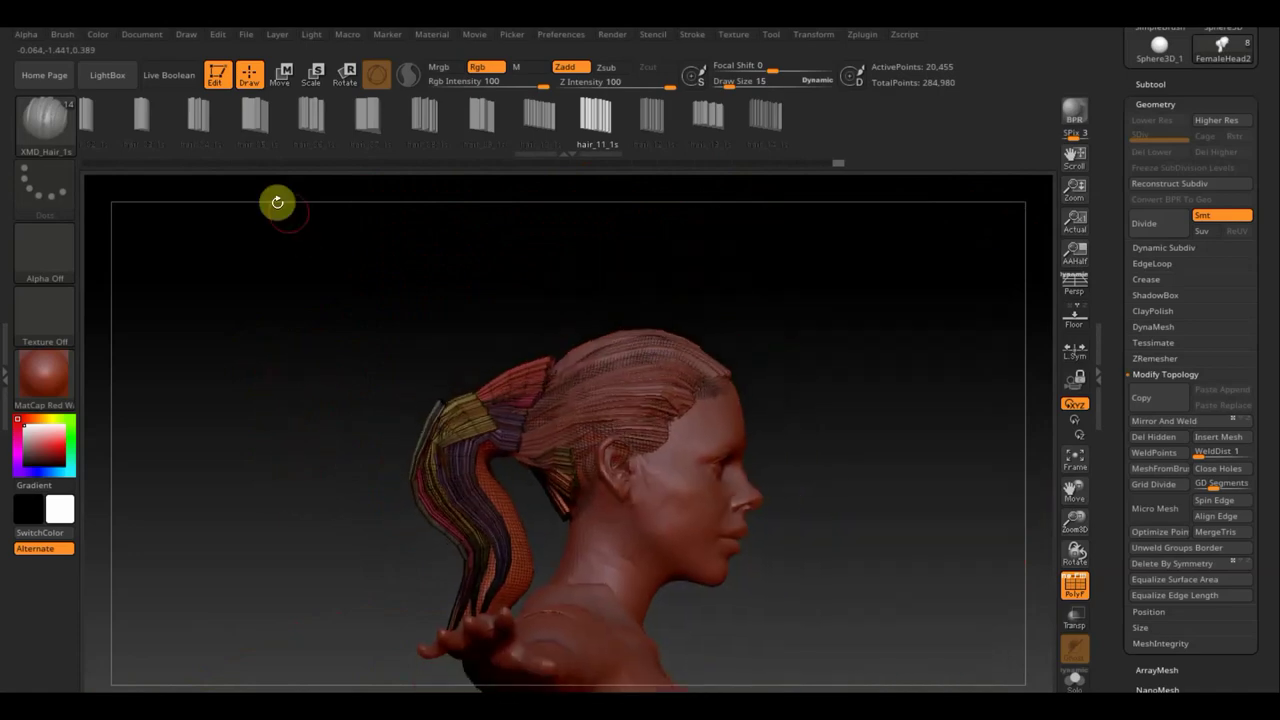
# Step: With Move Topological at Draw Size 58, pull the ponytail strands against the head
pyautogui.click(60, 121)
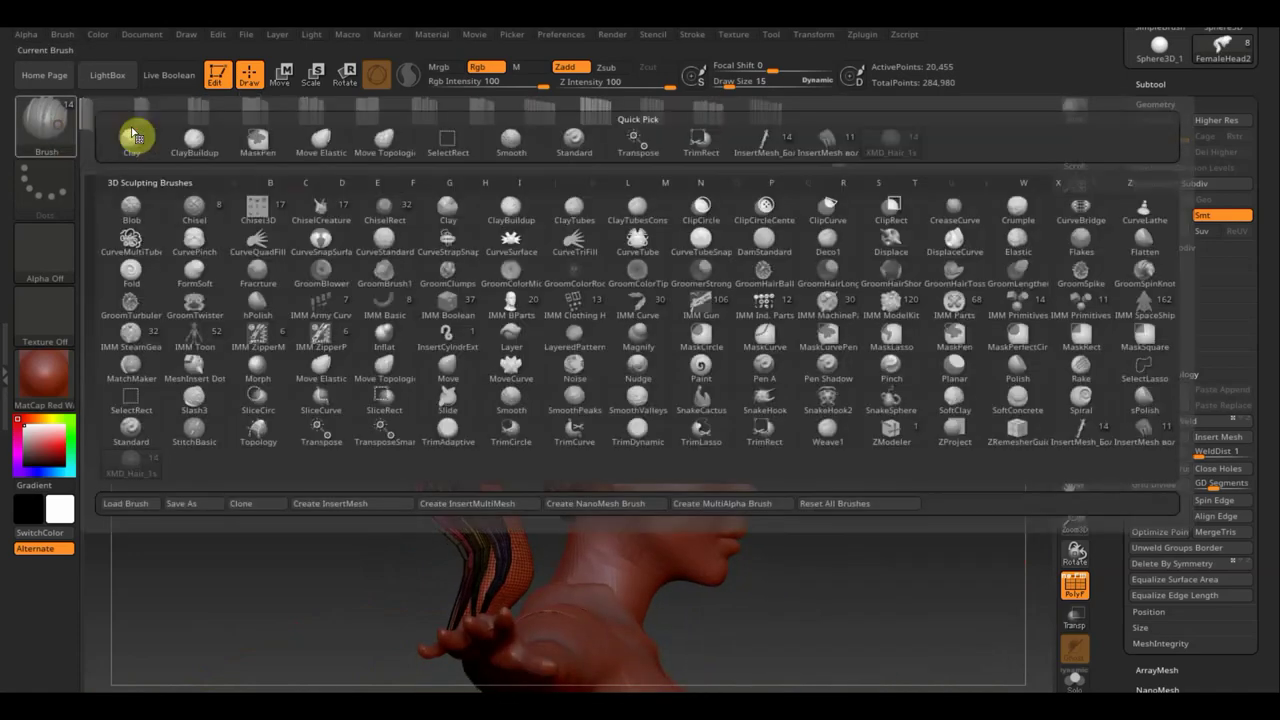
pyautogui.click(386, 144)
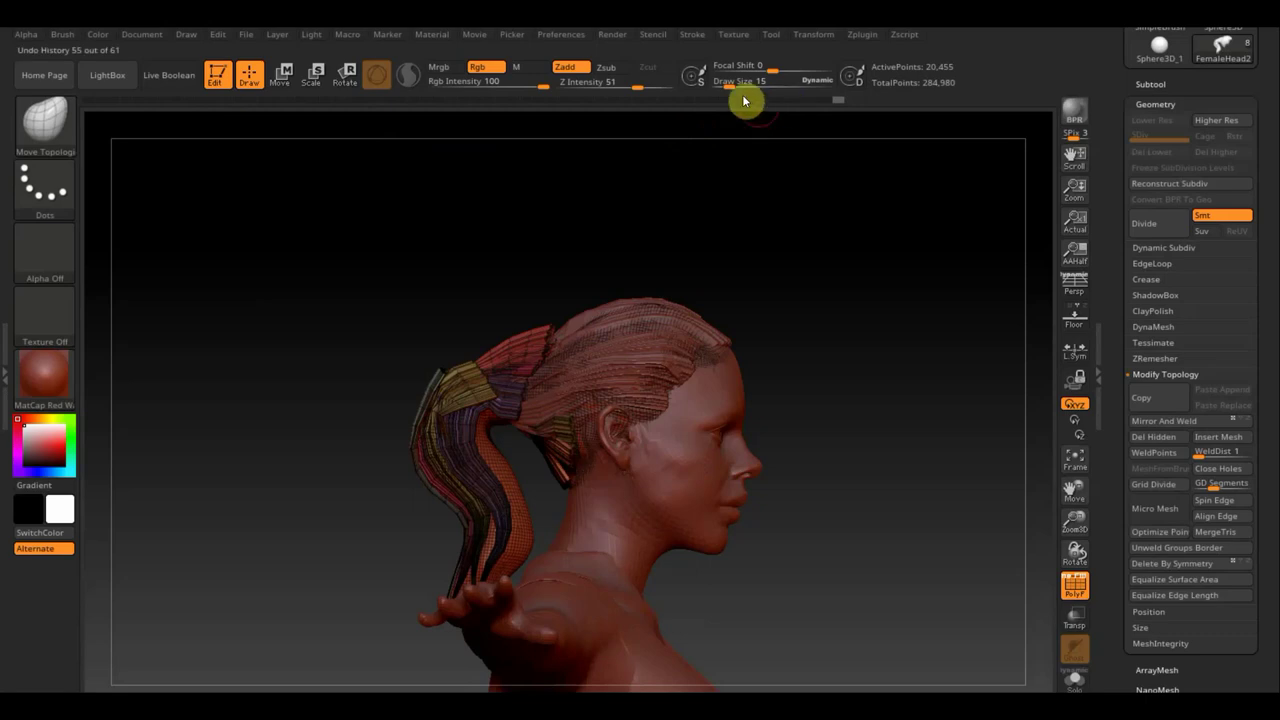
pyautogui.moveTo(731, 88); pyautogui.dragTo(744, 88)
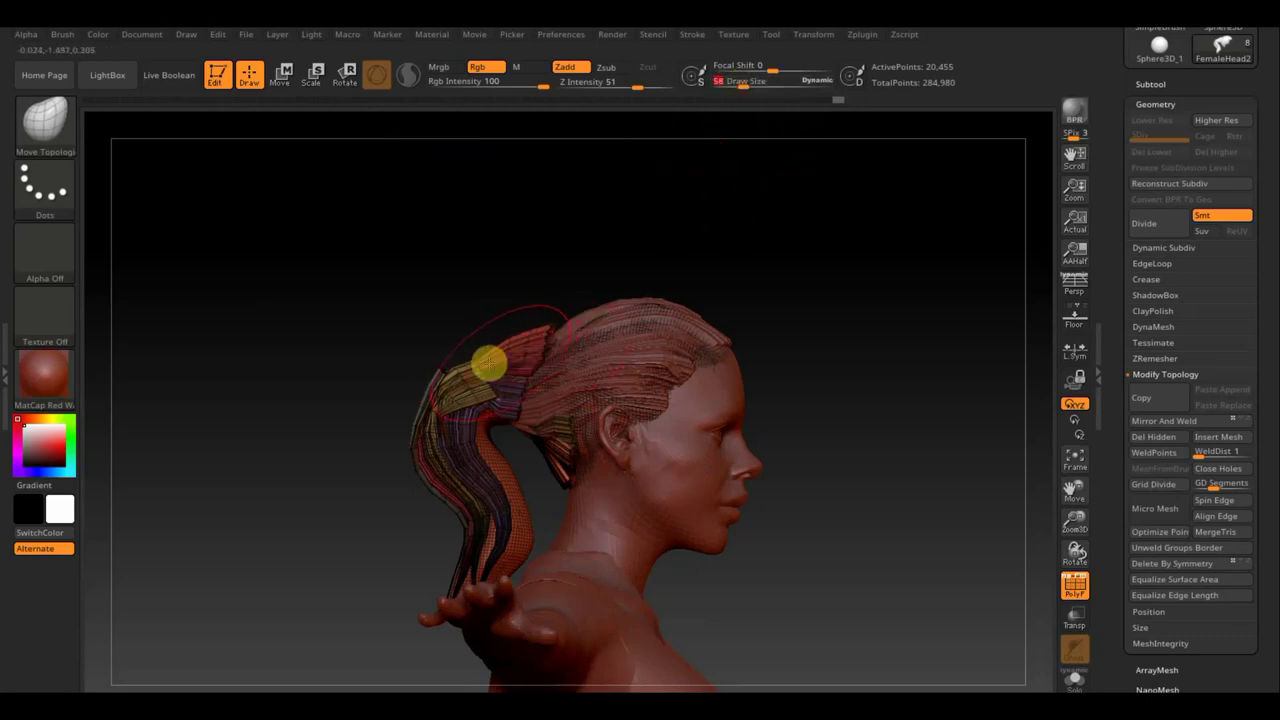
pyautogui.moveTo(489, 364)
pyautogui.mouseDown()
pyautogui.moveTo(569, 350)
pyautogui.moveTo(536, 332)
pyautogui.mouseUp()
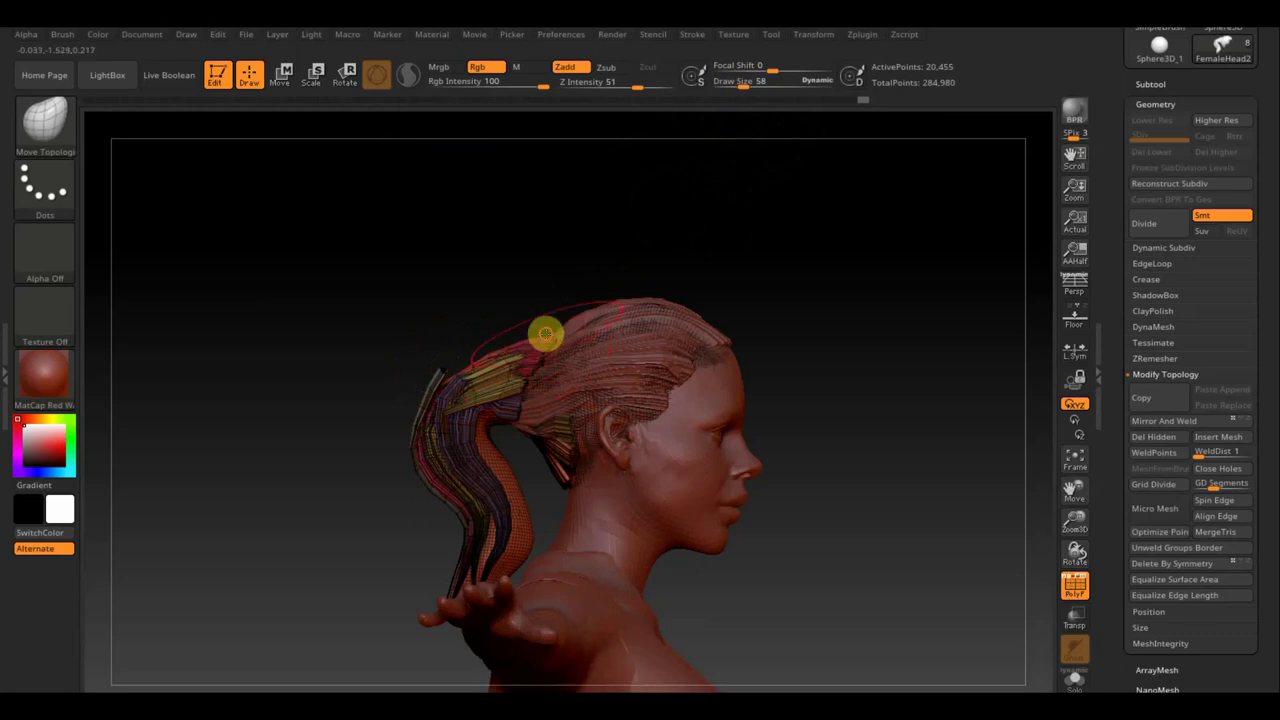
pyautogui.moveTo(514, 366)
pyautogui.mouseDown()
pyautogui.moveTo(520, 408)
pyautogui.moveTo(479, 414)
pyautogui.moveTo(509, 426)
pyautogui.moveTo(487, 503)
pyautogui.mouseUp()
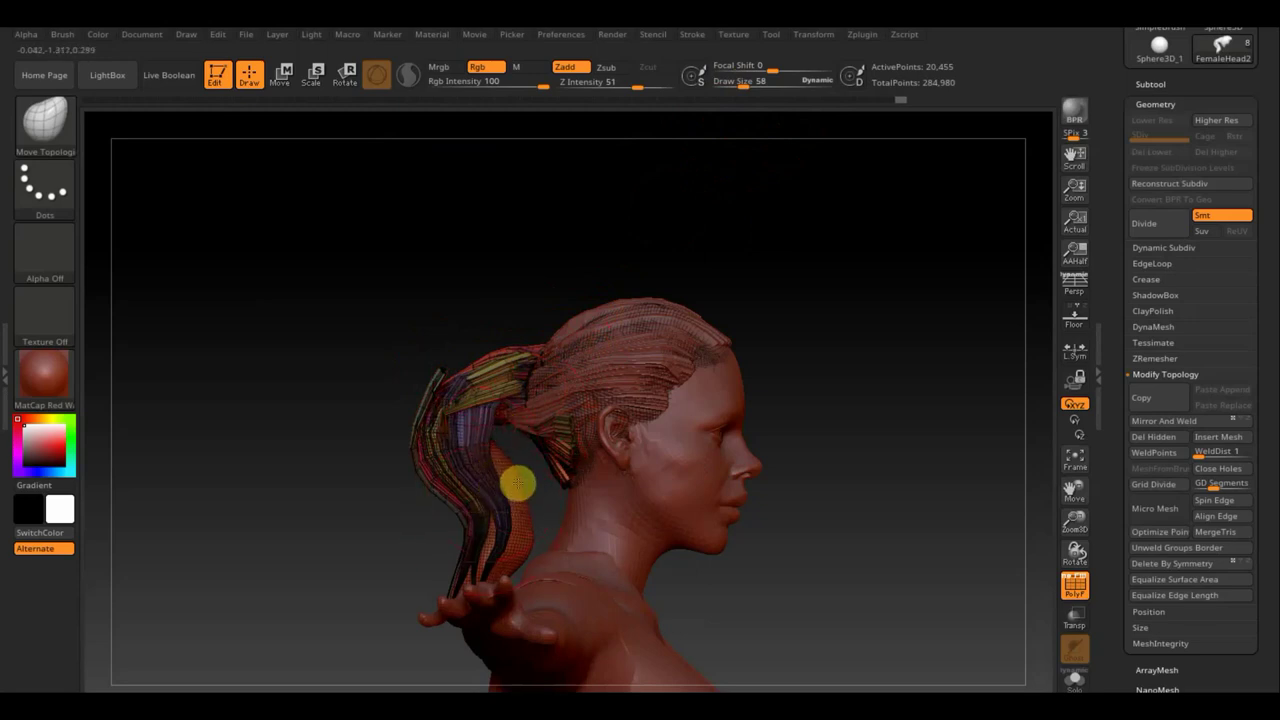
pyautogui.moveTo(494, 485)
pyautogui.mouseDown()
pyautogui.moveTo(511, 480)
pyautogui.moveTo(503, 489)
pyautogui.mouseUp()
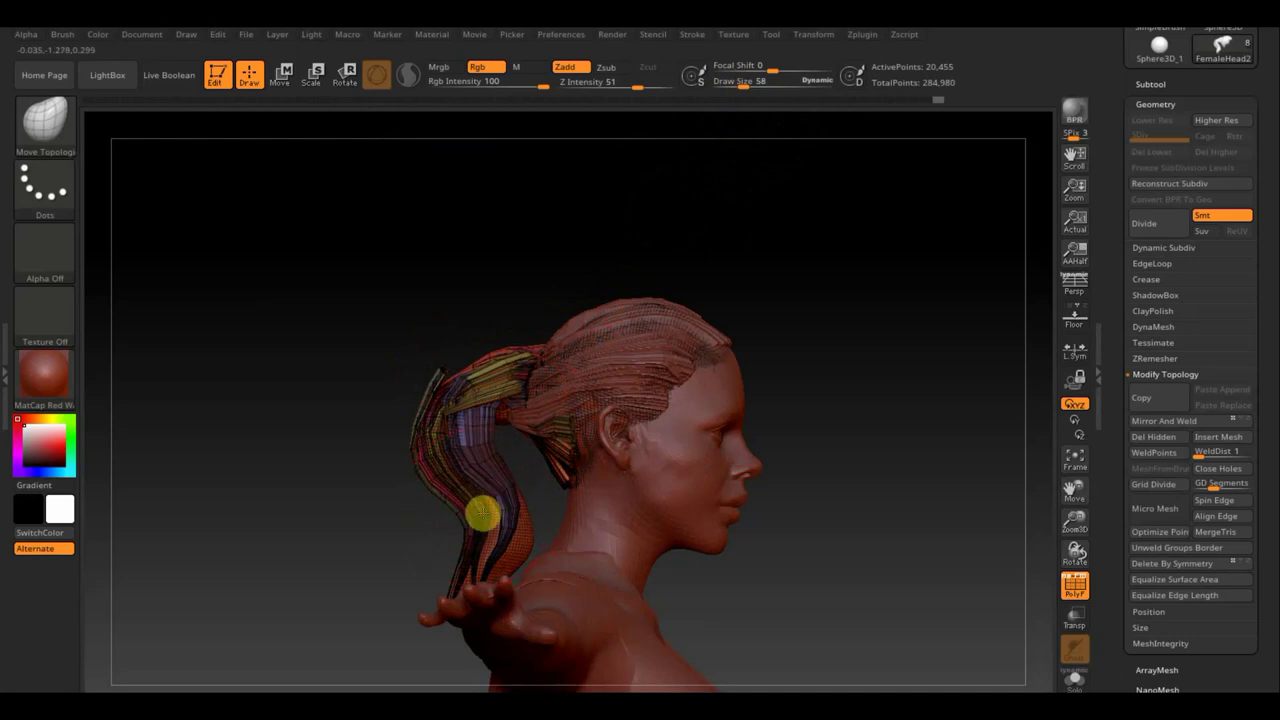
# Step: Shift the strand tips along the ponytail, then at size 30 tighten the strip's top
pyautogui.moveTo(397, 511)
pyautogui.mouseDown()
pyautogui.moveTo(466, 503)
pyautogui.moveTo(466, 480)
pyautogui.mouseUp()
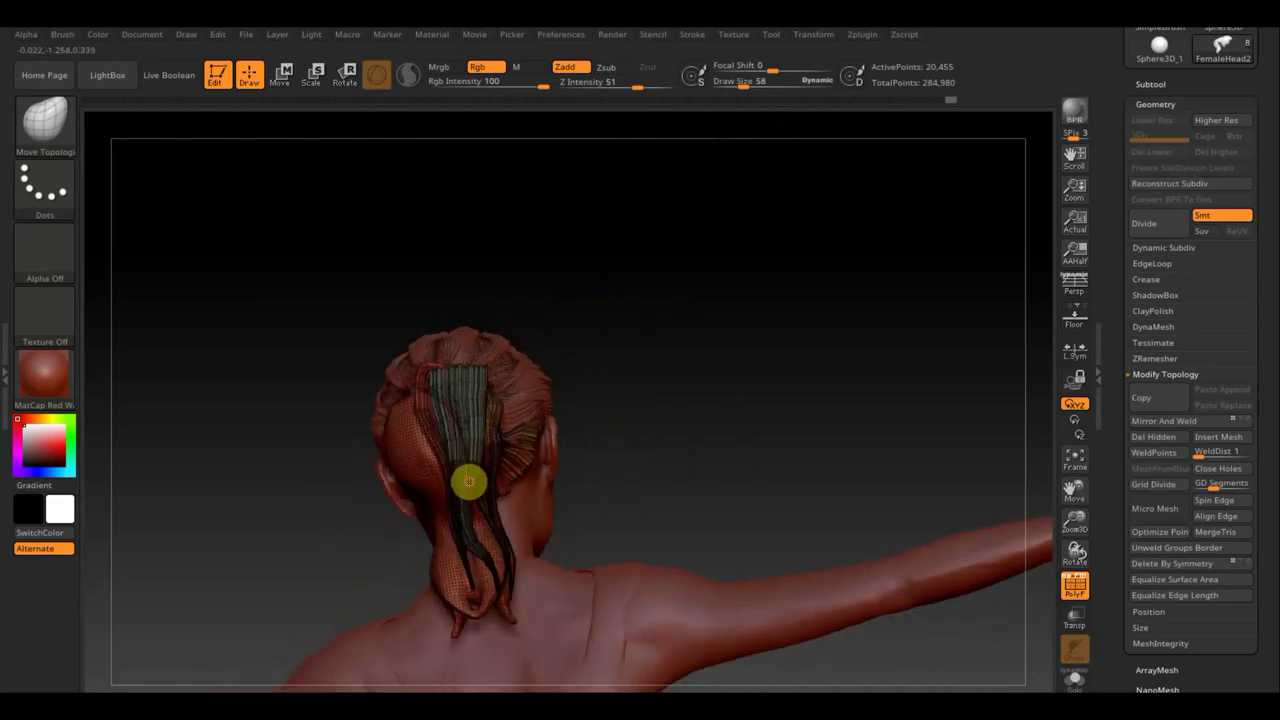
pyautogui.moveTo(626, 429); pyautogui.dragTo(611, 491)
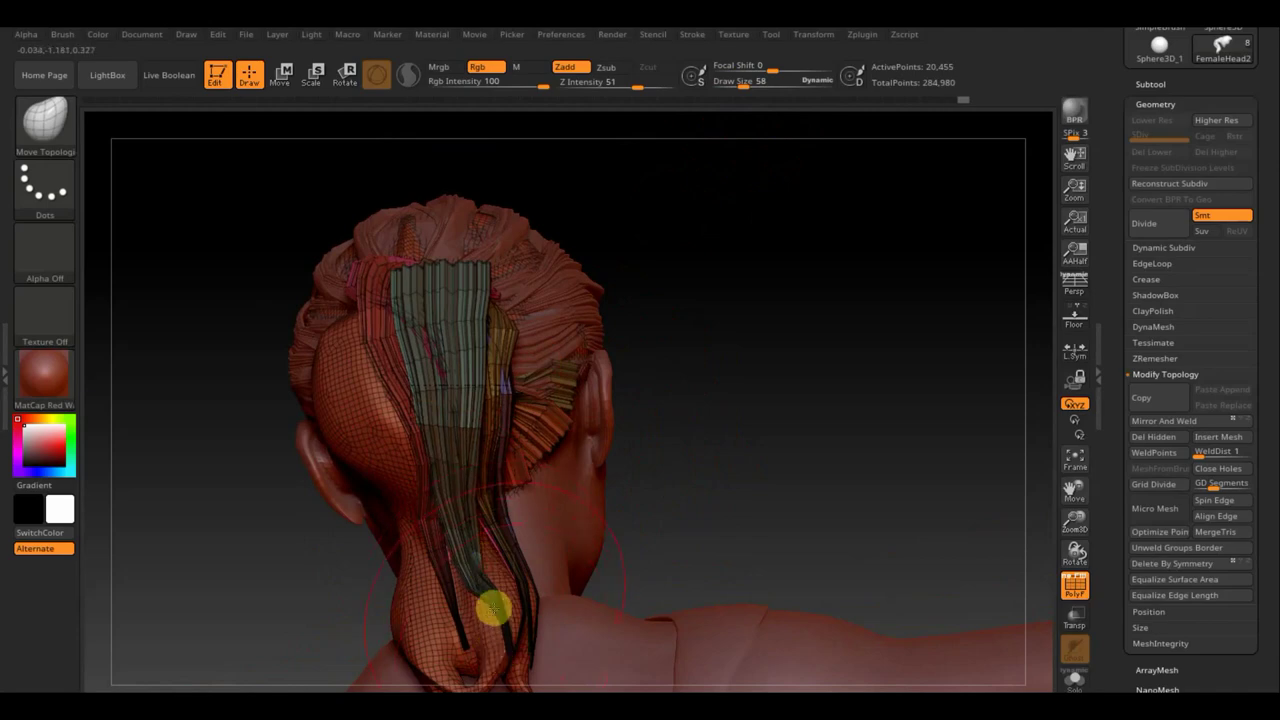
pyautogui.moveTo(519, 651); pyautogui.dragTo(486, 591)
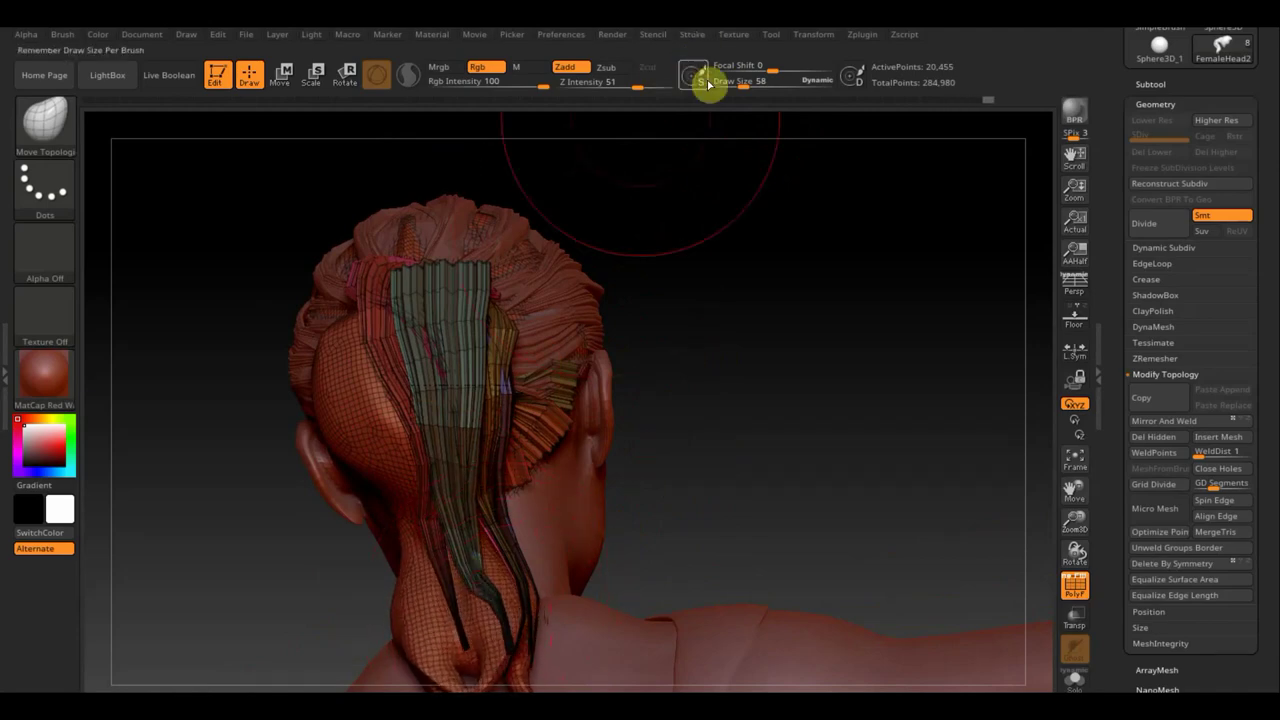
pyautogui.moveTo(740, 82); pyautogui.dragTo(728, 84)
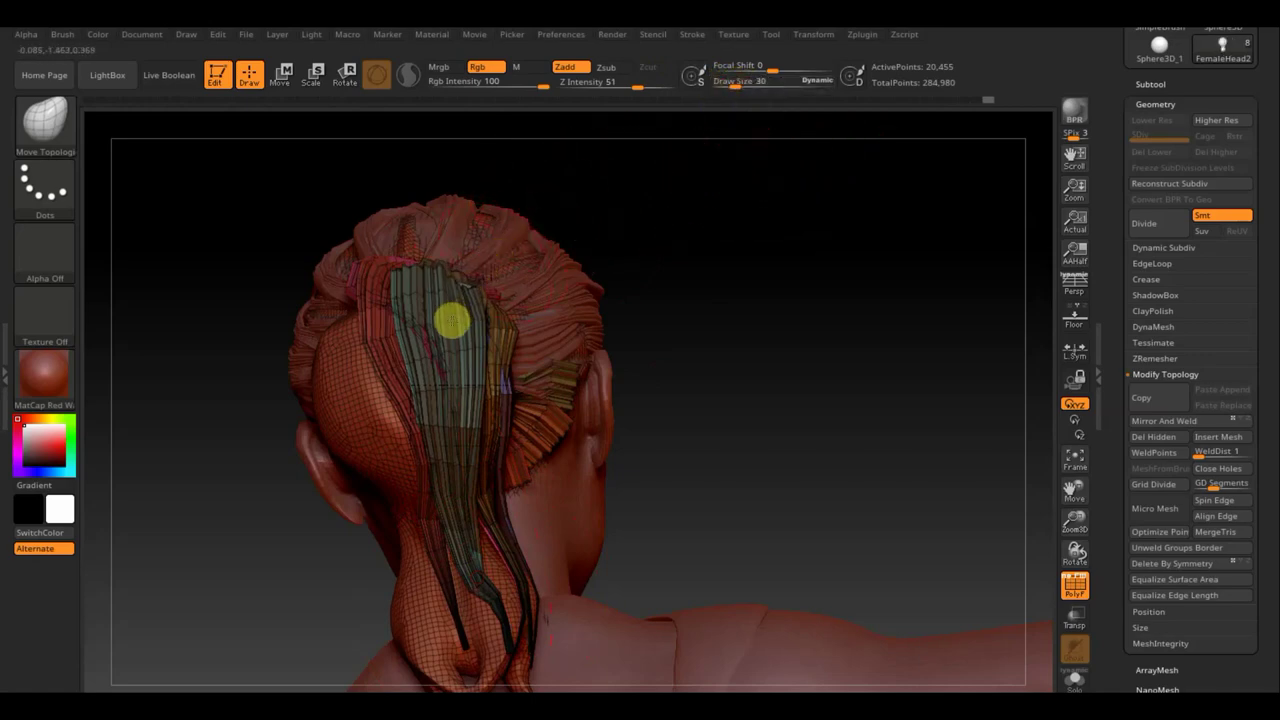
pyautogui.moveTo(397, 281)
pyautogui.mouseDown()
pyautogui.moveTo(431, 334)
pyautogui.moveTo(382, 283)
pyautogui.mouseUp()
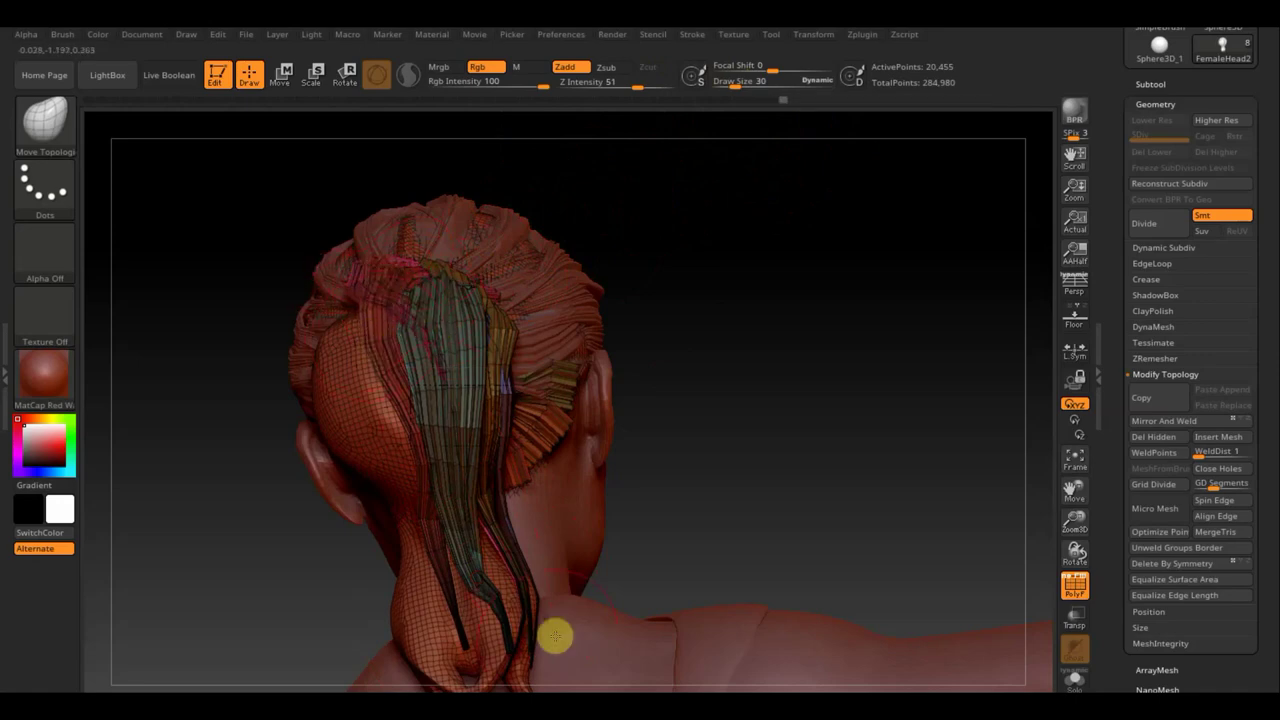
pyautogui.click(1175, 423)
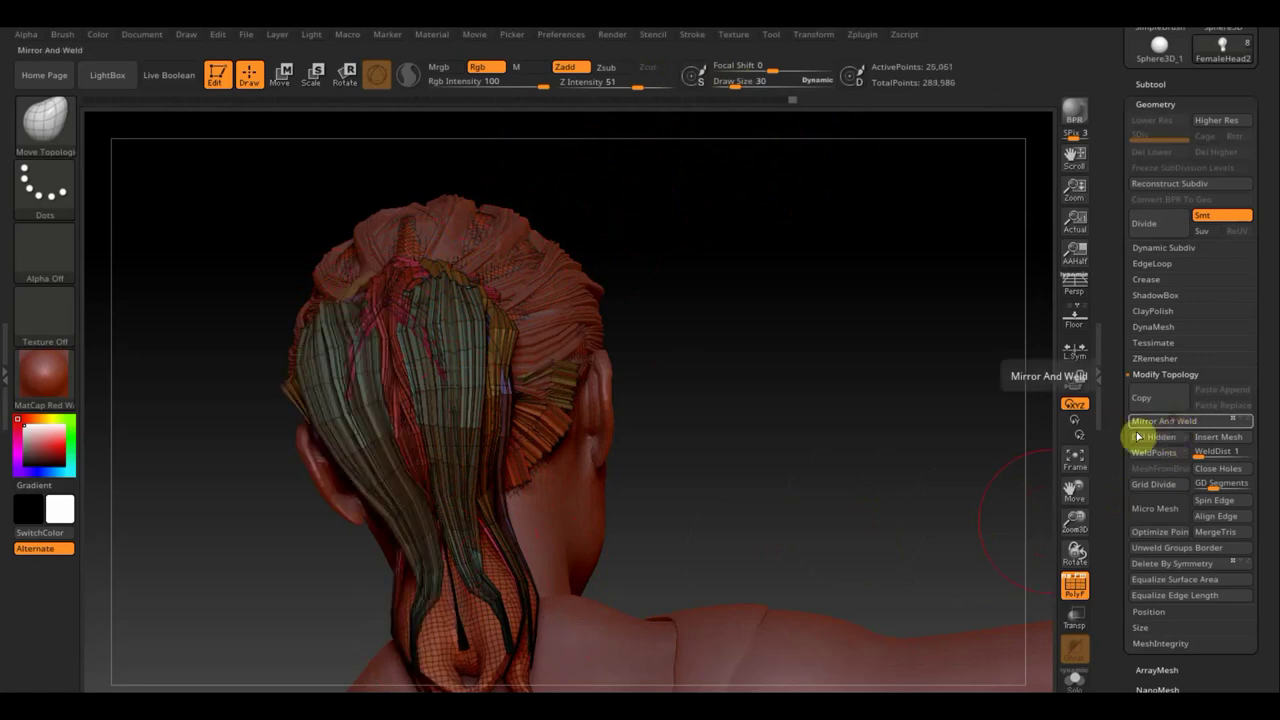
pyautogui.moveTo(894, 451)
pyautogui.mouseDown()
pyautogui.moveTo(880, 466)
pyautogui.moveTo(949, 446)
pyautogui.moveTo(563, 391)
pyautogui.moveTo(606, 377)
pyautogui.mouseUp()
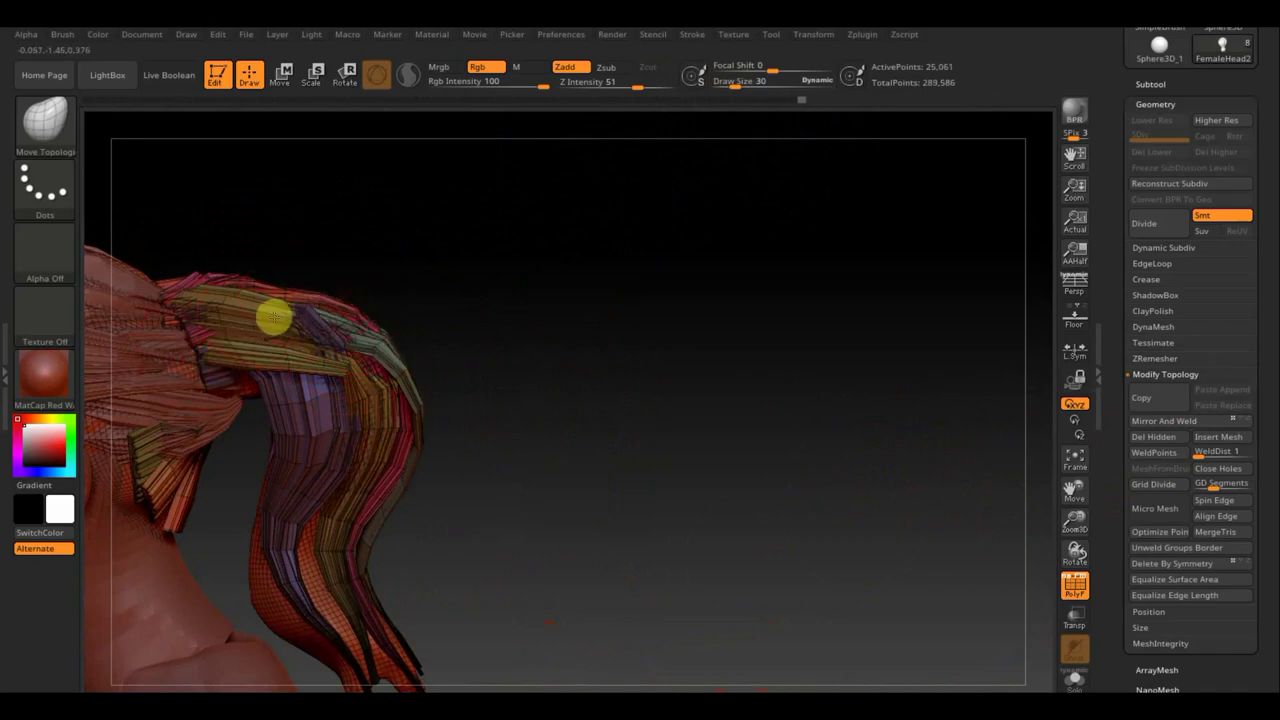
pyautogui.moveTo(520, 317); pyautogui.dragTo(530, 316)
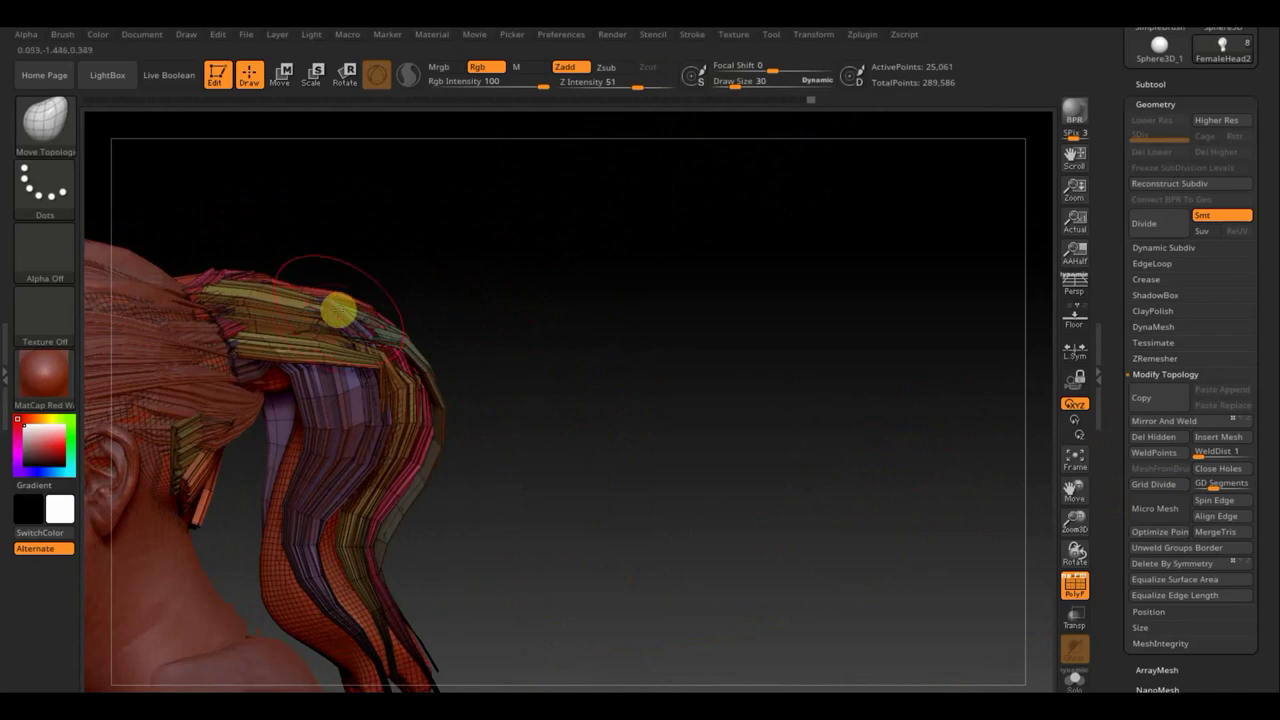
pyautogui.moveTo(468, 356); pyautogui.dragTo(396, 362)
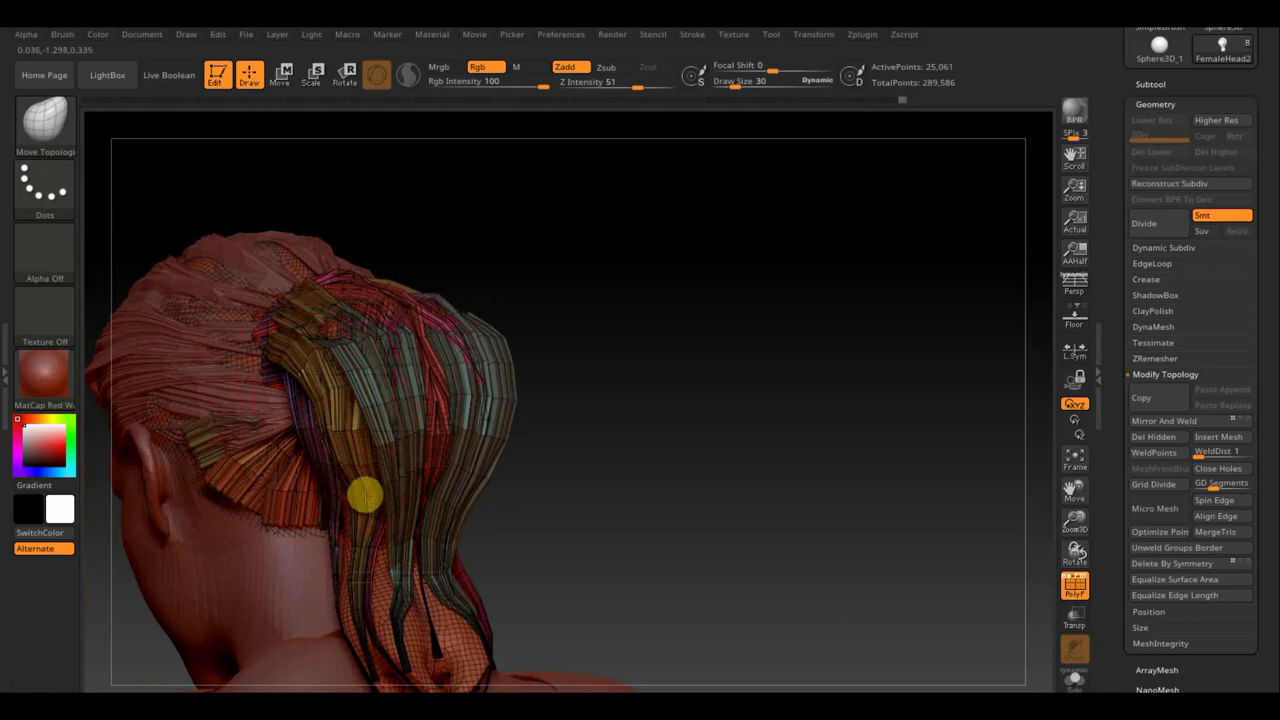
pyautogui.moveTo(480, 495); pyautogui.dragTo(508, 537)
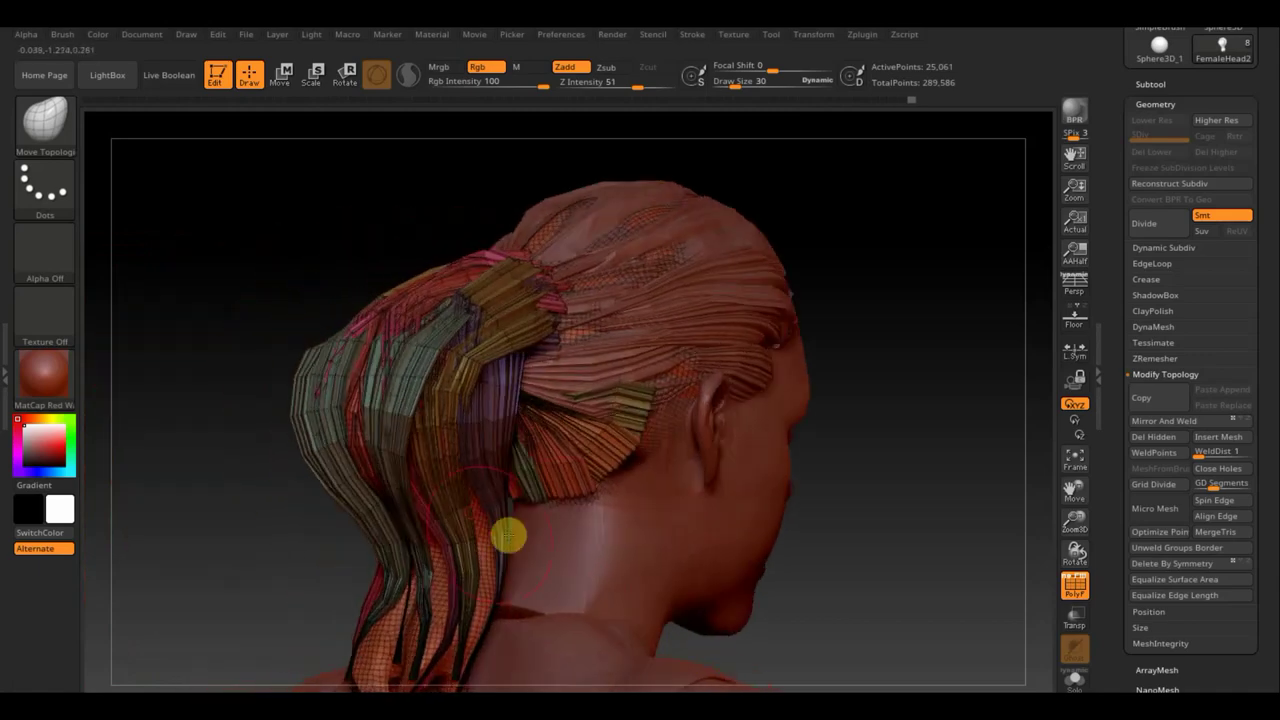
pyautogui.moveTo(871, 523)
pyautogui.keyDown('alt'); pyautogui.mouseDown()
pyautogui.moveTo(884, 401)
pyautogui.moveTo(846, 520)
pyautogui.moveTo(719, 521)
pyautogui.moveTo(754, 589)
pyautogui.moveTo(760, 423)
pyautogui.moveTo(490, 537)
pyautogui.mouseUp(); pyautogui.keyUp('alt')
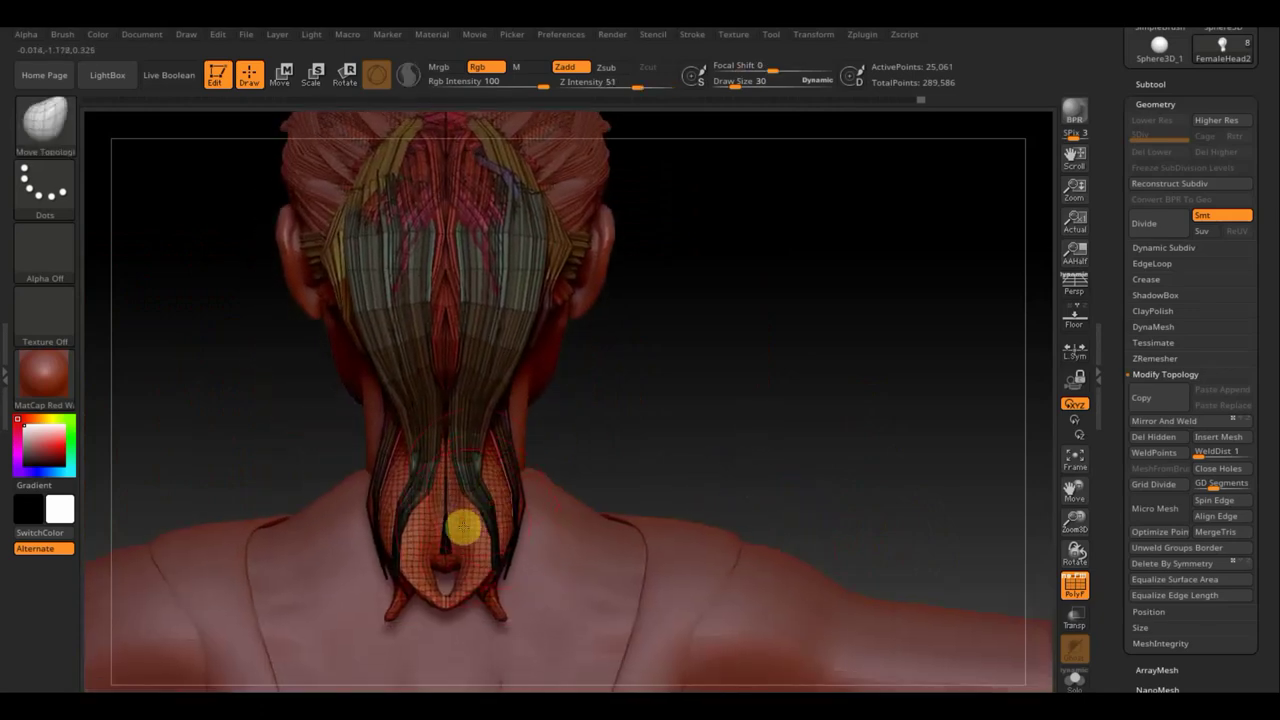
# Step: Isolate the strands by polygroup and delete the hidden ponytail base mesh
pyautogui.hotkey('ctrl', 'shift')
pyautogui.keyDown('ctrl'); pyautogui.keyDown('shift'); pyautogui.click(466, 540); pyautogui.keyUp('shift'); pyautogui.keyUp('ctrl')
pyautogui.keyDown('ctrl'); pyautogui.keyDown('shift'); pyautogui.click(462, 530); pyautogui.keyUp('shift'); pyautogui.keyUp('ctrl')
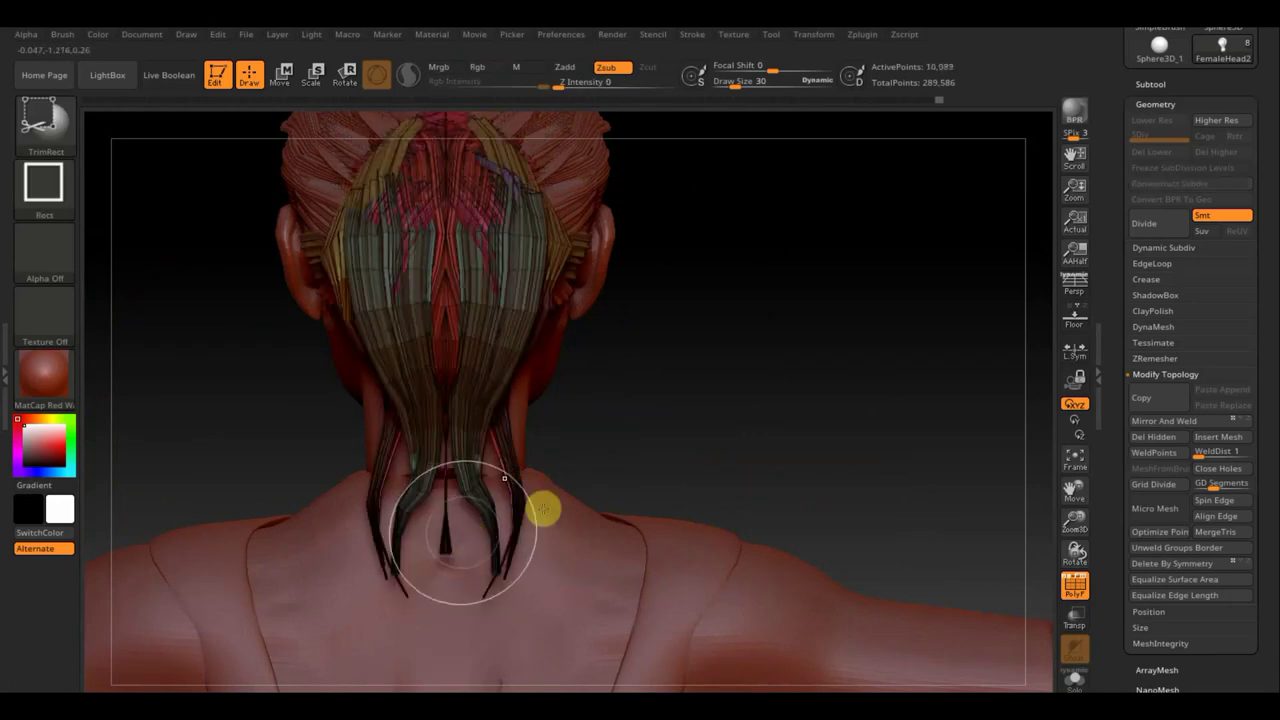
pyautogui.click(1165, 437)
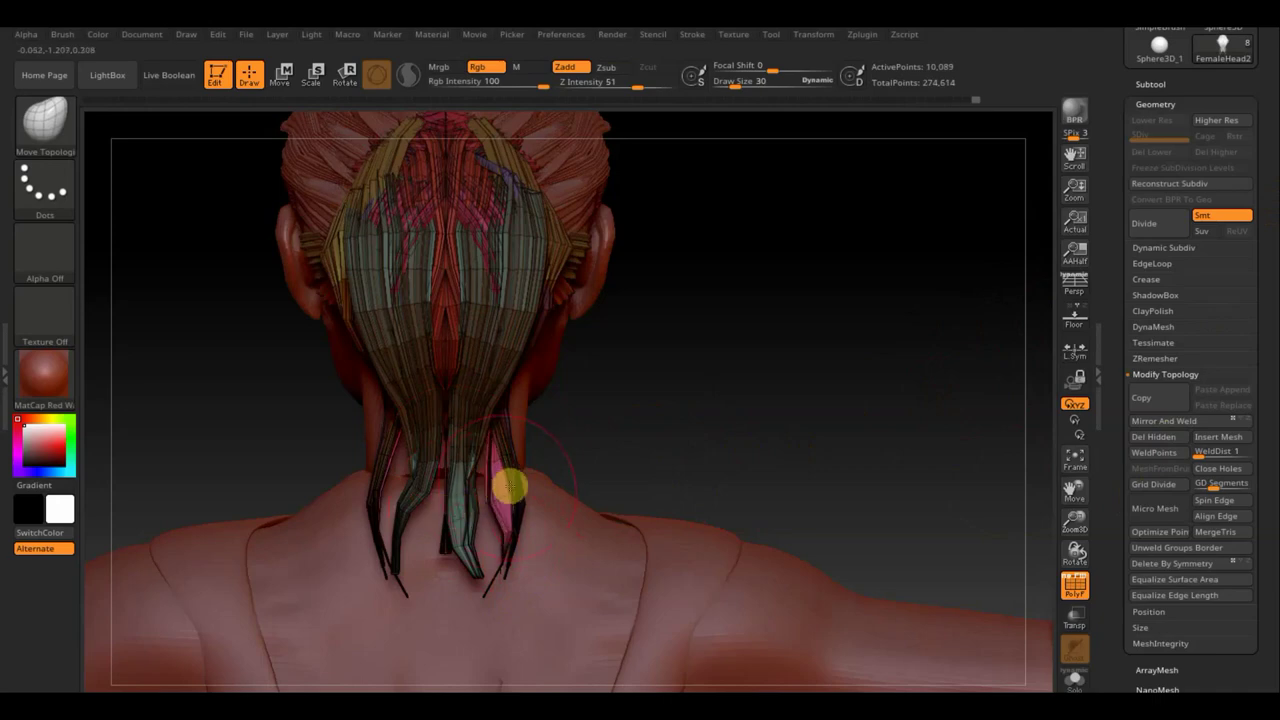
# Step: Reshape the pink and grey strands at the nape, pulling their tips inward
pyautogui.keyDown('ctrl'); pyautogui.keyDown('alt'); pyautogui.keyDown('shift'); pyautogui.moveTo(498, 420); pyautogui.dragTo(517, 492); pyautogui.keyUp('shift'); pyautogui.keyUp('alt'); pyautogui.keyUp('ctrl')
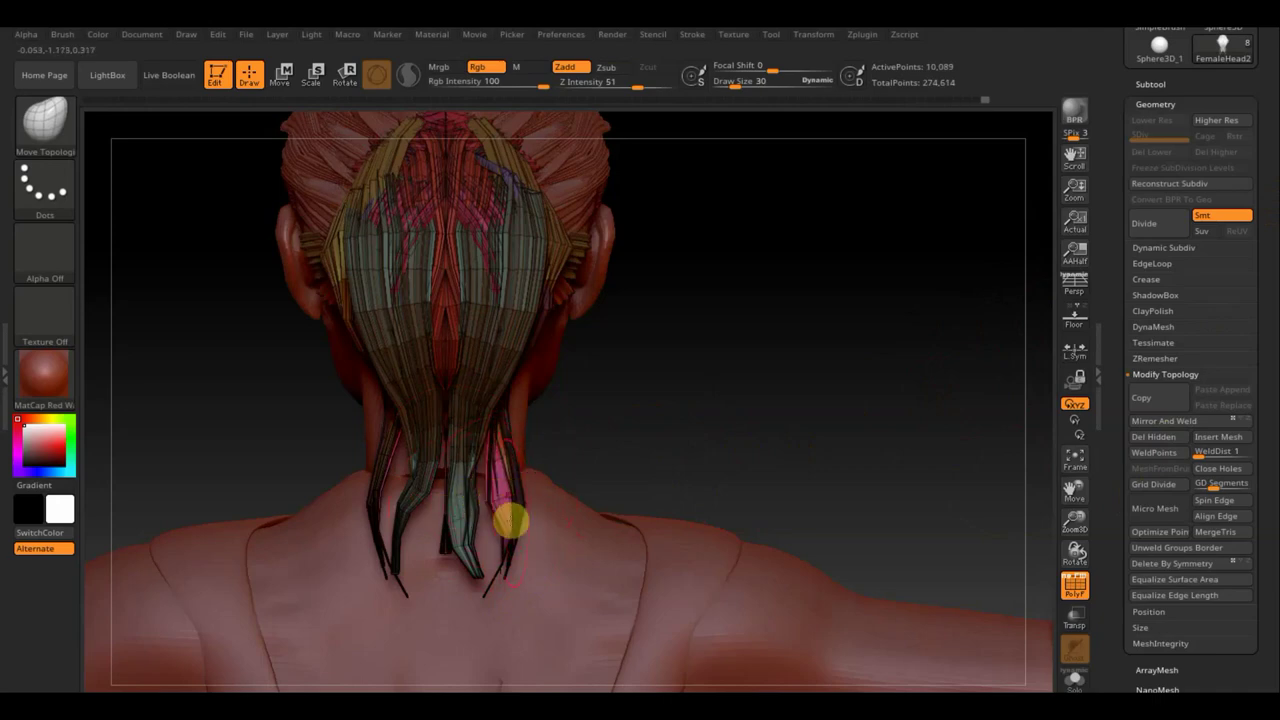
pyautogui.moveTo(500, 532); pyautogui.dragTo(475, 535)
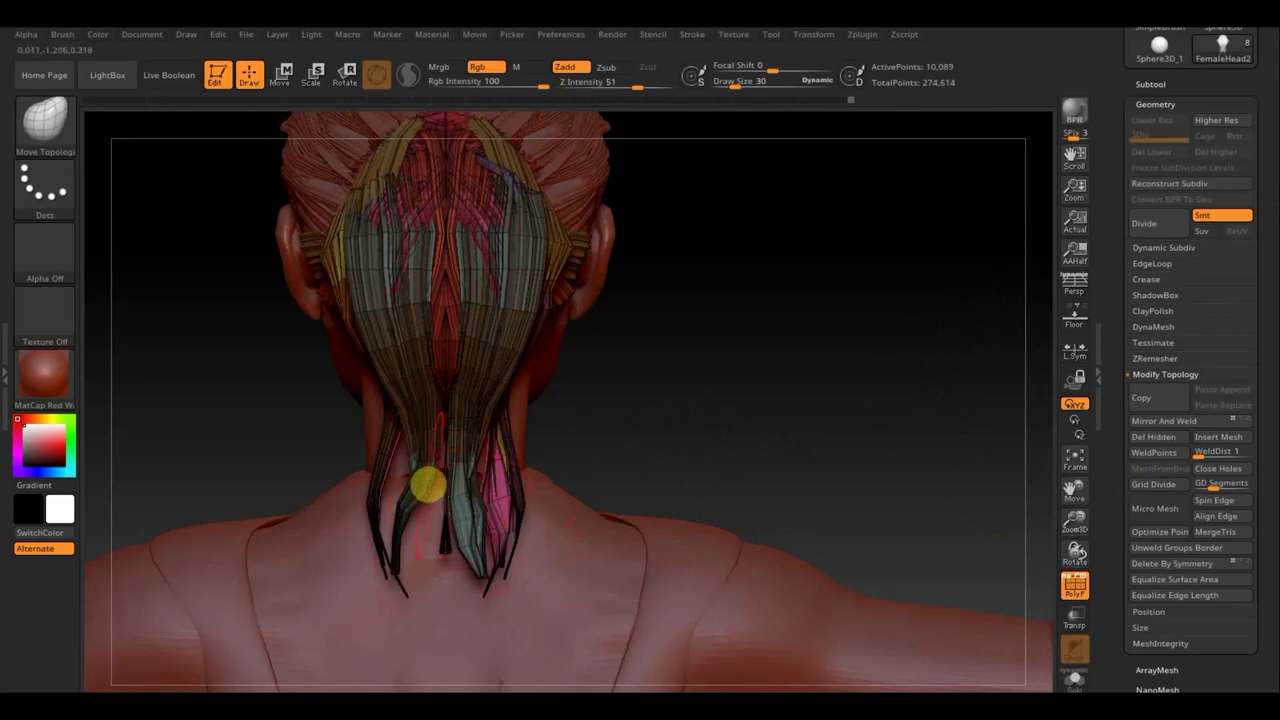
pyautogui.moveTo(429, 486)
pyautogui.mouseDown()
pyautogui.moveTo(452, 497)
pyautogui.moveTo(425, 519)
pyautogui.mouseUp()
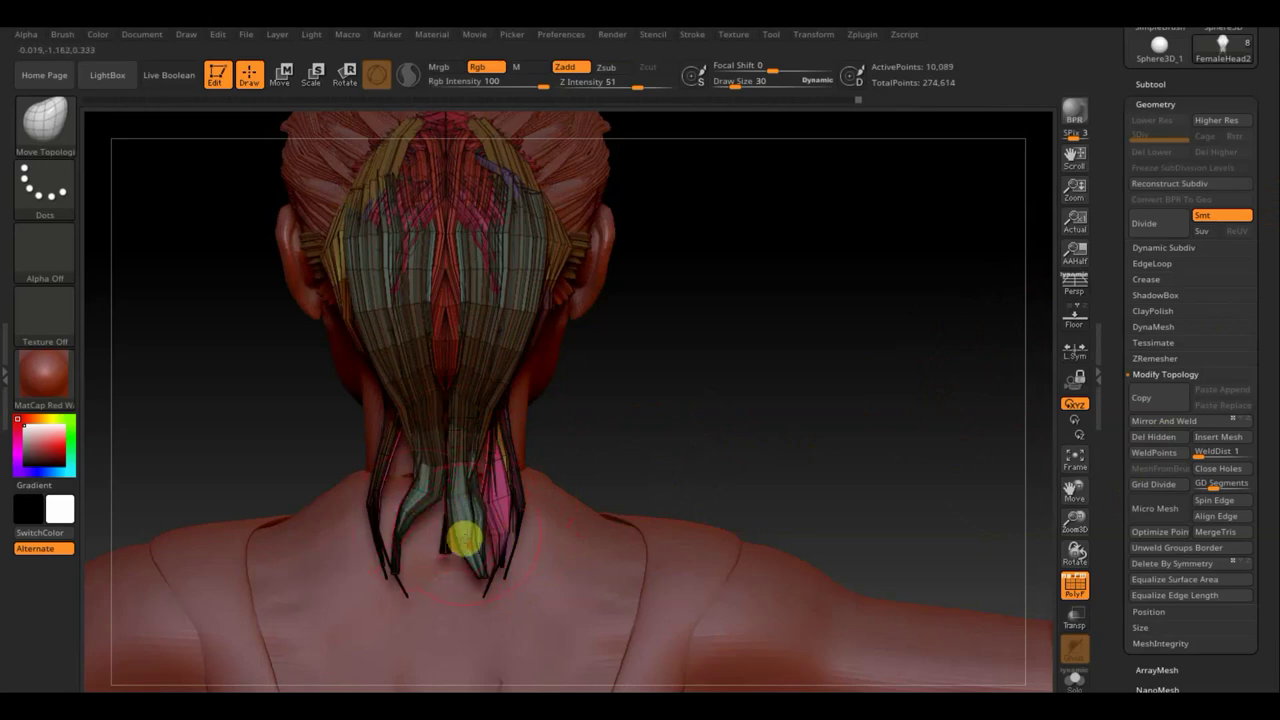
pyautogui.moveTo(469, 563); pyautogui.dragTo(434, 563)
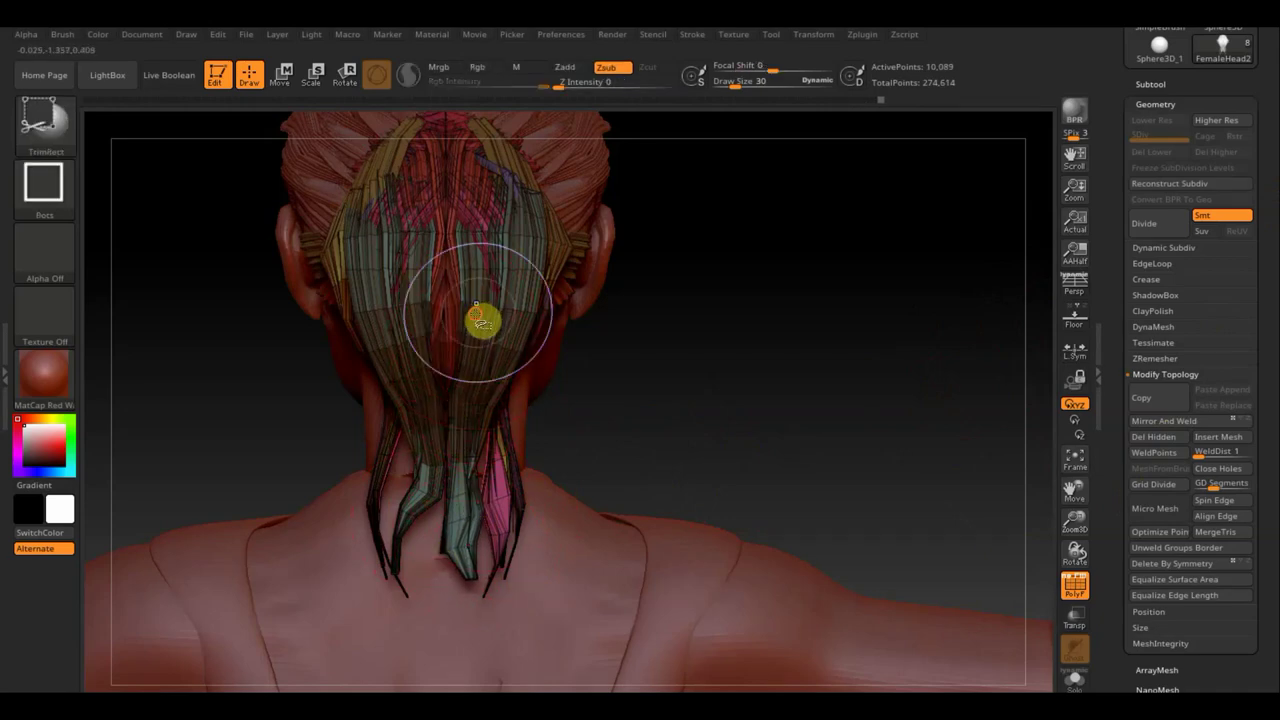
# Step: Isolate the two teal ponytail strands and widen their upper part with Move Topological
pyautogui.keyDown('ctrl'); pyautogui.keyDown('shift'); pyautogui.click(480, 318); pyautogui.keyUp('shift'); pyautogui.keyUp('ctrl')
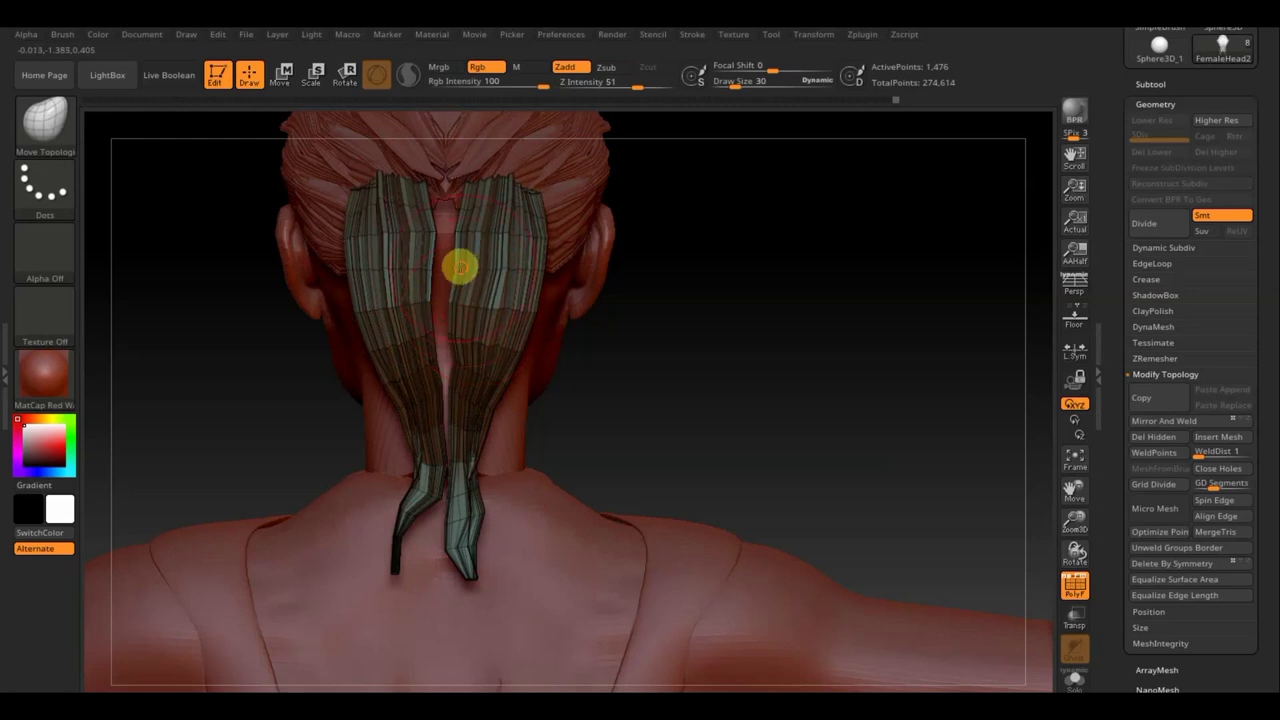
pyautogui.moveTo(465, 206); pyautogui.dragTo(467, 238)
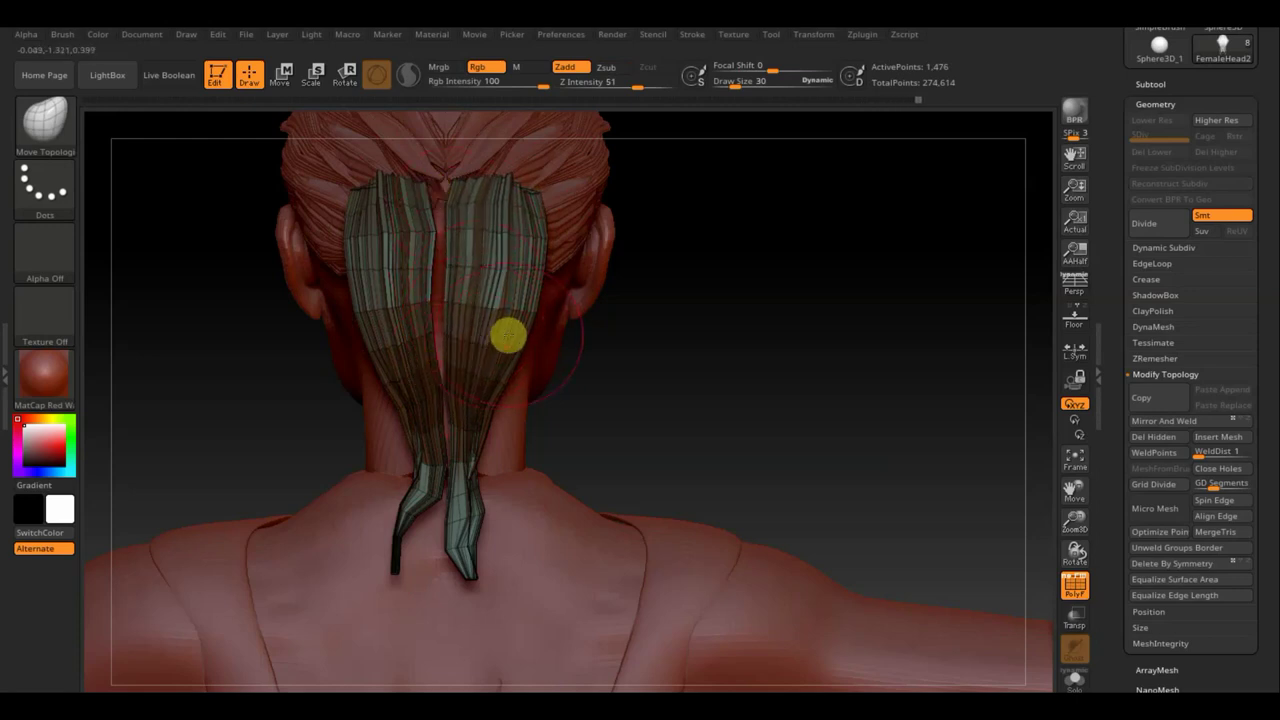
pyautogui.moveTo(674, 386); pyautogui.dragTo(614, 371)
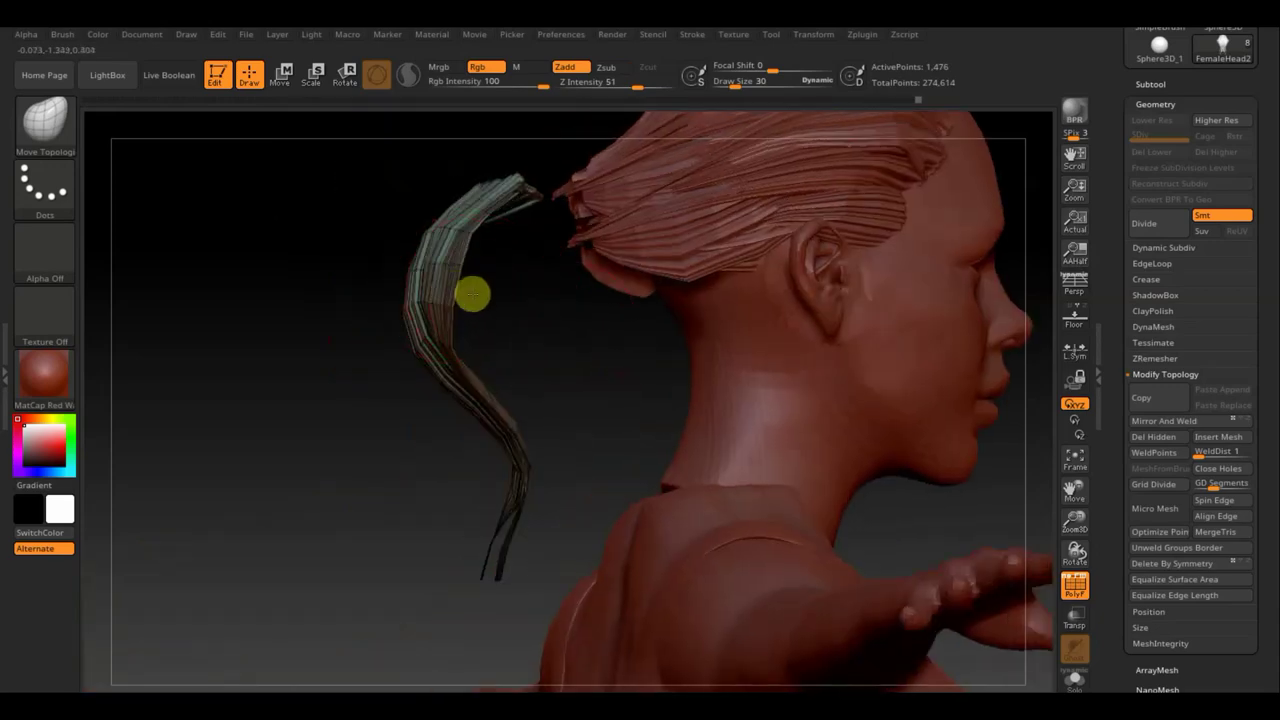
pyautogui.moveTo(474, 223); pyautogui.dragTo(514, 244)
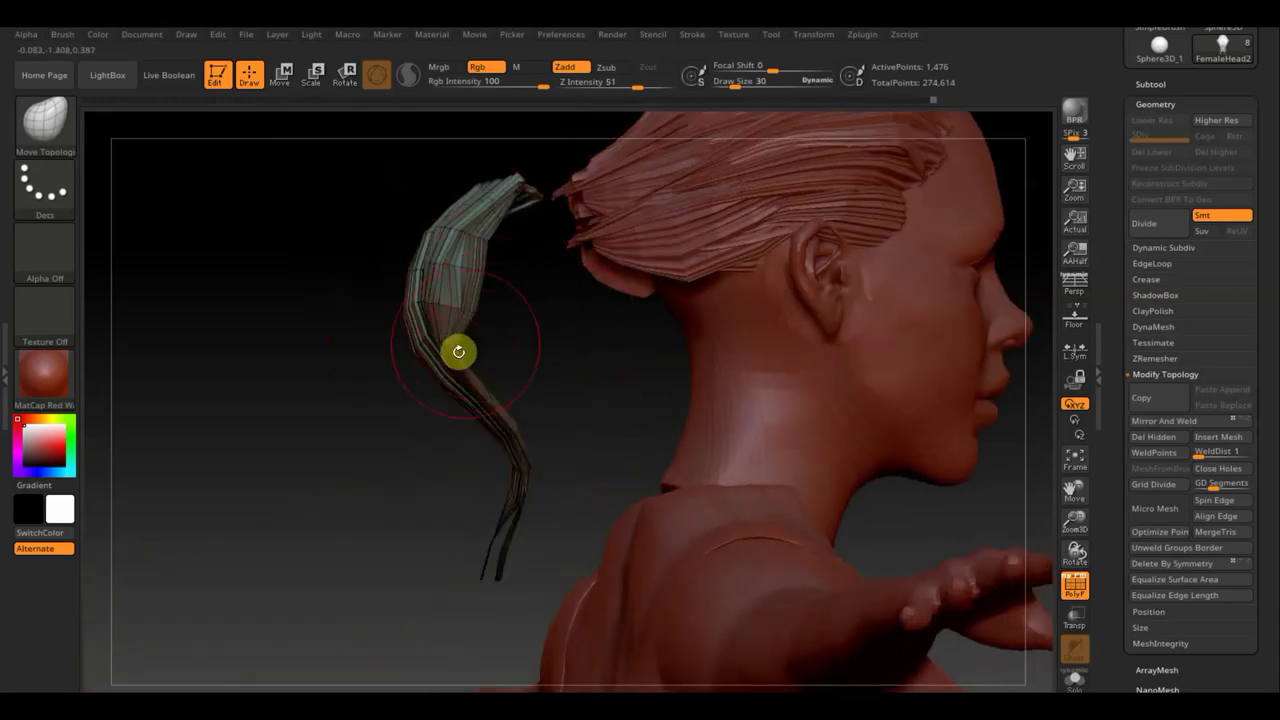
pyautogui.moveTo(478, 354); pyautogui.dragTo(526, 346)
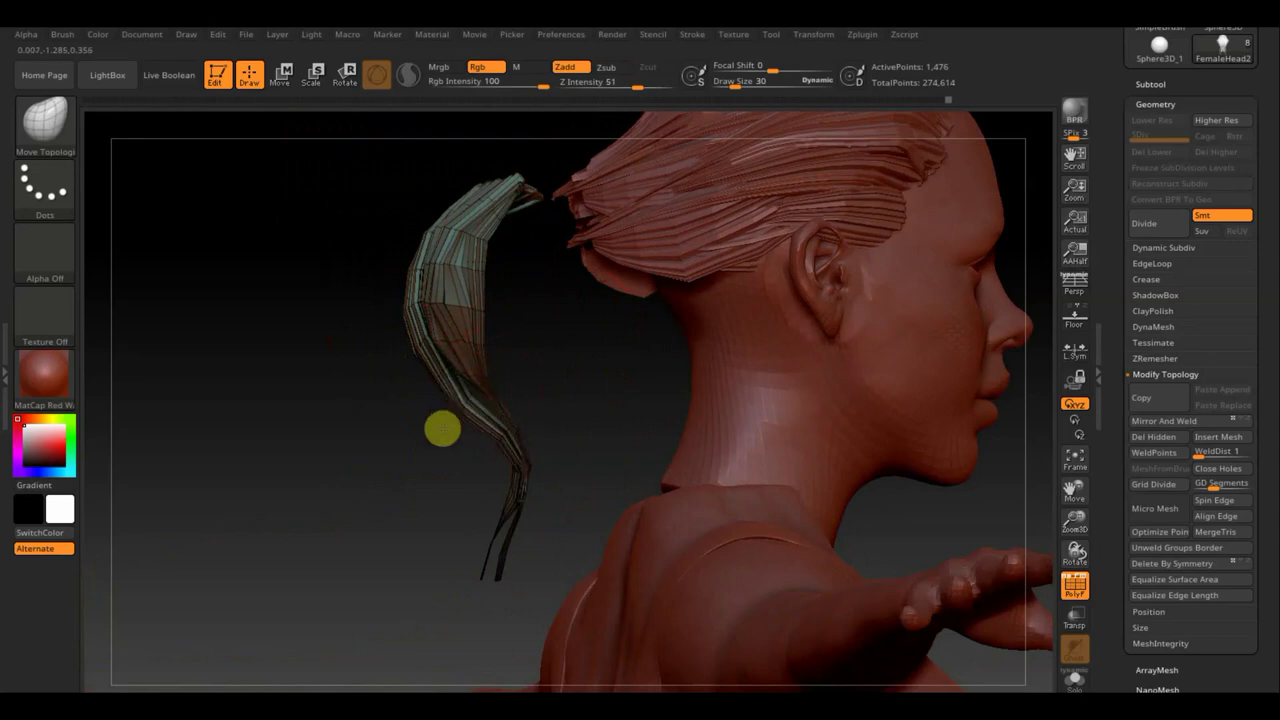
# Step: Unhide all ponytail strands and check them from behind and the side
pyautogui.keyDown('ctrl'); pyautogui.keyDown('shift'); pyautogui.click(365, 462); pyautogui.keyUp('shift'); pyautogui.keyUp('ctrl')
pyautogui.moveTo(363, 457); pyautogui.dragTo(410, 447)
pyautogui.moveTo(757, 334); pyautogui.dragTo(530, 345)
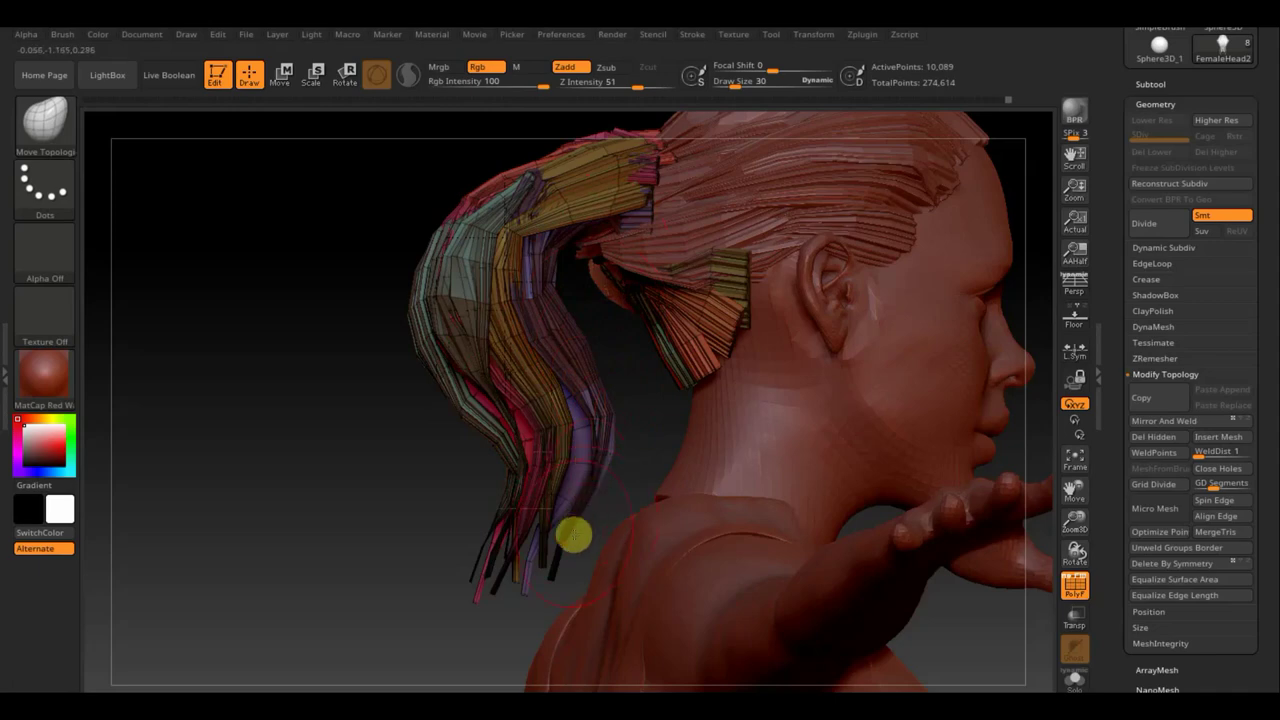
# Step: Pull the ponytail strips left and reshape their tops, checking from face, rear and back views
pyautogui.moveTo(530, 540); pyautogui.dragTo(493, 545)
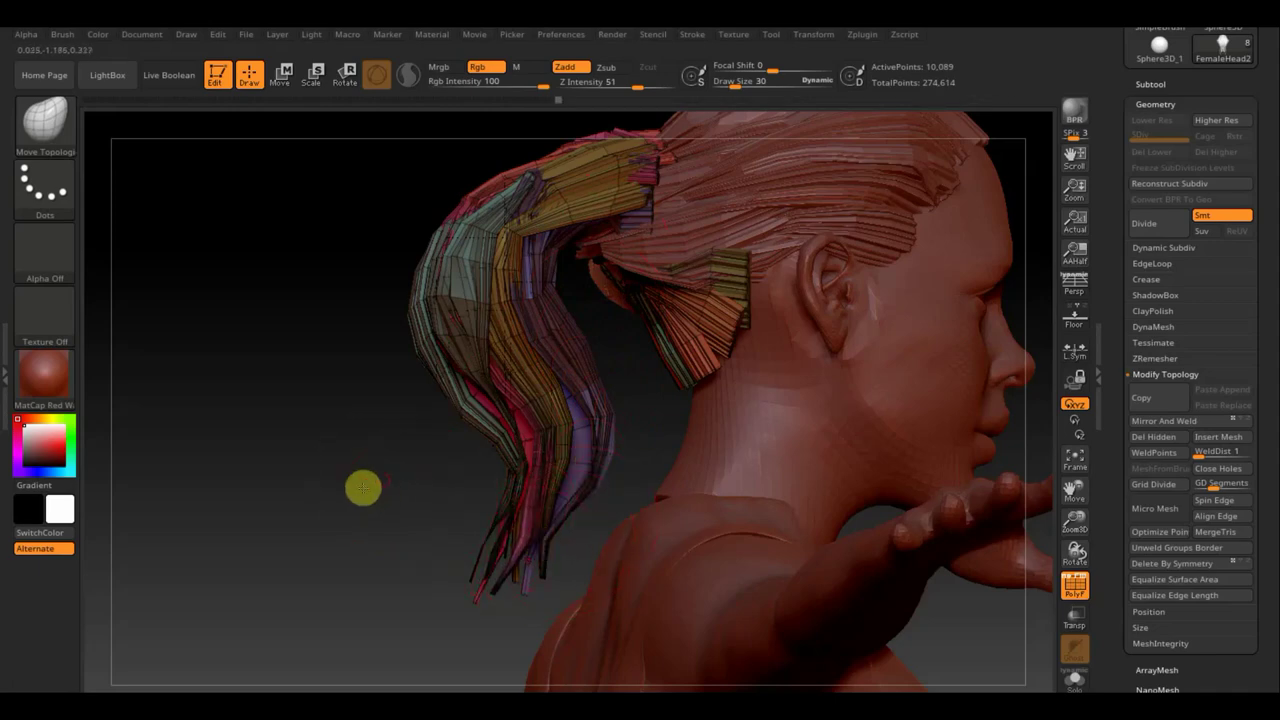
pyautogui.moveTo(363, 486); pyautogui.dragTo(331, 494)
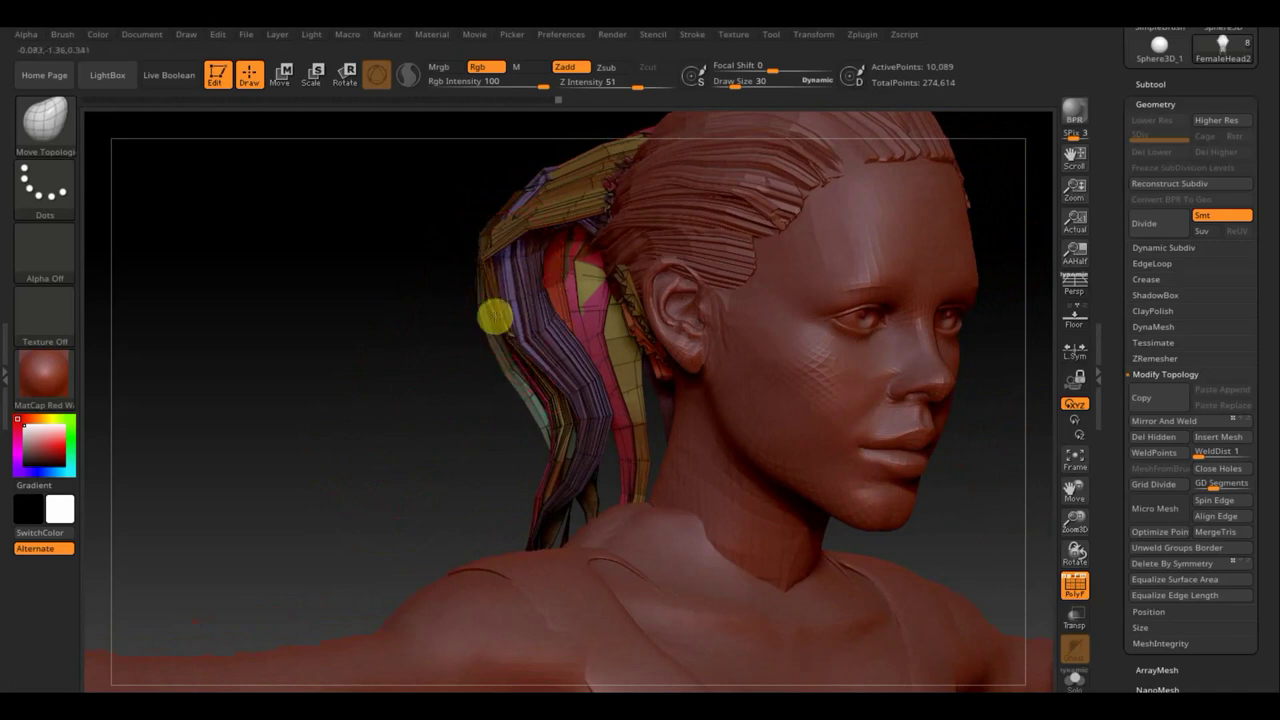
pyautogui.moveTo(495, 317)
pyautogui.mouseDown()
pyautogui.moveTo(471, 354)
pyautogui.moveTo(517, 343)
pyautogui.mouseUp()
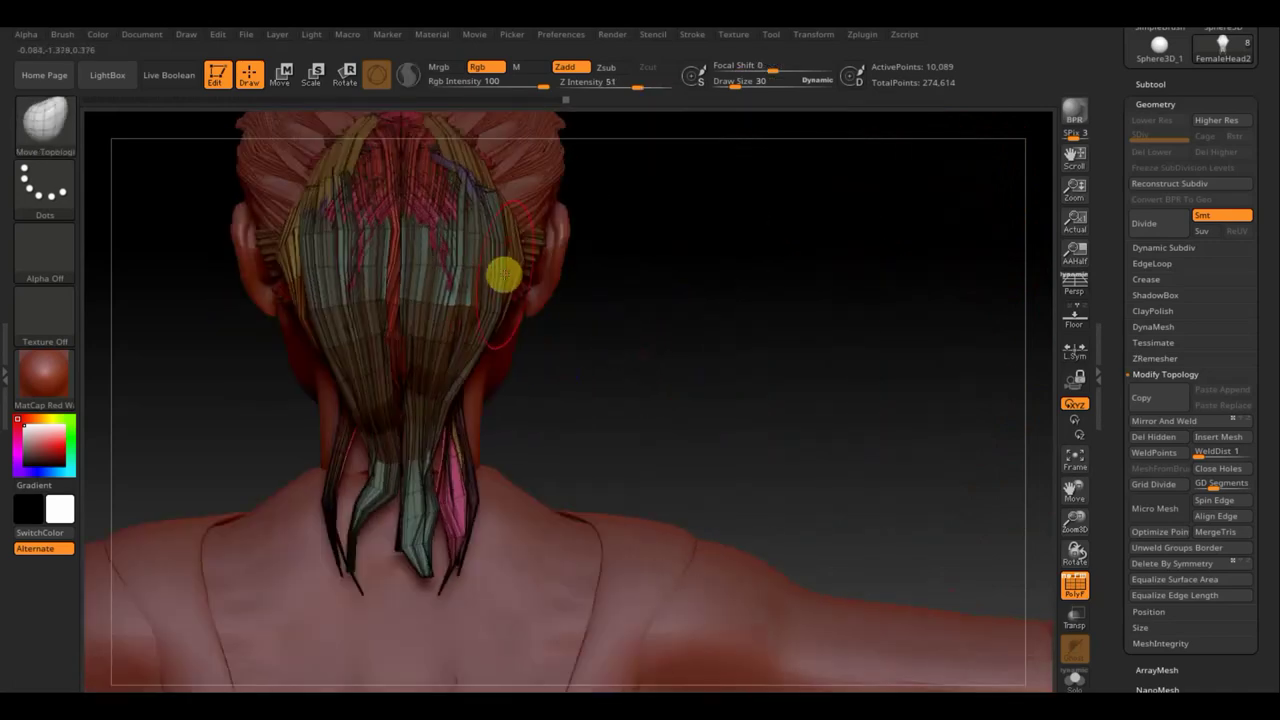
pyautogui.moveTo(485, 270); pyautogui.dragTo(447, 273)
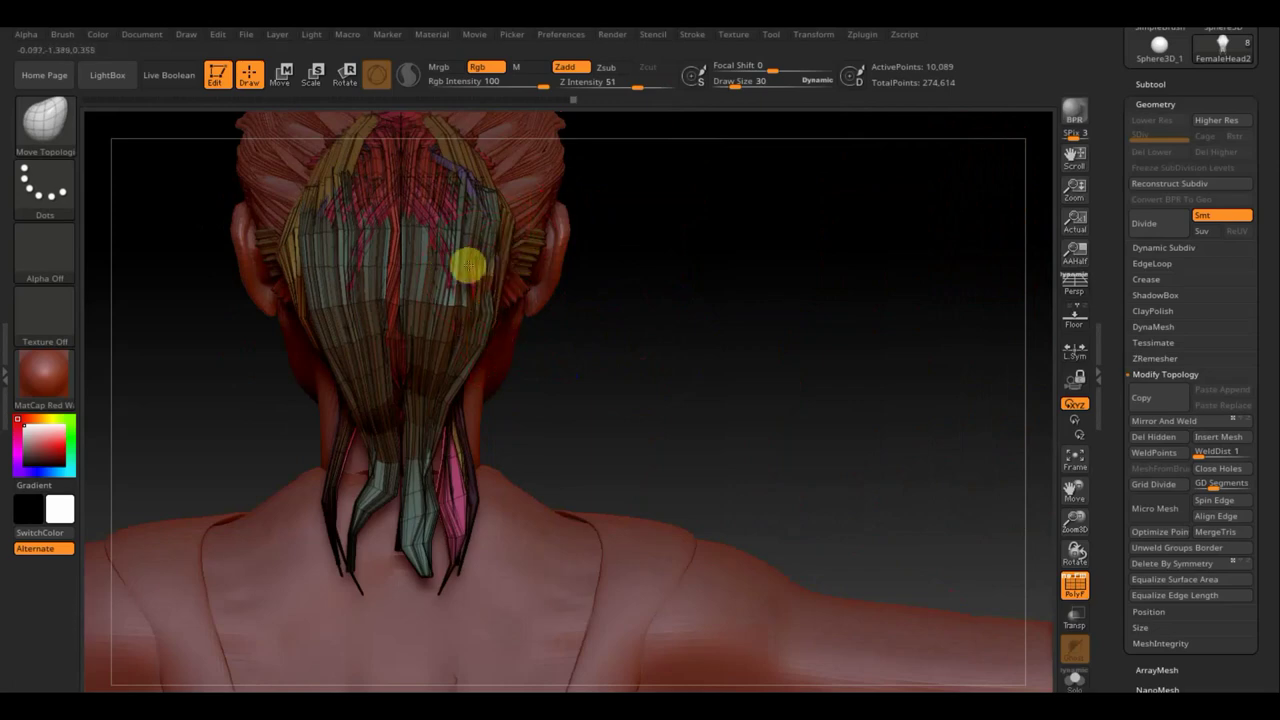
pyautogui.moveTo(557, 229)
pyautogui.mouseDown()
pyautogui.moveTo(574, 243)
pyautogui.moveTo(522, 235)
pyautogui.mouseUp()
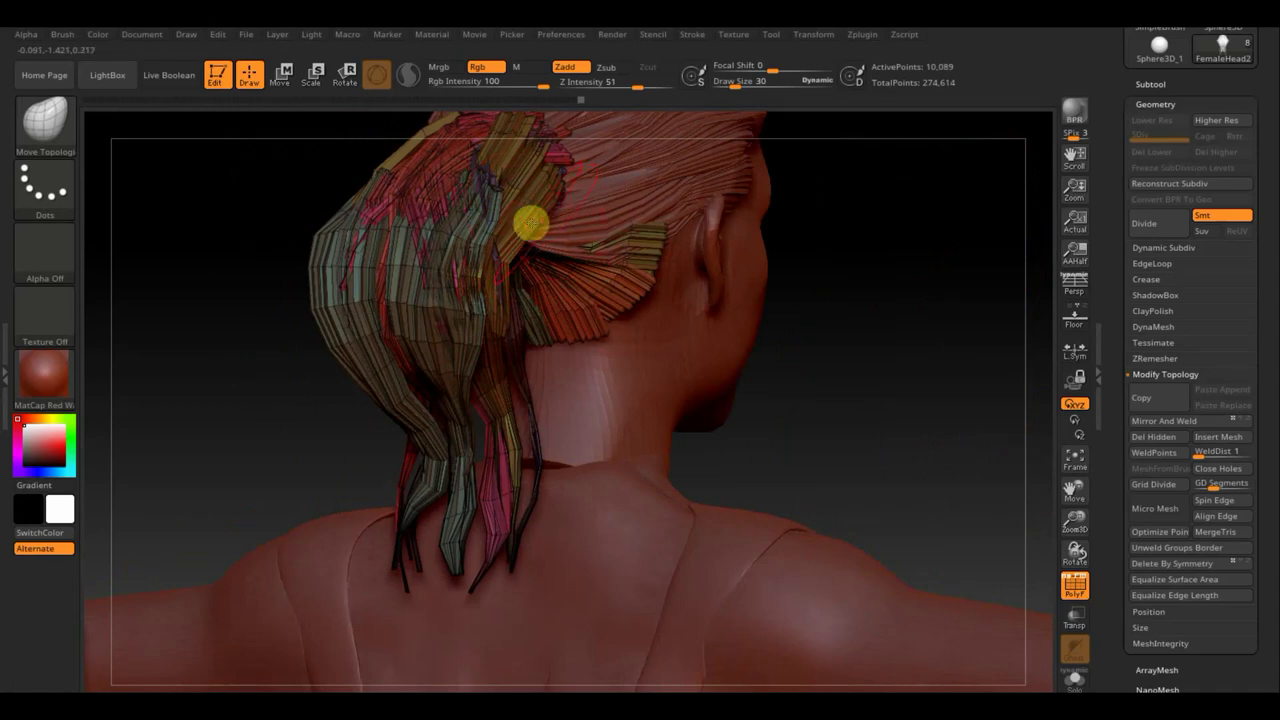
pyautogui.moveTo(532, 180)
pyautogui.mouseDown()
pyautogui.moveTo(511, 171)
pyautogui.moveTo(540, 157)
pyautogui.mouseUp()
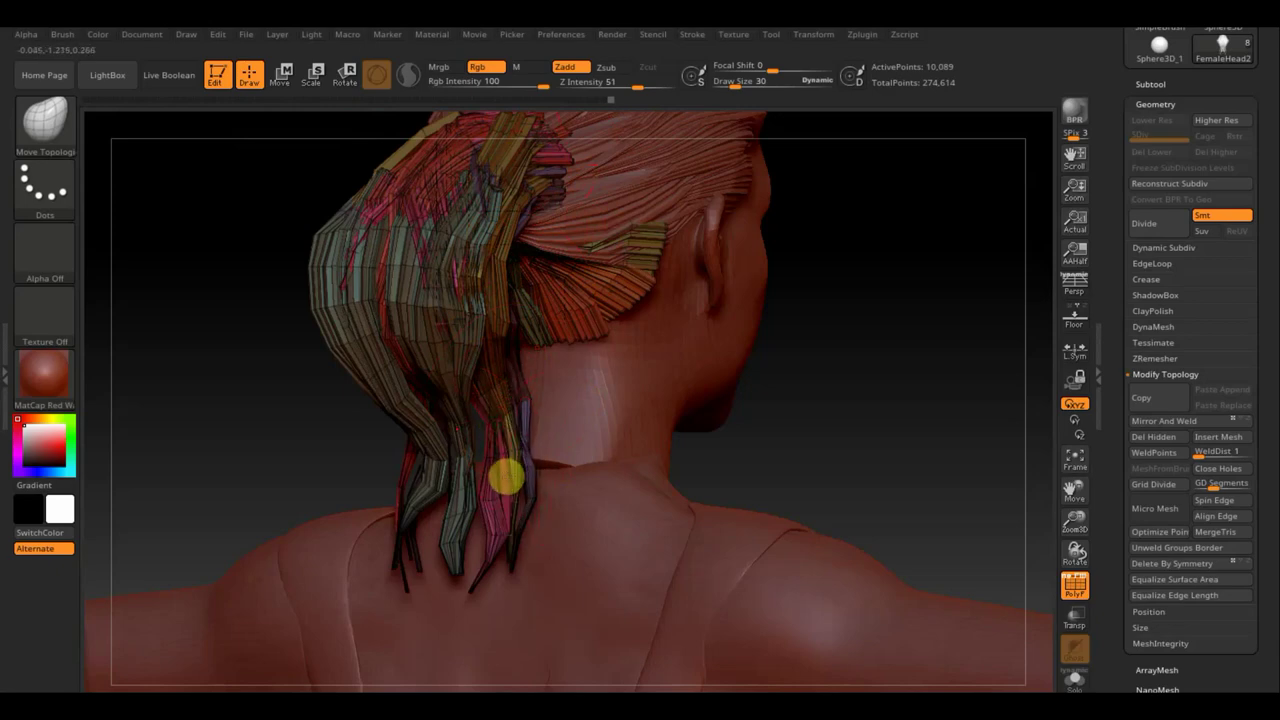
pyautogui.moveTo(786, 437); pyautogui.dragTo(793, 429)
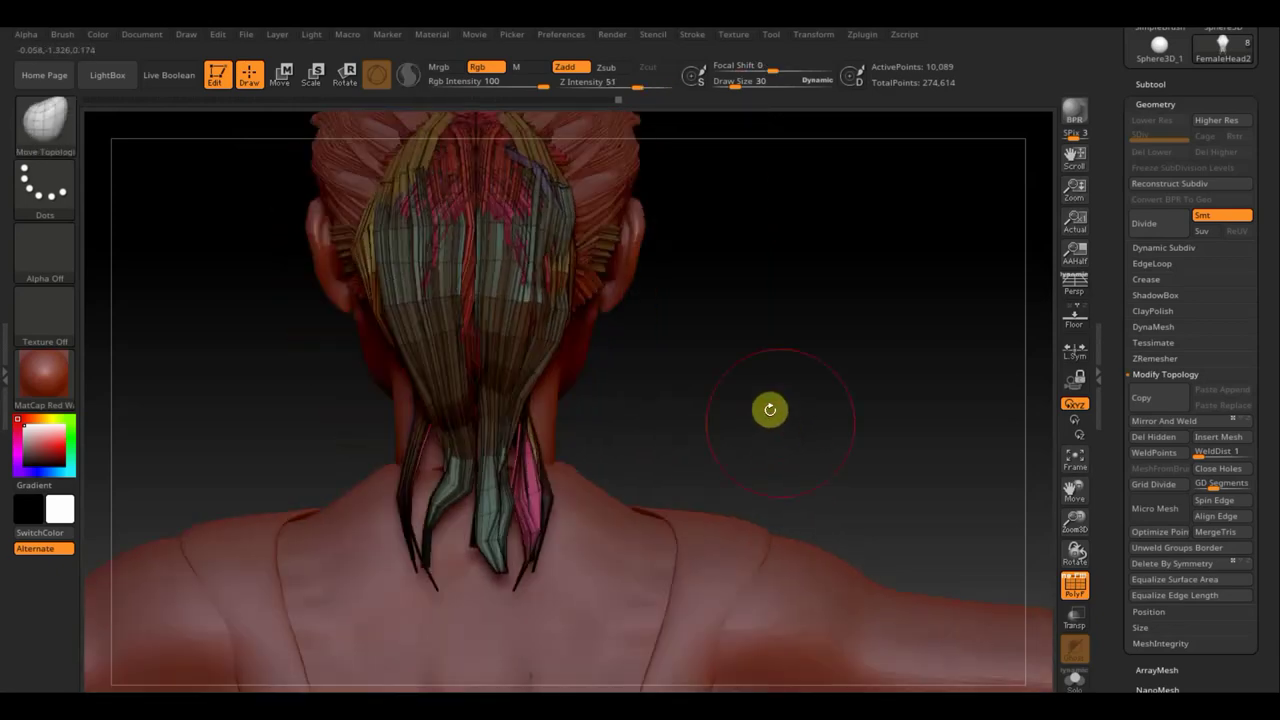
pyautogui.keyDown('alt'); pyautogui.moveTo(831, 383); pyautogui.dragTo(816, 292); pyautogui.keyUp('alt')
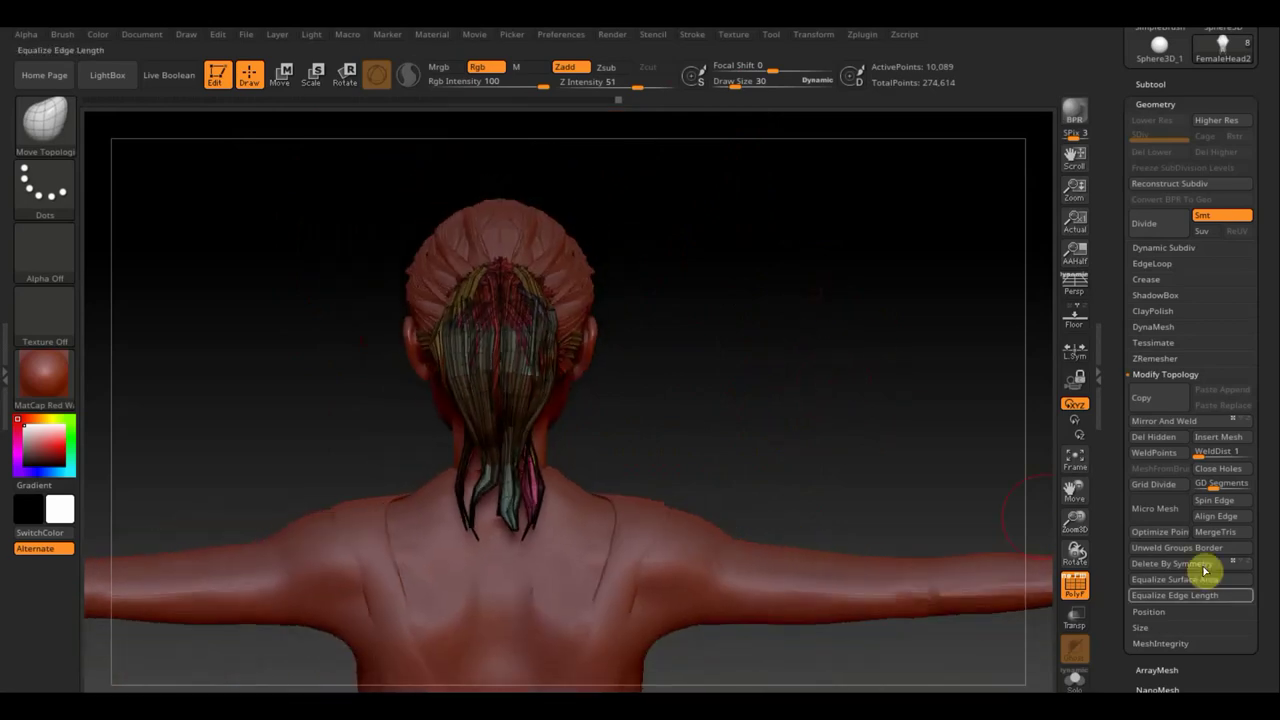
# Step: Mirror And Weld the ponytail strands and view the head in side profile
pyautogui.click(1160, 421)
pyautogui.keyDown('alt'); pyautogui.moveTo(832, 396); pyautogui.dragTo(786, 426); pyautogui.keyUp('alt')
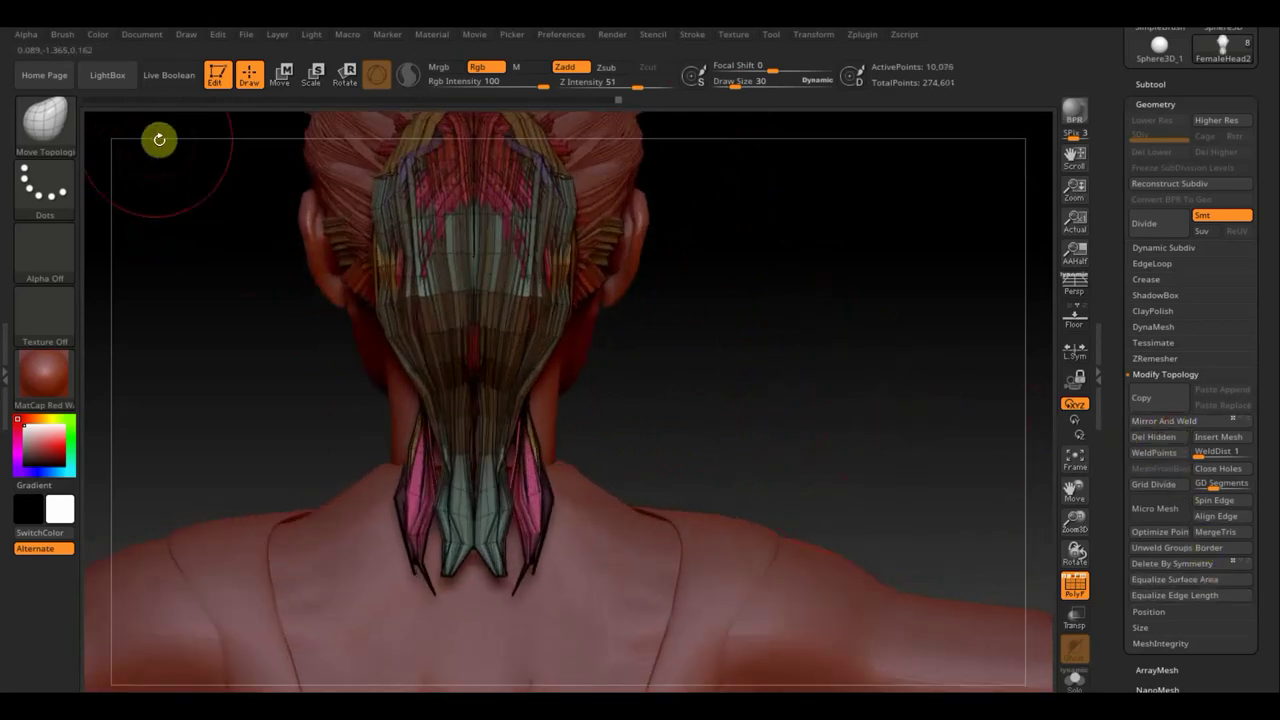
pyautogui.moveTo(775, 347)
pyautogui.mouseDown()
pyautogui.moveTo(687, 343)
pyautogui.moveTo(611, 423)
pyautogui.mouseUp()
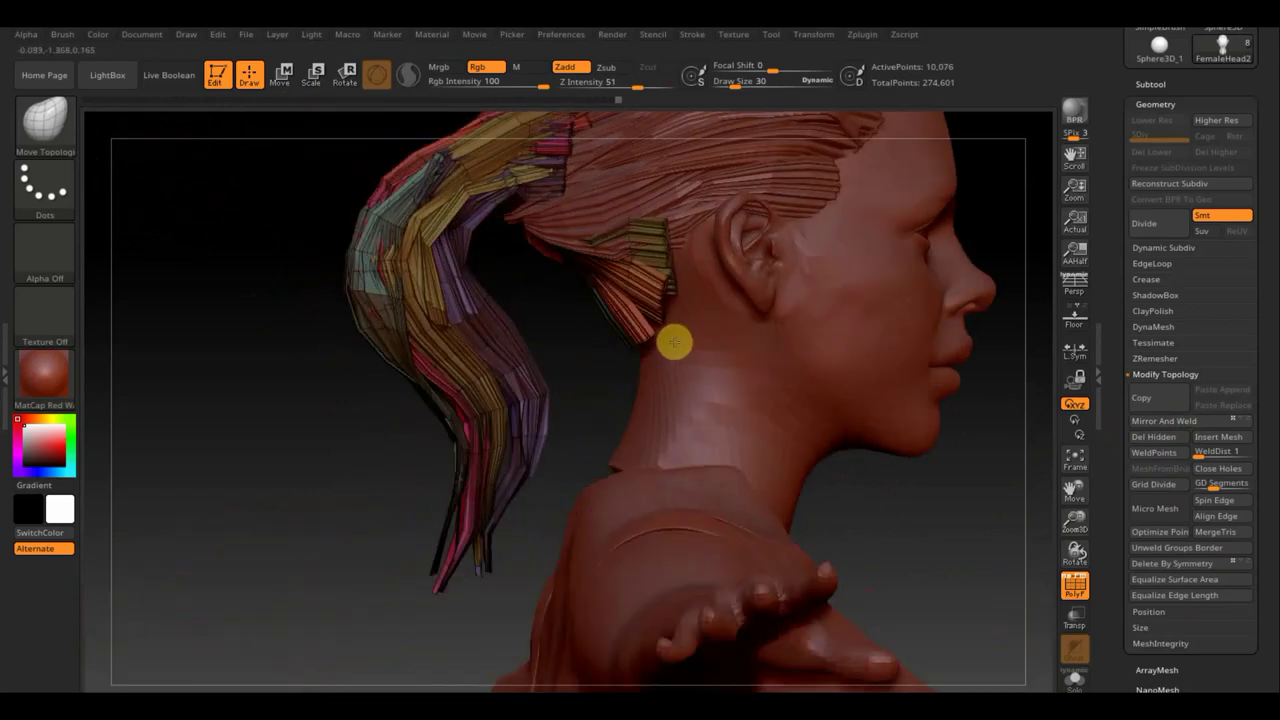
pyautogui.moveTo(314, 537); pyautogui.dragTo(284, 478)
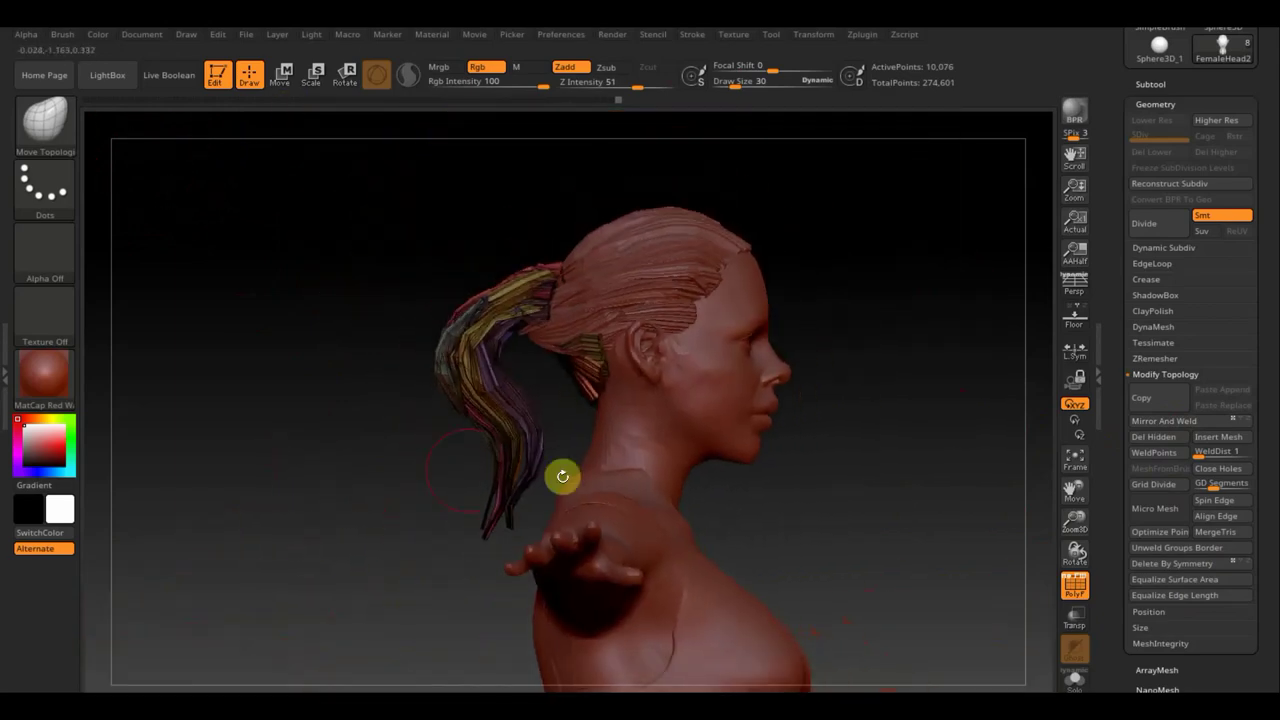
# Step: Mask the head and neck area and switch to the Move Transpose gizmo
pyautogui.keyDown('ctrl'); pyautogui.moveTo(778, 509); pyautogui.dragTo(546, 326); pyautogui.keyUp('ctrl')
pyautogui.moveTo(306, 403)
pyautogui.mouseDown()
pyautogui.moveTo(366, 397)
pyautogui.moveTo(369, 408)
pyautogui.mouseUp()
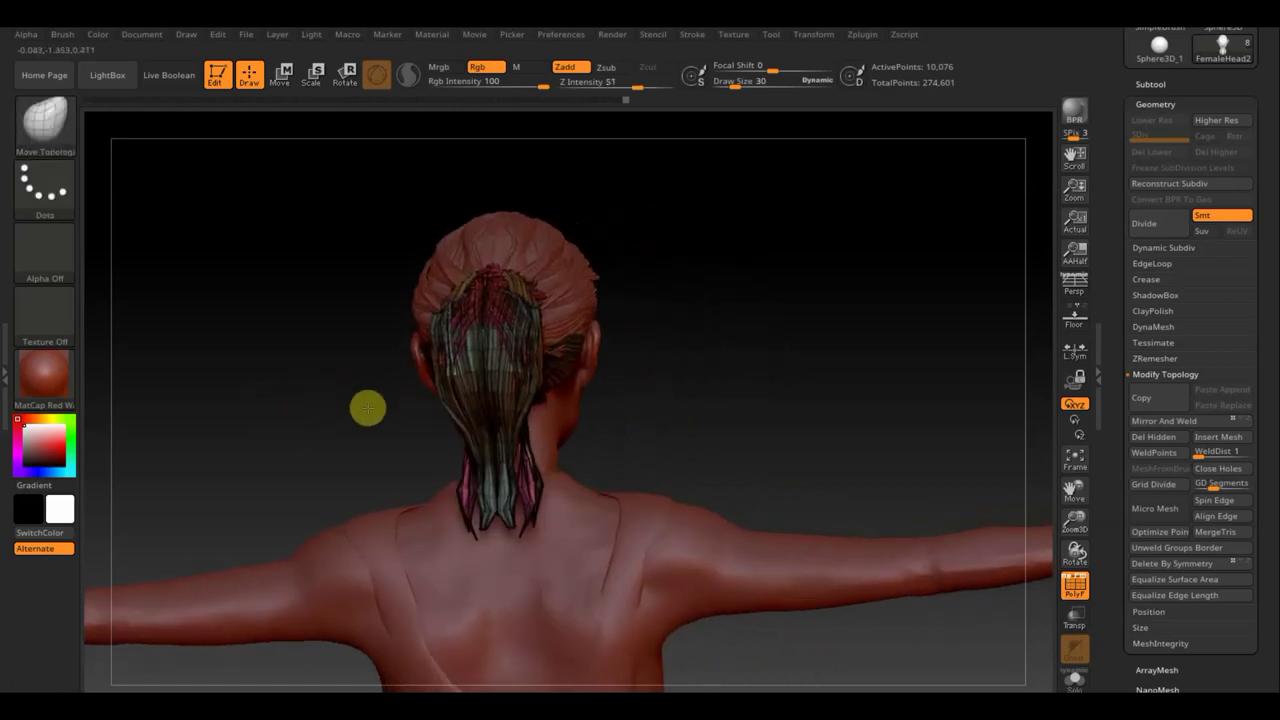
pyautogui.click(37, 137)
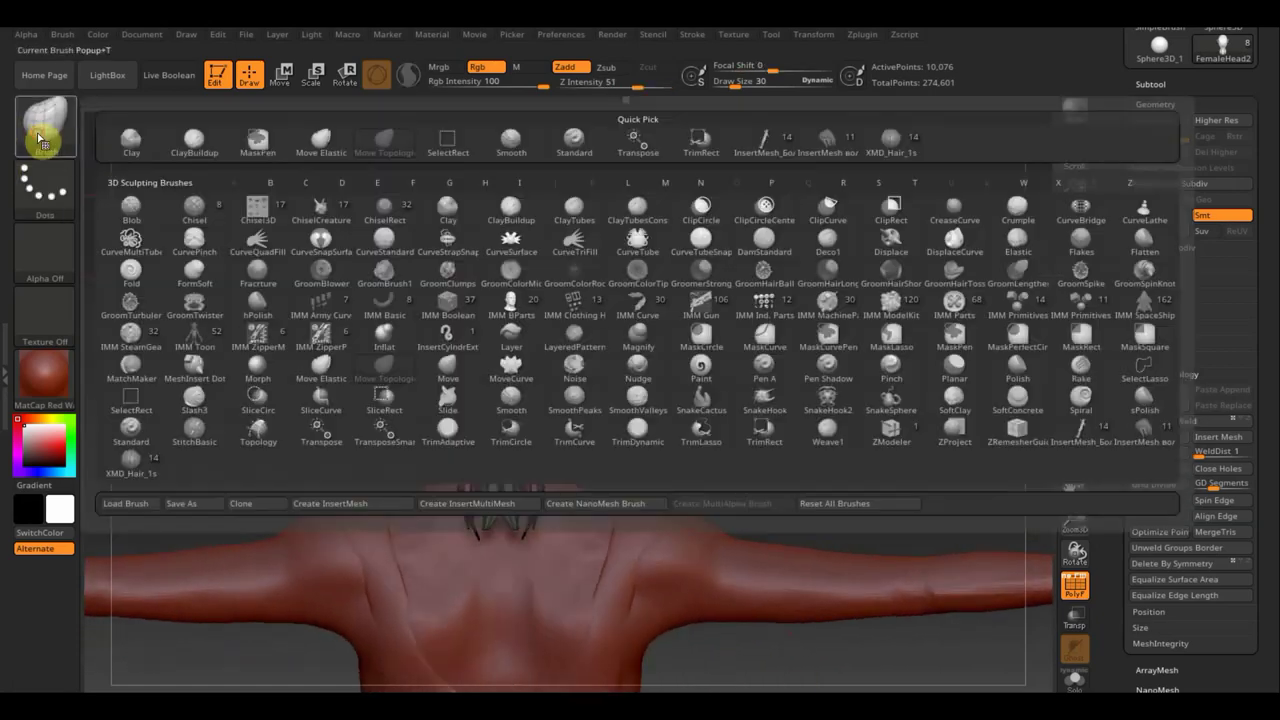
pyautogui.click(282, 75)
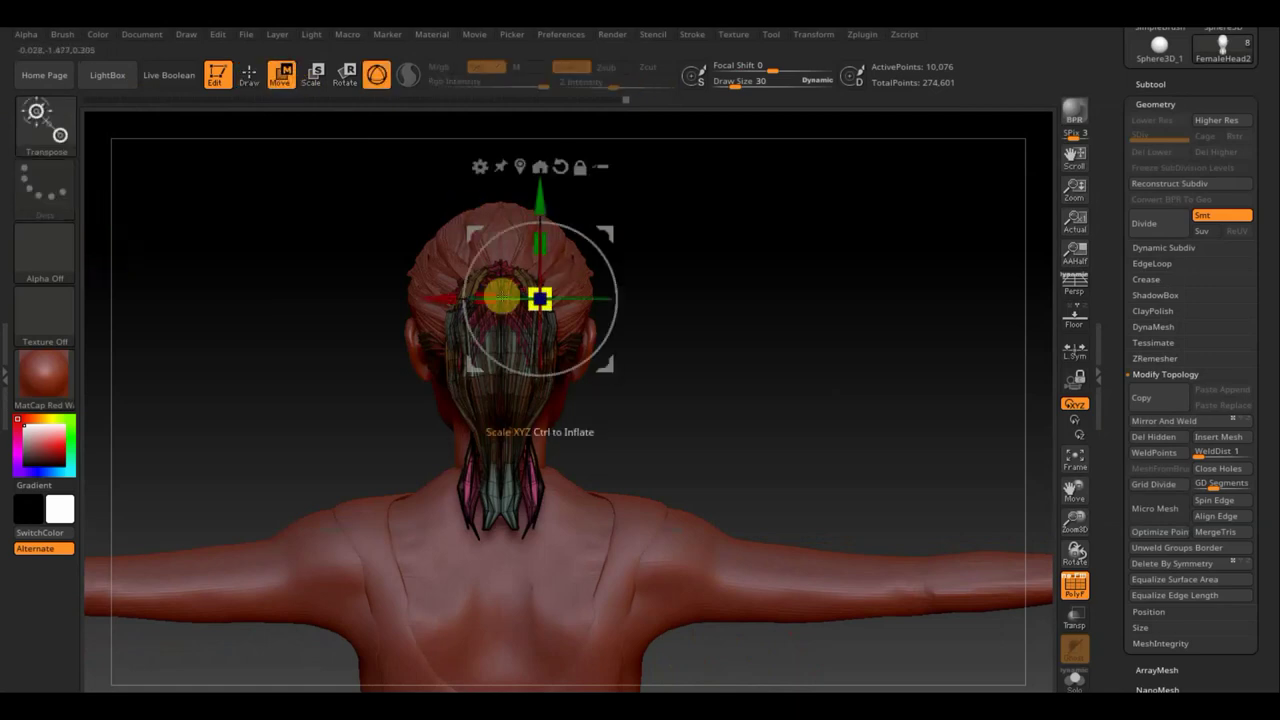
# Step: Shift the ponytail toward the head's centre and Mirror And Weld it
pyautogui.moveTo(488, 294); pyautogui.dragTo(537, 298)
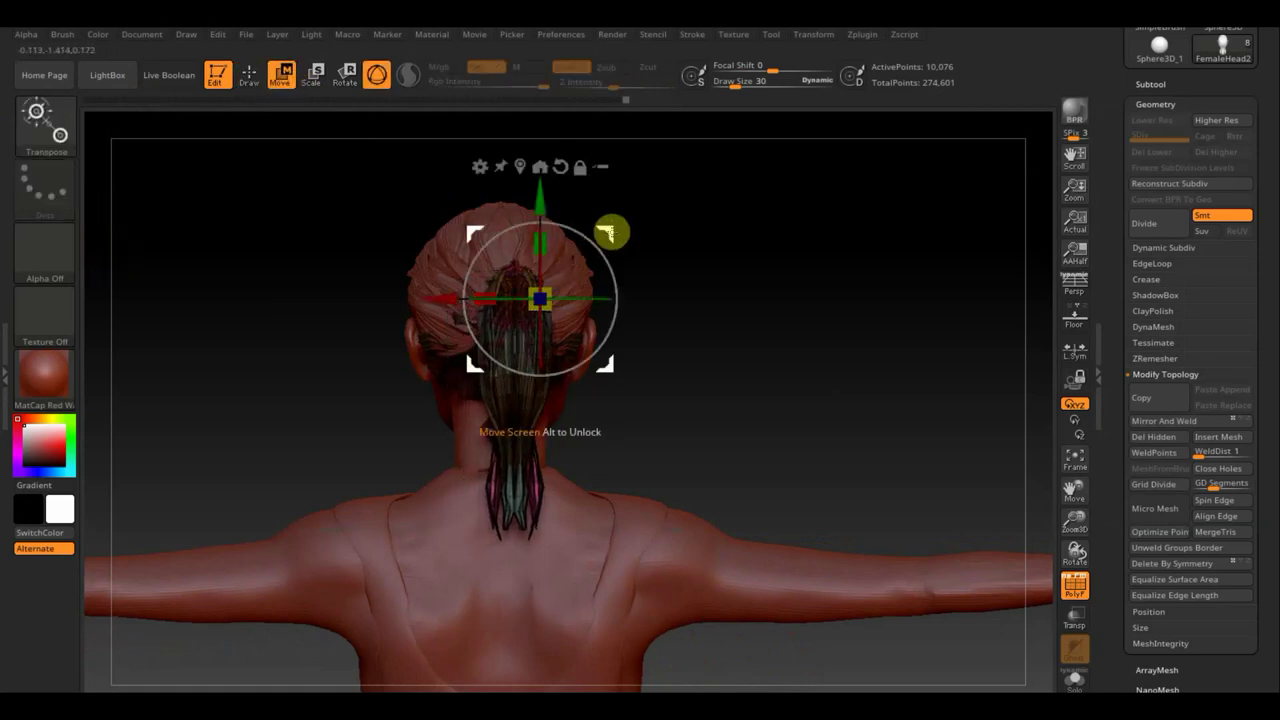
pyautogui.moveTo(604, 233); pyautogui.dragTo(594, 246)
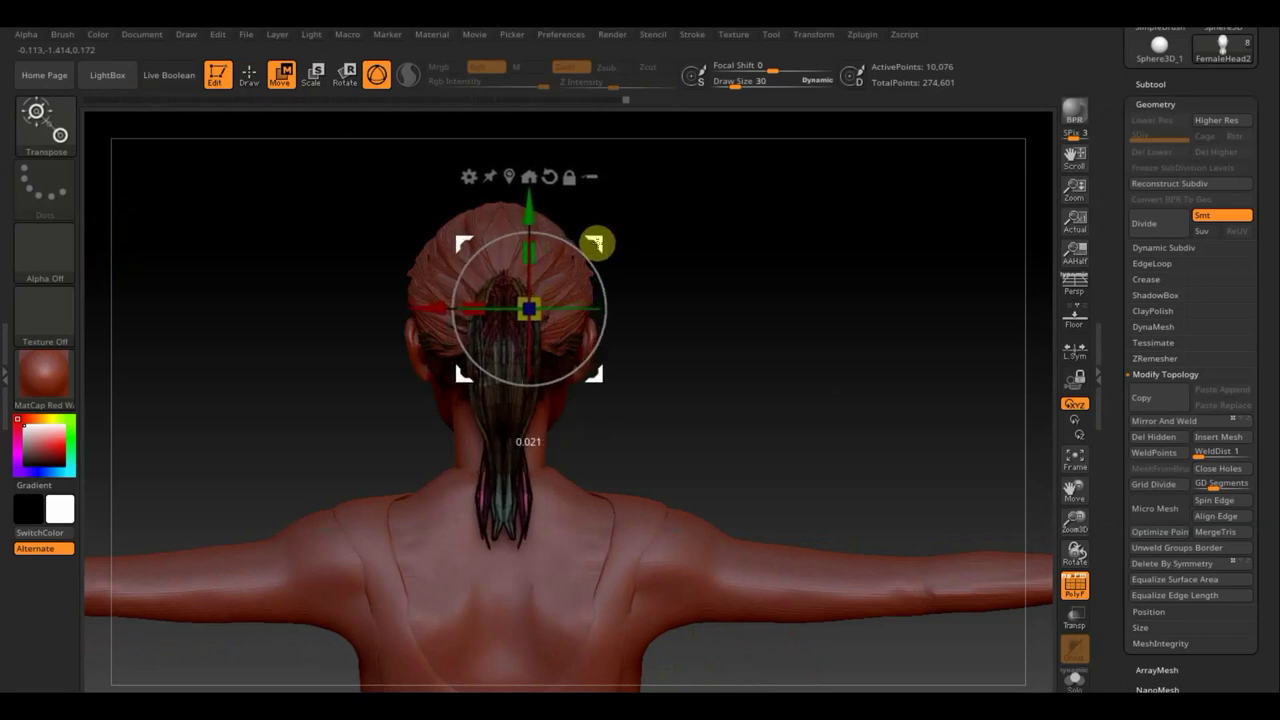
pyautogui.click(1160, 421)
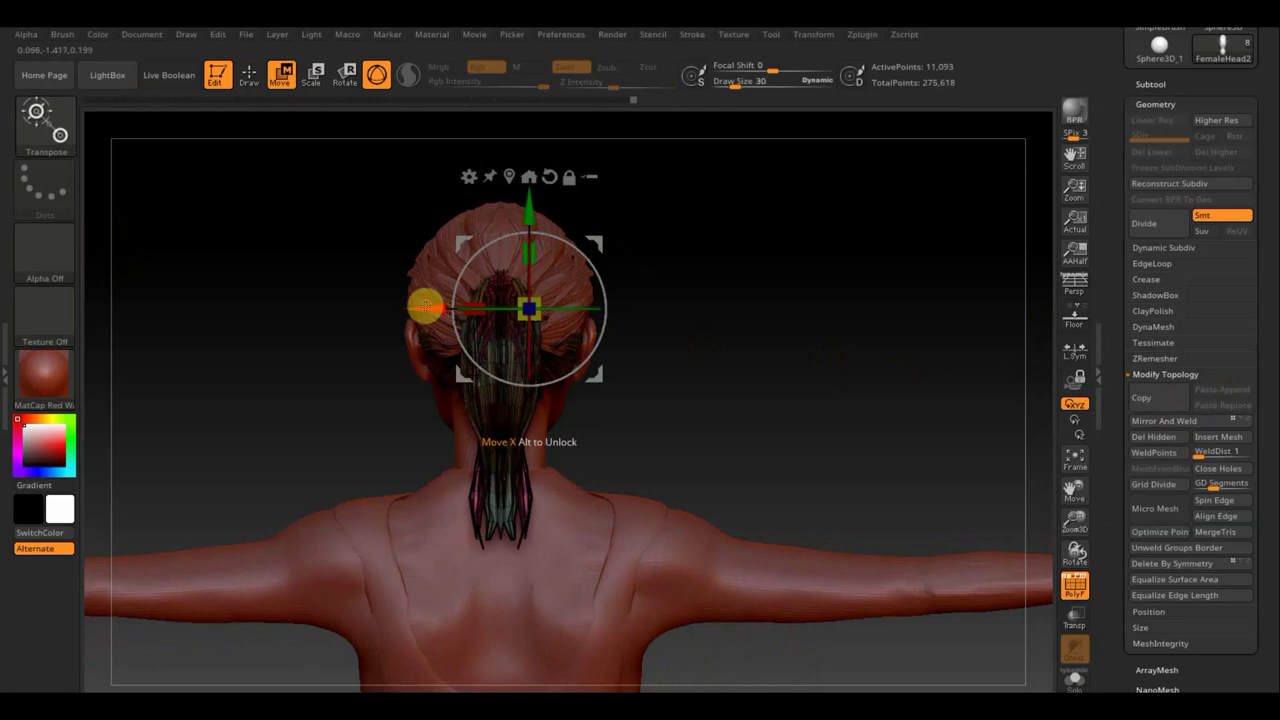
# Step: Readjust the ponytail along X and re-mirror it into one symmetric strand set
pyautogui.moveTo(425, 306); pyautogui.dragTo(433, 306)
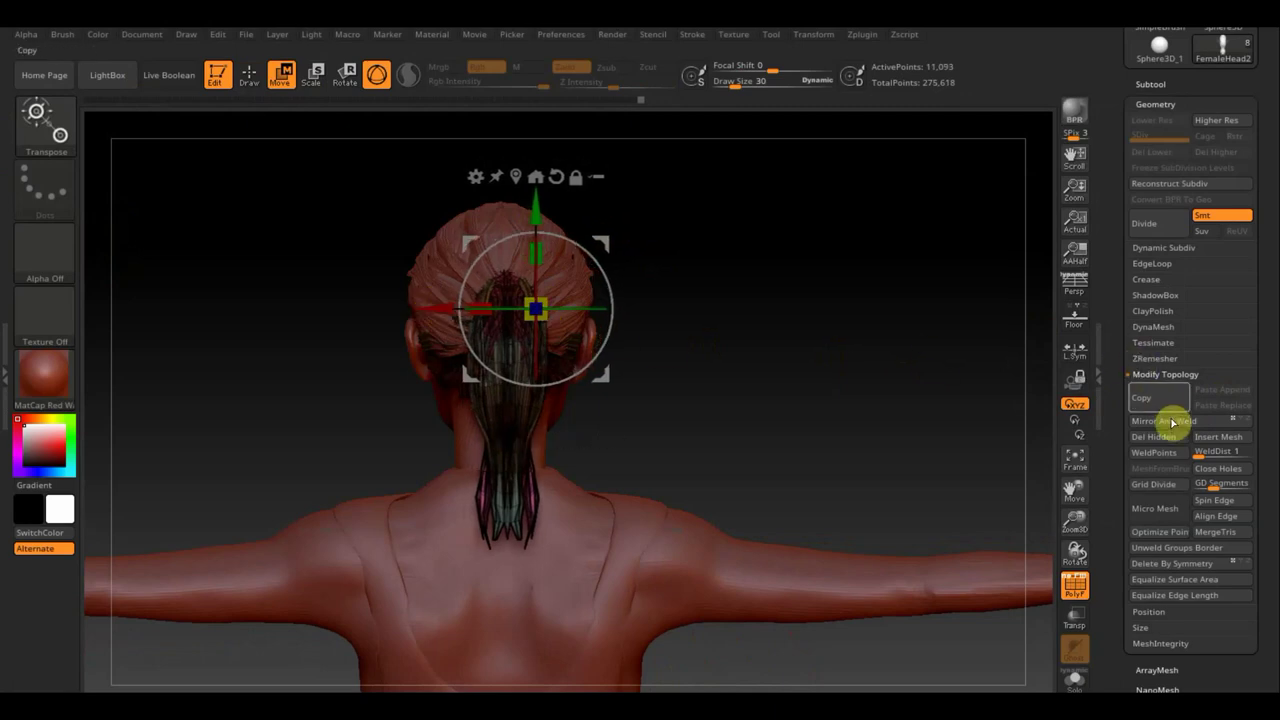
pyautogui.click(1172, 421)
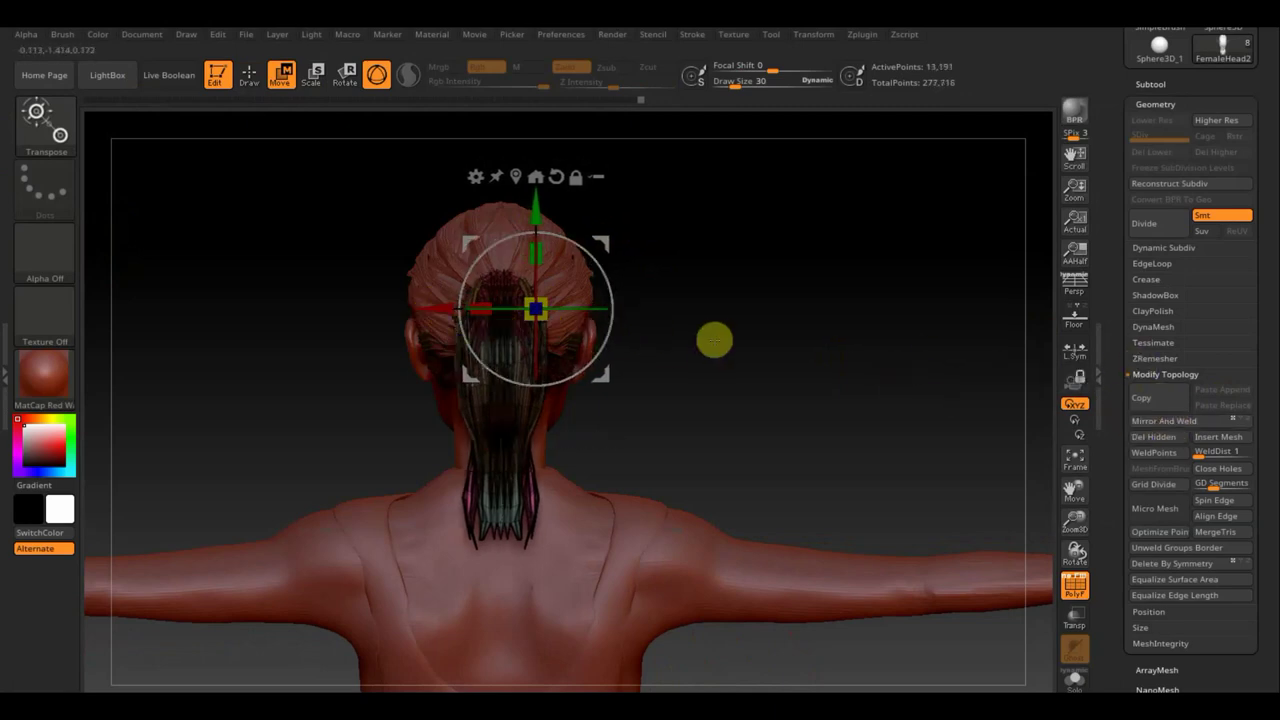
pyautogui.hotkey('ctrl', 'z')
pyautogui.hotkey('ctrl', 'z')
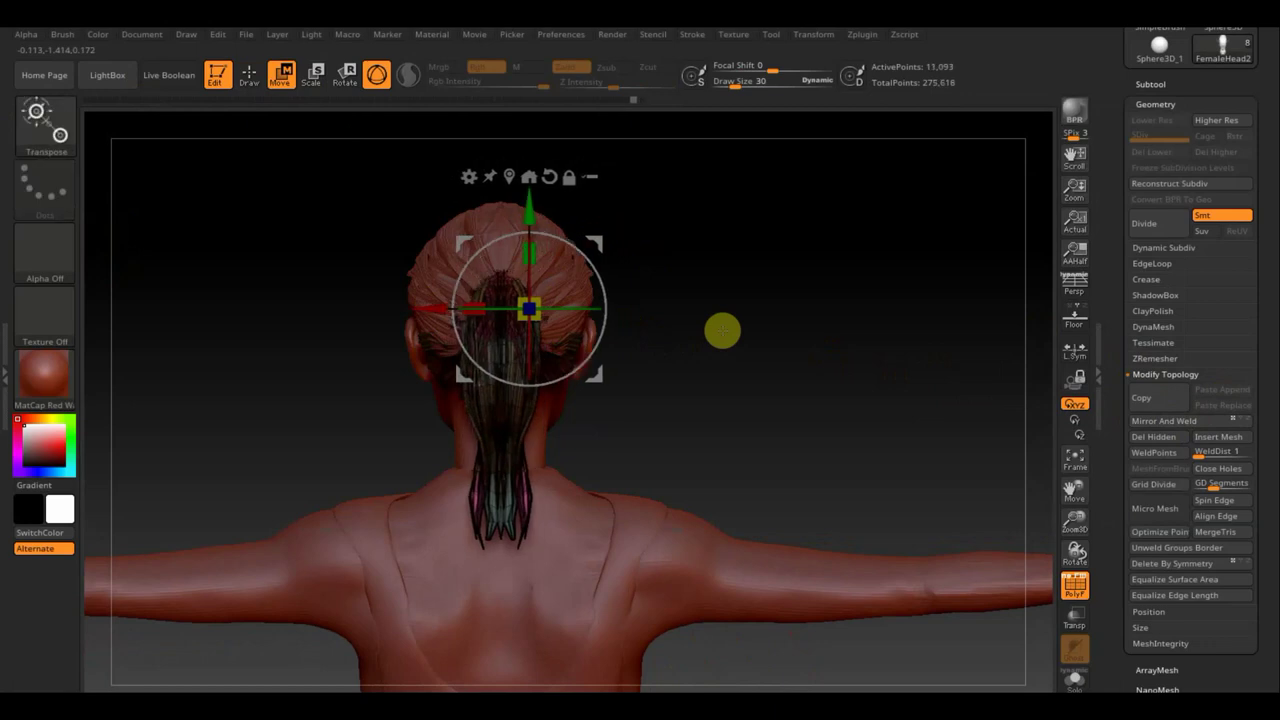
pyautogui.moveTo(434, 304); pyautogui.dragTo(428, 306)
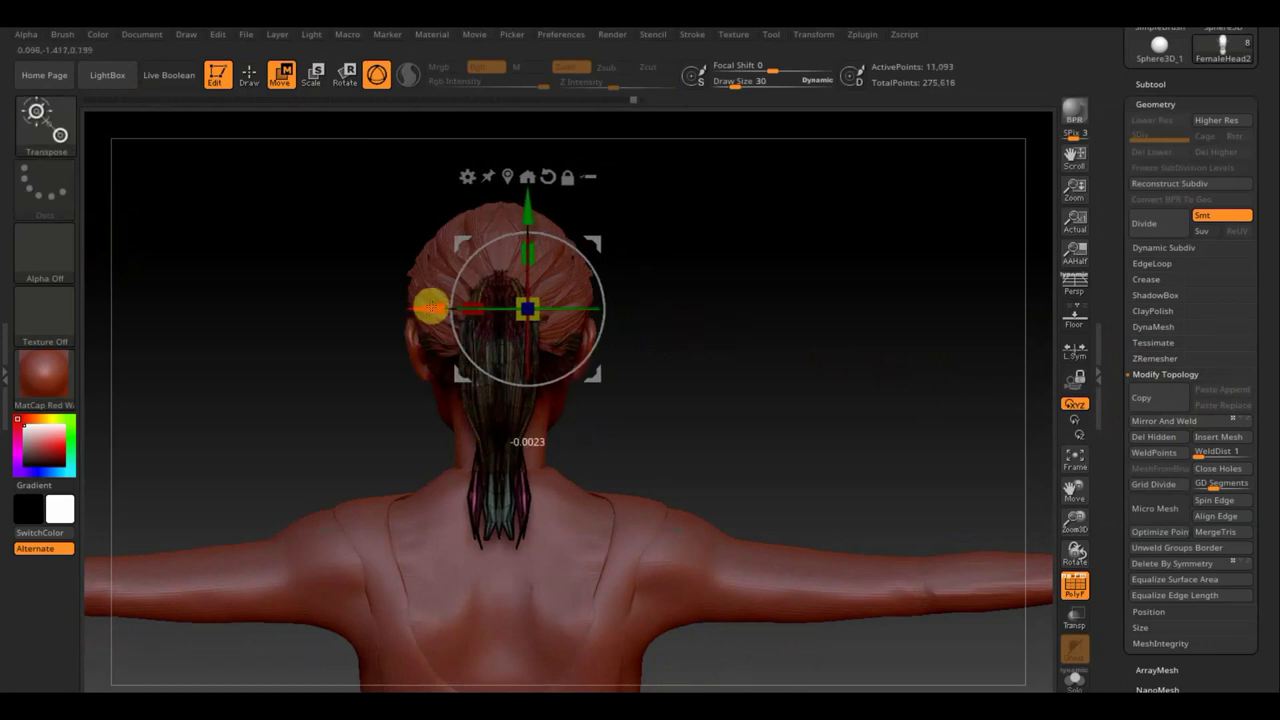
pyautogui.click(1157, 421)
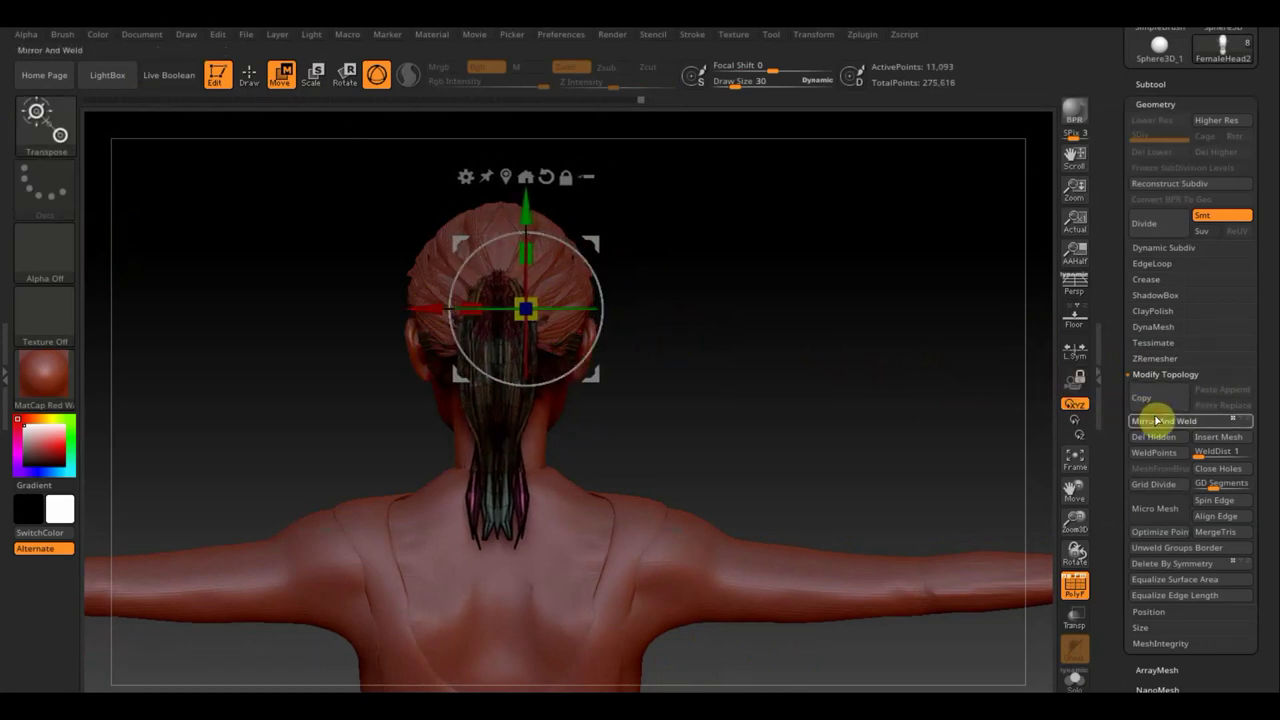
pyautogui.moveTo(1005, 405); pyautogui.dragTo(863, 397)
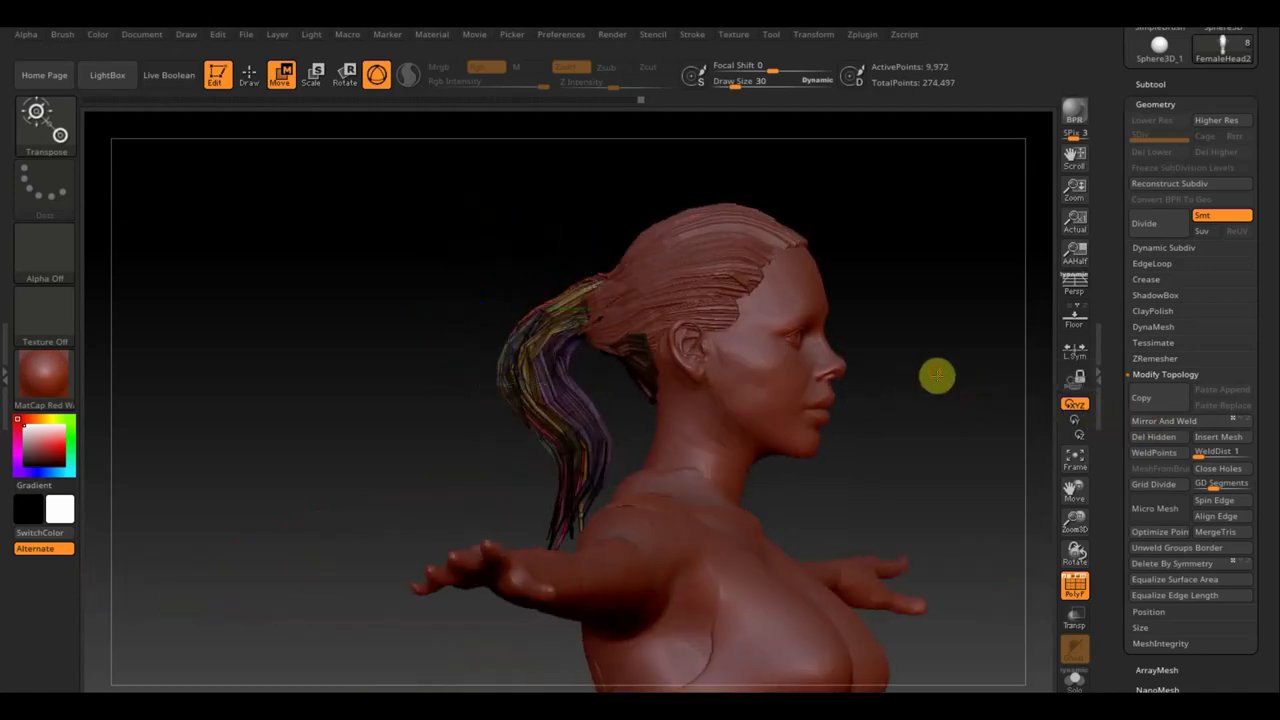
pyautogui.keyDown('alt'); pyautogui.moveTo(957, 357); pyautogui.dragTo(834, 463); pyautogui.keyUp('alt')
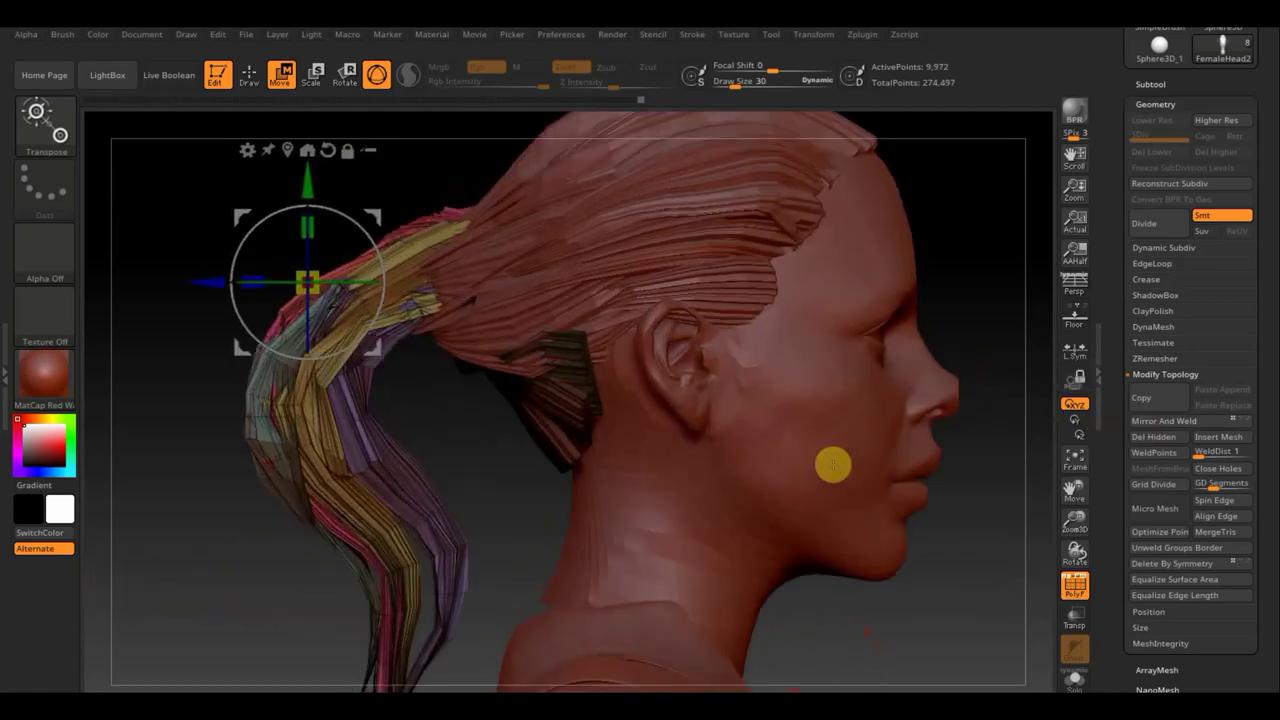
pyautogui.moveTo(605, 455)
pyautogui.keyDown('alt'); pyautogui.mouseDown()
pyautogui.moveTo(520, 446)
pyautogui.moveTo(532, 484)
pyautogui.mouseUp(); pyautogui.keyUp('alt')
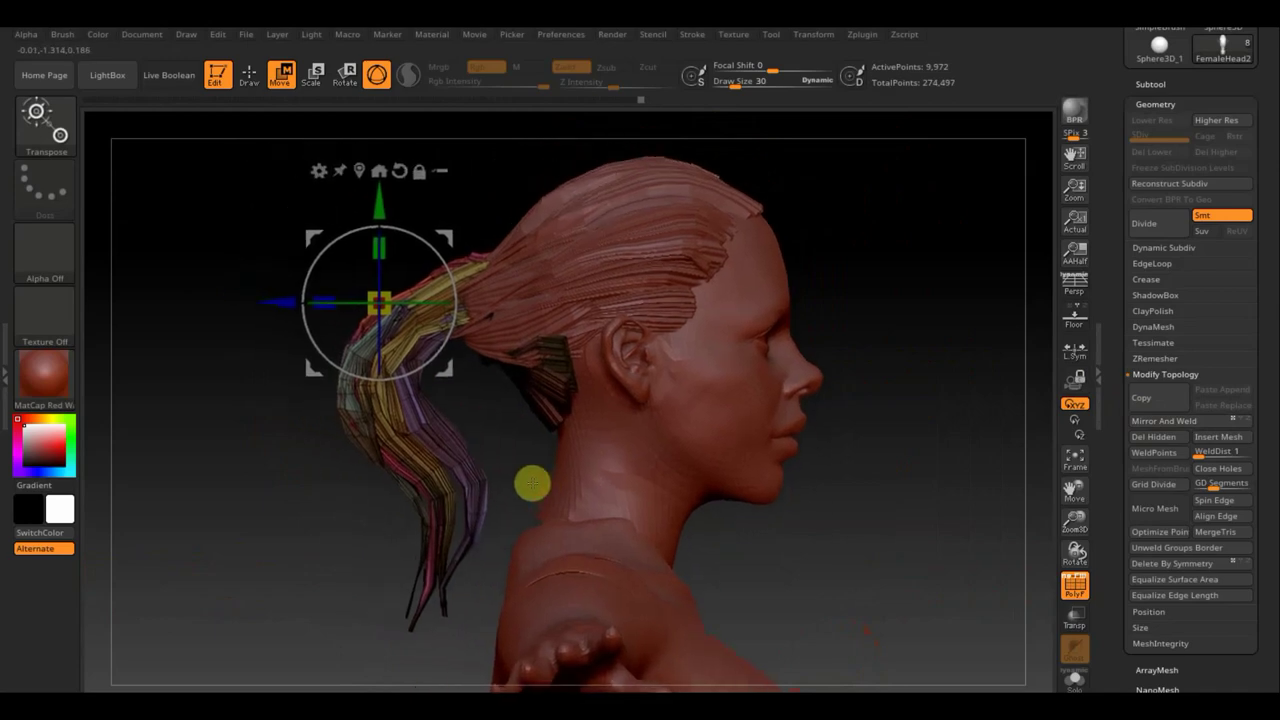
# Step: Return to Draw, inspect the head from several angles, and Mirror And Weld the hair mesh
pyautogui.click(249, 76)
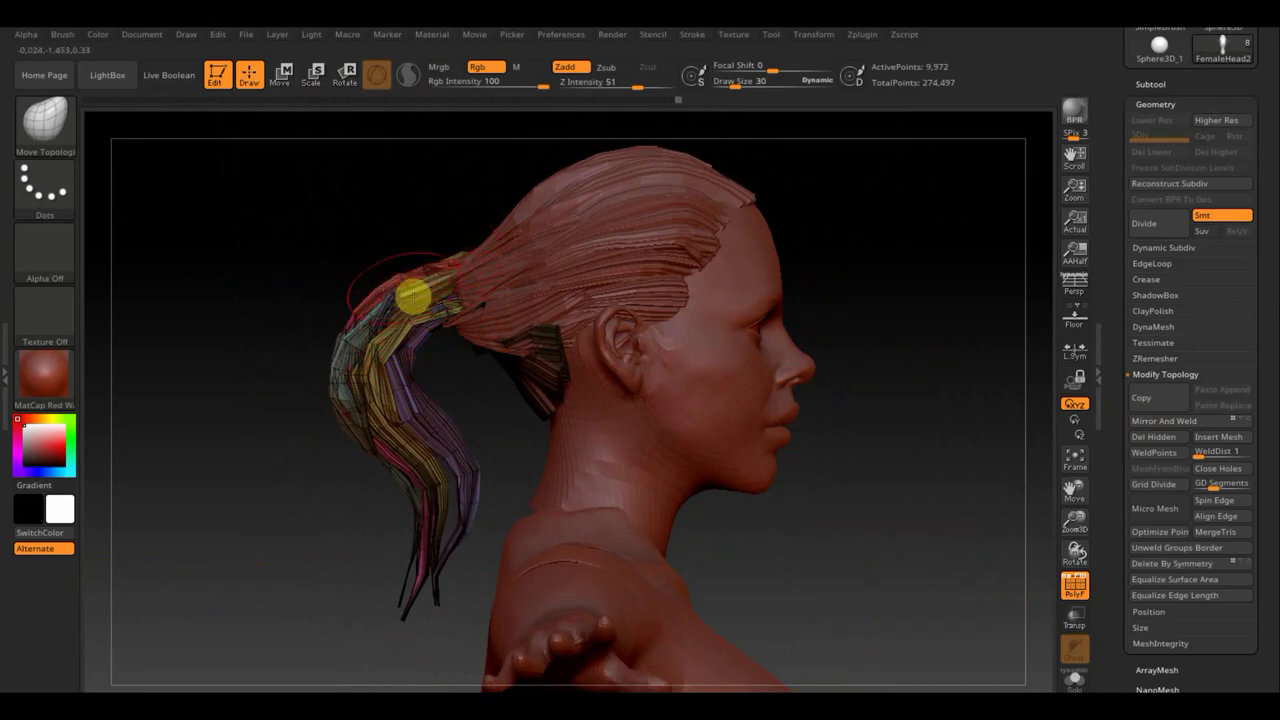
pyautogui.moveTo(243, 434); pyautogui.dragTo(398, 378)
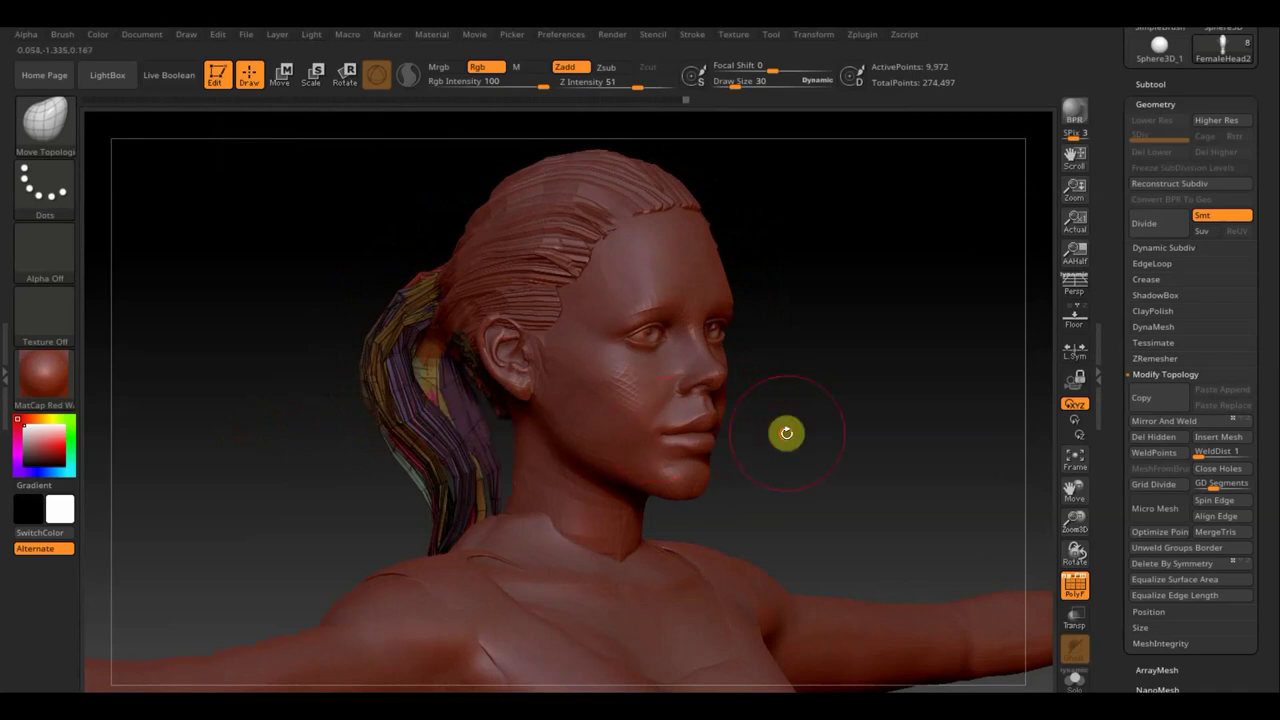
pyautogui.moveTo(786, 431)
pyautogui.mouseDown()
pyautogui.moveTo(823, 449)
pyautogui.moveTo(1030, 420)
pyautogui.mouseUp()
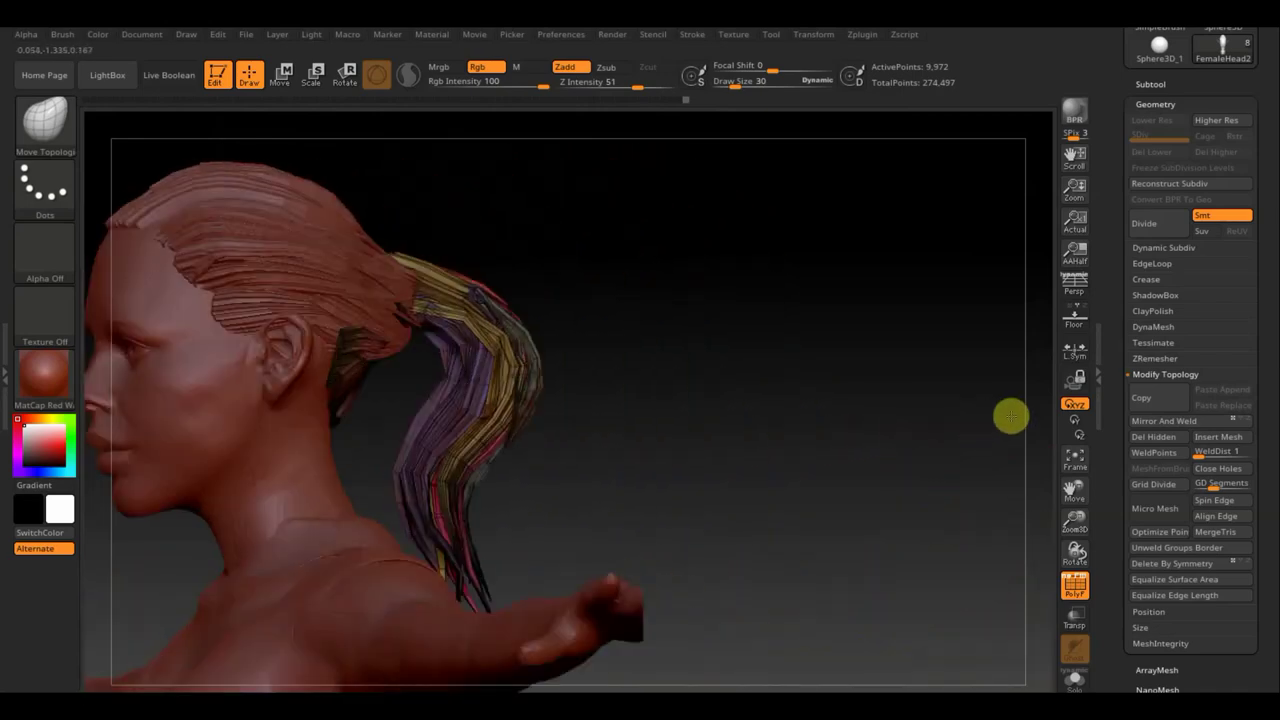
pyautogui.moveTo(892, 408); pyautogui.dragTo(791, 414)
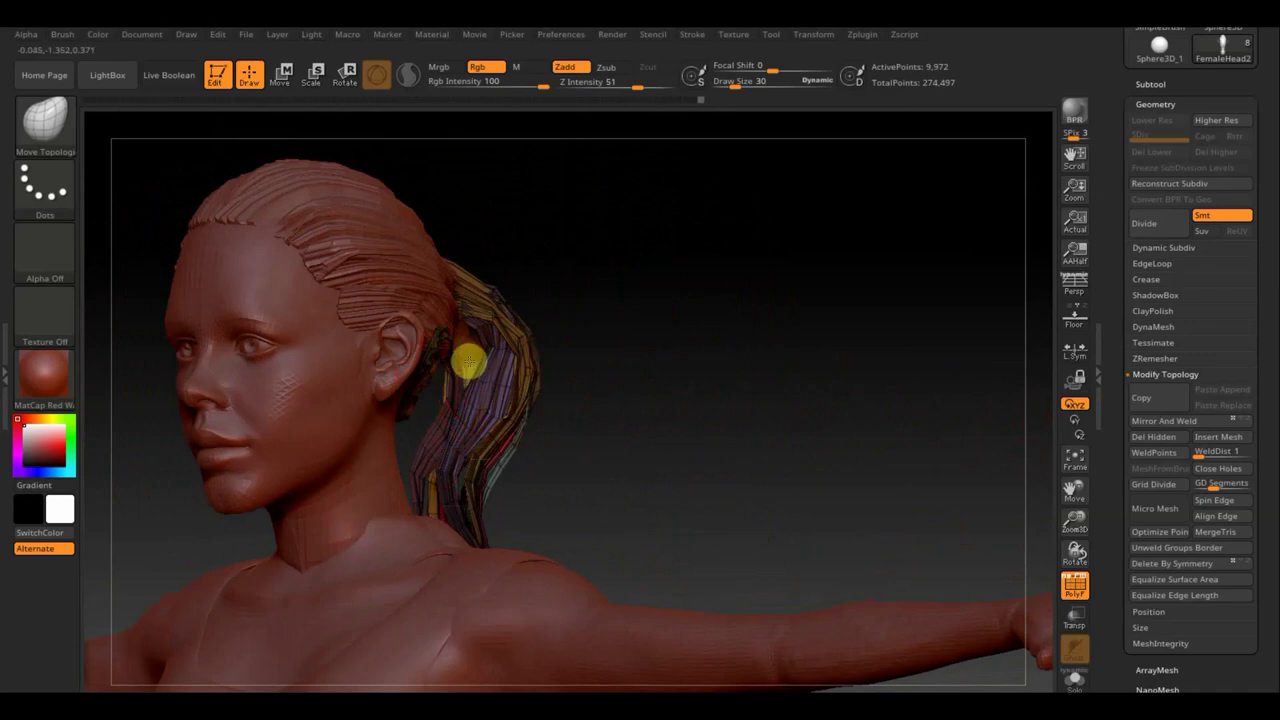
pyautogui.moveTo(649, 394)
pyautogui.mouseDown()
pyautogui.moveTo(697, 351)
pyautogui.moveTo(731, 360)
pyautogui.moveTo(715, 343)
pyautogui.moveTo(475, 330)
pyautogui.mouseUp()
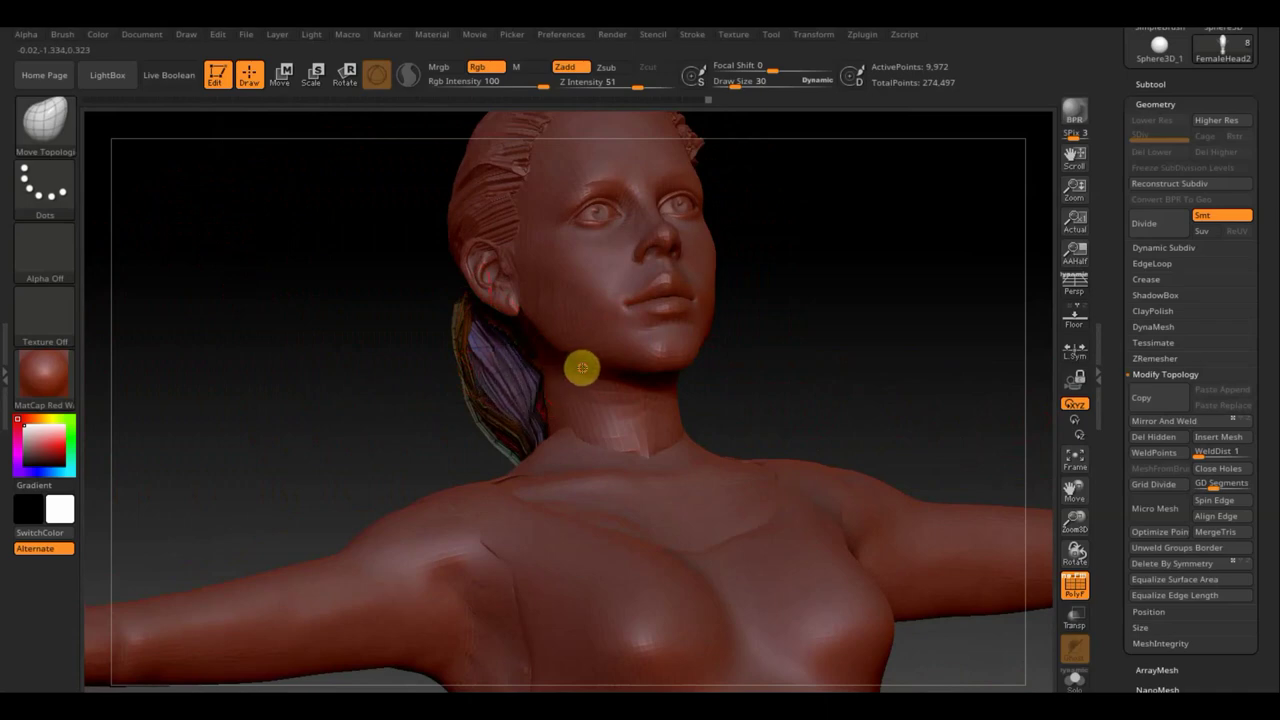
pyautogui.moveTo(734, 380)
pyautogui.mouseDown()
pyautogui.moveTo(787, 380)
pyautogui.moveTo(709, 380)
pyautogui.mouseUp()
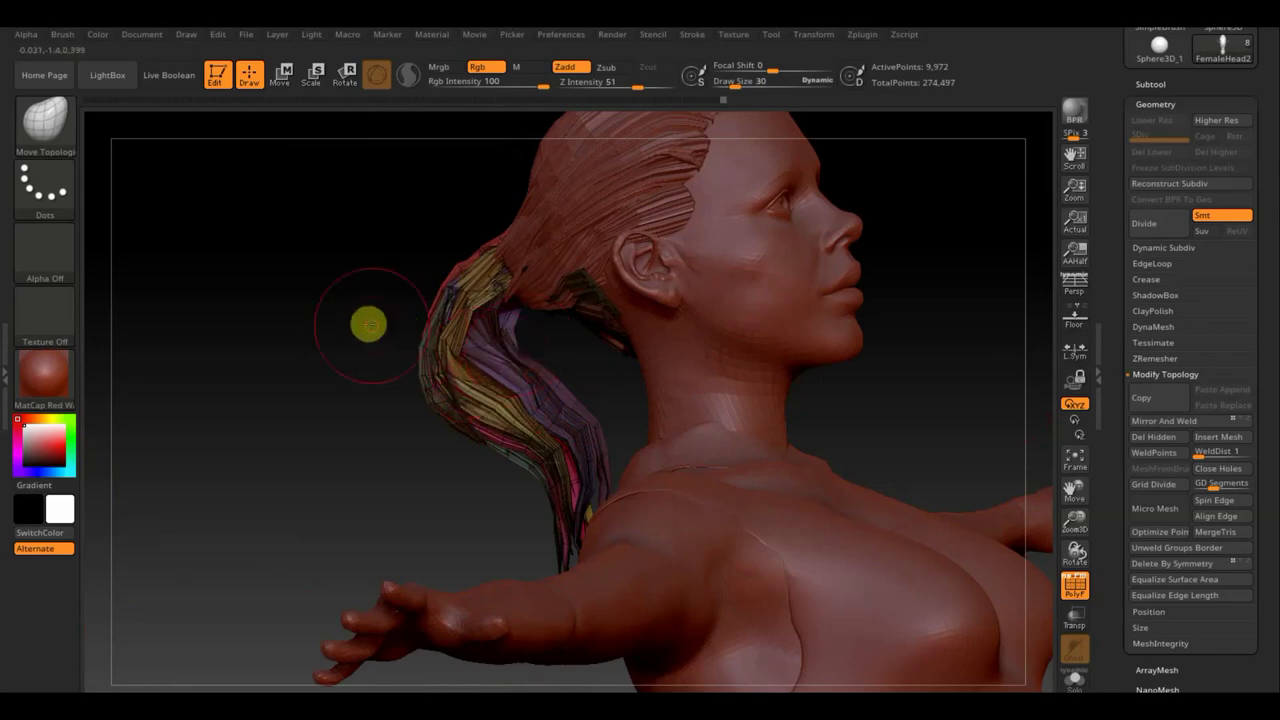
pyautogui.moveTo(366, 323)
pyautogui.mouseDown()
pyautogui.moveTo(343, 310)
pyautogui.moveTo(462, 354)
pyautogui.mouseUp()
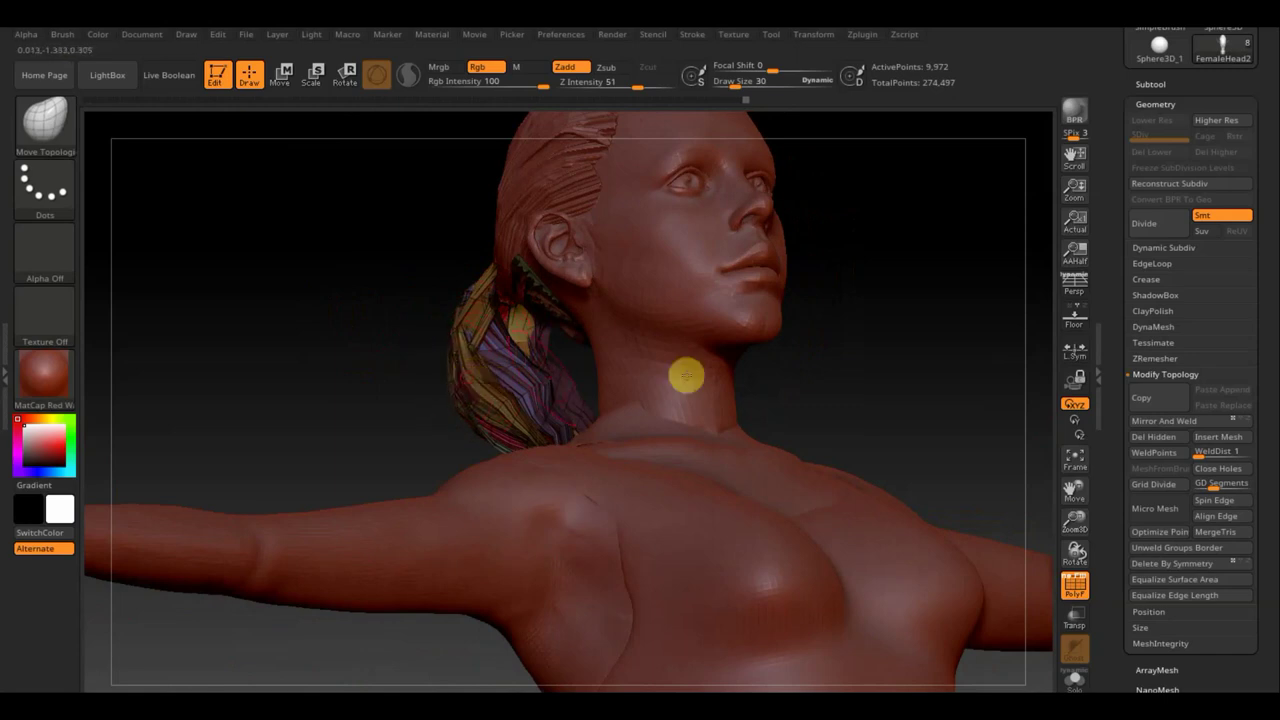
pyautogui.click(1150, 421)
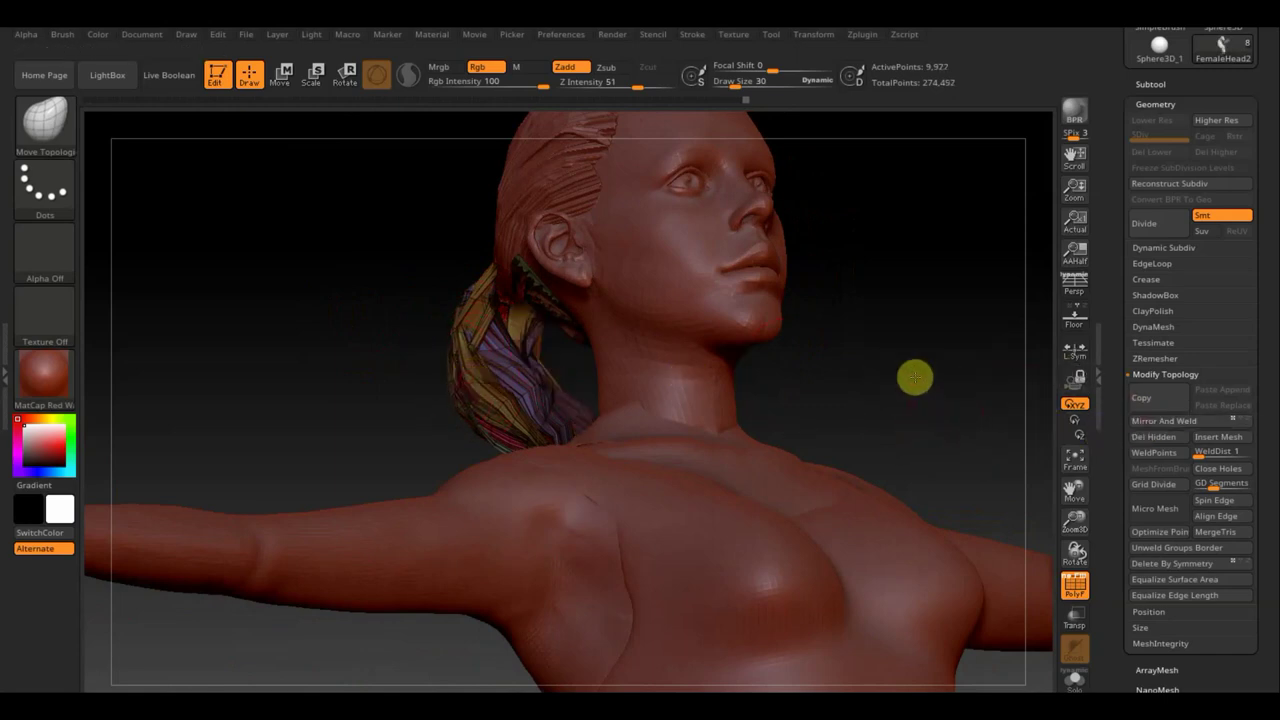
# Step: Pull the hair strands behind the neck into place, checking from side, rear and front
pyautogui.moveTo(914, 372); pyautogui.dragTo(503, 318)
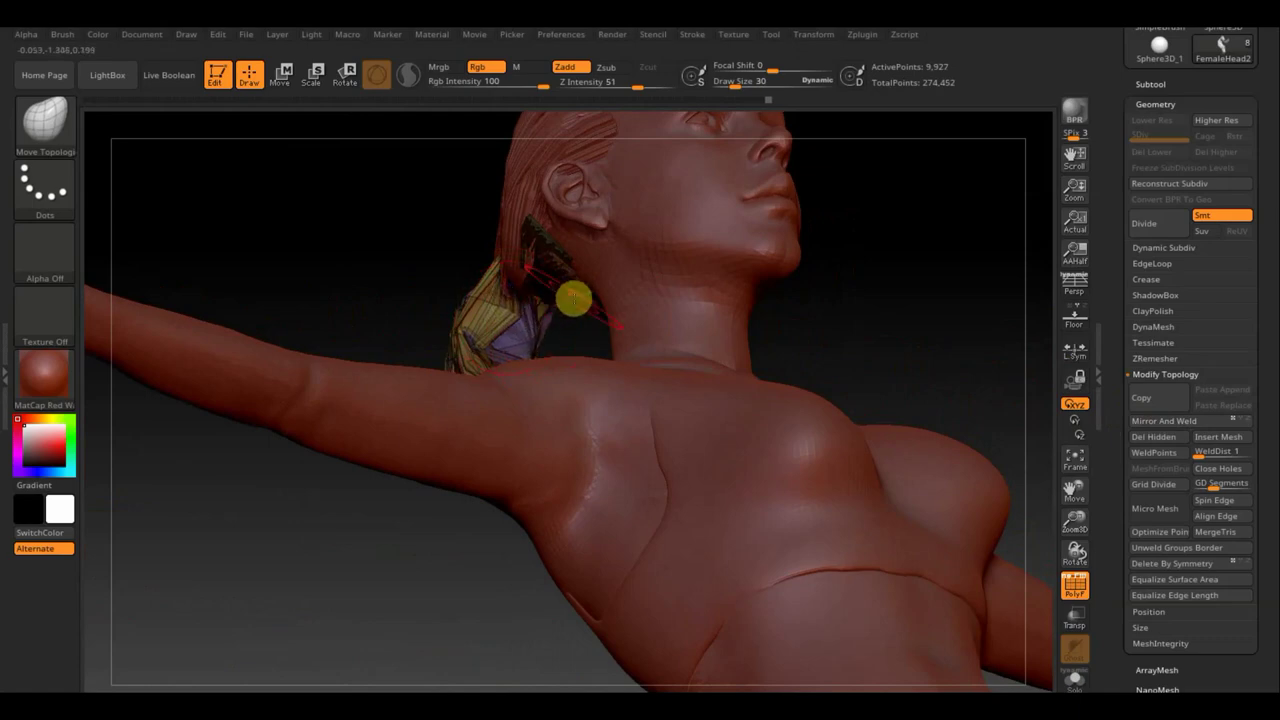
pyautogui.moveTo(573, 298); pyautogui.dragTo(522, 316)
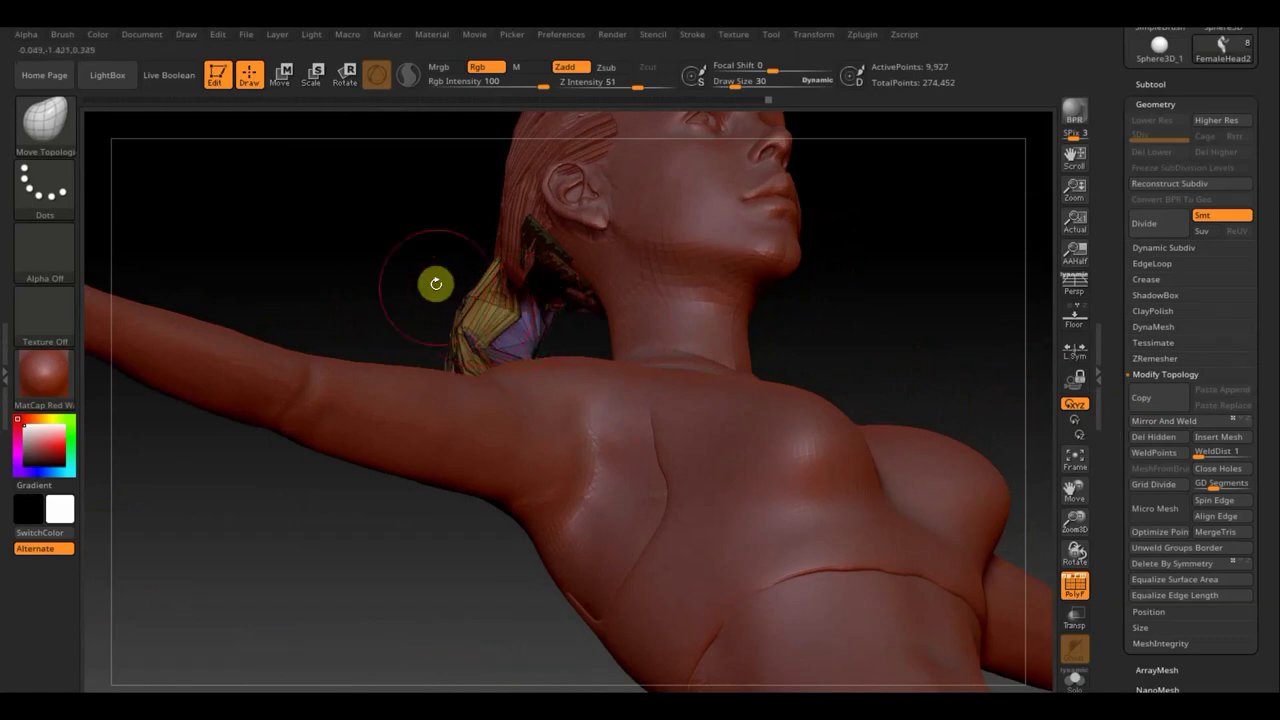
pyautogui.moveTo(434, 283); pyautogui.dragTo(498, 354)
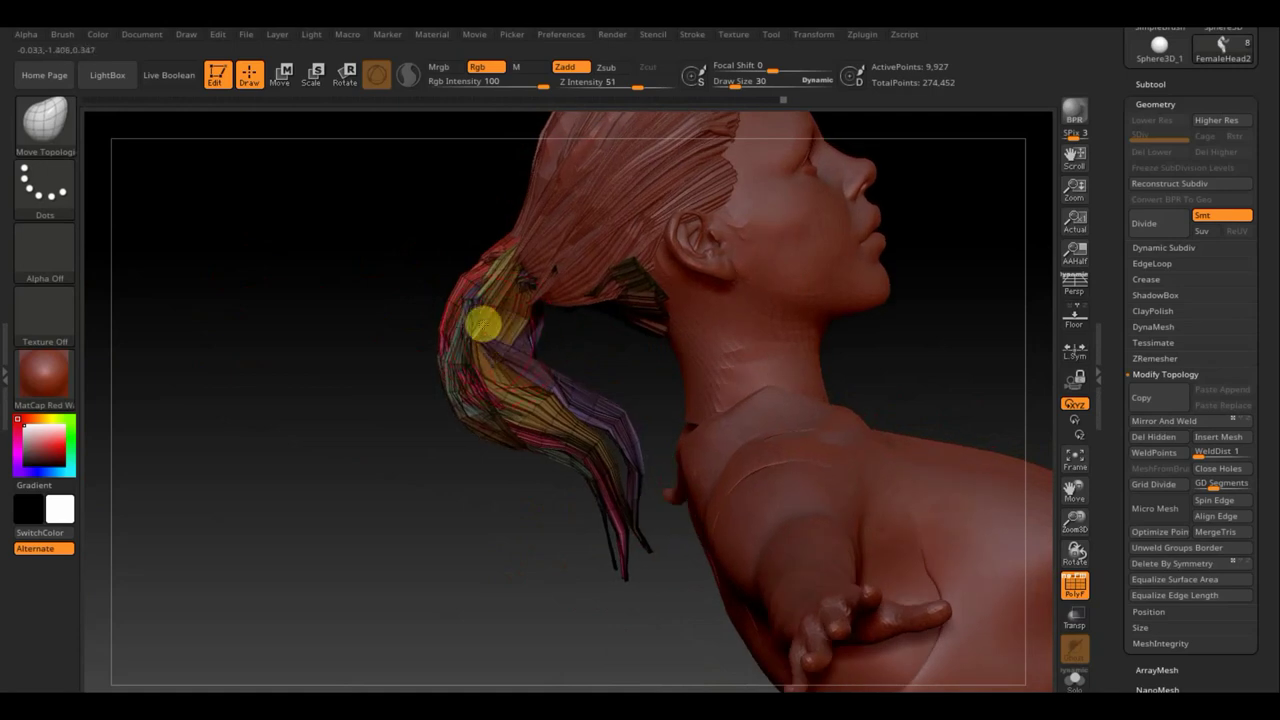
pyautogui.moveTo(535, 352)
pyautogui.mouseDown()
pyautogui.moveTo(571, 346)
pyautogui.moveTo(489, 341)
pyautogui.mouseUp()
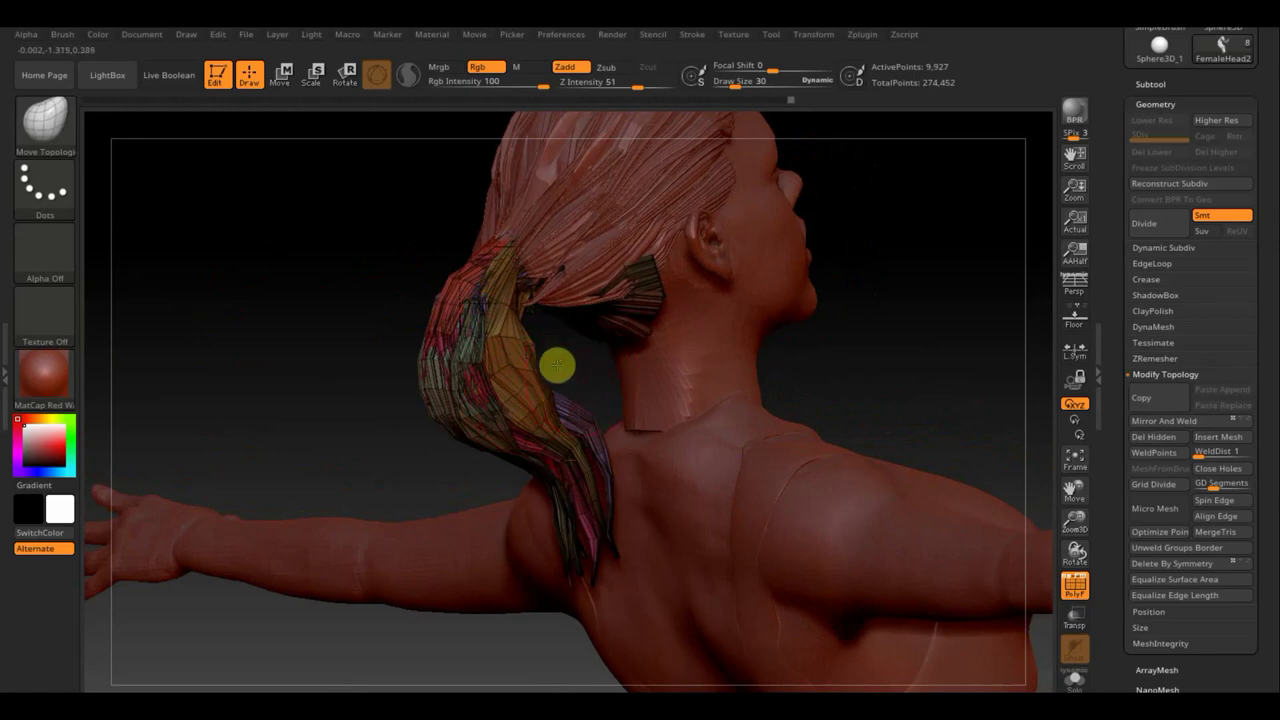
pyautogui.moveTo(557, 366)
pyautogui.mouseDown(button='right')
pyautogui.moveTo(517, 366)
pyautogui.moveTo(496, 398)
pyautogui.moveTo(486, 386)
pyautogui.moveTo(513, 365)
pyautogui.mouseUp(button='right')
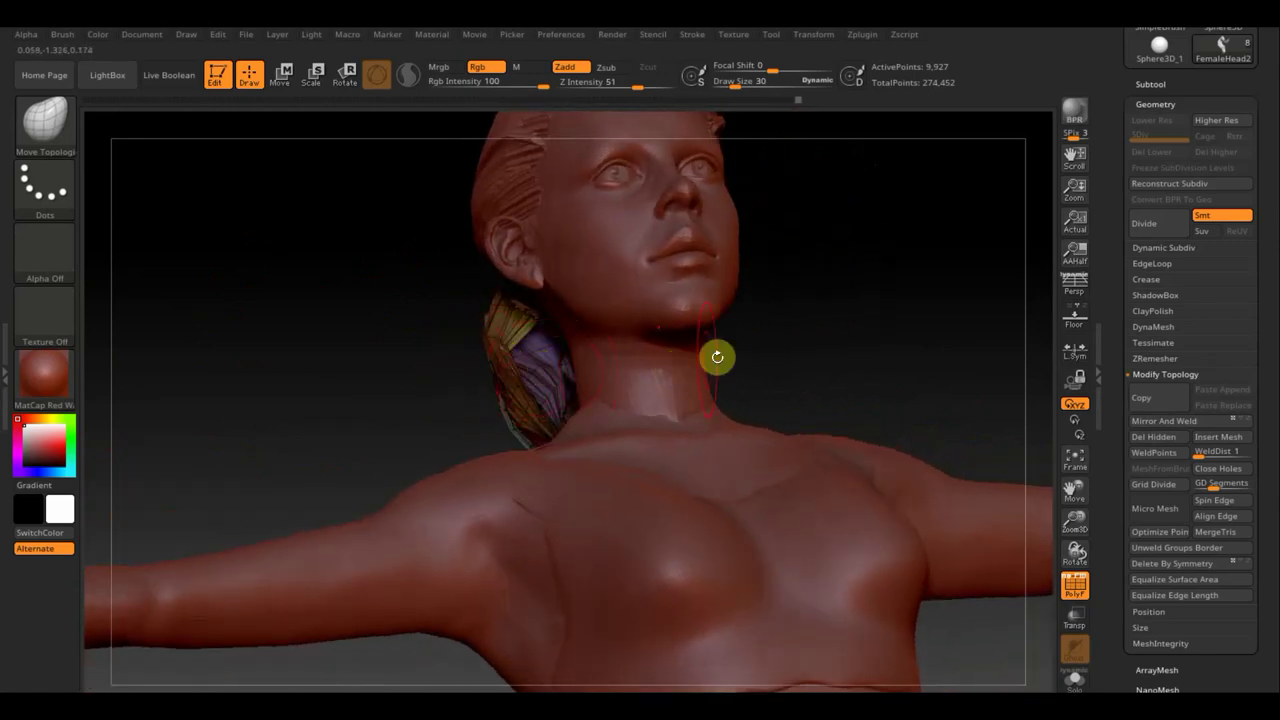
pyautogui.moveTo(714, 357)
pyautogui.mouseDown(button='right')
pyautogui.moveTo(669, 363)
pyautogui.moveTo(687, 369)
pyautogui.moveTo(536, 356)
pyautogui.mouseUp(button='right')
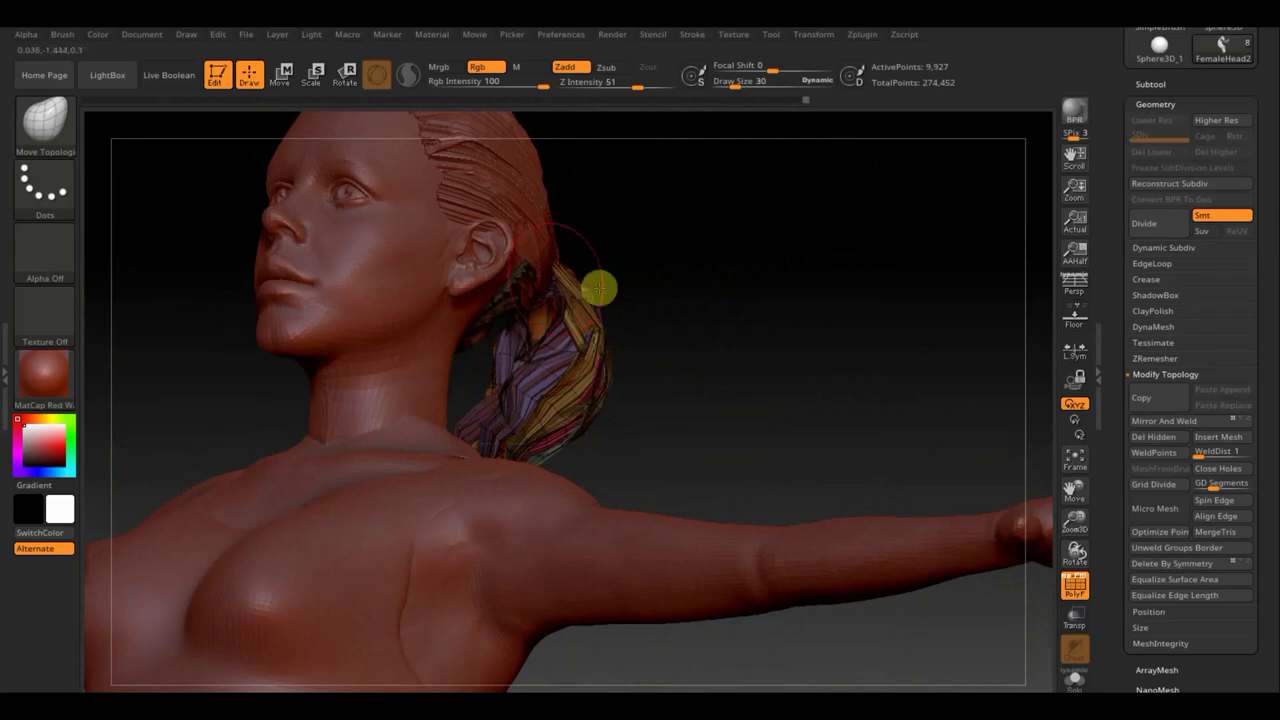
# Step: Mirror And Weld the adjusted hair and refine the strands beside the neck
pyautogui.click(1188, 421)
pyautogui.moveTo(877, 414)
pyautogui.mouseDown(button='right')
pyautogui.moveTo(966, 437)
pyautogui.moveTo(681, 393)
pyautogui.mouseUp(button='right')
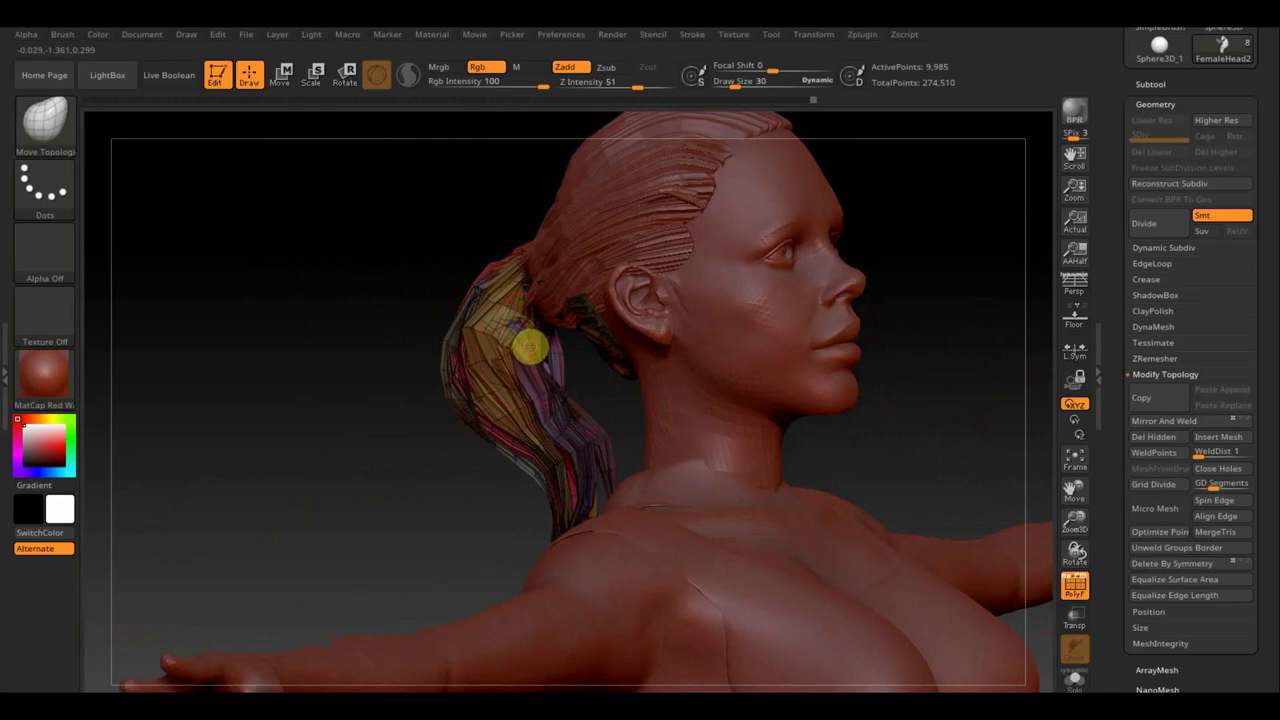
pyautogui.moveTo(351, 291); pyautogui.dragTo(306, 271, button='right')
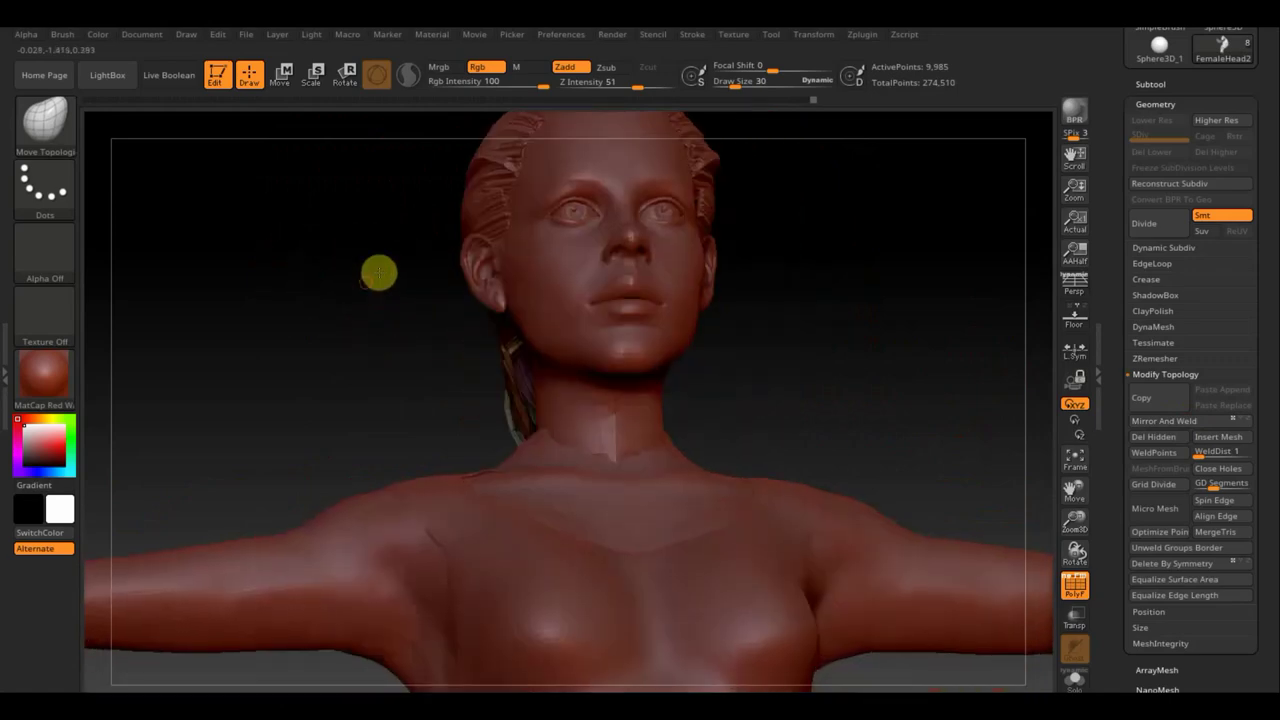
pyautogui.moveTo(420, 291); pyautogui.dragTo(497, 320, button='right')
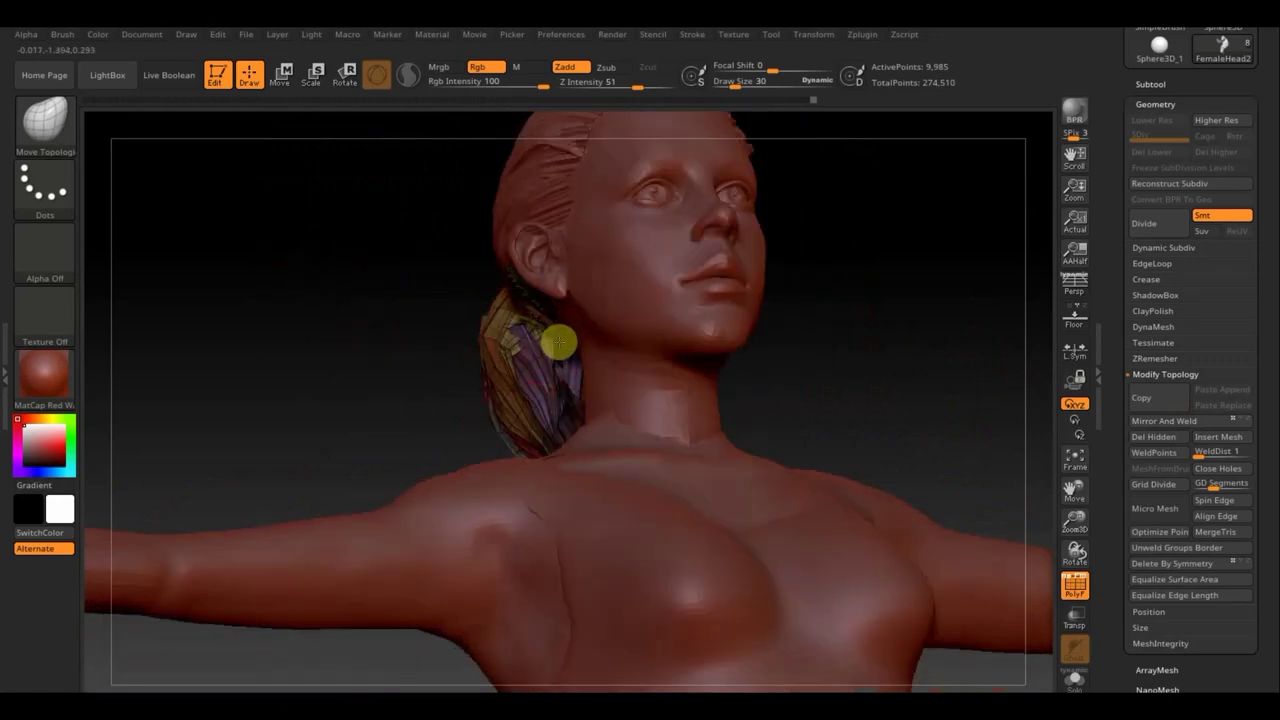
pyautogui.moveTo(512, 338); pyautogui.dragTo(507, 314)
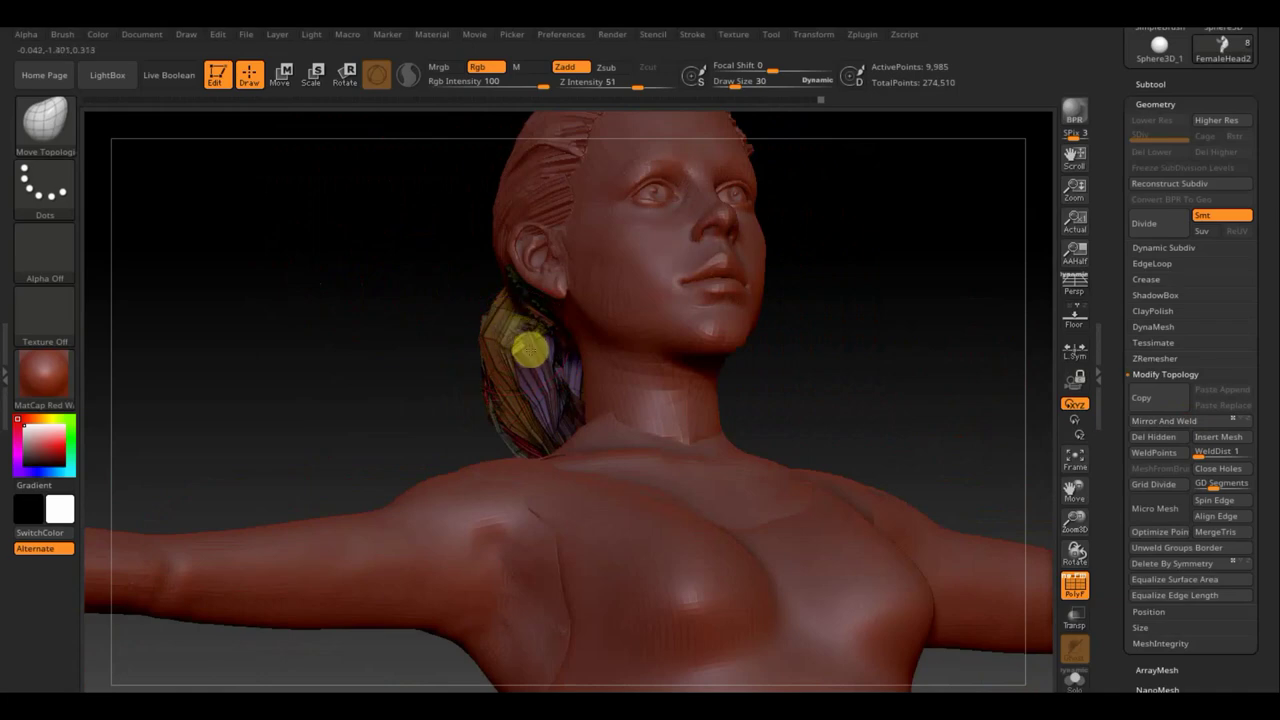
pyautogui.moveTo(565, 368)
pyautogui.mouseDown()
pyautogui.moveTo(586, 369)
pyautogui.moveTo(526, 374)
pyautogui.mouseUp()
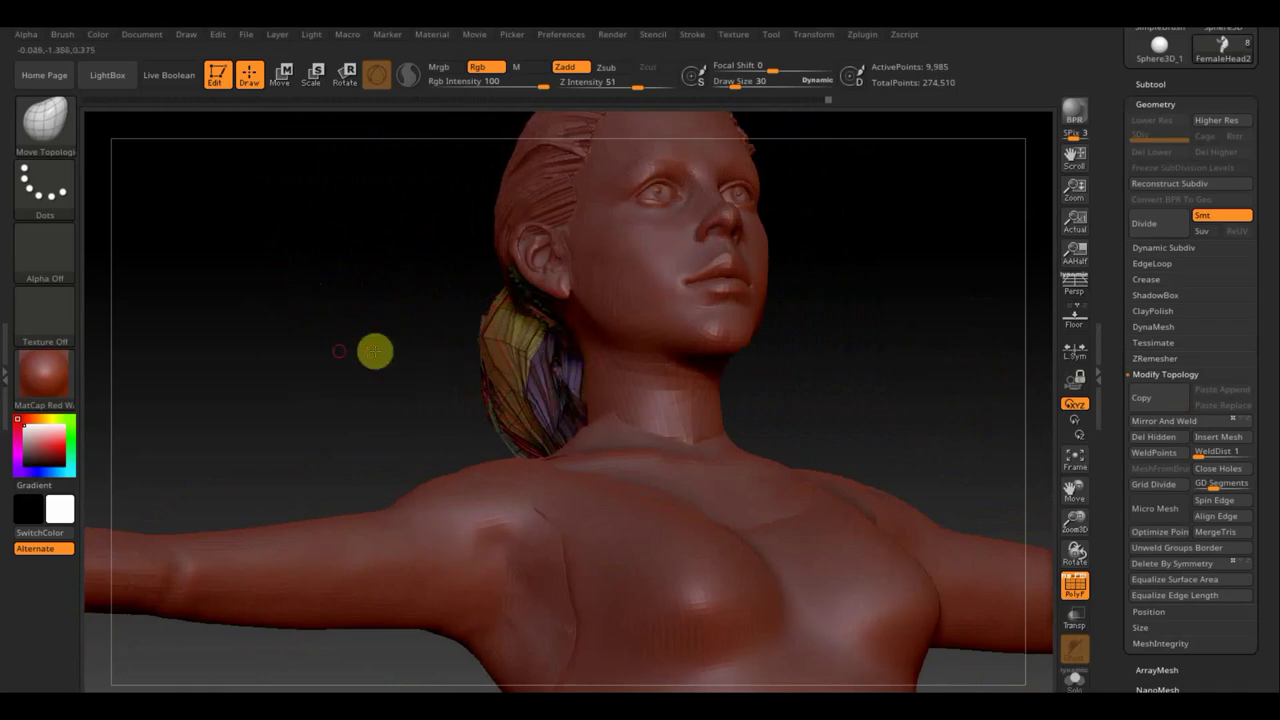
pyautogui.moveTo(371, 349)
pyautogui.mouseDown()
pyautogui.moveTo(409, 349)
pyautogui.moveTo(340, 297)
pyautogui.moveTo(346, 286)
pyautogui.moveTo(429, 280)
pyautogui.moveTo(432, 328)
pyautogui.mouseUp()
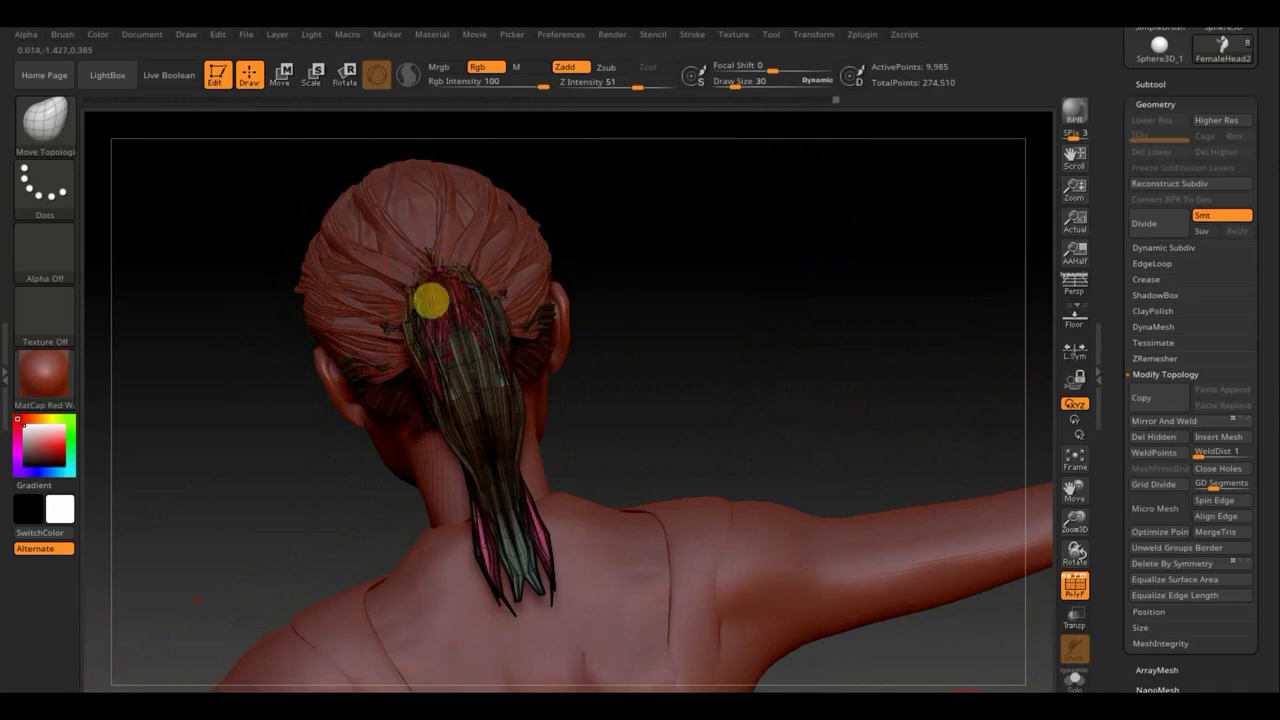
# Step: Push the ponytail top into shape and tidy its left edge from a rear view
pyautogui.moveTo(705, 325)
pyautogui.mouseDown()
pyautogui.moveTo(730, 319)
pyautogui.moveTo(620, 331)
pyautogui.mouseUp()
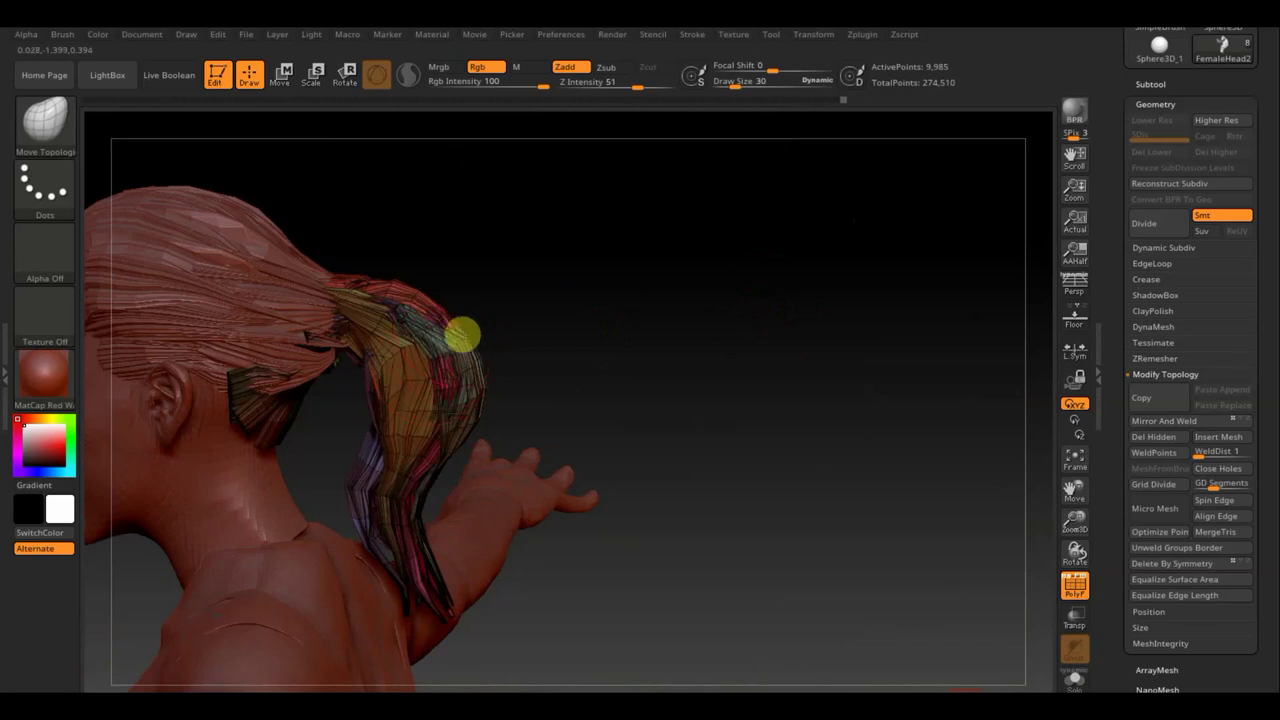
pyautogui.moveTo(462, 334)
pyautogui.mouseDown()
pyautogui.moveTo(434, 346)
pyautogui.moveTo(424, 293)
pyautogui.moveTo(406, 309)
pyautogui.moveTo(346, 280)
pyautogui.moveTo(346, 295)
pyautogui.mouseUp()
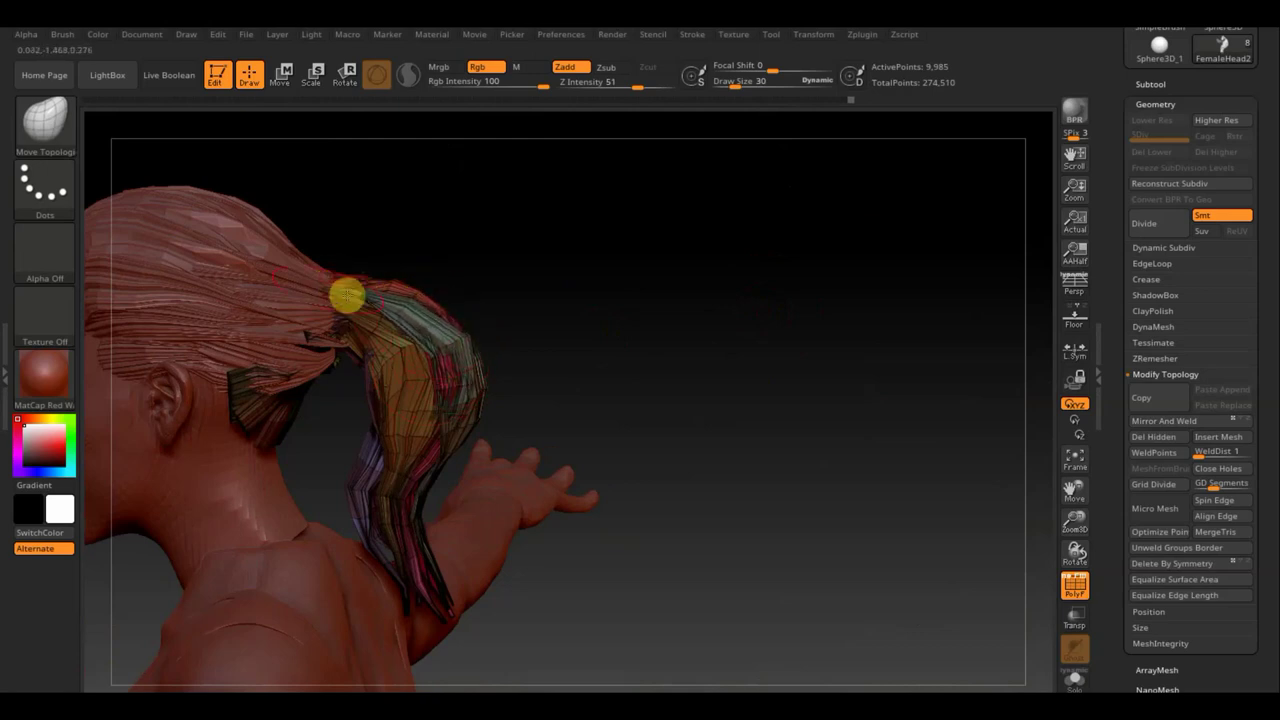
pyautogui.moveTo(580, 377); pyautogui.dragTo(409, 378)
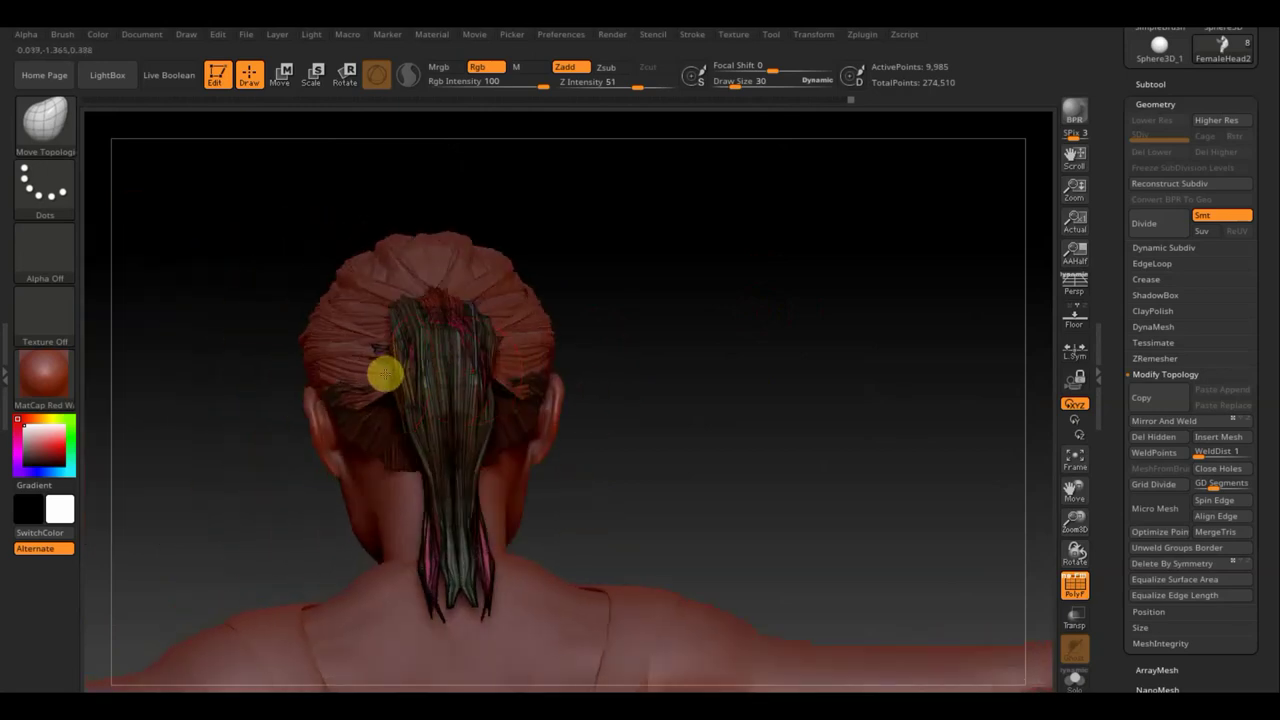
pyautogui.moveTo(385, 374)
pyautogui.mouseDown()
pyautogui.moveTo(420, 354)
pyautogui.moveTo(380, 346)
pyautogui.moveTo(408, 352)
pyautogui.moveTo(423, 391)
pyautogui.moveTo(409, 400)
pyautogui.moveTo(437, 500)
pyautogui.moveTo(409, 497)
pyautogui.moveTo(470, 486)
pyautogui.moveTo(503, 491)
pyautogui.moveTo(476, 511)
pyautogui.moveTo(520, 511)
pyautogui.mouseUp()
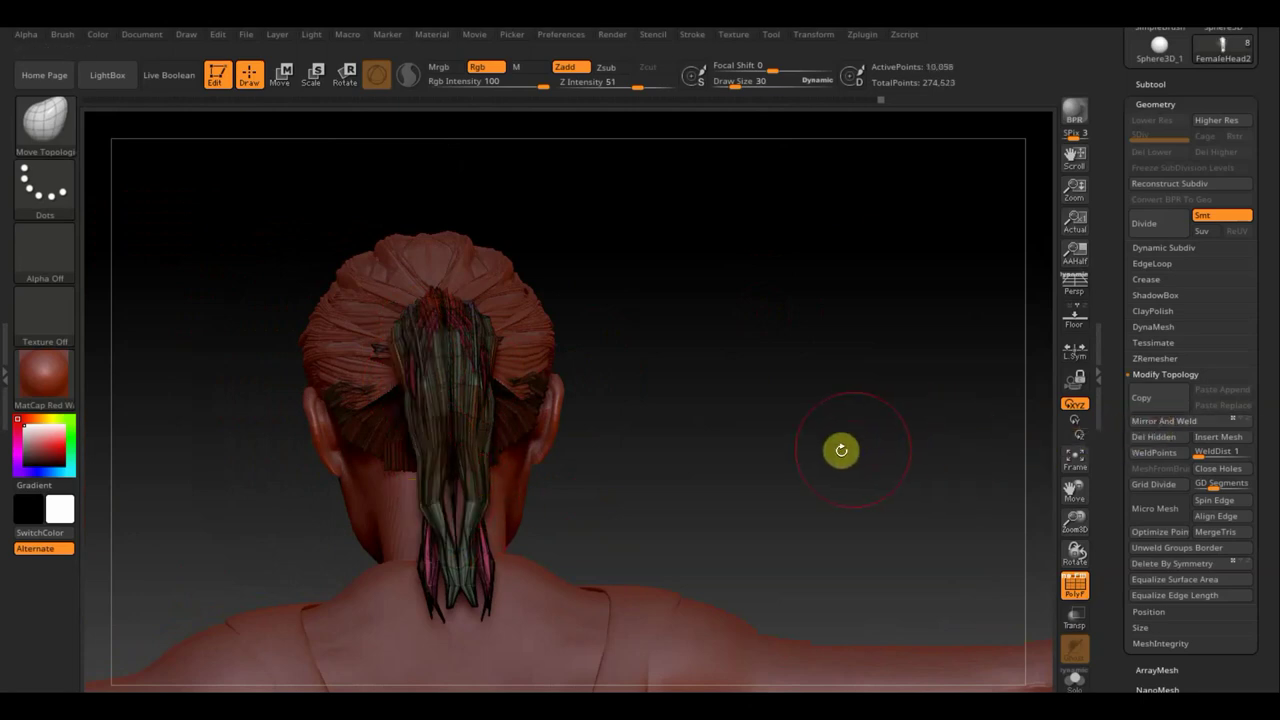
pyautogui.moveTo(840, 449)
pyautogui.mouseDown()
pyautogui.moveTo(760, 457)
pyautogui.moveTo(887, 449)
pyautogui.mouseUp()
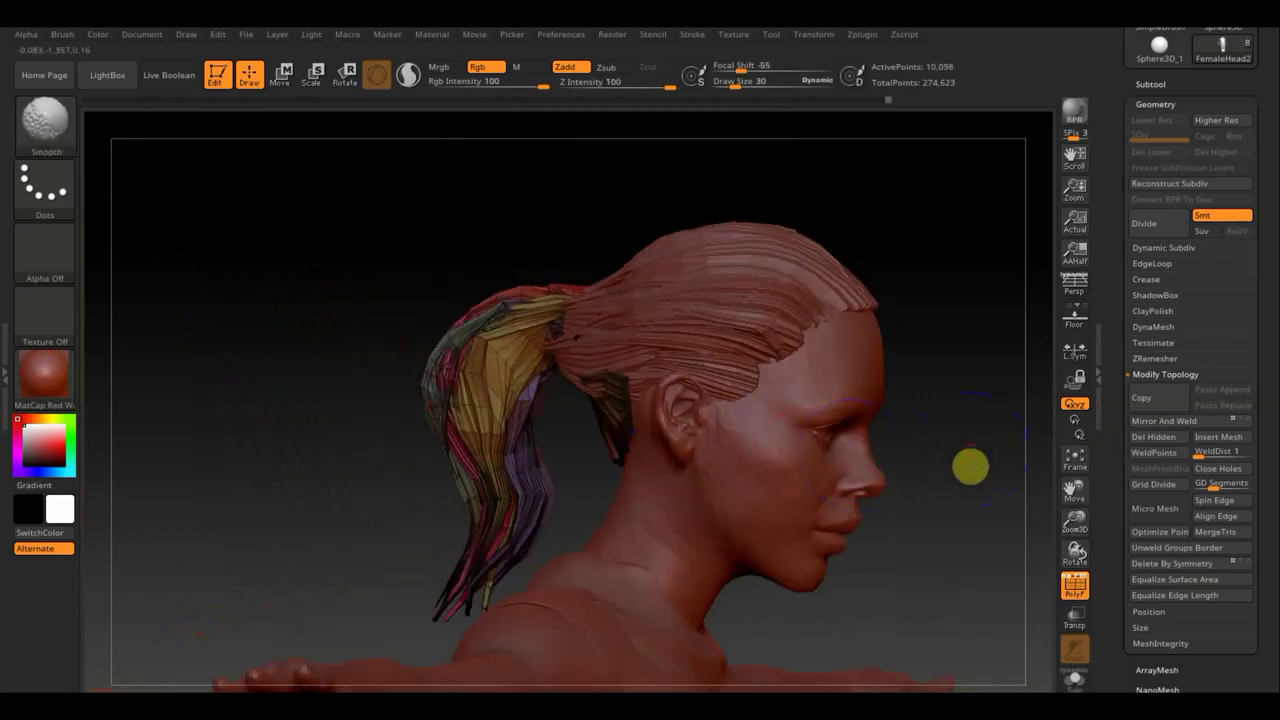
pyautogui.moveTo(971, 463)
pyautogui.mouseDown()
pyautogui.moveTo(909, 463)
pyautogui.moveTo(923, 466)
pyautogui.moveTo(908, 479)
pyautogui.moveTo(871, 409)
pyautogui.moveTo(760, 390)
pyautogui.mouseUp()
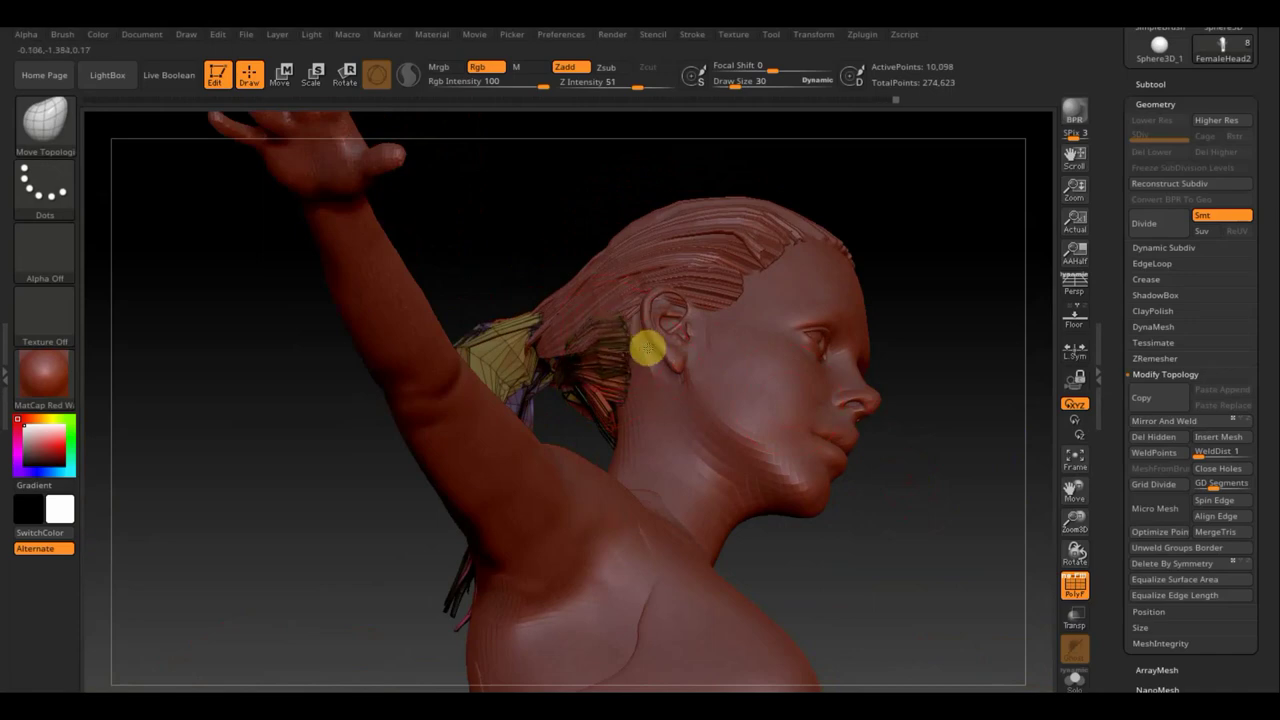
pyautogui.moveTo(300, 506)
pyautogui.mouseDown()
pyautogui.moveTo(365, 370)
pyautogui.moveTo(343, 509)
pyautogui.mouseUp()
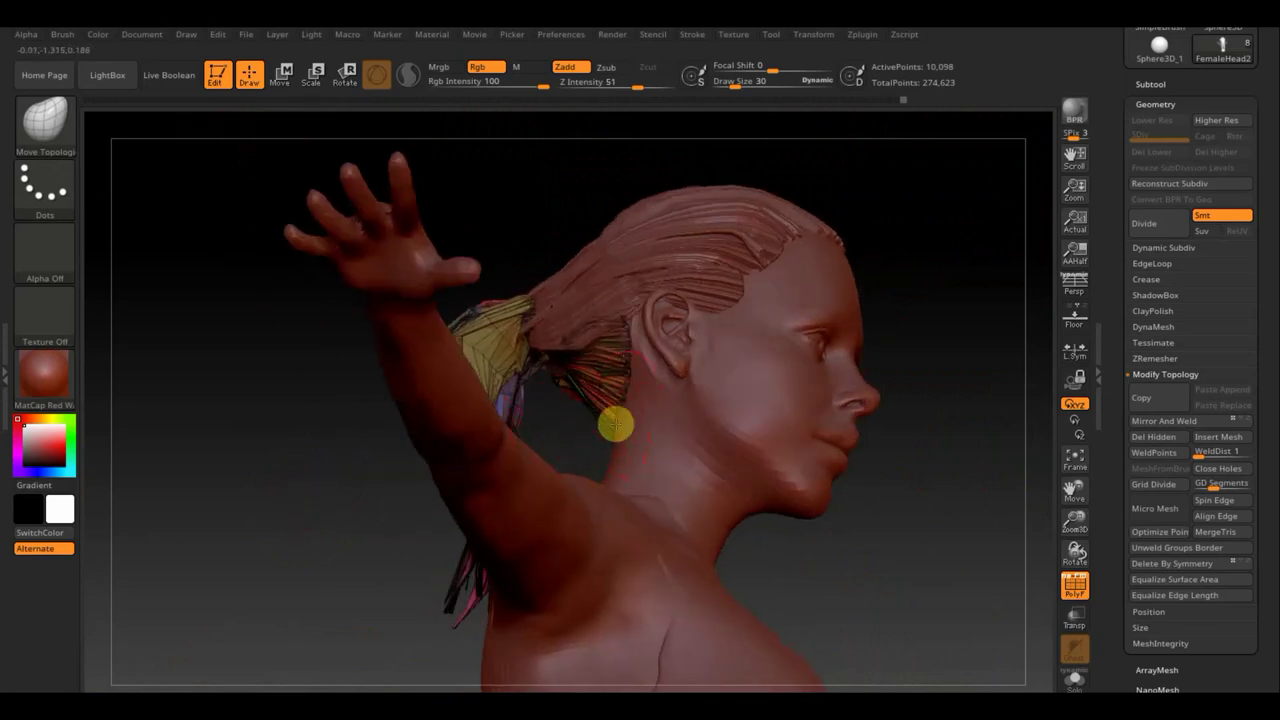
pyautogui.moveTo(343, 507)
pyautogui.mouseDown()
pyautogui.moveTo(451, 371)
pyautogui.moveTo(513, 447)
pyautogui.mouseUp()
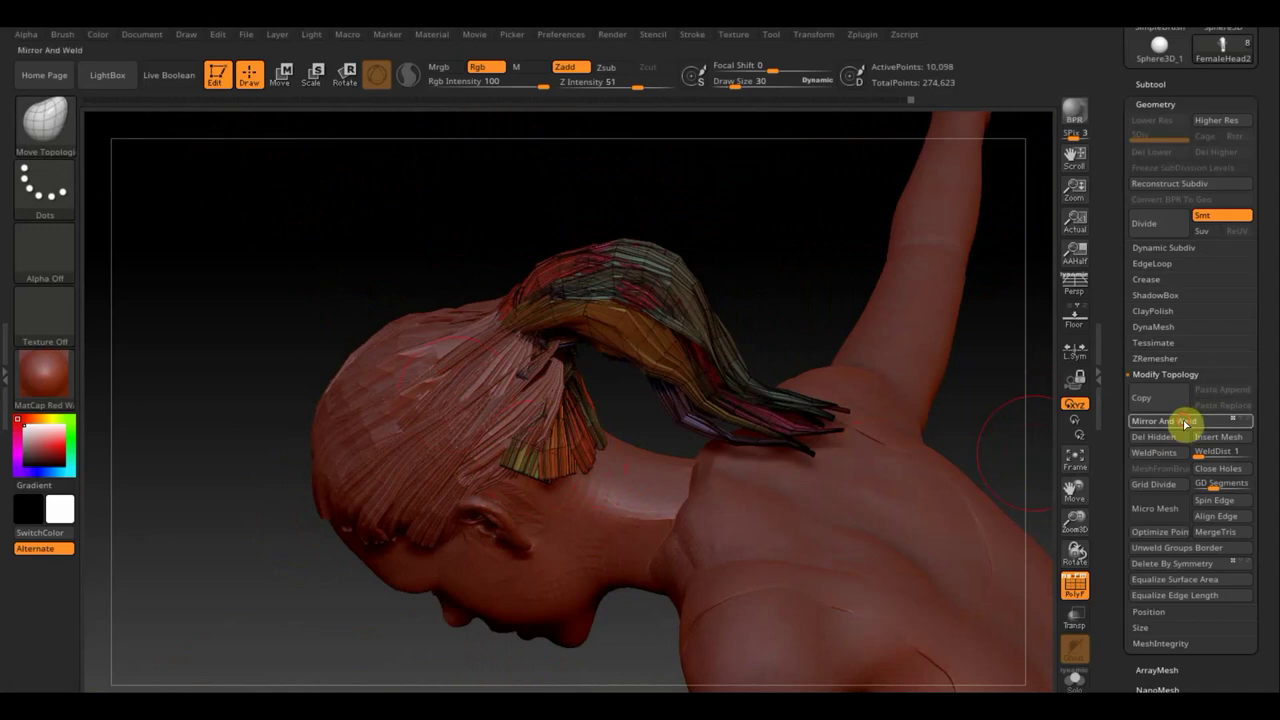
pyautogui.moveTo(857, 303)
pyautogui.mouseDown()
pyautogui.moveTo(758, 288)
pyautogui.moveTo(677, 380)
pyautogui.moveTo(663, 443)
pyautogui.moveTo(800, 486)
pyautogui.moveTo(933, 606)
pyautogui.mouseUp()
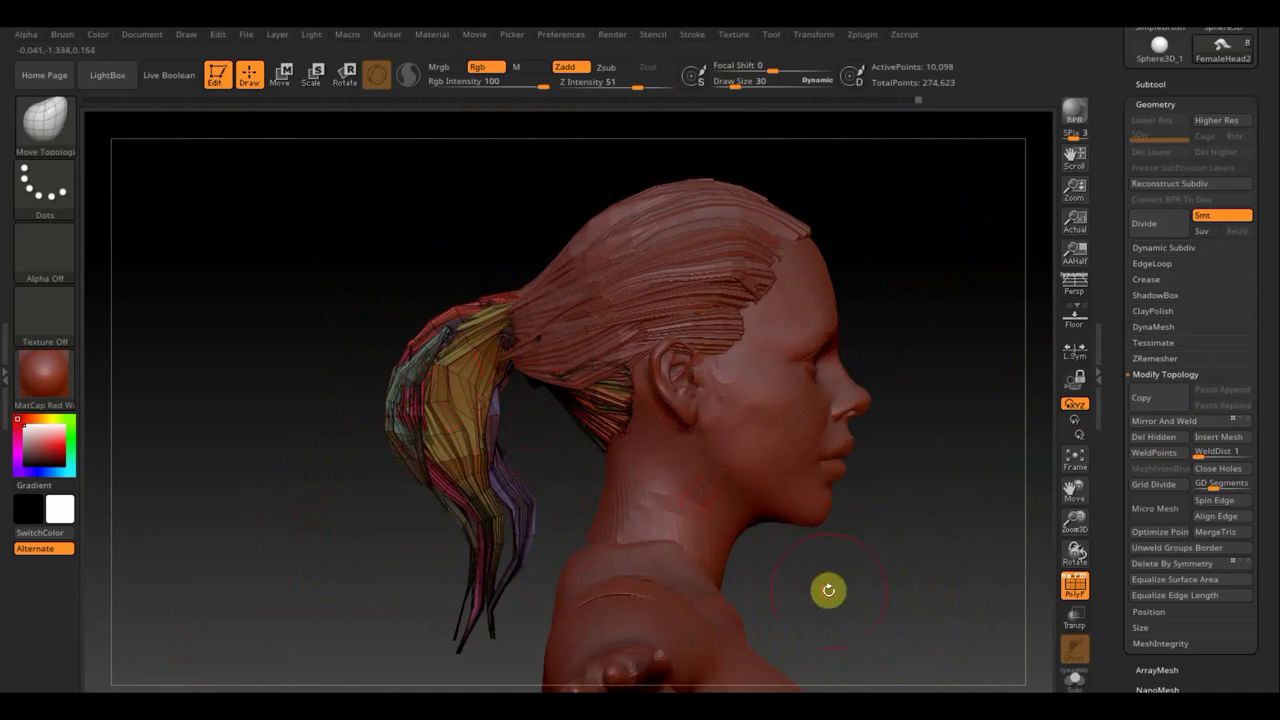
pyautogui.moveTo(826, 589)
pyautogui.mouseDown()
pyautogui.moveTo(763, 463)
pyautogui.moveTo(751, 346)
pyautogui.moveTo(734, 394)
pyautogui.moveTo(825, 363)
pyautogui.mouseUp()
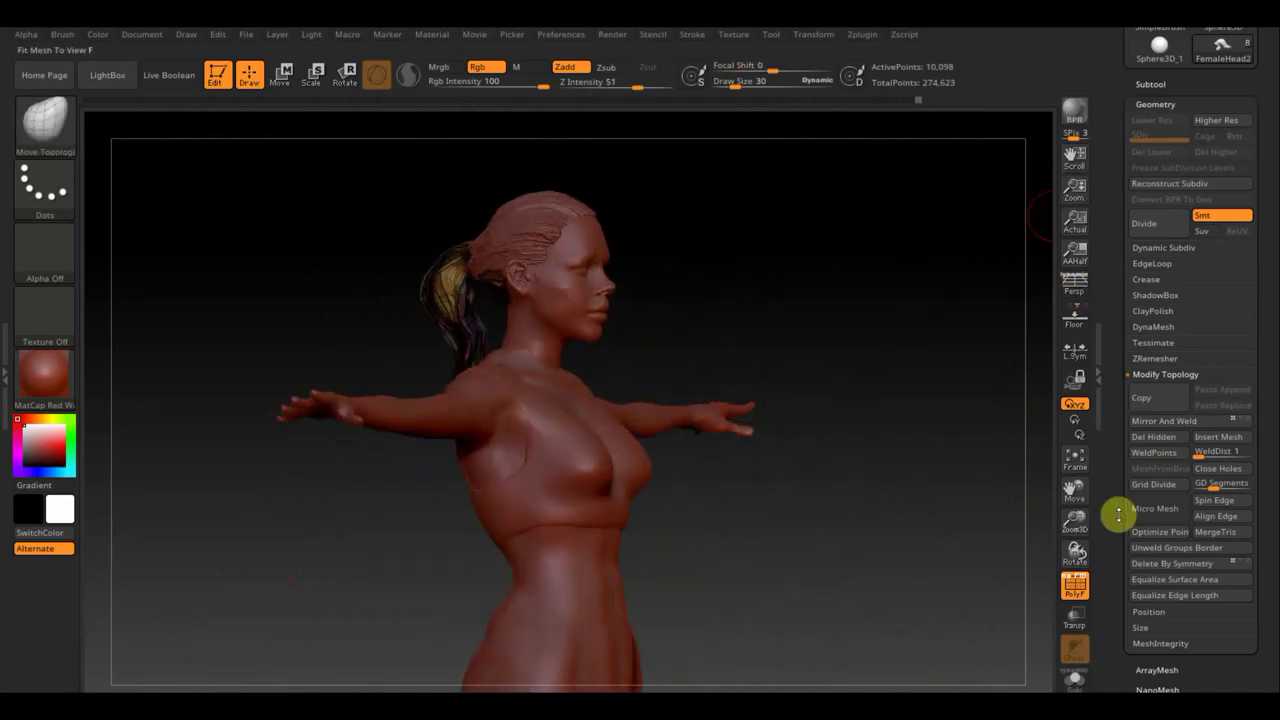
# Step: Turn off PolyF, rotate the figure to face front, and dismiss the weather notification
pyautogui.click(1074, 585)
pyautogui.moveTo(897, 528)
pyautogui.mouseDown()
pyautogui.moveTo(907, 532)
pyautogui.moveTo(759, 521)
pyautogui.moveTo(743, 449)
pyautogui.moveTo(769, 426)
pyautogui.moveTo(753, 439)
pyautogui.moveTo(740, 417)
pyautogui.moveTo(745, 426)
pyautogui.mouseUp()
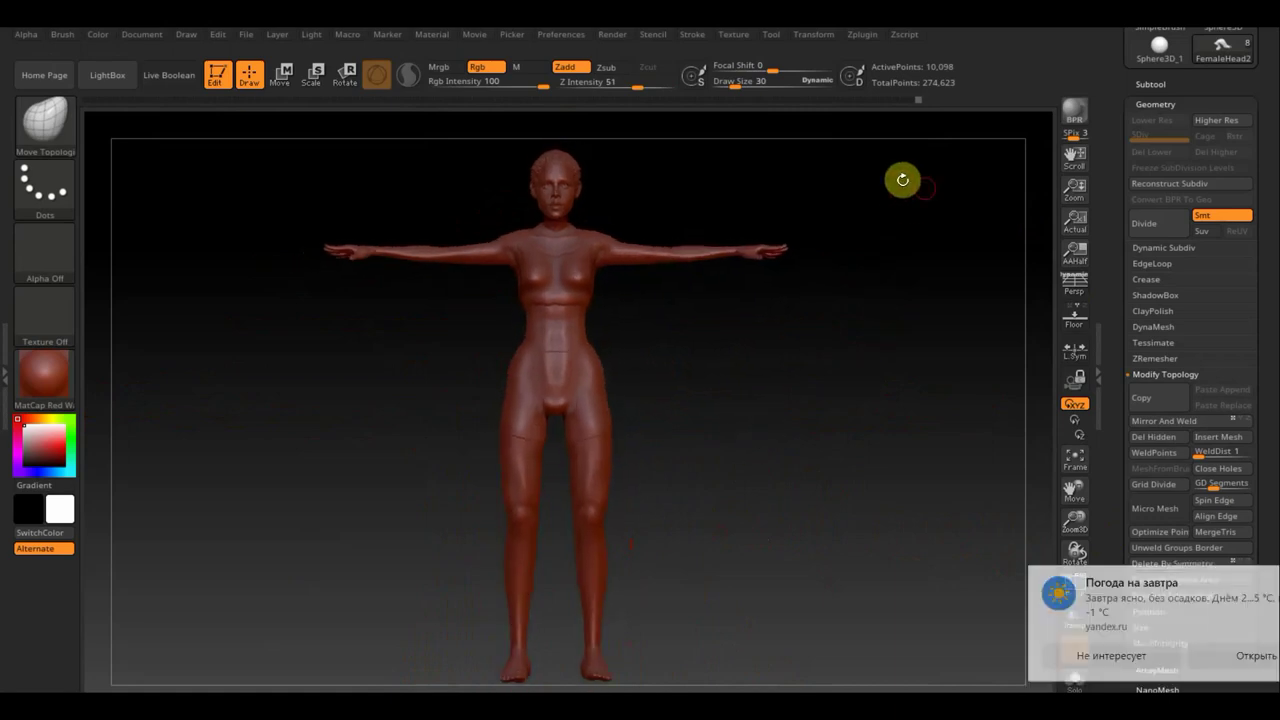
pyautogui.click(1256, 582)
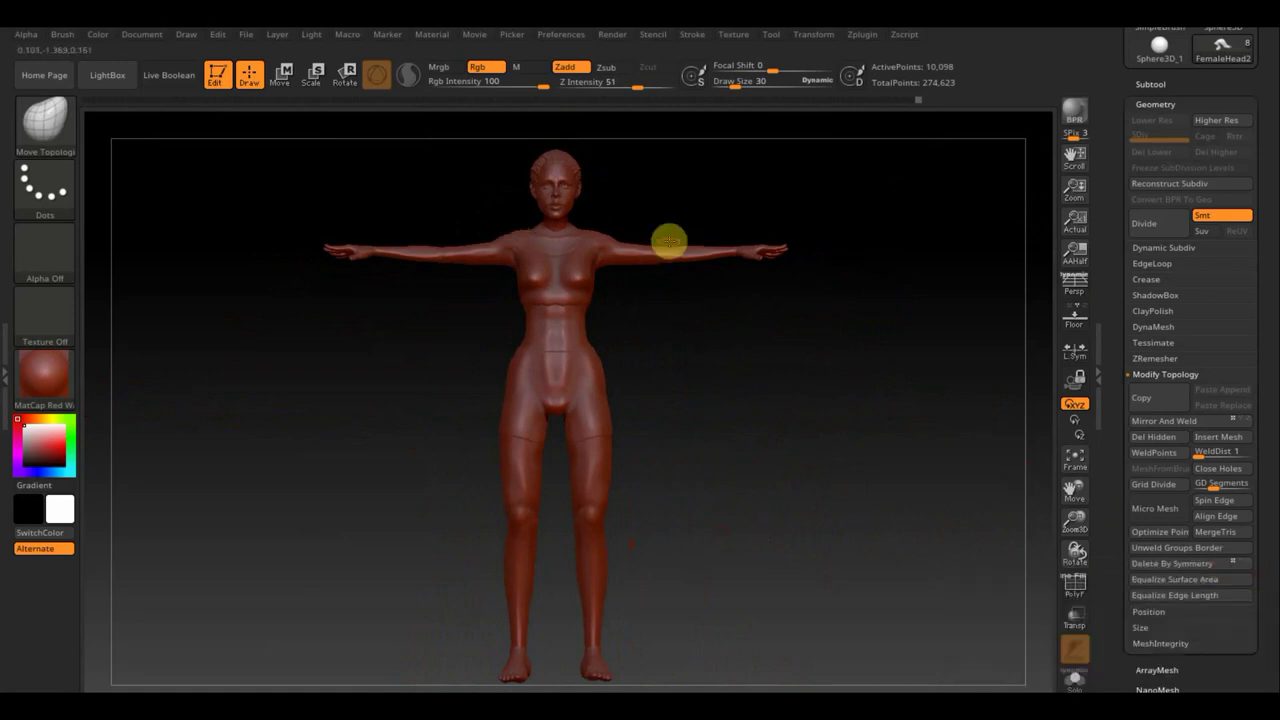